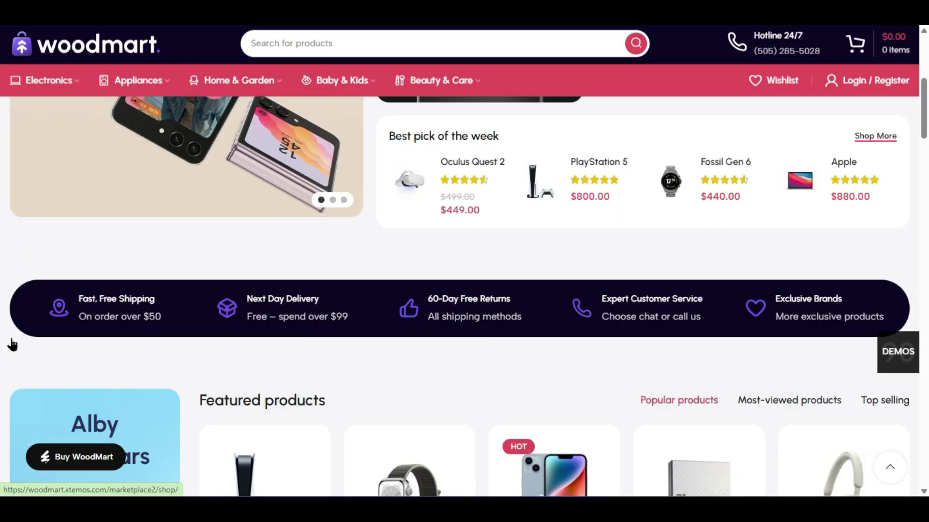
- Look through the WoodMart demo store's home page, including its featured products, PS5 games banner, latest products and top appliances
{"action": "scroll", "coordinate": [10, 344], "scroll_direction": "down", "scroll_amount": 4}
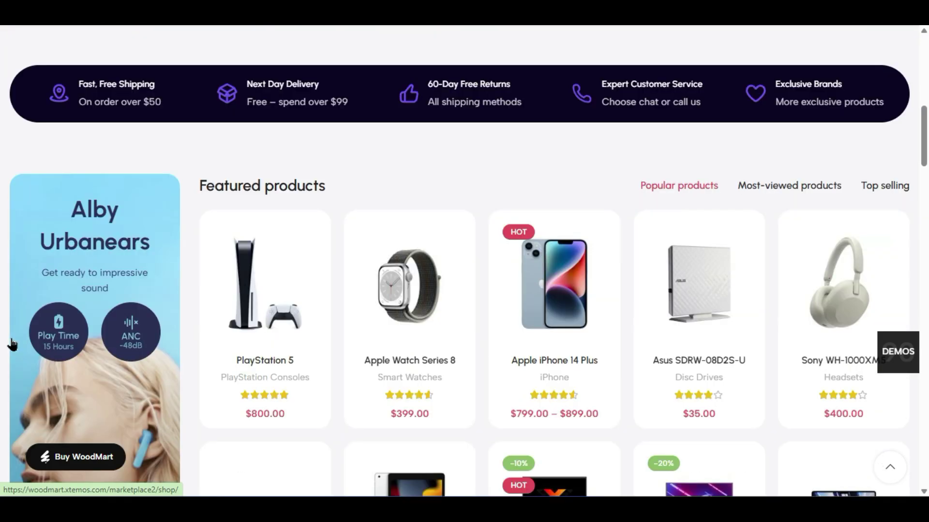
{"action": "scroll", "coordinate": [12, 345], "scroll_direction": "down", "scroll_amount": 2}
{"action": "scroll", "coordinate": [12, 344], "scroll_direction": "down", "scroll_amount": 2}
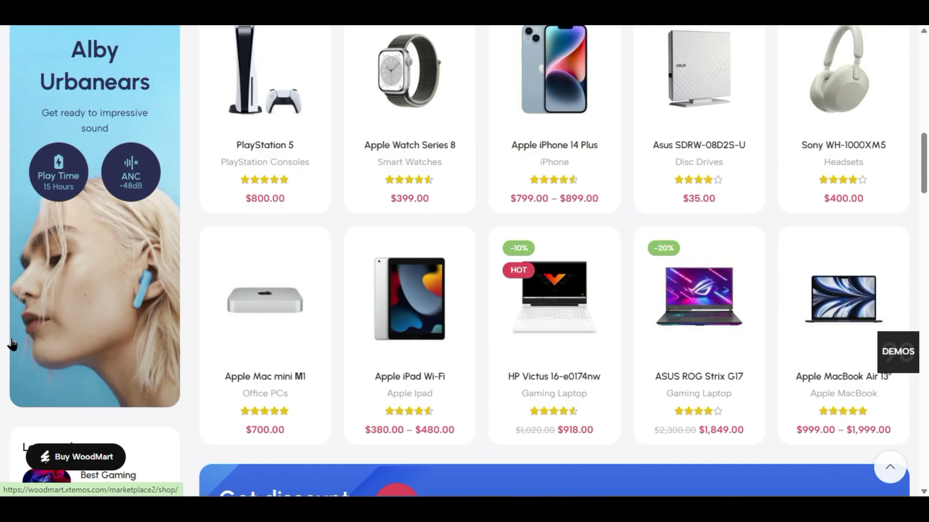
{"action": "scroll", "coordinate": [12, 344], "scroll_direction": "down", "scroll_amount": 2}
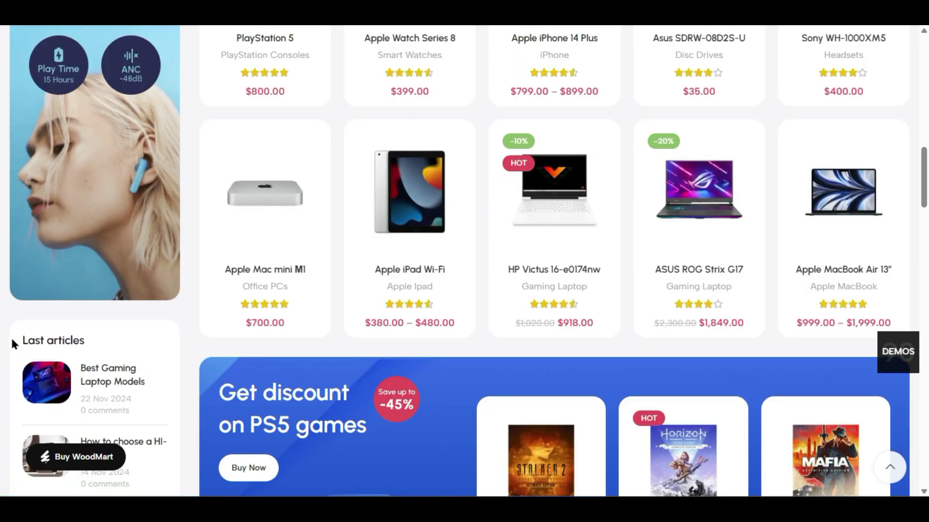
{"action": "scroll", "coordinate": [14, 344], "scroll_direction": "down", "scroll_amount": 4}
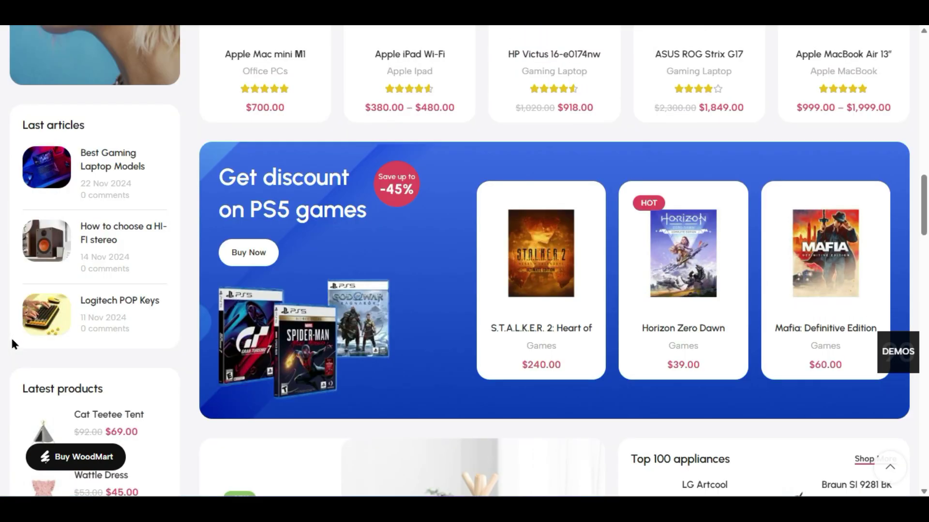
{"action": "scroll", "coordinate": [12, 345], "scroll_direction": "down", "scroll_amount": 2}
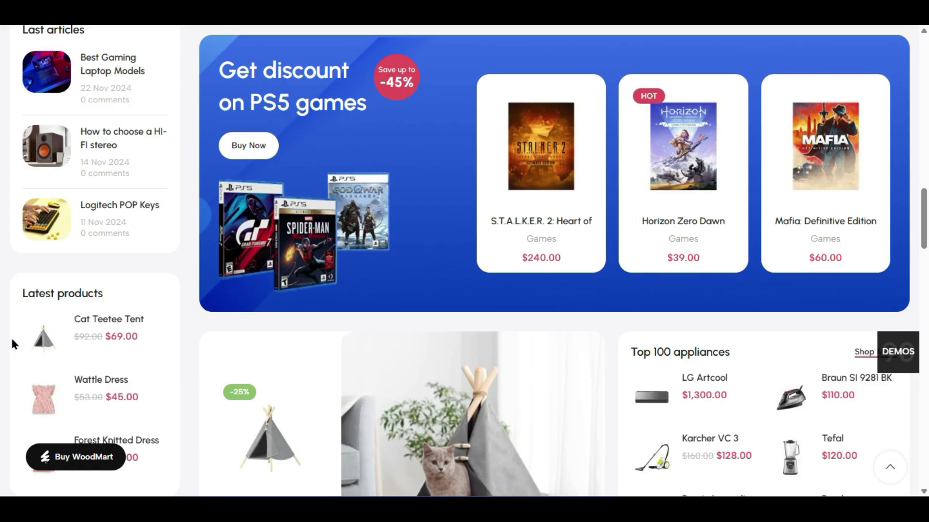
{"action": "scroll", "coordinate": [12, 343], "scroll_direction": "down", "scroll_amount": 4}
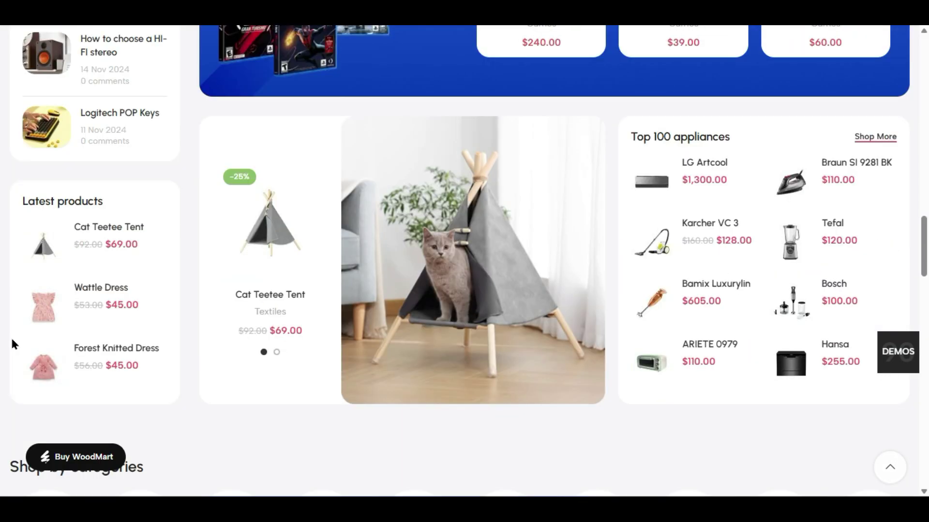
{"action": "scroll", "coordinate": [13, 345], "scroll_direction": "up", "scroll_amount": 2}
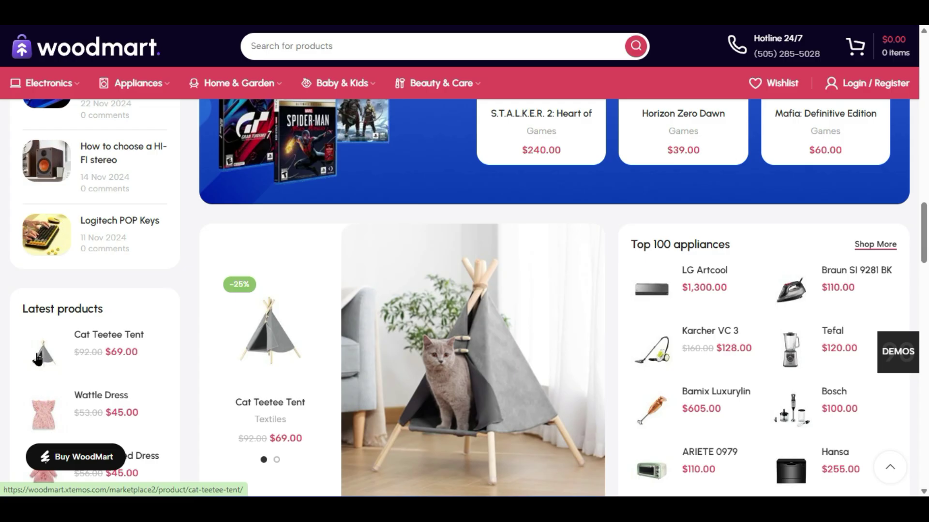
{"action": "scroll", "coordinate": [38, 358], "scroll_direction": "up", "scroll_amount": 10}
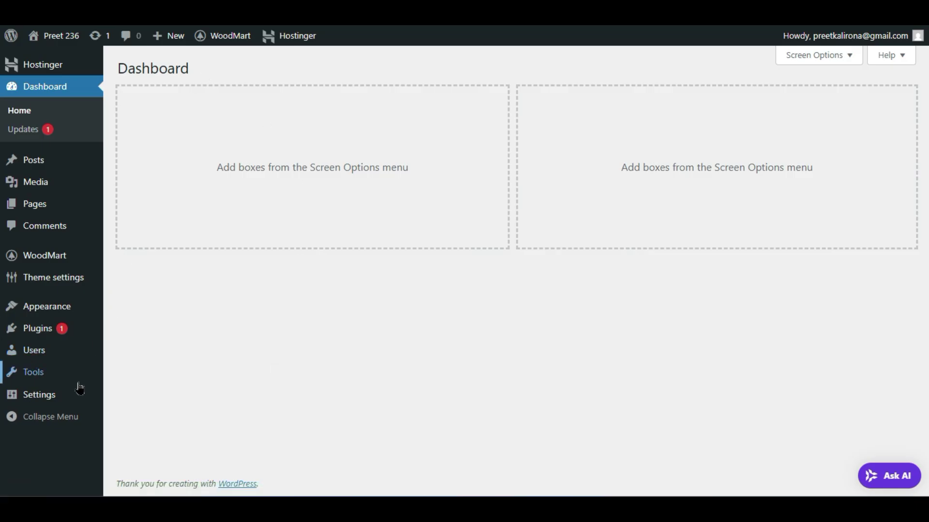
- Open the site's Permalinks settings and check which permalink structure is selected
{"action": "mouse_move", "coordinate": [62, 398]}
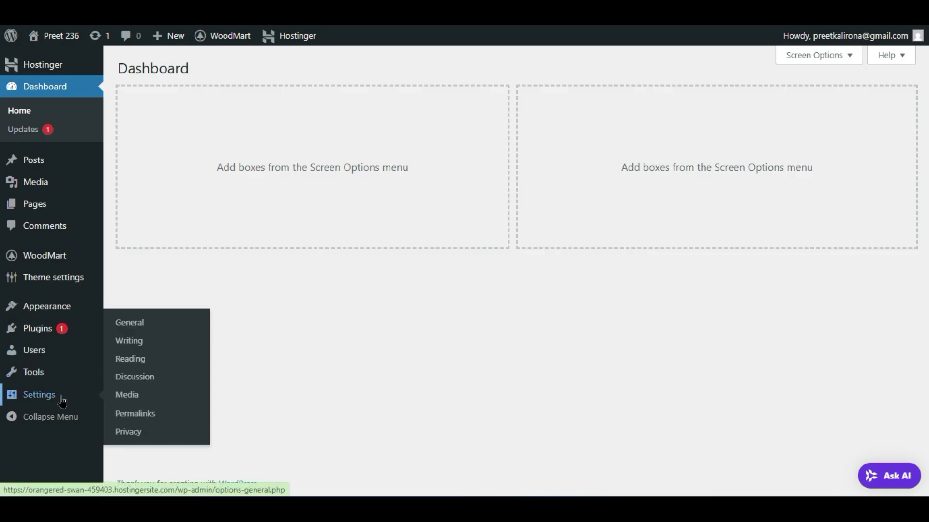
{"action": "left_click", "coordinate": [137, 414]}
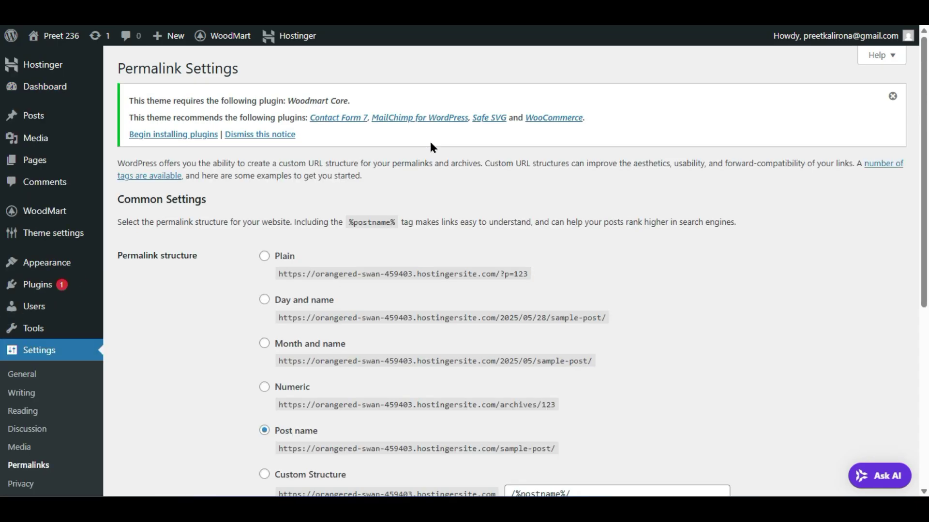
{"action": "scroll", "coordinate": [238, 348], "scroll_direction": "down", "scroll_amount": 2}
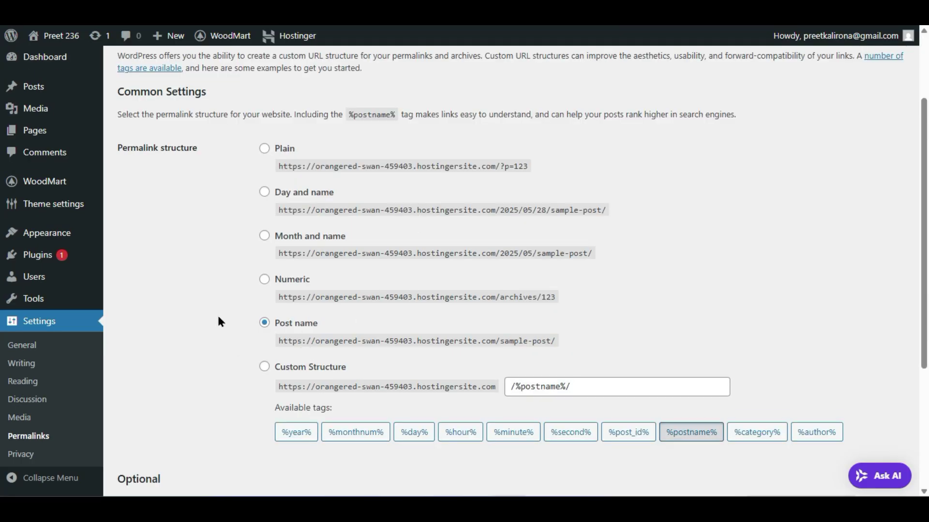
- Open the site's Themes page
{"action": "mouse_move", "coordinate": [55, 236]}
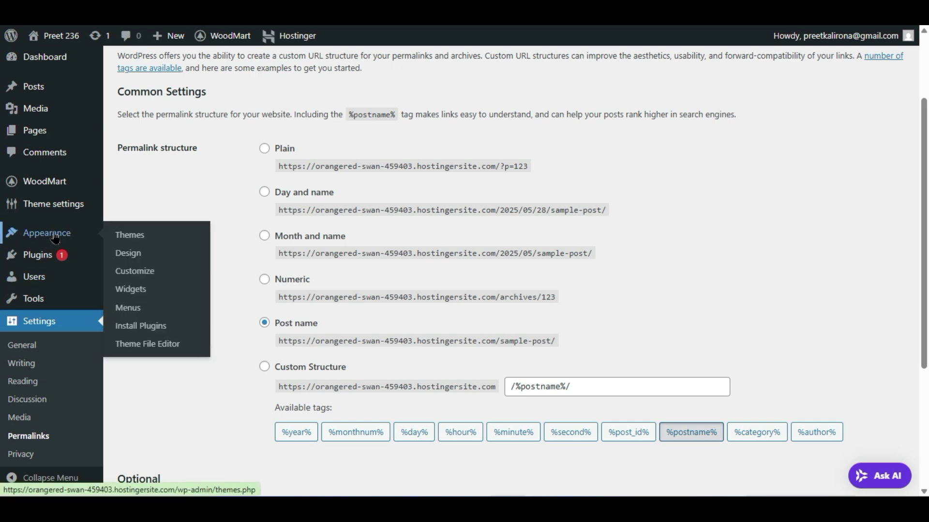
{"action": "left_click", "coordinate": [128, 235]}
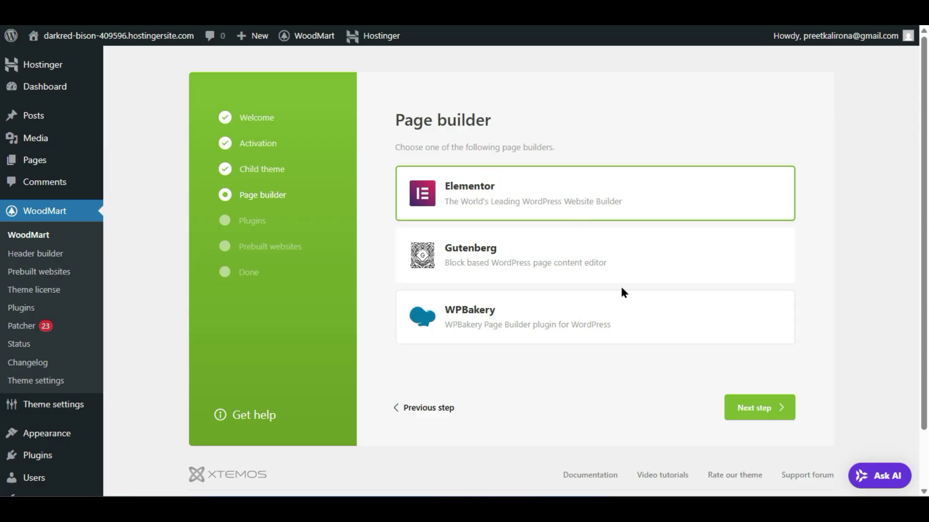
- Choose Gutenberg as the page builder in the WoodMart setup wizard and continue to plugins activation
{"action": "left_click", "coordinate": [522, 312]}
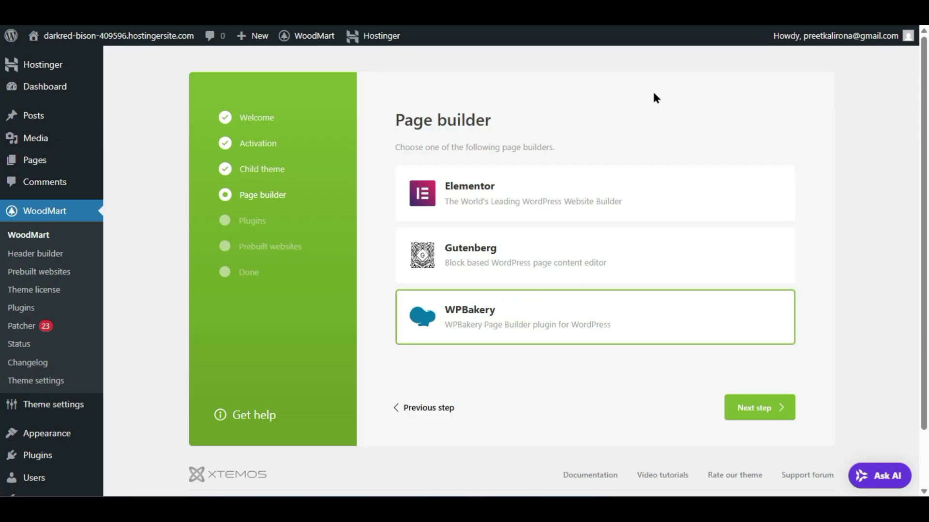
{"action": "left_click", "coordinate": [552, 243]}
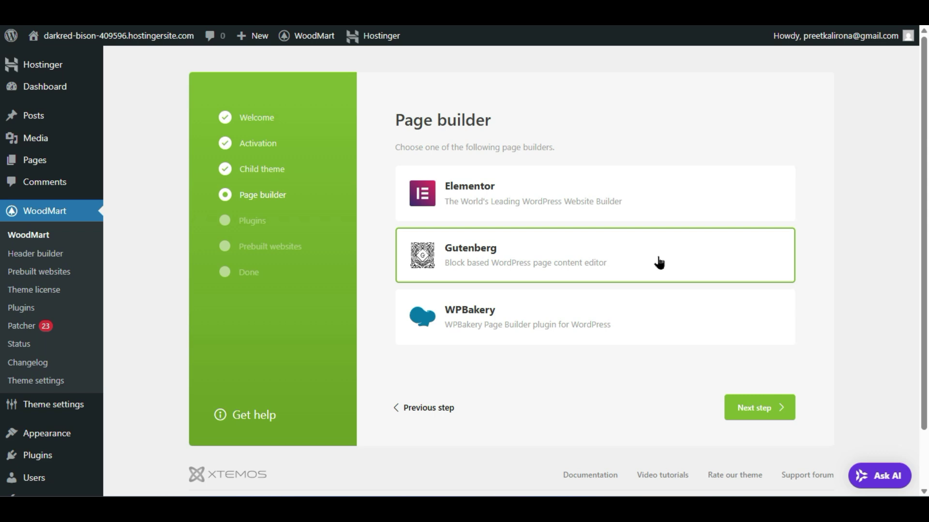
{"action": "left_click", "coordinate": [753, 414]}
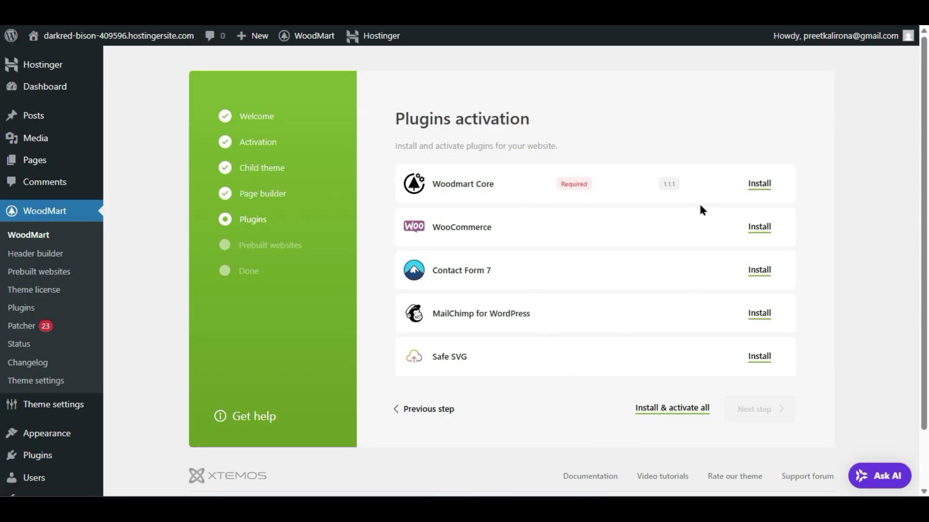
- Install and activate all the listed WoodMart plugins and continue to the prebuilt websites
{"action": "left_click", "coordinate": [704, 414]}
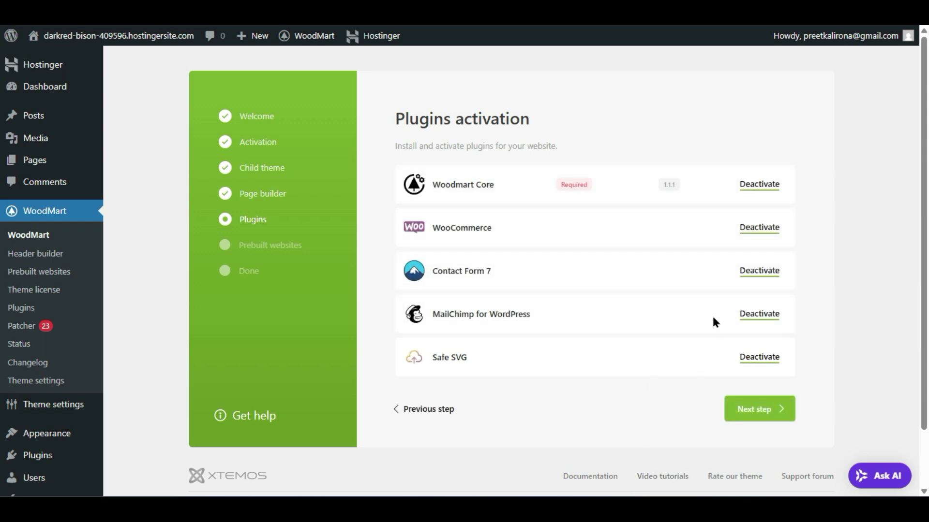
{"action": "left_click", "coordinate": [760, 407]}
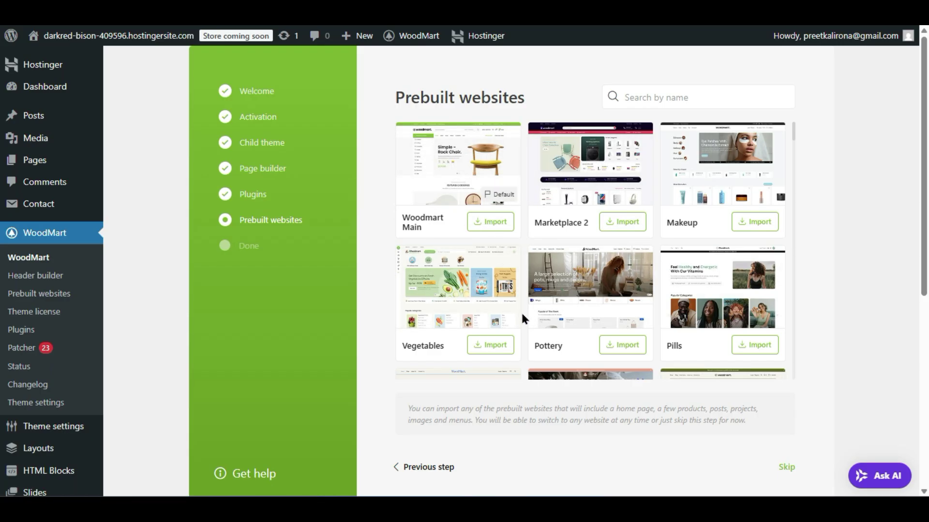
- Browse the list of prebuilt websites for a suitable store design
{"action": "scroll", "coordinate": [522, 318], "scroll_direction": "down", "scroll_amount": 2}
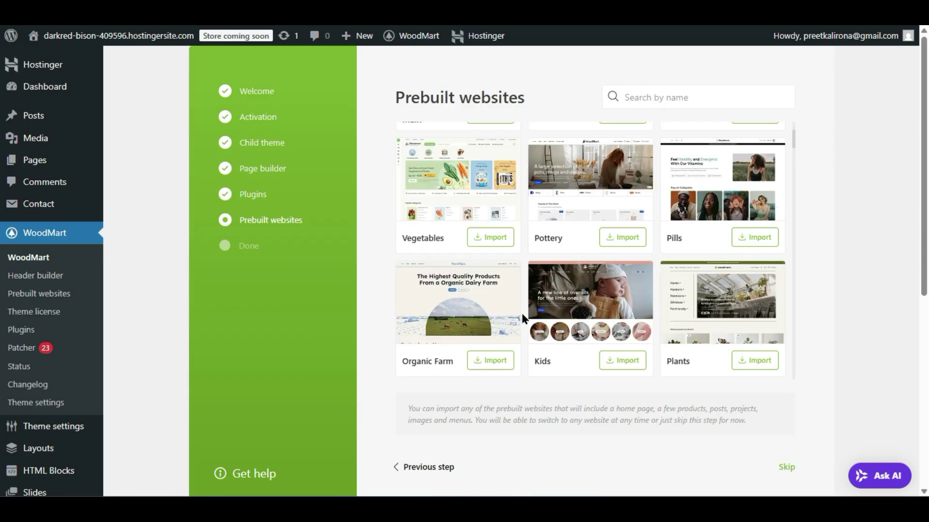
{"action": "scroll", "coordinate": [522, 316], "scroll_direction": "down", "scroll_amount": 2}
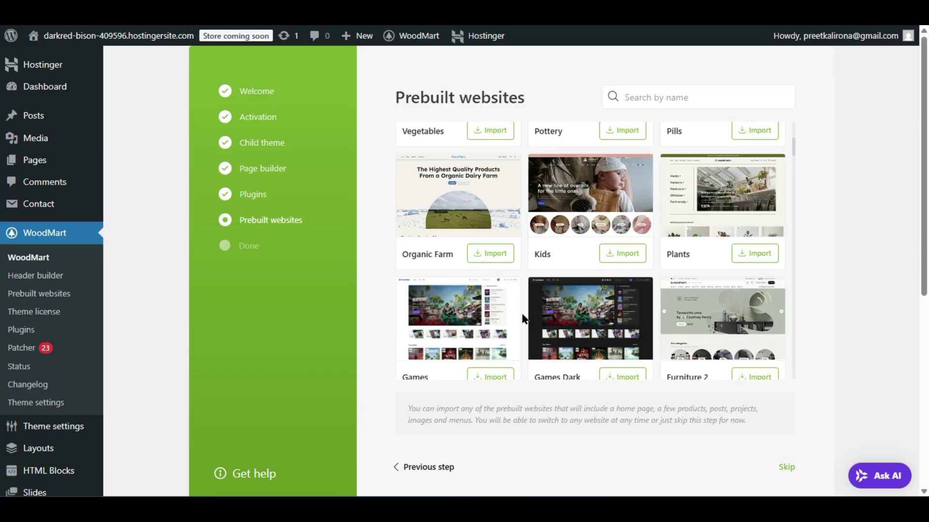
{"action": "scroll", "coordinate": [522, 317], "scroll_direction": "down", "scroll_amount": 2}
{"action": "scroll", "coordinate": [522, 317], "scroll_direction": "down", "scroll_amount": 10}
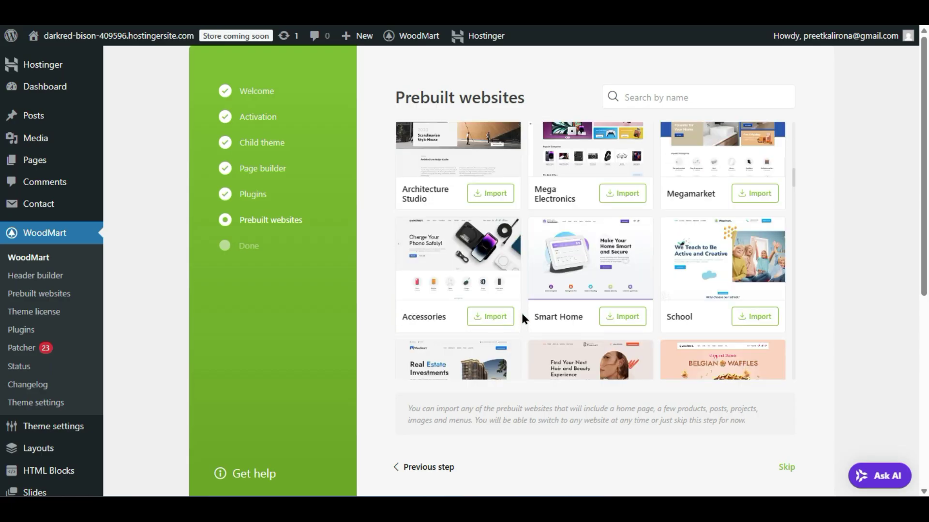
{"action": "scroll", "coordinate": [521, 317], "scroll_direction": "down", "scroll_amount": 5}
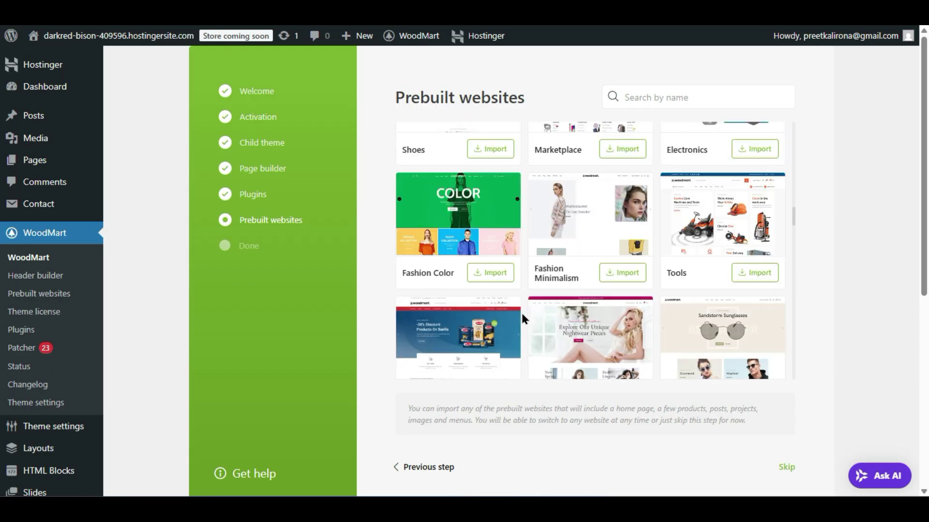
{"action": "scroll", "coordinate": [521, 312], "scroll_direction": "down", "scroll_amount": 5}
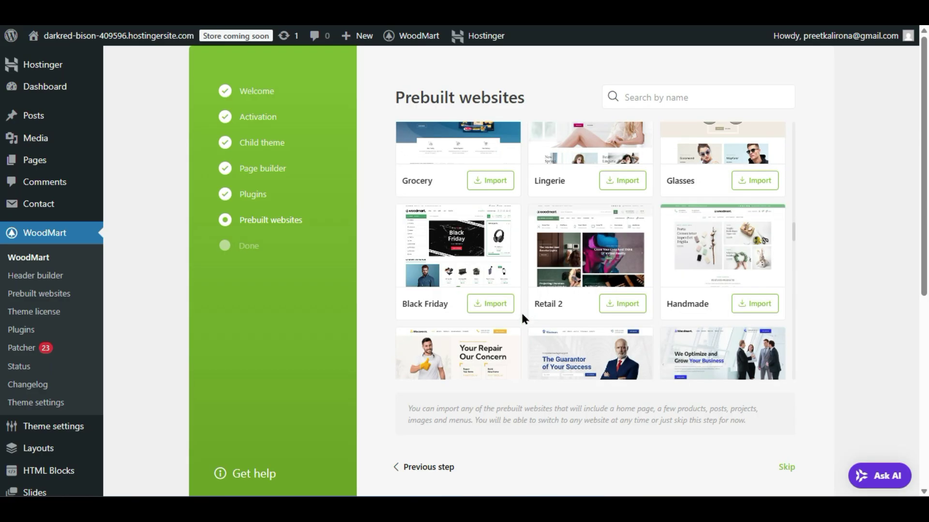
{"action": "scroll", "coordinate": [521, 312], "scroll_direction": "up", "scroll_amount": 13}
{"action": "scroll", "coordinate": [521, 312], "scroll_direction": "down", "scroll_amount": 7}
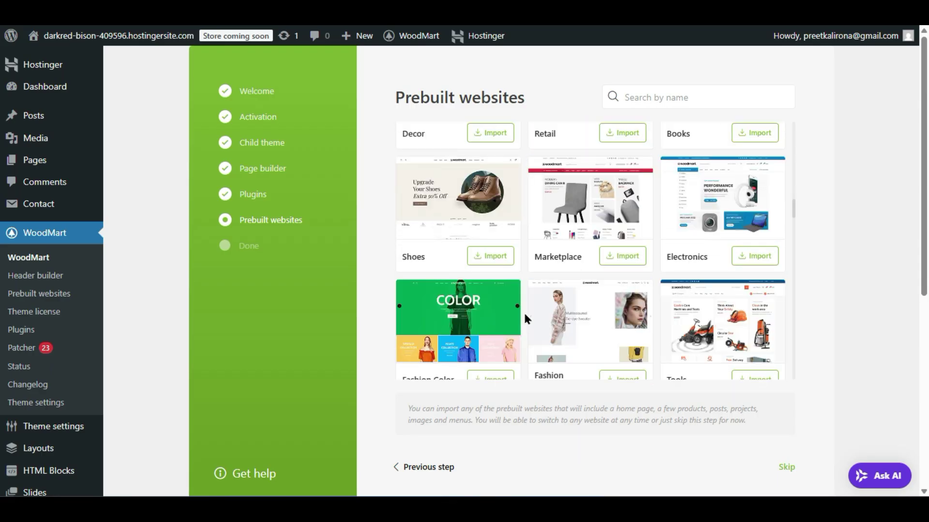
- Open the live preview of the Marketplace website, dismiss the newsletter popup and look through its home page sections
{"action": "mouse_move", "coordinate": [613, 197]}
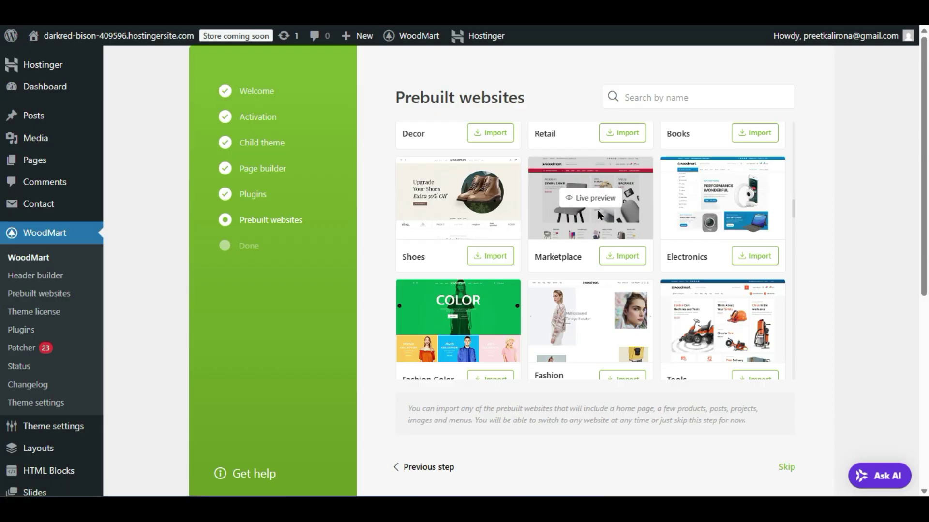
{"action": "left_click", "coordinate": [598, 208]}
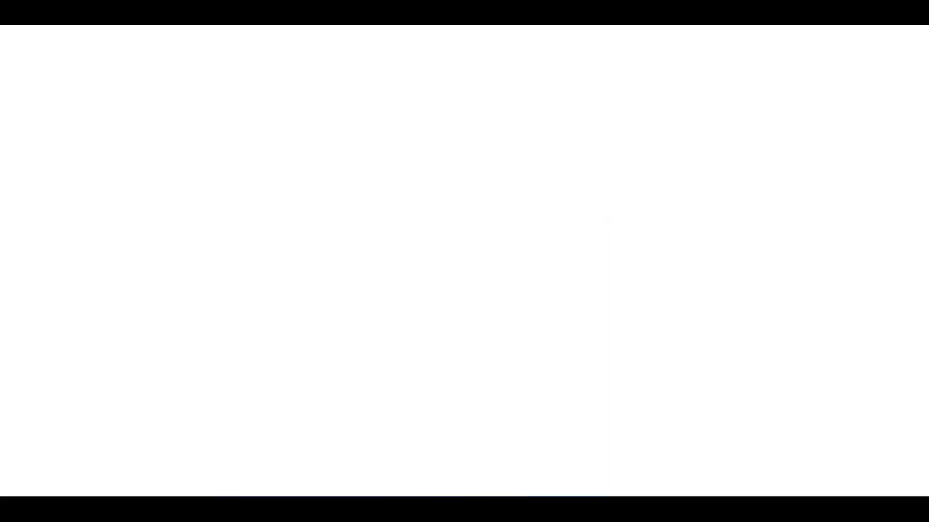
{"action": "scroll", "coordinate": [67, 202], "scroll_direction": "down", "scroll_amount": 4}
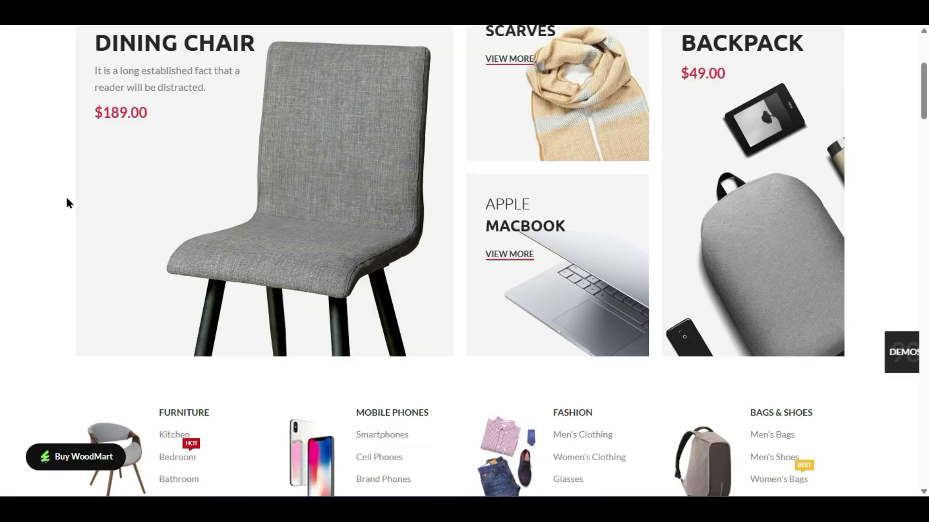
{"action": "scroll", "coordinate": [67, 202], "scroll_direction": "down", "scroll_amount": 9}
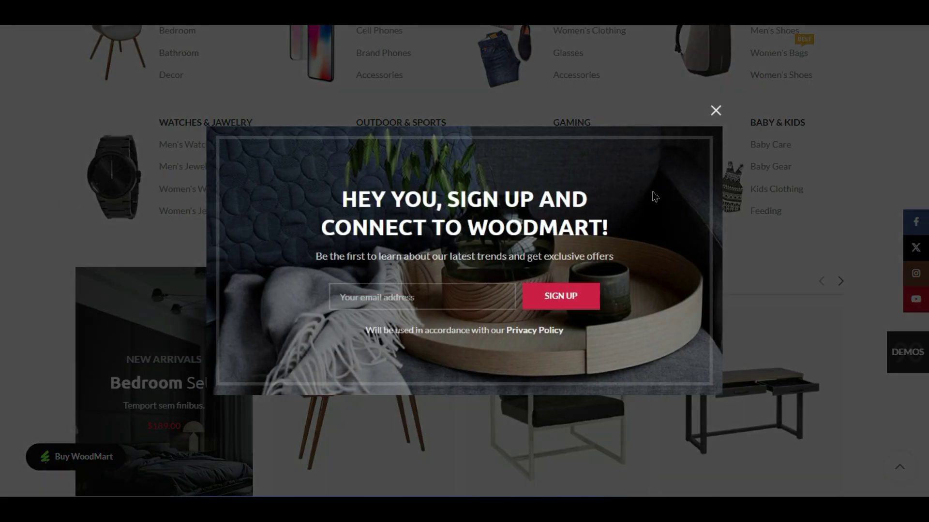
{"action": "left_click", "coordinate": [716, 110]}
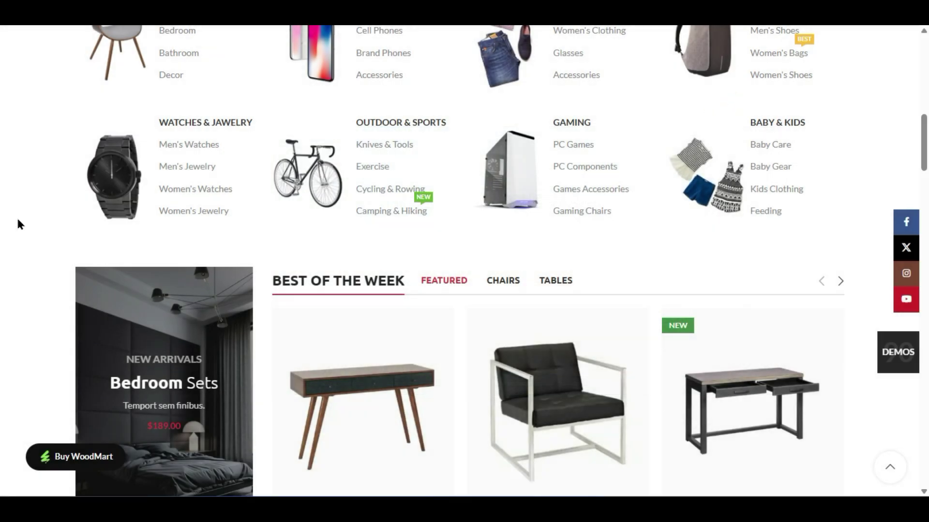
{"action": "scroll", "coordinate": [310, 358], "scroll_direction": "down", "scroll_amount": 20}
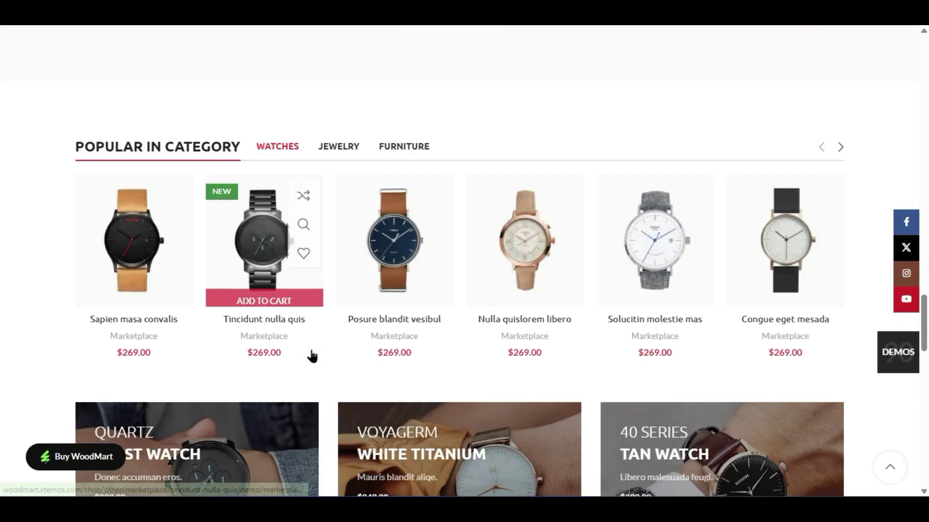
{"action": "scroll", "coordinate": [312, 356], "scroll_direction": "down", "scroll_amount": 15}
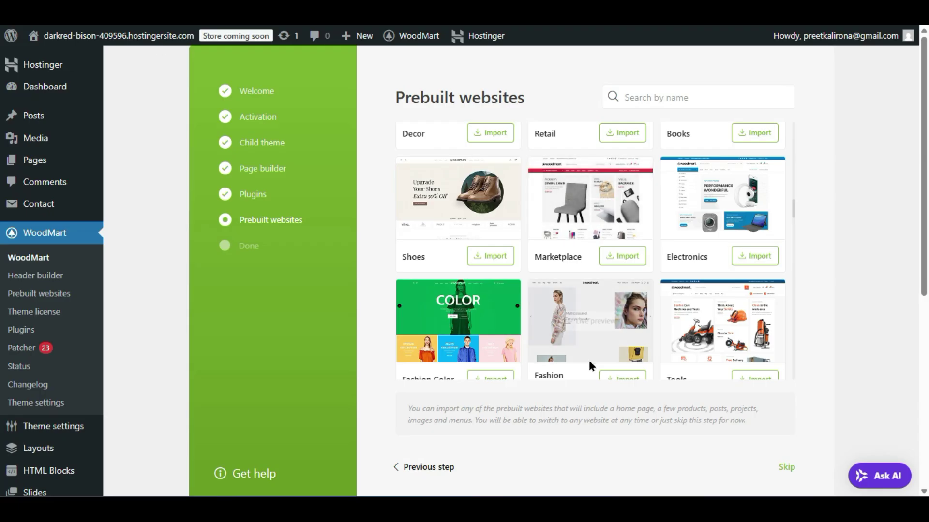
- Open the live preview of the Marketplace 2 website and look over its home page and featured products
{"action": "scroll", "coordinate": [595, 365], "scroll_direction": "up", "scroll_amount": 10}
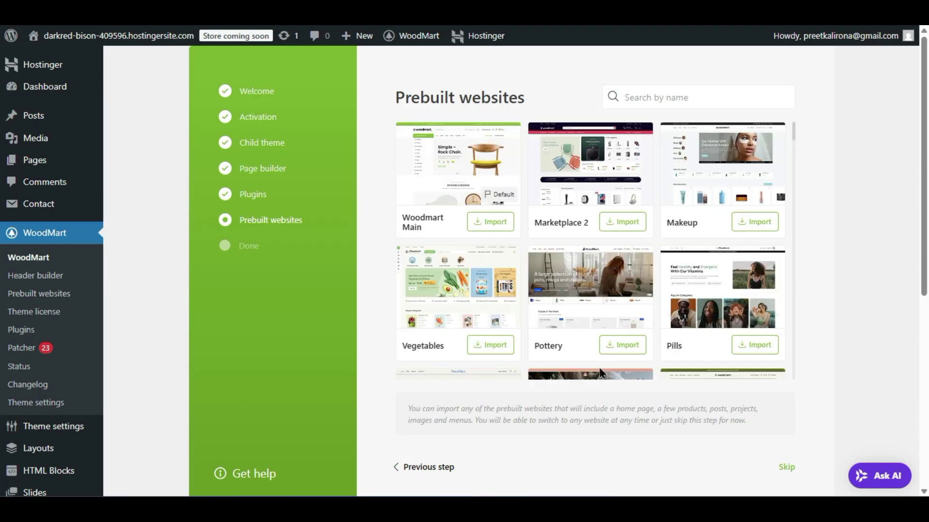
{"action": "mouse_move", "coordinate": [618, 316]}
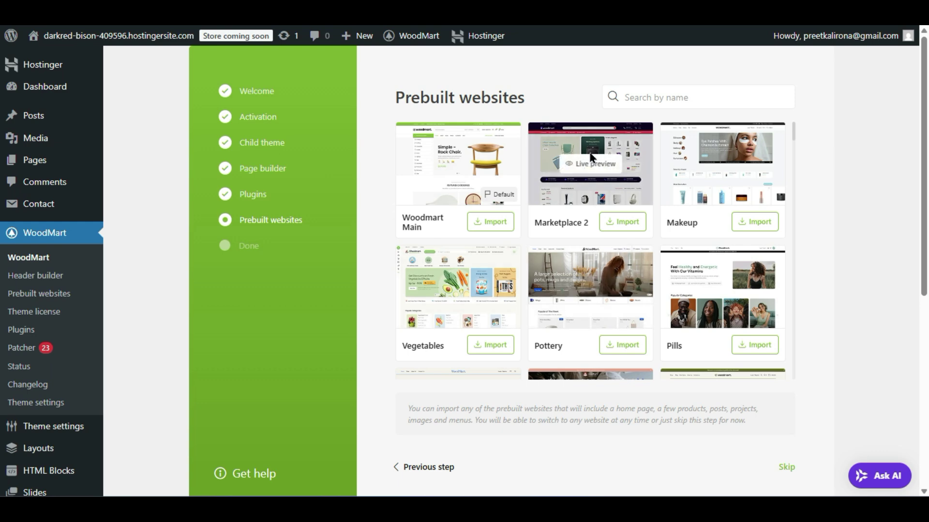
{"action": "left_click", "coordinate": [591, 165]}
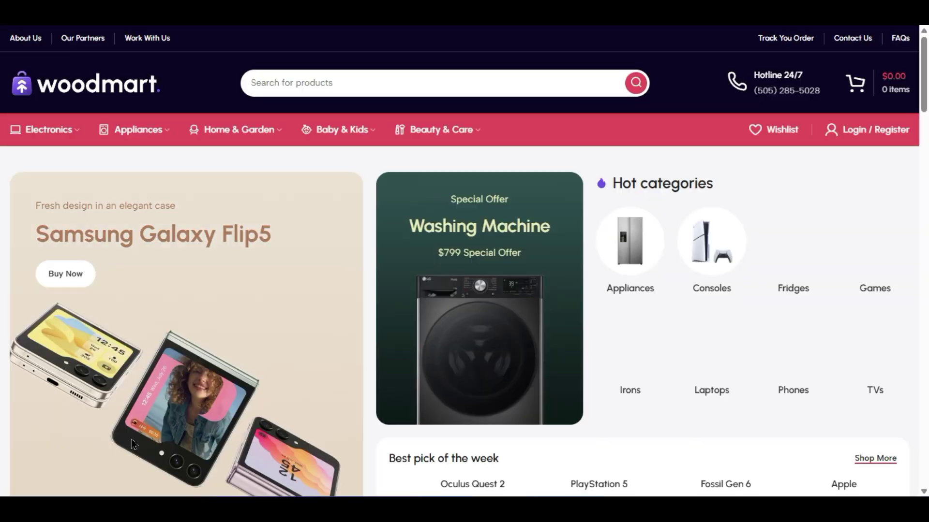
{"action": "scroll", "coordinate": [759, 257], "scroll_direction": "down", "scroll_amount": 10}
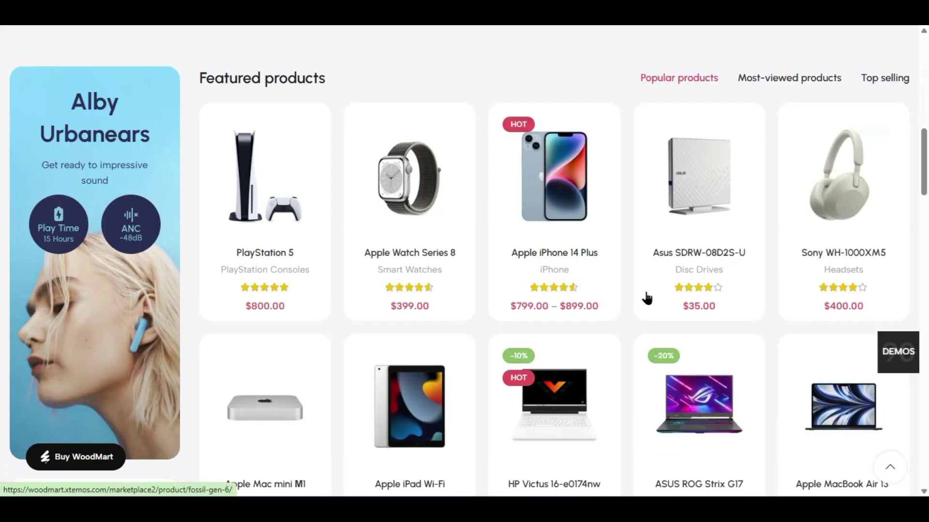
- Import the Marketplace 2 prebuilt website and continue to the final page of the setup wizard
{"action": "scroll", "coordinate": [645, 297], "scroll_direction": "up", "scroll_amount": 4}
{"action": "scroll", "coordinate": [737, 237], "scroll_direction": "down", "scroll_amount": 10}
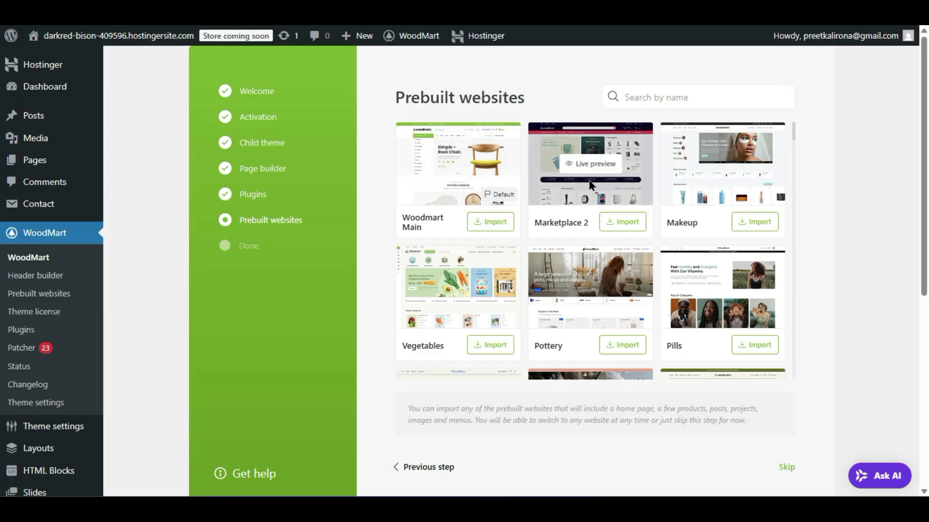
{"action": "left_click", "coordinate": [623, 222]}
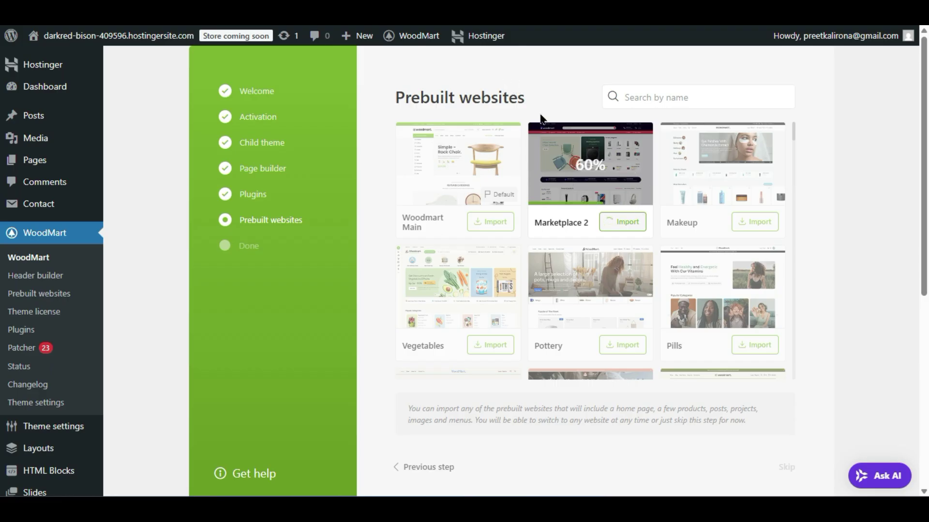
{"action": "scroll", "coordinate": [534, 293], "scroll_direction": "down", "scroll_amount": 5}
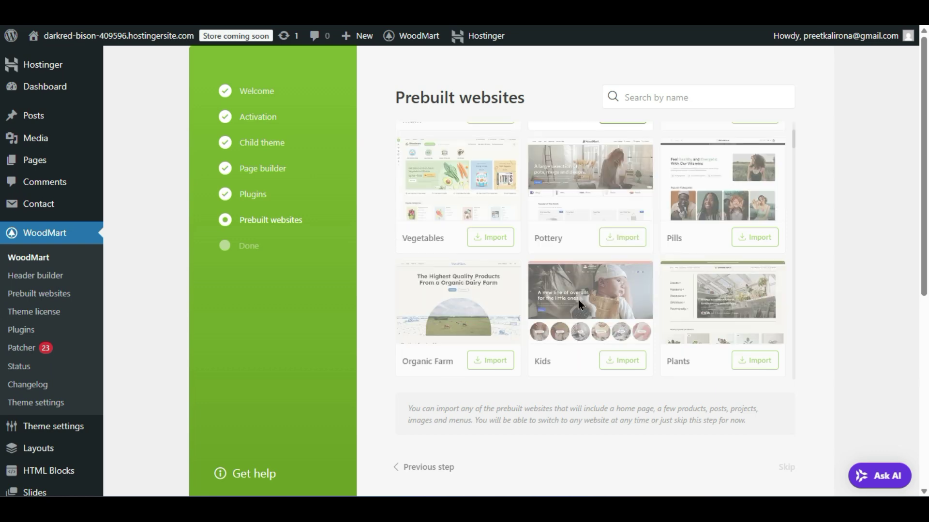
{"action": "scroll", "coordinate": [579, 304], "scroll_direction": "down", "scroll_amount": 5}
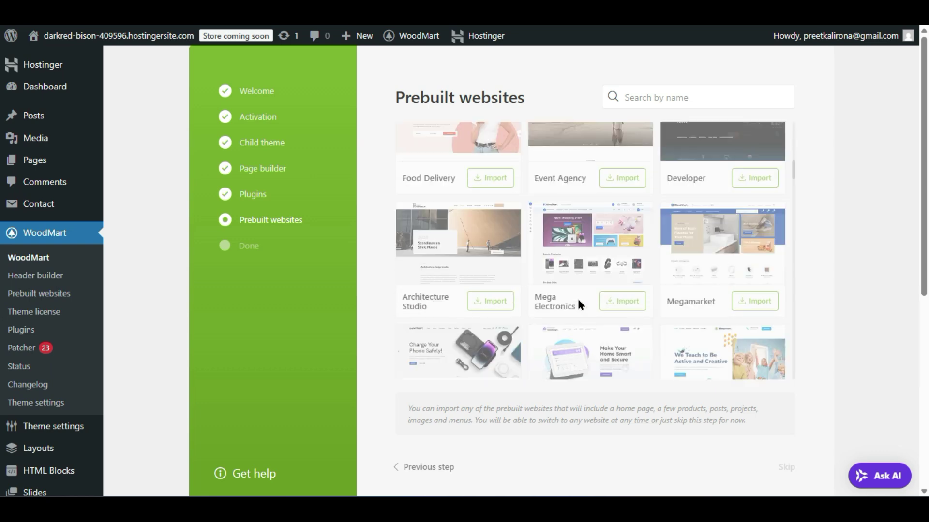
{"action": "scroll", "coordinate": [579, 304], "scroll_direction": "down", "scroll_amount": 5}
{"action": "scroll", "coordinate": [579, 304], "scroll_direction": "up", "scroll_amount": 5}
{"action": "scroll", "coordinate": [521, 356], "scroll_direction": "down", "scroll_amount": 4}
{"action": "scroll", "coordinate": [522, 360], "scroll_direction": "up", "scroll_amount": 10}
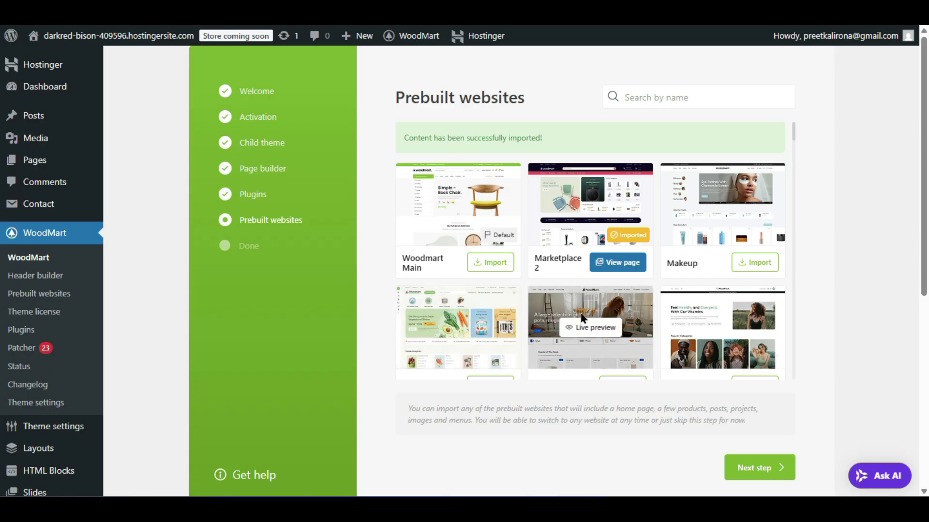
{"action": "left_click", "coordinate": [764, 465]}
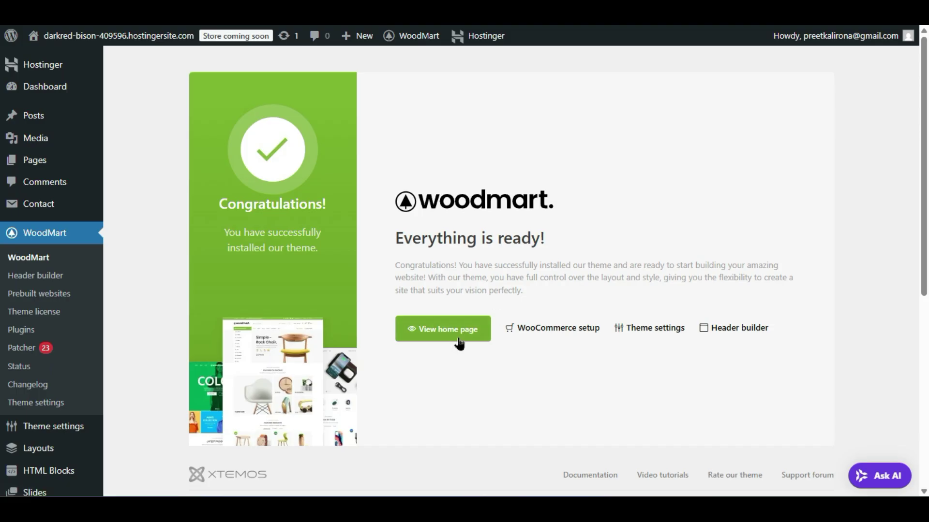
- Open the new store's home page and look through its banners, featured products and recommended products
{"action": "left_click", "coordinate": [442, 327]}
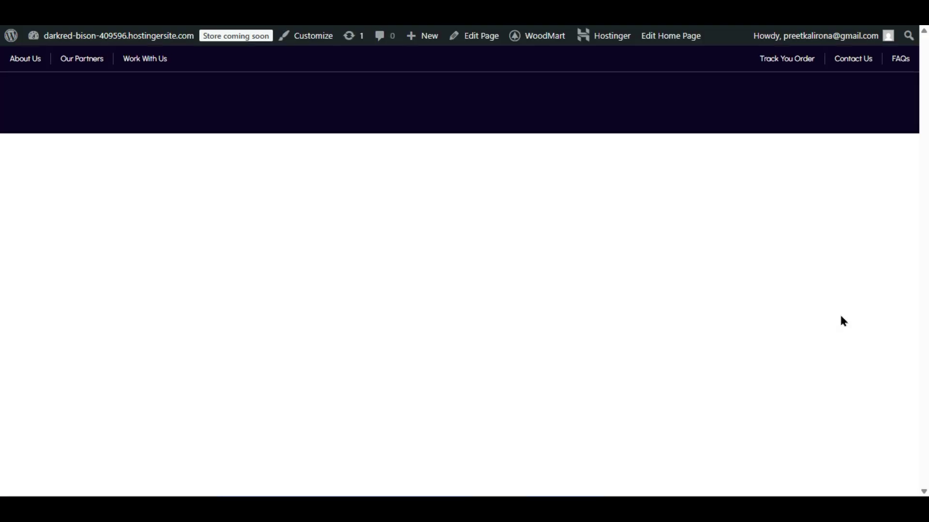
{"action": "scroll", "coordinate": [608, 265], "scroll_direction": "down", "scroll_amount": 6}
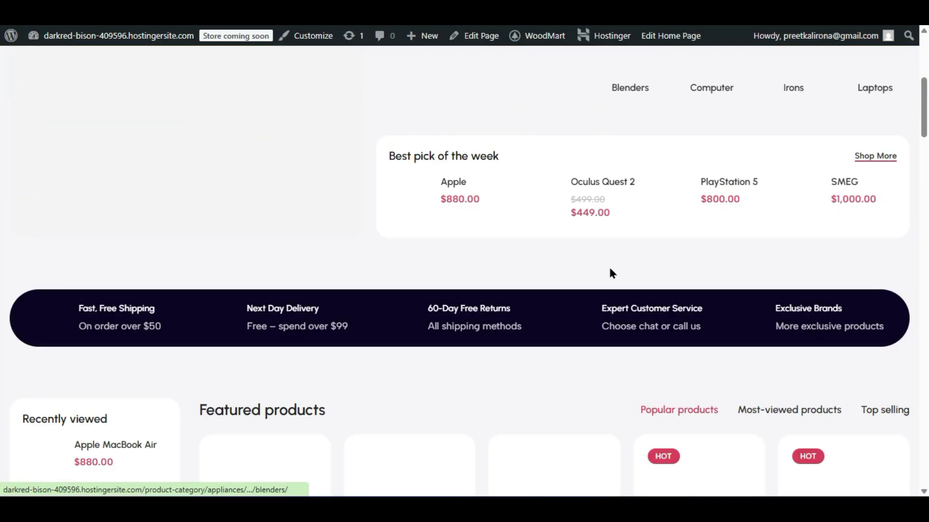
{"action": "scroll", "coordinate": [609, 271], "scroll_direction": "up", "scroll_amount": 6}
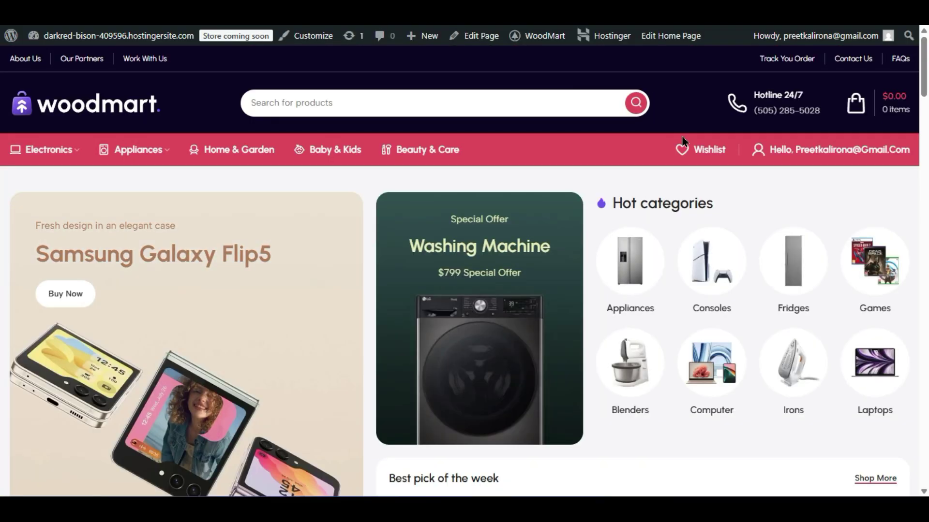
{"action": "scroll", "coordinate": [594, 274], "scroll_direction": "down", "scroll_amount": 10}
{"action": "scroll", "coordinate": [595, 275], "scroll_direction": "down", "scroll_amount": 20}
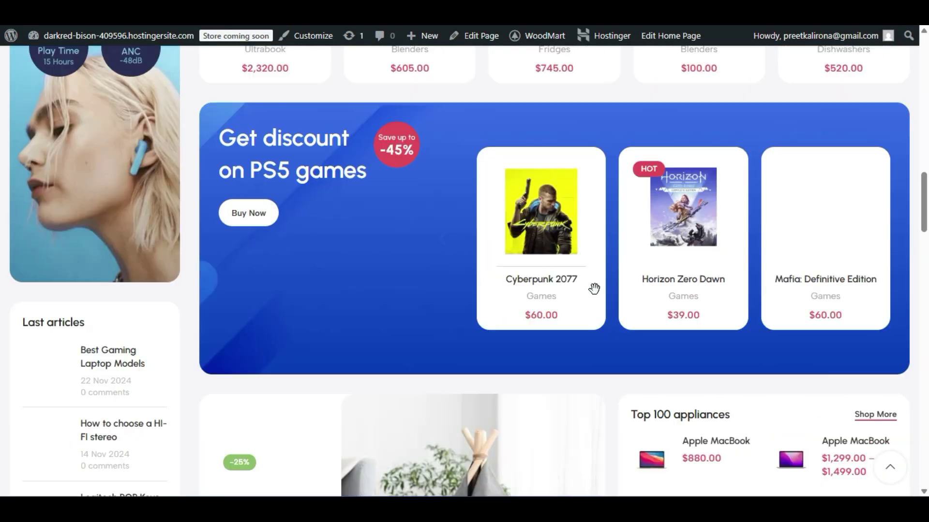
{"action": "scroll", "coordinate": [595, 295], "scroll_direction": "down", "scroll_amount": 15}
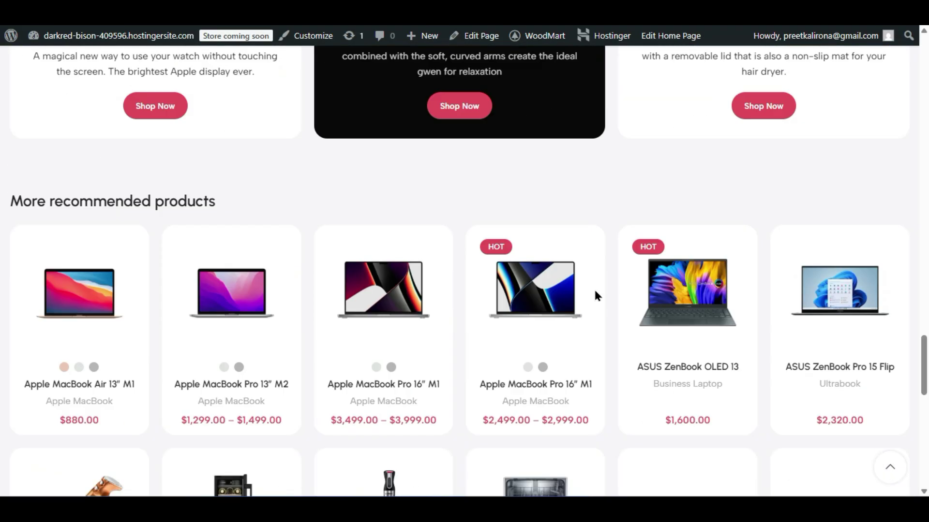
{"action": "key", "text": "Home"}
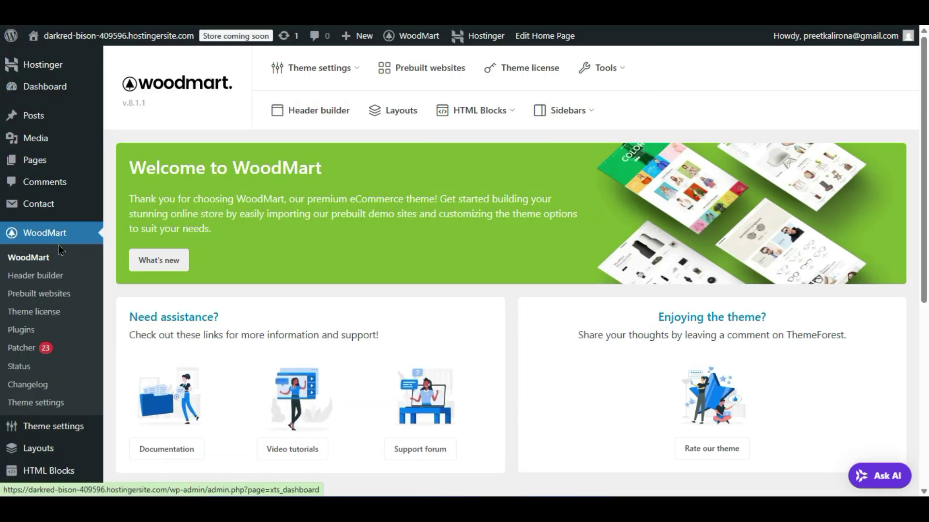
- Open the prebuilt websites page from the WoodMart dashboard and look over the available websites and their import options
{"action": "mouse_move", "coordinate": [341, 75]}
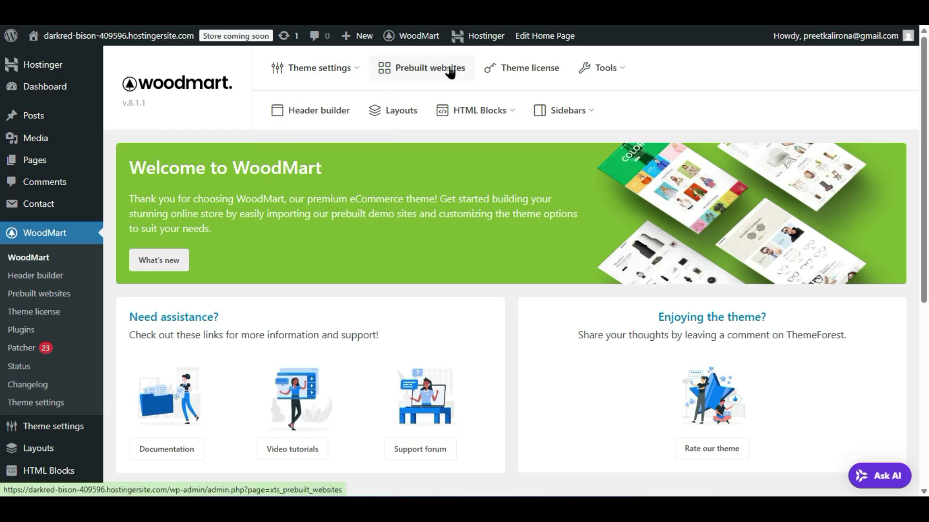
{"action": "left_click", "coordinate": [426, 79]}
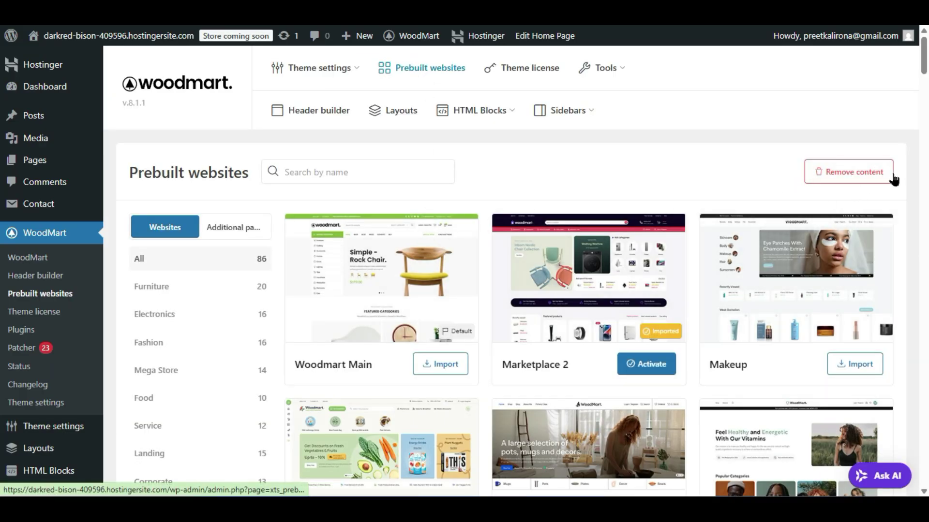
{"action": "mouse_move", "coordinate": [642, 366]}
{"action": "mouse_move", "coordinate": [564, 347]}
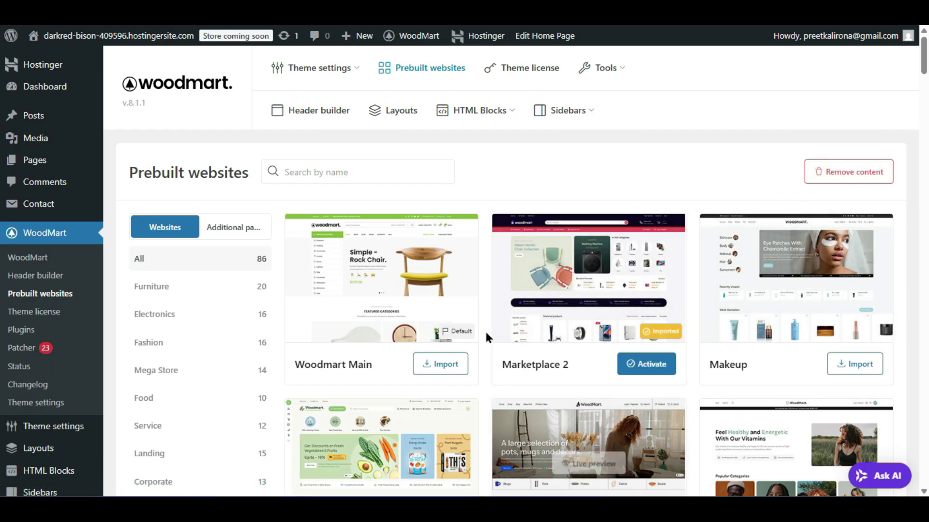
{"action": "scroll", "coordinate": [485, 330], "scroll_direction": "down", "scroll_amount": 4}
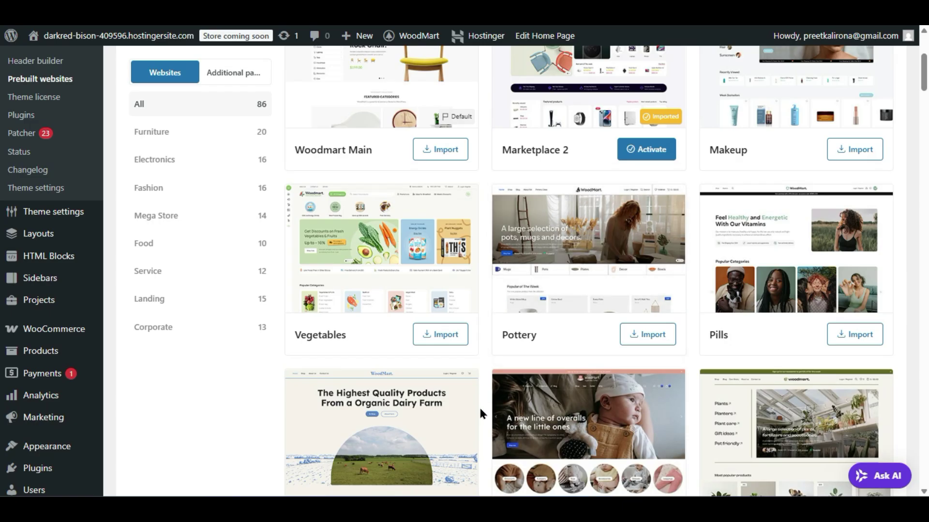
{"action": "scroll", "coordinate": [480, 414], "scroll_direction": "down", "scroll_amount": 4}
{"action": "scroll", "coordinate": [480, 413], "scroll_direction": "up", "scroll_amount": 8}
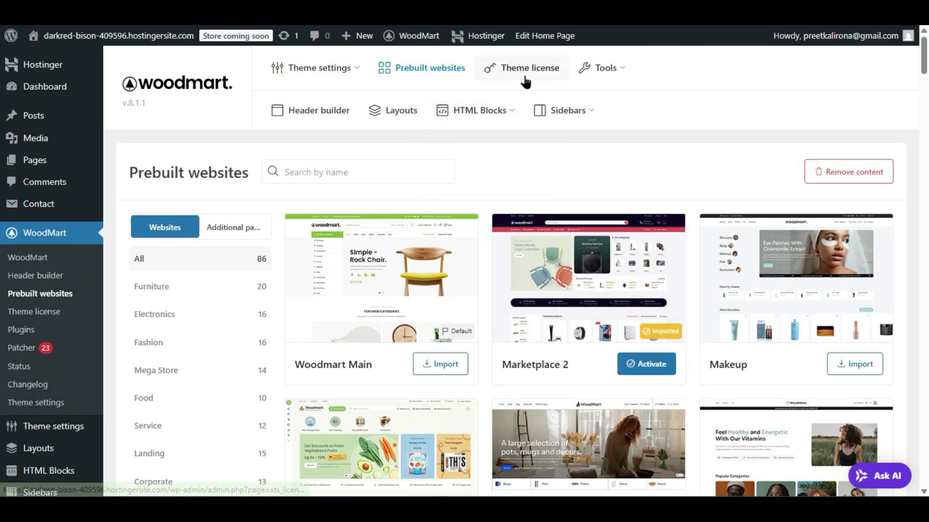
- Open WoodMart's Plugins page and look through the theme plugins and compatible plugins
{"action": "mouse_move", "coordinate": [613, 73]}
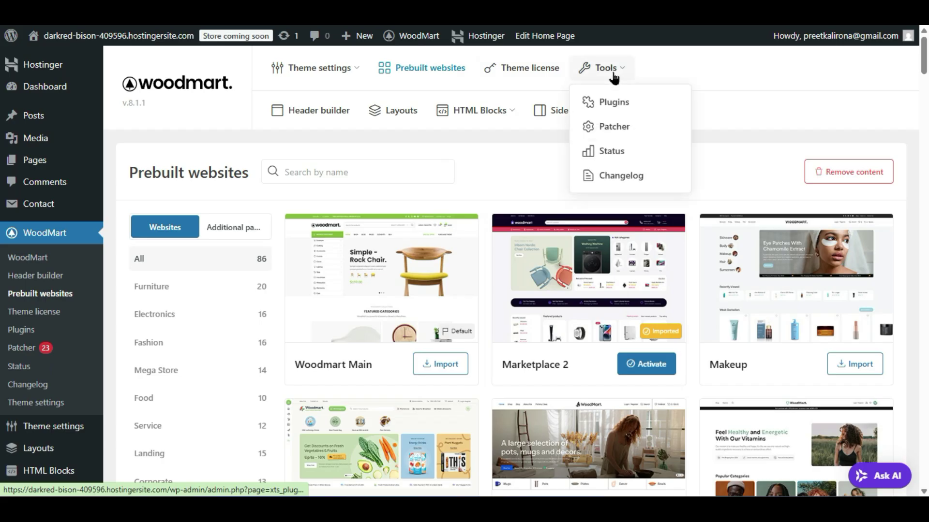
{"action": "left_click", "coordinate": [634, 118]}
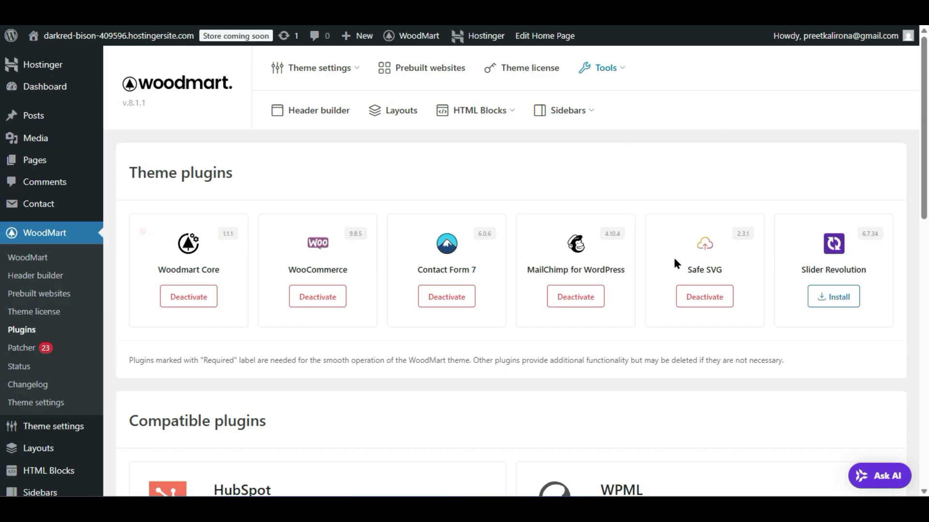
{"action": "scroll", "coordinate": [685, 291], "scroll_direction": "down", "scroll_amount": 5}
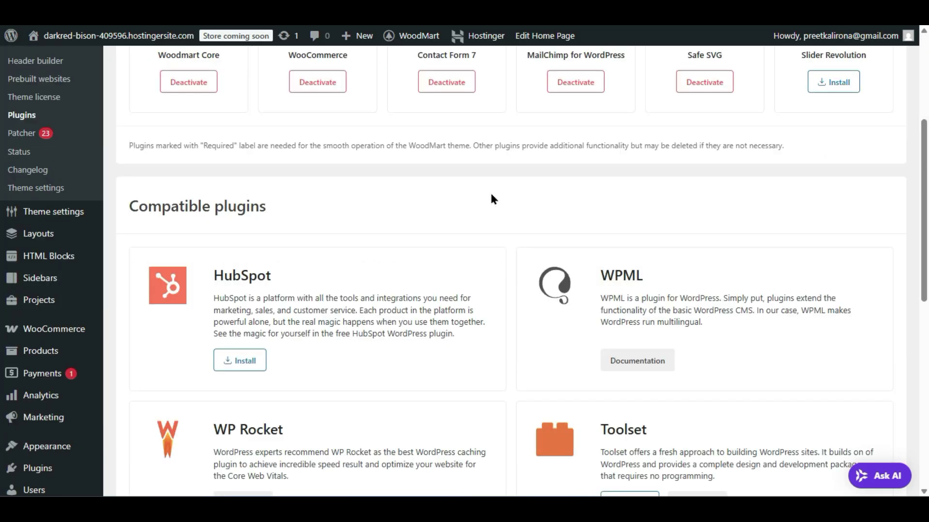
{"action": "scroll", "coordinate": [492, 198], "scroll_direction": "down", "scroll_amount": 3}
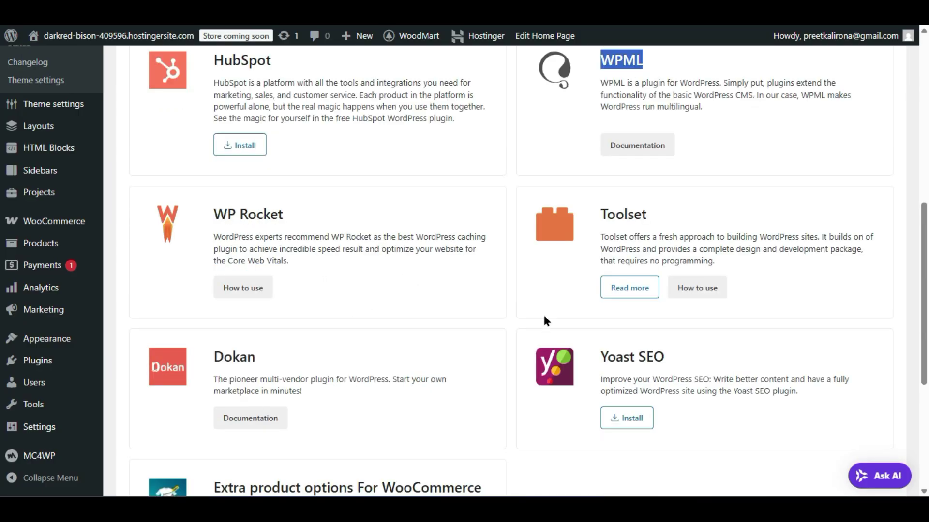
{"action": "scroll", "coordinate": [545, 321], "scroll_direction": "down", "scroll_amount": 2}
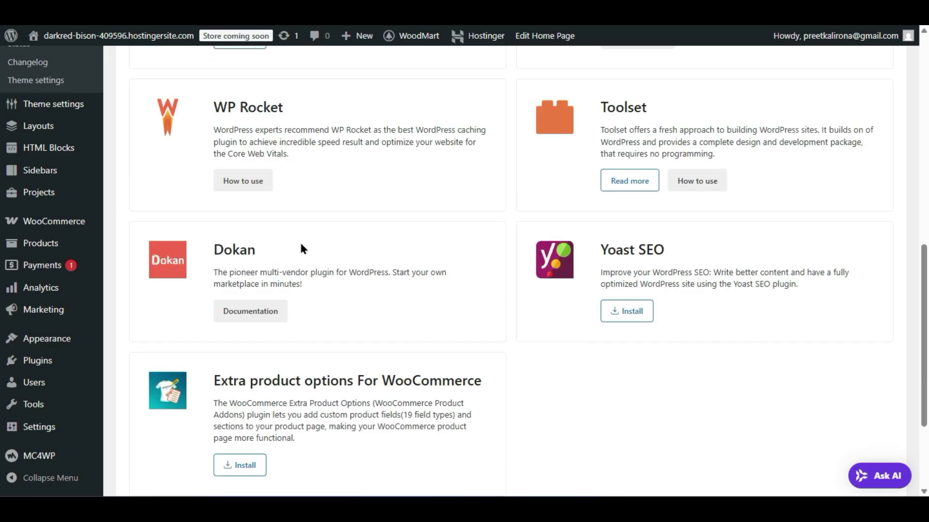
- Examine the Dokan and Extra product options For WooCommerce entries among the compatible plugins
{"action": "left_click_drag", "start_coordinate": [220, 250], "coordinate": [261, 255]}
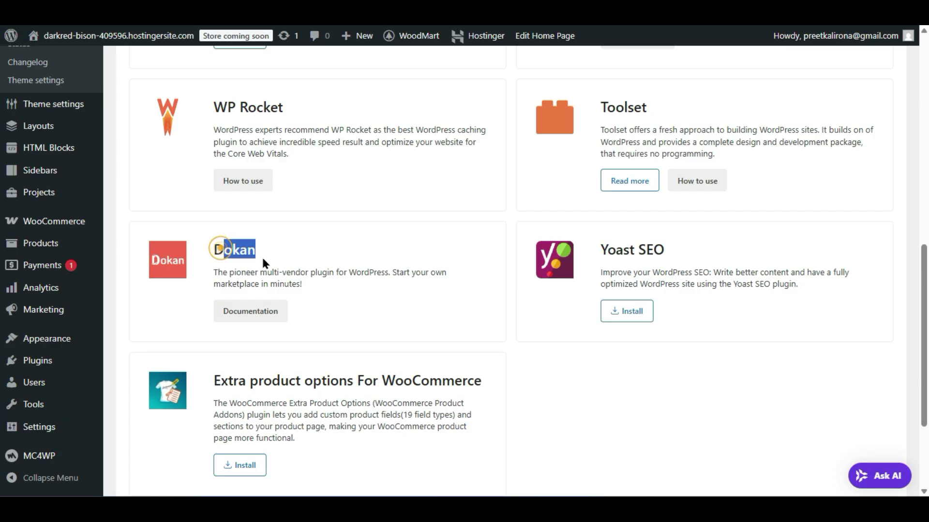
{"action": "left_click", "coordinate": [336, 289]}
{"action": "scroll", "coordinate": [469, 341], "scroll_direction": "down", "scroll_amount": 2}
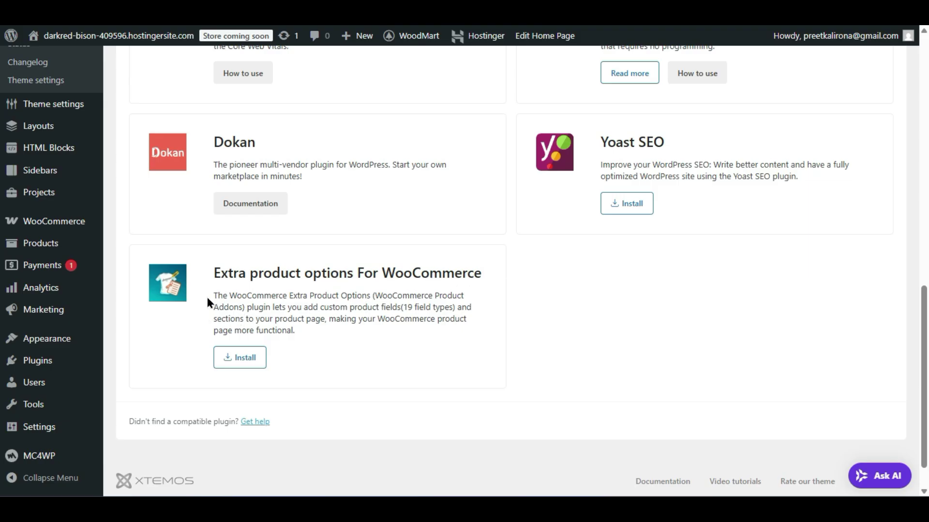
{"action": "left_click_drag", "start_coordinate": [208, 296], "coordinate": [325, 325]}
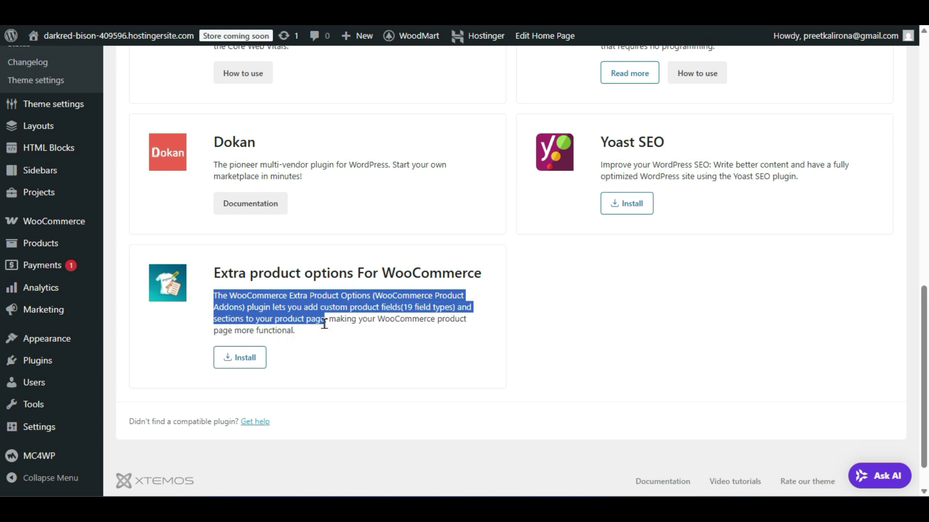
{"action": "left_click", "coordinate": [383, 317]}
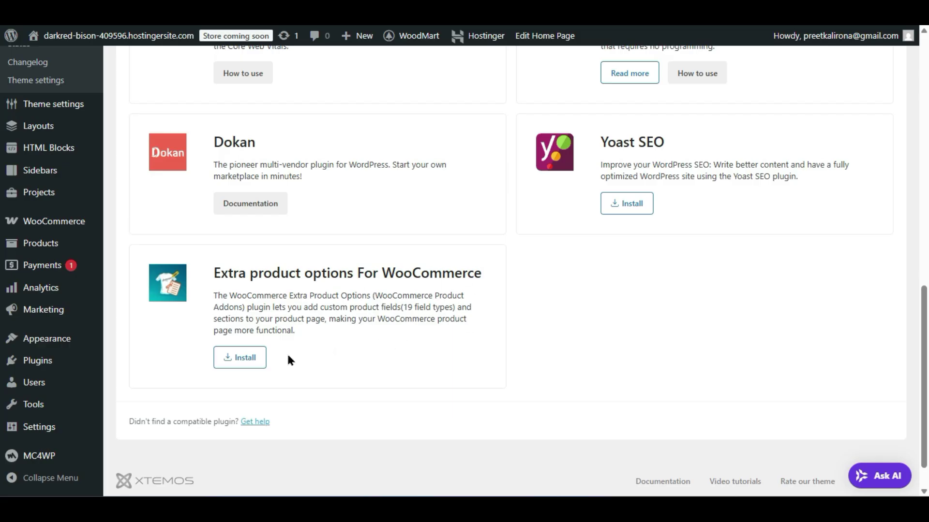
{"action": "left_click", "coordinate": [264, 357]}
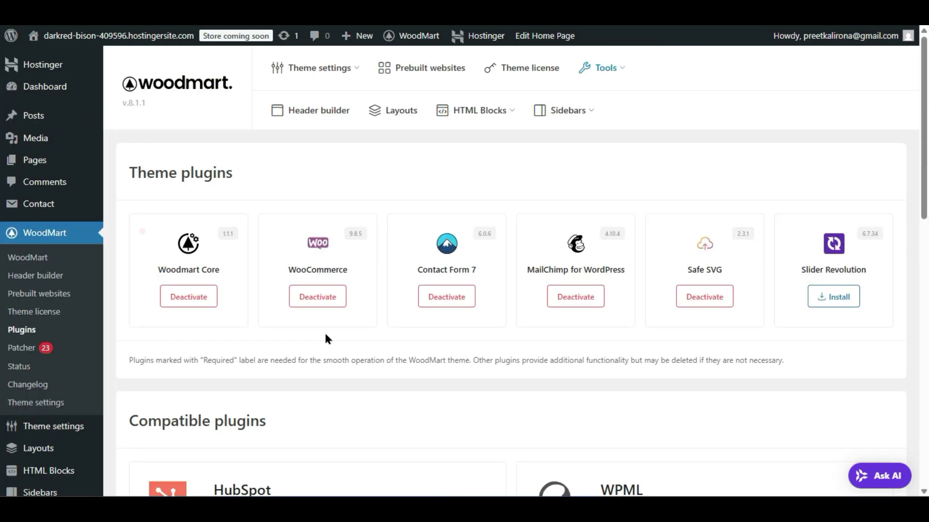
- Review the available headers in the Header builder and the imported shop page layouts in Layouts
{"action": "left_click", "coordinate": [324, 111]}
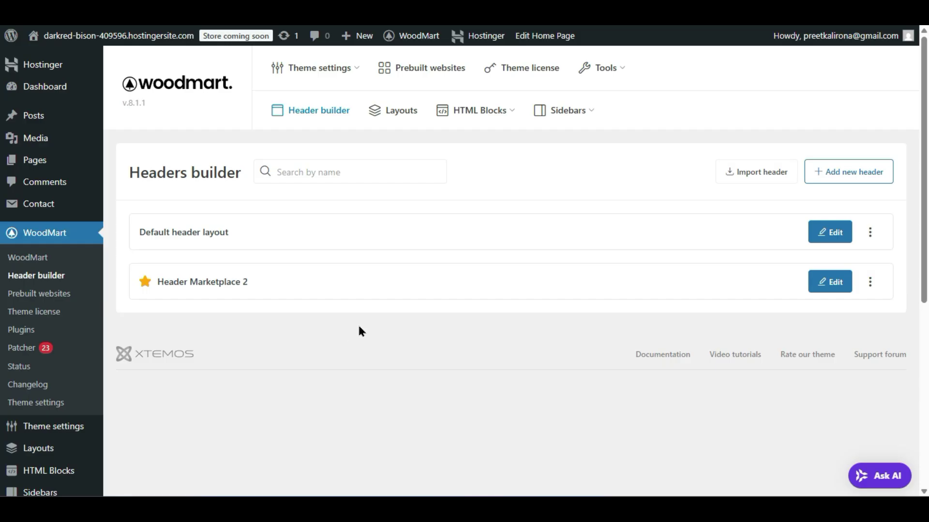
{"action": "left_click", "coordinate": [397, 128]}
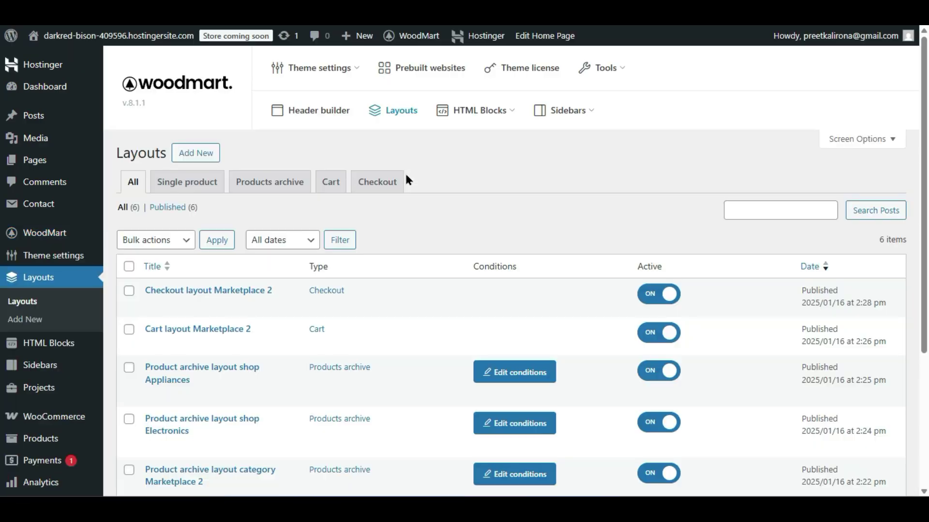
{"action": "scroll", "coordinate": [406, 177], "scroll_direction": "down", "scroll_amount": 3}
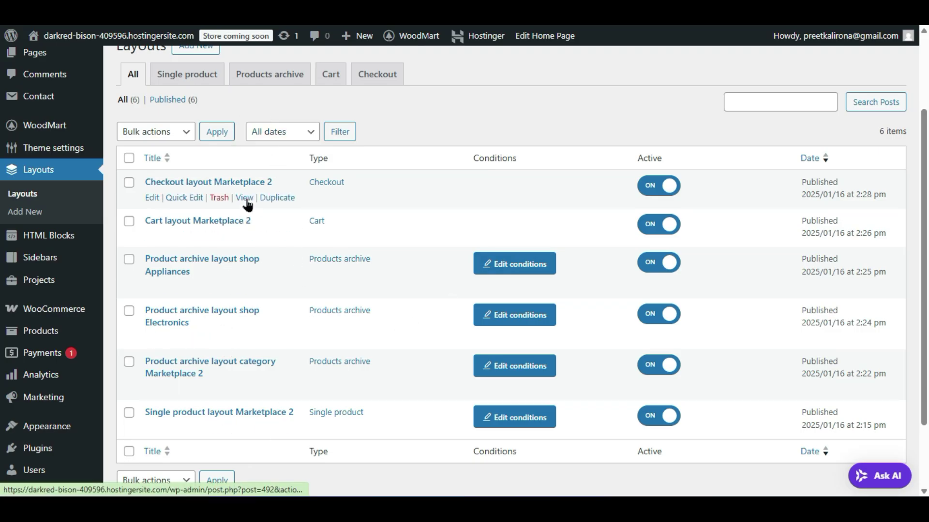
{"action": "scroll", "coordinate": [247, 201], "scroll_direction": "up", "scroll_amount": 2}
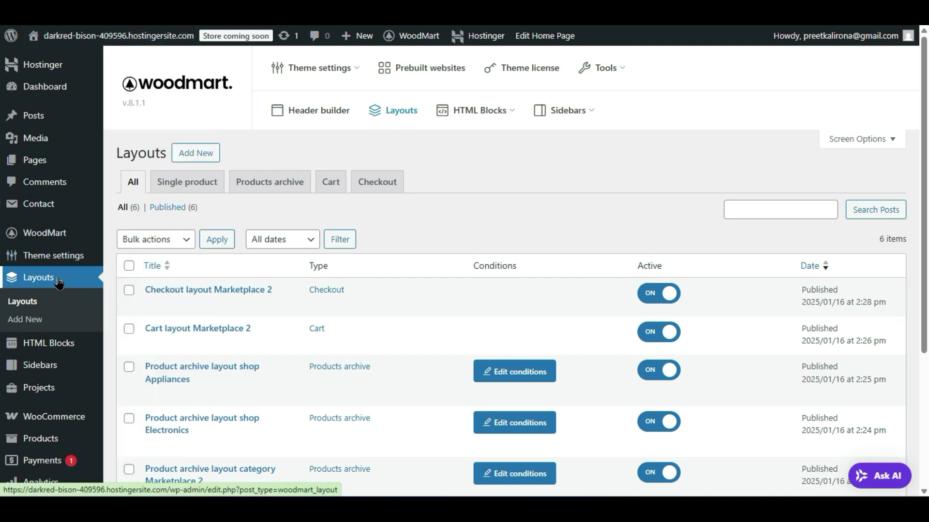
{"action": "mouse_move", "coordinate": [66, 352]}
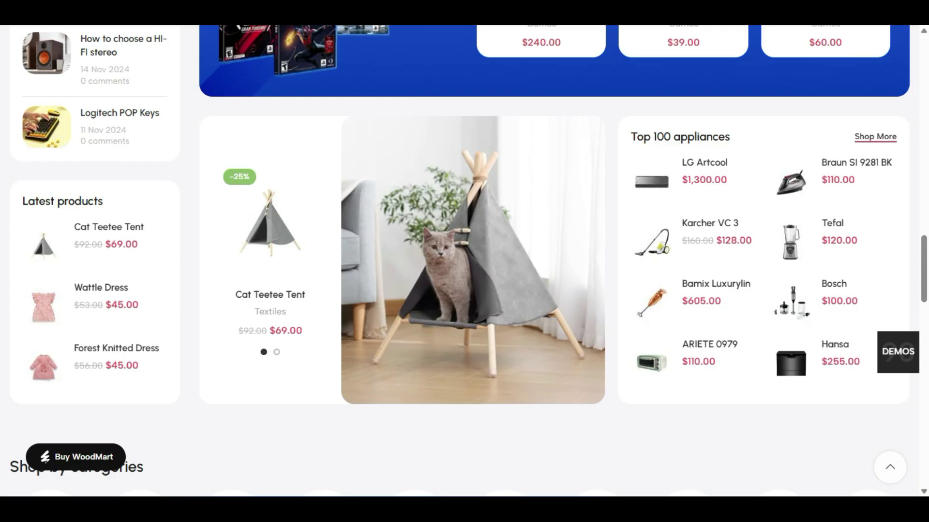
- Look over the product sections on the home page in the Marketplace 2 live preview
{"action": "scroll", "coordinate": [239, 249], "scroll_direction": "up", "scroll_amount": 15}
{"action": "scroll", "coordinate": [238, 248], "scroll_direction": "down", "scroll_amount": 7}
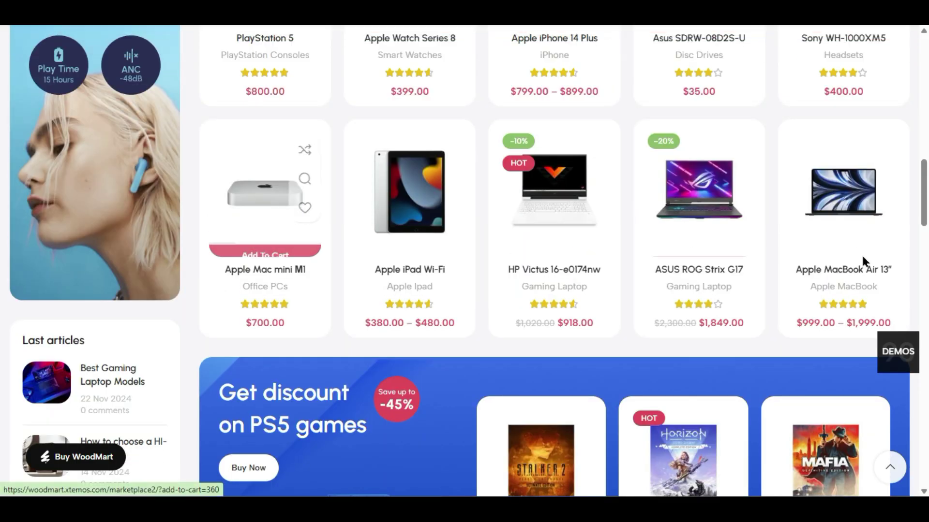
{"action": "scroll", "coordinate": [529, 264], "scroll_direction": "down", "scroll_amount": 9}
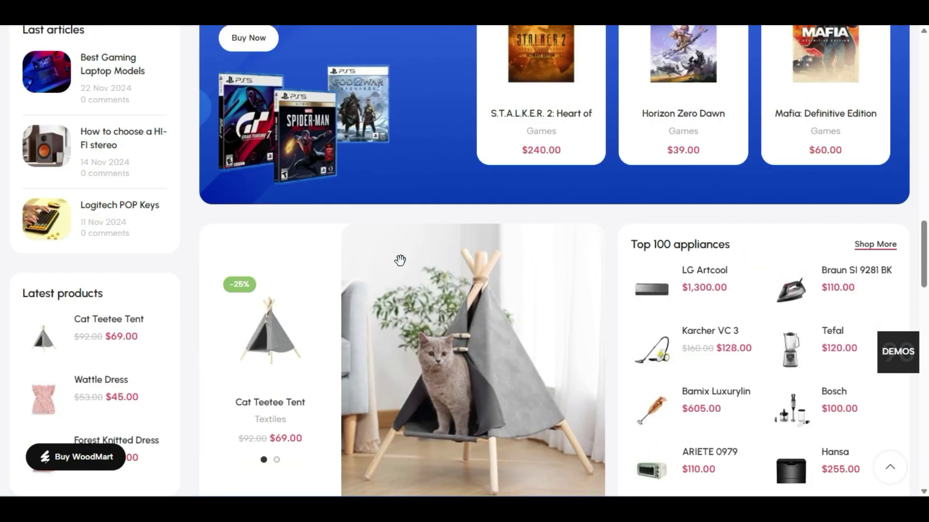
{"action": "scroll", "coordinate": [435, 228], "scroll_direction": "up", "scroll_amount": 15}
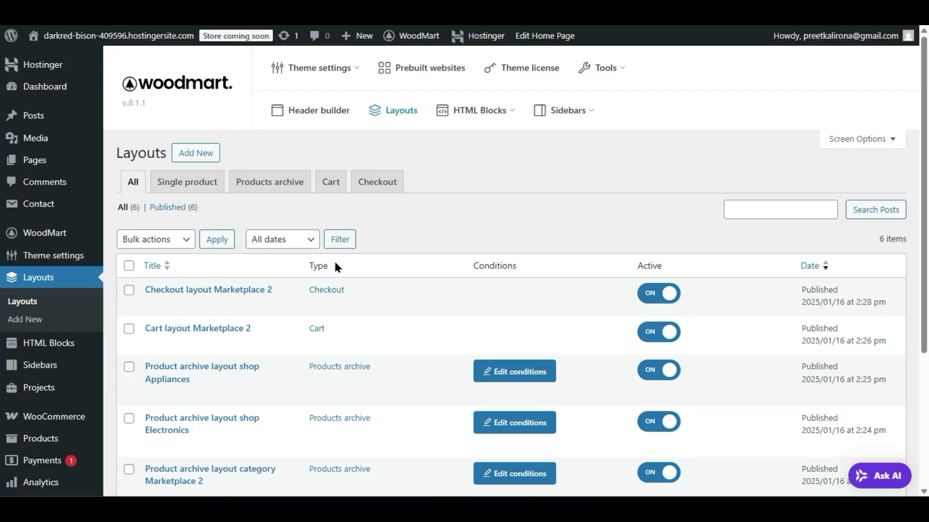
- Look through the Marketplace 2 live preview from the top banners through the product and category sections down to the footer
{"action": "scroll", "coordinate": [217, 314], "scroll_direction": "down", "scroll_amount": 3}
{"action": "mouse_move", "coordinate": [53, 257]}
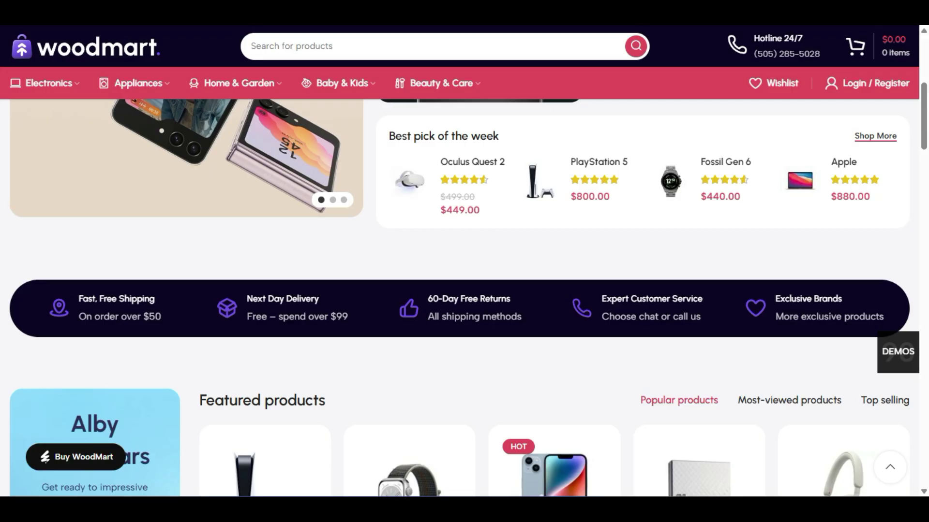
{"action": "scroll", "coordinate": [381, 441], "scroll_direction": "up", "scroll_amount": 5}
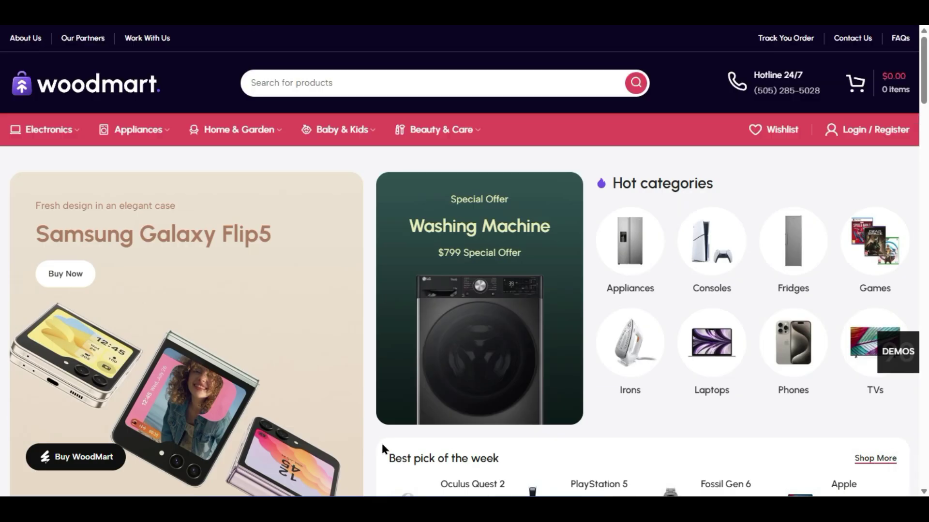
{"action": "scroll", "coordinate": [381, 441], "scroll_direction": "down", "scroll_amount": 11}
{"action": "scroll", "coordinate": [382, 449], "scroll_direction": "up", "scroll_amount": 11}
{"action": "scroll", "coordinate": [366, 408], "scroll_direction": "down", "scroll_amount": 20}
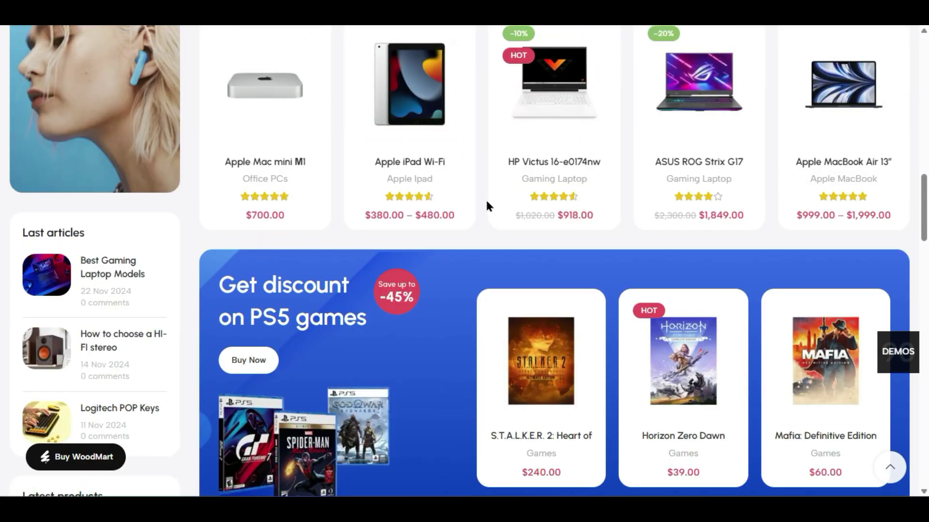
{"action": "scroll", "coordinate": [486, 204], "scroll_direction": "down", "scroll_amount": 10}
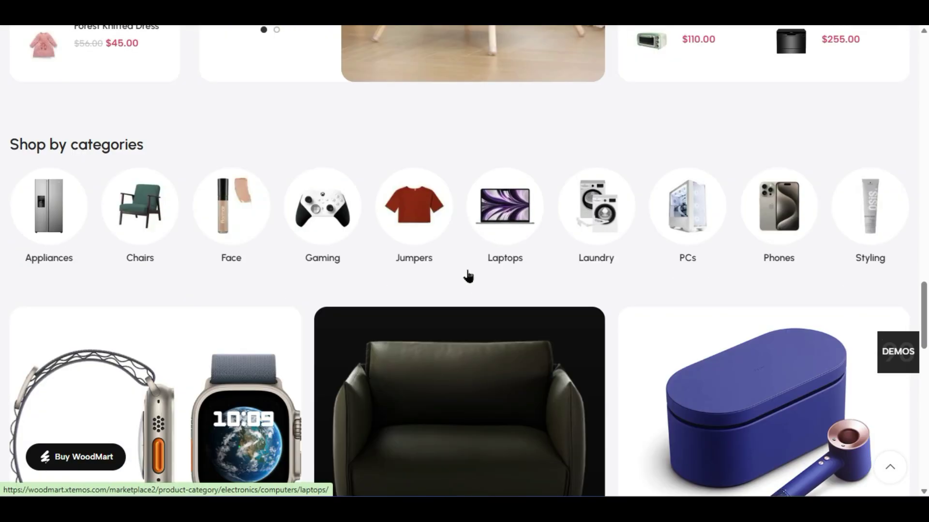
{"action": "scroll", "coordinate": [467, 277], "scroll_direction": "down", "scroll_amount": 15}
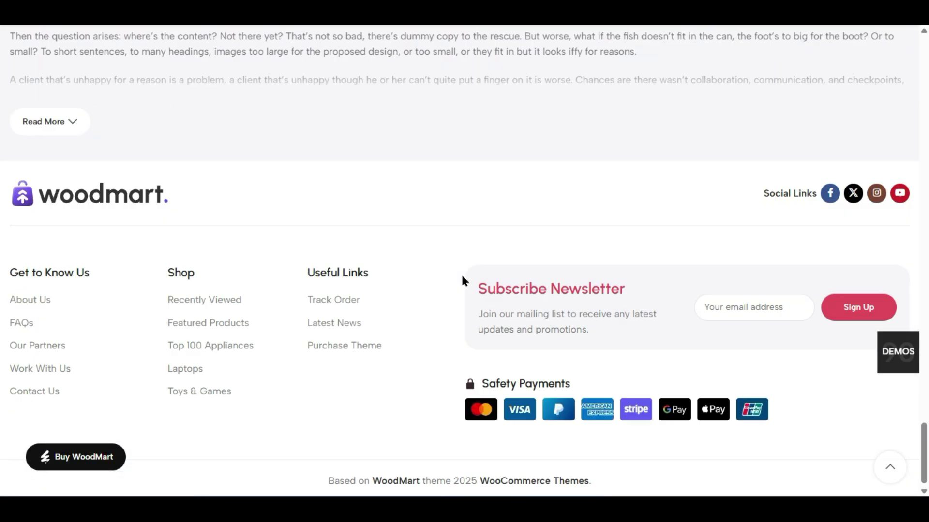
{"action": "scroll", "coordinate": [462, 280], "scroll_direction": "up", "scroll_amount": 15}
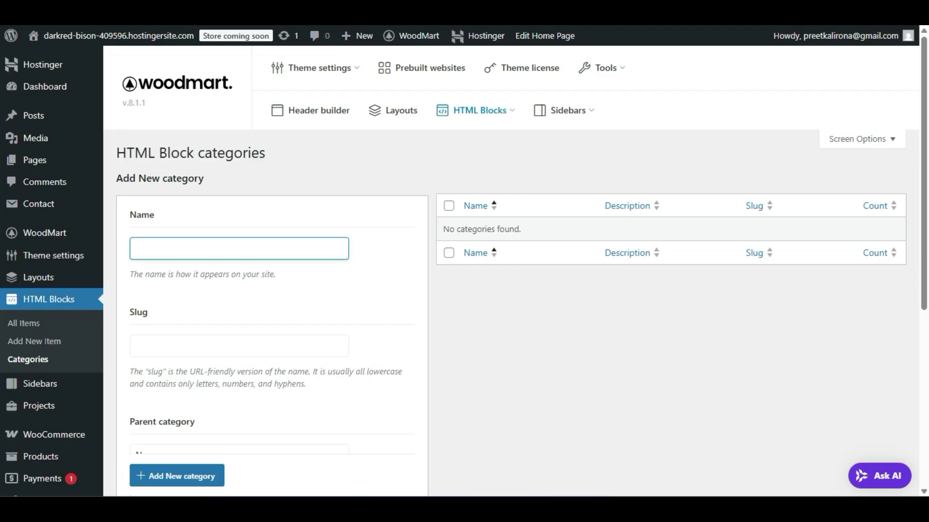
- Open Header Marketplace 2 for editing in WoodMart's Header builder
{"action": "mouse_move", "coordinate": [45, 233]}
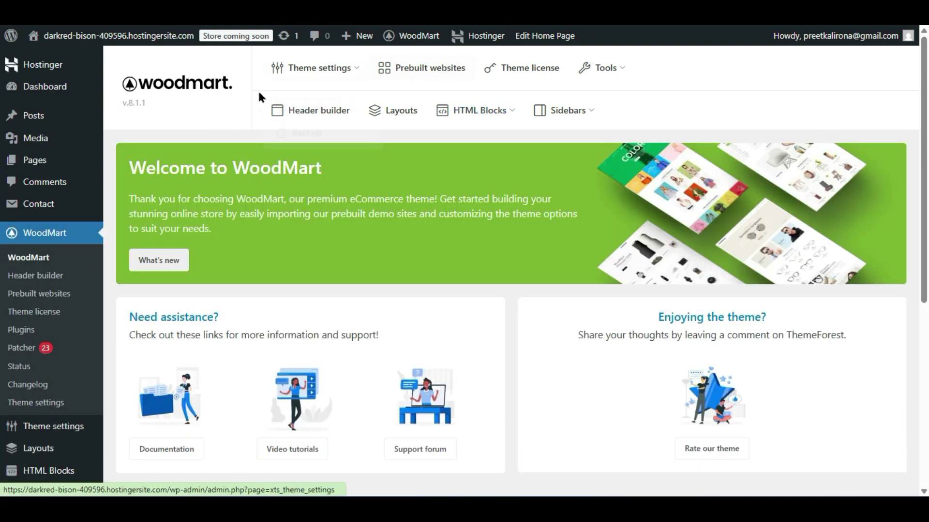
{"action": "left_click", "coordinate": [325, 108]}
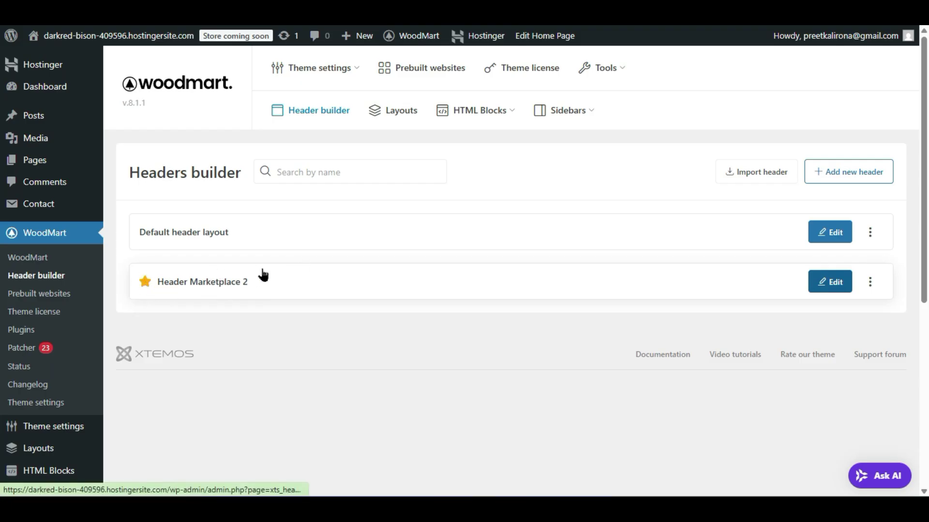
{"action": "left_click", "coordinate": [828, 289]}
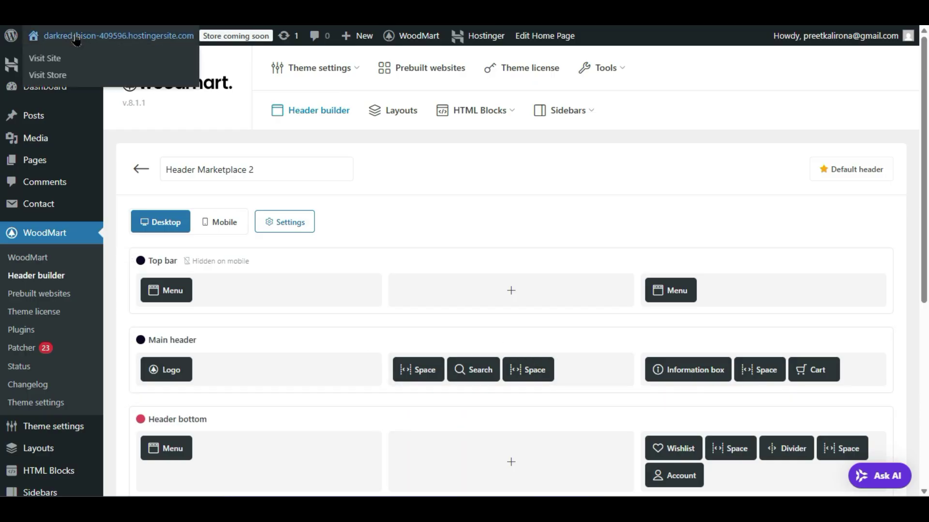
- Examine the live preview's header, including the category menus and the About Us, Our Partners and Work With Us links in its top bar
{"action": "left_click", "coordinate": [119, 35]}
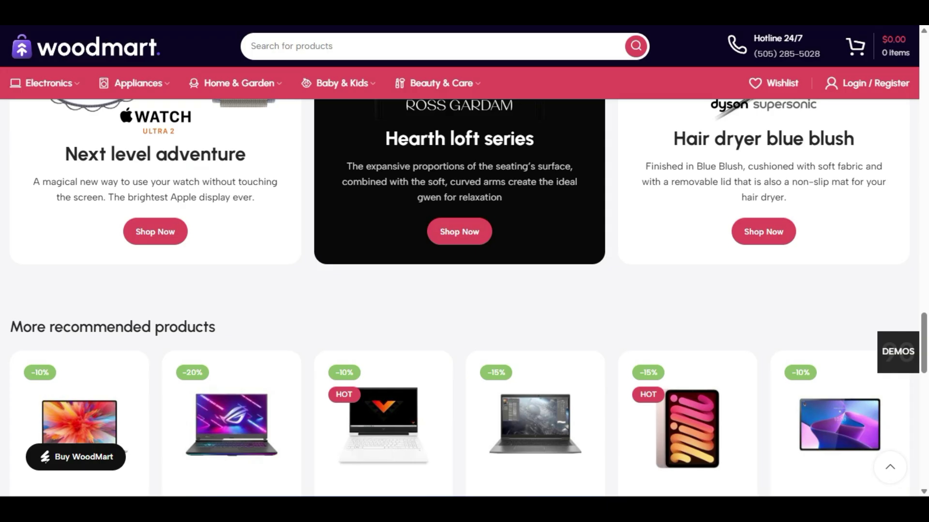
{"action": "scroll", "coordinate": [178, 198], "scroll_direction": "up", "scroll_amount": 20}
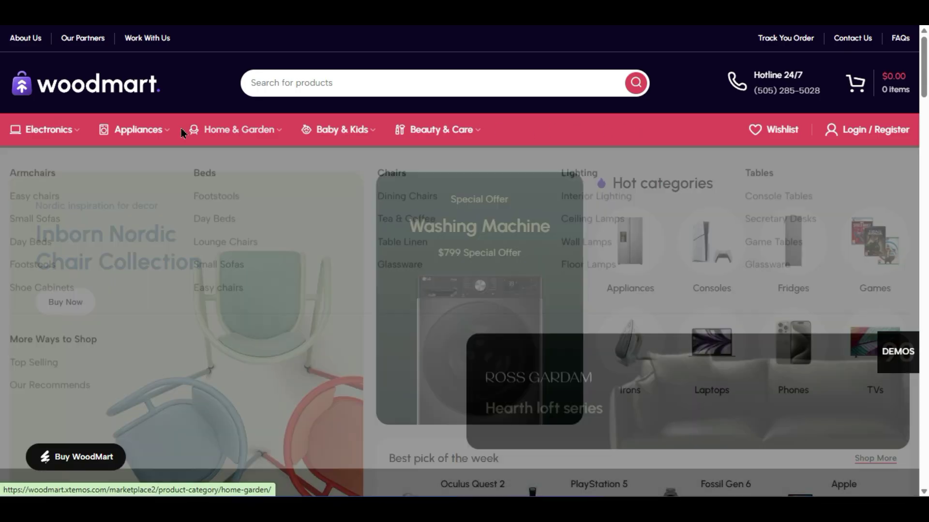
{"action": "mouse_move", "coordinate": [314, 140]}
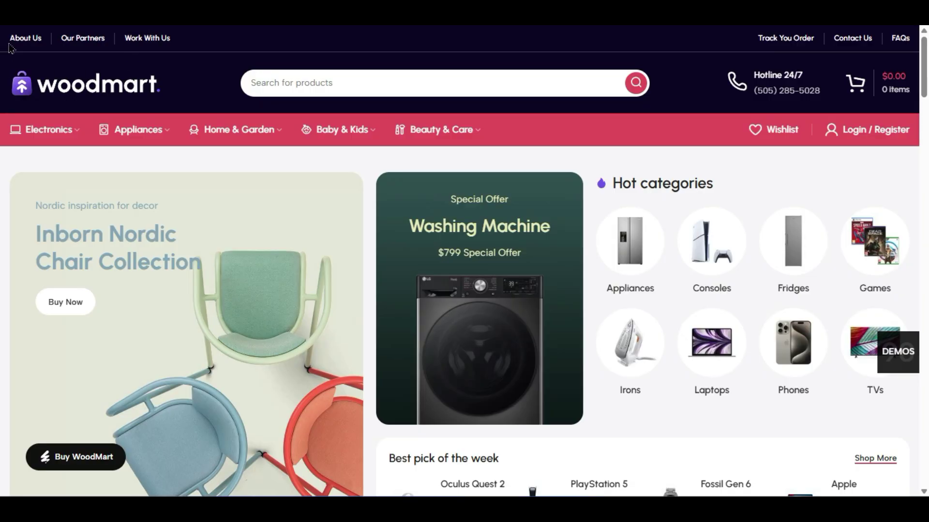
{"action": "left_click_drag", "start_coordinate": [194, 38], "coordinate": [10, 39]}
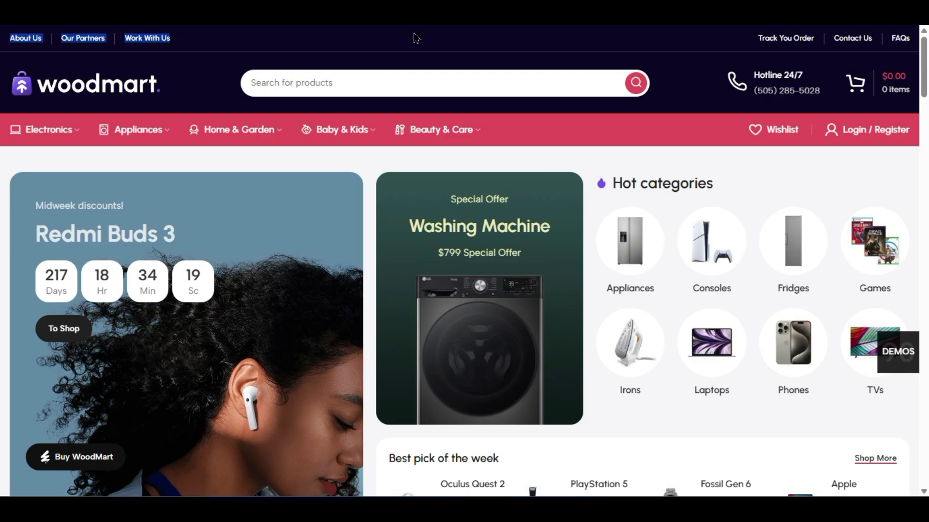
{"action": "left_click", "coordinate": [432, 46]}
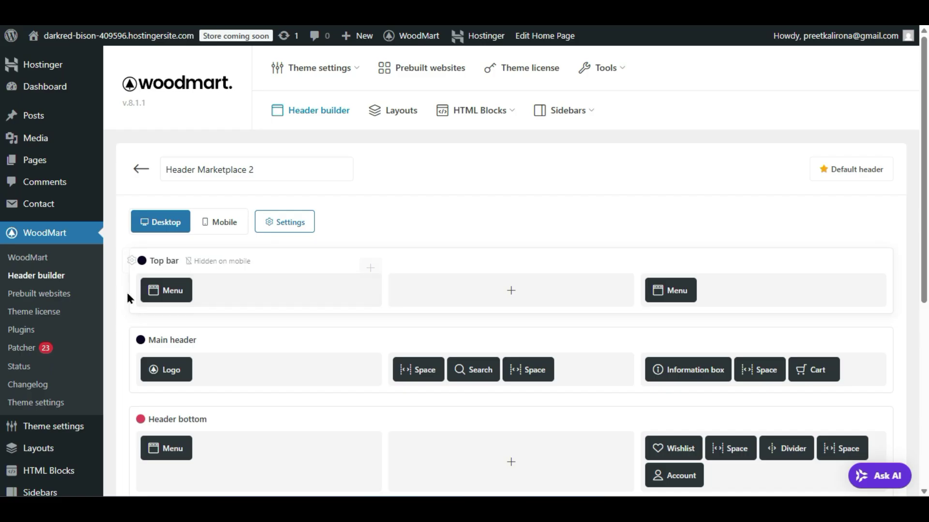
- Open the settings of the first Menu element in the Top bar row and review its menu choices and style options
{"action": "mouse_move", "coordinate": [178, 292]}
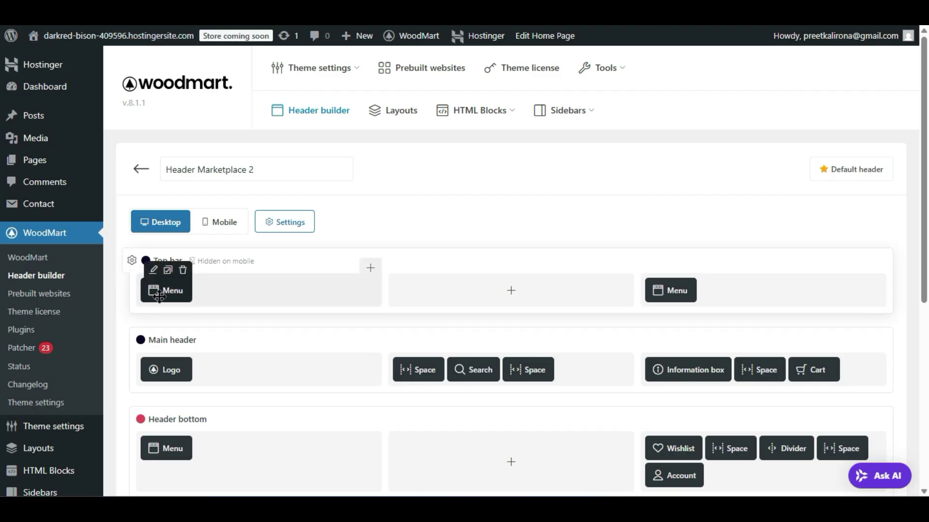
{"action": "mouse_move", "coordinate": [167, 292]}
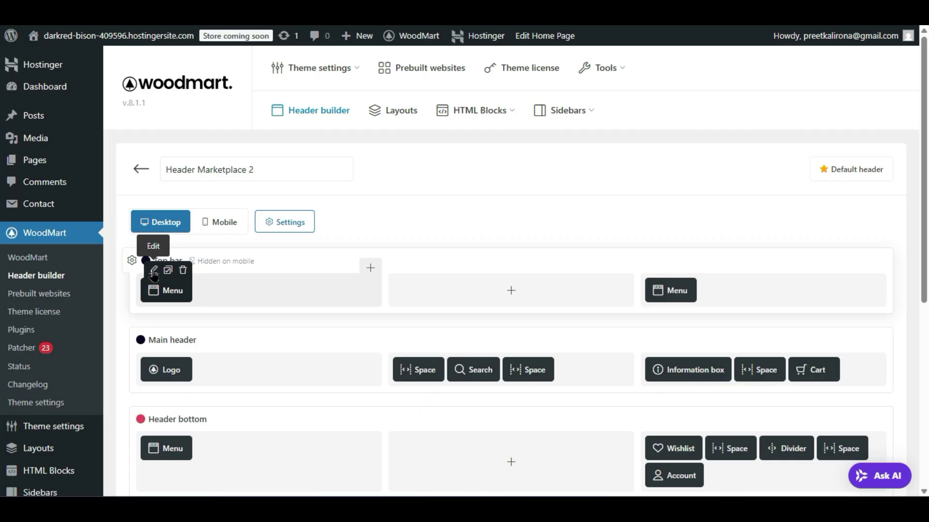
{"action": "left_click", "coordinate": [154, 272]}
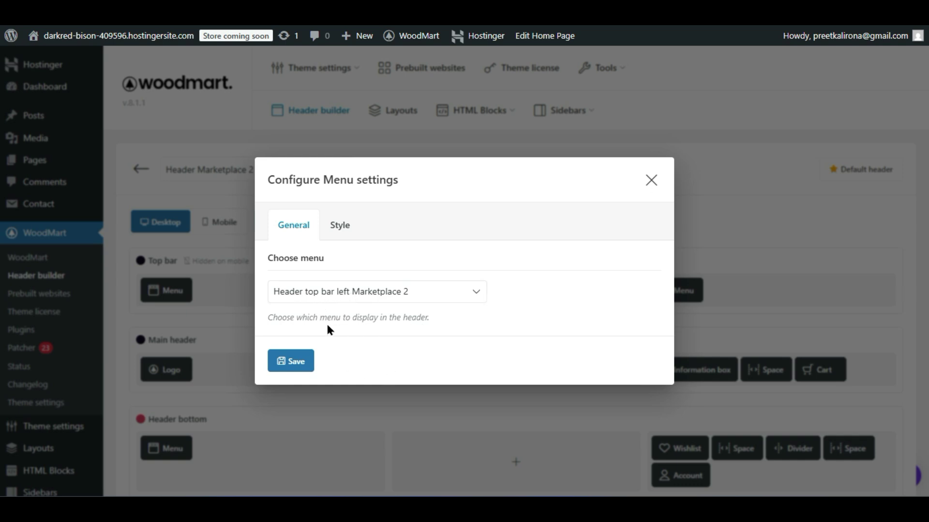
{"action": "left_click", "coordinate": [346, 289]}
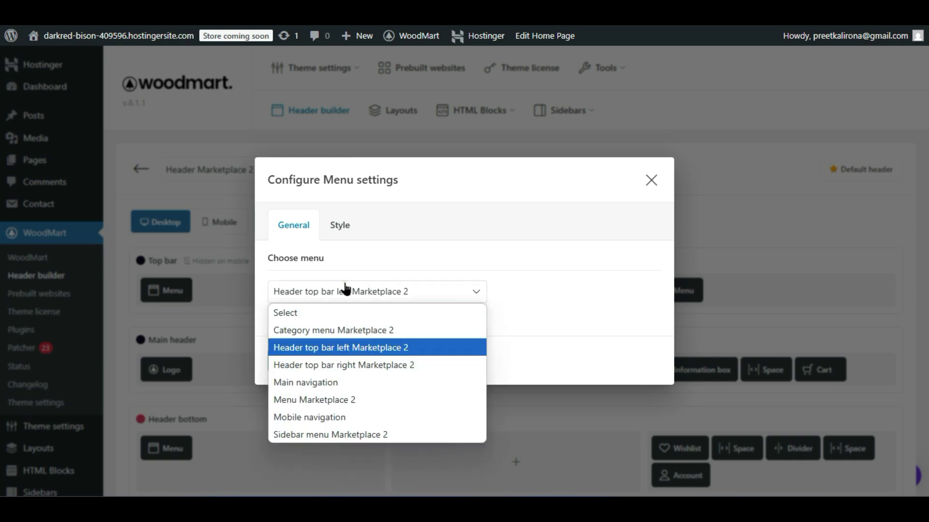
{"action": "left_click", "coordinate": [346, 291]}
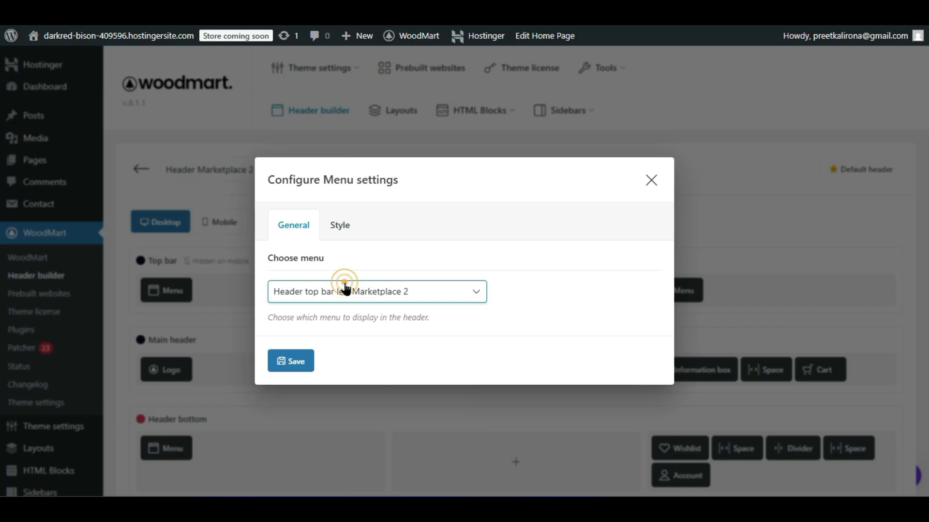
{"action": "left_click", "coordinate": [349, 226]}
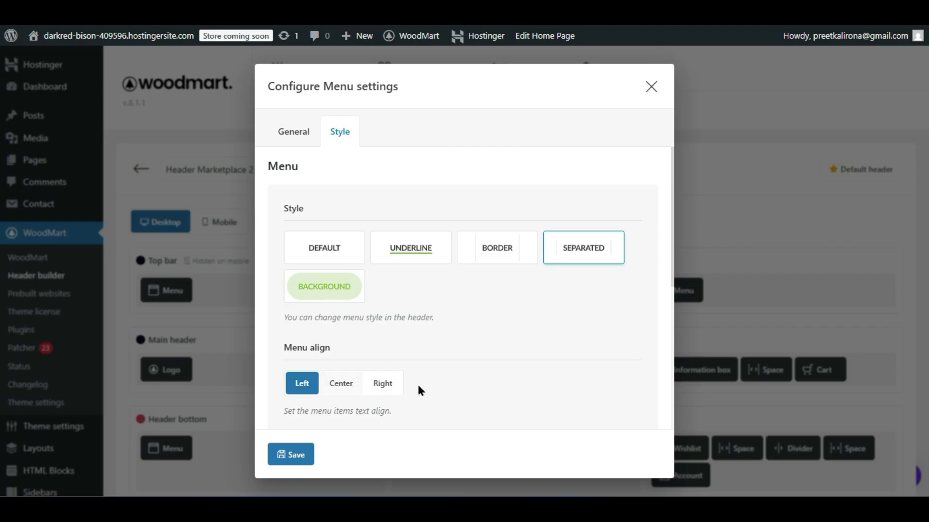
{"action": "scroll", "coordinate": [411, 390], "scroll_direction": "down", "scroll_amount": 5}
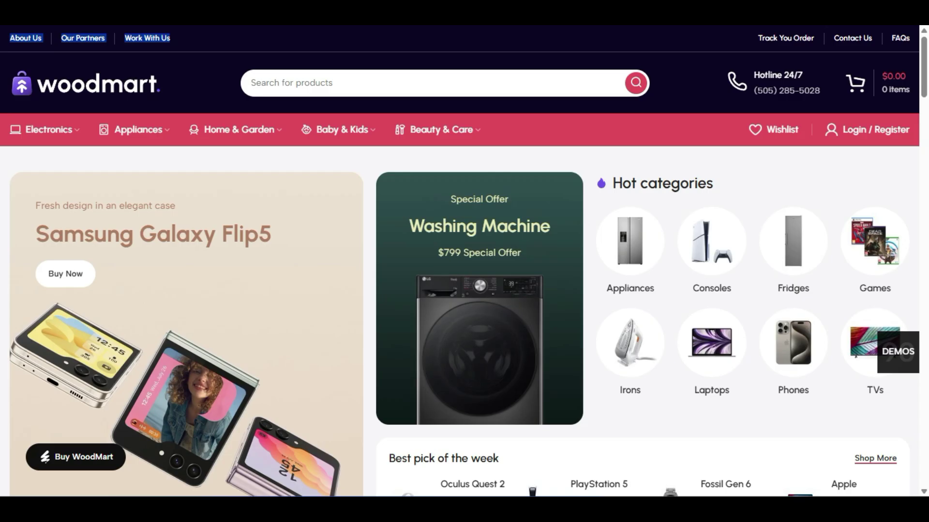
- Compare the About Us, Our Partners and Work With Us links in the preview with the menu's general settings, and close the settings
{"action": "left_click", "coordinate": [191, 42]}
{"action": "left_click_drag", "start_coordinate": [197, 33], "coordinate": [8, 44]}
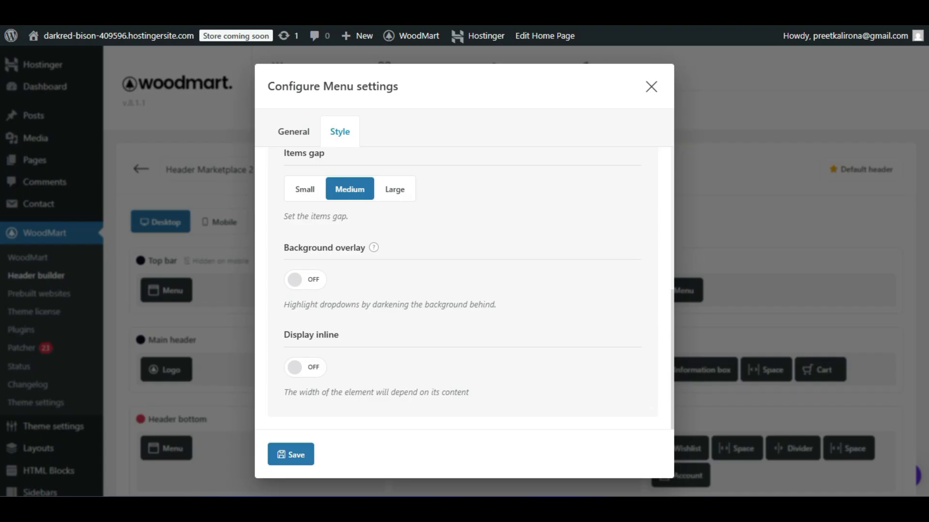
{"action": "left_click", "coordinate": [296, 130]}
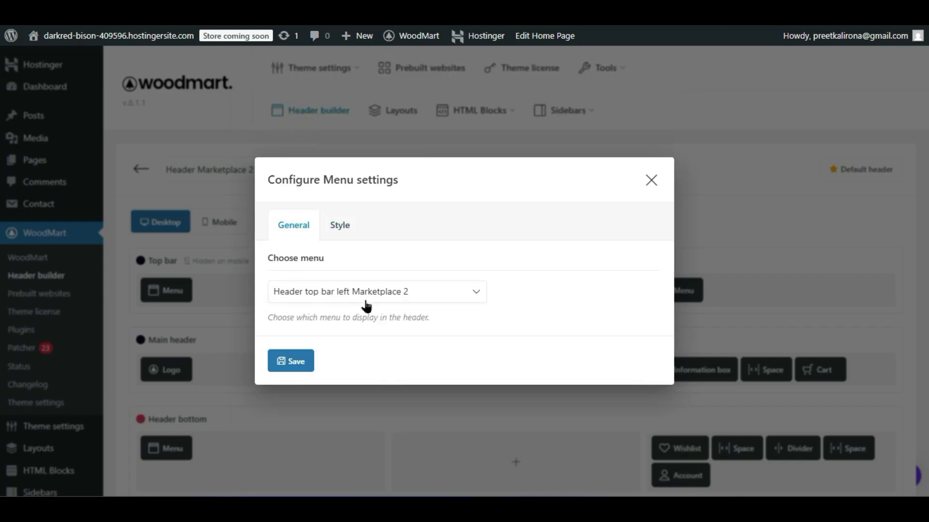
{"action": "left_click", "coordinate": [651, 180]}
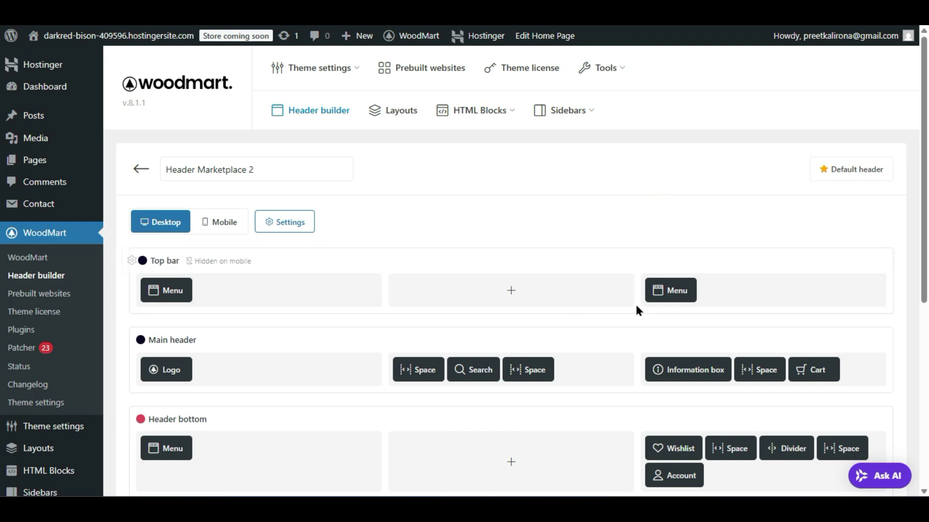
- View which menu is assigned to the second Menu element in the Top bar row, and close its settings
{"action": "mouse_move", "coordinate": [667, 290]}
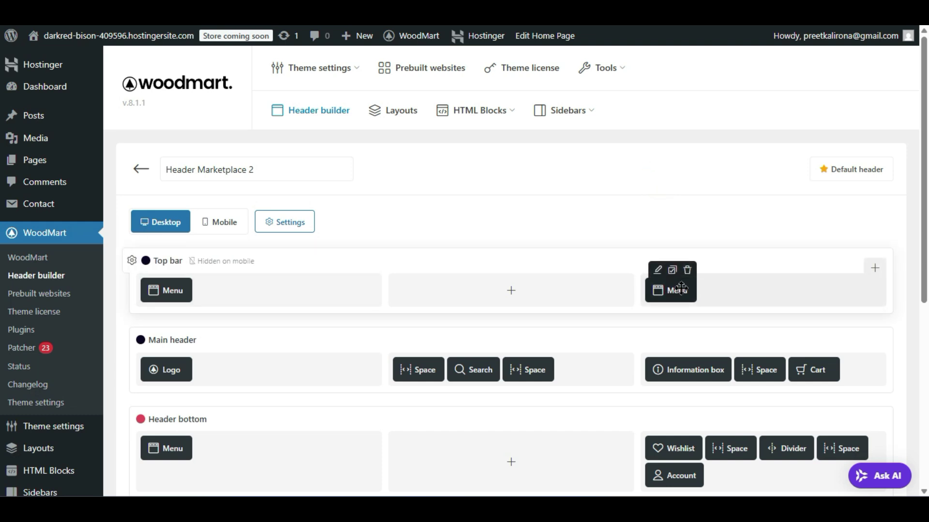
{"action": "left_click", "coordinate": [658, 271]}
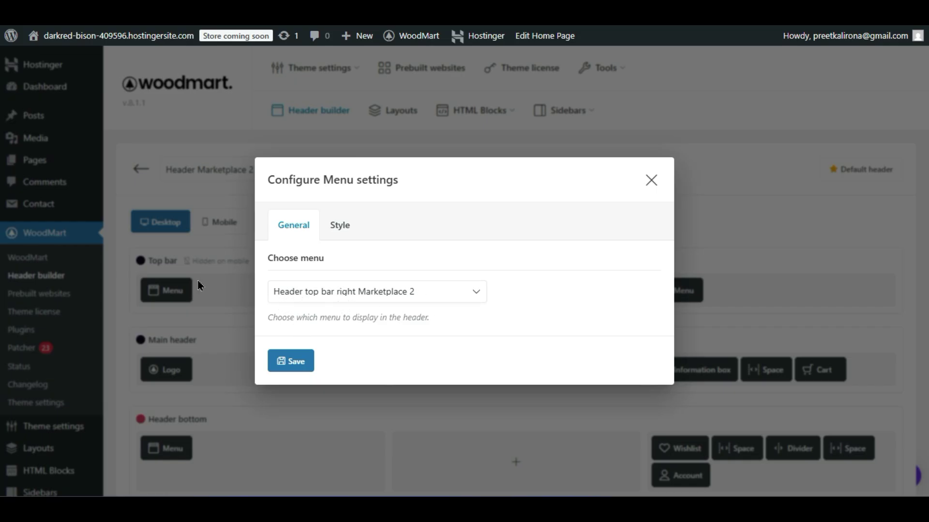
{"action": "left_click", "coordinate": [649, 181]}
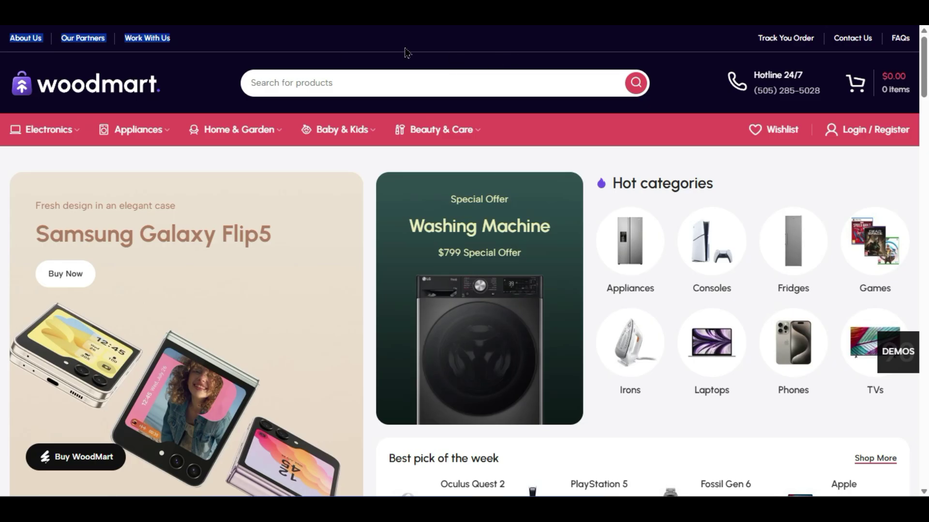
- Check the empty middle area of the preview's top bar and look over the elements available for that section
{"action": "left_click", "coordinate": [379, 48]}
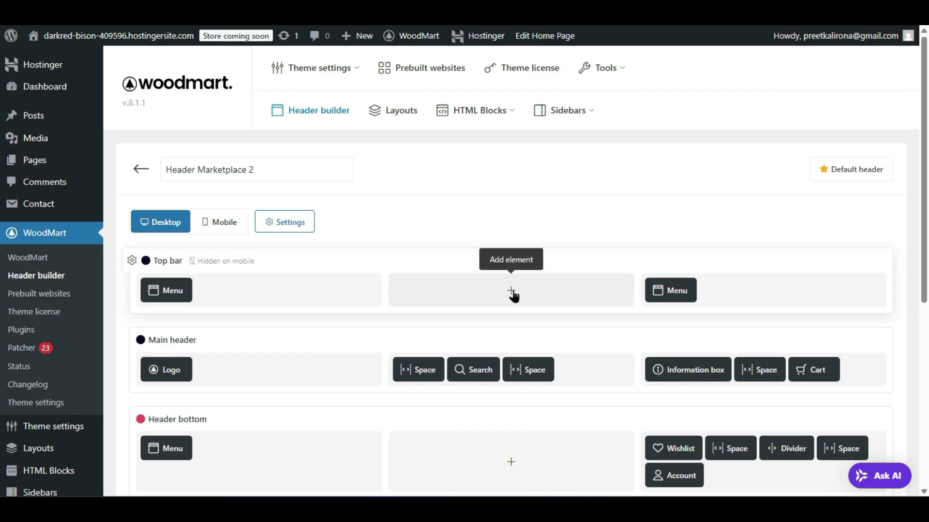
{"action": "left_click", "coordinate": [512, 292]}
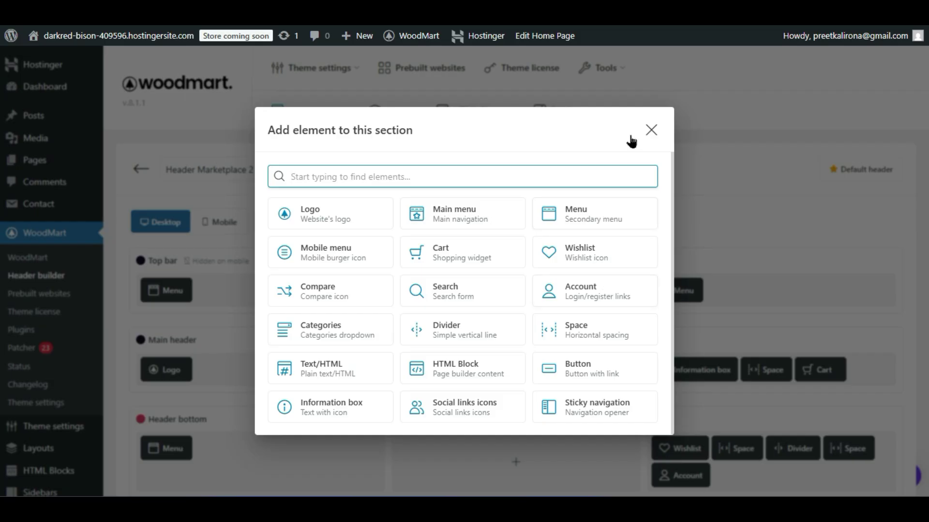
{"action": "left_click", "coordinate": [649, 131]}
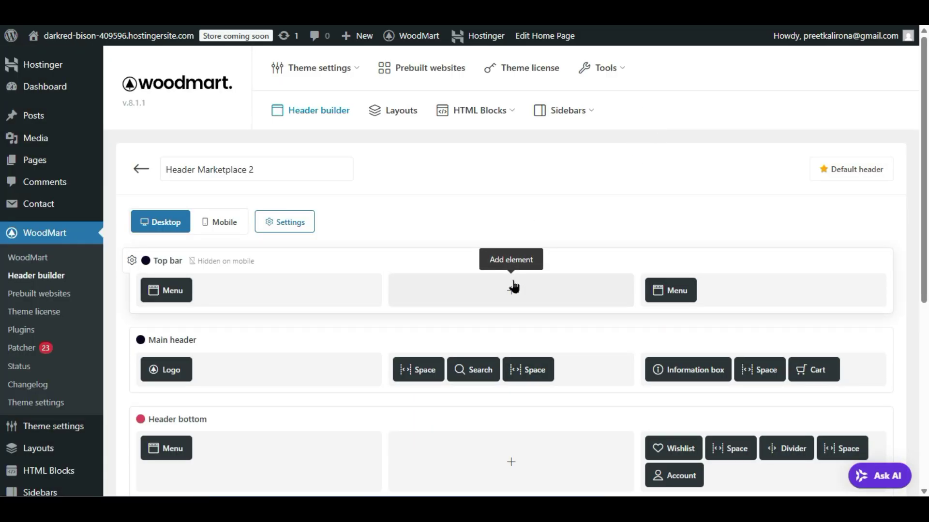
- Add a Button element titled "Contact Us" to the empty middle section of the Top bar and save the header
{"action": "left_click", "coordinate": [512, 288]}
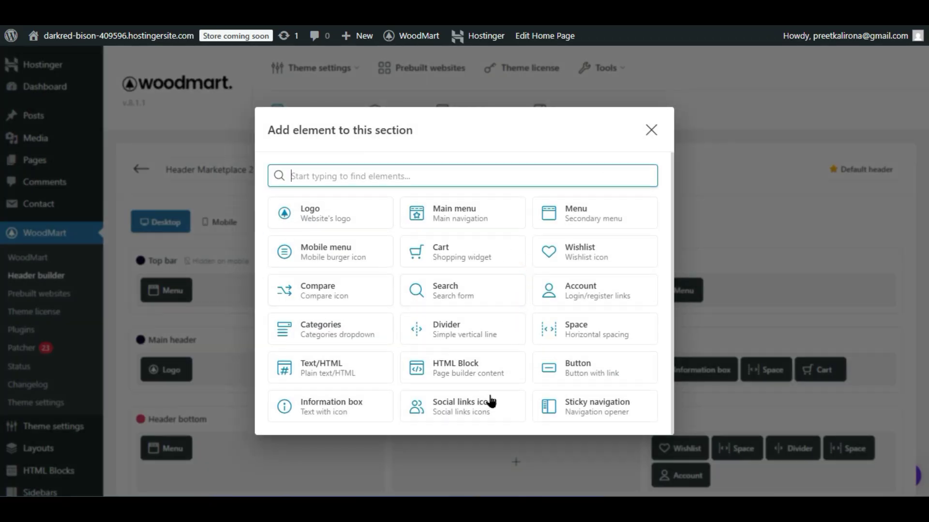
{"action": "left_click", "coordinate": [598, 368]}
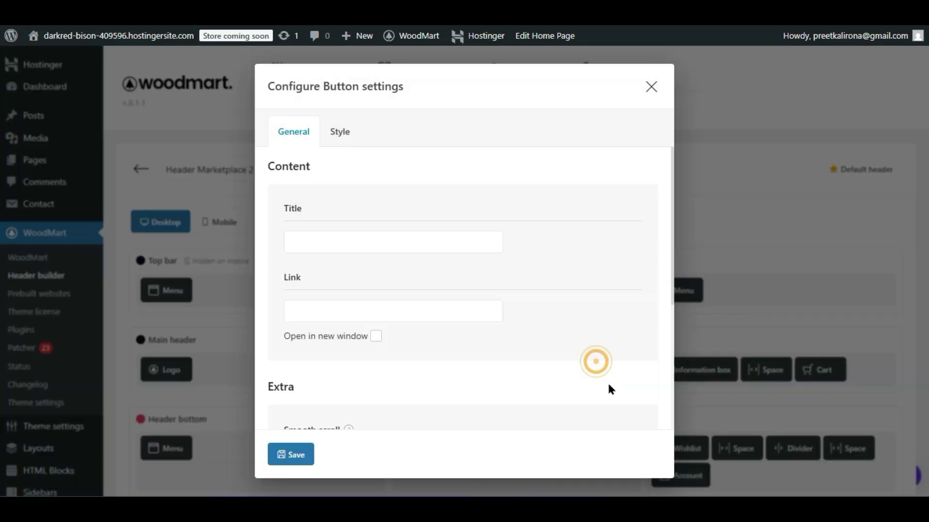
{"action": "left_click", "coordinate": [347, 250]}
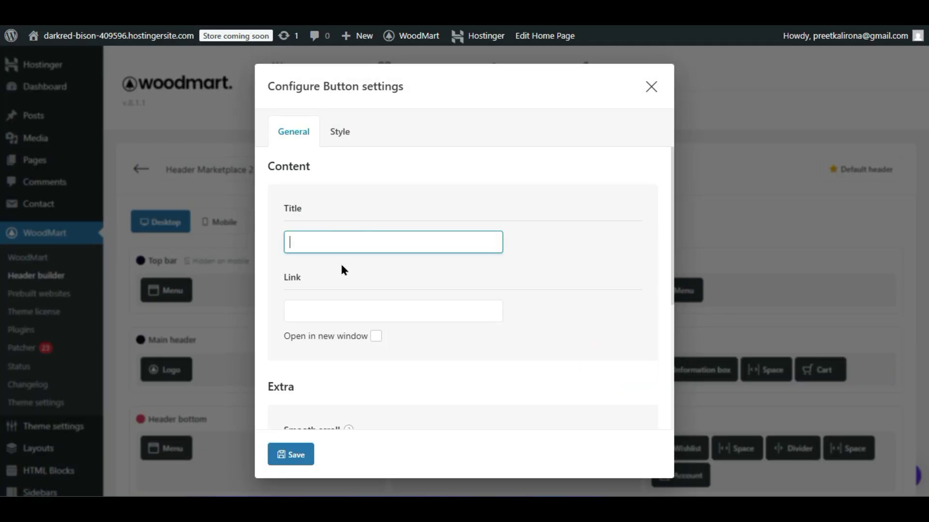
{"action": "type", "text": "C"}
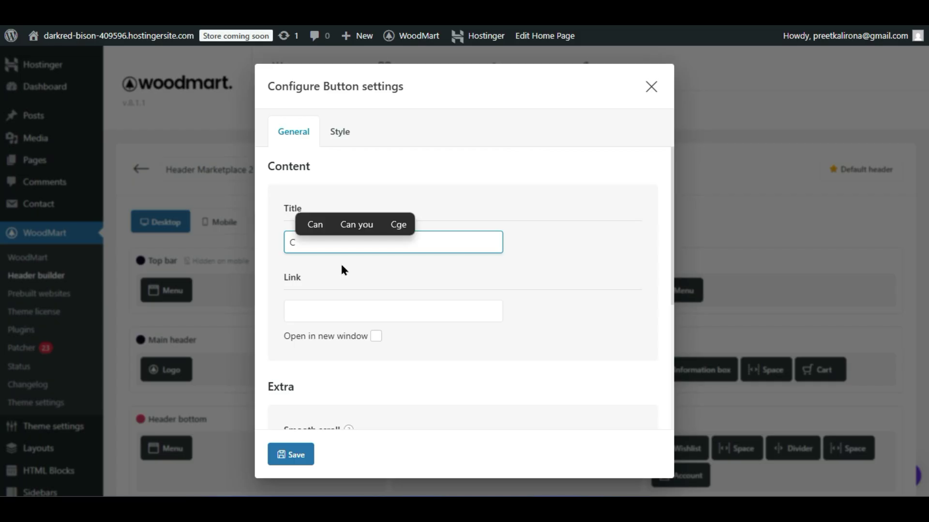
{"action": "type", "text": "onta"}
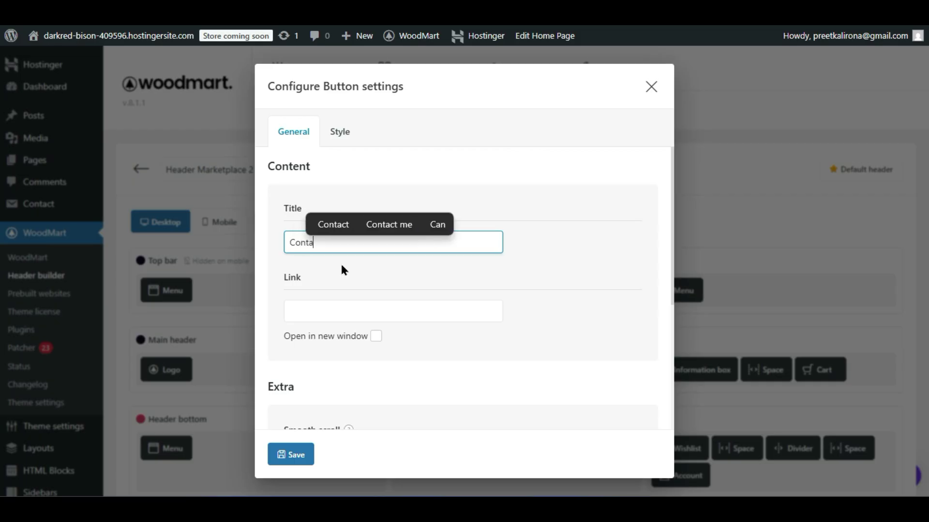
{"action": "type", "text": "ct Us"}
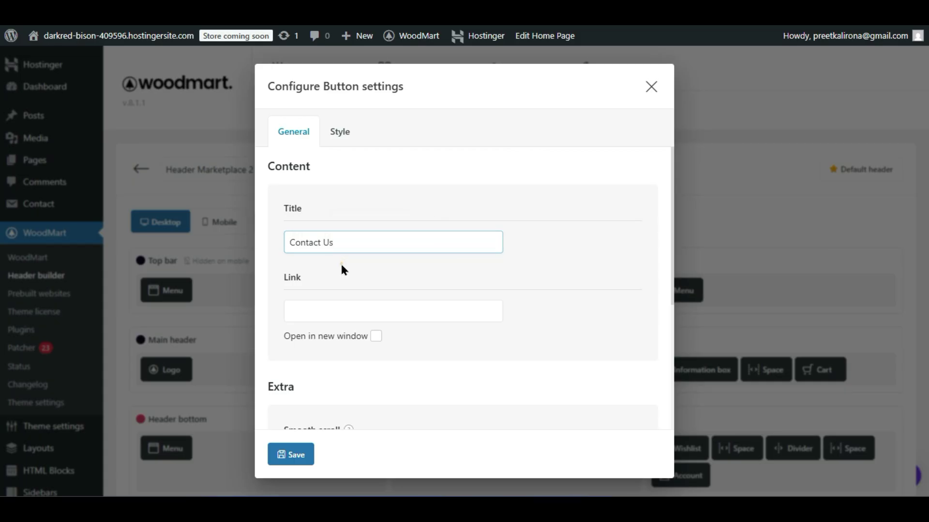
{"action": "left_click", "coordinate": [339, 264]}
{"action": "left_click", "coordinate": [283, 460]}
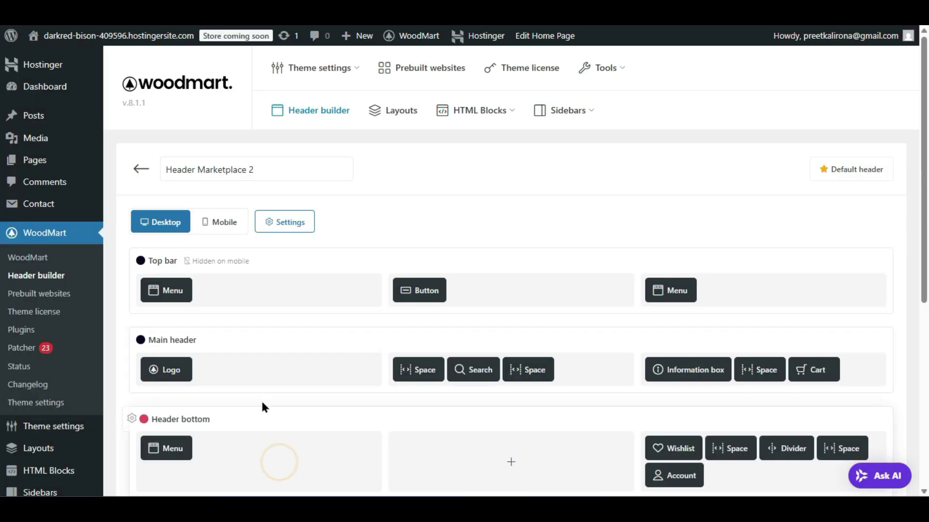
{"action": "scroll", "coordinate": [264, 407], "scroll_direction": "down", "scroll_amount": 2}
{"action": "left_click", "coordinate": [192, 418]}
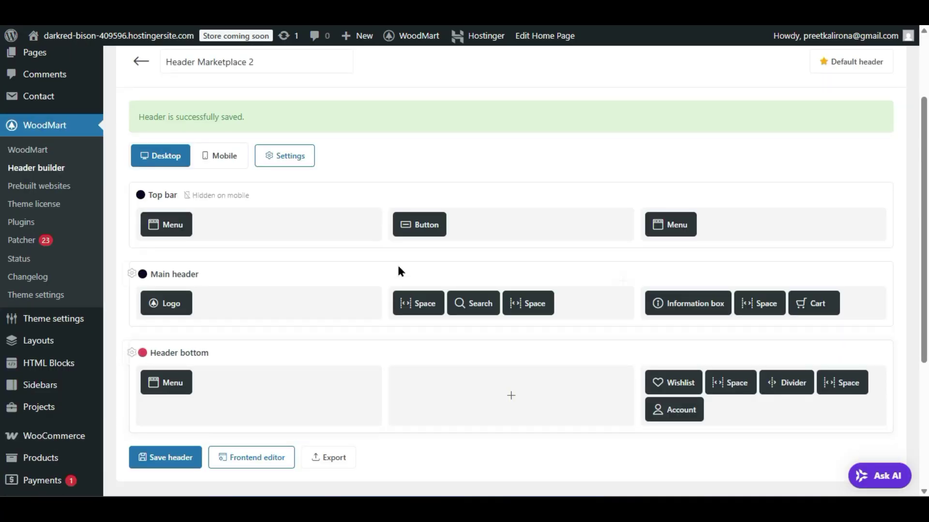
- Remove the Button element from the middle section of the Top bar
{"action": "mouse_move", "coordinate": [448, 220]}
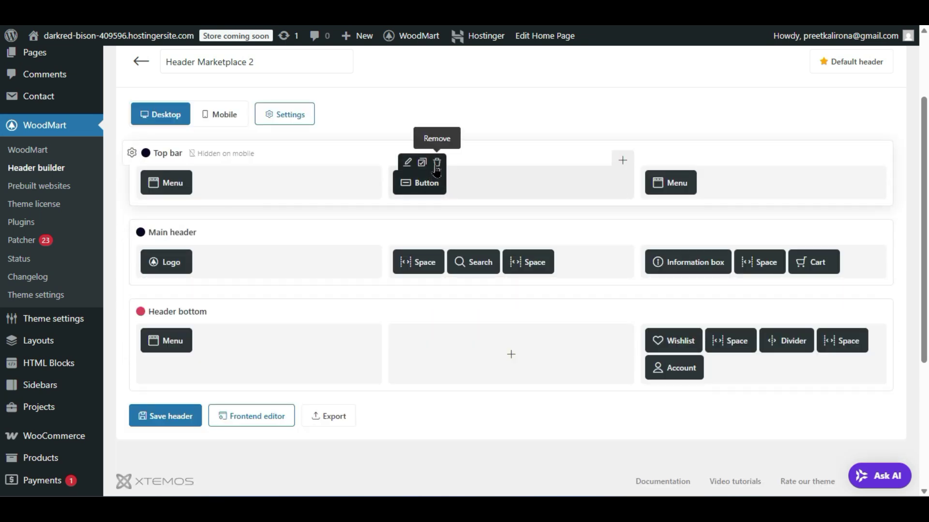
{"action": "left_click", "coordinate": [437, 165]}
{"action": "left_click", "coordinate": [511, 69]}
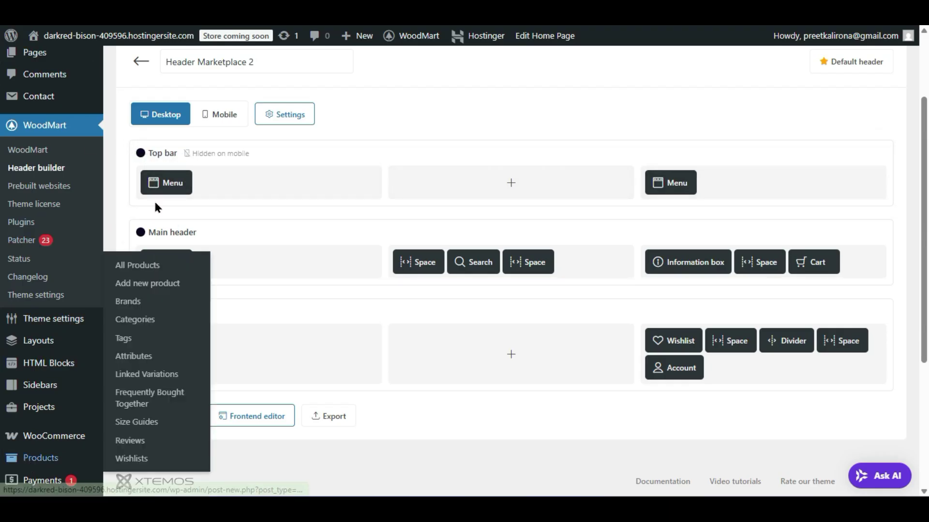
- Open the list of all pages, leaving the Header builder without saving
{"action": "scroll", "coordinate": [153, 199], "scroll_direction": "down", "scroll_amount": 5}
{"action": "mouse_move", "coordinate": [74, 332]}
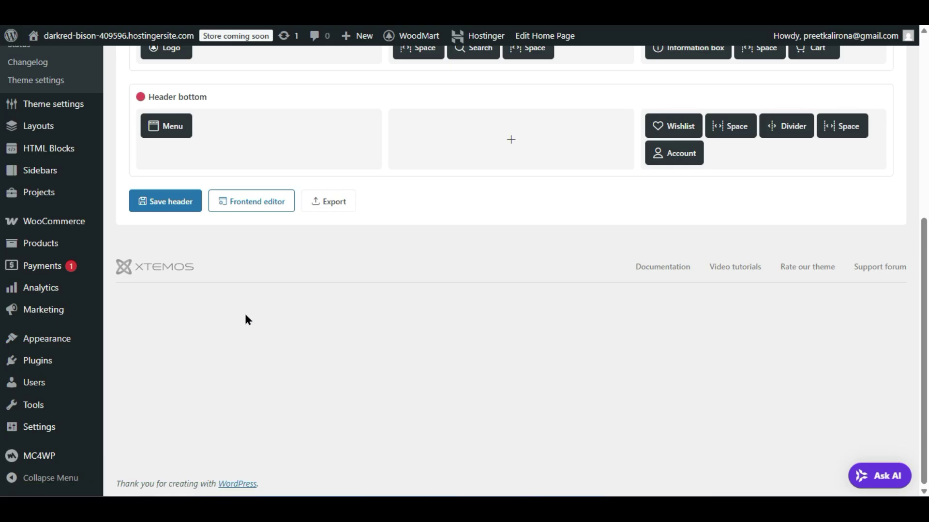
{"action": "scroll", "coordinate": [245, 315], "scroll_direction": "up", "scroll_amount": 7}
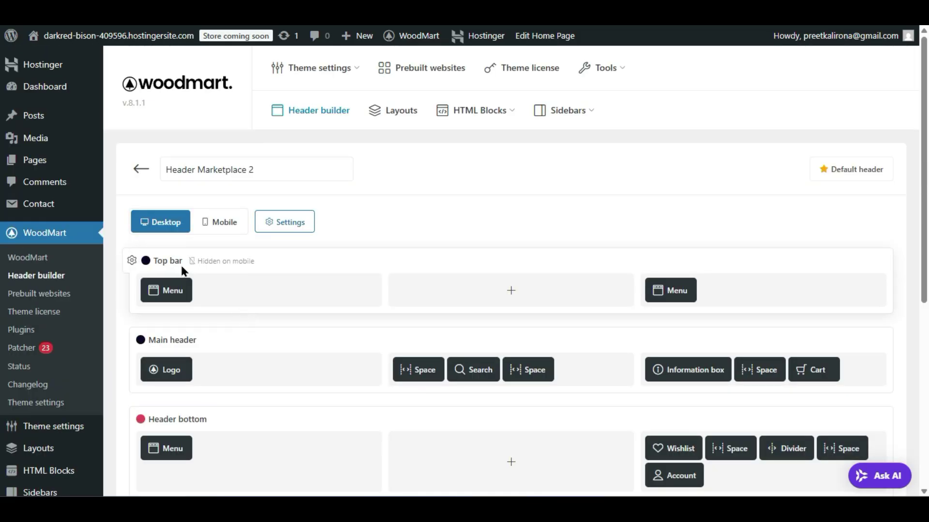
{"action": "mouse_move", "coordinate": [67, 161]}
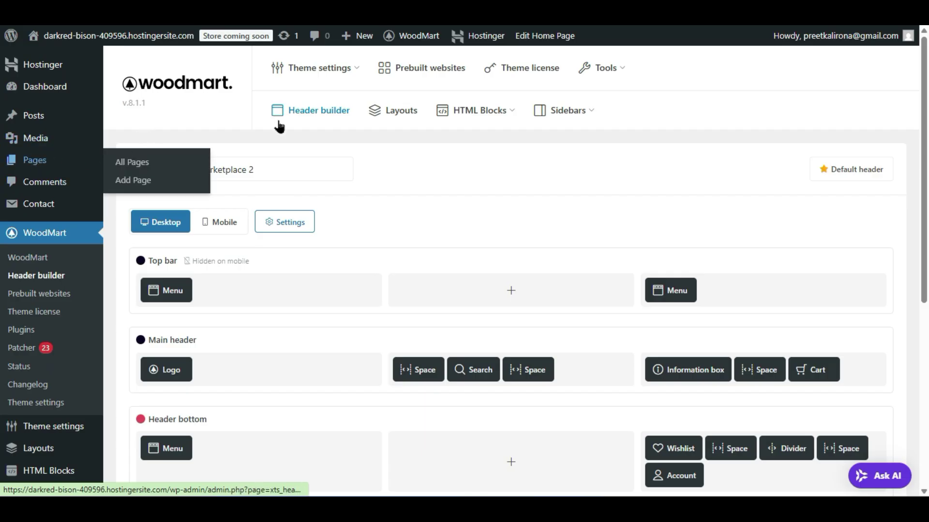
{"action": "left_click", "coordinate": [136, 163]}
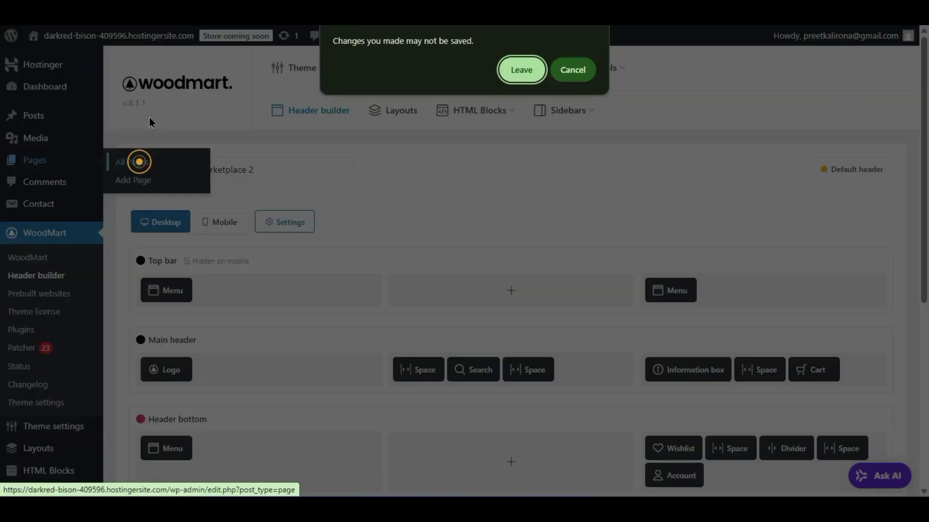
{"action": "left_click", "coordinate": [518, 69]}
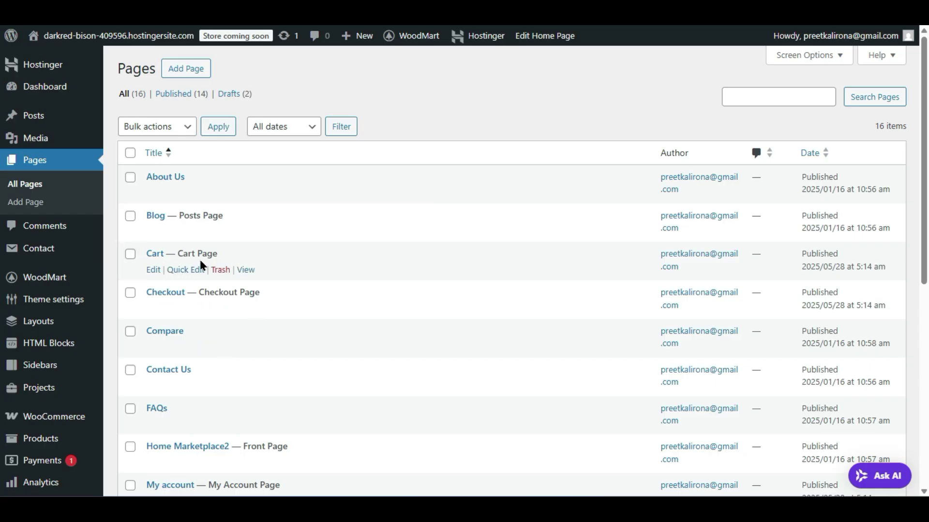
- Look through the full list of the store's existing pages, from About Us to Work With Us
{"action": "scroll", "coordinate": [216, 308], "scroll_direction": "down", "scroll_amount": 2}
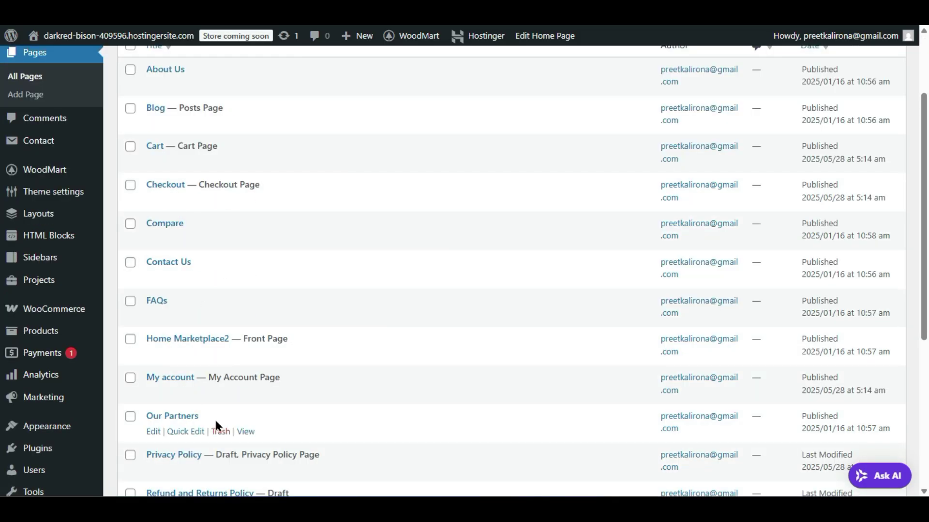
{"action": "scroll", "coordinate": [223, 309], "scroll_direction": "up", "scroll_amount": 2}
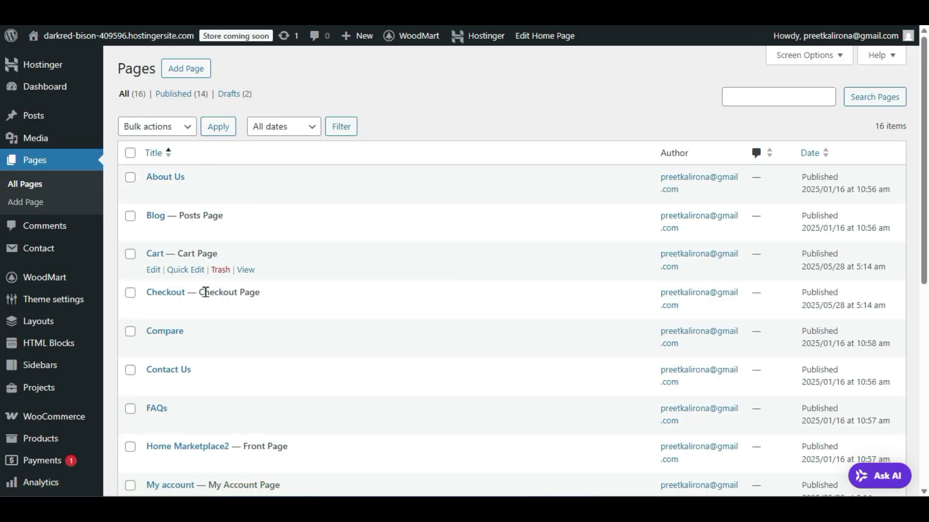
{"action": "scroll", "coordinate": [233, 363], "scroll_direction": "down", "scroll_amount": 4}
{"action": "scroll", "coordinate": [232, 364], "scroll_direction": "down", "scroll_amount": 3}
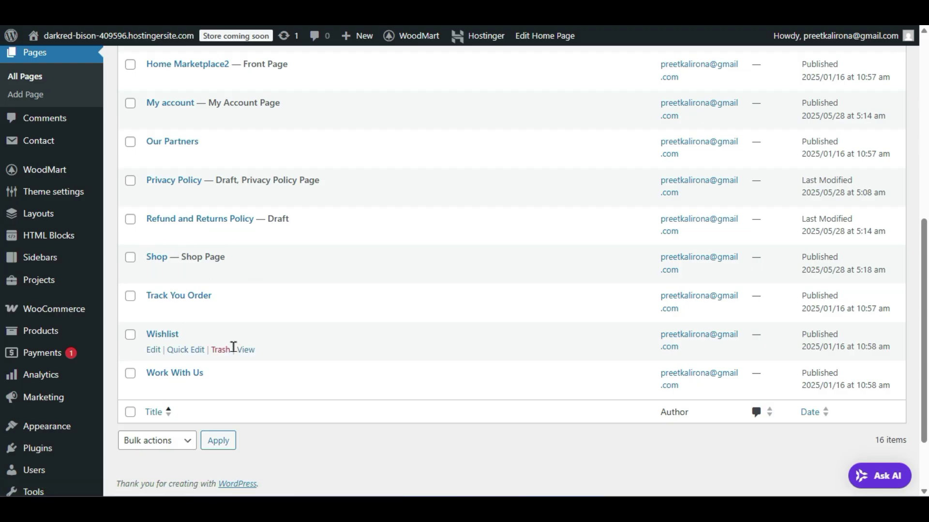
{"action": "scroll", "coordinate": [252, 185], "scroll_direction": "up", "scroll_amount": 4}
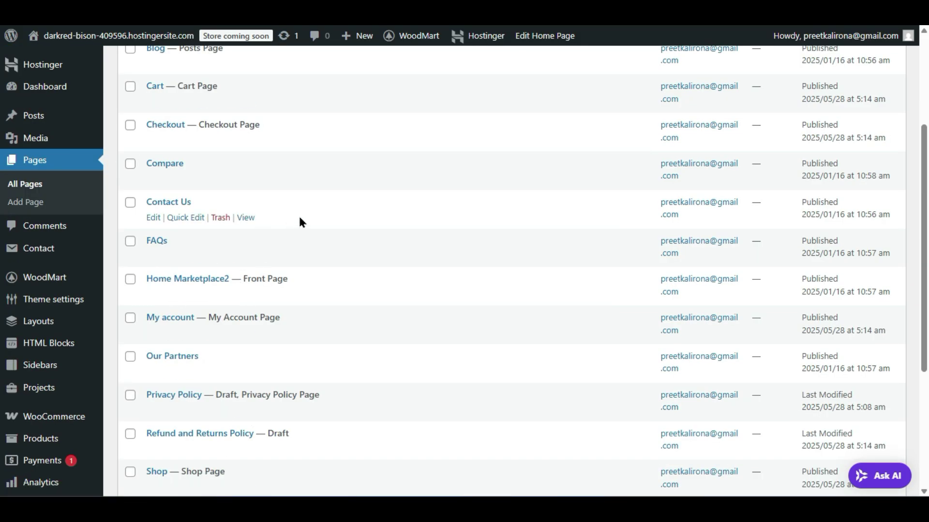
{"action": "scroll", "coordinate": [299, 222], "scroll_direction": "up", "scroll_amount": 3}
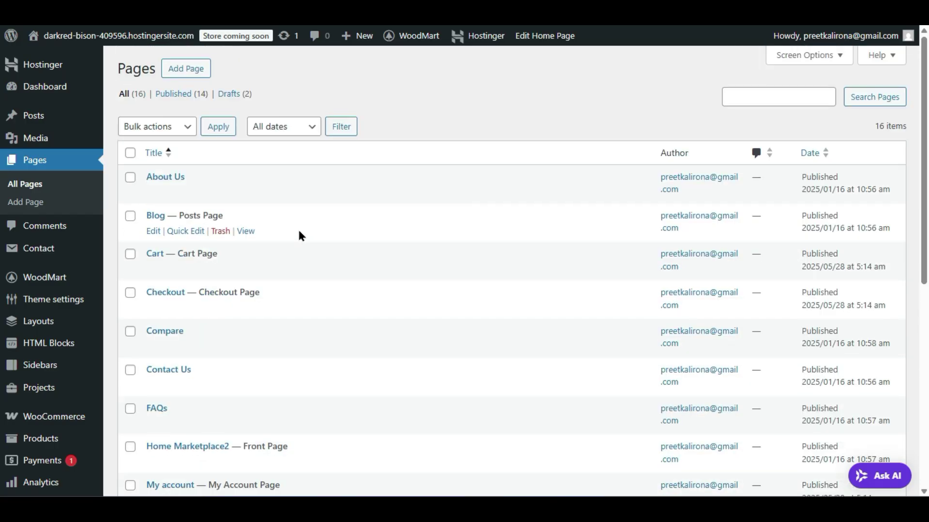
- Add a new page, dismiss the editor's welcome guide and title the page "Affiliates"
{"action": "left_click", "coordinate": [186, 68]}
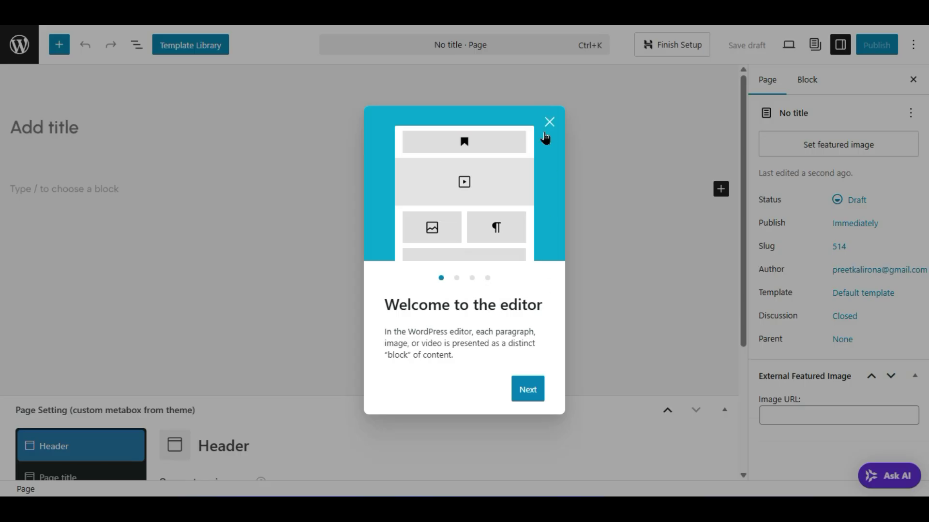
{"action": "left_click", "coordinate": [544, 130]}
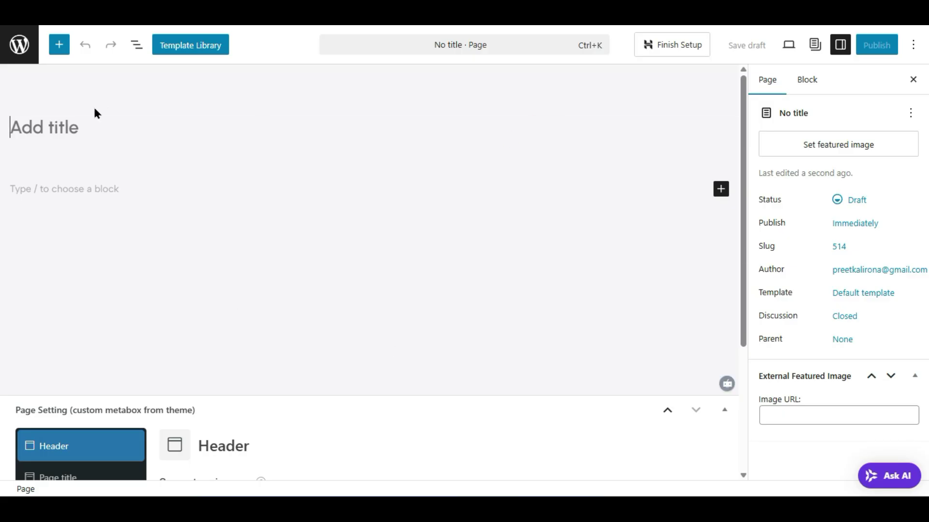
{"action": "left_click", "coordinate": [85, 128]}
{"action": "type", "text": "Affilaites"}
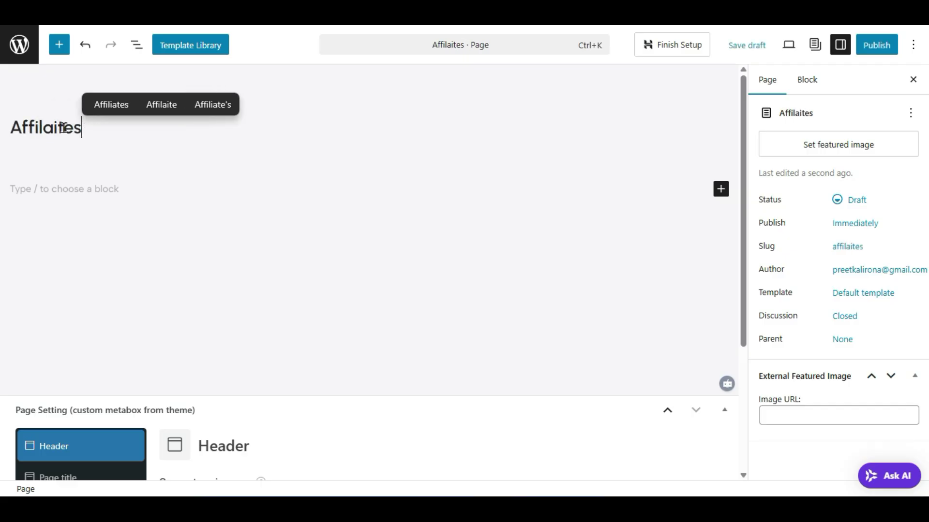
{"action": "left_click", "coordinate": [111, 104]}
- Open the Template Library for the Affiliates page and check the About us, Banners, Call to action and All categories
{"action": "left_click", "coordinate": [74, 190]}
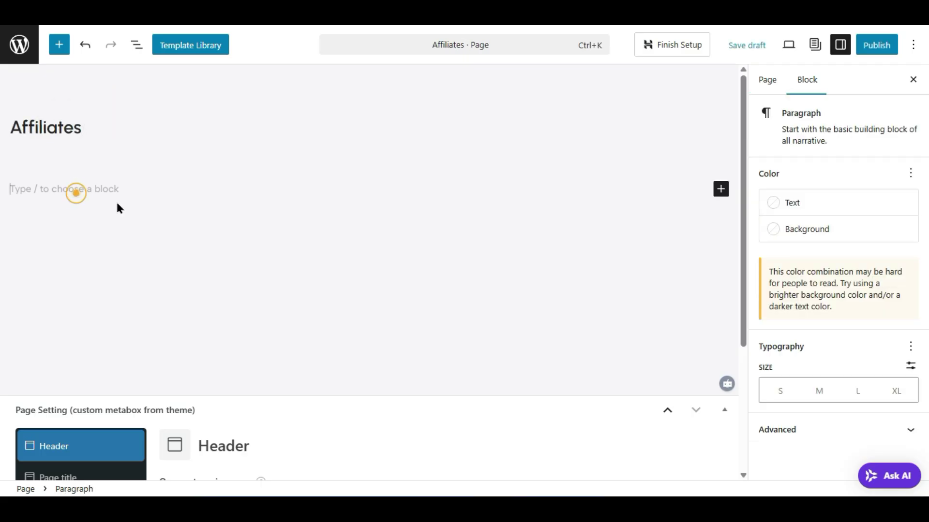
{"action": "left_click", "coordinate": [196, 43]}
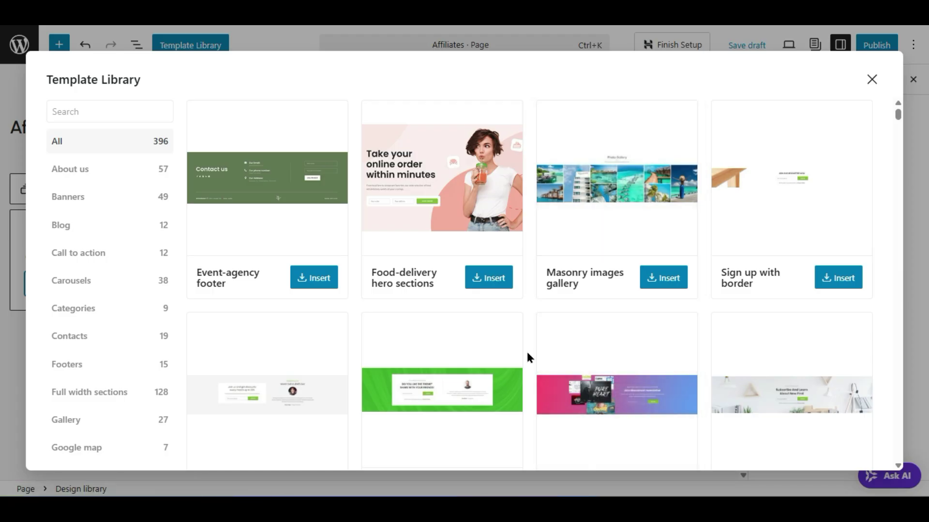
{"action": "left_click", "coordinate": [75, 170]}
{"action": "left_click", "coordinate": [87, 199]}
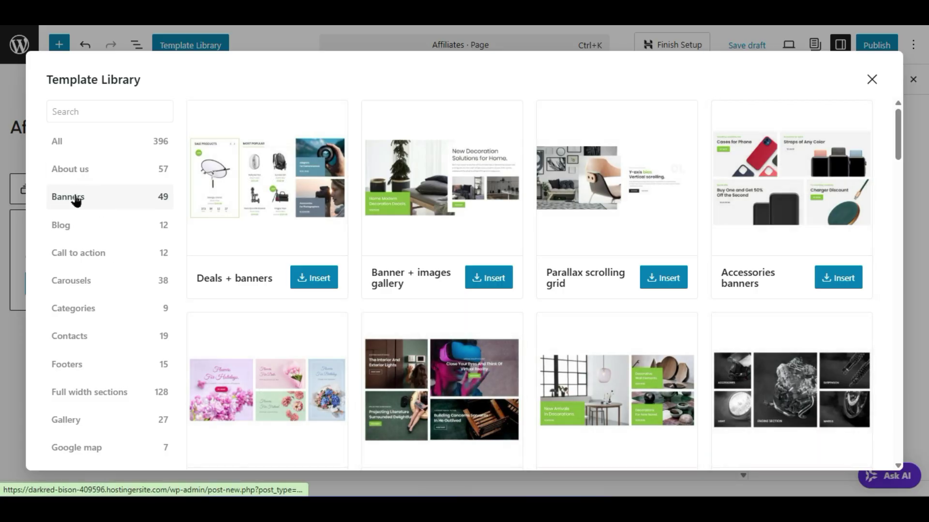
{"action": "left_click", "coordinate": [92, 253]}
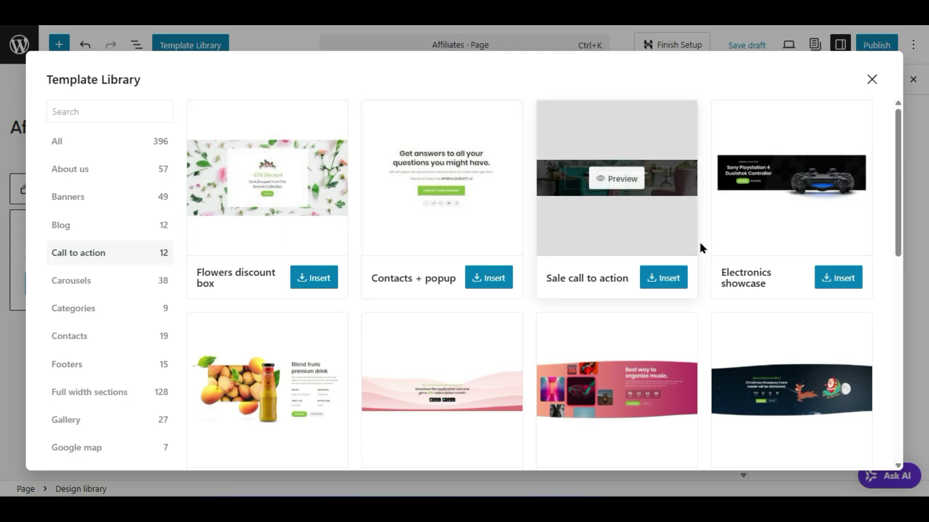
{"action": "left_click", "coordinate": [74, 143]}
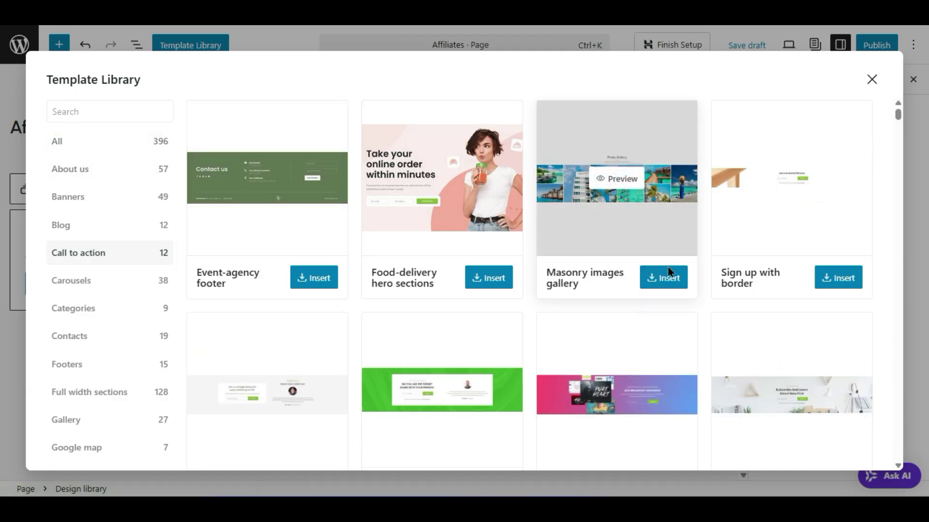
- Show the Hero section templates in the Template Library
{"action": "scroll", "coordinate": [692, 311], "scroll_direction": "down", "scroll_amount": 4}
{"action": "scroll", "coordinate": [690, 311], "scroll_direction": "down", "scroll_amount": 4}
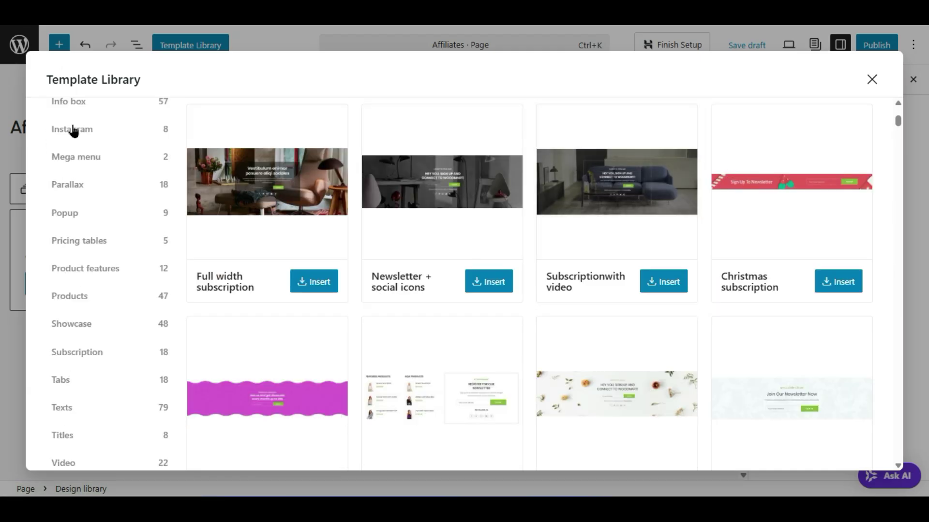
{"action": "scroll", "coordinate": [94, 384], "scroll_direction": "up", "scroll_amount": 2}
{"action": "scroll", "coordinate": [121, 245], "scroll_direction": "up", "scroll_amount": 2}
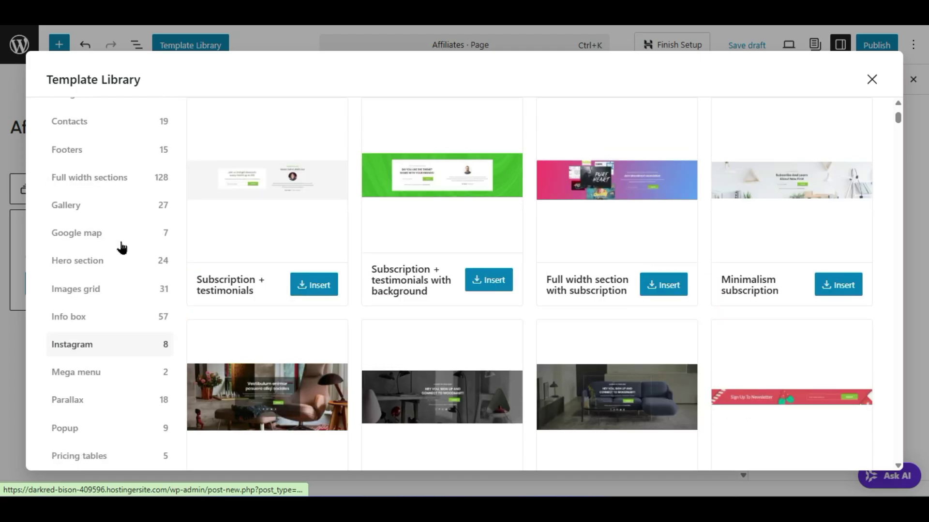
{"action": "left_click", "coordinate": [113, 266]}
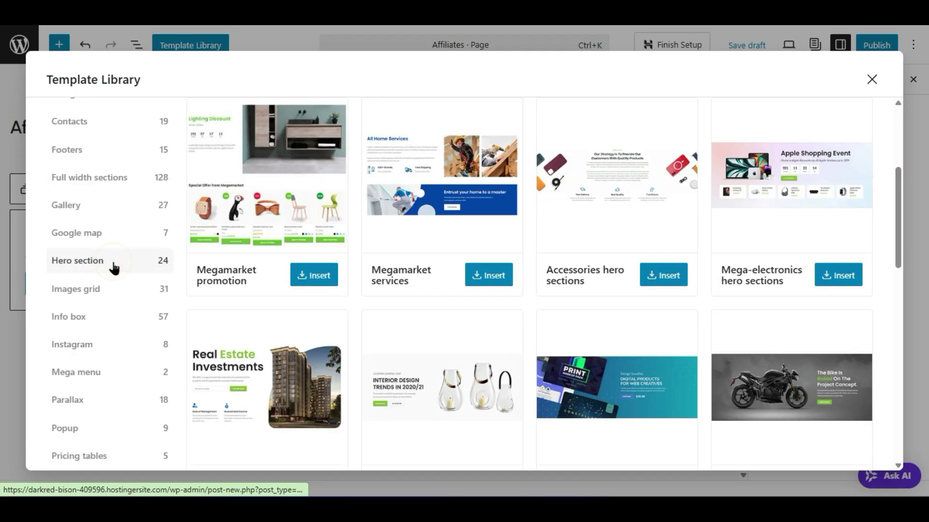
- Browse the hero templates and insert the Landing gadget hero section into the Affiliates page
{"action": "scroll", "coordinate": [355, 324], "scroll_direction": "down", "scroll_amount": 4}
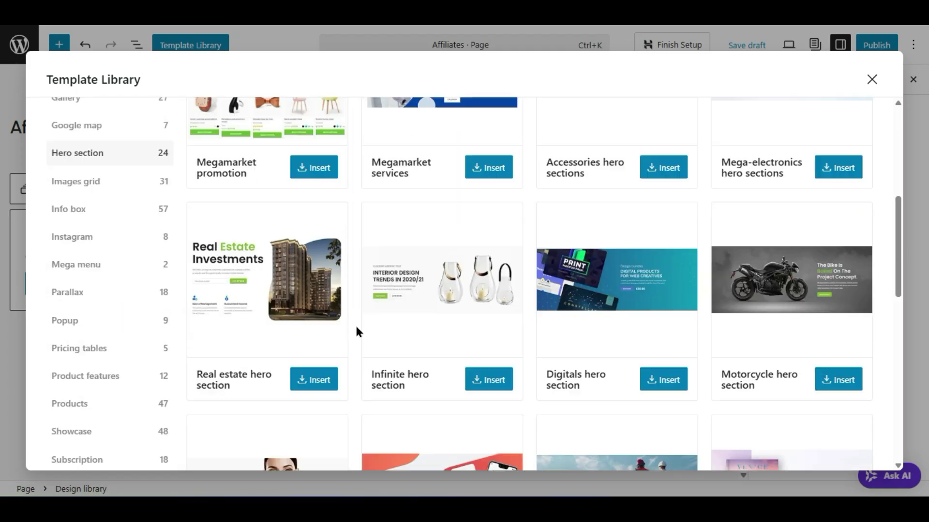
{"action": "scroll", "coordinate": [353, 338], "scroll_direction": "up", "scroll_amount": 2}
{"action": "mouse_move", "coordinate": [376, 347]}
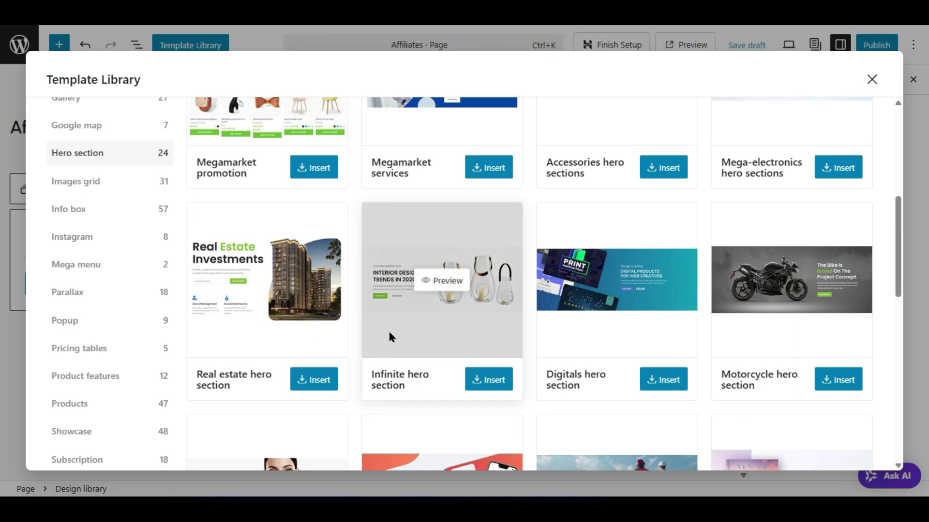
{"action": "scroll", "coordinate": [390, 337], "scroll_direction": "down", "scroll_amount": 4}
{"action": "scroll", "coordinate": [390, 334], "scroll_direction": "up", "scroll_amount": 2}
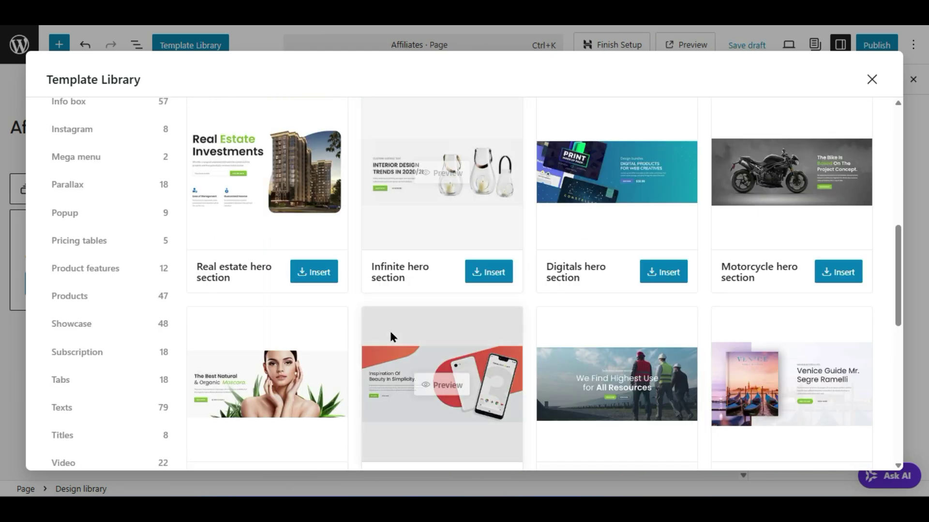
{"action": "scroll", "coordinate": [401, 339], "scroll_direction": "down", "scroll_amount": 2}
{"action": "scroll", "coordinate": [436, 353], "scroll_direction": "down", "scroll_amount": 2}
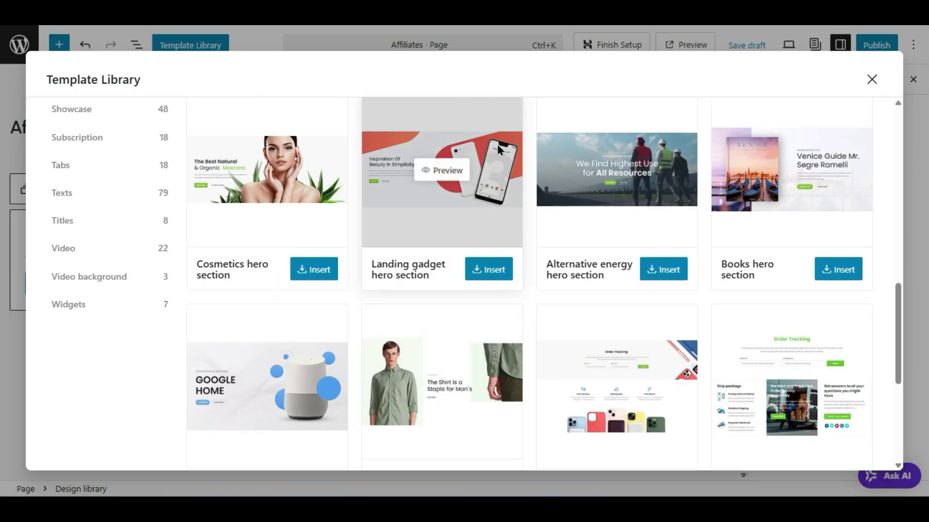
{"action": "left_click", "coordinate": [488, 269]}
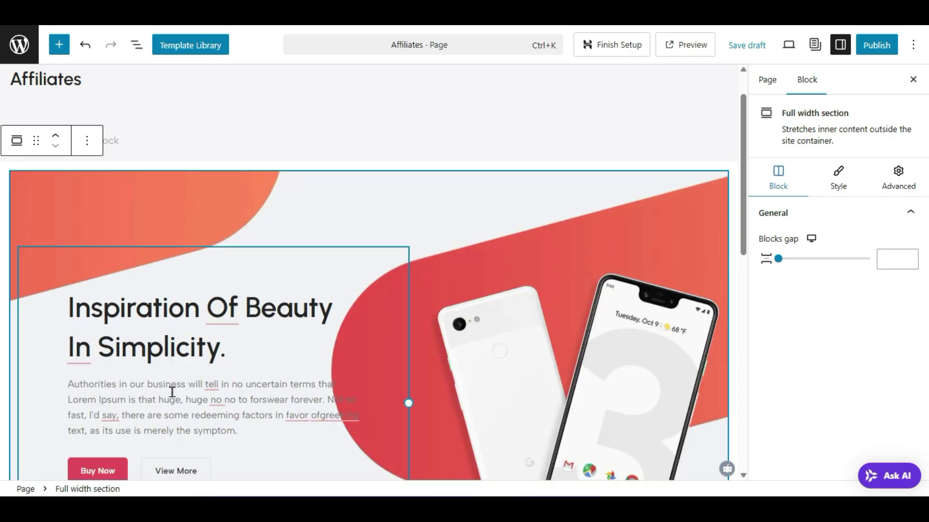
- Replace the hero headline "Inspiration Of Beauty In Simplicity." with the owner's first name followed by "Affilaites"
{"action": "scroll", "coordinate": [172, 394], "scroll_direction": "down", "scroll_amount": 2}
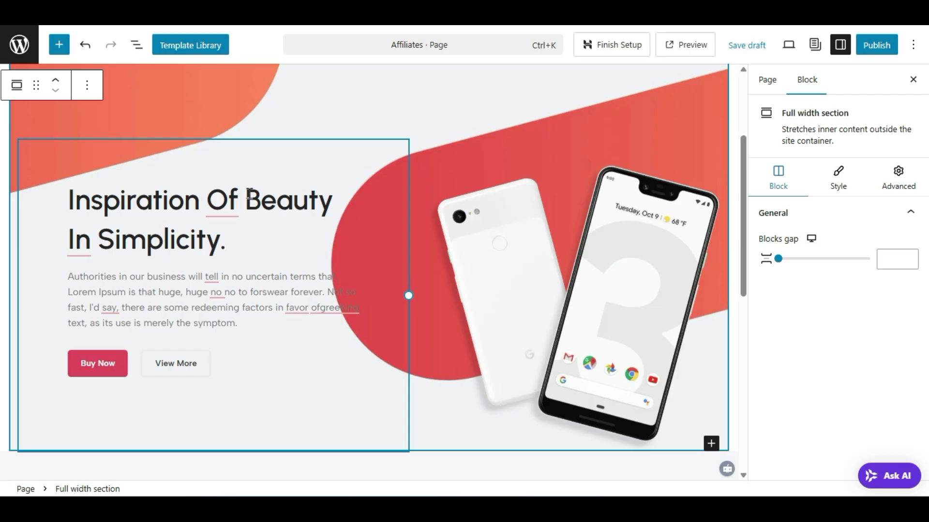
{"action": "triple_click", "coordinate": [244, 205]}
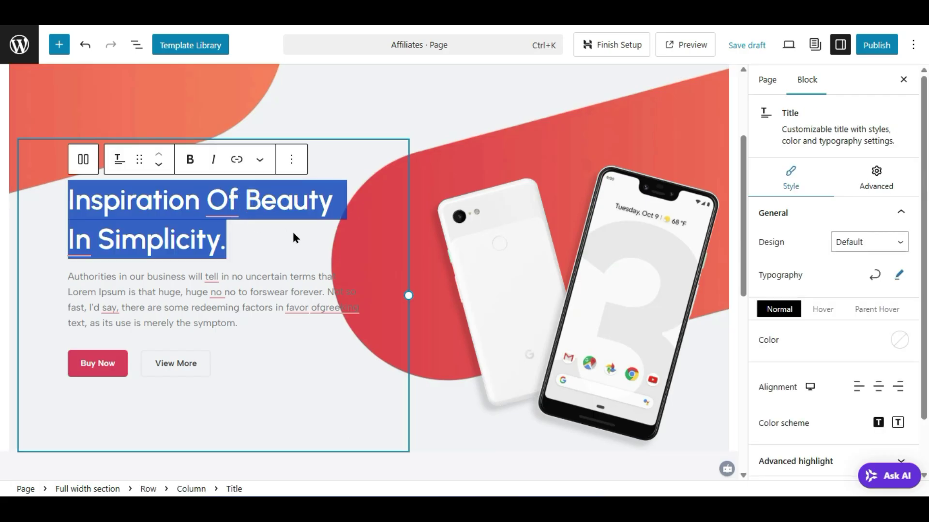
{"action": "type", "text": "Preet Affilaites"}
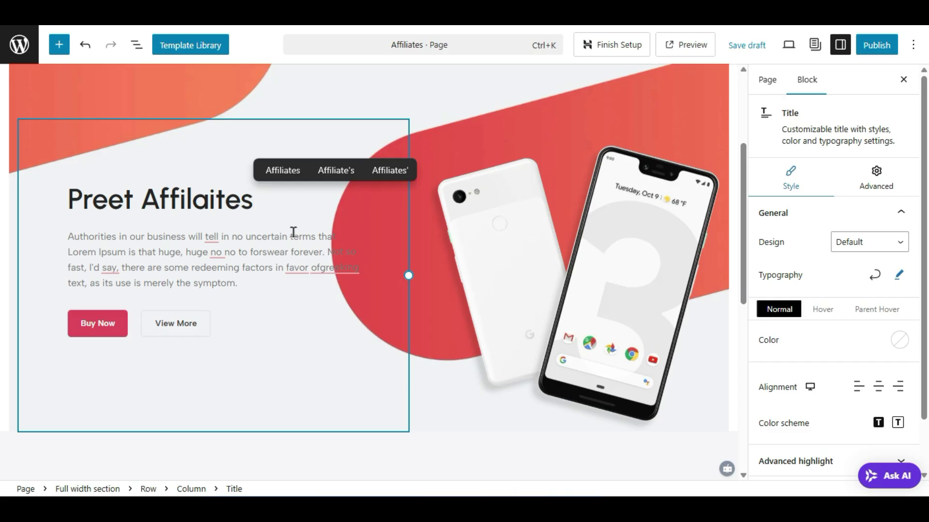
- Delete the placeholder paragraph between the hero headline and the Buy Now button
{"action": "left_click", "coordinate": [293, 236]}
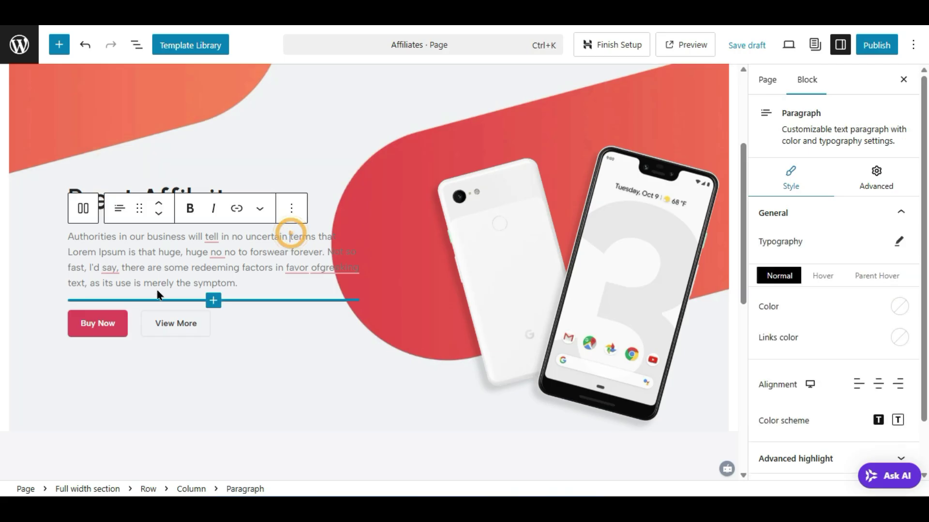
{"action": "triple_click", "coordinate": [176, 267]}
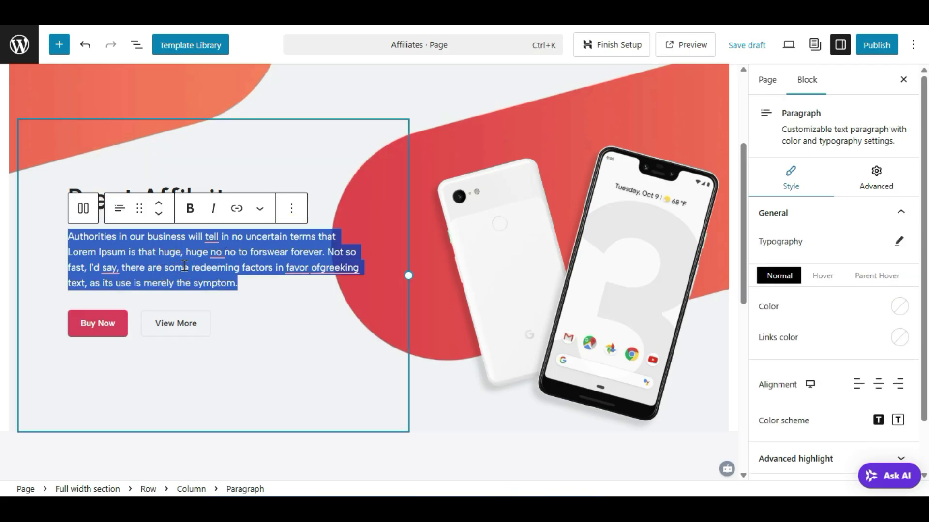
{"action": "left_click", "coordinate": [151, 266]}
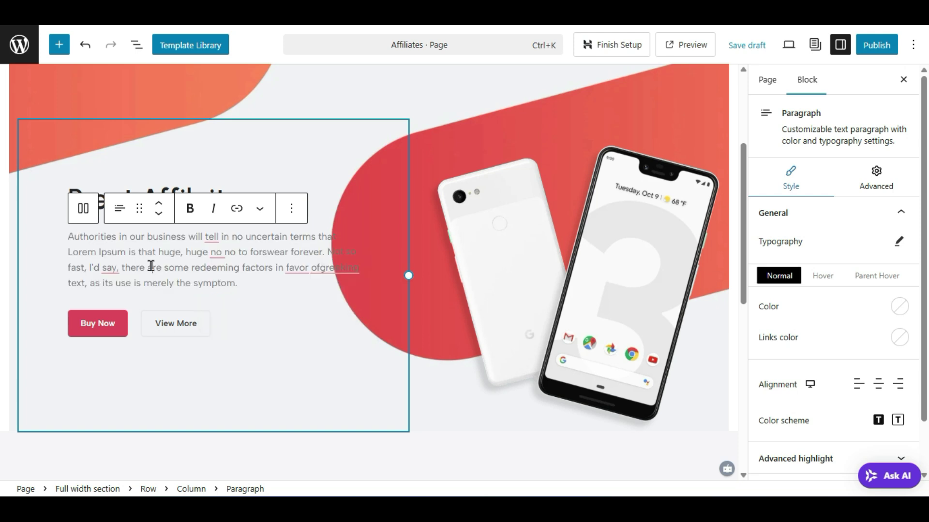
{"action": "left_click_drag", "start_coordinate": [241, 282], "coordinate": [69, 237]}
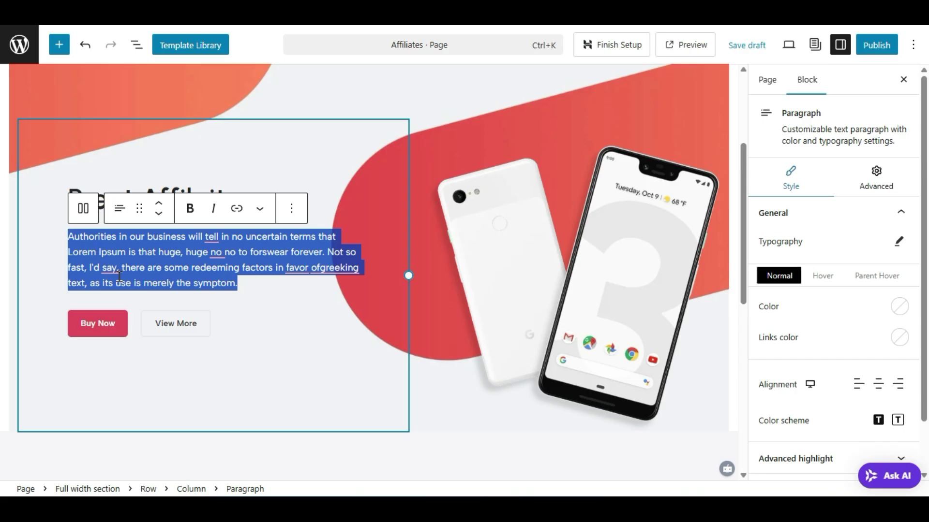
{"action": "key", "text": "BackSpace"}
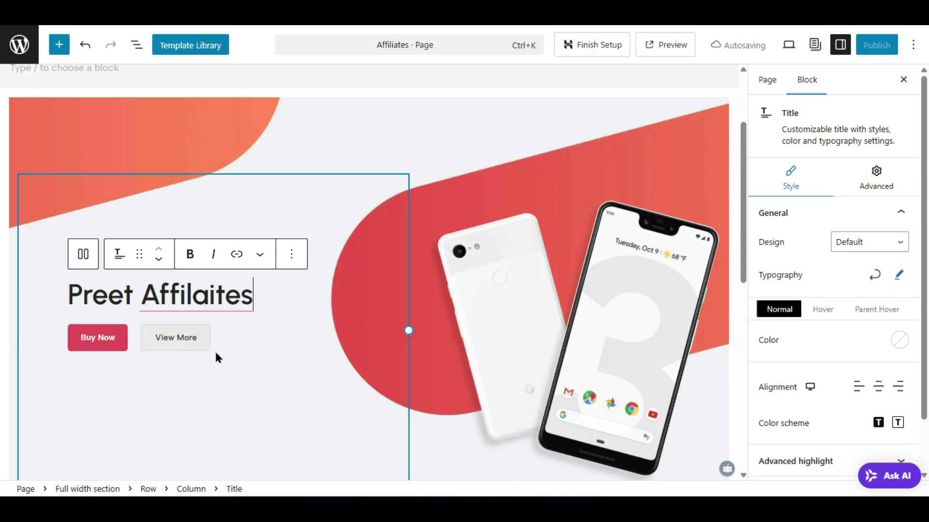
- Undo the deletion of the hero paragraph and select that paragraph block again
{"action": "left_click", "coordinate": [88, 48]}
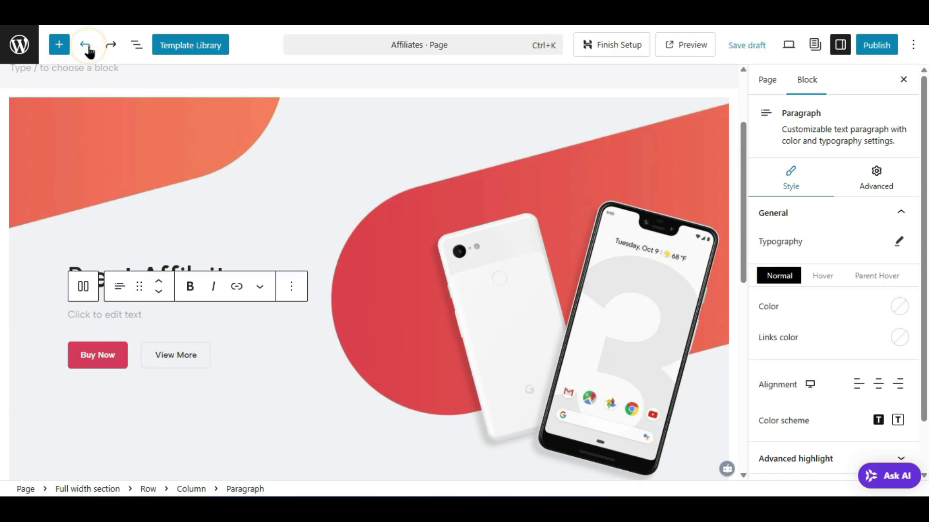
{"action": "left_click", "coordinate": [85, 47]}
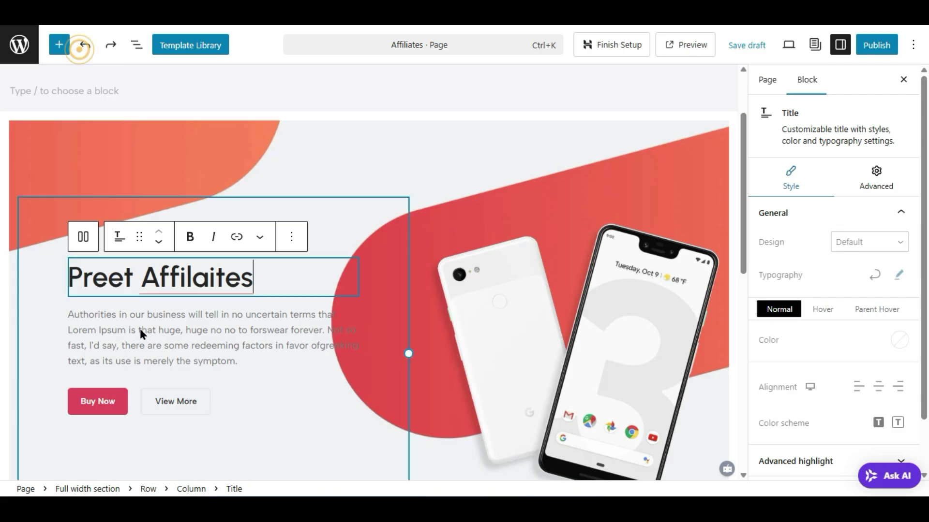
{"action": "left_click", "coordinate": [184, 342]}
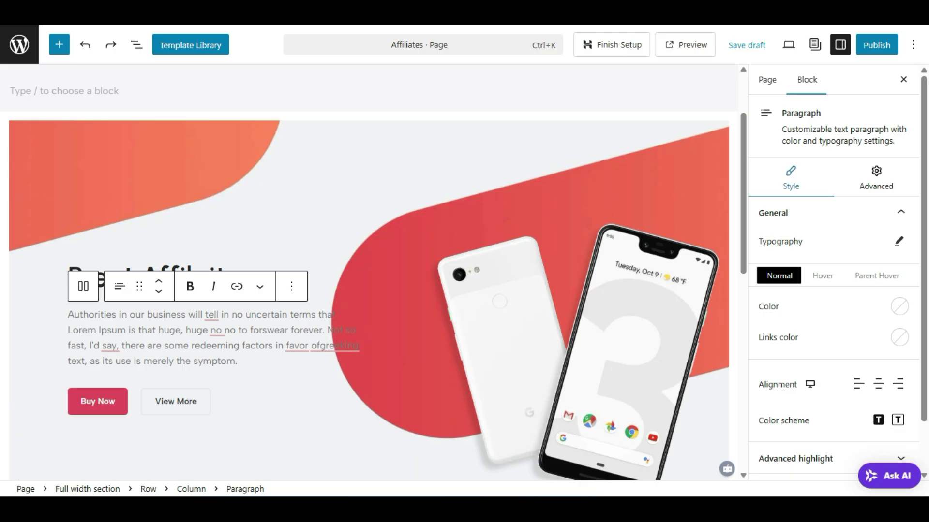
- Exit the Affiliates page editor to the list of pages and open the store's Product categories page
{"action": "left_click", "coordinate": [20, 45]}
{"action": "left_click", "coordinate": [521, 70]}
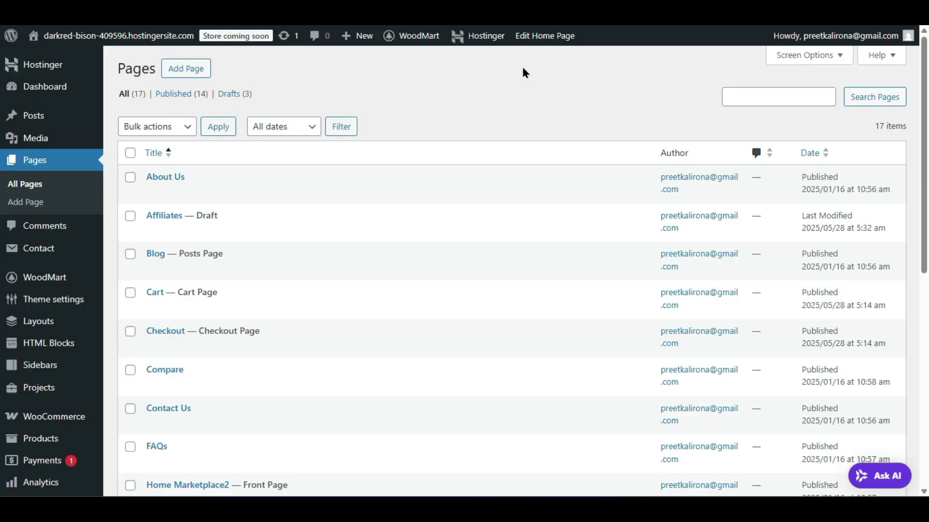
{"action": "mouse_move", "coordinate": [329, 308]}
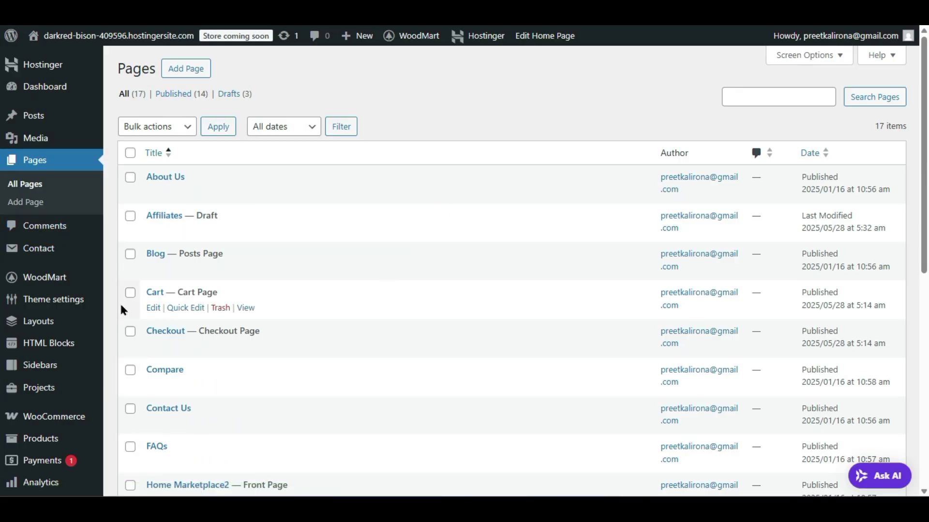
{"action": "scroll", "coordinate": [129, 245], "scroll_direction": "down", "scroll_amount": 2}
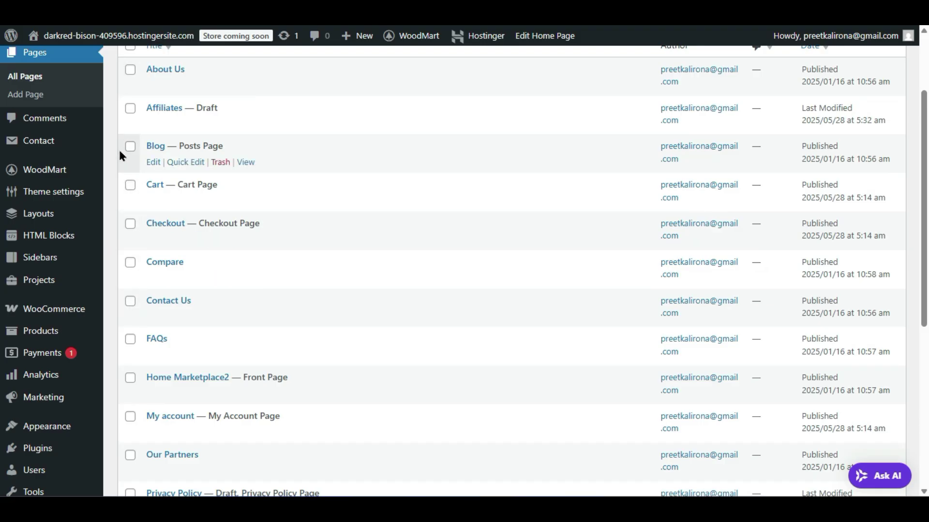
{"action": "mouse_move", "coordinate": [50, 341]}
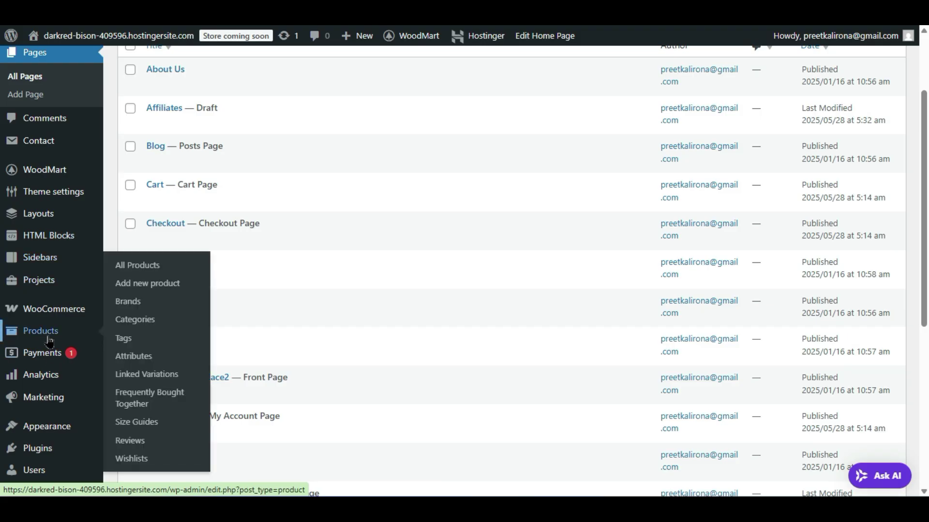
{"action": "left_click", "coordinate": [151, 321]}
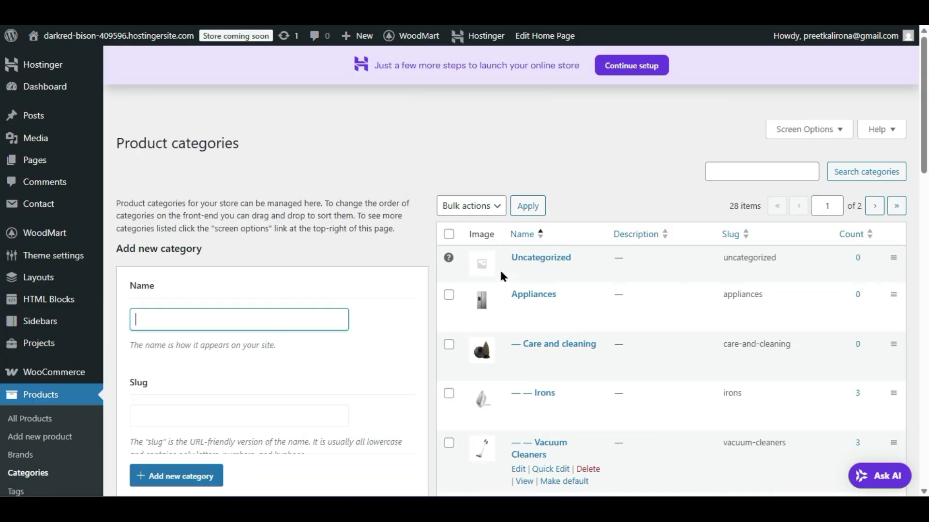
- Select all the listed product categories and choose Delete as the bulk action without applying it
{"action": "left_click", "coordinate": [453, 234]}
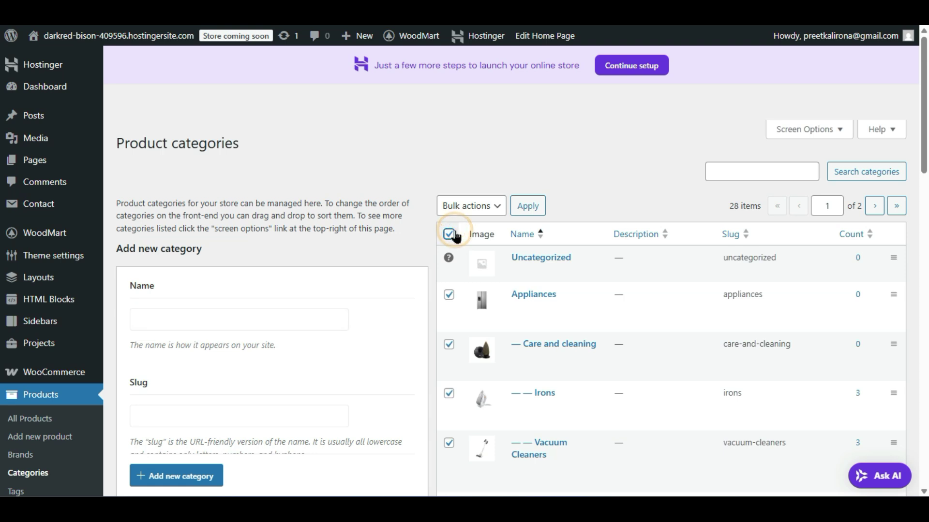
{"action": "left_click", "coordinate": [467, 212]}
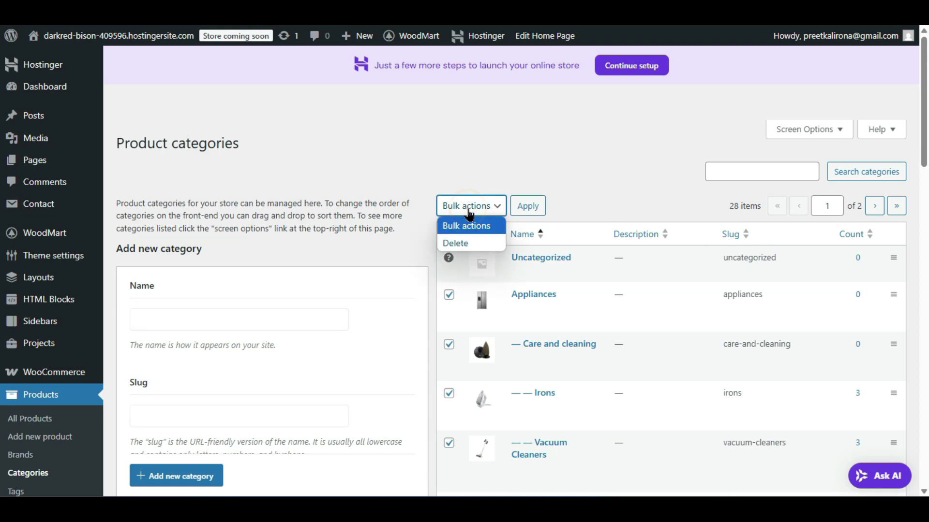
{"action": "left_click", "coordinate": [459, 244]}
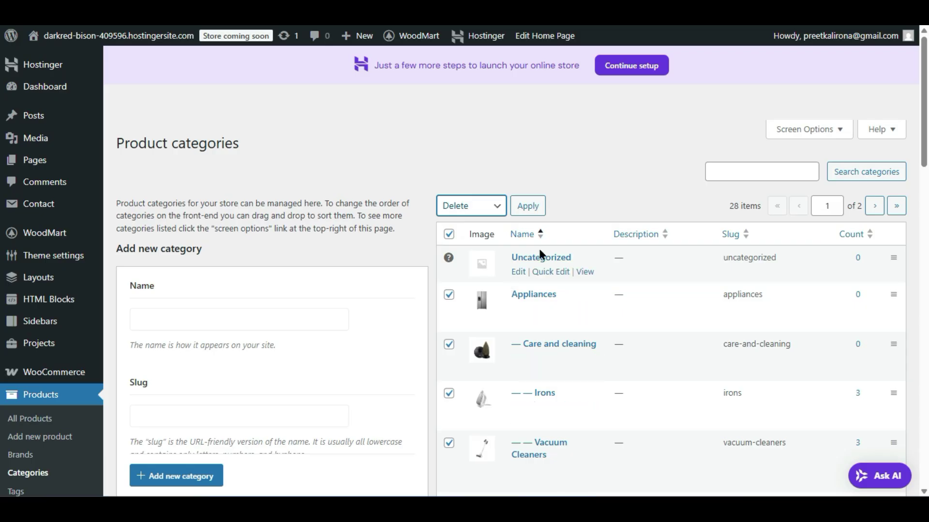
{"action": "scroll", "coordinate": [543, 232], "scroll_direction": "down", "scroll_amount": 6}
{"action": "scroll", "coordinate": [563, 275], "scroll_direction": "down", "scroll_amount": 4}
{"action": "scroll", "coordinate": [562, 268], "scroll_direction": "up", "scroll_amount": 10}
- Go through the Name, Slug, Parent category and Description fields of the new category form without filling them in
{"action": "scroll", "coordinate": [342, 265], "scroll_direction": "down", "scroll_amount": 2}
{"action": "left_click", "coordinate": [201, 212]}
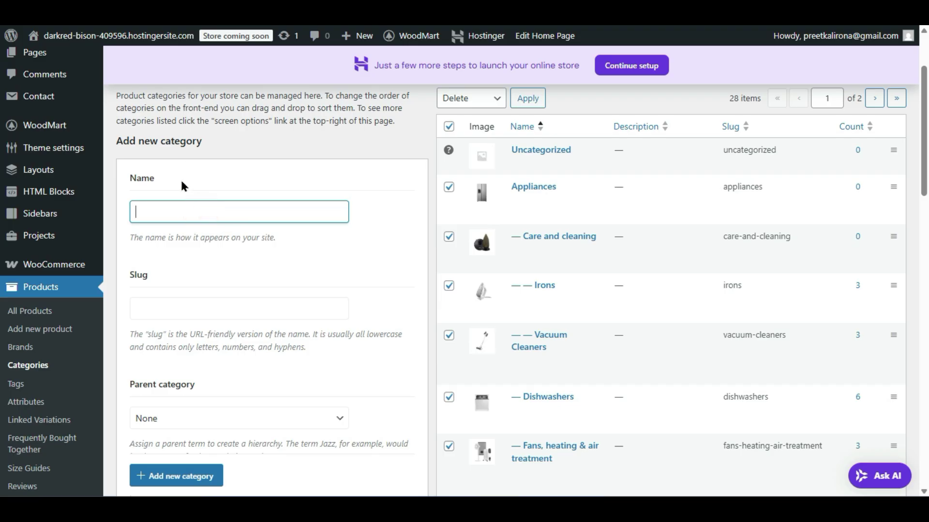
{"action": "left_click", "coordinate": [221, 314]}
{"action": "scroll", "coordinate": [229, 294], "scroll_direction": "down", "scroll_amount": 2}
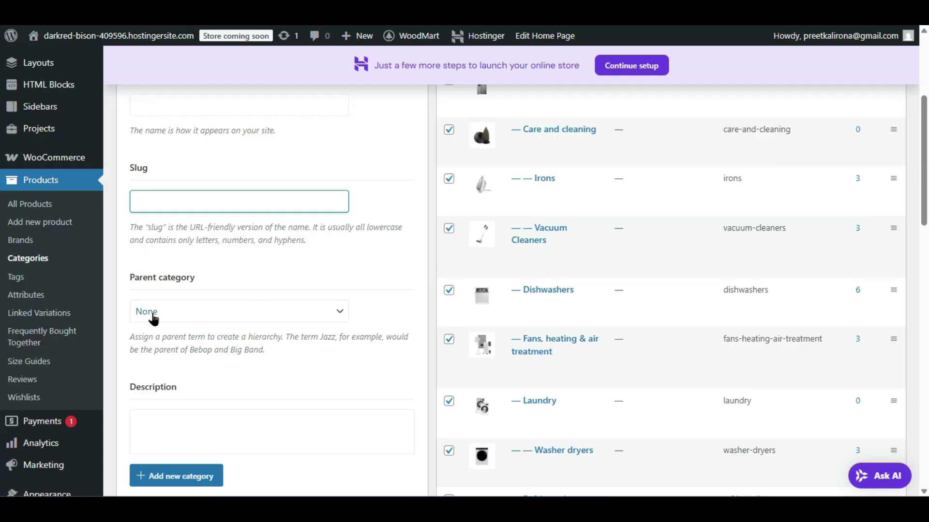
{"action": "scroll", "coordinate": [154, 319], "scroll_direction": "down", "scroll_amount": 2}
{"action": "left_click", "coordinate": [213, 314]}
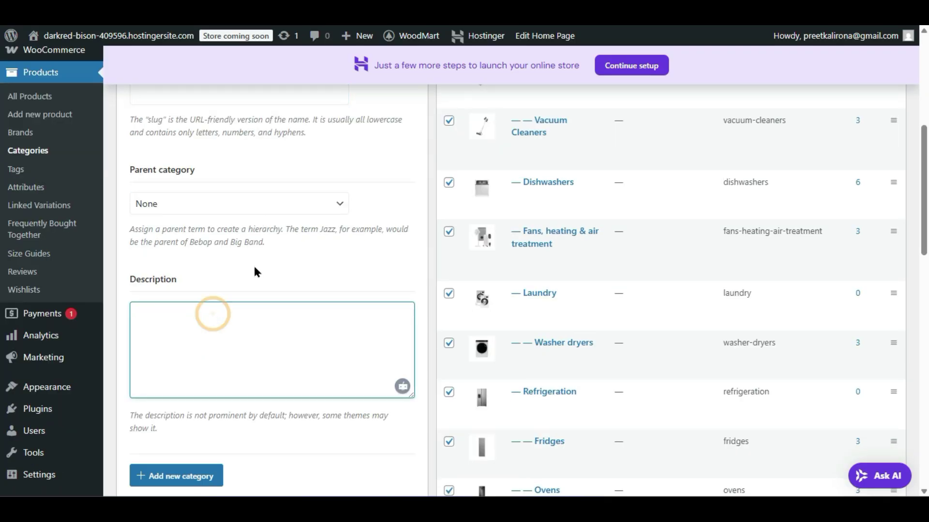
- Examine the new category form's display type, thumbnail, page title image, categories navigation image and header menu image options
{"action": "scroll", "coordinate": [257, 272], "scroll_direction": "down", "scroll_amount": 2}
{"action": "scroll", "coordinate": [255, 267], "scroll_direction": "down", "scroll_amount": 2}
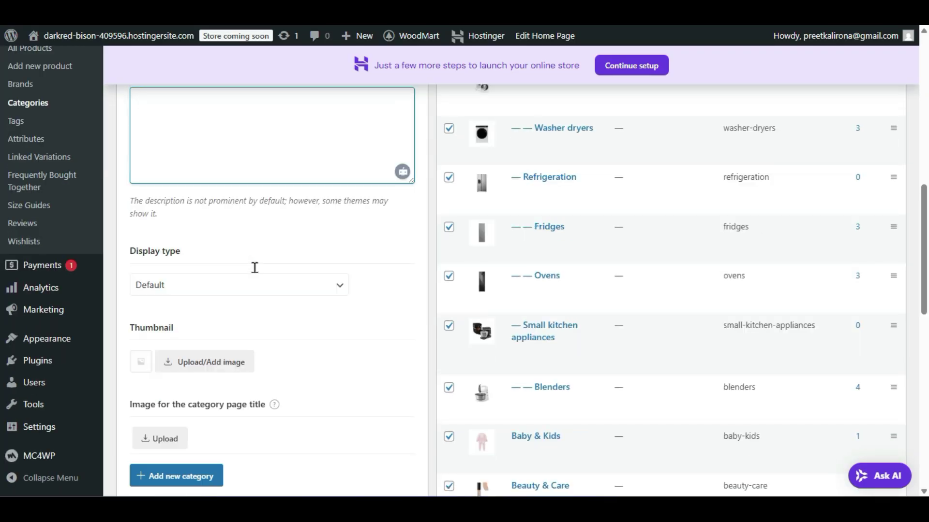
{"action": "scroll", "coordinate": [265, 273], "scroll_direction": "down", "scroll_amount": 2}
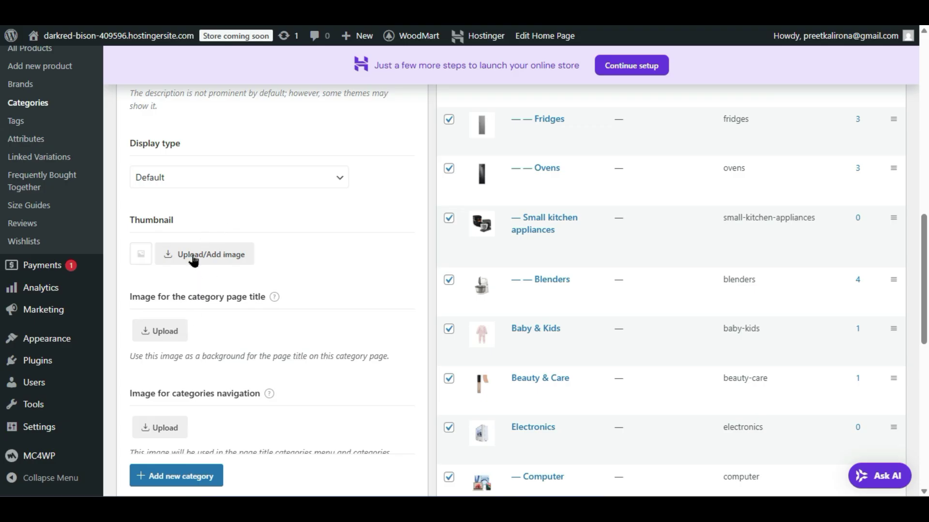
{"action": "scroll", "coordinate": [216, 312], "scroll_direction": "down", "scroll_amount": 4}
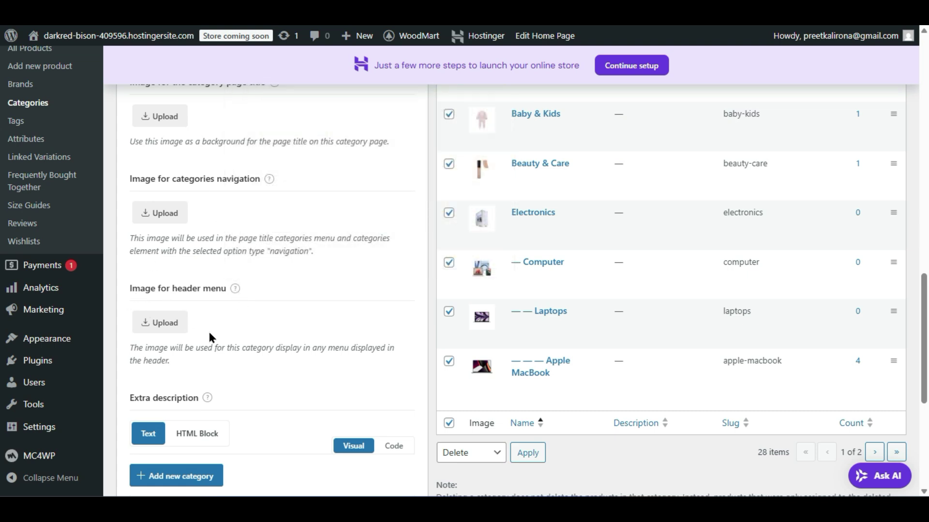
{"action": "mouse_move", "coordinate": [235, 289]}
{"action": "scroll", "coordinate": [271, 307], "scroll_direction": "up", "scroll_amount": 2}
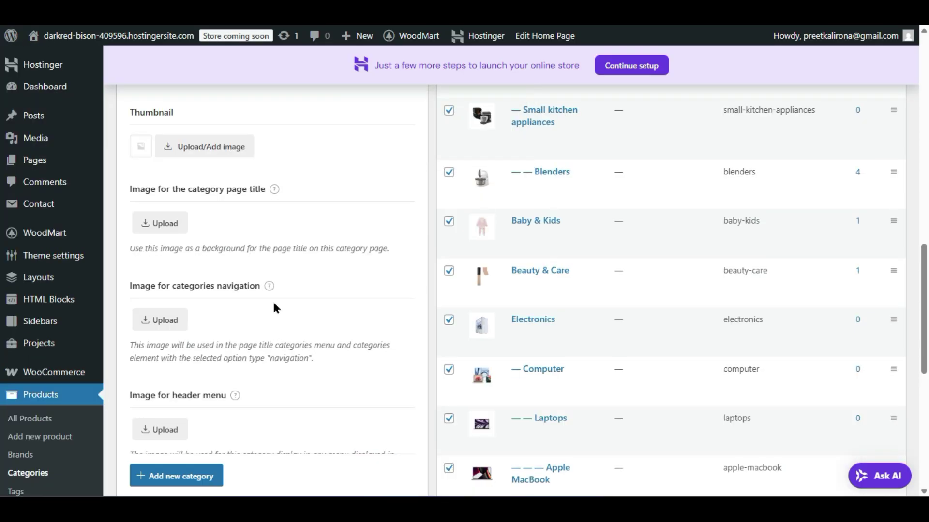
{"action": "scroll", "coordinate": [277, 289], "scroll_direction": "up", "scroll_amount": 4}
{"action": "mouse_move", "coordinate": [275, 405]}
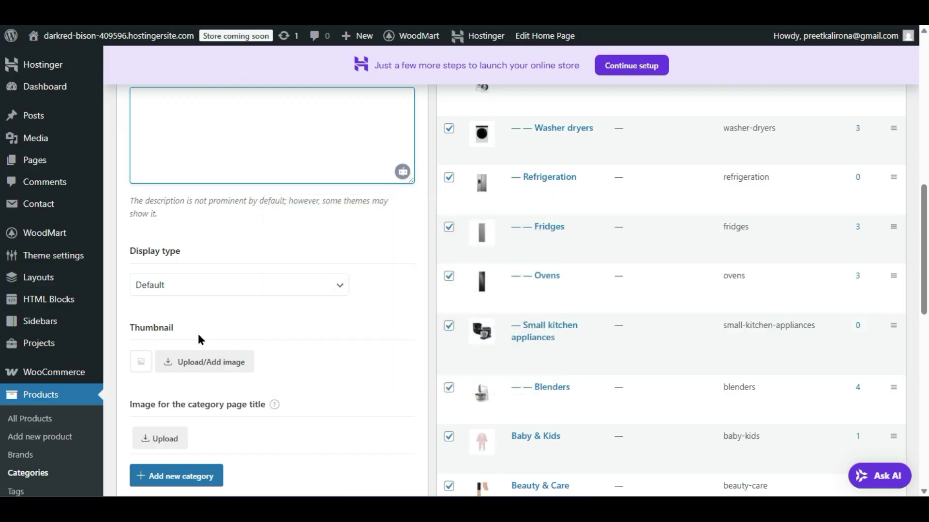
- Examine the new category form's image options and the Extra description editor without filling them in
{"action": "scroll", "coordinate": [216, 333], "scroll_direction": "down", "scroll_amount": 6}
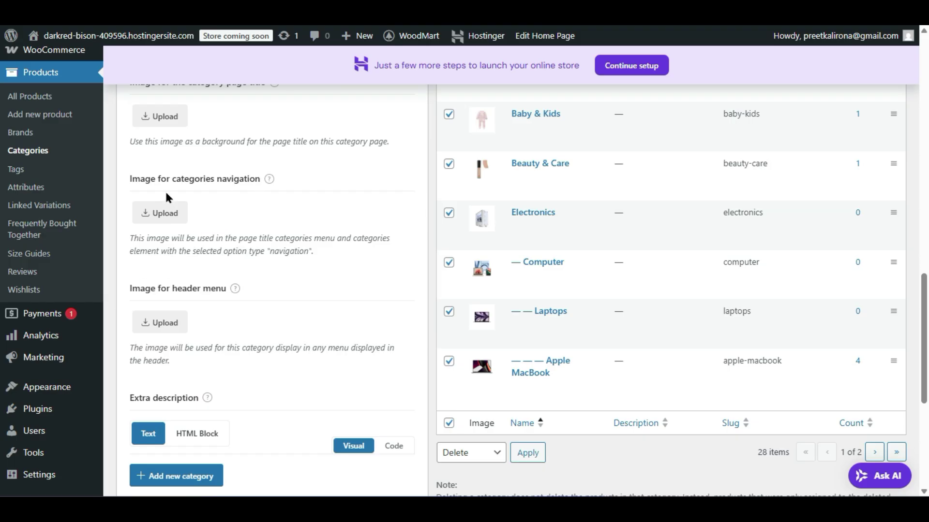
{"action": "scroll", "coordinate": [269, 193], "scroll_direction": "up", "scroll_amount": 4}
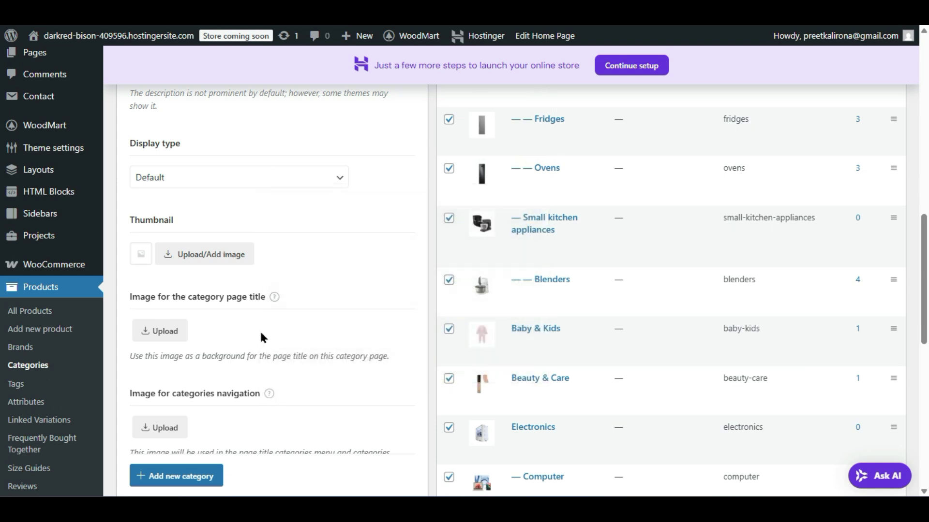
{"action": "scroll", "coordinate": [287, 217], "scroll_direction": "down", "scroll_amount": 2}
{"action": "scroll", "coordinate": [261, 261], "scroll_direction": "down", "scroll_amount": 4}
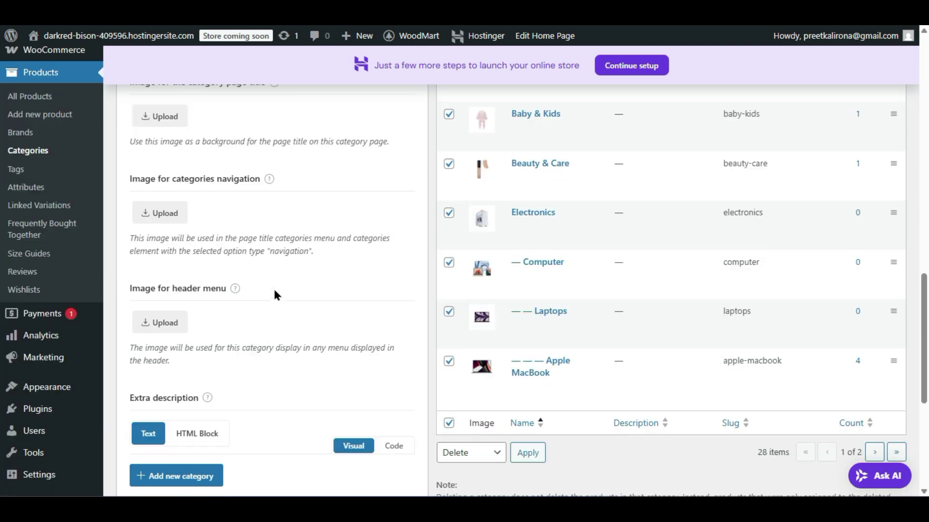
{"action": "scroll", "coordinate": [274, 295], "scroll_direction": "down", "scroll_amount": 3}
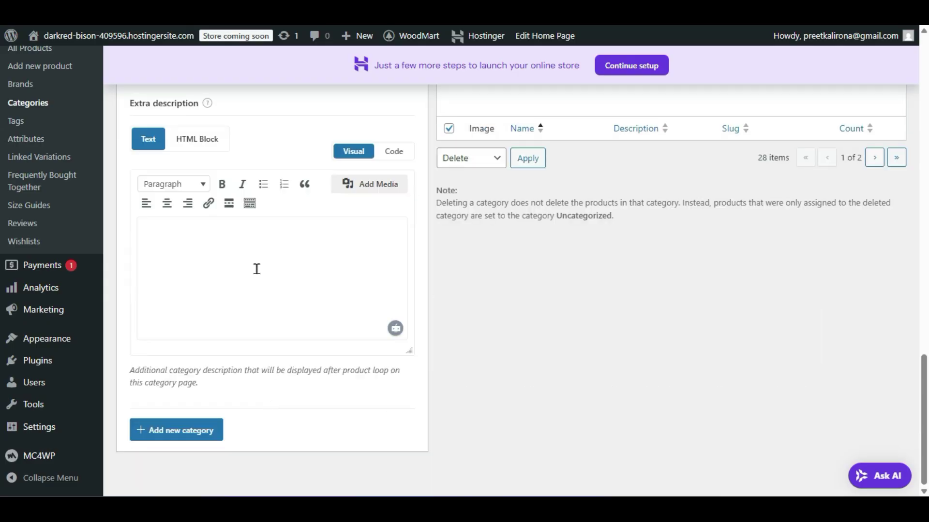
{"action": "left_click", "coordinate": [269, 224]}
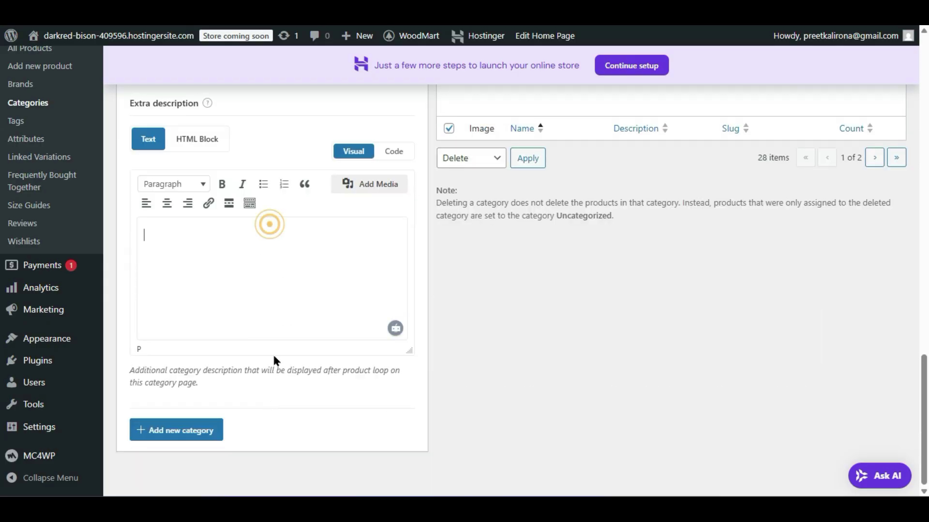
{"action": "scroll", "coordinate": [589, 321], "scroll_direction": "up", "scroll_amount": 15}
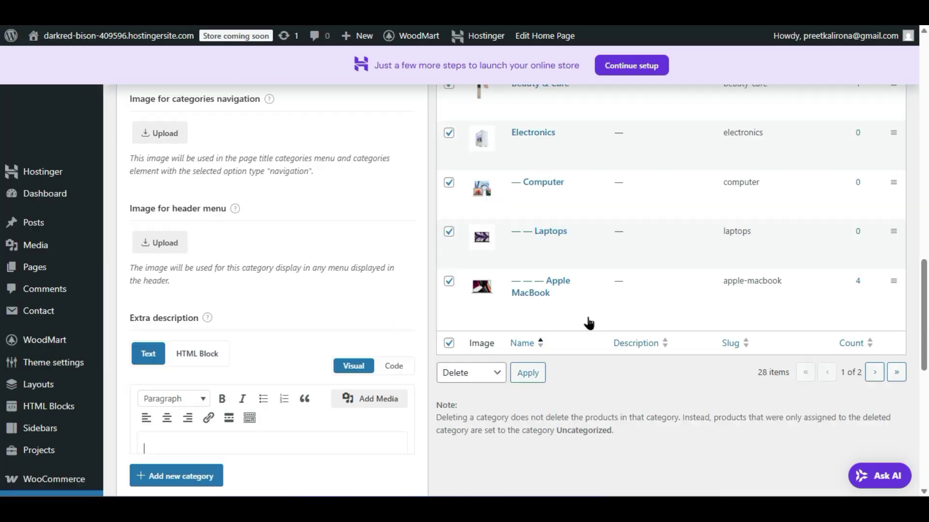
{"action": "scroll", "coordinate": [586, 319], "scroll_direction": "up", "scroll_amount": 6}
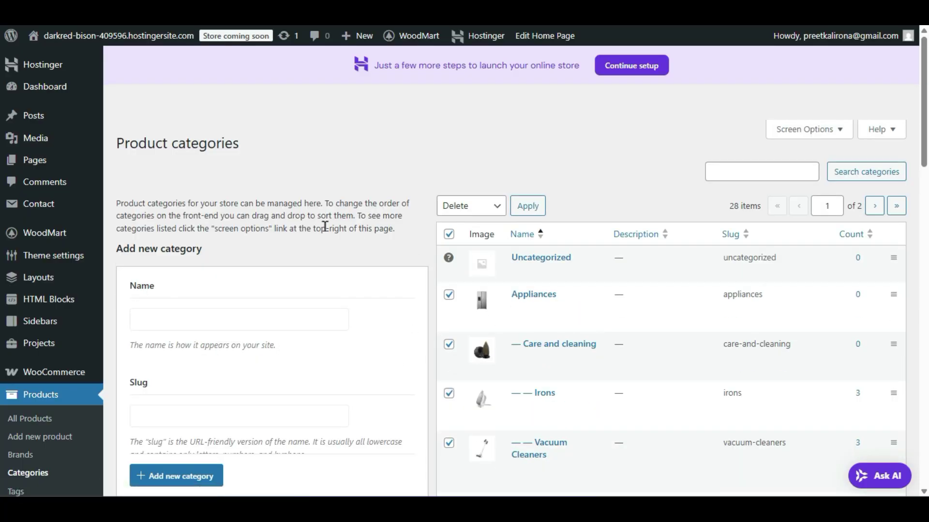
{"action": "scroll", "coordinate": [325, 226], "scroll_direction": "down", "scroll_amount": 8}
- Check the About Us, Our Partners and Work With Us links in the WoodMart demo store's header and return to the WordPress Menus page
{"action": "mouse_move", "coordinate": [44, 345]}
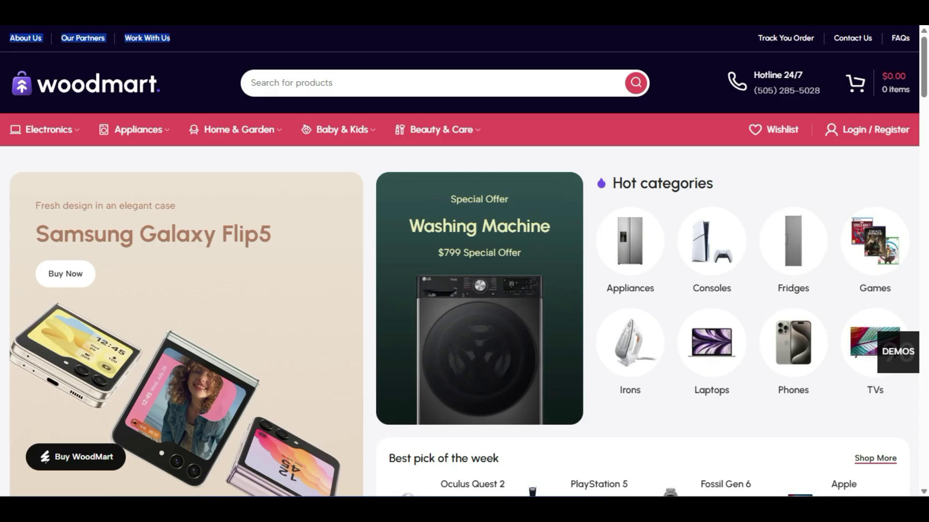
{"action": "left_click", "coordinate": [236, 37]}
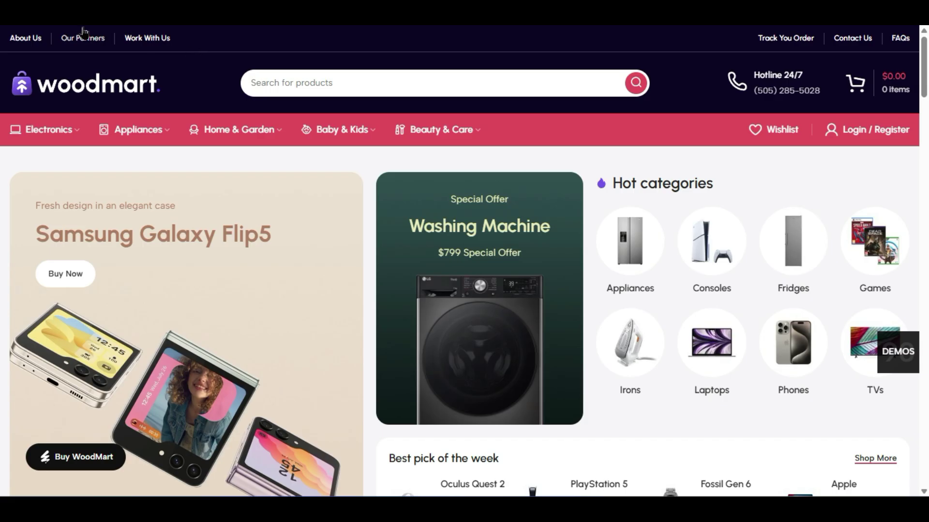
{"action": "left_click", "coordinate": [54, 12]}
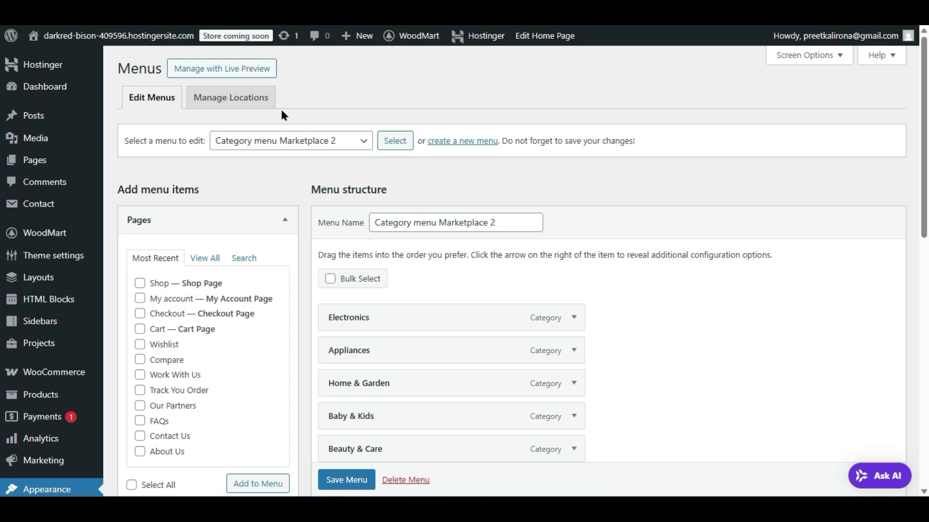
- Compare the menus available for editing with the two groups of top bar links in the demo store's header
{"action": "left_click", "coordinate": [242, 141]}
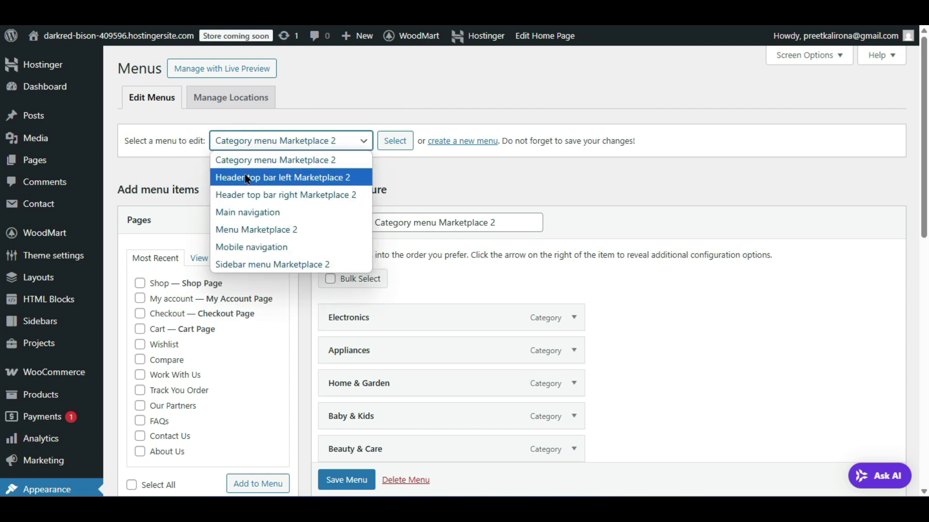
{"action": "left_click", "coordinate": [286, 178]}
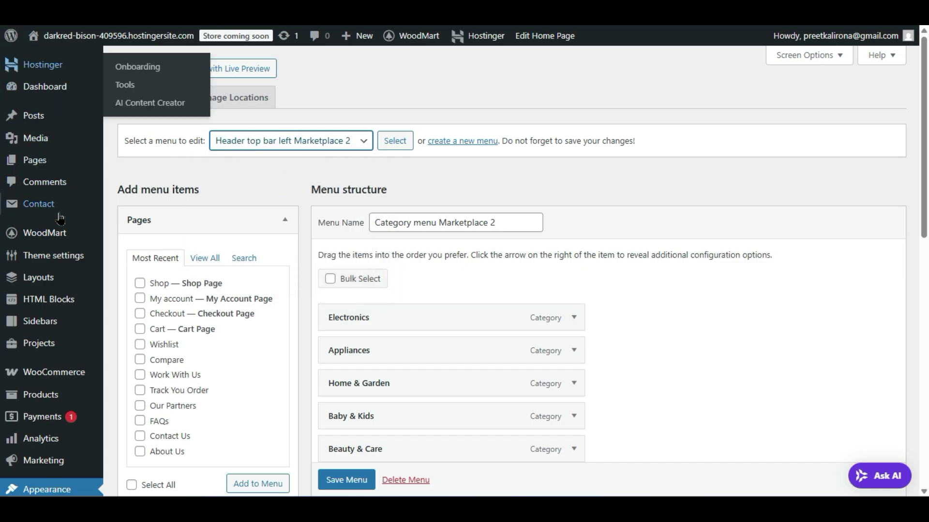
{"action": "mouse_move", "coordinate": [72, 235]}
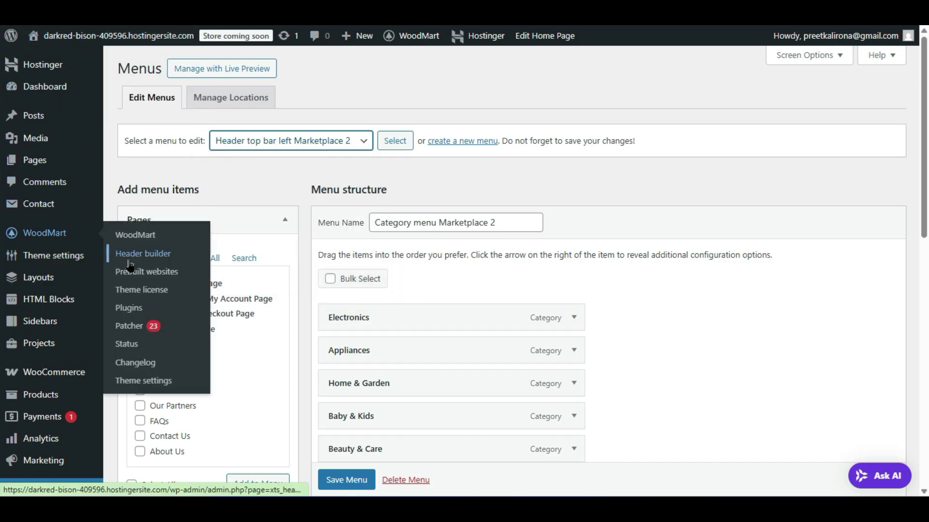
{"action": "left_click", "coordinate": [268, 142]}
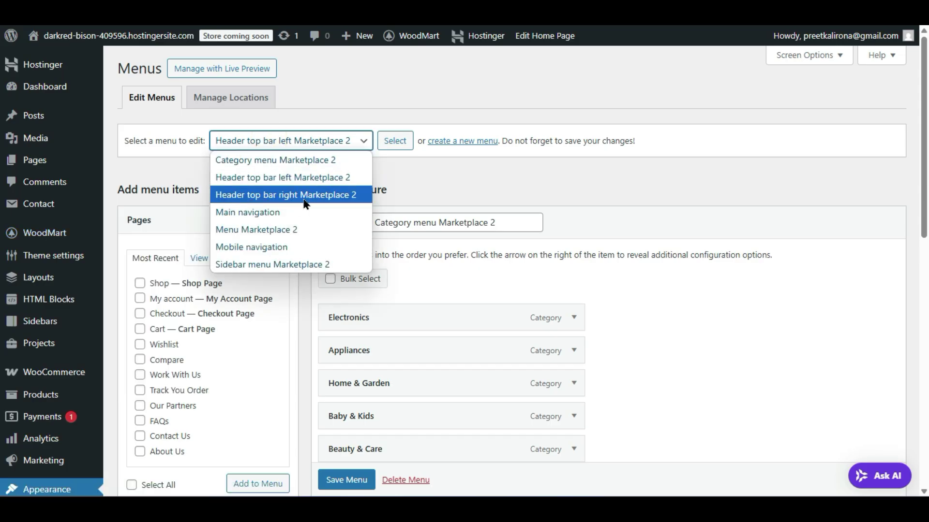
{"action": "key", "text": "Escape"}
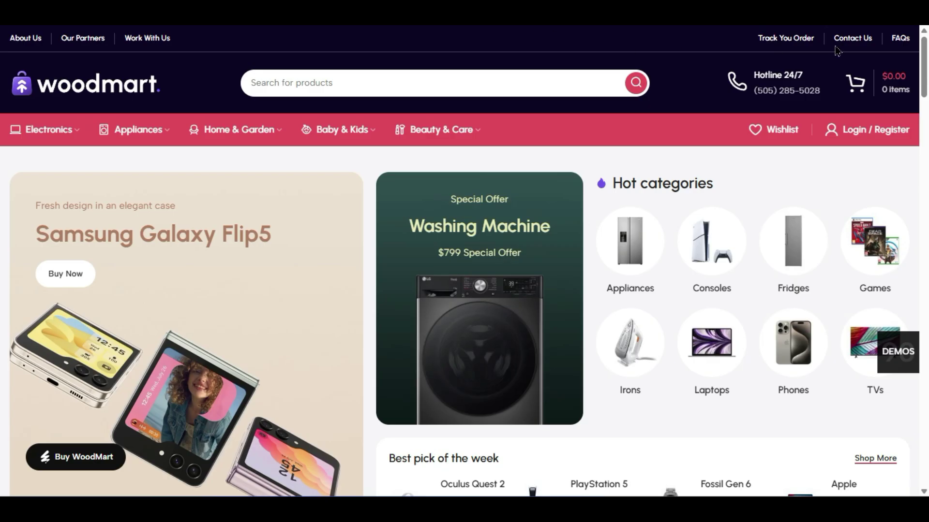
{"action": "triple_click", "coordinate": [730, 45]}
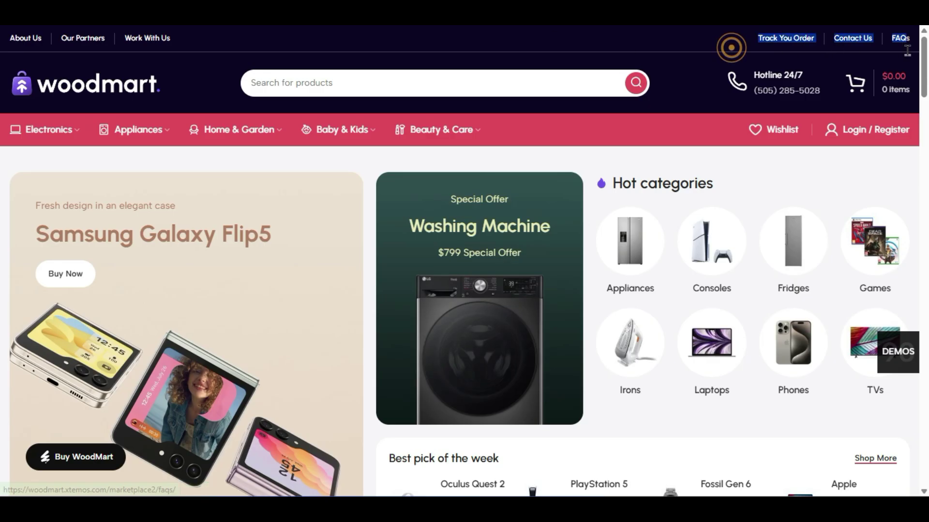
{"action": "left_click", "coordinate": [185, 44]}
{"action": "left_click", "coordinate": [173, 42]}
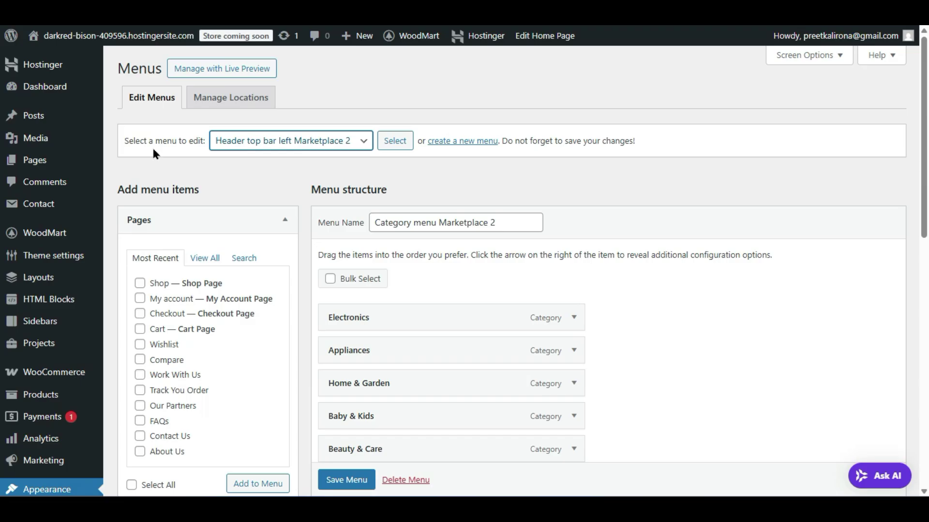
- Load the Header top bar left Marketplace 2 menu for editing and list all the pages available to add
{"action": "left_click", "coordinate": [259, 145]}
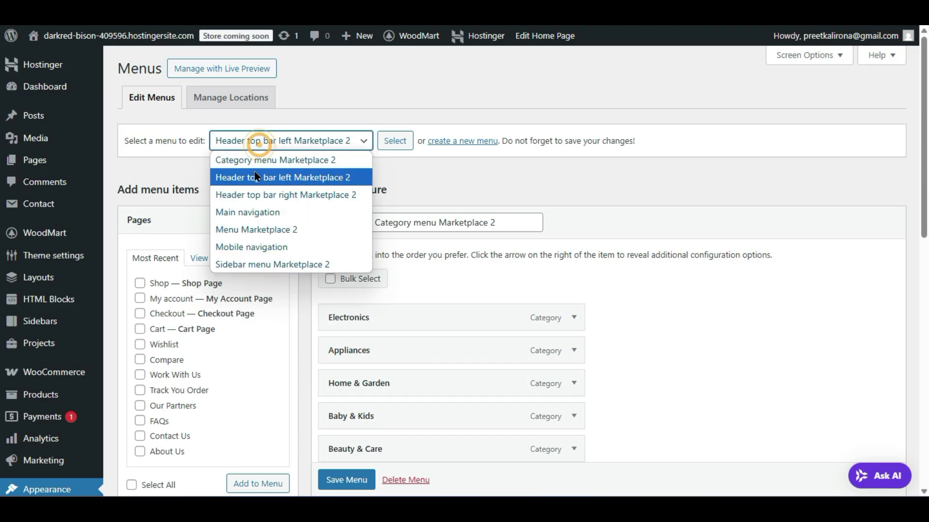
{"action": "left_click", "coordinate": [294, 177]}
{"action": "left_click", "coordinate": [396, 143]}
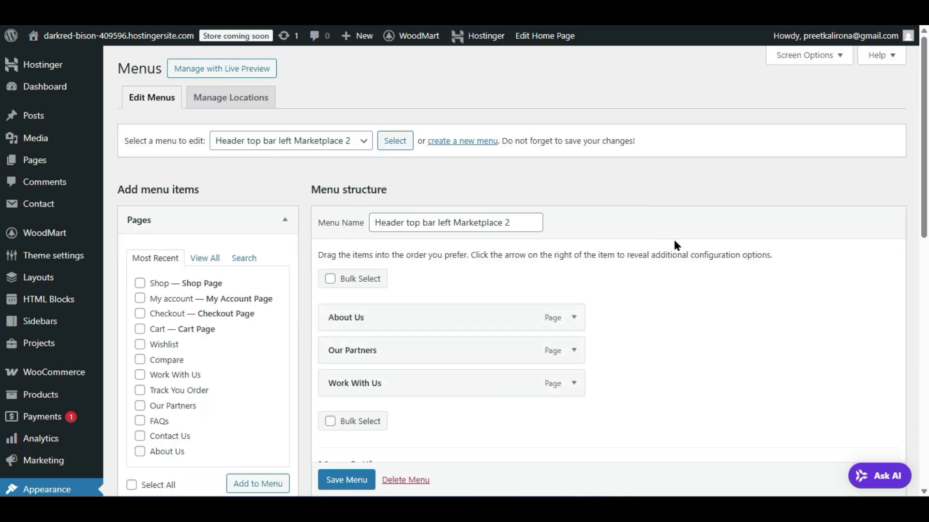
{"action": "scroll", "coordinate": [677, 246], "scroll_direction": "down", "scroll_amount": 2}
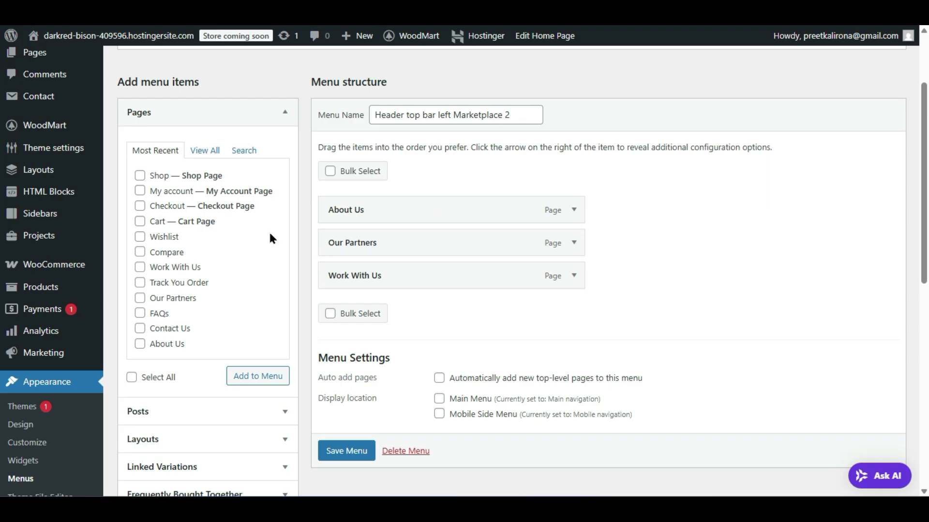
{"action": "left_click", "coordinate": [202, 150]}
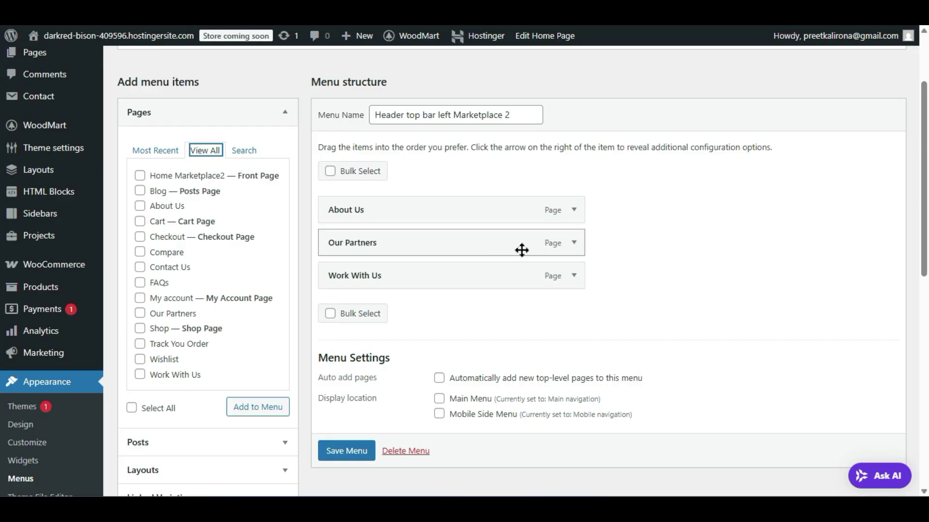
- Remove the Our Partners item from the Header top bar left Marketplace 2 menu
{"action": "left_click", "coordinate": [573, 243]}
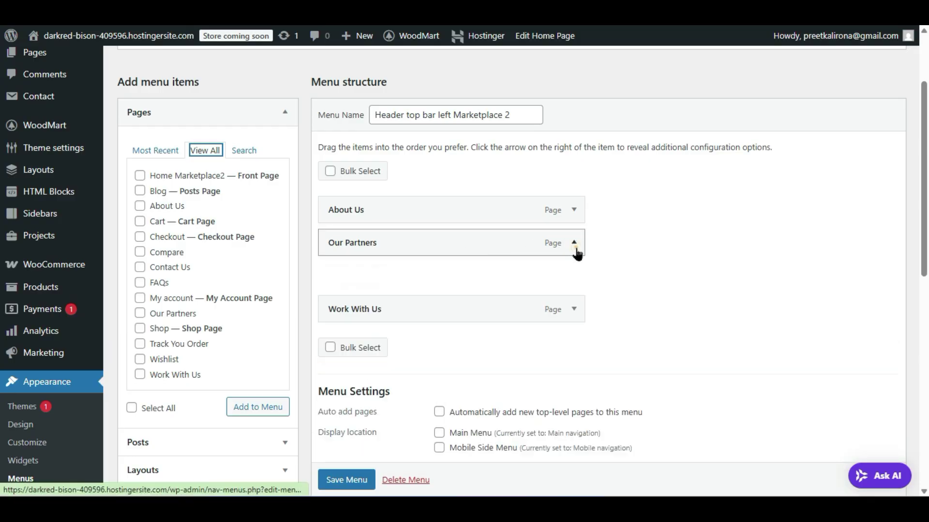
{"action": "scroll", "coordinate": [483, 284], "scroll_direction": "down", "scroll_amount": 6}
{"action": "scroll", "coordinate": [484, 284], "scroll_direction": "down", "scroll_amount": 7}
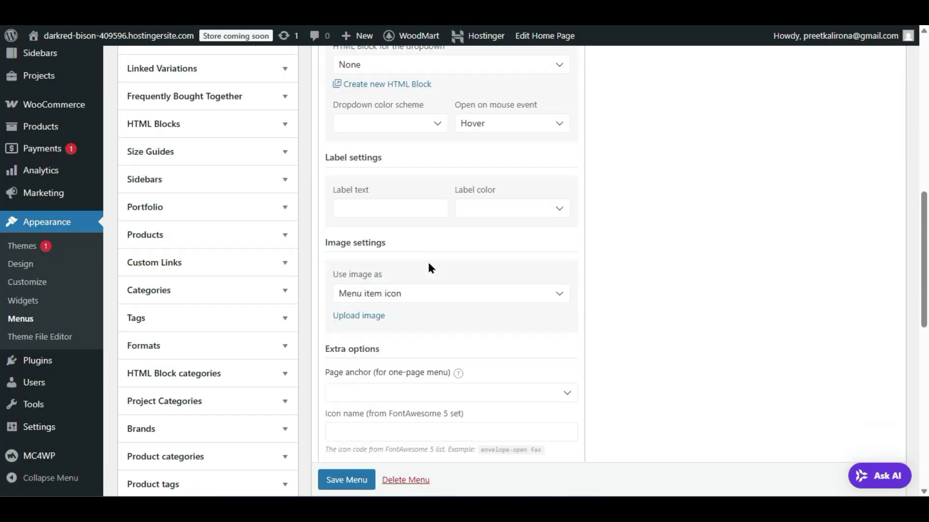
{"action": "scroll", "coordinate": [409, 291], "scroll_direction": "down", "scroll_amount": 5}
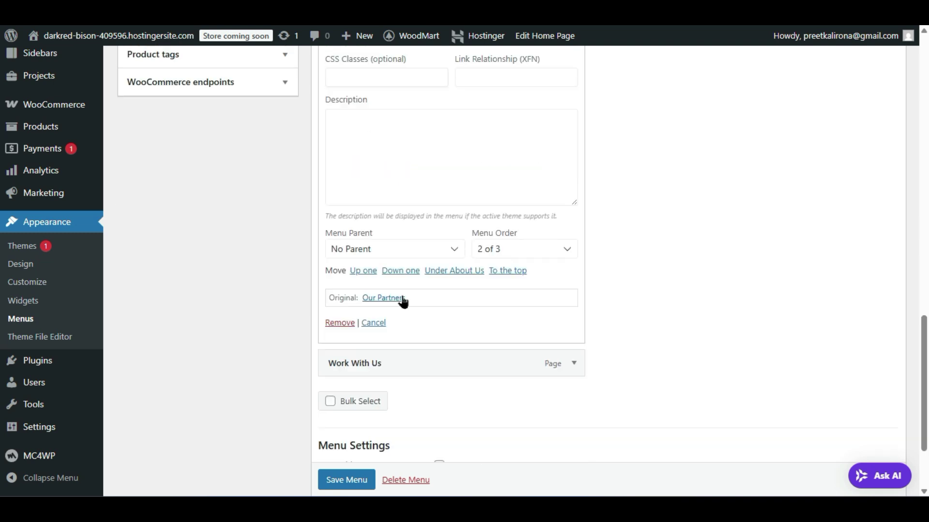
{"action": "left_click", "coordinate": [341, 323]}
{"action": "scroll", "coordinate": [648, 312], "scroll_direction": "up", "scroll_amount": 2}
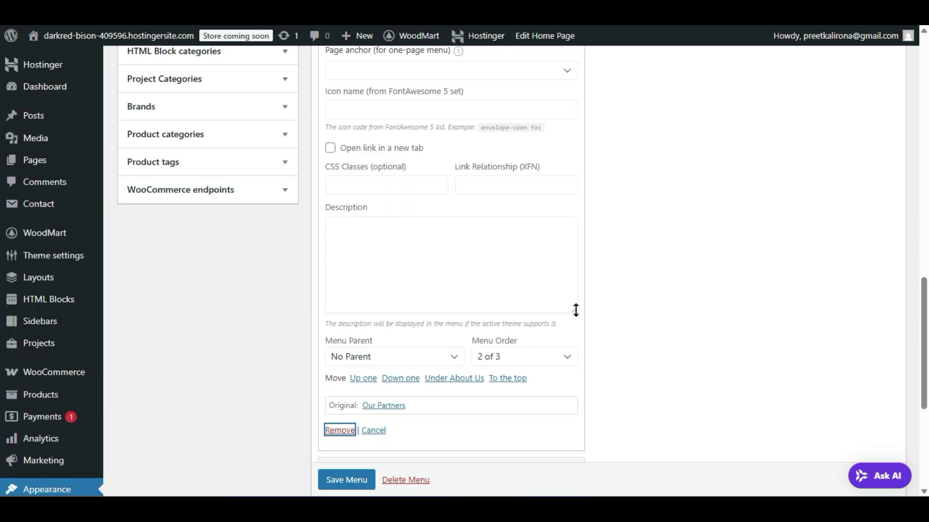
{"action": "scroll", "coordinate": [575, 310], "scroll_direction": "up", "scroll_amount": 4}
{"action": "scroll", "coordinate": [574, 310], "scroll_direction": "down", "scroll_amount": 8}
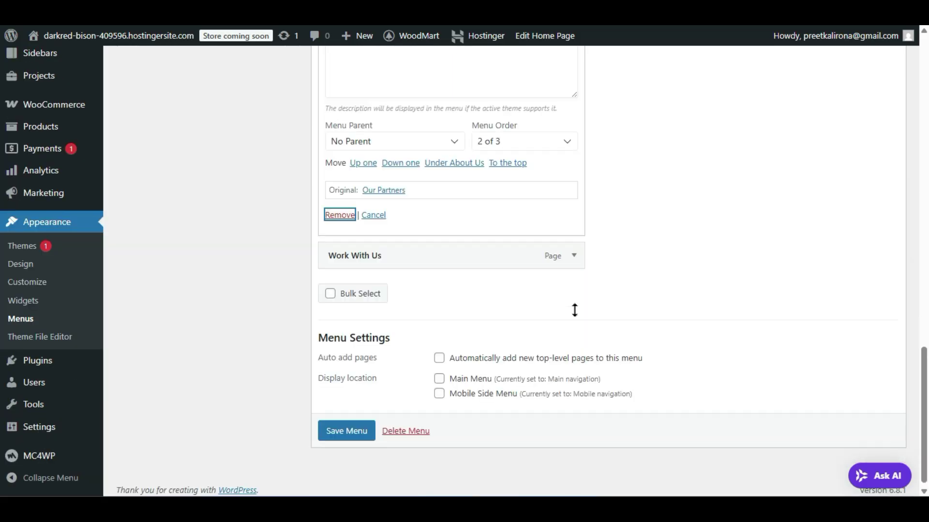
{"action": "left_click", "coordinate": [332, 216]}
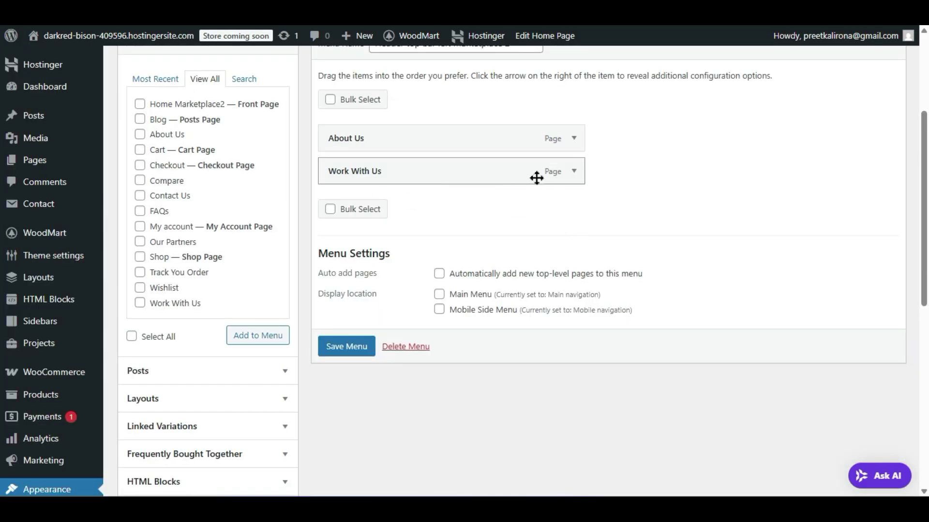
- Remove the Work With Us item from the Header top bar left Marketplace 2 menu
{"action": "left_click", "coordinate": [574, 171]}
{"action": "scroll", "coordinate": [406, 251], "scroll_direction": "down", "scroll_amount": 10}
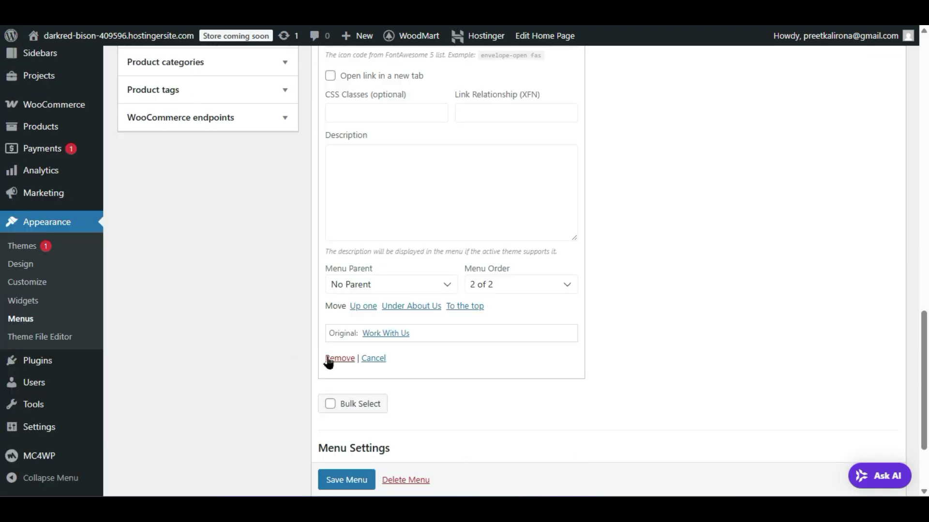
{"action": "left_click", "coordinate": [337, 357]}
{"action": "scroll", "coordinate": [507, 220], "scroll_direction": "up", "scroll_amount": 4}
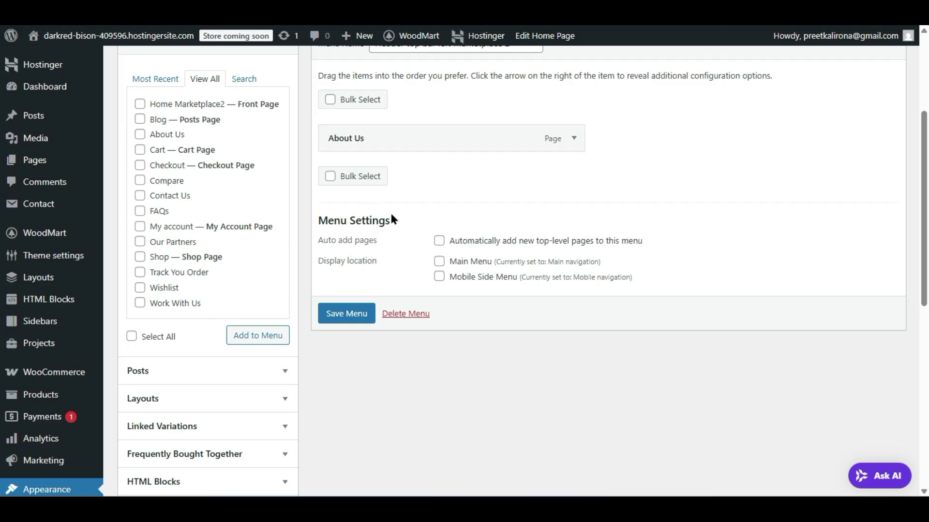
- Add the Blog and FAQs pages to the Header top bar left Marketplace 2 menu and save the menu
{"action": "left_click", "coordinate": [138, 121]}
{"action": "left_click", "coordinate": [140, 212]}
{"action": "left_click", "coordinate": [251, 336]}
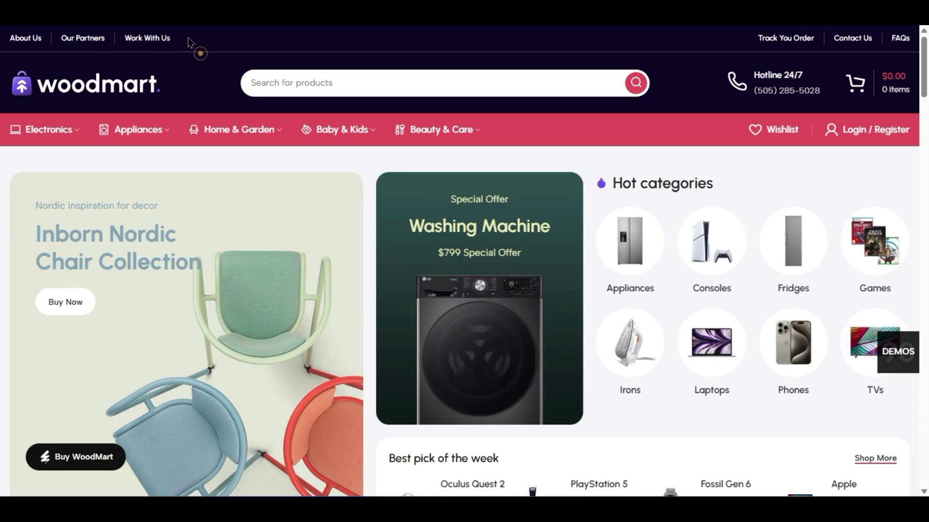
{"action": "left_click_drag", "start_coordinate": [183, 38], "coordinate": [28, 47]}
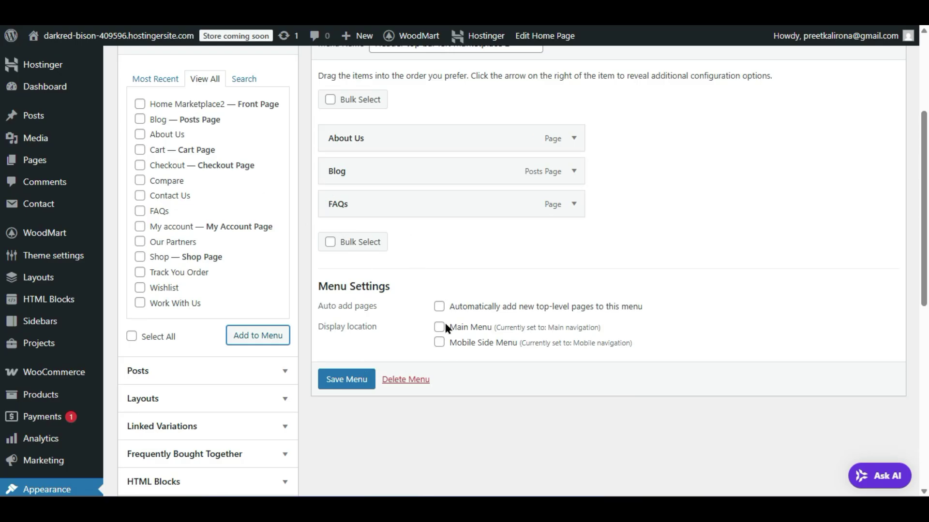
{"action": "left_click", "coordinate": [337, 385]}
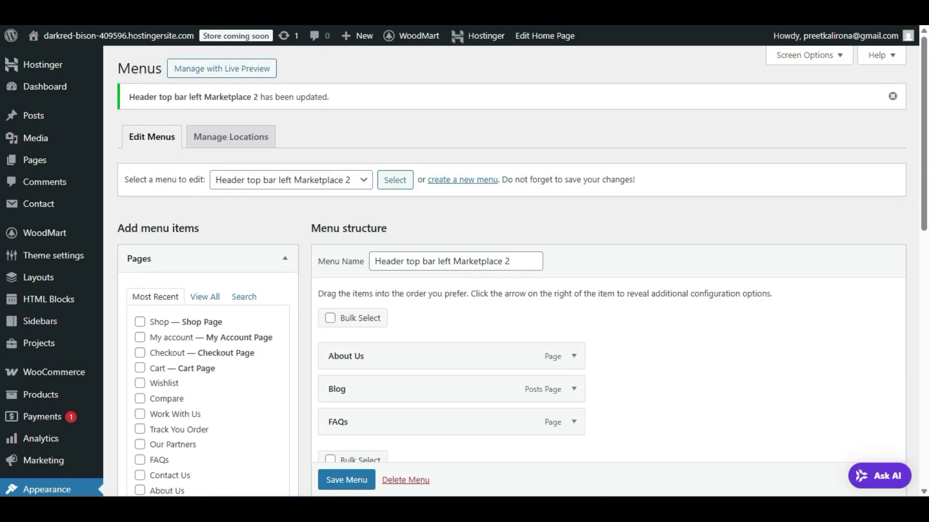
- Check the WoodMart demo store's top bar, and open the Home Marketplace2 front page for editing from the page list in a new browser tab
{"action": "key", "text": "ctrl+Tab"}
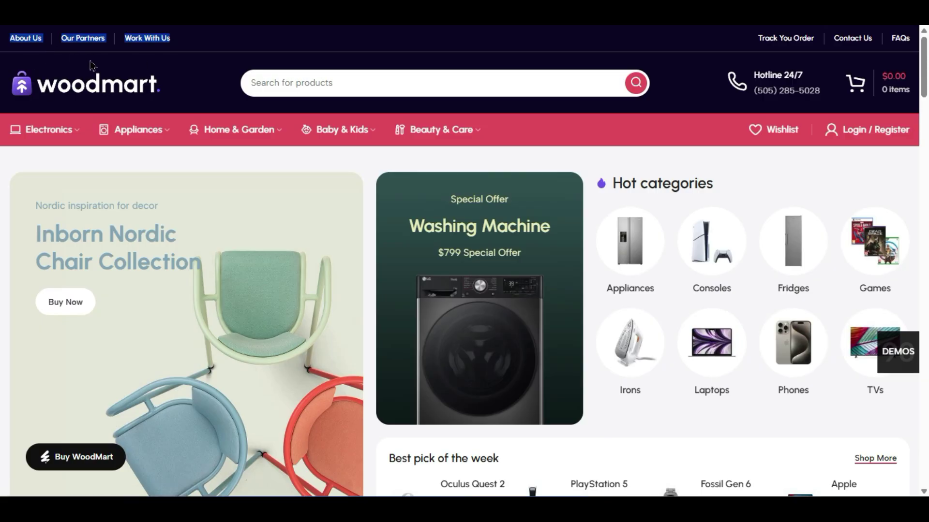
{"action": "left_click", "coordinate": [174, 50]}
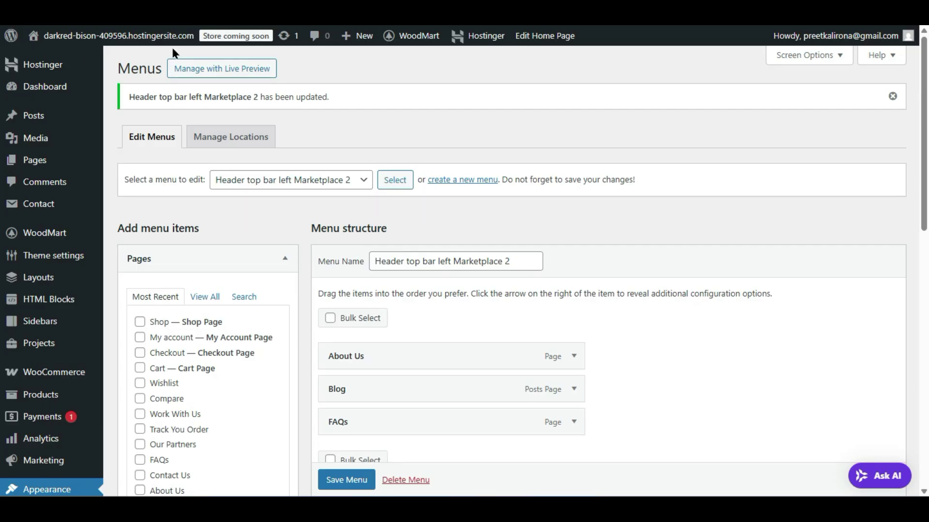
{"action": "right_click", "coordinate": [147, 168]}
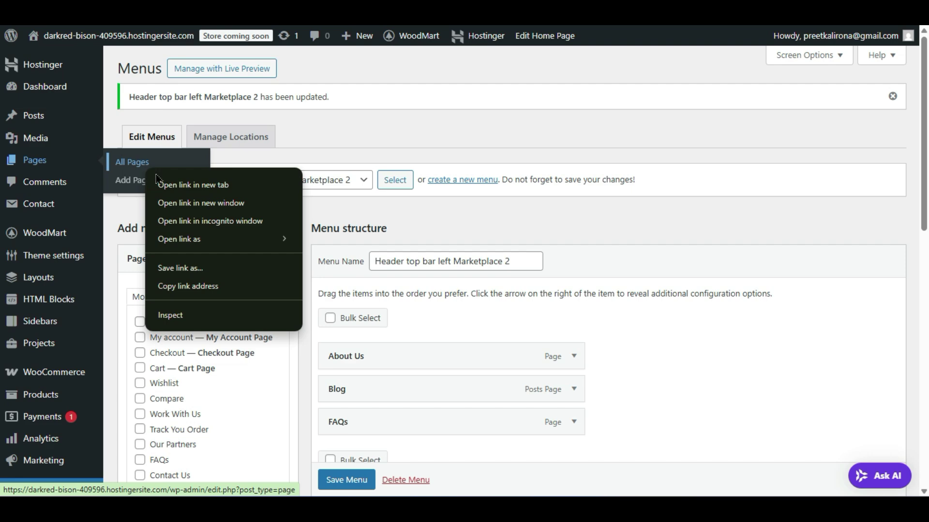
{"action": "left_click", "coordinate": [160, 184]}
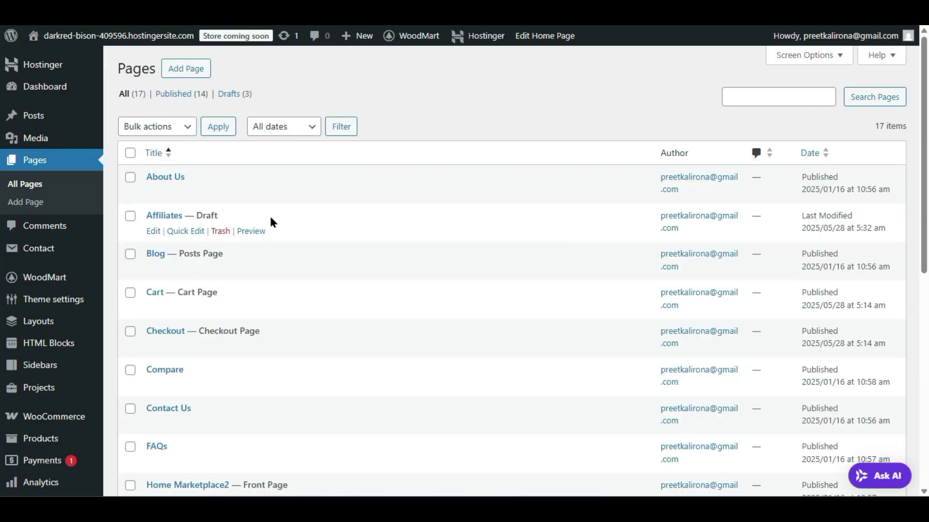
{"action": "scroll", "coordinate": [278, 247], "scroll_direction": "down", "scroll_amount": 5}
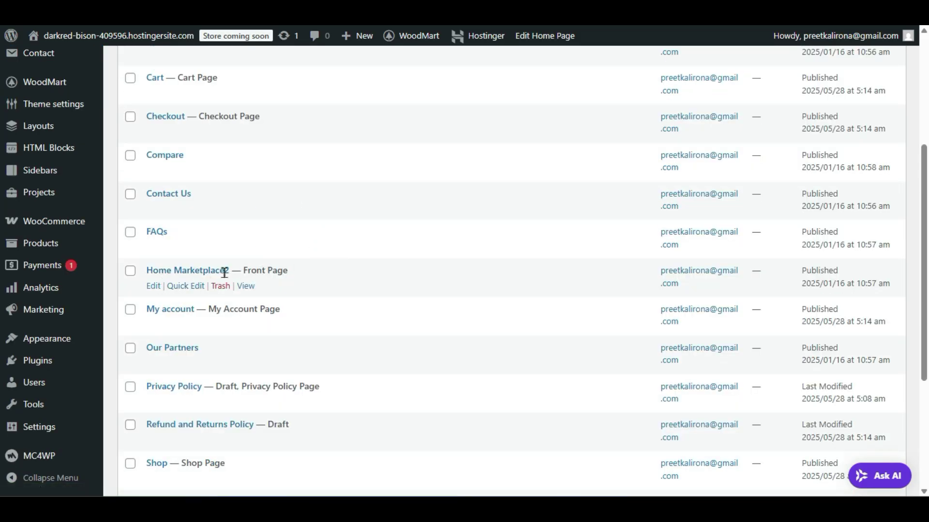
{"action": "left_click", "coordinate": [154, 288]}
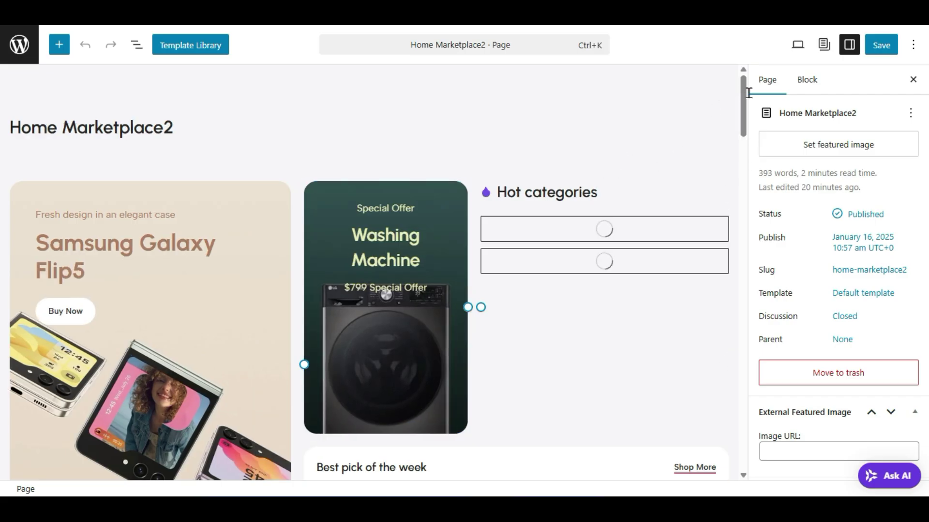
- Set the Home Marketplace2 page's custom header to Header Marketplace 2 and save the page
{"action": "left_click_drag", "start_coordinate": [744, 95], "coordinate": [741, 396]}
{"action": "left_click_drag", "start_coordinate": [749, 473], "coordinate": [749, 484]}
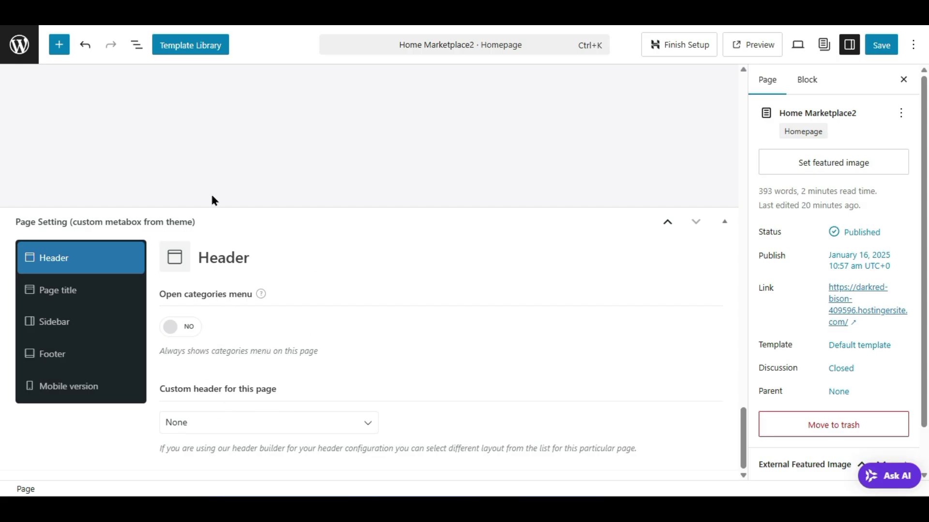
{"action": "left_click", "coordinate": [192, 423]}
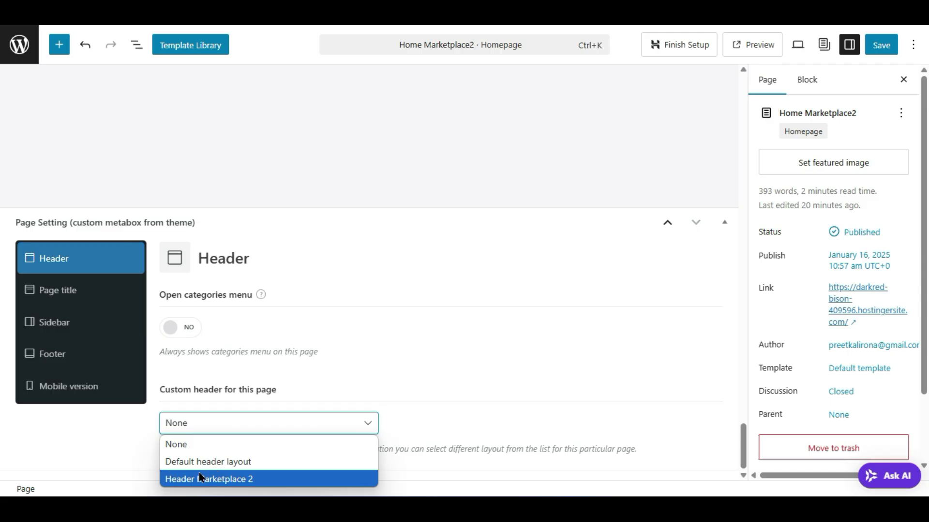
{"action": "left_click", "coordinate": [237, 481]}
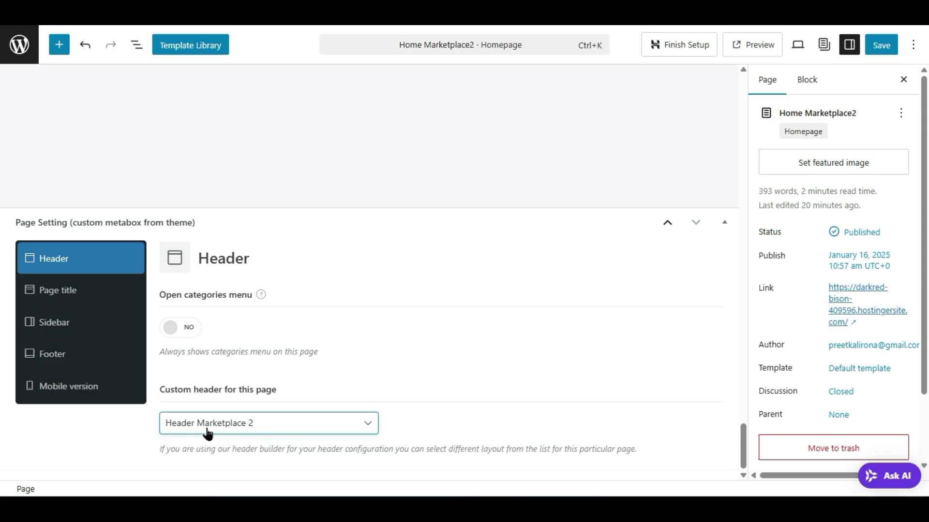
{"action": "left_click", "coordinate": [876, 44]}
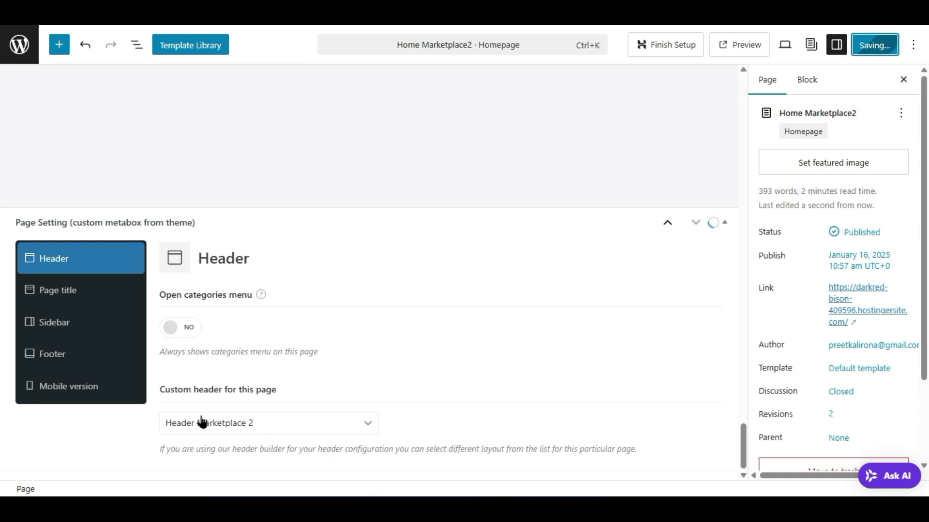
{"action": "left_click", "coordinate": [231, 419]}
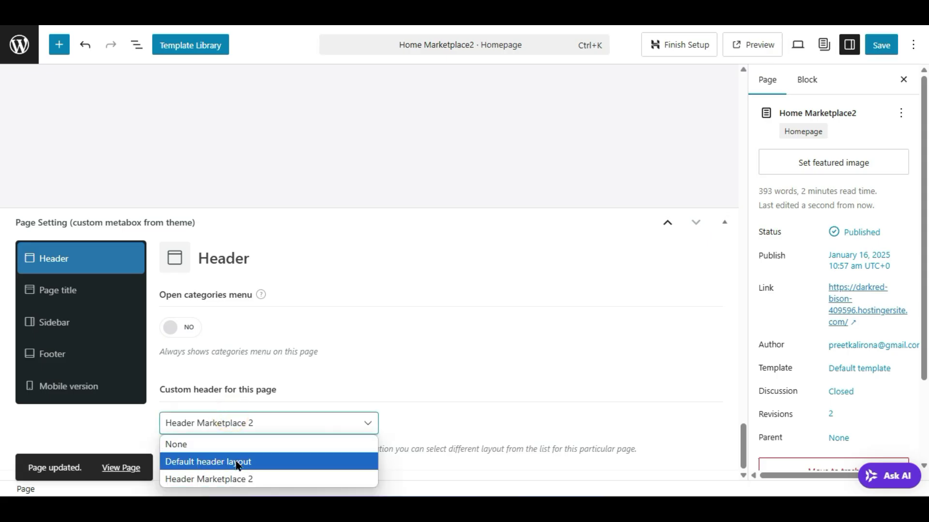
{"action": "left_click", "coordinate": [236, 479]}
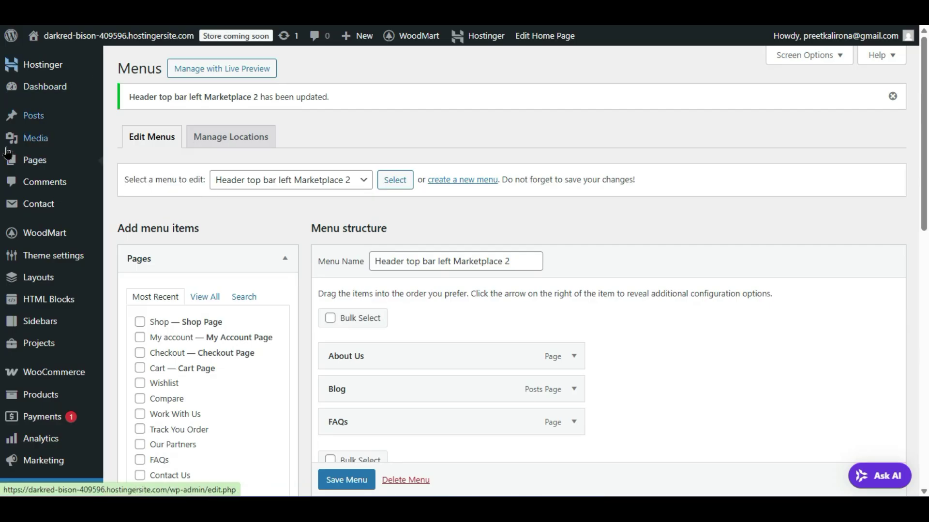
- Check the list of headers in the WoodMart header builder, and load the Main navigation menu for editing
{"action": "mouse_move", "coordinate": [50, 240]}
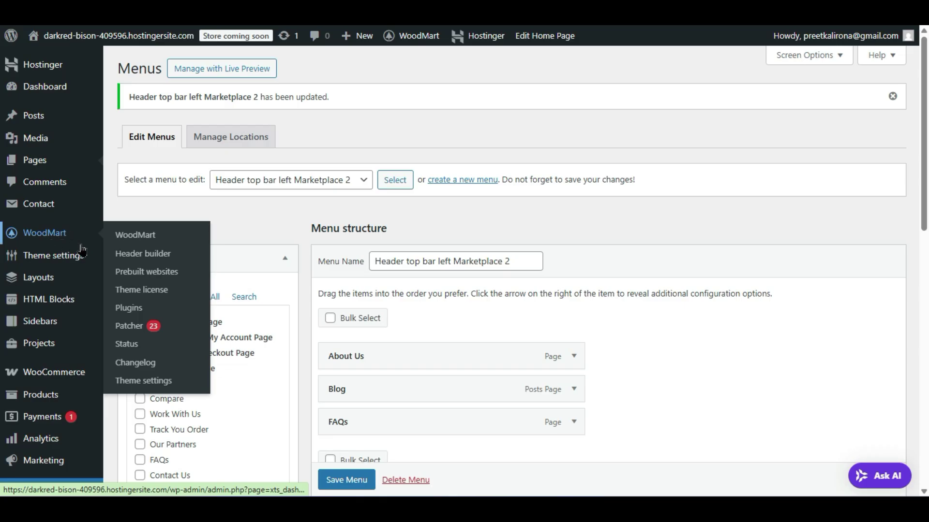
{"action": "left_click", "coordinate": [132, 255]}
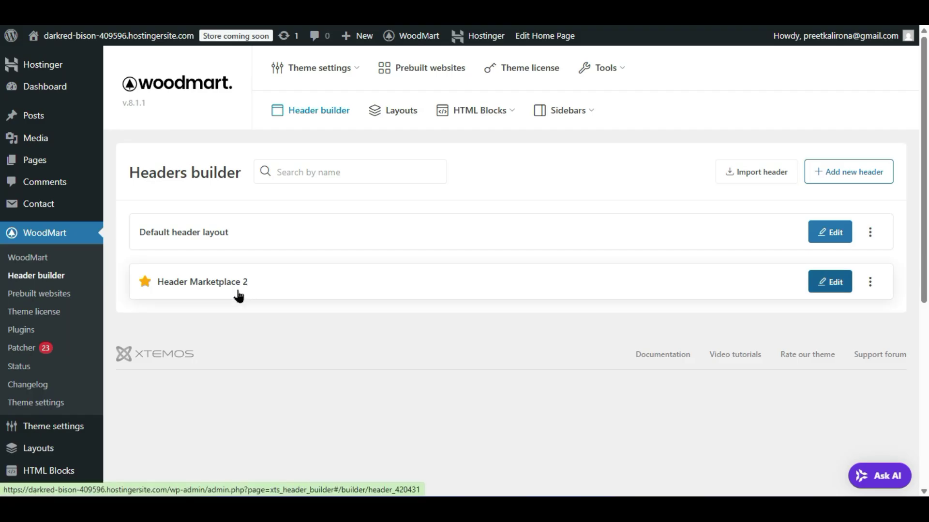
{"action": "scroll", "coordinate": [254, 353], "scroll_direction": "down", "scroll_amount": 6}
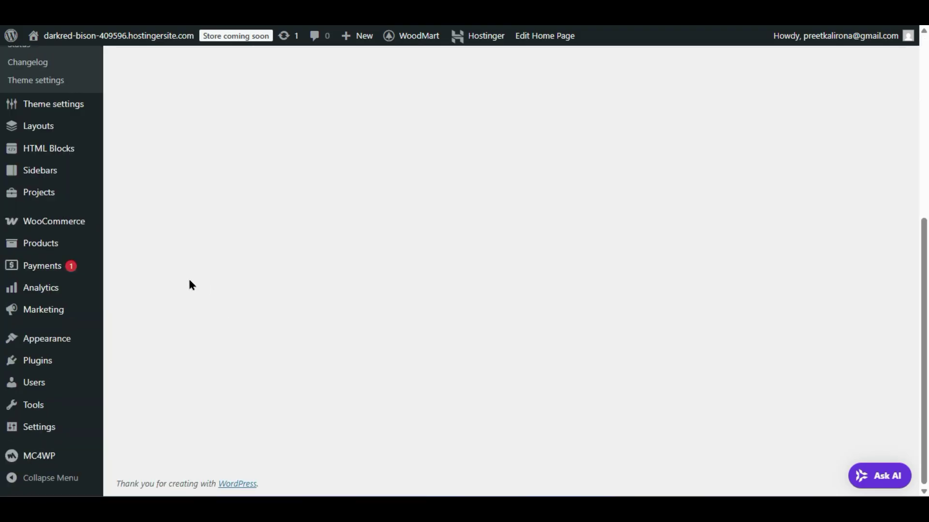
{"action": "mouse_move", "coordinate": [61, 339]}
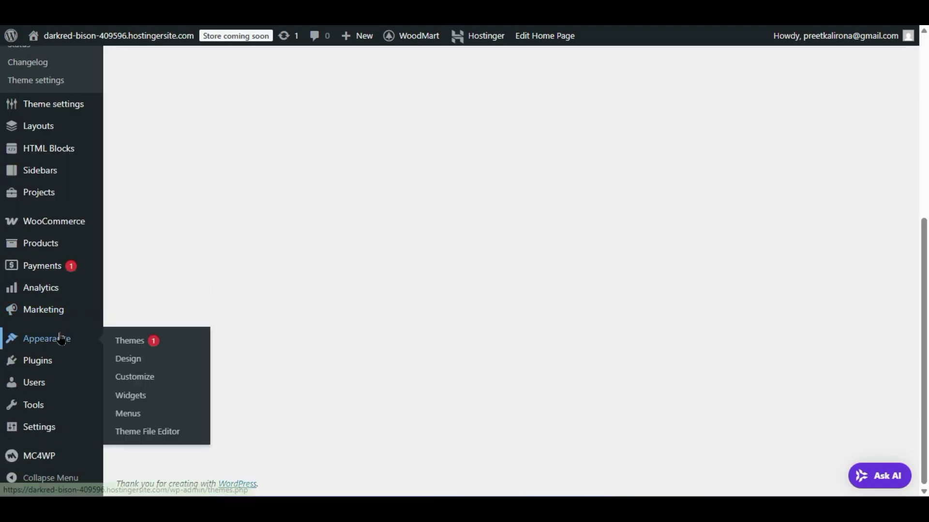
{"action": "left_click", "coordinate": [130, 414]}
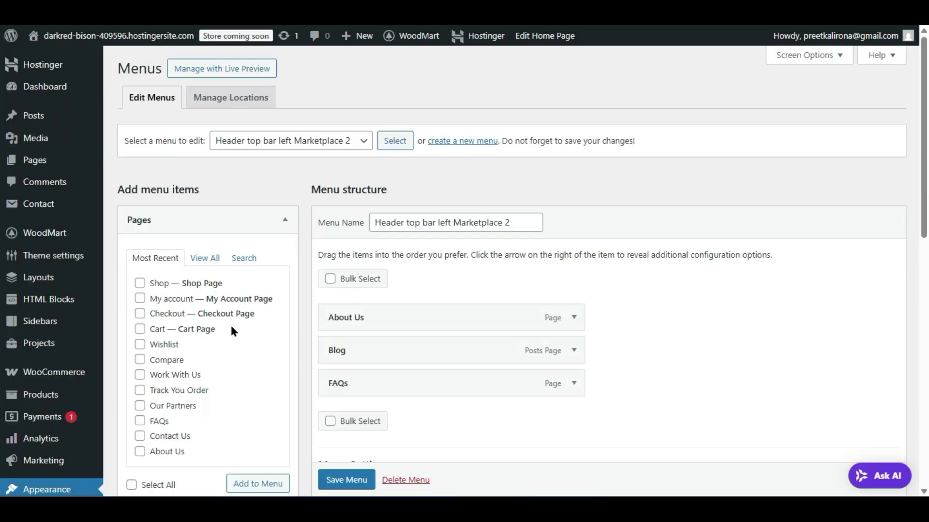
{"action": "left_click", "coordinate": [262, 143]}
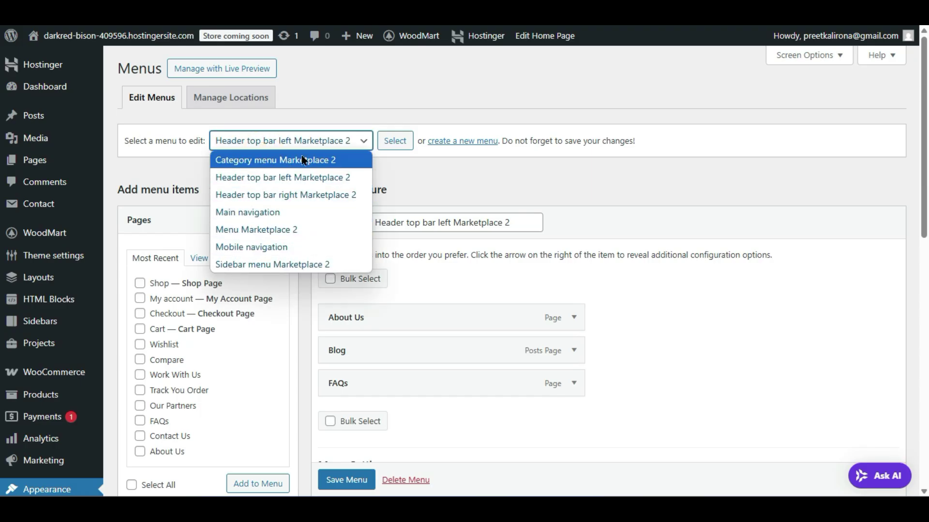
{"action": "left_click", "coordinate": [260, 219]}
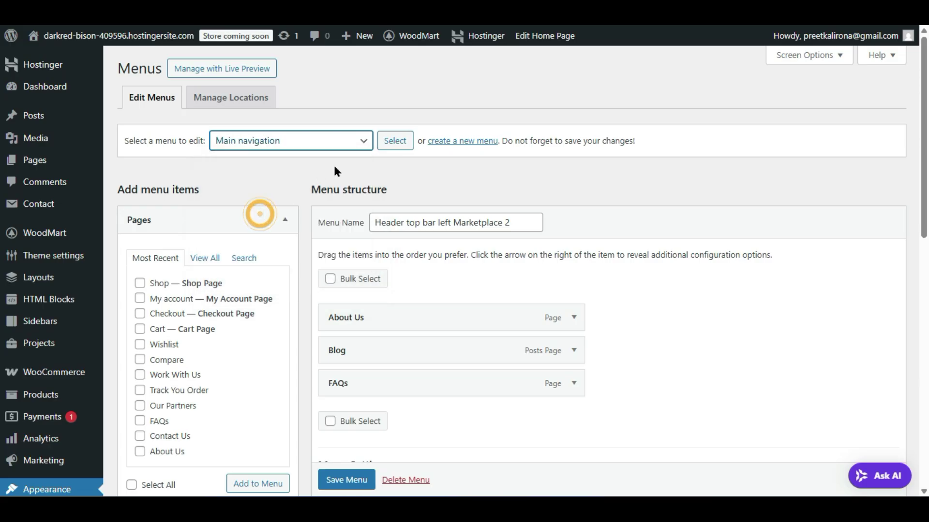
{"action": "left_click", "coordinate": [393, 141]}
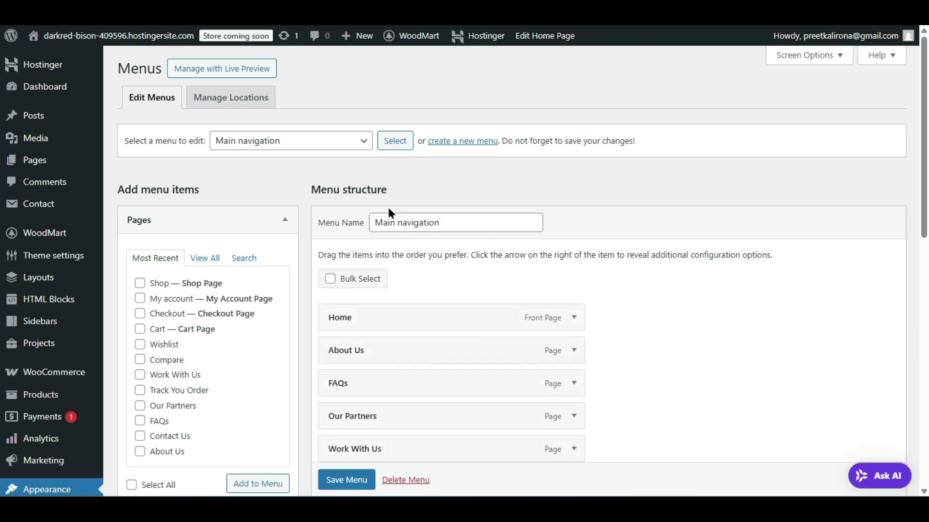
- Examine the name and the page items of the Main navigation menu
{"action": "scroll", "coordinate": [380, 213], "scroll_direction": "down", "scroll_amount": 2}
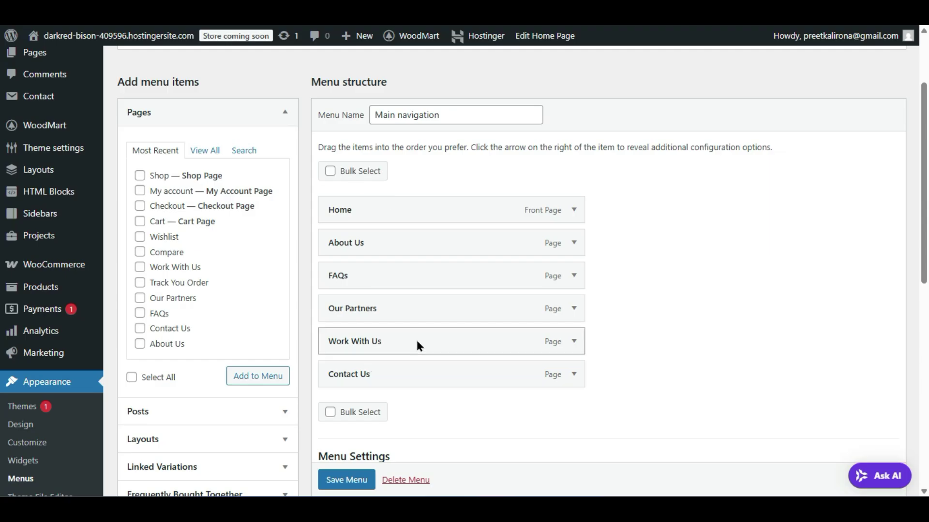
{"action": "scroll", "coordinate": [416, 341], "scroll_direction": "up", "scroll_amount": 2}
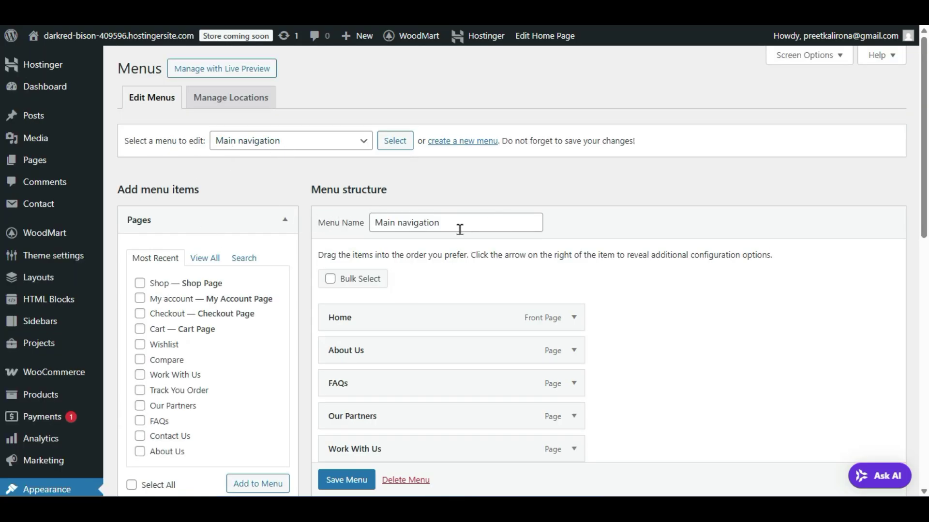
{"action": "left_click_drag", "start_coordinate": [457, 224], "coordinate": [374, 224]}
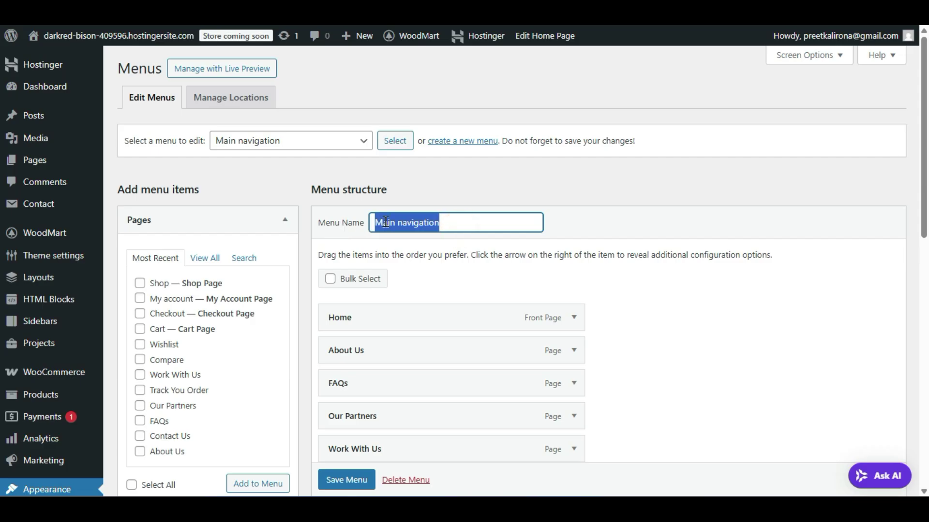
{"action": "triple_click", "coordinate": [452, 218]}
{"action": "left_click", "coordinate": [449, 218]}
{"action": "triple_click", "coordinate": [451, 220]}
{"action": "scroll", "coordinate": [345, 252], "scroll_direction": "down", "scroll_amount": 2}
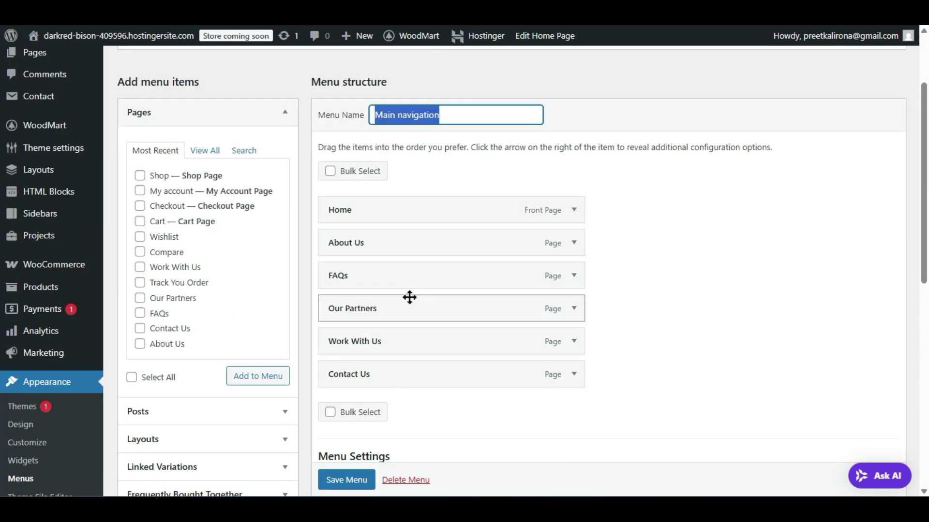
{"action": "scroll", "coordinate": [362, 300], "scroll_direction": "up", "scroll_amount": 2}
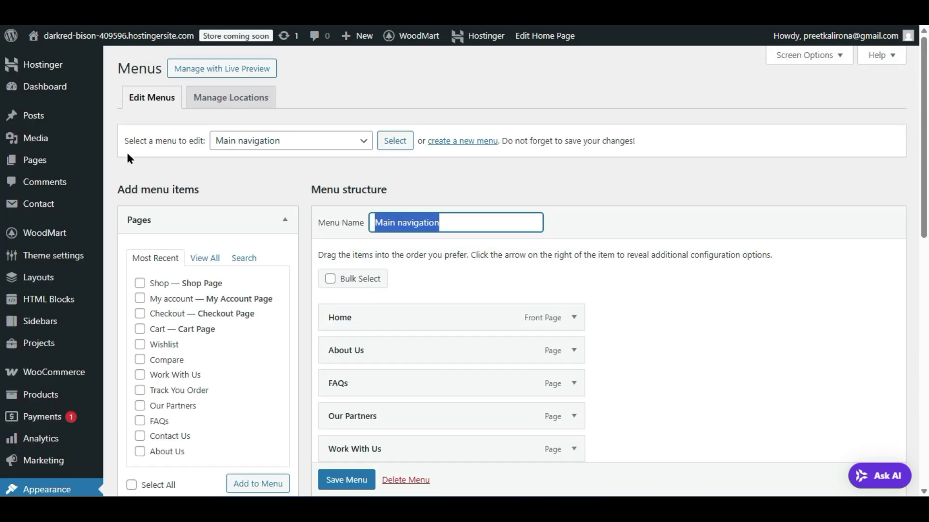
- Open Header Marketplace 2 in the header builder and assign Header top bar left Marketplace 2 to the top bar's first Menu element
{"action": "left_click", "coordinate": [149, 248]}
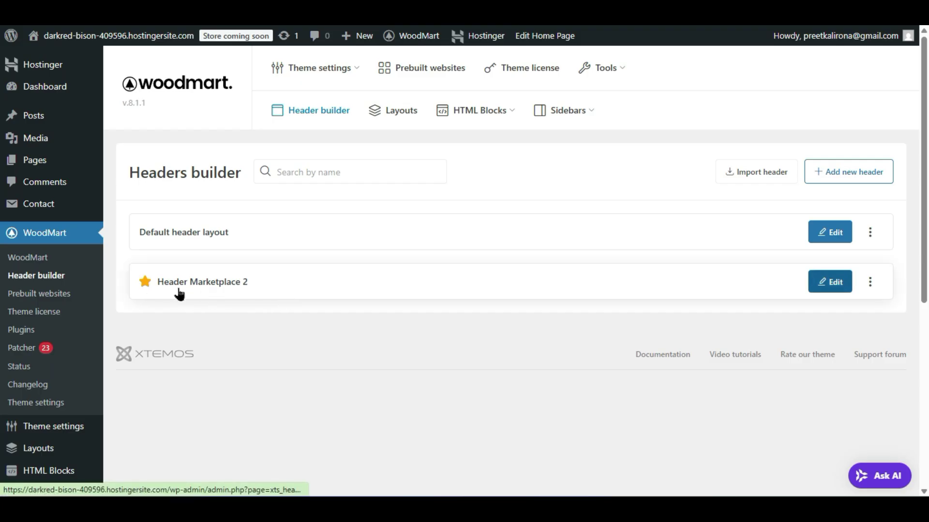
{"action": "left_click", "coordinate": [830, 279]}
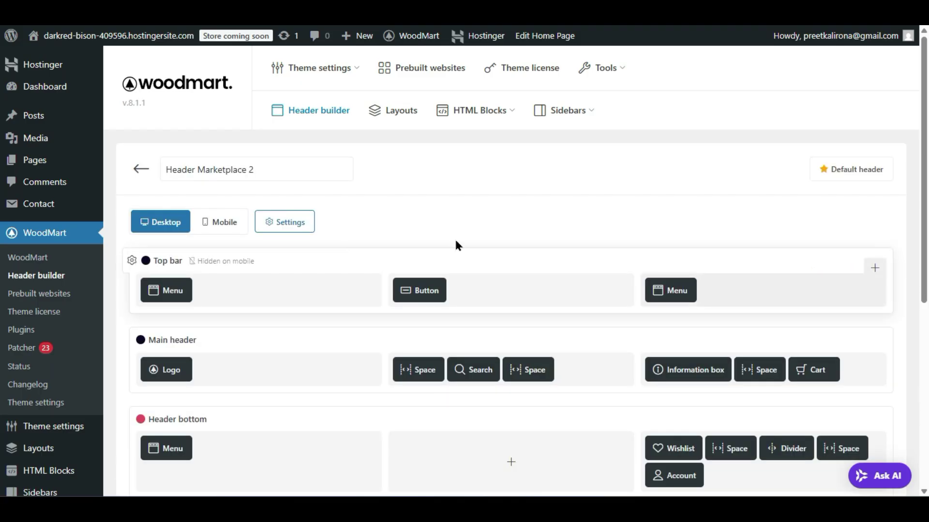
{"action": "scroll", "coordinate": [341, 244], "scroll_direction": "down", "scroll_amount": 2}
{"action": "mouse_move", "coordinate": [158, 169]}
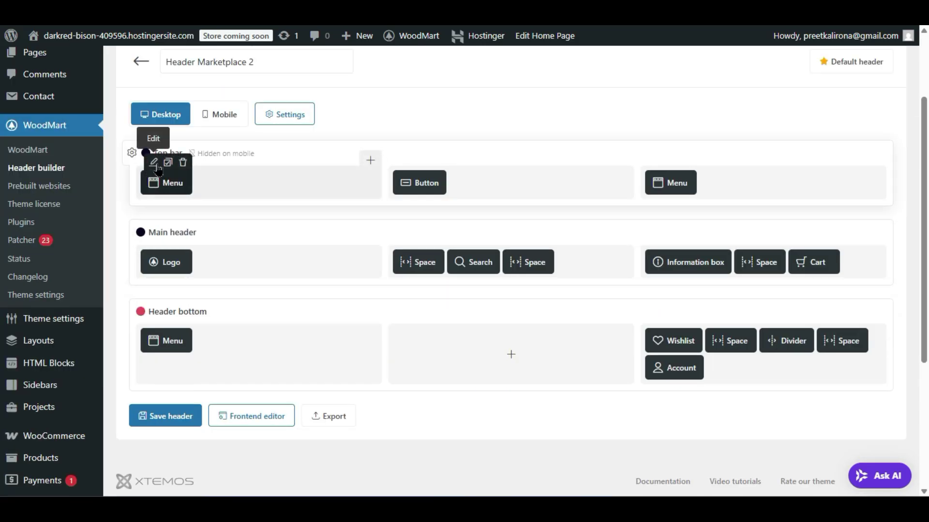
{"action": "left_click", "coordinate": [157, 165]}
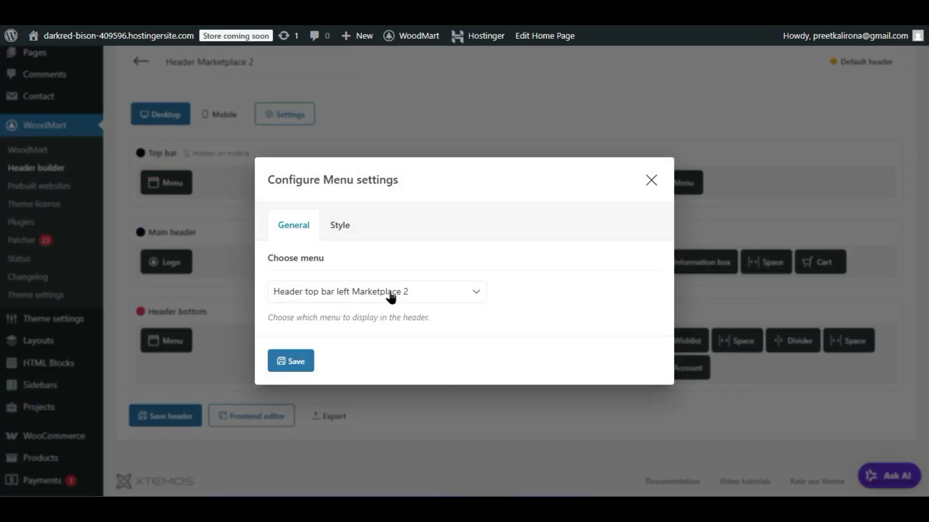
{"action": "left_click", "coordinate": [379, 291]}
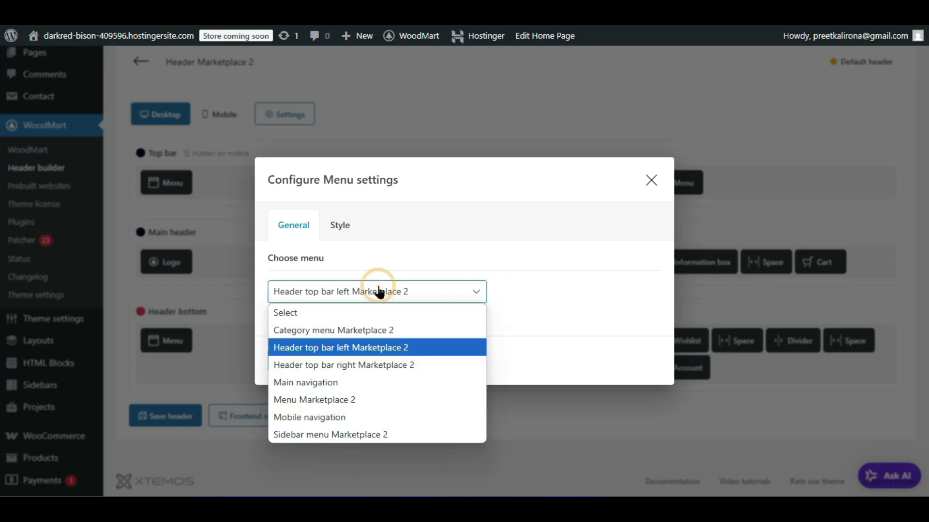
{"action": "left_click", "coordinate": [324, 341]}
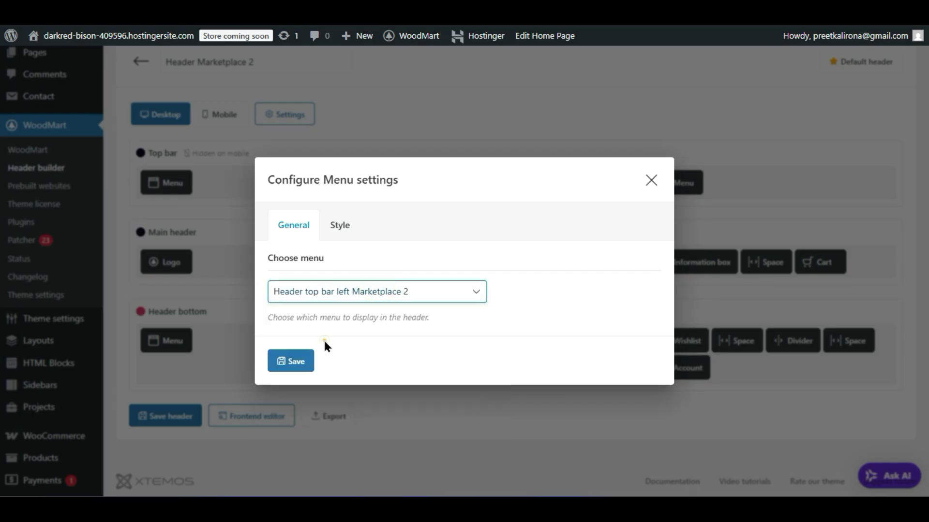
{"action": "left_click", "coordinate": [280, 361]}
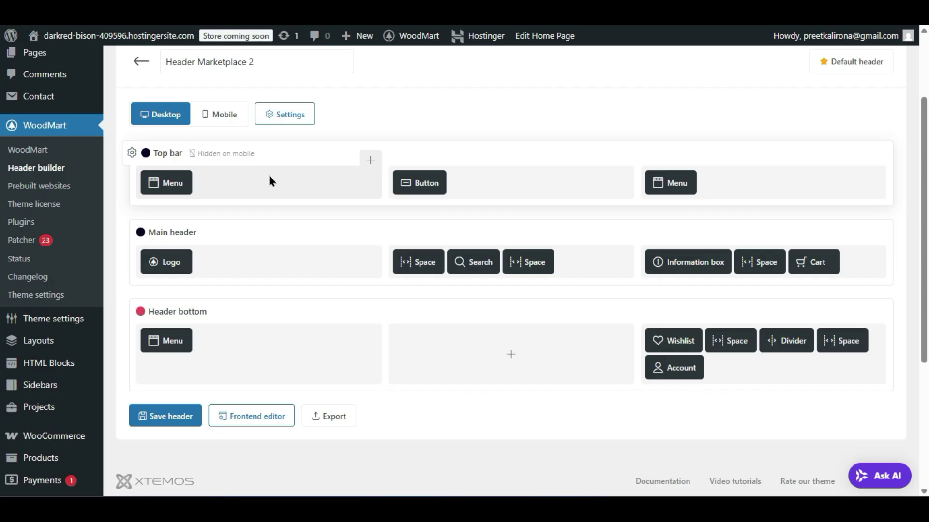
- Delete the Button element from the middle column of the top bar and save the header
{"action": "mouse_move", "coordinate": [189, 189]}
{"action": "mouse_move", "coordinate": [427, 190]}
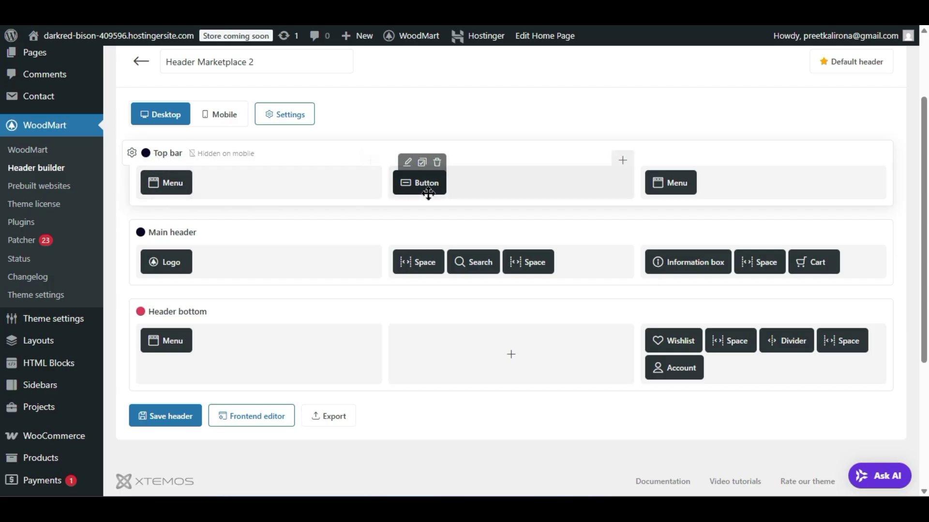
{"action": "left_click", "coordinate": [437, 164]}
{"action": "left_click", "coordinate": [530, 68]}
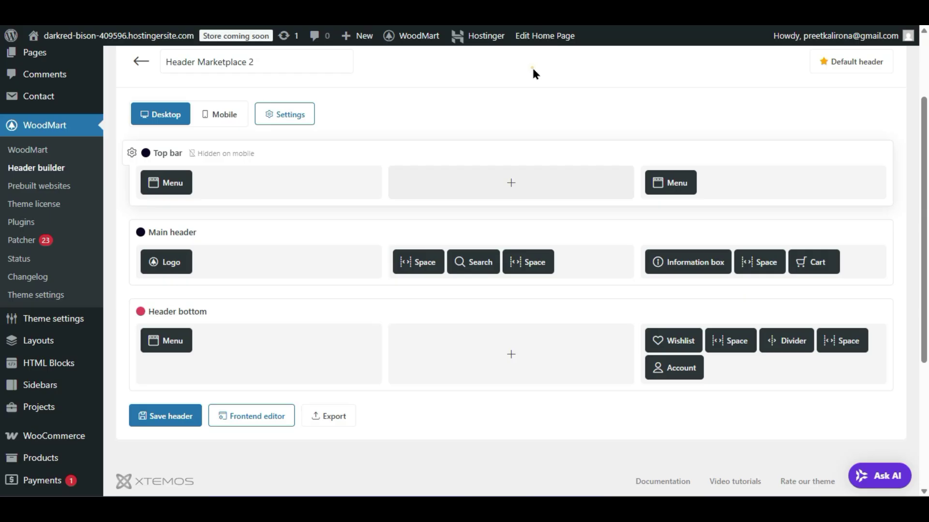
{"action": "left_click", "coordinate": [161, 416]}
- Examine the top bar row's general settings, including its columns, flex layout, height, responsive visibility and sticky options
{"action": "left_click", "coordinate": [131, 153]}
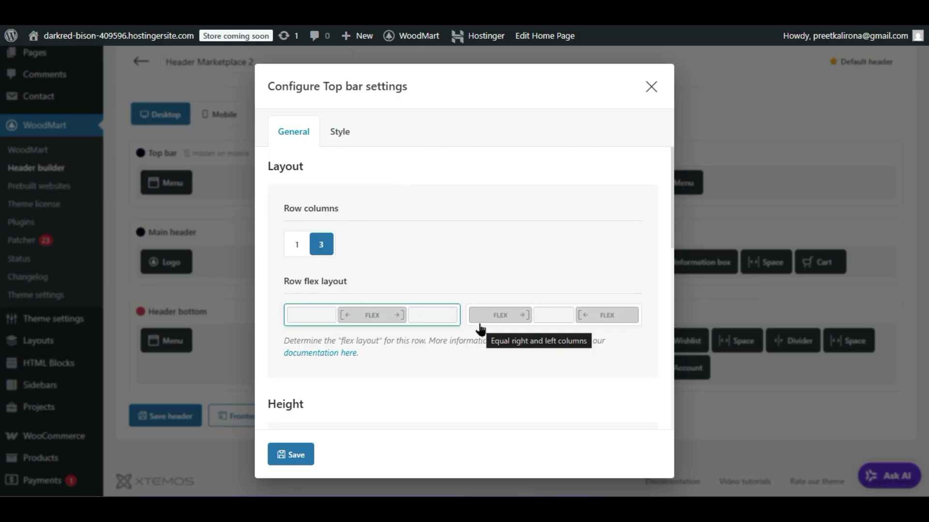
{"action": "scroll", "coordinate": [469, 356], "scroll_direction": "down", "scroll_amount": 2}
{"action": "scroll", "coordinate": [432, 261], "scroll_direction": "down", "scroll_amount": 2}
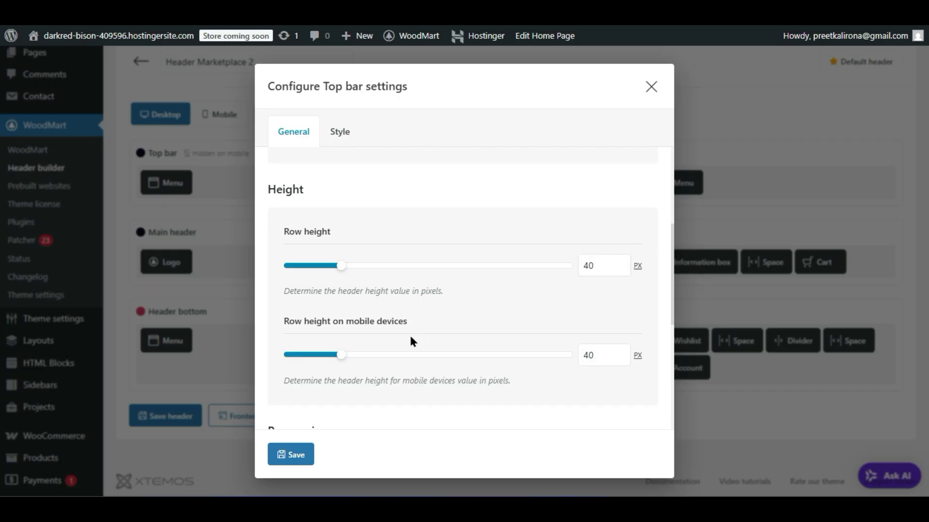
{"action": "scroll", "coordinate": [411, 341], "scroll_direction": "down", "scroll_amount": 4}
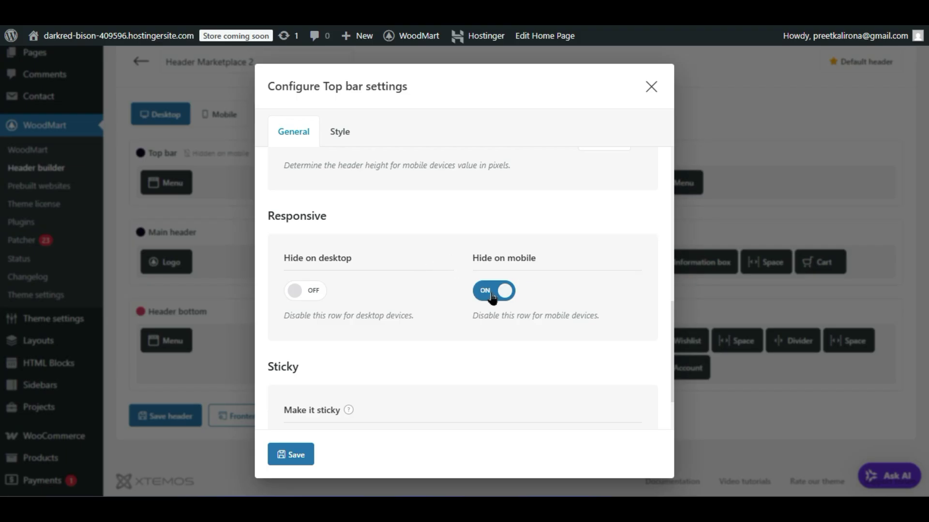
{"action": "scroll", "coordinate": [422, 298], "scroll_direction": "down", "scroll_amount": 2}
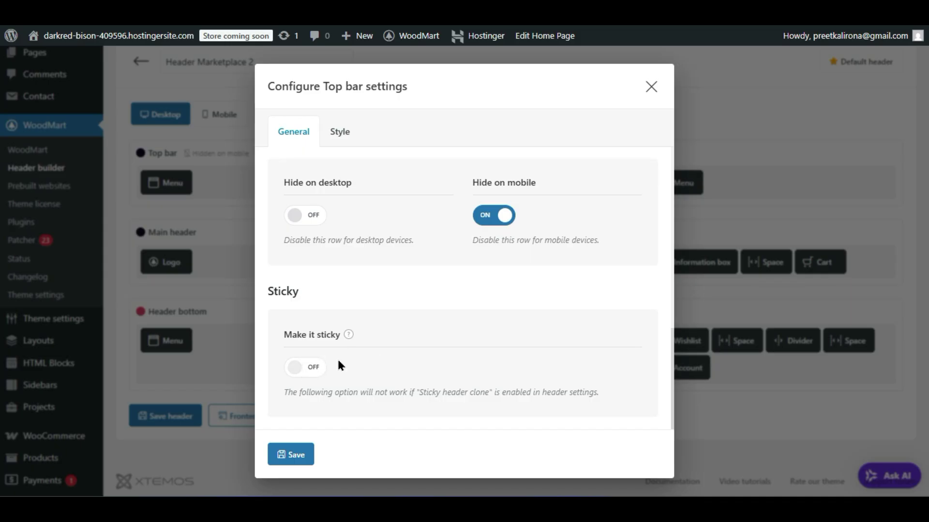
{"action": "scroll", "coordinate": [450, 261], "scroll_direction": "up", "scroll_amount": 7}
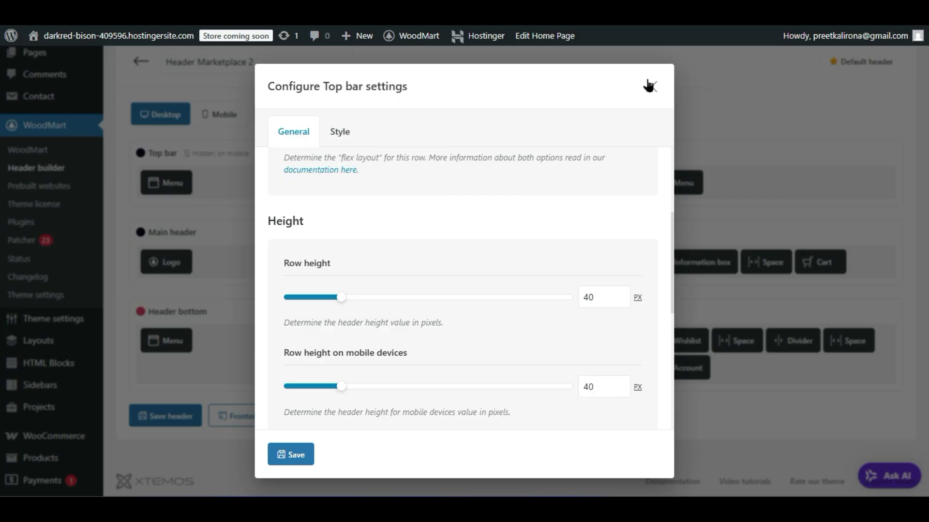
{"action": "scroll", "coordinate": [492, 285], "scroll_direction": "down", "scroll_amount": 7}
{"action": "scroll", "coordinate": [489, 286], "scroll_direction": "up", "scroll_amount": 10}
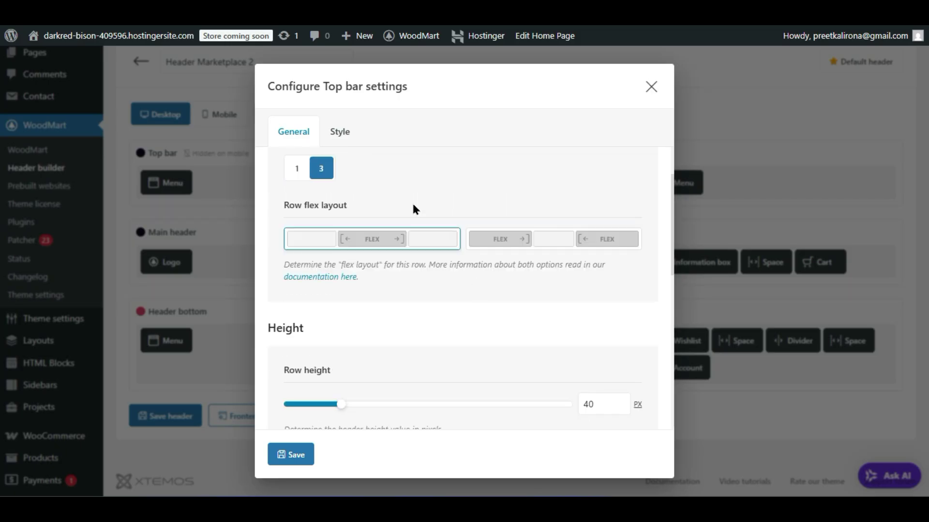
- Check the top bar row's style settings for text color scheme, background color, backdrop filter and bottom border, and save the row settings
{"action": "left_click", "coordinate": [345, 137]}
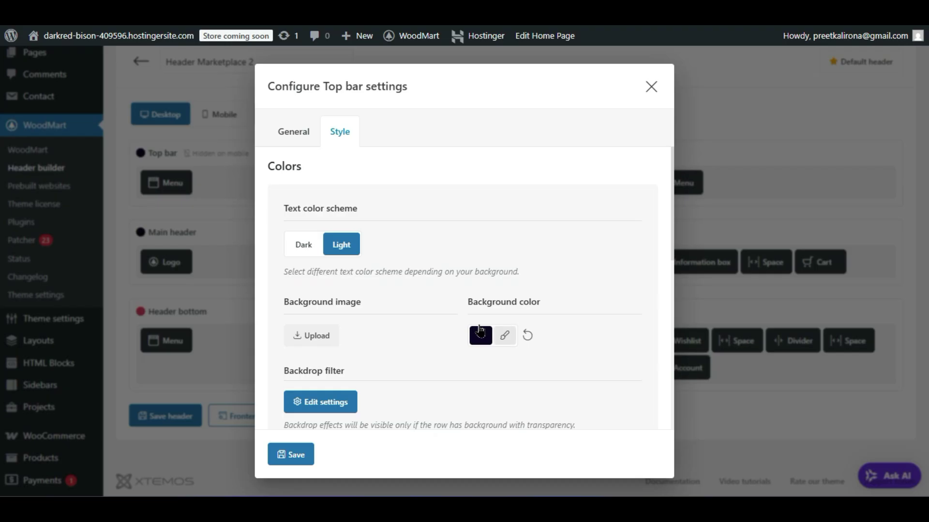
{"action": "left_click", "coordinate": [480, 331]}
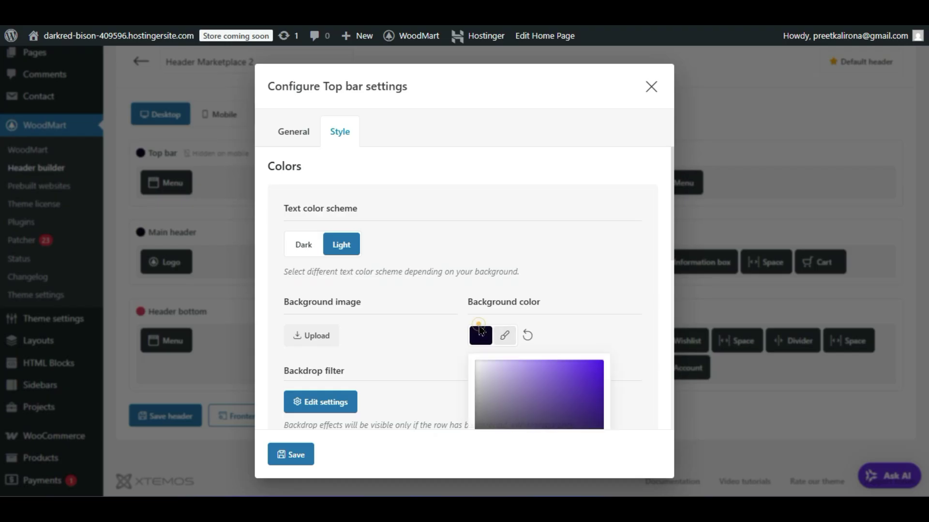
{"action": "left_click", "coordinate": [479, 331]}
{"action": "left_click", "coordinate": [560, 286]}
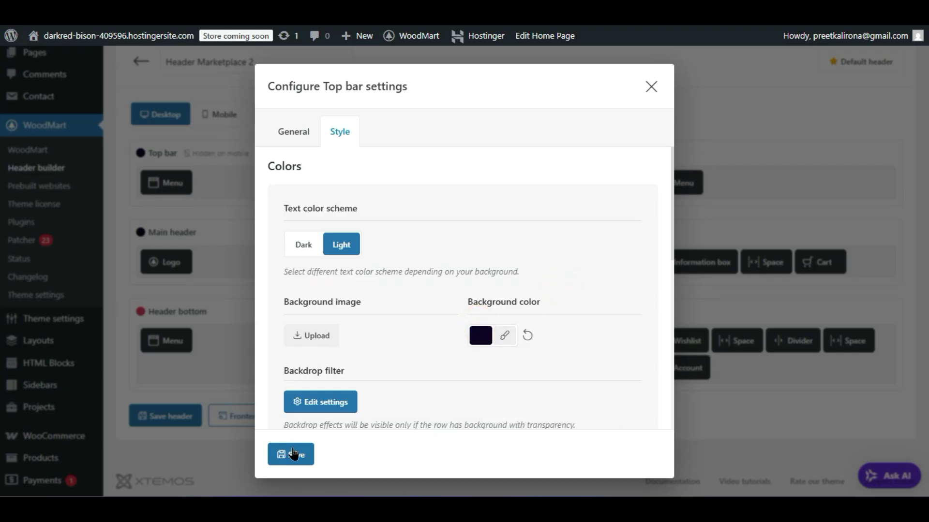
{"action": "scroll", "coordinate": [368, 367], "scroll_direction": "down", "scroll_amount": 3}
{"action": "scroll", "coordinate": [319, 432], "scroll_direction": "down", "scroll_amount": 3}
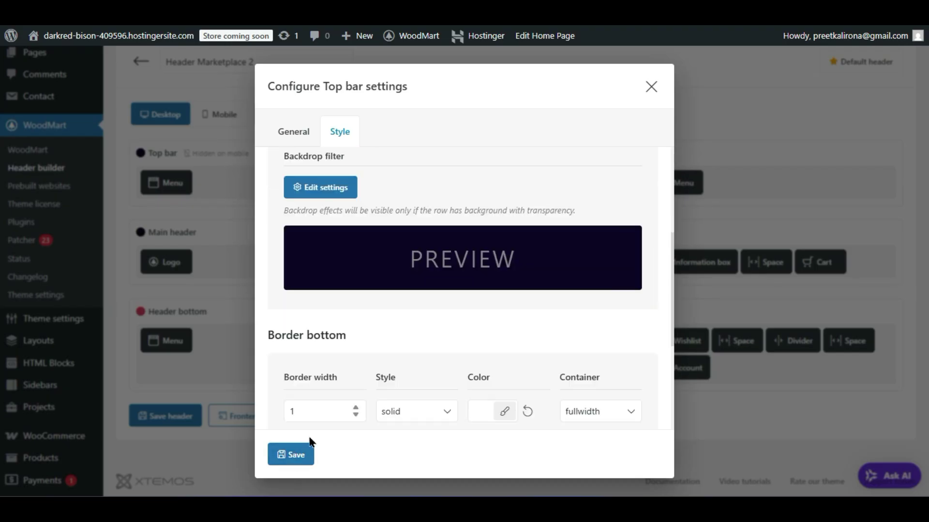
{"action": "left_click", "coordinate": [292, 455]}
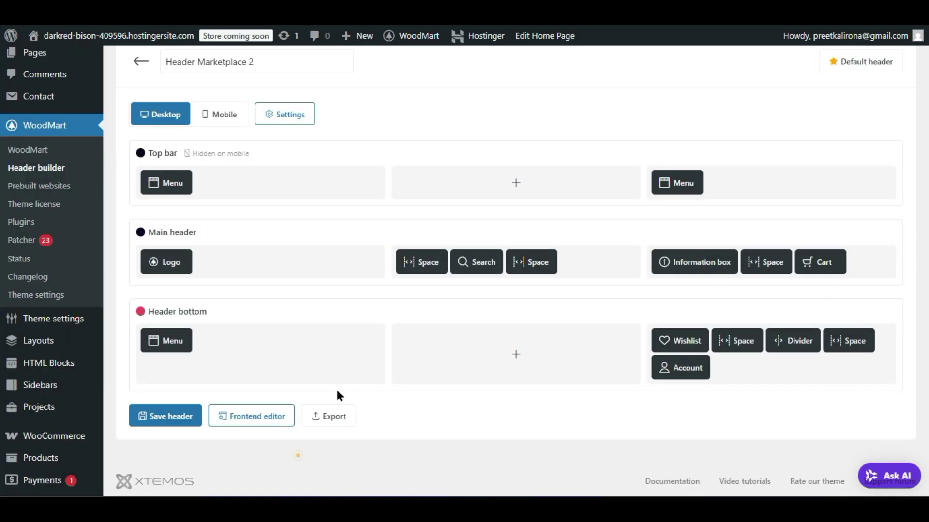
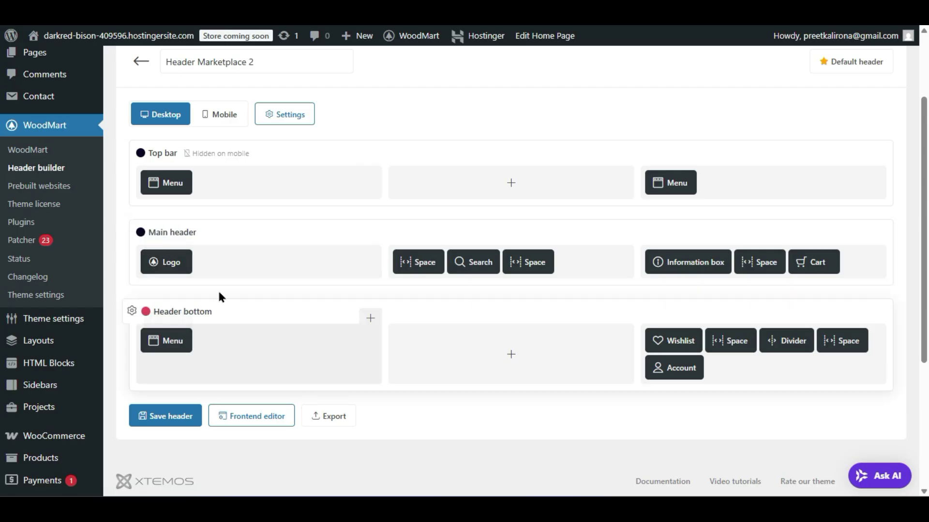
- Upload preet-web-tips.png from the computer as the main header's logo image and save the header
{"action": "left_click", "coordinate": [154, 242]}
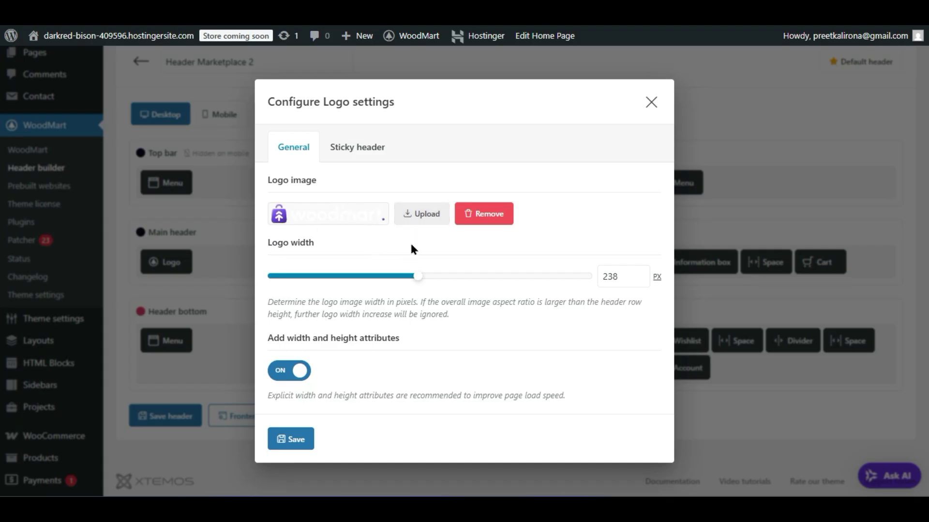
{"action": "left_click", "coordinate": [418, 216]}
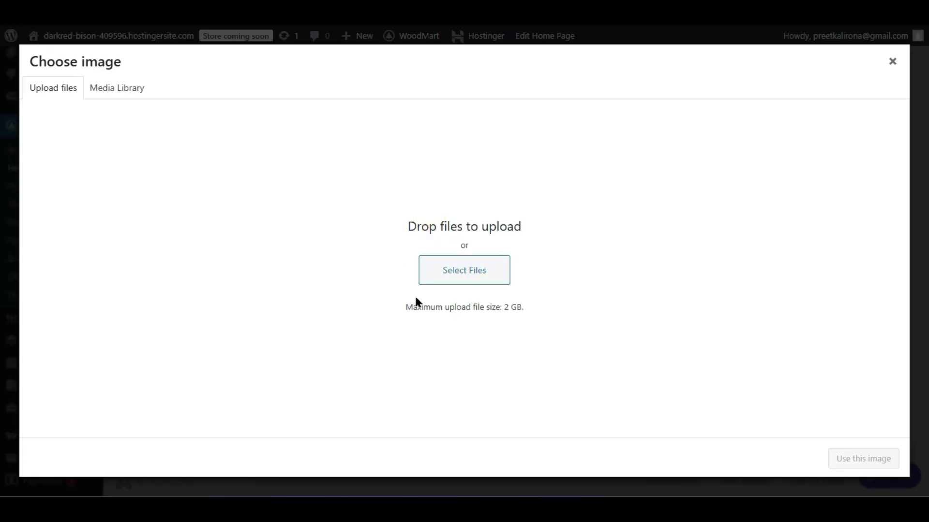
{"action": "left_click", "coordinate": [124, 89]}
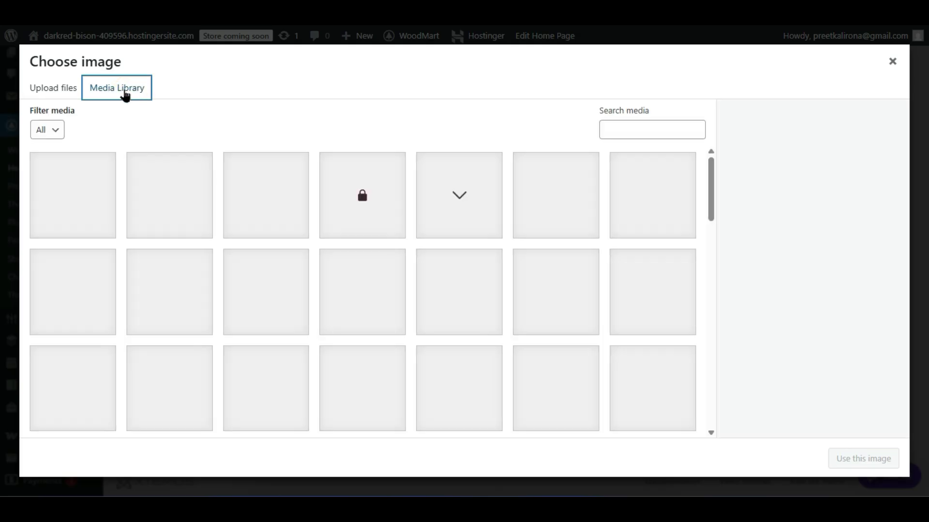
{"action": "left_click", "coordinate": [68, 88]}
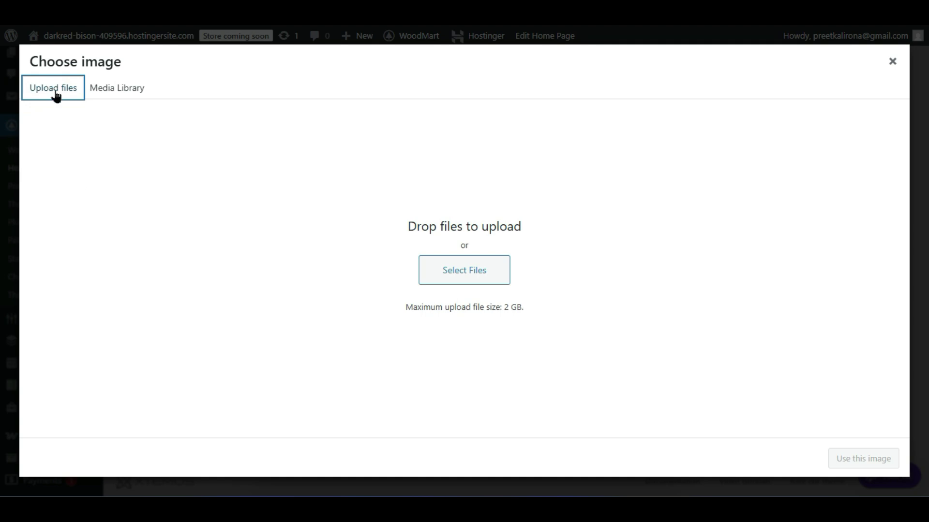
{"action": "left_click", "coordinate": [59, 93]}
{"action": "left_click", "coordinate": [470, 277]}
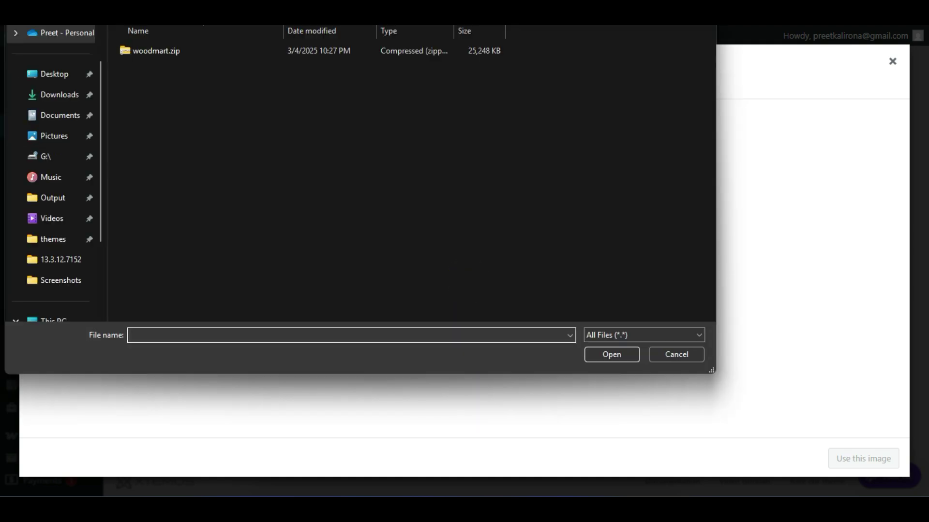
{"action": "left_click", "coordinate": [60, 94]}
{"action": "left_click", "coordinate": [158, 107]}
{"action": "double_click", "coordinate": [157, 108]}
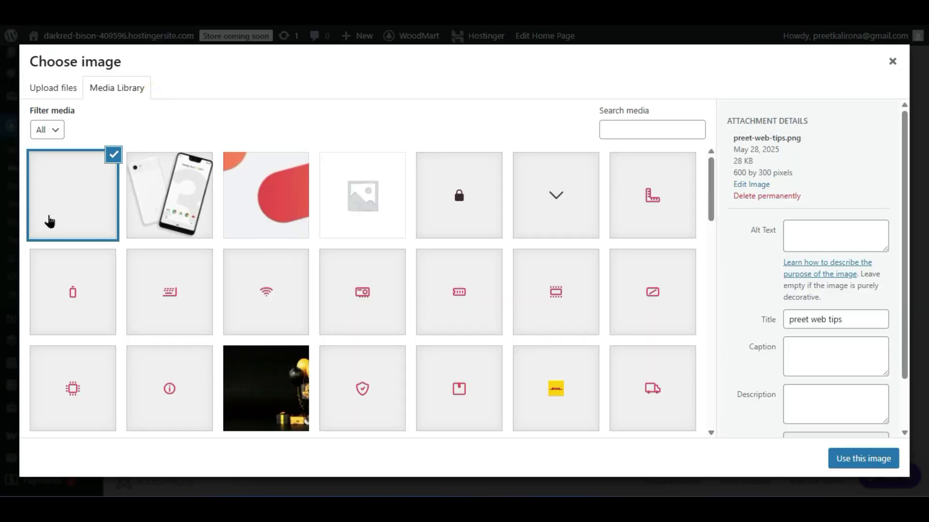
{"action": "left_click", "coordinate": [886, 457]}
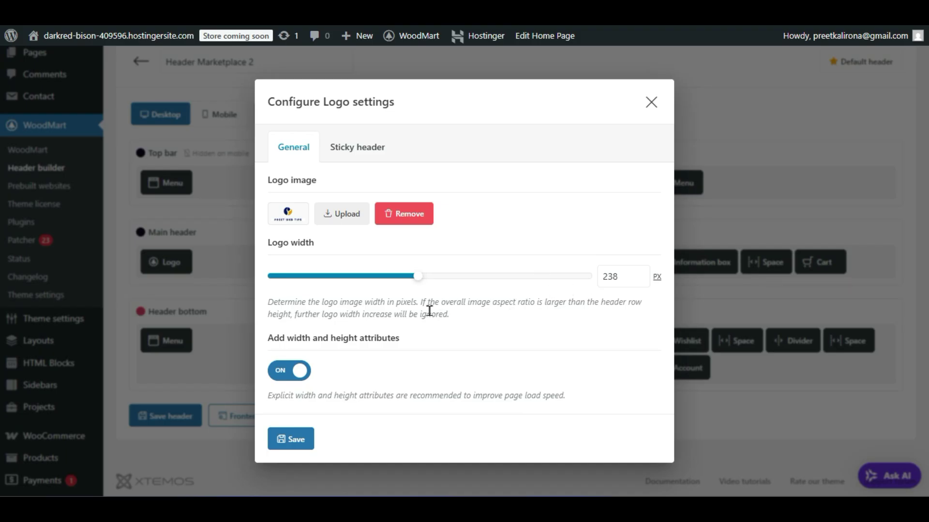
{"action": "left_click", "coordinate": [274, 440]}
{"action": "left_click", "coordinate": [186, 418]}
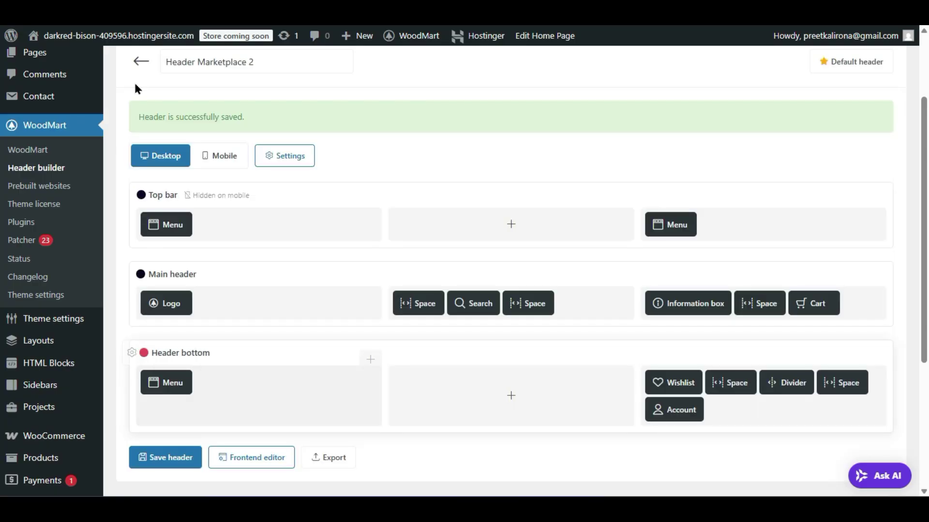
- Open the live site separately to check the new logo in its header, and return to the header builder
{"action": "mouse_move", "coordinate": [63, 40]}
{"action": "right_click", "coordinate": [66, 60]}
{"action": "left_click", "coordinate": [97, 76]}
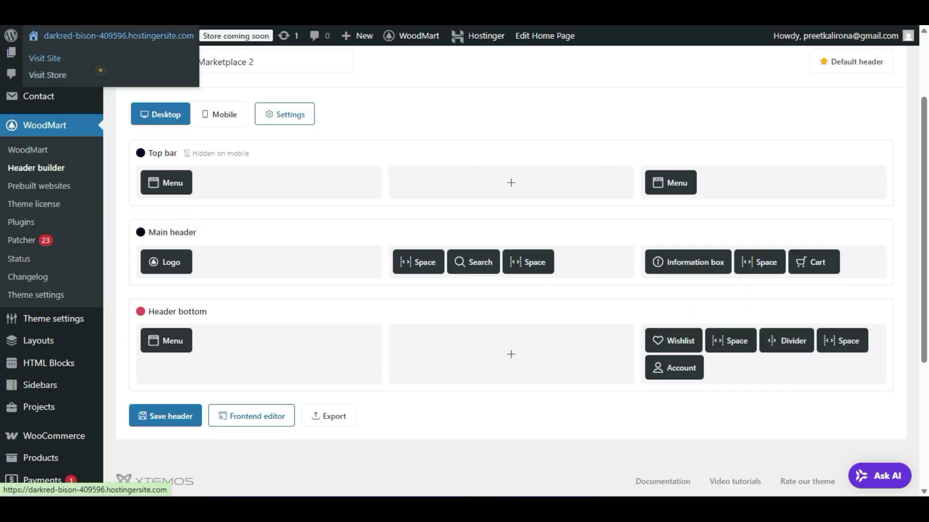
{"action": "left_click", "coordinate": [206, 29]}
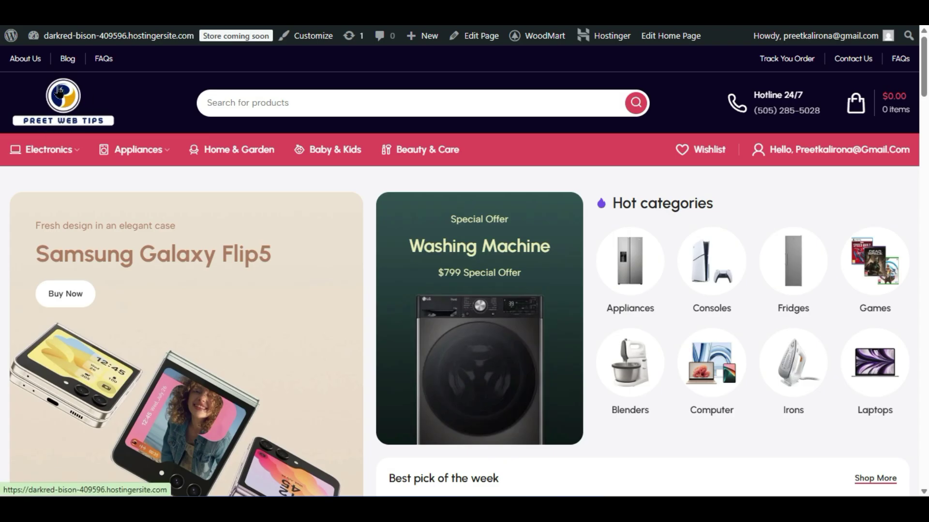
{"action": "left_click", "coordinate": [97, 15]}
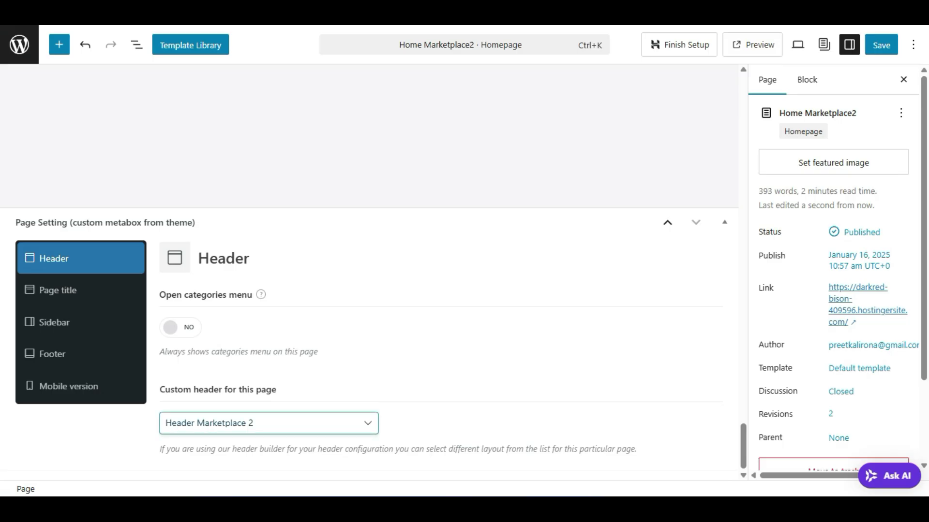
{"action": "left_click", "coordinate": [160, 15]}
- Reduce the logo width in the main header, save the header and view the storefront again
{"action": "mouse_move", "coordinate": [165, 263]}
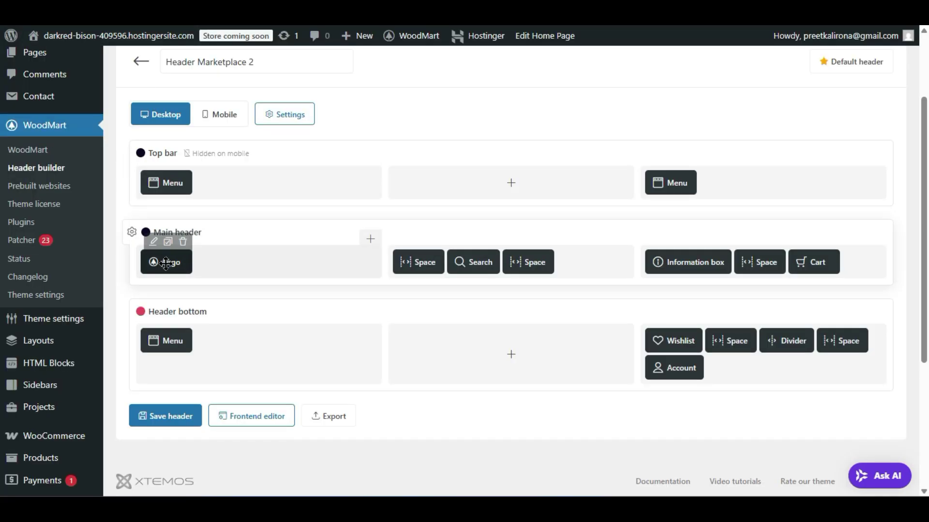
{"action": "left_click", "coordinate": [154, 241]}
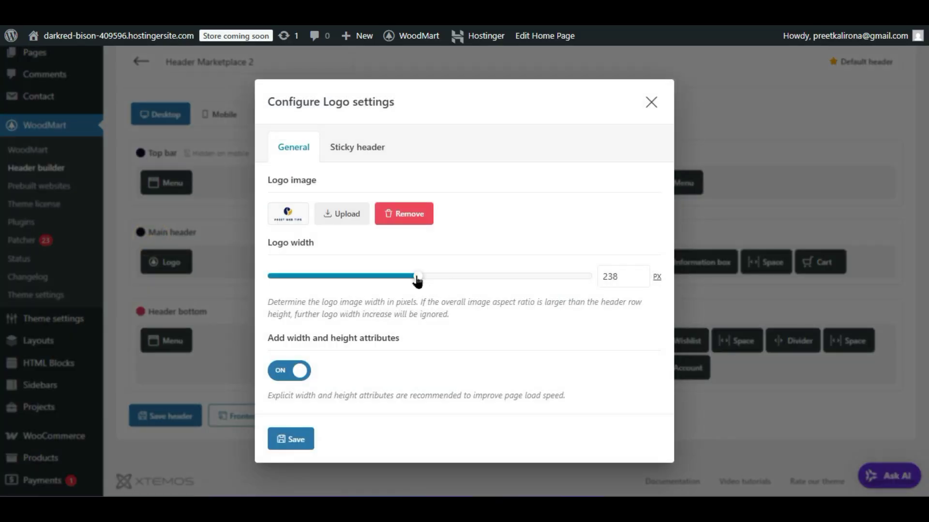
{"action": "left_click_drag", "start_coordinate": [417, 278], "coordinate": [387, 278]}
{"action": "left_click", "coordinate": [302, 439]}
{"action": "left_click", "coordinate": [176, 416]}
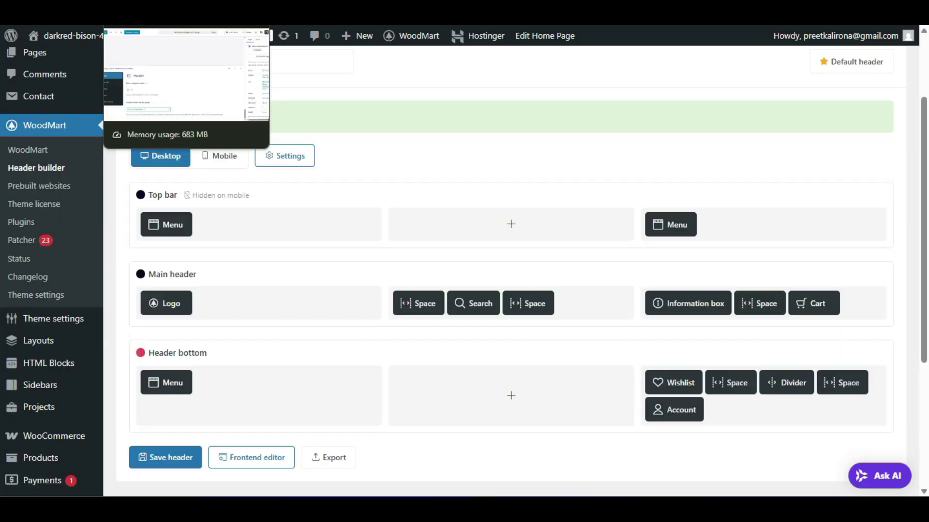
{"action": "left_click", "coordinate": [145, 10]}
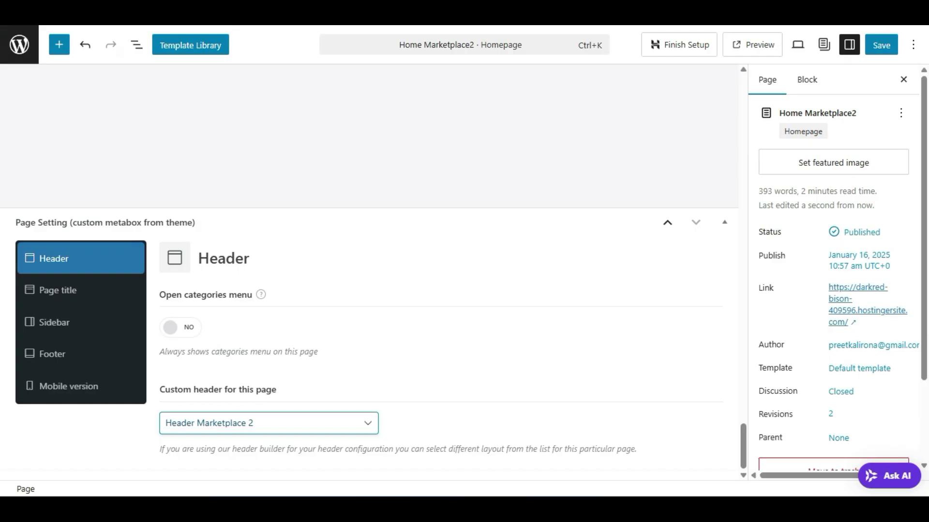
{"action": "left_click", "coordinate": [194, 10]}
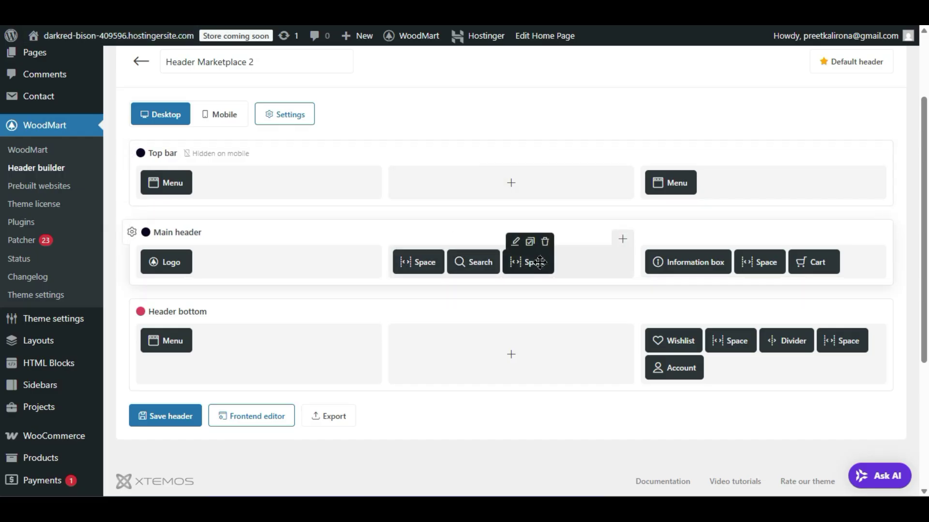
- Try to add a Space element to the middle column of the main header
{"action": "left_click", "coordinate": [622, 240]}
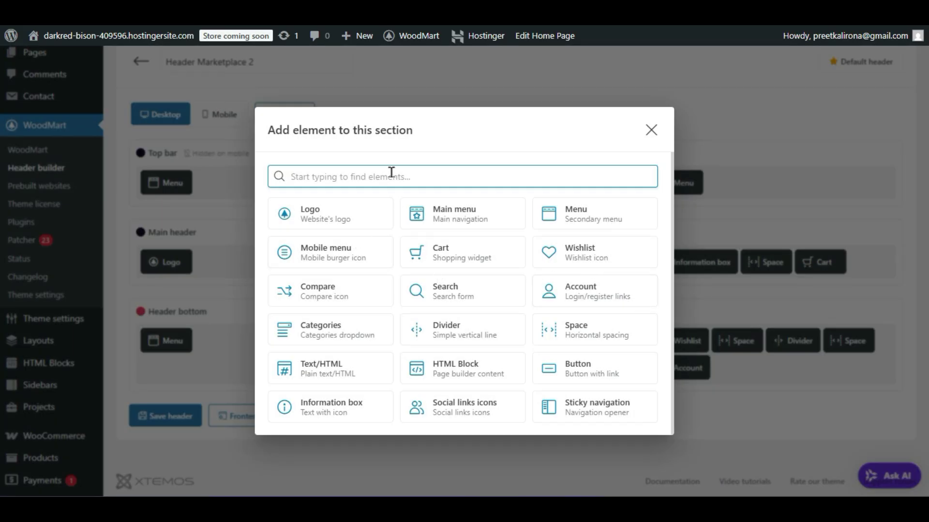
{"action": "type", "text": "spa"}
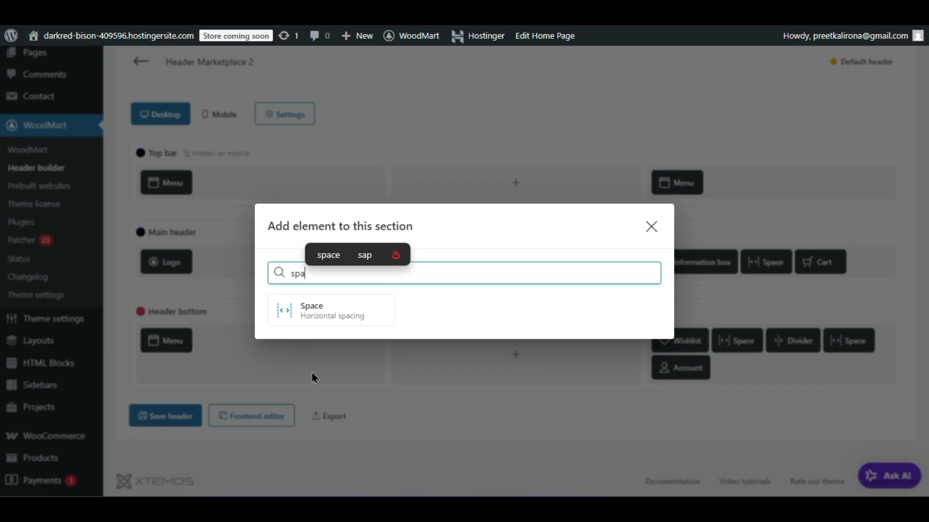
{"action": "left_click", "coordinate": [320, 309]}
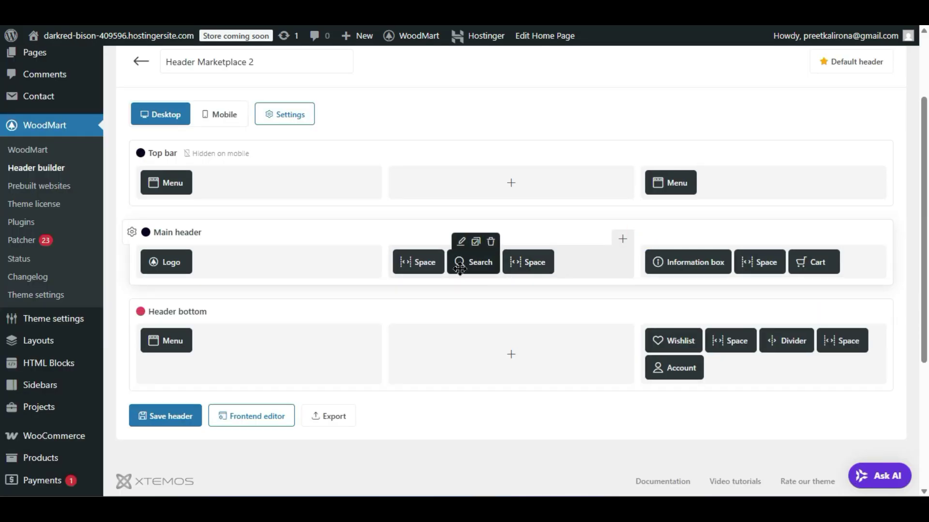
- Examine the main header Search element's Dropdown and Form display options, and compare them with the search field on the WoodMart demo site
{"action": "left_click", "coordinate": [461, 244]}
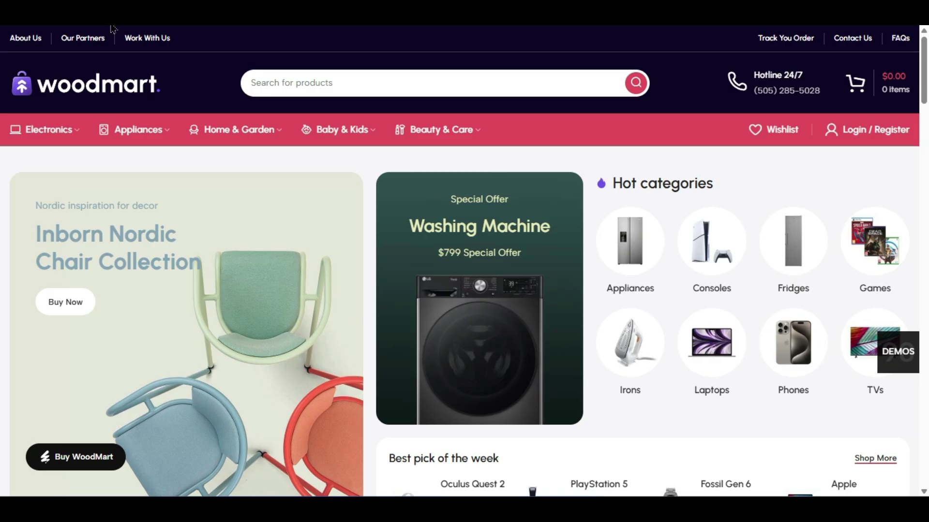
{"action": "left_click", "coordinate": [416, 80]}
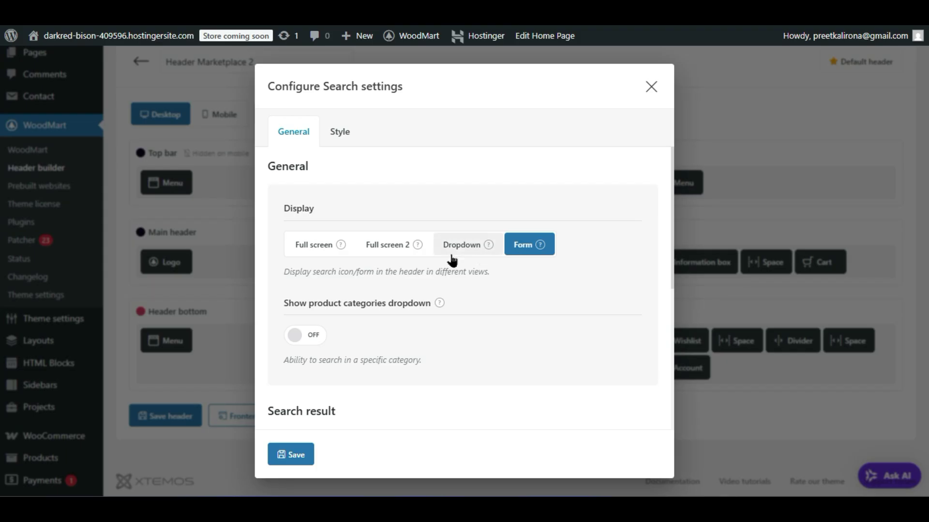
{"action": "mouse_move", "coordinate": [487, 248]}
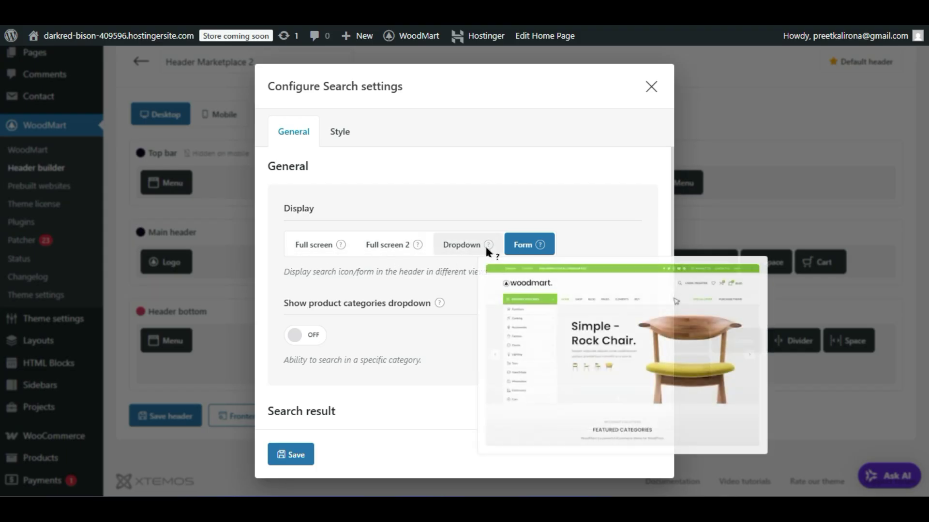
{"action": "mouse_move", "coordinate": [541, 247]}
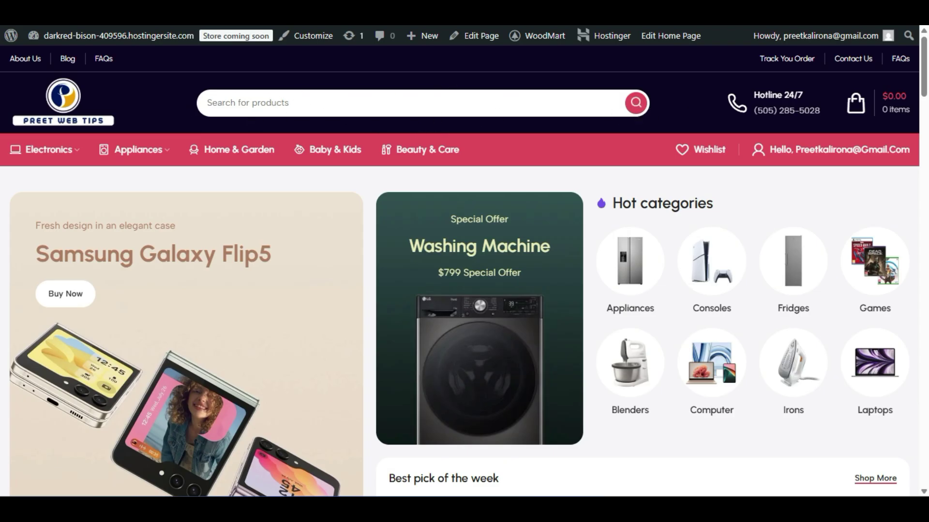
- Set the main header Search element's display to Dropdown, save the header and check the search icon on the storefront
{"action": "left_click", "coordinate": [212, 101]}
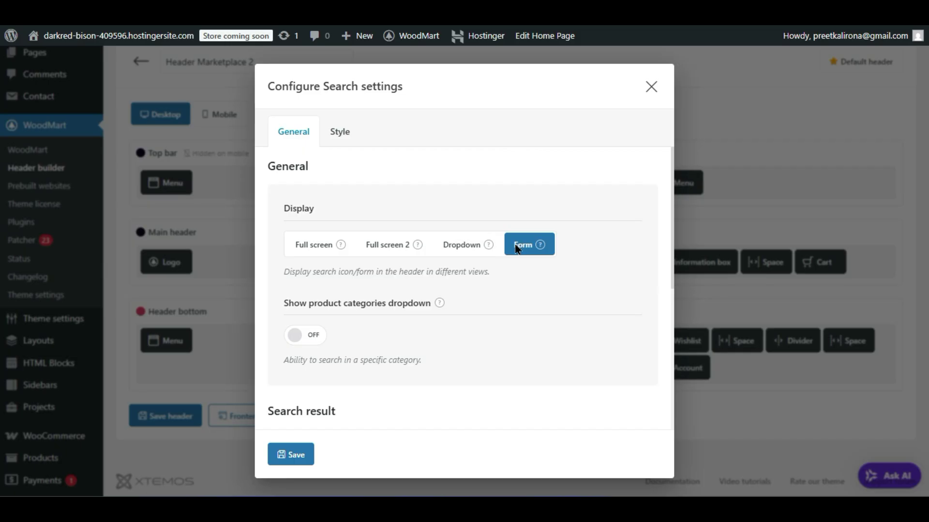
{"action": "left_click", "coordinate": [463, 251]}
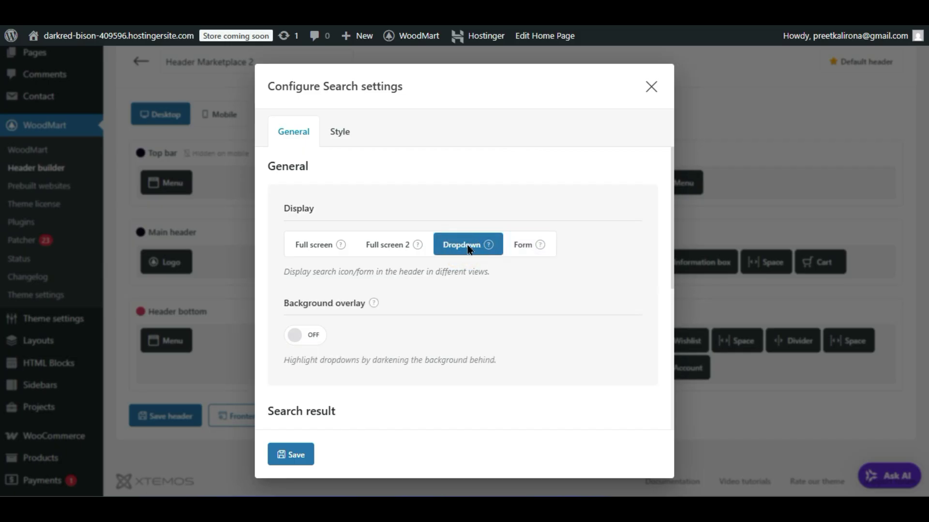
{"action": "left_click", "coordinate": [292, 452]}
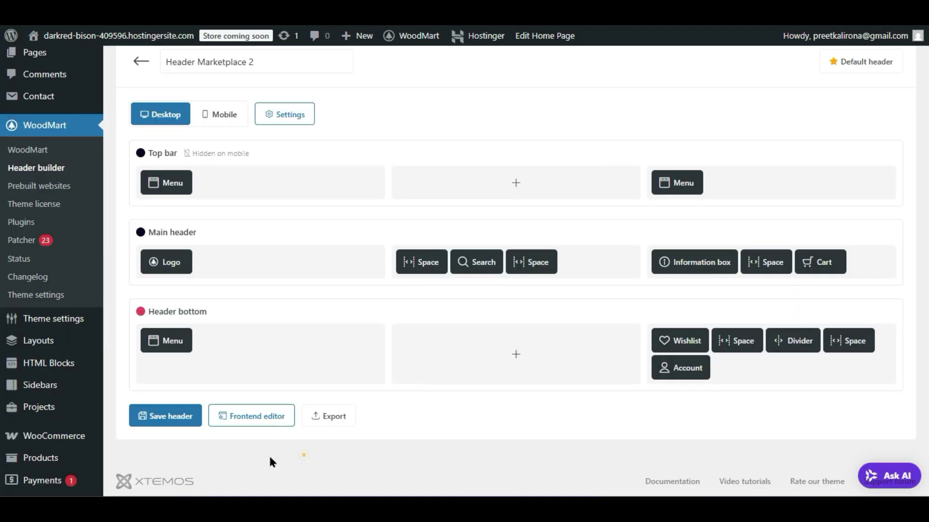
{"action": "left_click", "coordinate": [180, 425]}
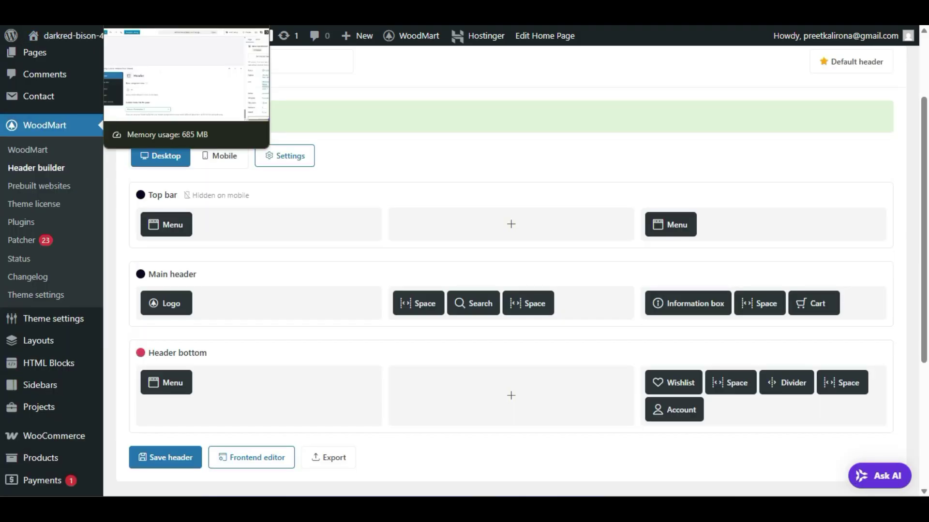
{"action": "left_click", "coordinate": [145, 17]}
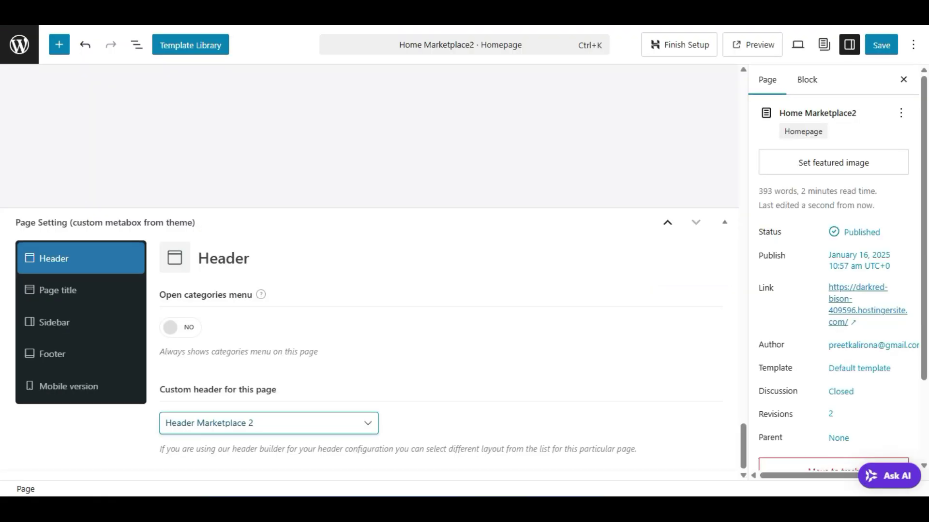
{"action": "key", "text": "ctrl+Tab"}
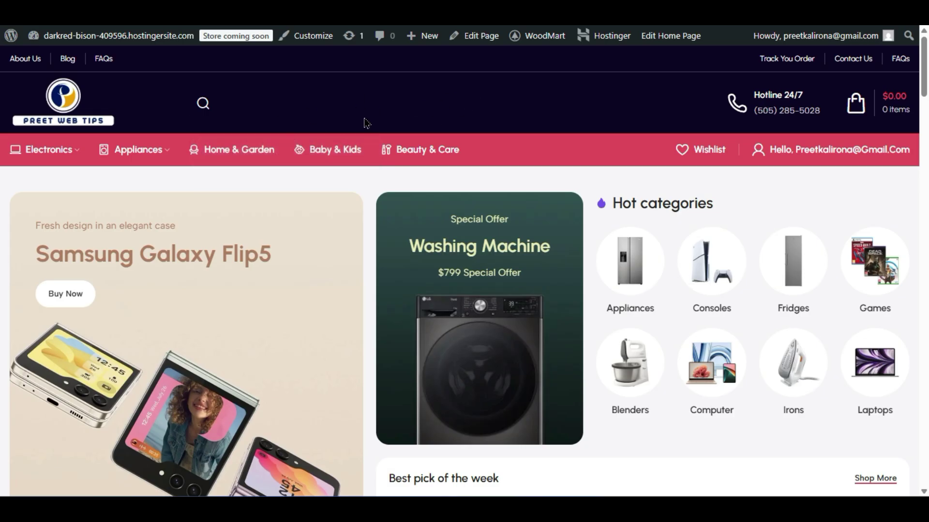
{"action": "mouse_move", "coordinate": [205, 102]}
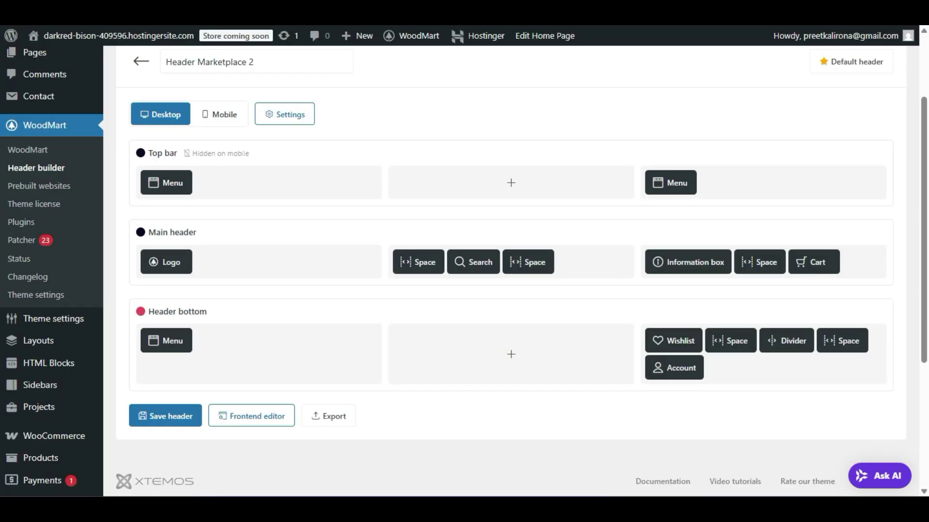
- Delete both Space elements surrounding Search in the middle column of the main header
{"action": "mouse_move", "coordinate": [418, 264]}
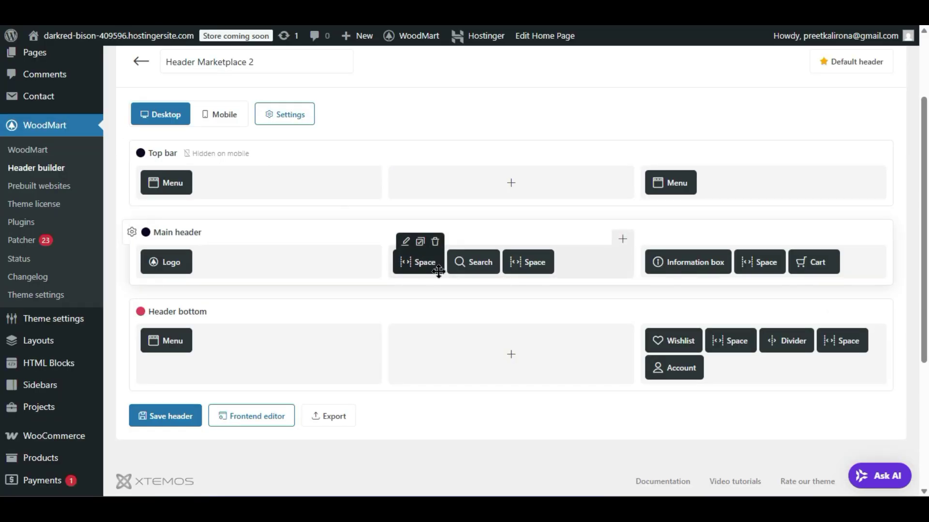
{"action": "left_click", "coordinate": [435, 241]}
{"action": "left_click", "coordinate": [516, 73]}
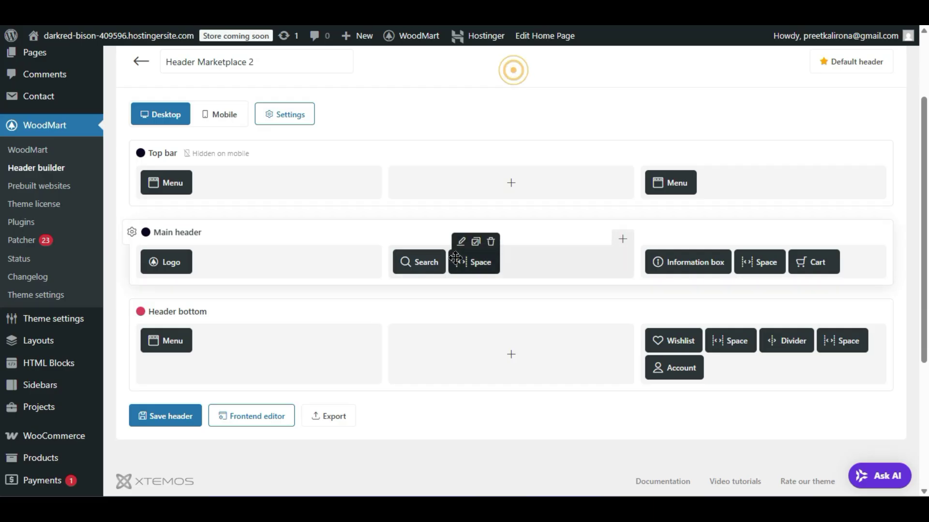
{"action": "left_click", "coordinate": [491, 241]}
{"action": "left_click", "coordinate": [512, 73]}
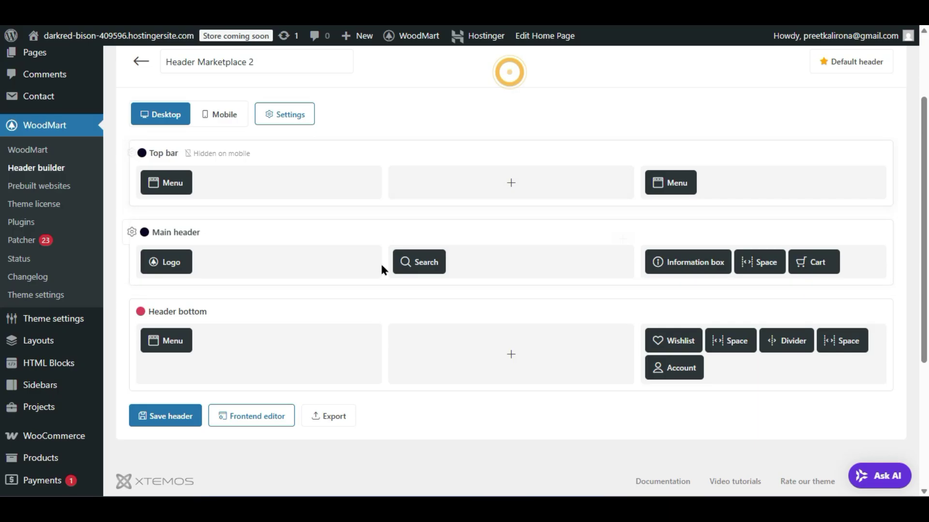
- Try to move the Search element from the main header's middle column towards the Information box column
{"action": "mouse_move", "coordinate": [409, 261]}
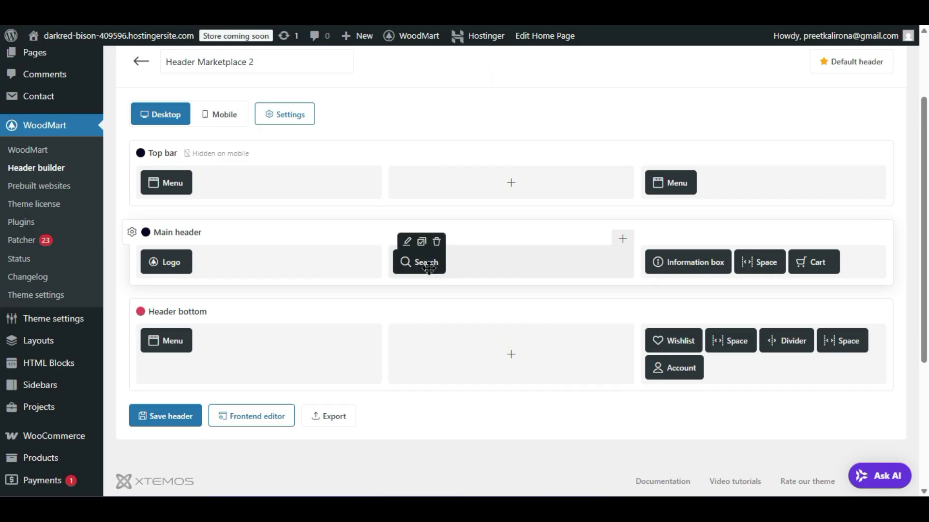
{"action": "left_click_drag", "start_coordinate": [430, 265], "coordinate": [625, 270]}
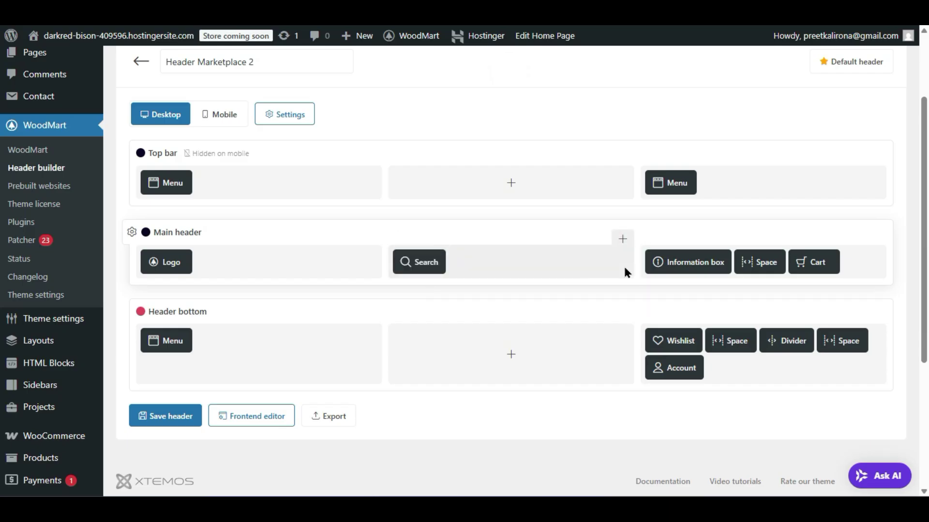
{"action": "mouse_move", "coordinate": [427, 269]}
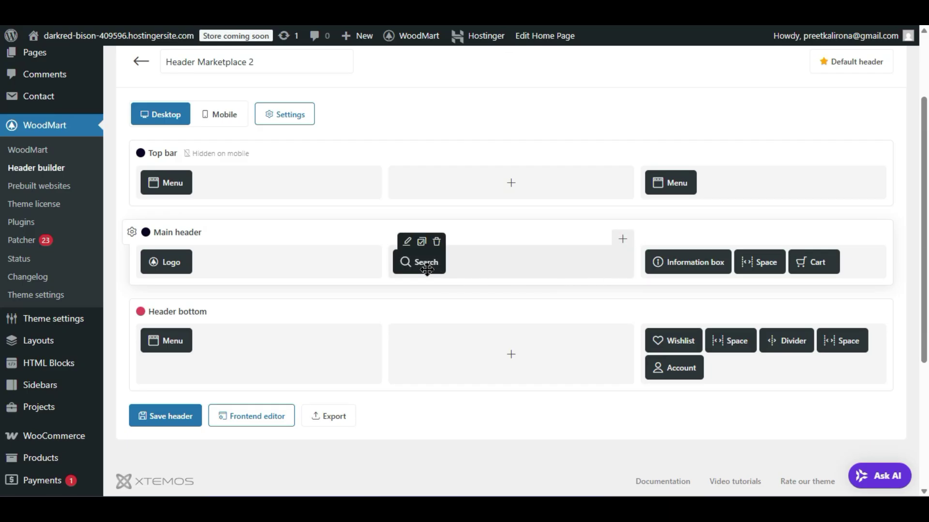
{"action": "left_click_drag", "start_coordinate": [427, 269], "coordinate": [658, 269]}
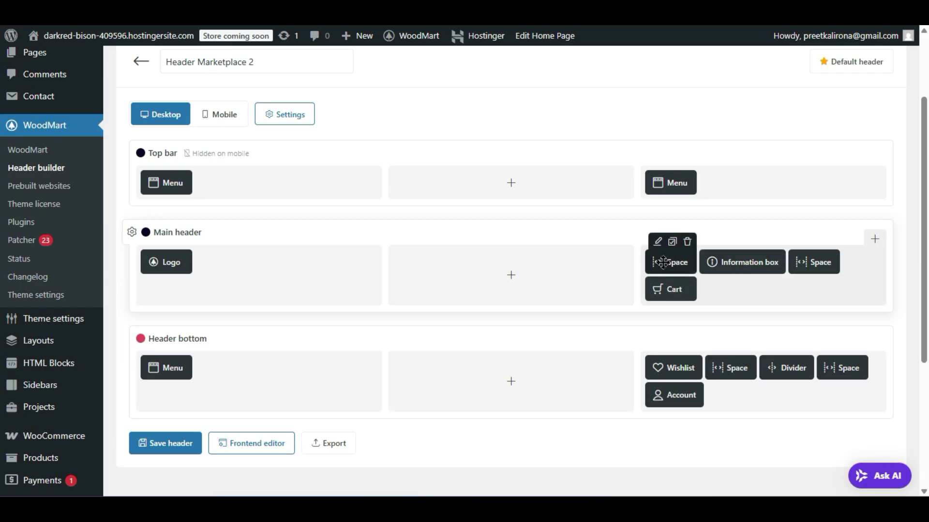
- Move the Space element before the Information box back to the main header's middle column and delete it
{"action": "left_click_drag", "start_coordinate": [666, 262], "coordinate": [559, 266]}
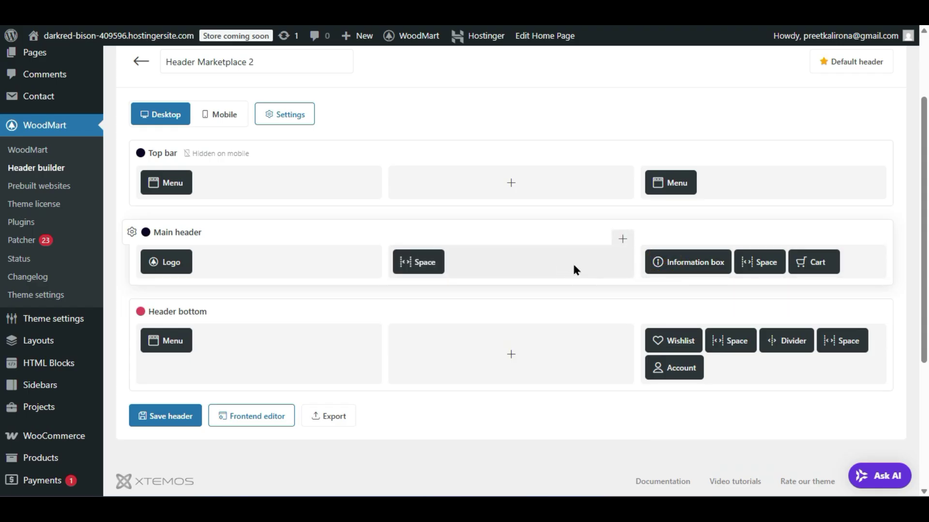
{"action": "left_click", "coordinate": [435, 242]}
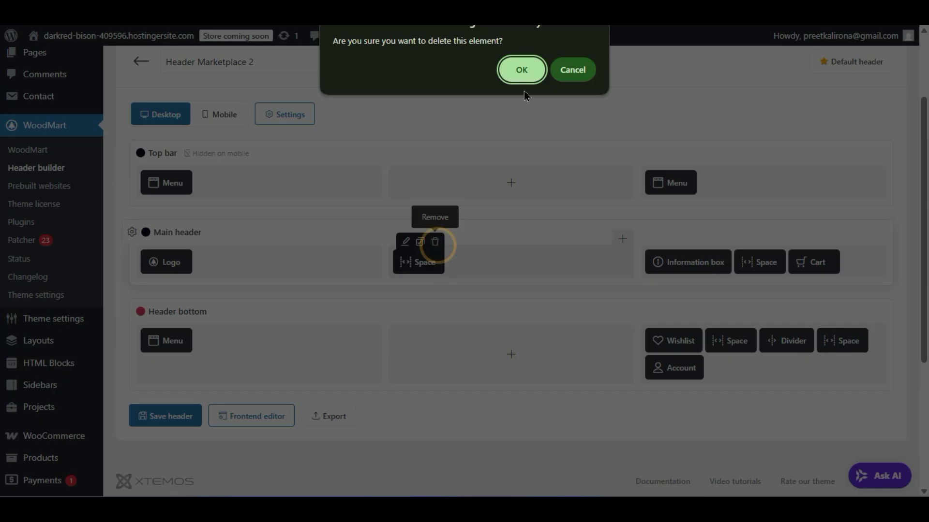
{"action": "left_click", "coordinate": [522, 70]}
- Add a Search element with the Dropdown display to the middle column of the main header and save its settings
{"action": "left_click", "coordinate": [512, 263]}
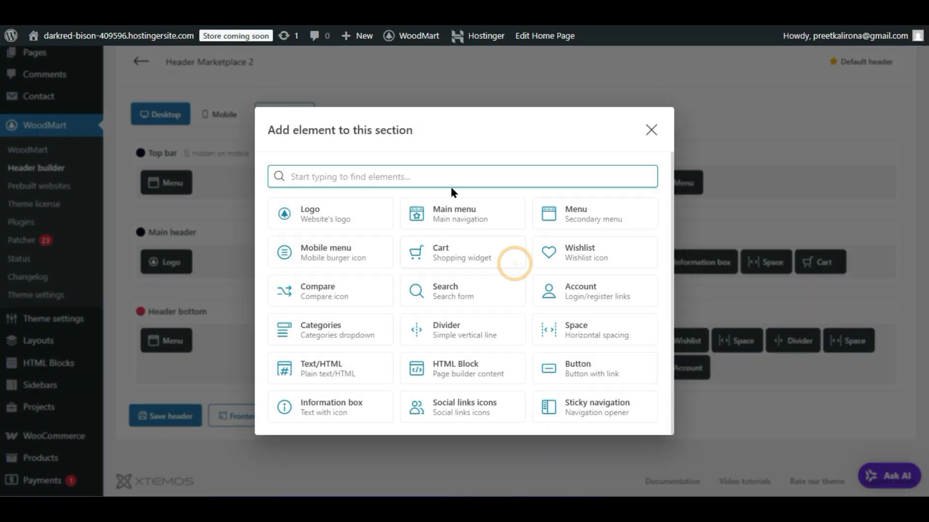
{"action": "type", "text": "se"}
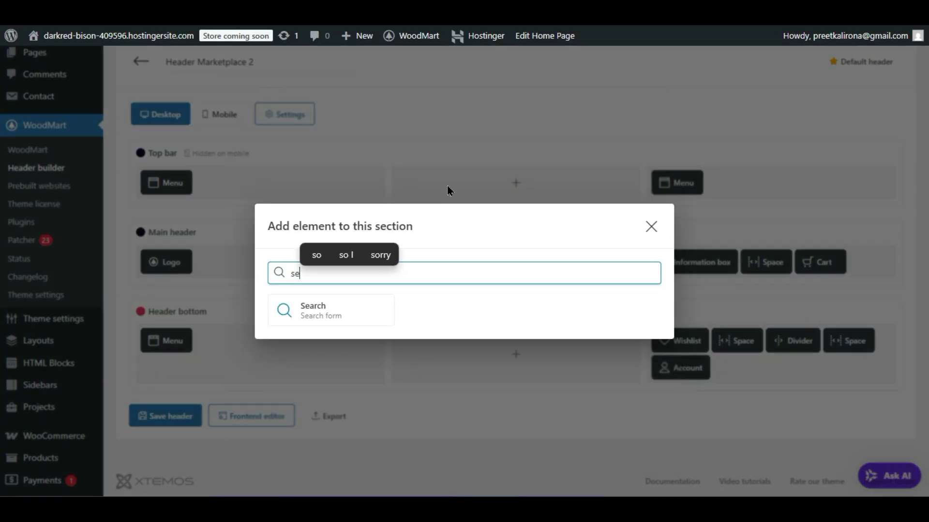
{"action": "left_click", "coordinate": [340, 328]}
{"action": "left_click", "coordinate": [456, 254]}
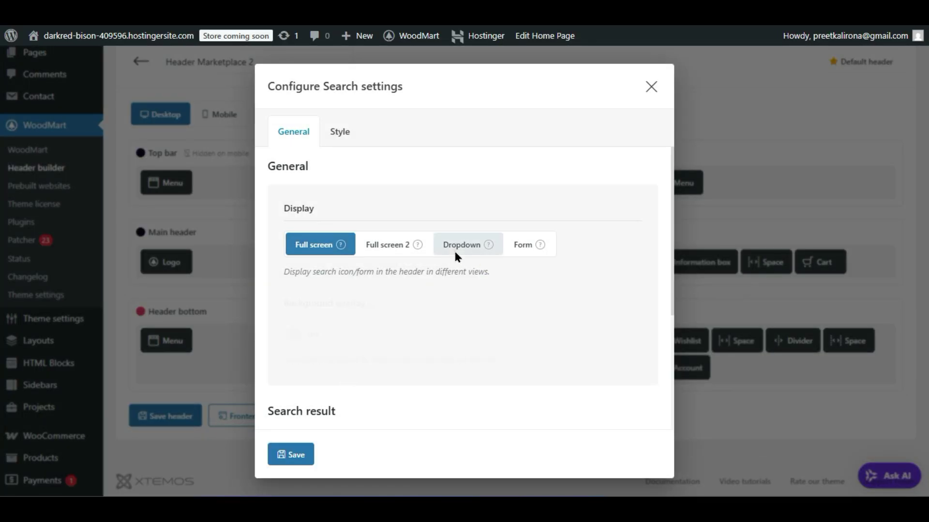
{"action": "left_click", "coordinate": [304, 446]}
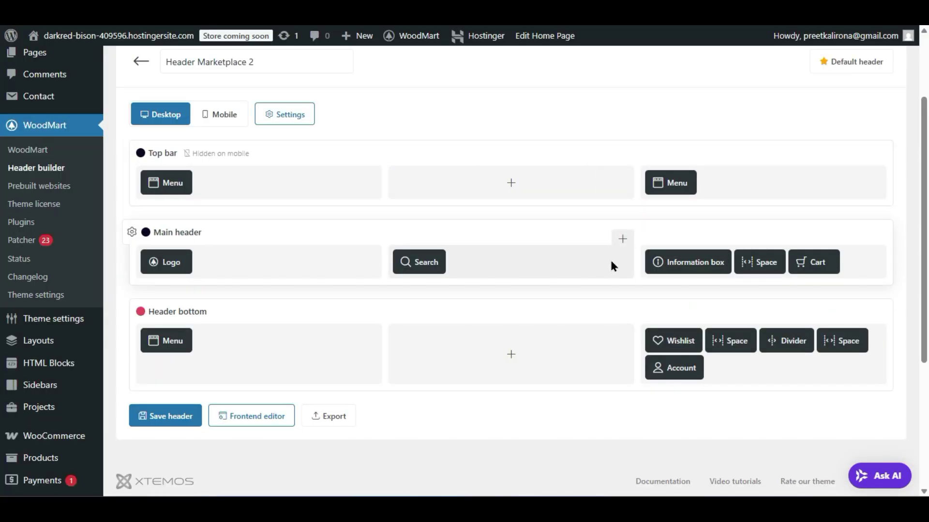
- Edit the Search element's style to use the icon design with an outlined circle
{"action": "mouse_move", "coordinate": [417, 263]}
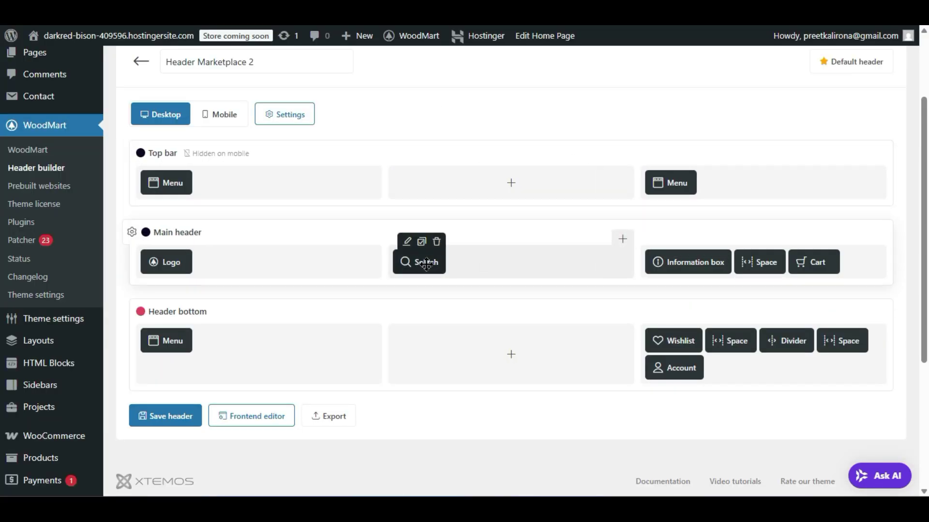
{"action": "left_click", "coordinate": [409, 244]}
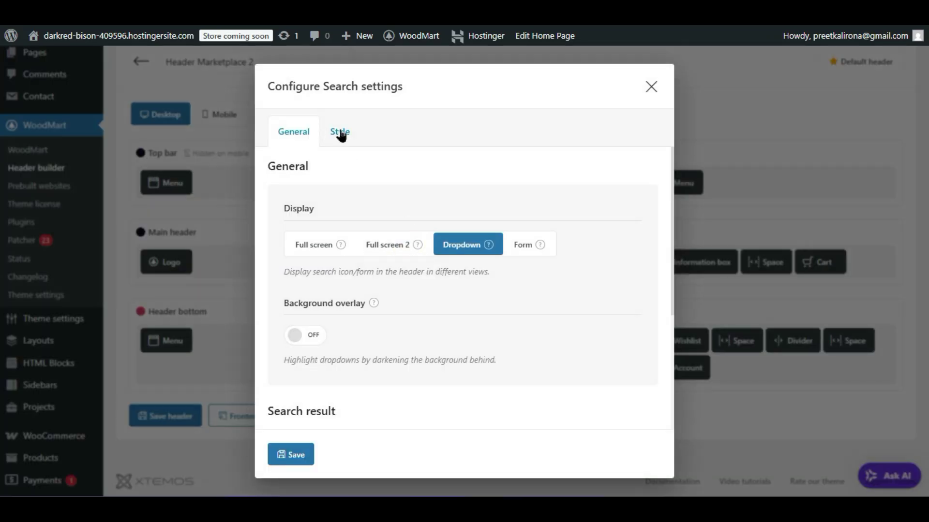
{"action": "left_click", "coordinate": [339, 132]}
{"action": "scroll", "coordinate": [396, 306], "scroll_direction": "down", "scroll_amount": 4}
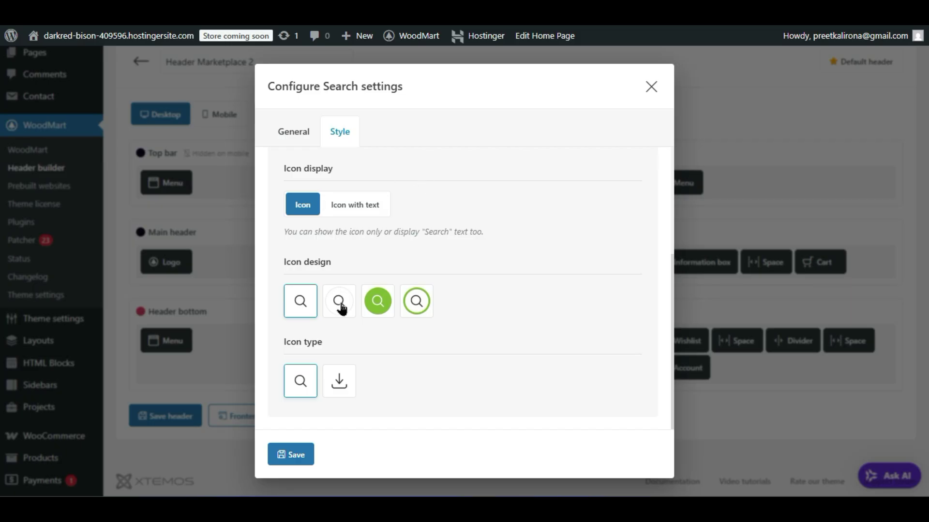
{"action": "left_click", "coordinate": [419, 307]}
{"action": "scroll", "coordinate": [409, 339], "scroll_direction": "down", "scroll_amount": 5}
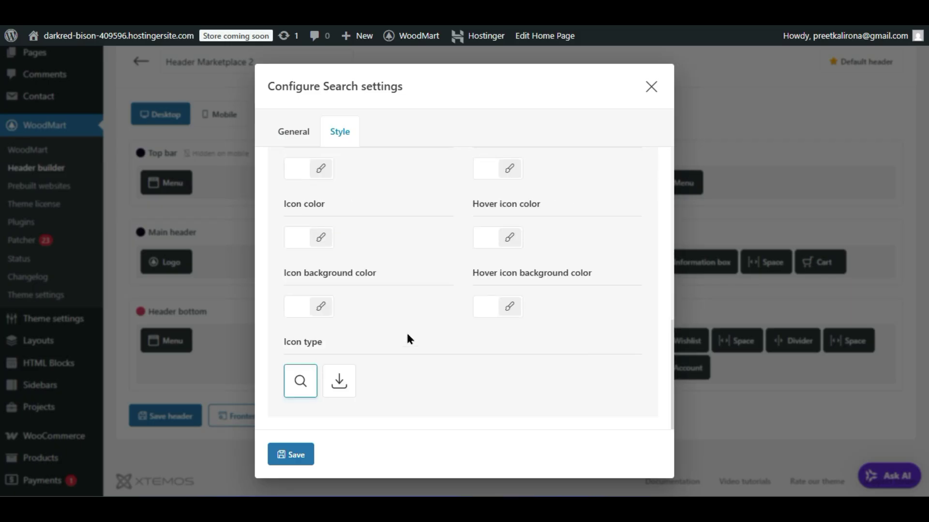
{"action": "scroll", "coordinate": [407, 338], "scroll_direction": "up", "scroll_amount": 6}
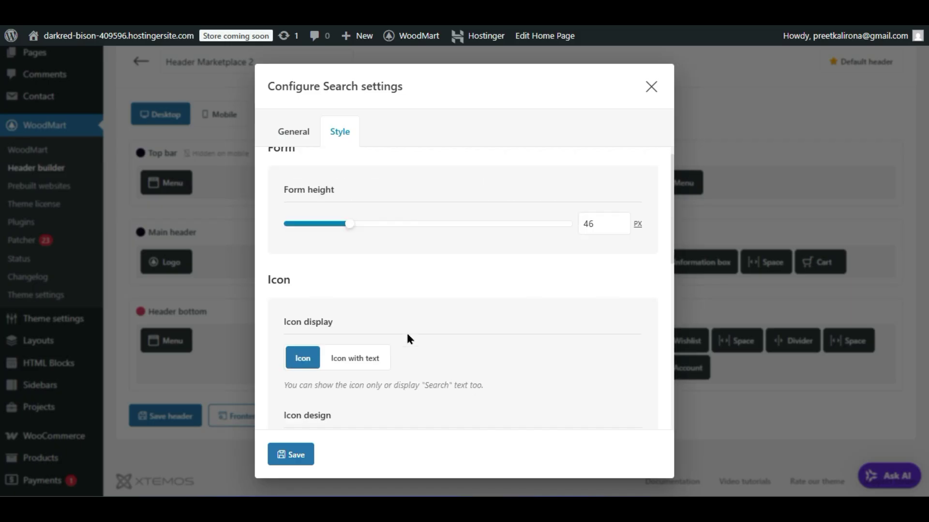
- Enable Search with AJAX in the Search element's general search result settings
{"action": "left_click", "coordinate": [291, 135]}
{"action": "scroll", "coordinate": [410, 343], "scroll_direction": "down", "scroll_amount": 4}
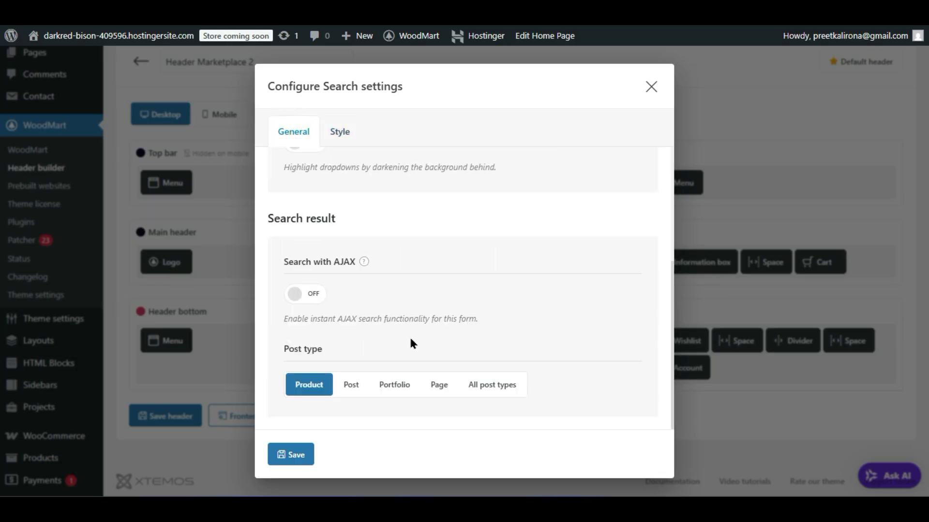
{"action": "scroll", "coordinate": [411, 369], "scroll_direction": "up", "scroll_amount": 4}
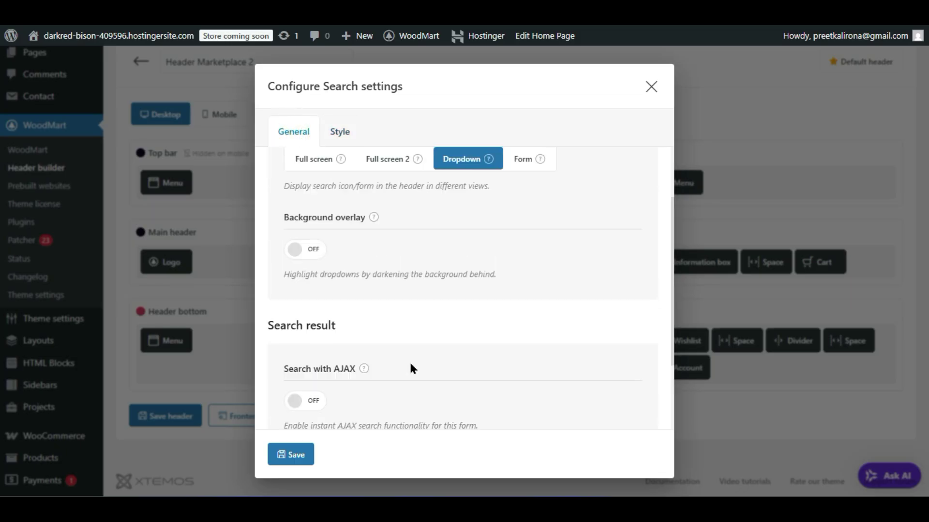
{"action": "scroll", "coordinate": [410, 363], "scroll_direction": "down", "scroll_amount": 2}
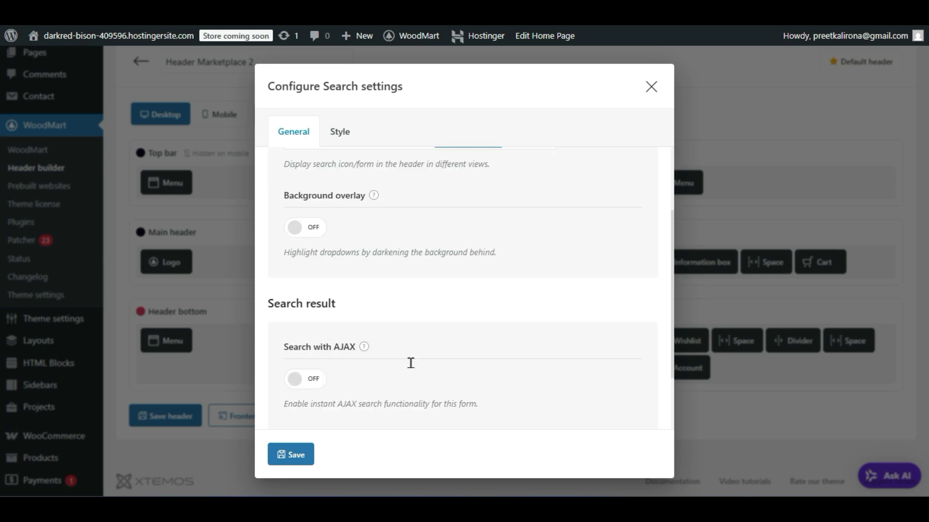
{"action": "scroll", "coordinate": [377, 217], "scroll_direction": "down", "scroll_amount": 2}
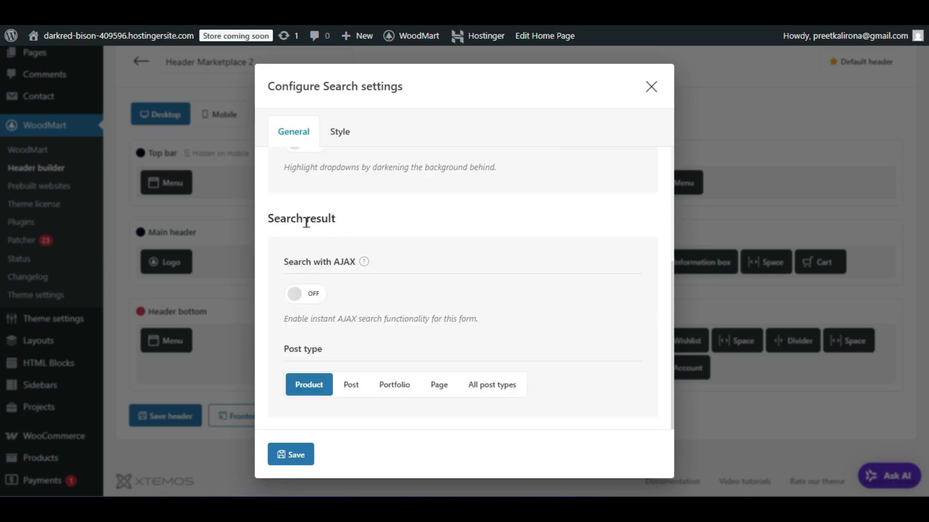
{"action": "left_click", "coordinate": [307, 294]}
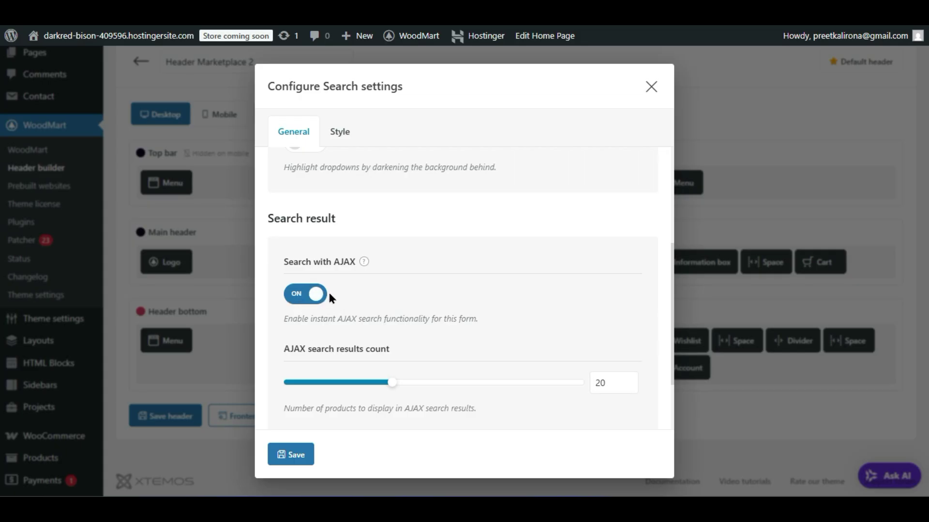
{"action": "scroll", "coordinate": [343, 298], "scroll_direction": "down", "scroll_amount": 2}
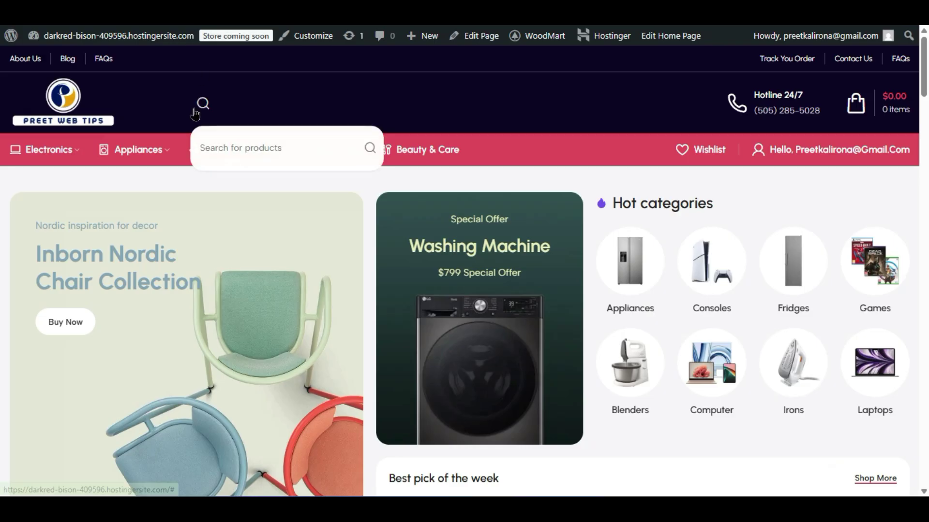
- Check the search dropdown on the storefront, and try All post types before setting the Post type back to Product
{"action": "left_click", "coordinate": [202, 103]}
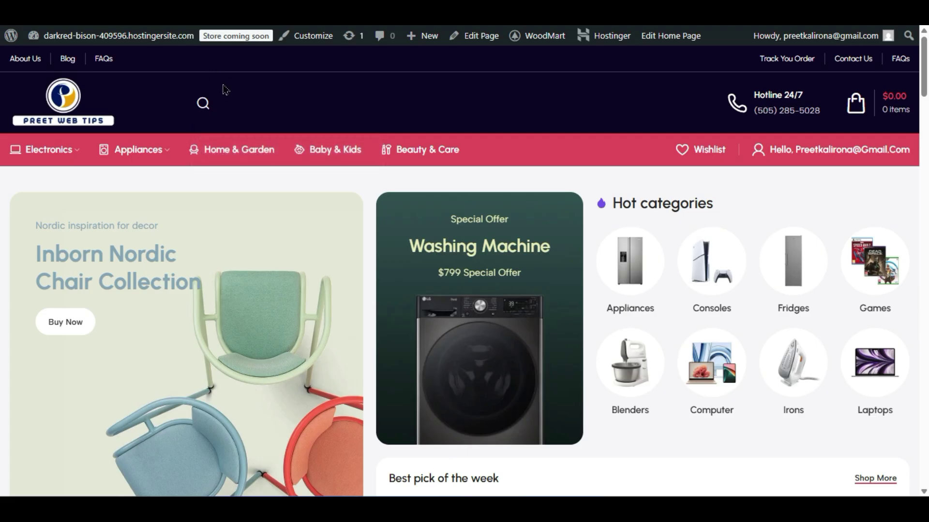
{"action": "mouse_move", "coordinate": [215, 108]}
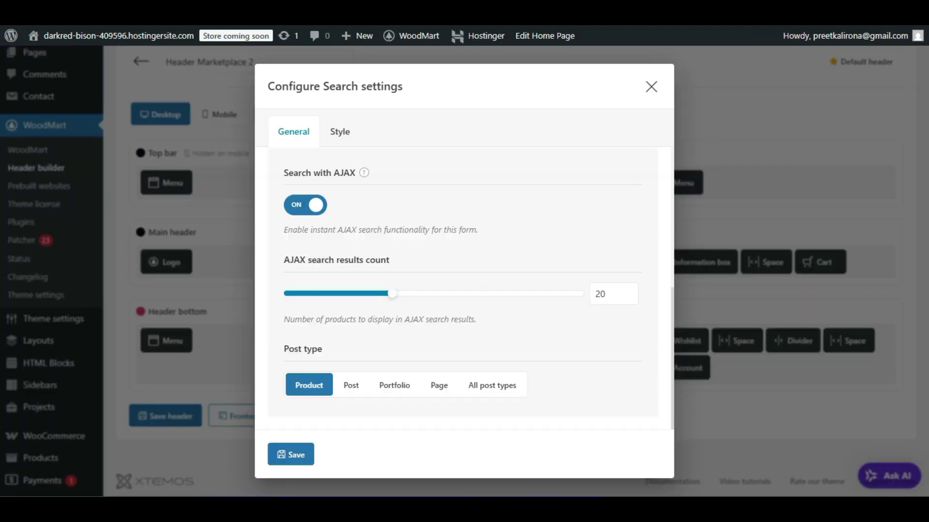
{"action": "left_click", "coordinate": [493, 386]}
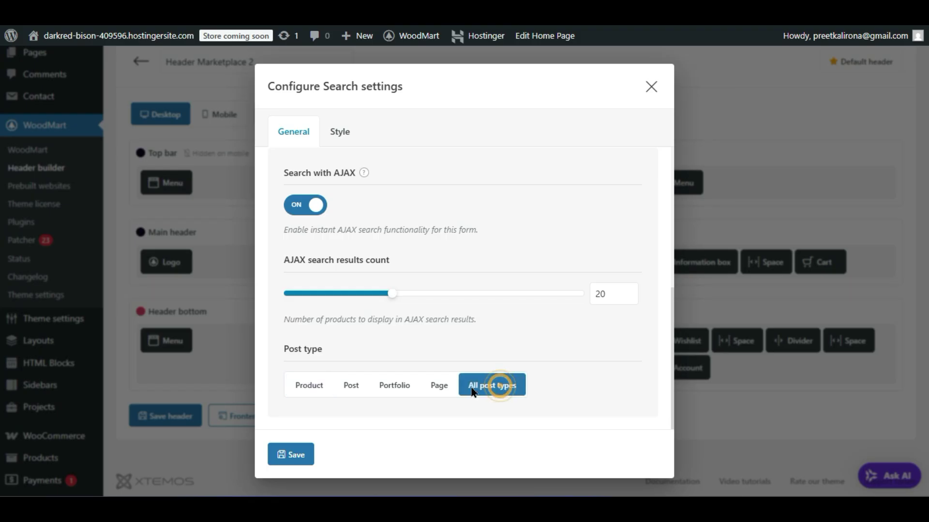
{"action": "left_click", "coordinate": [320, 385]}
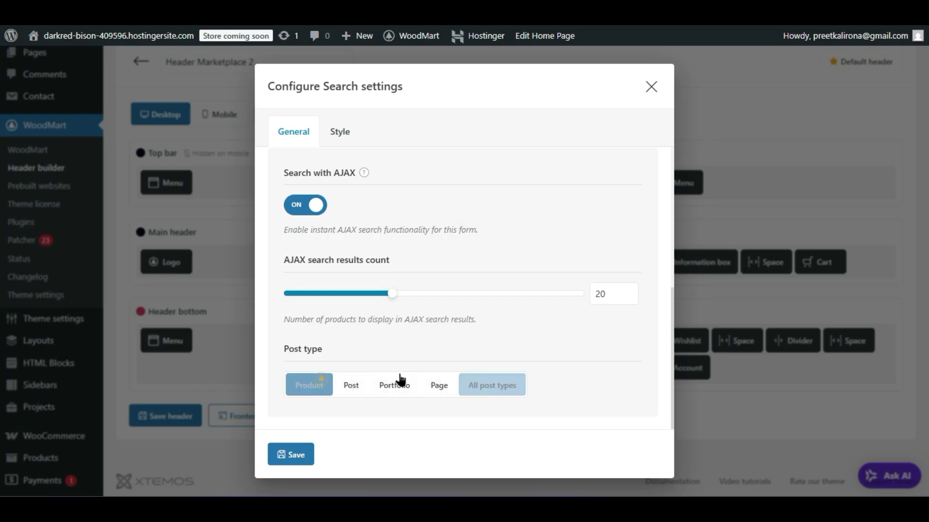
- Save the Search element's settings
{"action": "left_click", "coordinate": [296, 456]}
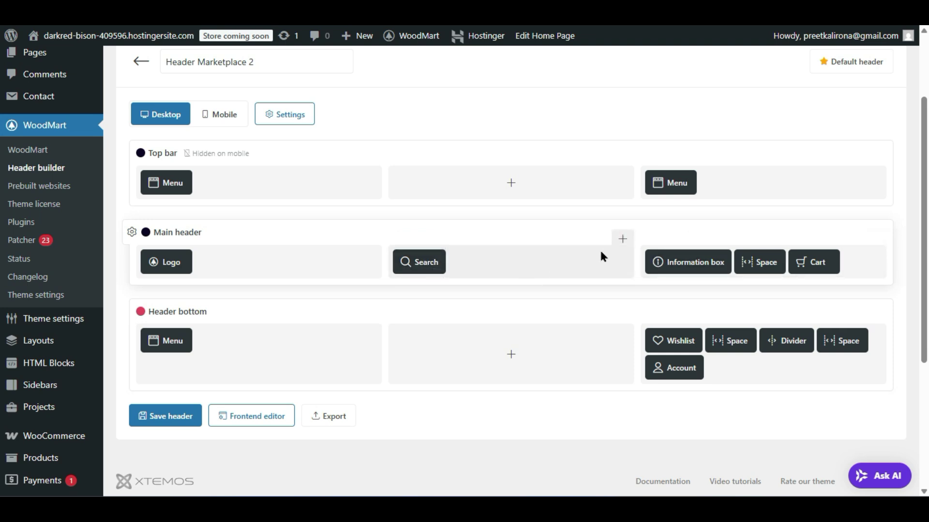
- Add a Space element to the middle column of the main header, increase its width and save its settings
{"action": "left_click", "coordinate": [621, 246]}
{"action": "type", "text": "s"}
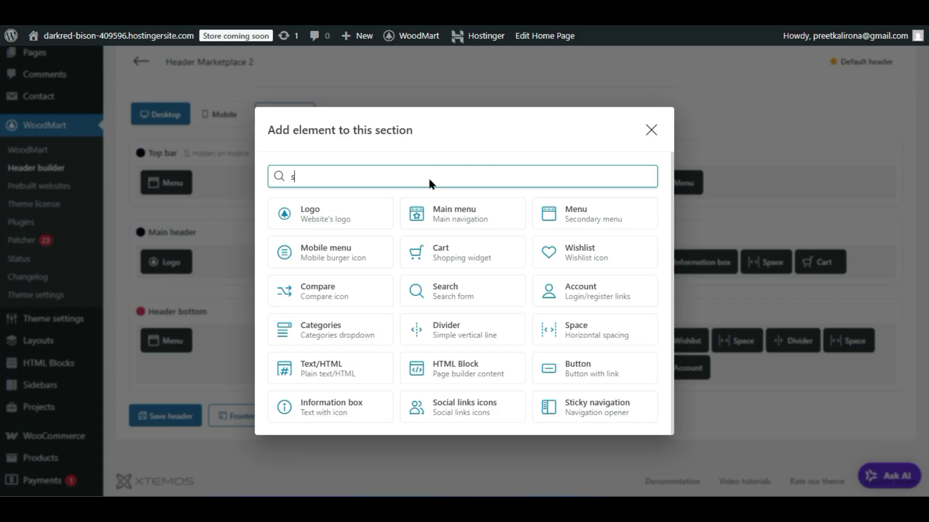
{"action": "left_click", "coordinate": [353, 339]}
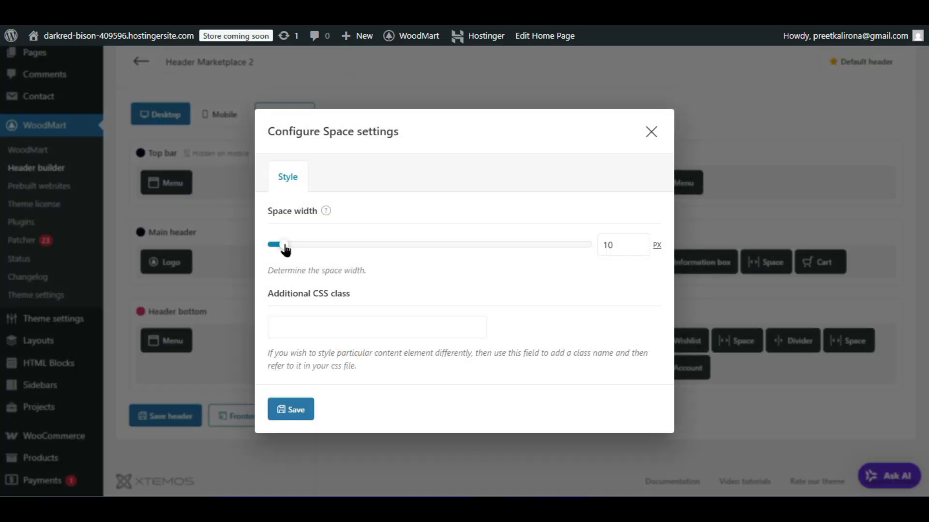
{"action": "left_click_drag", "start_coordinate": [285, 249], "coordinate": [324, 257]}
{"action": "left_click", "coordinate": [297, 409]}
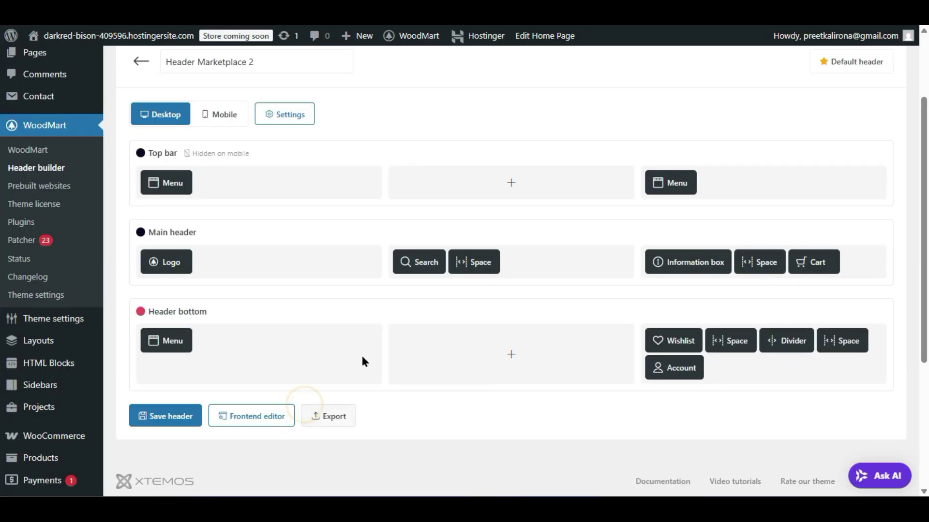
- Move the Search element behind the Space element in the main header, and save the header to check it on the storefront
{"action": "mouse_move", "coordinate": [412, 261]}
{"action": "left_click_drag", "start_coordinate": [413, 262], "coordinate": [506, 267]}
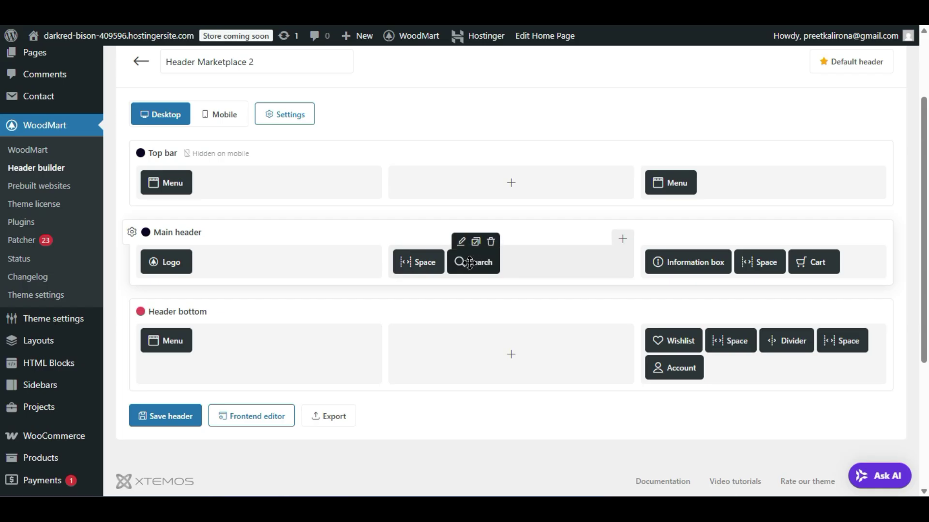
{"action": "mouse_move", "coordinate": [418, 258]}
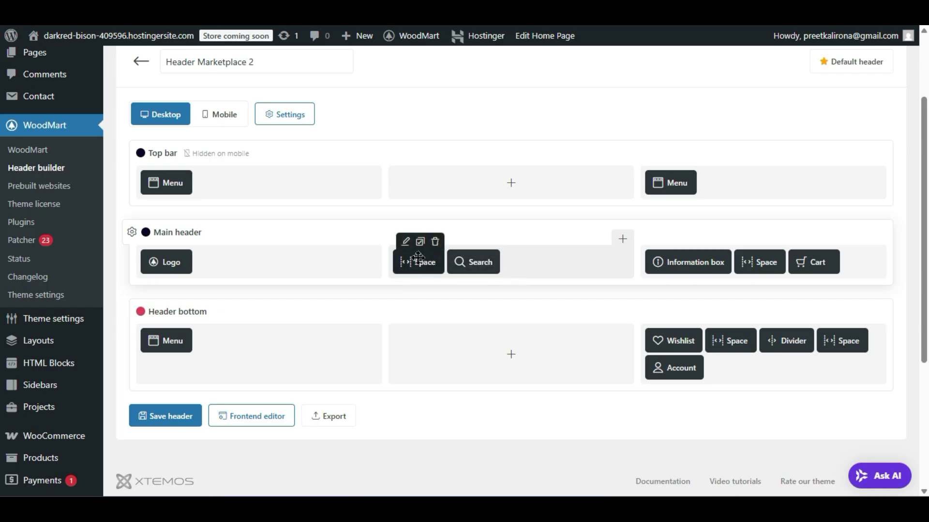
{"action": "left_click", "coordinate": [182, 416]}
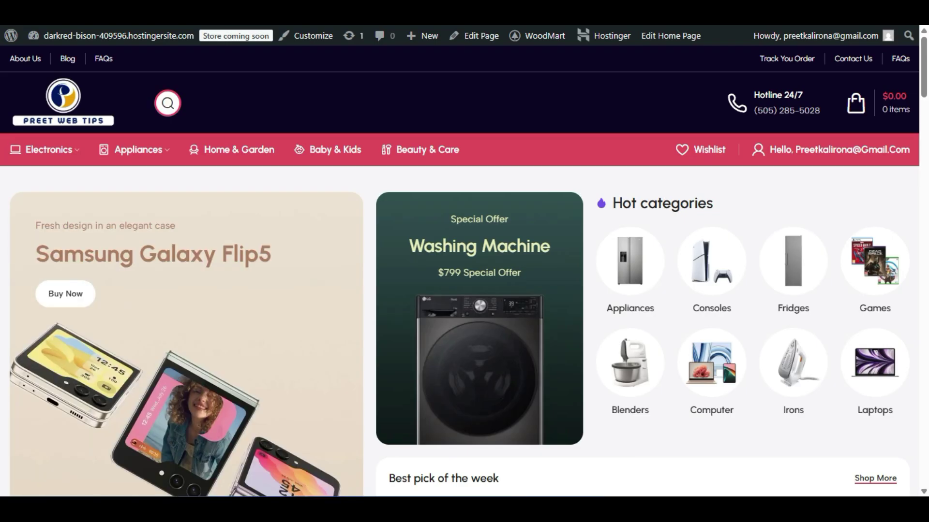
{"action": "mouse_move", "coordinate": [166, 104]}
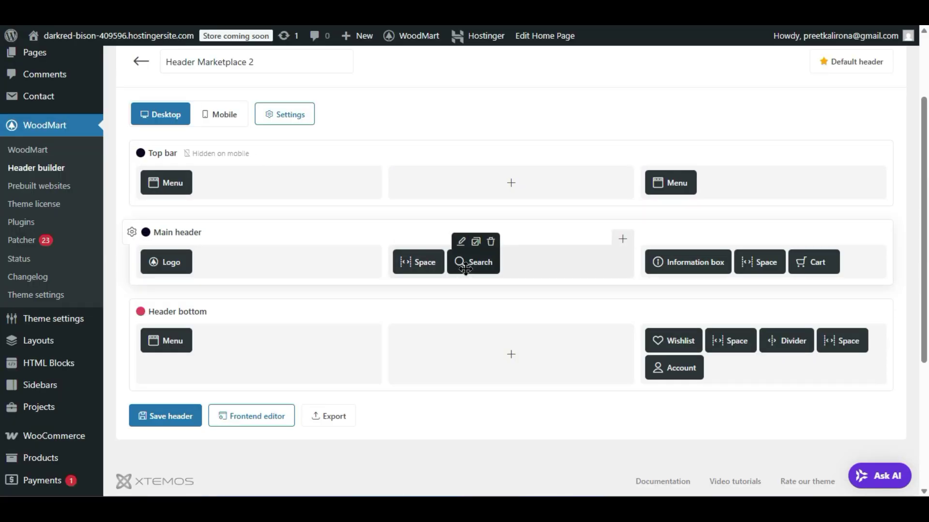
- Move the Search element before the Information box in the main header, delete the middle column's Space element and save the header
{"action": "left_click_drag", "start_coordinate": [465, 269], "coordinate": [642, 266]}
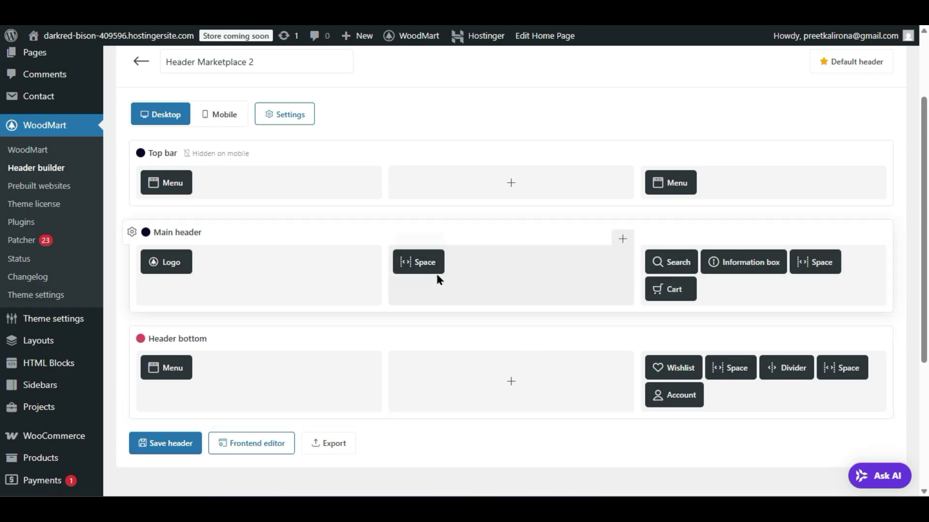
{"action": "left_click", "coordinate": [436, 243]}
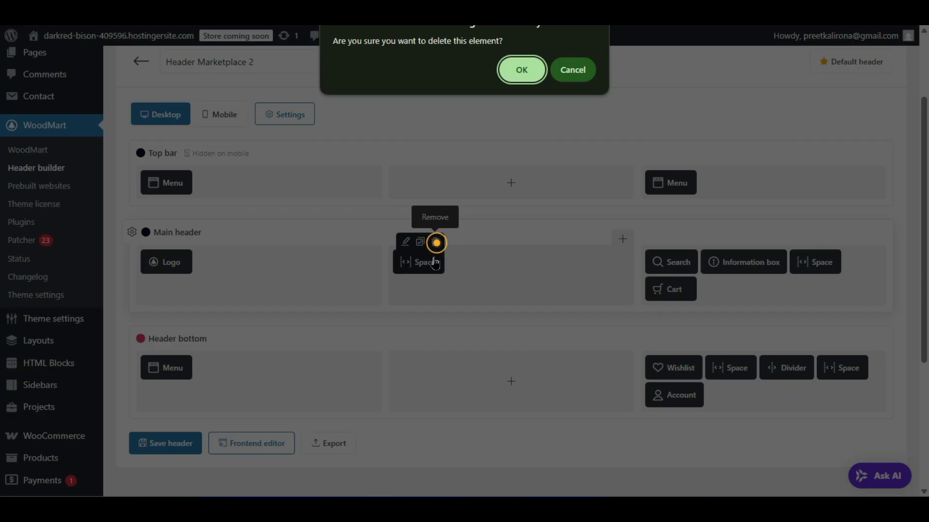
{"action": "left_click", "coordinate": [517, 69]}
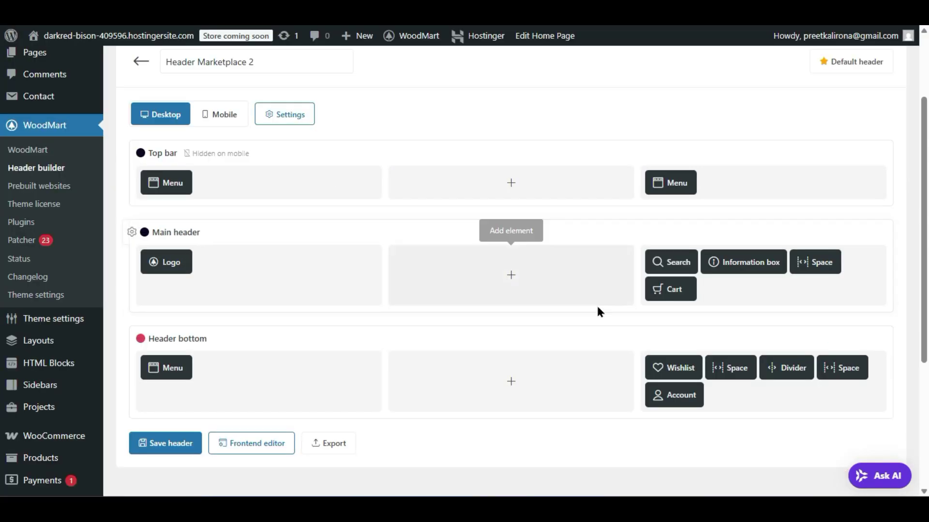
{"action": "left_click", "coordinate": [157, 441]}
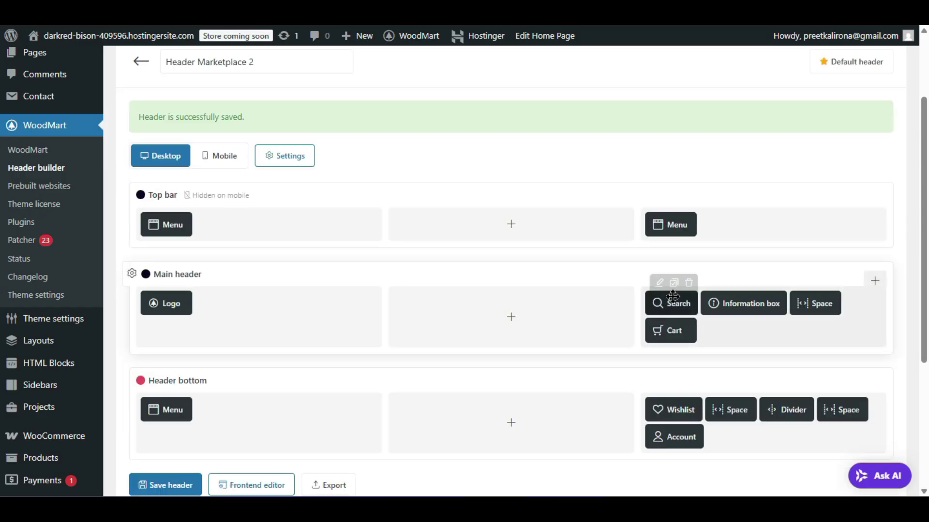
{"action": "mouse_move", "coordinate": [747, 307]}
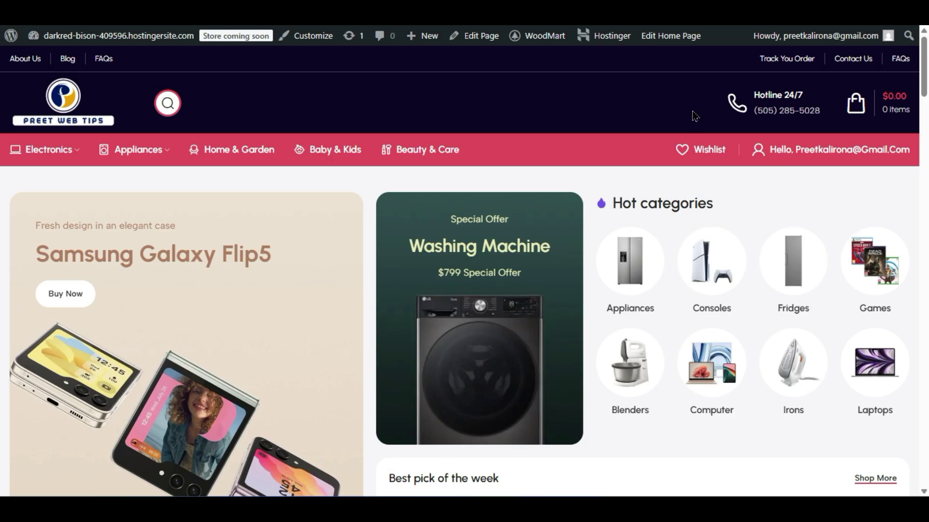
{"action": "mouse_move", "coordinate": [700, 109]}
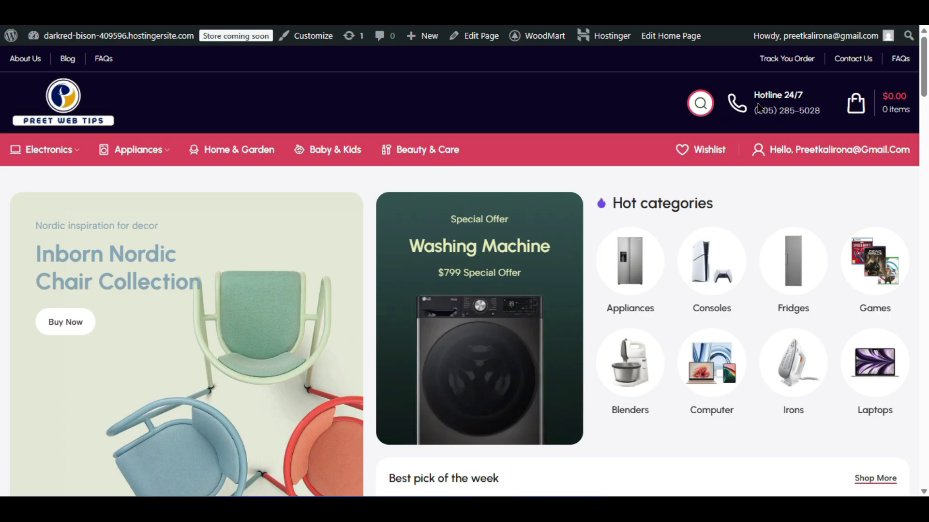
- Check the hotline text in the storefront header and open the settings of the main header's Information box
{"action": "left_click_drag", "start_coordinate": [753, 92], "coordinate": [827, 110]}
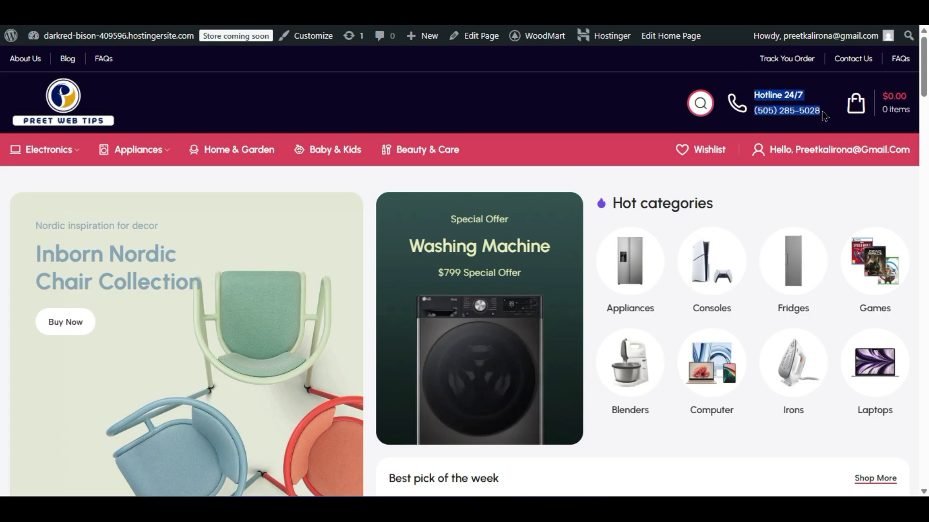
{"action": "left_click", "coordinate": [816, 110]}
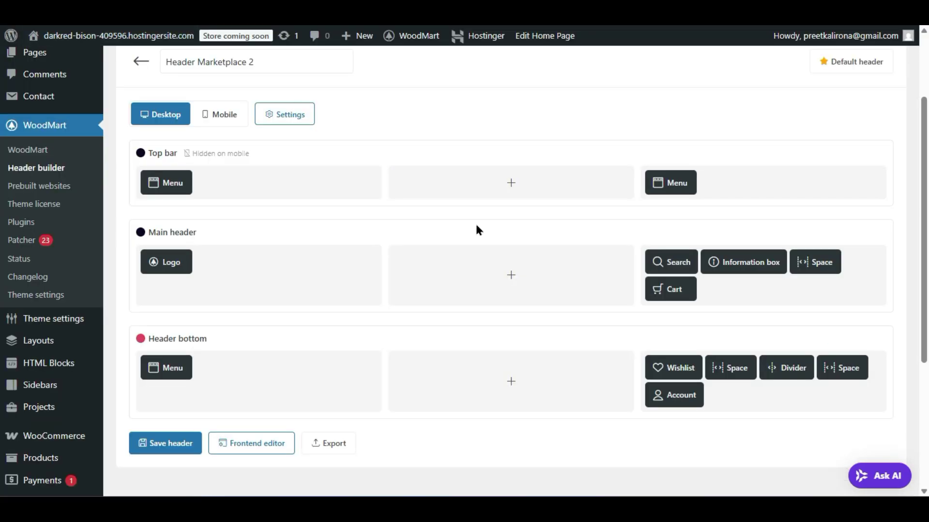
{"action": "mouse_move", "coordinate": [745, 266]}
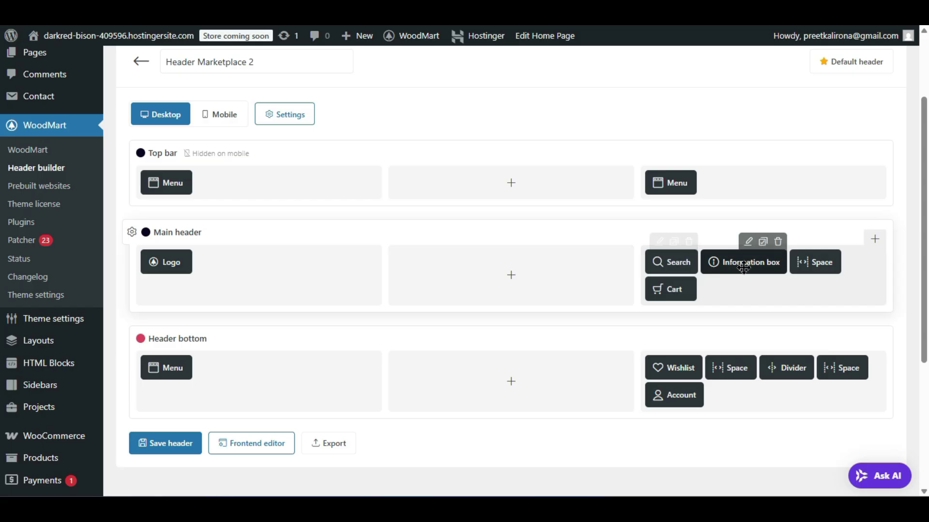
{"action": "left_click", "coordinate": [745, 241]}
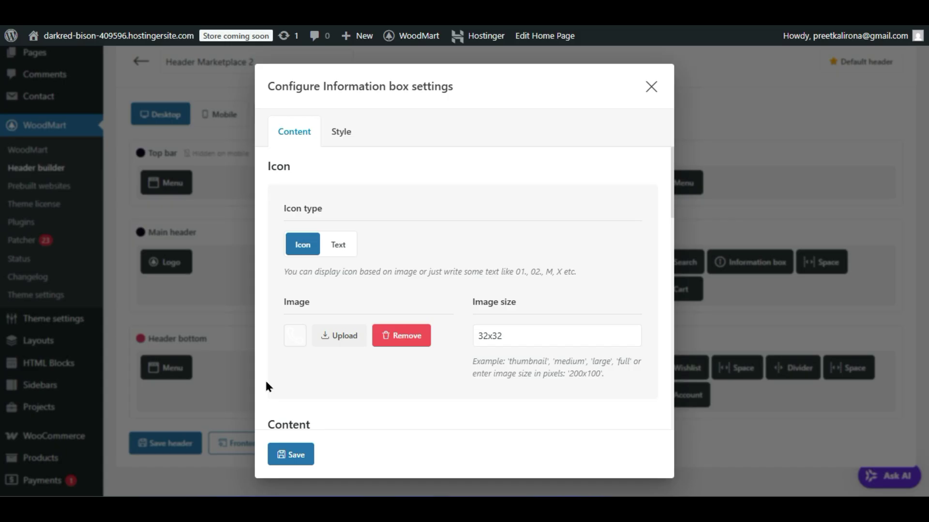
- Examine the Information box's title, content and icon options, trying the Text icon type before returning to Icon
{"action": "scroll", "coordinate": [327, 356], "scroll_direction": "down", "scroll_amount": 6}
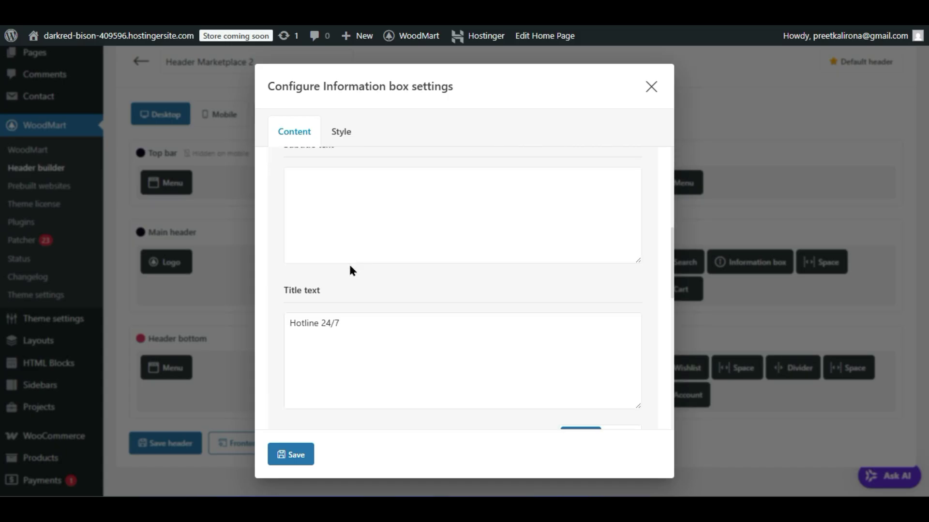
{"action": "scroll", "coordinate": [351, 269], "scroll_direction": "down", "scroll_amount": 2}
{"action": "scroll", "coordinate": [347, 282], "scroll_direction": "up", "scroll_amount": 2}
{"action": "scroll", "coordinate": [340, 290], "scroll_direction": "down", "scroll_amount": 2}
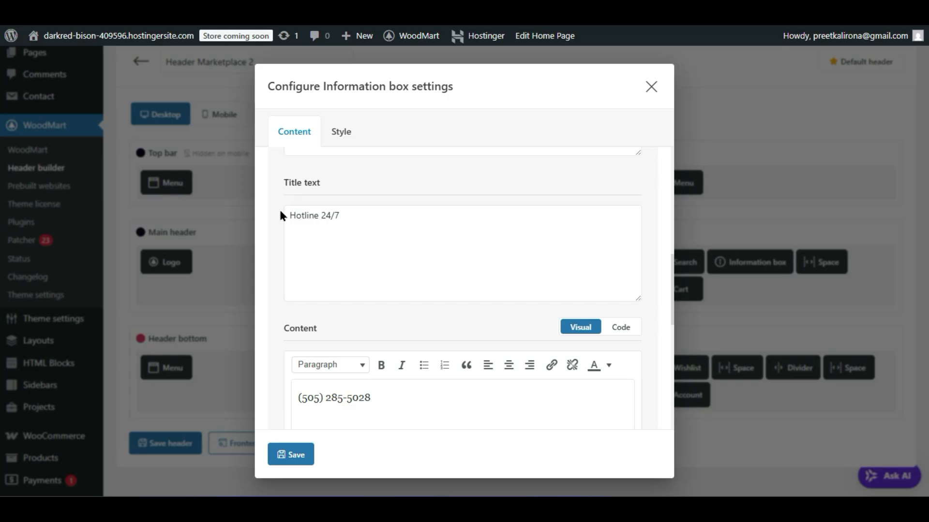
{"action": "triple_click", "coordinate": [354, 213]}
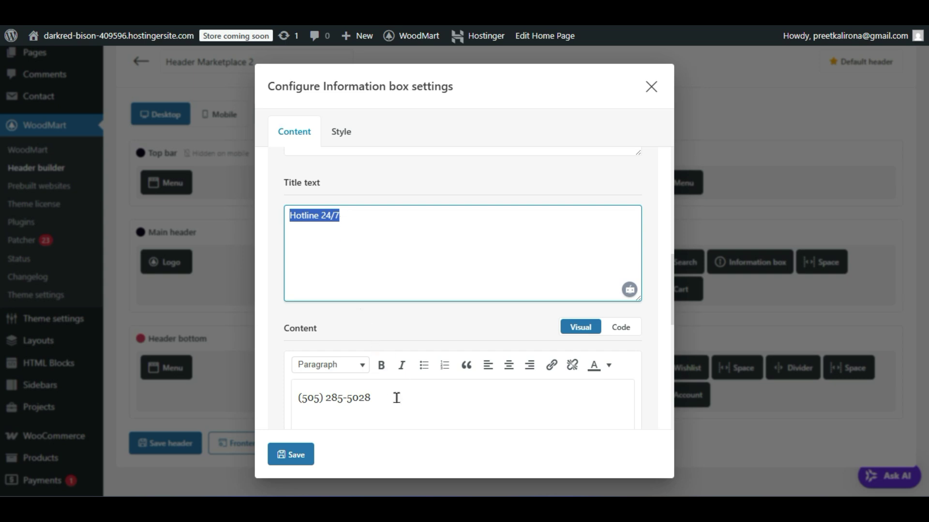
{"action": "scroll", "coordinate": [397, 398], "scroll_direction": "up", "scroll_amount": 5}
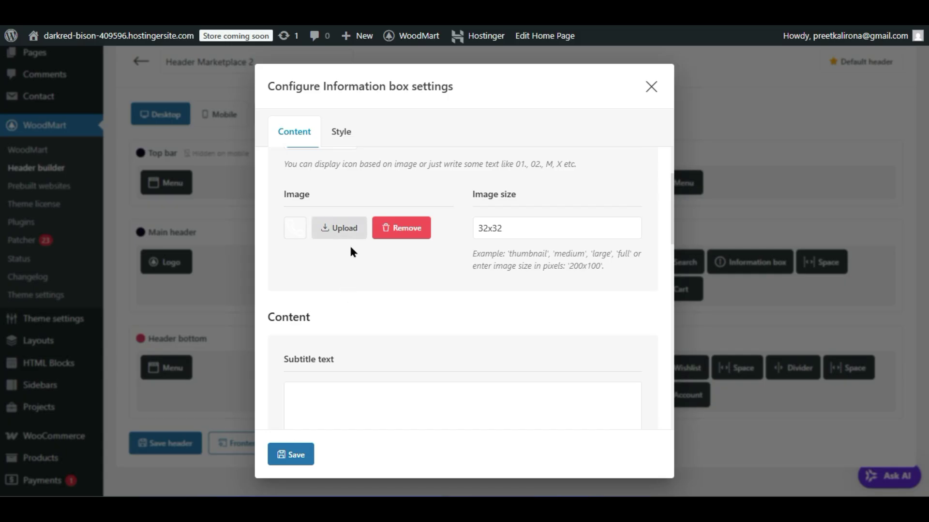
{"action": "scroll", "coordinate": [349, 249], "scroll_direction": "up", "scroll_amount": 2}
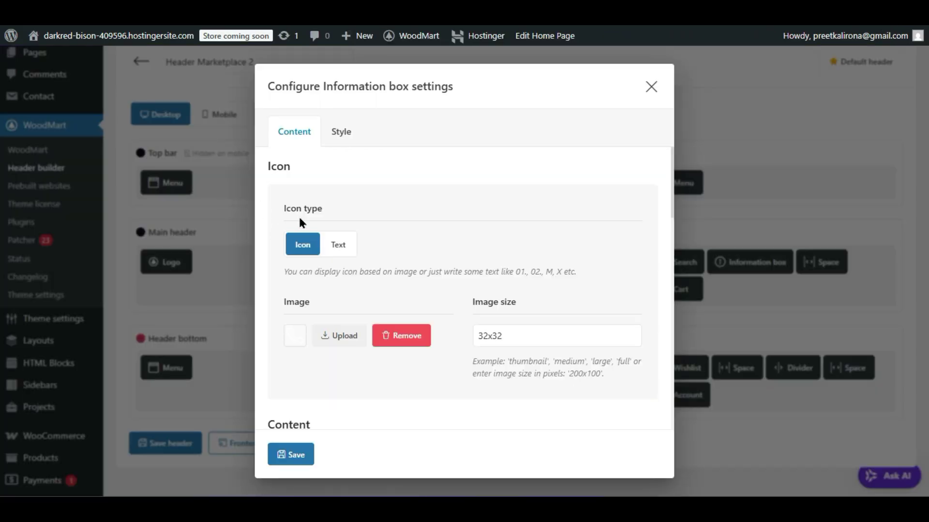
{"action": "left_click", "coordinate": [328, 248]}
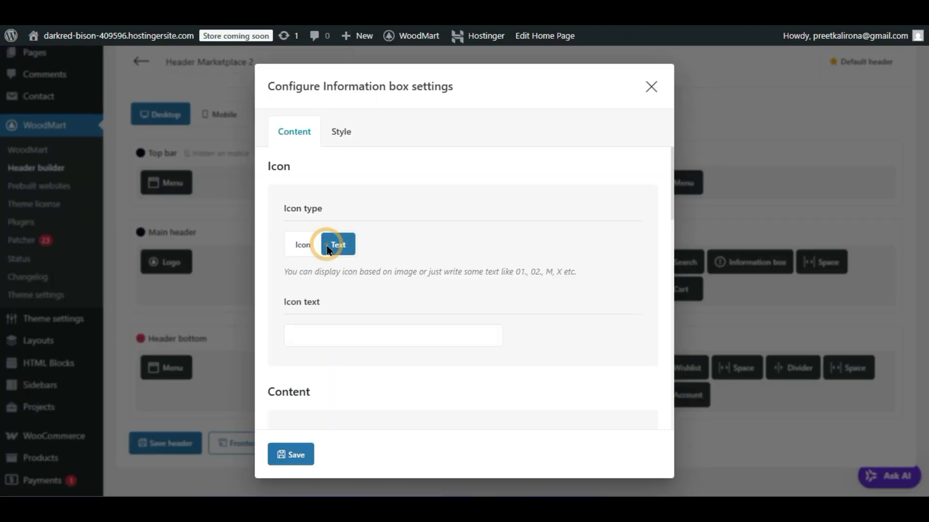
{"action": "left_click", "coordinate": [305, 248]}
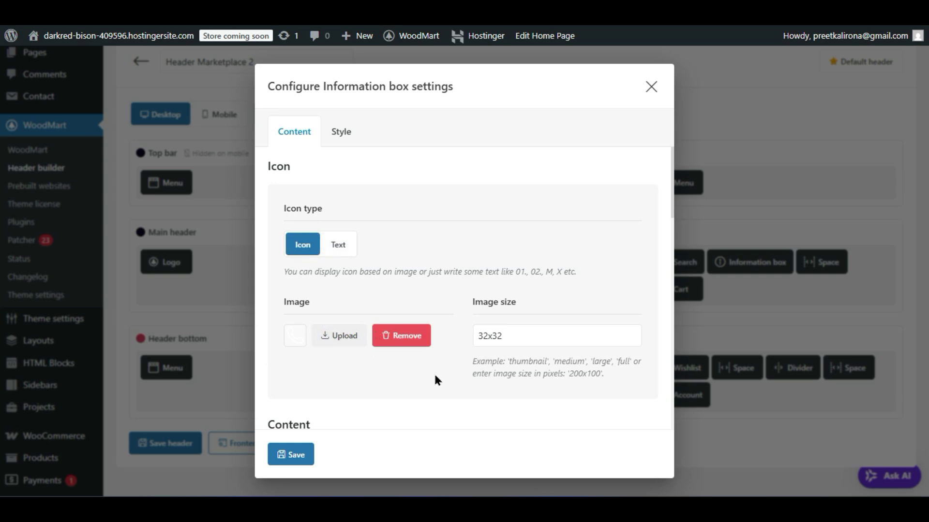
- Review the Information box's image size, title text, phone number content and button fields
{"action": "scroll", "coordinate": [437, 380], "scroll_direction": "down", "scroll_amount": 2}
{"action": "left_click", "coordinate": [493, 228]}
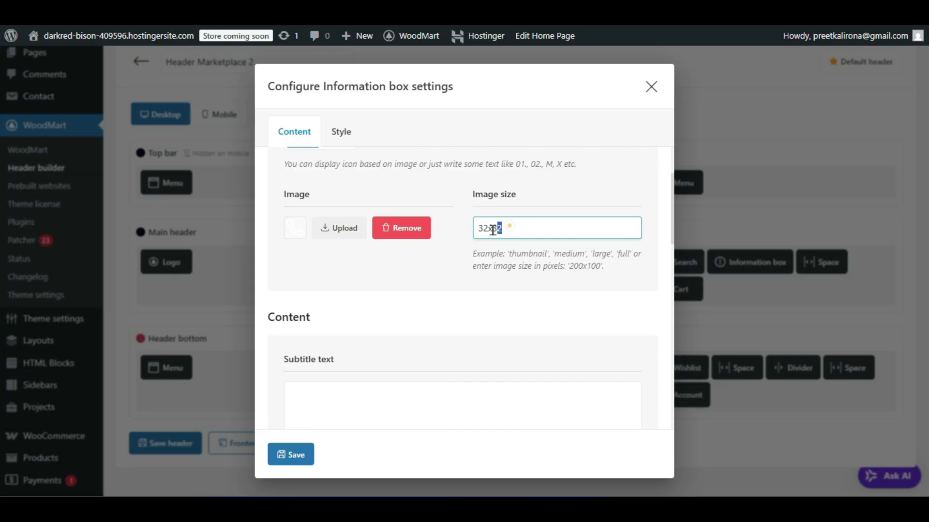
{"action": "double_click", "coordinate": [508, 228]}
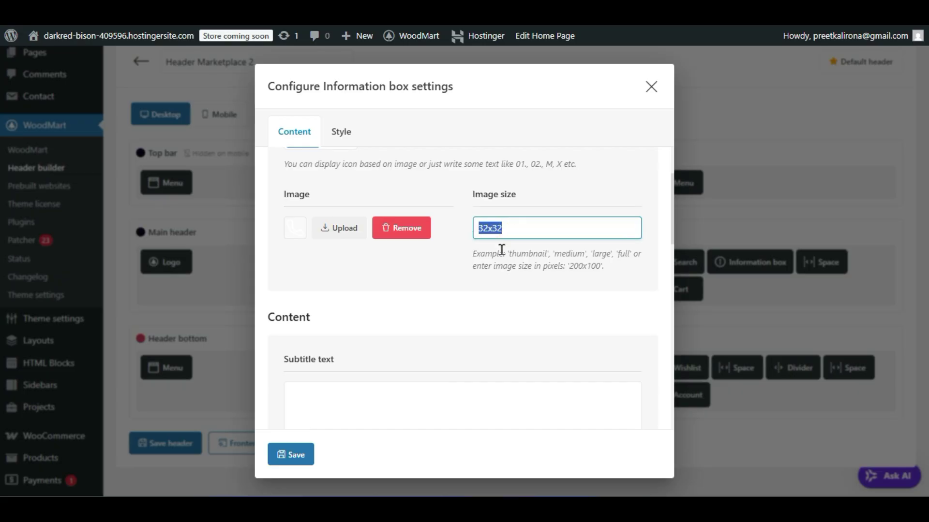
{"action": "left_click", "coordinate": [527, 251]}
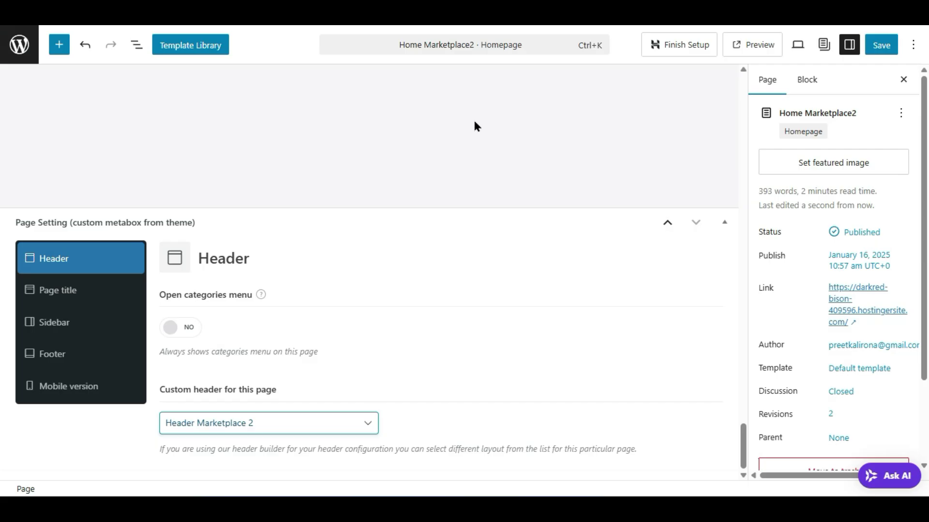
{"action": "left_click", "coordinate": [159, 10]}
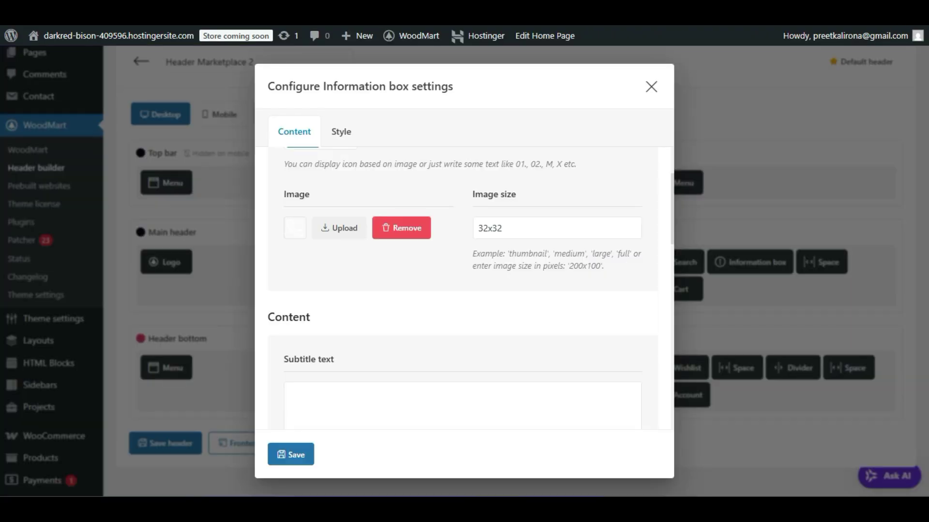
{"action": "scroll", "coordinate": [332, 376], "scroll_direction": "down", "scroll_amount": 4}
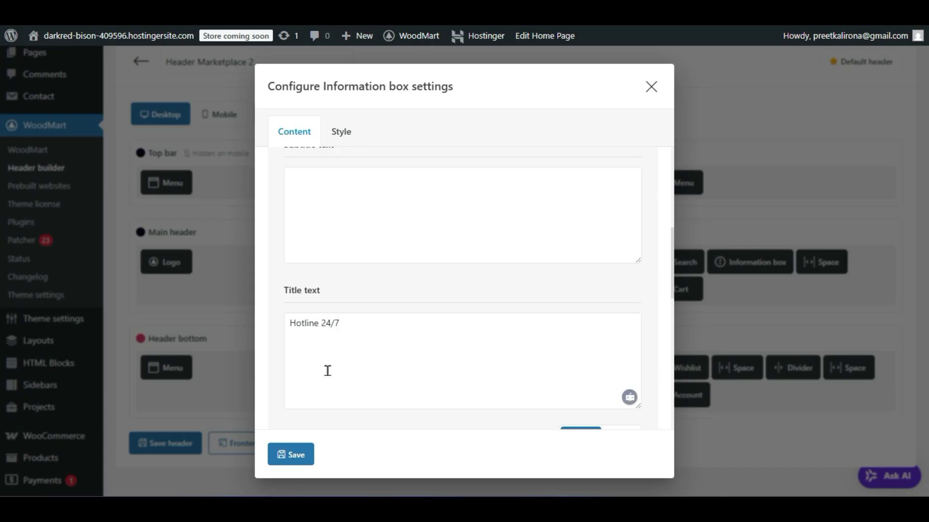
{"action": "scroll", "coordinate": [326, 370], "scroll_direction": "down", "scroll_amount": 4}
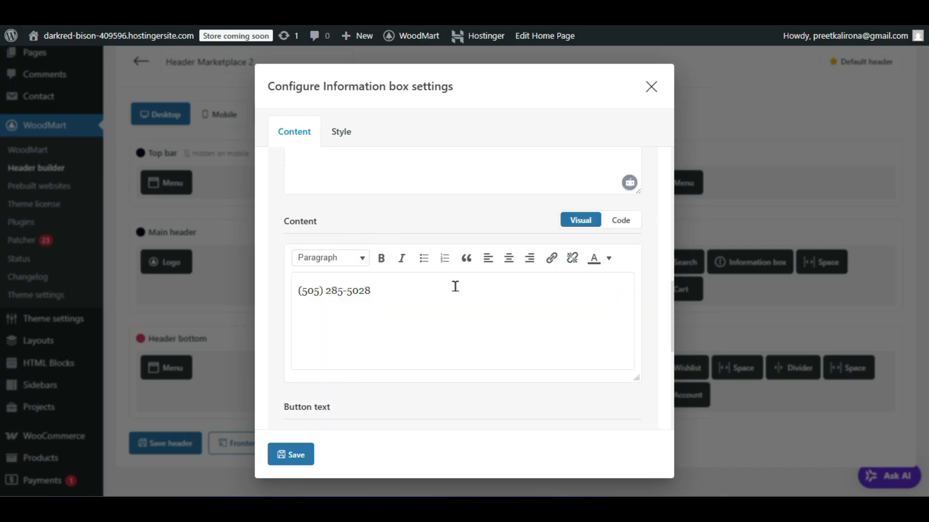
{"action": "left_click_drag", "start_coordinate": [402, 287], "coordinate": [294, 290]}
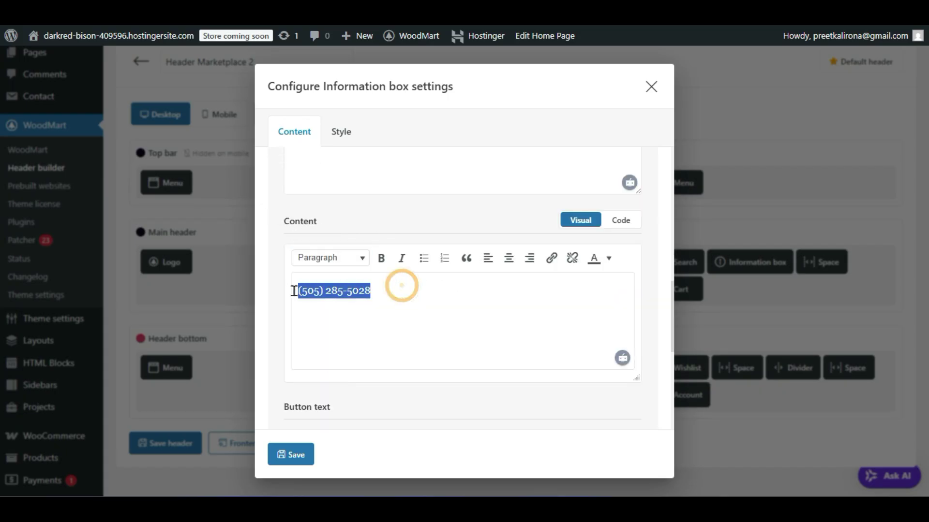
{"action": "left_click", "coordinate": [281, 312]}
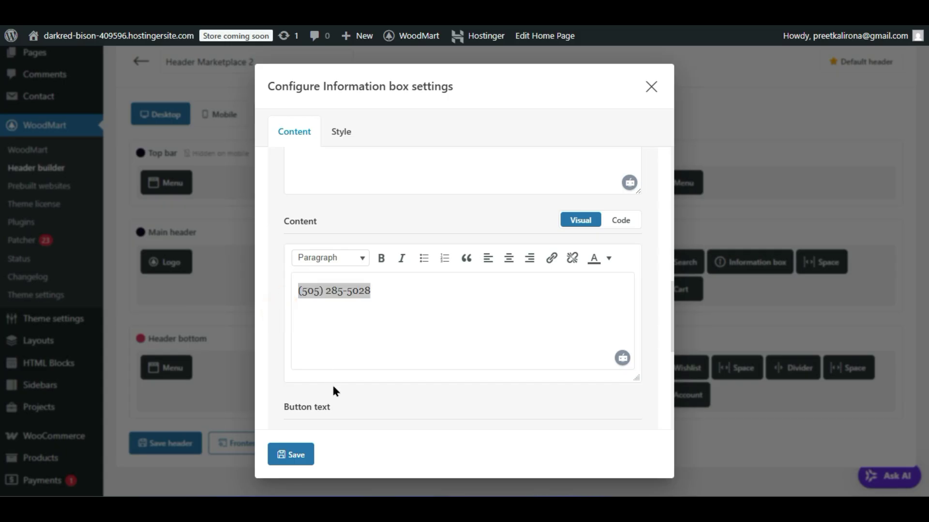
{"action": "scroll", "coordinate": [337, 391], "scroll_direction": "down", "scroll_amount": 5}
{"action": "scroll", "coordinate": [338, 396], "scroll_direction": "up", "scroll_amount": 2}
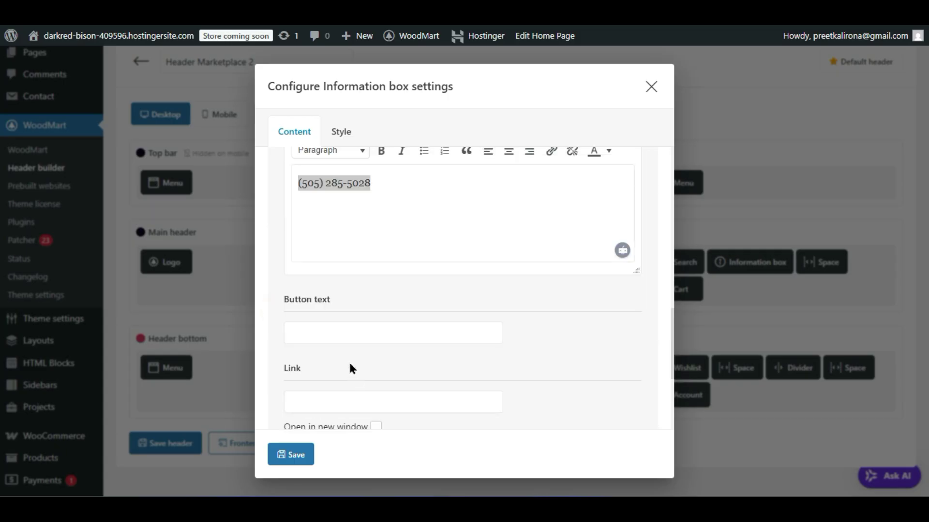
- Set the Information box's button text to "Click Hare"
{"action": "left_click", "coordinate": [337, 335]}
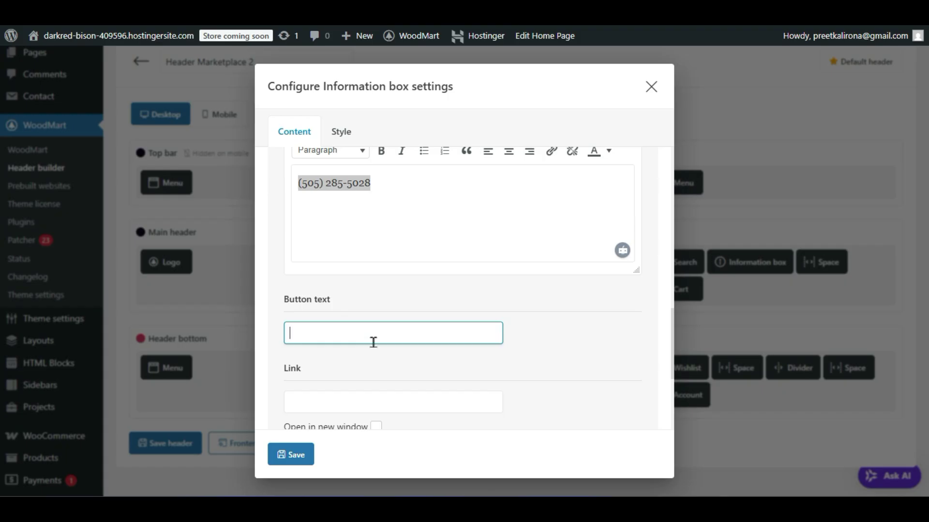
{"action": "type", "text": "Click "}
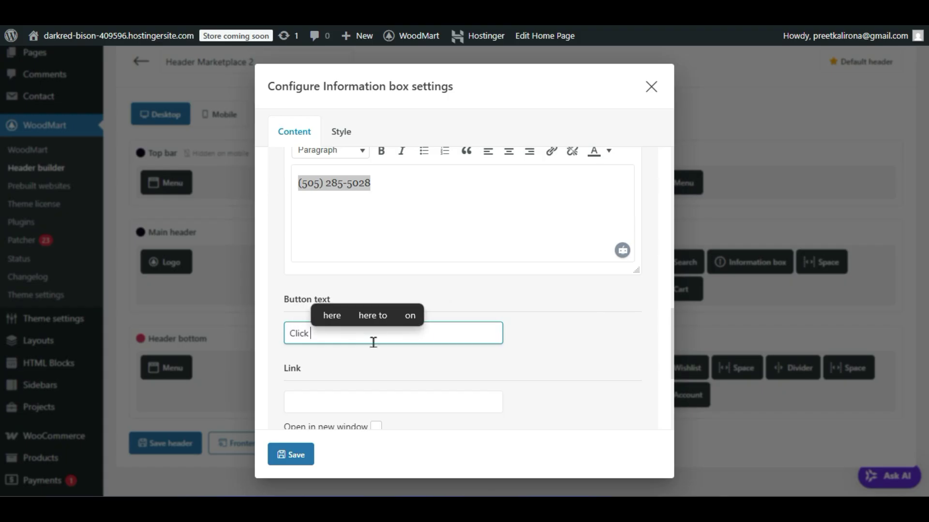
{"action": "type", "text": "Hare"}
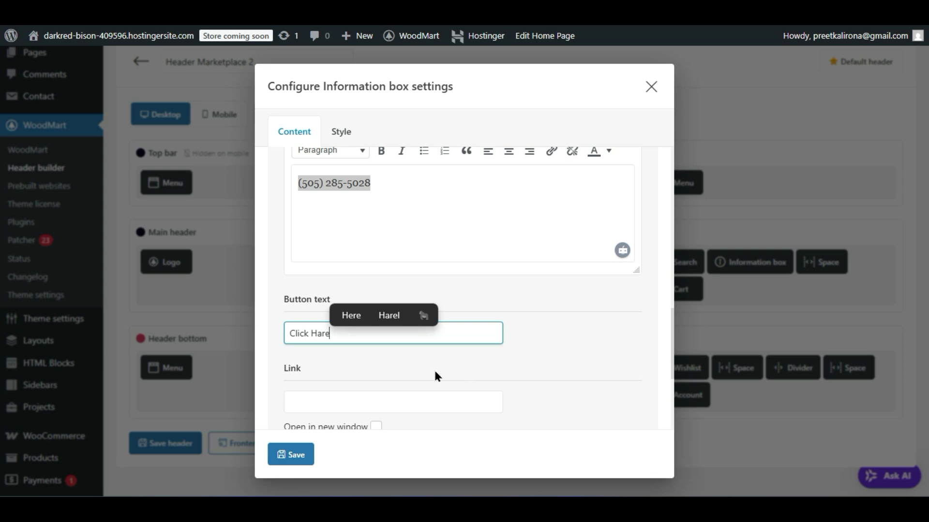
{"action": "left_click", "coordinate": [433, 367]}
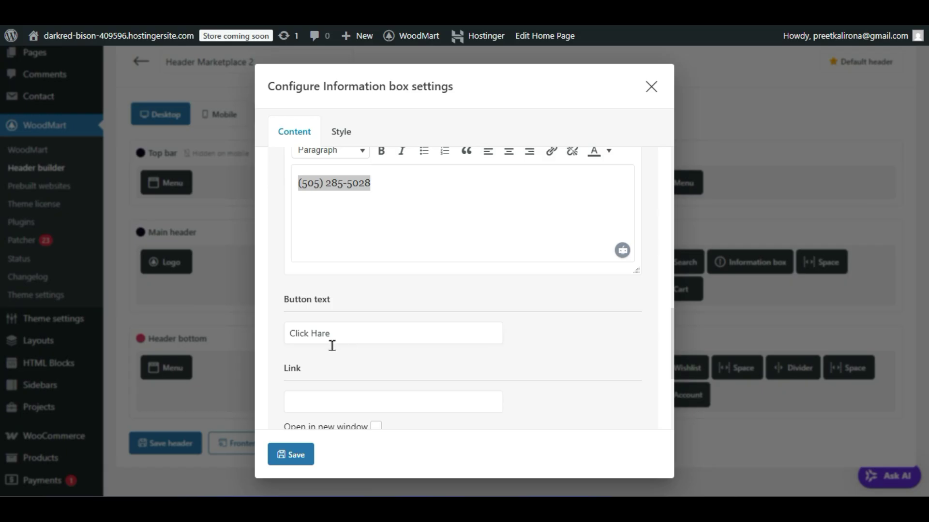
- Change the button text of the main header's information box to "Book"
{"action": "scroll", "coordinate": [340, 349], "scroll_direction": "down", "scroll_amount": 2}
{"action": "left_click", "coordinate": [347, 296]}
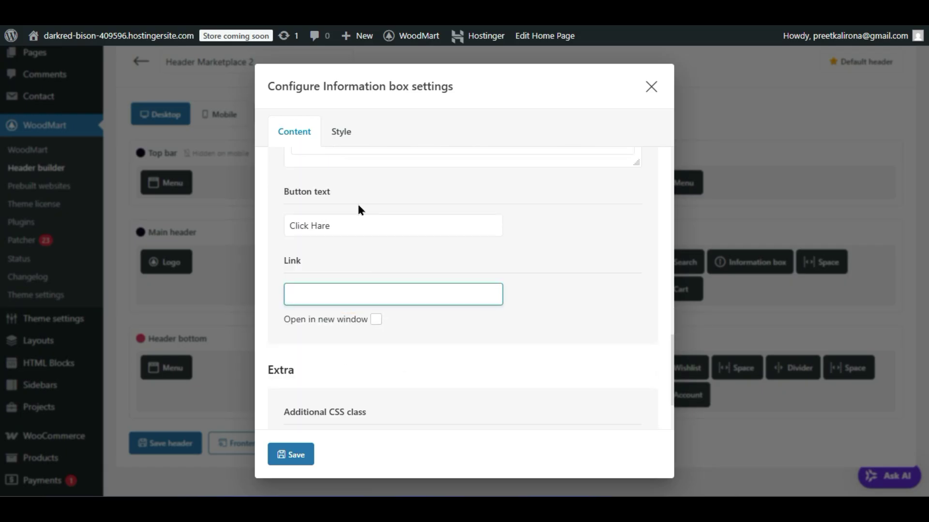
{"action": "left_click_drag", "start_coordinate": [350, 222], "coordinate": [260, 226]}
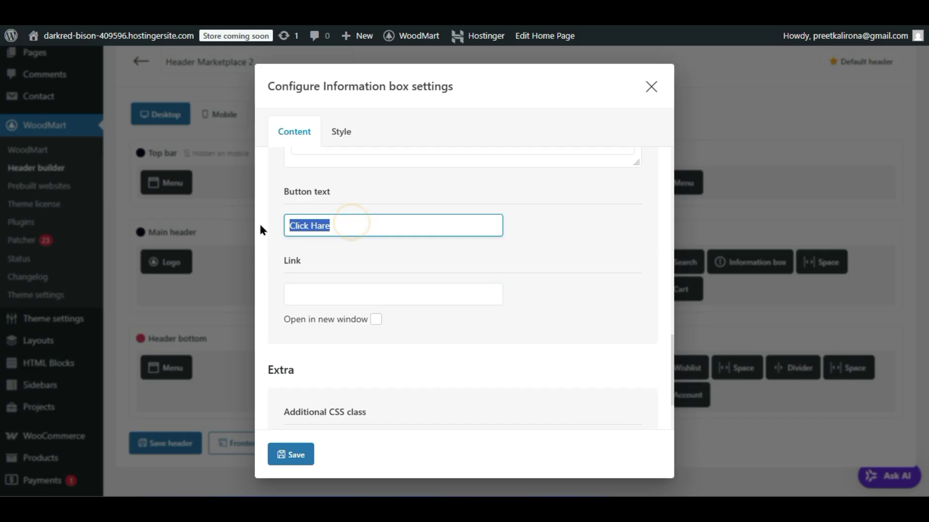
{"action": "type", "text": "Book"}
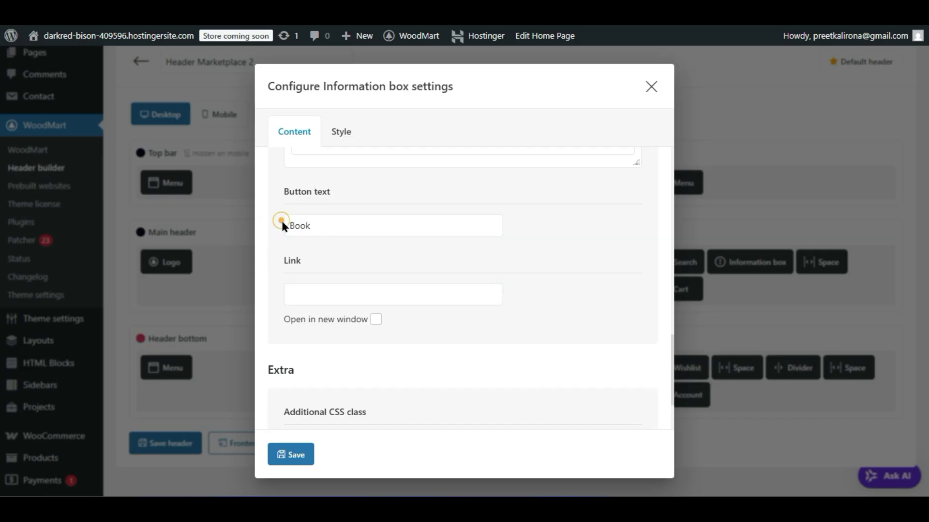
- Replace the information box's button text with "Click Hare" and save the element's settings
{"action": "left_click_drag", "start_coordinate": [317, 223], "coordinate": [279, 232]}
{"action": "left_click", "coordinate": [308, 287]}
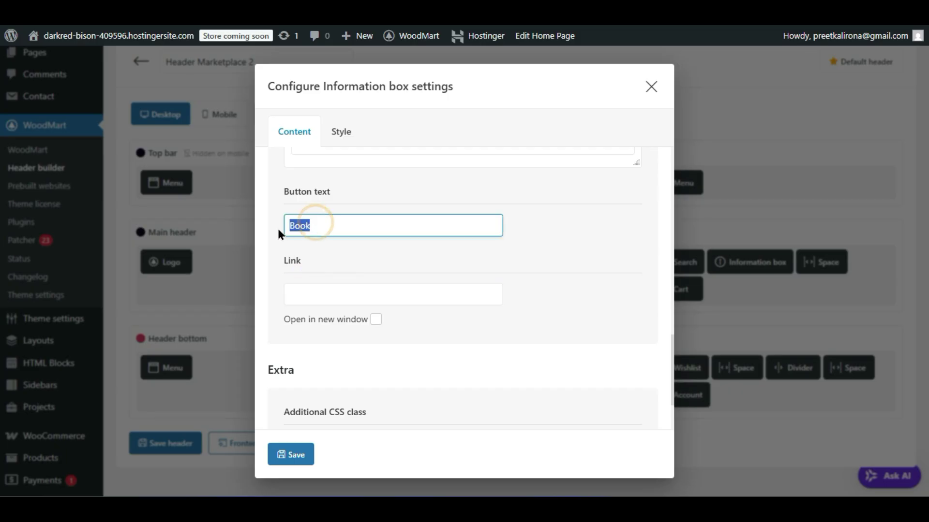
{"action": "key", "text": "BackSpace"}
{"action": "type", "text": "C"}
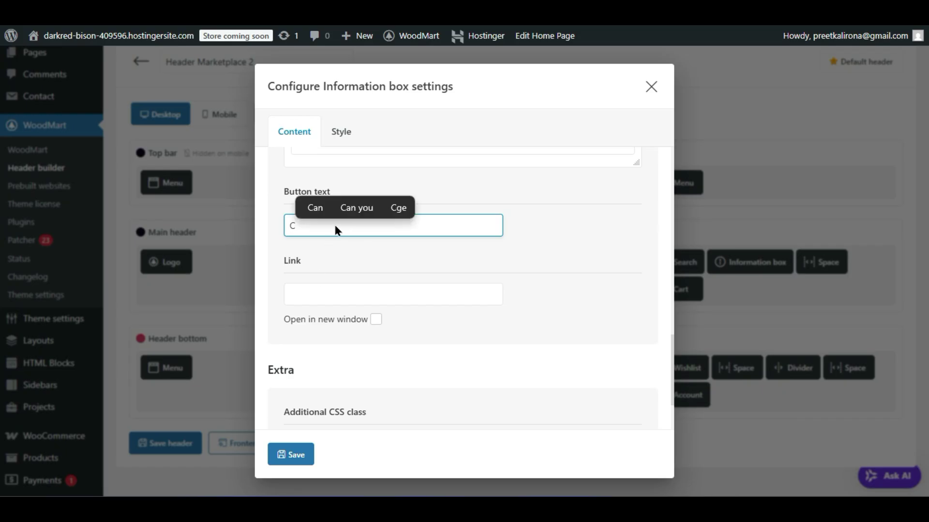
{"action": "type", "text": "lick Hare"}
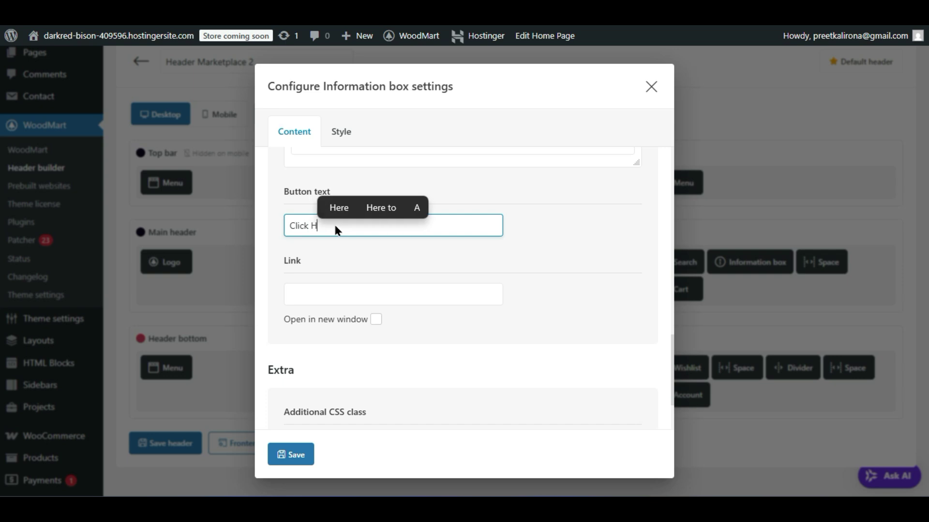
{"action": "left_click", "coordinate": [300, 457]}
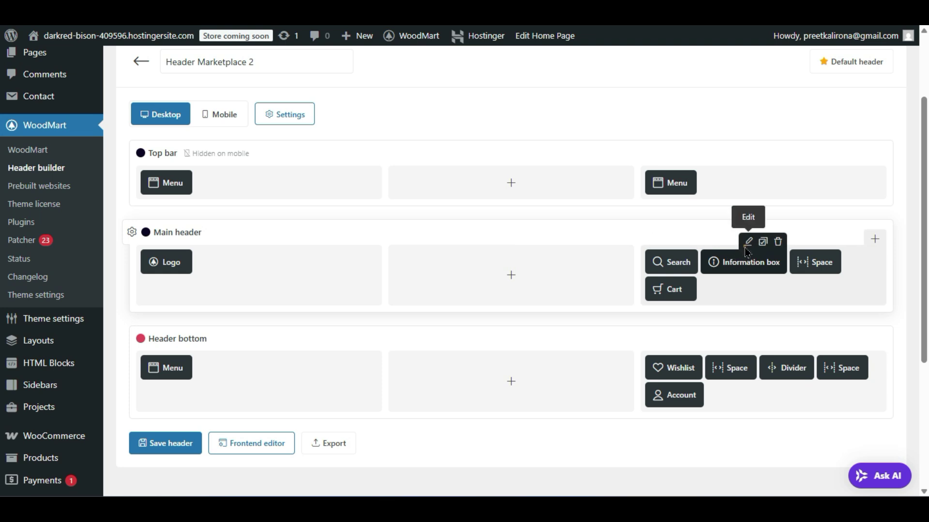
- Reopen the main header's information box settings and clear its button text
{"action": "left_click", "coordinate": [745, 242]}
{"action": "scroll", "coordinate": [365, 363], "scroll_direction": "down", "scroll_amount": 10}
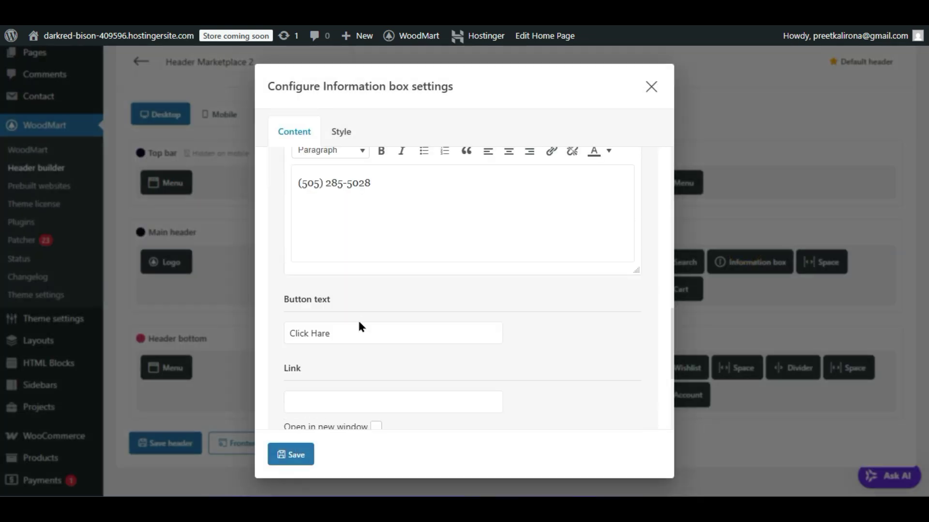
{"action": "left_click_drag", "start_coordinate": [333, 333], "coordinate": [286, 338]}
{"action": "key", "text": "BackSpace"}
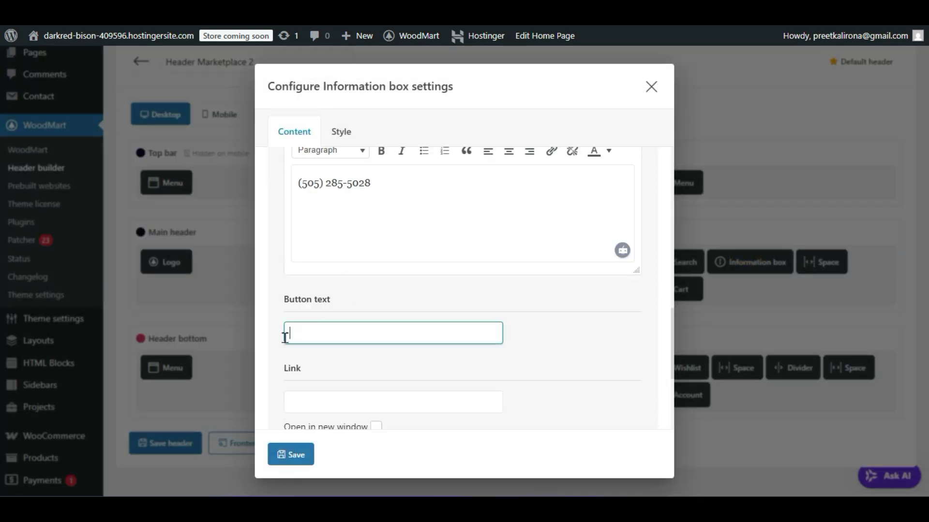
{"action": "scroll", "coordinate": [319, 363], "scroll_direction": "down", "scroll_amount": 5}
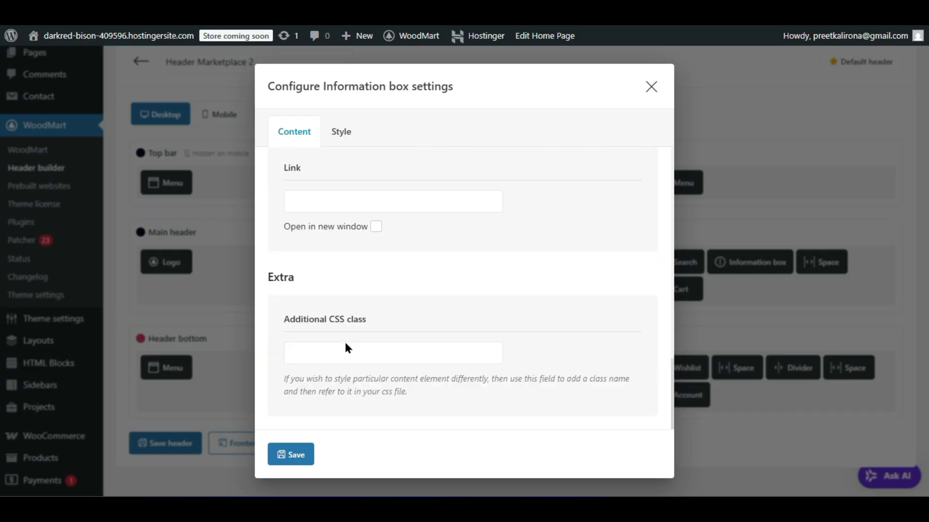
- Set the information box's style to Shadow and save both the element and the header
{"action": "scroll", "coordinate": [345, 344], "scroll_direction": "up", "scroll_amount": 9}
{"action": "scroll", "coordinate": [344, 341], "scroll_direction": "up", "scroll_amount": 4}
{"action": "left_click", "coordinate": [339, 135]}
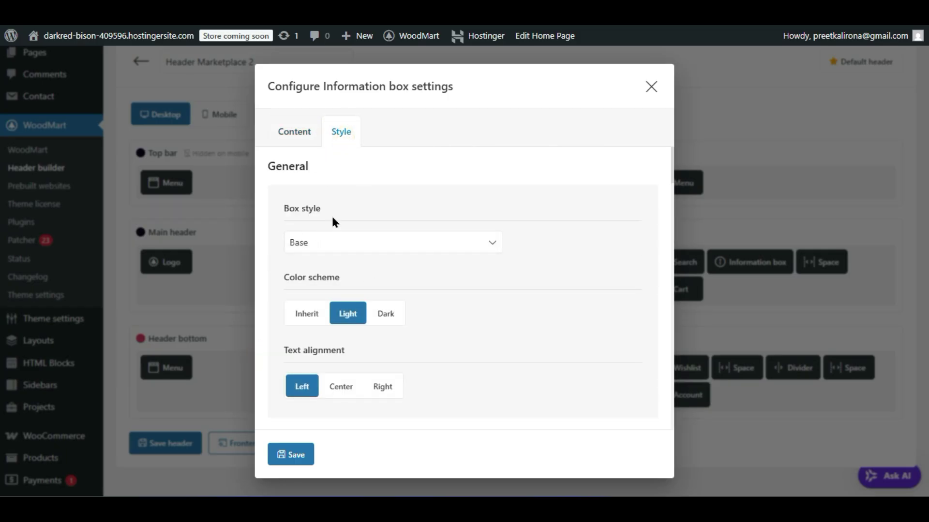
{"action": "left_click", "coordinate": [347, 245]}
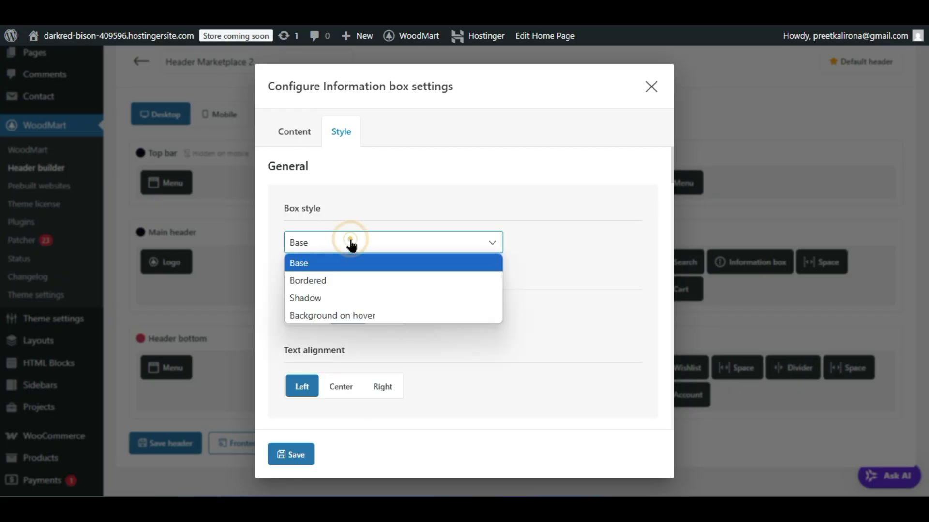
{"action": "left_click", "coordinate": [330, 297]}
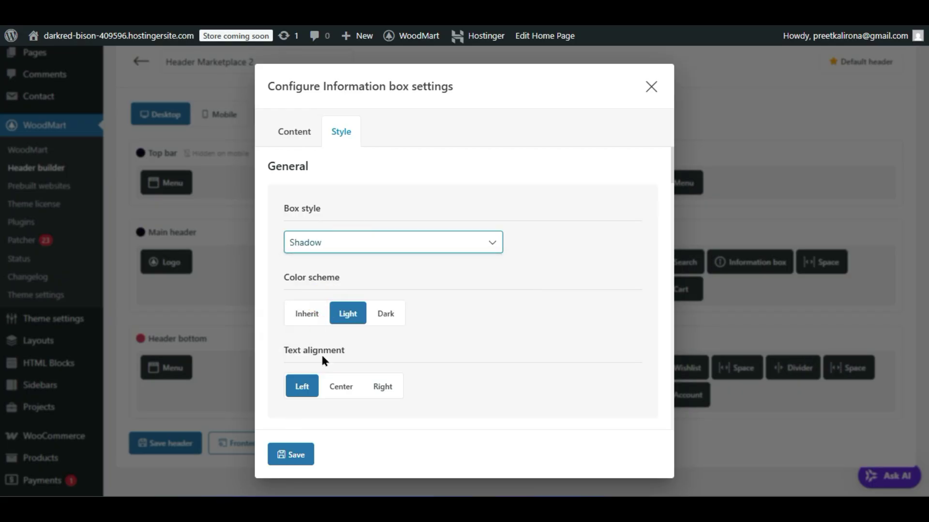
{"action": "left_click", "coordinate": [287, 457]}
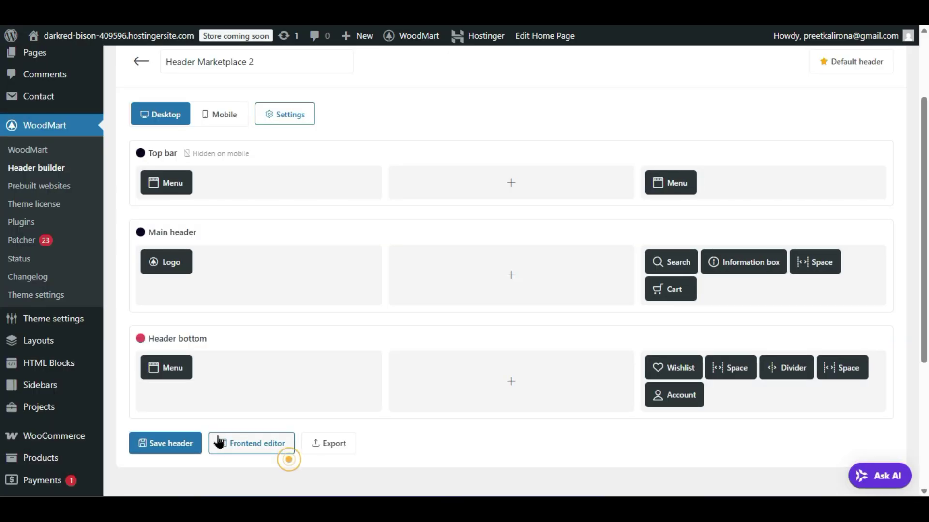
{"action": "left_click", "coordinate": [185, 440]}
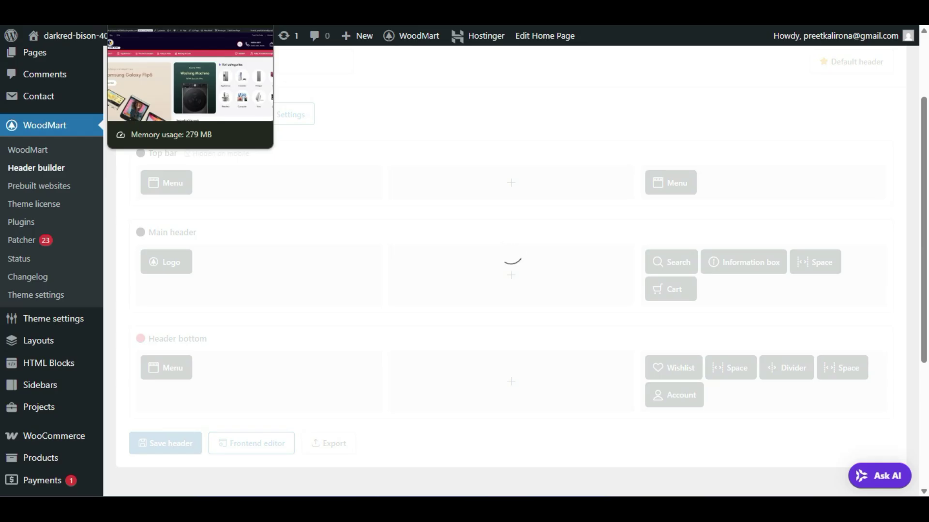
- Switch to the storefront page and examine the information box in its header
{"action": "left_click", "coordinate": [110, 42]}
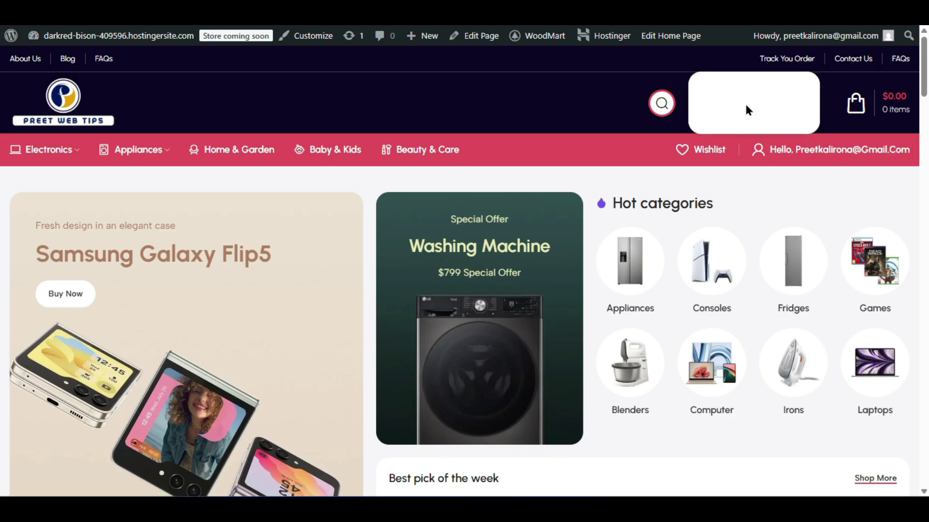
{"action": "mouse_move", "coordinate": [775, 110]}
{"action": "left_mouse_down"}
{"action": "mouse_move", "coordinate": [709, 83]}
{"action": "mouse_move", "coordinate": [784, 109]}
{"action": "left_mouse_up"}
{"action": "left_click", "coordinate": [762, 118]}
{"action": "left_click", "coordinate": [774, 105]}
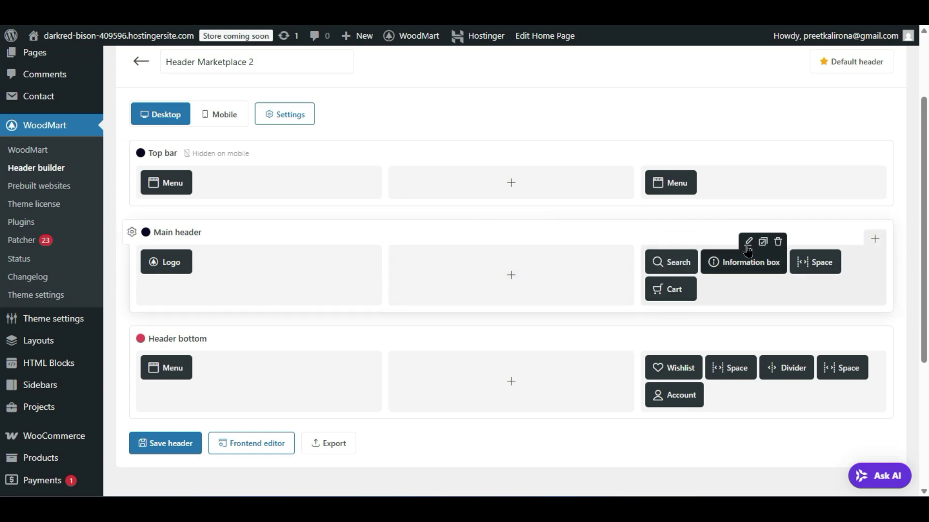
- Change the main header information box's style to Background on hover
{"action": "left_click", "coordinate": [747, 246]}
{"action": "left_click", "coordinate": [335, 142]}
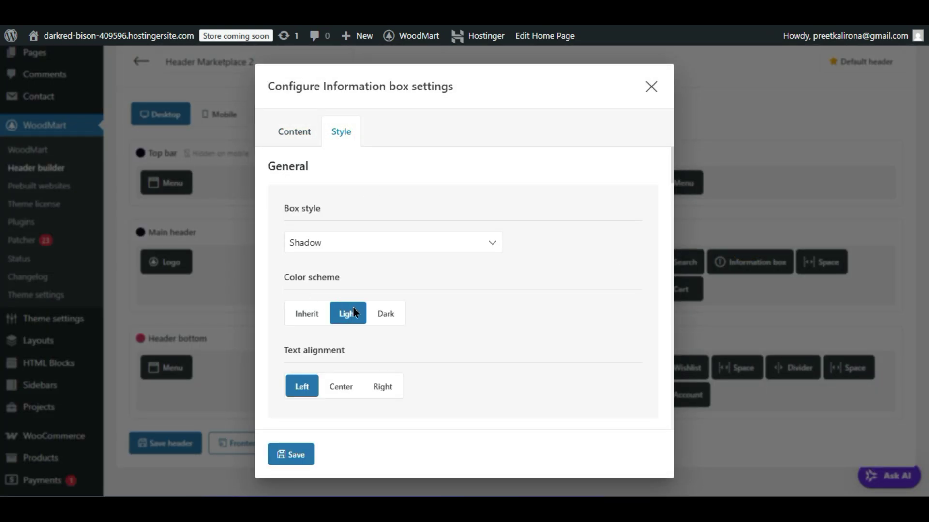
{"action": "left_click", "coordinate": [387, 315]}
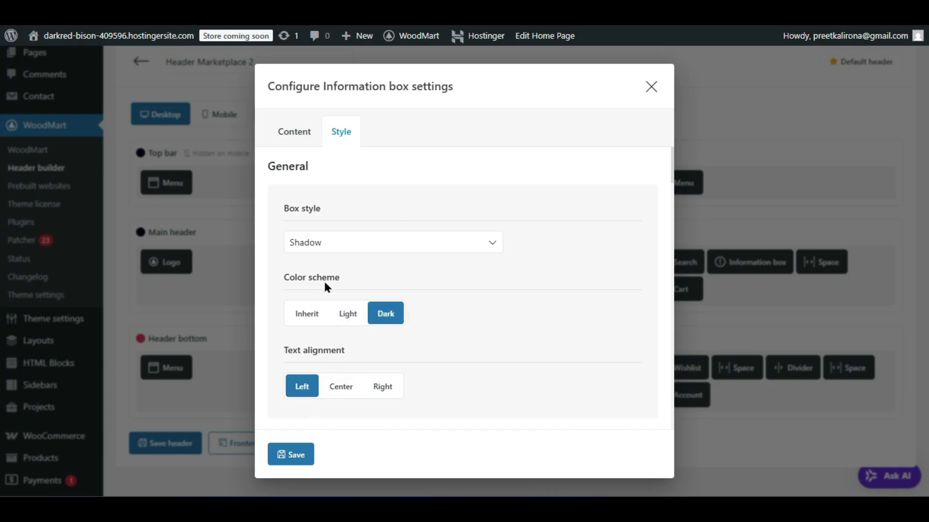
{"action": "left_click", "coordinate": [327, 243]}
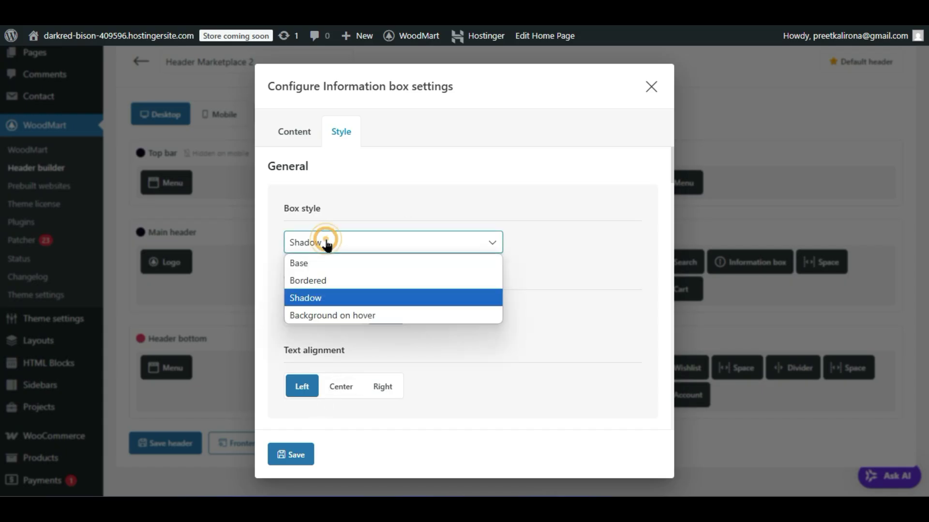
{"action": "left_click", "coordinate": [315, 314]}
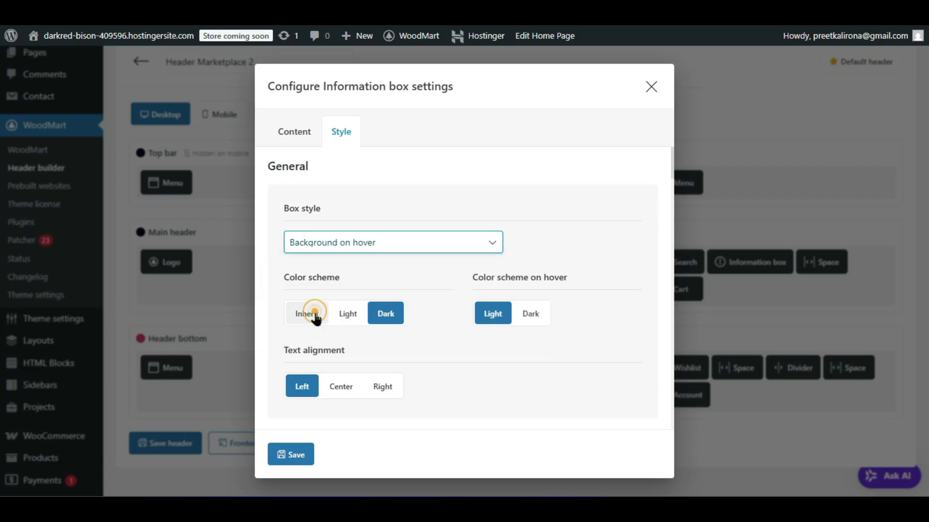
- Set the information box's color scheme to Light and its hover color scheme to Dark, then save the element and header
{"action": "left_click", "coordinate": [342, 322]}
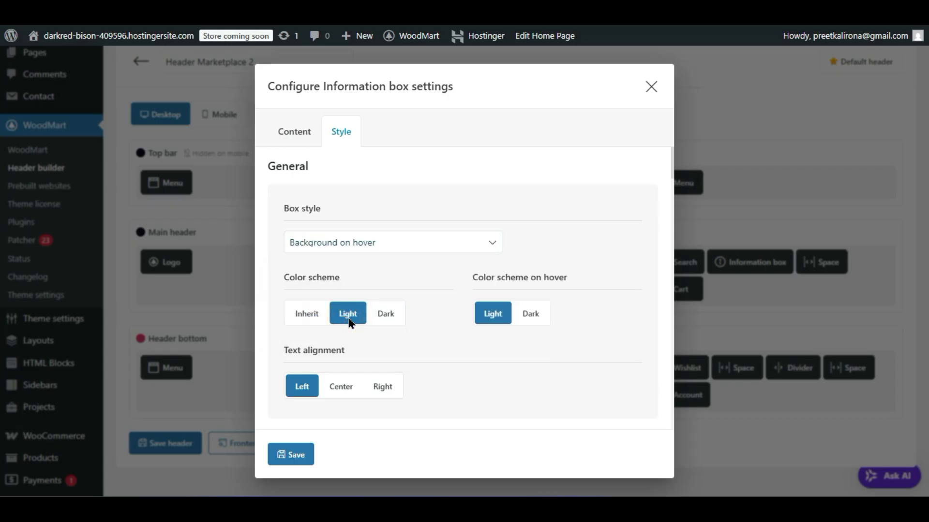
{"action": "left_click", "coordinate": [532, 316]}
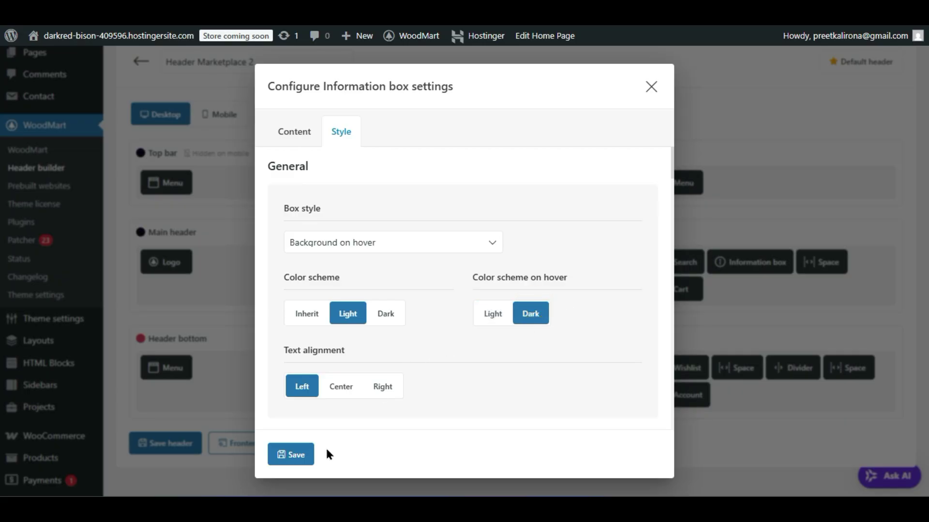
{"action": "left_click", "coordinate": [291, 455]}
{"action": "left_click", "coordinate": [191, 442]}
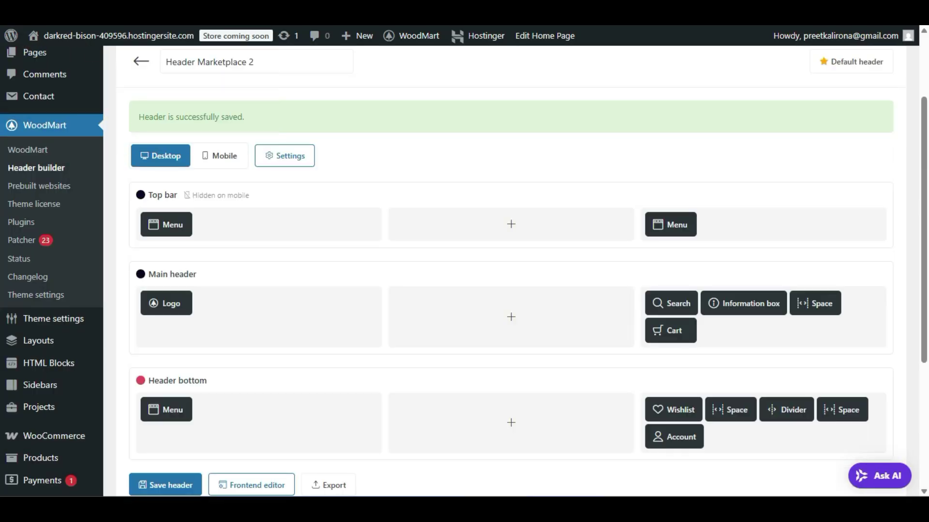
{"action": "left_click", "coordinate": [160, 6]}
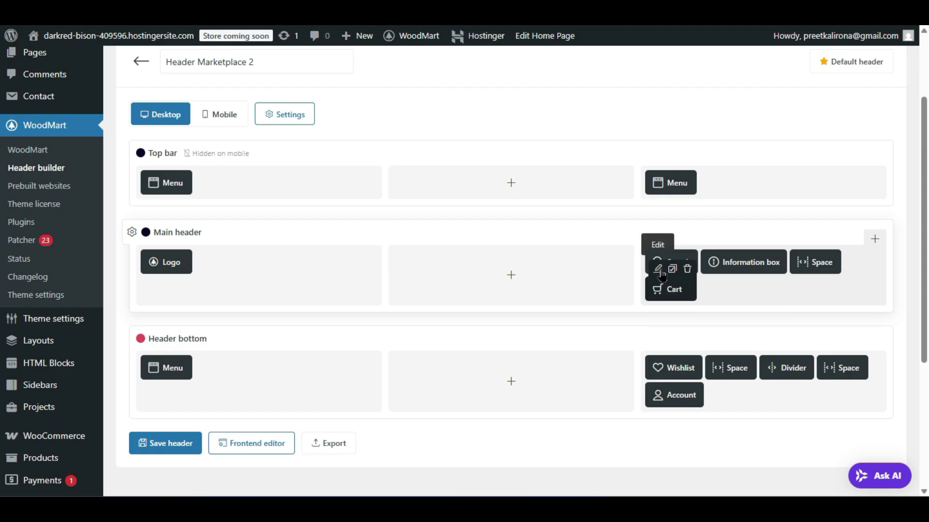
- Set the main header's cart display to Icon with text, save the element and header, and check the storefront
{"action": "left_click", "coordinate": [659, 270]}
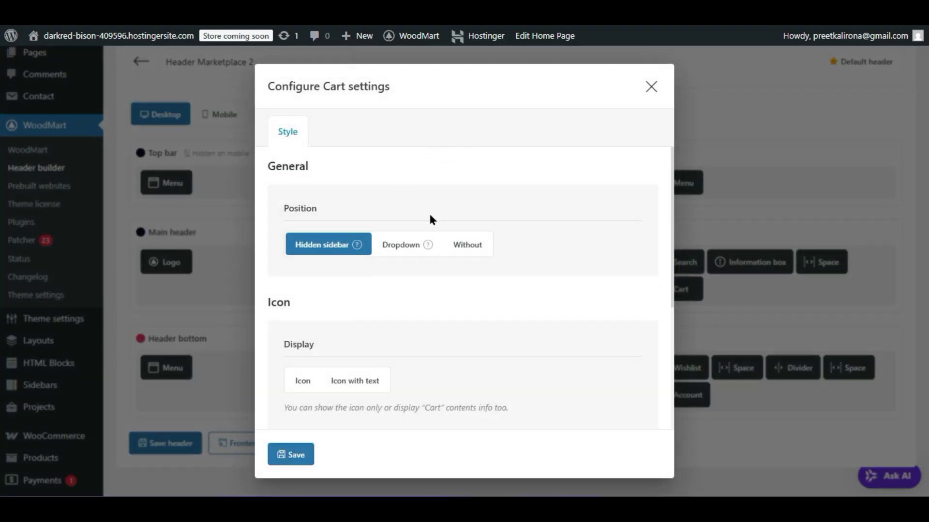
{"action": "scroll", "coordinate": [503, 225], "scroll_direction": "down", "scroll_amount": 2}
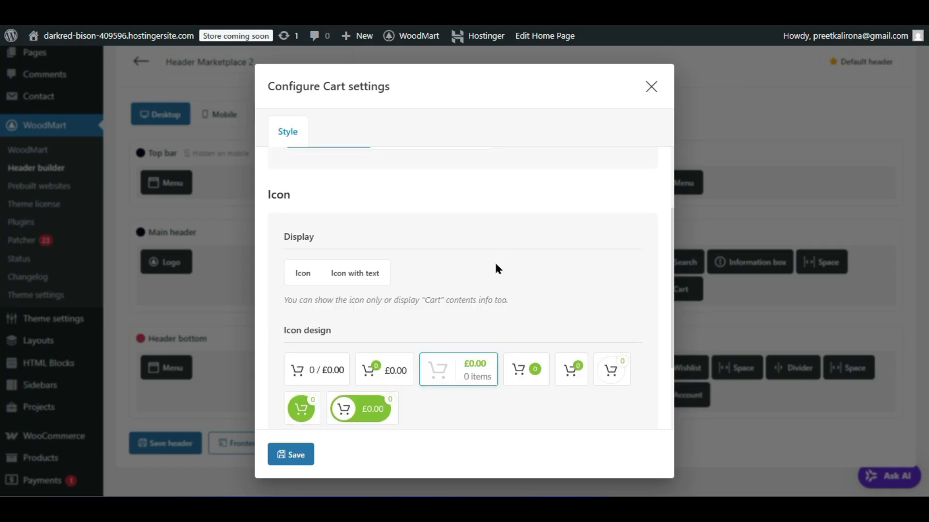
{"action": "left_click", "coordinate": [377, 279]}
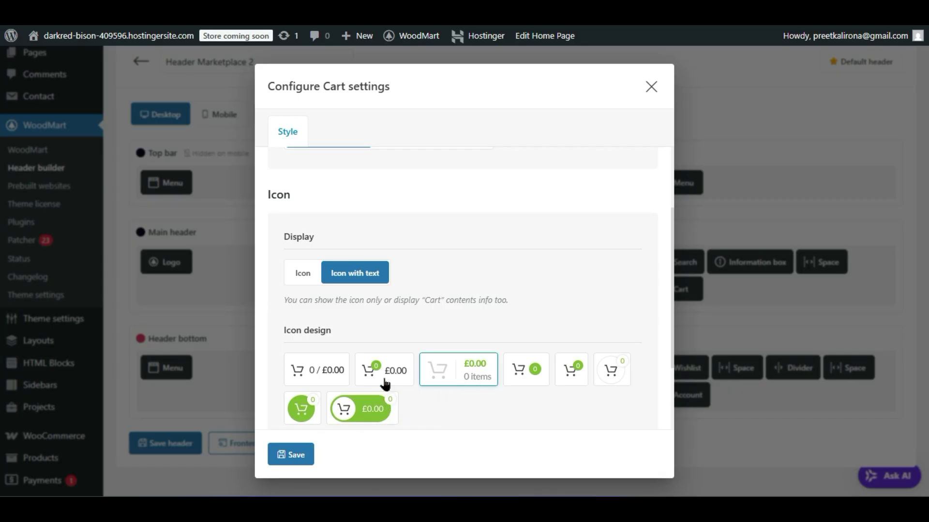
{"action": "scroll", "coordinate": [382, 382], "scroll_direction": "down", "scroll_amount": 2}
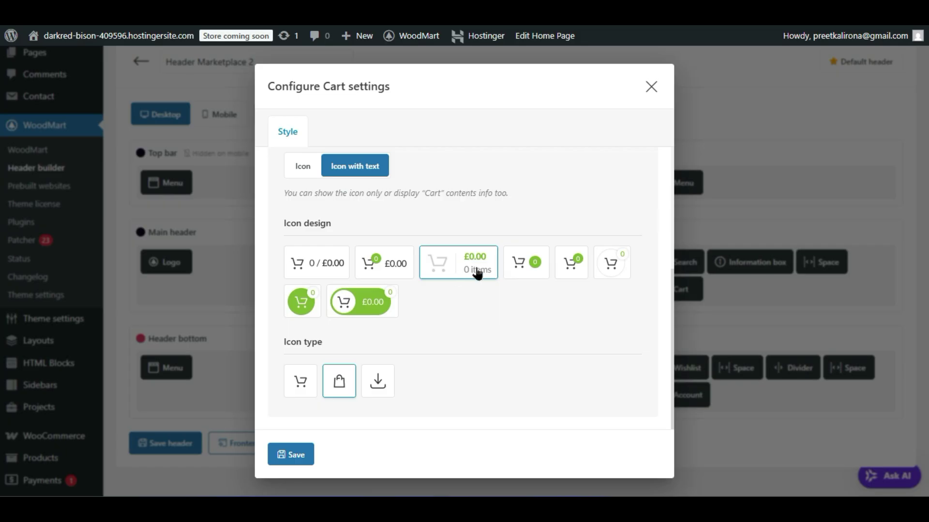
{"action": "left_click", "coordinate": [290, 453]}
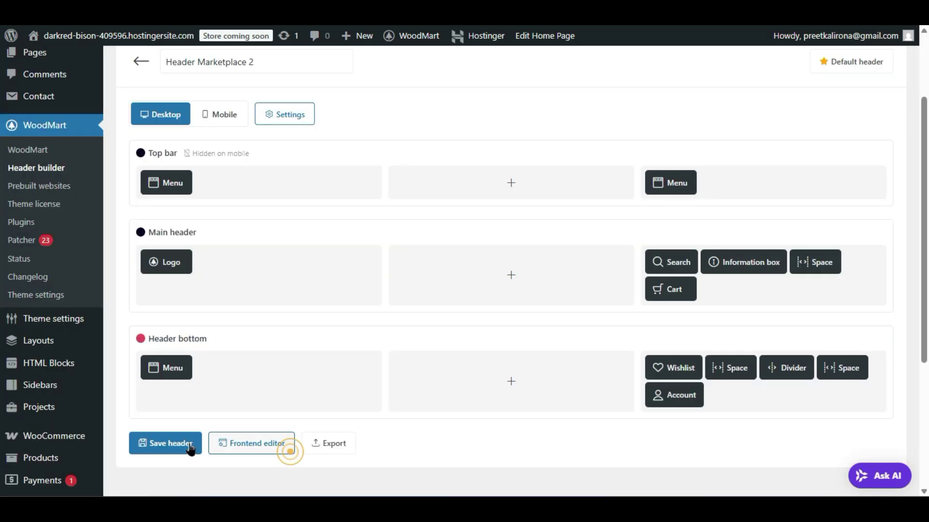
{"action": "left_click", "coordinate": [178, 440]}
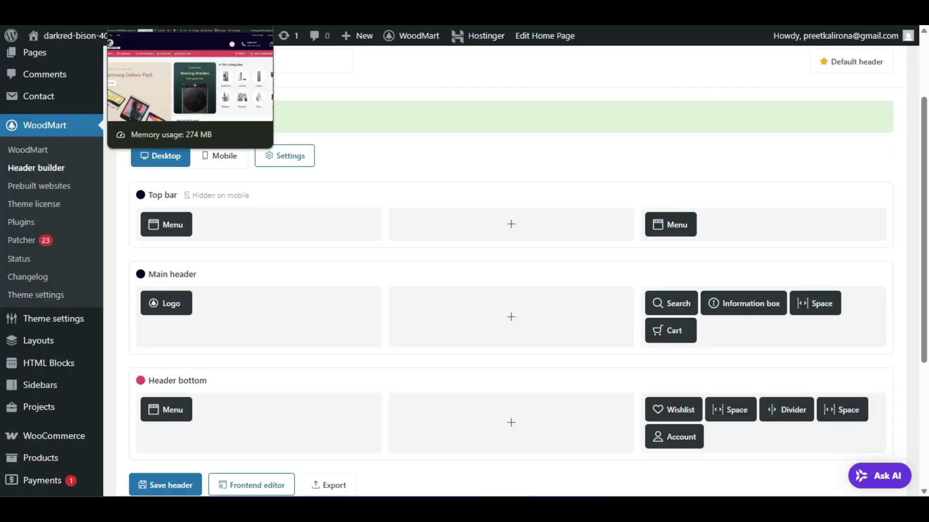
{"action": "left_click", "coordinate": [110, 42]}
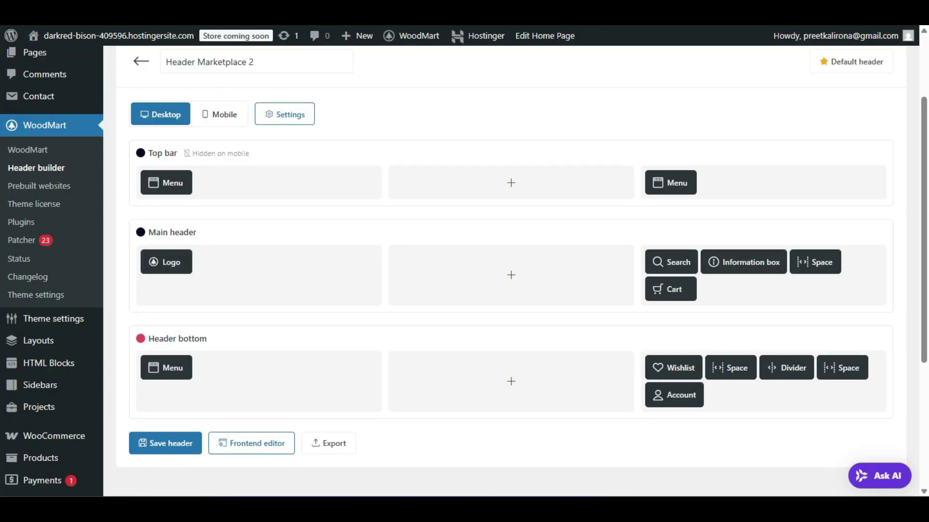
- Adjust the main header's logo settings and save both the element and the header
{"action": "mouse_move", "coordinate": [665, 274]}
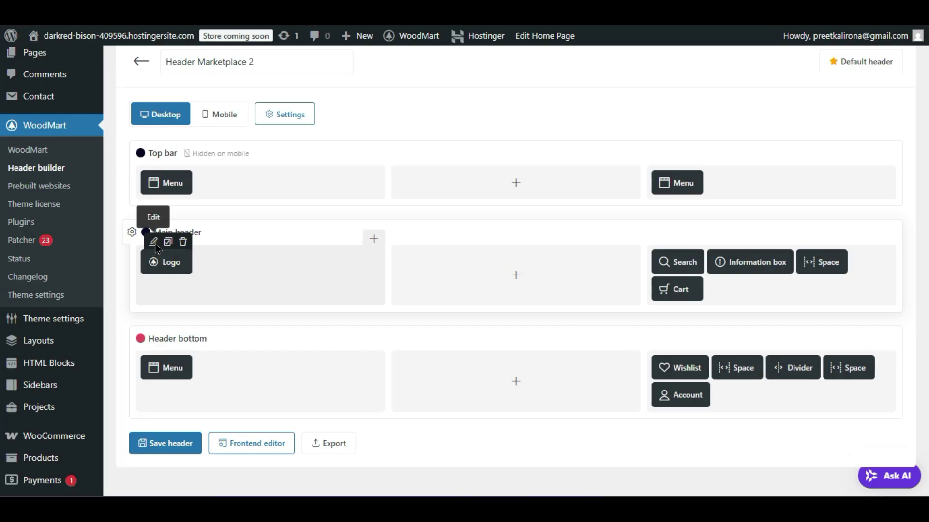
{"action": "left_click", "coordinate": [154, 242]}
{"action": "left_click_drag", "start_coordinate": [375, 277], "coordinate": [332, 284]}
{"action": "left_click", "coordinate": [283, 441]}
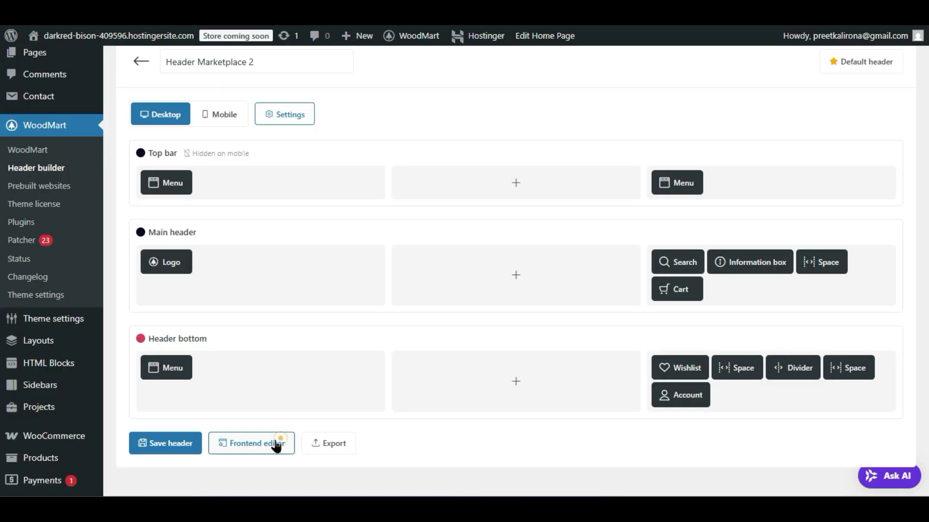
{"action": "left_click", "coordinate": [187, 444]}
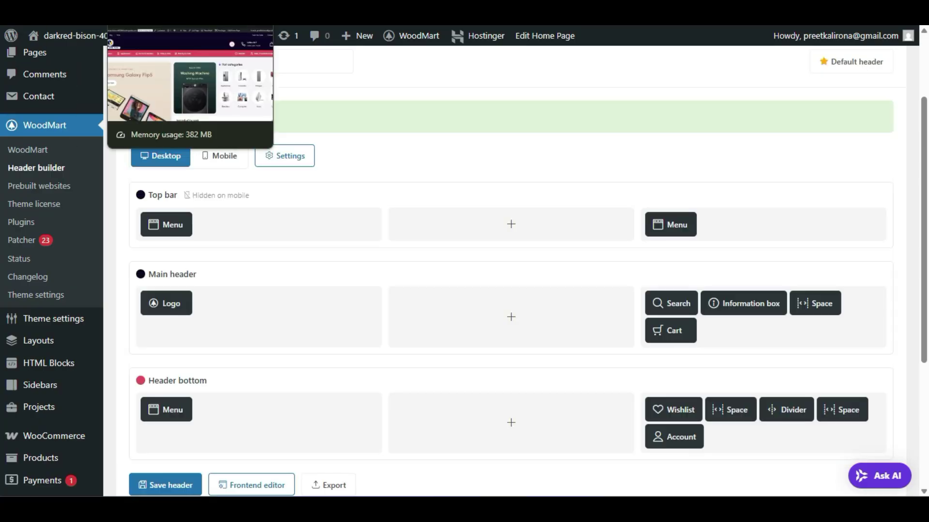
- Check the storefront header and set the main header cart's icon design to the cart with a count badge beside the price
{"action": "left_click", "coordinate": [160, 14]}
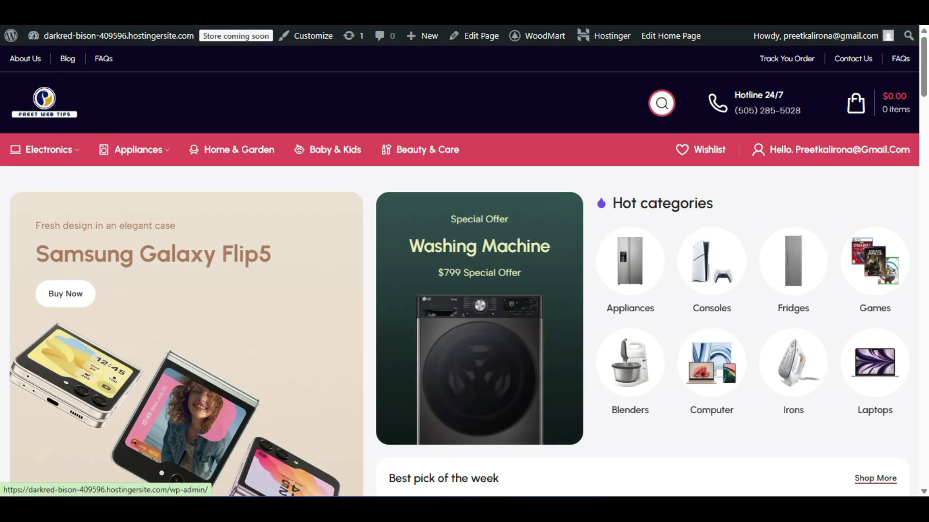
{"action": "left_click", "coordinate": [109, 15]}
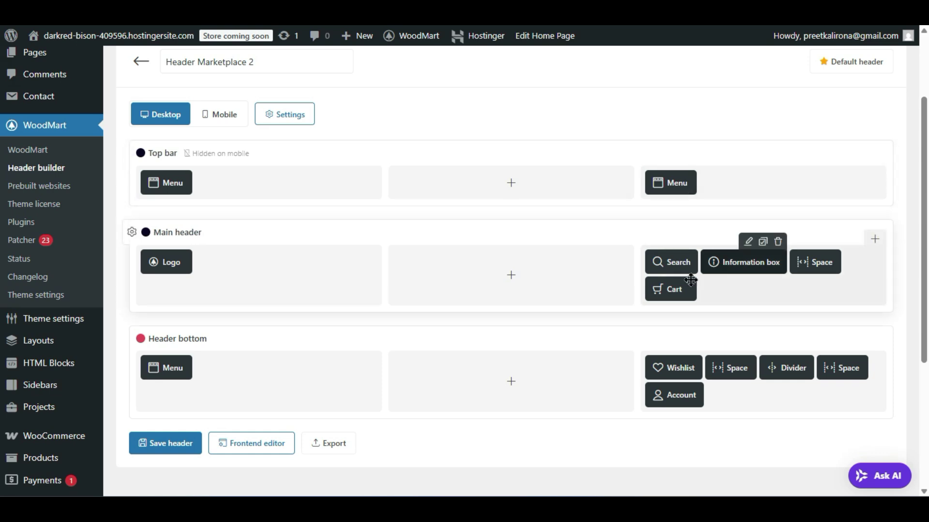
{"action": "left_click", "coordinate": [657, 269]}
{"action": "scroll", "coordinate": [416, 327], "scroll_direction": "down", "scroll_amount": 5}
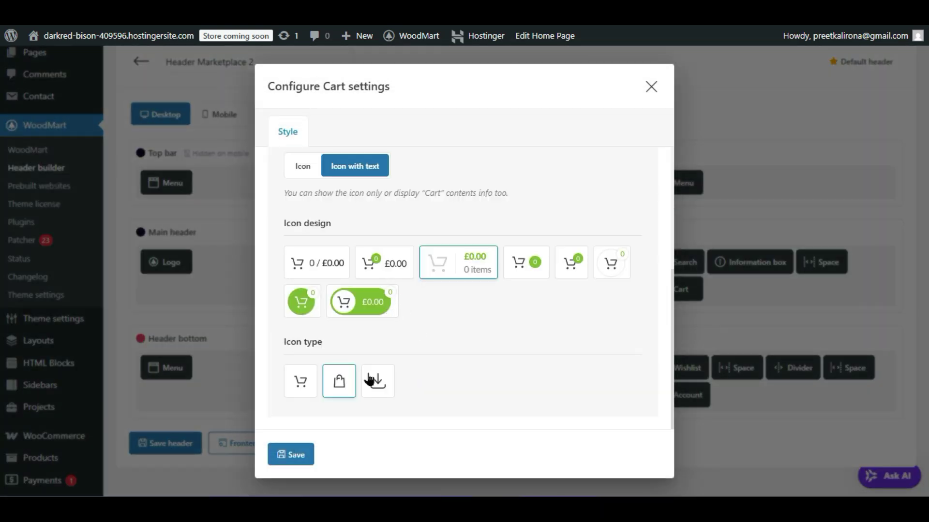
{"action": "left_click", "coordinate": [409, 267]}
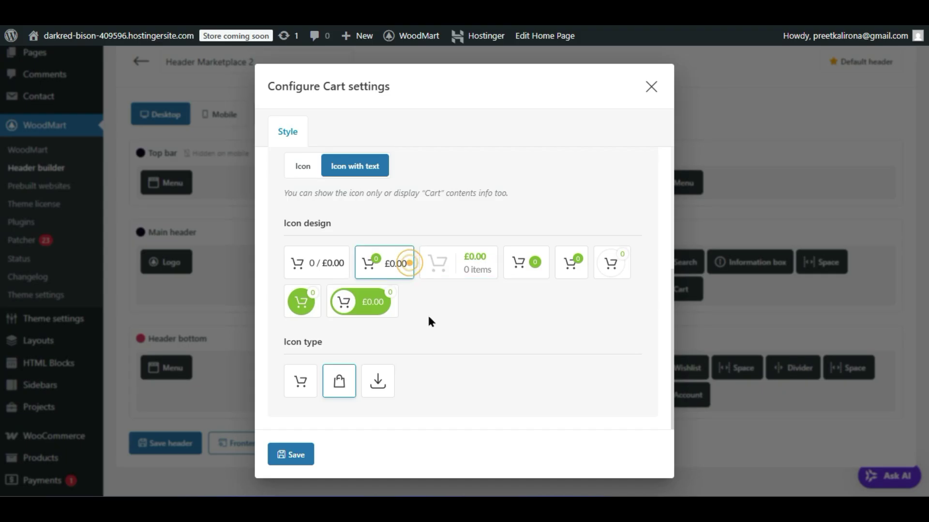
{"action": "scroll", "coordinate": [427, 321], "scroll_direction": "up", "scroll_amount": 5}
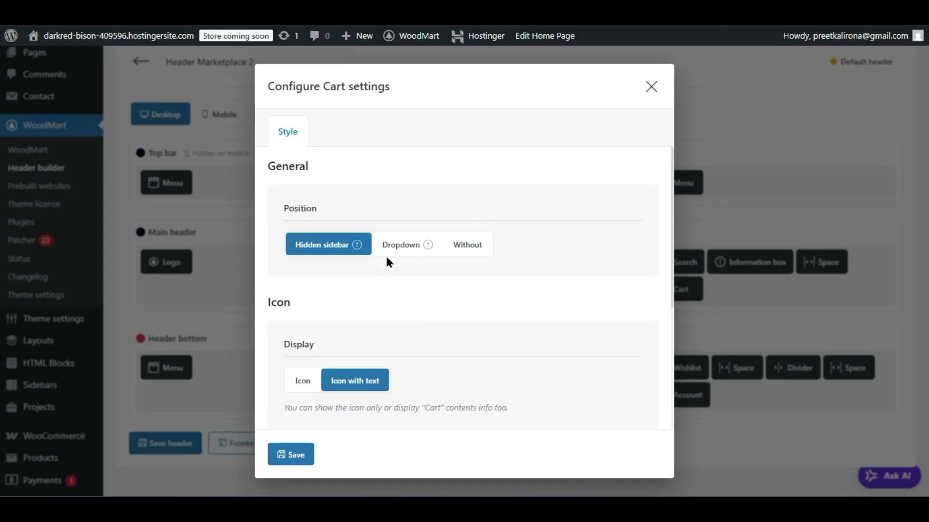
- Set the cart's position to Dropdown, save the element and the header, and check the cart on the storefront
{"action": "mouse_move", "coordinate": [424, 249]}
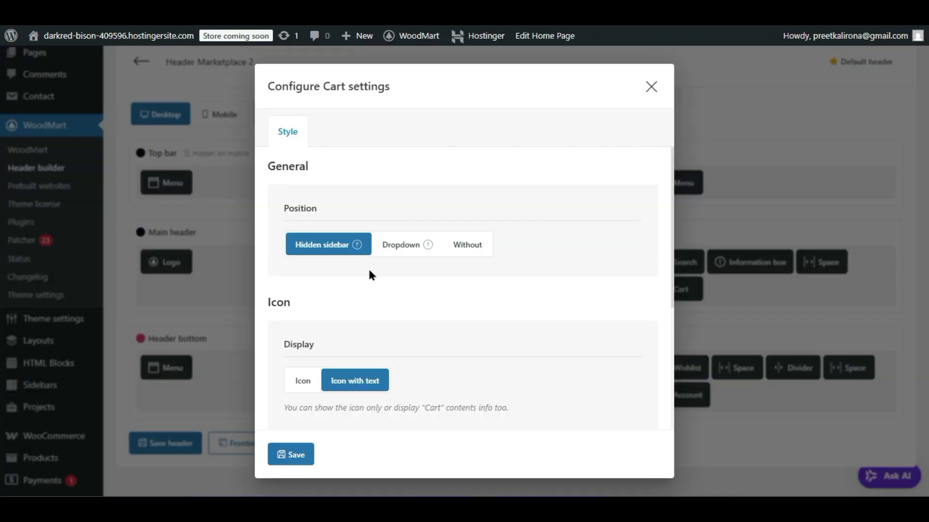
{"action": "left_click", "coordinate": [394, 245]}
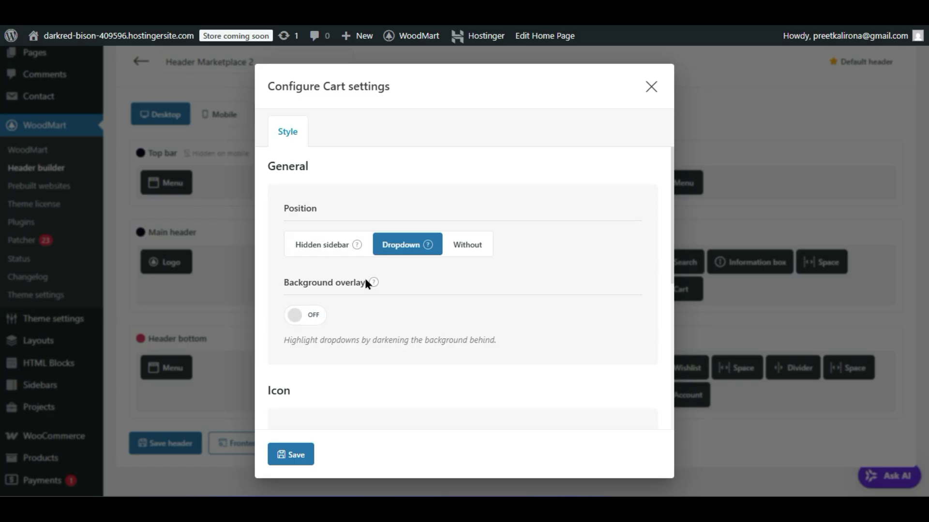
{"action": "mouse_move", "coordinate": [372, 280]}
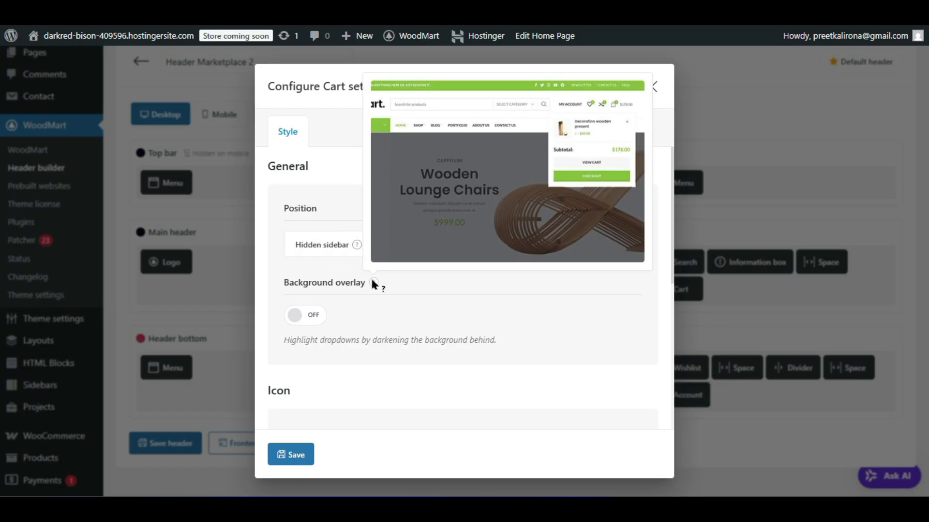
{"action": "scroll", "coordinate": [353, 309], "scroll_direction": "down", "scroll_amount": 2}
{"action": "scroll", "coordinate": [326, 356], "scroll_direction": "down", "scroll_amount": 2}
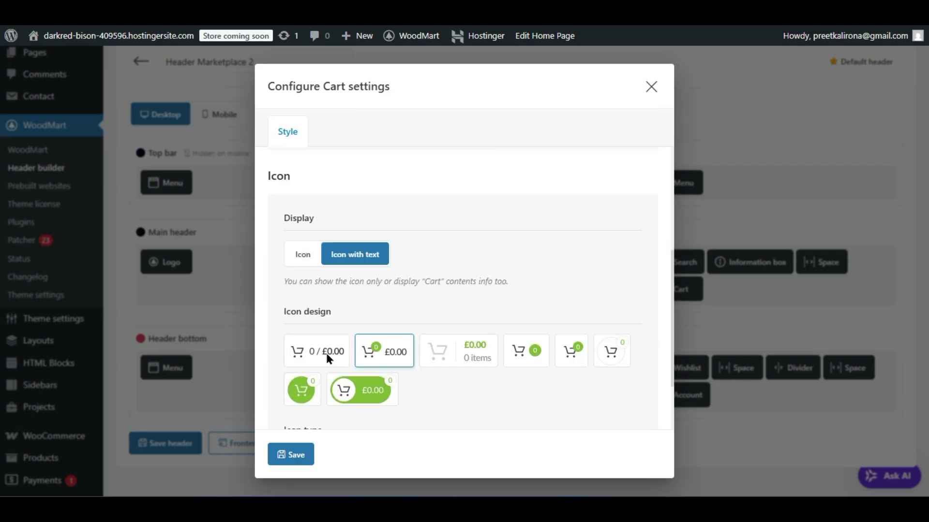
{"action": "scroll", "coordinate": [361, 372], "scroll_direction": "down", "scroll_amount": 2}
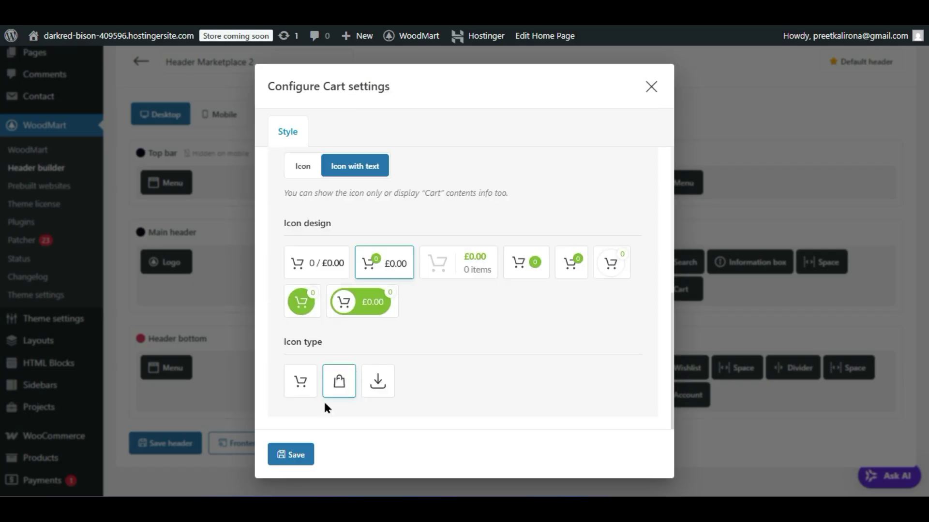
{"action": "left_click", "coordinate": [291, 455]}
{"action": "left_click", "coordinate": [188, 445]}
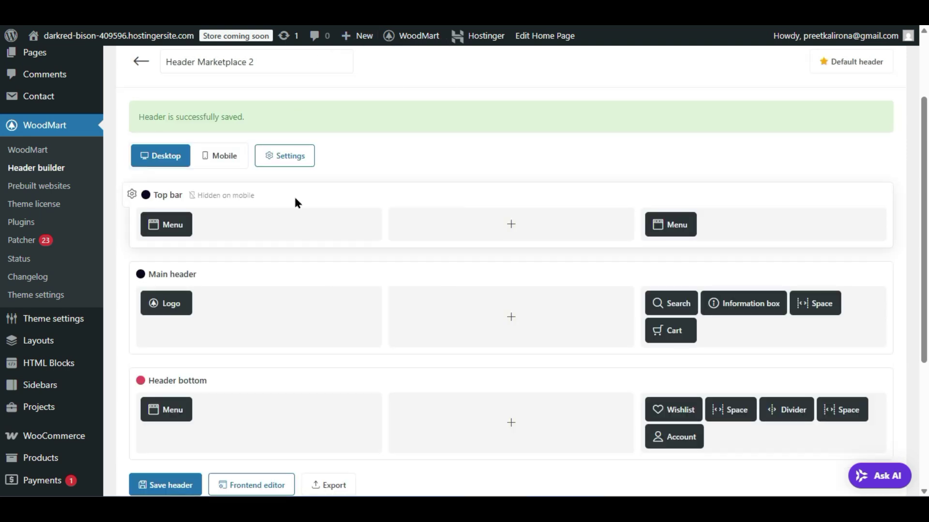
{"action": "scroll", "coordinate": [276, 324], "scroll_direction": "down", "scroll_amount": 5}
{"action": "scroll", "coordinate": [257, 276], "scroll_direction": "down", "scroll_amount": 1}
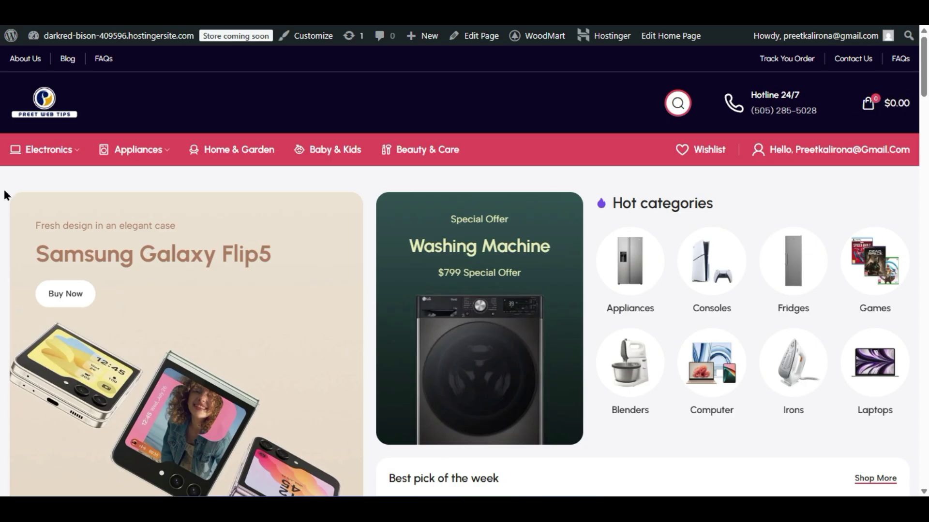
{"action": "mouse_move", "coordinate": [870, 108]}
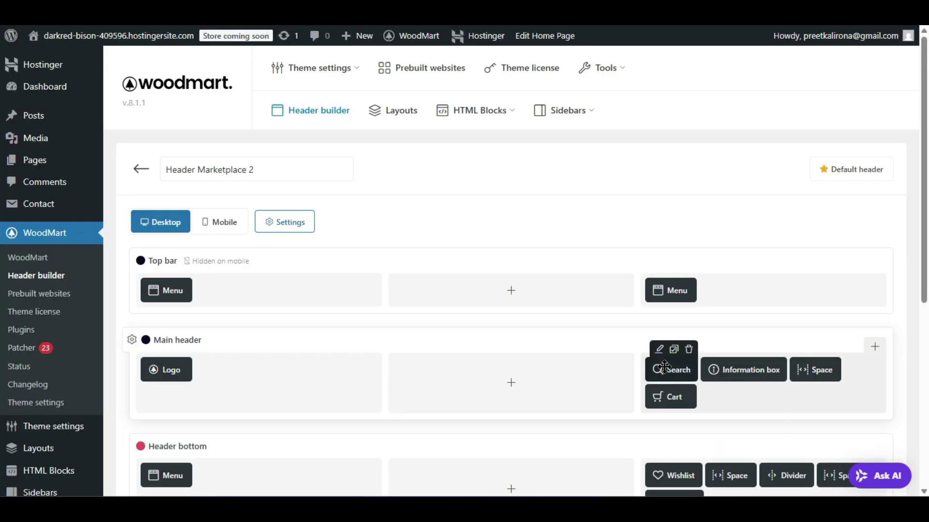
- Remove the Space element from the main header, save the header, and check the header and its bottom menu on the storefront
{"action": "scroll", "coordinate": [668, 370], "scroll_direction": "down", "scroll_amount": 2}
{"action": "left_click", "coordinate": [832, 243]}
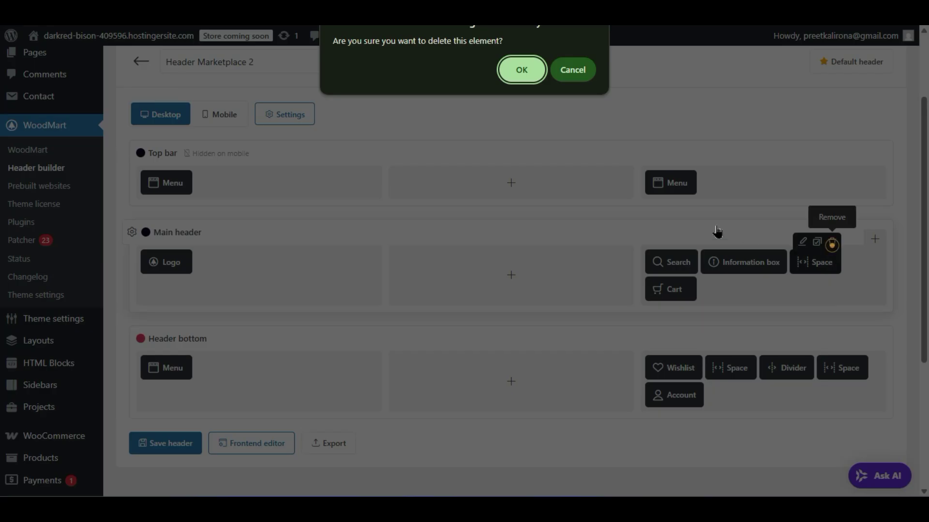
{"action": "left_click", "coordinate": [520, 69]}
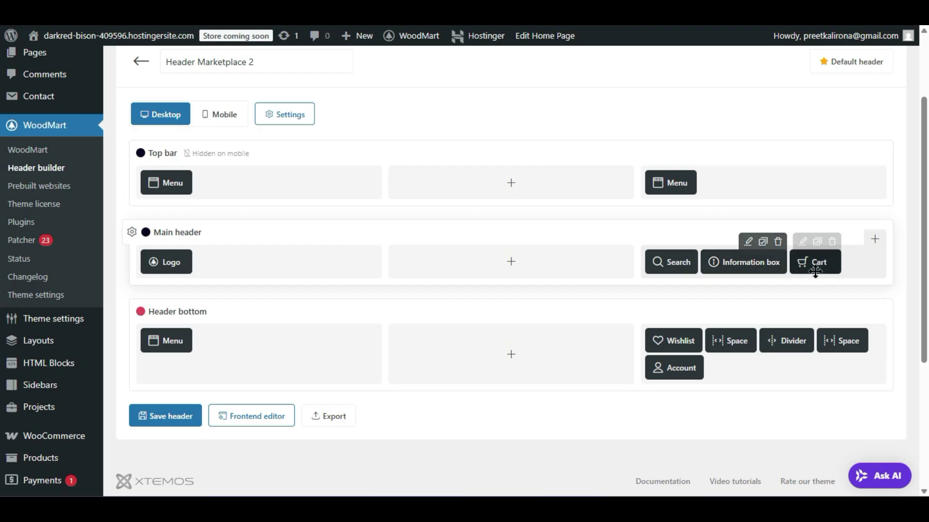
{"action": "left_click", "coordinate": [150, 412]}
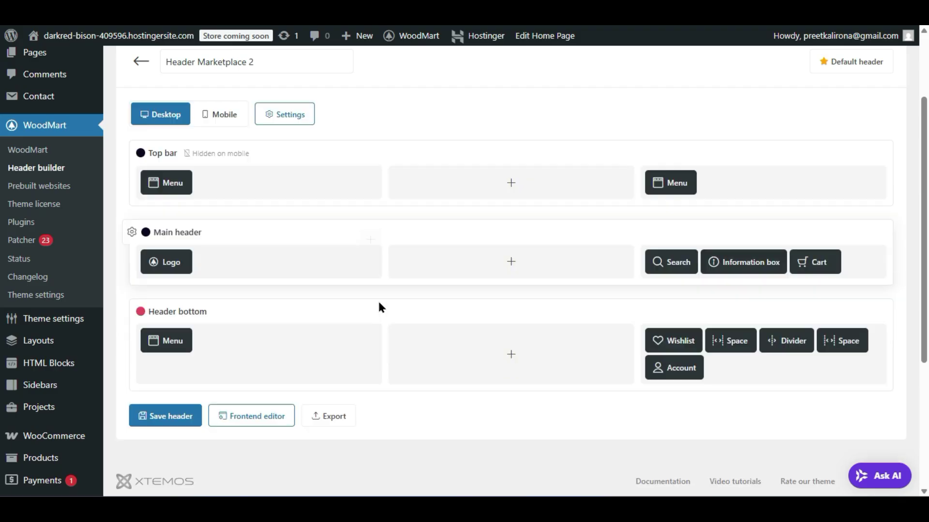
{"action": "scroll", "coordinate": [371, 317], "scroll_direction": "down", "scroll_amount": 3}
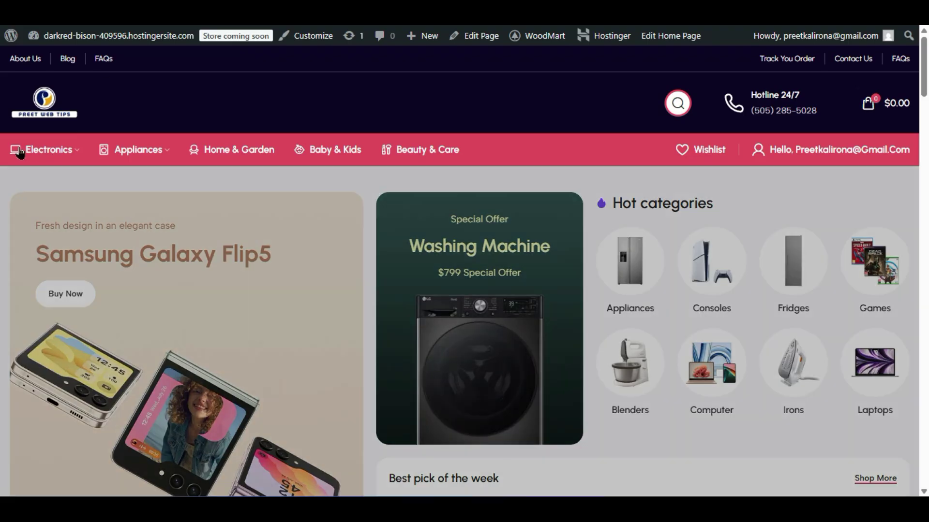
{"action": "mouse_move", "coordinate": [45, 146]}
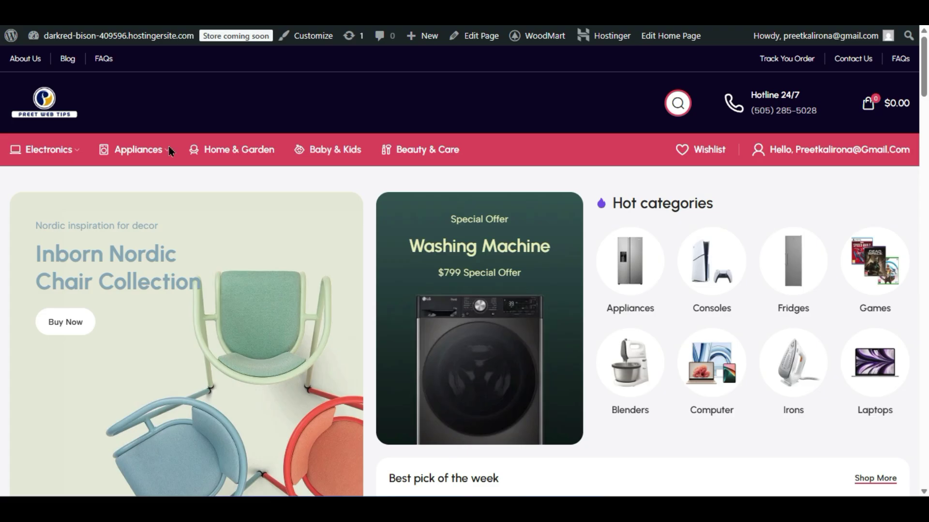
{"action": "mouse_move", "coordinate": [845, 155]}
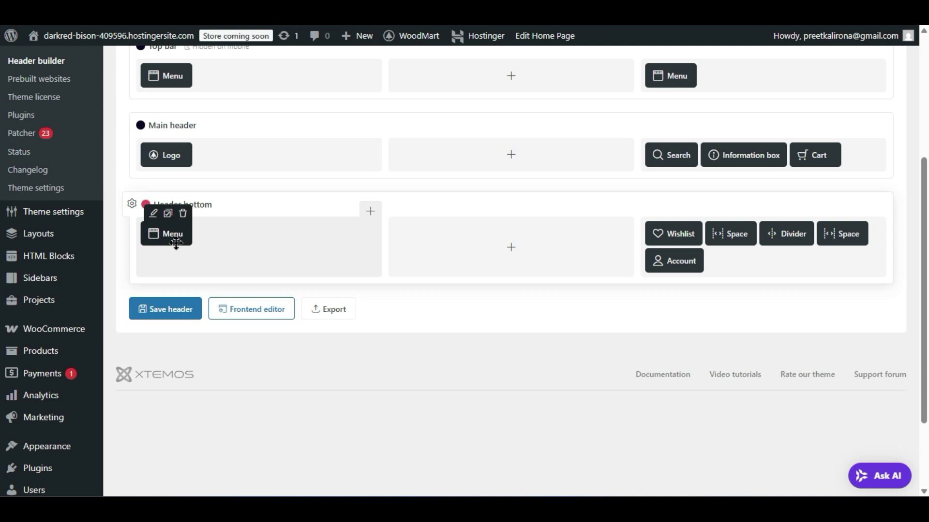
- Review the menu choices for the header bottom's Menu element with Menu Marketplace 2 selected, and close its settings without saving
{"action": "left_click", "coordinate": [153, 213]}
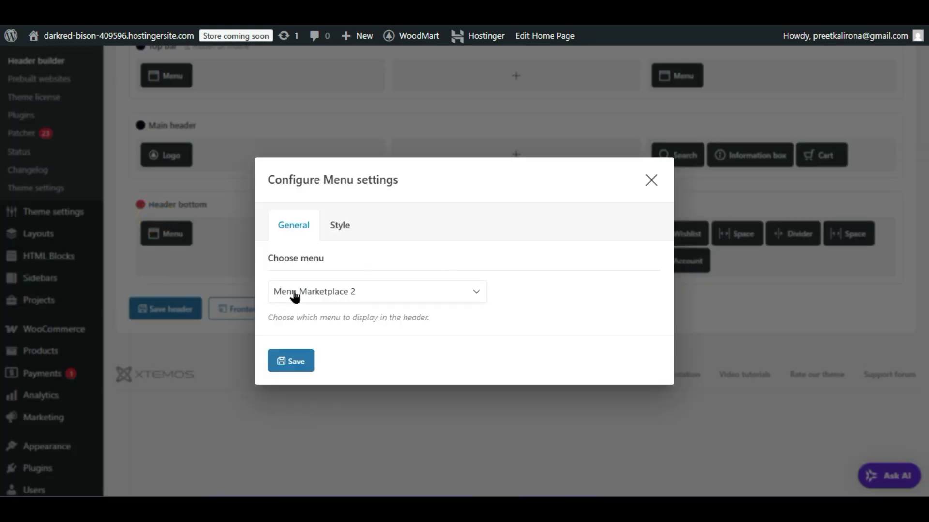
{"action": "left_click", "coordinate": [341, 292]}
{"action": "left_click", "coordinate": [339, 294]}
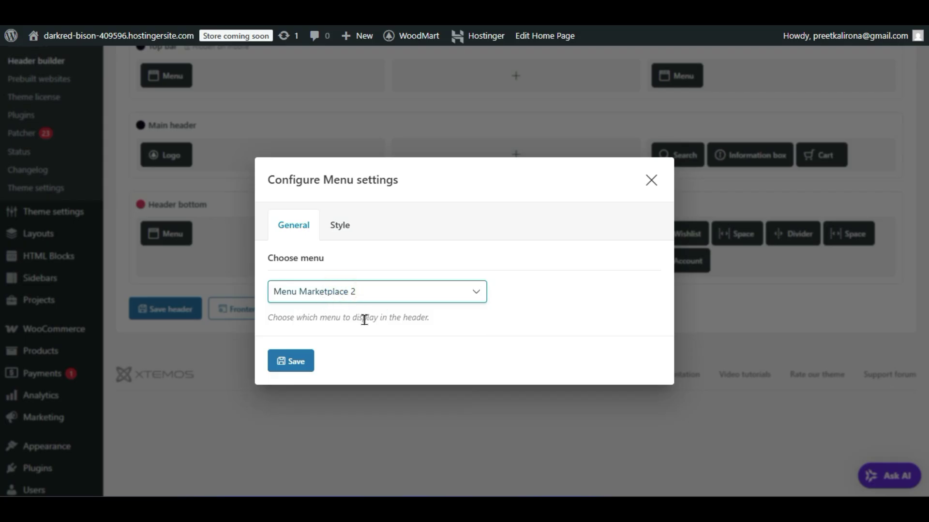
{"action": "left_click", "coordinate": [365, 296]}
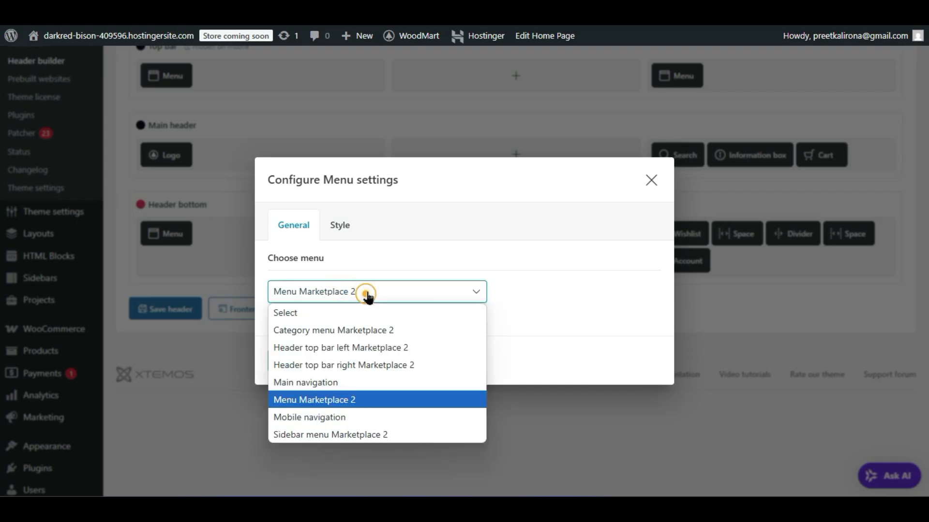
{"action": "left_click", "coordinate": [306, 398]}
{"action": "left_click", "coordinate": [520, 290]}
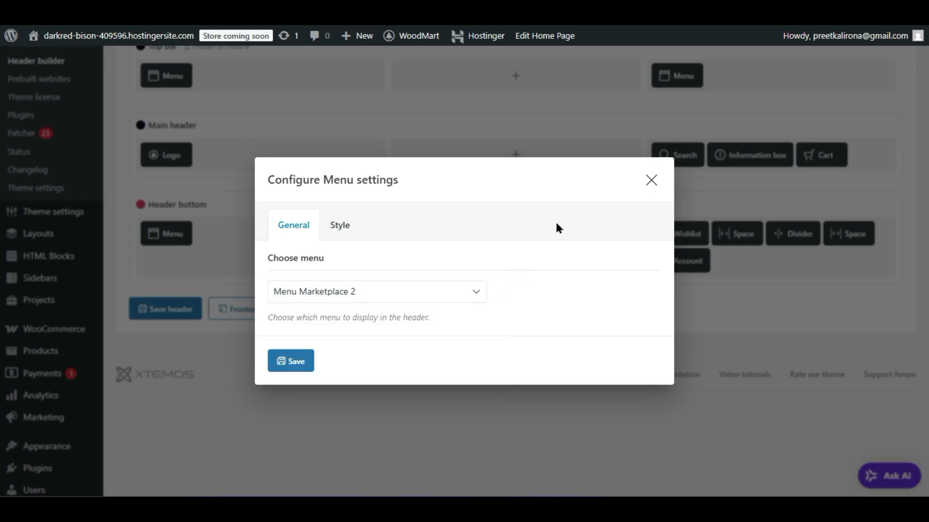
{"action": "left_click", "coordinate": [651, 180]}
- Open the WordPress Menus page in a new tab and load Menu Marketplace 2 for editing
{"action": "scroll", "coordinate": [338, 266], "scroll_direction": "down", "scroll_amount": 2}
{"action": "mouse_move", "coordinate": [30, 340]}
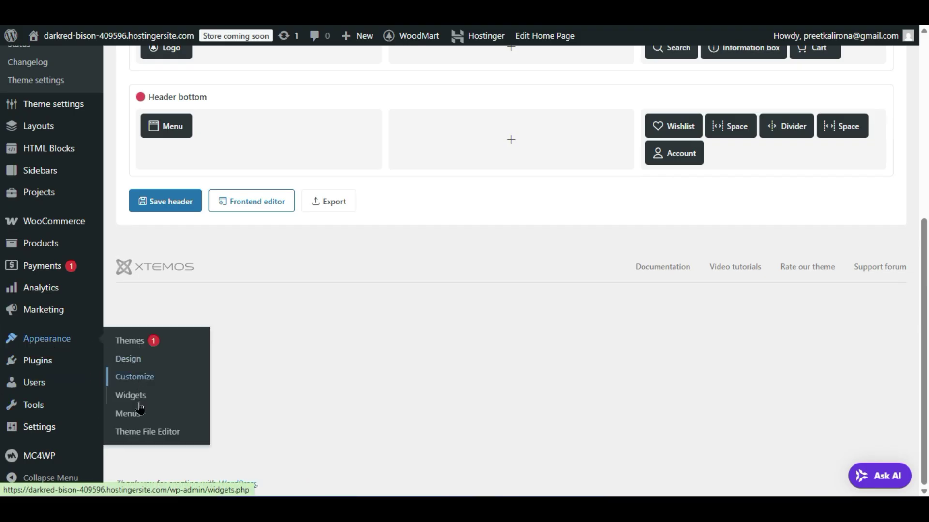
{"action": "right_click", "coordinate": [128, 417]}
{"action": "left_click", "coordinate": [184, 288]}
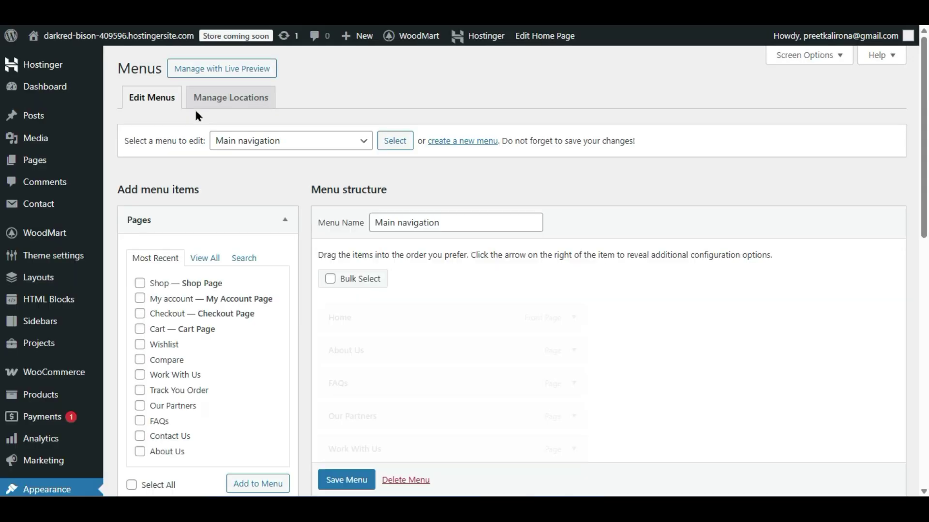
{"action": "left_click", "coordinate": [285, 145]}
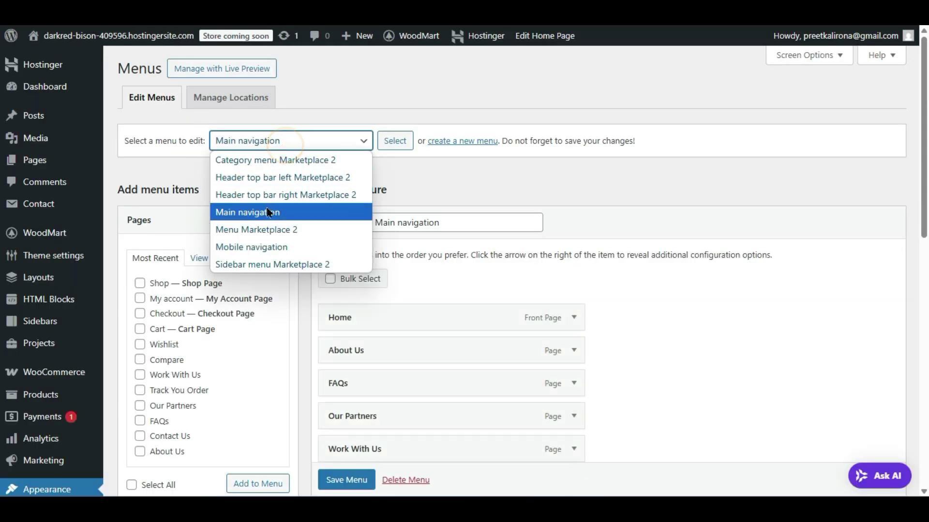
{"action": "left_click", "coordinate": [274, 239]}
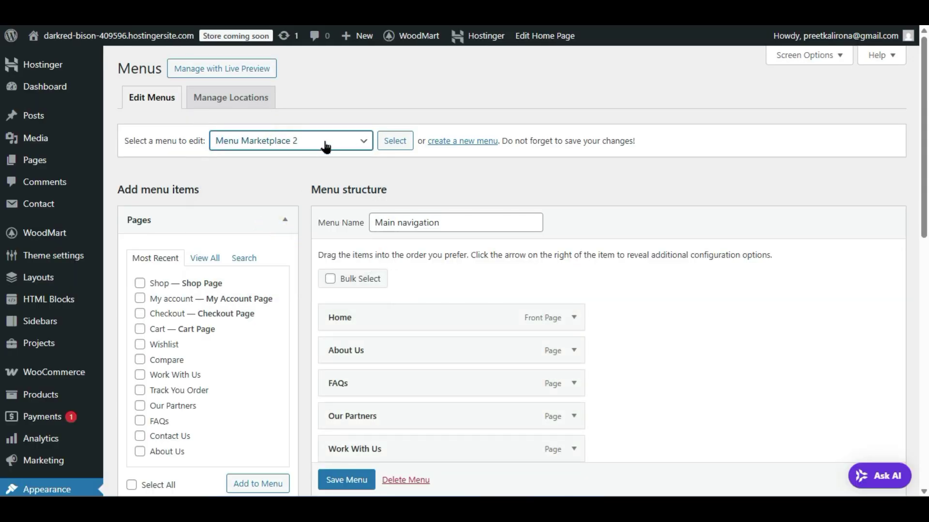
{"action": "left_click", "coordinate": [390, 150]}
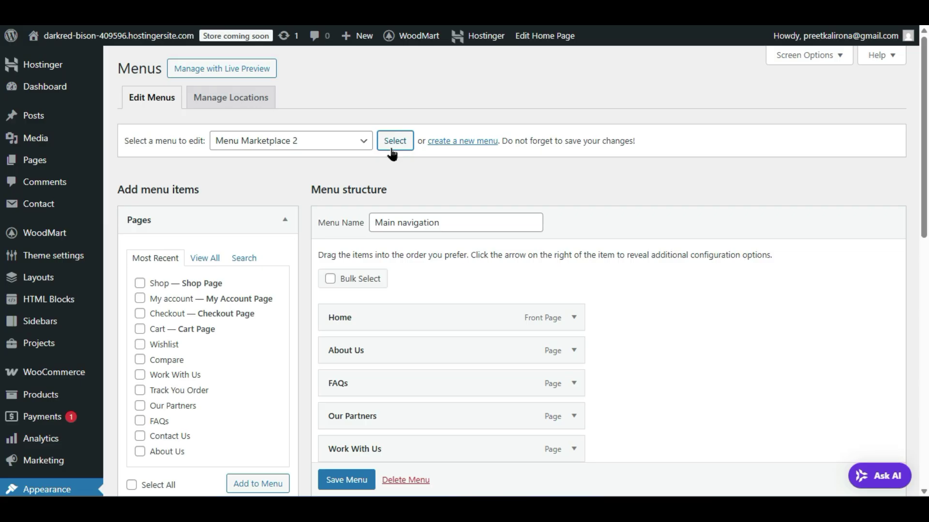
- Expand the Electronics item in Menu Marketplace 2 and examine its dropdown settings against the Electronics menu on the storefront
{"action": "scroll", "coordinate": [591, 212], "scroll_direction": "down", "scroll_amount": 2}
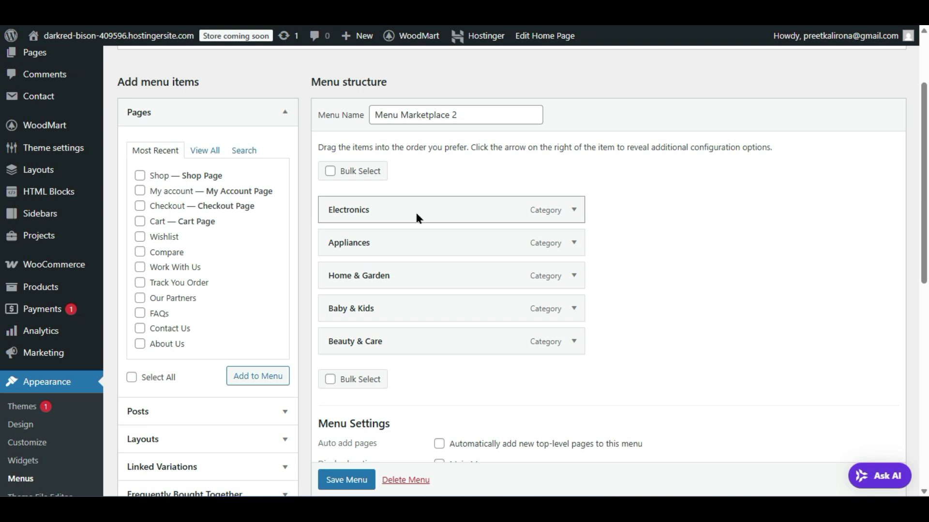
{"action": "left_click", "coordinate": [574, 211]}
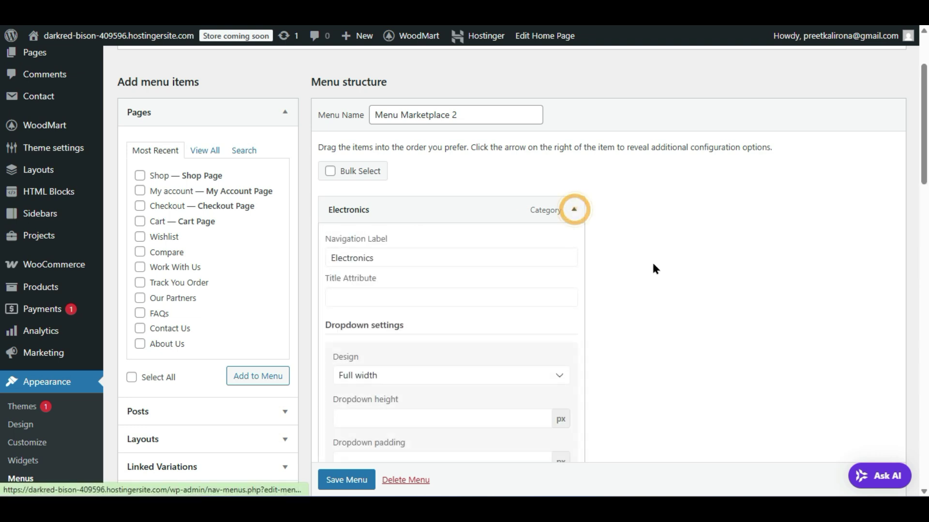
{"action": "scroll", "coordinate": [578, 272], "scroll_direction": "down", "scroll_amount": 5}
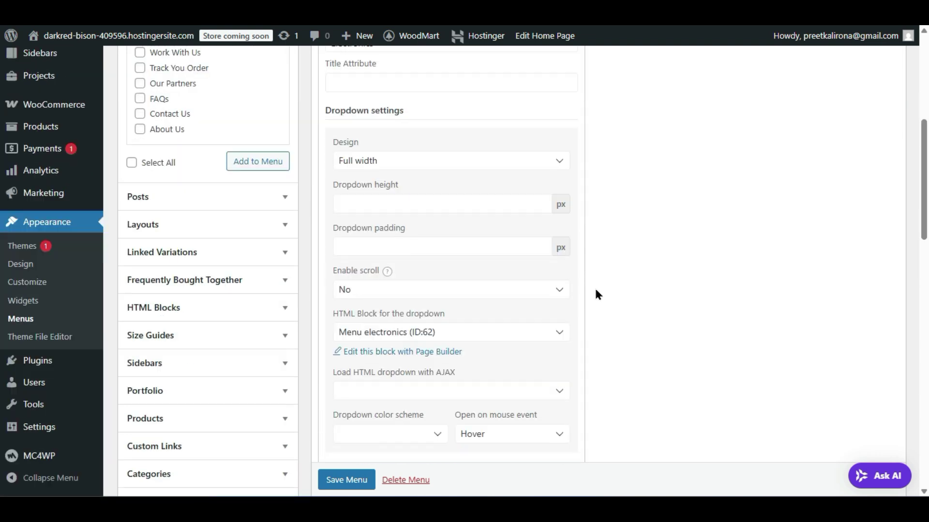
{"action": "scroll", "coordinate": [596, 294], "scroll_direction": "down", "scroll_amount": 2}
{"action": "scroll", "coordinate": [597, 305], "scroll_direction": "up", "scroll_amount": 2}
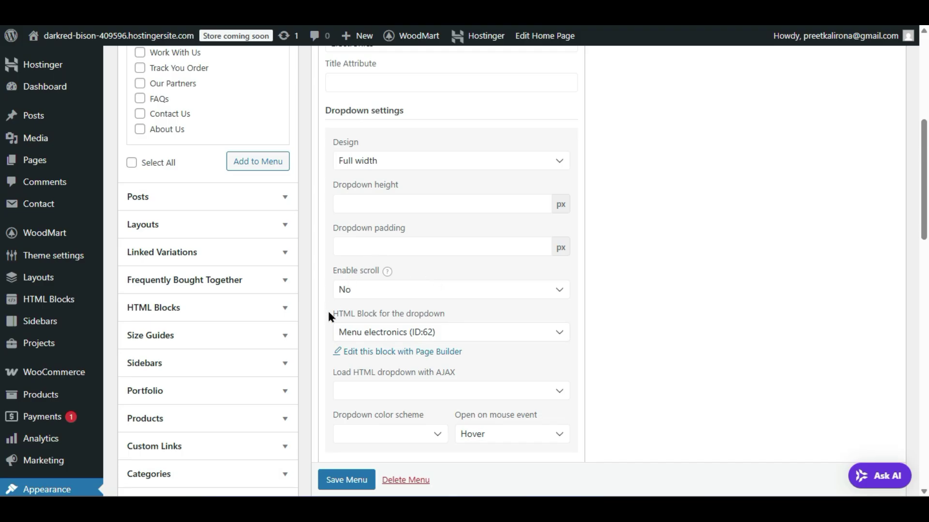
{"action": "scroll", "coordinate": [396, 317], "scroll_direction": "up", "scroll_amount": 2}
{"action": "scroll", "coordinate": [416, 208], "scroll_direction": "up", "scroll_amount": 2}
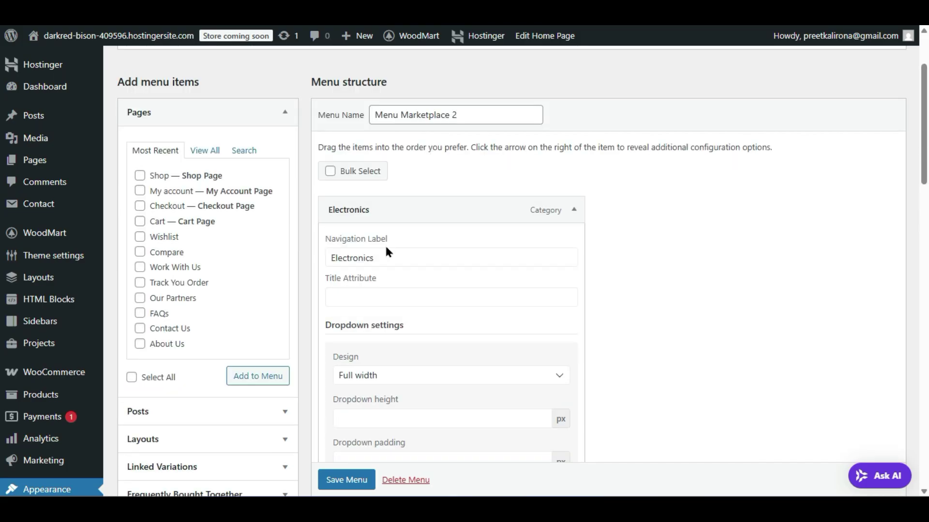
{"action": "scroll", "coordinate": [462, 274], "scroll_direction": "down", "scroll_amount": 6}
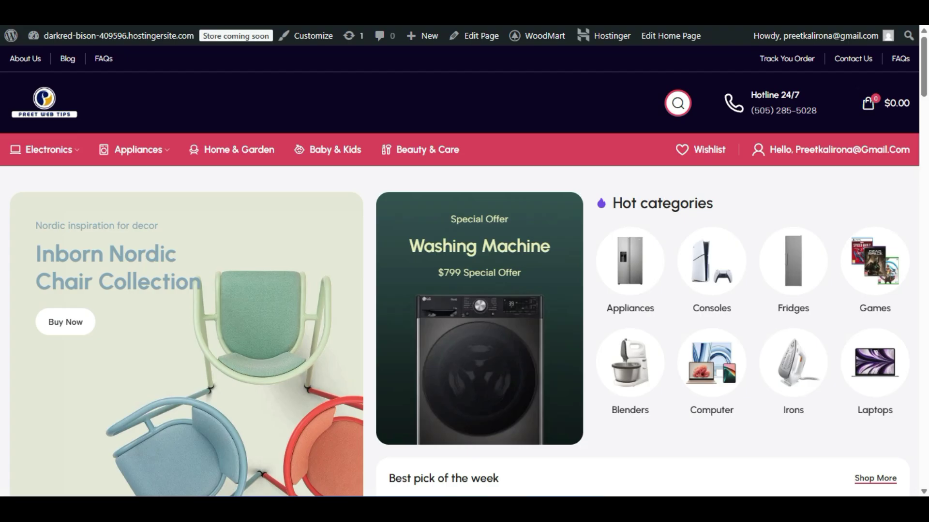
{"action": "mouse_move", "coordinate": [62, 155]}
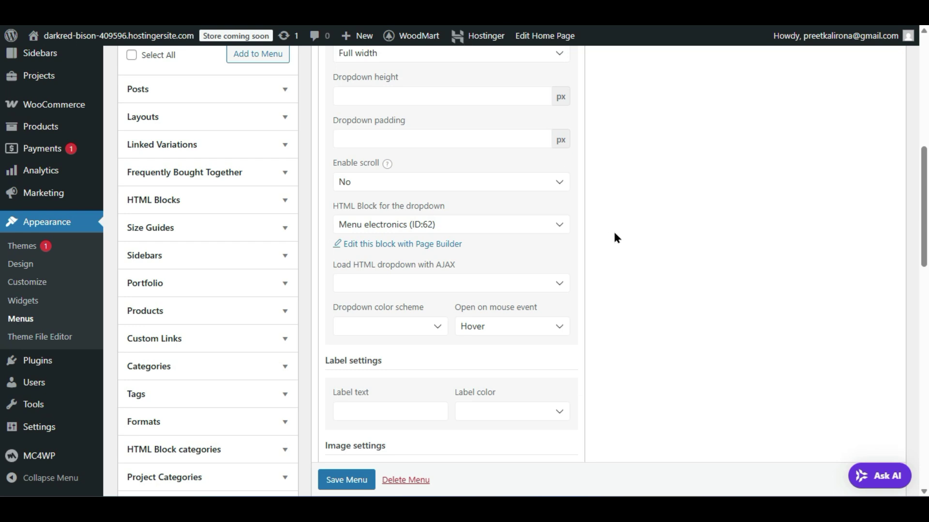
- Collapse the Electronics item and review the list of items and the Menu Settings of Menu Marketplace 2
{"action": "scroll", "coordinate": [615, 233], "scroll_direction": "up", "scroll_amount": 5}
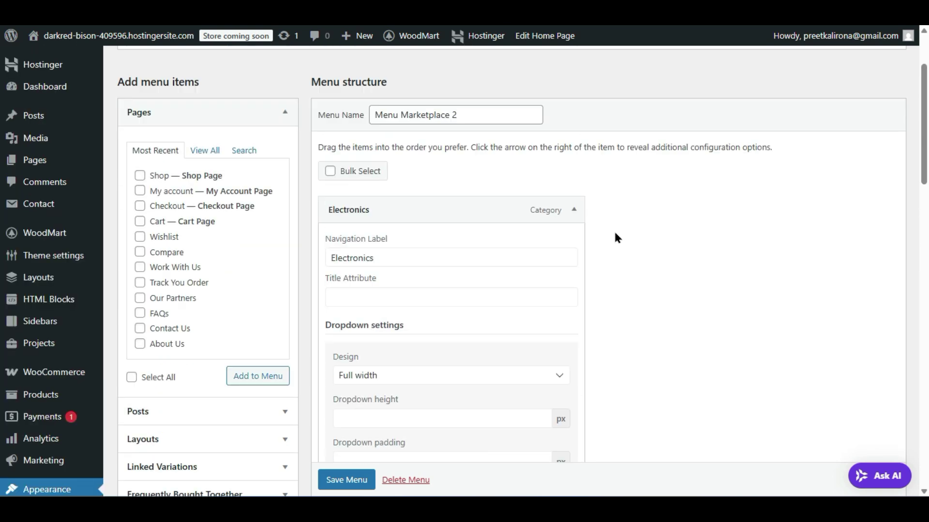
{"action": "left_click", "coordinate": [563, 210]}
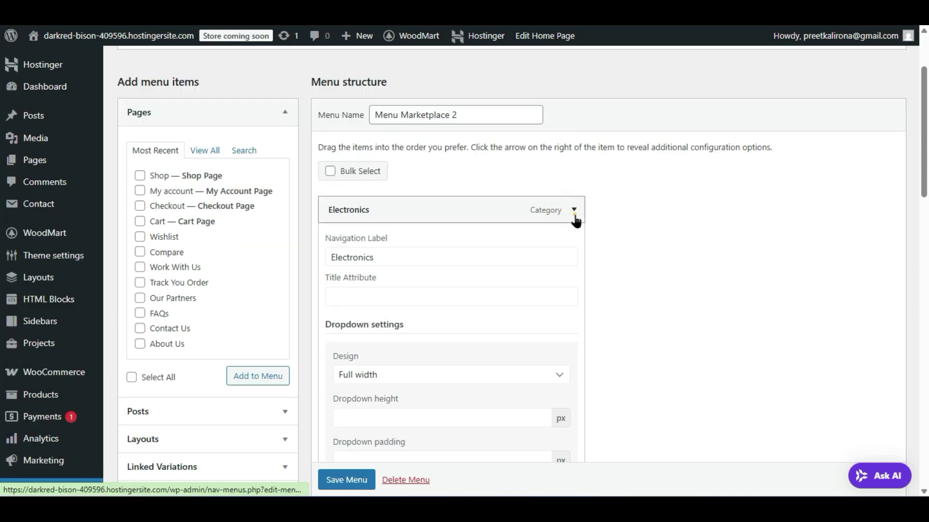
{"action": "left_click", "coordinate": [573, 213]}
{"action": "left_click", "coordinate": [570, 223]}
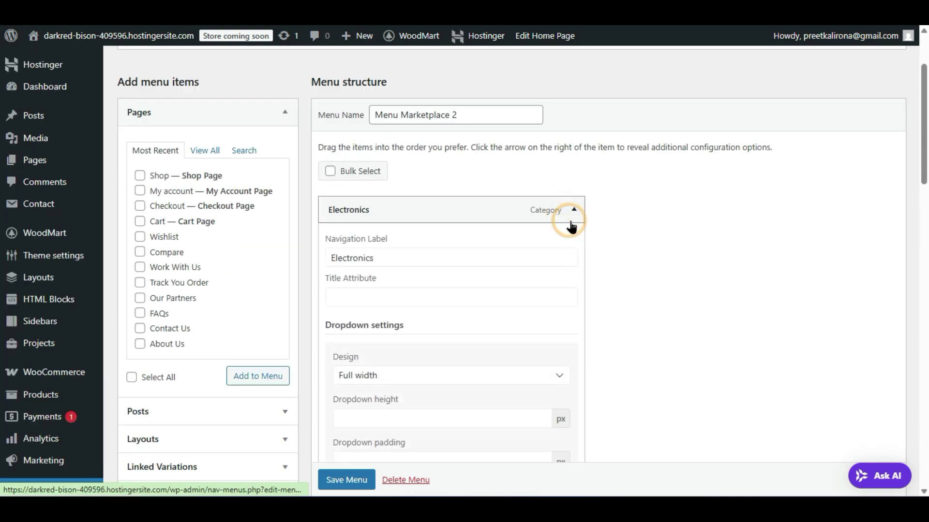
{"action": "left_click", "coordinate": [570, 221]}
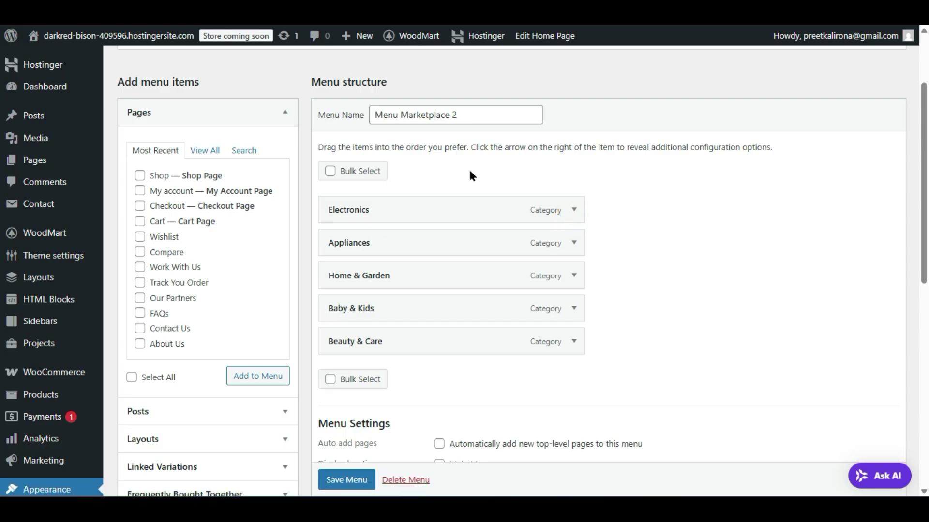
{"action": "scroll", "coordinate": [491, 334], "scroll_direction": "down", "scroll_amount": 2}
{"action": "scroll", "coordinate": [373, 242], "scroll_direction": "down", "scroll_amount": 2}
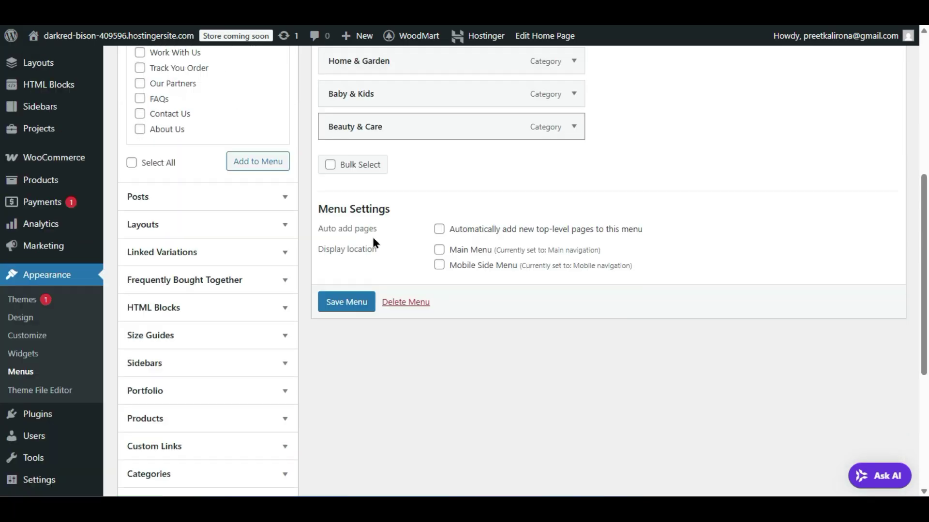
{"action": "scroll", "coordinate": [372, 245], "scroll_direction": "up", "scroll_amount": 2}
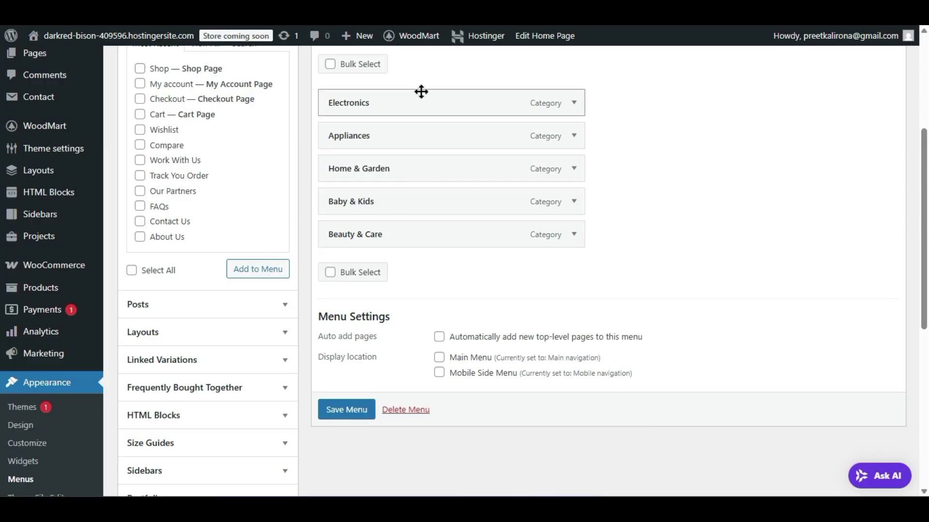
- Display the full list of product categories available to add as menu items
{"action": "scroll", "coordinate": [271, 241], "scroll_direction": "down", "scroll_amount": 6}
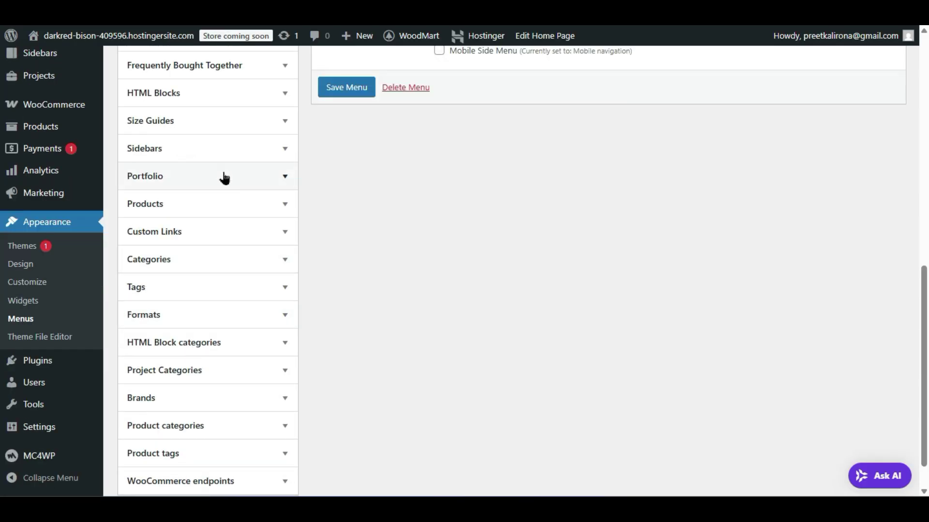
{"action": "left_click", "coordinate": [178, 374]}
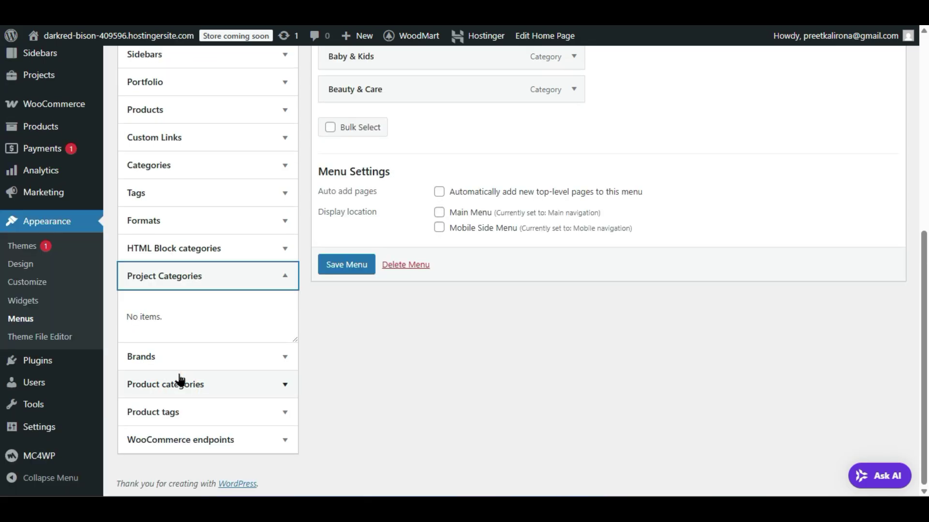
{"action": "left_click", "coordinate": [201, 387]}
{"action": "scroll", "coordinate": [208, 358], "scroll_direction": "down", "scroll_amount": 2}
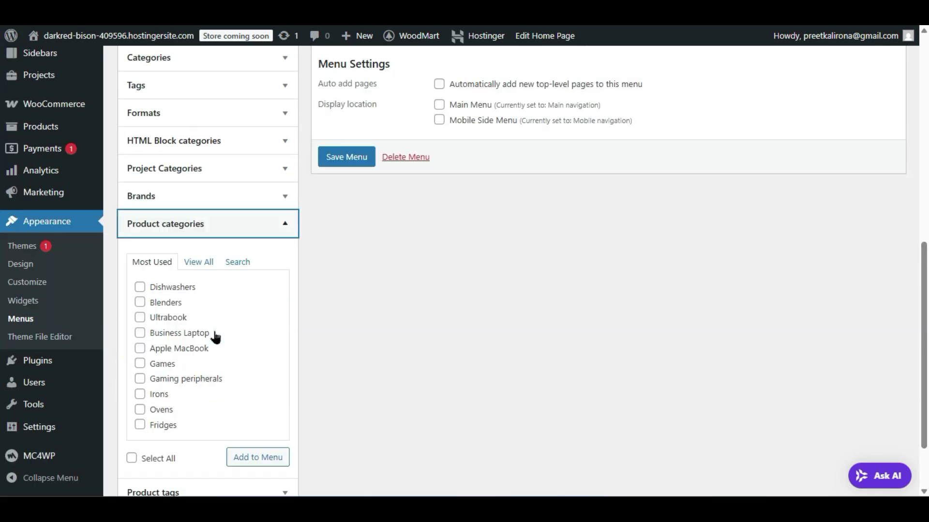
{"action": "left_click", "coordinate": [195, 263]}
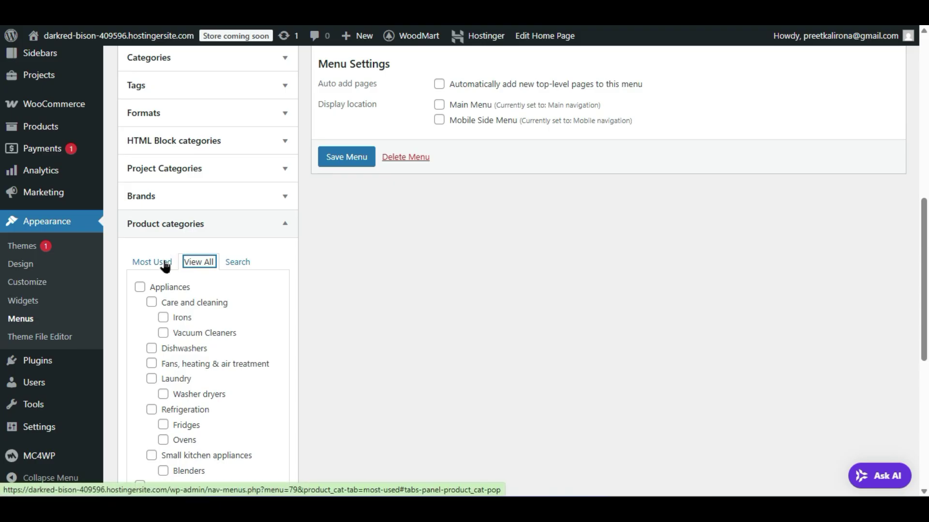
- Try to add the Appliances product category to Menu Marketplace 2
{"action": "left_click", "coordinate": [139, 288]}
{"action": "scroll", "coordinate": [208, 290], "scroll_direction": "down", "scroll_amount": 4}
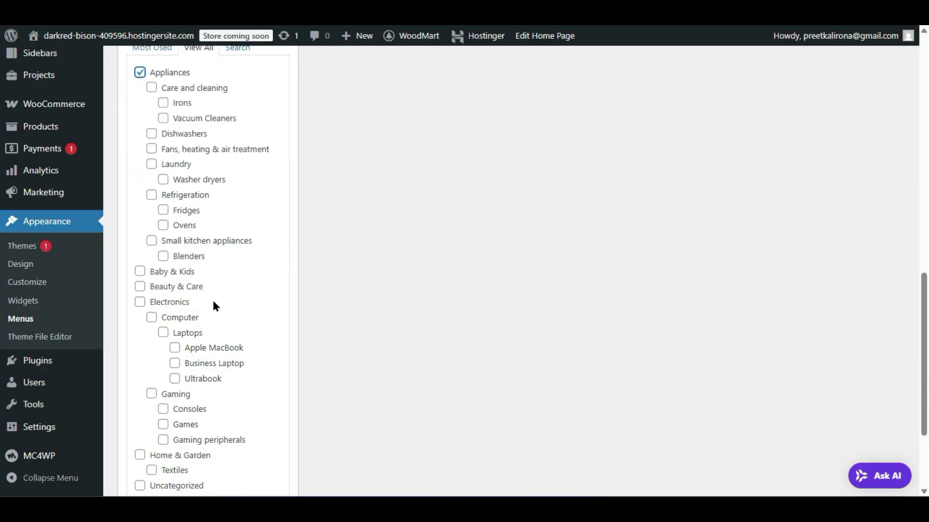
{"action": "scroll", "coordinate": [214, 305], "scroll_direction": "down", "scroll_amount": 3}
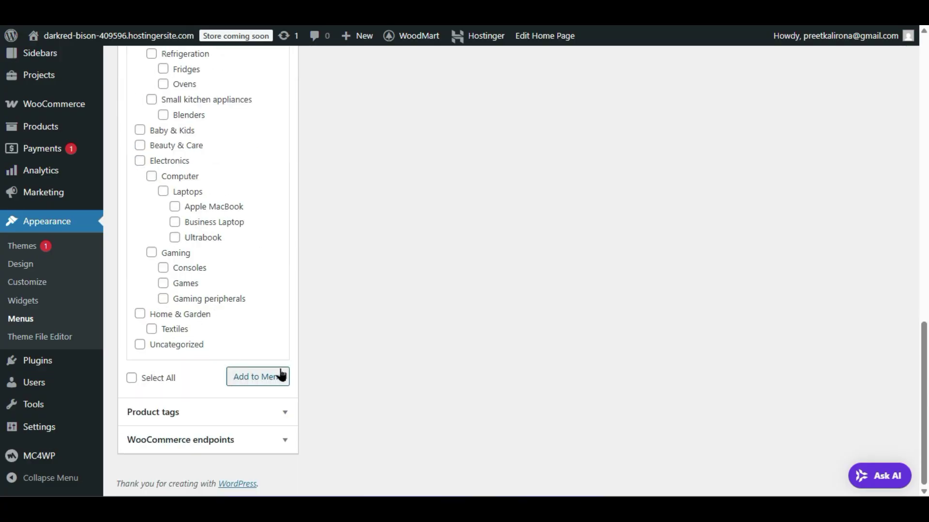
{"action": "left_click", "coordinate": [264, 377]}
{"action": "scroll", "coordinate": [515, 288], "scroll_direction": "up", "scroll_amount": 6}
{"action": "scroll", "coordinate": [515, 287], "scroll_direction": "down", "scroll_amount": 3}
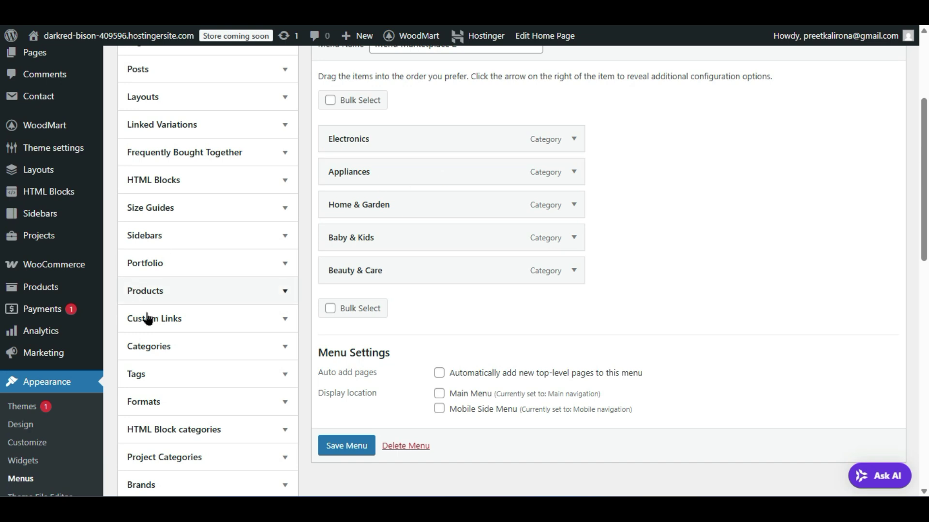
- Clear the Appliances selection and add the Baby & Kids product category to Menu Marketplace 2
{"action": "scroll", "coordinate": [175, 364], "scroll_direction": "down", "scroll_amount": 9}
{"action": "scroll", "coordinate": [191, 360], "scroll_direction": "down", "scroll_amount": 2}
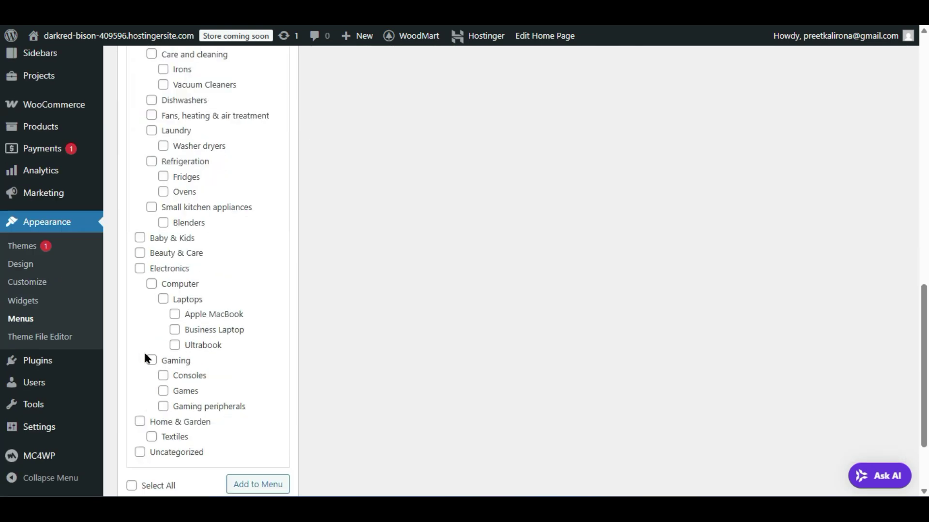
{"action": "left_click", "coordinate": [147, 238]}
{"action": "scroll", "coordinate": [147, 238], "scroll_direction": "up", "scroll_amount": 4}
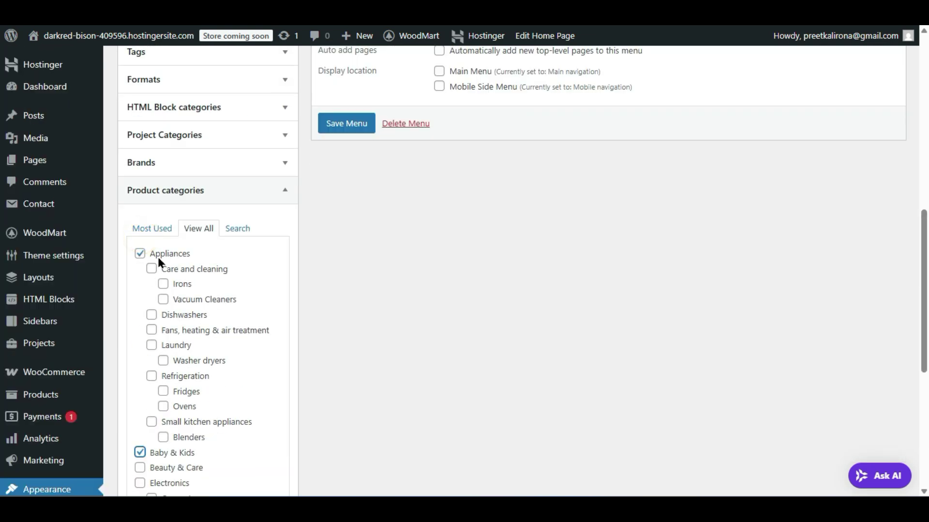
{"action": "left_click", "coordinate": [140, 255]}
{"action": "scroll", "coordinate": [138, 263], "scroll_direction": "down", "scroll_amount": 7}
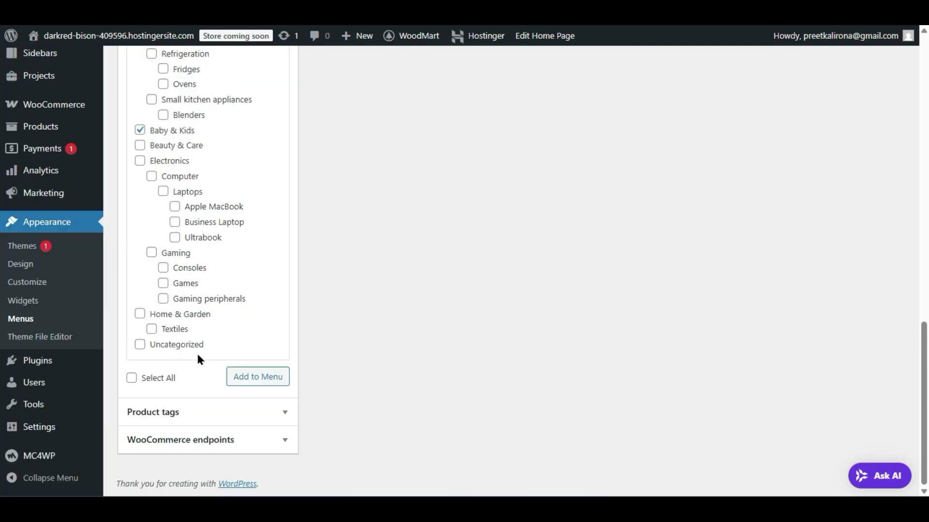
{"action": "left_click", "coordinate": [257, 376]}
{"action": "scroll", "coordinate": [462, 297], "scroll_direction": "up", "scroll_amount": 12}
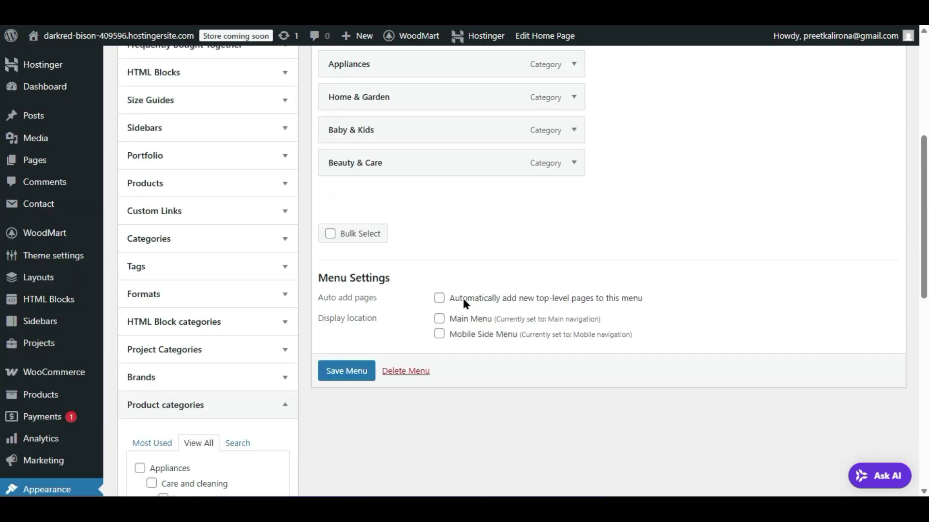
- Remove the original Baby & Kids item located between Home & Garden and Beauty & Care in the menu structure
{"action": "scroll", "coordinate": [463, 296], "scroll_direction": "up", "scroll_amount": 3}
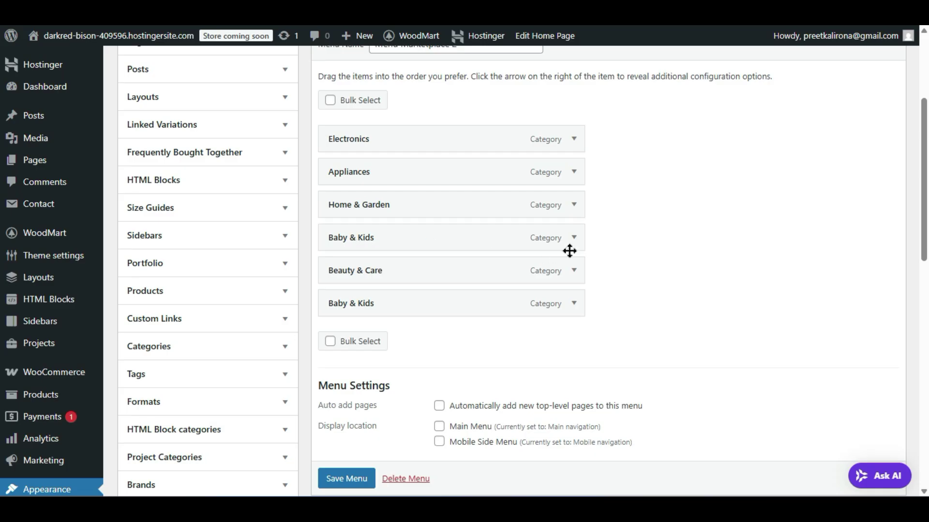
{"action": "left_click", "coordinate": [574, 237]}
{"action": "scroll", "coordinate": [442, 276], "scroll_direction": "down", "scroll_amount": 18}
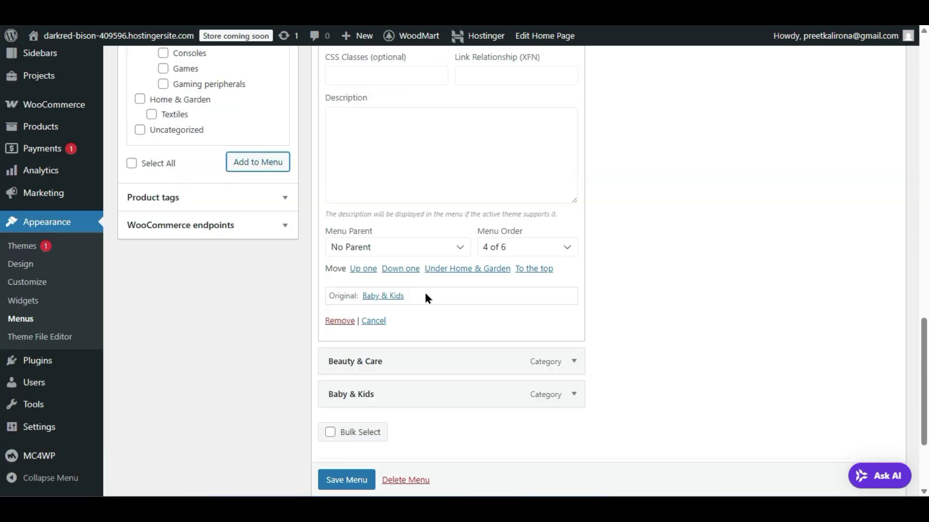
{"action": "left_click", "coordinate": [333, 322]}
{"action": "scroll", "coordinate": [630, 254], "scroll_direction": "up", "scroll_amount": 4}
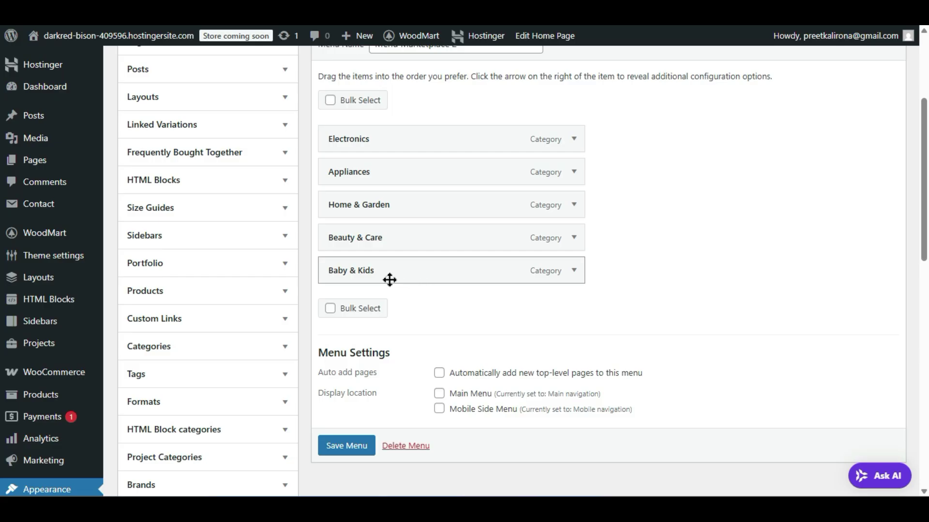
- Review the remaining Baby & Kids item's settings and Menu Parent choices, keeping No Parent, and collapse the item
{"action": "left_click", "coordinate": [572, 271]}
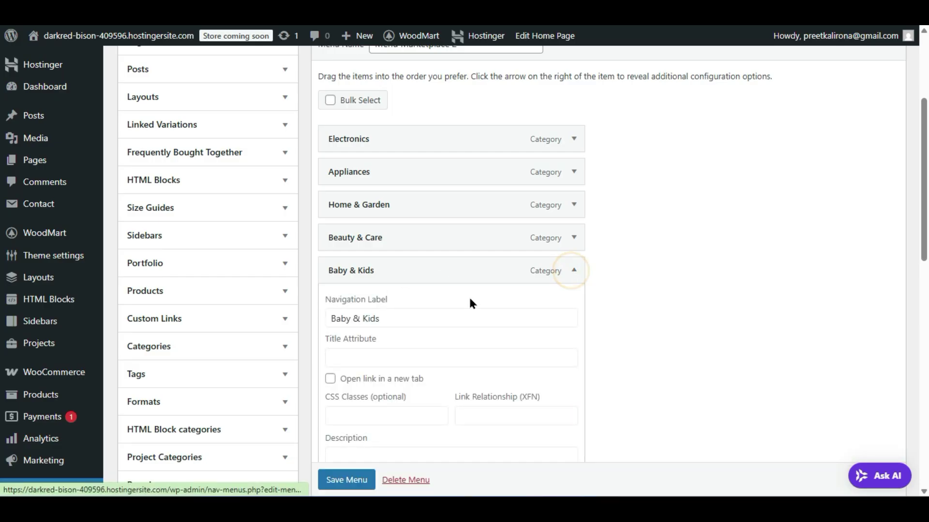
{"action": "scroll", "coordinate": [469, 295], "scroll_direction": "down", "scroll_amount": 6}
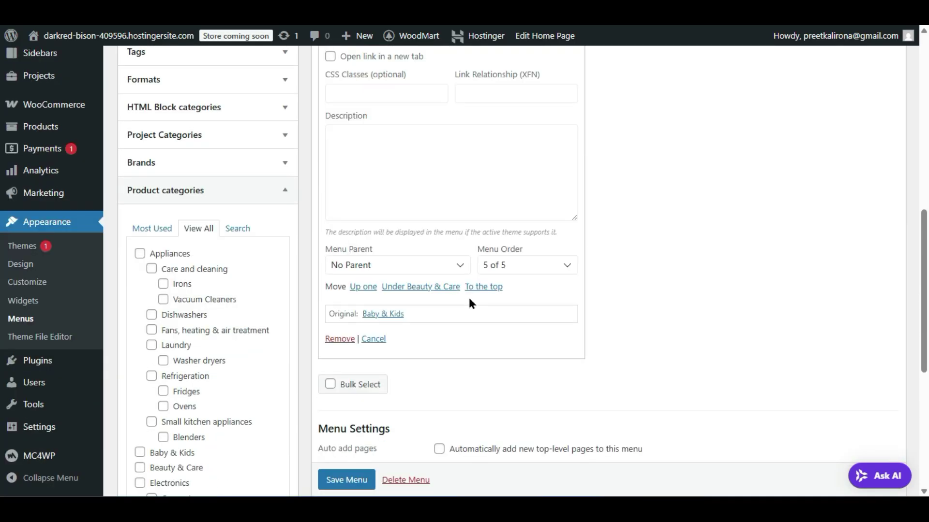
{"action": "scroll", "coordinate": [469, 298], "scroll_direction": "up", "scroll_amount": 4}
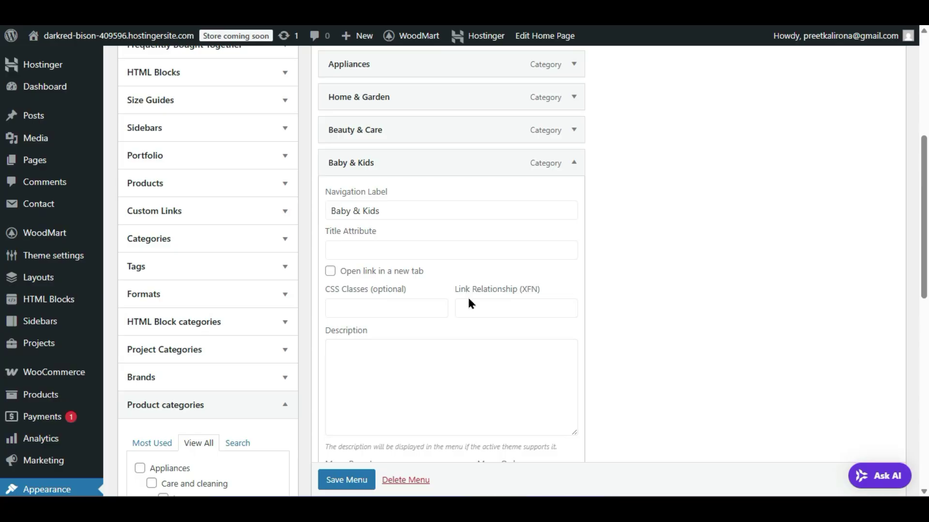
{"action": "scroll", "coordinate": [469, 303], "scroll_direction": "down", "scroll_amount": 4}
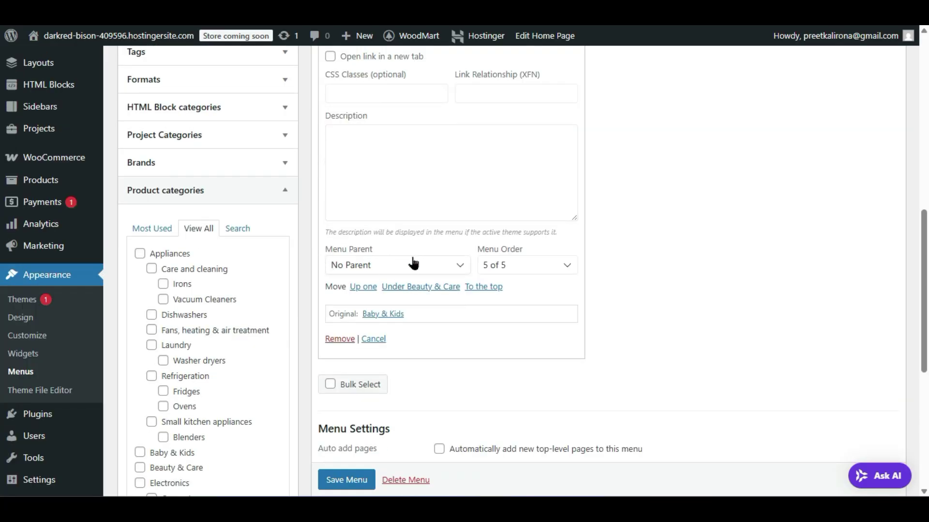
{"action": "left_click", "coordinate": [412, 264]}
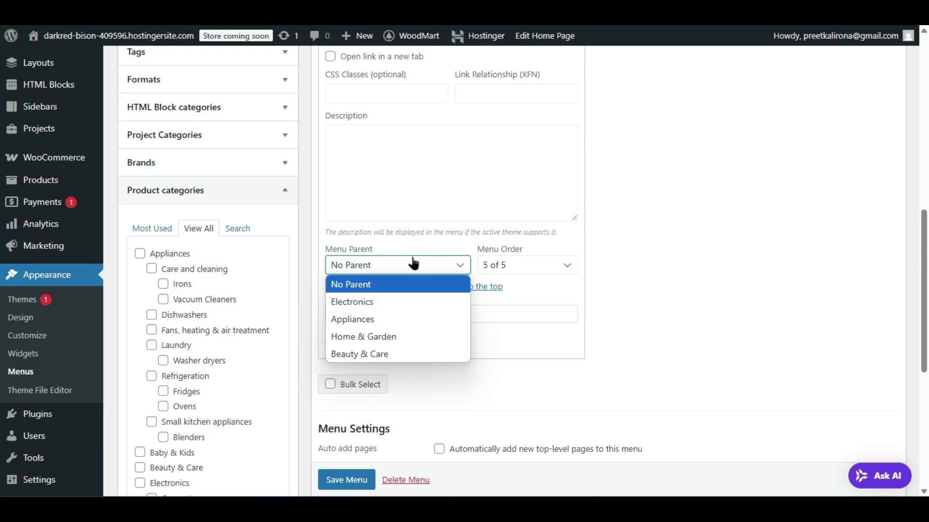
{"action": "left_click", "coordinate": [412, 264]}
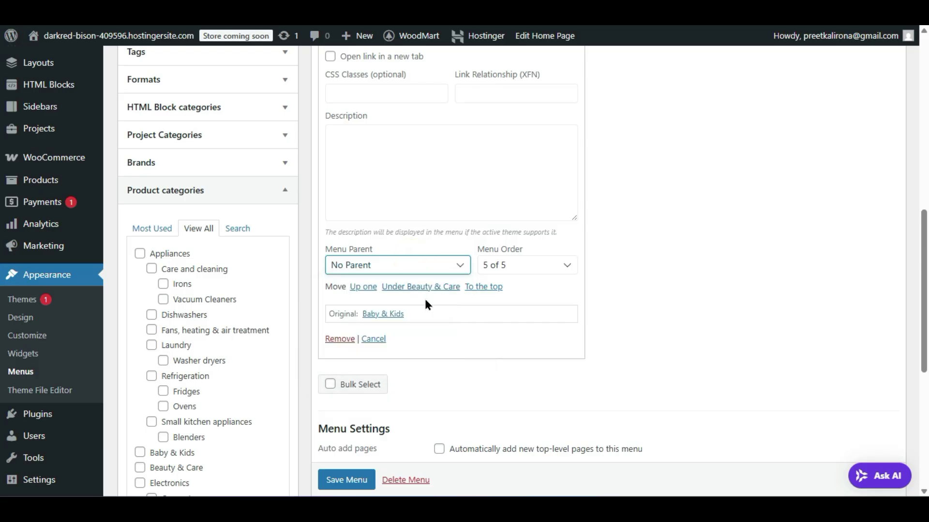
{"action": "scroll", "coordinate": [425, 301], "scroll_direction": "up", "scroll_amount": 4}
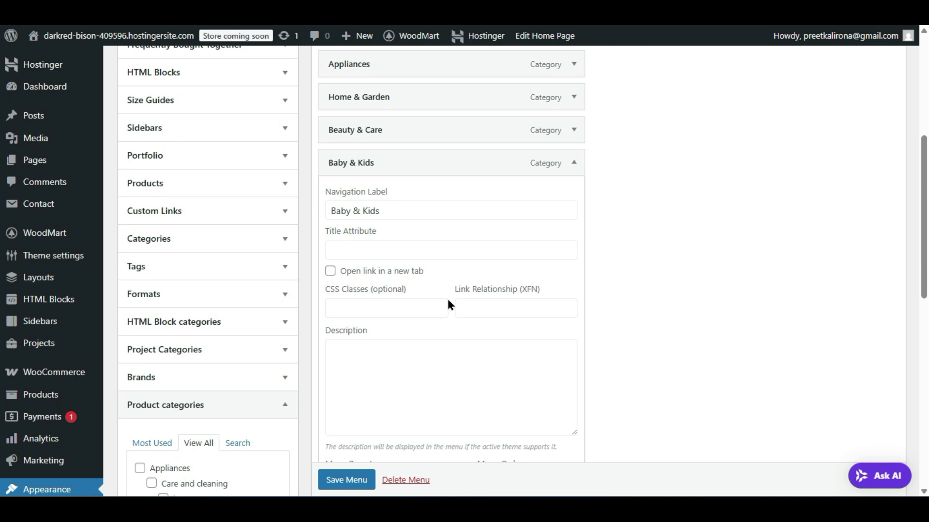
{"action": "left_click", "coordinate": [569, 157]}
{"action": "scroll", "coordinate": [554, 217], "scroll_direction": "up", "scroll_amount": 2}
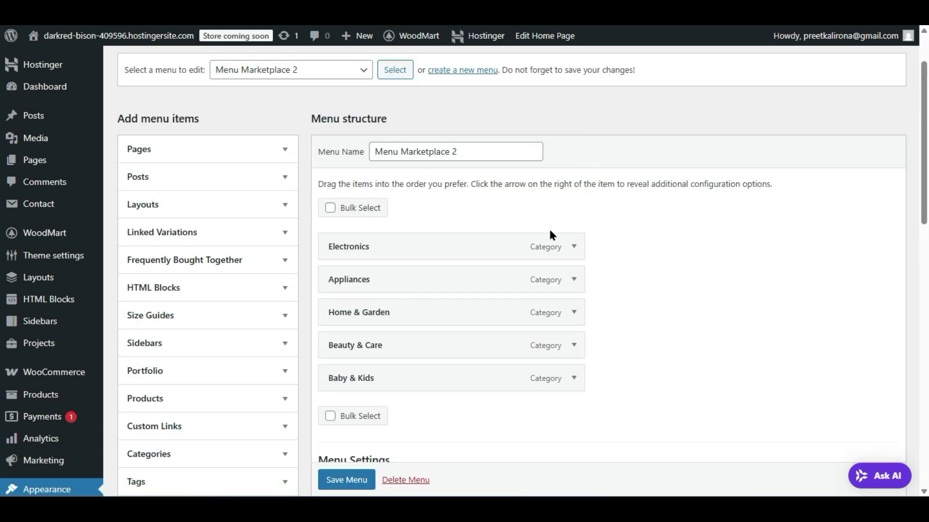
- Expand the Electronics menu item and change its navigation label to Sports
{"action": "left_click", "coordinate": [576, 248]}
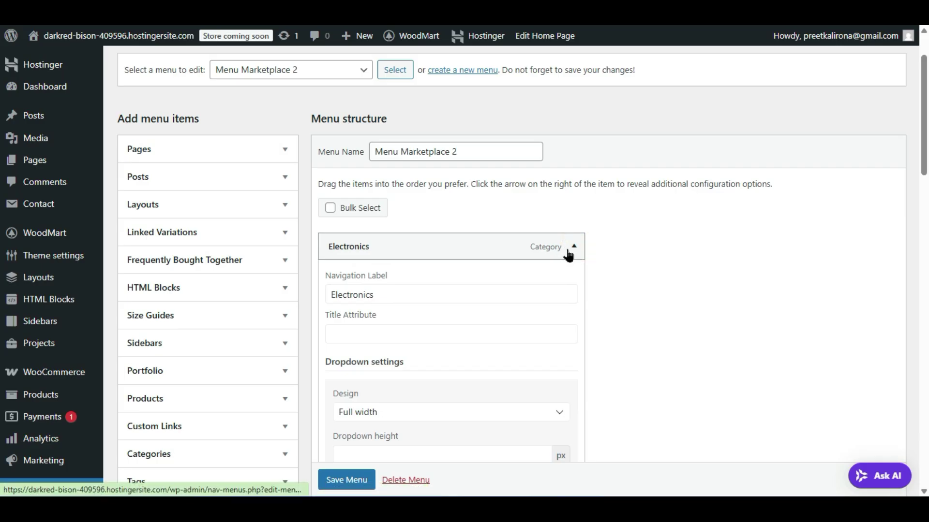
{"action": "left_click", "coordinate": [568, 257]}
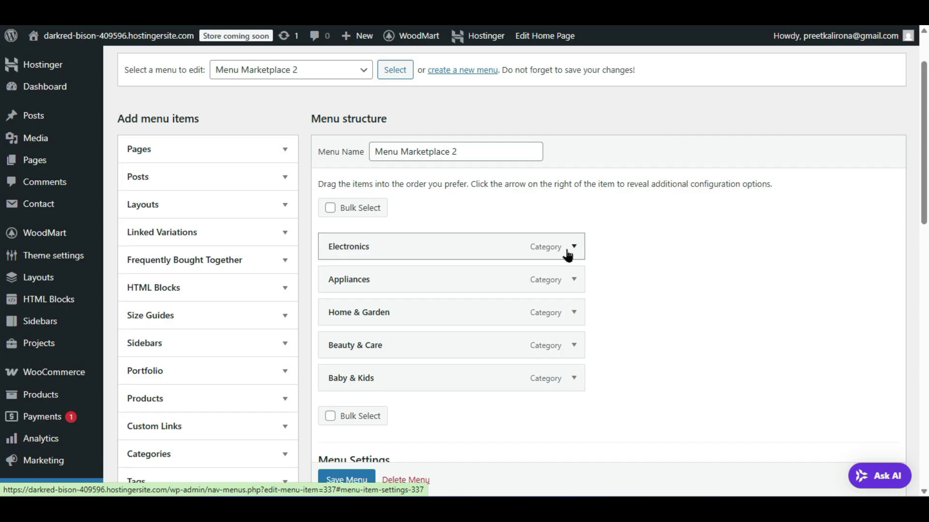
{"action": "left_click", "coordinate": [569, 256]}
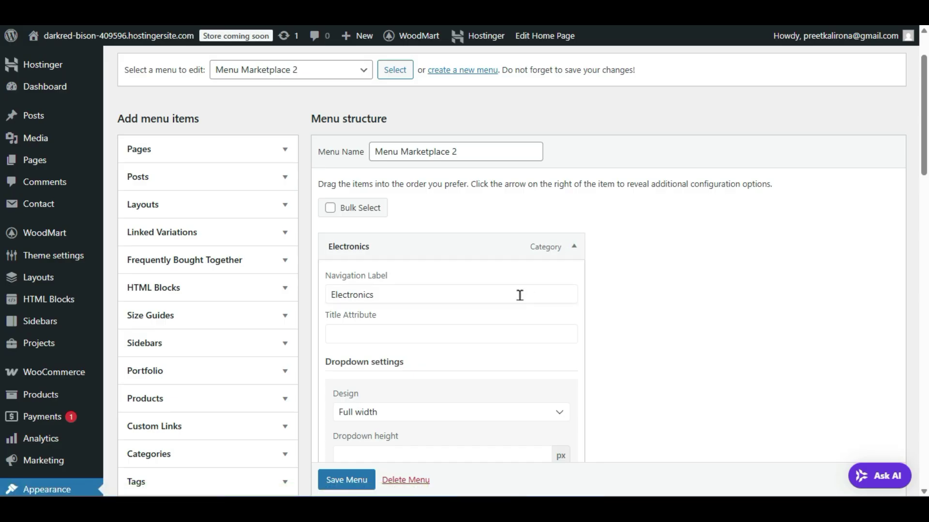
{"action": "scroll", "coordinate": [519, 295], "scroll_direction": "down", "scroll_amount": 2}
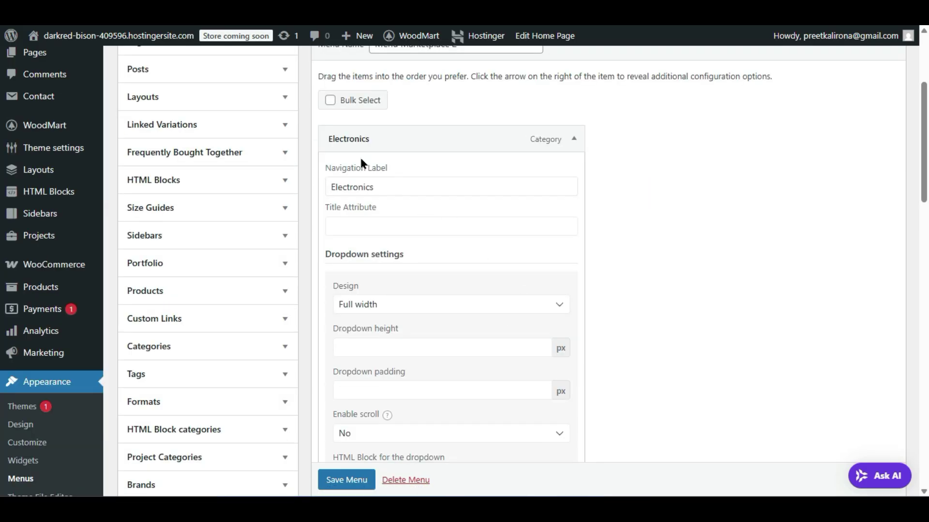
{"action": "double_click", "coordinate": [395, 189]}
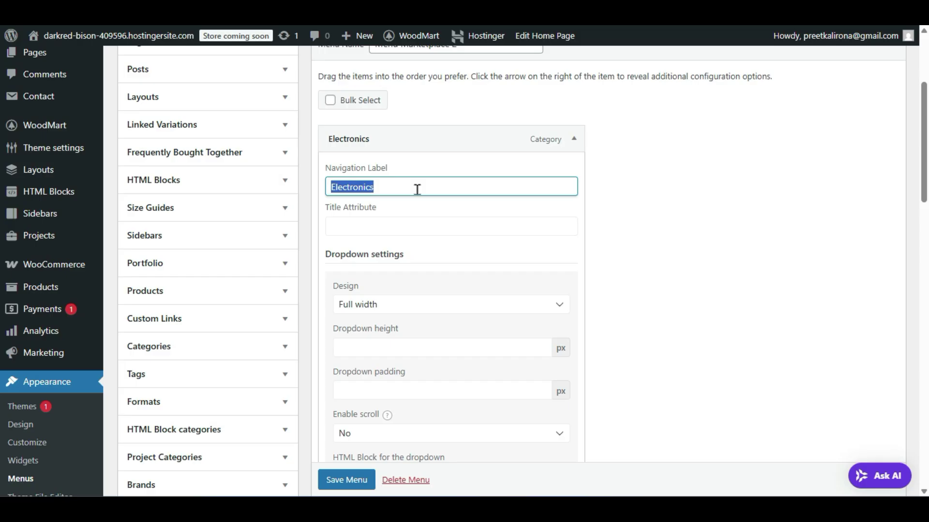
{"action": "type", "text": "Sports"}
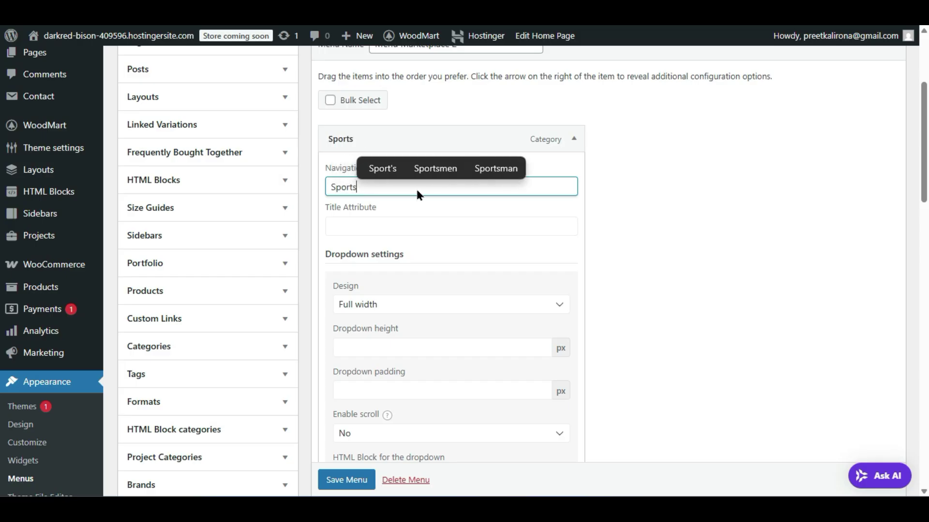
{"action": "left_click", "coordinate": [668, 232]}
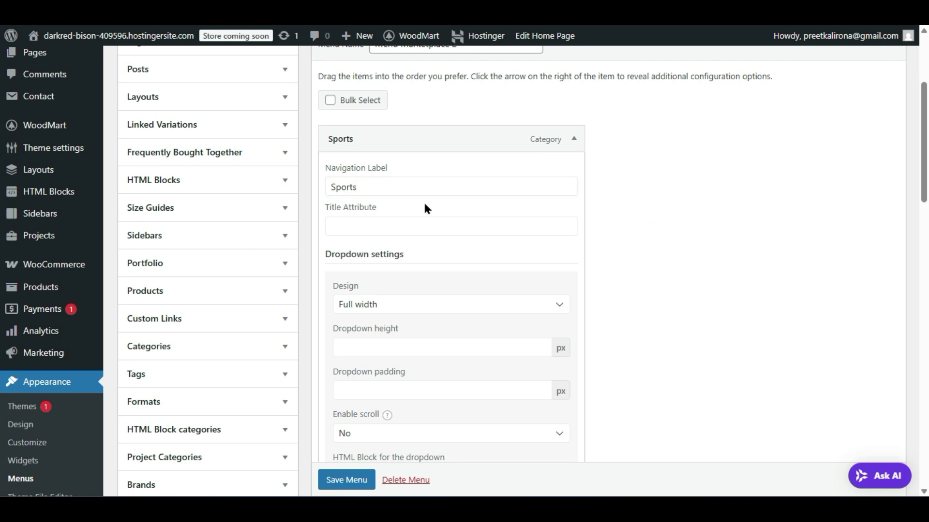
- Review the Sports item's dropdown, label and image settings, including the choices for how its image is used, keeping Menu item icon
{"action": "scroll", "coordinate": [425, 208], "scroll_direction": "down", "scroll_amount": 2}
{"action": "scroll", "coordinate": [425, 208], "scroll_direction": "up", "scroll_amount": 2}
{"action": "scroll", "coordinate": [417, 217], "scroll_direction": "down", "scroll_amount": 4}
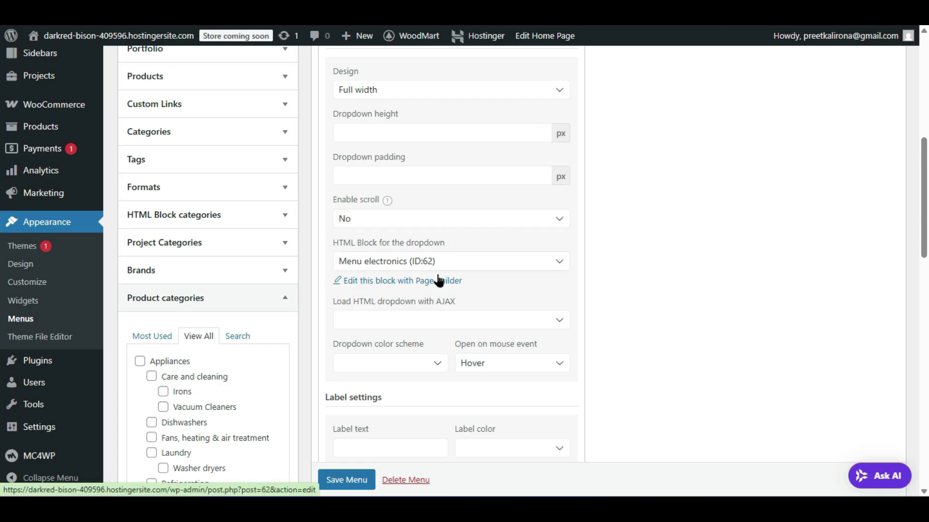
{"action": "scroll", "coordinate": [439, 281], "scroll_direction": "down", "scroll_amount": 2}
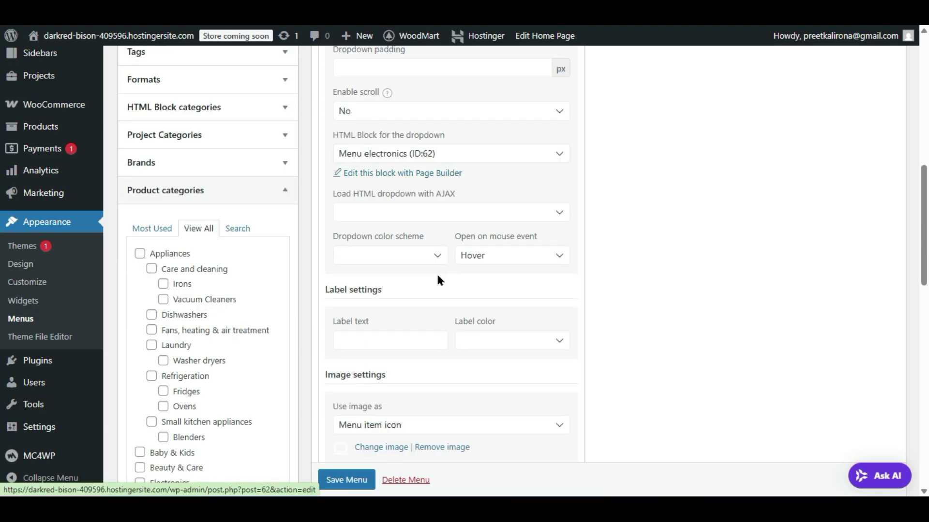
{"action": "scroll", "coordinate": [438, 277], "scroll_direction": "down", "scroll_amount": 2}
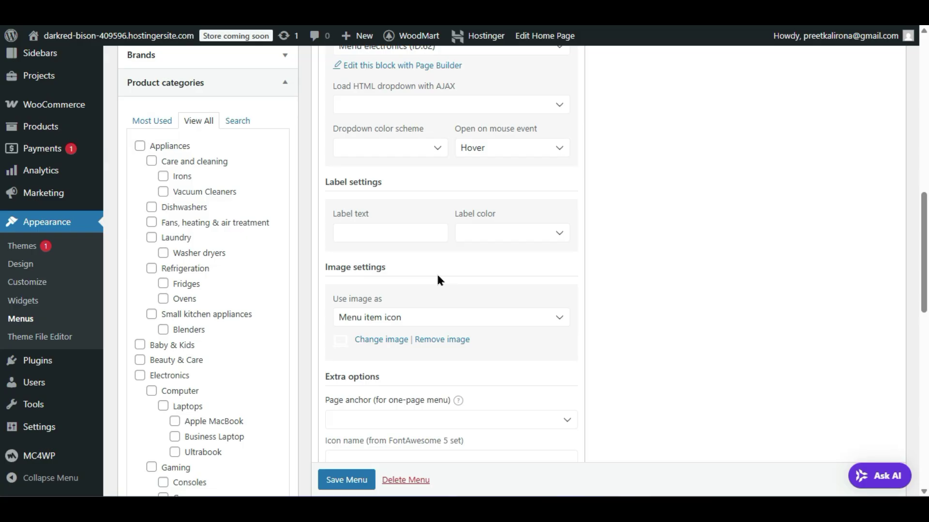
{"action": "scroll", "coordinate": [440, 279], "scroll_direction": "down", "scroll_amount": 2}
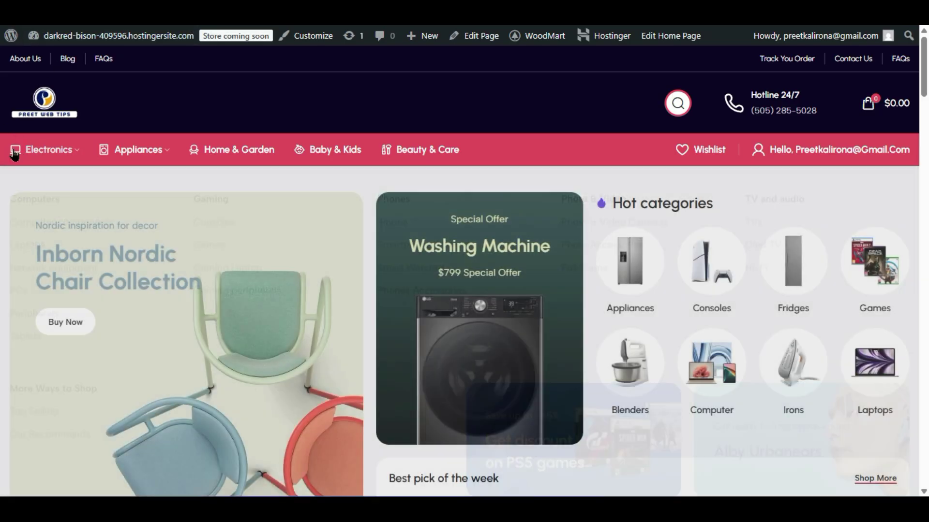
{"action": "mouse_move", "coordinate": [8, 161]}
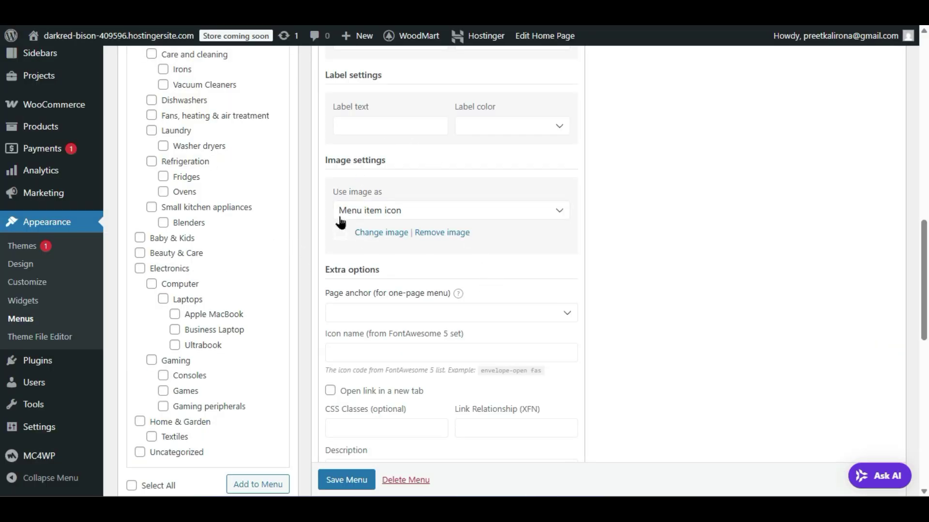
{"action": "left_click", "coordinate": [392, 211]}
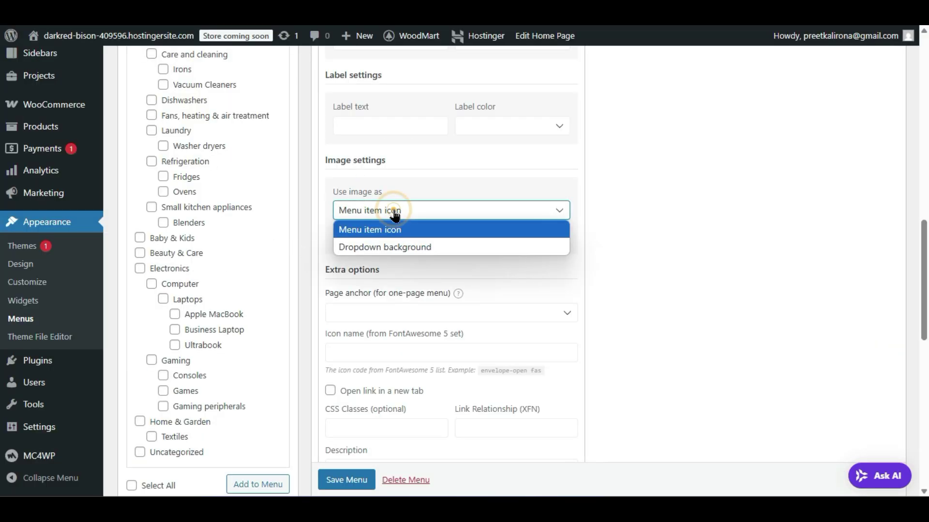
{"action": "left_click", "coordinate": [395, 215]}
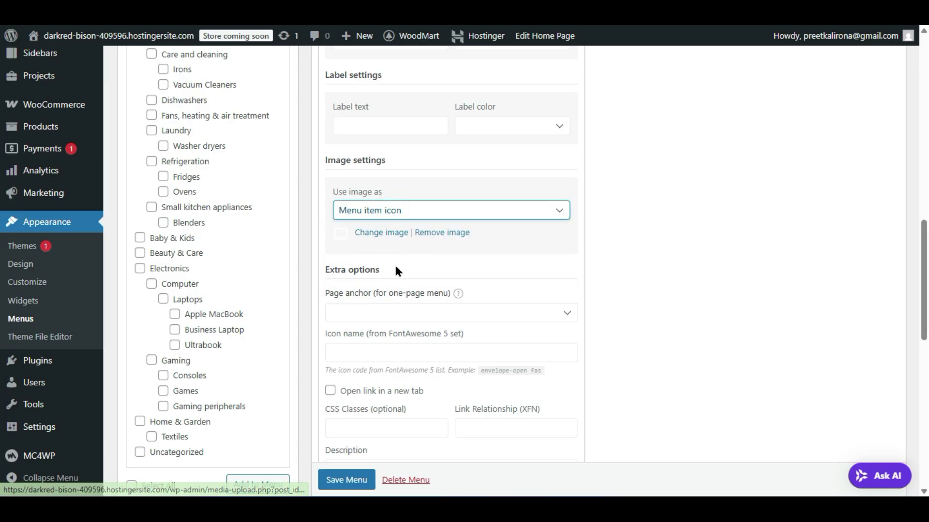
- Check which HTML blocks are available for the Sports item's dropdown, keeping Menu electronics (ID:62)
{"action": "scroll", "coordinate": [394, 263], "scroll_direction": "up", "scroll_amount": 10}
{"action": "scroll", "coordinate": [393, 270], "scroll_direction": "up", "scroll_amount": 6}
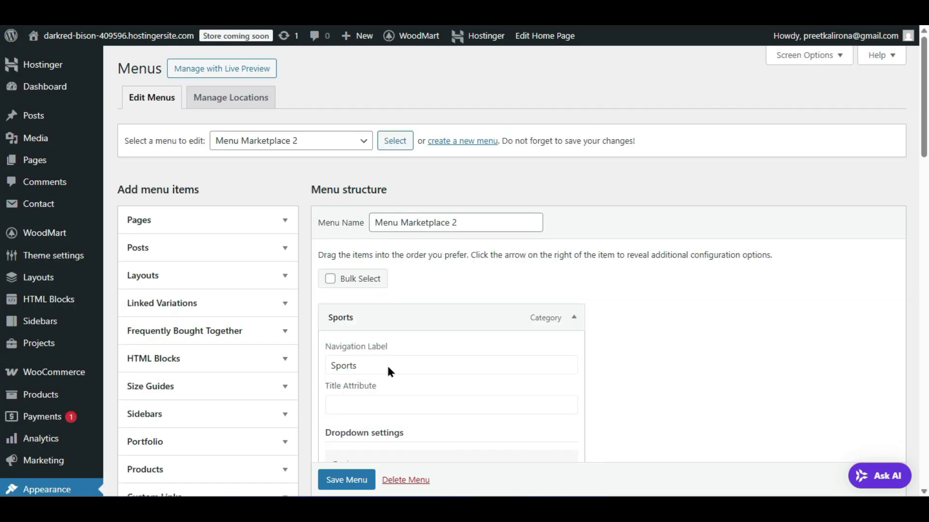
{"action": "scroll", "coordinate": [475, 170], "scroll_direction": "down", "scroll_amount": 4}
{"action": "scroll", "coordinate": [474, 170], "scroll_direction": "down", "scroll_amount": 4}
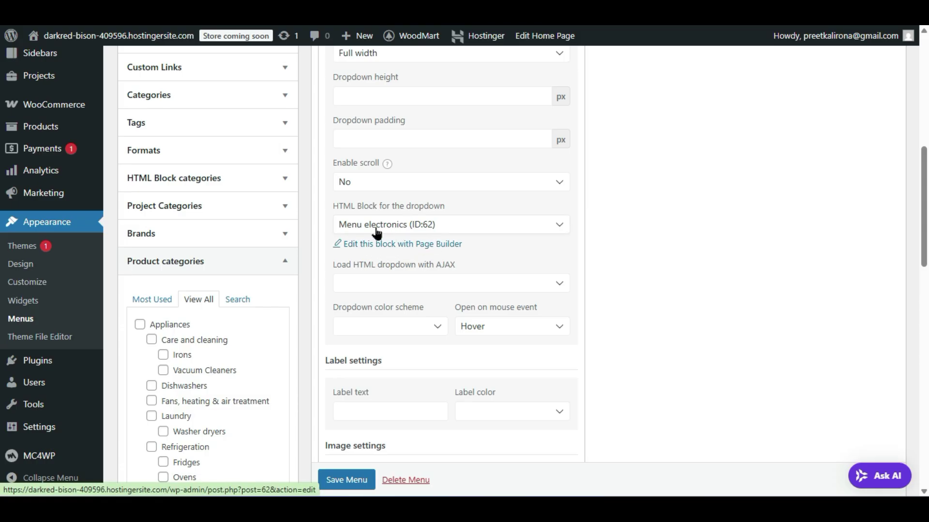
{"action": "left_click", "coordinate": [401, 225]}
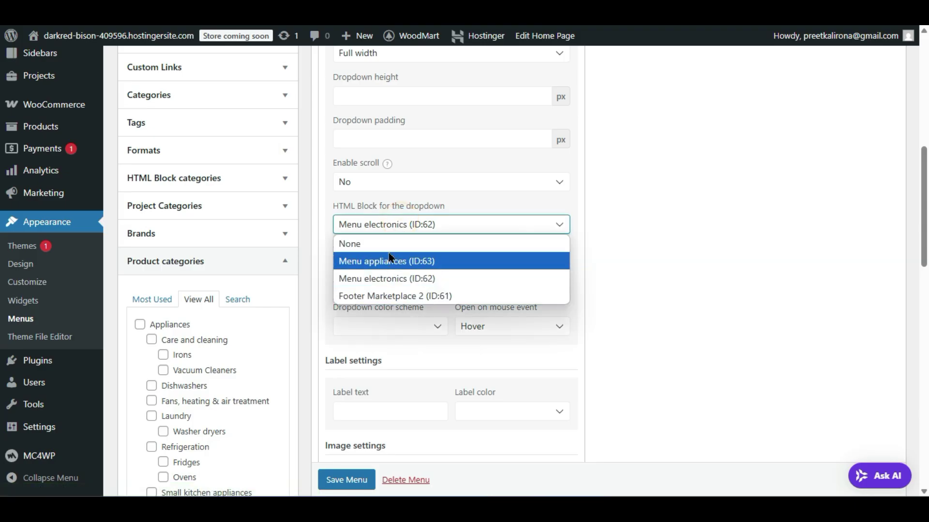
{"action": "left_click", "coordinate": [597, 241]}
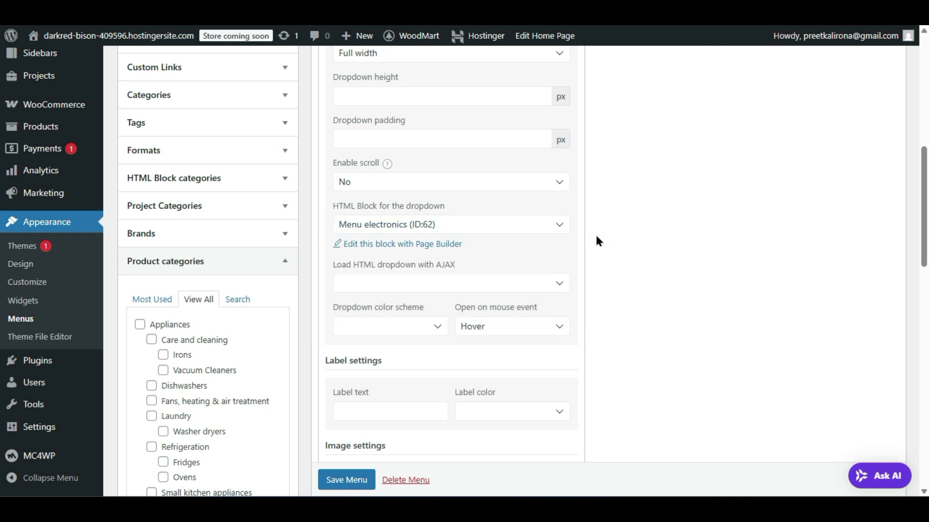
{"action": "scroll", "coordinate": [124, 241], "scroll_direction": "up", "scroll_amount": 6}
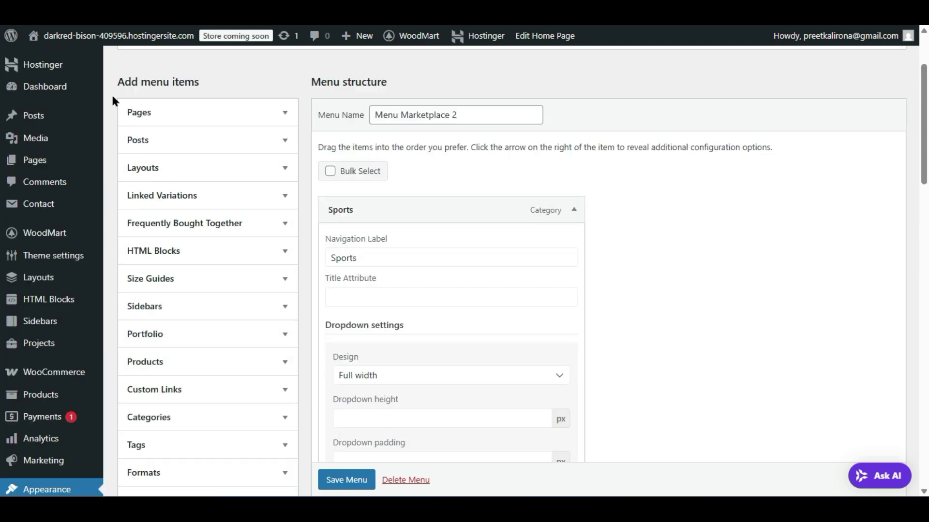
- Open the list of all HTML Blocks in a new browser tab and open the Menu appliances block for editing
{"action": "mouse_move", "coordinate": [66, 297]}
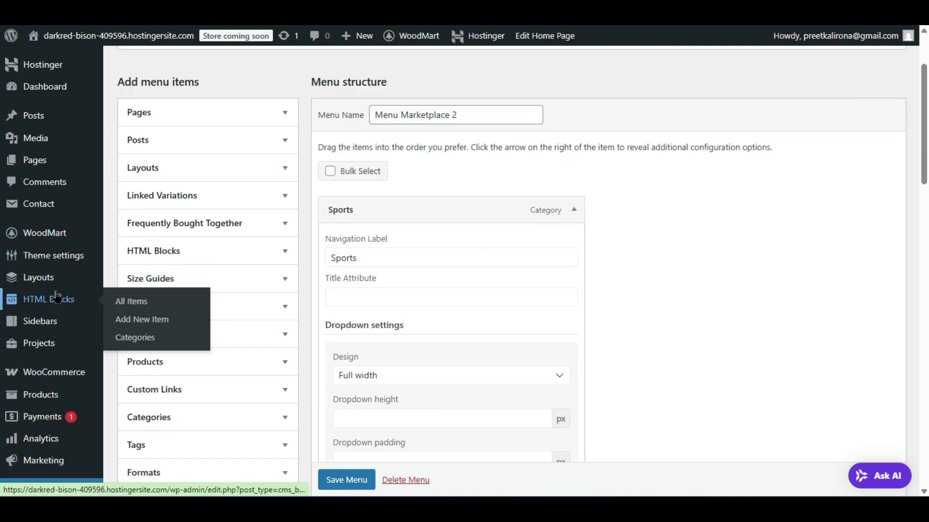
{"action": "right_click", "coordinate": [132, 301]}
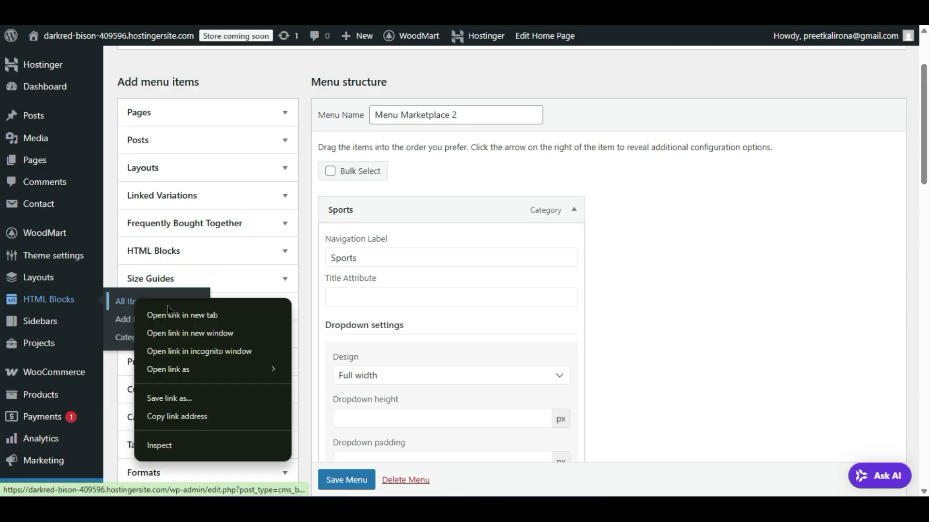
{"action": "left_click", "coordinate": [172, 312]}
{"action": "left_click", "coordinate": [173, 312]}
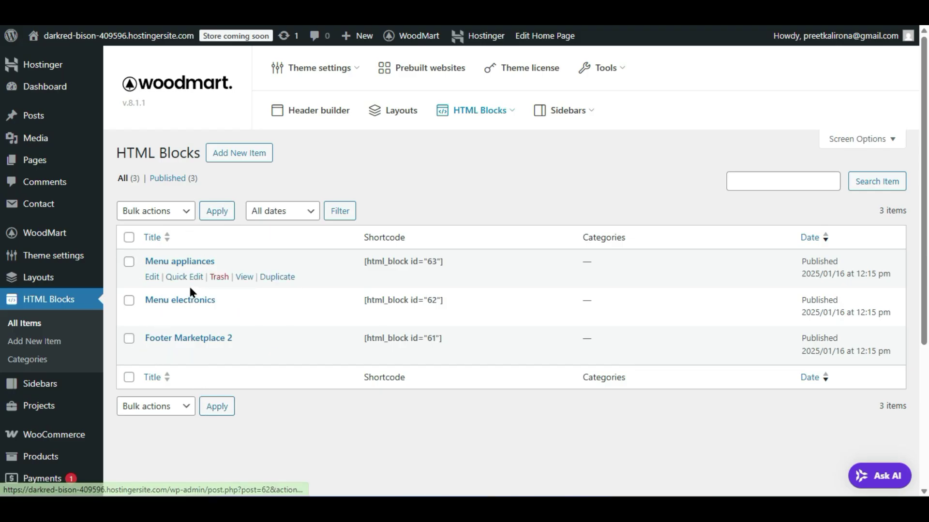
{"action": "mouse_move", "coordinate": [207, 271]}
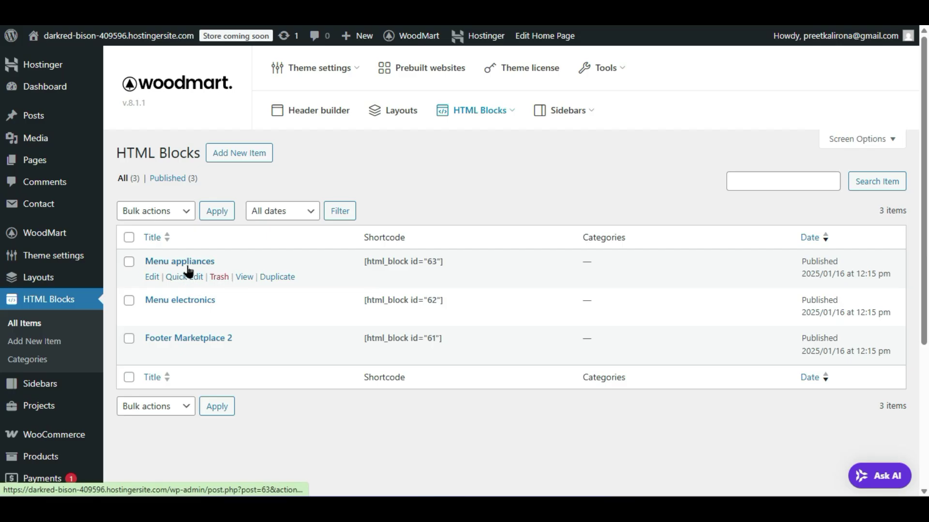
{"action": "left_click", "coordinate": [151, 279]}
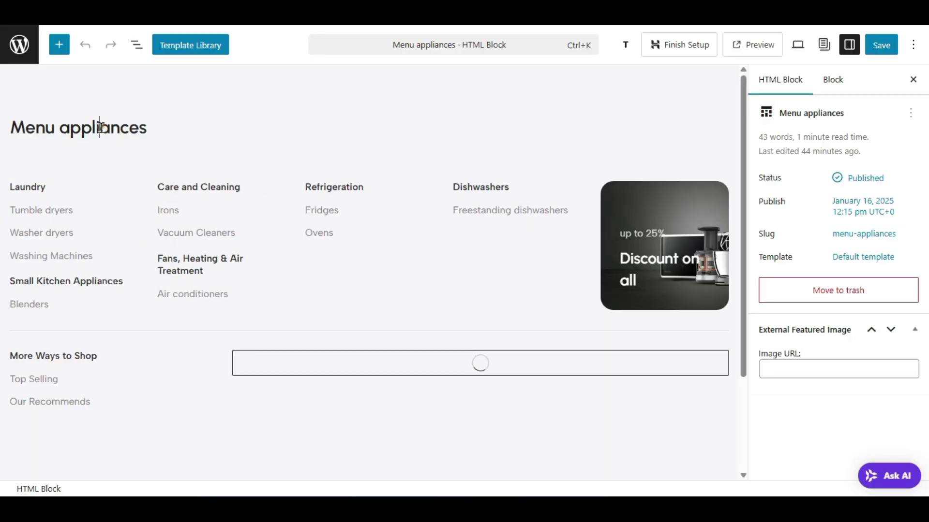
- Change the title of the Menu appliances HTML block to Sports
{"action": "double_click", "coordinate": [100, 128]}
{"action": "left_click_drag", "start_coordinate": [100, 127], "coordinate": [84, 133]}
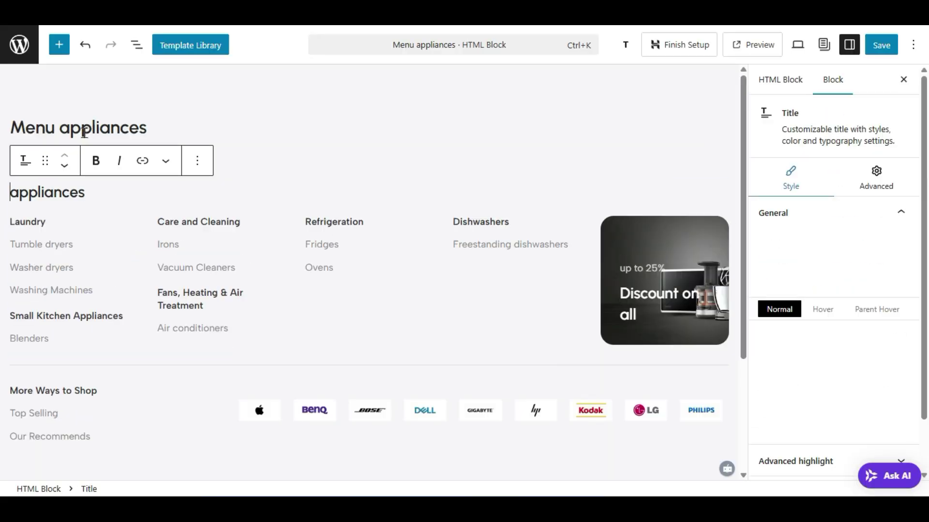
{"action": "triple_click", "coordinate": [83, 133]}
{"action": "type", "text": "Sp"}
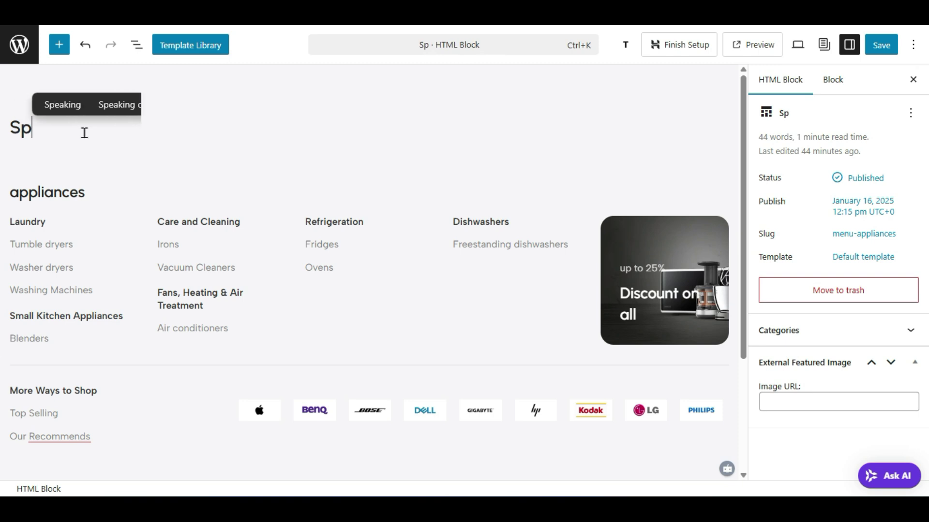
{"action": "type", "text": "orts"}
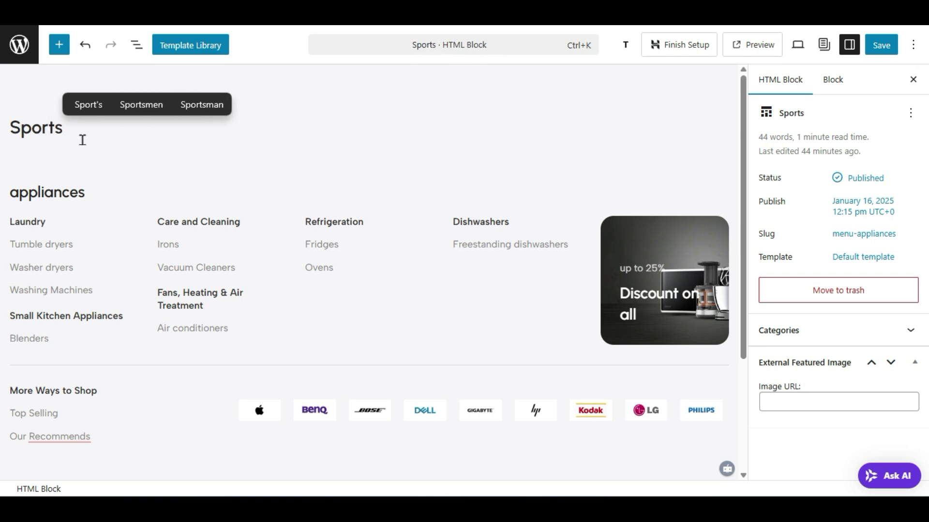
- Examine the block's menu columns and the settings of the Tumble dryers and Blenders menu items
{"action": "left_click", "coordinate": [126, 236]}
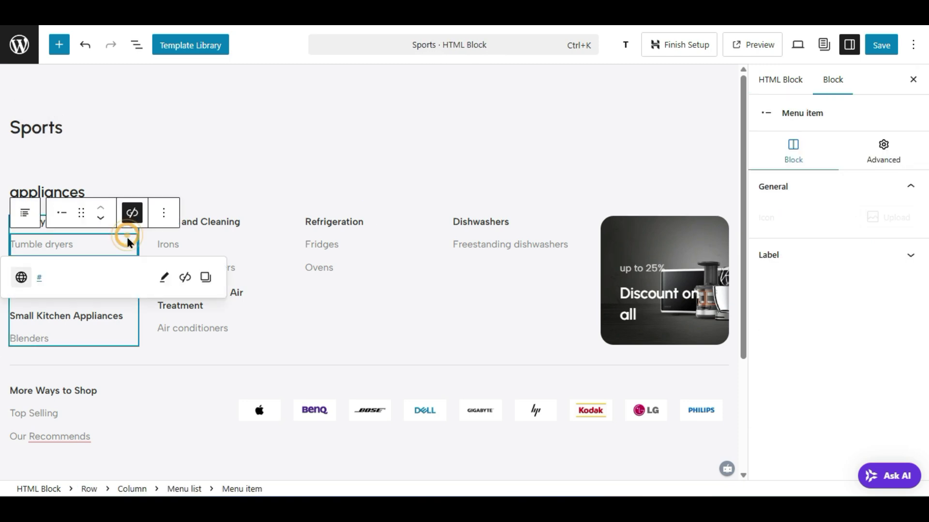
{"action": "left_click", "coordinate": [294, 302]}
{"action": "left_click", "coordinate": [401, 305]}
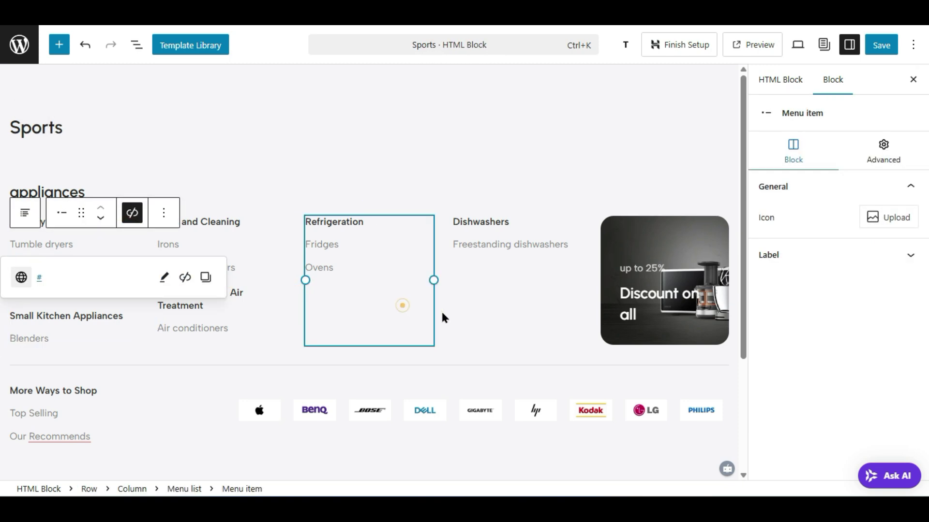
{"action": "left_click", "coordinate": [518, 310]}
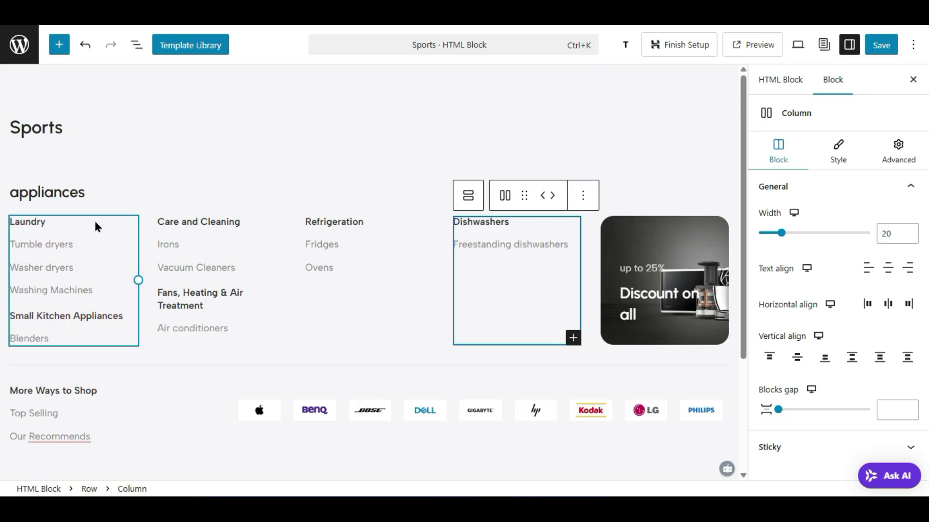
{"action": "left_click", "coordinate": [109, 246]}
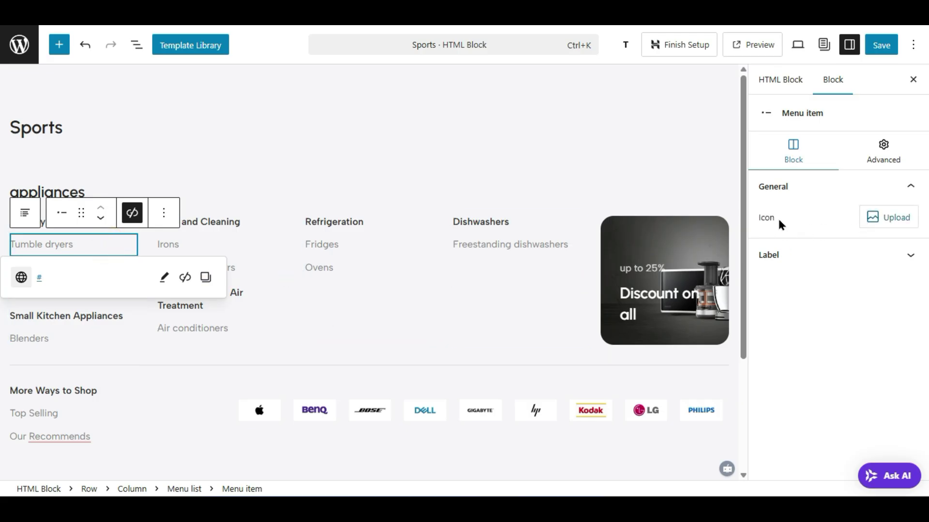
{"action": "triple_click", "coordinate": [52, 240]}
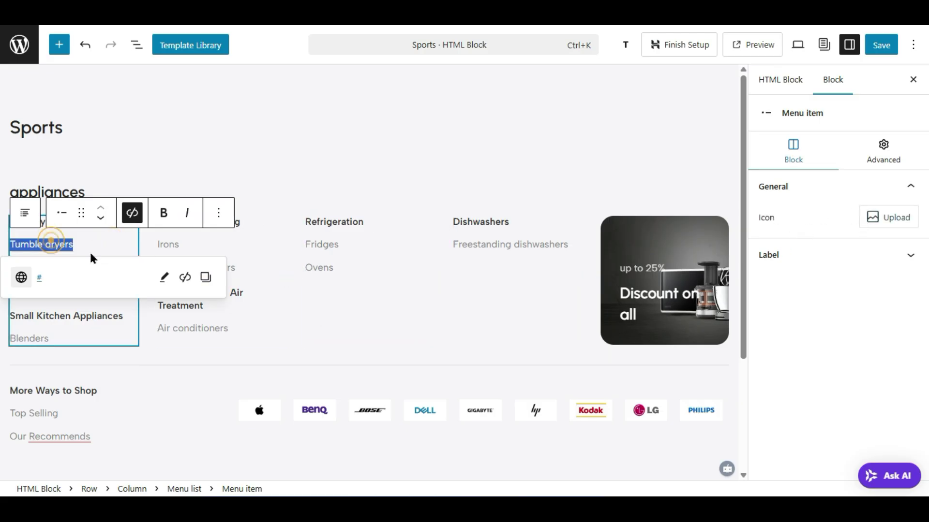
{"action": "left_click", "coordinate": [121, 340]}
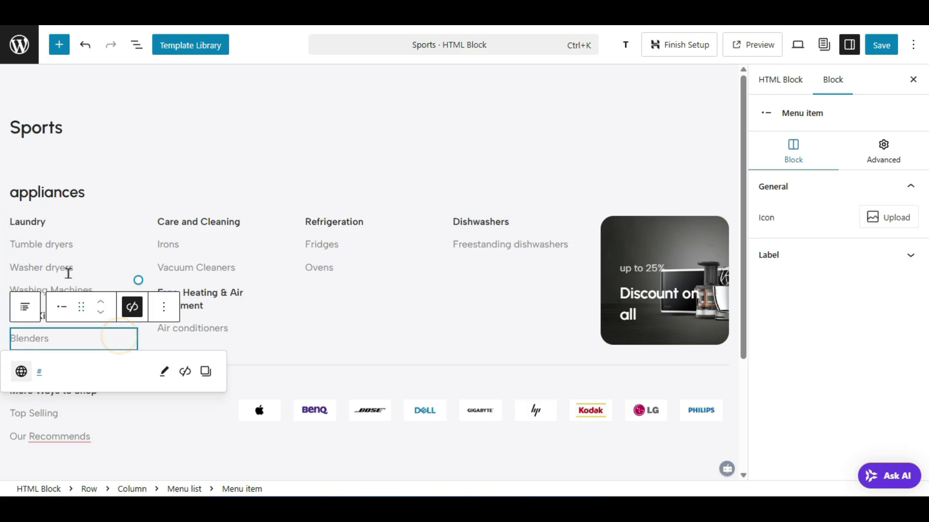
- Retitle the Laundry menu list as Sports and rename its Tumble dryers item to Bags
{"action": "double_click", "coordinate": [36, 223]}
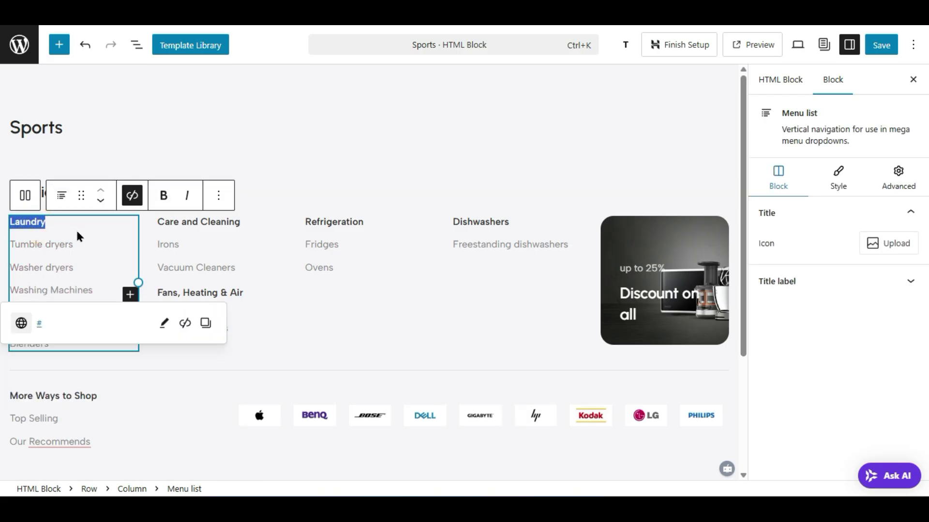
{"action": "type", "text": "Sports"}
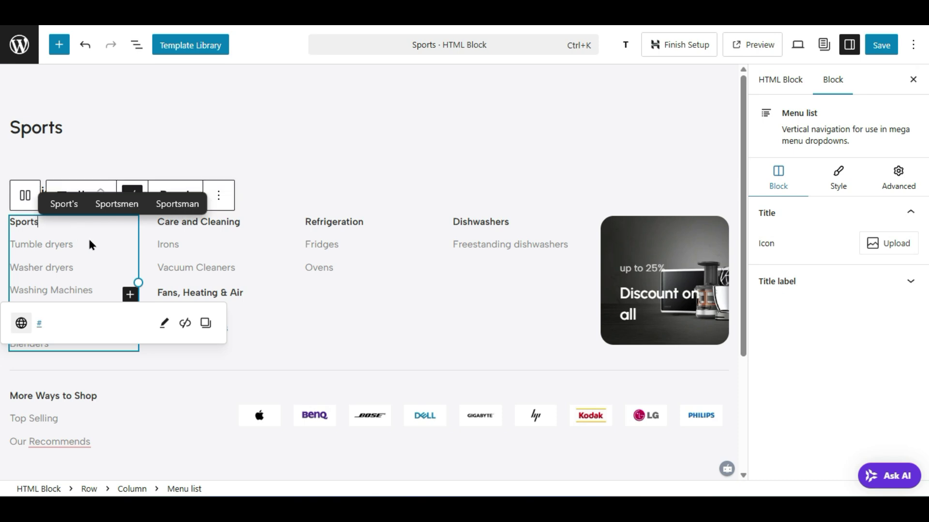
{"action": "left_click", "coordinate": [11, 244]}
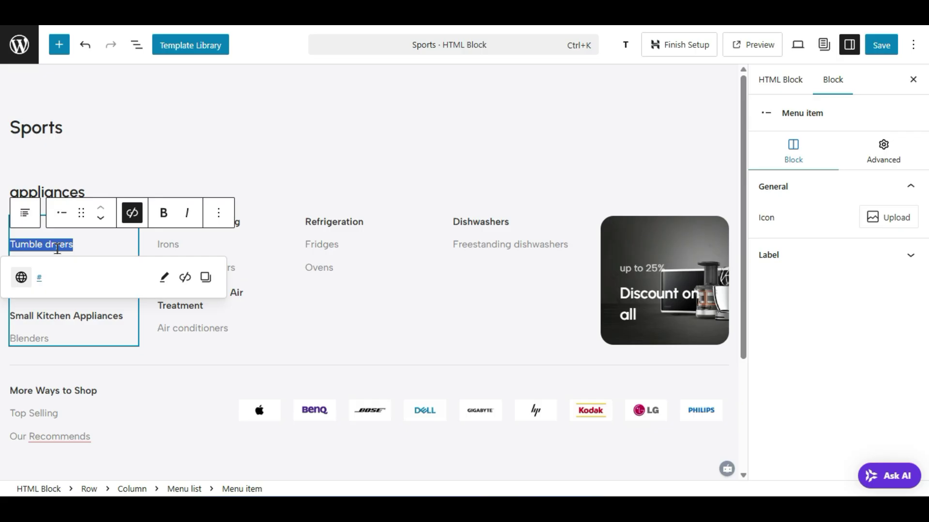
{"action": "type", "text": "Bags"}
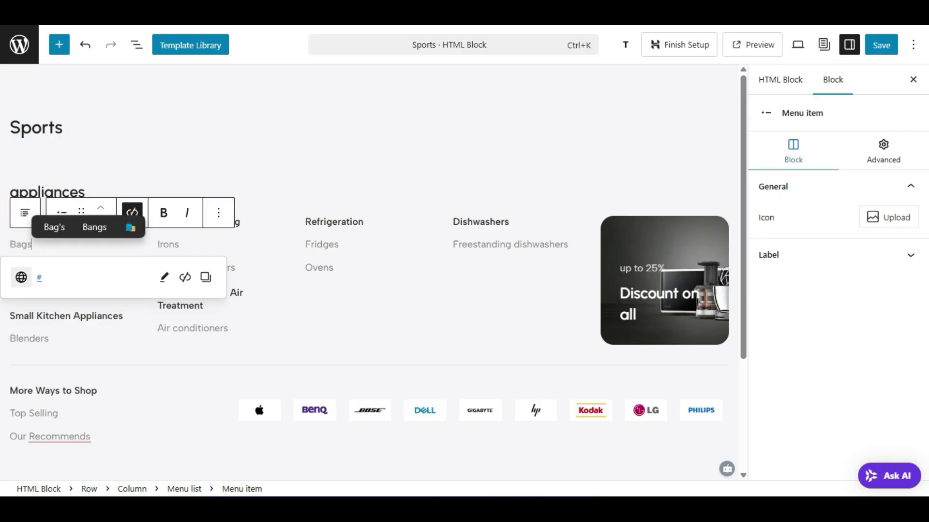
- Remove the placeholder link from the Bags item in the Sports menu list
{"action": "double_click", "coordinate": [22, 245]}
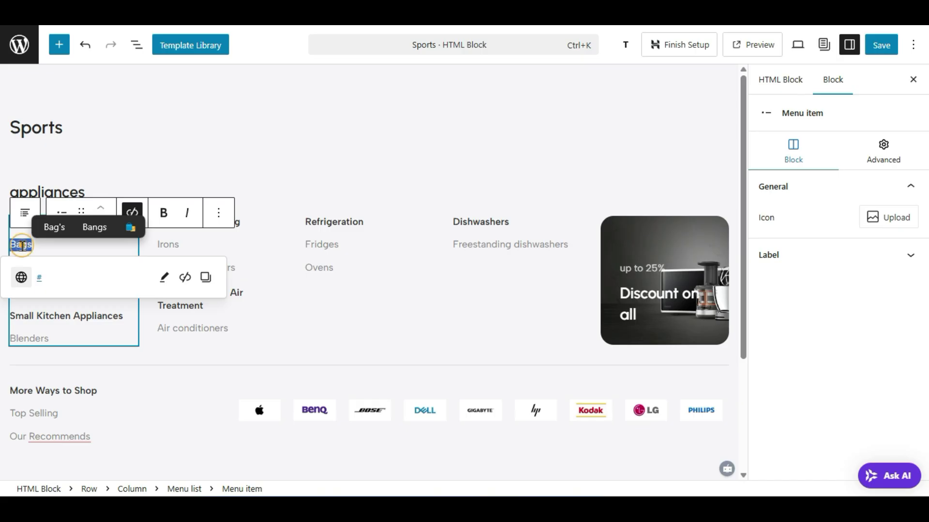
{"action": "left_click", "coordinate": [141, 276]}
{"action": "left_click", "coordinate": [41, 249]}
{"action": "double_click", "coordinate": [23, 247]}
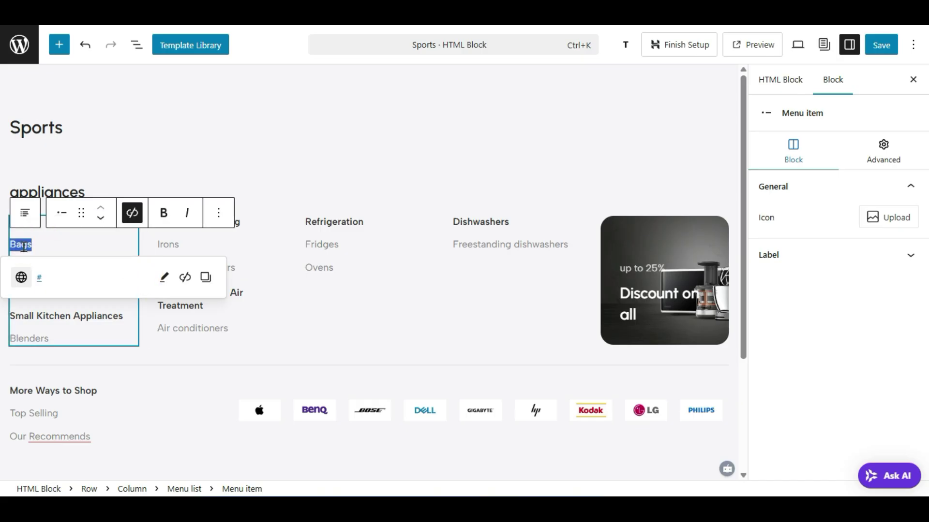
{"action": "left_click", "coordinate": [132, 218]}
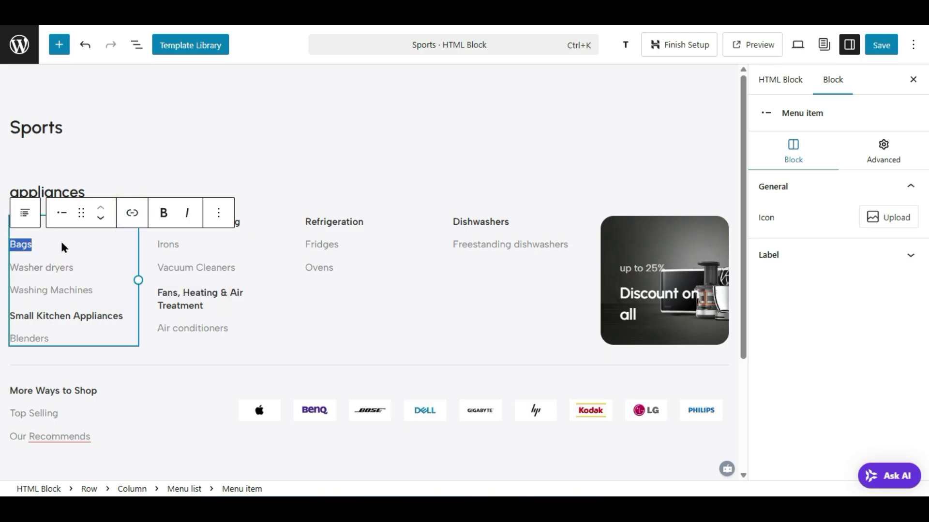
- Search the link targets for bags and then baby, and link the Bags item to the Baby & Kids product category
{"action": "left_click", "coordinate": [129, 218]}
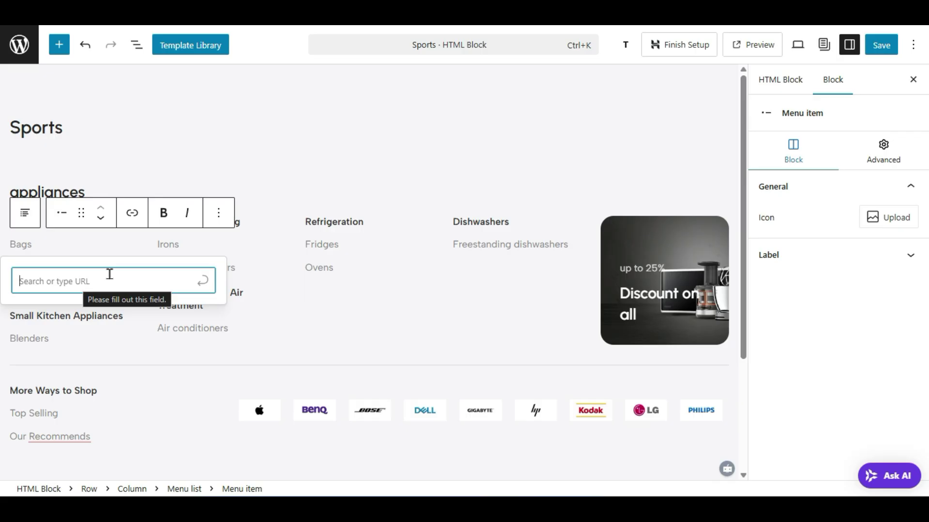
{"action": "type", "text": "bags"}
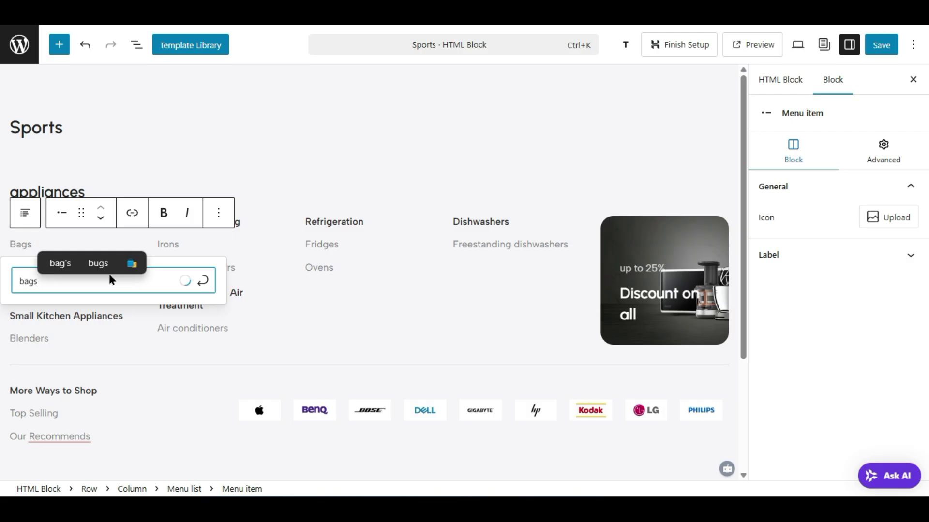
{"action": "double_click", "coordinate": [31, 290]}
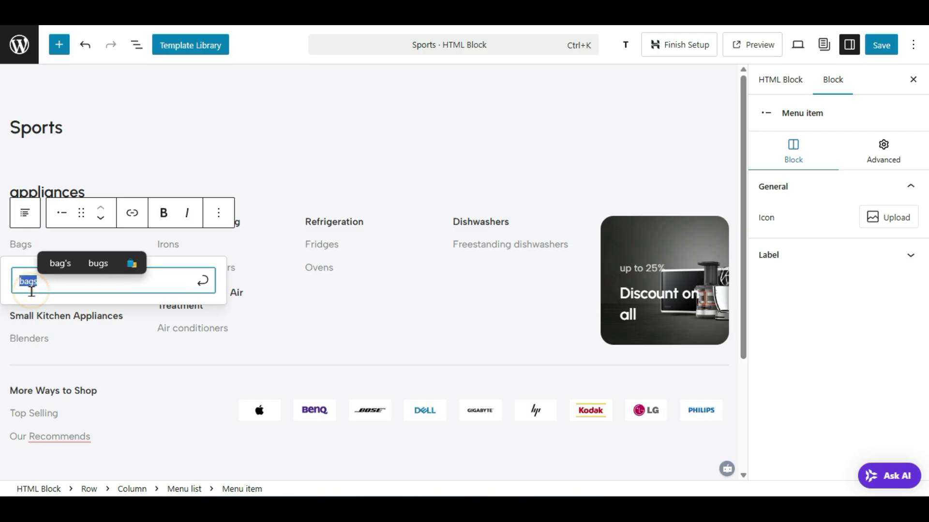
{"action": "type", "text": "baby"}
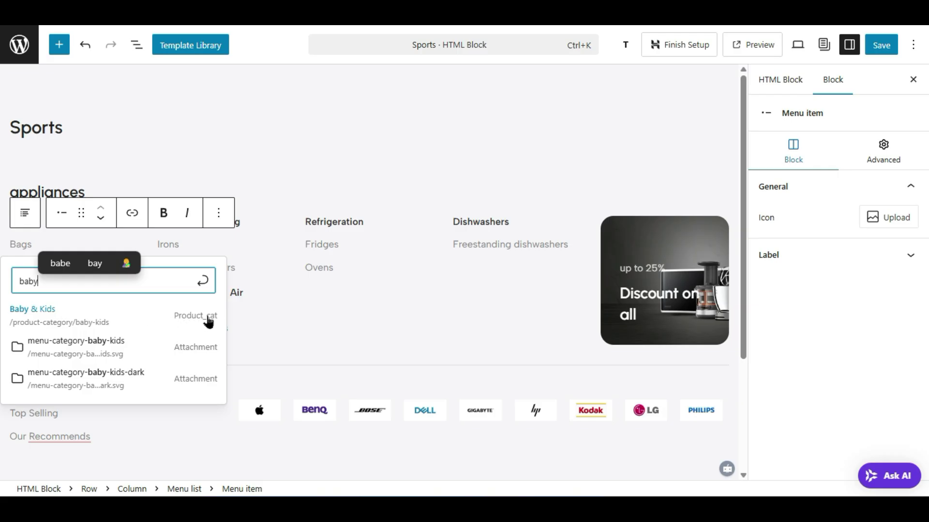
{"action": "left_click", "coordinate": [105, 321]}
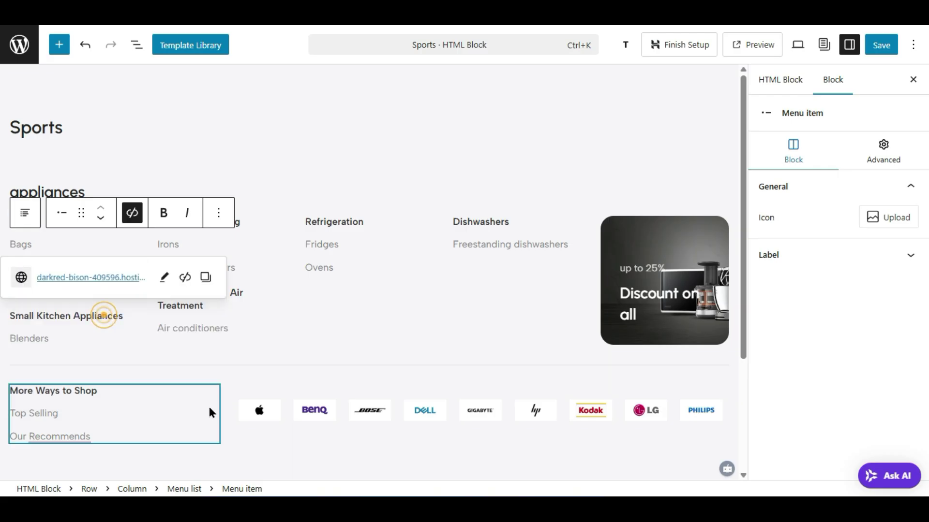
{"action": "left_click", "coordinate": [252, 313]}
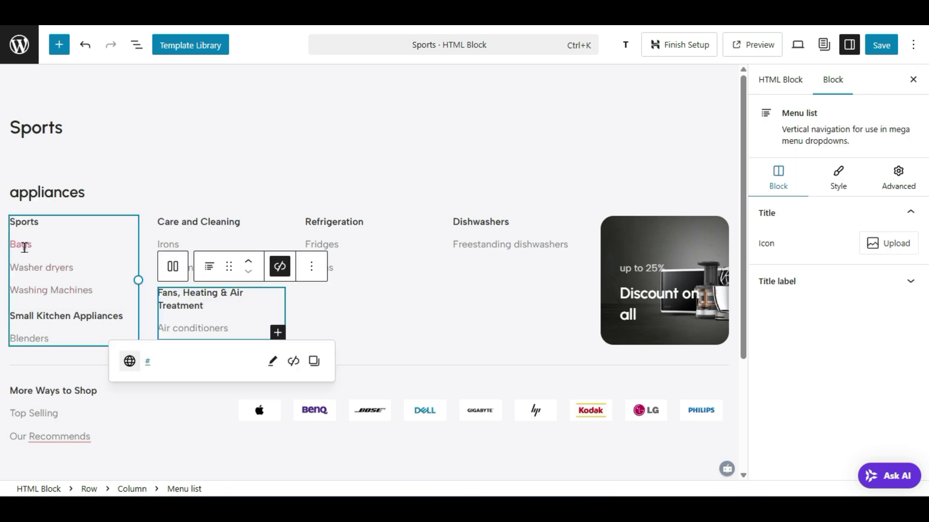
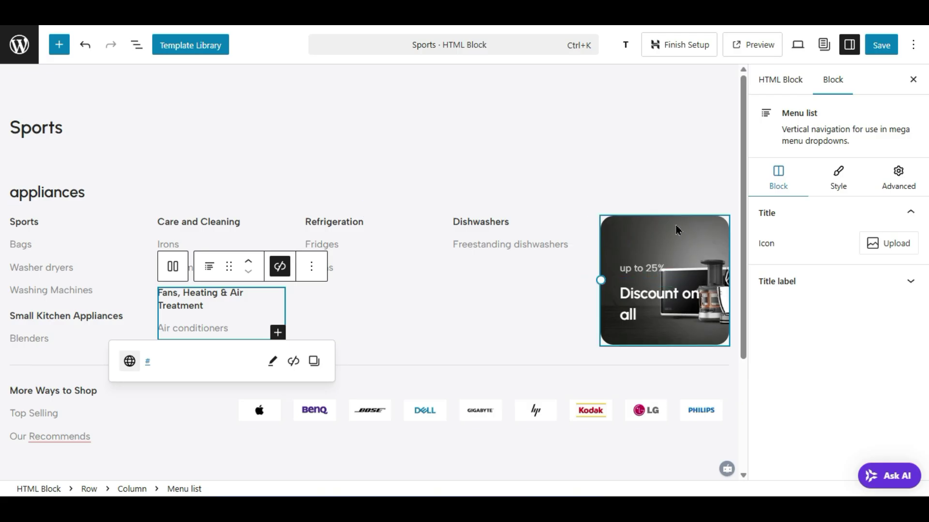
- Review the discount banner's general style settings and open its background image settings
{"action": "left_click", "coordinate": [670, 253]}
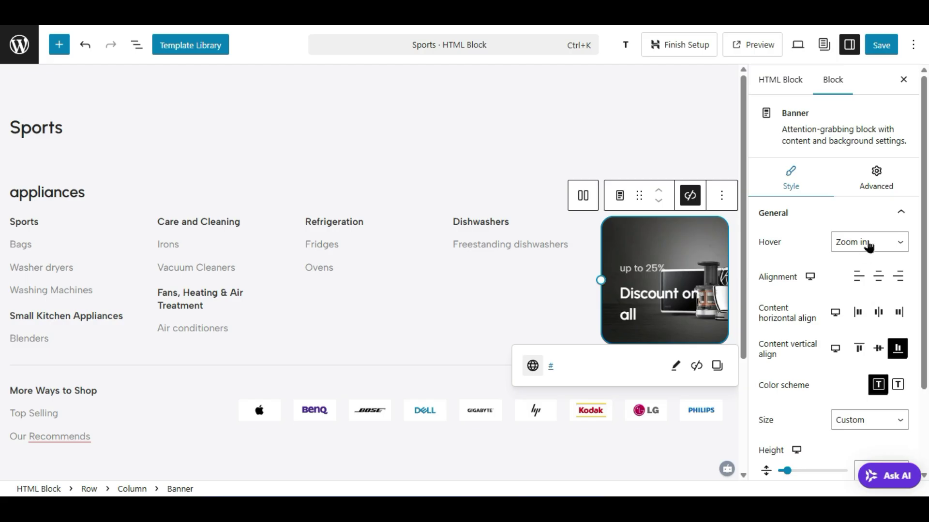
{"action": "scroll", "coordinate": [835, 315], "scroll_direction": "down", "scroll_amount": 3}
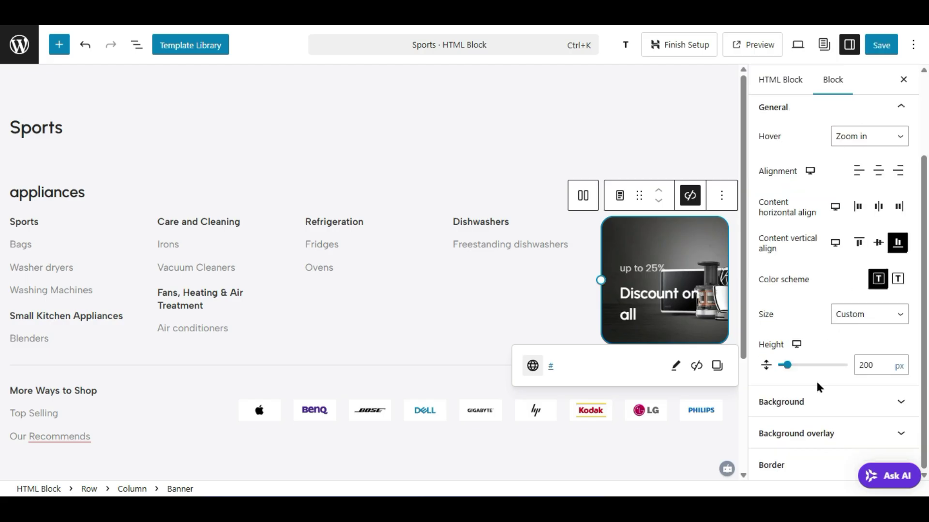
{"action": "scroll", "coordinate": [820, 272], "scroll_direction": "up", "scroll_amount": 3}
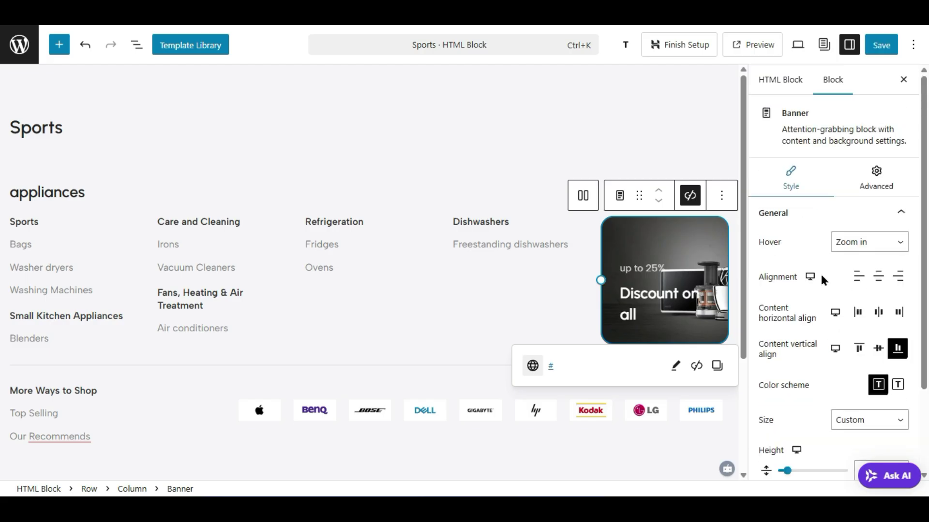
{"action": "scroll", "coordinate": [820, 272], "scroll_direction": "down", "scroll_amount": 3}
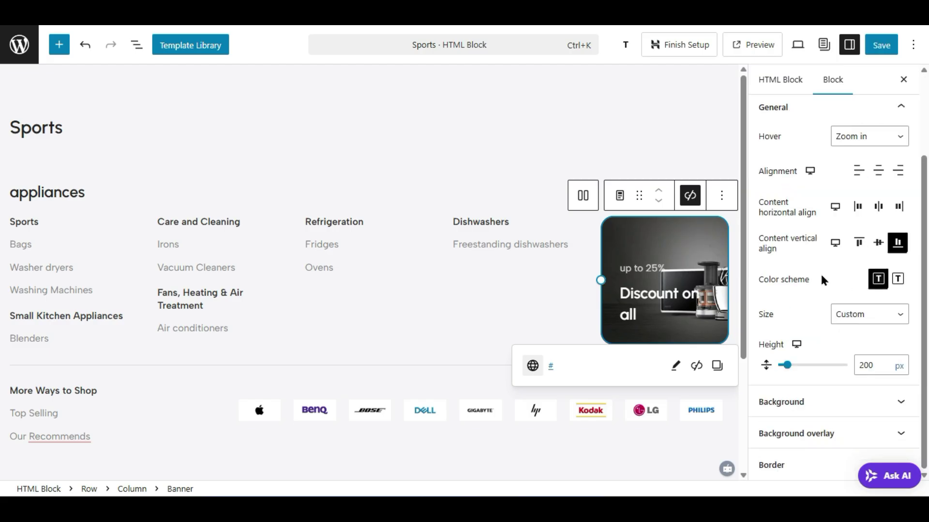
{"action": "left_click", "coordinate": [814, 402]}
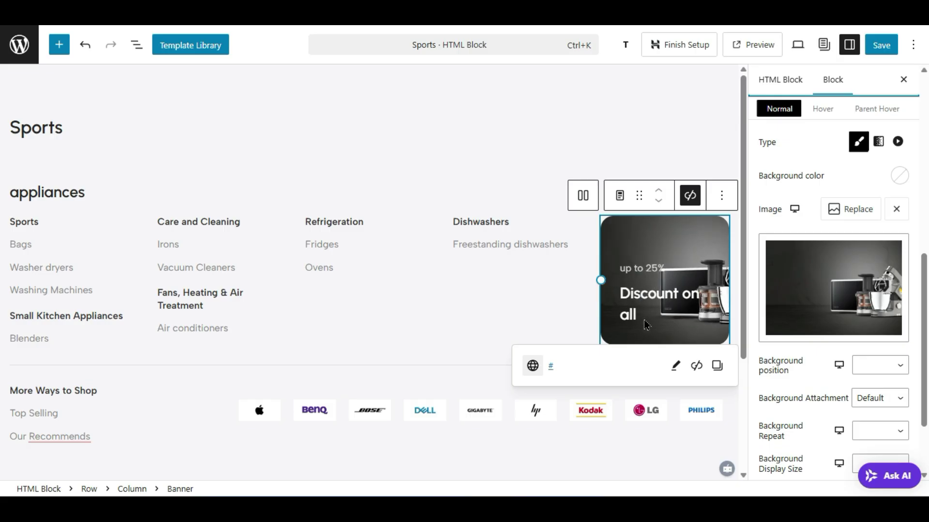
- Replace the banner's title text with Latest items
{"action": "left_click", "coordinate": [654, 296]}
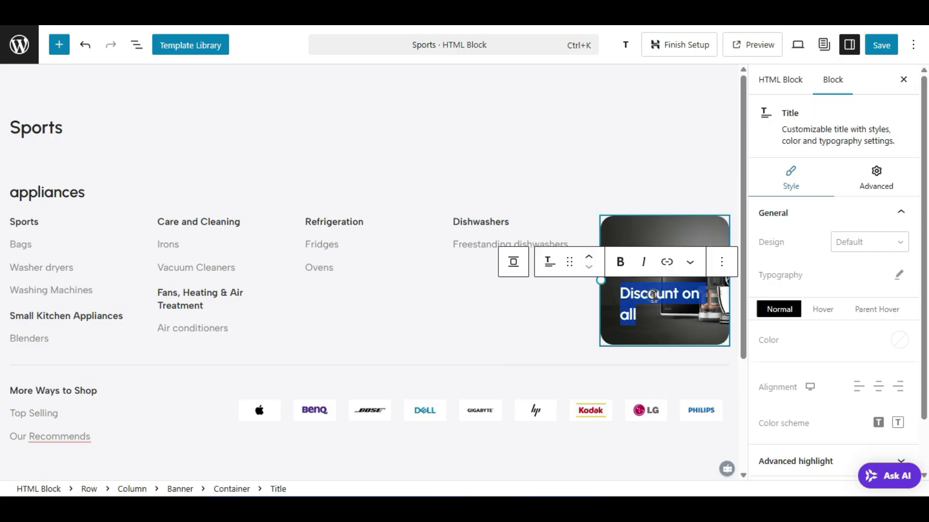
{"action": "triple_click", "coordinate": [653, 296]}
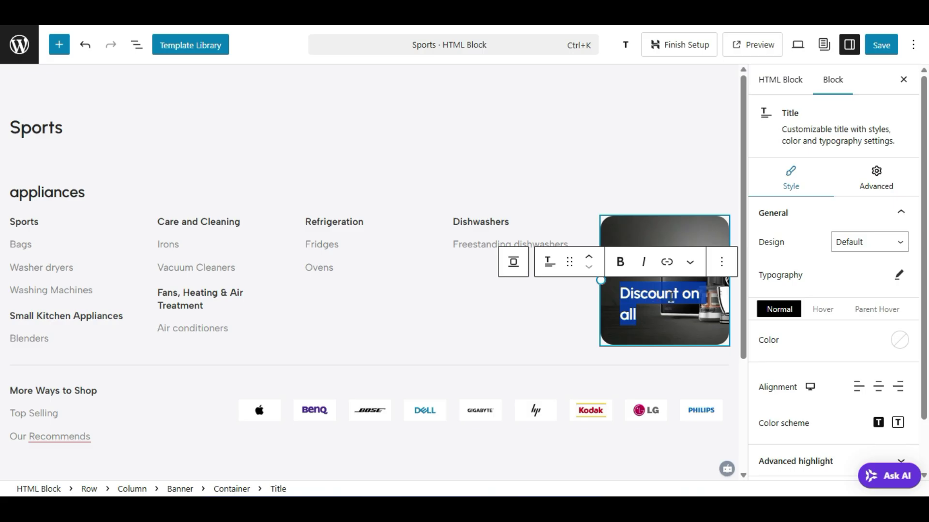
{"action": "type", "text": "La"}
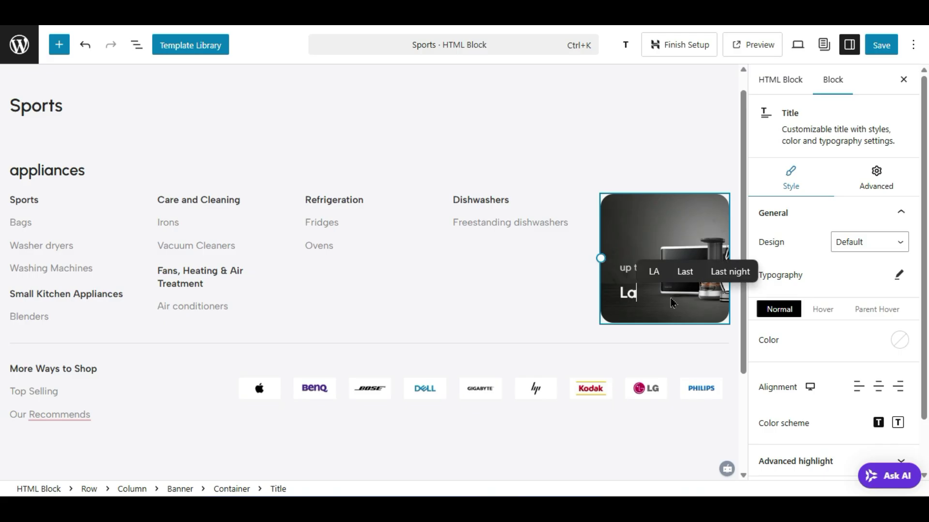
{"action": "type", "text": "test items"}
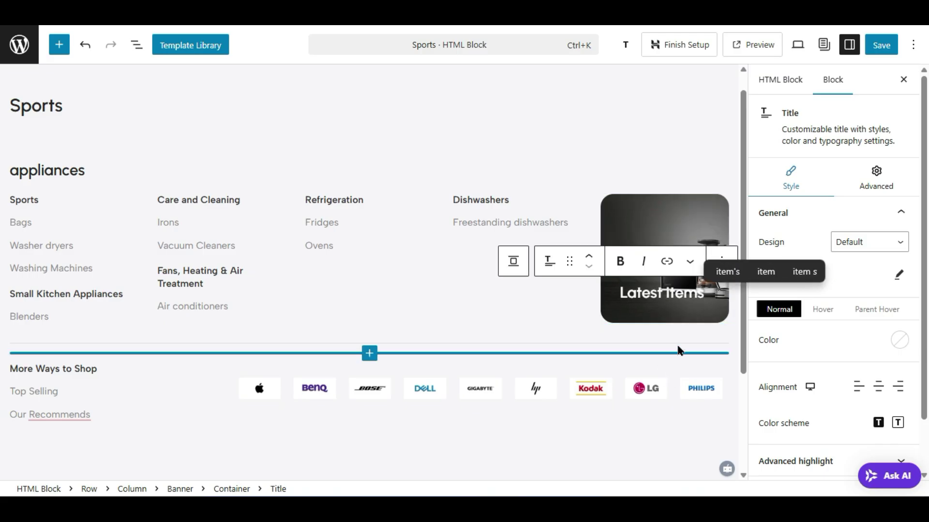
- Remove the link from the Dishwashers menu list title
{"action": "left_click", "coordinate": [521, 309]}
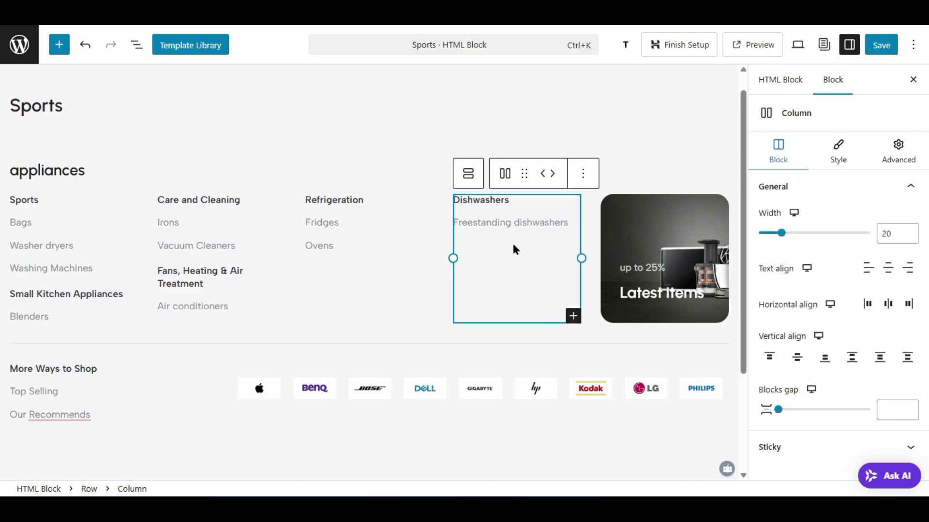
{"action": "double_click", "coordinate": [495, 205]}
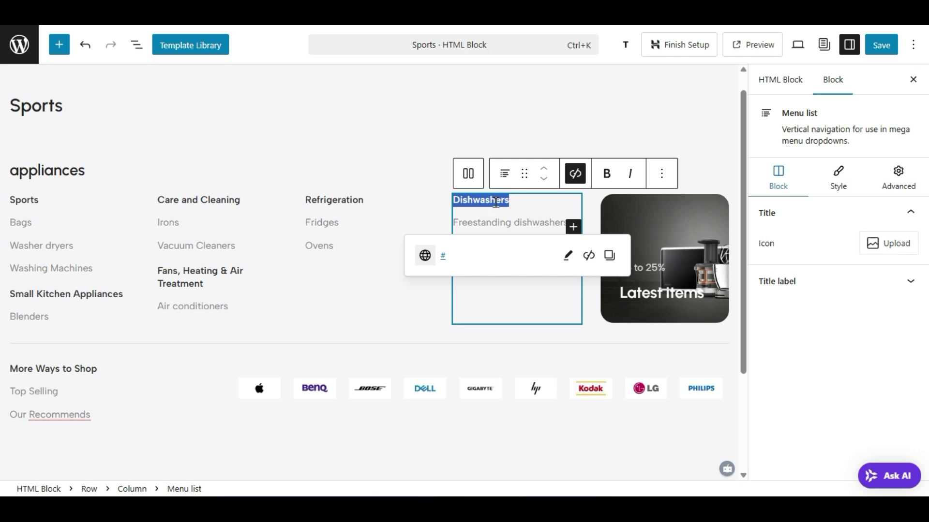
{"action": "left_click", "coordinate": [589, 255]}
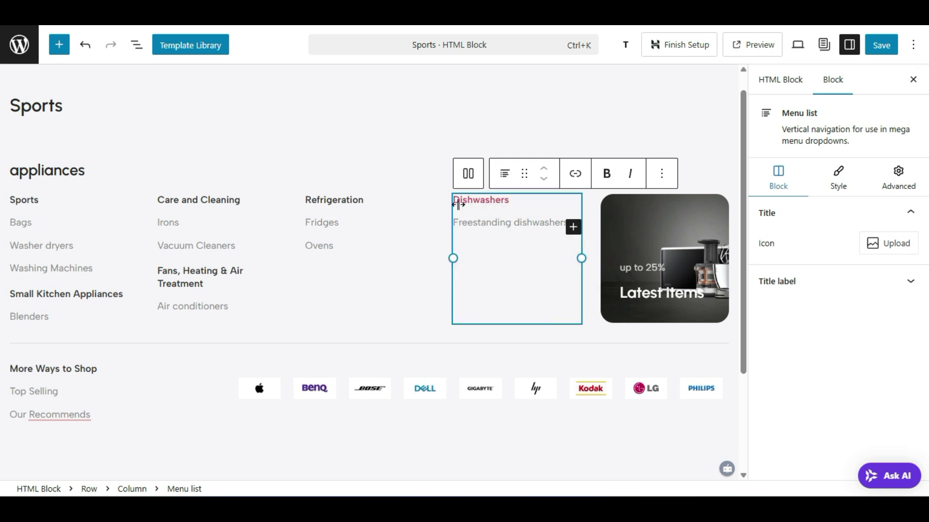
{"action": "left_click", "coordinate": [488, 224]}
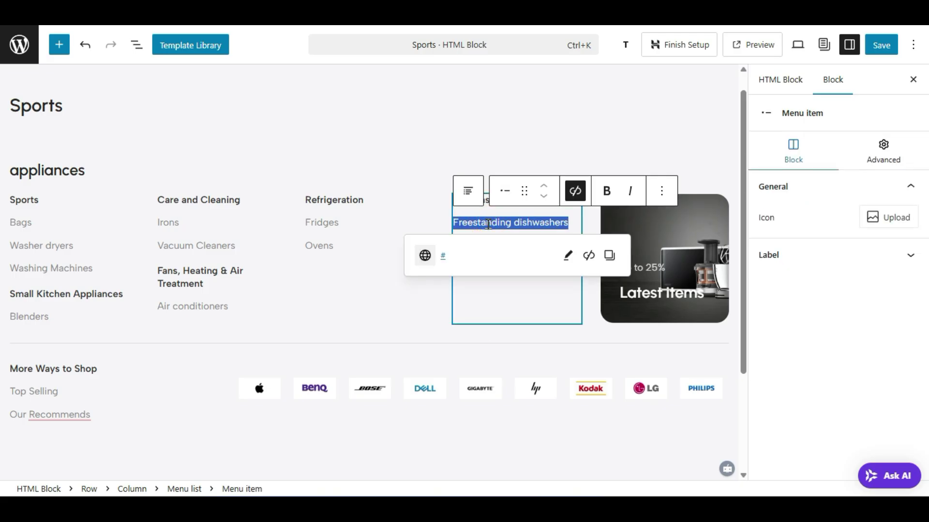
{"action": "left_click", "coordinate": [671, 193]}
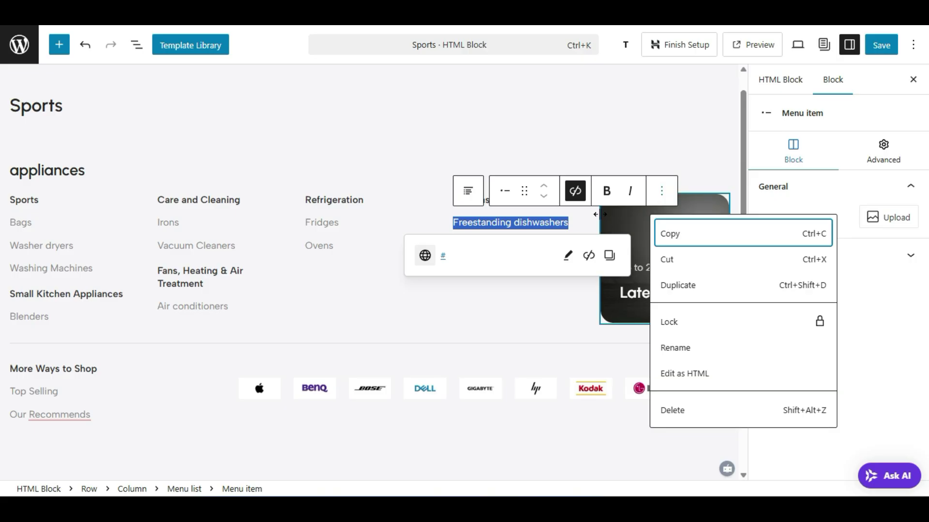
{"action": "left_click", "coordinate": [576, 223]}
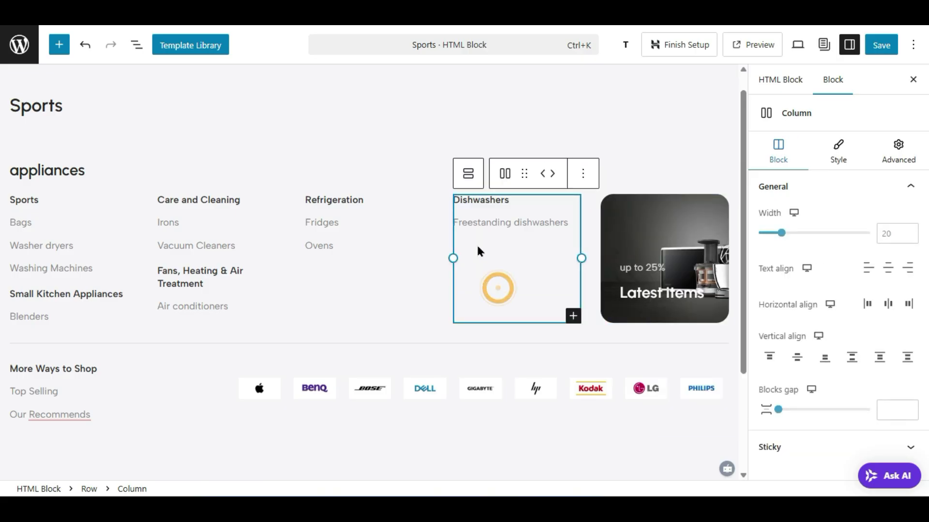
- Duplicate the Freestanding dishwashers menu item in the Dishwashers list
{"action": "left_click", "coordinate": [491, 227]}
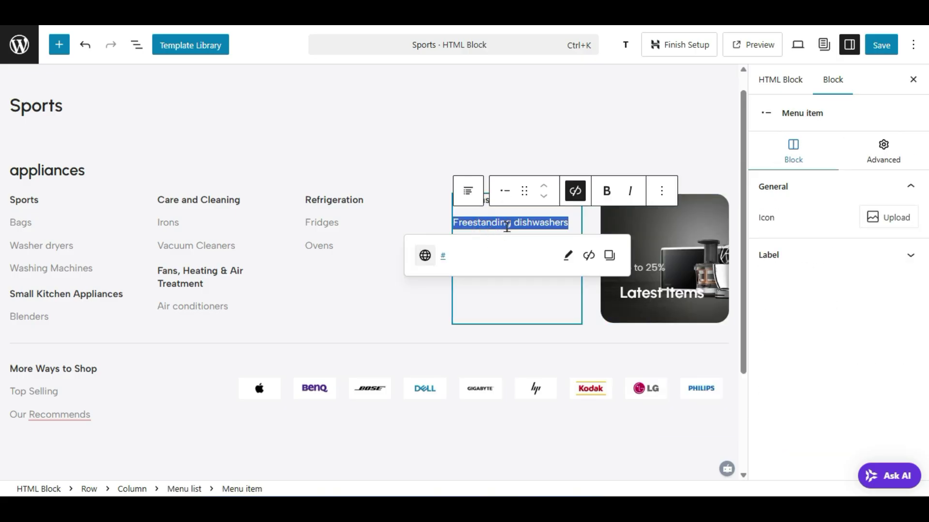
{"action": "left_click", "coordinate": [662, 192]}
{"action": "left_click", "coordinate": [673, 286]}
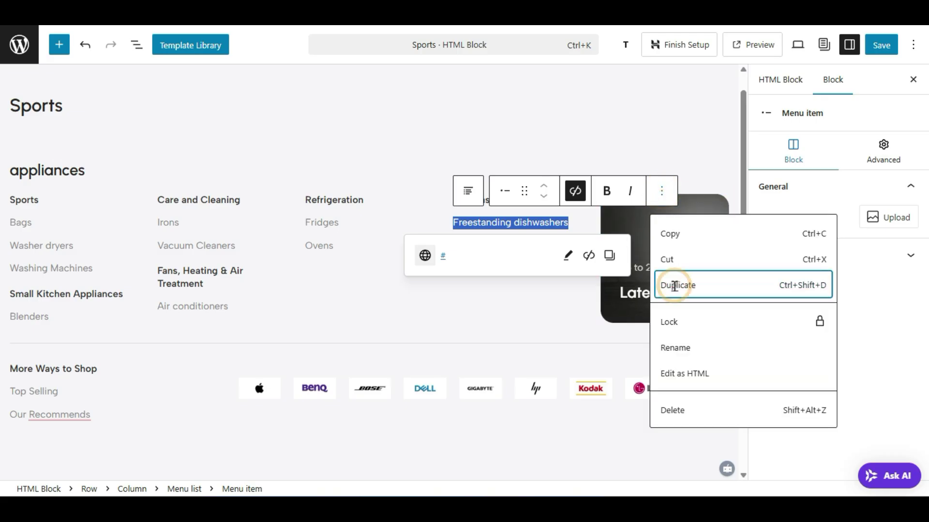
{"action": "left_click", "coordinate": [529, 302]}
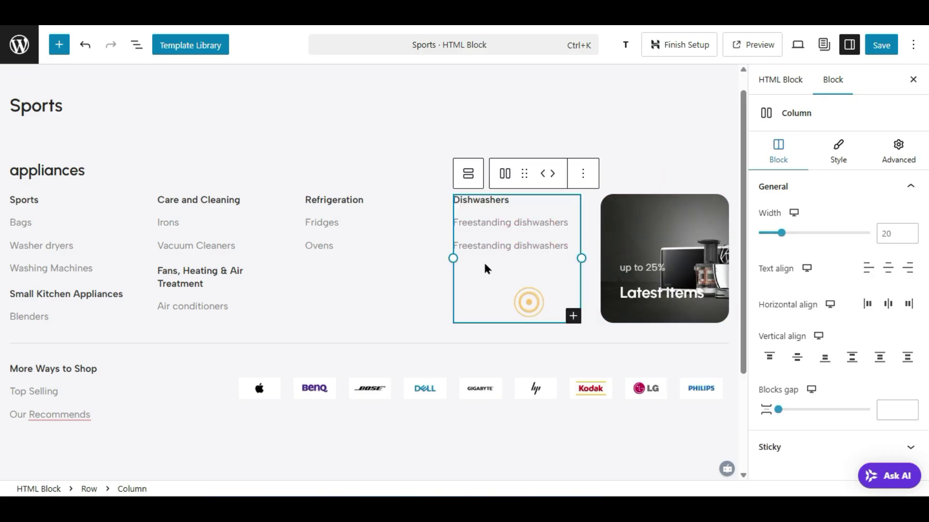
- Examine the duplicated dishwashers item, the Refrigeration column and the Brands block's settings
{"action": "triple_click", "coordinate": [526, 245]}
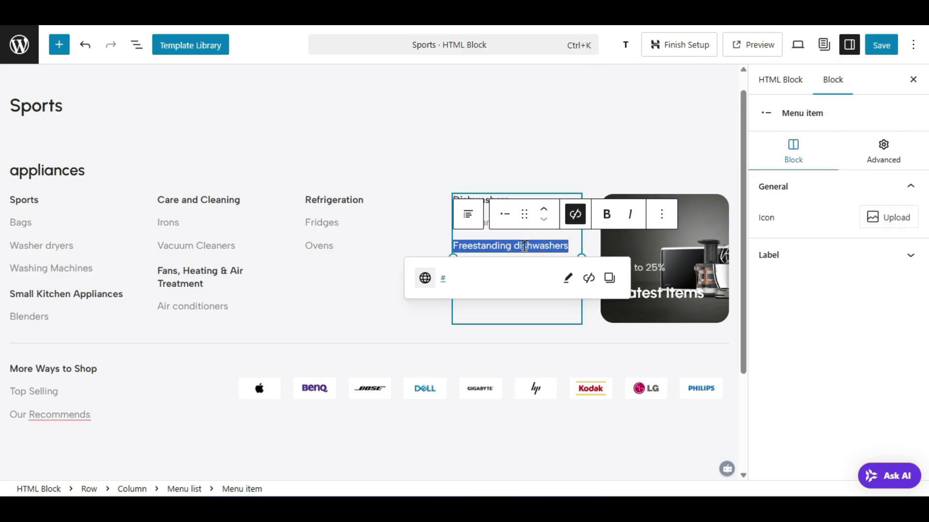
{"action": "left_click", "coordinate": [337, 298]}
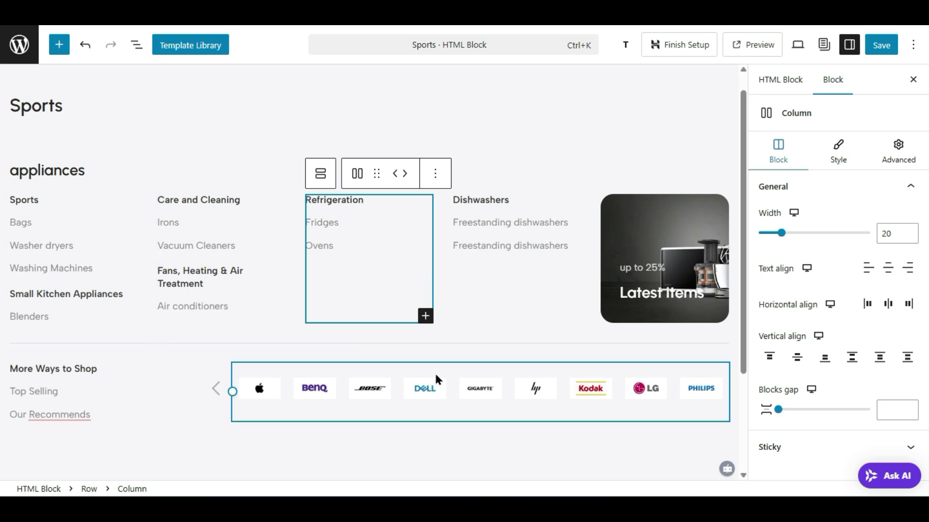
{"action": "left_click", "coordinate": [356, 410]}
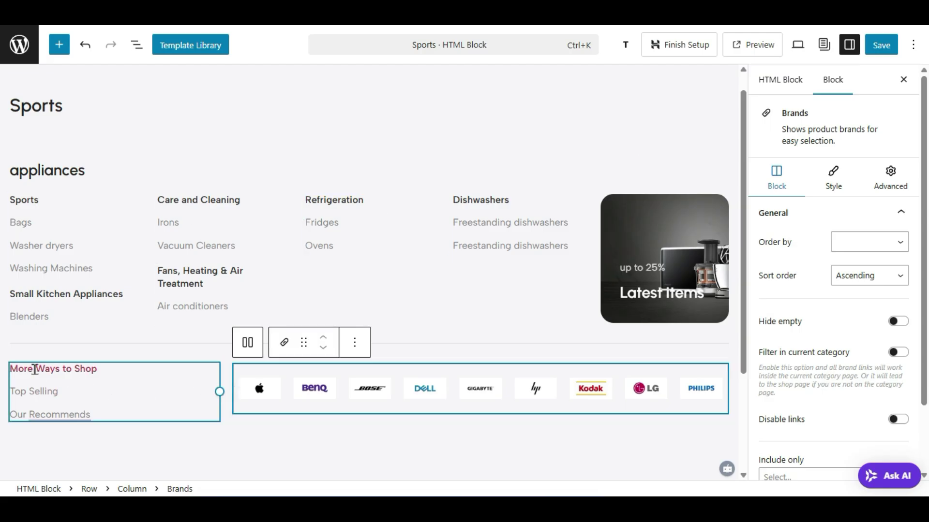
- Delete the Our Recommends and Top Selling items from the More Ways to Shop menu list
{"action": "left_click", "coordinate": [183, 409]}
{"action": "left_click", "coordinate": [175, 389]}
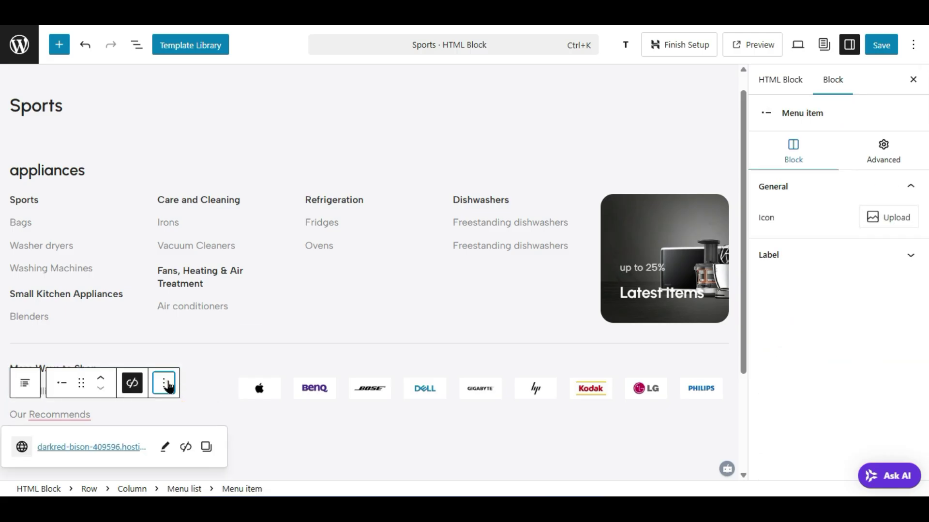
{"action": "left_click", "coordinate": [178, 346]}
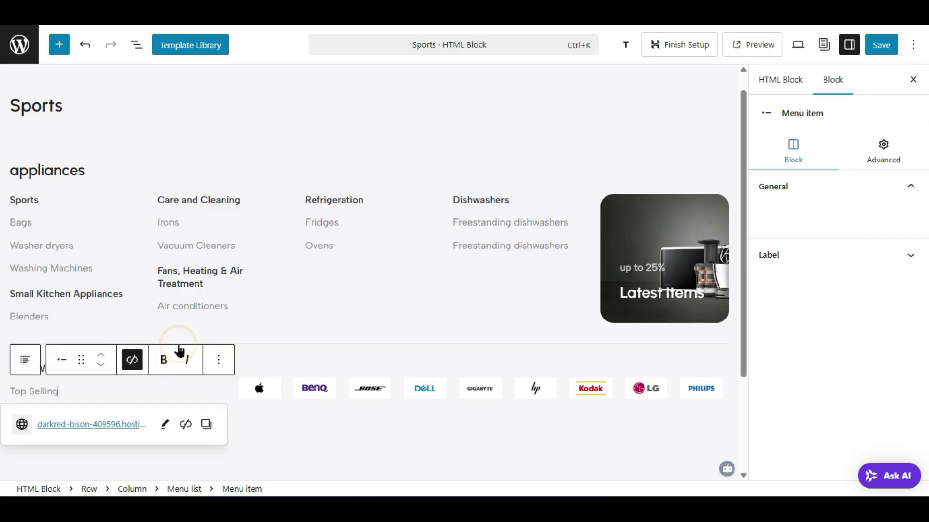
{"action": "left_click", "coordinate": [219, 360]}
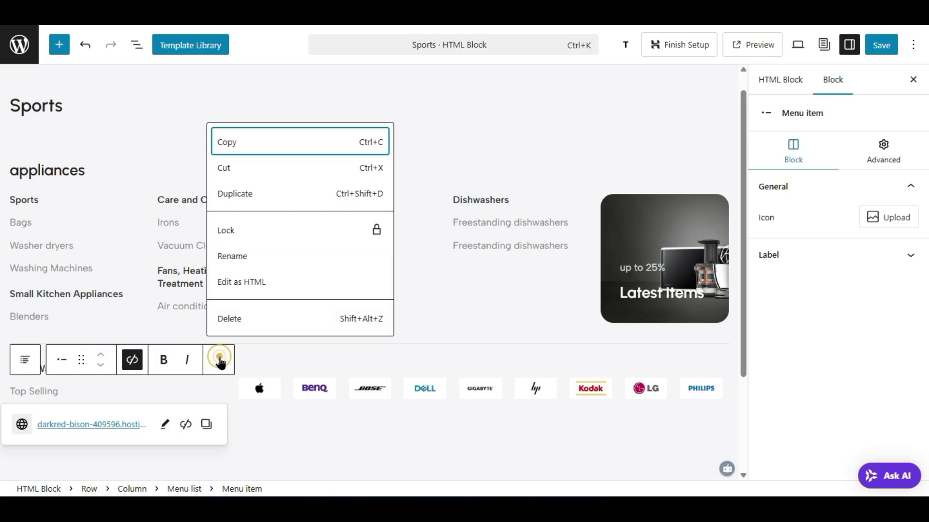
{"action": "left_click", "coordinate": [237, 322]}
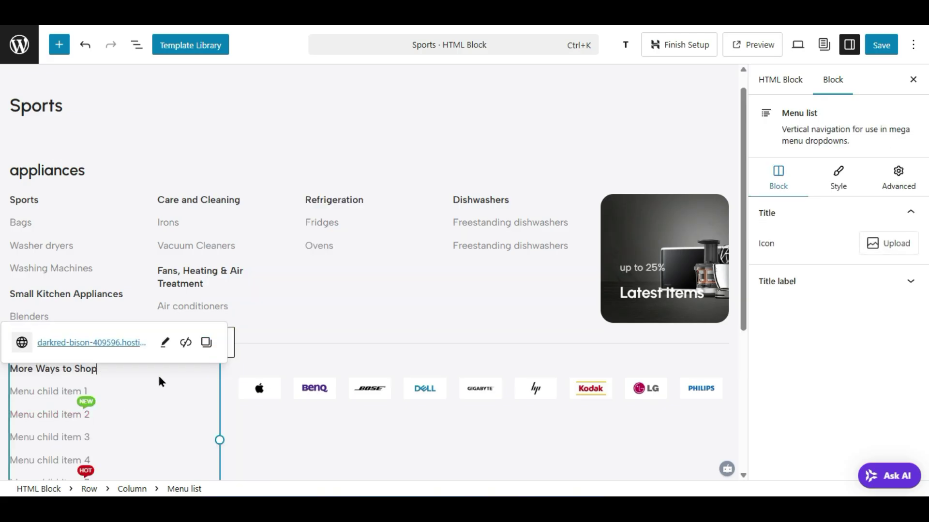
- Delete the More Ways to Shop menu list and the emptied column that contained it
{"action": "scroll", "coordinate": [155, 377], "scroll_direction": "down", "scroll_amount": 5}
{"action": "scroll", "coordinate": [231, 332], "scroll_direction": "up", "scroll_amount": 2}
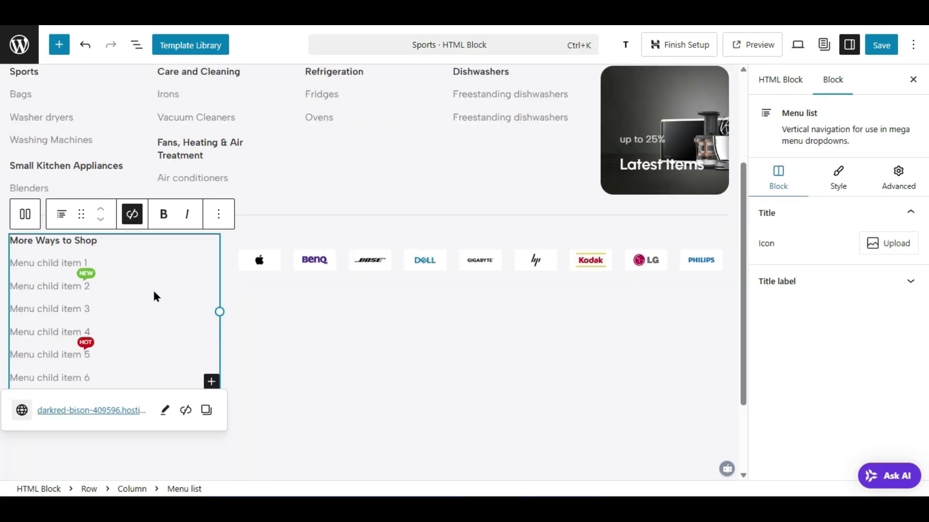
{"action": "left_click", "coordinate": [219, 214]}
{"action": "scroll", "coordinate": [268, 422], "scroll_direction": "down", "scroll_amount": 1}
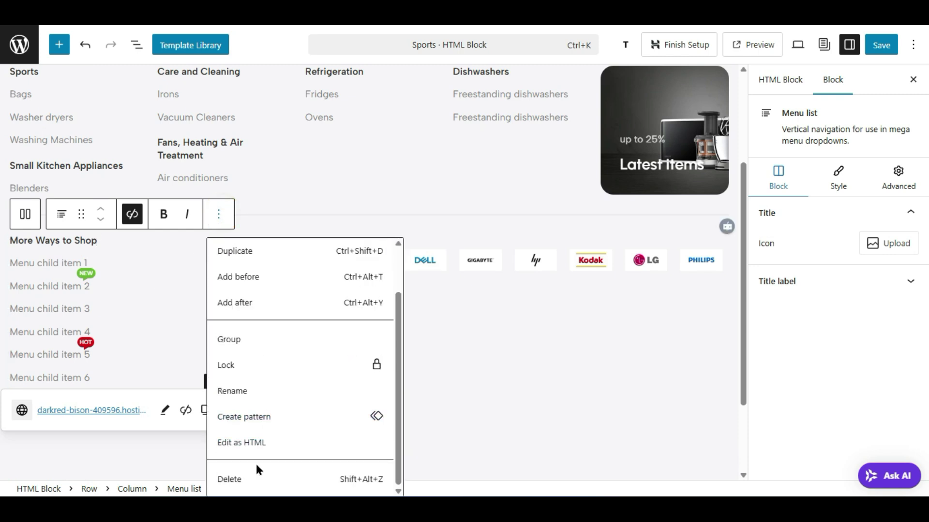
{"action": "left_click", "coordinate": [250, 476]}
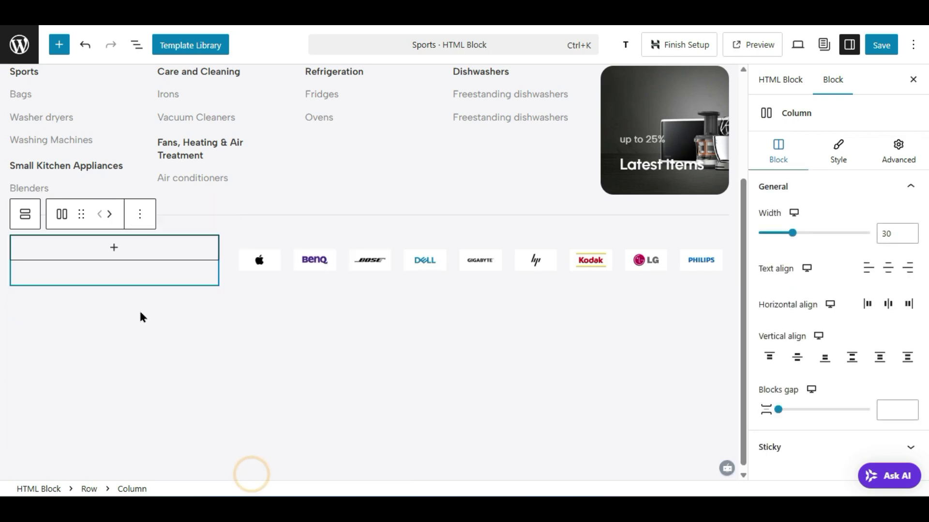
{"action": "left_click", "coordinate": [148, 221]}
{"action": "left_click", "coordinate": [189, 432]}
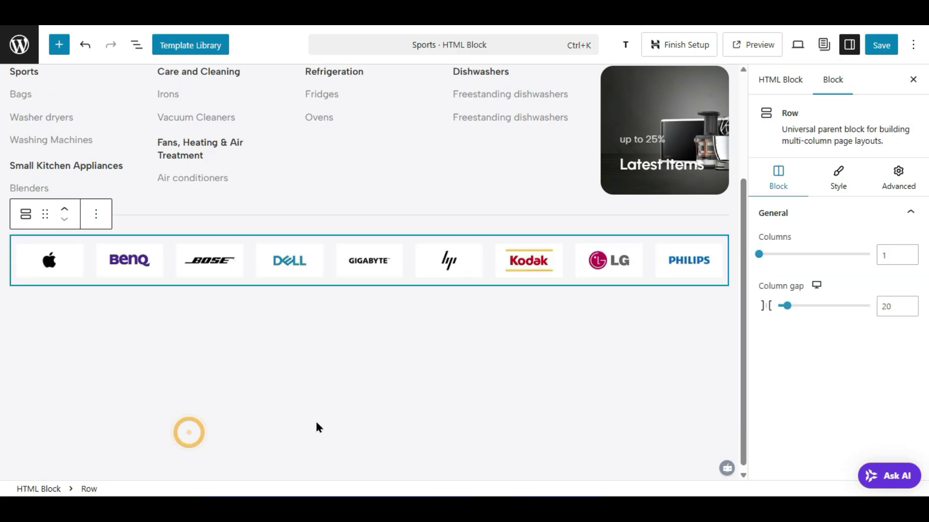
- Delete the row of brand logos below the menu columns
{"action": "left_click", "coordinate": [96, 216]}
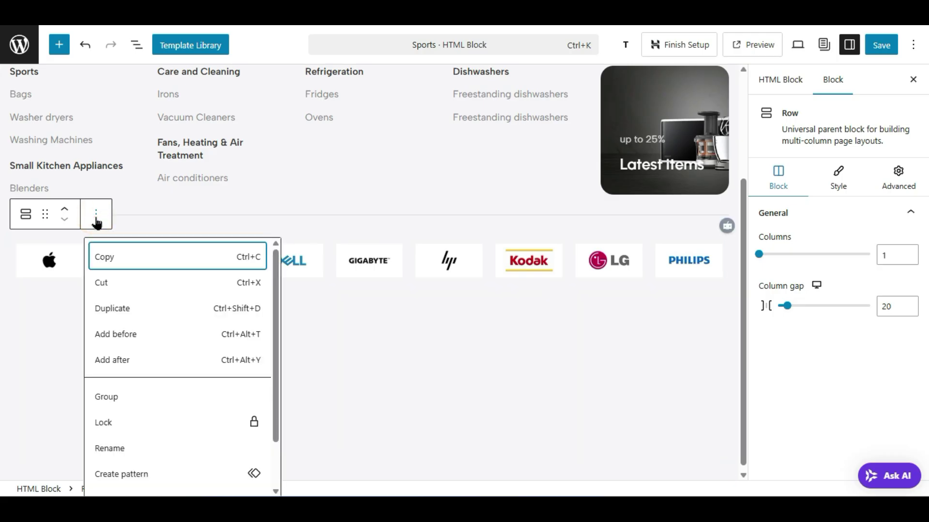
{"action": "scroll", "coordinate": [118, 365], "scroll_direction": "down", "scroll_amount": 2}
{"action": "left_click", "coordinate": [124, 475]}
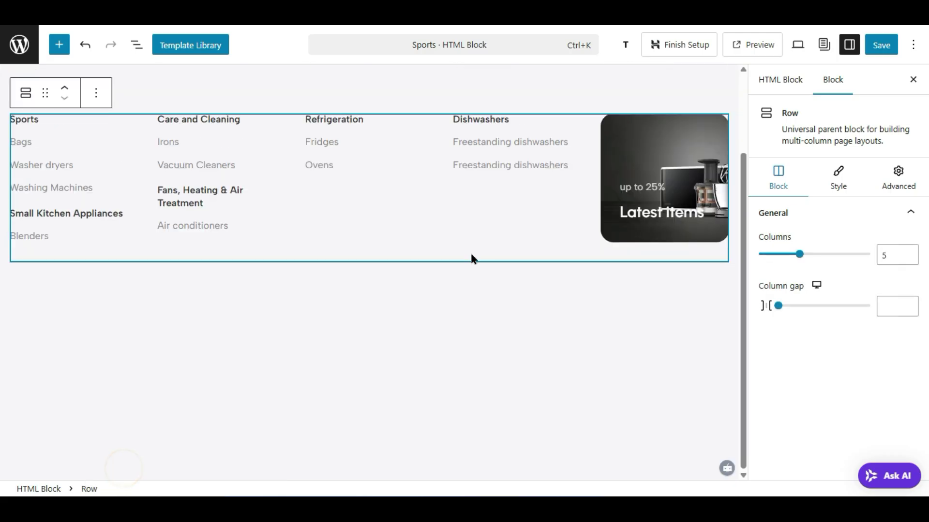
- Duplicate the five-column row containing the Sports menu lists and the Latest Items banner
{"action": "scroll", "coordinate": [471, 259], "scroll_direction": "up", "scroll_amount": 2}
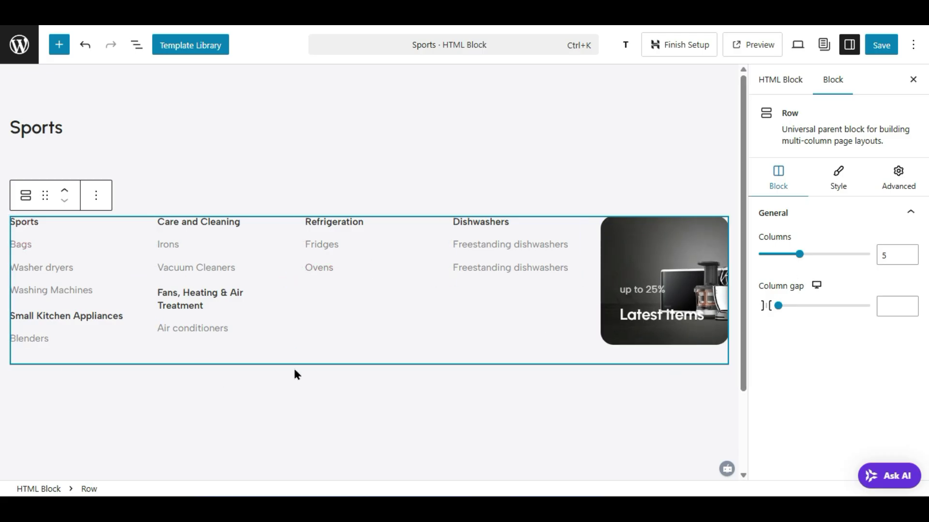
{"action": "left_click", "coordinate": [94, 197]}
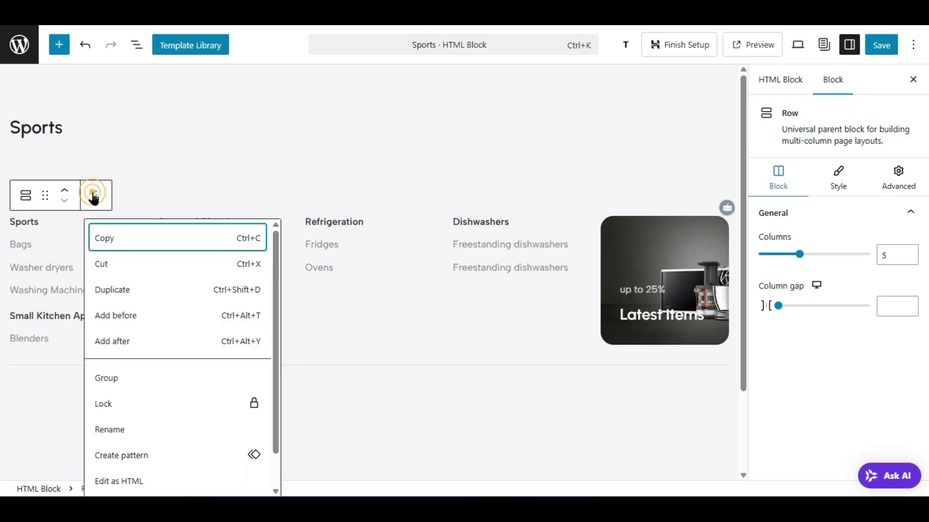
{"action": "left_click", "coordinate": [111, 290]}
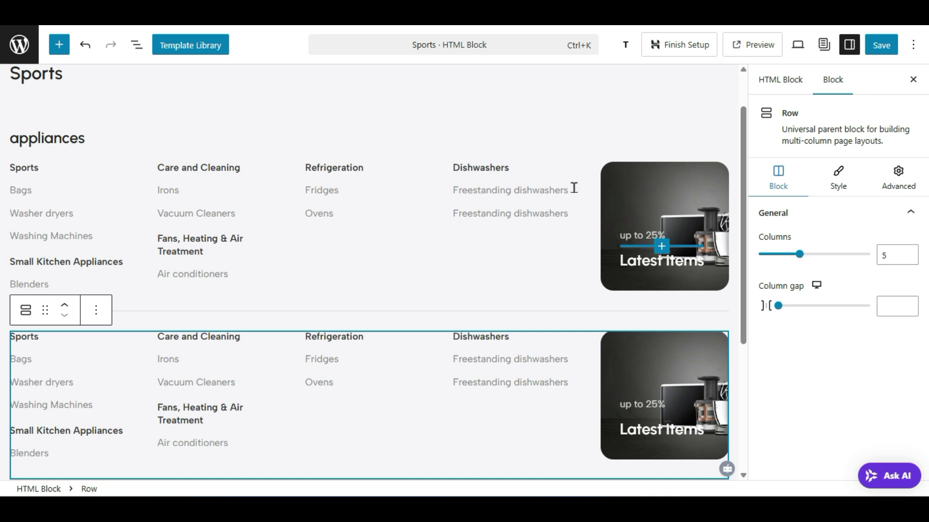
- Rename the Irons item in the upper row's Care and Cleaning list as "kid items"
{"action": "double_click", "coordinate": [172, 191]}
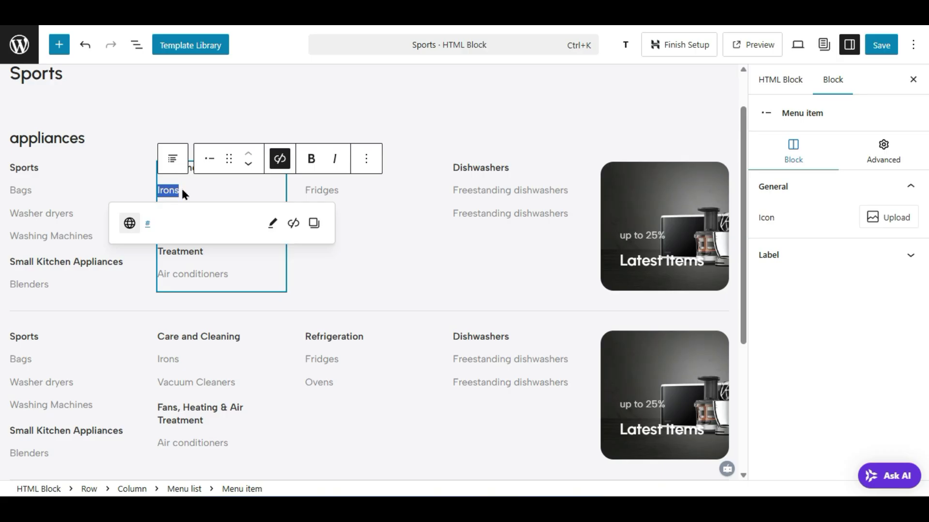
{"action": "type", "text": "kid"}
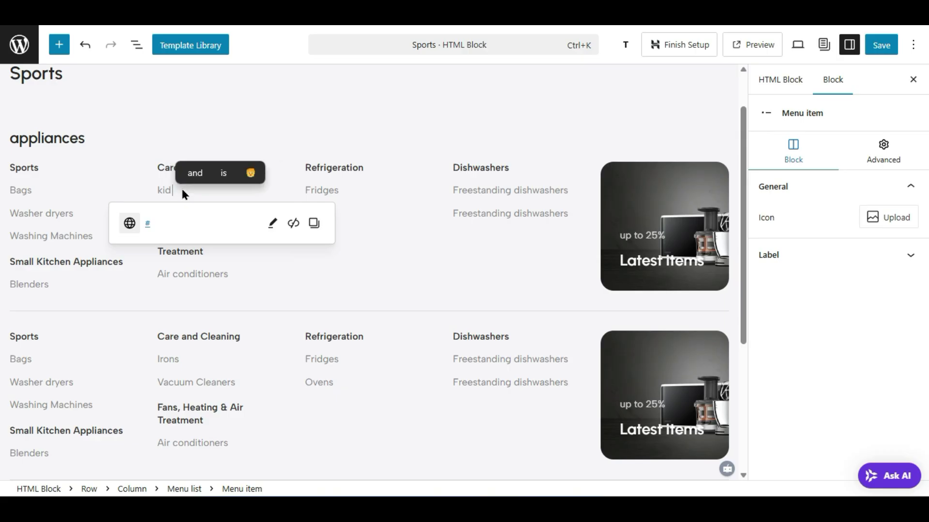
{"action": "type", "text": " items"}
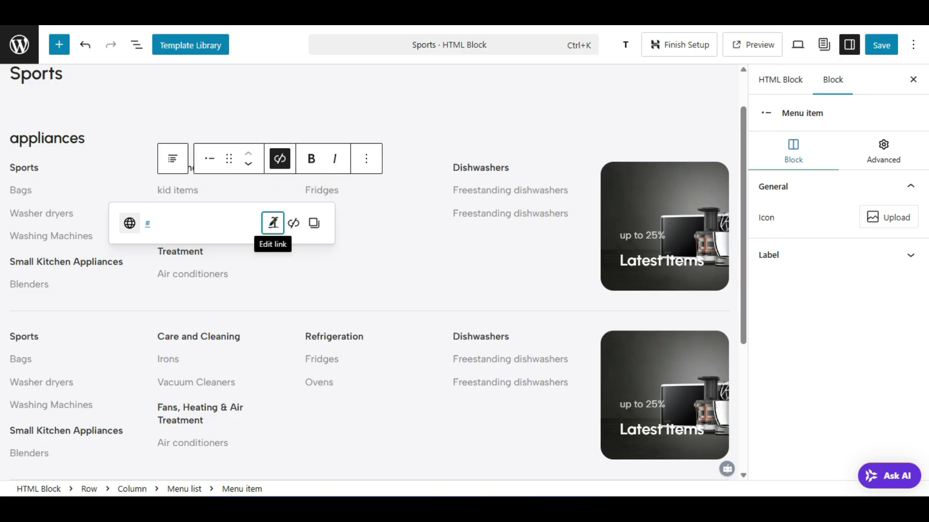
{"action": "left_click", "coordinate": [273, 225]}
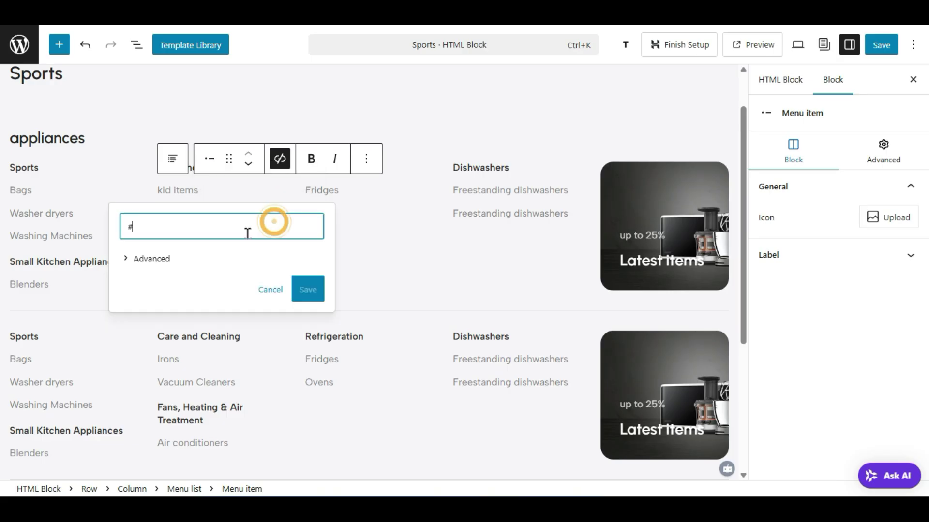
{"action": "double_click", "coordinate": [130, 227]}
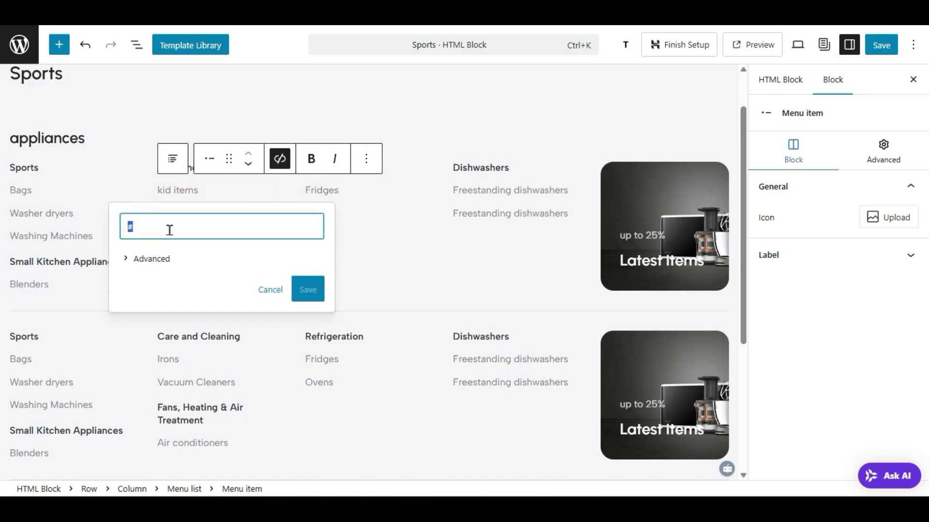
{"action": "left_click", "coordinate": [265, 289]}
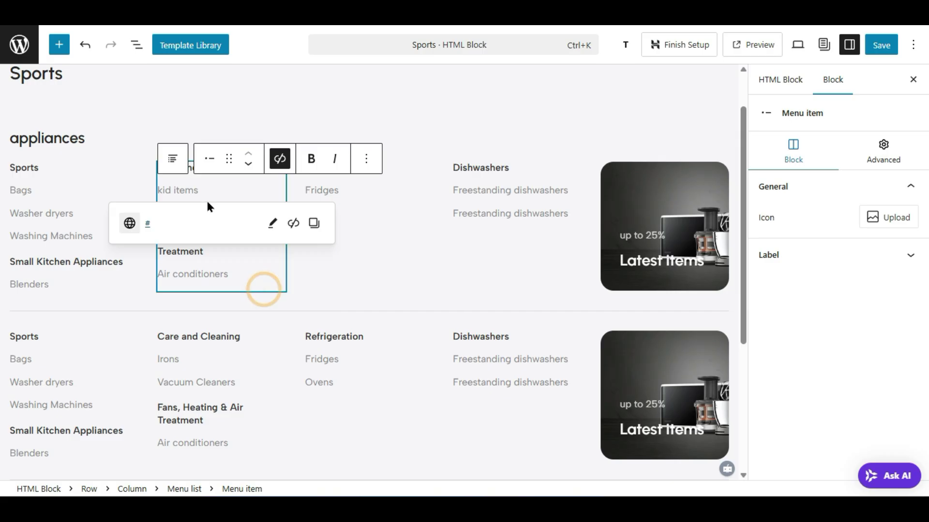
- Remove the existing # link from the kid items menu item
{"action": "triple_click", "coordinate": [227, 190]}
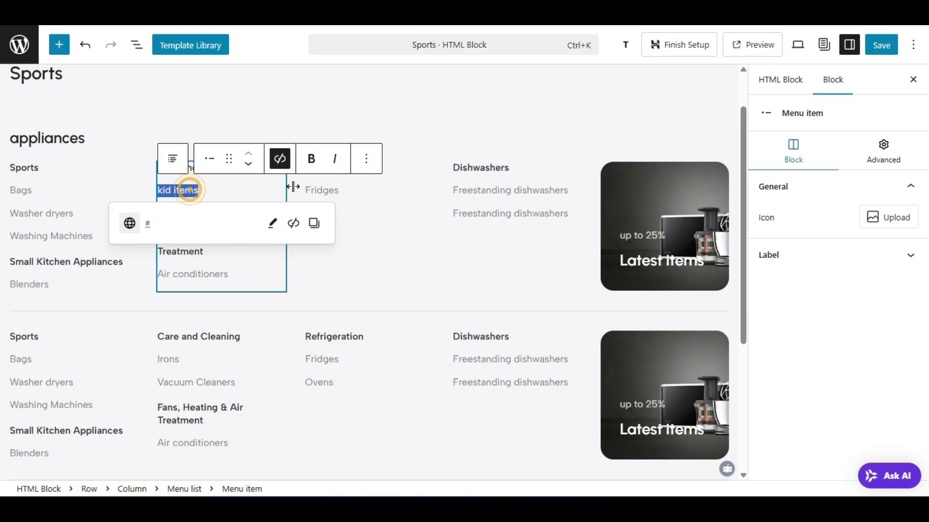
{"action": "left_click", "coordinate": [278, 162]}
{"action": "left_click", "coordinate": [248, 212]}
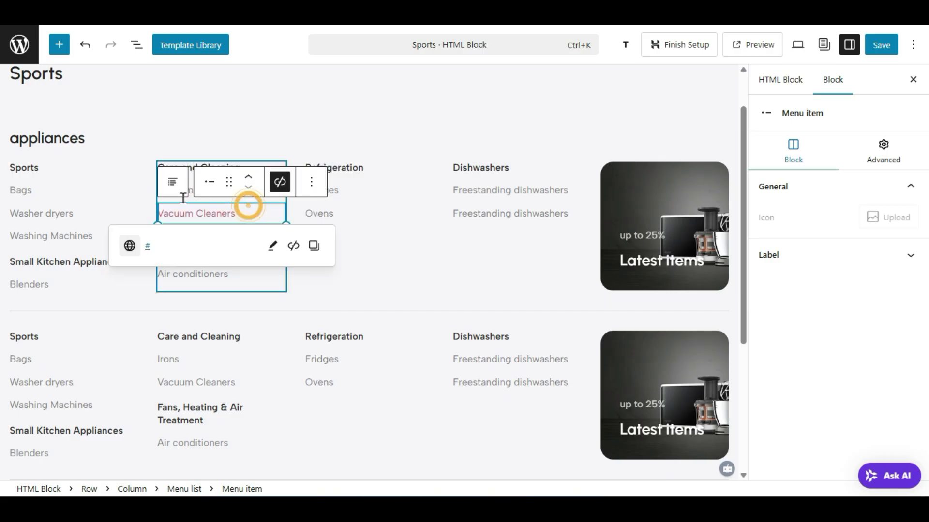
{"action": "left_click", "coordinate": [250, 274]}
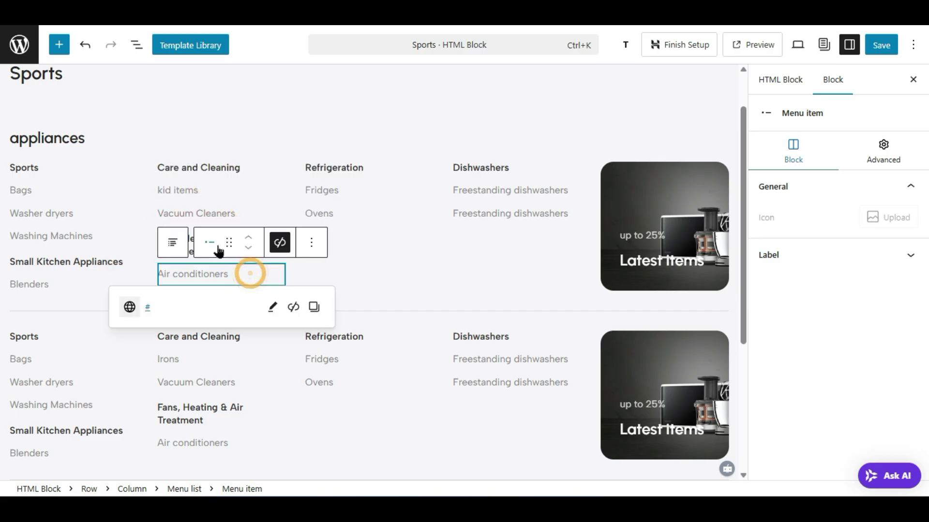
- Link the kid items menu item to the Baby & Kids product category and save the HTML block
{"action": "triple_click", "coordinate": [176, 190]}
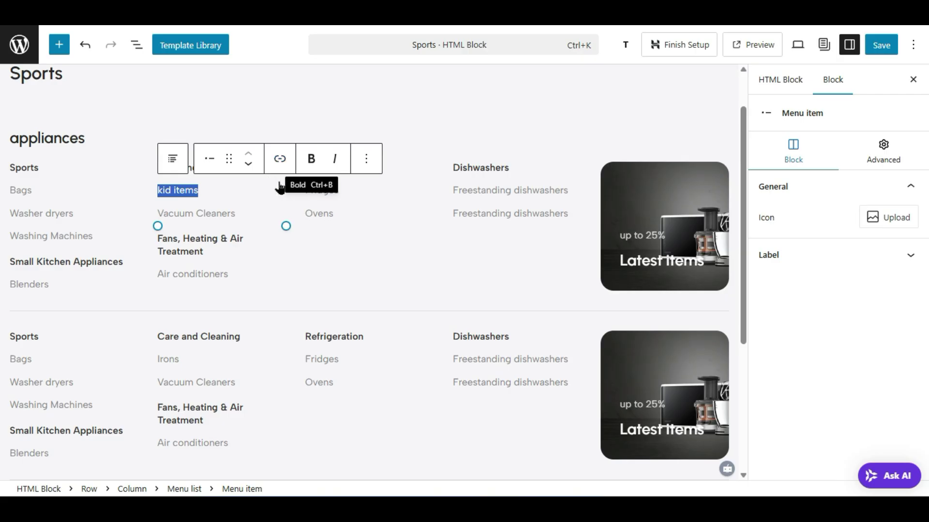
{"action": "left_click", "coordinate": [280, 160]}
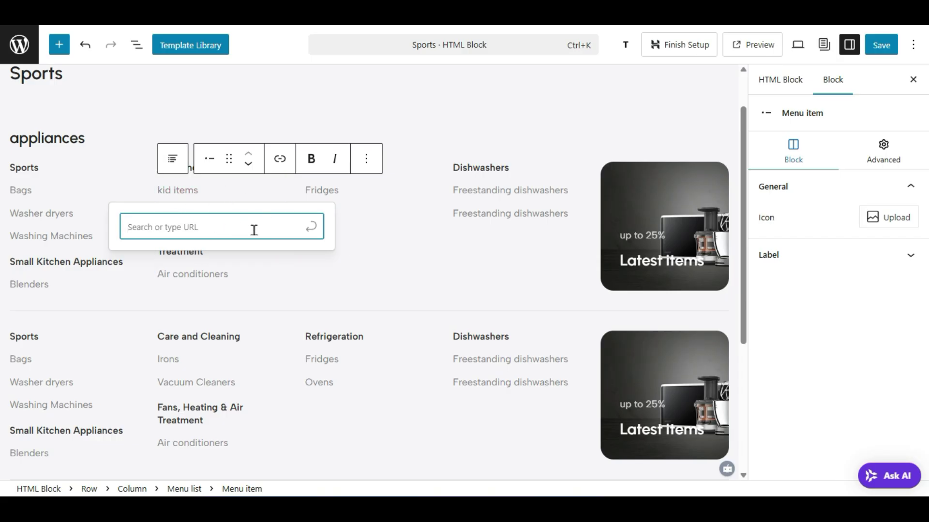
{"action": "type", "text": "kid"}
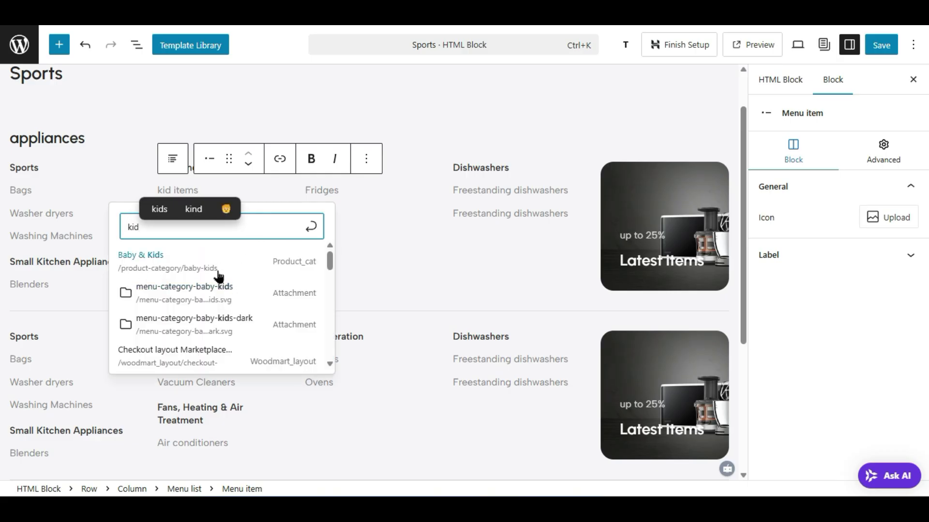
{"action": "left_click", "coordinate": [217, 270]}
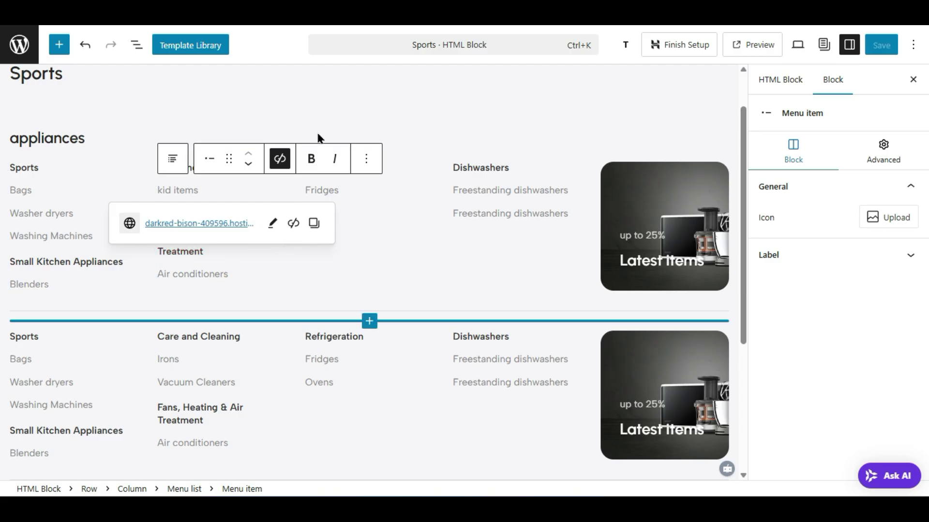
{"action": "left_click", "coordinate": [881, 45]}
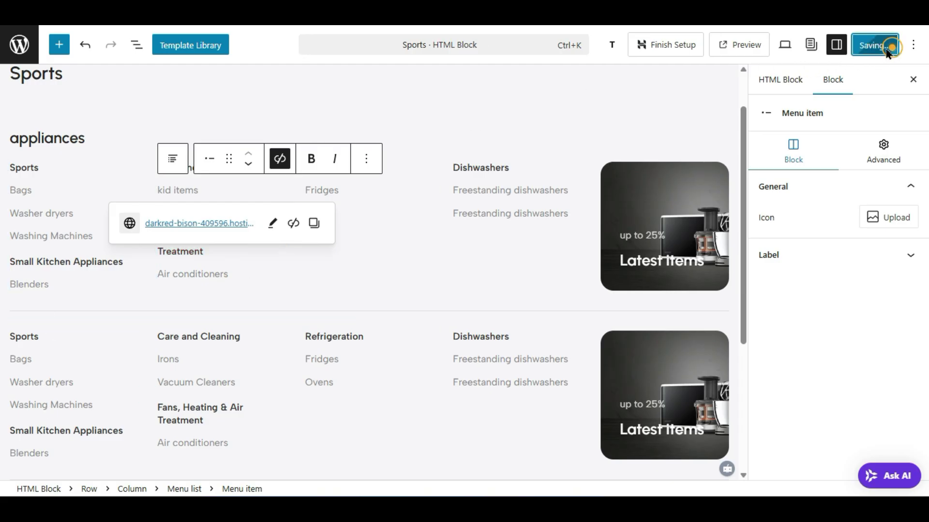
- Return to the Menus page for Menu Marketplace 2 and reload it, discarding the unsaved changes
{"action": "scroll", "coordinate": [439, 277], "scroll_direction": "up", "scroll_amount": 1}
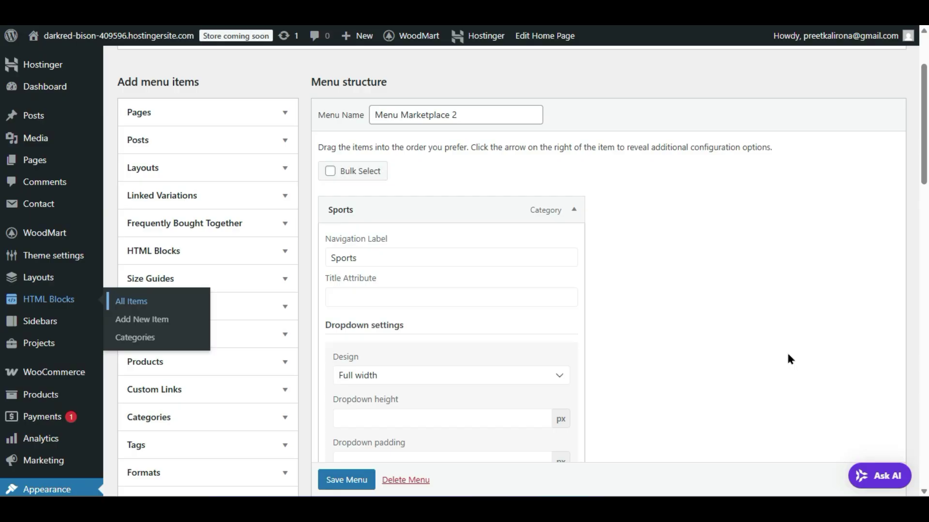
{"action": "scroll", "coordinate": [683, 291], "scroll_direction": "up", "scroll_amount": 2}
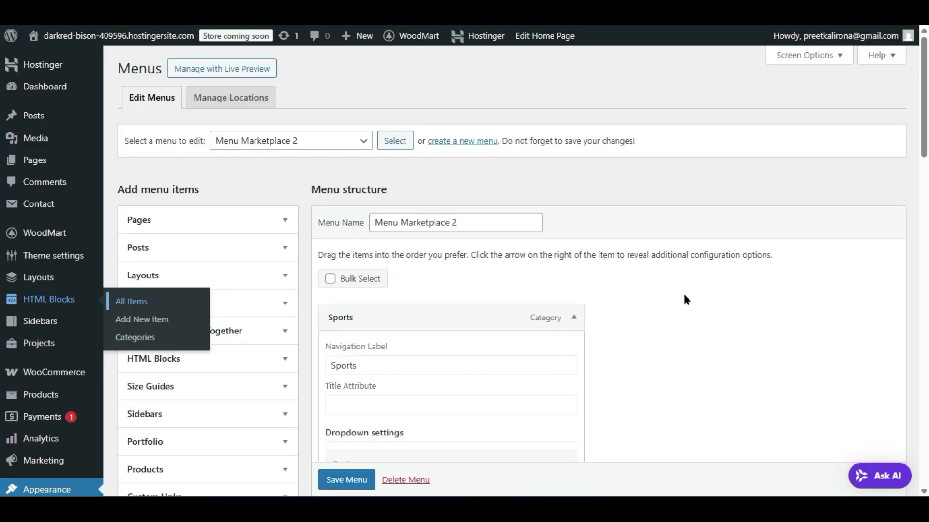
{"action": "scroll", "coordinate": [683, 291], "scroll_direction": "down", "scroll_amount": 3}
{"action": "key", "text": "F5"}
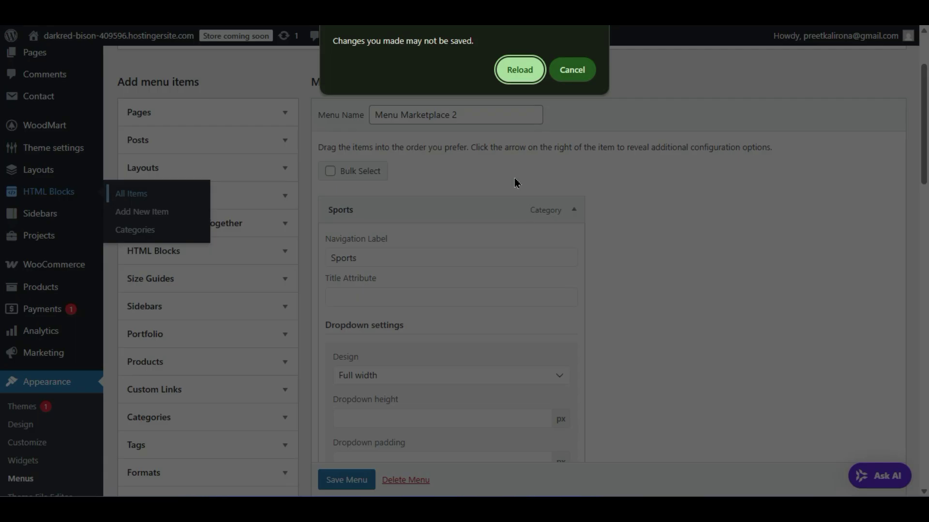
{"action": "left_click", "coordinate": [536, 70]}
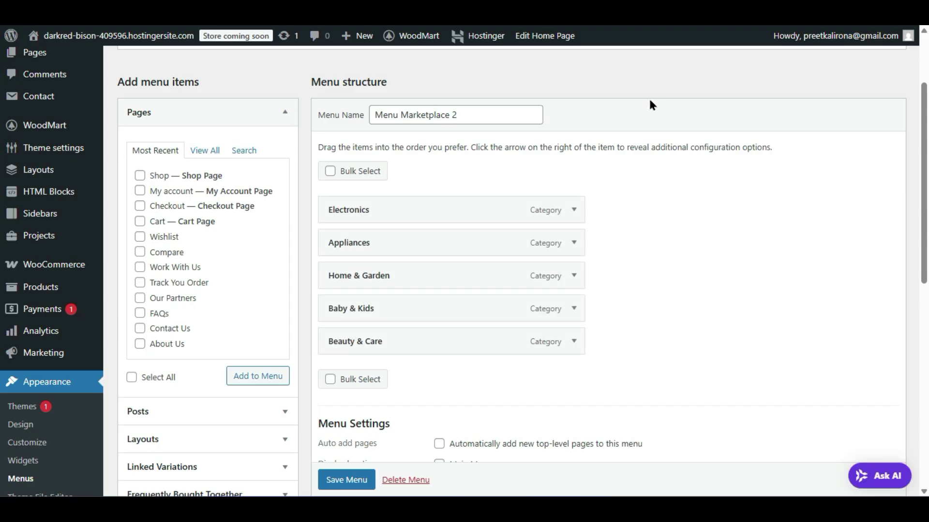
- Change the Electronics menu item's navigation label to Sports
{"action": "left_click", "coordinate": [574, 209]}
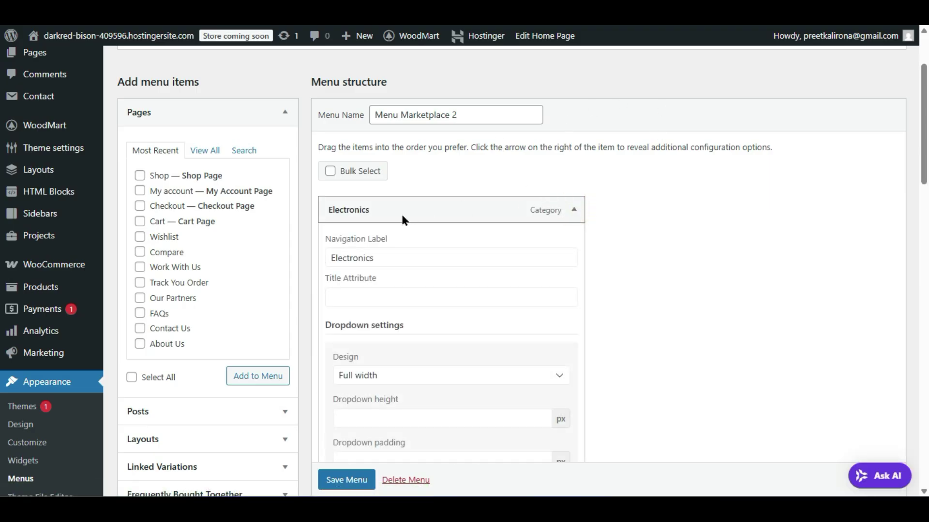
{"action": "double_click", "coordinate": [399, 264]}
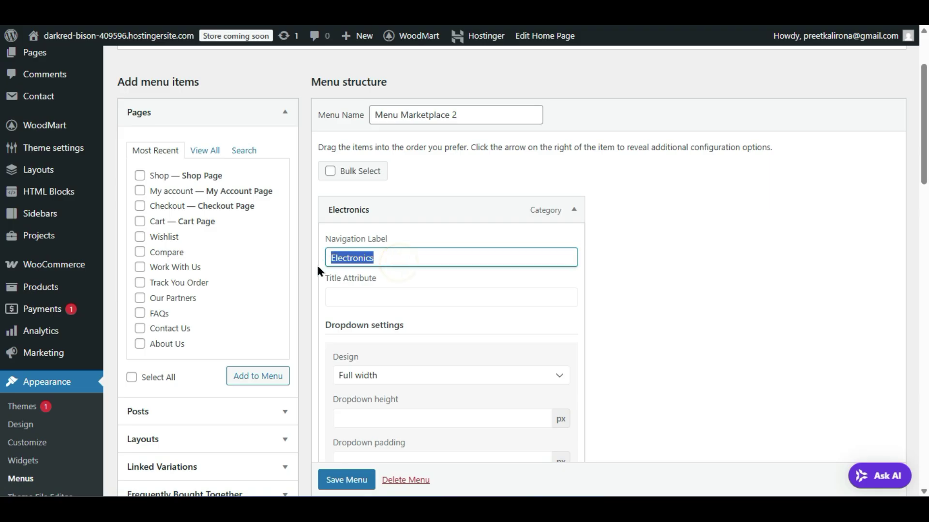
{"action": "type", "text": "Sports"}
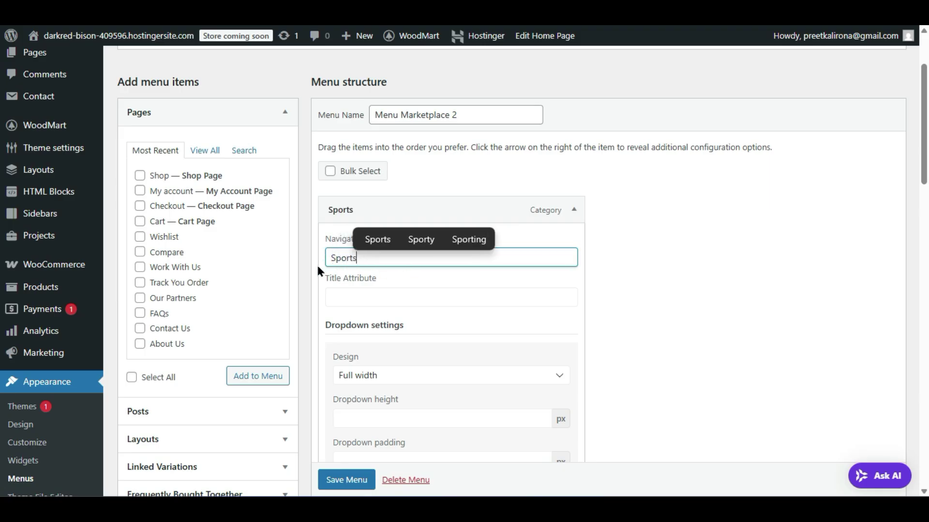
{"action": "left_click", "coordinate": [456, 279]}
- Assign the Sports (ID:63) HTML block to the Sports menu item's dropdown and save the menu
{"action": "scroll", "coordinate": [440, 297], "scroll_direction": "down", "scroll_amount": 4}
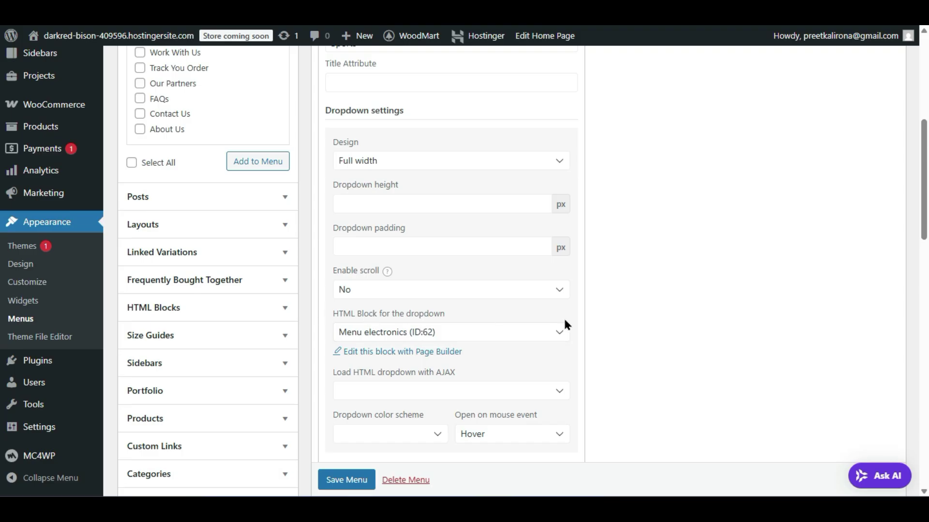
{"action": "left_click", "coordinate": [351, 332]}
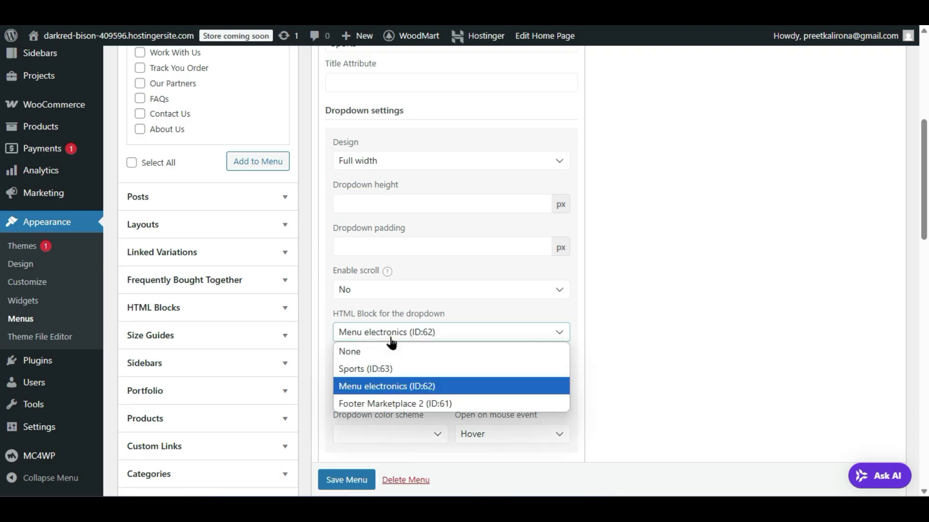
{"action": "left_click", "coordinate": [384, 370]}
{"action": "scroll", "coordinate": [483, 319], "scroll_direction": "down", "scroll_amount": 4}
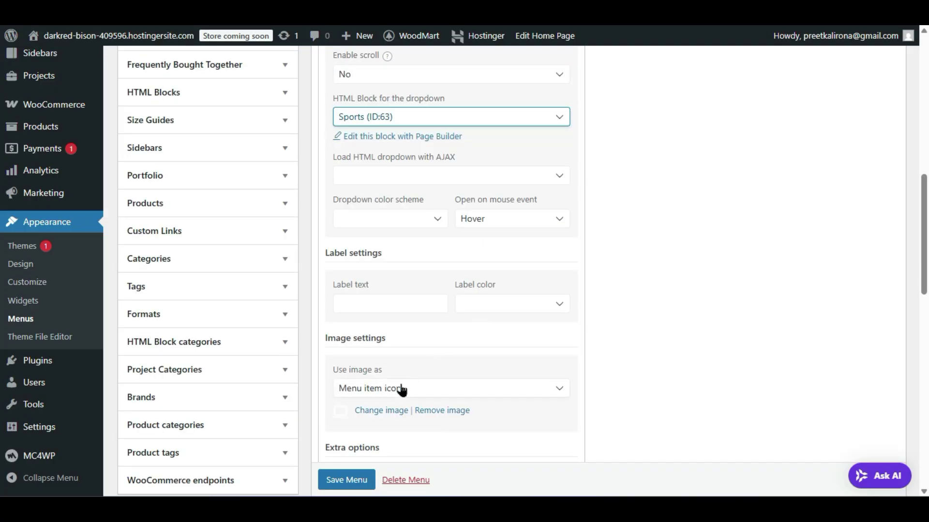
{"action": "scroll", "coordinate": [401, 390], "scroll_direction": "down", "scroll_amount": 4}
{"action": "left_click", "coordinate": [333, 481]}
- Check the Electronics dropdown in the storefront's header menu
{"action": "scroll", "coordinate": [334, 484], "scroll_direction": "down", "scroll_amount": 1}
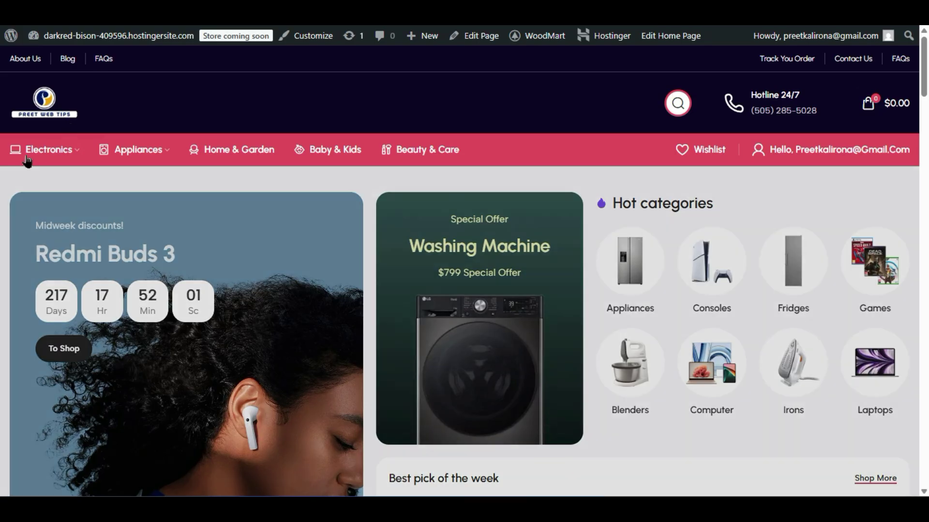
{"action": "mouse_move", "coordinate": [27, 164]}
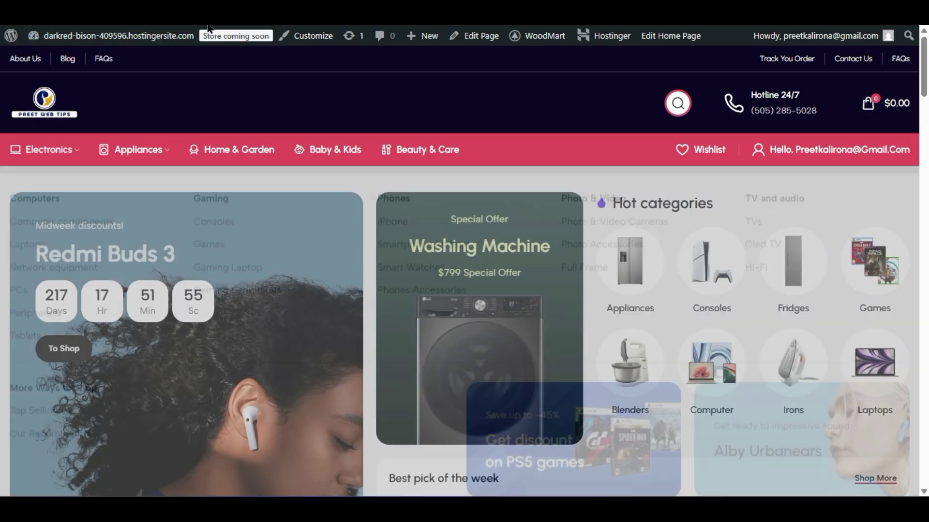
- Reload the storefront home page and check the Sports dropdown and the account menu in the header
{"action": "key", "text": "F5"}
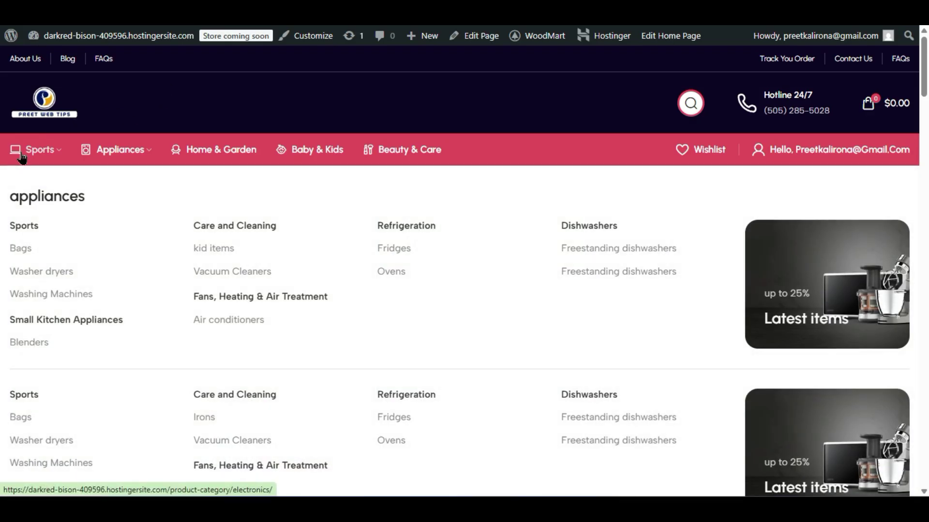
{"action": "scroll", "coordinate": [29, 233], "scroll_direction": "down", "scroll_amount": 2}
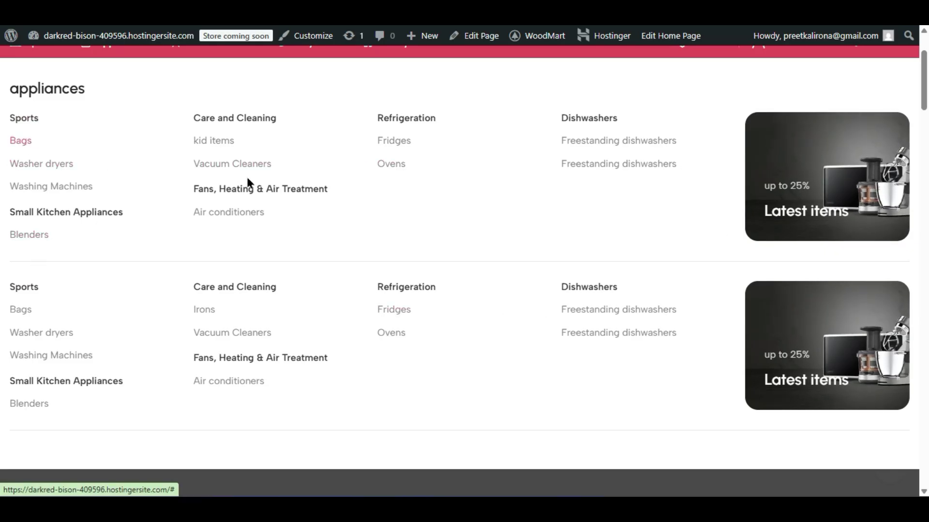
{"action": "scroll", "coordinate": [165, 110], "scroll_direction": "up", "scroll_amount": 2}
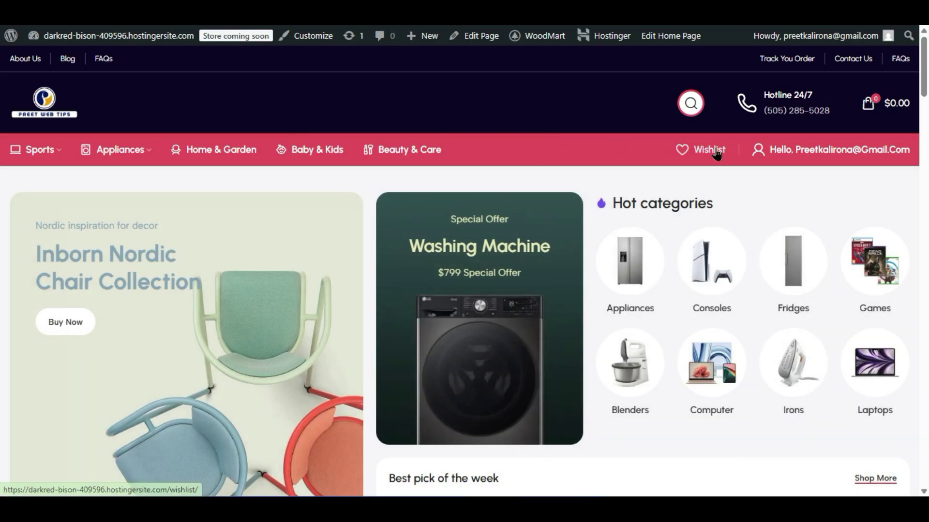
{"action": "mouse_move", "coordinate": [823, 160]}
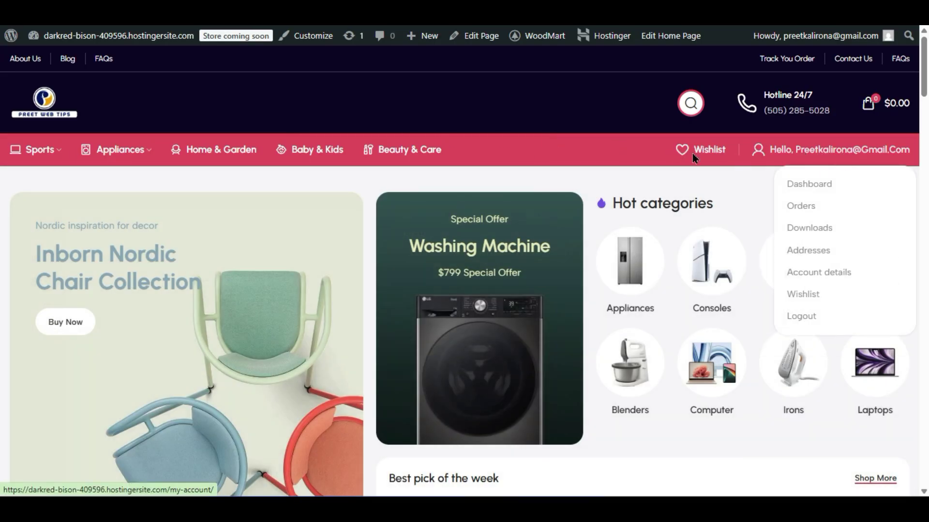
{"action": "left_click", "coordinate": [203, 14]}
{"action": "scroll", "coordinate": [533, 317], "scroll_direction": "up", "scroll_amount": 2}
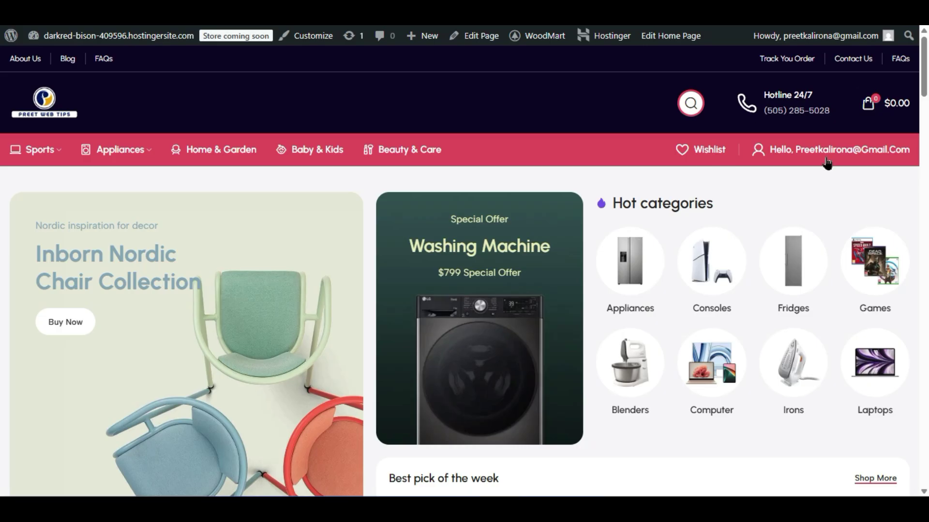
{"action": "mouse_move", "coordinate": [827, 163]}
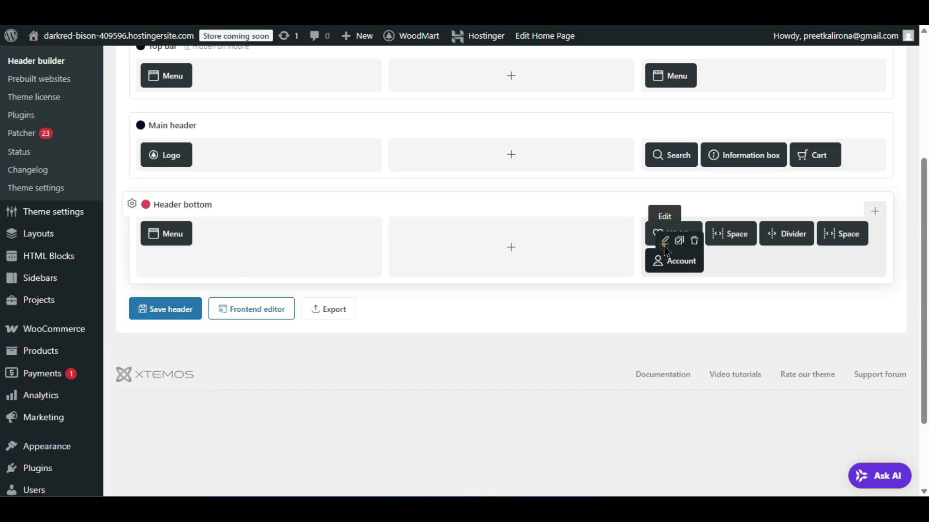
- Open the header bottom's Account element for editing and set its login form display to Dropdown
{"action": "left_click", "coordinate": [664, 242]}
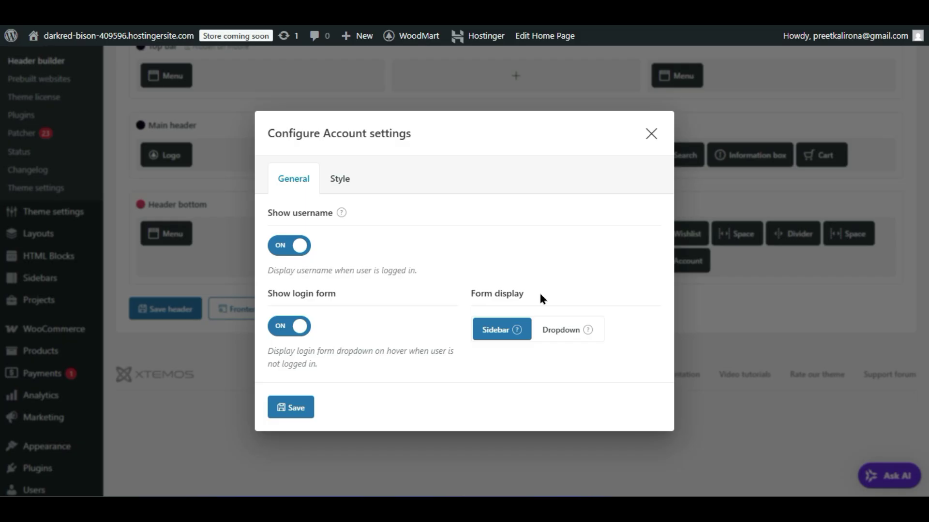
{"action": "left_click", "coordinate": [556, 331]}
{"action": "mouse_move", "coordinate": [588, 331]}
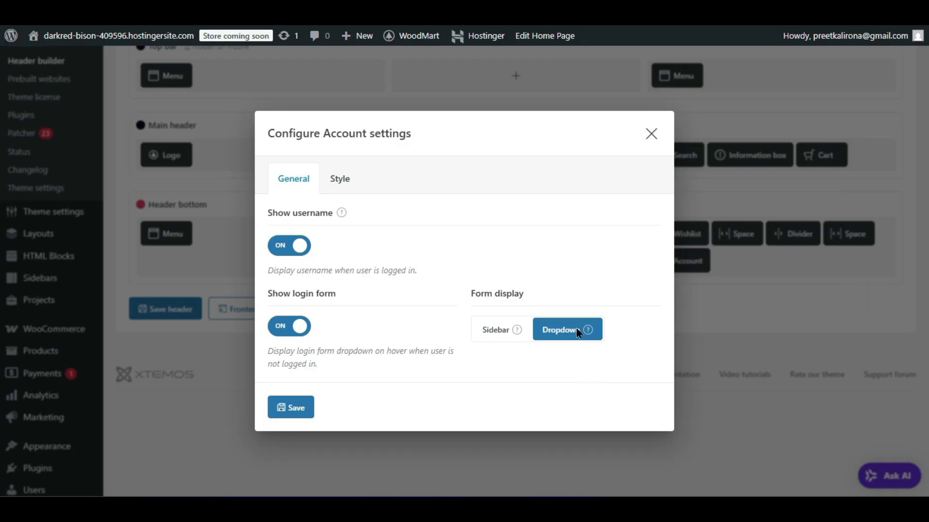
{"action": "mouse_move", "coordinate": [516, 334]}
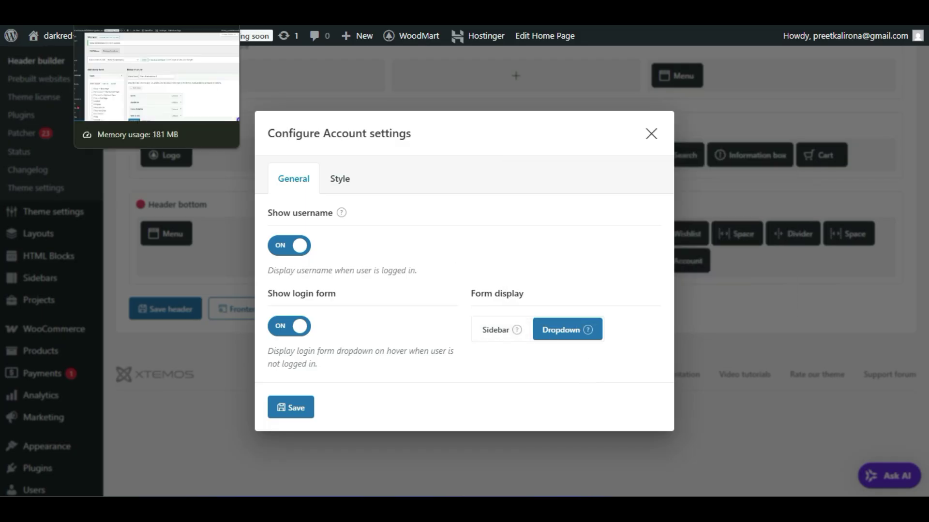
{"action": "left_click", "coordinate": [121, 12]}
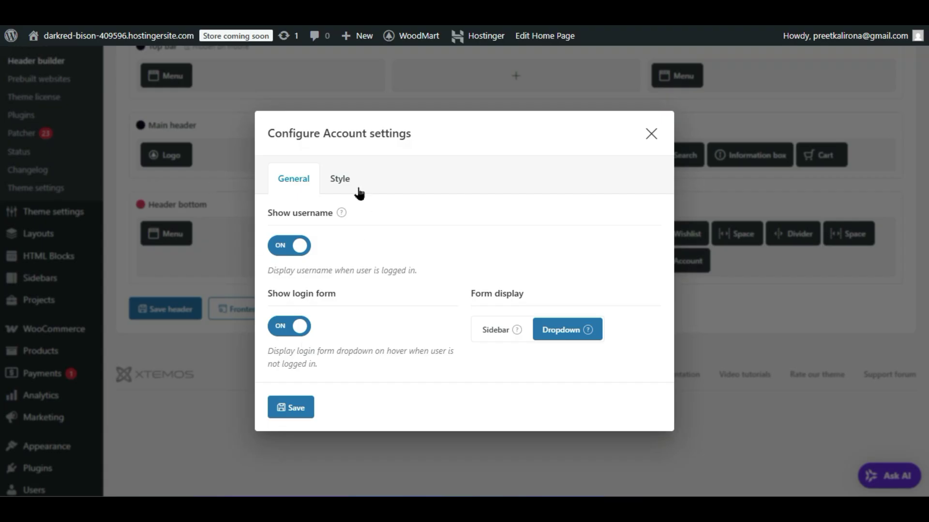
- Choose the filled-circle icon design for the Account element and review its background wrap and color options
{"action": "left_click", "coordinate": [342, 186]}
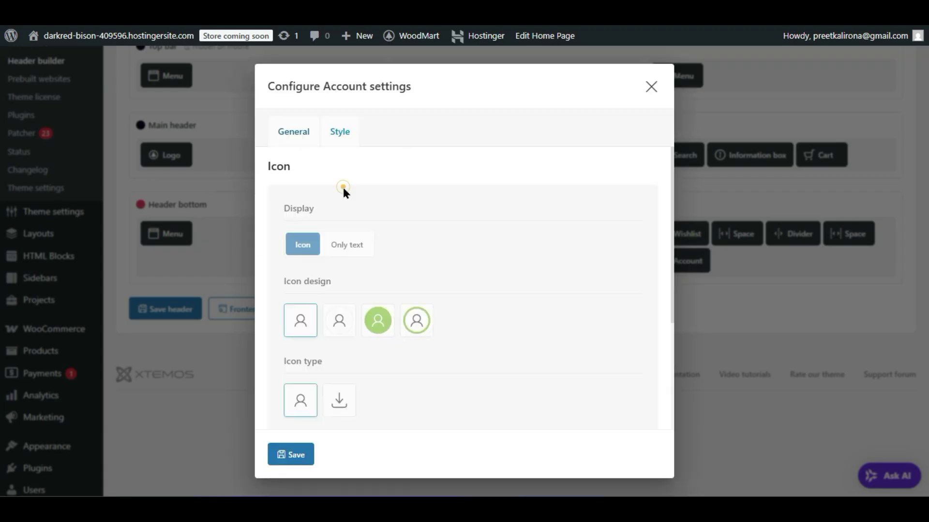
{"action": "left_click", "coordinate": [387, 328]}
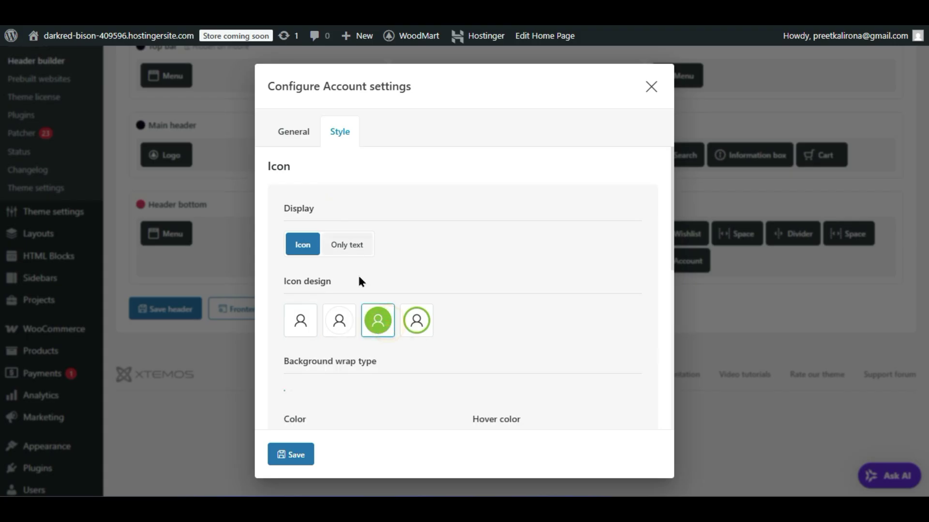
{"action": "scroll", "coordinate": [358, 295], "scroll_direction": "down", "scroll_amount": 2}
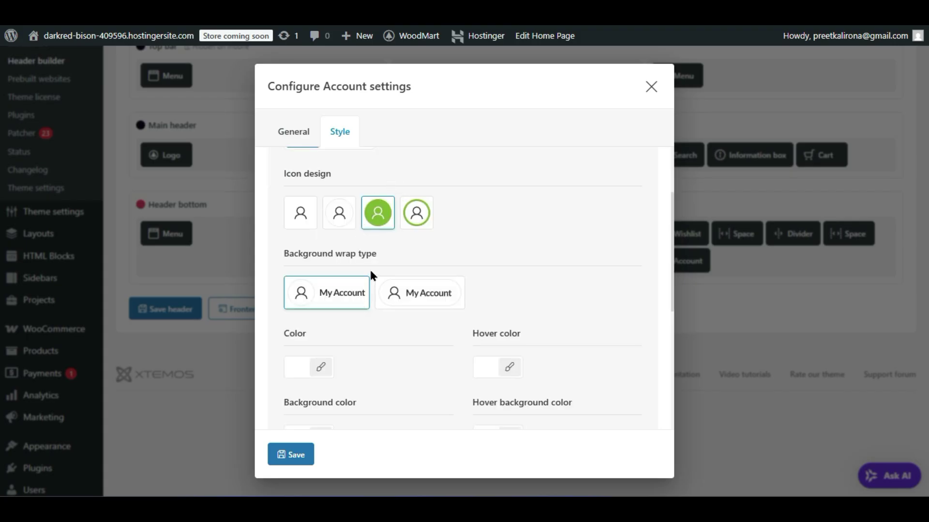
{"action": "scroll", "coordinate": [372, 276], "scroll_direction": "down", "scroll_amount": 2}
{"action": "scroll", "coordinate": [387, 327], "scroll_direction": "up", "scroll_amount": 2}
{"action": "scroll", "coordinate": [335, 351], "scroll_direction": "down", "scroll_amount": 2}
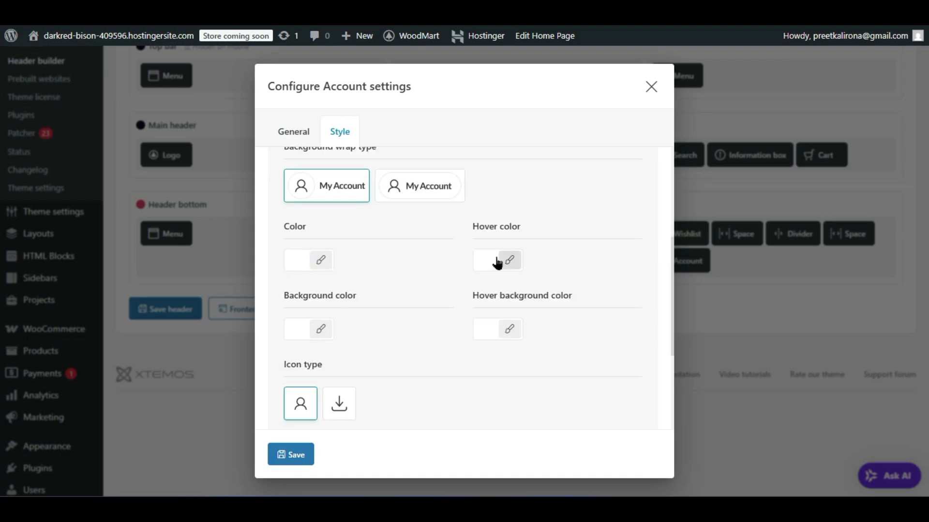
- Set the account icon's background color to red
{"action": "left_click", "coordinate": [295, 334]}
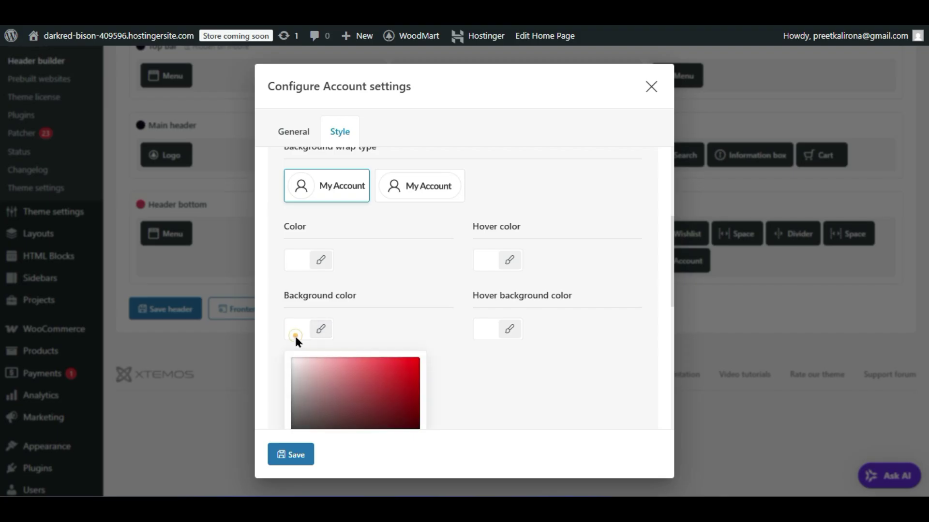
{"action": "left_click", "coordinate": [374, 381]}
{"action": "left_click", "coordinate": [386, 328]}
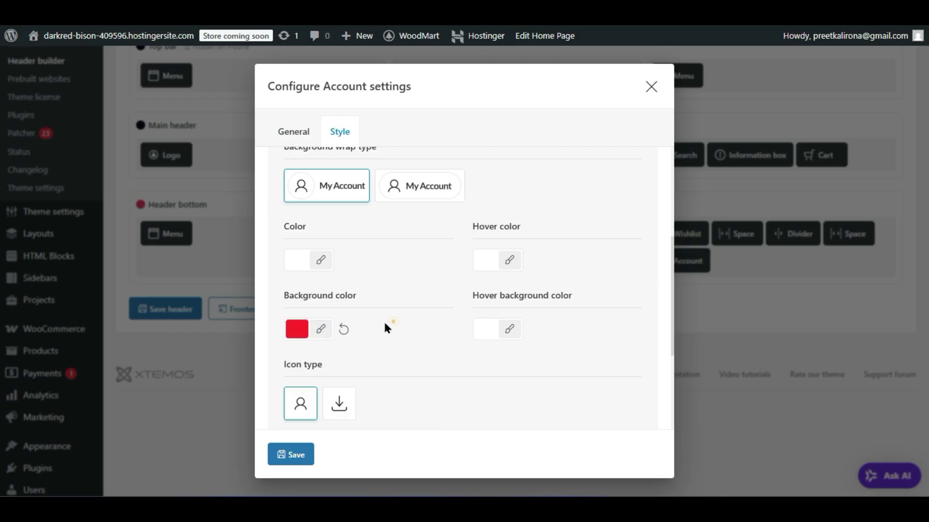
- Save the Account settings and the header, and check the account icon on the storefront
{"action": "left_click", "coordinate": [294, 454]}
{"action": "left_click", "coordinate": [199, 310]}
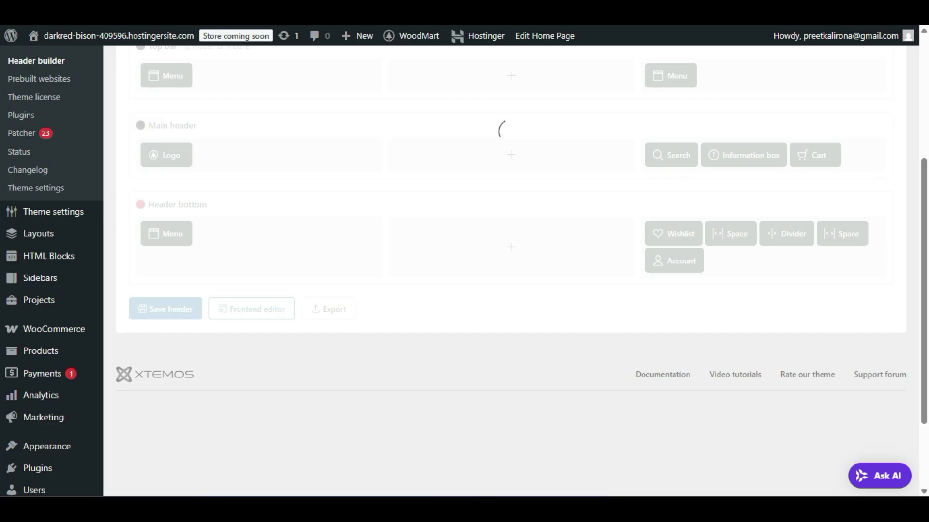
{"action": "left_click", "coordinate": [208, 10]}
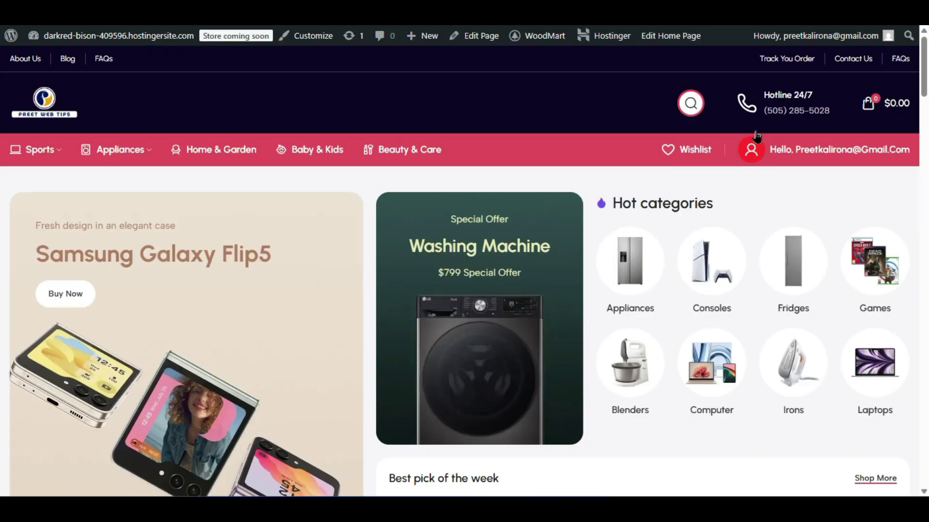
{"action": "mouse_move", "coordinate": [758, 154]}
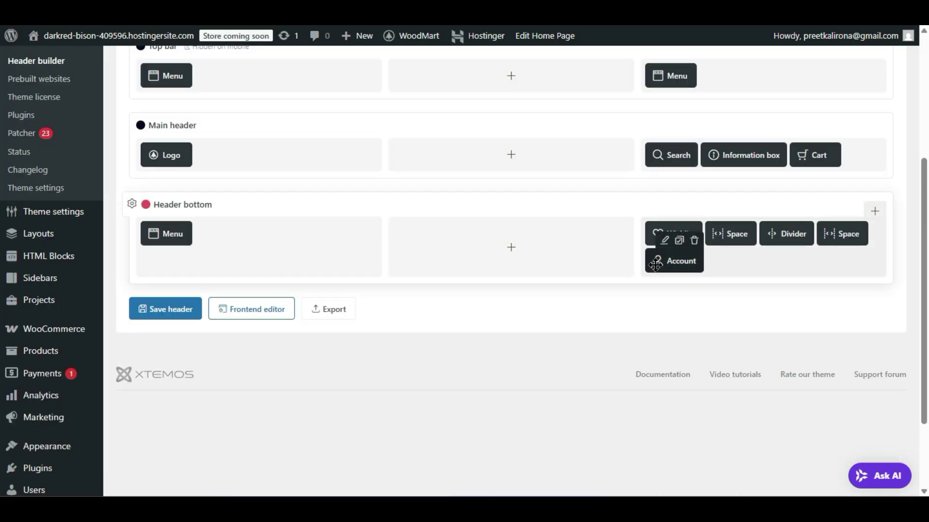
- Change the account icon's background color to near-black (0A0A0A), then save the Account settings and the header
{"action": "left_click", "coordinate": [663, 240]}
{"action": "left_click", "coordinate": [327, 172]}
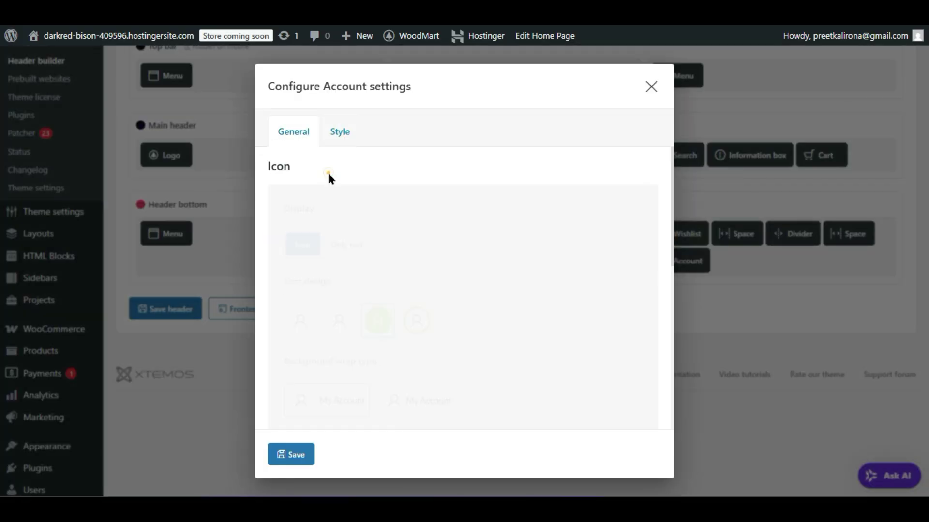
{"action": "scroll", "coordinate": [329, 334], "scroll_direction": "down", "scroll_amount": 4}
{"action": "left_click", "coordinate": [299, 328]}
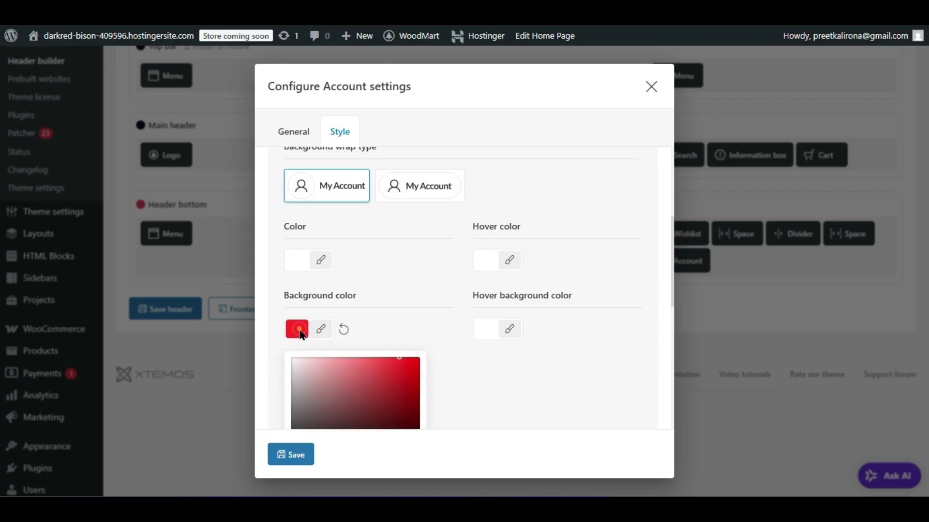
{"action": "scroll", "coordinate": [325, 387], "scroll_direction": "down", "scroll_amount": 2}
{"action": "left_click_drag", "start_coordinate": [321, 324], "coordinate": [281, 347]}
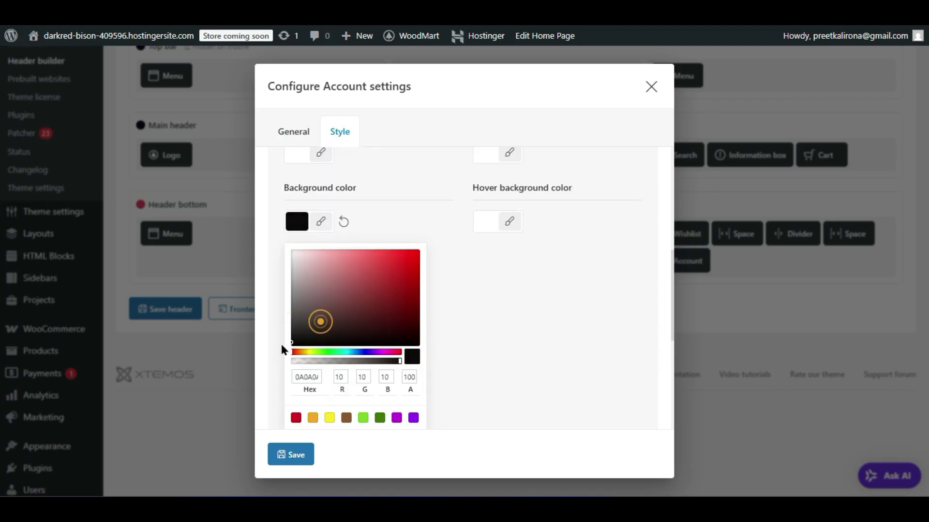
{"action": "left_click", "coordinate": [439, 260]}
{"action": "left_click", "coordinate": [291, 457]}
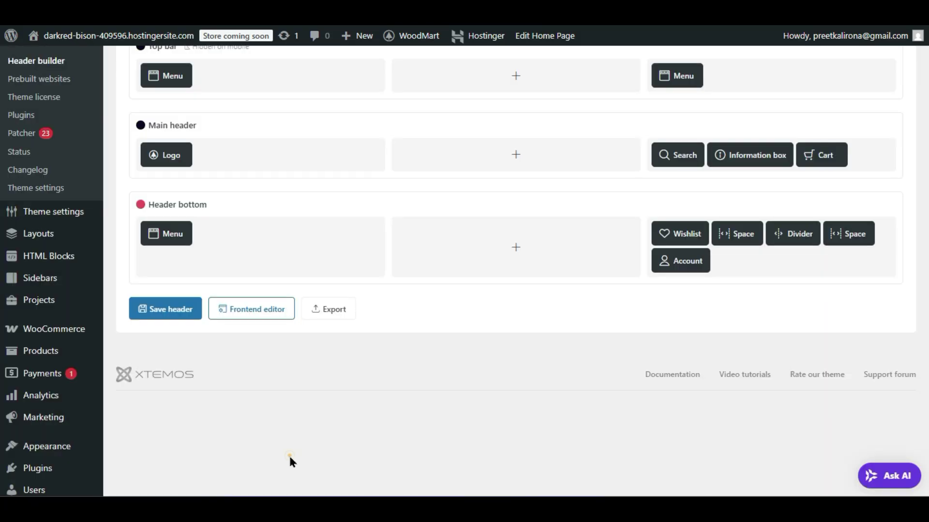
{"action": "left_click", "coordinate": [184, 310]}
- Reload the storefront and check the account icon, the Sports dropdown and the home page sections
{"action": "left_click", "coordinate": [145, 13]}
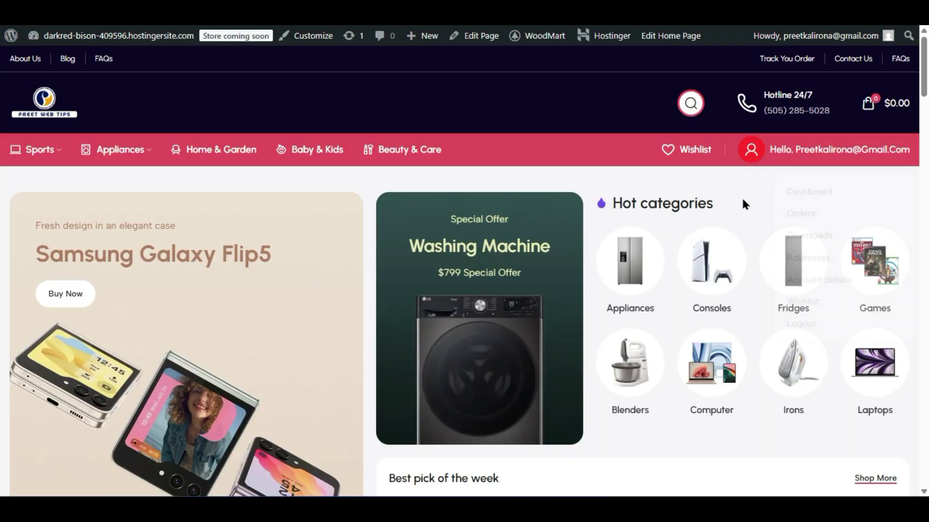
{"action": "mouse_move", "coordinate": [746, 172]}
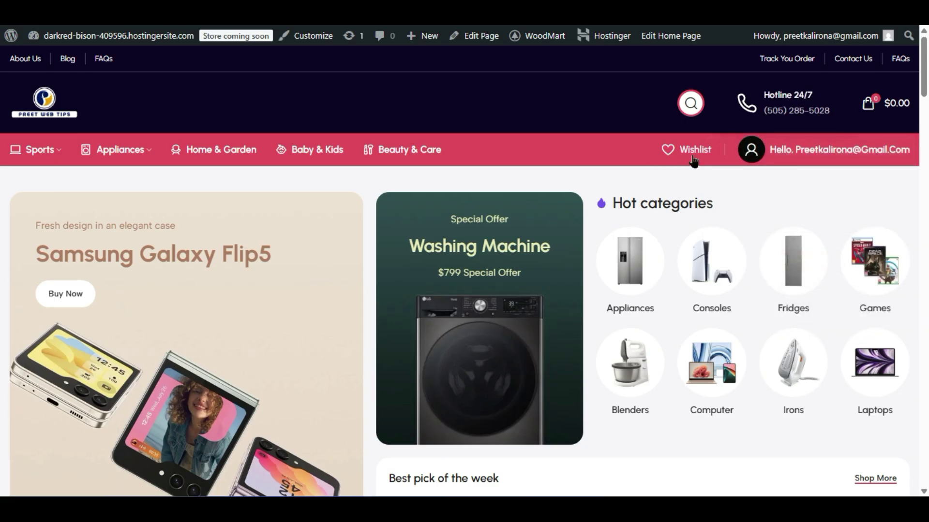
{"action": "mouse_move", "coordinate": [682, 112]}
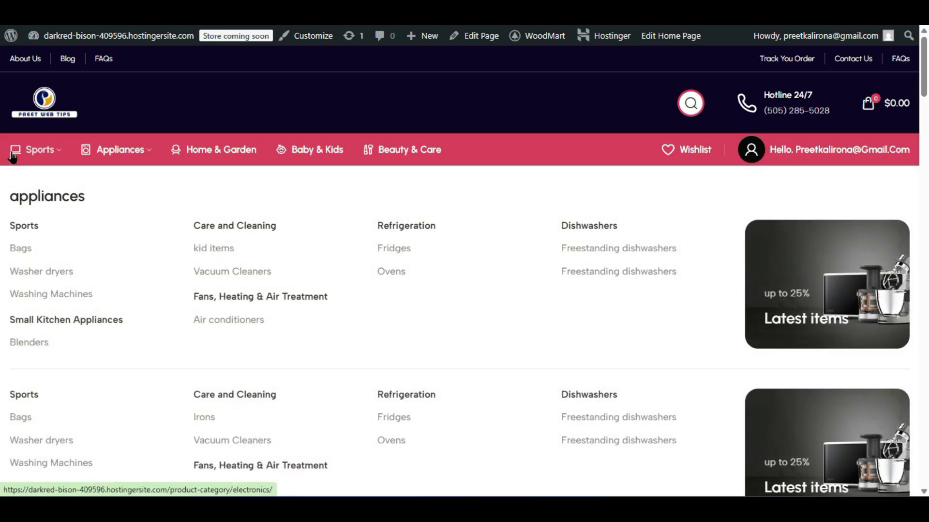
{"action": "scroll", "coordinate": [171, 290], "scroll_direction": "down", "scroll_amount": 2}
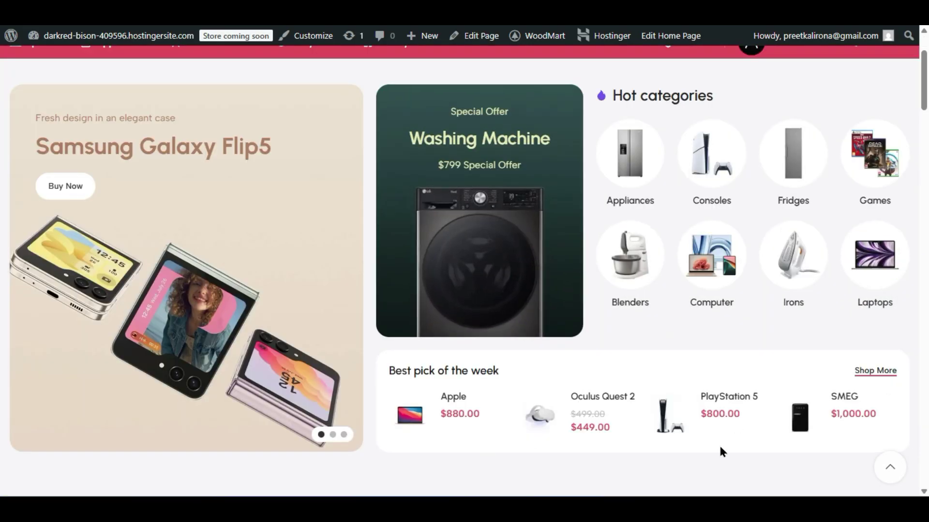
{"action": "scroll", "coordinate": [662, 321], "scroll_direction": "down", "scroll_amount": 18}
{"action": "scroll", "coordinate": [662, 320], "scroll_direction": "down", "scroll_amount": 20}
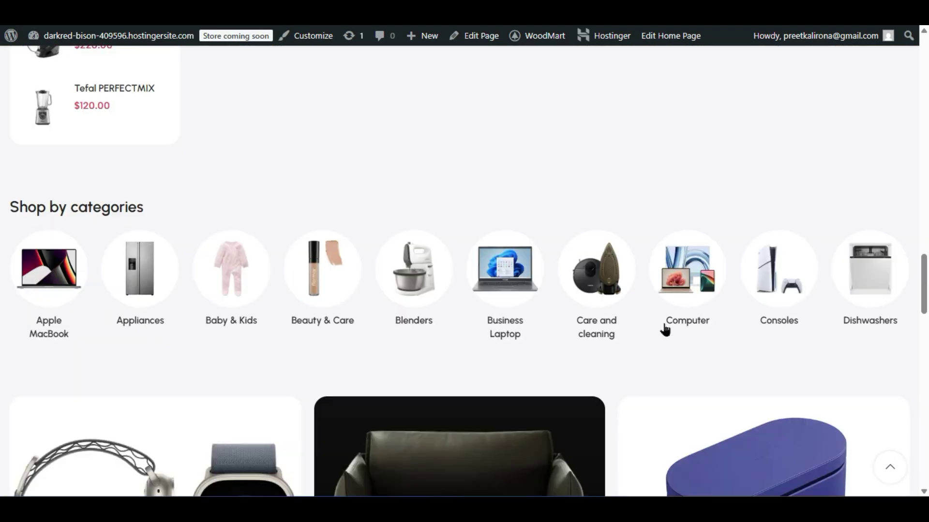
{"action": "scroll", "coordinate": [490, 399], "scroll_direction": "up", "scroll_amount": 12}
{"action": "scroll", "coordinate": [481, 369], "scroll_direction": "up", "scroll_amount": 20}
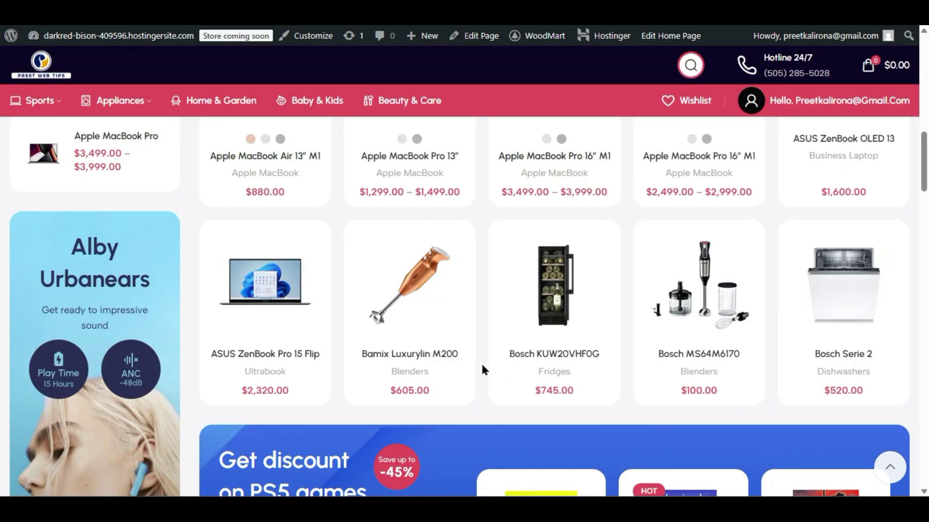
- Open the home page in the editor and shorten its title to Home
{"action": "left_click", "coordinate": [671, 35]}
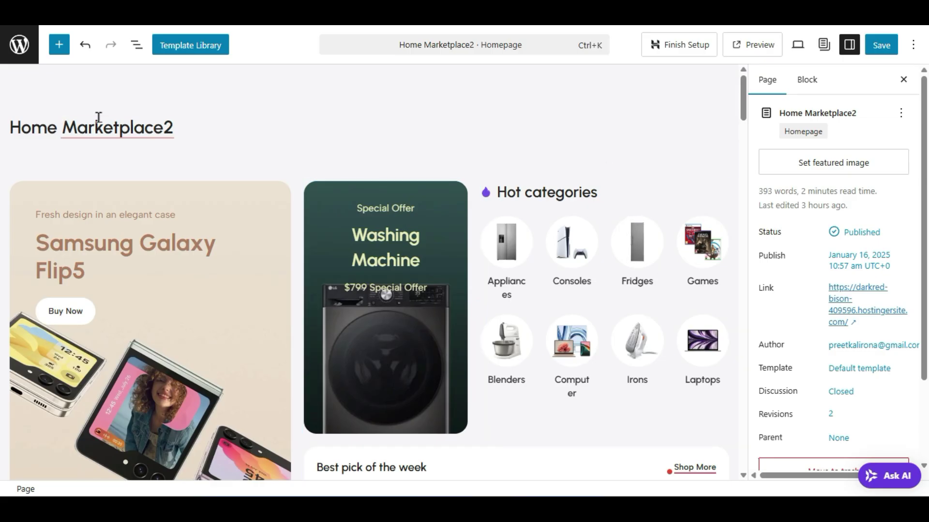
{"action": "mouse_move", "coordinate": [83, 124]}
{"action": "left_click_drag", "start_coordinate": [58, 127], "coordinate": [192, 127]}
{"action": "key", "text": "BackSpace"}
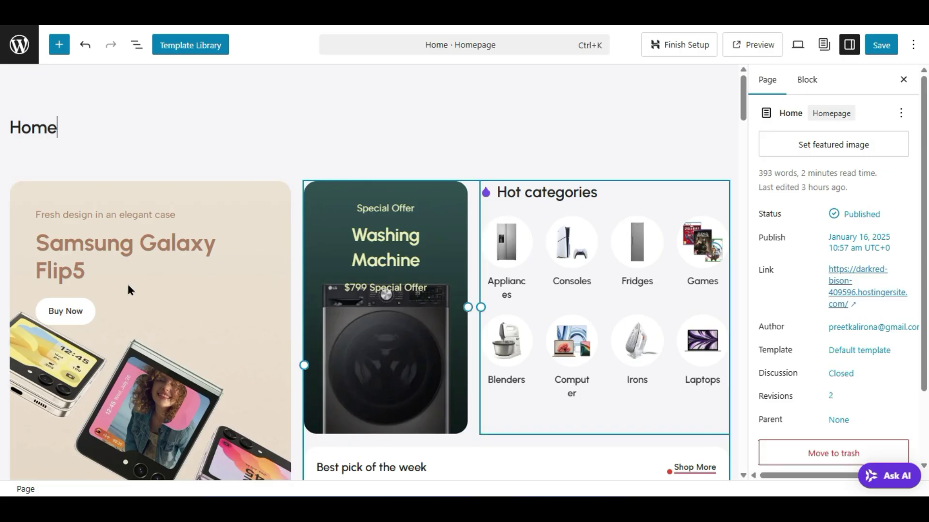
{"action": "scroll", "coordinate": [253, 250], "scroll_direction": "down", "scroll_amount": 2}
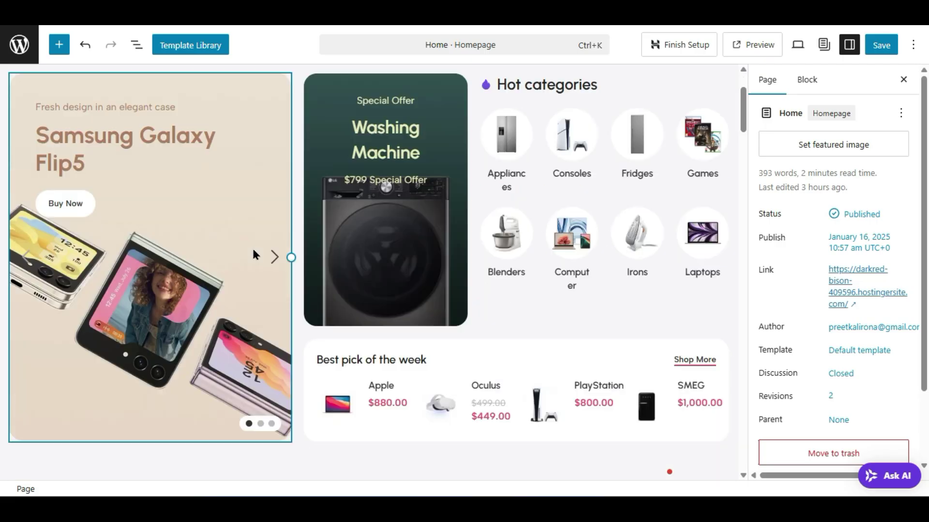
{"action": "scroll", "coordinate": [247, 300], "scroll_direction": "up", "scroll_amount": 2}
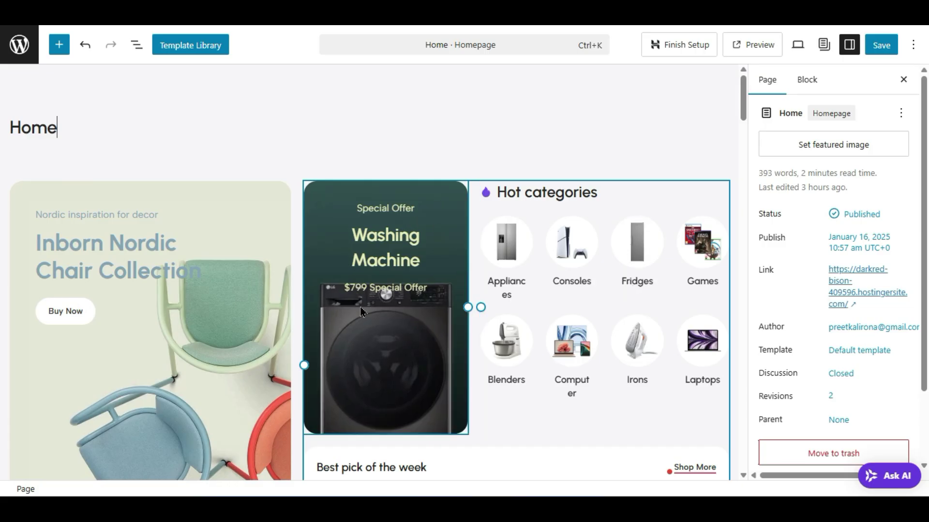
{"action": "scroll", "coordinate": [191, 367], "scroll_direction": "down", "scroll_amount": 4}
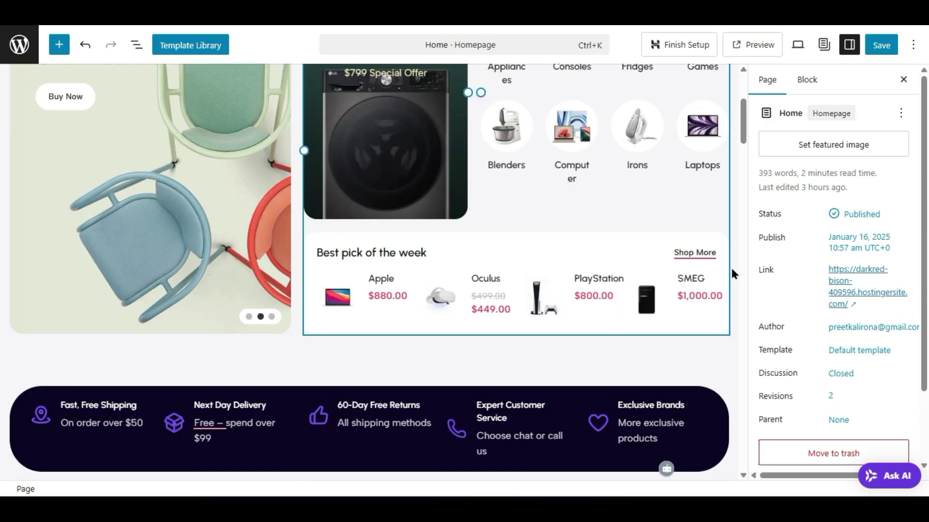
{"action": "scroll", "coordinate": [300, 273], "scroll_direction": "up", "scroll_amount": 4}
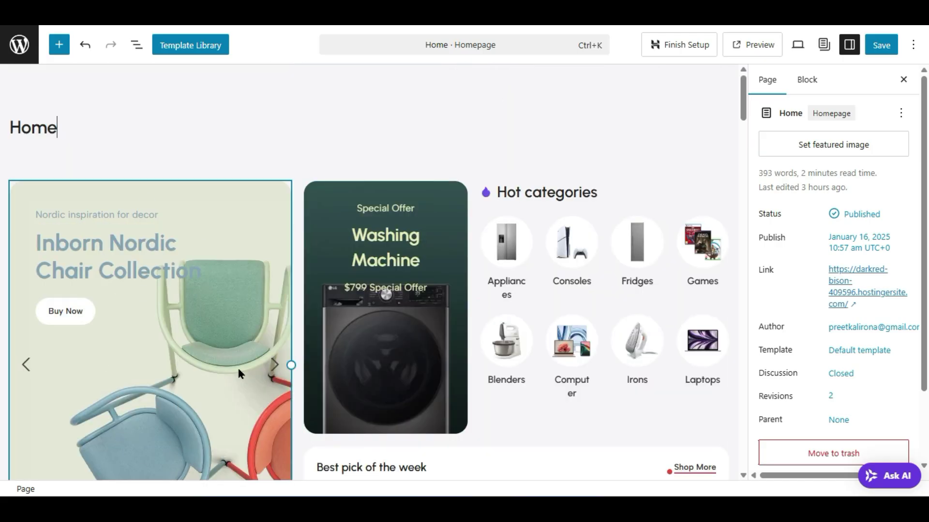
- Select the hero slider block on the home page and switch it to another slide
{"action": "left_click", "coordinate": [274, 368]}
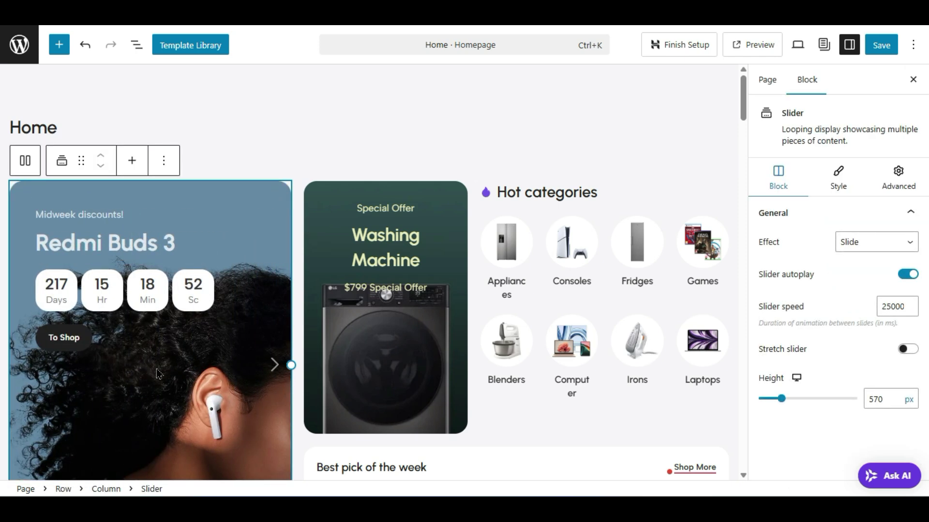
{"action": "left_click", "coordinate": [185, 360]}
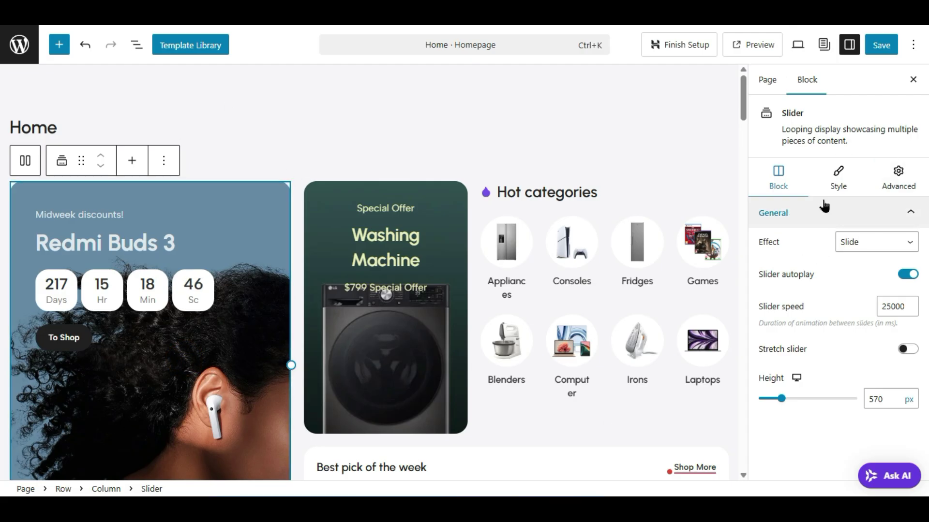
{"action": "double_click", "coordinate": [783, 113]}
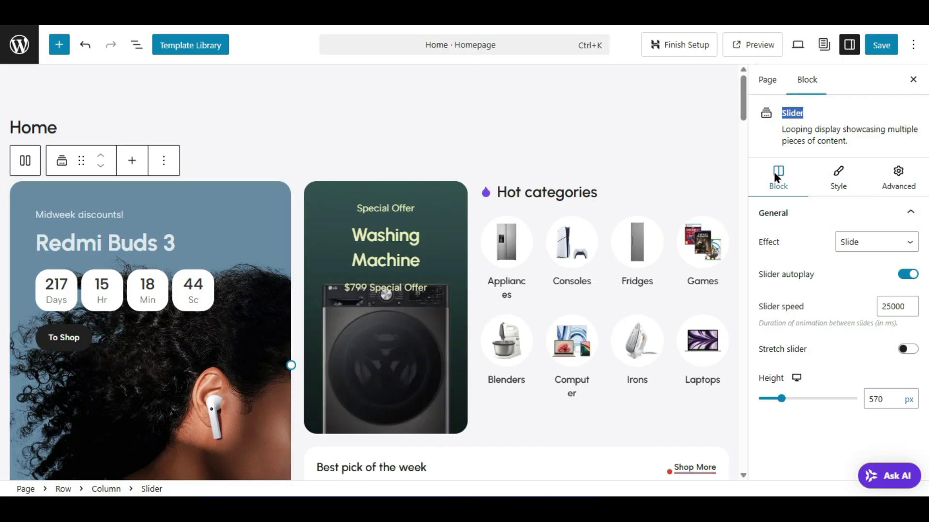
- Try Style 2 and Style 3 for the slider's prev/next buttons, and restore Style 1
{"action": "left_click", "coordinate": [850, 183]}
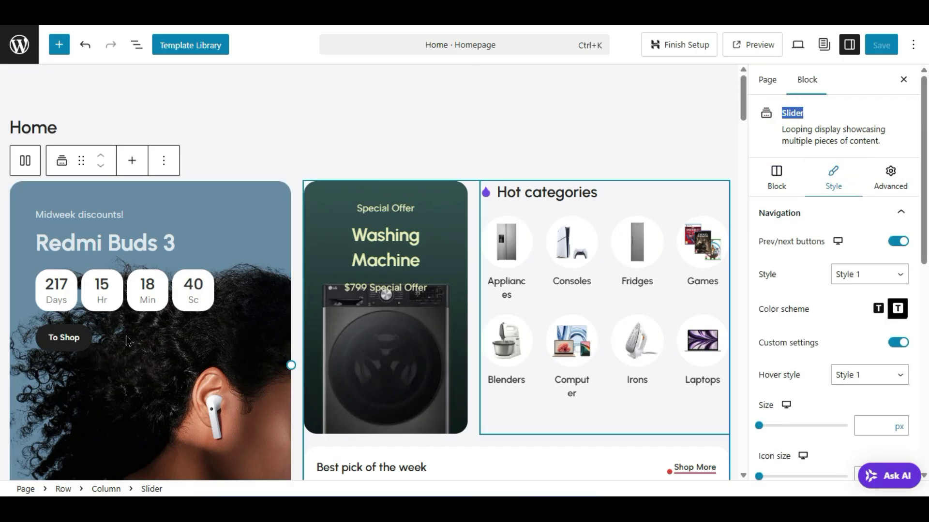
{"action": "left_click", "coordinate": [861, 274]}
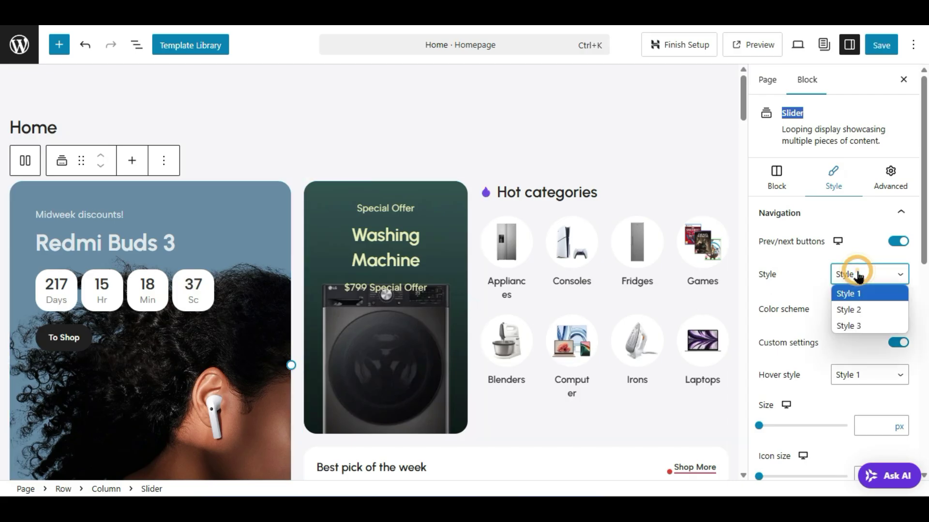
{"action": "left_click", "coordinate": [849, 311]}
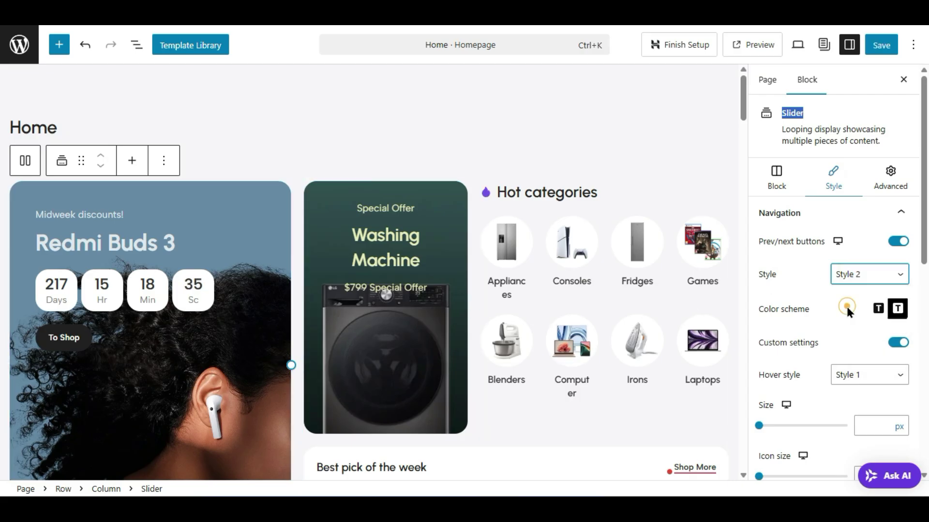
{"action": "left_click", "coordinate": [839, 281]}
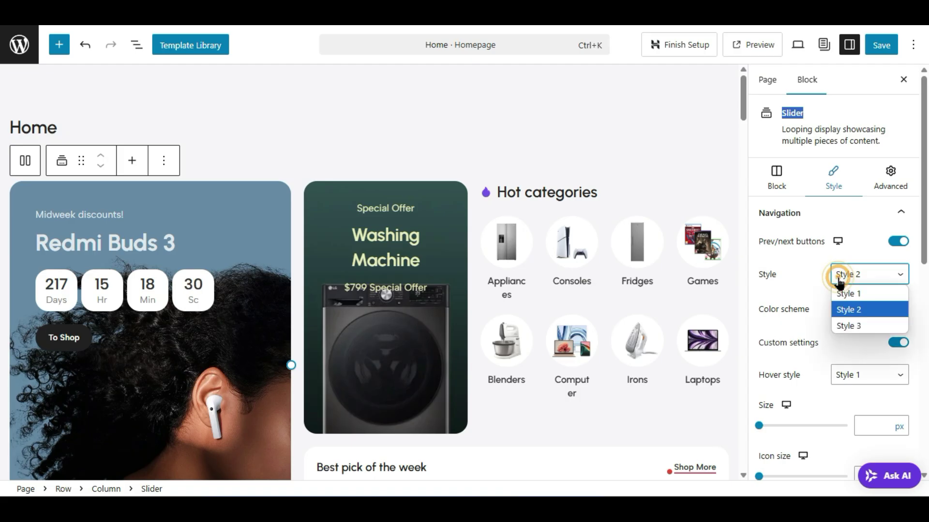
{"action": "left_click", "coordinate": [845, 325]}
{"action": "left_click", "coordinate": [819, 297]}
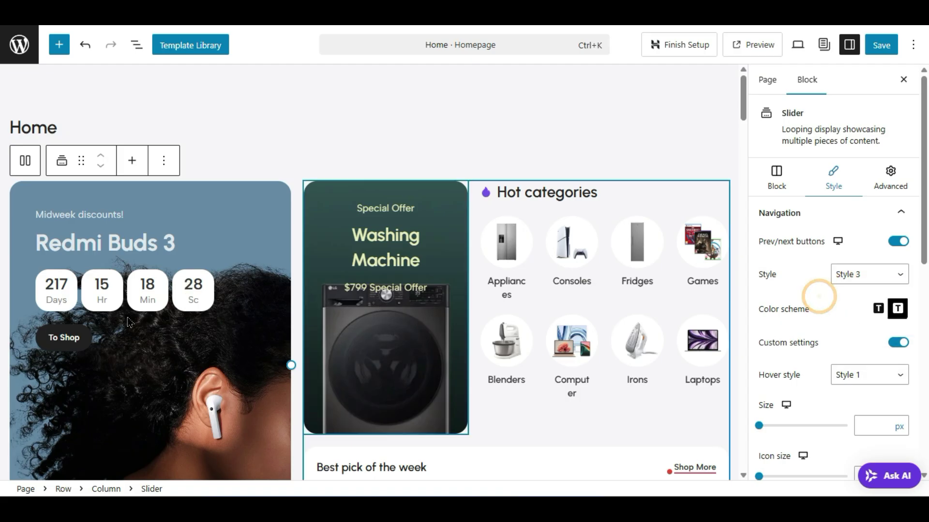
{"action": "mouse_move", "coordinate": [151, 389]}
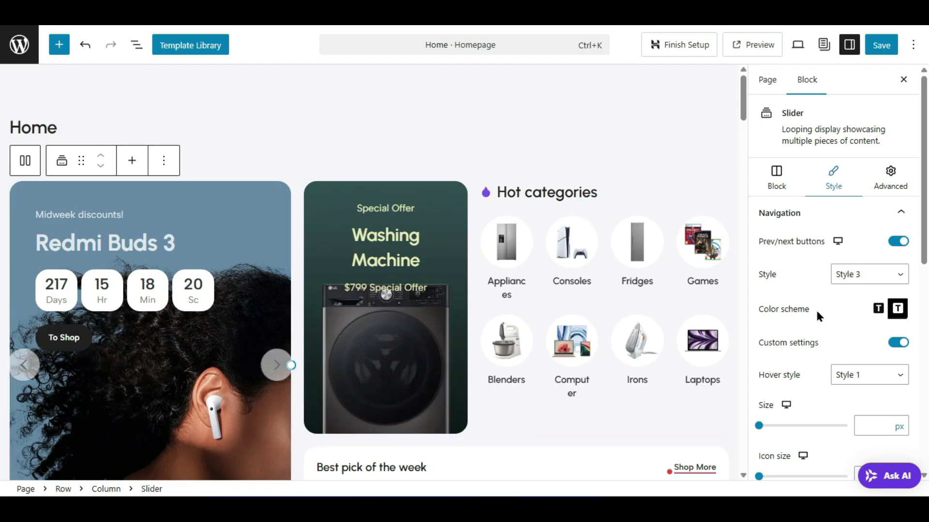
{"action": "left_click", "coordinate": [846, 274]}
{"action": "left_click", "coordinate": [850, 288]}
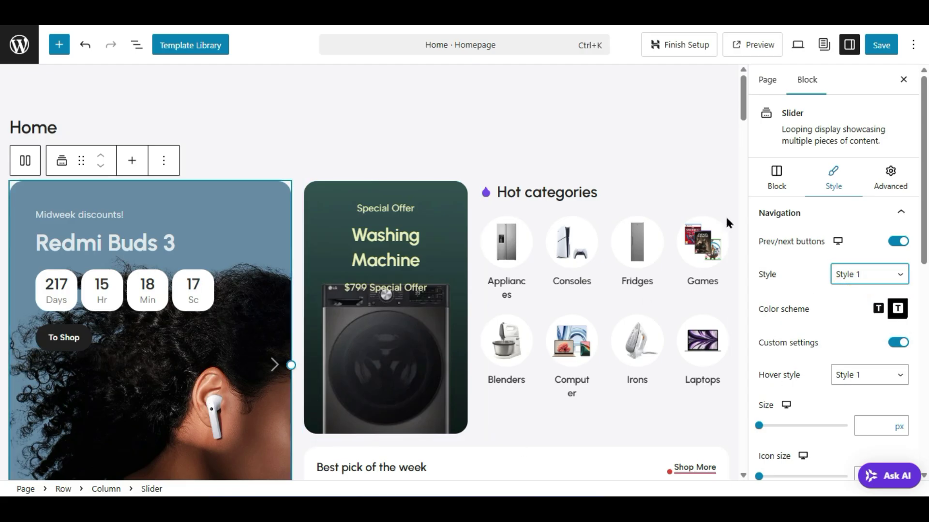
- Try the Fade effect on the slider, settle on Parallax and preview the second slide
{"action": "left_click", "coordinate": [786, 181]}
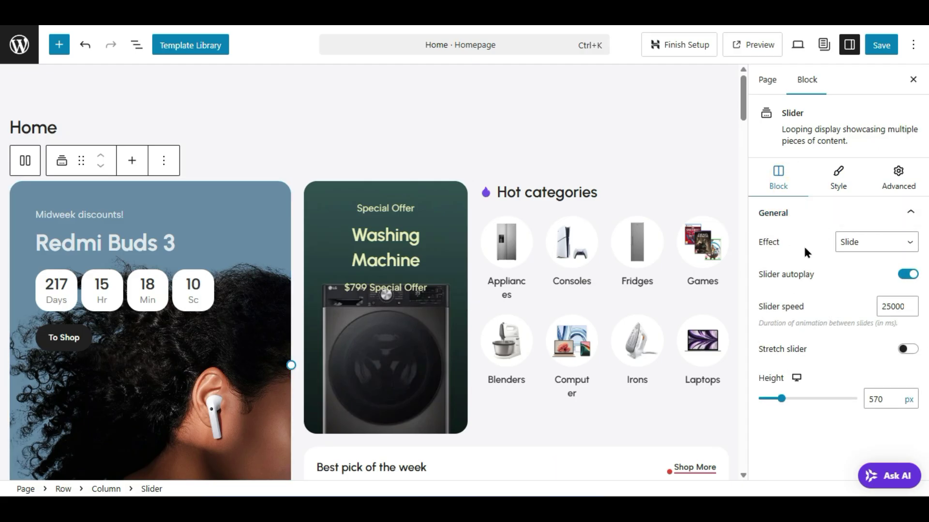
{"action": "left_click", "coordinate": [845, 245]}
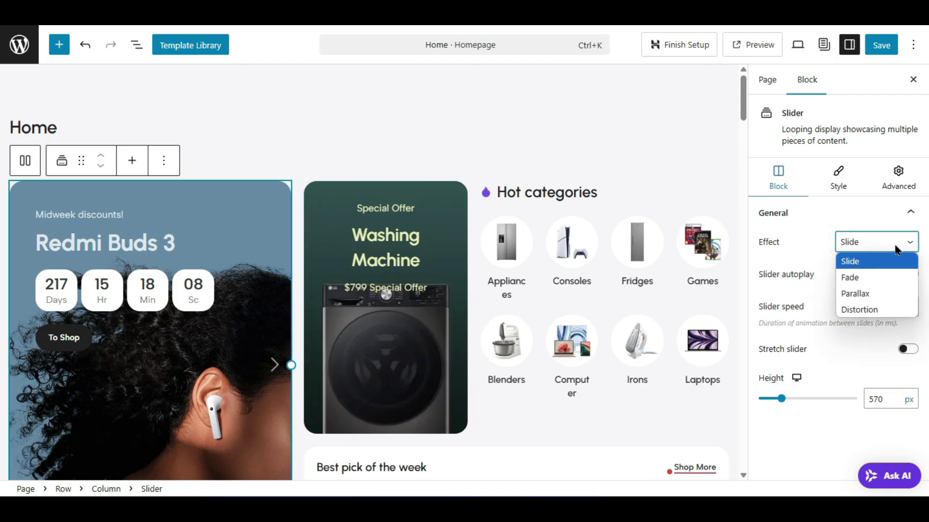
{"action": "left_click", "coordinate": [879, 276]}
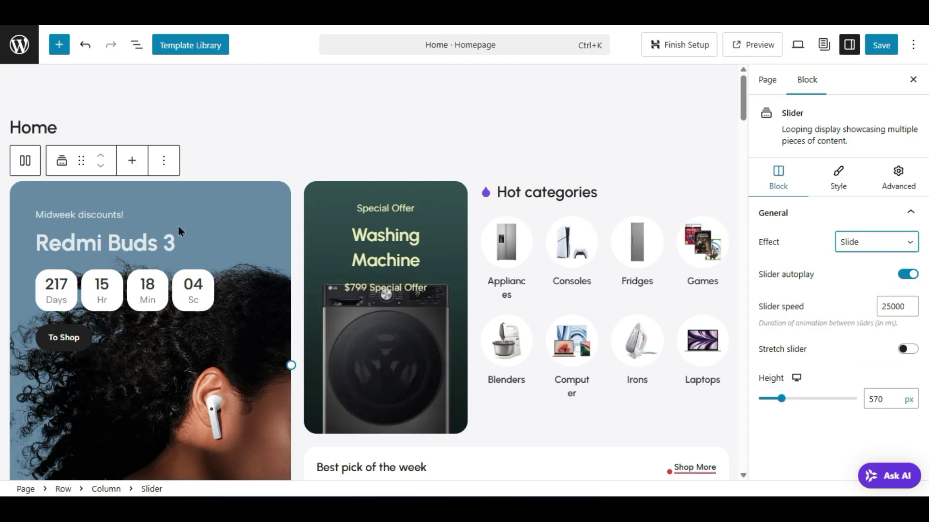
{"action": "left_click", "coordinate": [856, 243]}
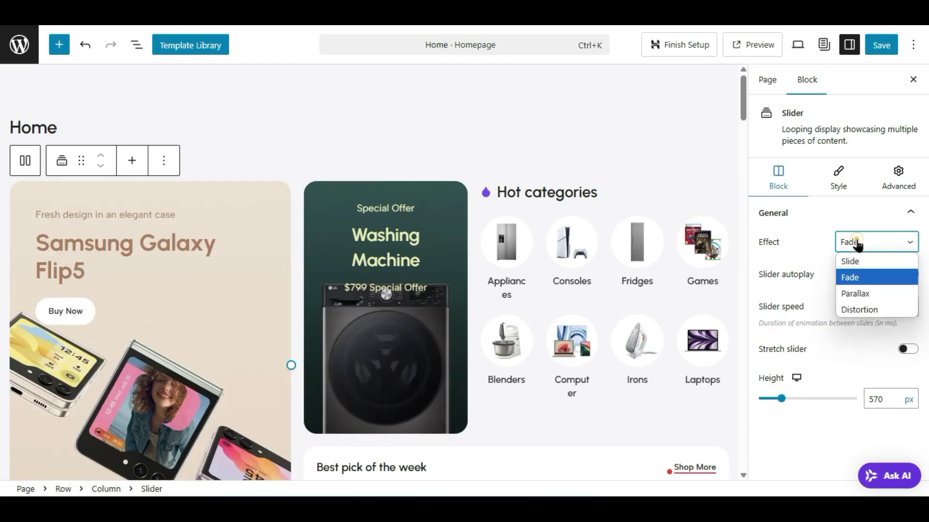
{"action": "left_click", "coordinate": [893, 294]}
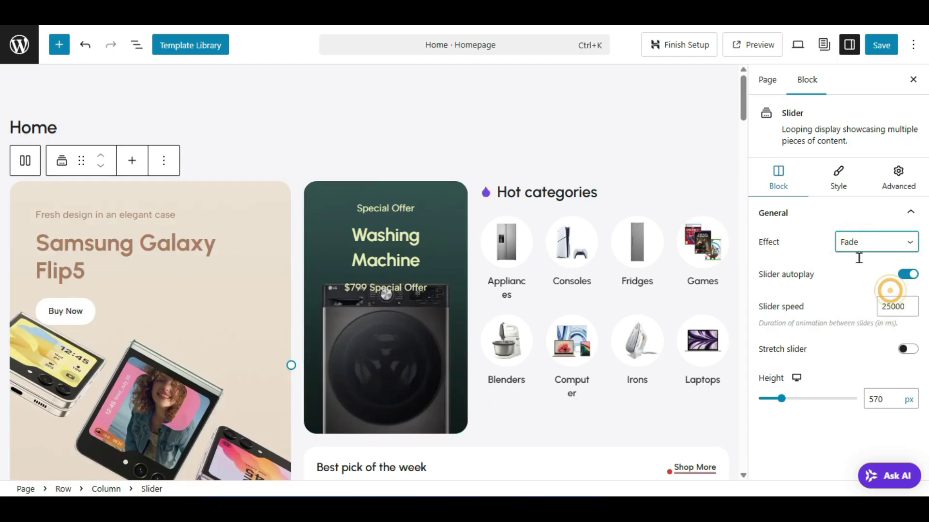
{"action": "scroll", "coordinate": [239, 327], "scroll_direction": "down", "scroll_amount": 2}
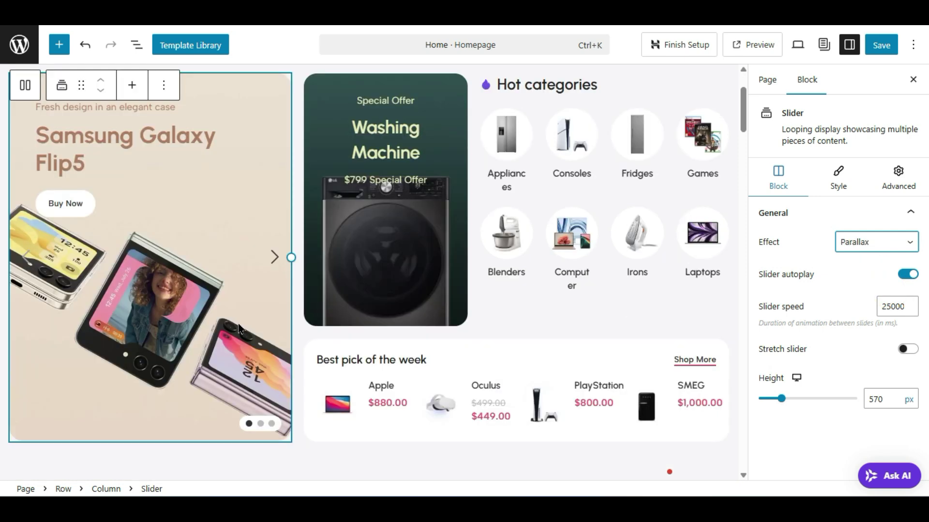
{"action": "left_click", "coordinate": [261, 424]}
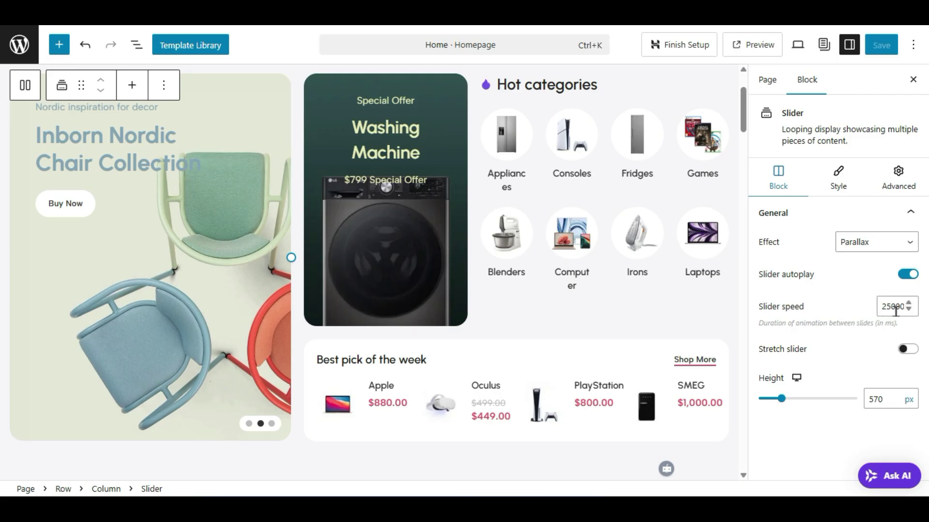
- Switch Stretch slider on and back off, and set the slider navigation's color scheme to Dark
{"action": "left_click", "coordinate": [907, 349]}
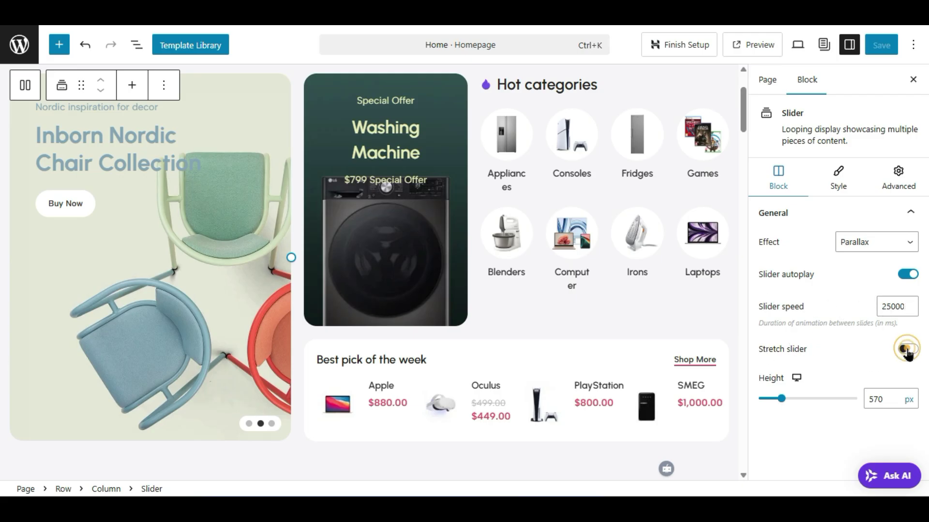
{"action": "left_click", "coordinate": [908, 351]}
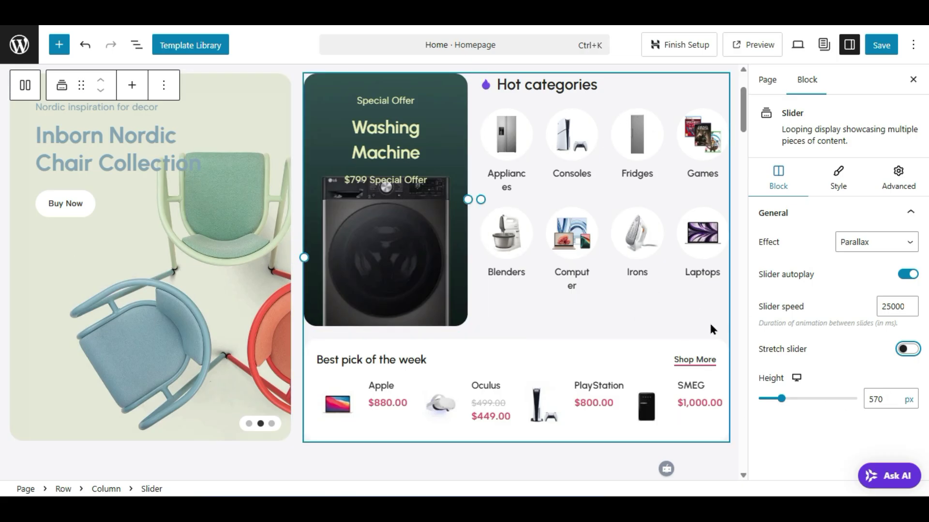
{"action": "left_click", "coordinate": [827, 185]}
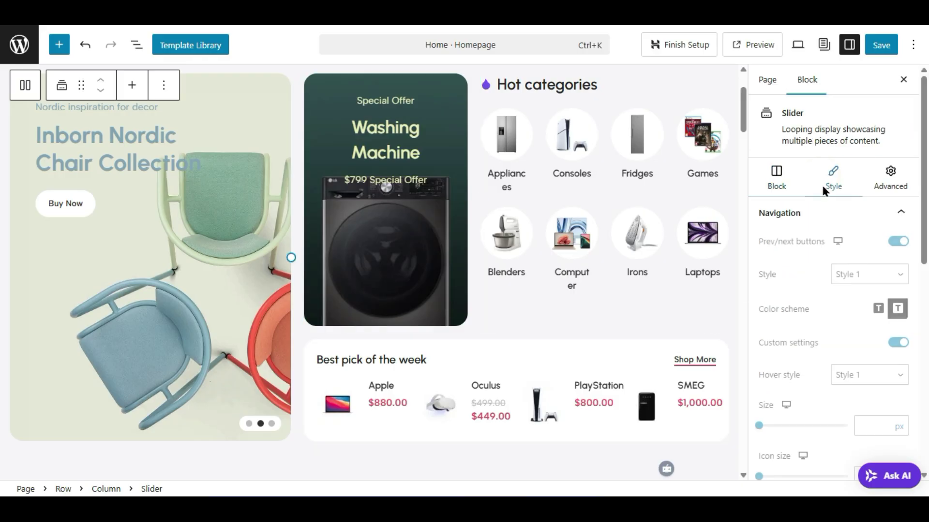
{"action": "left_click", "coordinate": [878, 310]}
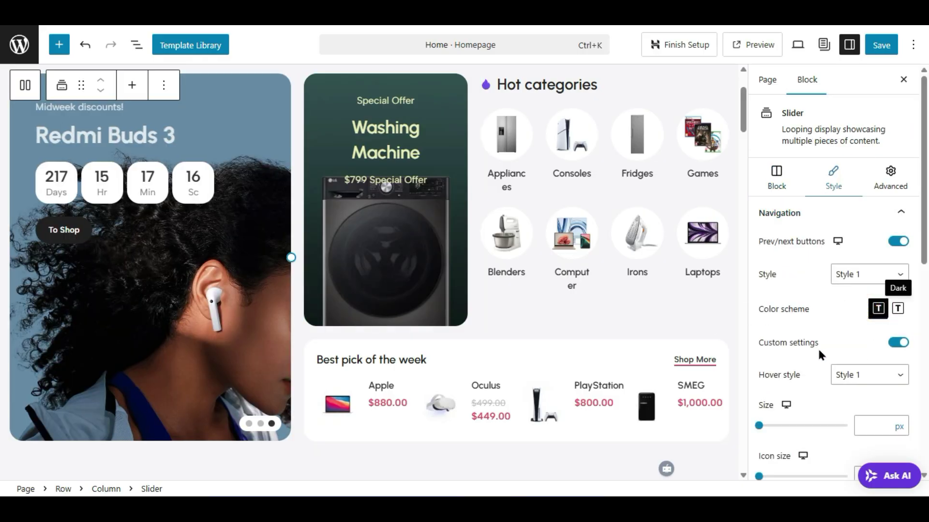
- Try disabling the hover style of the slider's navigation buttons, and restore Style 1
{"action": "scroll", "coordinate": [859, 336], "scroll_direction": "down", "scroll_amount": 2}
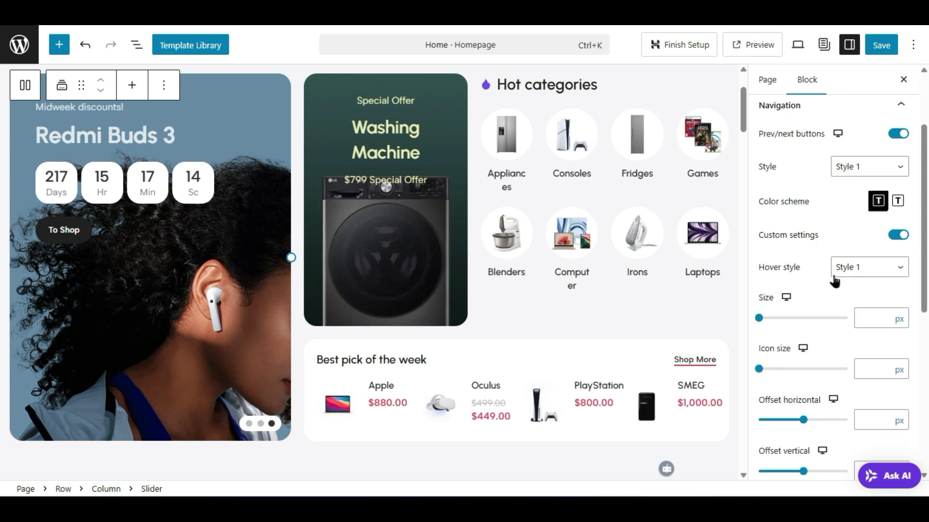
{"action": "left_click", "coordinate": [857, 271]}
{"action": "left_click", "coordinate": [853, 287]}
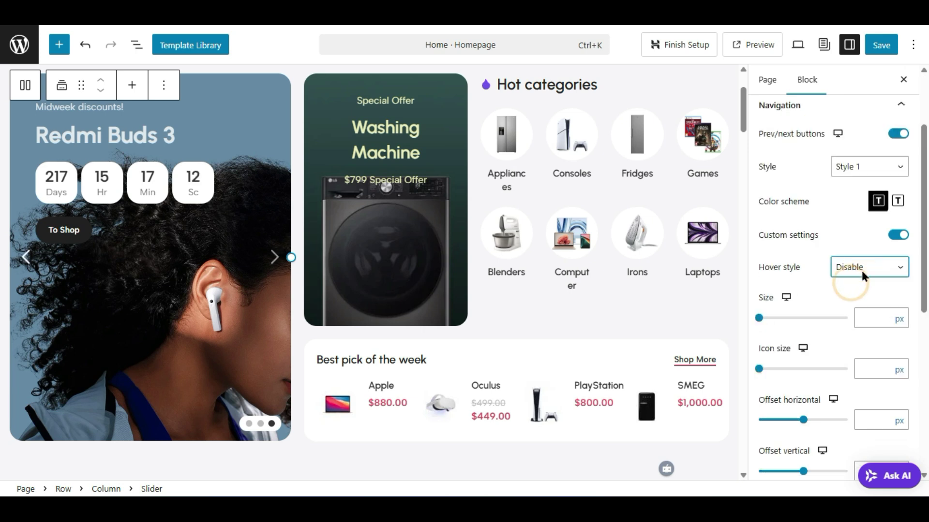
{"action": "left_click", "coordinate": [890, 267]}
{"action": "left_click", "coordinate": [850, 296]}
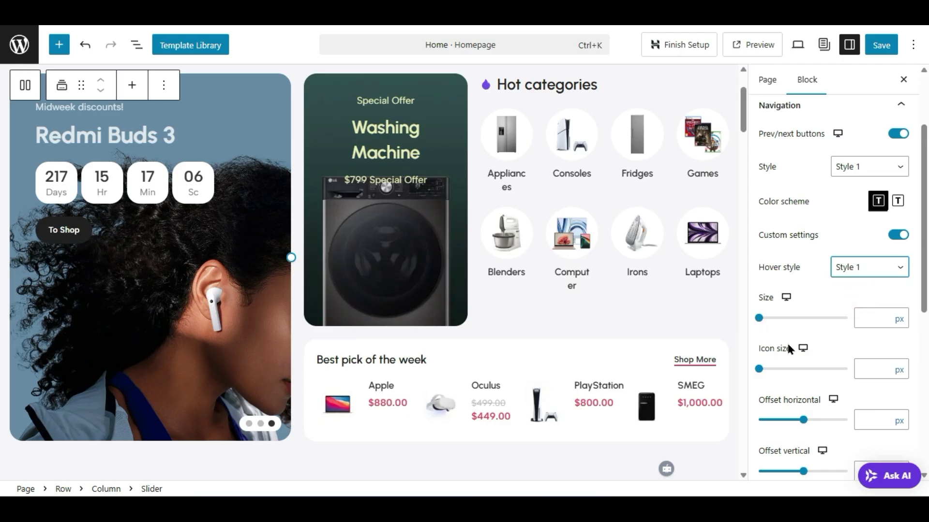
- Try a red background color for the slider's navigation buttons, and reset it to none
{"action": "scroll", "coordinate": [808, 415], "scroll_direction": "down", "scroll_amount": 2}
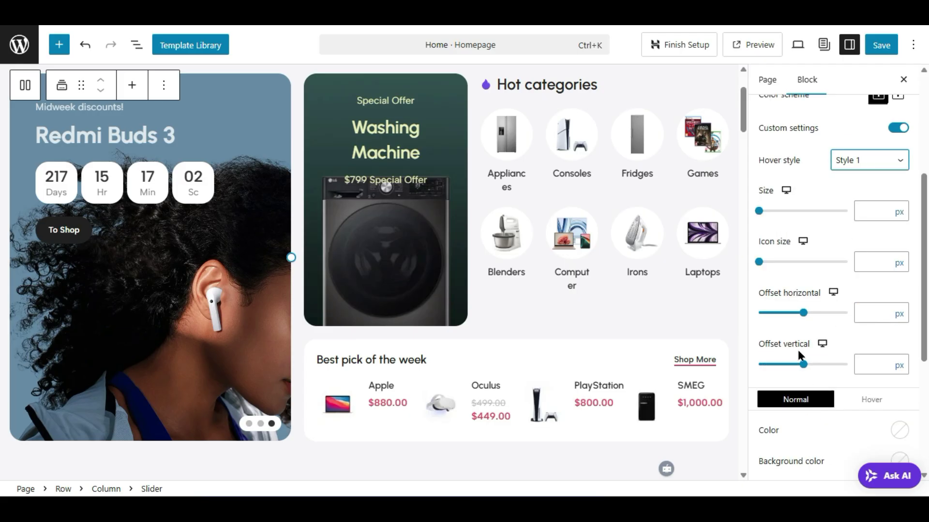
{"action": "scroll", "coordinate": [814, 347], "scroll_direction": "down", "scroll_amount": 5}
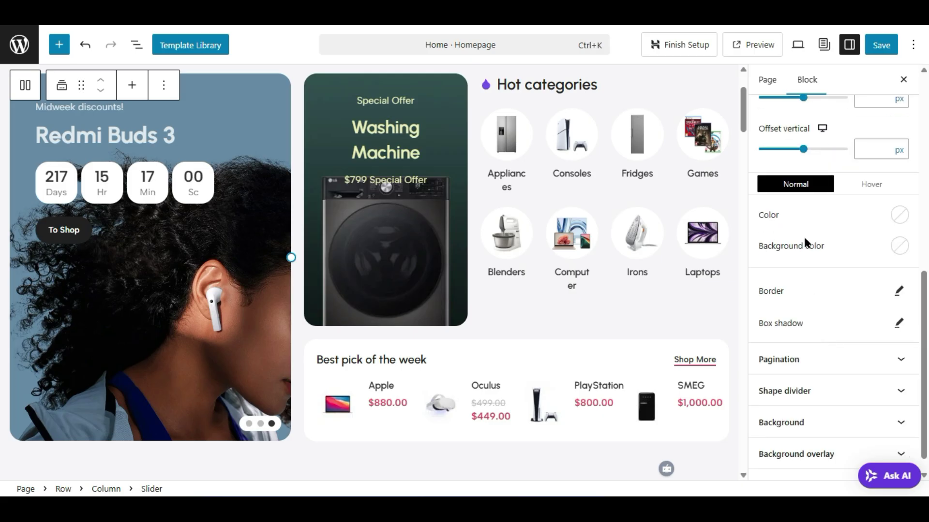
{"action": "left_click", "coordinate": [899, 246]}
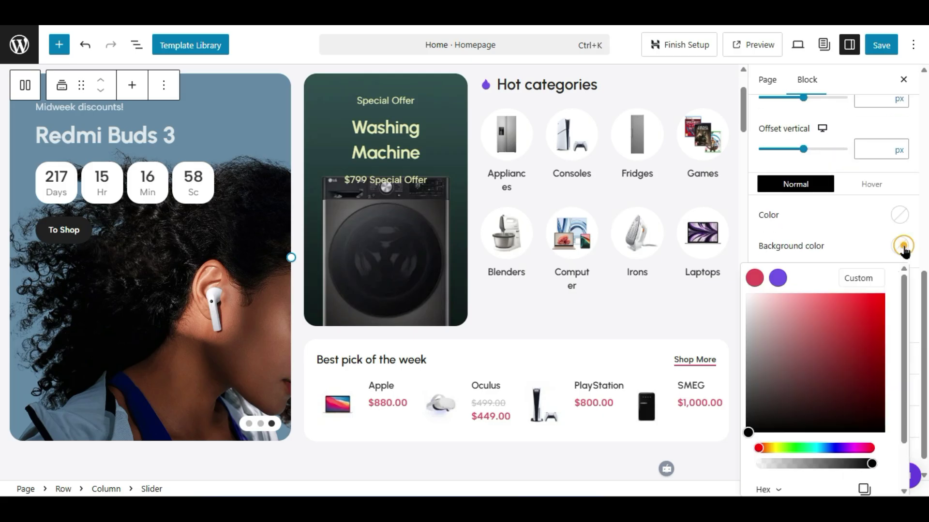
{"action": "left_click", "coordinate": [853, 297]}
{"action": "left_click", "coordinate": [868, 299]}
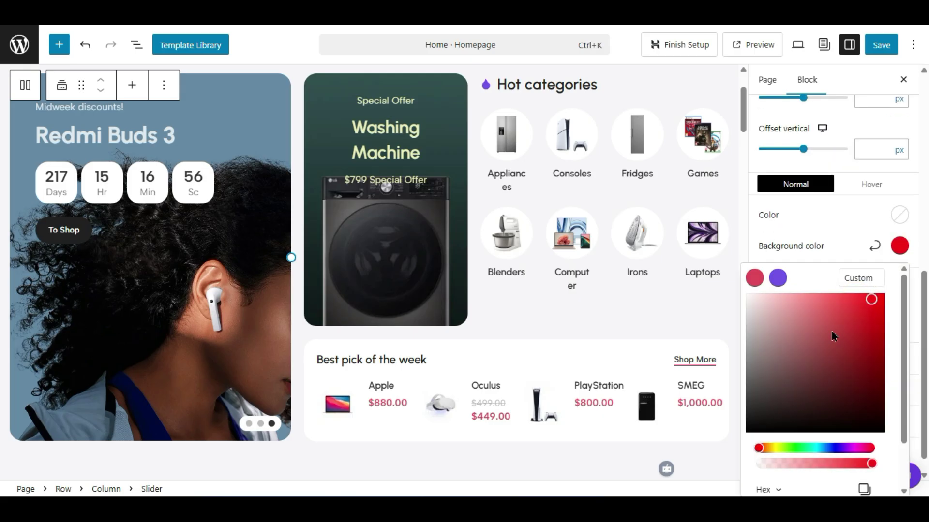
{"action": "left_click", "coordinate": [876, 245]}
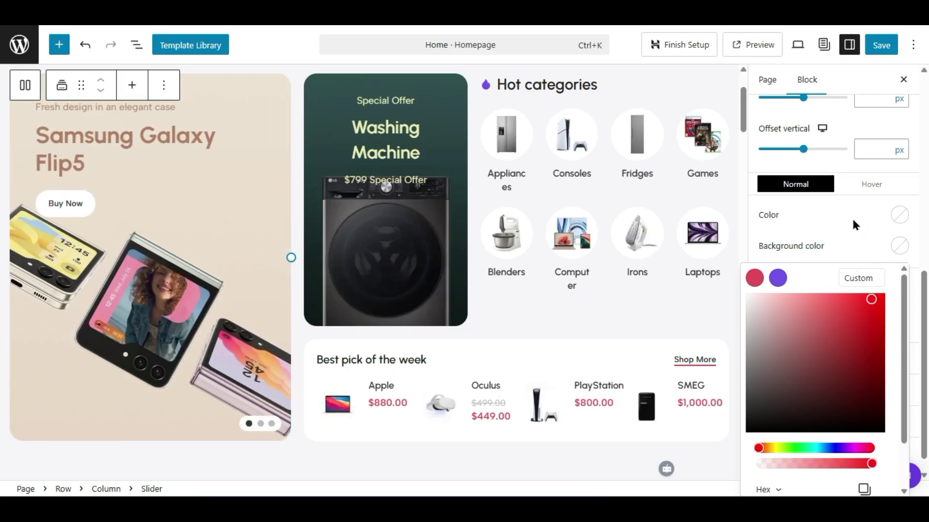
{"action": "left_click", "coordinate": [852, 217]}
- Examine the slider's box shadow, shape divider and background style options
{"action": "scroll", "coordinate": [849, 338], "scroll_direction": "down", "scroll_amount": 1}
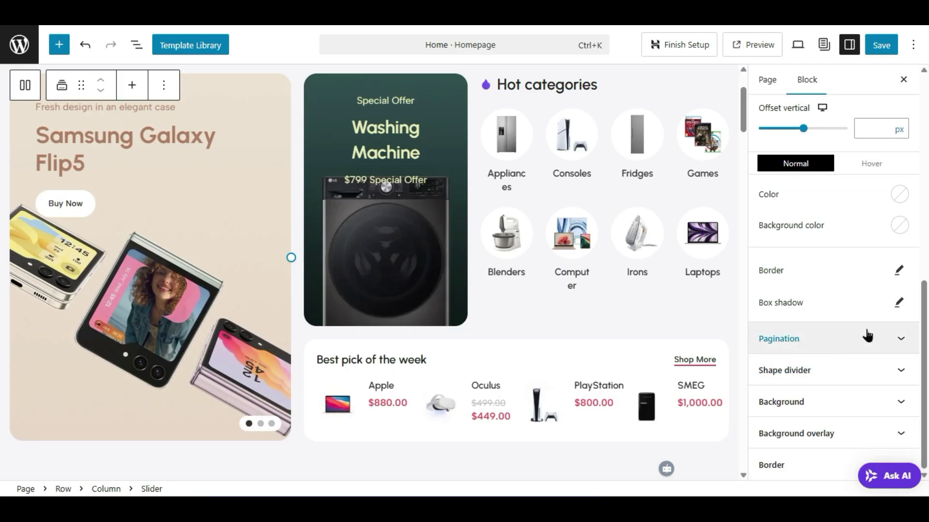
{"action": "left_click", "coordinate": [898, 302]}
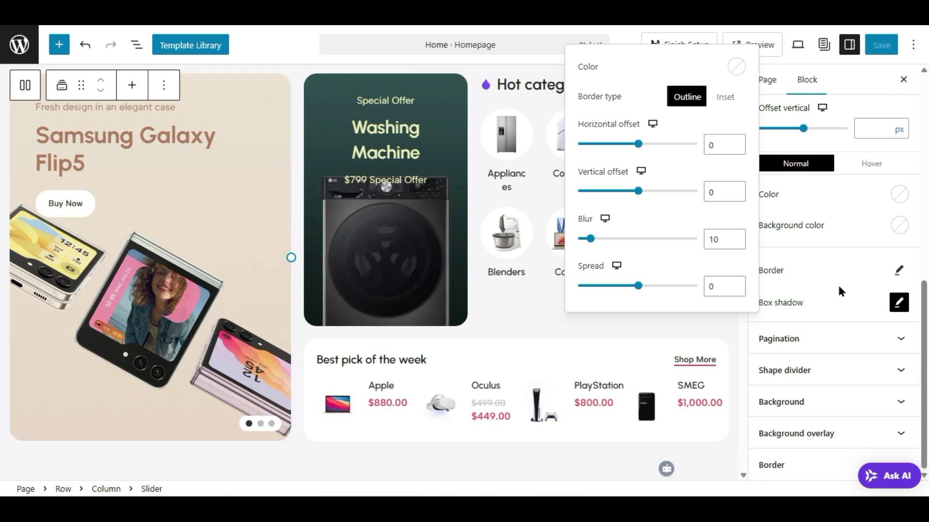
{"action": "left_click", "coordinate": [854, 286]}
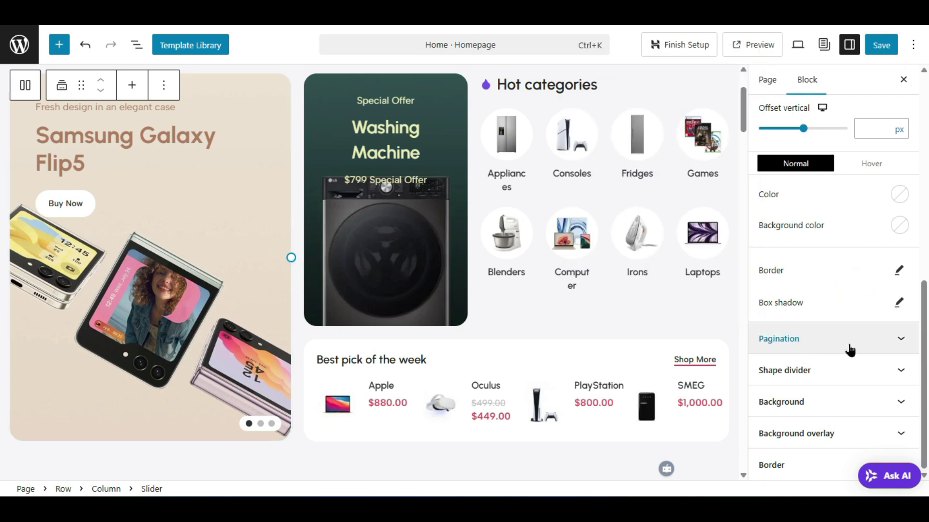
{"action": "left_click", "coordinate": [871, 379]}
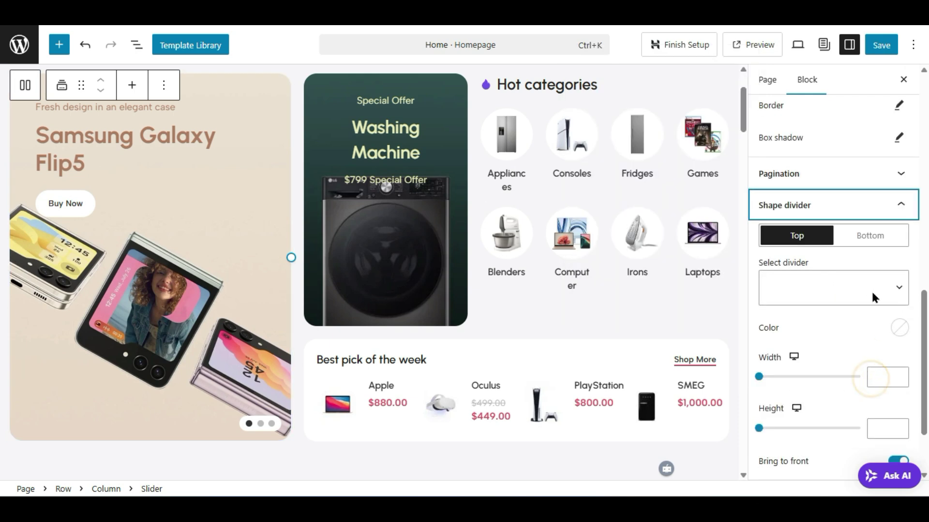
{"action": "scroll", "coordinate": [821, 382], "scroll_direction": "down", "scroll_amount": 2}
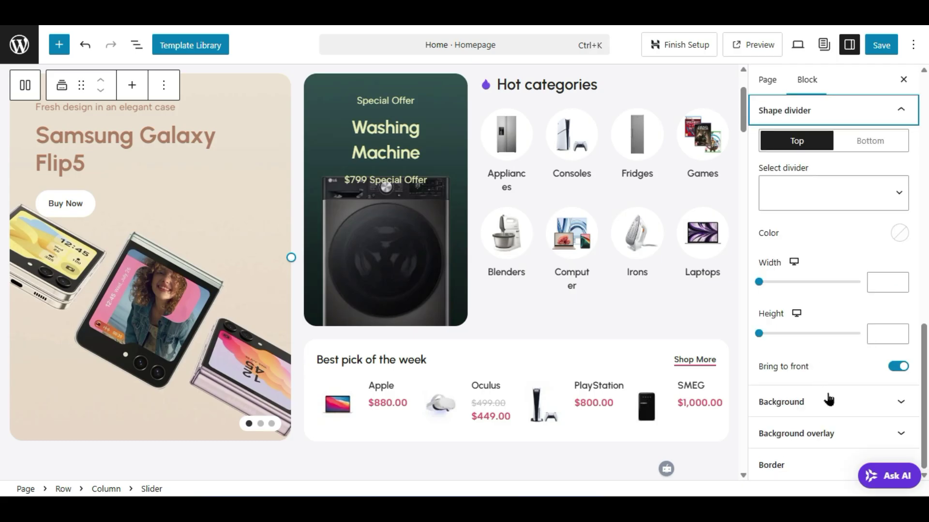
{"action": "left_click", "coordinate": [828, 400]}
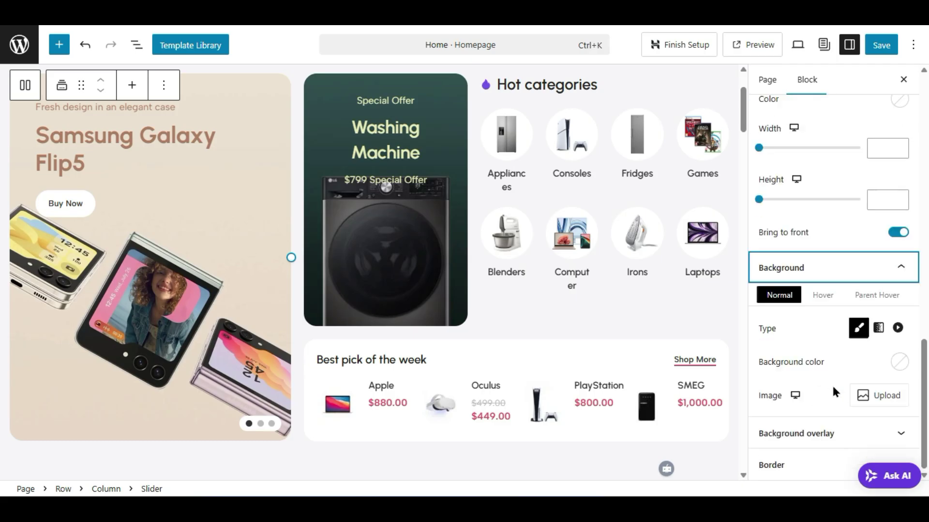
- Examine the slider's background overlay and border options, and try a larger border radius
{"action": "left_click", "coordinate": [819, 435]}
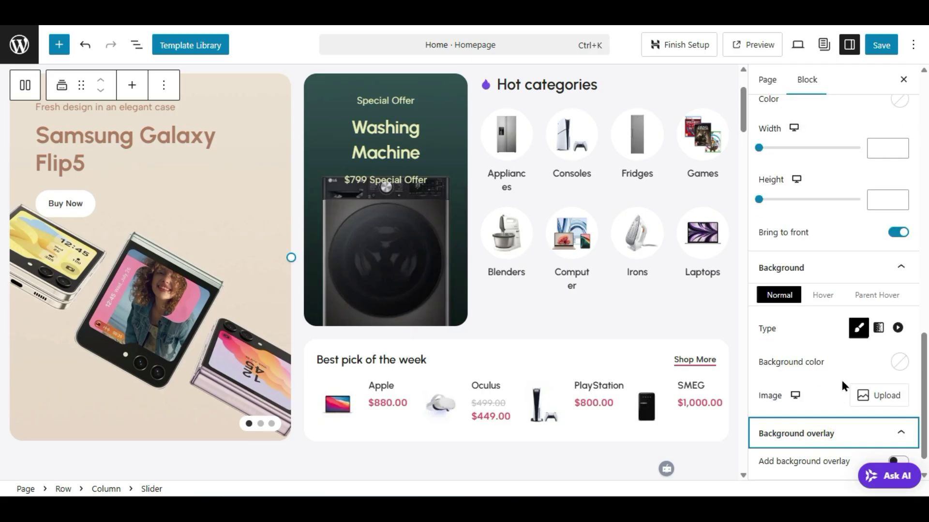
{"action": "scroll", "coordinate": [842, 383], "scroll_direction": "down", "scroll_amount": 1}
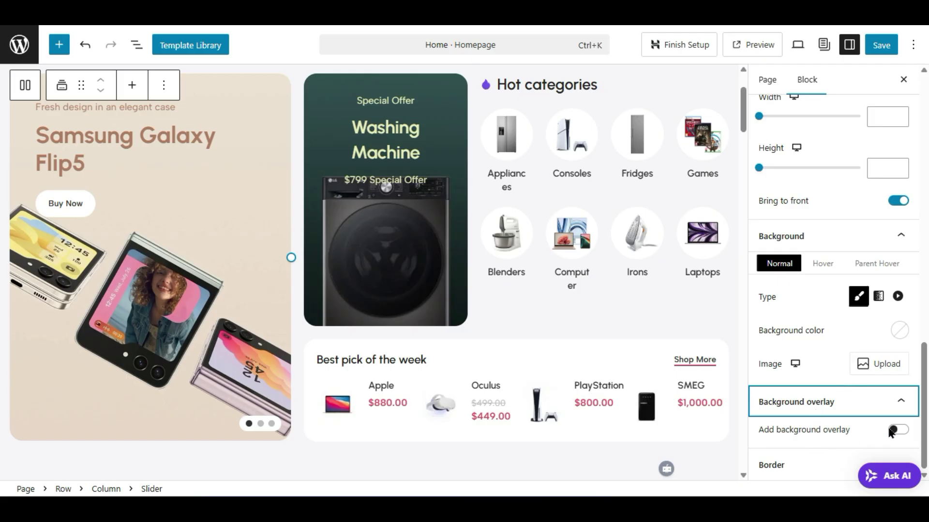
{"action": "left_click", "coordinate": [820, 462]}
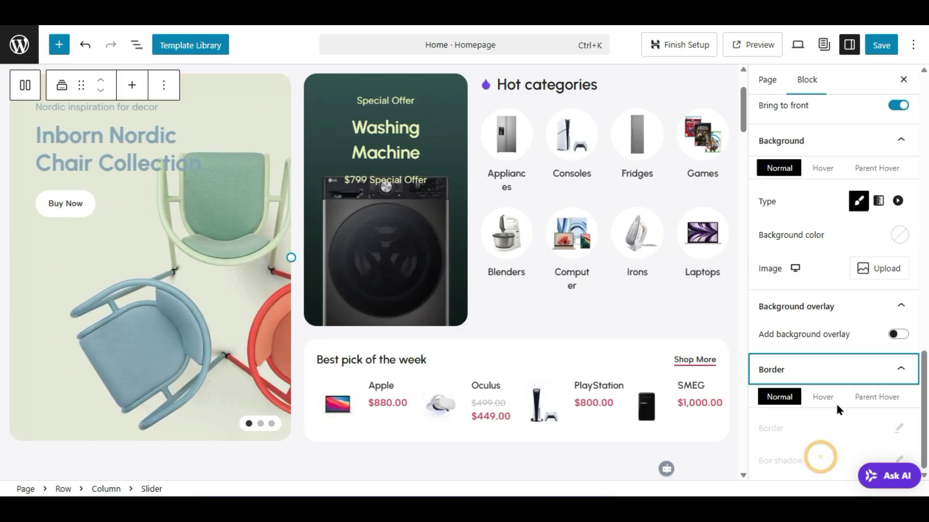
{"action": "left_click", "coordinate": [901, 430]}
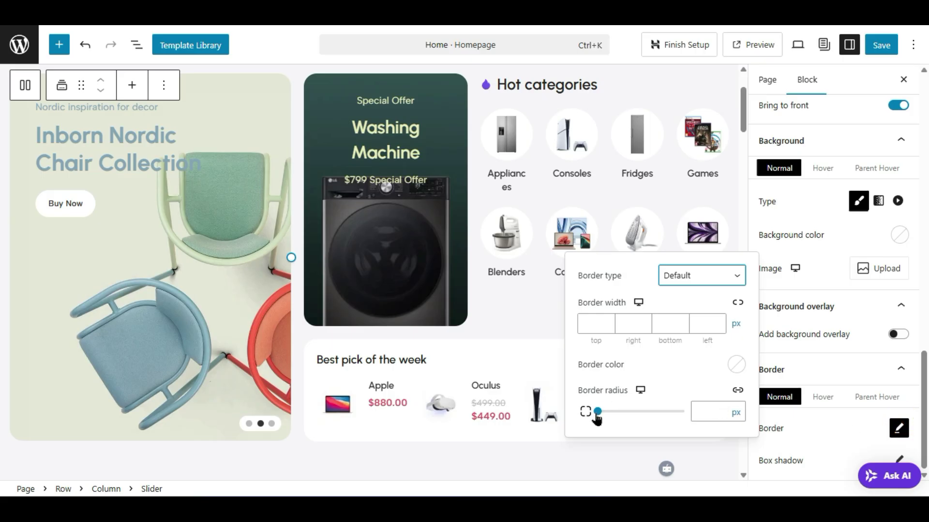
{"action": "left_click_drag", "start_coordinate": [598, 412], "coordinate": [630, 413]}
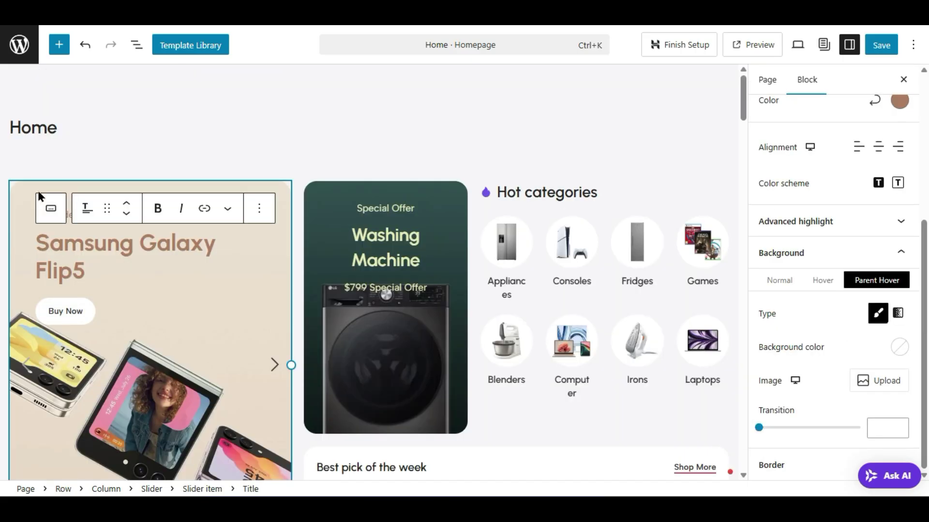
- Replace the title text of the Samsung Galaxy Flip5 slide with "New Trending Products"
{"action": "left_click", "coordinate": [245, 407]}
{"action": "left_click", "coordinate": [107, 253]}
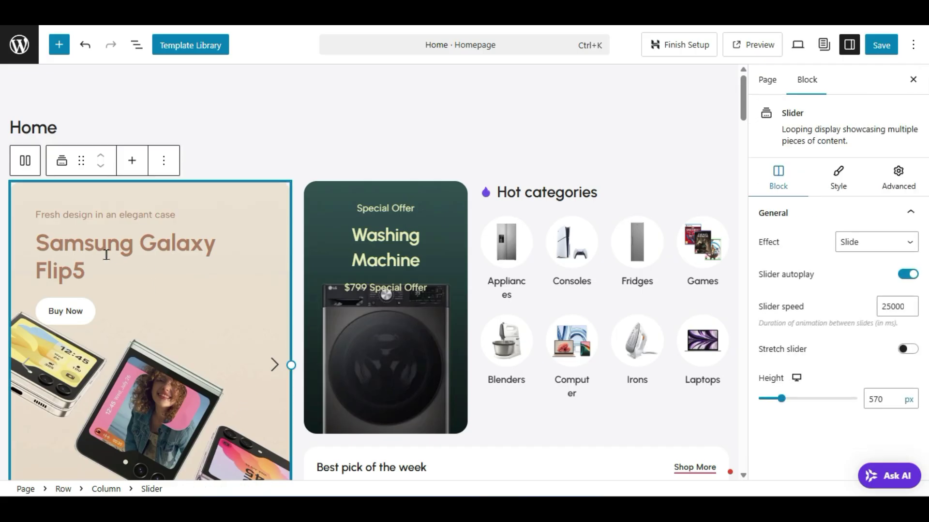
{"action": "left_click", "coordinate": [107, 255]}
{"action": "triple_click", "coordinate": [143, 249]}
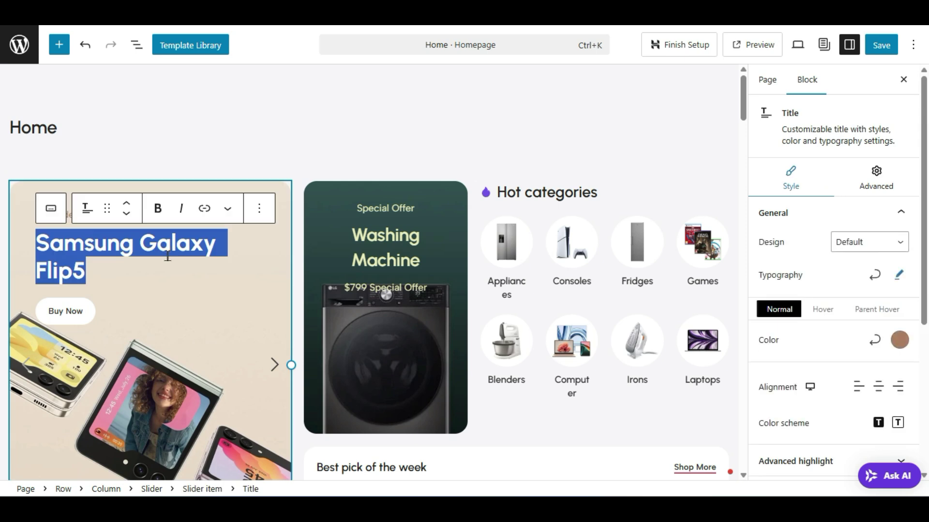
{"action": "type", "text": "New"}
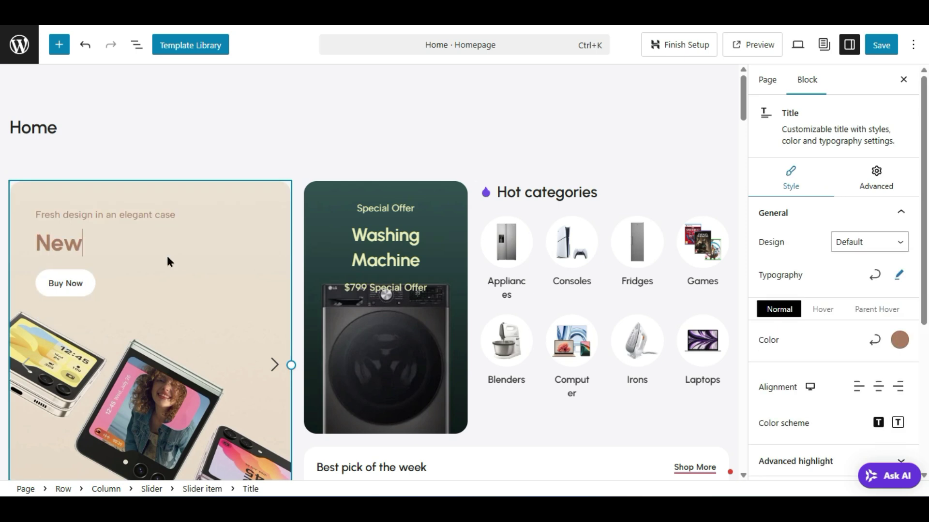
{"action": "type", "text": " Trending Pro"}
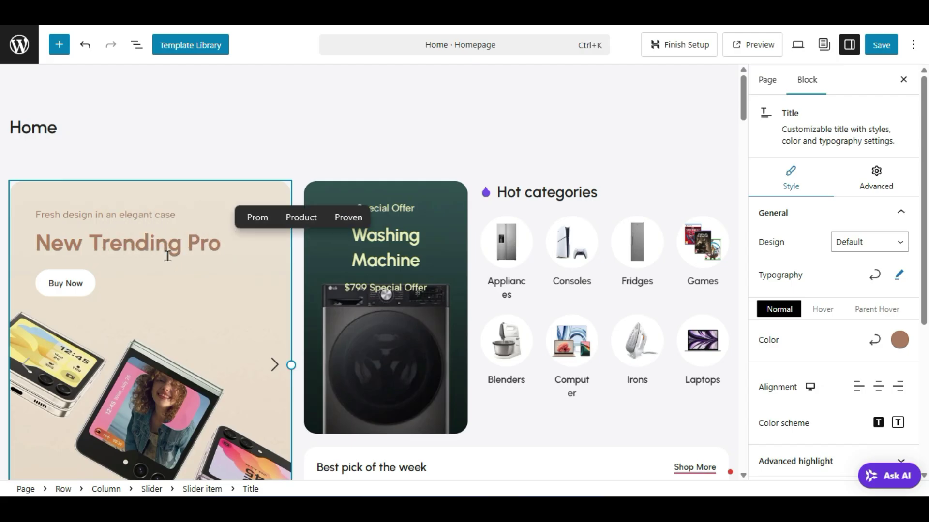
{"action": "type", "text": "ducts"}
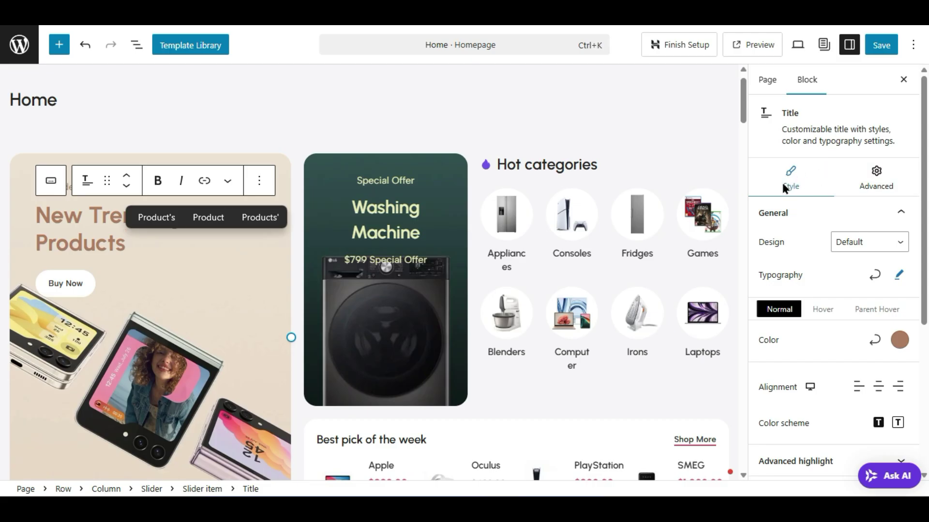
- Set the slide title's design to Underlined and its normal text color to dark gray #333232
{"action": "left_click", "coordinate": [855, 243]}
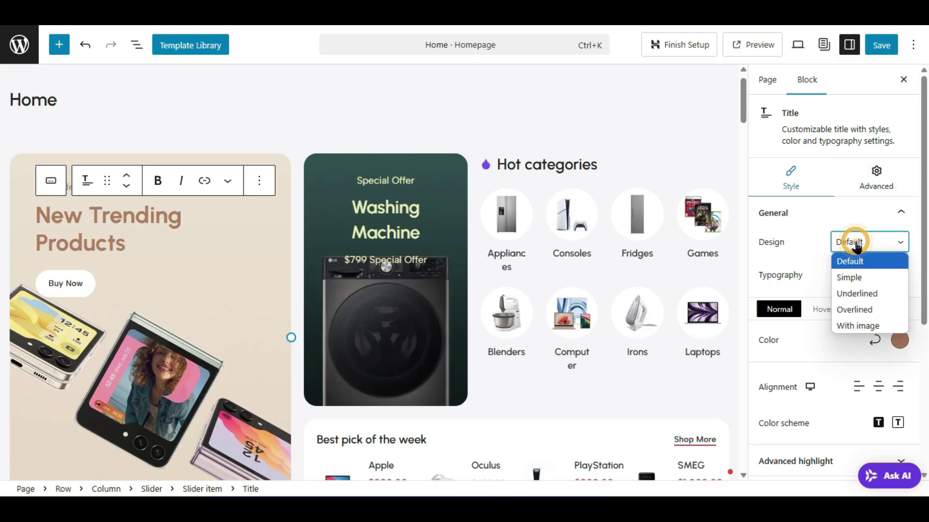
{"action": "left_click", "coordinate": [854, 293]}
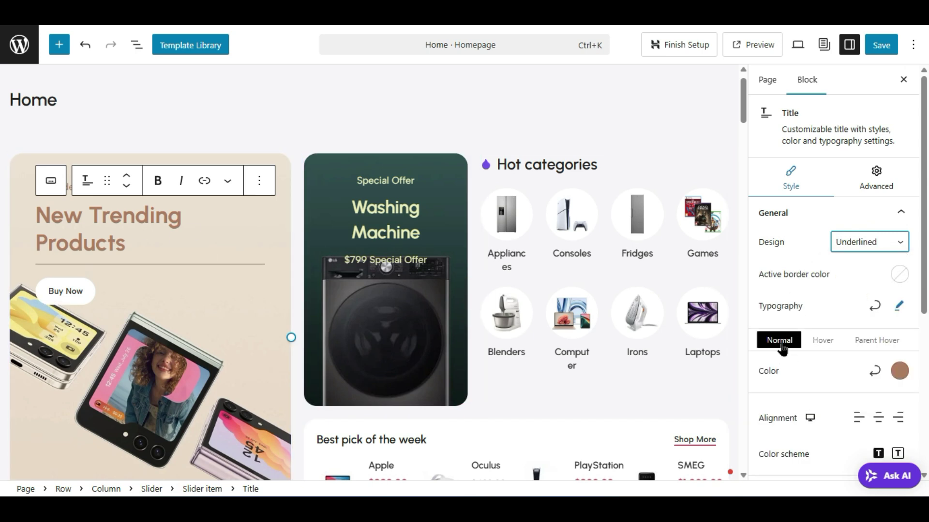
{"action": "left_click", "coordinate": [876, 341]}
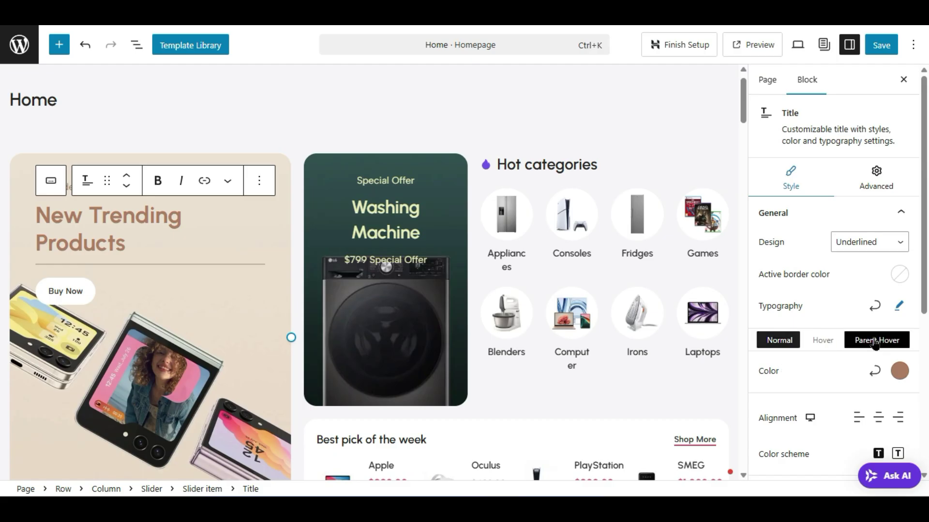
{"action": "left_click", "coordinate": [766, 340]}
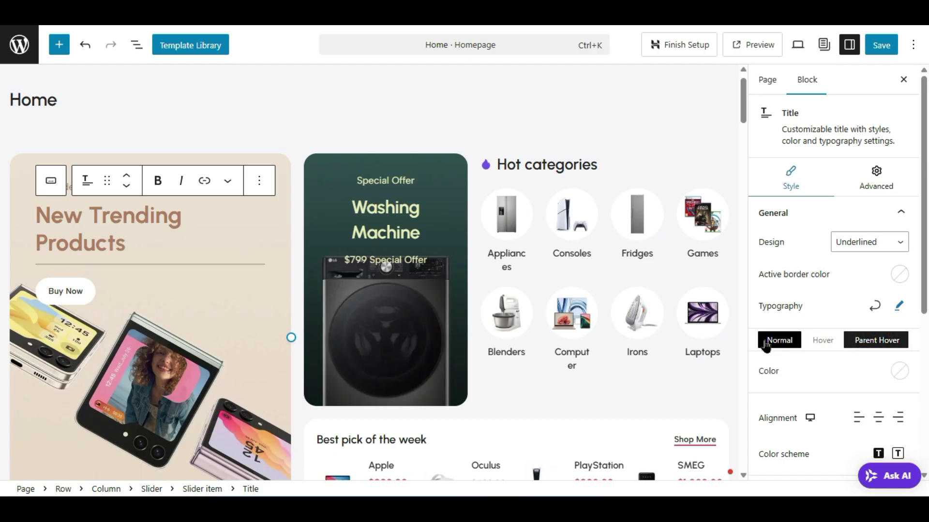
{"action": "left_click", "coordinate": [899, 372]}
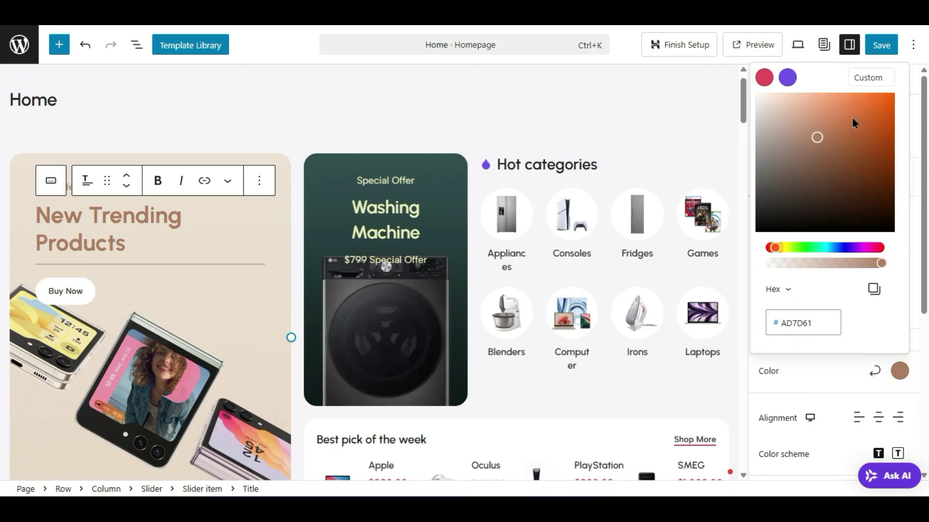
{"action": "left_click_drag", "start_coordinate": [854, 123], "coordinate": [760, 204]}
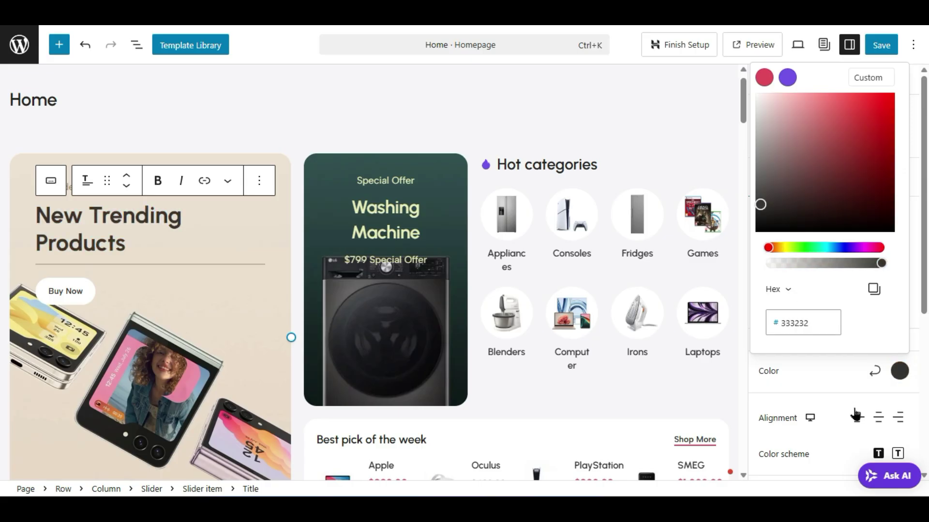
{"action": "left_click", "coordinate": [824, 386]}
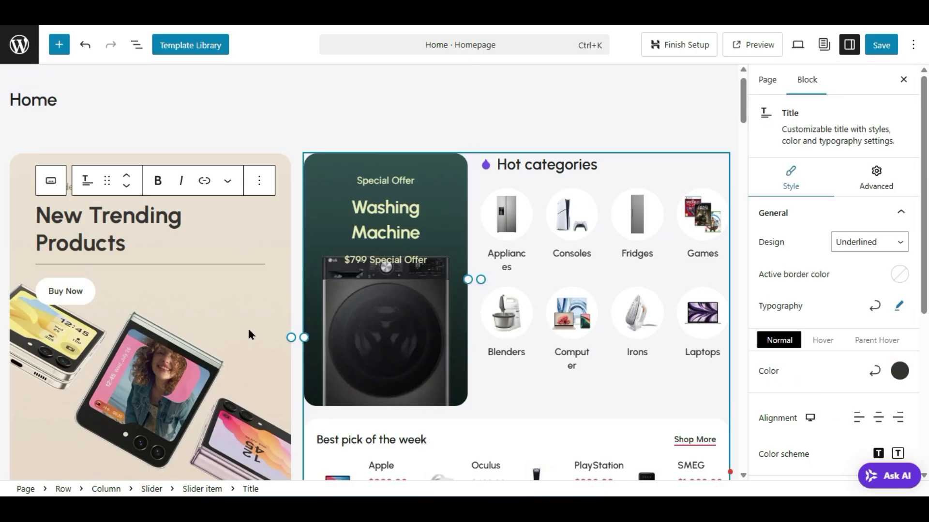
- Set the design of the slide's Buy Now button to 3D
{"action": "left_click", "coordinate": [75, 290]}
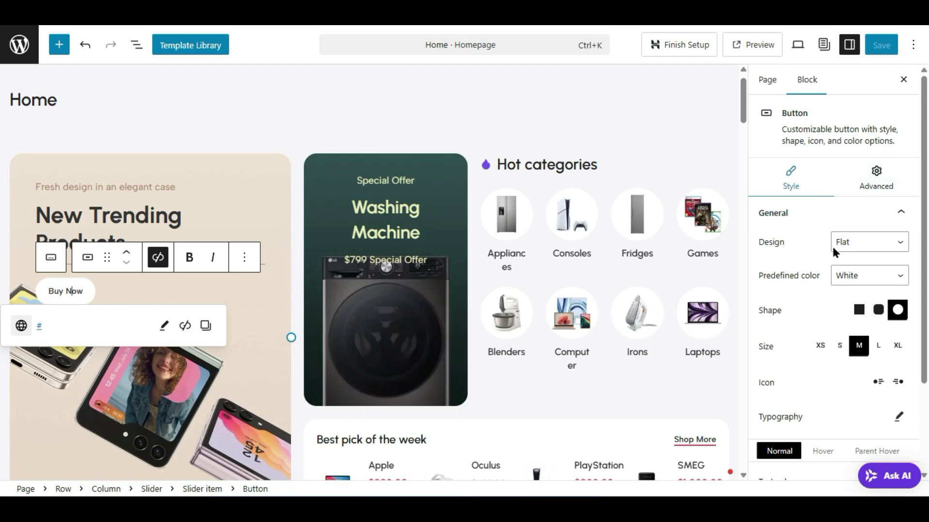
{"action": "left_click", "coordinate": [847, 244]}
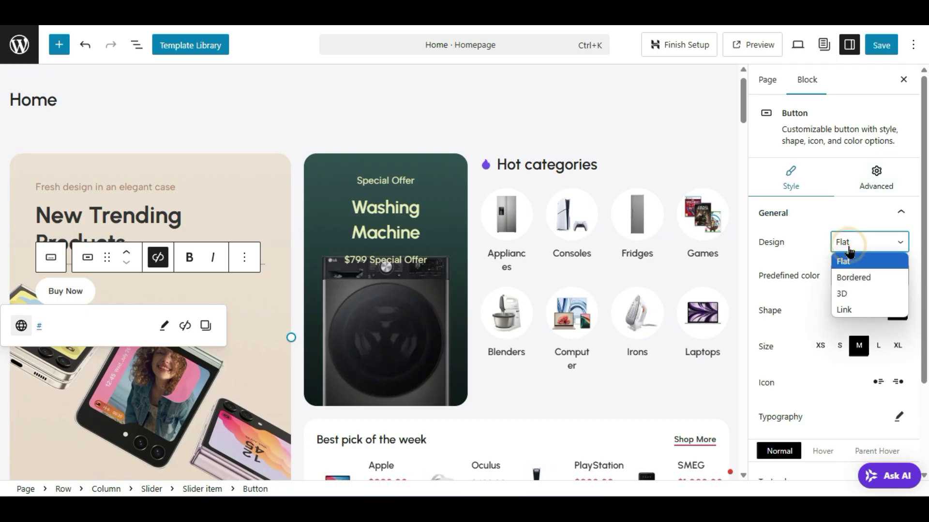
{"action": "left_click", "coordinate": [849, 293]}
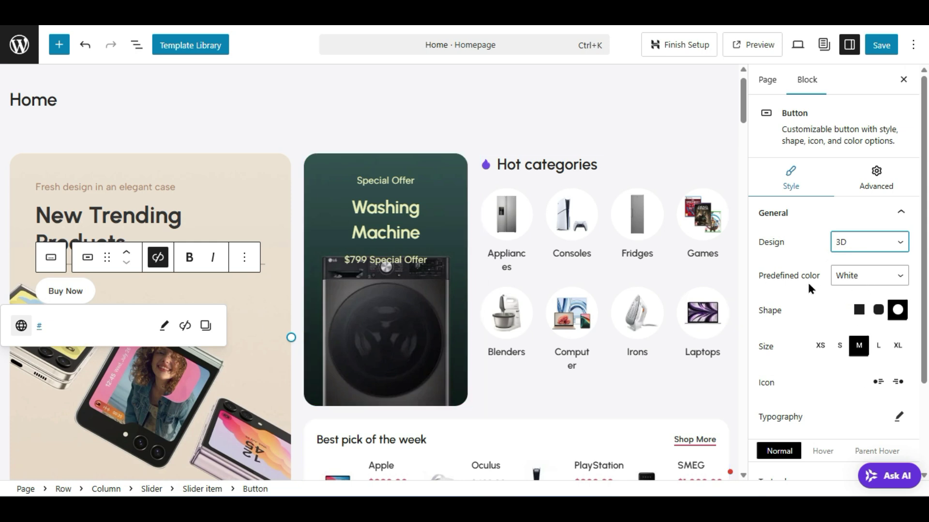
- Try the Primary and Black predefined colors on the Buy Now button, and set it to Secondary
{"action": "left_click", "coordinate": [874, 274]}
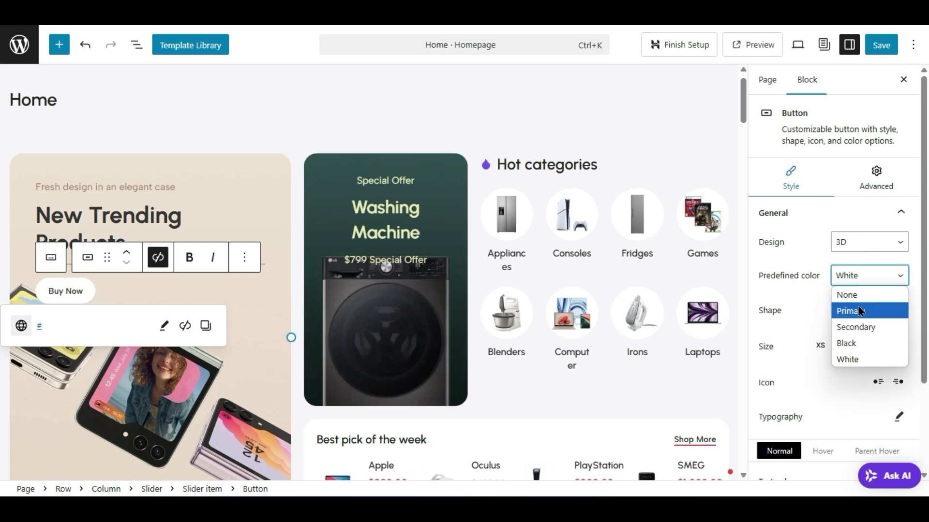
{"action": "left_click", "coordinate": [862, 311]}
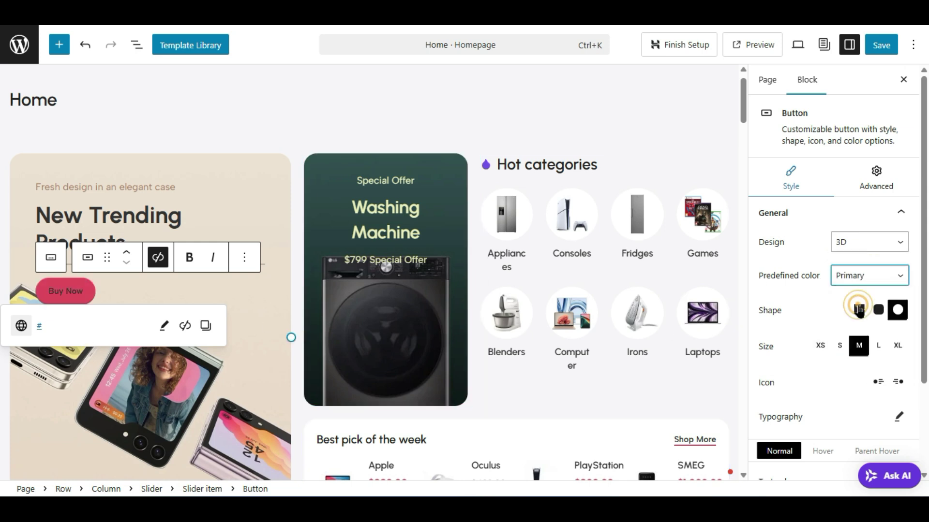
{"action": "left_click", "coordinate": [893, 284]}
{"action": "left_click", "coordinate": [854, 340]}
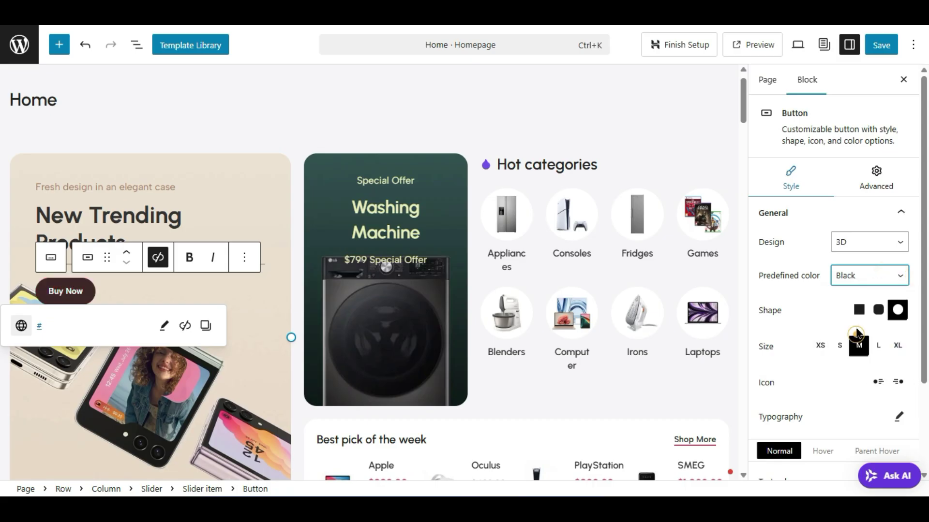
{"action": "left_click", "coordinate": [859, 279]}
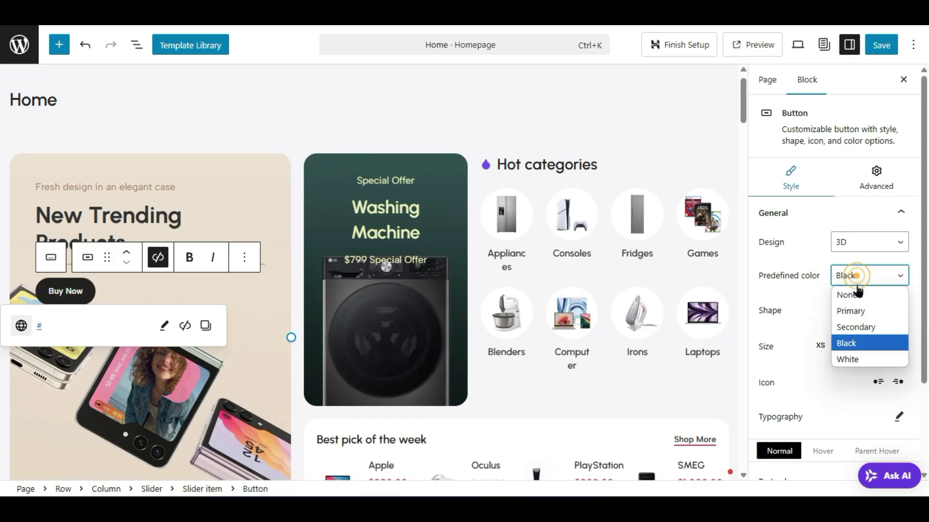
{"action": "left_click", "coordinate": [854, 327]}
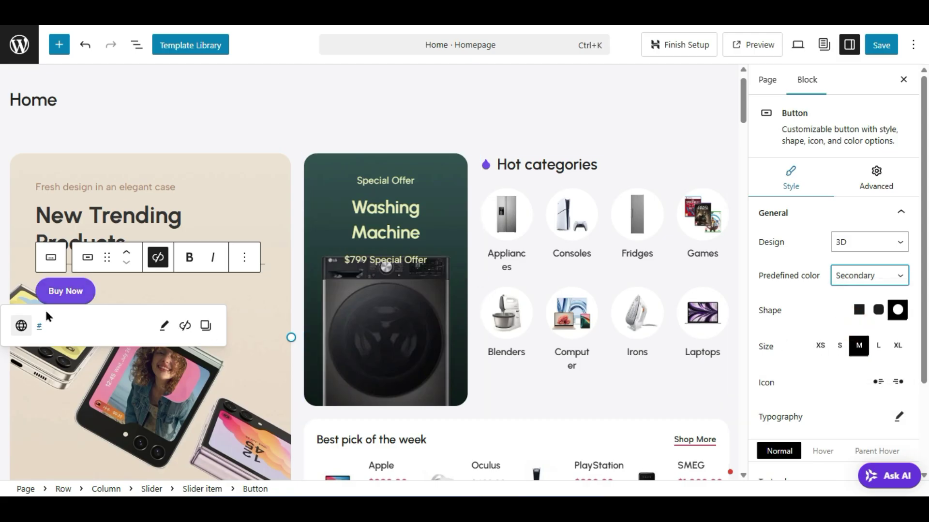
- Open the Buy Now button's link for editing, and inspect the Washing Machine banner's title and price paragraph
{"action": "left_click", "coordinate": [164, 329]}
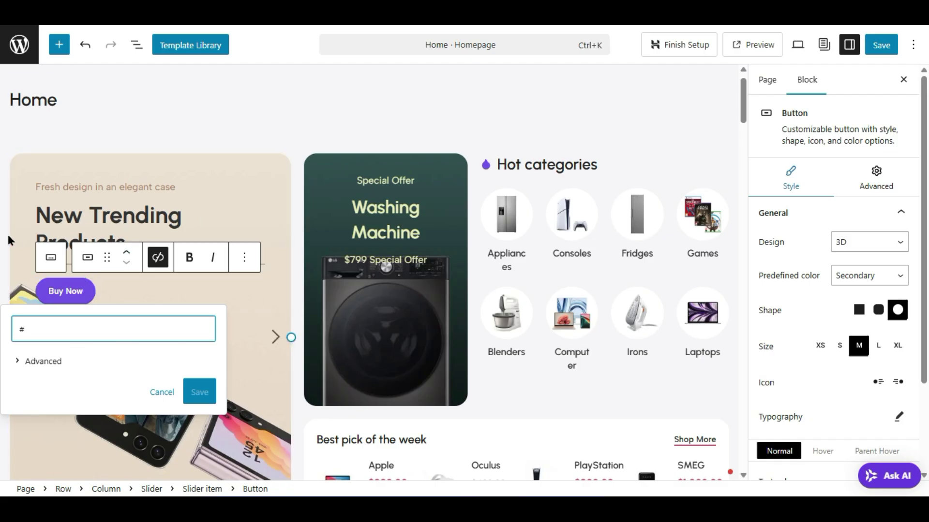
{"action": "double_click", "coordinate": [29, 329]}
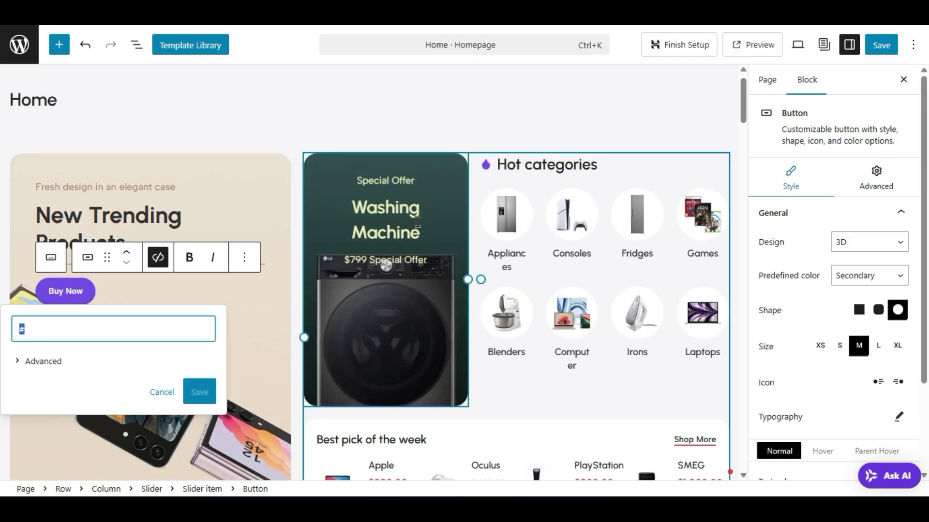
{"action": "left_click", "coordinate": [408, 208]}
{"action": "triple_click", "coordinate": [404, 210]}
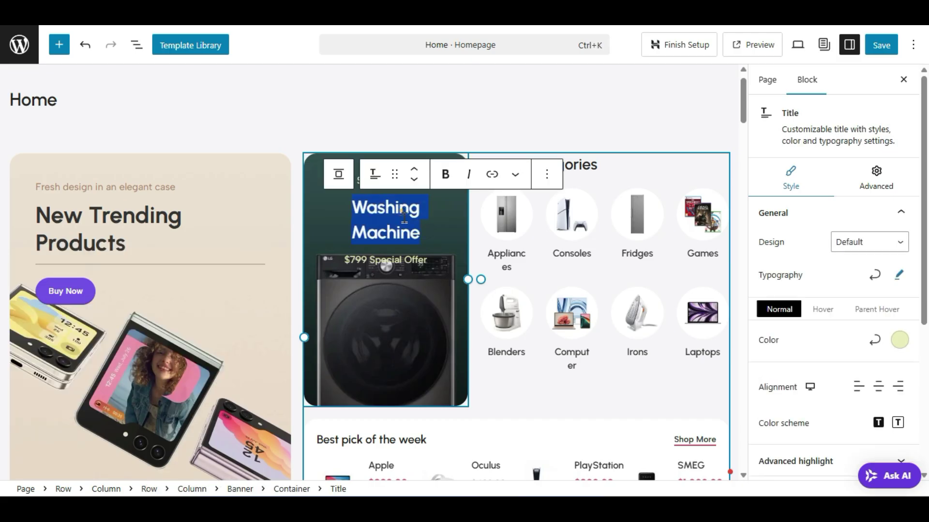
{"action": "left_click", "coordinate": [423, 261]}
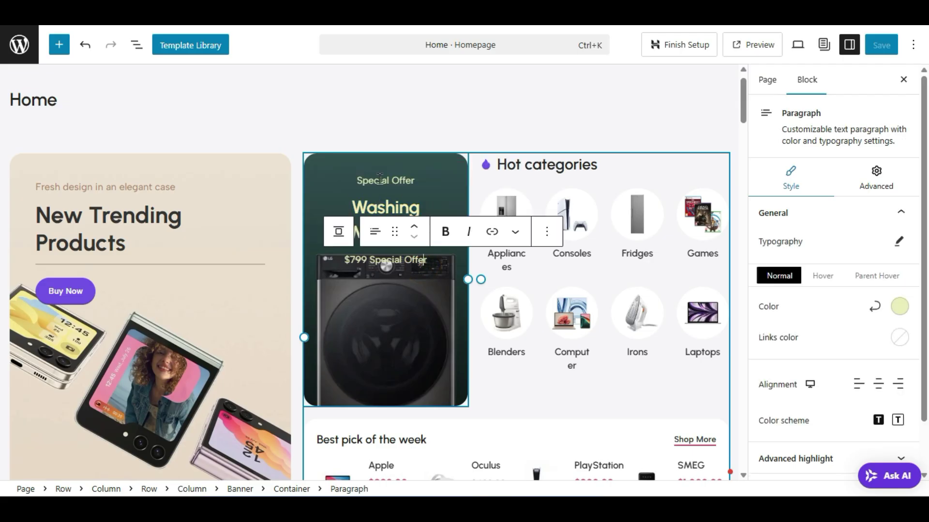
- Replace the "Hot categories" heading text with "Latest Categories"
{"action": "left_click", "coordinate": [563, 162]}
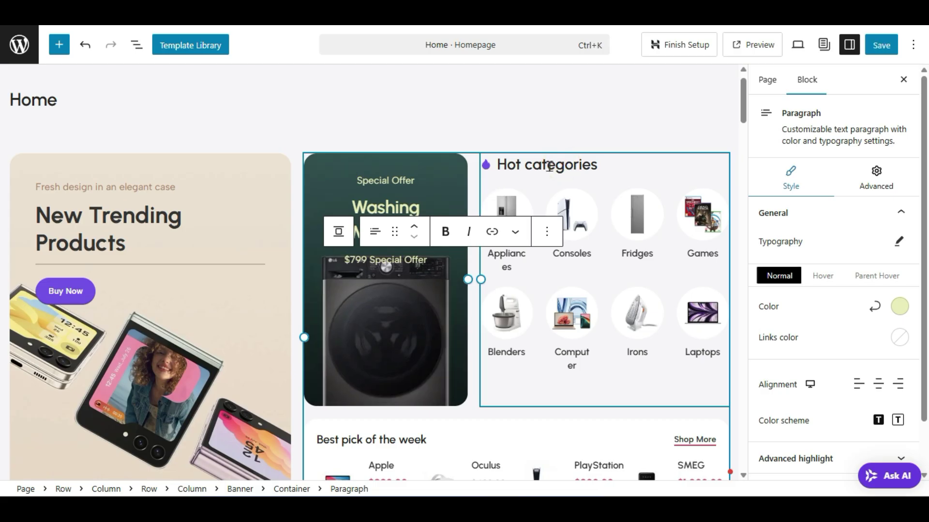
{"action": "left_click", "coordinate": [561, 166]}
{"action": "triple_click", "coordinate": [554, 167]}
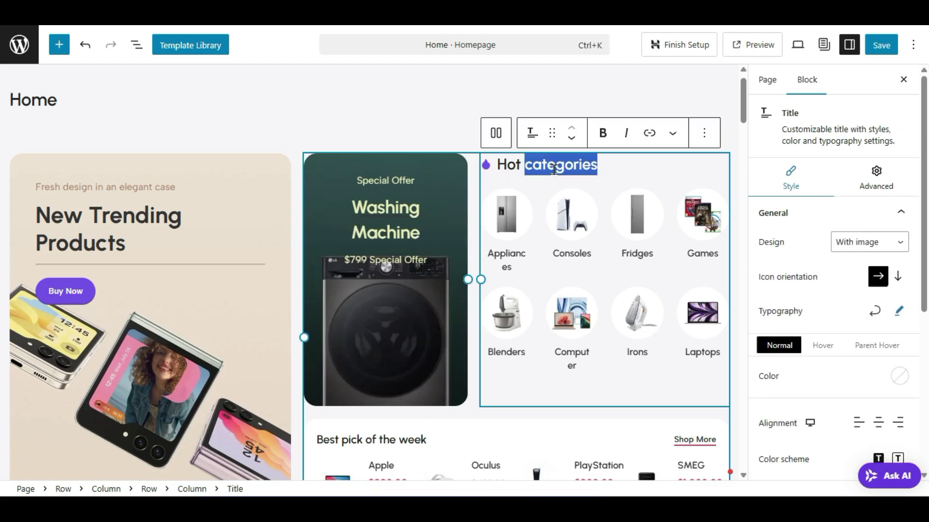
{"action": "left_click", "coordinate": [530, 168]}
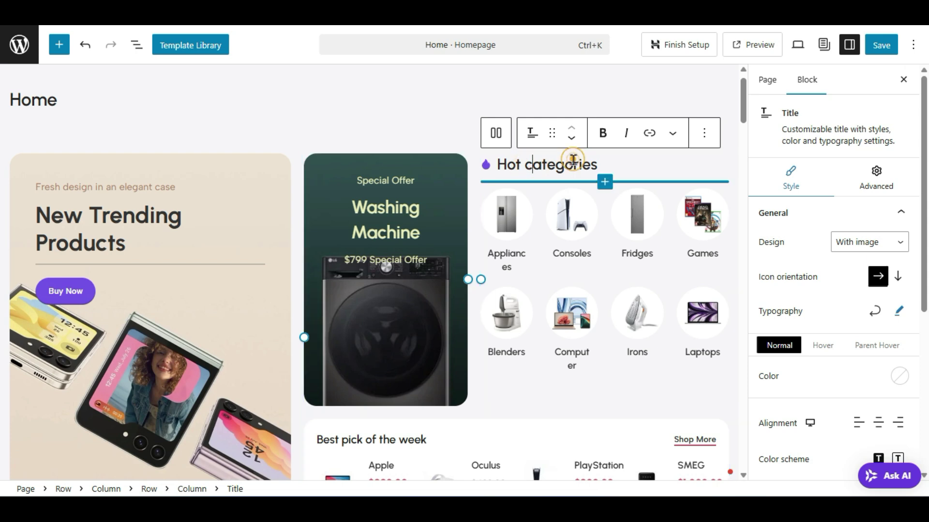
{"action": "triple_click", "coordinate": [574, 165]}
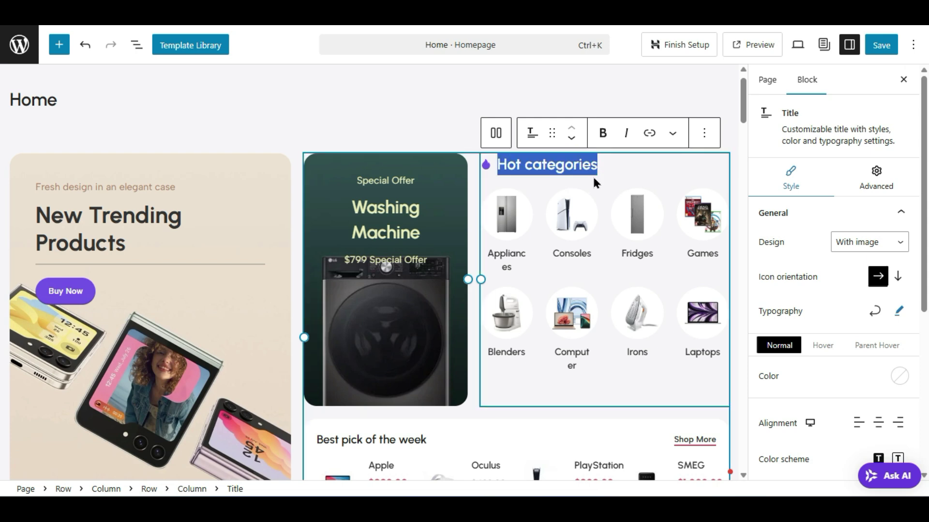
{"action": "type", "text": "Latest"}
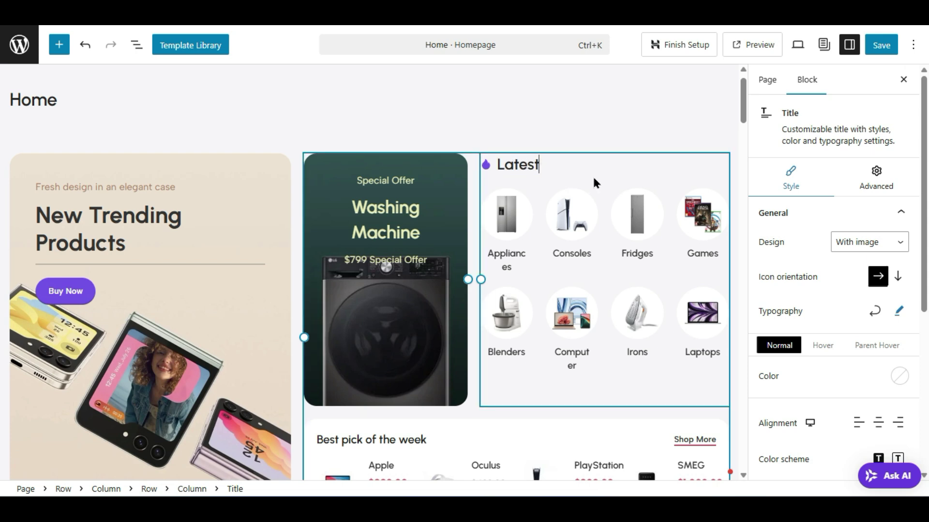
{"action": "type", "text": " Categories"}
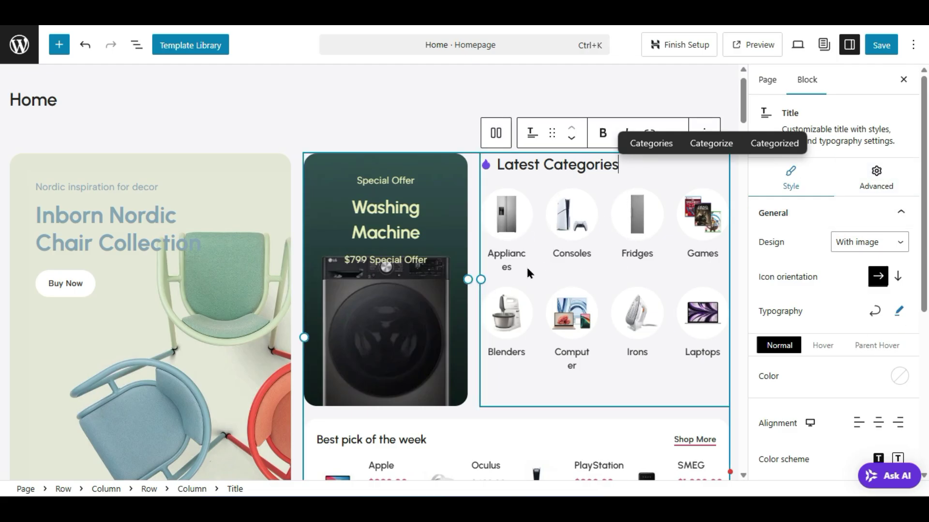
- Select the upper product categories block under the Latest Categories heading, and inspect its data source options and count
{"action": "left_click", "coordinate": [517, 215]}
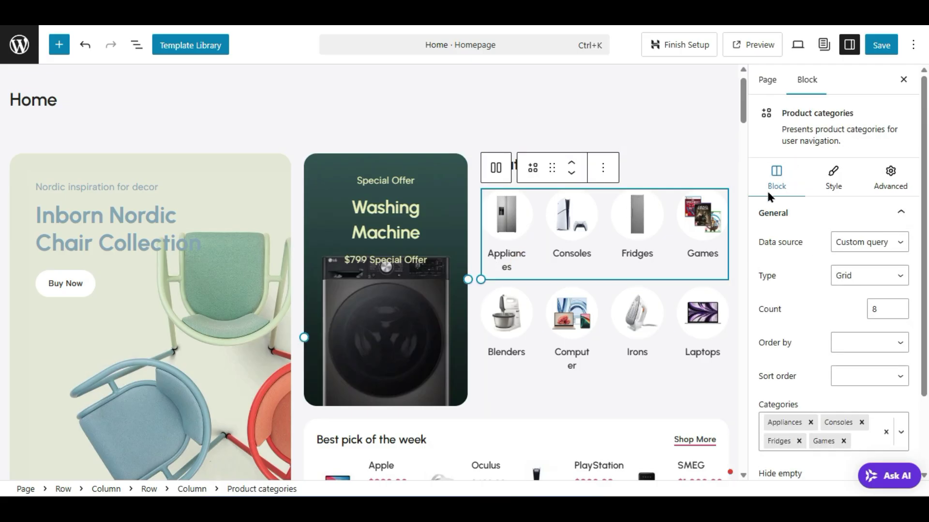
{"action": "triple_click", "coordinate": [858, 111]}
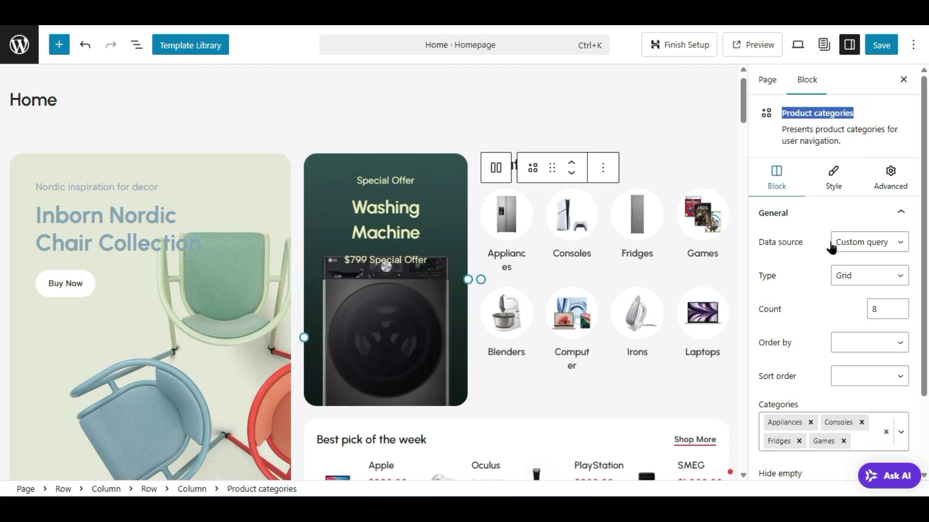
{"action": "left_click", "coordinate": [860, 249]}
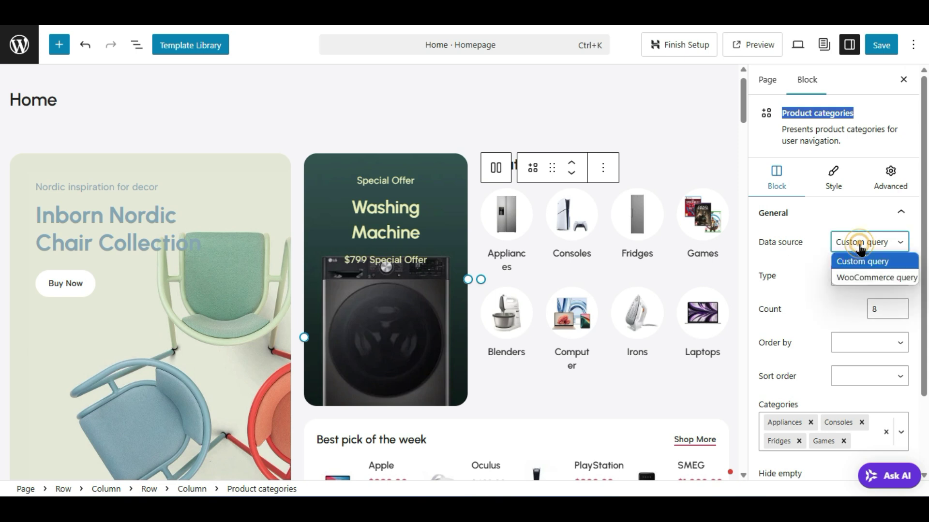
{"action": "left_click", "coordinate": [860, 249]}
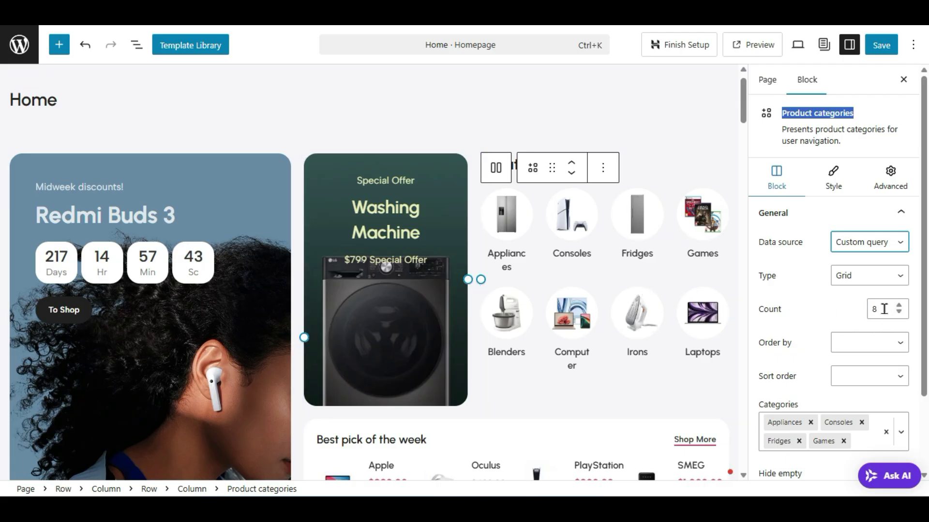
{"action": "left_click_drag", "start_coordinate": [875, 309], "coordinate": [759, 322]}
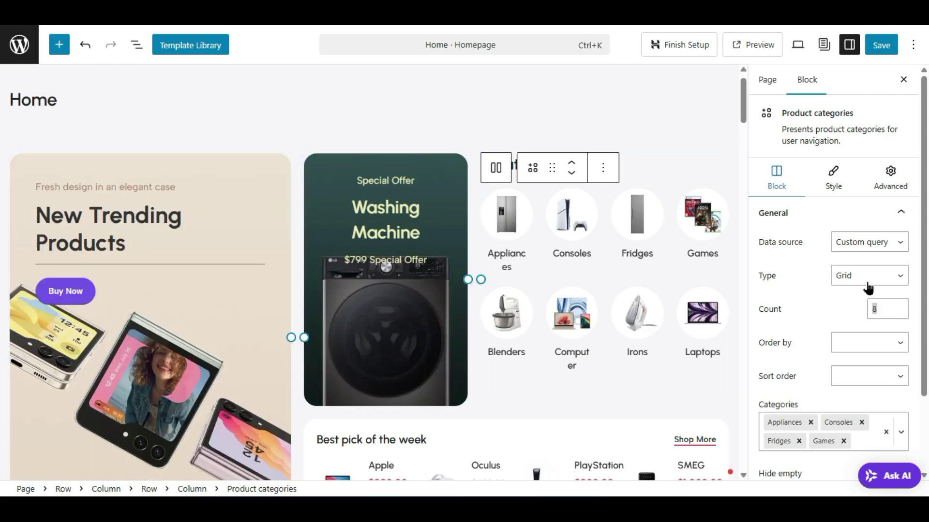
- Search the block's selectable categories for "a" without adding any of them
{"action": "scroll", "coordinate": [835, 370], "scroll_direction": "down", "scroll_amount": 2}
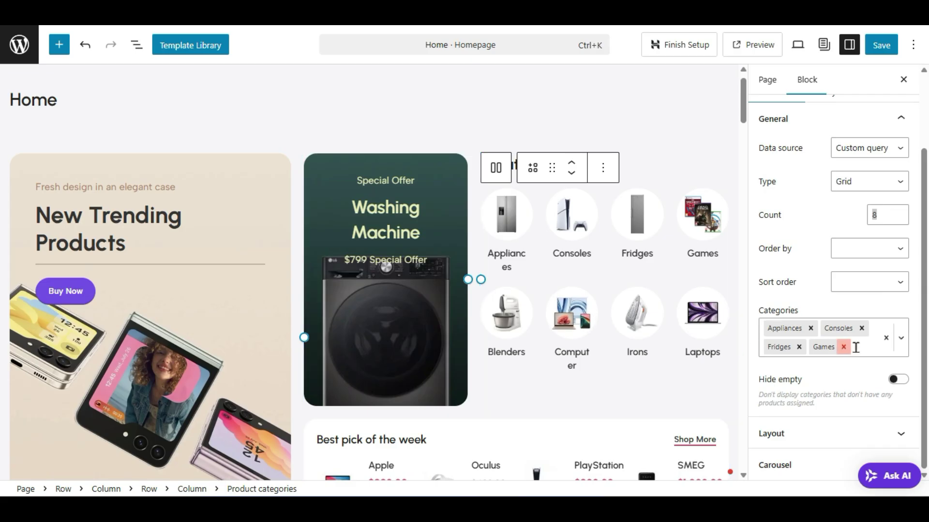
{"action": "left_click", "coordinate": [874, 349]}
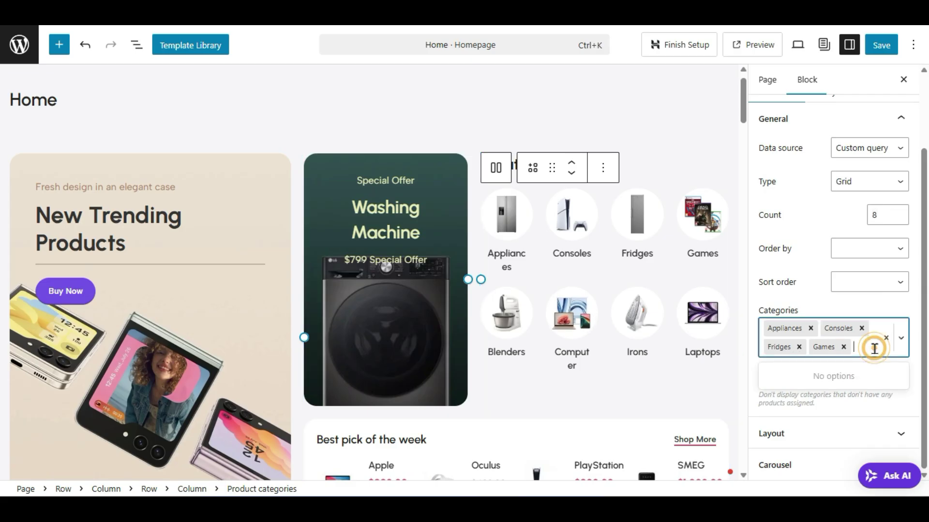
{"action": "type", "text": "a"}
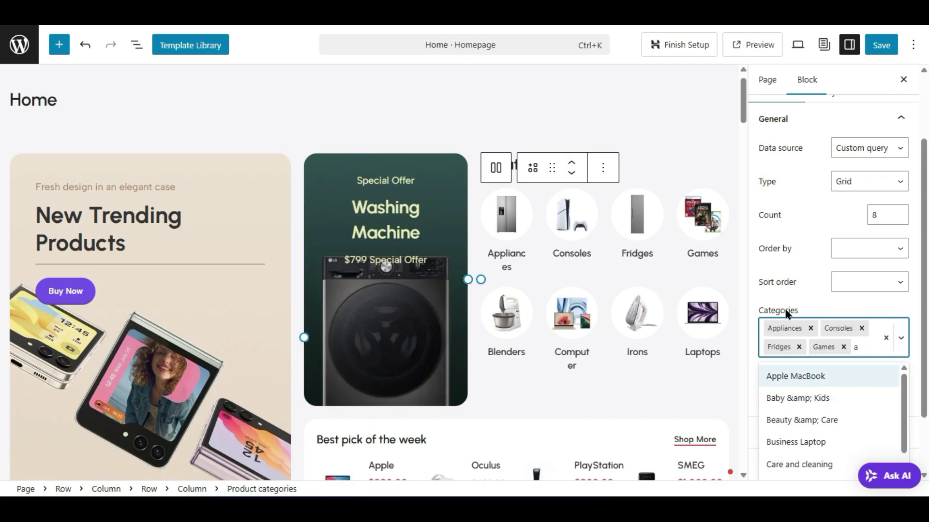
{"action": "left_click", "coordinate": [788, 289]}
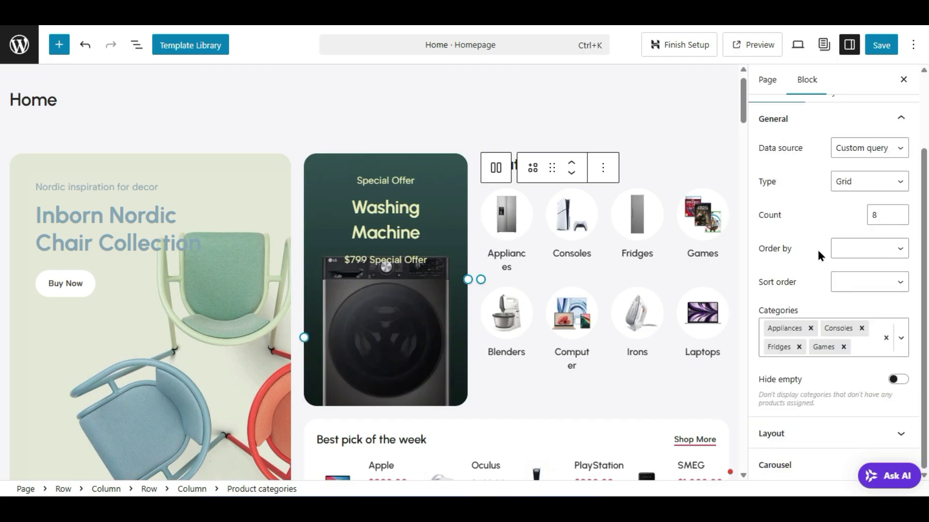
- Try the Grid layout on the product categories block, and set the layout back to Carousel
{"action": "left_click", "coordinate": [819, 433]}
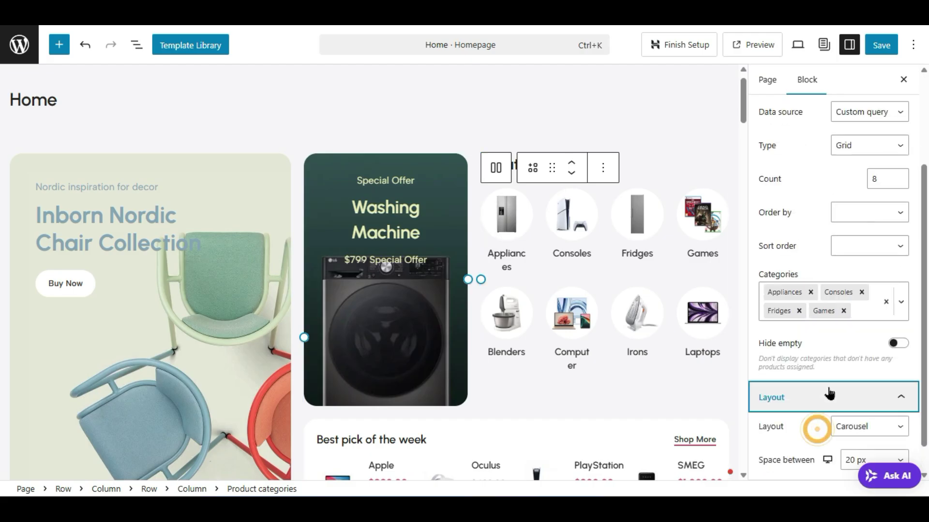
{"action": "scroll", "coordinate": [832, 382], "scroll_direction": "down", "scroll_amount": 1}
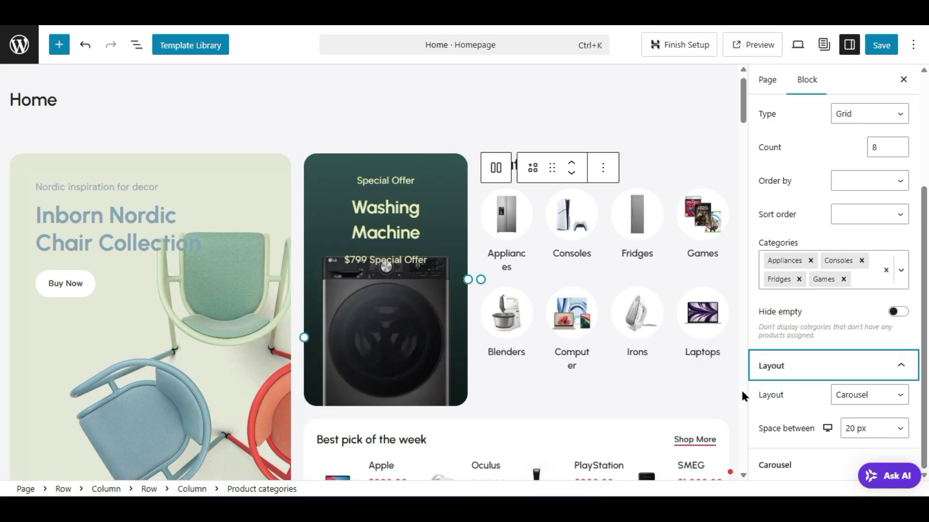
{"action": "left_click", "coordinate": [850, 395]}
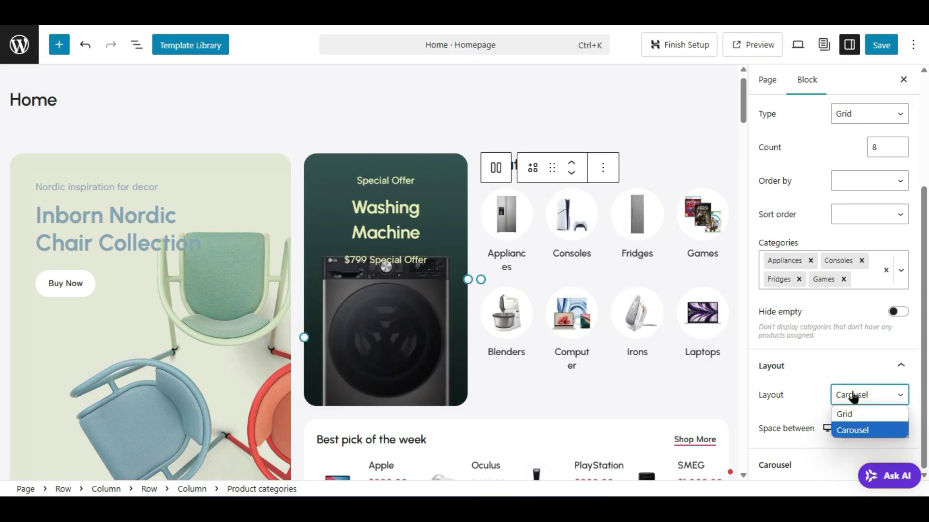
{"action": "left_click", "coordinate": [847, 414]}
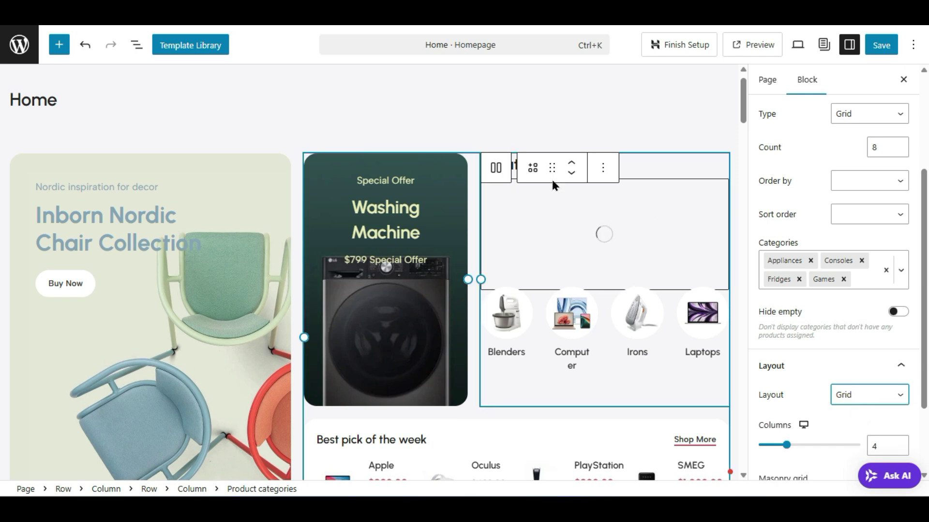
{"action": "left_click", "coordinate": [868, 396]}
{"action": "left_click", "coordinate": [866, 393]}
{"action": "left_click", "coordinate": [867, 425]}
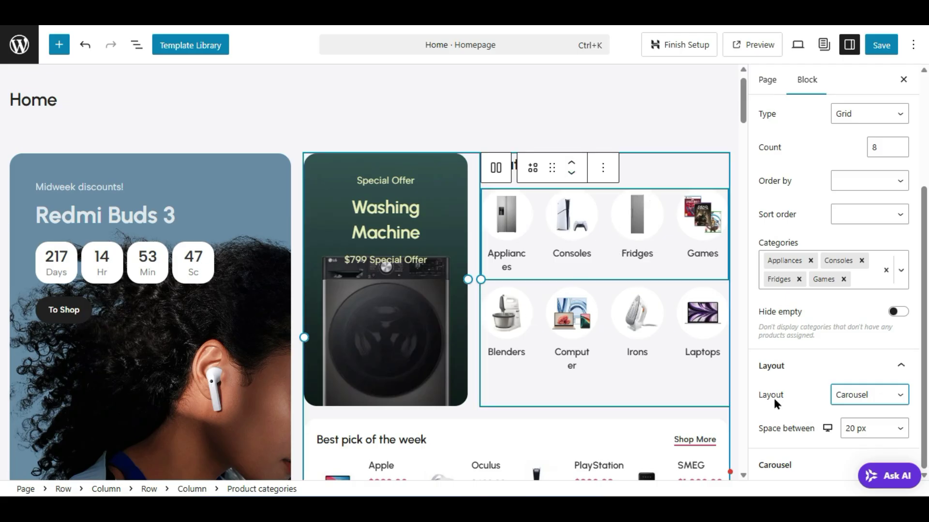
- Examine the block's carousel settings, including its disabled overflow, arrows, pagination and scrollbar options
{"action": "left_click", "coordinate": [794, 466]}
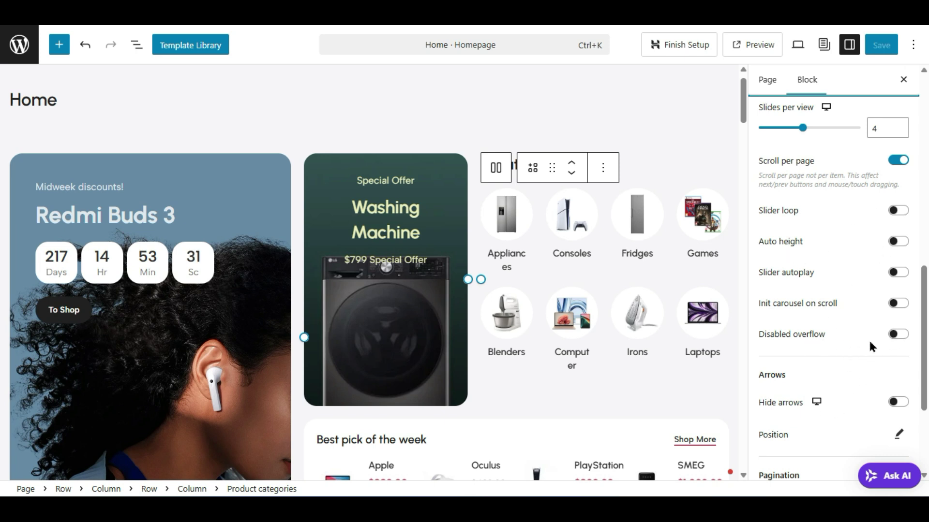
{"action": "double_click", "coordinate": [895, 334]}
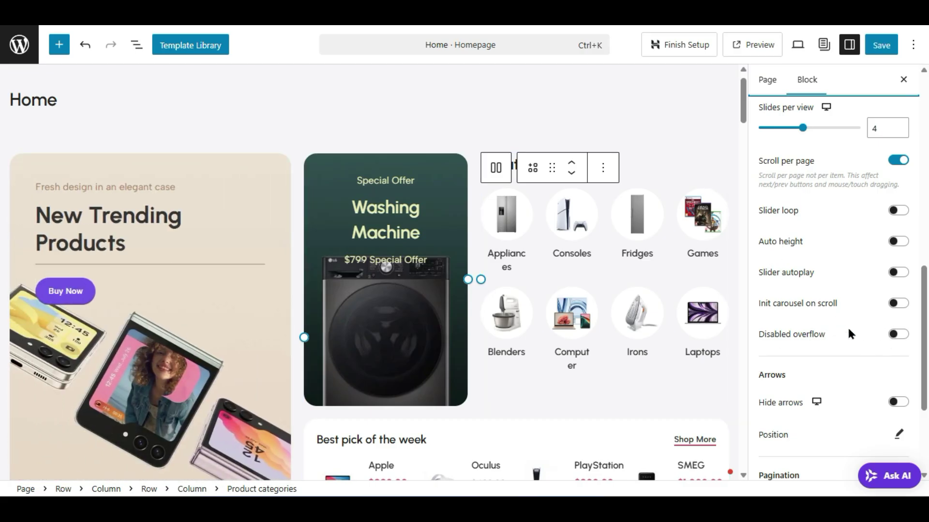
{"action": "scroll", "coordinate": [849, 387], "scroll_direction": "down", "scroll_amount": 2}
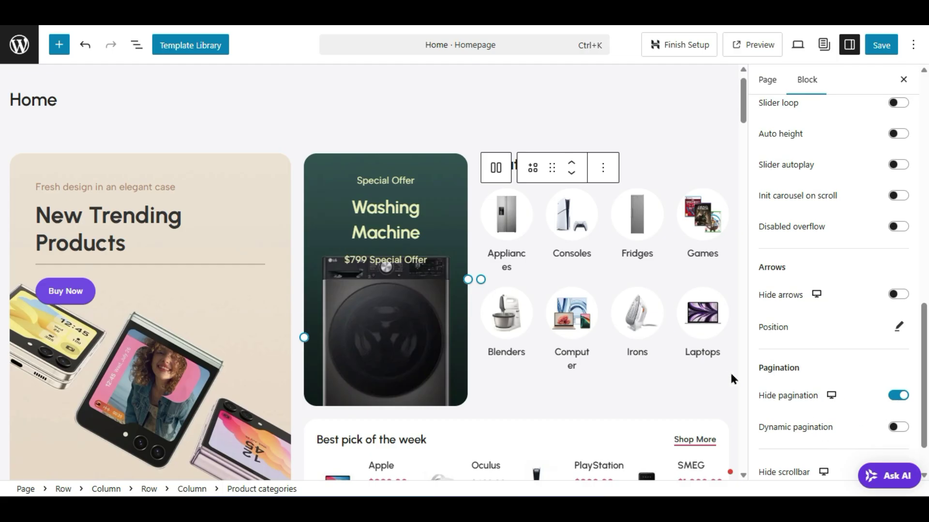
{"action": "scroll", "coordinate": [847, 431], "scroll_direction": "down", "scroll_amount": 1}
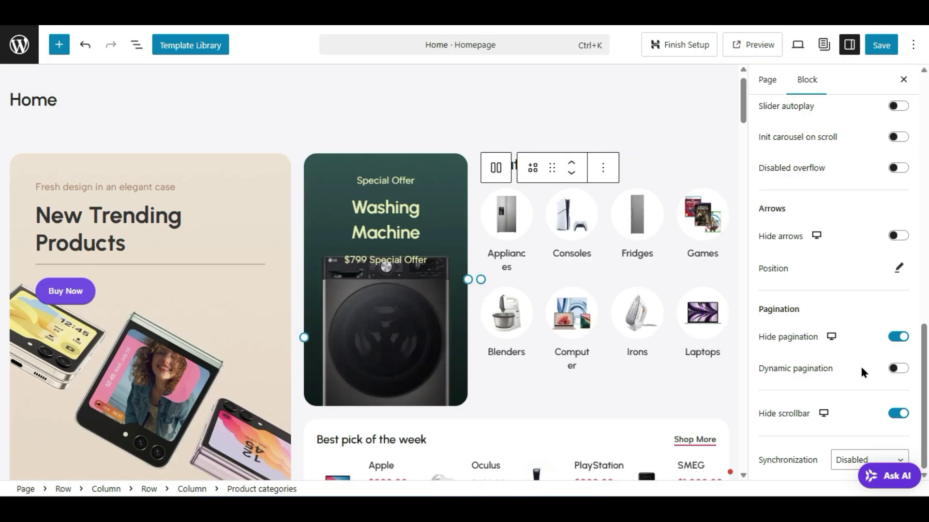
{"action": "scroll", "coordinate": [860, 365], "scroll_direction": "up", "scroll_amount": 2}
{"action": "scroll", "coordinate": [732, 339], "scroll_direction": "up", "scroll_amount": 1}
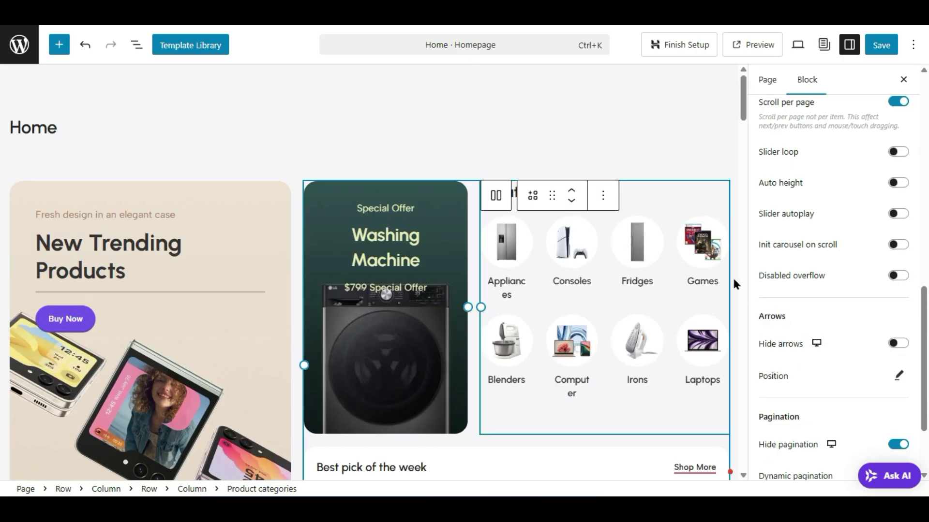
- Try the Center title and Replace title designs on the product categories block
{"action": "scroll", "coordinate": [814, 296], "scroll_direction": "up", "scroll_amount": 10}
{"action": "left_click", "coordinate": [832, 177]}
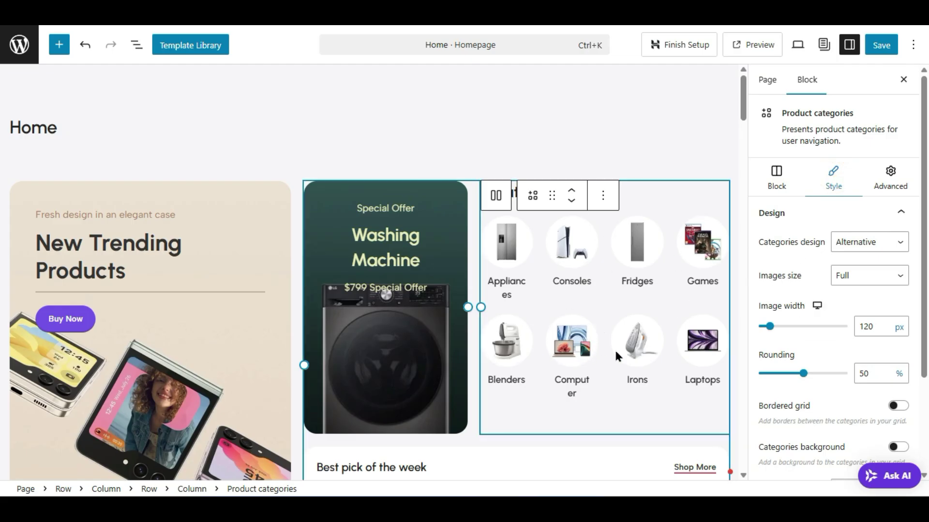
{"action": "left_click", "coordinate": [860, 238]}
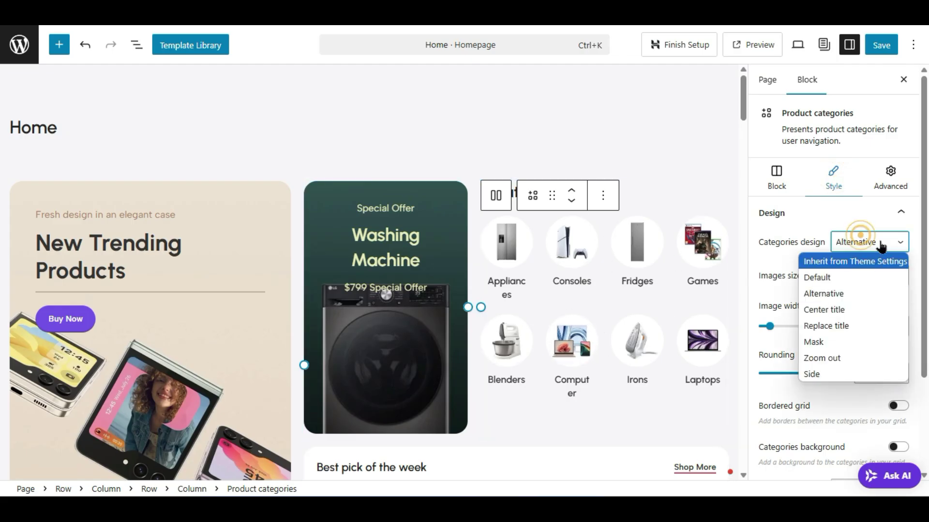
{"action": "left_click", "coordinate": [854, 314]}
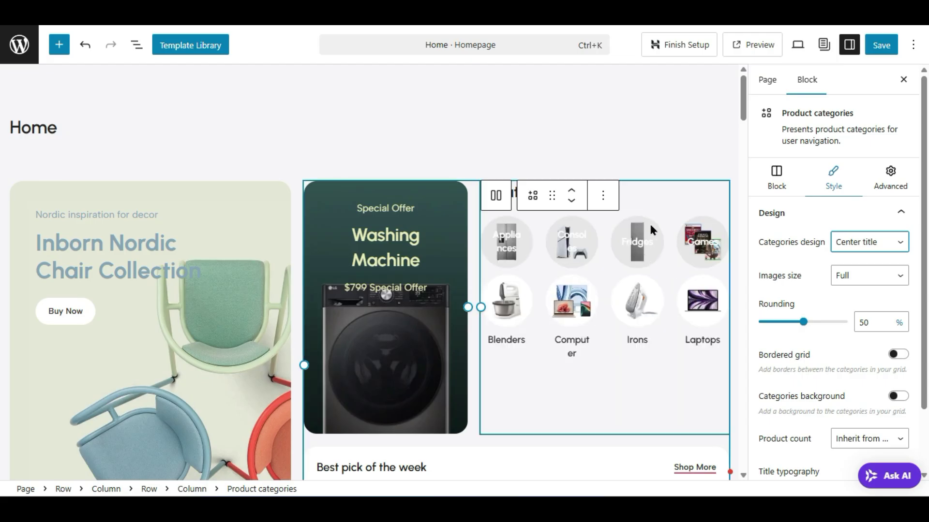
{"action": "left_click", "coordinate": [855, 239]}
{"action": "left_click", "coordinate": [840, 326]}
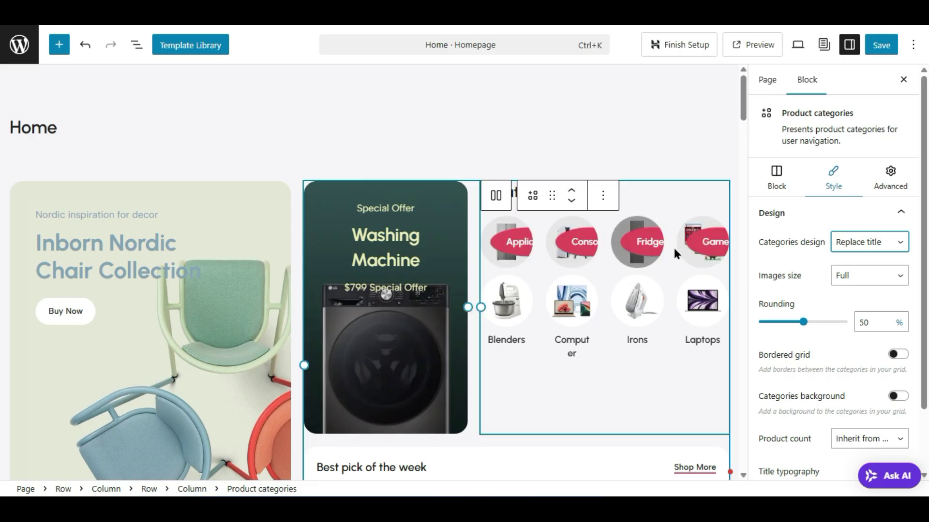
- Set the rounding of the product categories to 58% and their design to Zoom out
{"action": "left_click", "coordinate": [851, 247]}
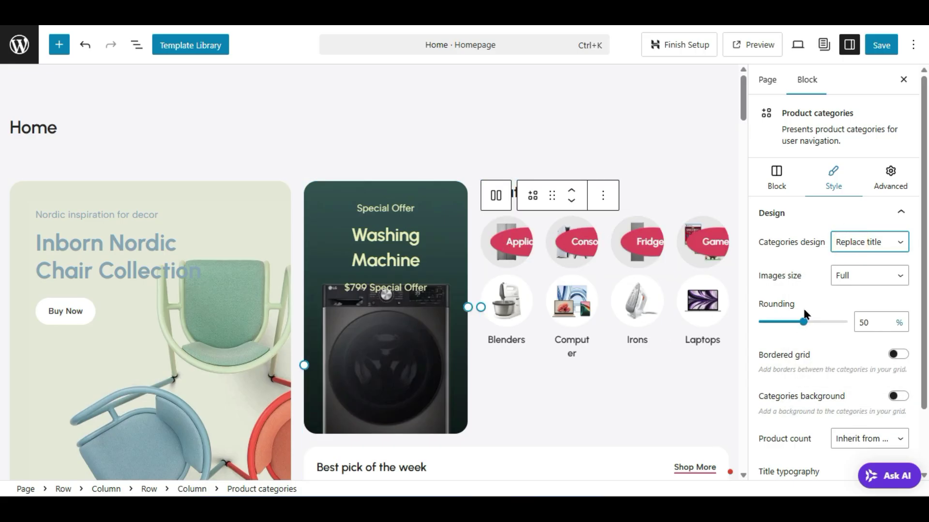
{"action": "mouse_move", "coordinate": [803, 322]}
{"action": "left_mouse_down"}
{"action": "mouse_move", "coordinate": [783, 324]}
{"action": "mouse_move", "coordinate": [837, 325]}
{"action": "mouse_move", "coordinate": [808, 331]}
{"action": "left_mouse_up"}
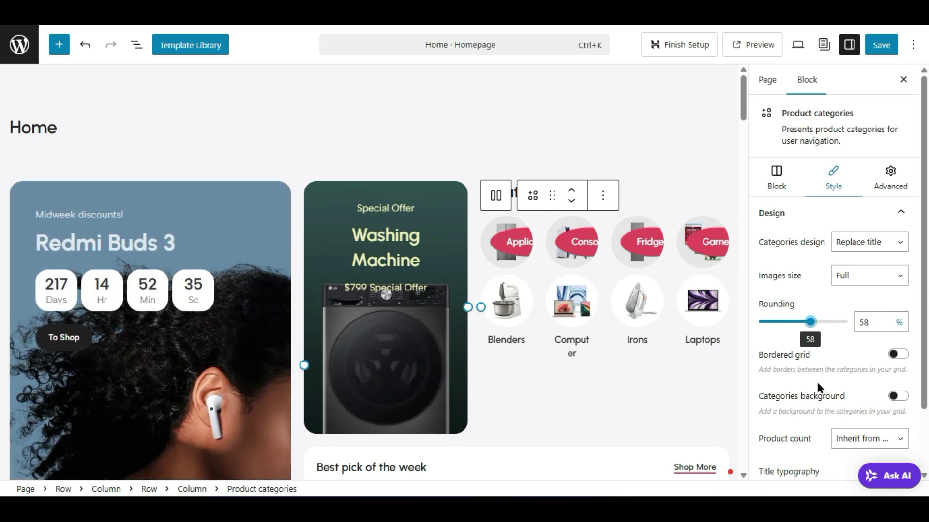
{"action": "left_click", "coordinate": [853, 244]}
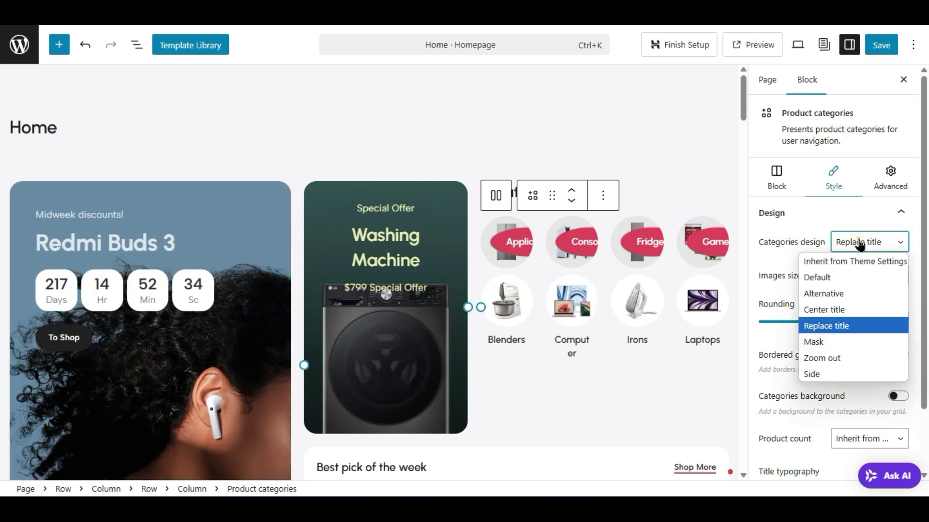
{"action": "left_click", "coordinate": [850, 360]}
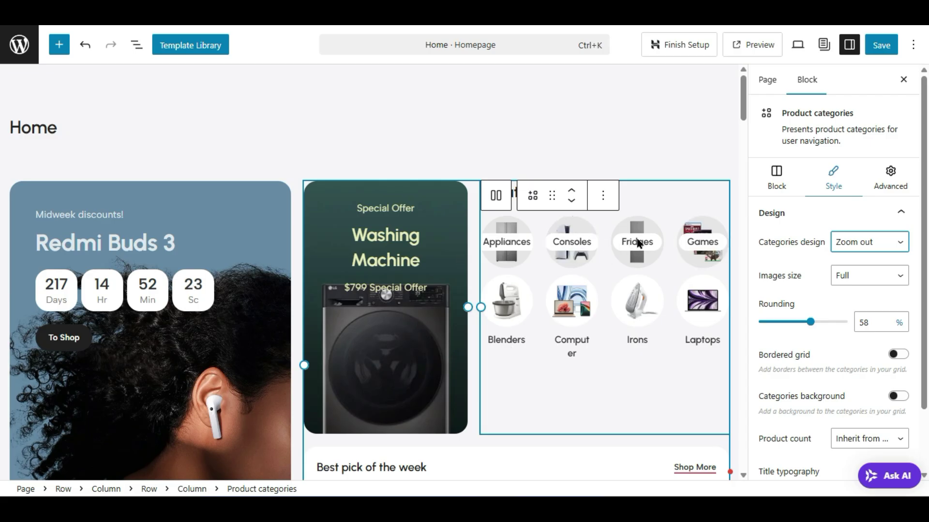
- Try the Side design on the product categories block, settle on Alternative, and set the image width to 224 px
{"action": "left_click", "coordinate": [848, 245]}
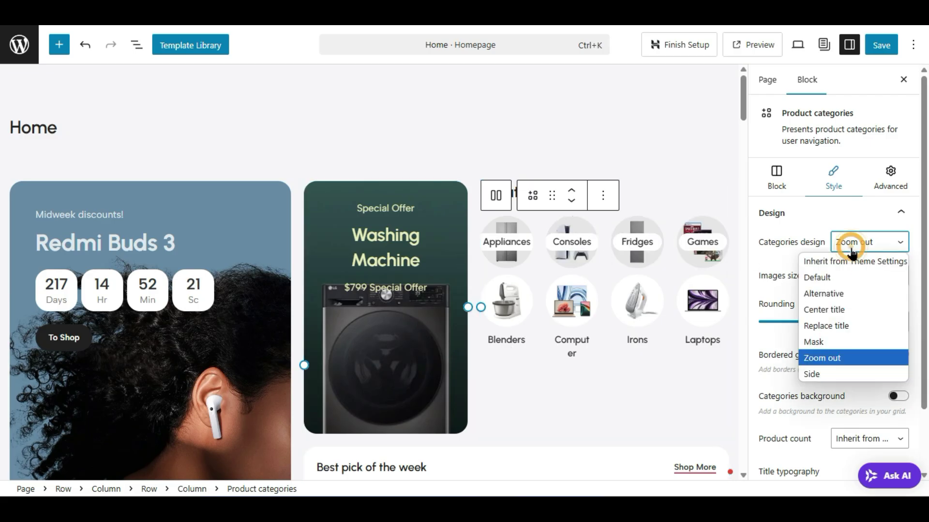
{"action": "left_click", "coordinate": [828, 374]}
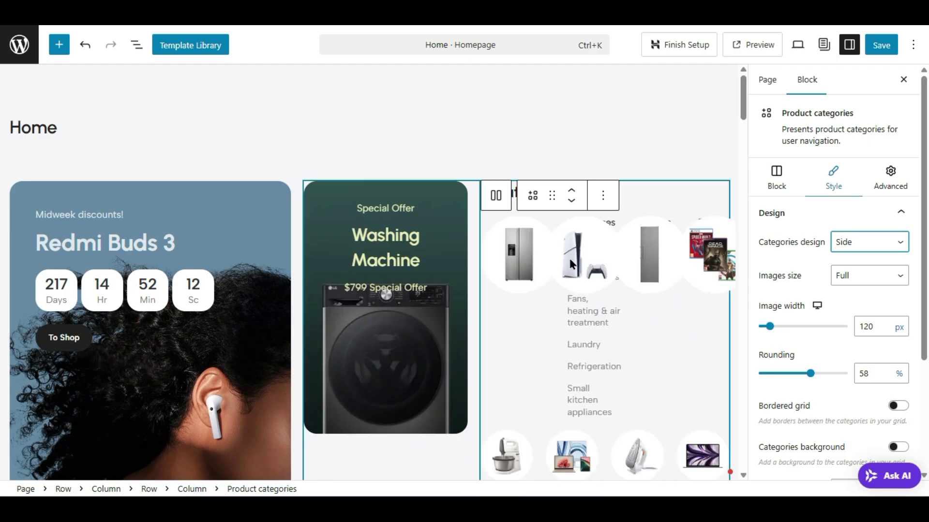
{"action": "left_click", "coordinate": [854, 243]}
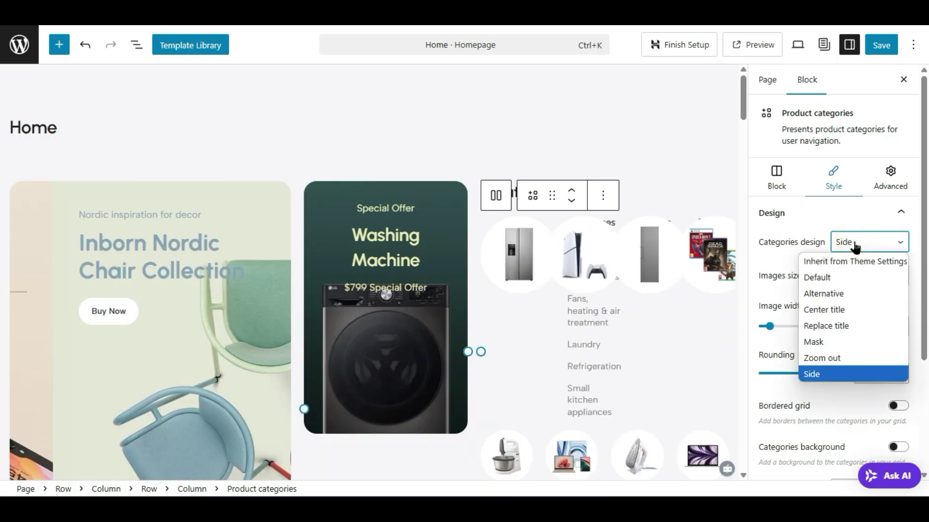
{"action": "left_click", "coordinate": [857, 294]}
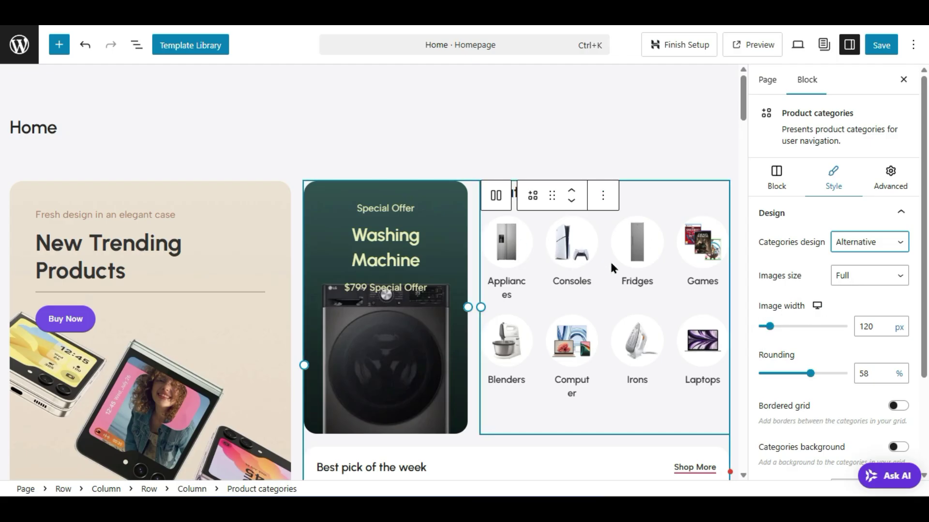
{"action": "left_click_drag", "start_coordinate": [771, 331], "coordinate": [778, 331]}
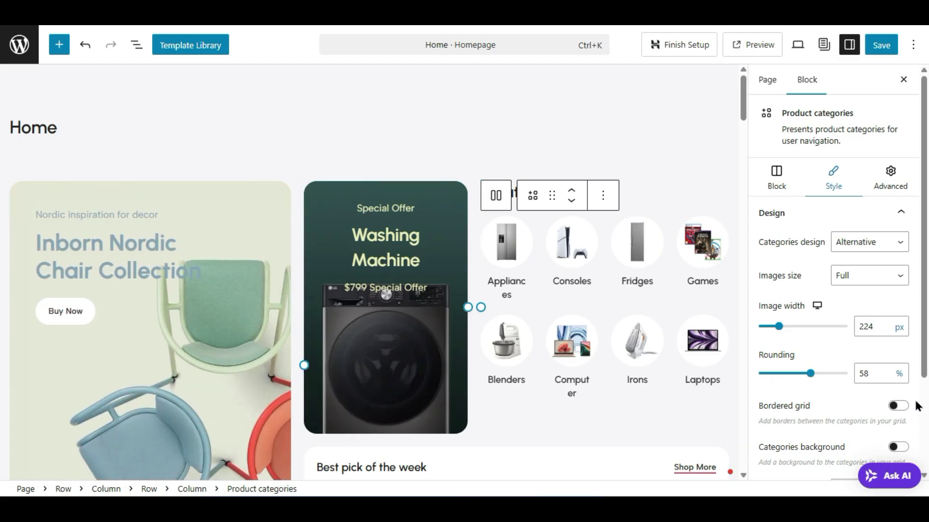
- Try the bordered grid on the product categories block and switch it off again
{"action": "left_click", "coordinate": [897, 408]}
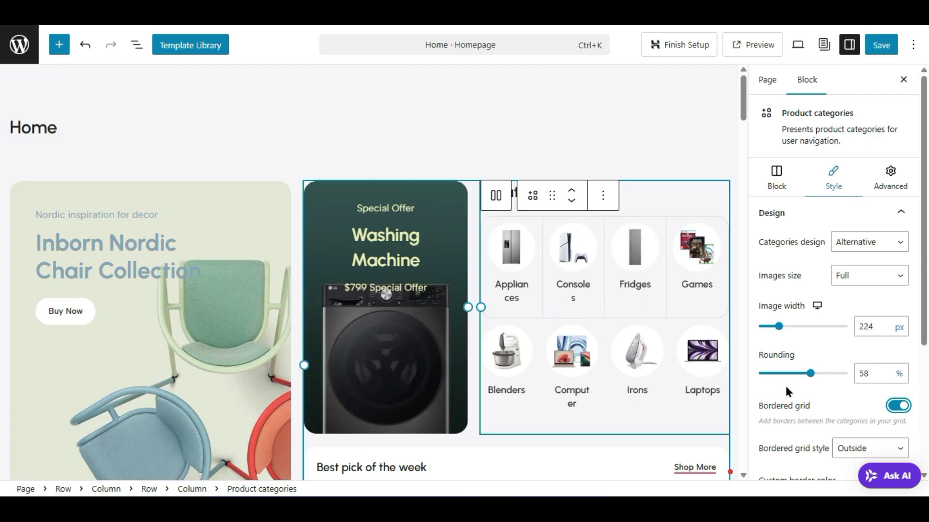
{"action": "left_click", "coordinate": [897, 405]}
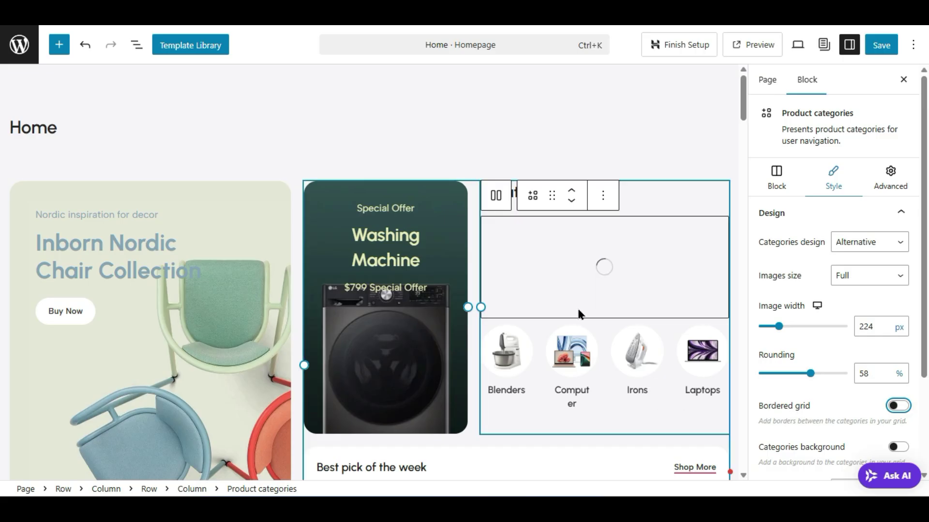
- Replace the "Best pick of the week" title text with "Best Picks of the day"
{"action": "scroll", "coordinate": [582, 318], "scroll_direction": "down", "scroll_amount": 2}
{"action": "scroll", "coordinate": [583, 321], "scroll_direction": "down", "scroll_amount": 2}
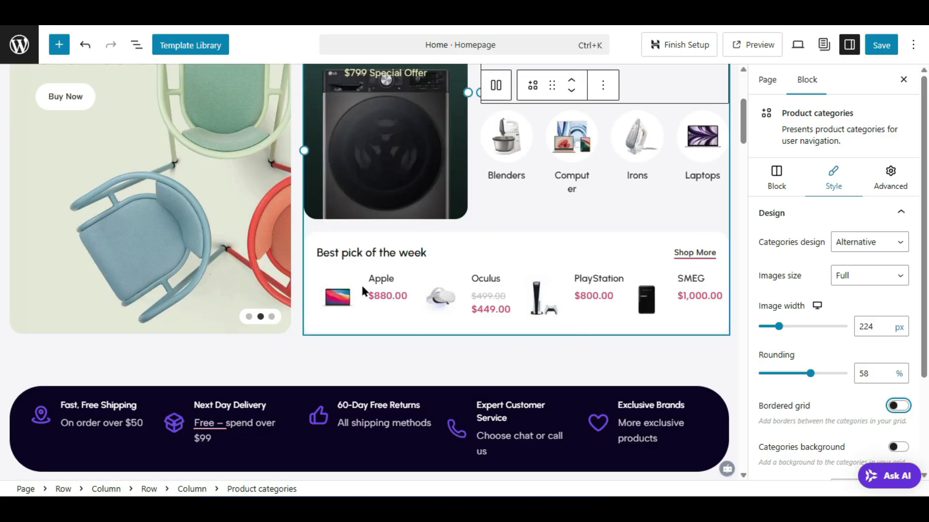
{"action": "scroll", "coordinate": [420, 276], "scroll_direction": "down", "scroll_amount": 2}
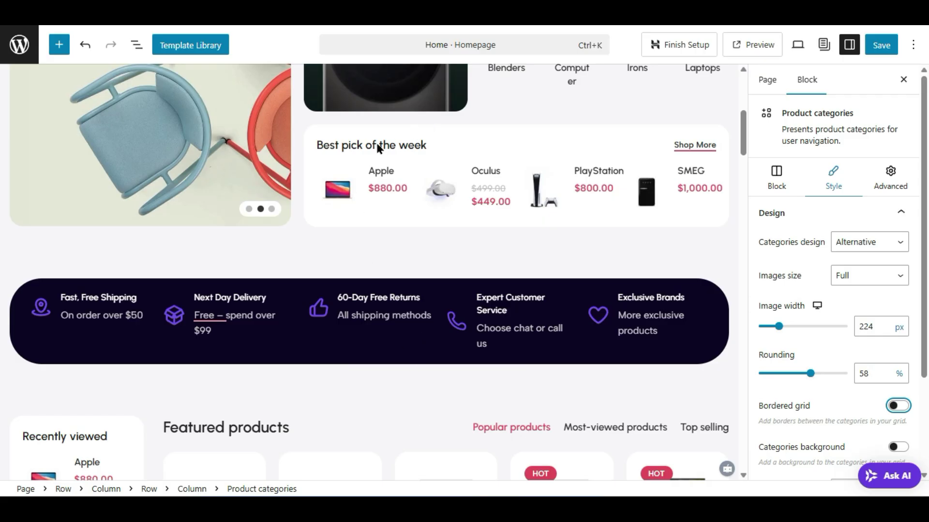
{"action": "scroll", "coordinate": [468, 354], "scroll_direction": "up", "scroll_amount": 2}
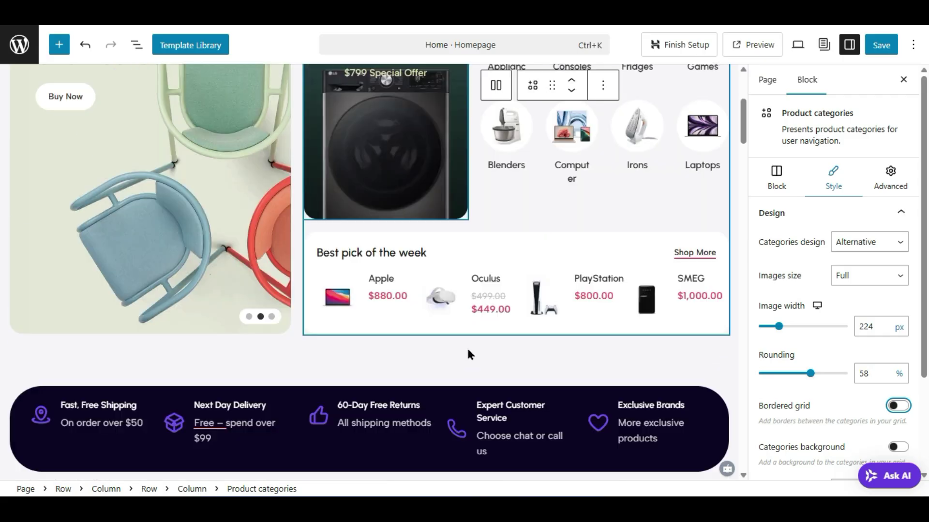
{"action": "double_click", "coordinate": [404, 254]}
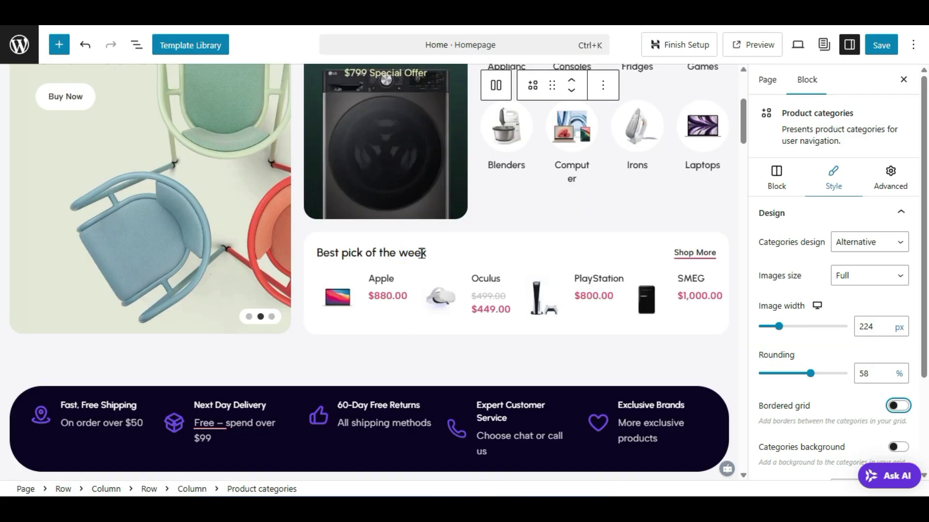
{"action": "triple_click", "coordinate": [385, 253]}
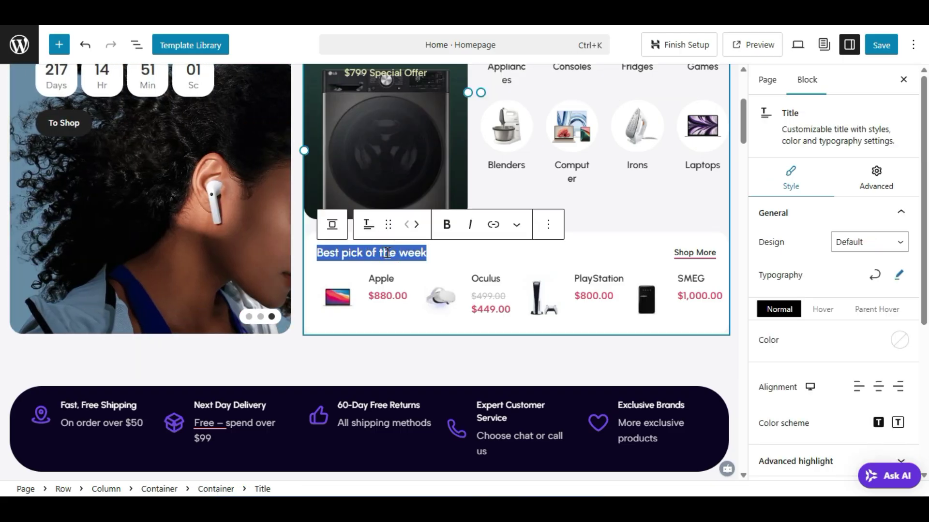
{"action": "type", "text": "Be"}
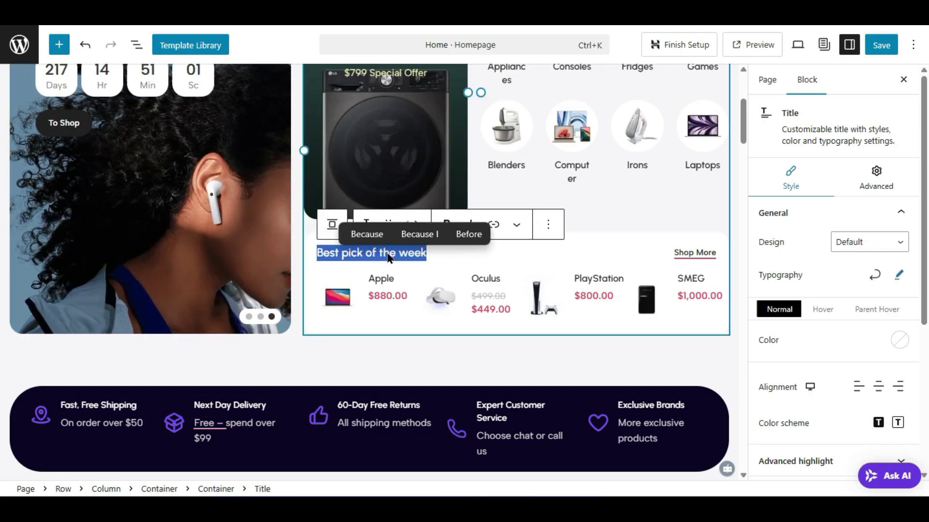
{"action": "type", "text": "st"}
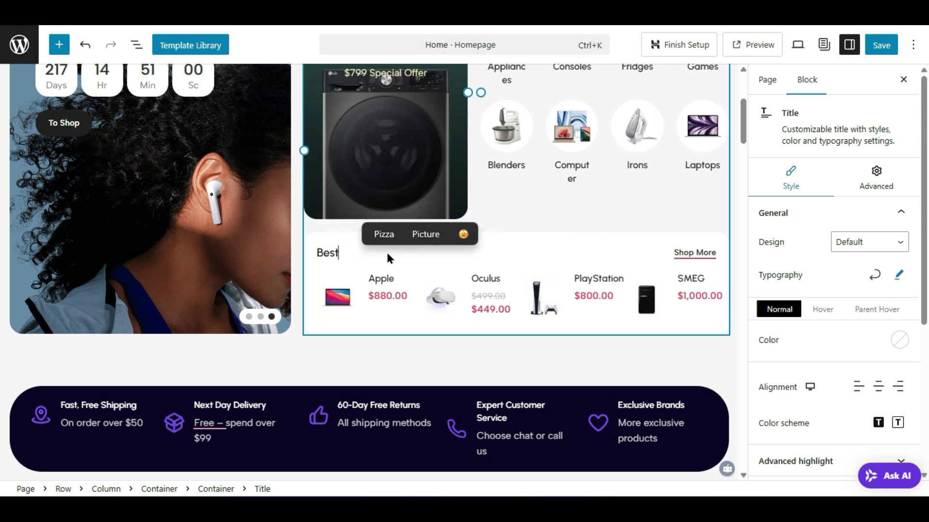
{"action": "type", "text": " Picks of"}
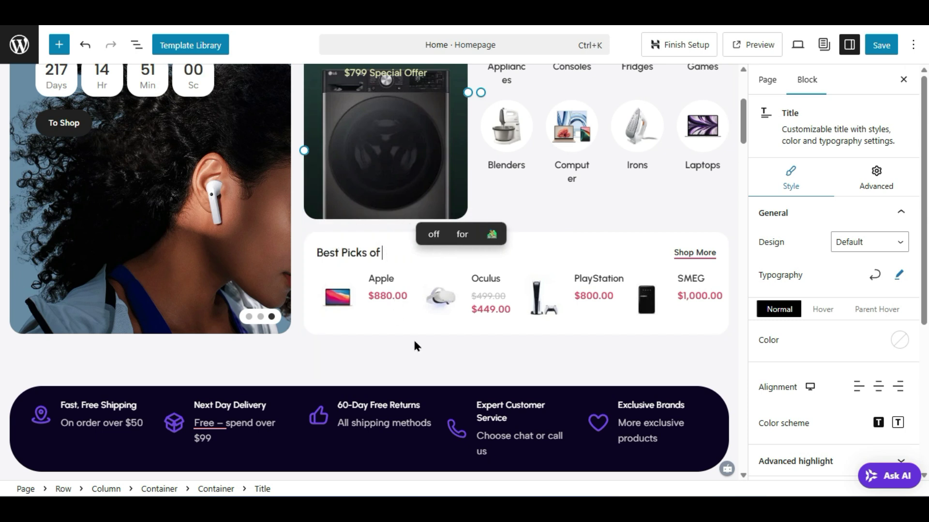
{"action": "type", "text": " the day"}
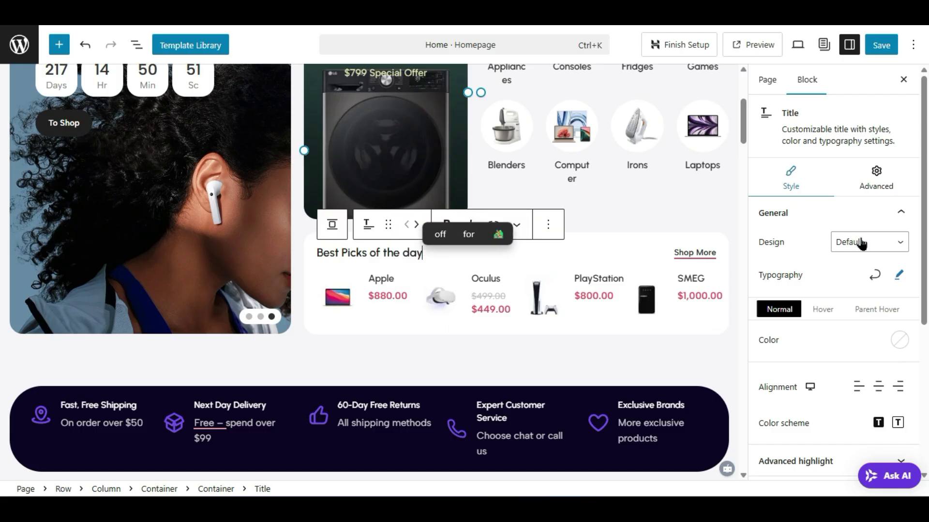
- Try the Simple and Underlined designs on the "Best Picks of the day" title and restore the Default design
{"action": "left_click", "coordinate": [840, 248]}
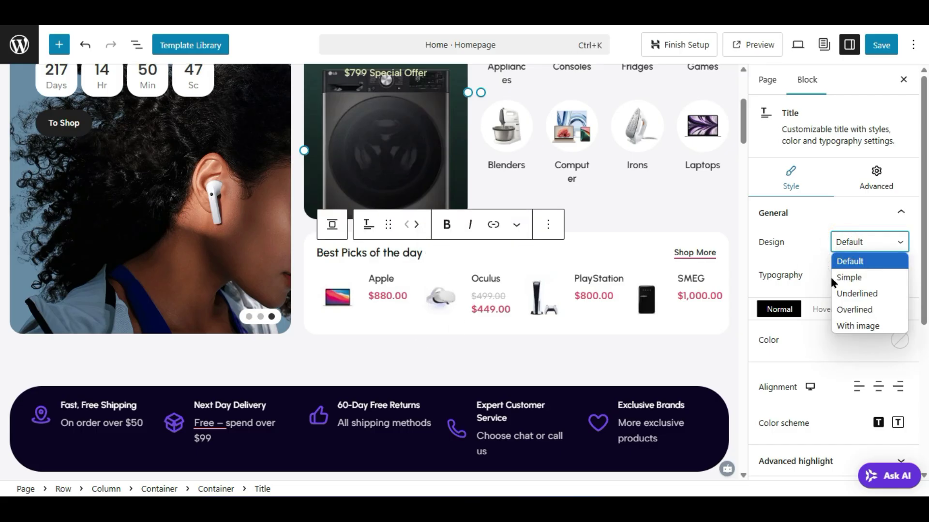
{"action": "left_click", "coordinate": [328, 258]}
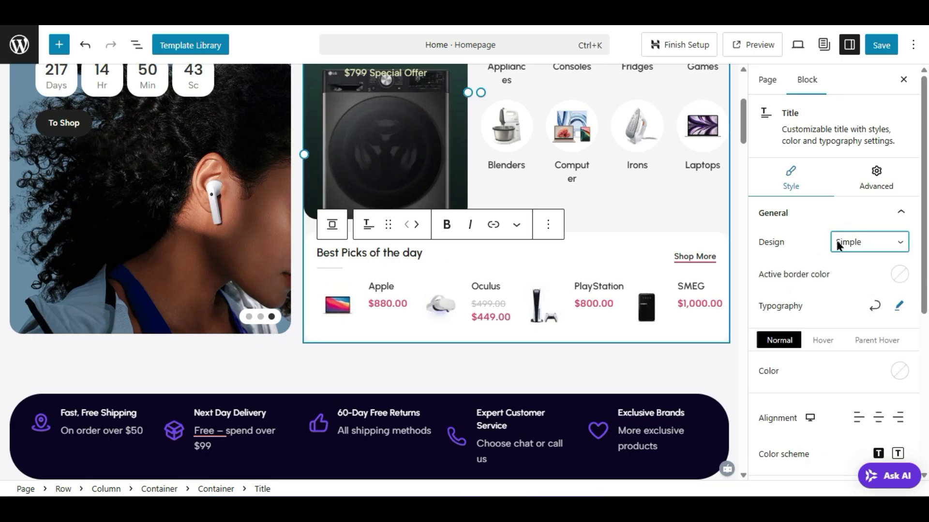
{"action": "left_click", "coordinate": [839, 244]}
{"action": "left_click", "coordinate": [856, 293]}
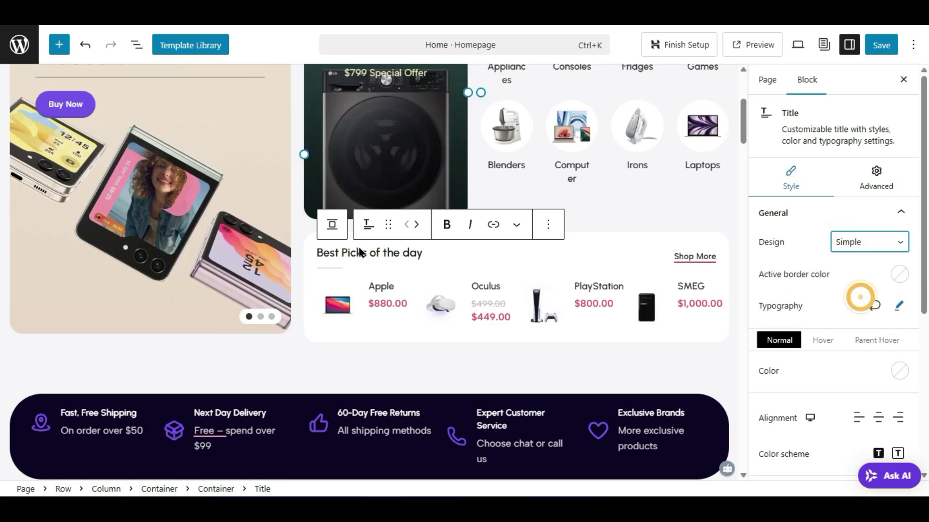
{"action": "left_click", "coordinate": [872, 248]}
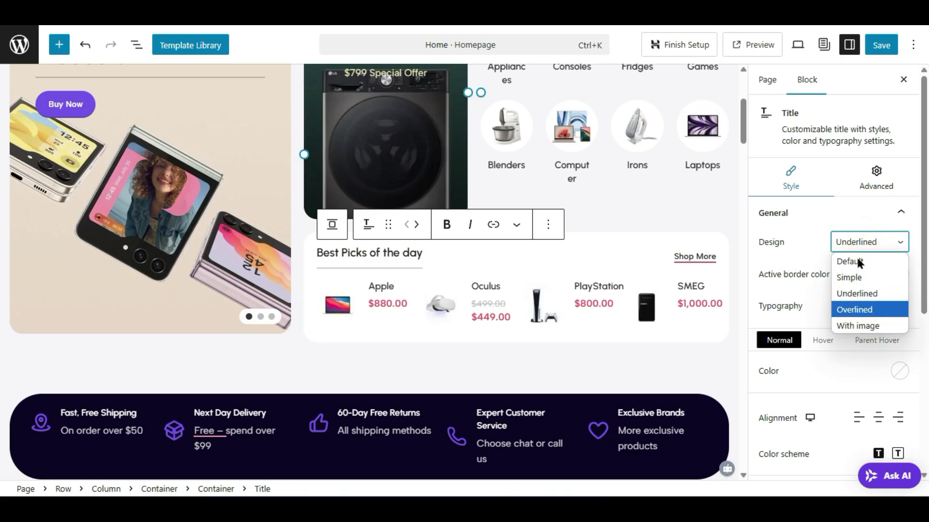
{"action": "left_click", "coordinate": [856, 261]}
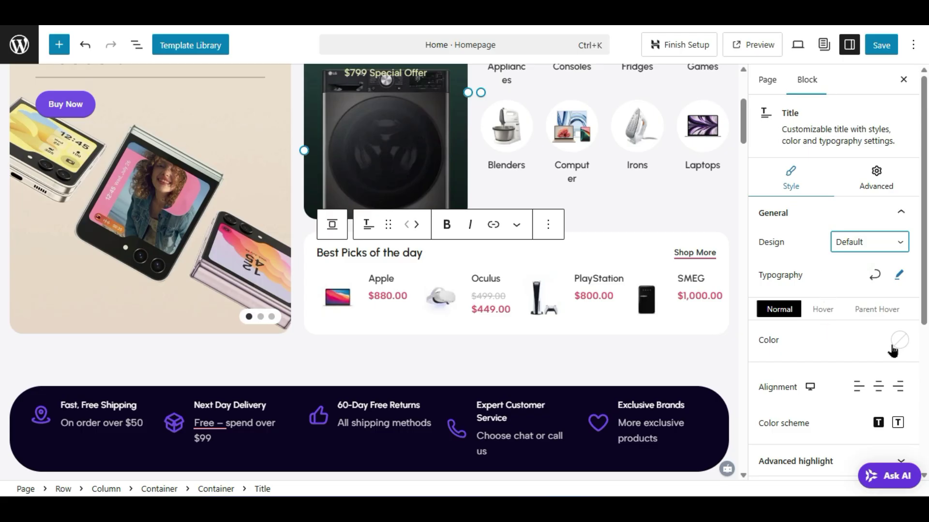
- Try the red background color FF1414 for the title's parent hover state and reset it
{"action": "scroll", "coordinate": [803, 332], "scroll_direction": "down", "scroll_amount": 2}
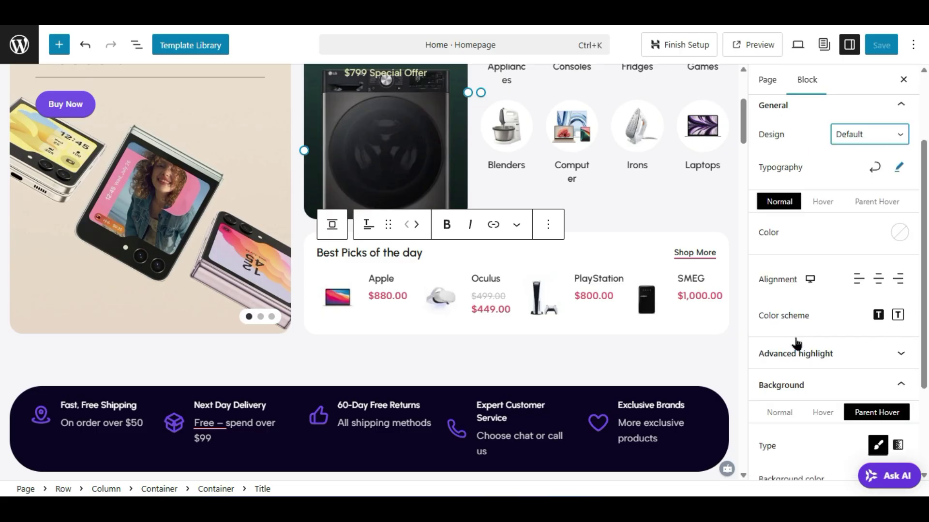
{"action": "scroll", "coordinate": [795, 343], "scroll_direction": "down", "scroll_amount": 2}
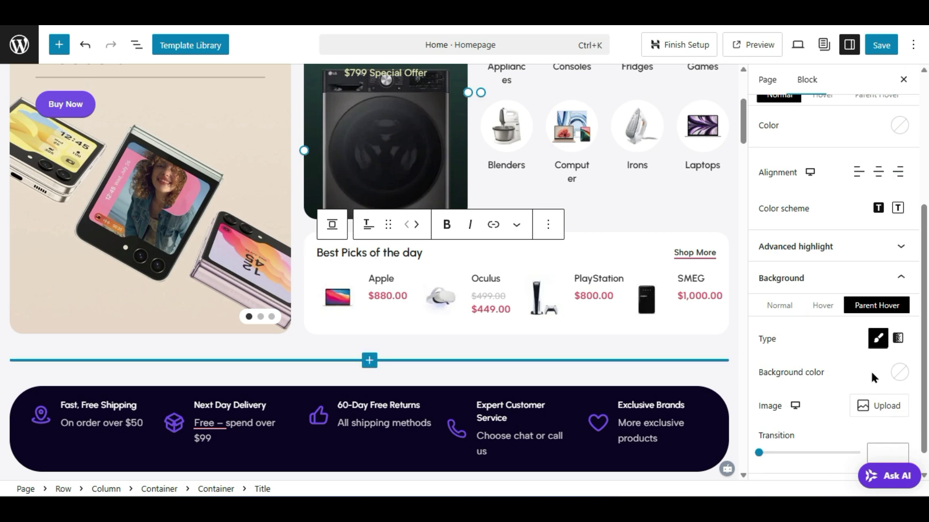
{"action": "left_click", "coordinate": [899, 373]}
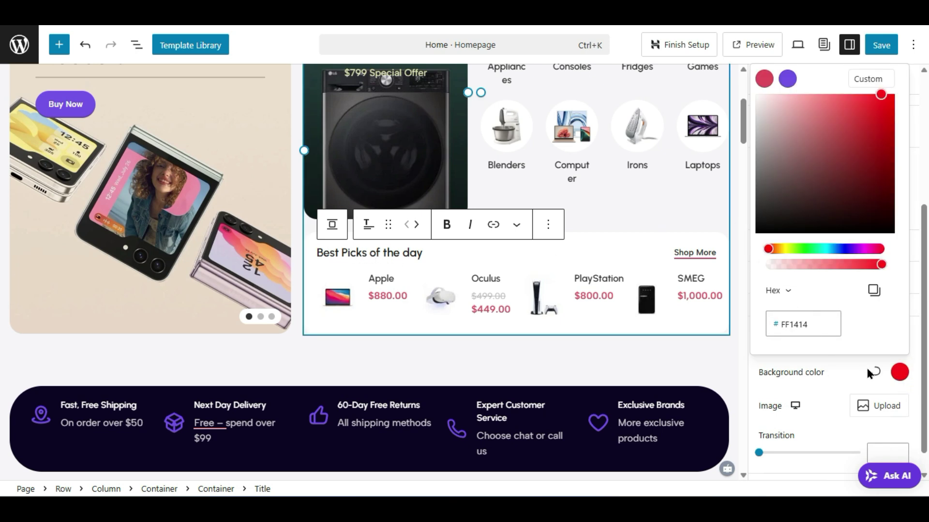
{"action": "left_click", "coordinate": [837, 373]}
- Apply the red background color FF0909 to the title's normal state
{"action": "left_click", "coordinate": [774, 305]}
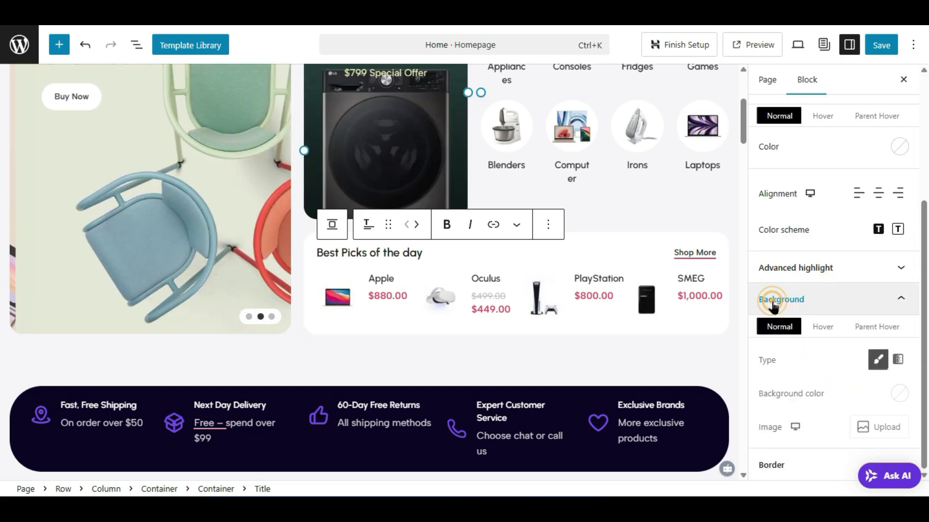
{"action": "left_click", "coordinate": [900, 393]}
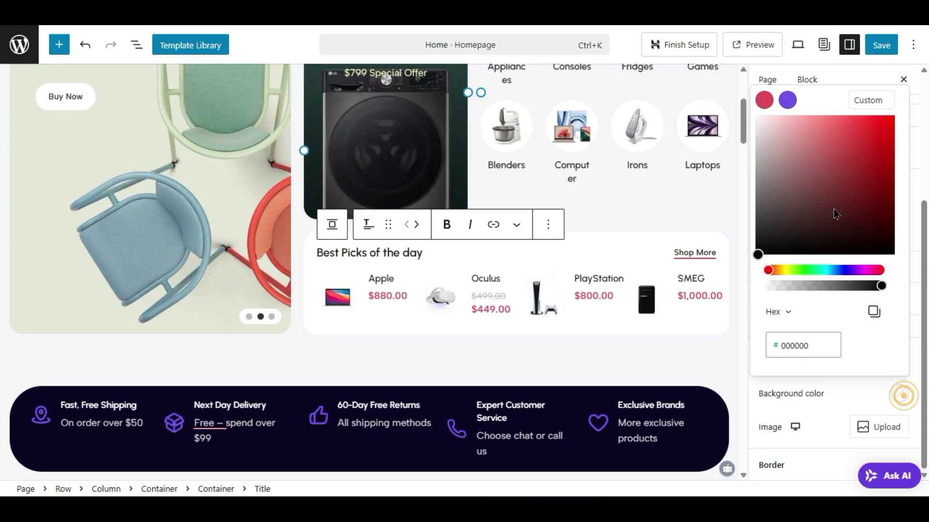
{"action": "left_click", "coordinate": [840, 159]}
{"action": "left_click", "coordinate": [849, 148]}
{"action": "left_click", "coordinate": [887, 116]}
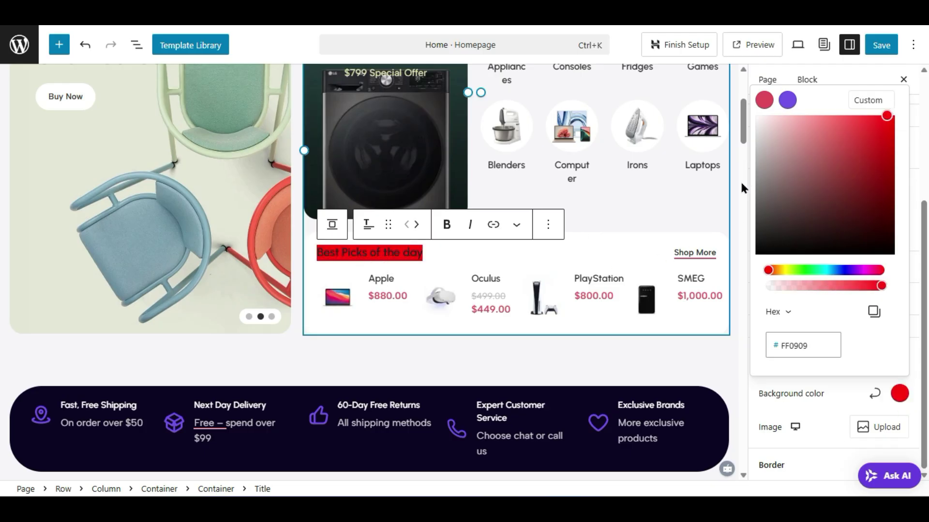
- Try the near-black background color 010101 on the title and clear its normal background color
{"action": "left_click", "coordinate": [790, 160]}
{"action": "left_click", "coordinate": [777, 185]}
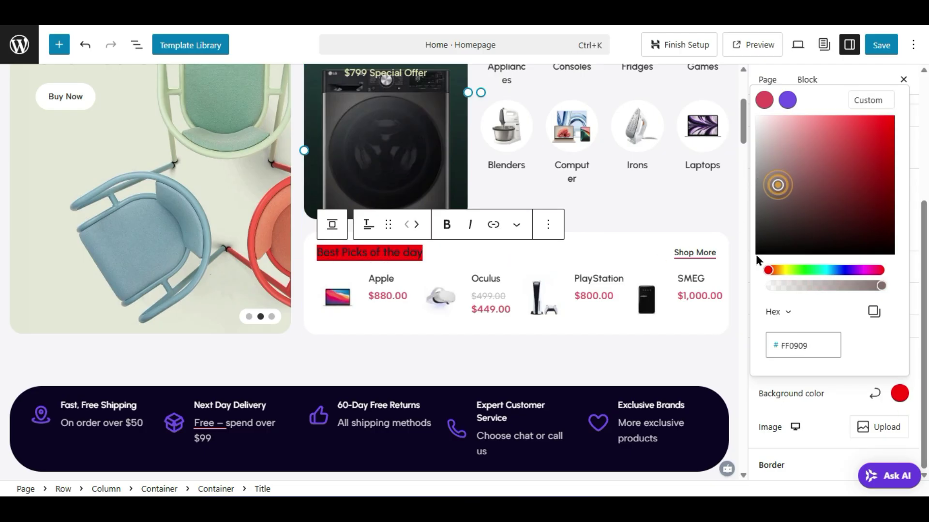
{"action": "left_click", "coordinate": [758, 255]}
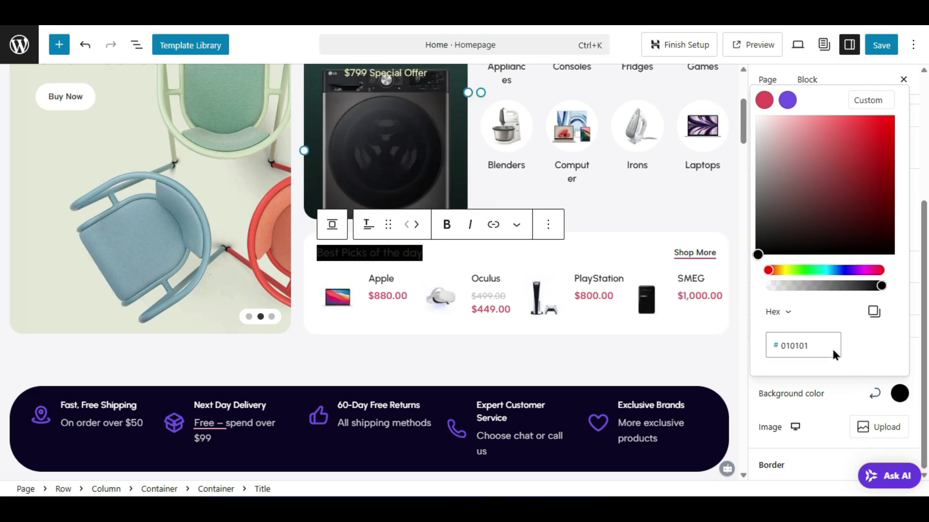
{"action": "double_click", "coordinate": [813, 345]}
{"action": "key", "text": "BackSpace"}
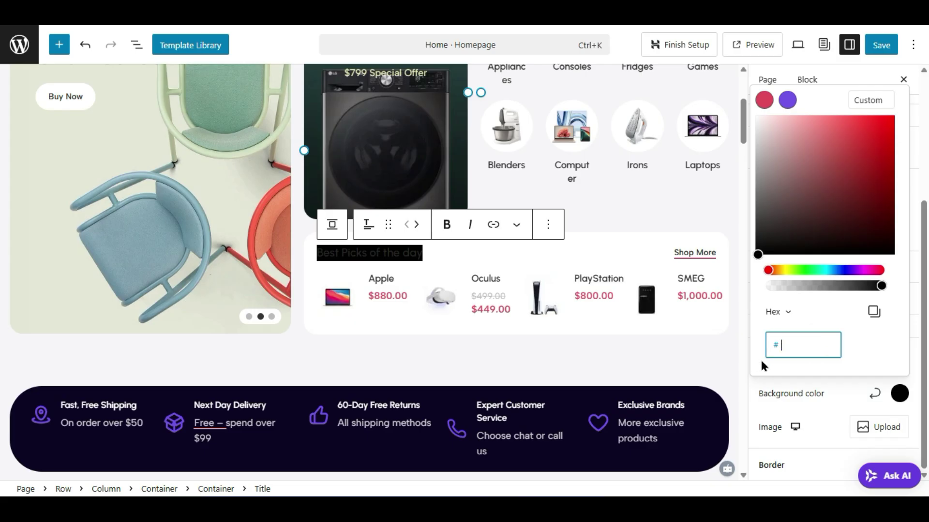
{"action": "left_click", "coordinate": [854, 387]}
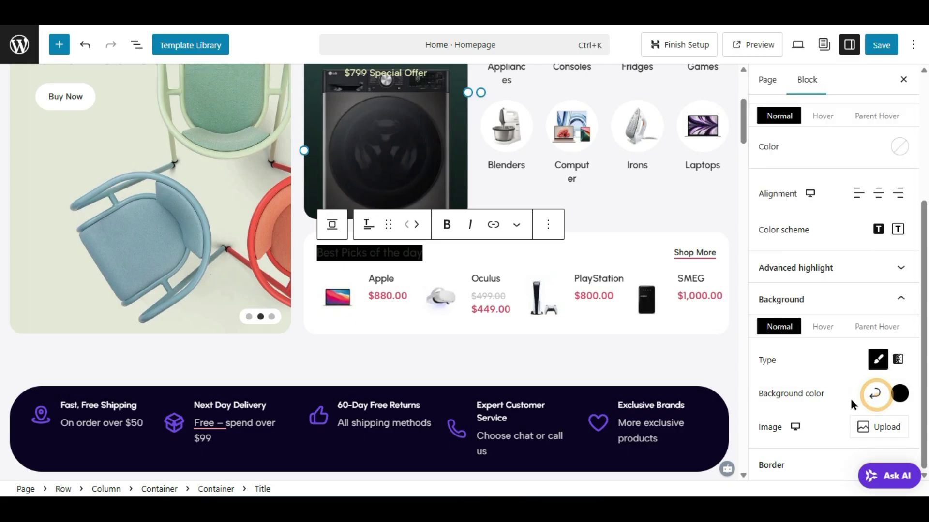
{"action": "left_click", "coordinate": [875, 393]}
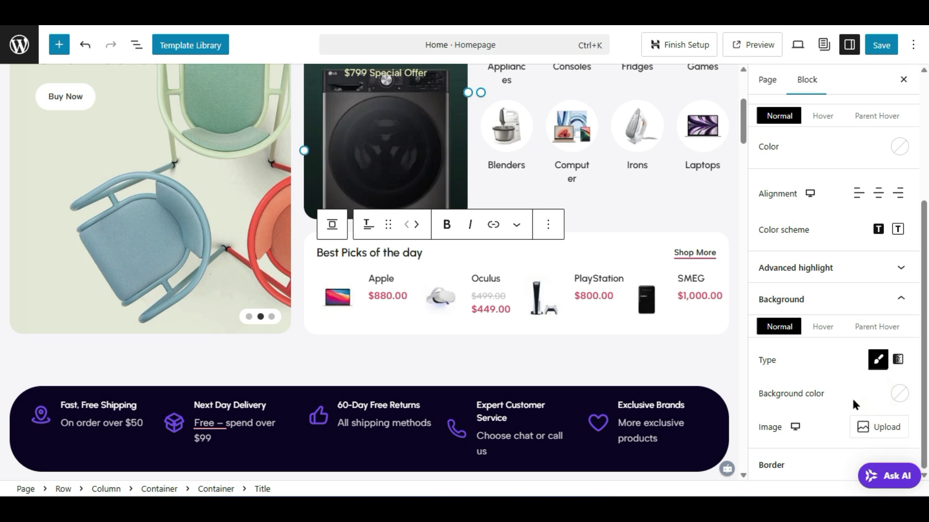
- Edit the Shop More button's link in the Best Picks section to point to the Shop page
{"action": "left_click", "coordinate": [701, 252]}
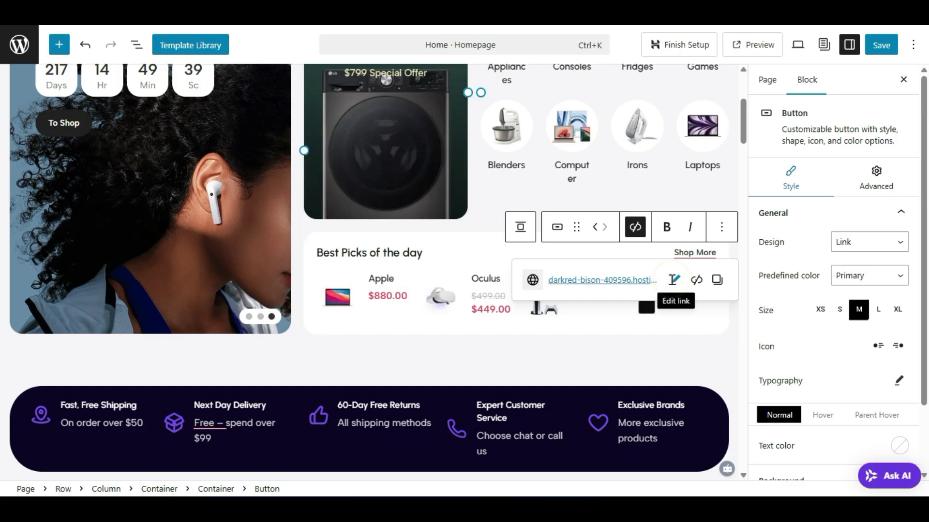
{"action": "left_click", "coordinate": [674, 281]}
{"action": "triple_click", "coordinate": [672, 282]}
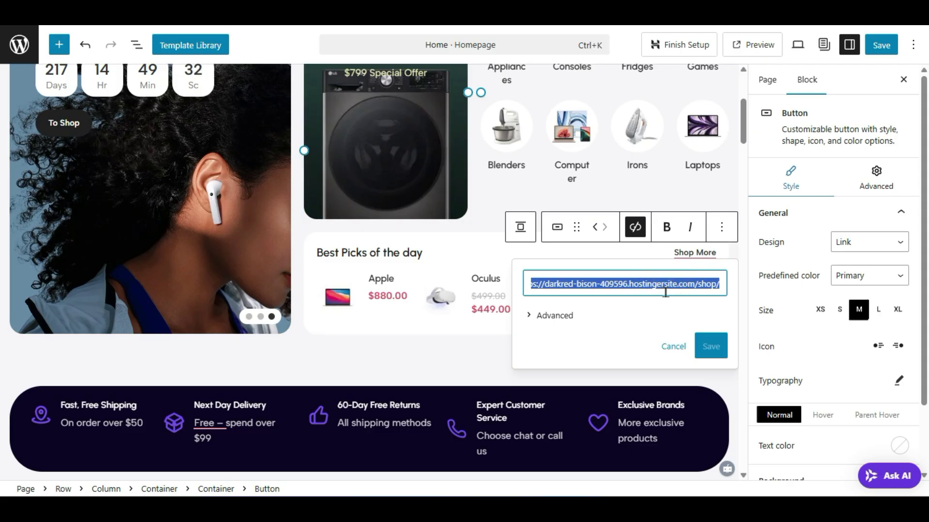
{"action": "type", "text": "shop"}
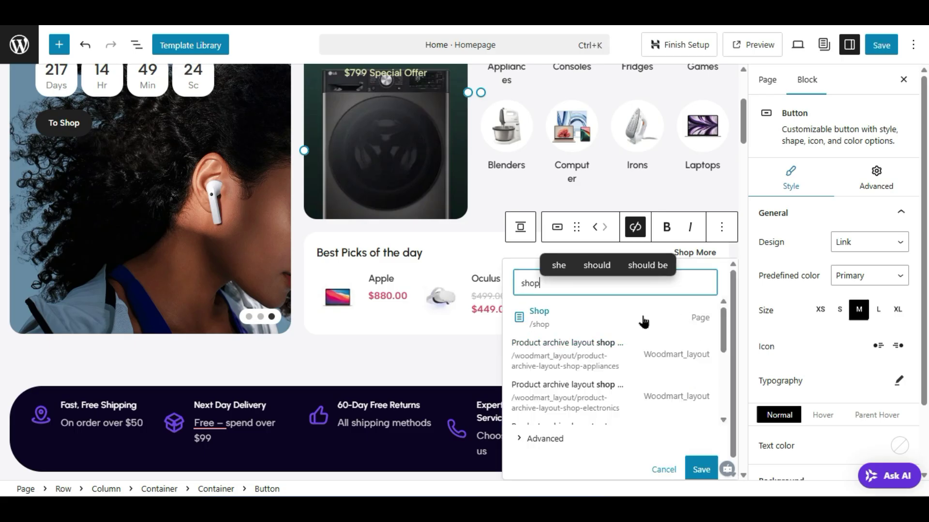
{"action": "left_click", "coordinate": [610, 315]}
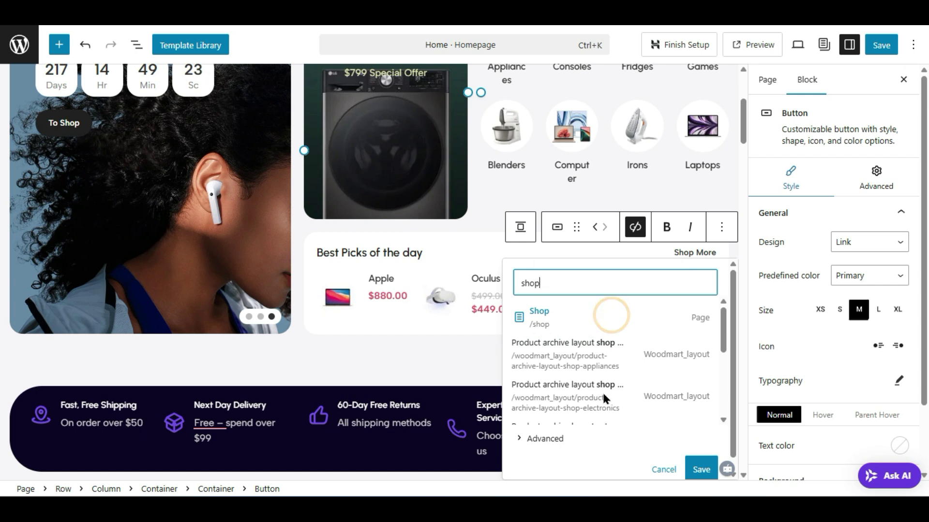
{"action": "left_click", "coordinate": [533, 338]}
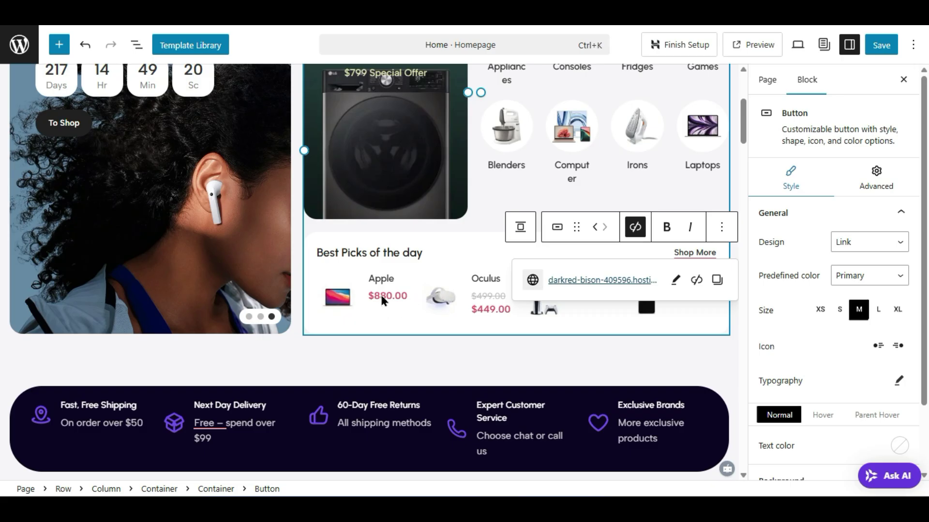
- Try the Sale Products data source on the Best Picks product block and restore the List of IDs source
{"action": "left_click", "coordinate": [425, 297]}
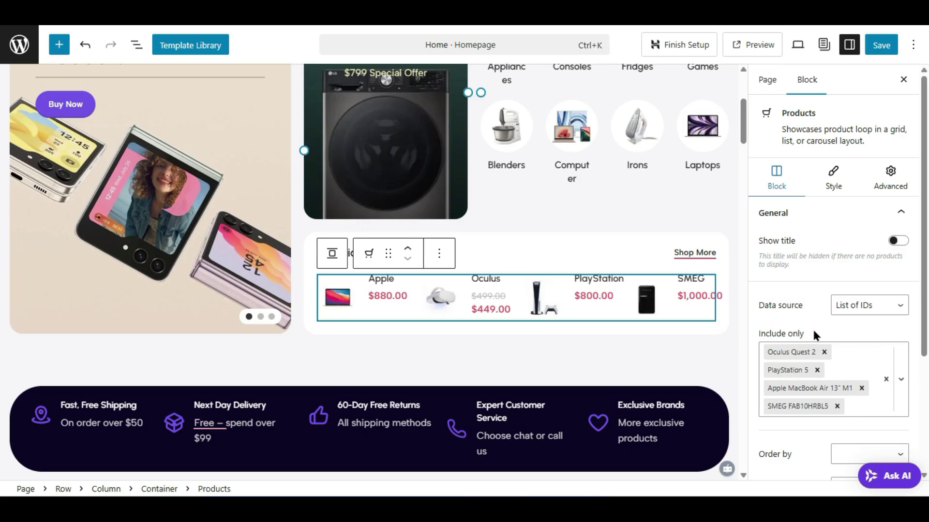
{"action": "scroll", "coordinate": [812, 339], "scroll_direction": "down", "scroll_amount": 2}
{"action": "scroll", "coordinate": [814, 347], "scroll_direction": "up", "scroll_amount": 2}
{"action": "left_click", "coordinate": [853, 302]}
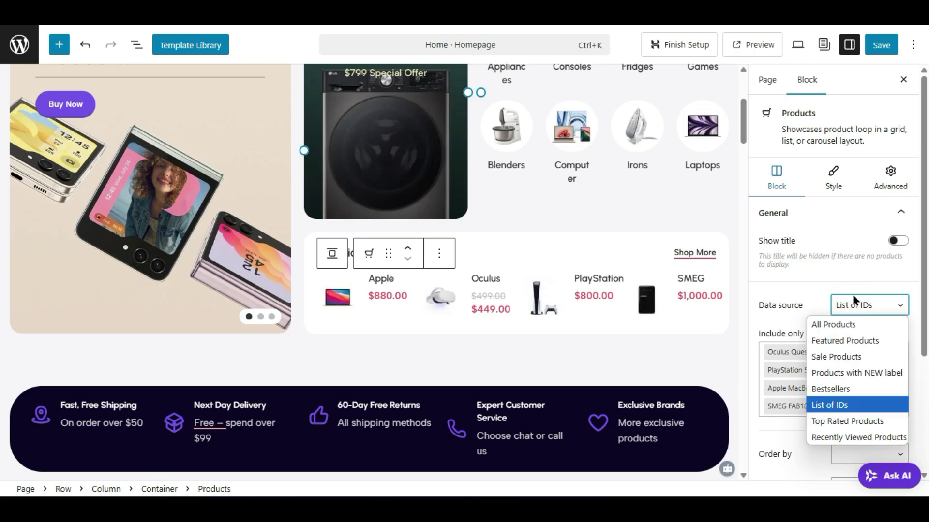
{"action": "left_click", "coordinate": [837, 357]}
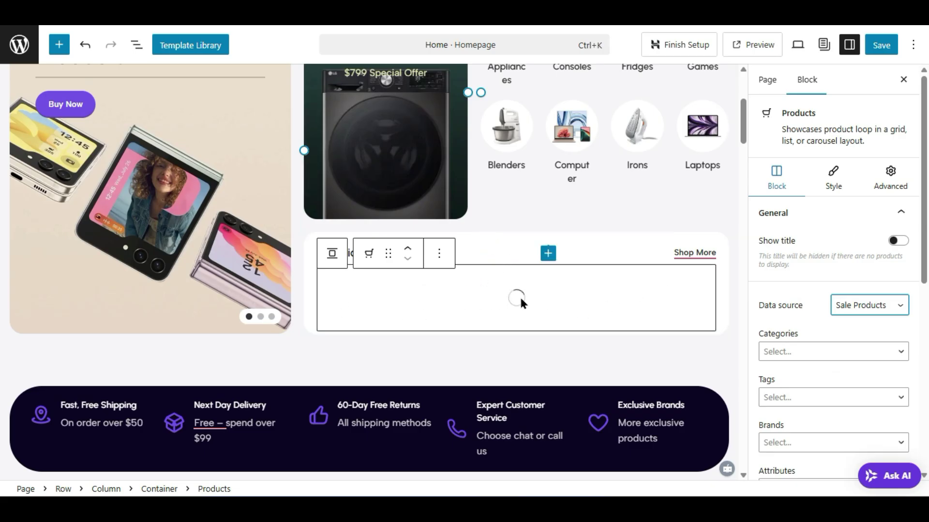
{"action": "left_click", "coordinate": [708, 253]}
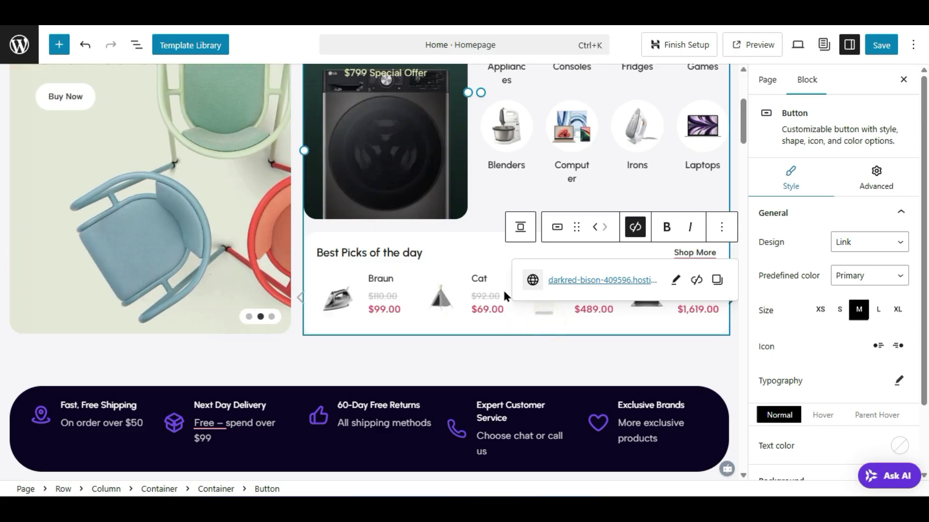
{"action": "left_click", "coordinate": [402, 286]}
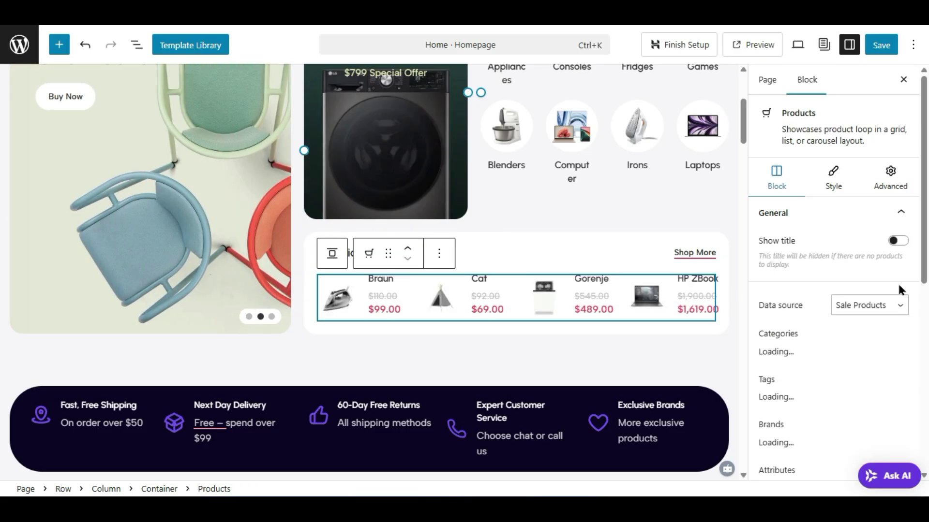
{"action": "left_click", "coordinate": [885, 306]}
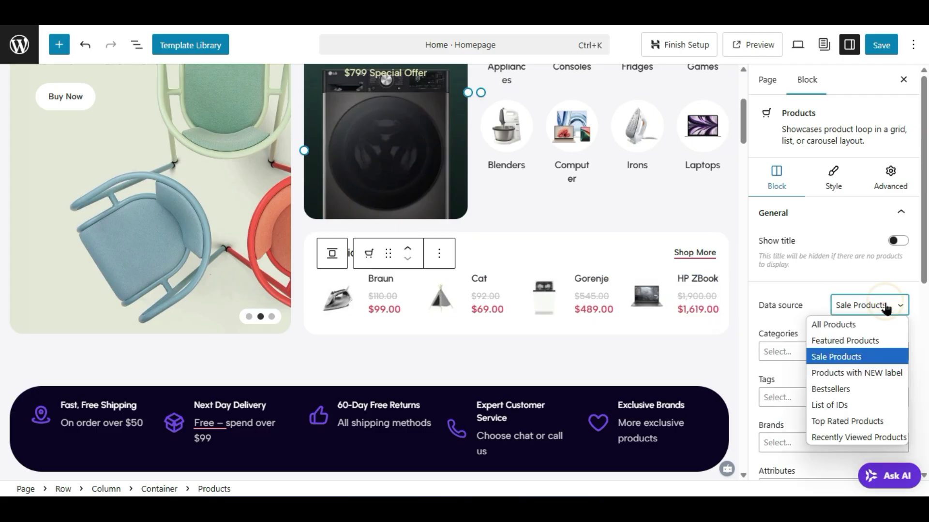
{"action": "left_click", "coordinate": [854, 405]}
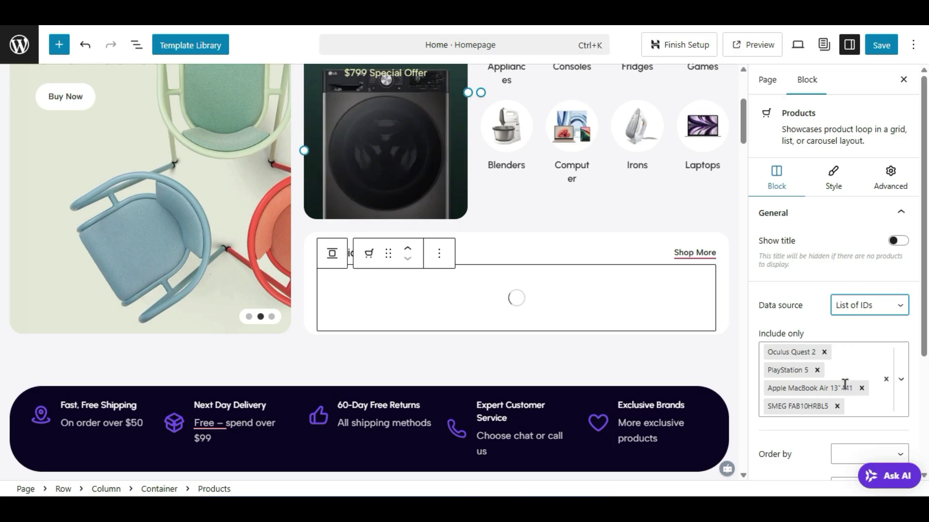
- Add Pure Volume Mascara to the included products of the Best Picks product block
{"action": "scroll", "coordinate": [844, 383], "scroll_direction": "down", "scroll_amount": 2}
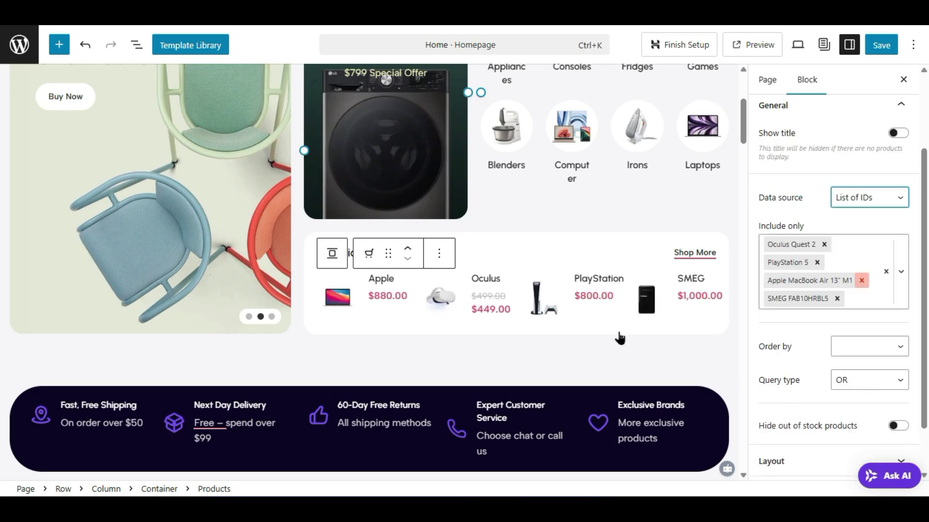
{"action": "left_click", "coordinate": [866, 299]}
{"action": "left_click", "coordinate": [865, 298]}
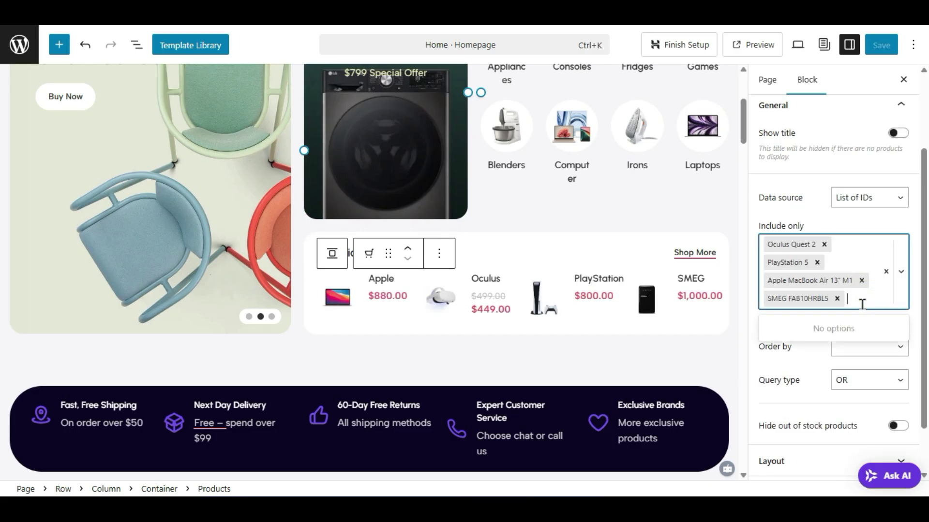
{"action": "type", "text": "ads"}
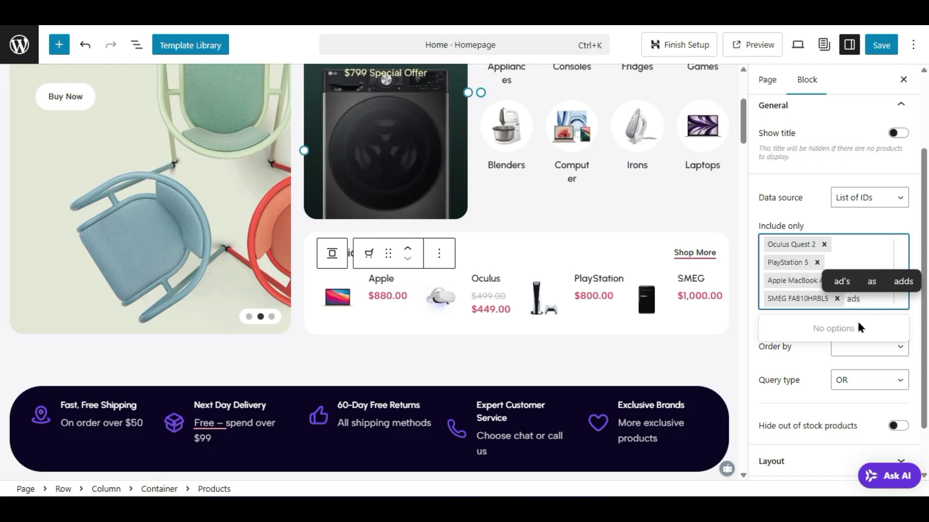
{"action": "key", "text": "BackSpace"}
{"action": "key", "text": "BackSpace"}
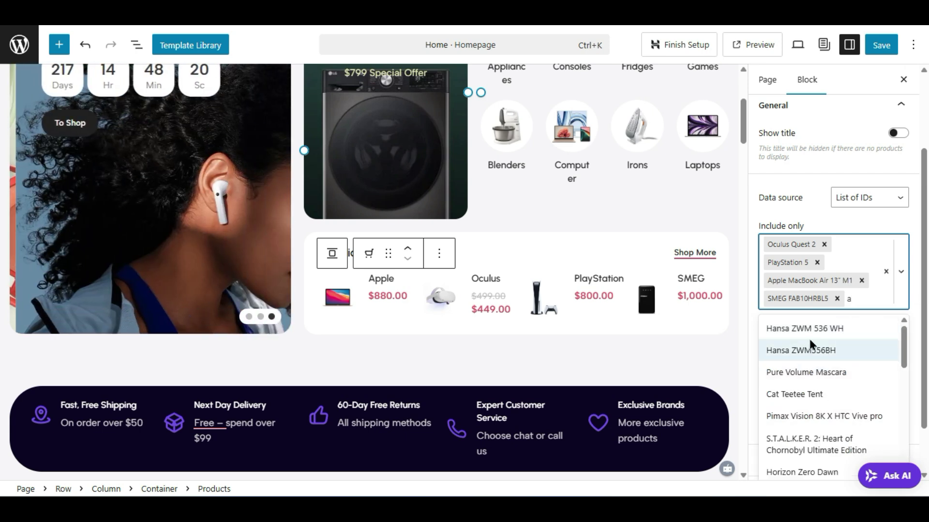
{"action": "left_click", "coordinate": [807, 374]}
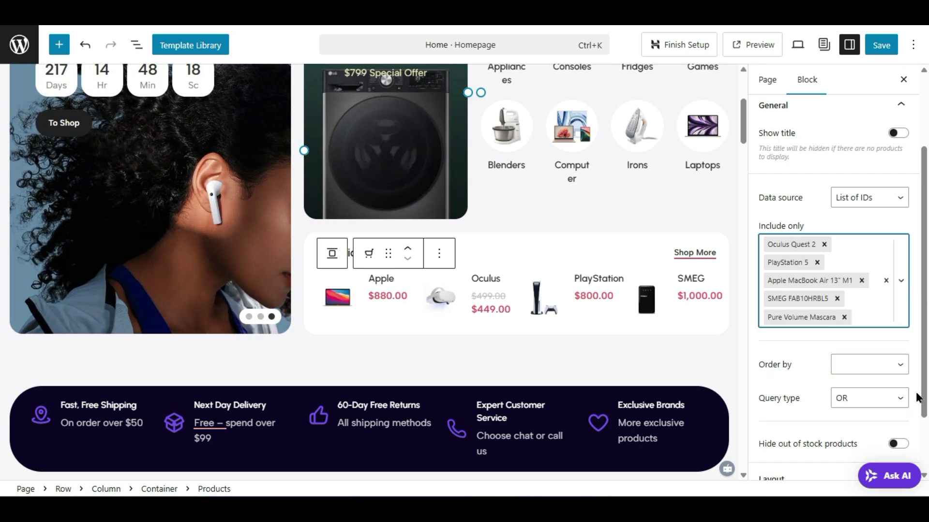
- Review the Layout and Carousel settings of the Best Picks product block
{"action": "scroll", "coordinate": [809, 372], "scroll_direction": "down", "scroll_amount": 2}
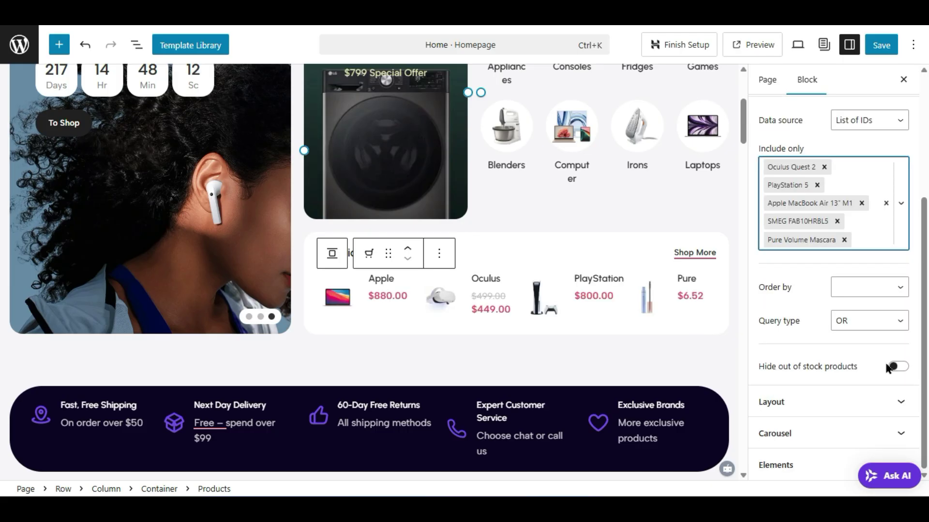
{"action": "left_click", "coordinate": [809, 402]}
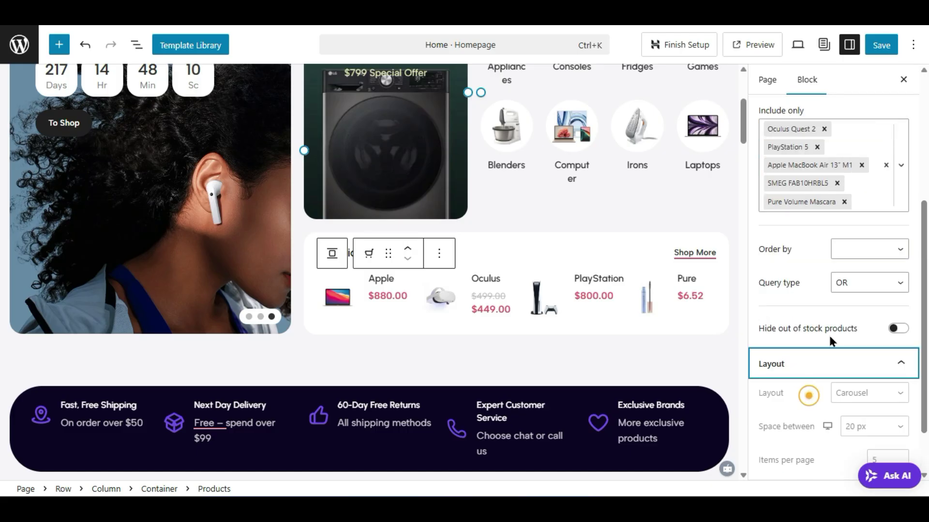
{"action": "scroll", "coordinate": [827, 353], "scroll_direction": "down", "scroll_amount": 2}
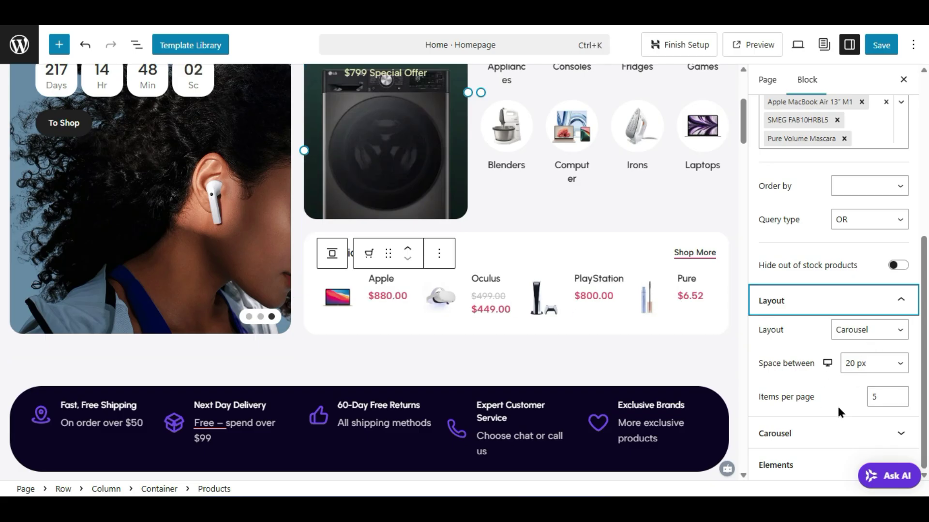
{"action": "left_click", "coordinate": [832, 431]}
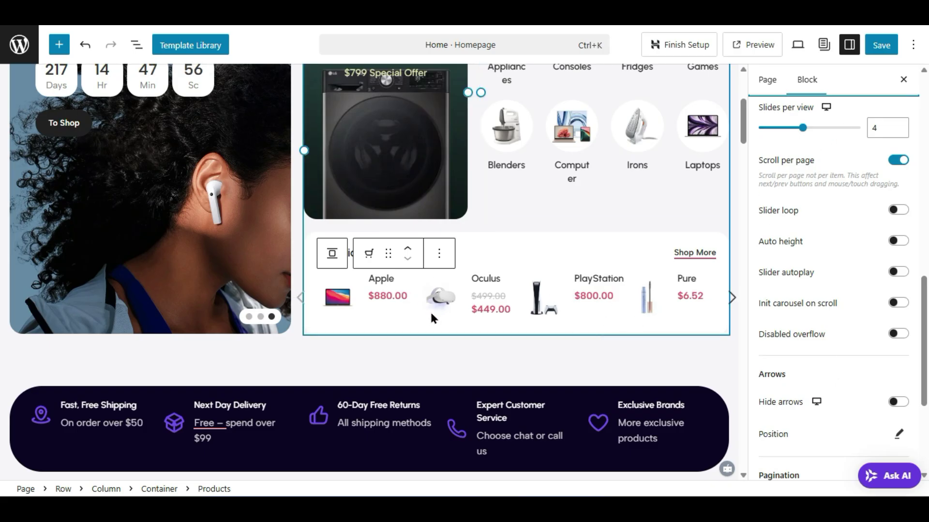
- Examine the block settings of the Fast, Free Shipping title, its paragraph and the Exclusive Brands title in the dark features bar
{"action": "scroll", "coordinate": [431, 313], "scroll_direction": "down", "scroll_amount": 2}
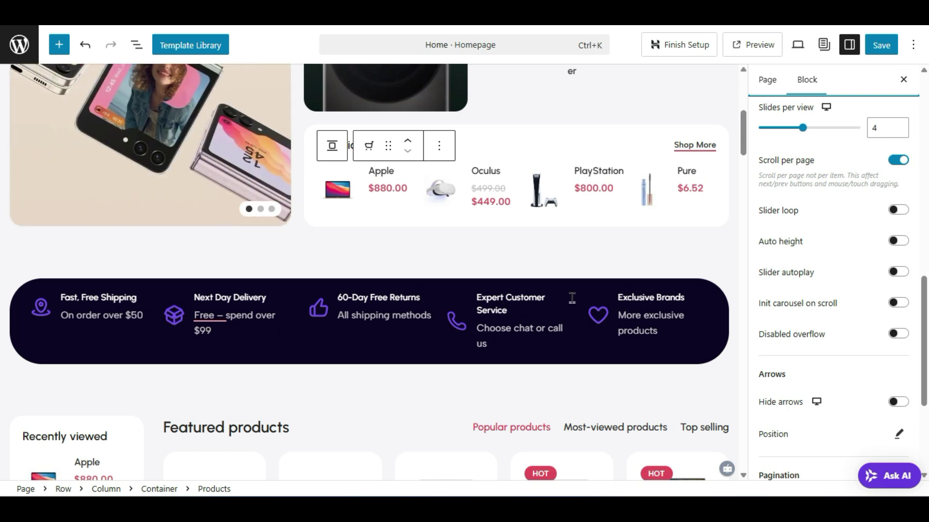
{"action": "left_click", "coordinate": [92, 301]}
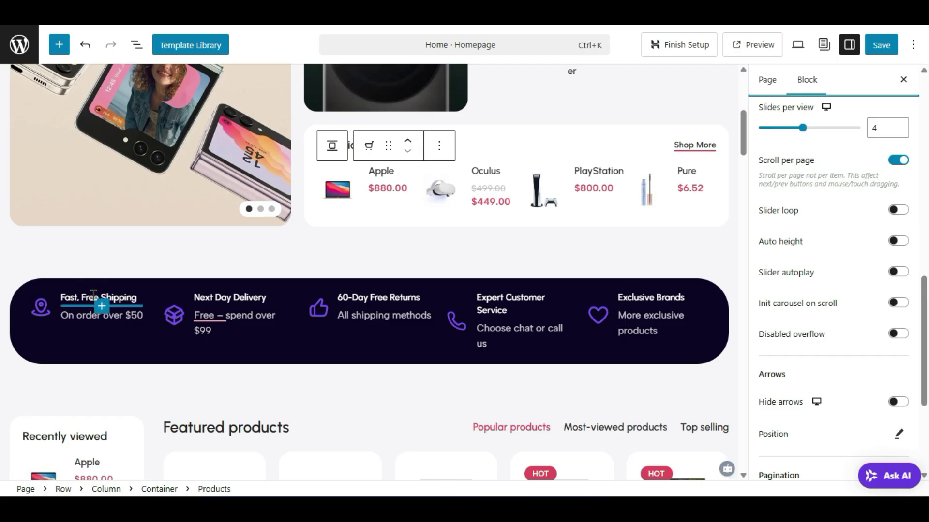
{"action": "left_click", "coordinate": [93, 297]}
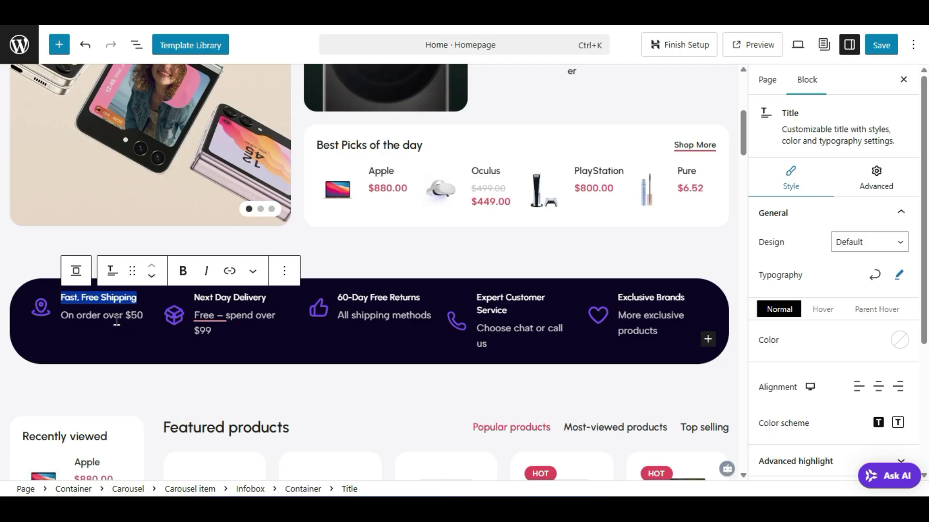
{"action": "left_click", "coordinate": [116, 320]}
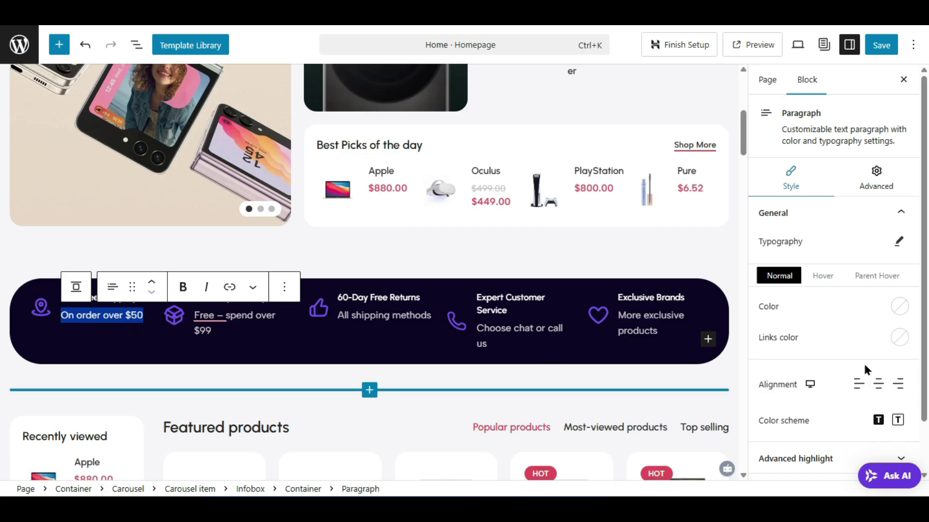
{"action": "left_click", "coordinate": [662, 302]}
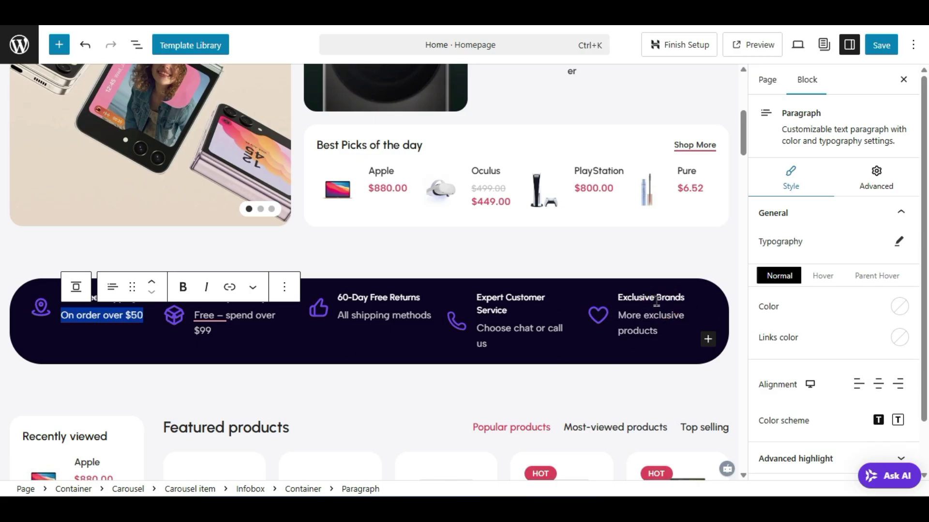
{"action": "triple_click", "coordinate": [677, 304]}
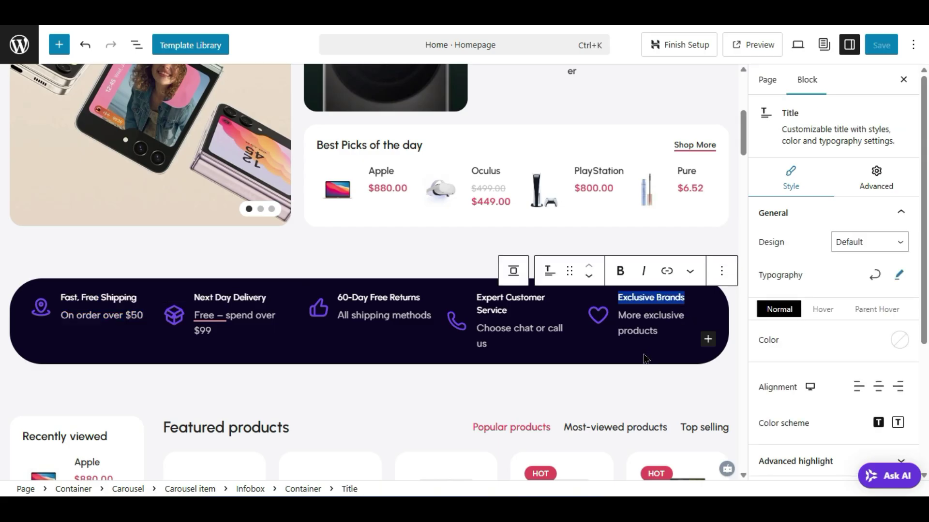
- Replace the Fast, Free Shipping title in the dark features bar with "free shipping worldwiid"
{"action": "triple_click", "coordinate": [121, 300]}
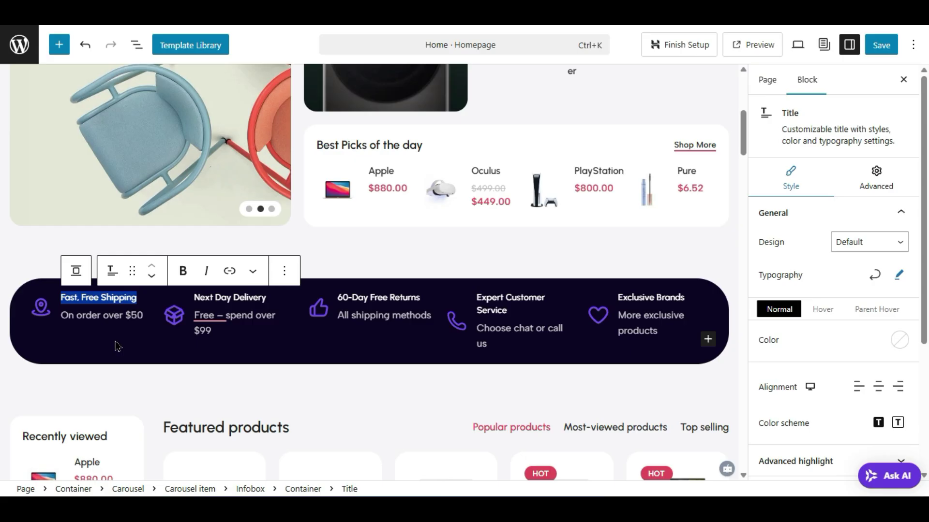
{"action": "type", "text": "free"}
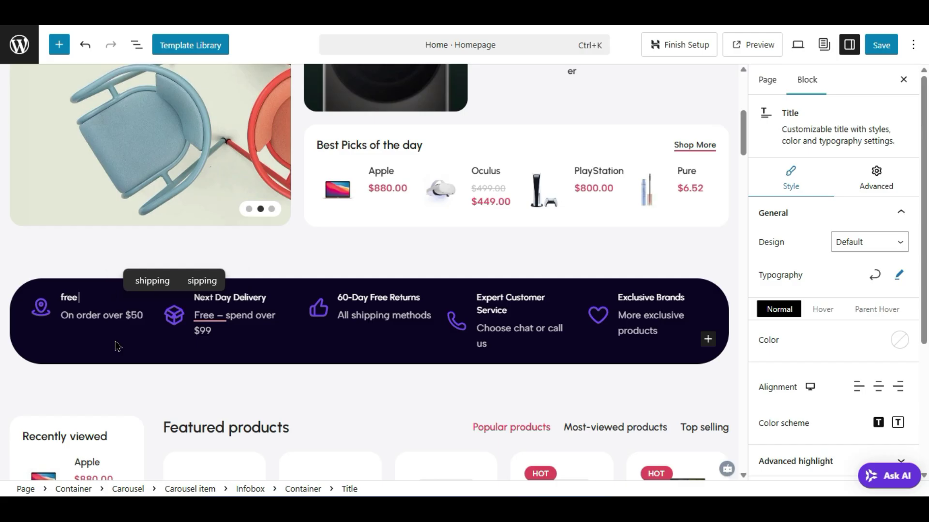
{"action": "type", "text": "shipping wordp"}
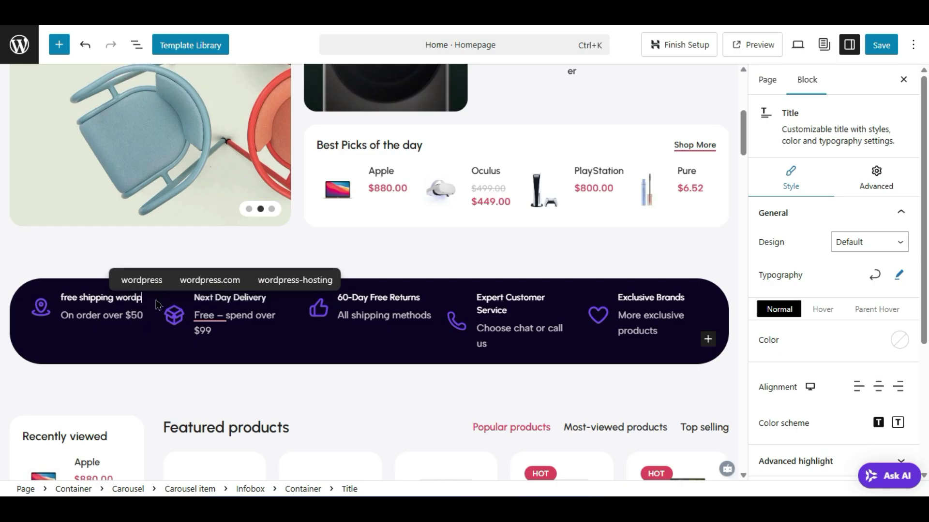
{"action": "type", "text": "ldwiid"}
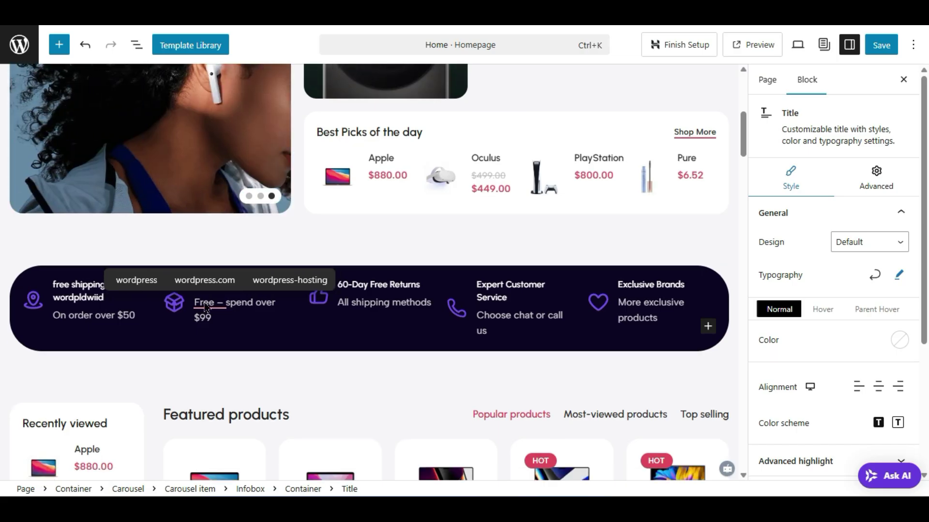
{"action": "left_click", "coordinate": [88, 303]}
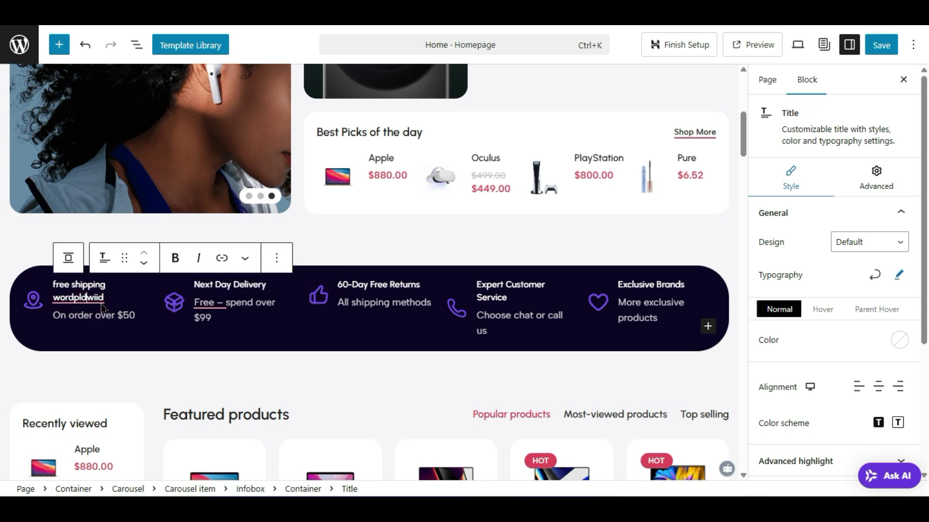
{"action": "key", "text": "BackSpace"}
{"action": "key", "text": "BackSpace"}
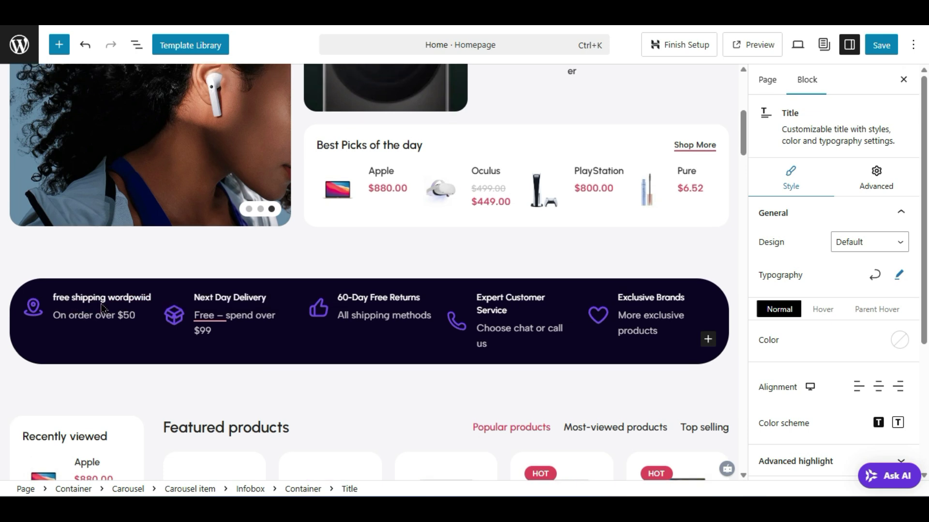
{"action": "key", "text": "BackSpace"}
{"action": "key", "text": "BackSpace"}
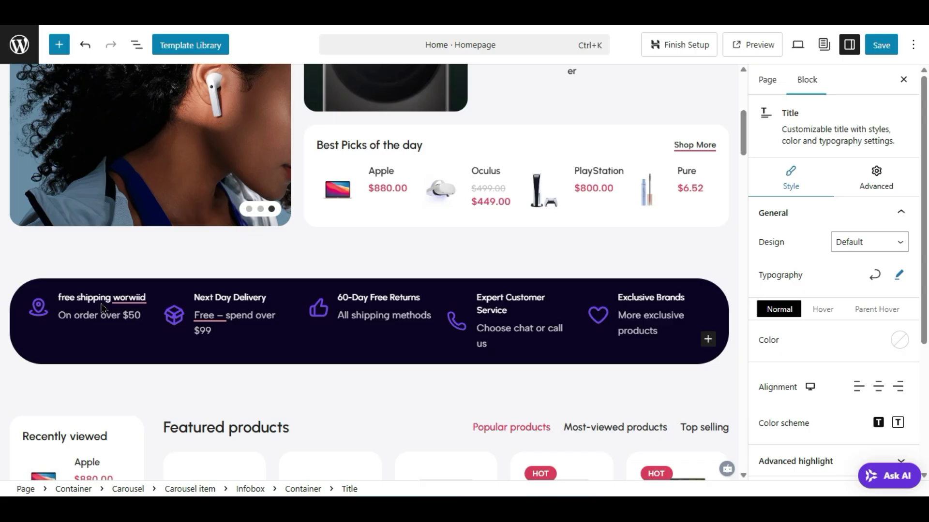
{"action": "type", "text": "ld"}
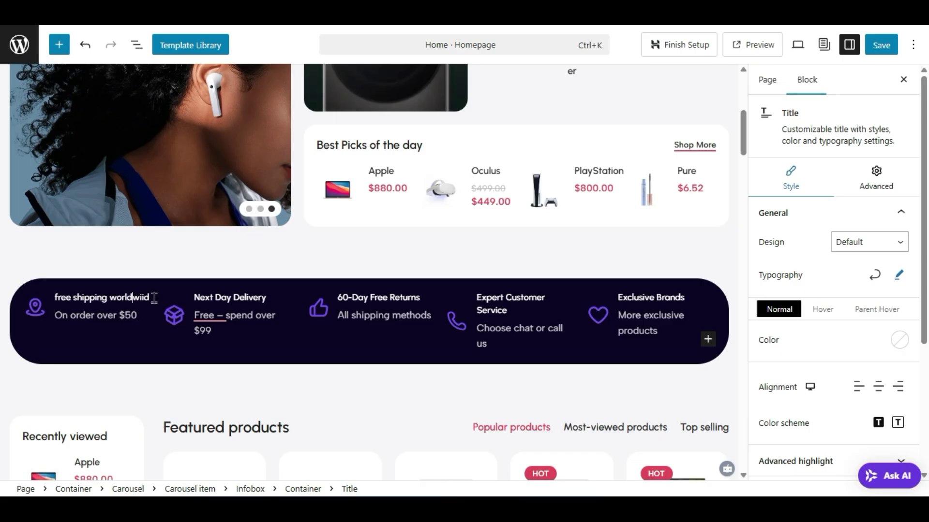
{"action": "left_click", "coordinate": [105, 321]}
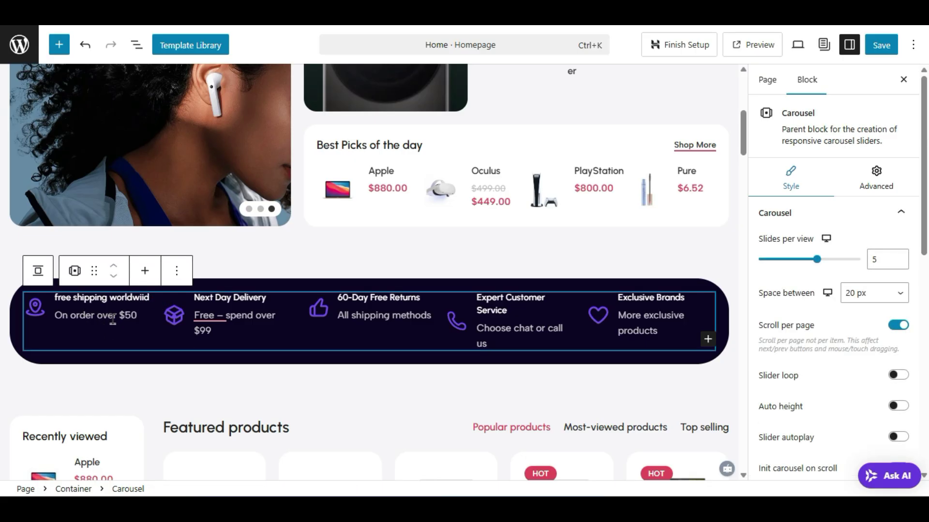
{"action": "left_click", "coordinate": [154, 301]}
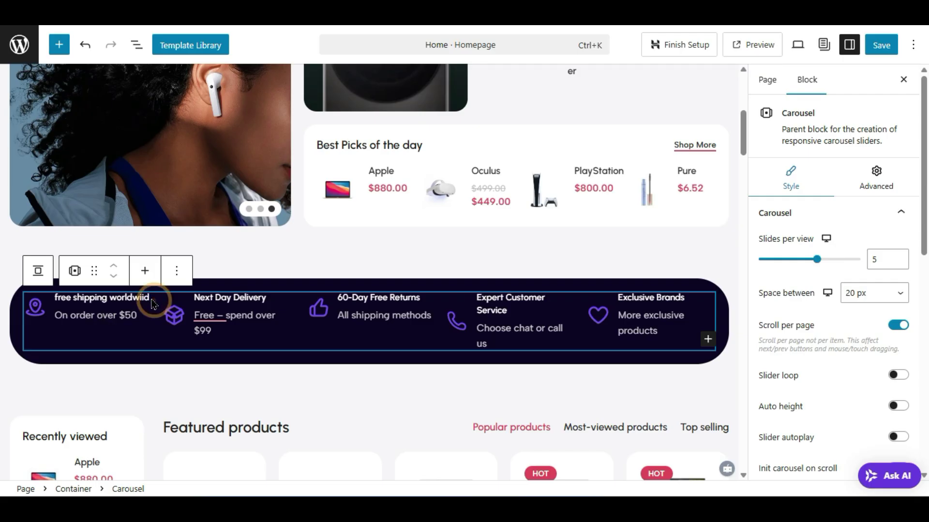
- Examine the block settings of the location pin icon beside the free shipping title in the features bar
{"action": "left_click", "coordinate": [37, 315]}
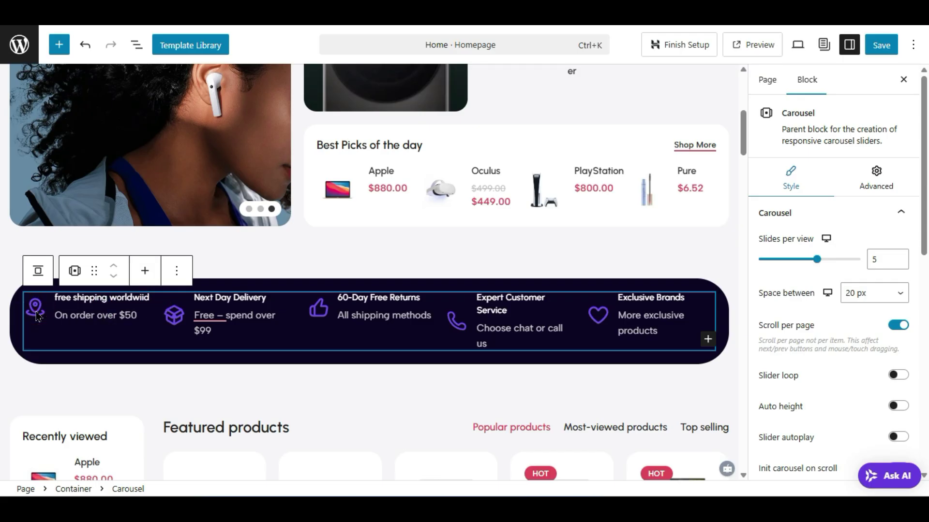
{"action": "left_click", "coordinate": [36, 315]}
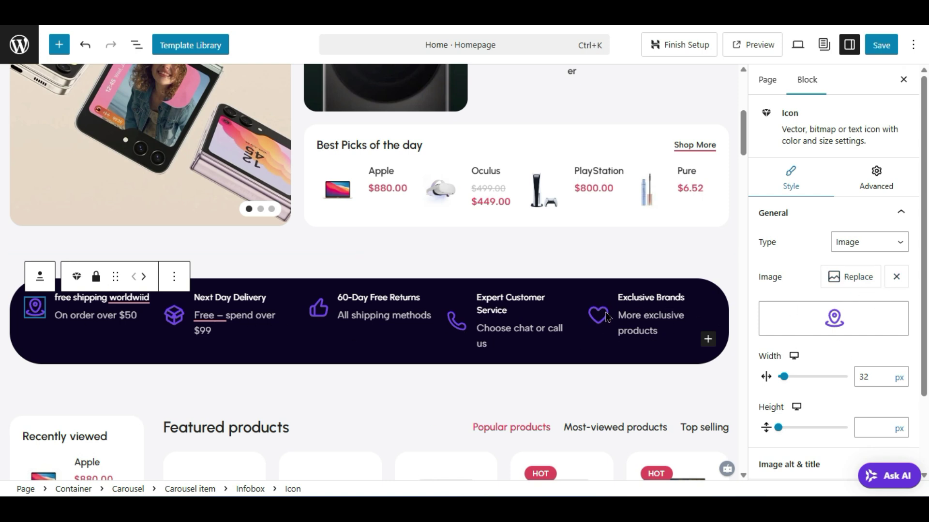
{"action": "left_click", "coordinate": [561, 256]}
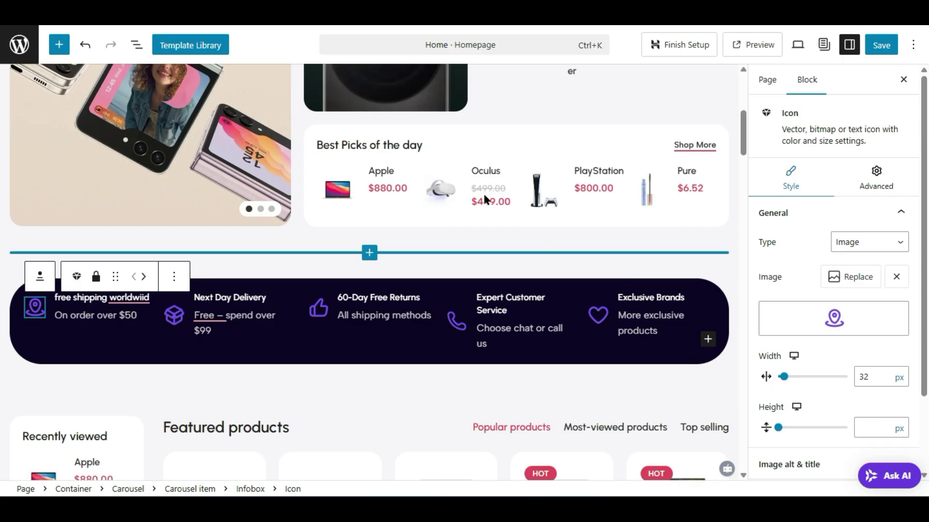
- Look over the homepage sections from the hero slider and Best Picks down to the PS5 games promotion
{"action": "left_click", "coordinate": [720, 317]}
{"action": "left_click_drag", "start_coordinate": [745, 133], "coordinate": [748, 122]}
{"action": "scroll", "coordinate": [748, 127], "scroll_direction": "up", "scroll_amount": 4}
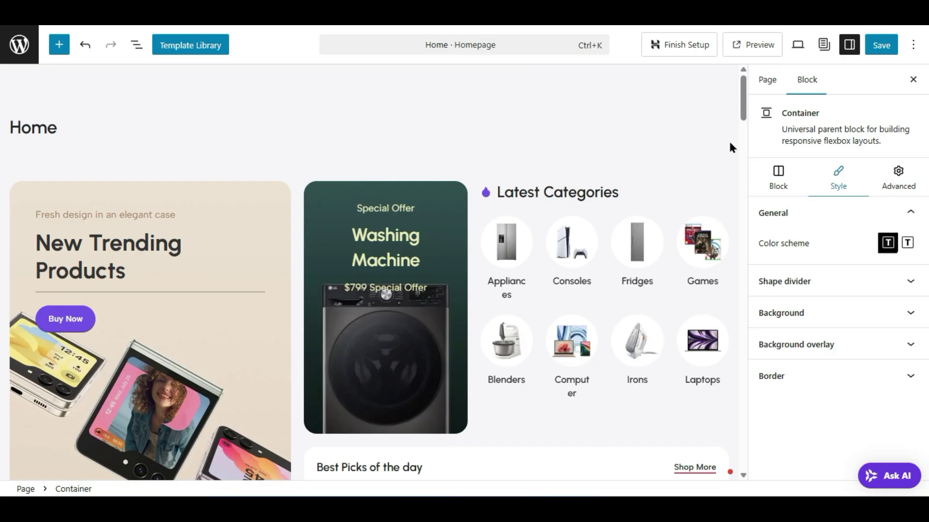
{"action": "scroll", "coordinate": [682, 278], "scroll_direction": "down", "scroll_amount": 4}
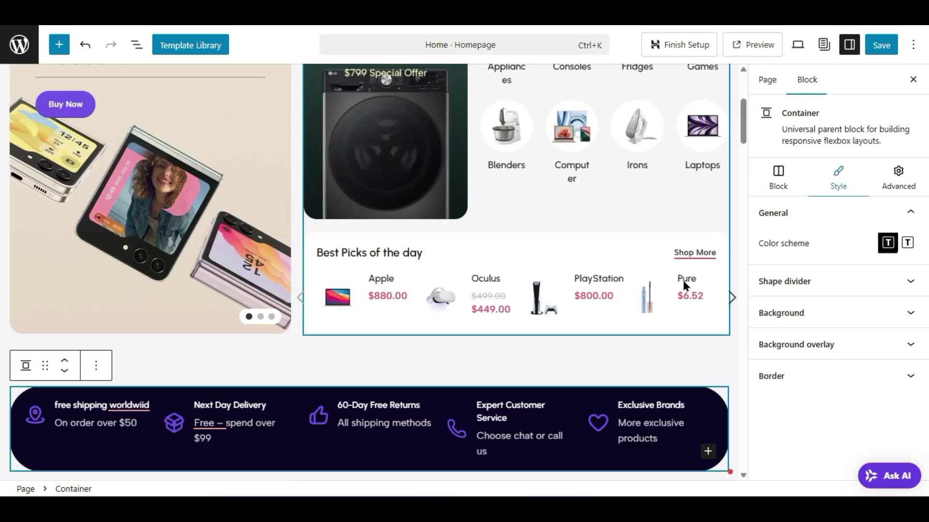
{"action": "scroll", "coordinate": [683, 283], "scroll_direction": "down", "scroll_amount": 8}
{"action": "scroll", "coordinate": [556, 303], "scroll_direction": "down", "scroll_amount": 4}
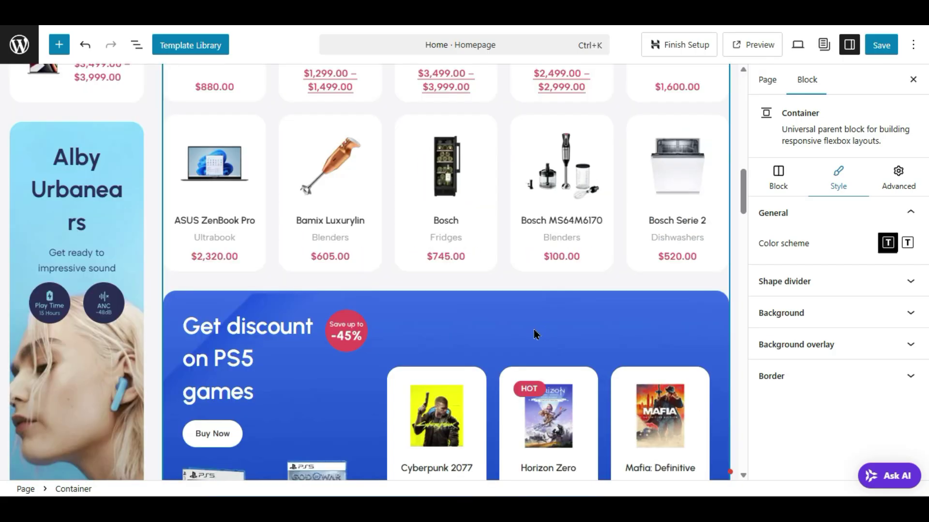
{"action": "scroll", "coordinate": [533, 329], "scroll_direction": "up", "scroll_amount": 8}
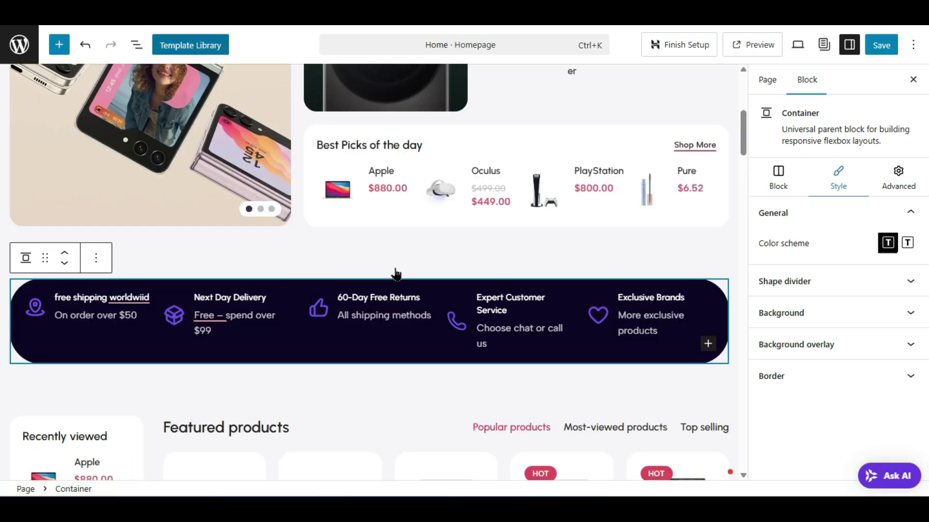
{"action": "left_click", "coordinate": [390, 254]}
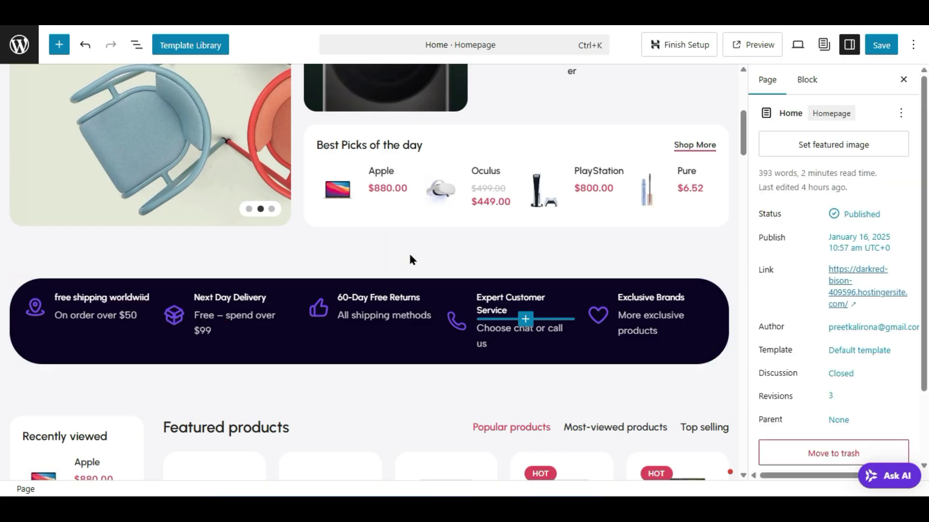
{"action": "mouse_move", "coordinate": [392, 249]}
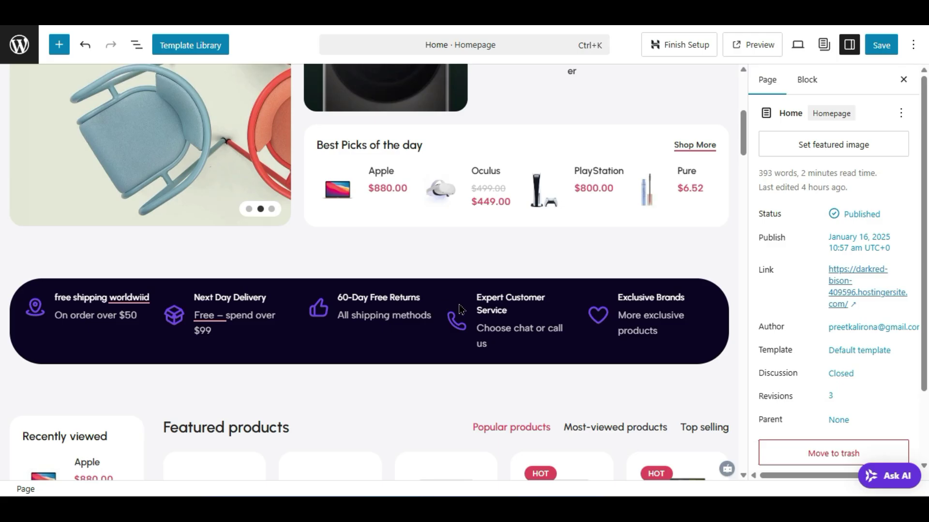
{"action": "scroll", "coordinate": [459, 310], "scroll_direction": "up", "scroll_amount": 5}
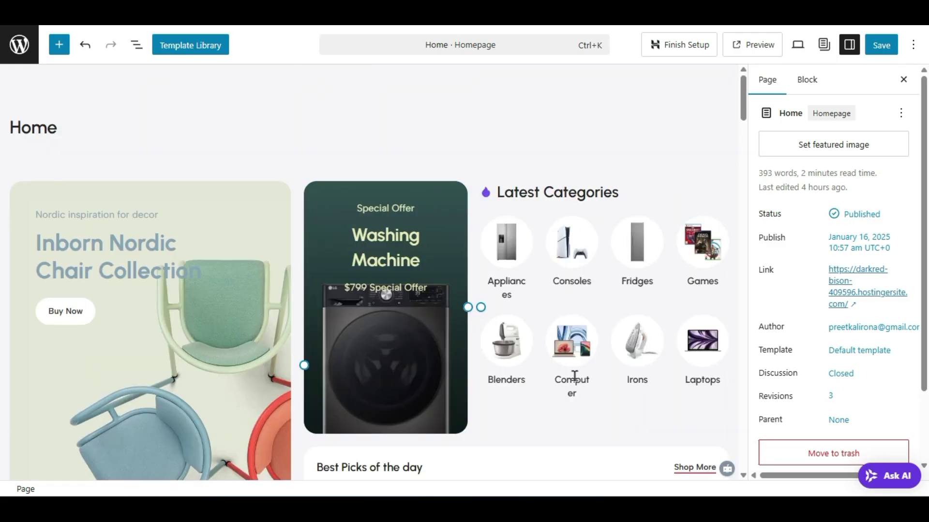
{"action": "scroll", "coordinate": [212, 295], "scroll_direction": "down", "scroll_amount": 5}
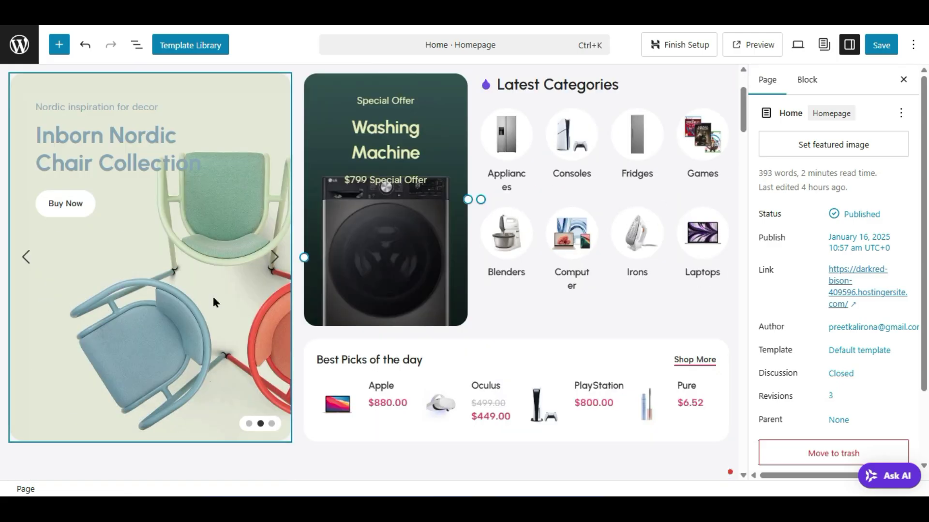
{"action": "scroll", "coordinate": [213, 296], "scroll_direction": "down", "scroll_amount": 2}
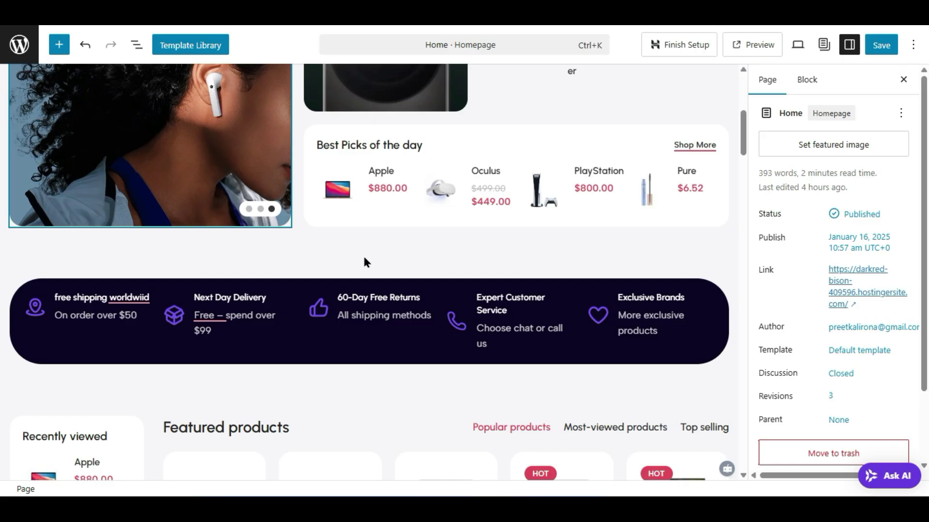
- Browse the full block library for the gap between the Best Picks section and the features bar, and close it
{"action": "mouse_move", "coordinate": [366, 257]}
{"action": "left_click", "coordinate": [371, 252]}
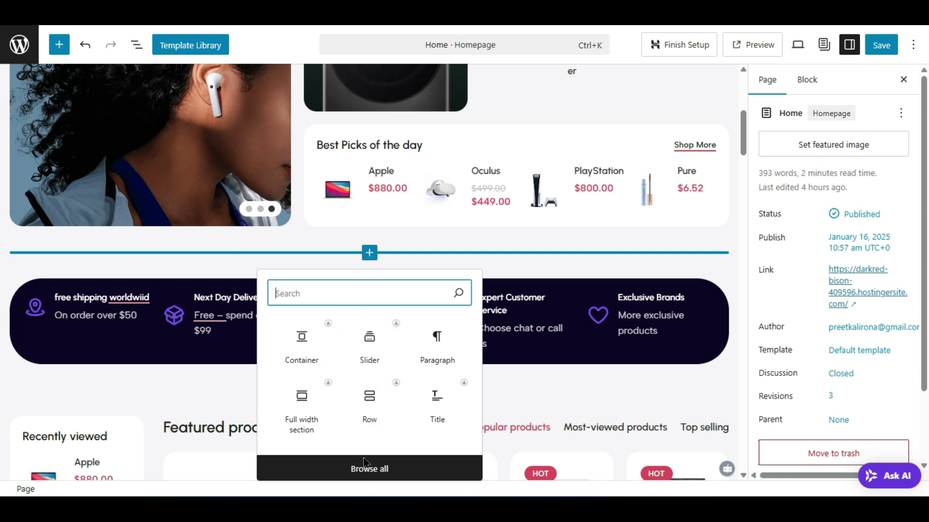
{"action": "left_click", "coordinate": [380, 469]}
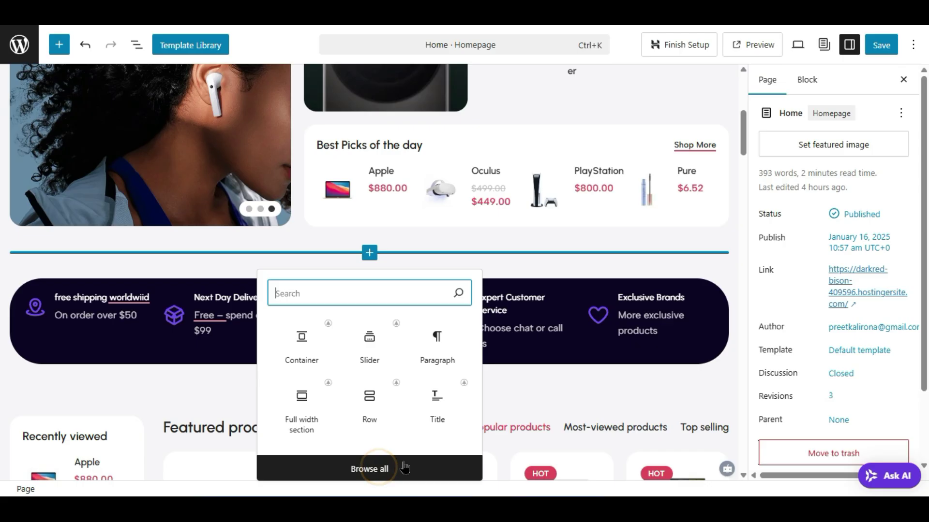
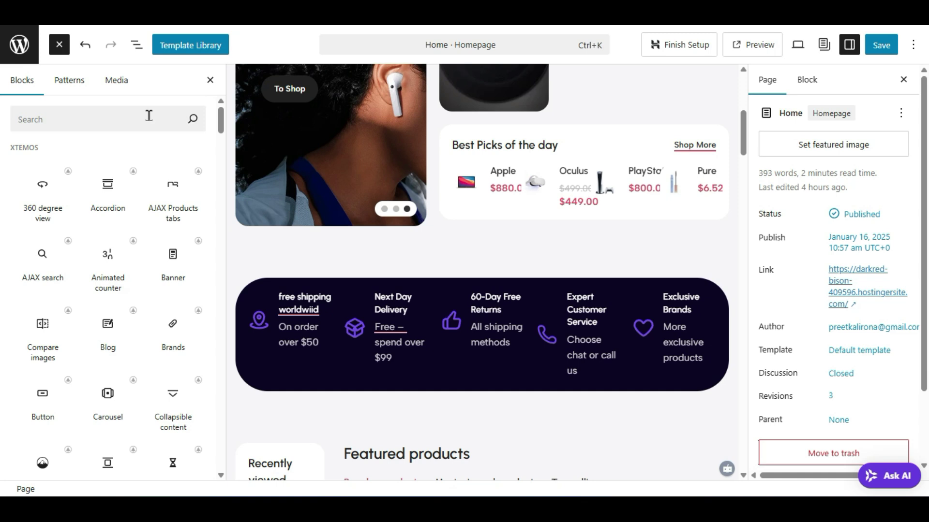
{"action": "left_click", "coordinate": [211, 79]}
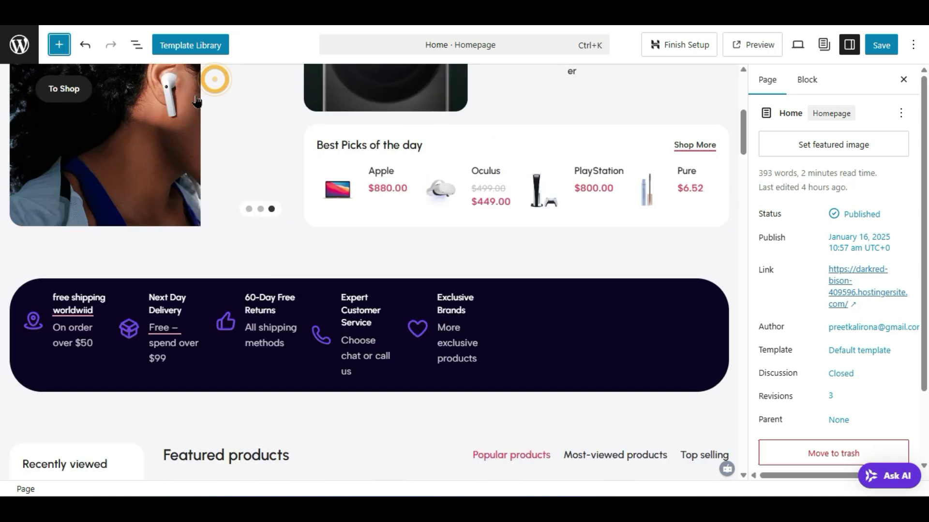
- Insert the Retail 2 banners template from the Banners category of the Template Library and check it on the page
{"action": "left_click", "coordinate": [205, 48]}
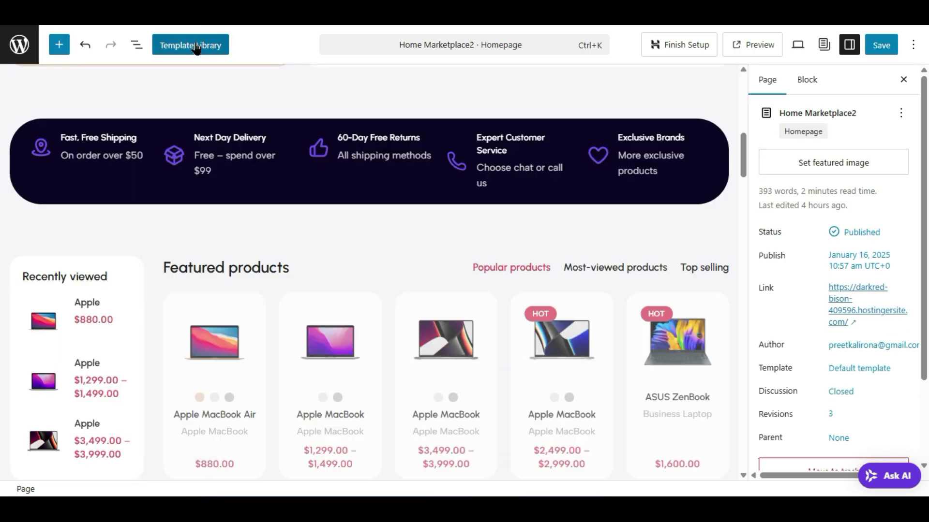
{"action": "left_click", "coordinate": [193, 44]}
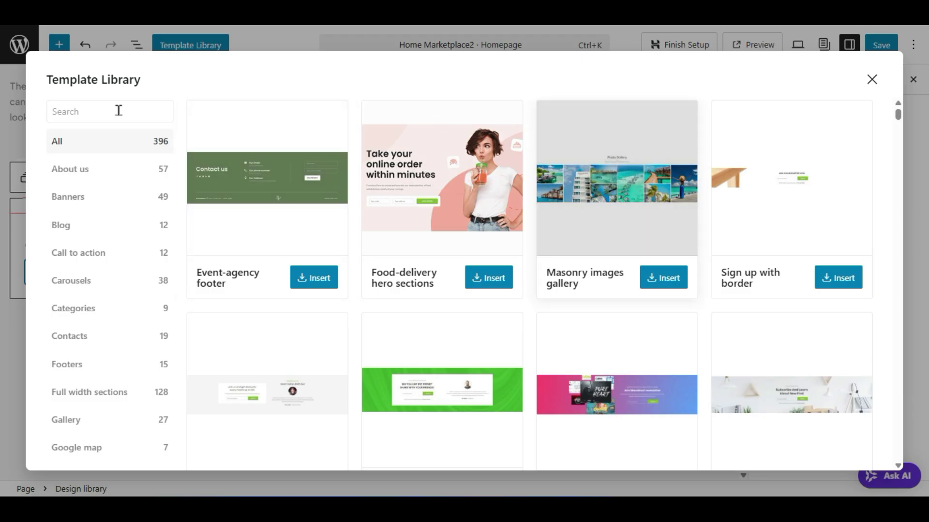
{"action": "left_click", "coordinate": [94, 205]}
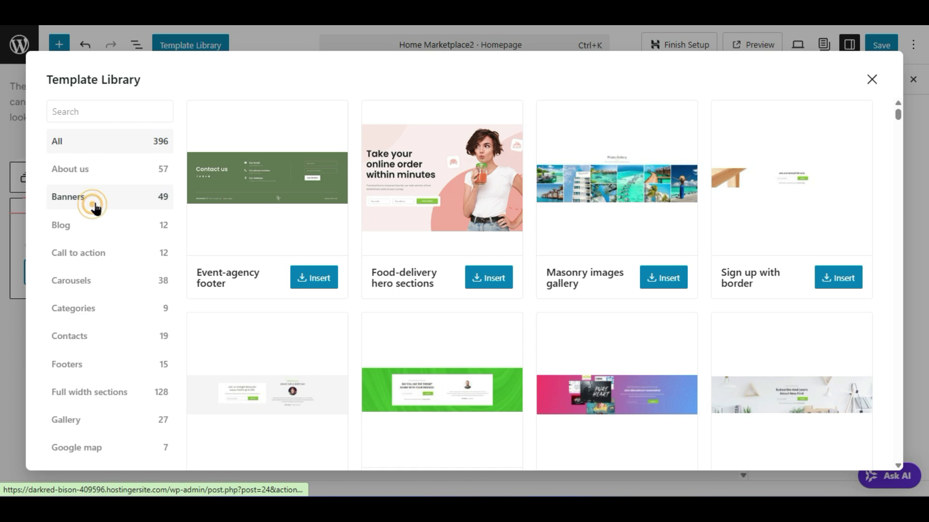
{"action": "left_click", "coordinate": [112, 199]}
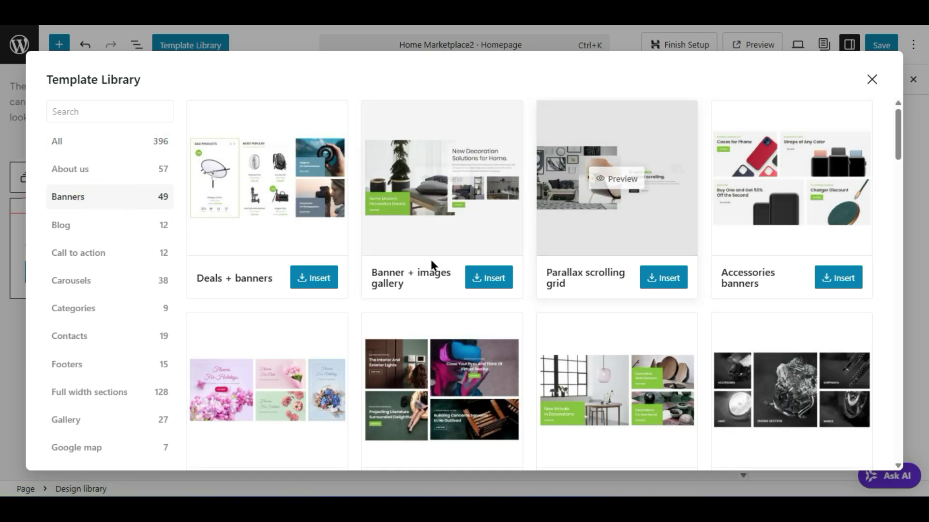
{"action": "scroll", "coordinate": [522, 300], "scroll_direction": "down", "scroll_amount": 2}
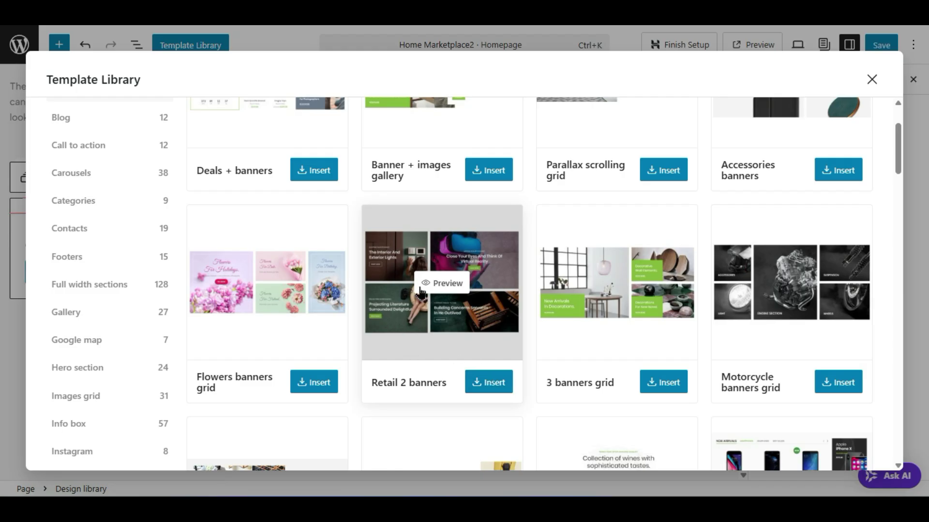
{"action": "left_click", "coordinate": [493, 383]}
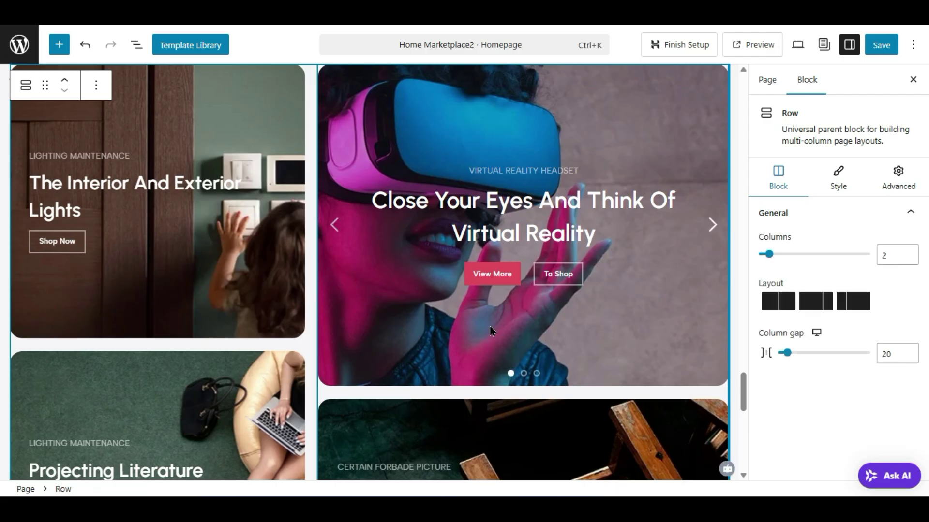
{"action": "scroll", "coordinate": [435, 319], "scroll_direction": "up", "scroll_amount": 6}
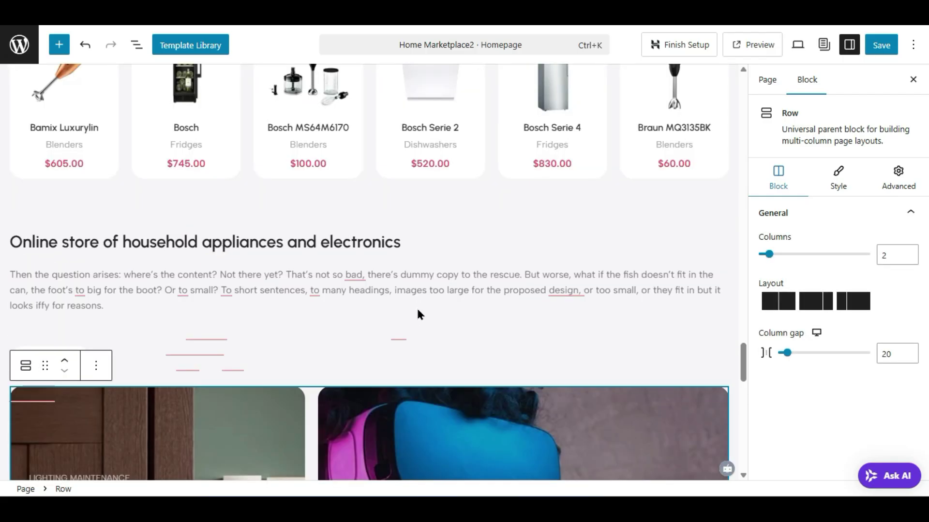
{"action": "scroll", "coordinate": [420, 315], "scroll_direction": "up", "scroll_amount": 2}
{"action": "scroll", "coordinate": [420, 315], "scroll_direction": "down", "scroll_amount": 6}
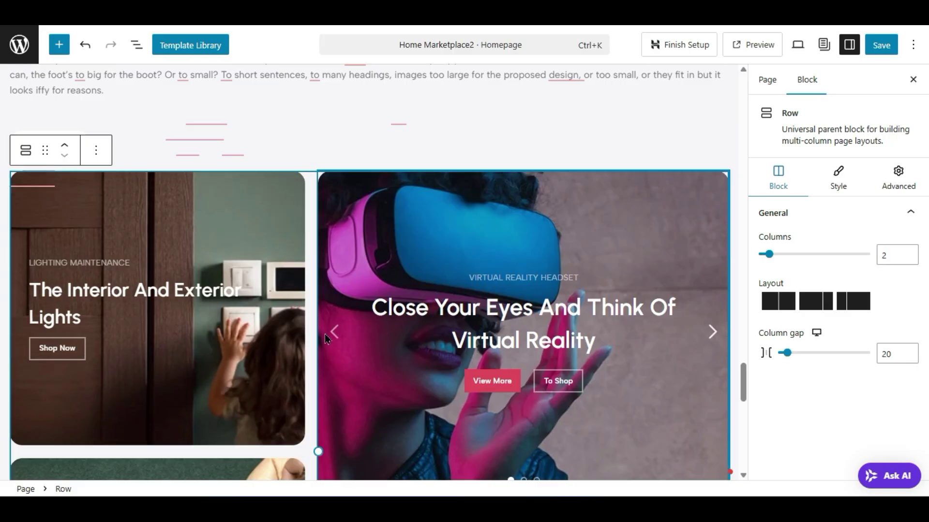
{"action": "scroll", "coordinate": [325, 337], "scroll_direction": "down", "scroll_amount": 2}
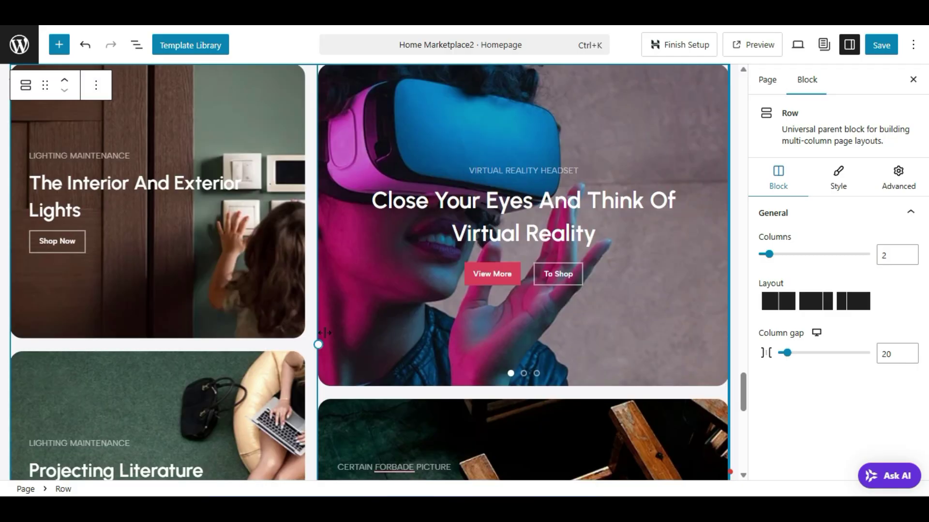
- Move the inserted banners row up the page, section by section, until it sits directly beneath the features bar
{"action": "scroll", "coordinate": [326, 339], "scroll_direction": "up", "scroll_amount": 2}
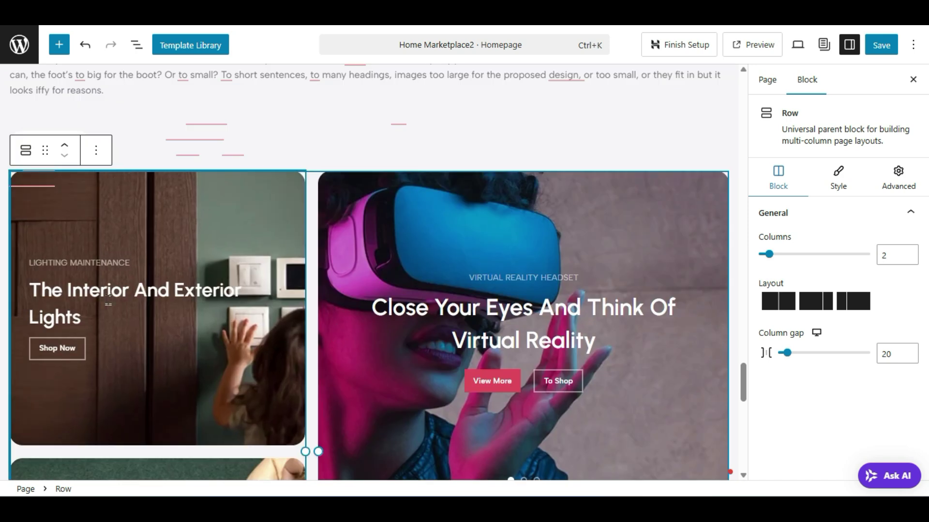
{"action": "left_click", "coordinate": [66, 147]}
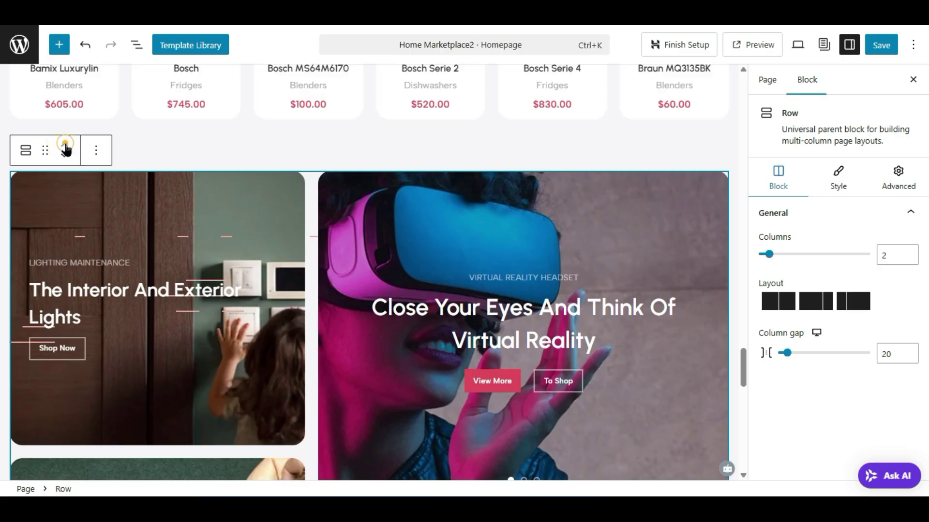
{"action": "left_click", "coordinate": [66, 147]}
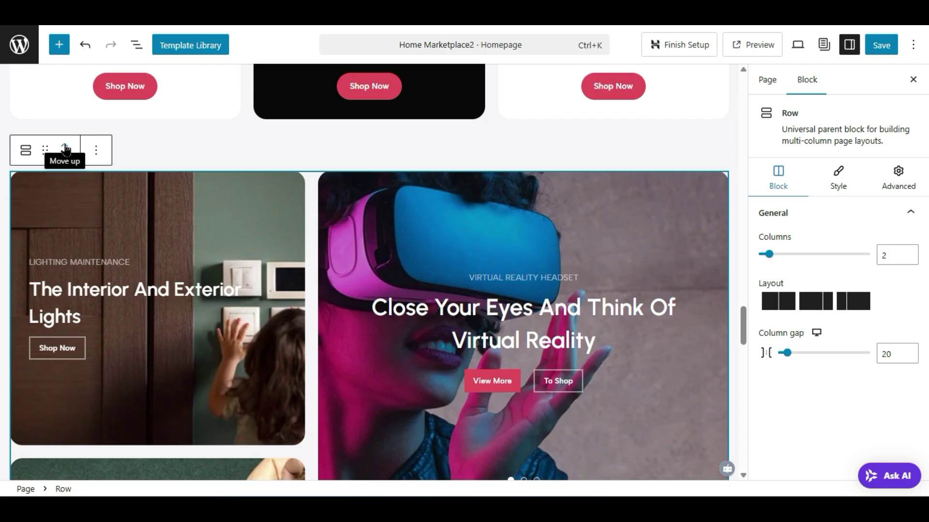
{"action": "left_click", "coordinate": [67, 148]}
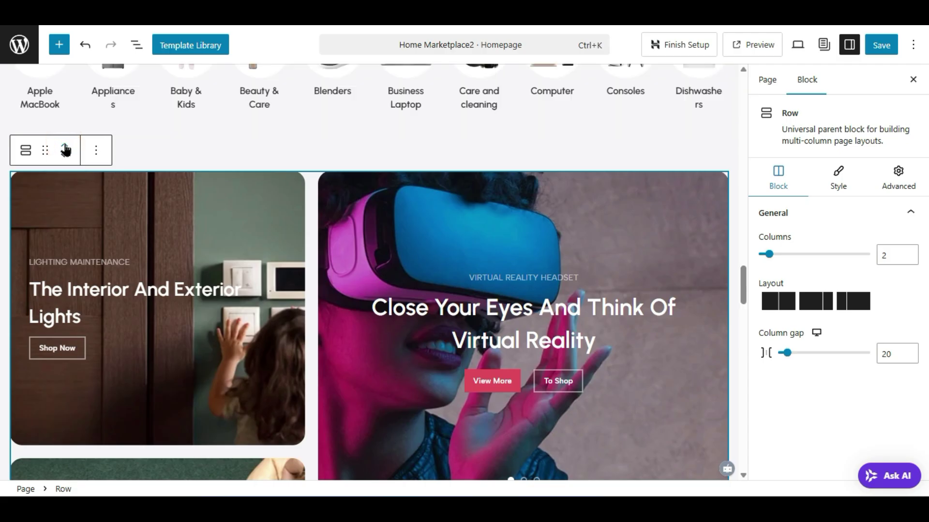
{"action": "left_click", "coordinate": [65, 147]}
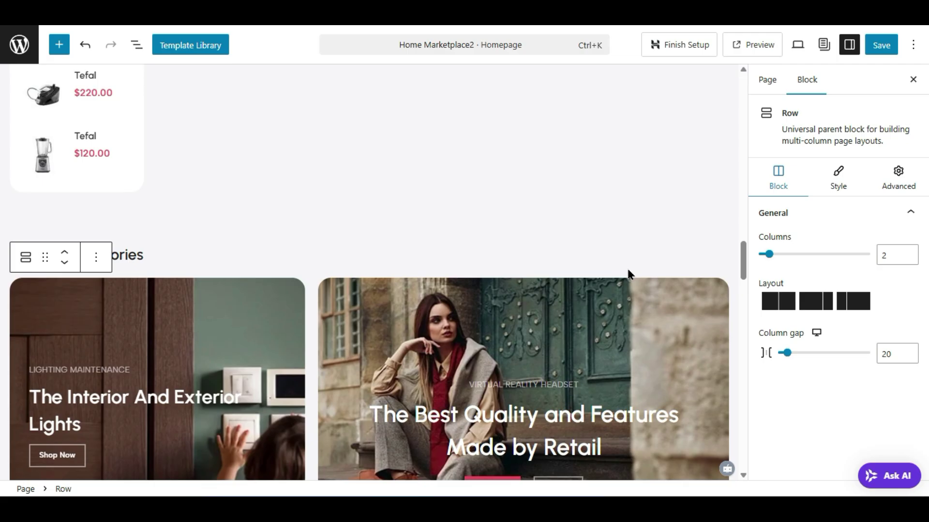
{"action": "scroll", "coordinate": [528, 348], "scroll_direction": "down", "scroll_amount": 5}
{"action": "scroll", "coordinate": [352, 343], "scroll_direction": "down", "scroll_amount": 2}
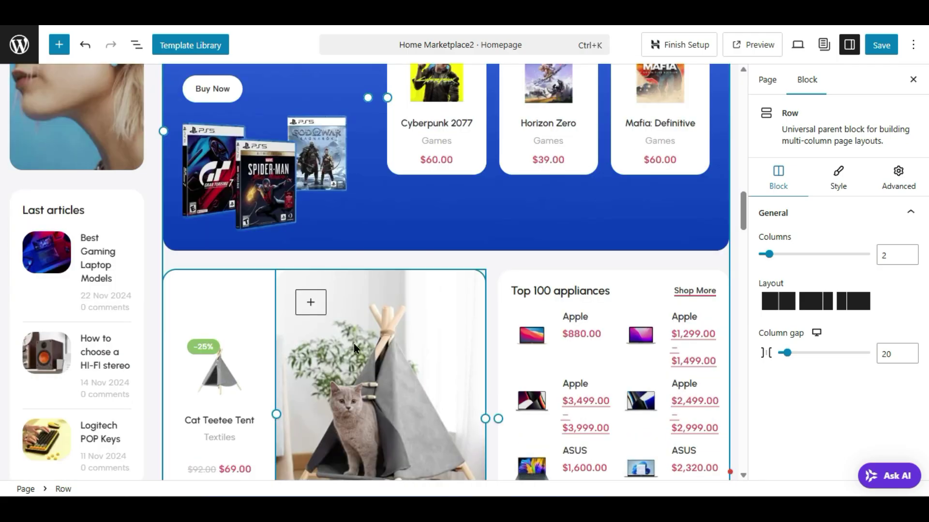
{"action": "scroll", "coordinate": [347, 300], "scroll_direction": "down", "scroll_amount": 5}
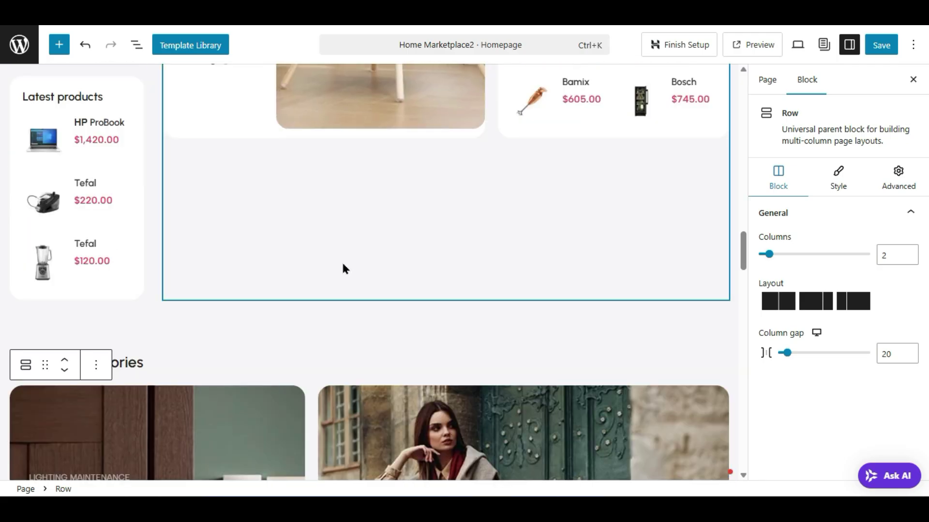
{"action": "left_click", "coordinate": [65, 358]}
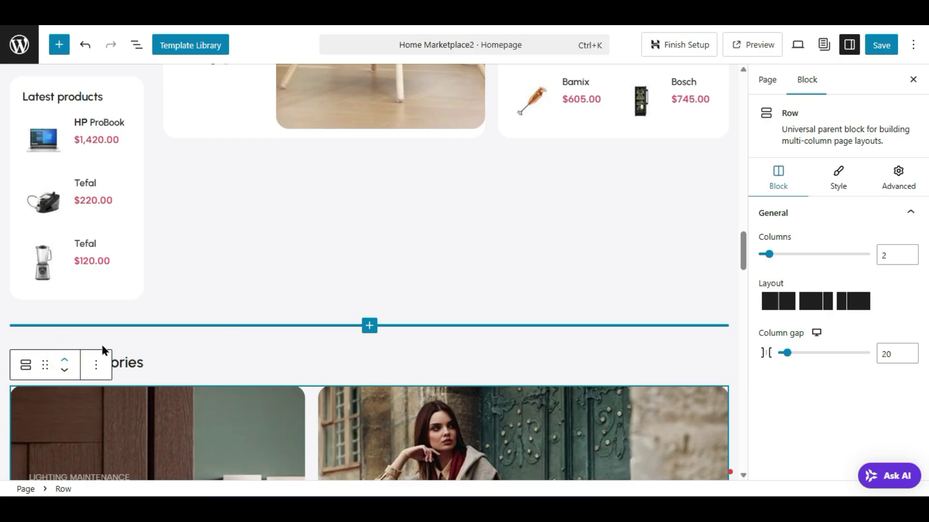
{"action": "left_click", "coordinate": [64, 360]}
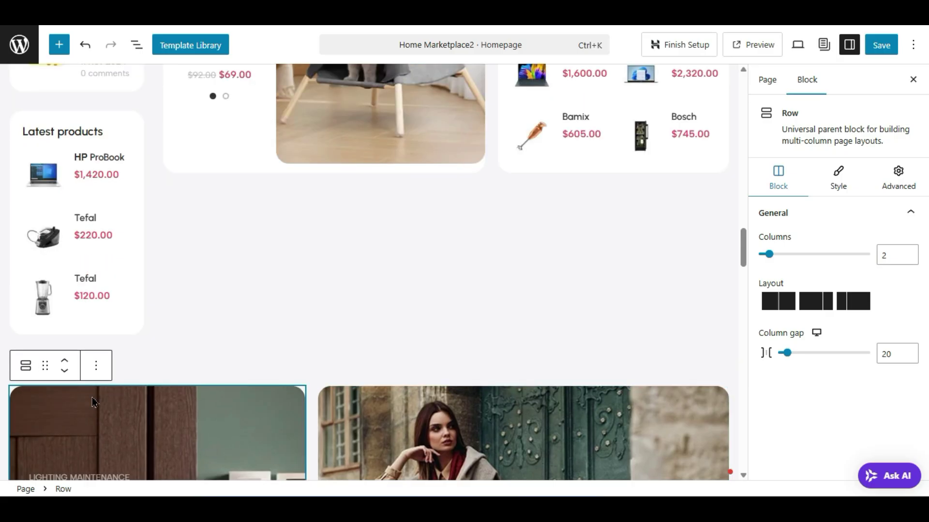
{"action": "left_click", "coordinate": [63, 361]}
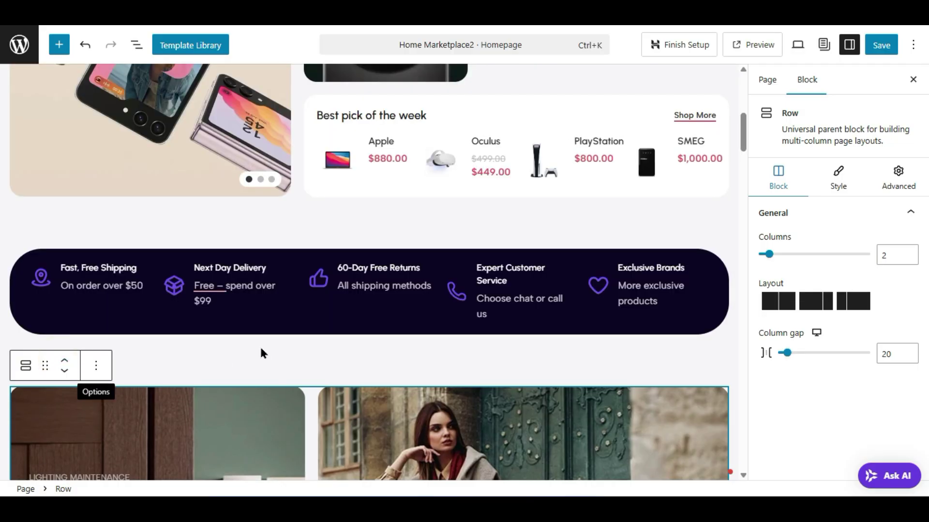
{"action": "scroll", "coordinate": [261, 353], "scroll_direction": "down", "scroll_amount": 5}
{"action": "scroll", "coordinate": [261, 353], "scroll_direction": "up", "scroll_amount": 5}
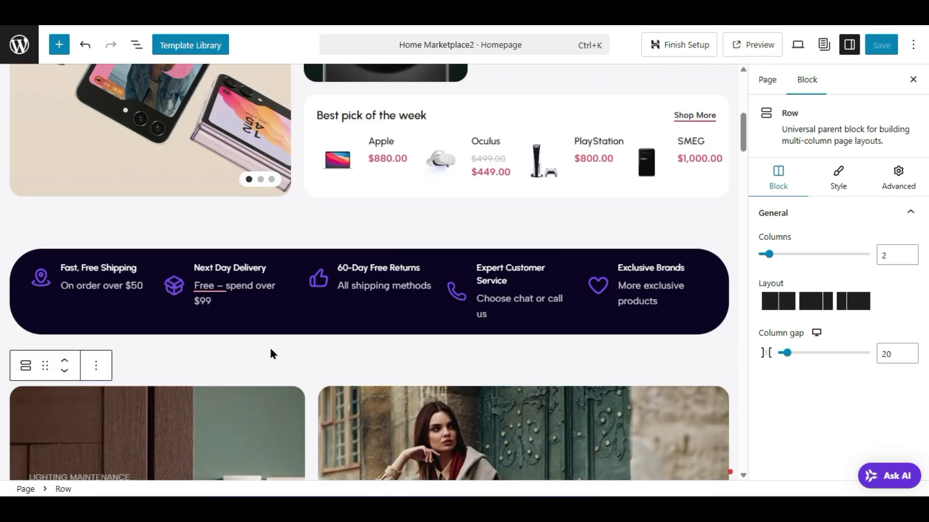
- Examine the block settings of the interior lights banner's title and Shop Now button and of the neighbouring slider
{"action": "scroll", "coordinate": [272, 354], "scroll_direction": "down", "scroll_amount": 2}
{"action": "scroll", "coordinate": [492, 366], "scroll_direction": "down", "scroll_amount": 5}
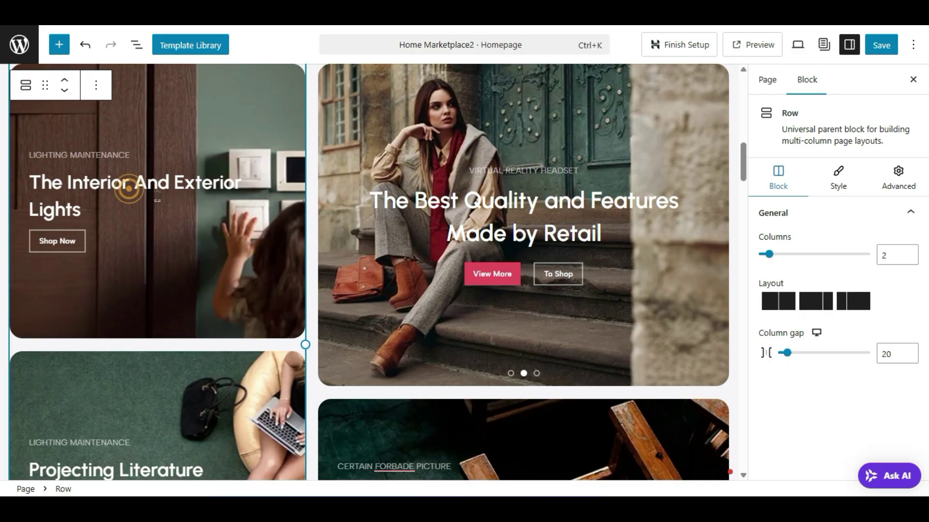
{"action": "triple_click", "coordinate": [159, 201]}
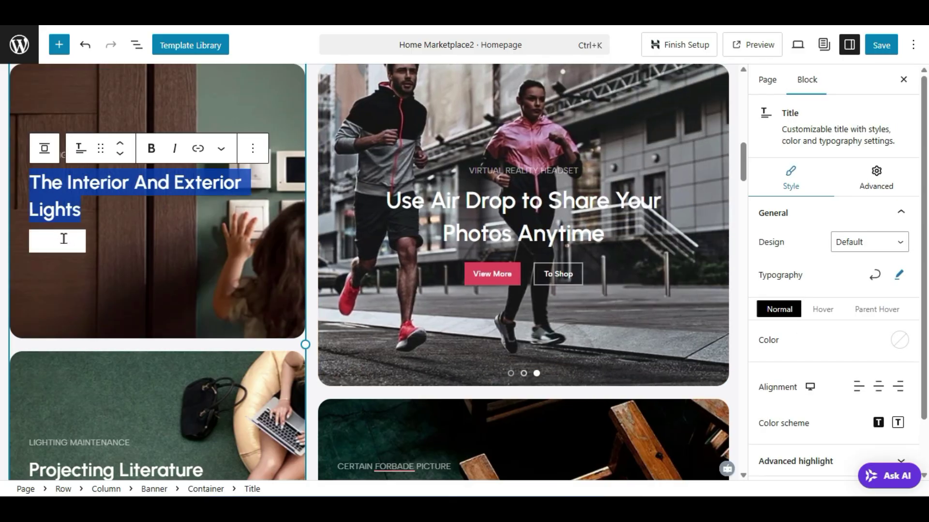
{"action": "left_click", "coordinate": [58, 241]}
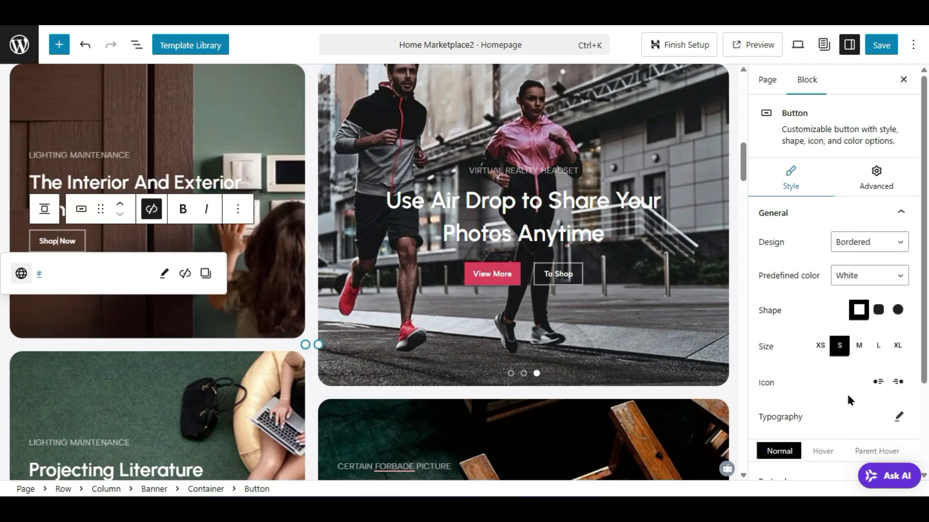
{"action": "scroll", "coordinate": [507, 344], "scroll_direction": "up", "scroll_amount": 2}
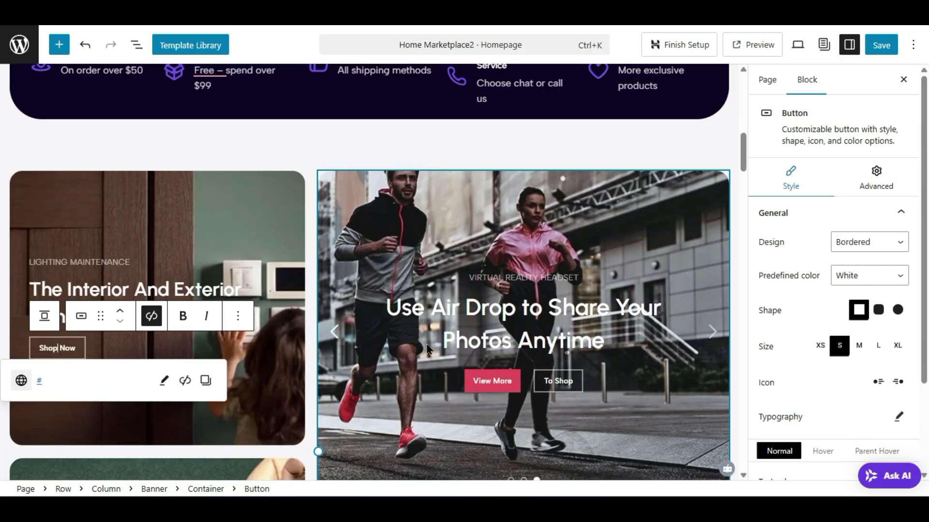
{"action": "left_click", "coordinate": [308, 173]}
{"action": "left_click", "coordinate": [334, 204]}
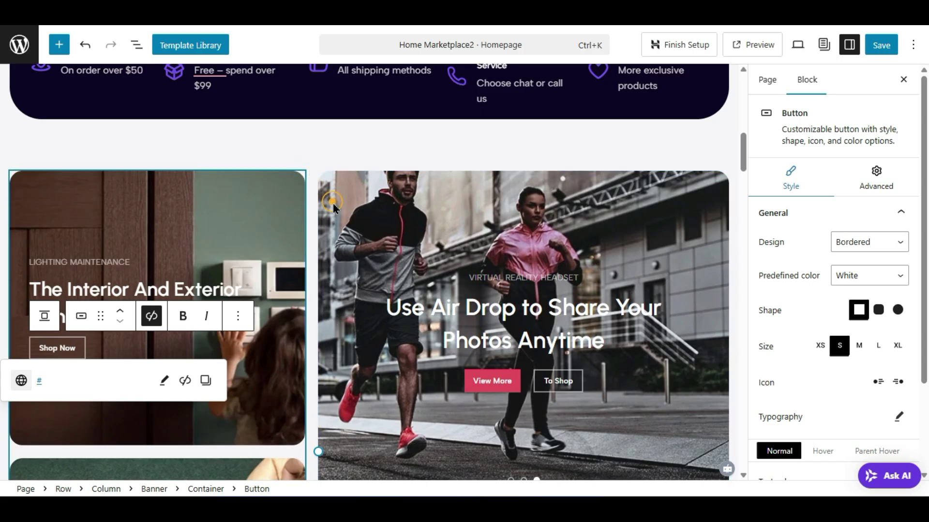
{"action": "left_click", "coordinate": [364, 210]}
{"action": "left_click", "coordinate": [348, 194]}
{"action": "scroll", "coordinate": [245, 195], "scroll_direction": "down", "scroll_amount": 2}
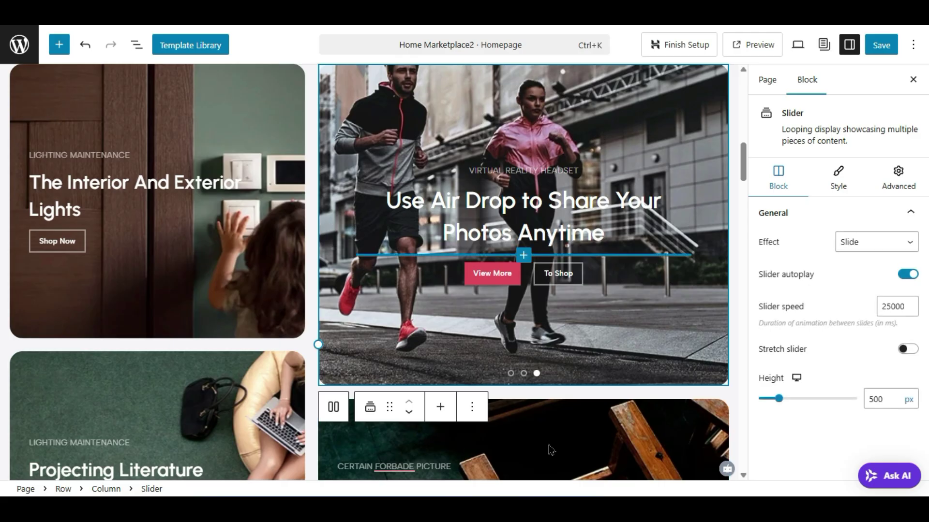
- Delete the column holding the interior lights and projecting literature banners from the inserted row
{"action": "scroll", "coordinate": [133, 377], "scroll_direction": "up", "scroll_amount": 2}
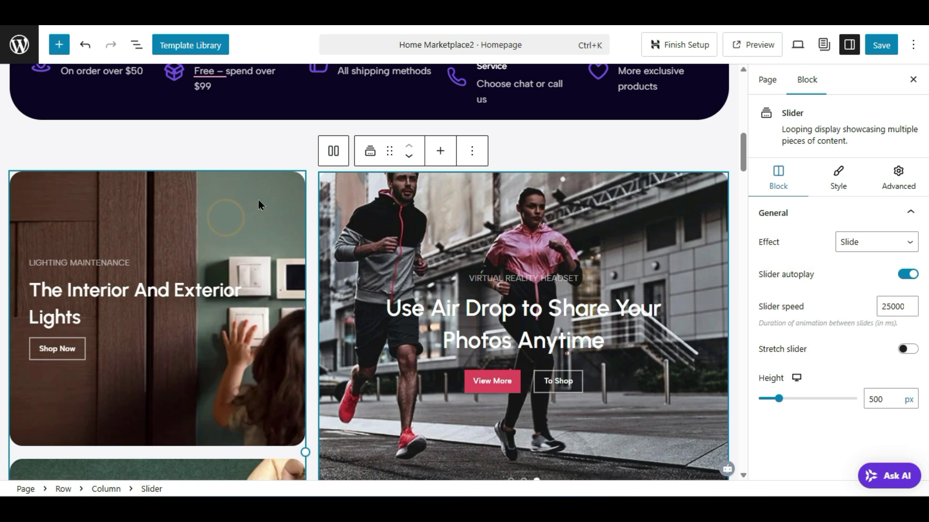
{"action": "left_click", "coordinate": [277, 187]}
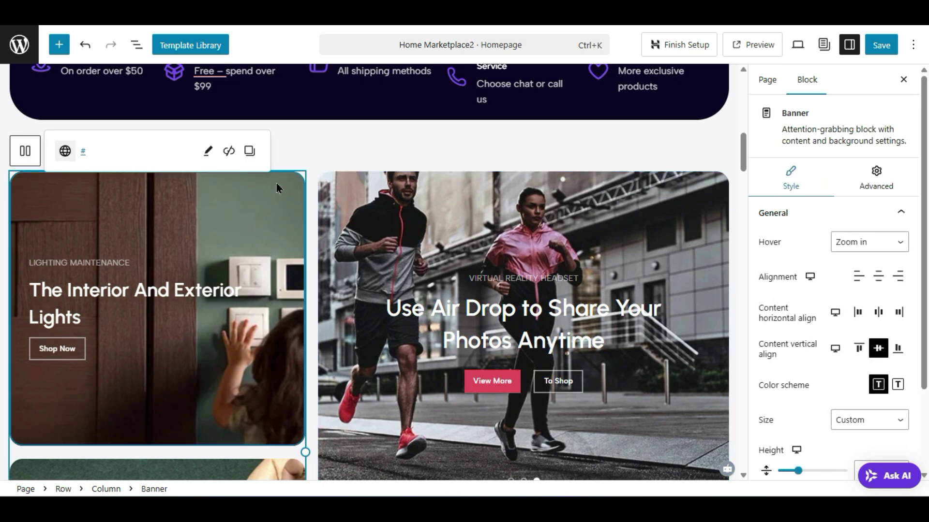
{"action": "left_click", "coordinate": [25, 151]}
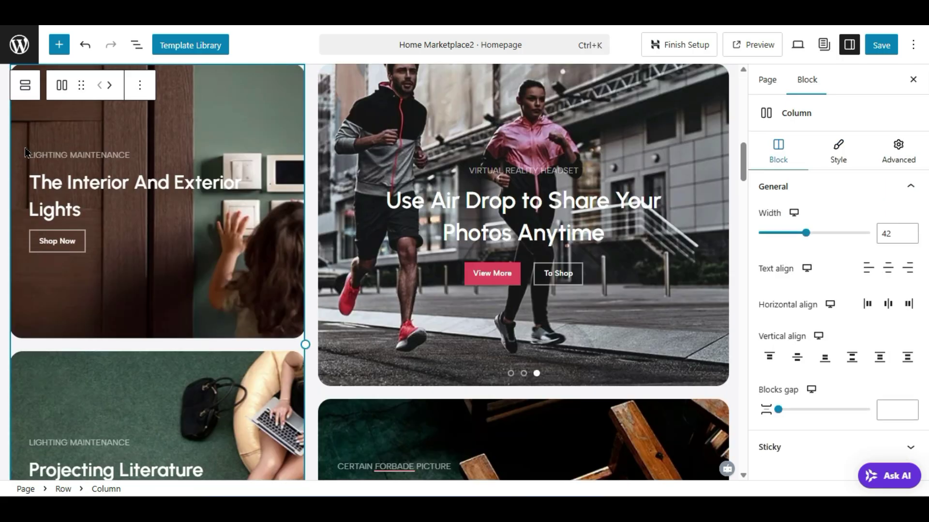
{"action": "scroll", "coordinate": [225, 232], "scroll_direction": "up", "scroll_amount": 2}
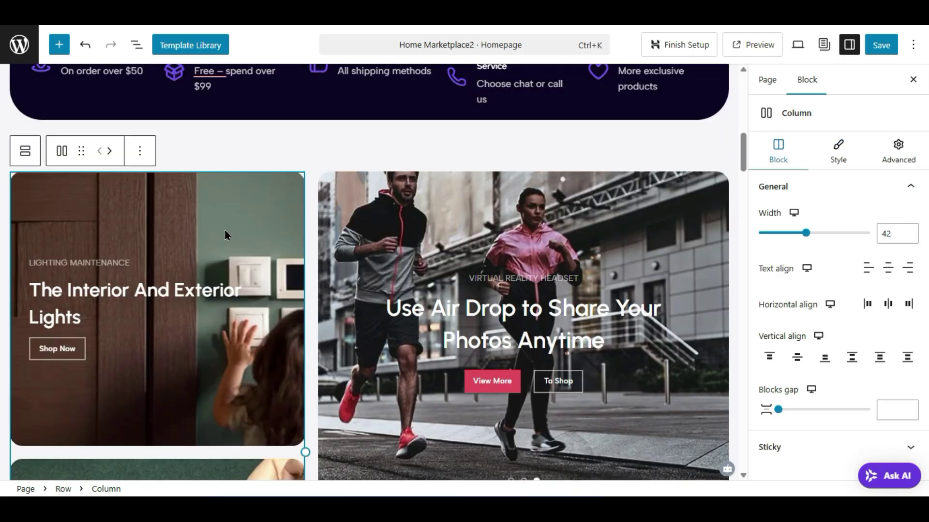
{"action": "left_click", "coordinate": [141, 152]}
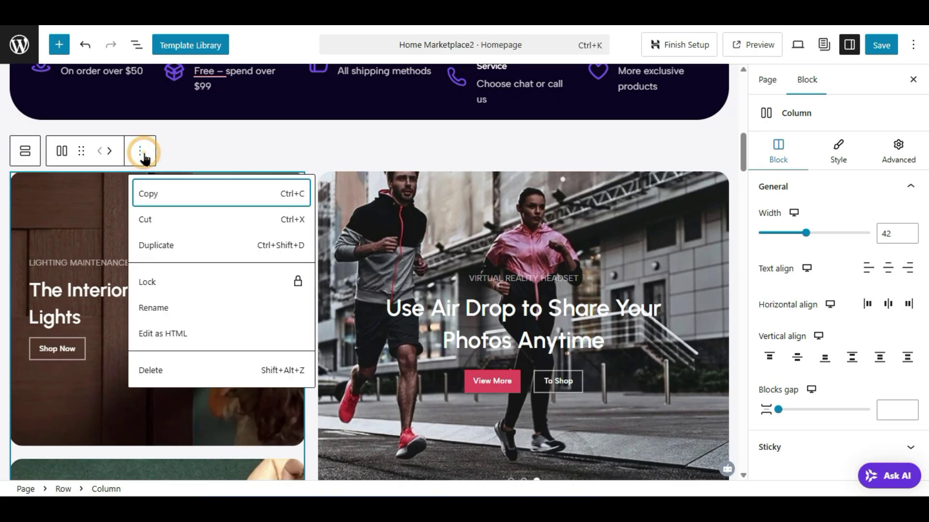
{"action": "left_click", "coordinate": [187, 365]}
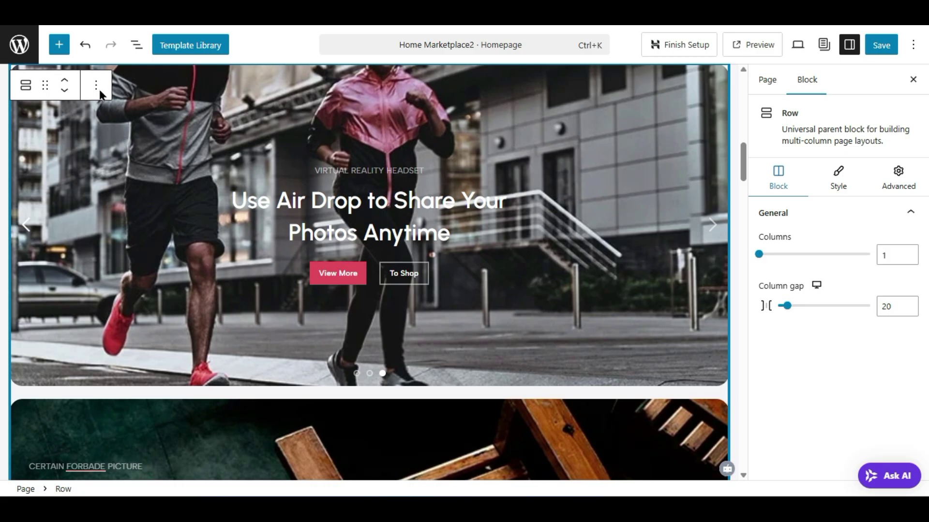
- Delete the Virtual Reality Headset slider block from the remaining column of the banners row
{"action": "scroll", "coordinate": [97, 90], "scroll_direction": "up", "scroll_amount": 2}
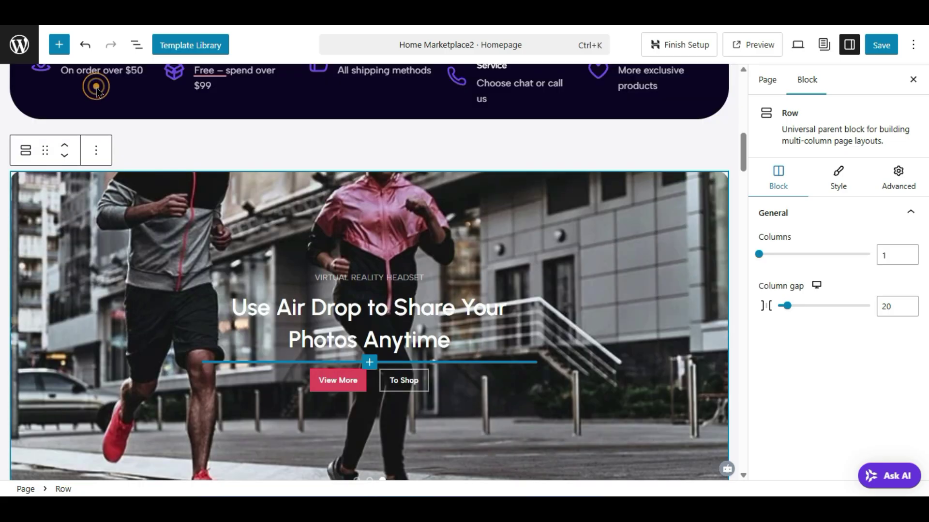
{"action": "left_click", "coordinate": [98, 155]}
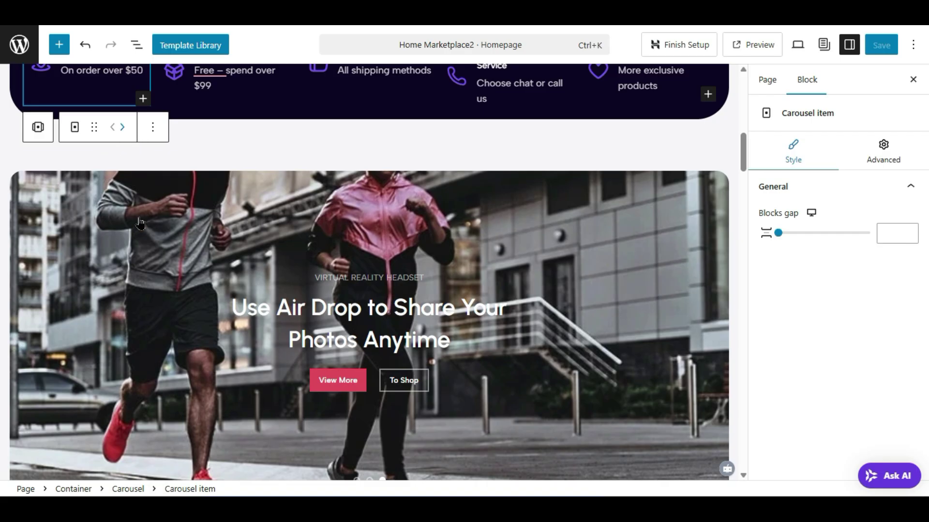
{"action": "left_click", "coordinate": [134, 257]}
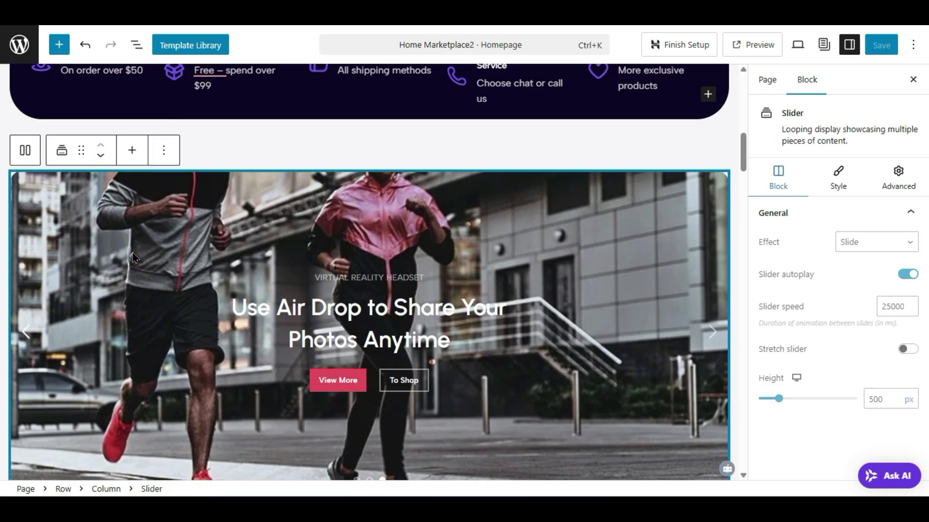
{"action": "left_click", "coordinate": [164, 151]}
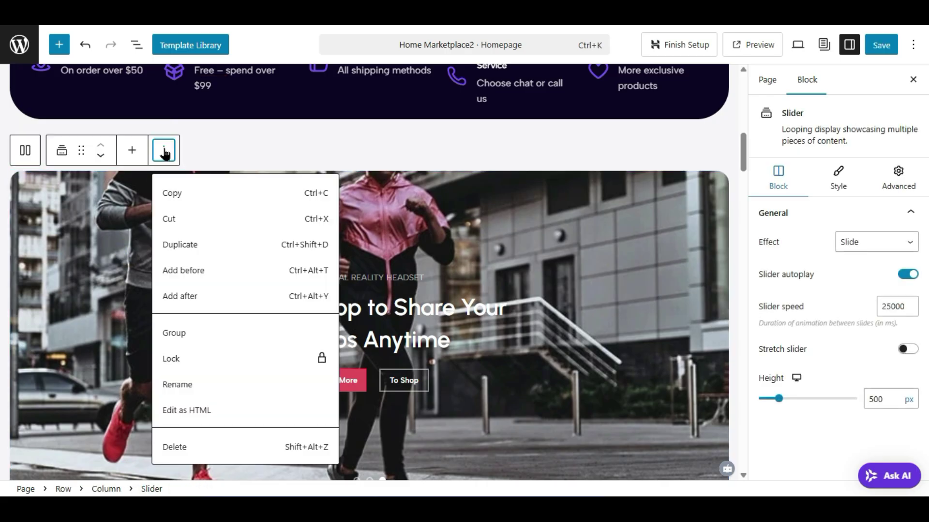
{"action": "left_click", "coordinate": [196, 474]}
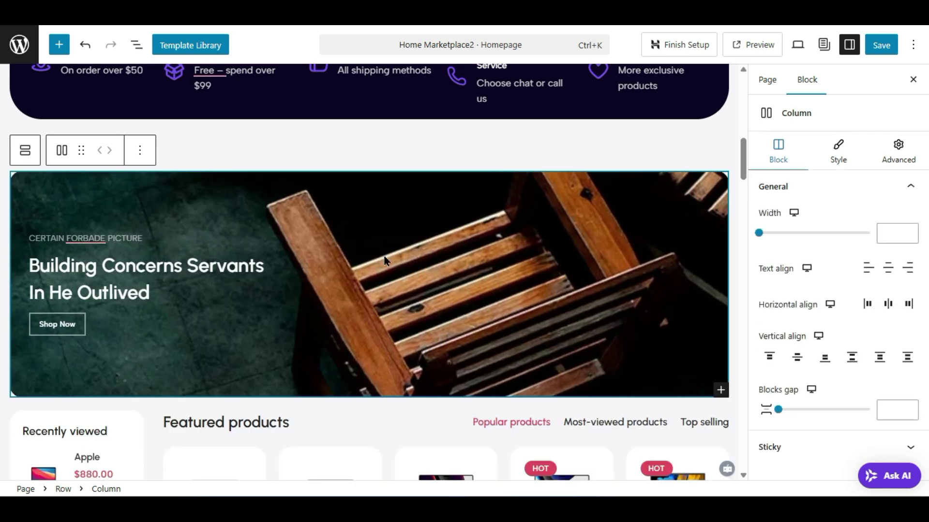
- Delete the column with the wooden chair banner and the emptied row beneath the features bar
{"action": "scroll", "coordinate": [419, 238], "scroll_direction": "down", "scroll_amount": 2}
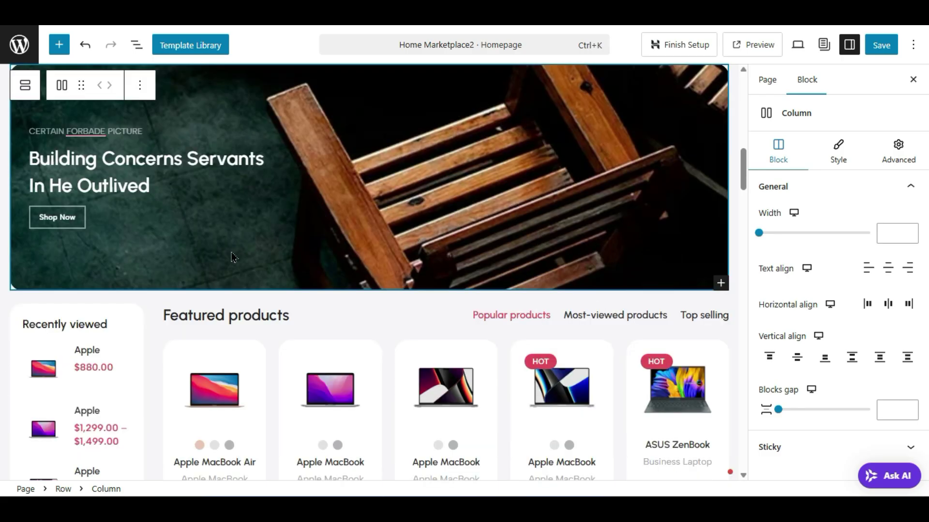
{"action": "scroll", "coordinate": [231, 251], "scroll_direction": "up", "scroll_amount": 4}
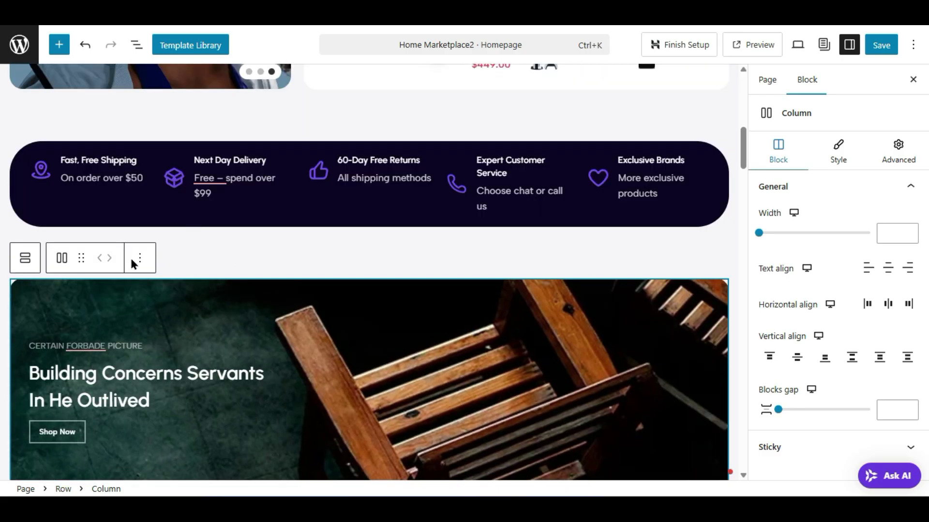
{"action": "left_click", "coordinate": [139, 260]}
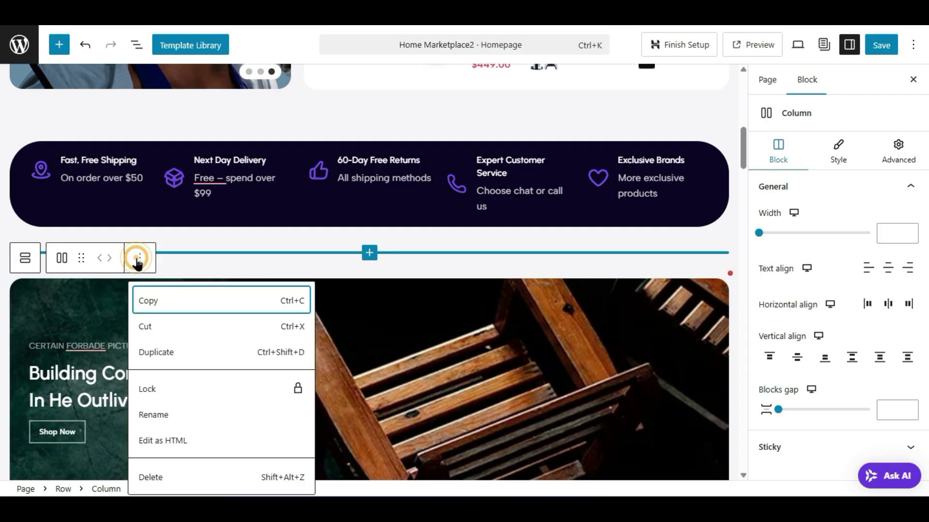
{"action": "left_click", "coordinate": [175, 480]}
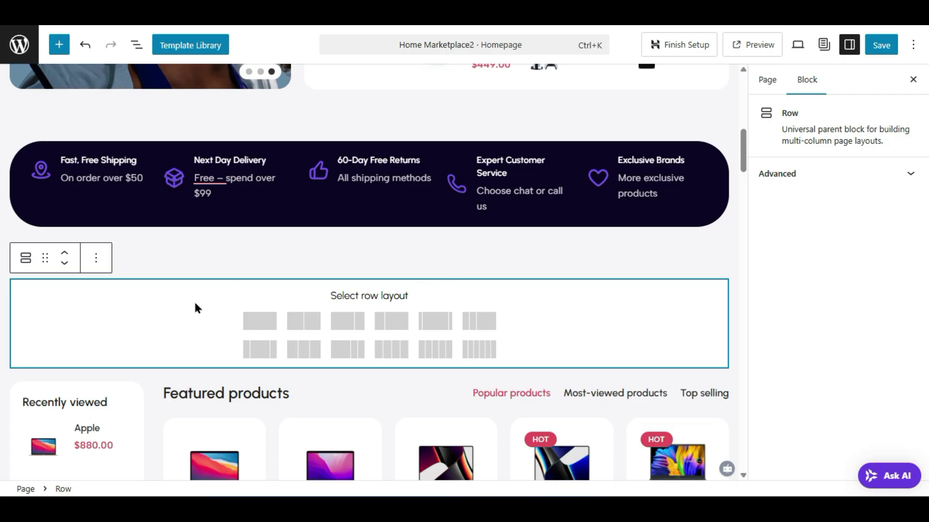
{"action": "left_click", "coordinate": [96, 258]}
{"action": "scroll", "coordinate": [128, 445], "scroll_direction": "down", "scroll_amount": 3}
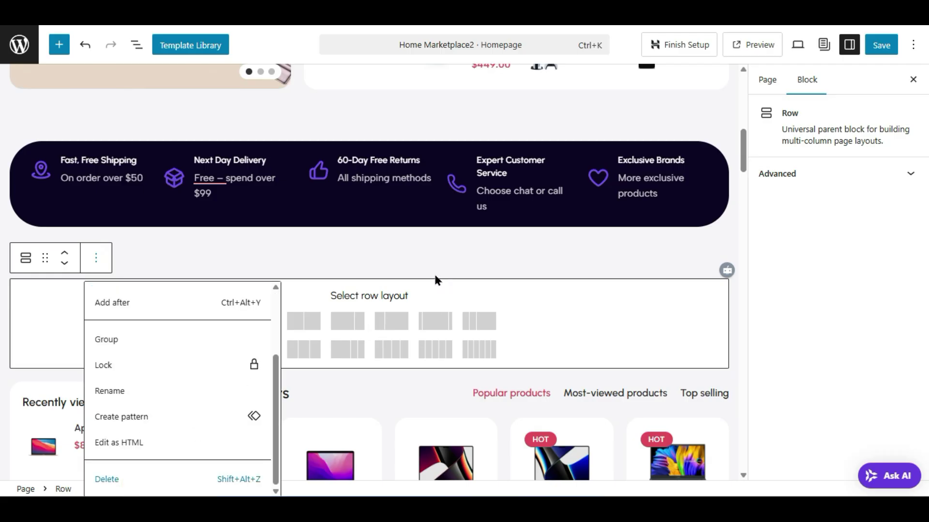
{"action": "key", "text": "shift+alt+z"}
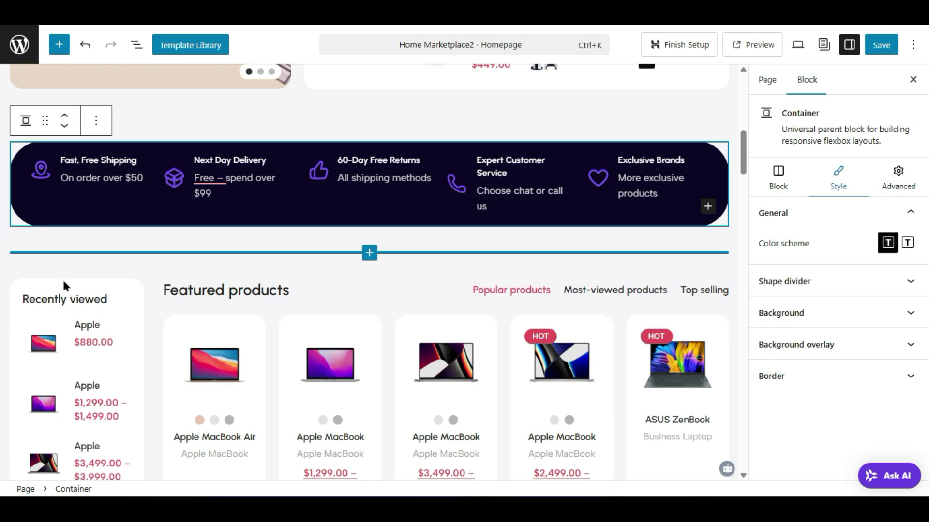
- Try the Bordered and Aside designs on the Featured products tabs header and return it to Space between
{"action": "left_click", "coordinate": [437, 231]}
{"action": "left_click", "coordinate": [511, 292]}
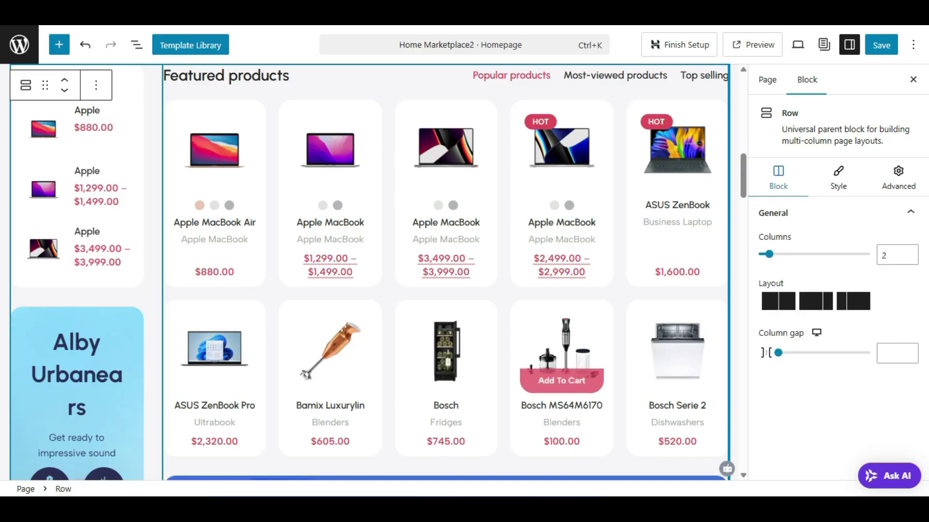
{"action": "scroll", "coordinate": [651, 178], "scroll_direction": "up", "scroll_amount": 2}
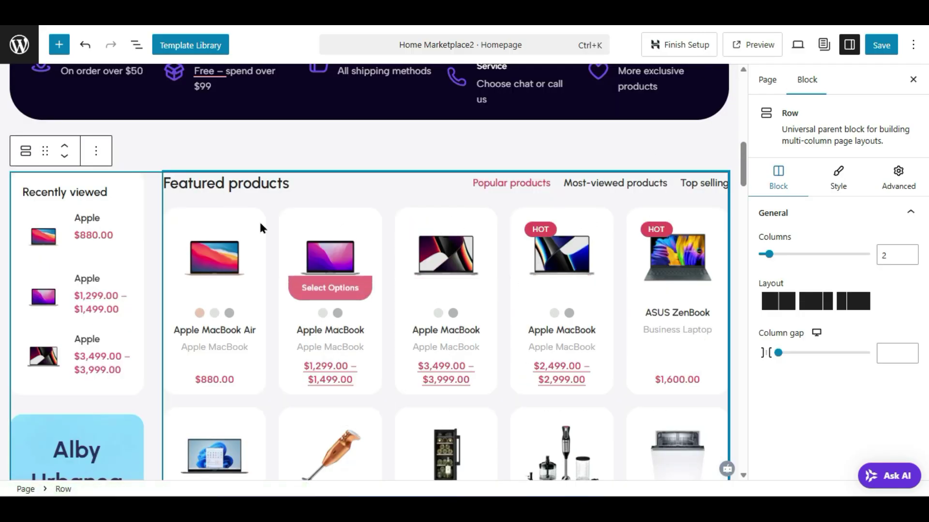
{"action": "left_click", "coordinate": [312, 190]}
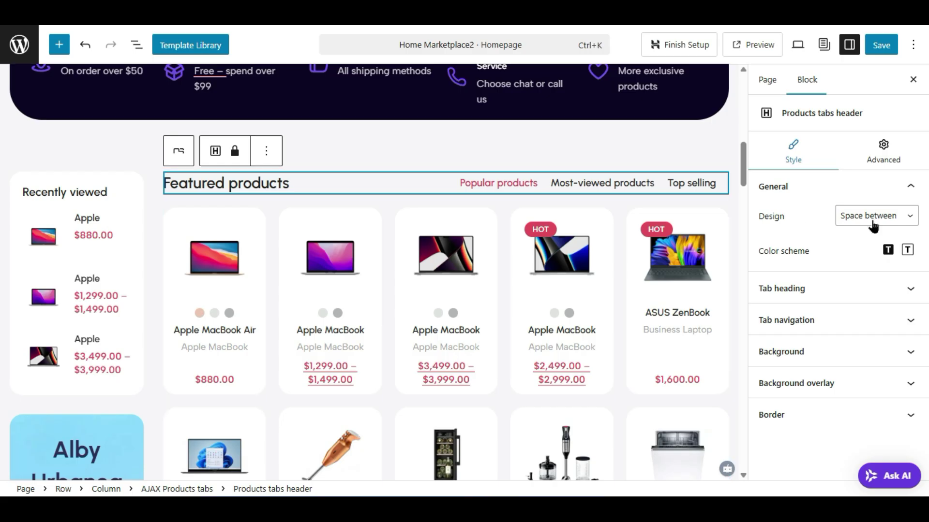
{"action": "left_click", "coordinate": [876, 216]}
{"action": "left_click", "coordinate": [860, 251]}
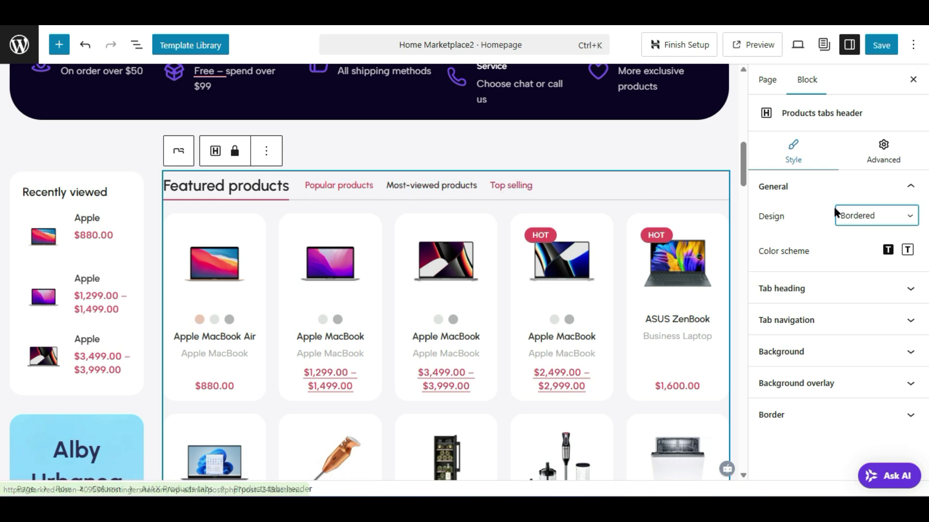
{"action": "left_click", "coordinate": [849, 215]}
{"action": "left_click", "coordinate": [861, 279]}
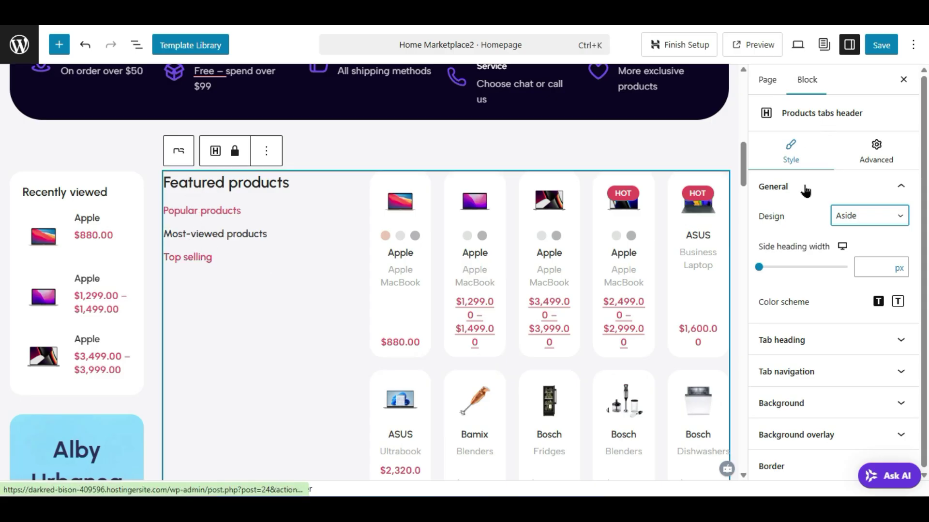
{"action": "left_click", "coordinate": [860, 215]}
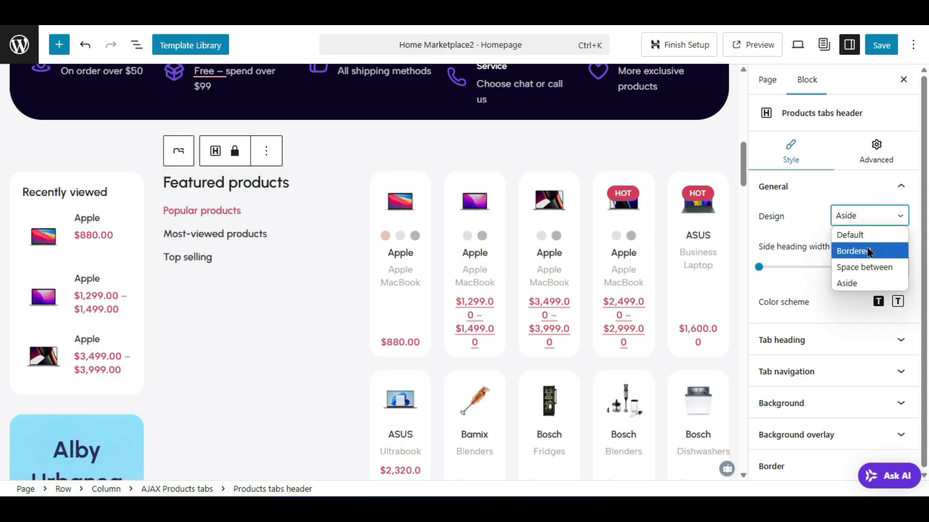
{"action": "left_click", "coordinate": [870, 267]}
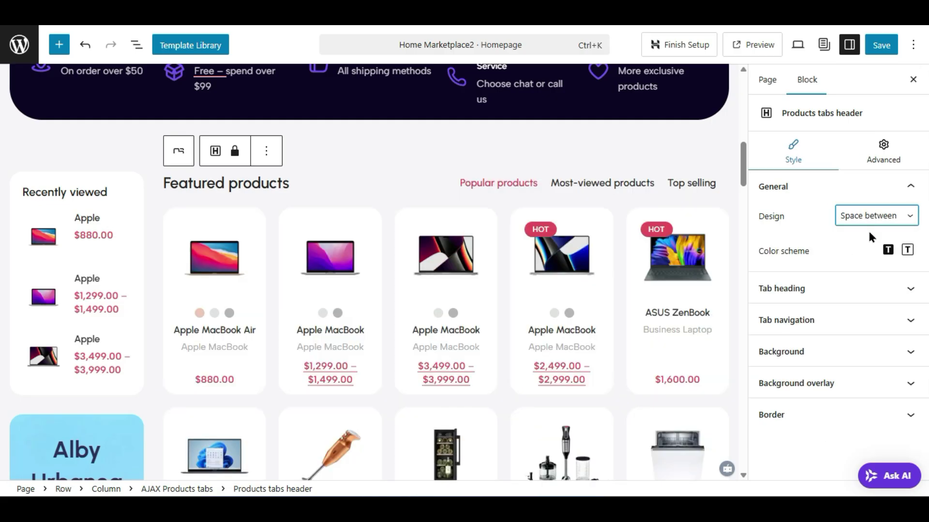
- Examine the settings of the AJAX Products tabs block and the background, border and advanced options of its products block
{"action": "left_click", "coordinate": [239, 265]}
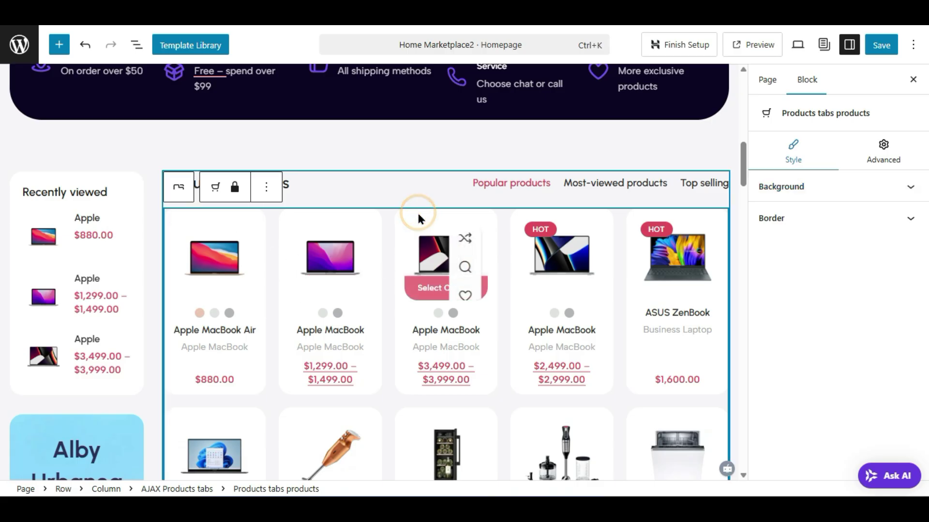
{"action": "left_click", "coordinate": [176, 191]}
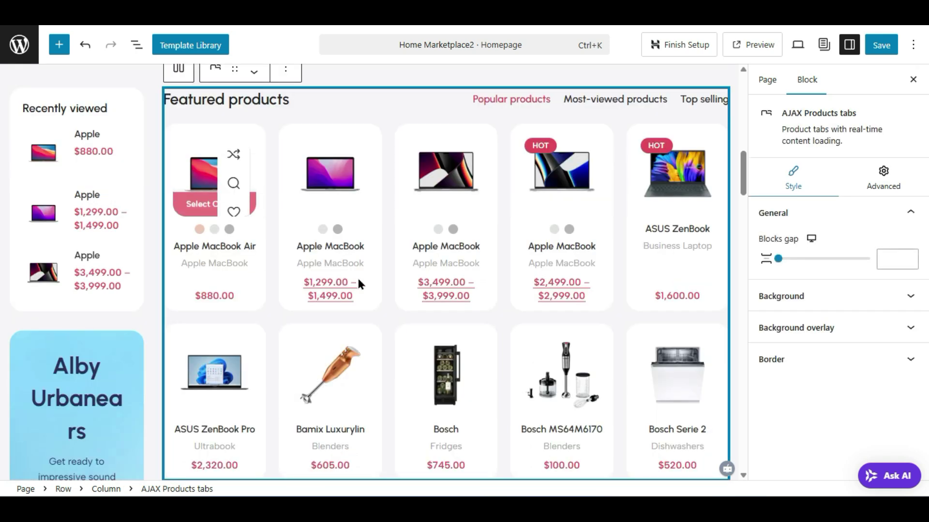
{"action": "left_click", "coordinate": [216, 69]}
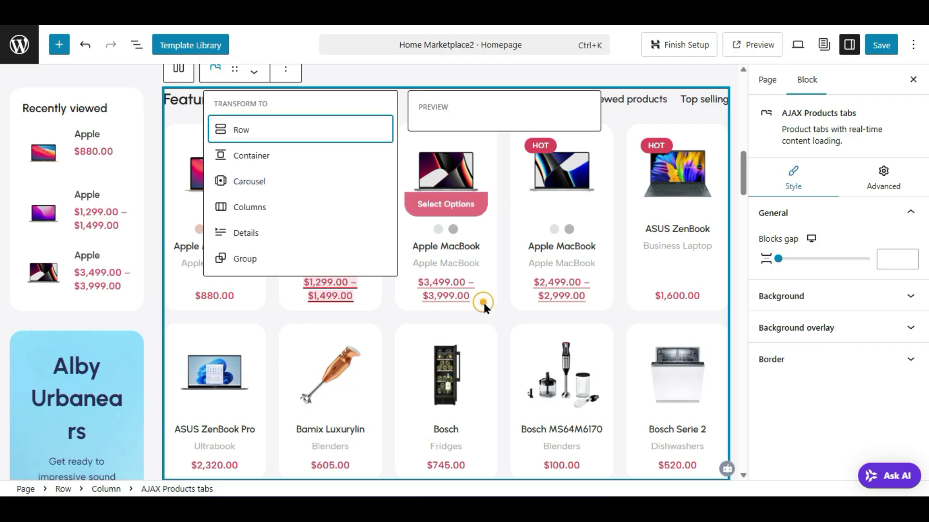
{"action": "left_click", "coordinate": [606, 254]}
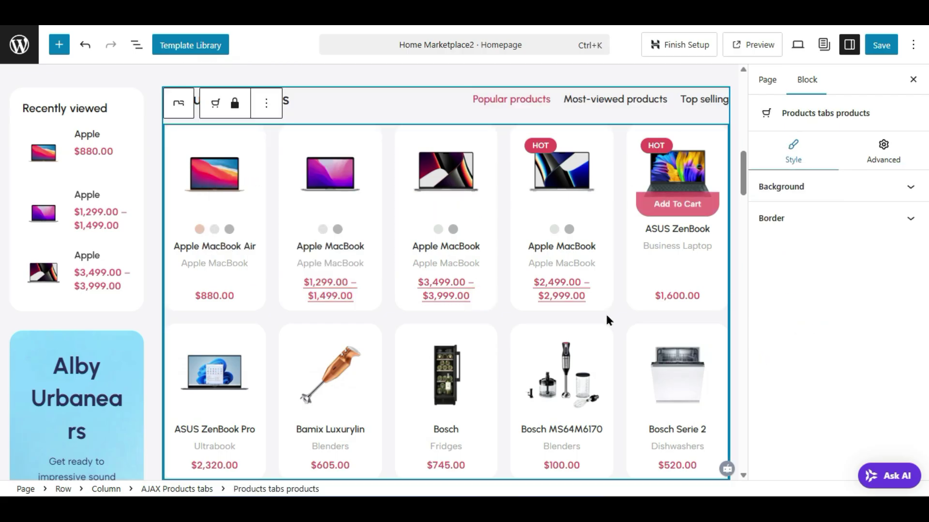
{"action": "left_click", "coordinate": [804, 189]}
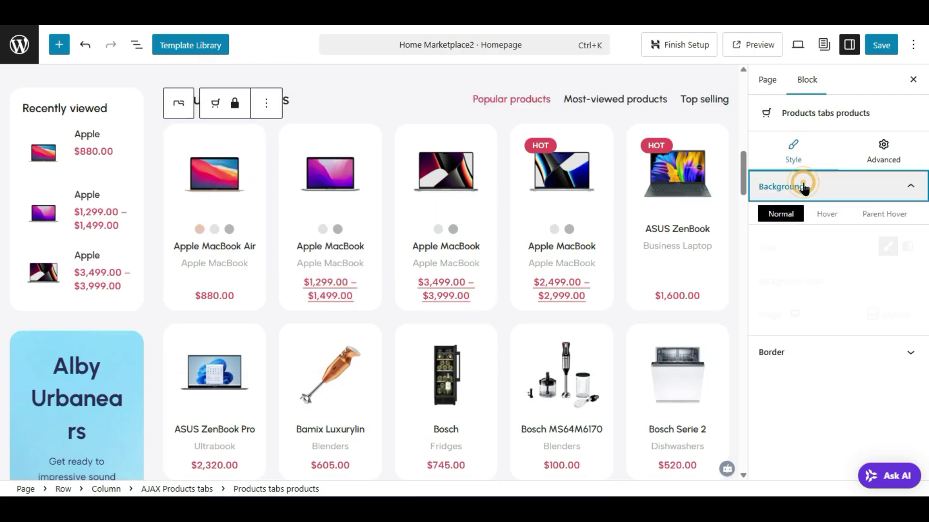
{"action": "left_click", "coordinate": [802, 187]}
{"action": "left_click", "coordinate": [799, 220]}
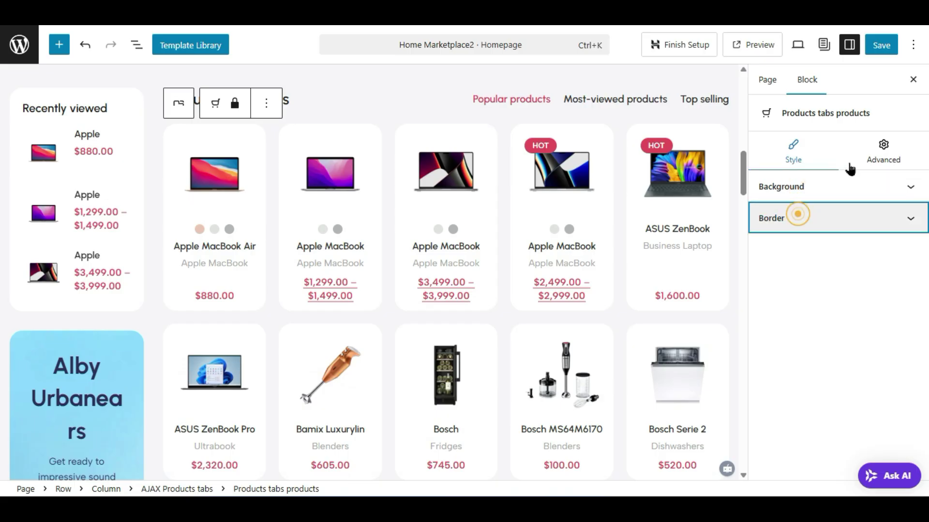
{"action": "left_click", "coordinate": [893, 152]}
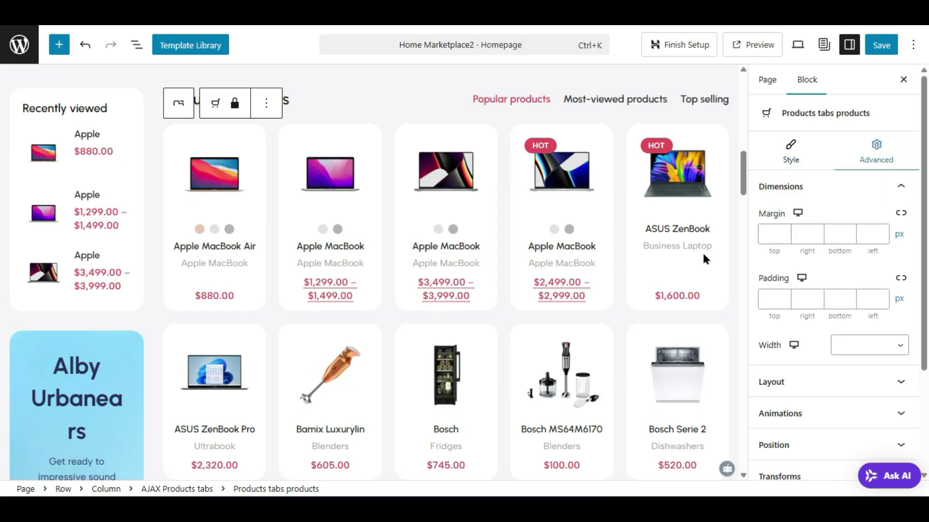
- Examine the product listings and data settings of the Popular products and Most-viewed products tabs
{"action": "scroll", "coordinate": [611, 344], "scroll_direction": "up", "scroll_amount": 2}
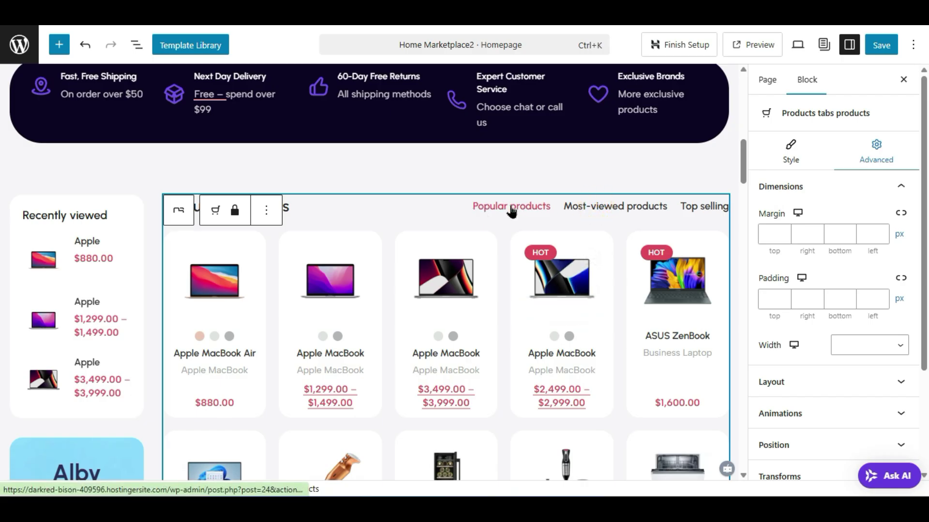
{"action": "left_click", "coordinate": [511, 208]}
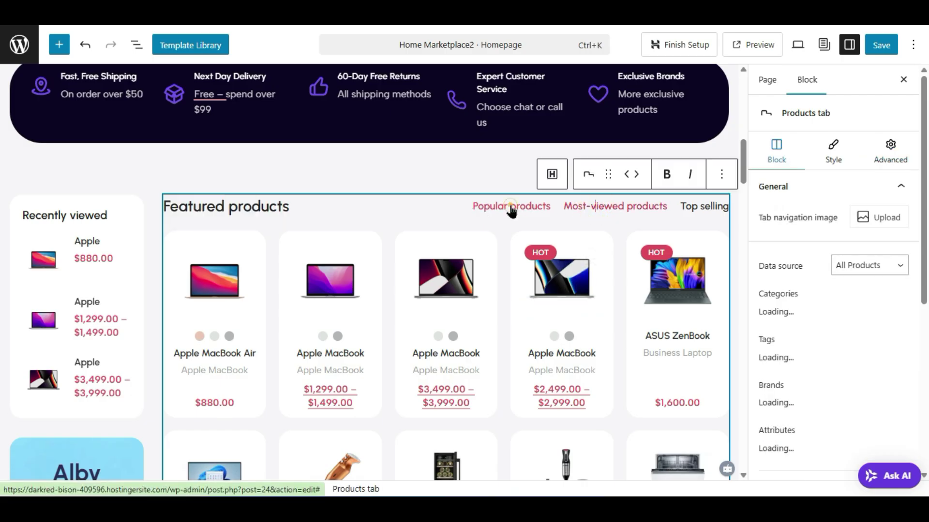
{"action": "left_click", "coordinate": [512, 208]}
{"action": "left_click", "coordinate": [512, 208]}
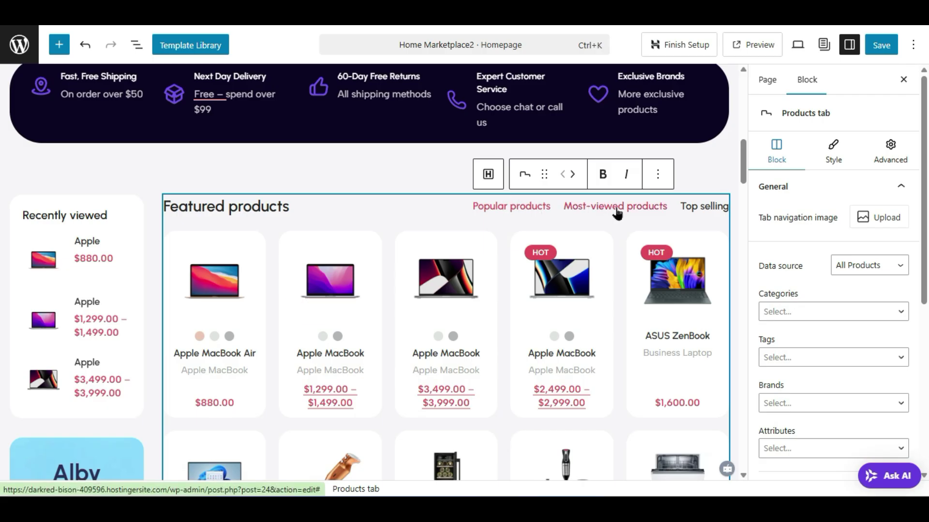
{"action": "left_click", "coordinate": [616, 210]}
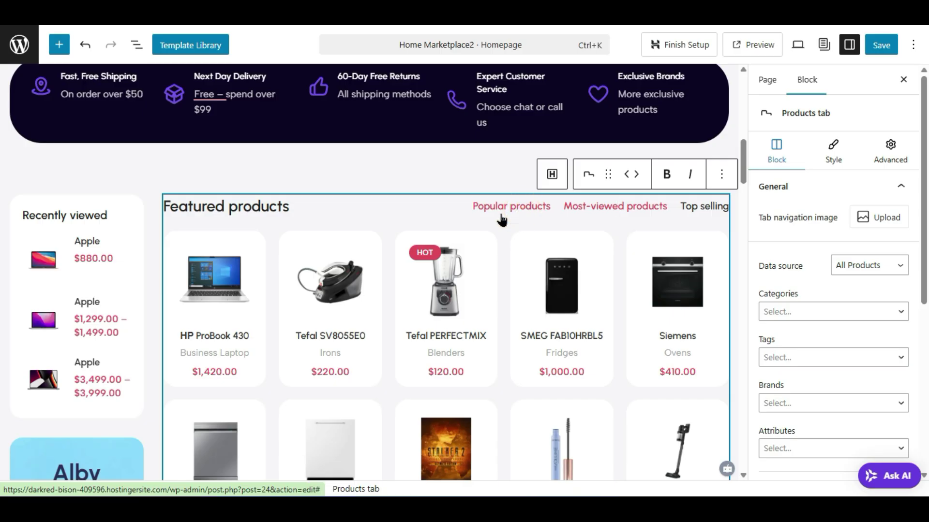
- Rename the Popular products tab to "Sales Products" and set its data source to Sale Products
{"action": "left_click", "coordinate": [534, 212]}
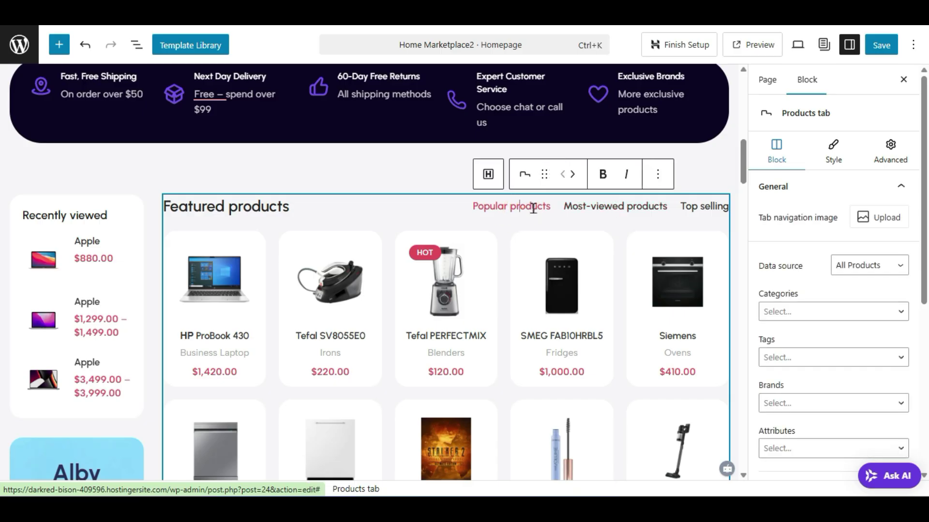
{"action": "triple_click", "coordinate": [533, 208]}
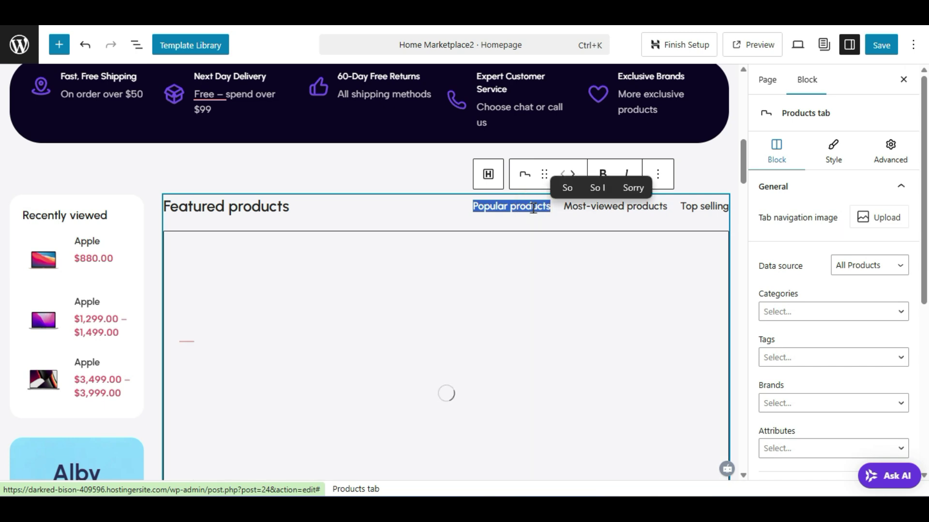
{"action": "type", "text": "Sales"}
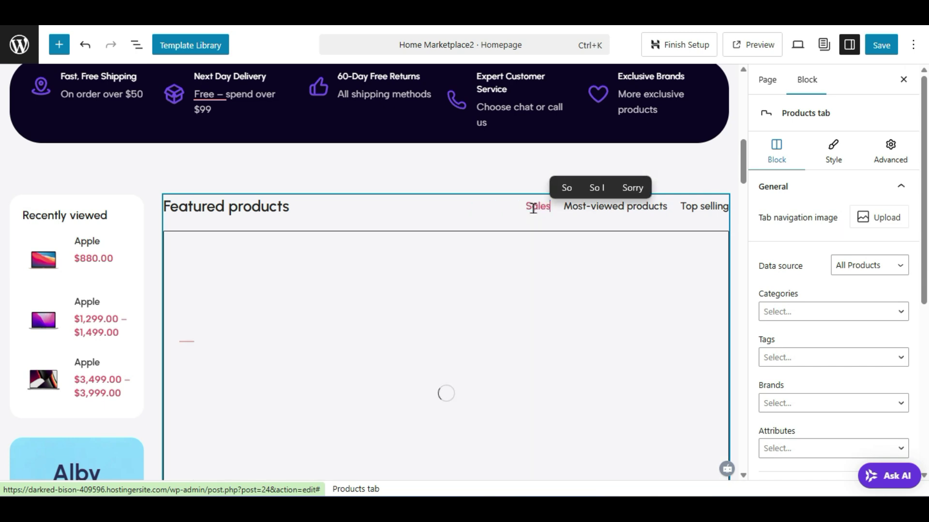
{"action": "type", "text": " P"}
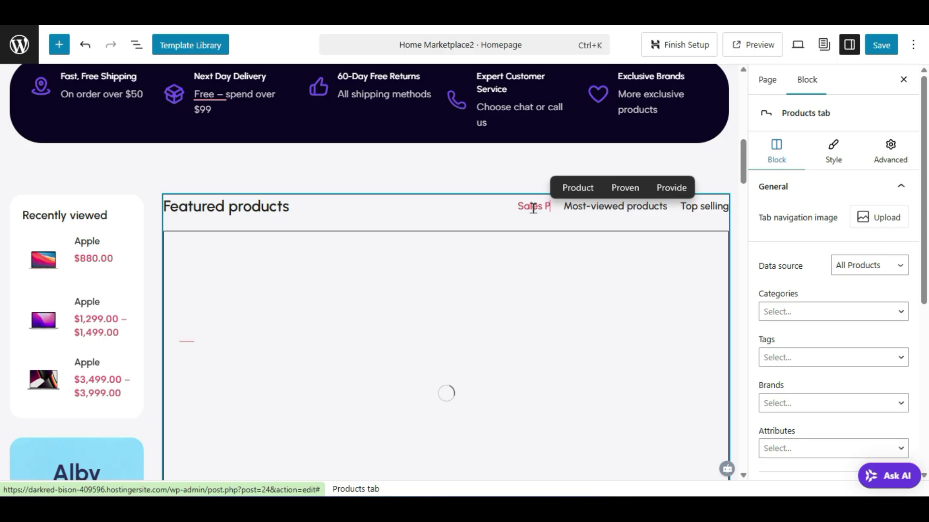
{"action": "type", "text": "roducts"}
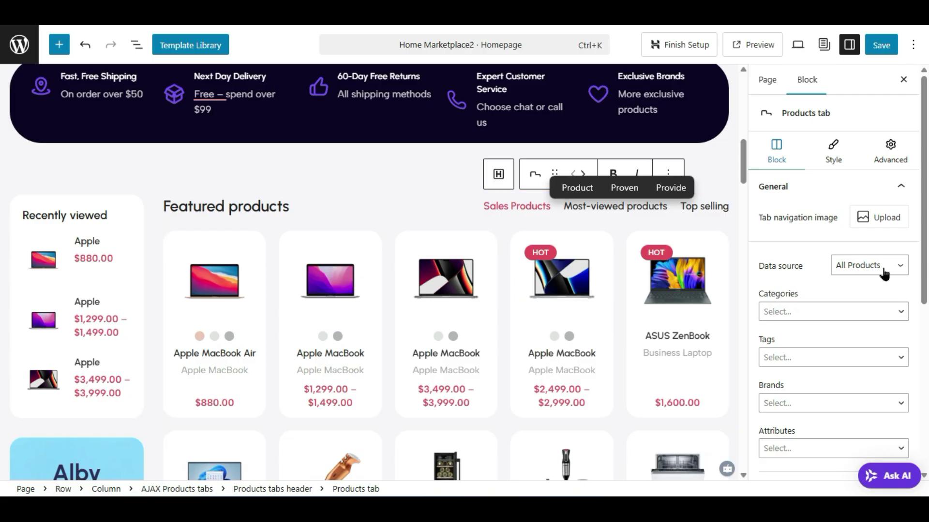
{"action": "left_click", "coordinate": [883, 268]}
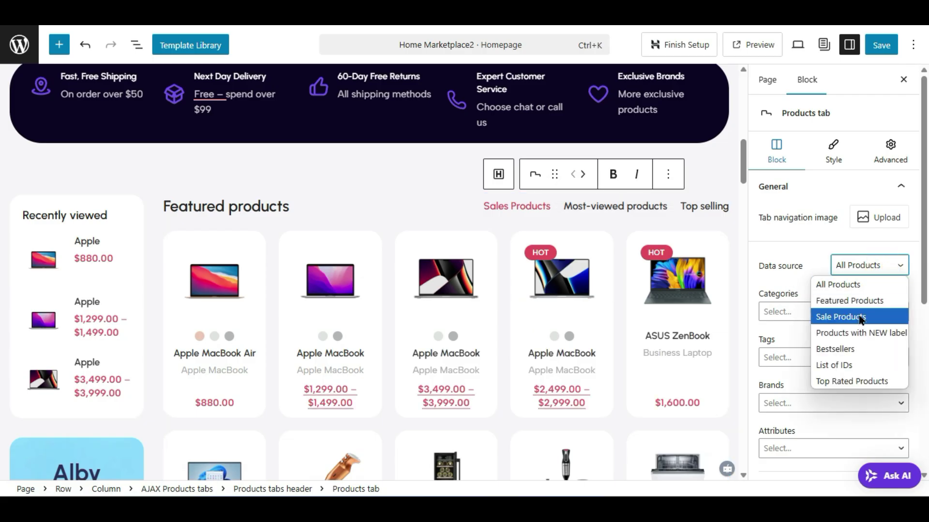
{"action": "left_click", "coordinate": [859, 315]}
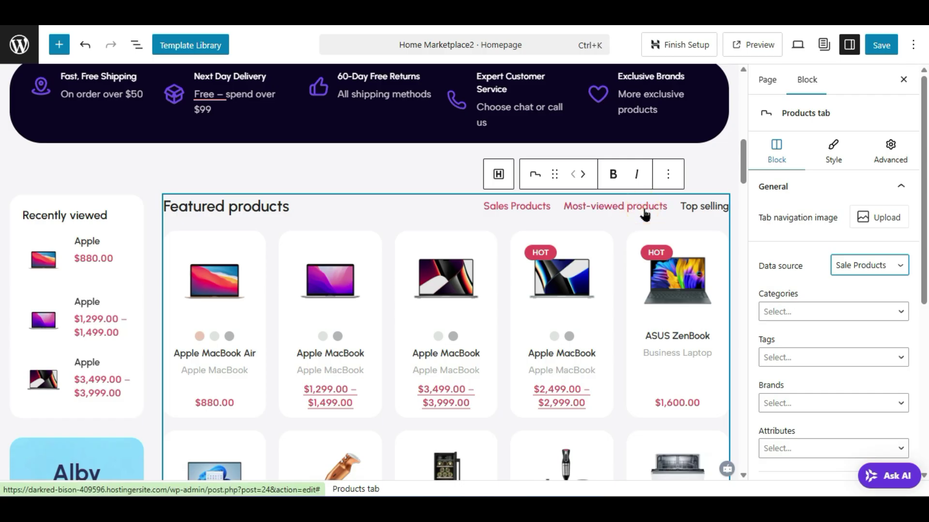
- Set the data source of the Most-viewed products tab to Top Rated Products
{"action": "left_click", "coordinate": [644, 212]}
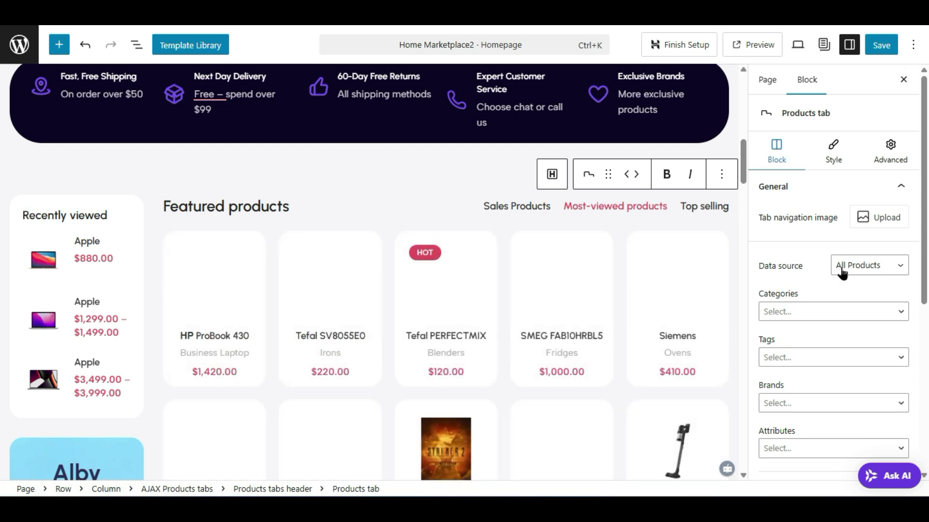
{"action": "left_click", "coordinate": [873, 265]}
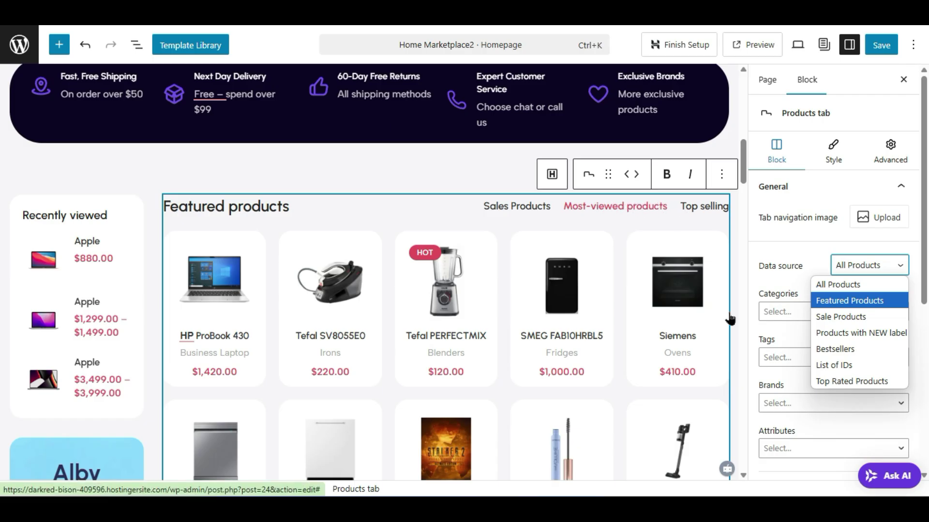
{"action": "left_click", "coordinate": [848, 382]}
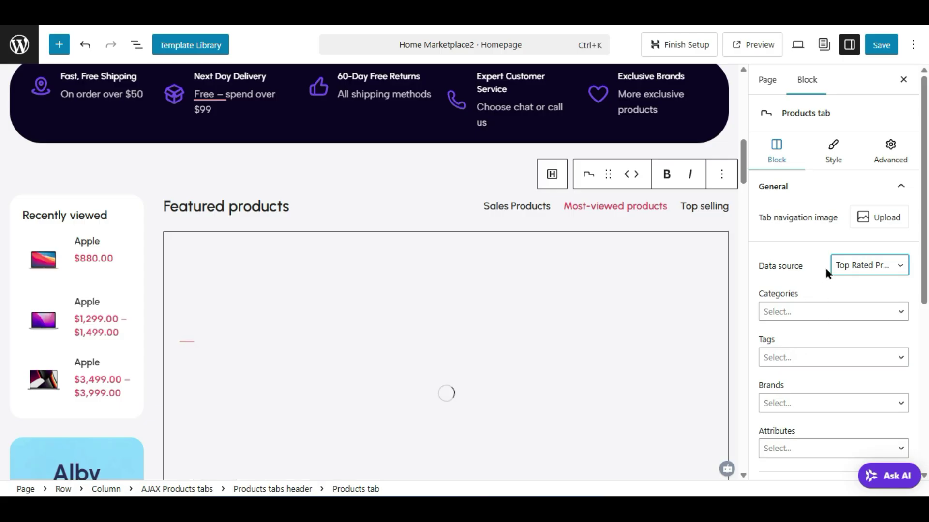
- Rename the Most-viewed products tab to "Top Rated Products" and review the section beneath it
{"action": "triple_click", "coordinate": [619, 207]}
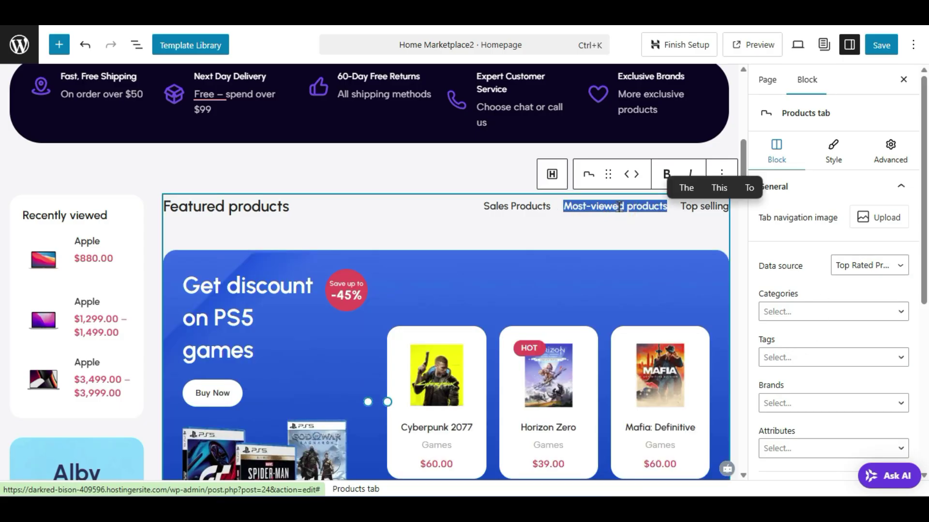
{"action": "type", "text": "Tops"}
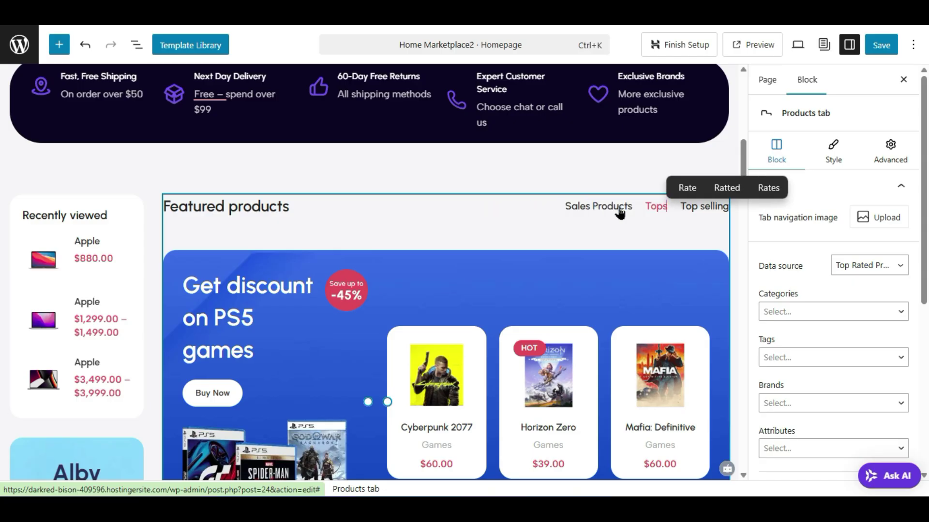
{"action": "type", "text": " Rated Produ"}
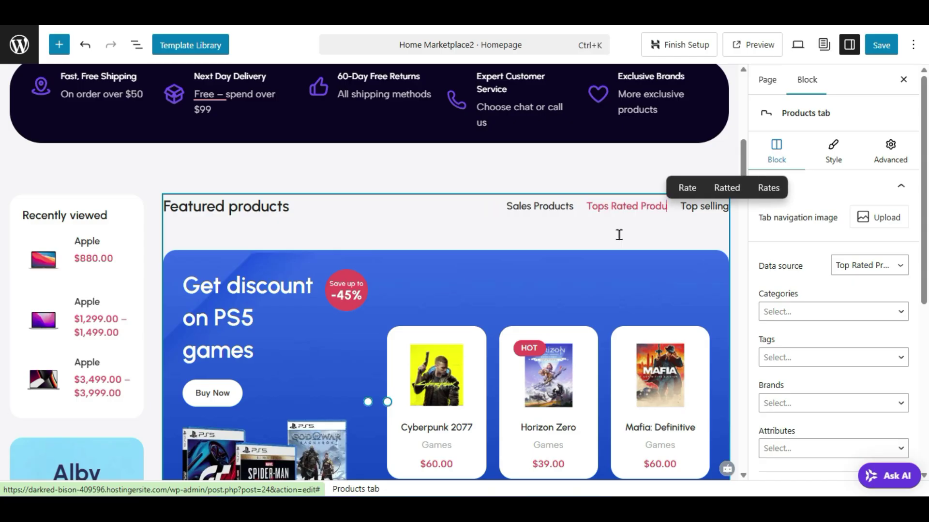
{"action": "type", "text": "cts"}
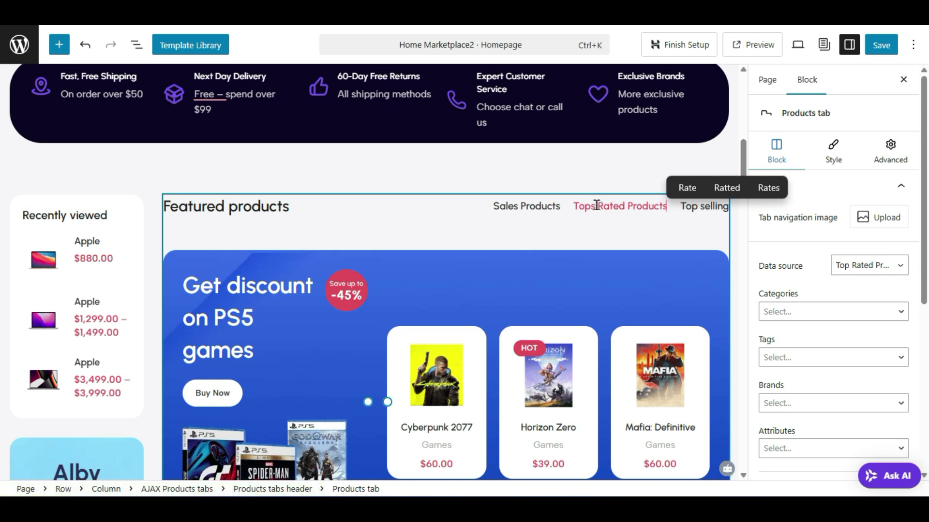
{"action": "left_click", "coordinate": [597, 205]}
{"action": "key", "text": "BackSpace"}
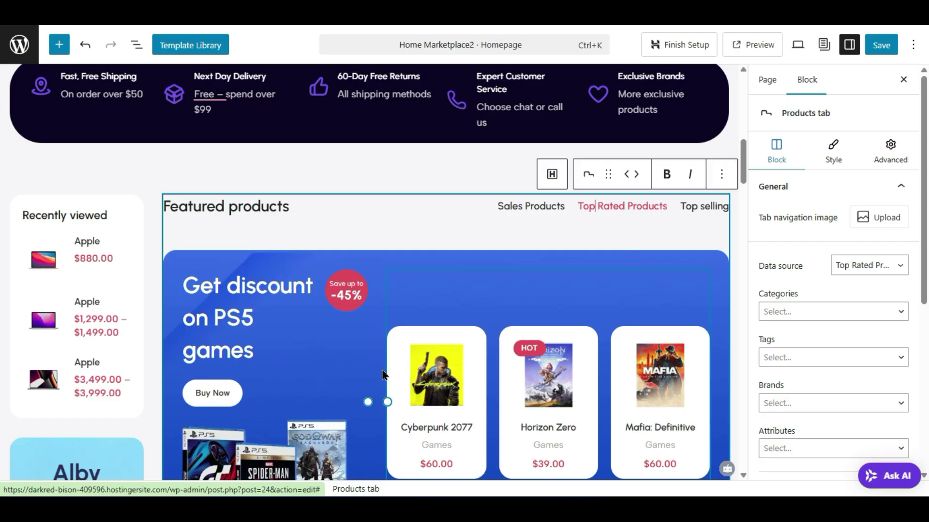
{"action": "scroll", "coordinate": [410, 358], "scroll_direction": "down", "scroll_amount": 4}
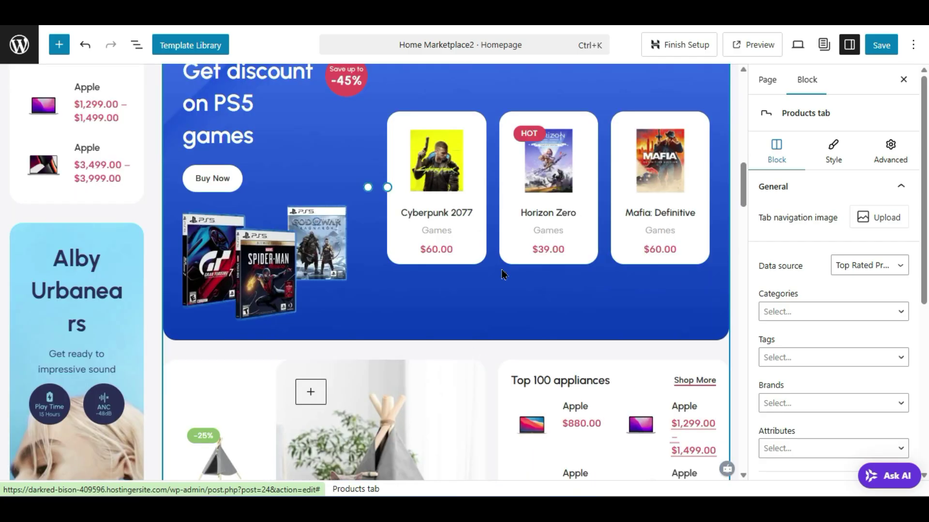
{"action": "scroll", "coordinate": [509, 284], "scroll_direction": "up", "scroll_amount": 2}
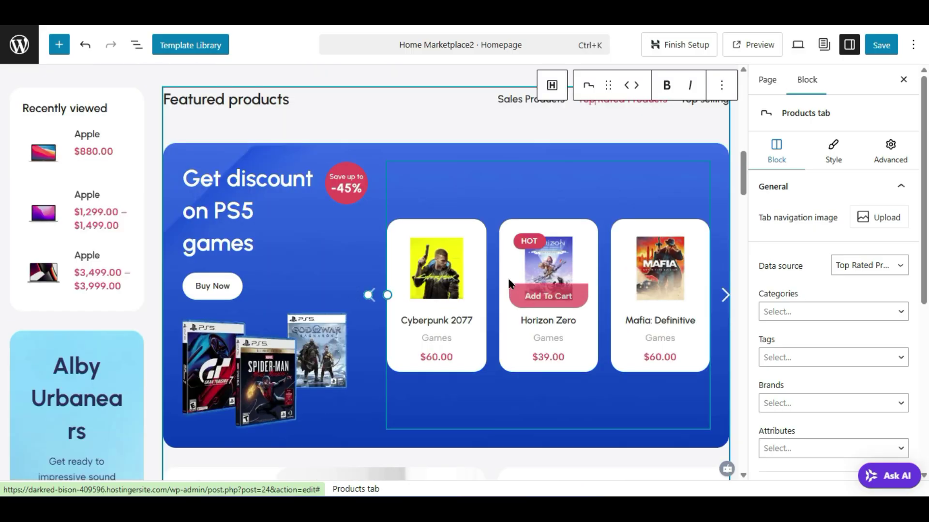
- Select the Sales Products tab in the Featured products section and open its style settings
{"action": "scroll", "coordinate": [530, 277], "scroll_direction": "up", "scroll_amount": 2}
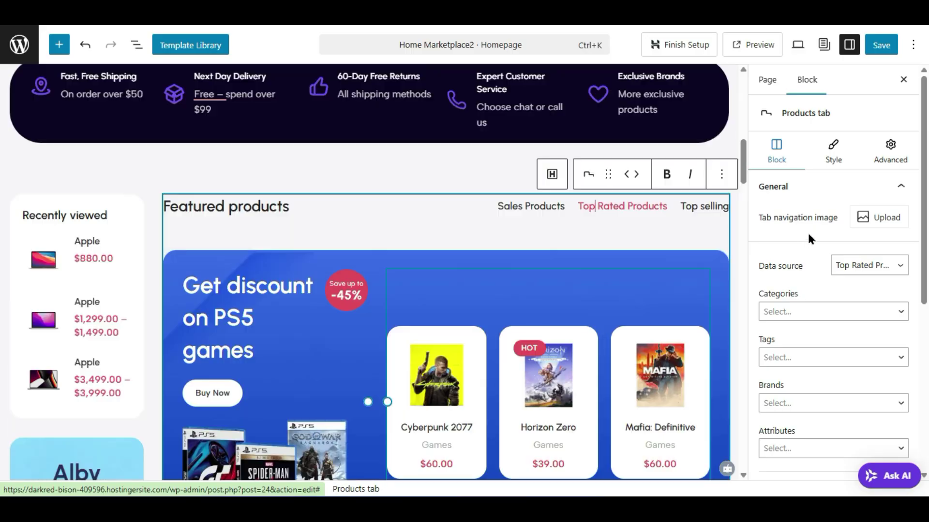
{"action": "scroll", "coordinate": [676, 276], "scroll_direction": "up", "scroll_amount": 2}
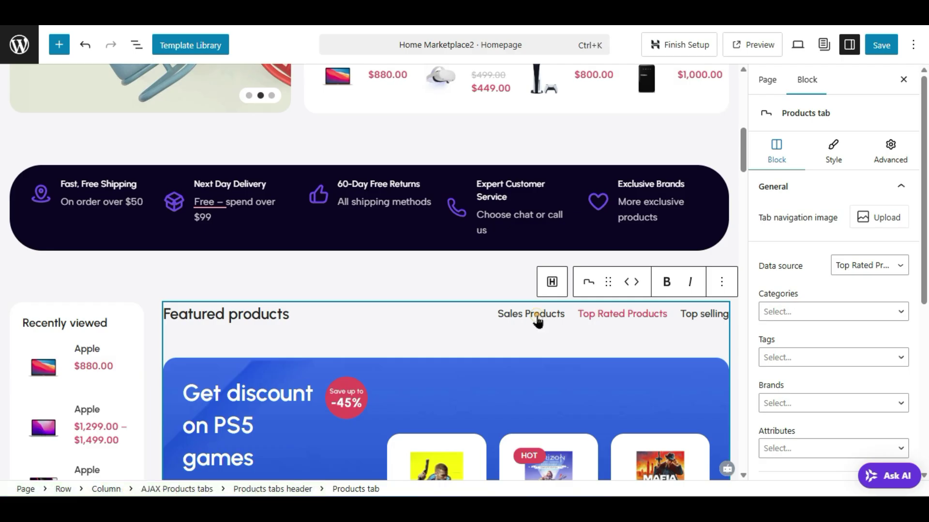
{"action": "left_click", "coordinate": [474, 333]}
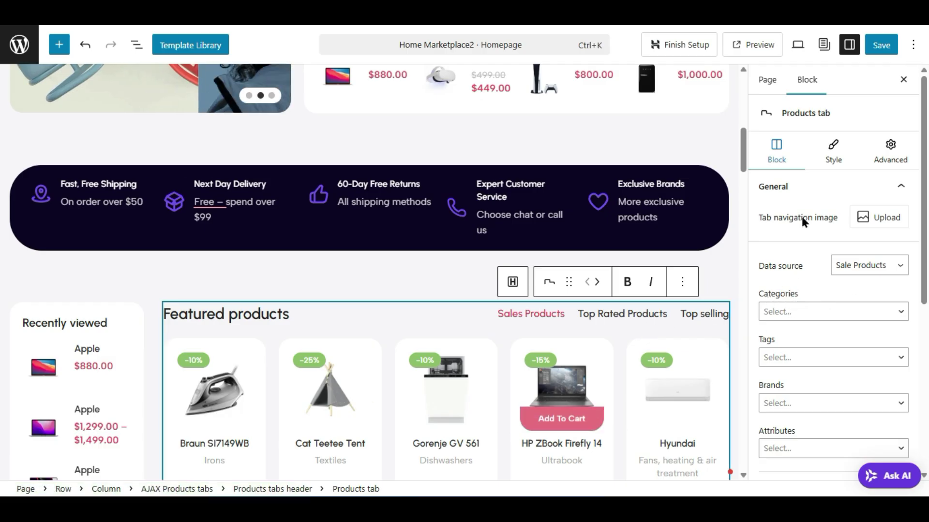
{"action": "left_click", "coordinate": [832, 160]}
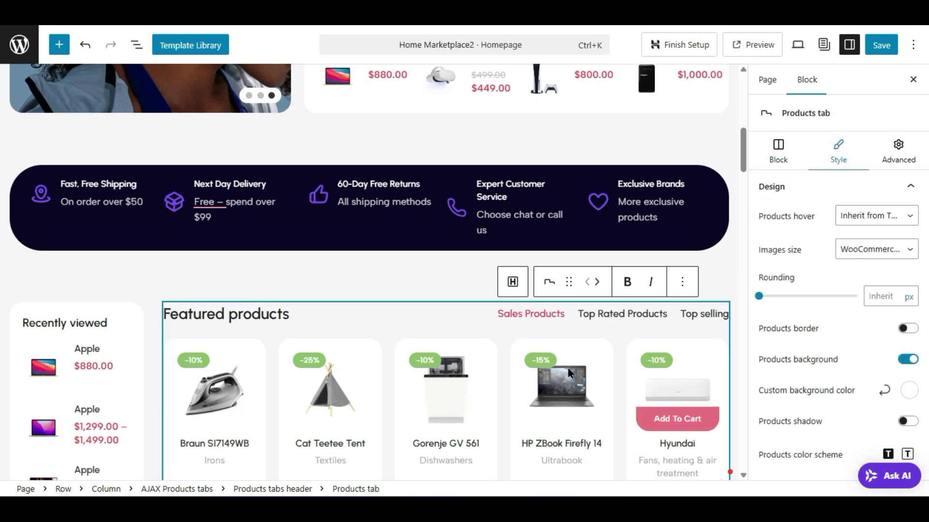
{"action": "scroll", "coordinate": [475, 364], "scroll_direction": "down", "scroll_amount": 2}
{"action": "scroll", "coordinate": [741, 182], "scroll_direction": "down", "scroll_amount": 2}
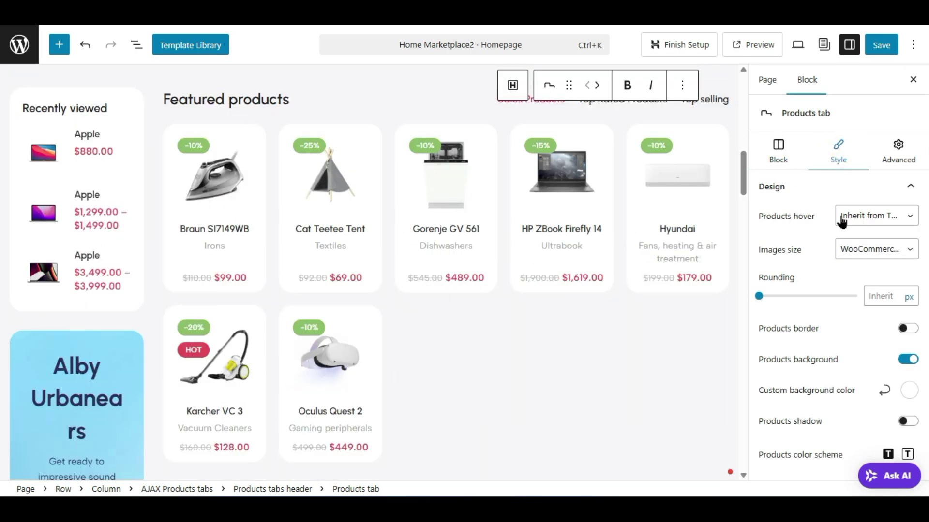
- Try the Full info on hover and Icons and "add to cart" on hover styles for the Sales Products listing
{"action": "left_click", "coordinate": [860, 217]}
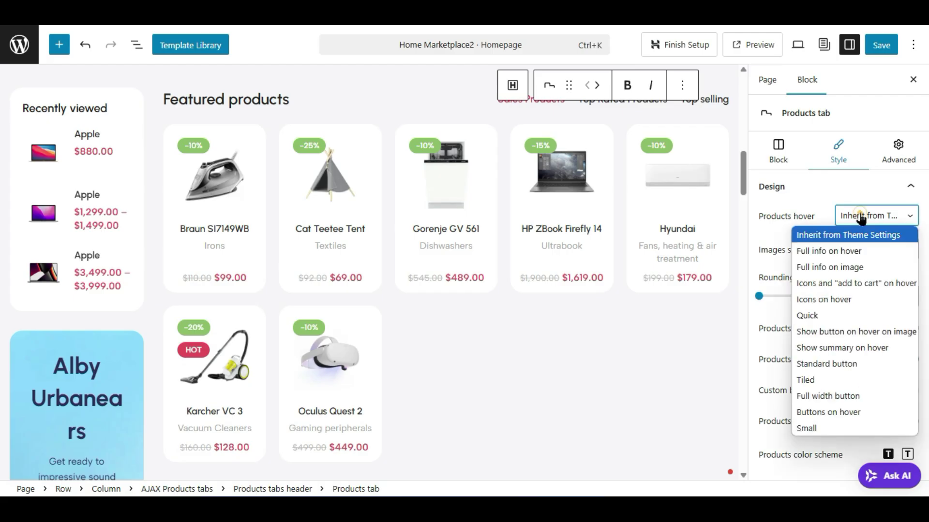
{"action": "left_click", "coordinate": [855, 252]}
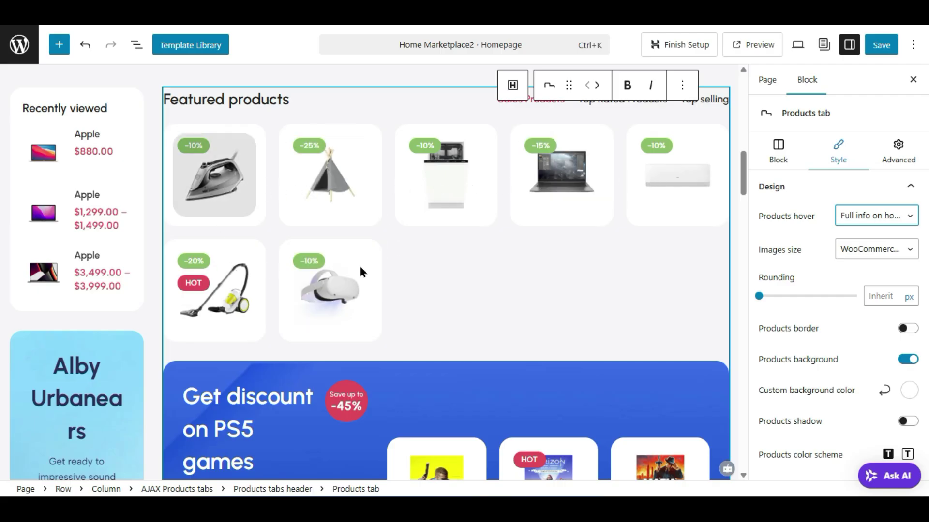
{"action": "left_click", "coordinate": [868, 218]}
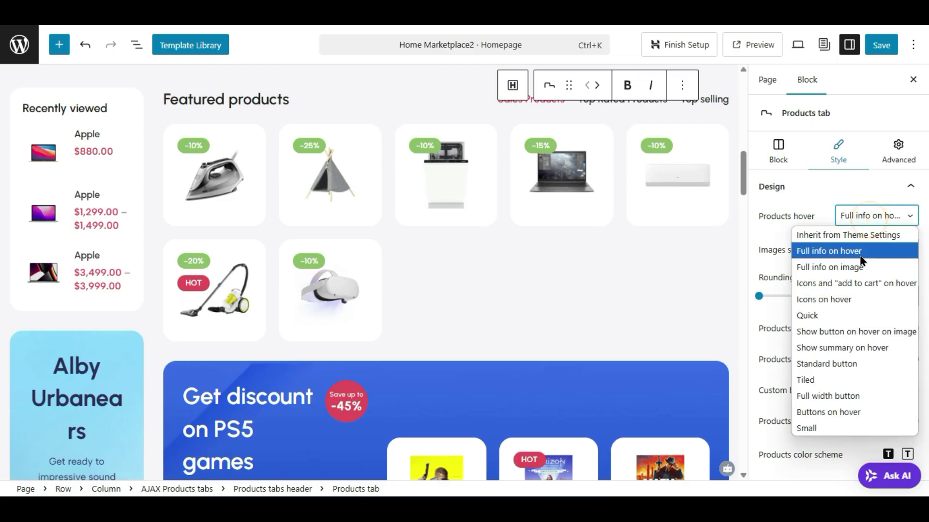
{"action": "left_click", "coordinate": [856, 287]}
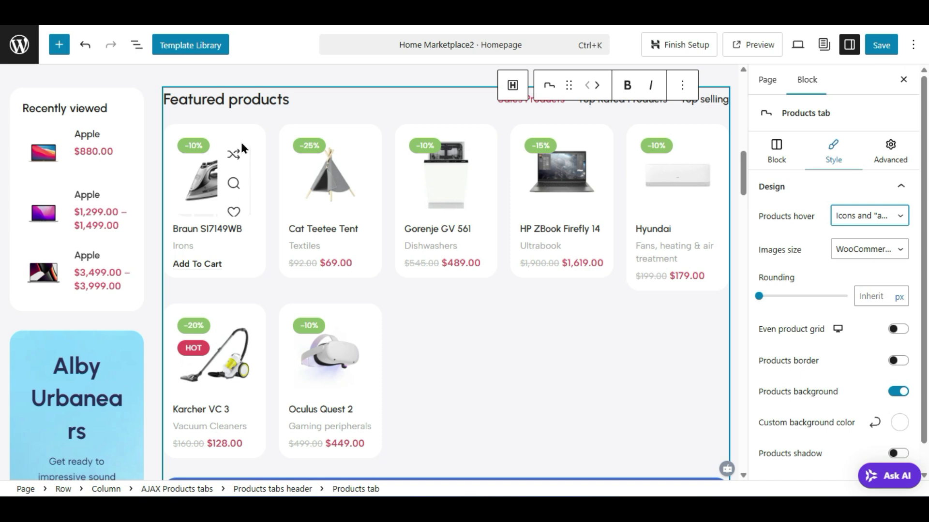
- Set the Sales Products hover style to Show button on hover on image and enable the products border
{"action": "left_click", "coordinate": [842, 219]}
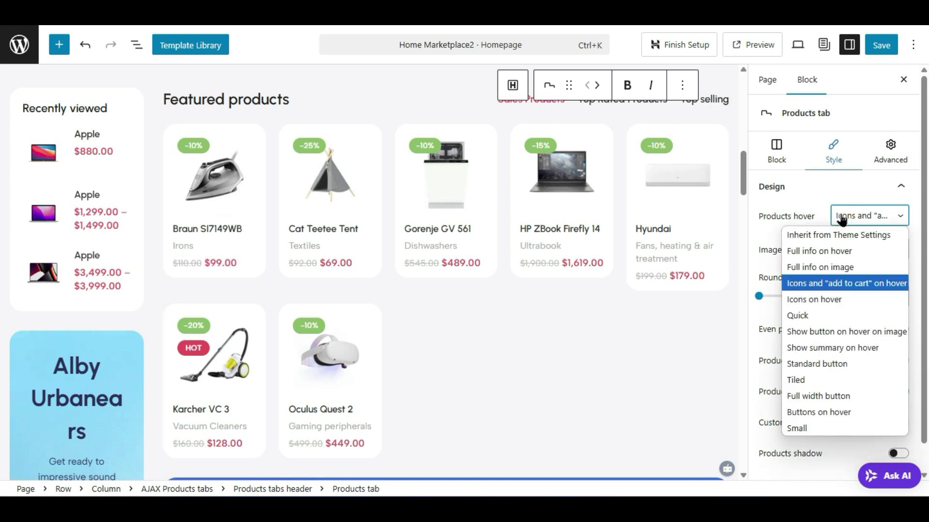
{"action": "left_click", "coordinate": [833, 334]}
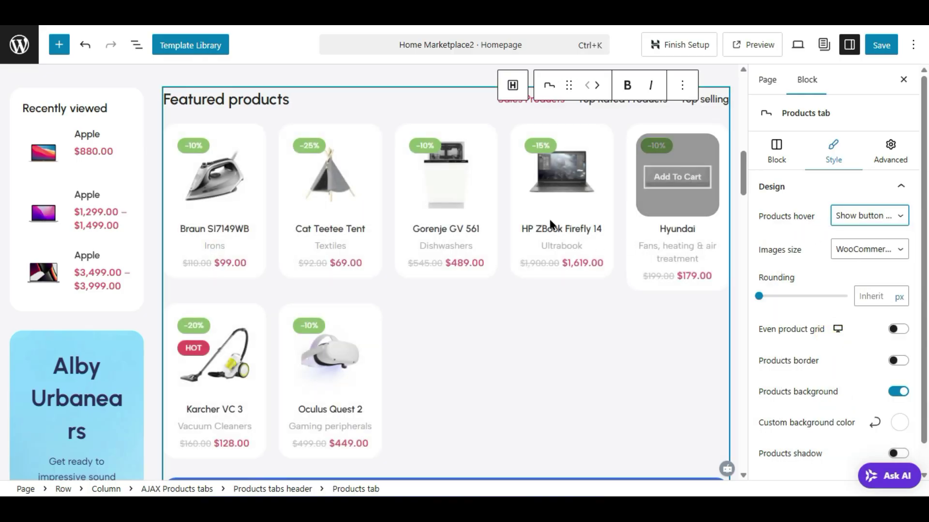
{"action": "mouse_move", "coordinate": [564, 186]}
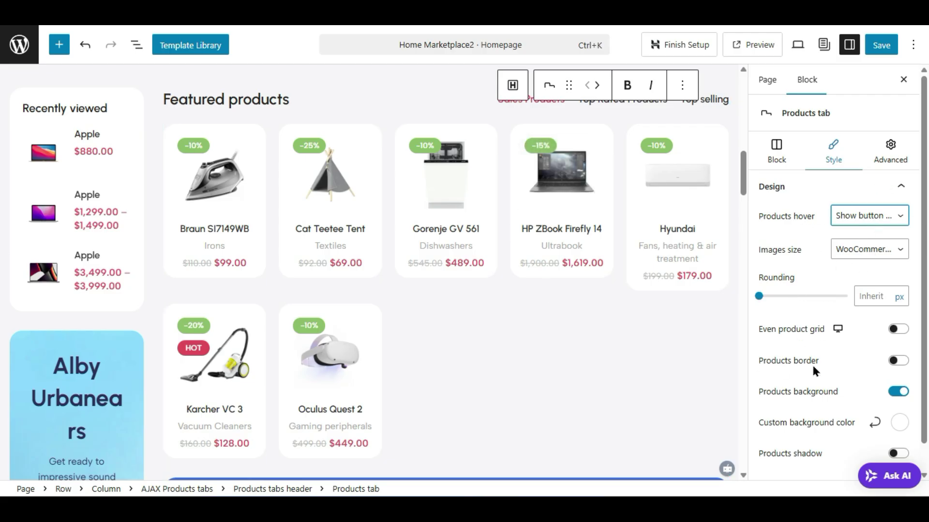
{"action": "left_click", "coordinate": [896, 362]}
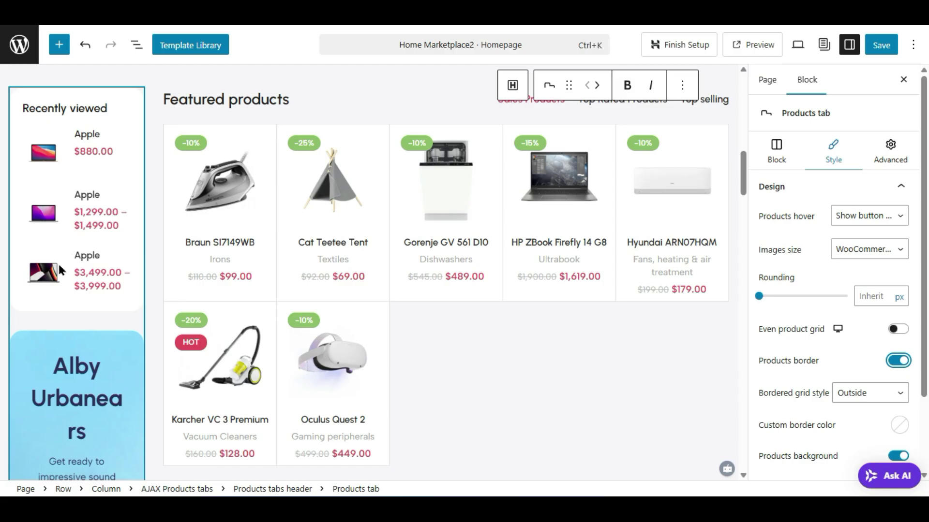
- Examine the Alby Urbanears banner's general settings, background image options and title block
{"action": "scroll", "coordinate": [77, 286], "scroll_direction": "down", "scroll_amount": 2}
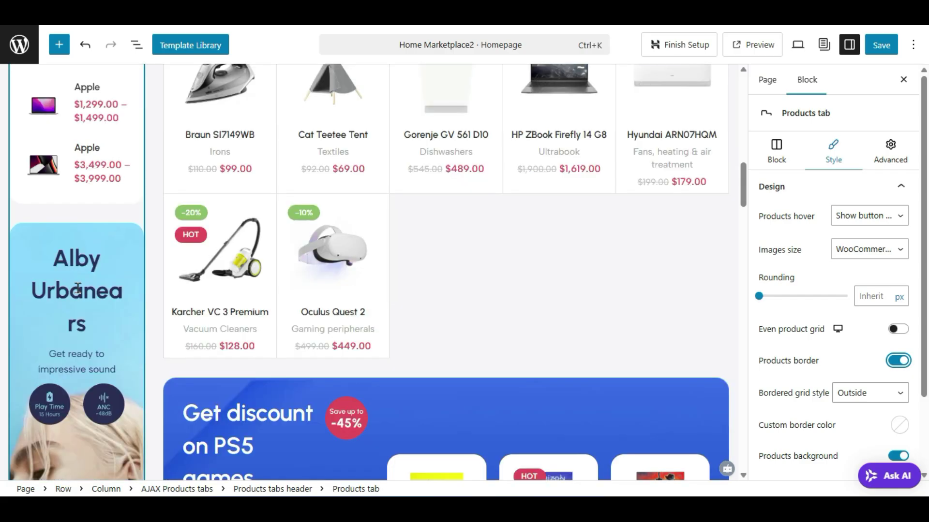
{"action": "scroll", "coordinate": [81, 294], "scroll_direction": "down", "scroll_amount": 2}
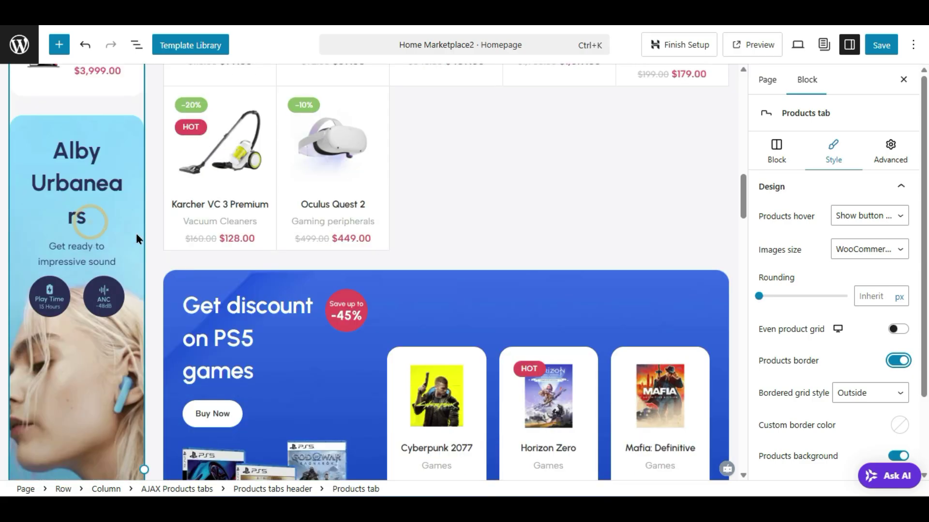
{"action": "left_click", "coordinate": [98, 375]}
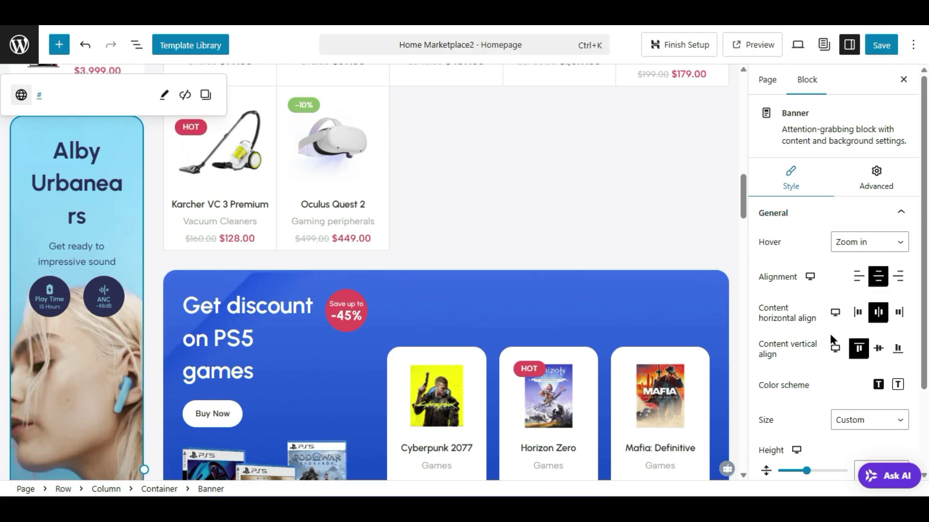
{"action": "scroll", "coordinate": [831, 341], "scroll_direction": "down", "scroll_amount": 2}
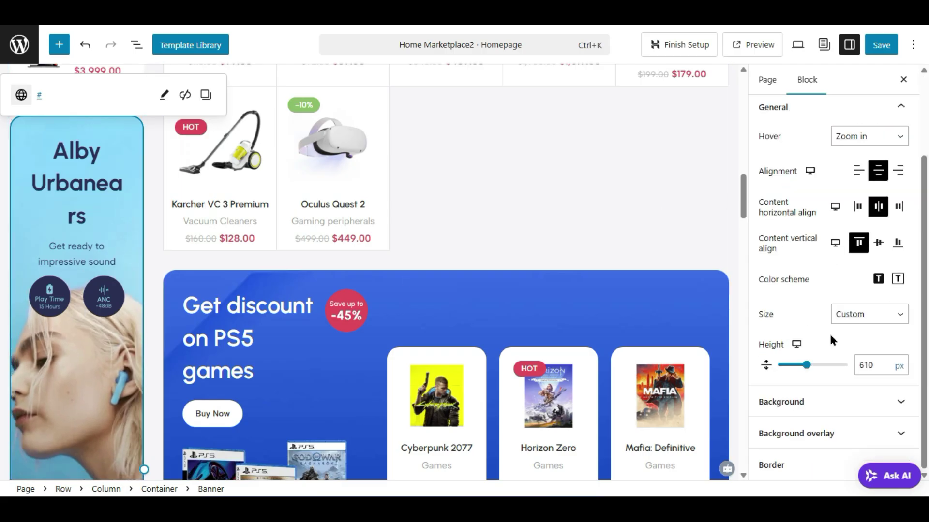
{"action": "left_click", "coordinate": [811, 394]}
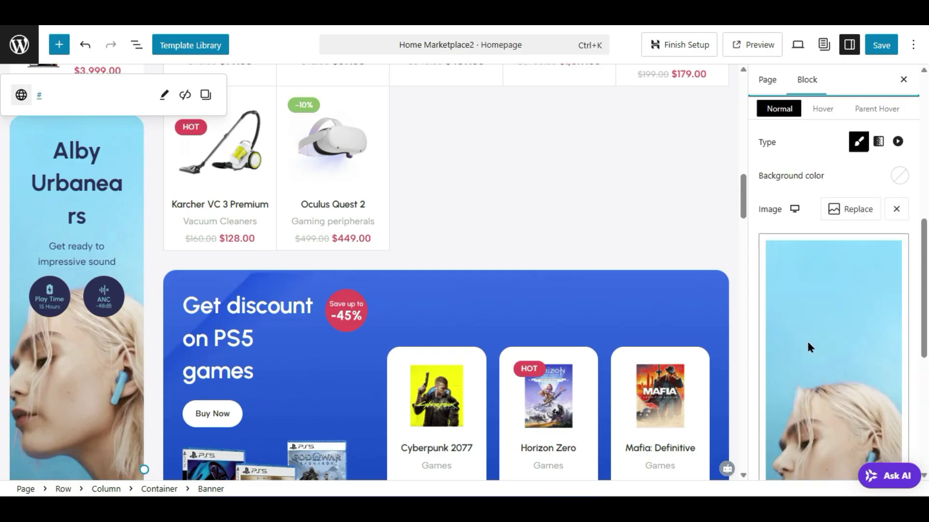
{"action": "scroll", "coordinate": [822, 275], "scroll_direction": "down", "scroll_amount": 3}
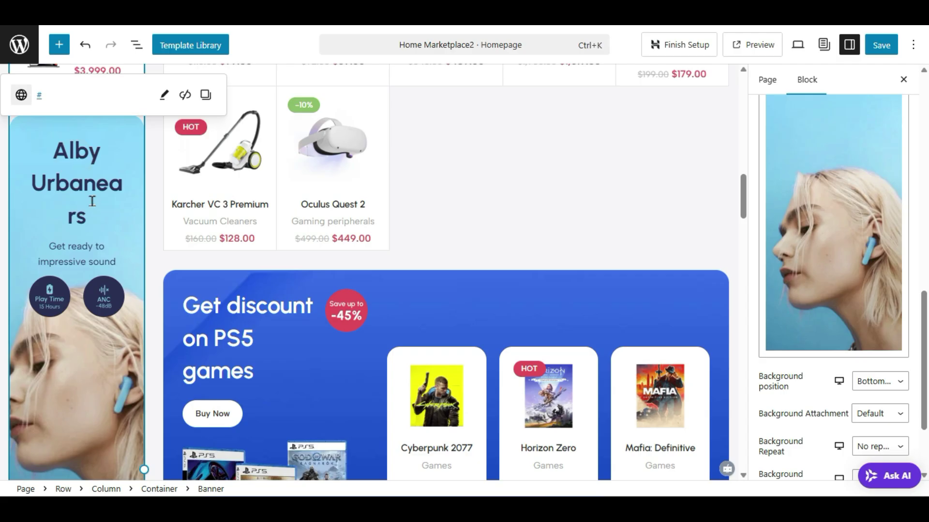
{"action": "triple_click", "coordinate": [84, 168]}
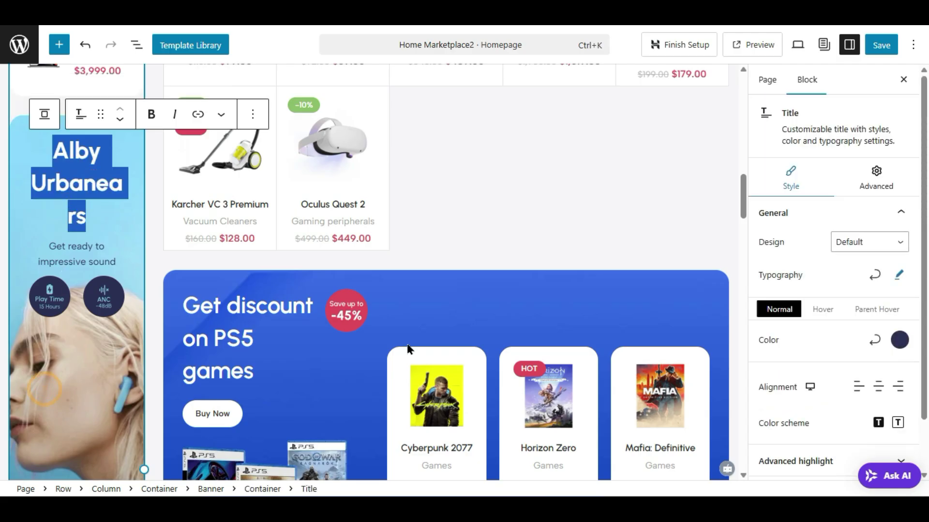
{"action": "left_click", "coordinate": [532, 307]}
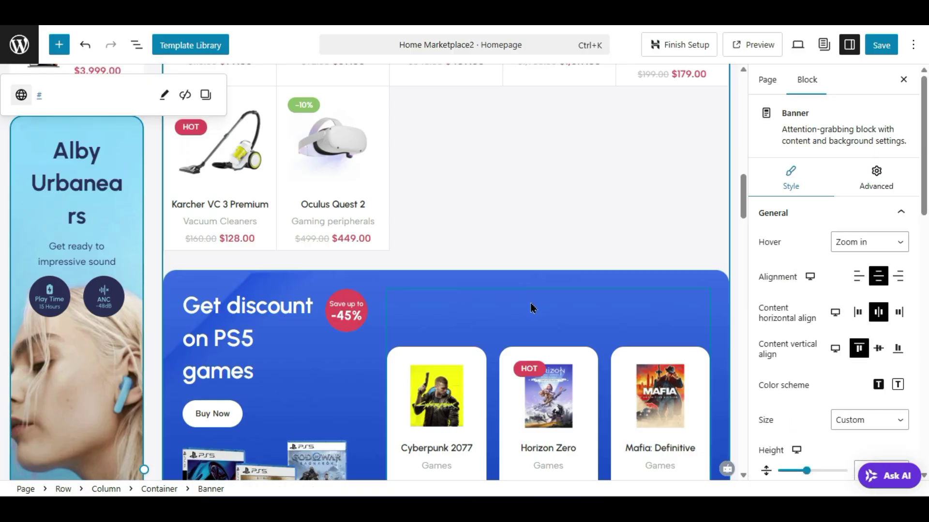
- Replace "PS5 games" with "Sports Products" in the blue discount section's heading
{"action": "scroll", "coordinate": [532, 307], "scroll_direction": "down", "scroll_amount": 4}
{"action": "scroll", "coordinate": [264, 135], "scroll_direction": "down", "scroll_amount": 2}
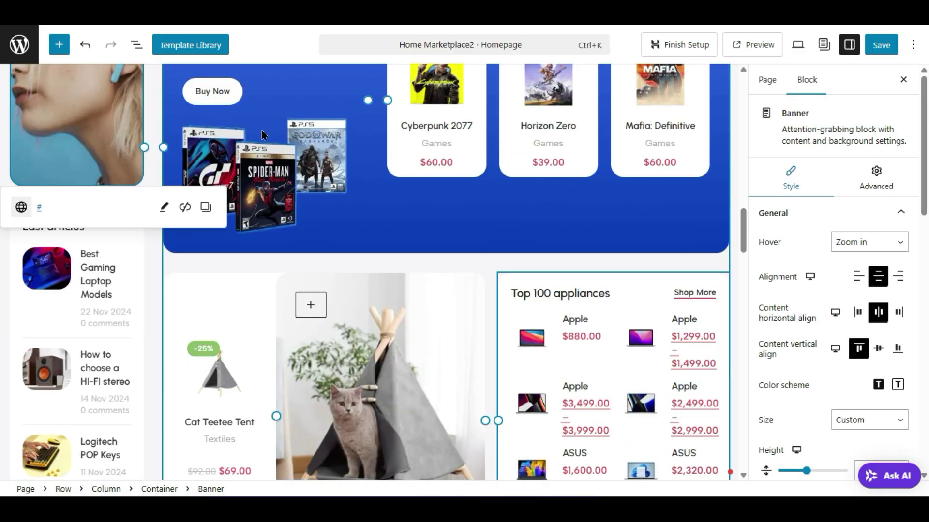
{"action": "scroll", "coordinate": [495, 342], "scroll_direction": "up", "scroll_amount": 4}
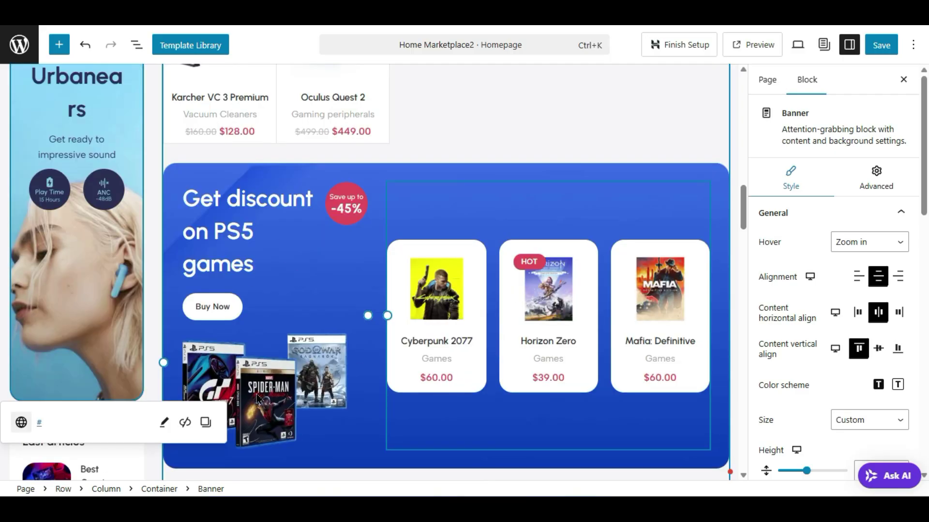
{"action": "left_click", "coordinate": [276, 397]}
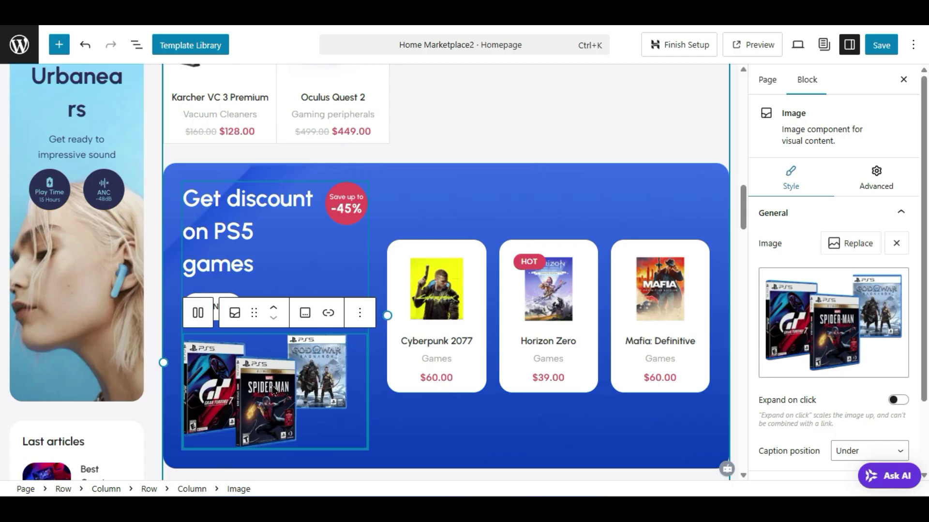
{"action": "left_click", "coordinate": [262, 230]}
{"action": "left_click", "coordinate": [250, 234]}
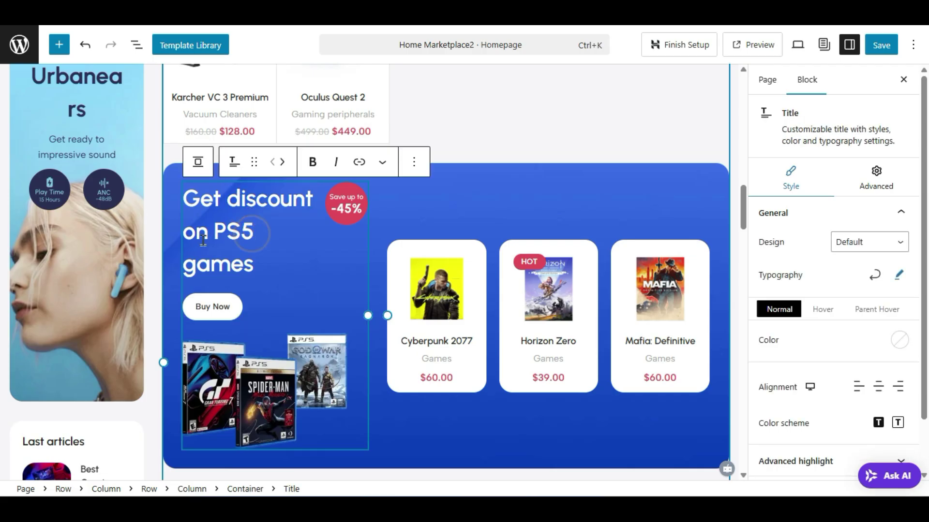
{"action": "left_click_drag", "start_coordinate": [213, 233], "coordinate": [267, 267]}
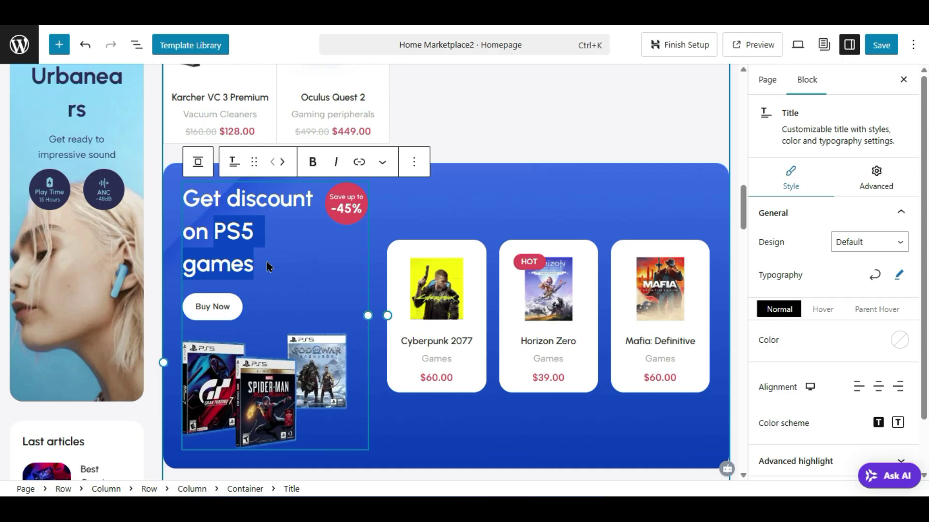
{"action": "type", "text": "Spor"}
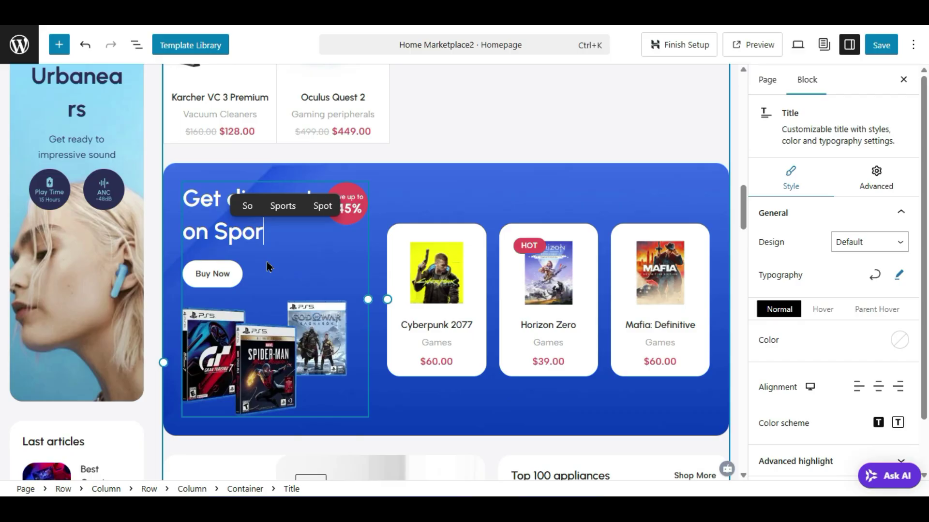
{"action": "type", "text": "ts Products"}
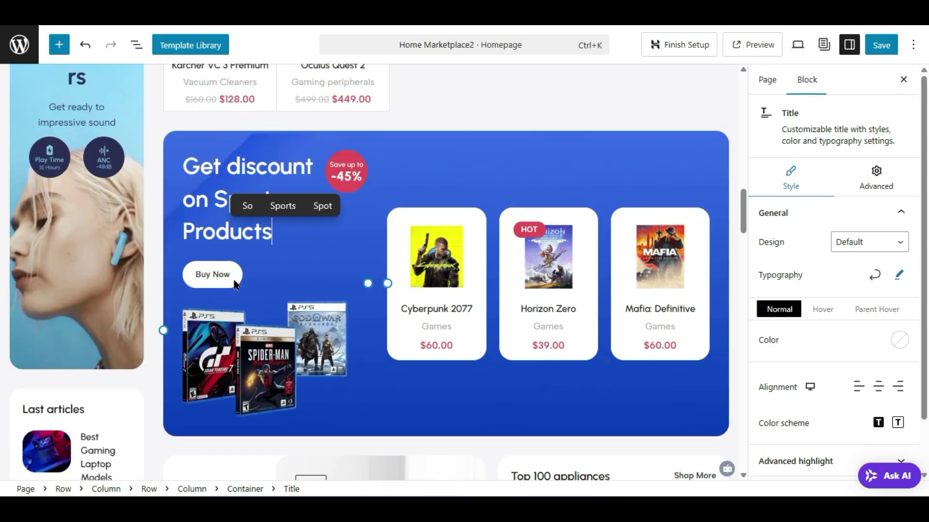
- Give the discount section's Buy Now button the rounded-corner shape and size L
{"action": "left_click", "coordinate": [225, 278]}
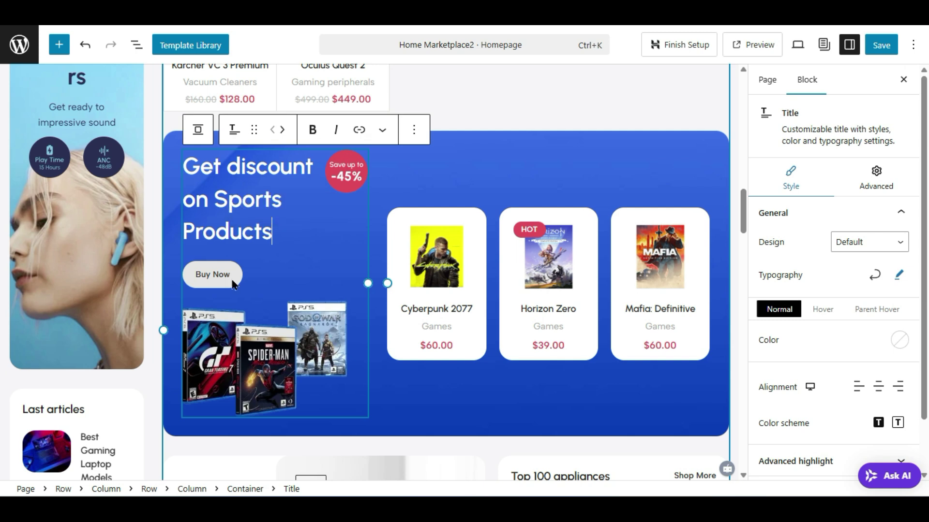
{"action": "left_click", "coordinate": [232, 283]}
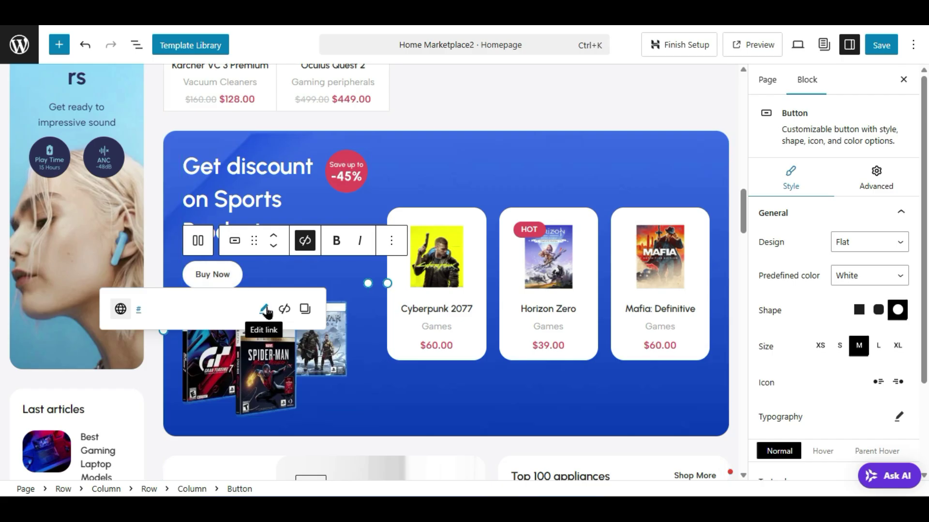
{"action": "left_click", "coordinate": [275, 275]}
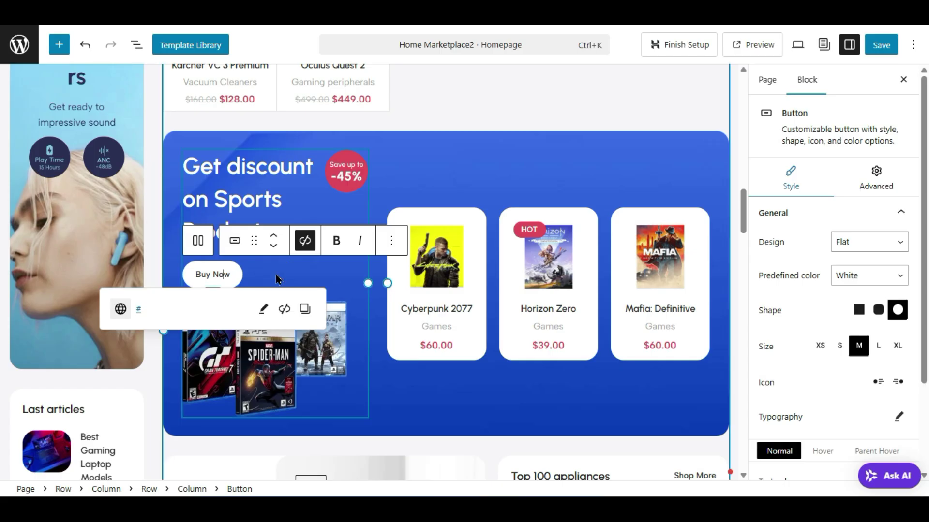
{"action": "left_click", "coordinate": [276, 280]}
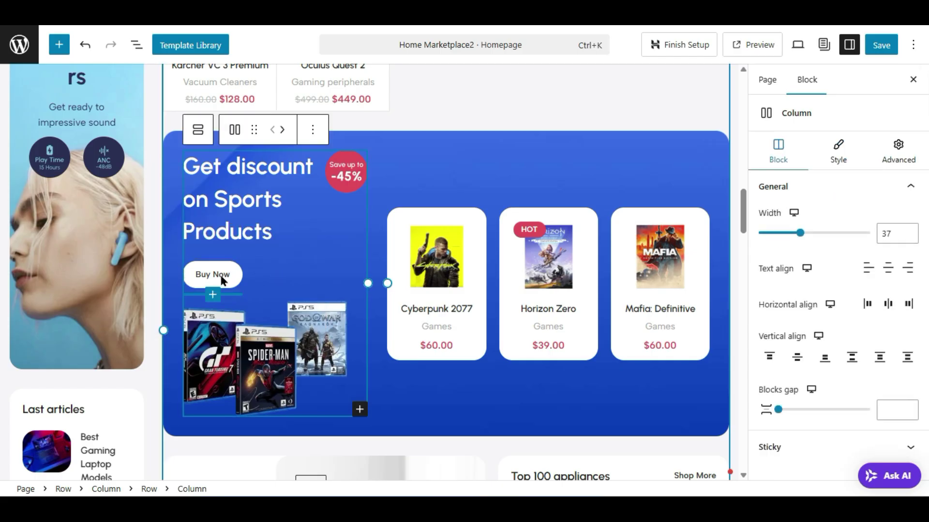
{"action": "left_click", "coordinate": [218, 275]}
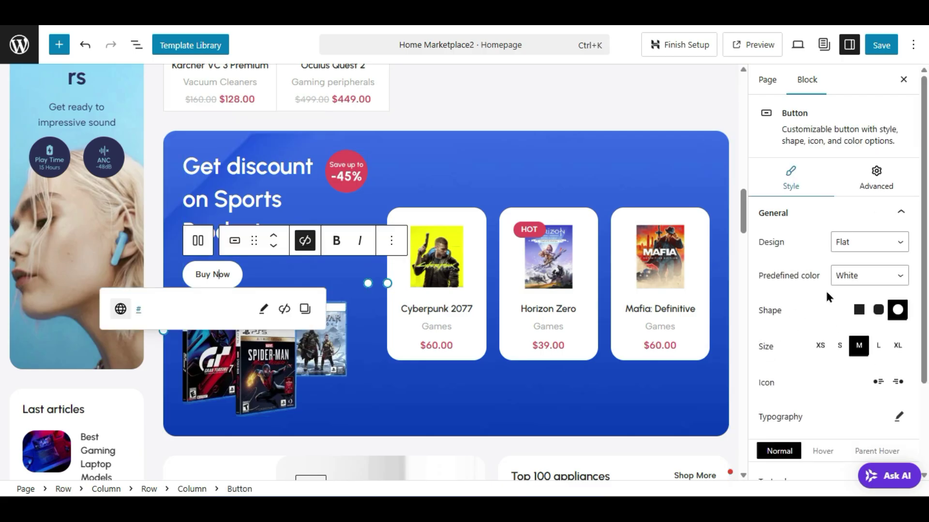
{"action": "left_click", "coordinate": [859, 311]}
{"action": "left_click", "coordinate": [878, 311]}
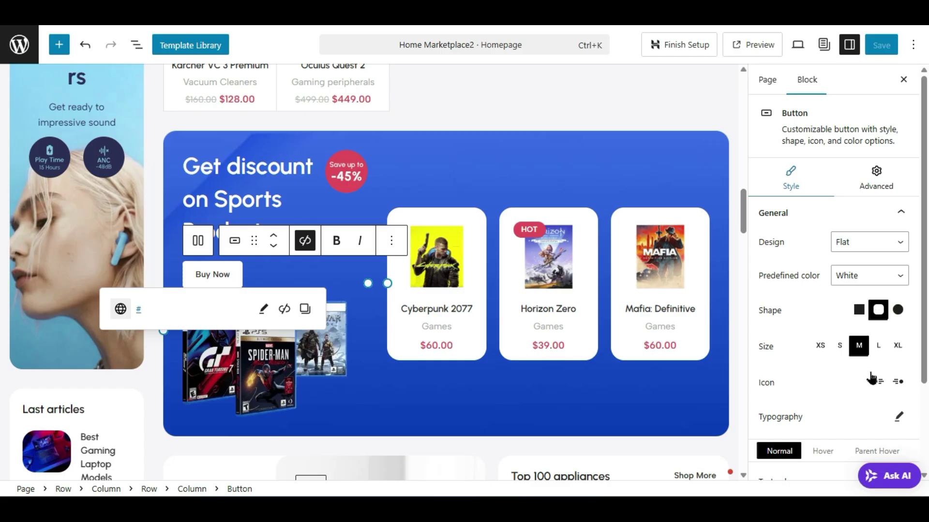
{"action": "left_click", "coordinate": [877, 346]}
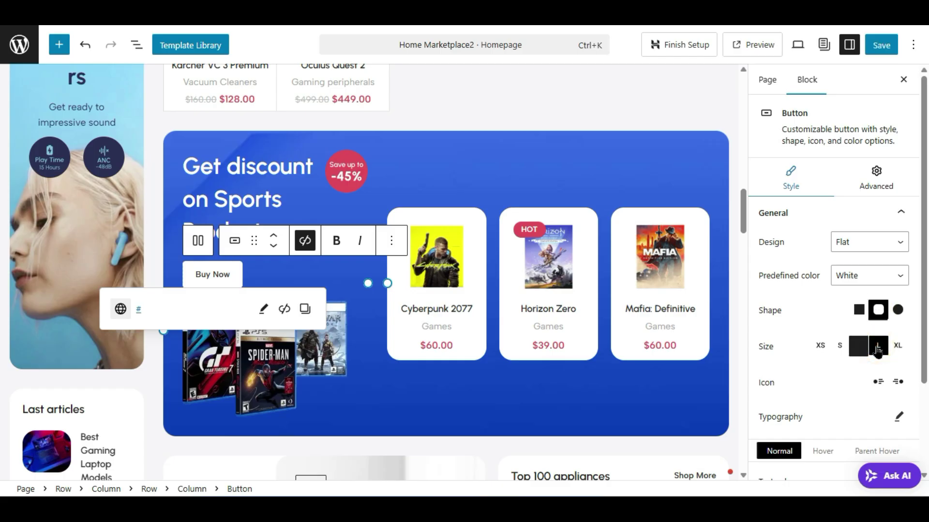
- Replace the games image in the discount section with the dark kitchen appliances picture from the media library
{"action": "left_click", "coordinate": [332, 371]}
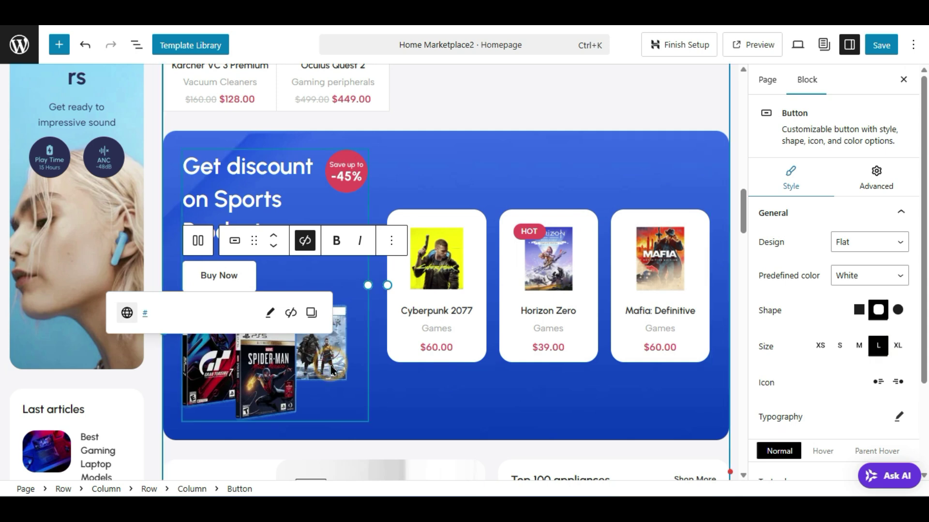
{"action": "left_click", "coordinate": [298, 387]}
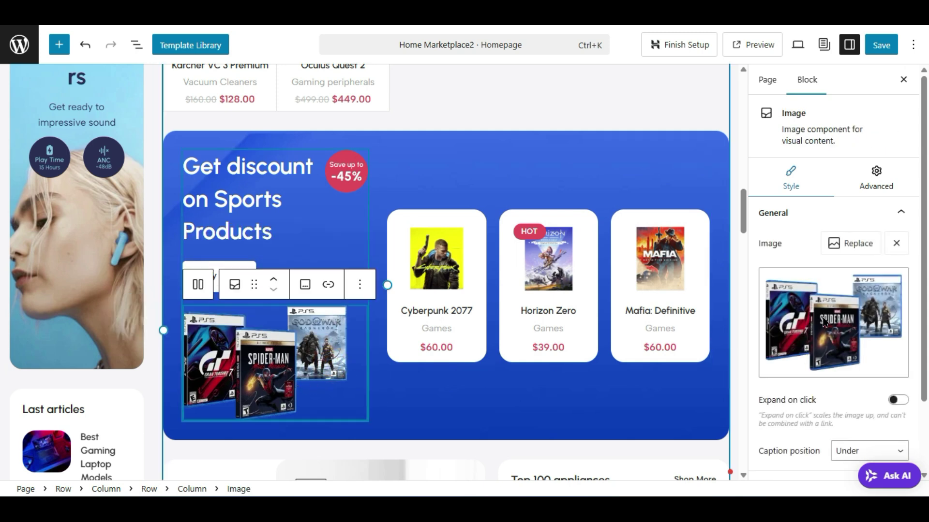
{"action": "left_click", "coordinate": [850, 245]}
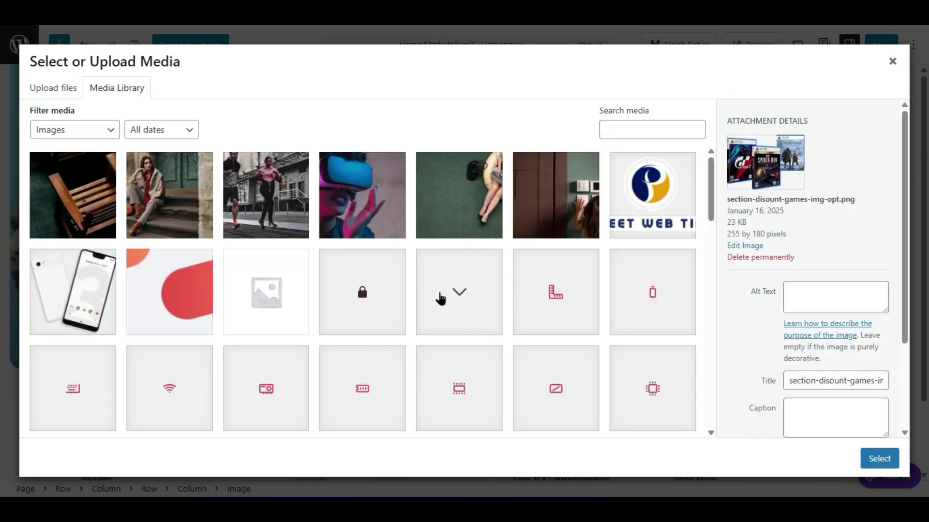
{"action": "scroll", "coordinate": [460, 328], "scroll_direction": "down", "scroll_amount": 2}
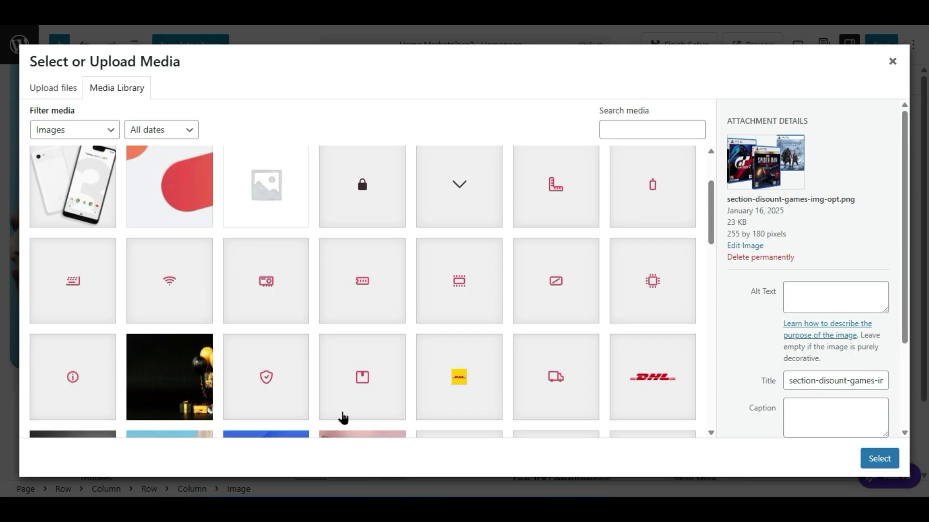
{"action": "scroll", "coordinate": [346, 419], "scroll_direction": "down", "scroll_amount": 2}
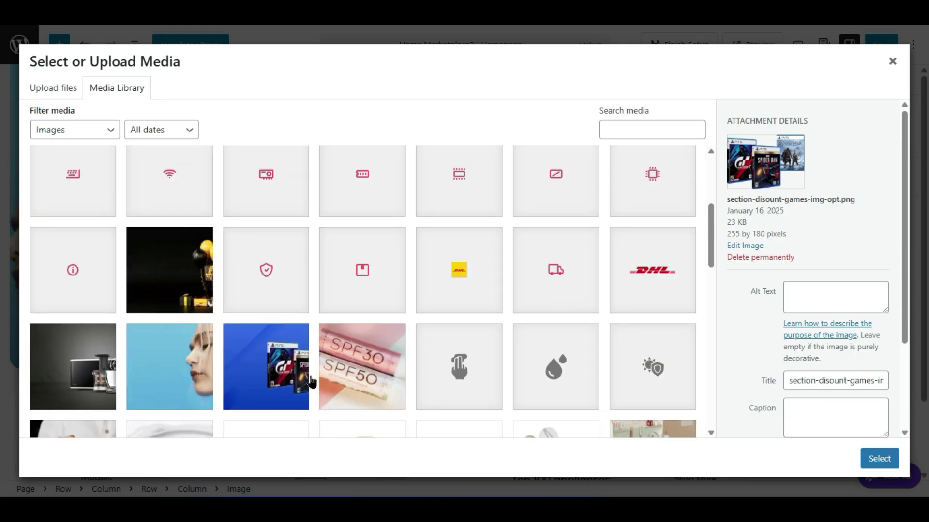
{"action": "left_click", "coordinate": [46, 377]}
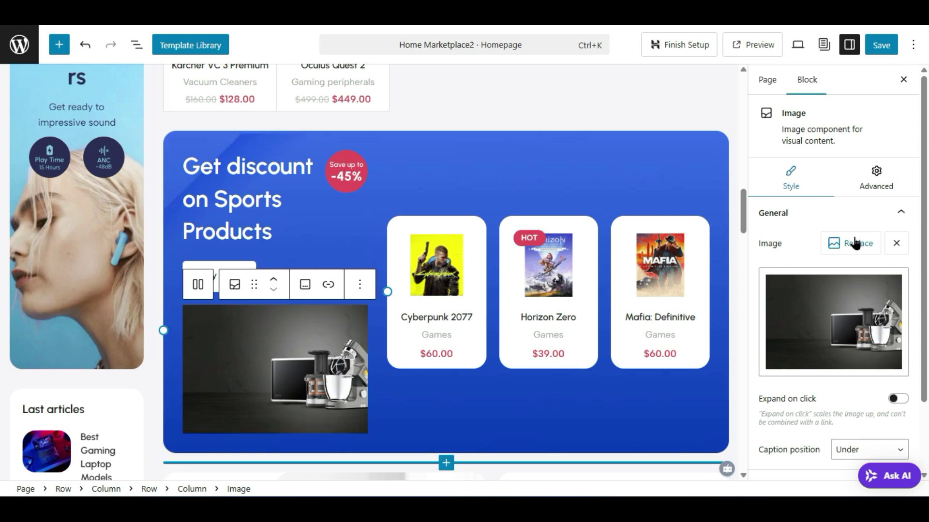
- Examine the discount section's product block settings and the homepage sections down to Shop by categories
{"action": "left_click", "coordinate": [479, 296]}
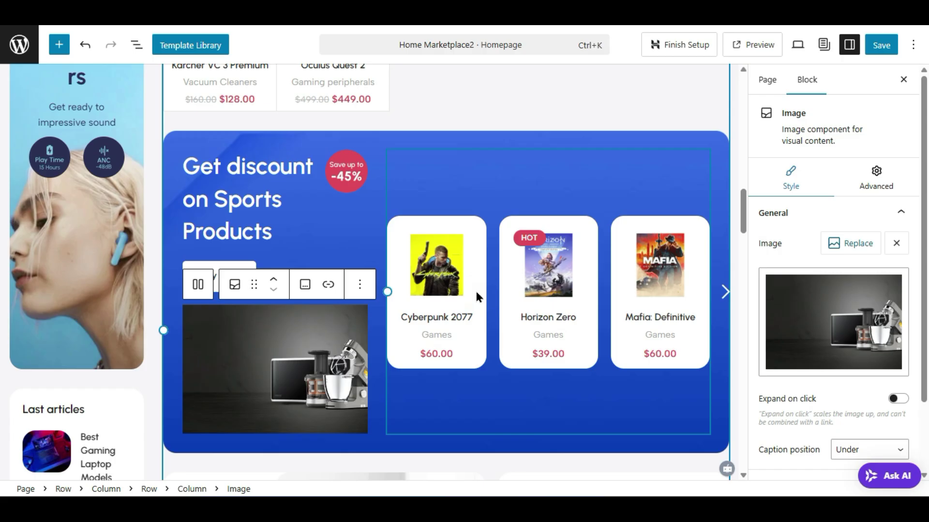
{"action": "left_click", "coordinate": [475, 290]}
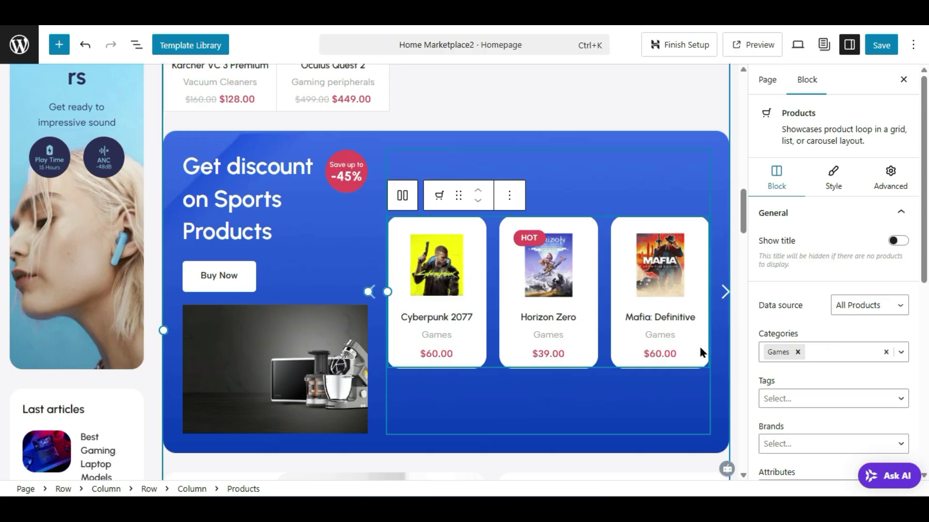
{"action": "scroll", "coordinate": [701, 351], "scroll_direction": "down", "scroll_amount": 4}
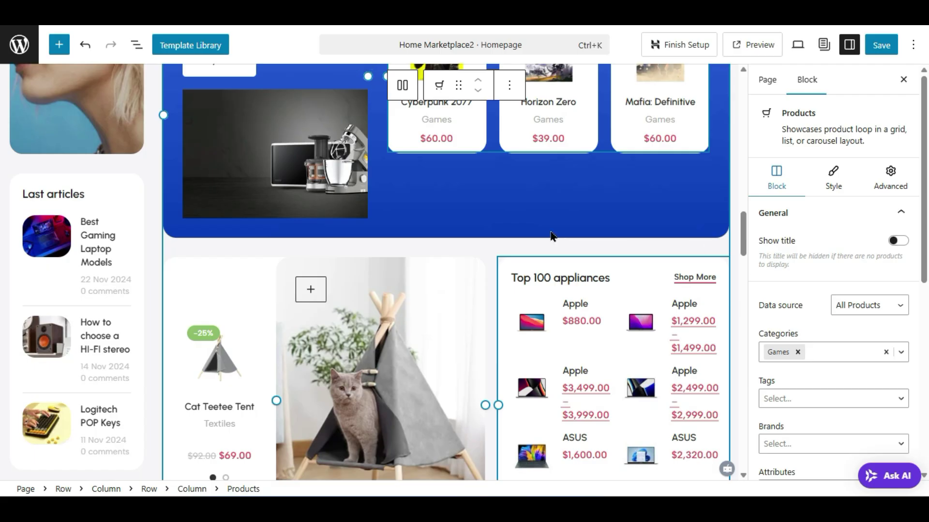
{"action": "scroll", "coordinate": [553, 237], "scroll_direction": "down", "scroll_amount": 2}
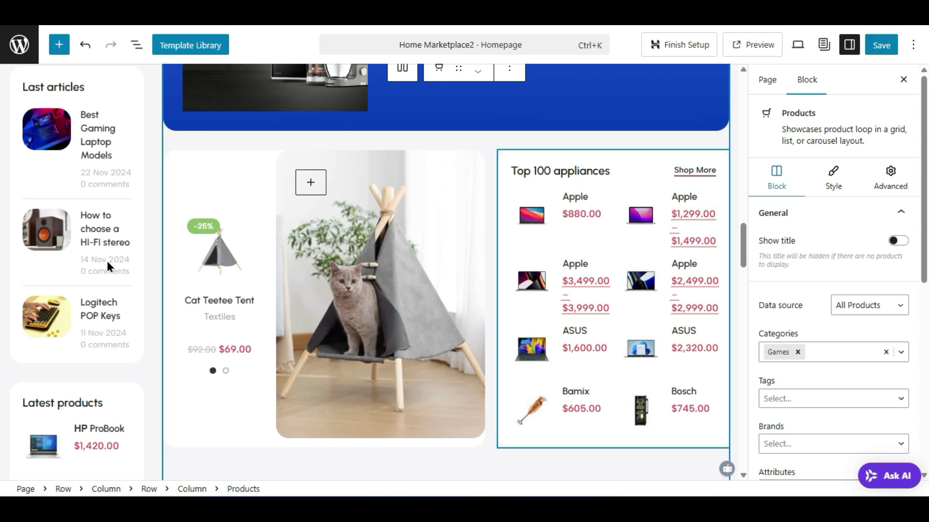
{"action": "scroll", "coordinate": [619, 273], "scroll_direction": "down", "scroll_amount": 6}
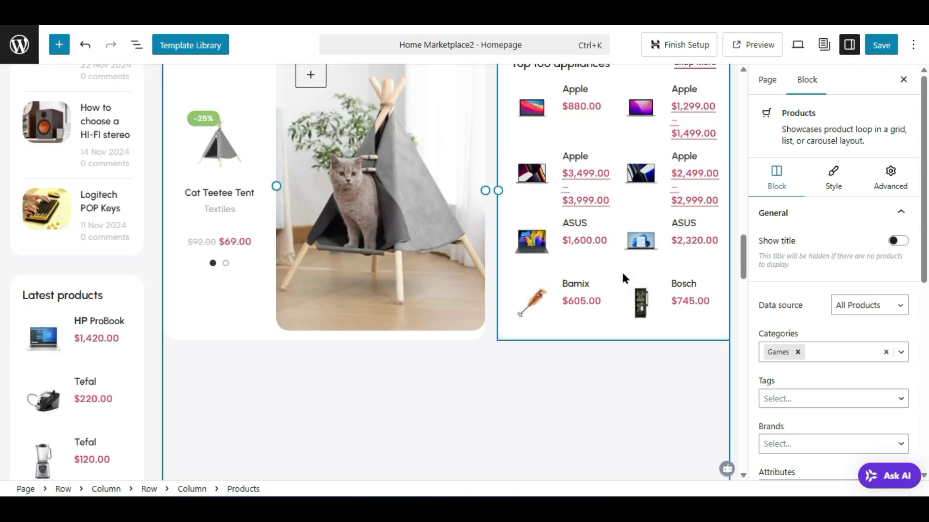
{"action": "scroll", "coordinate": [619, 280], "scroll_direction": "down", "scroll_amount": 2}
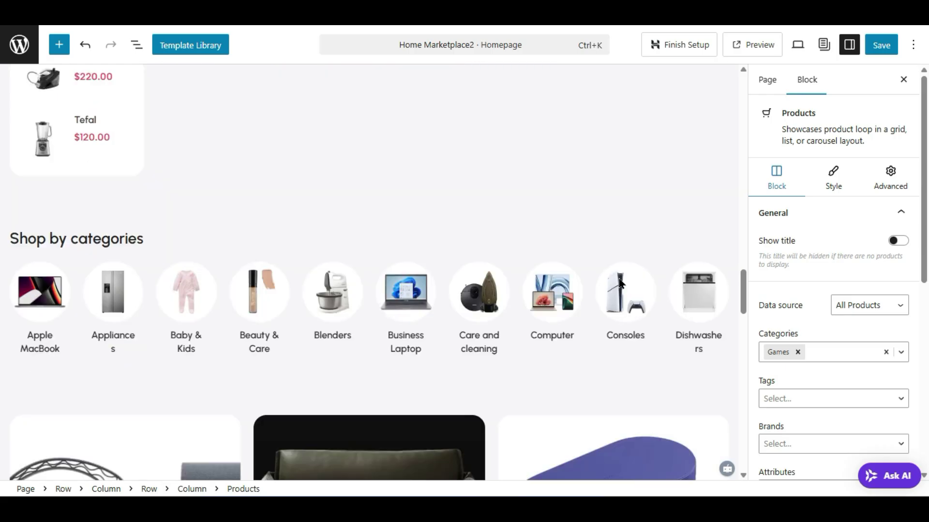
{"action": "scroll", "coordinate": [463, 256], "scroll_direction": "down", "scroll_amount": 2}
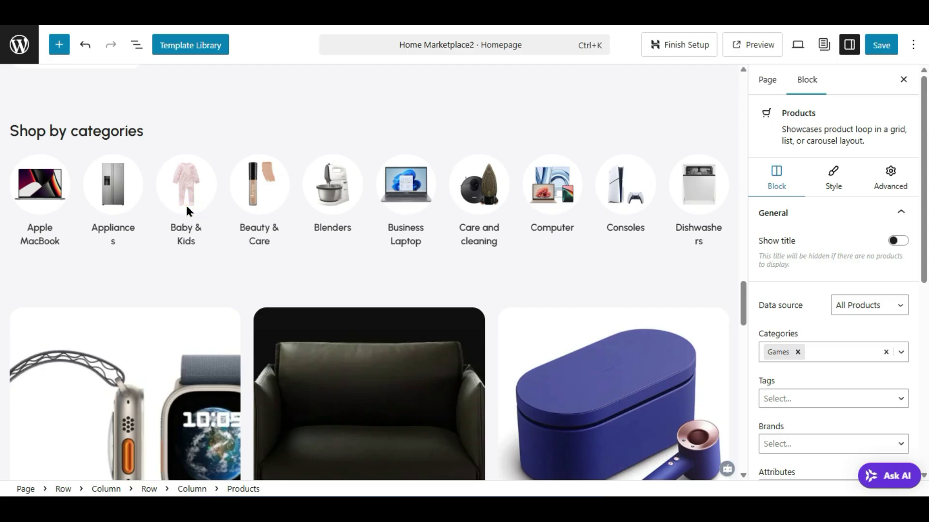
- Try the Center title design on the Shop by categories block, and settle on Mask with the light-text color scheme
{"action": "left_click", "coordinate": [248, 197]}
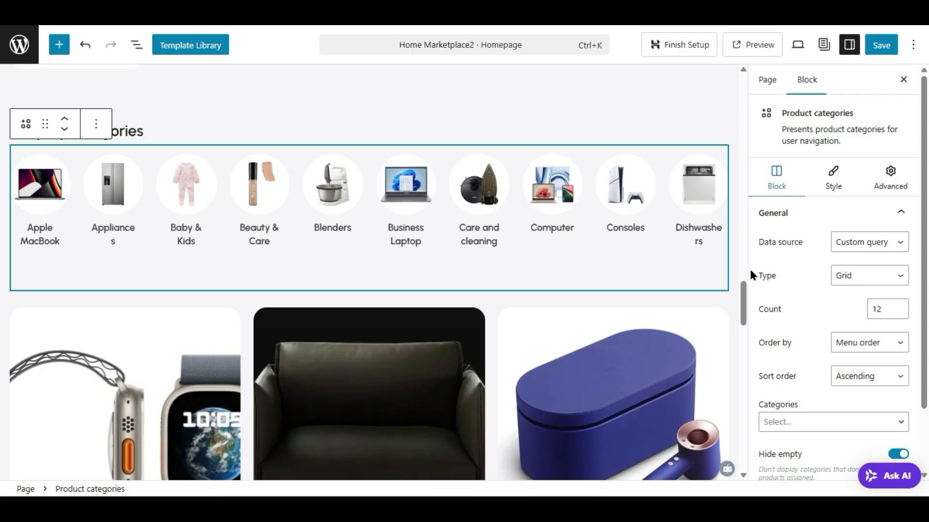
{"action": "left_click", "coordinate": [861, 277]}
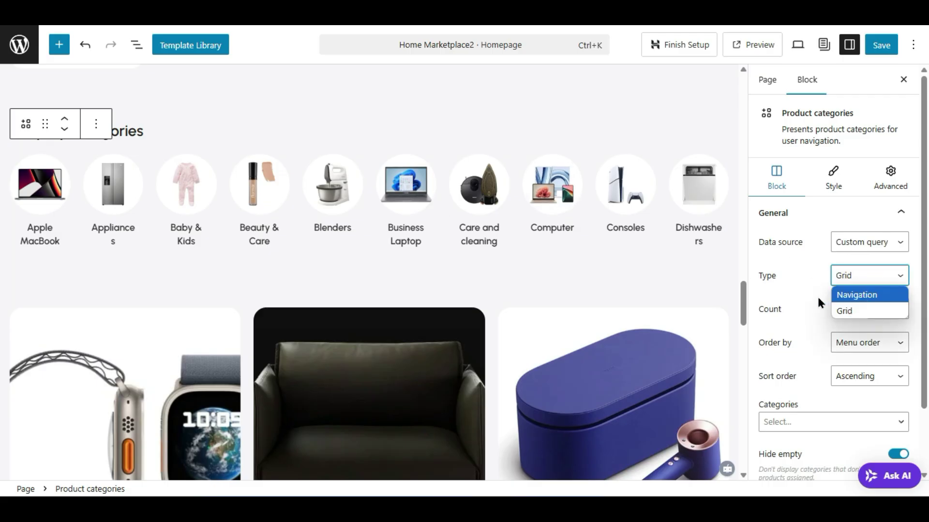
{"action": "left_click", "coordinate": [786, 303]}
{"action": "left_click", "coordinate": [836, 175]}
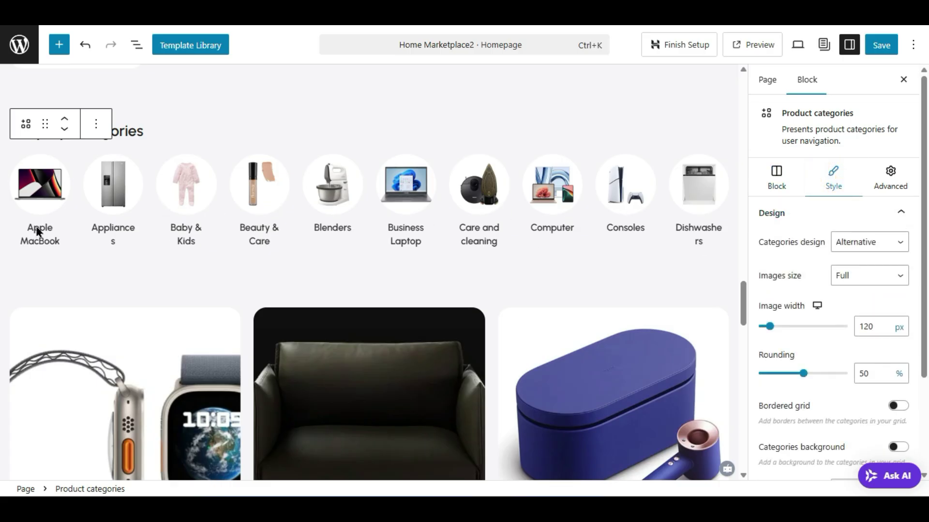
{"action": "left_click", "coordinate": [857, 248]}
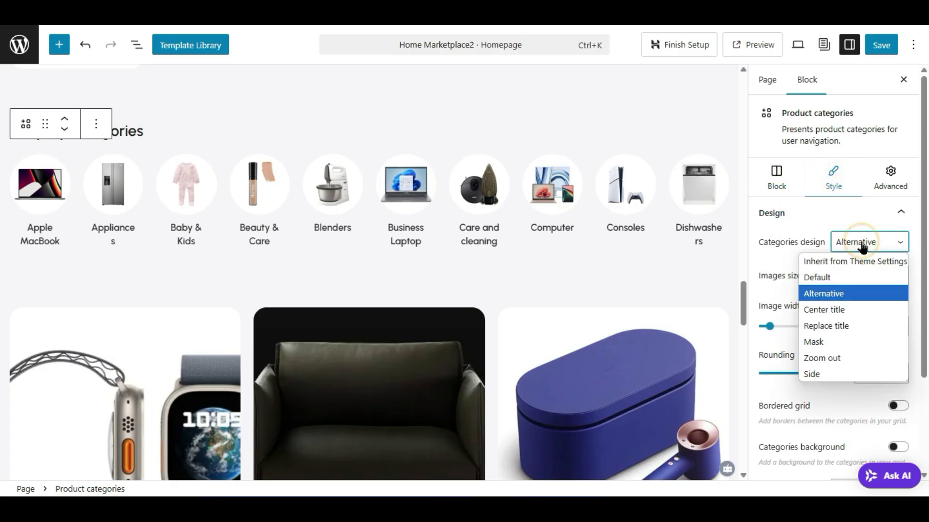
{"action": "left_click", "coordinate": [824, 310]}
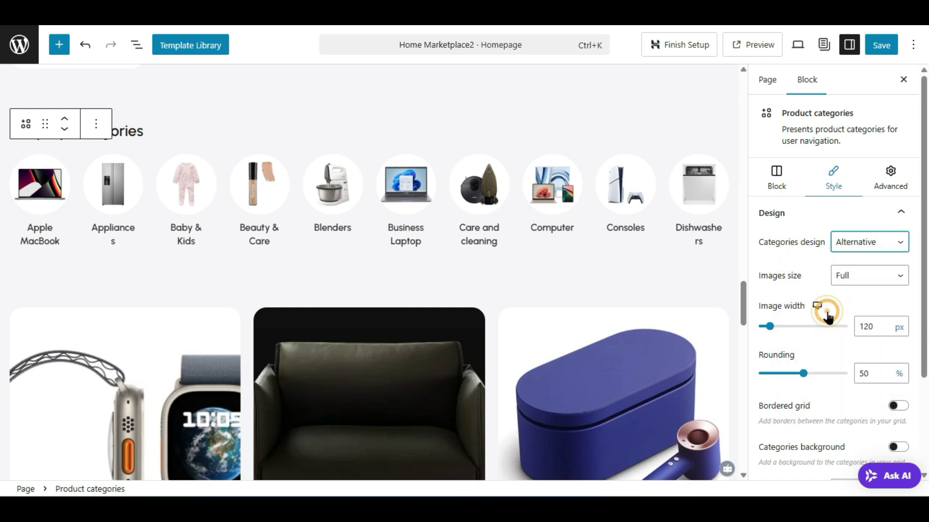
{"action": "left_click", "coordinate": [852, 249]}
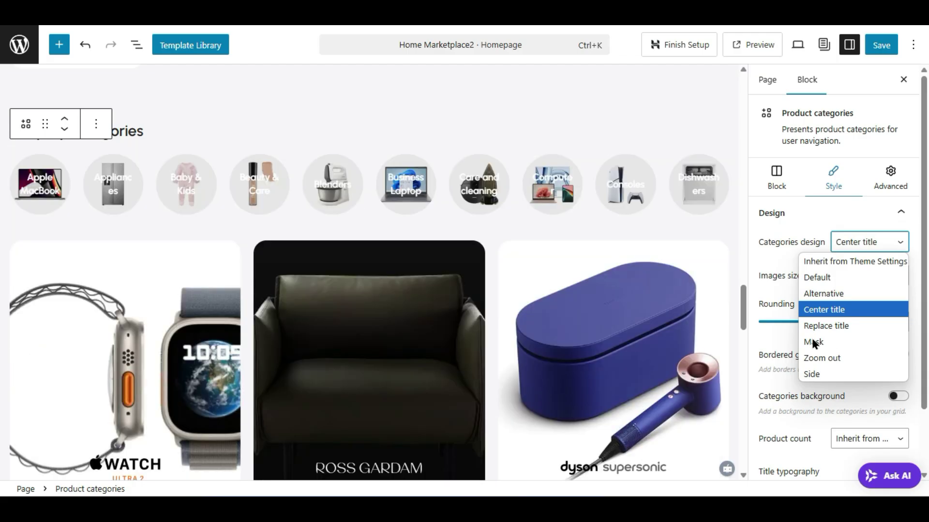
{"action": "left_click", "coordinate": [814, 343]}
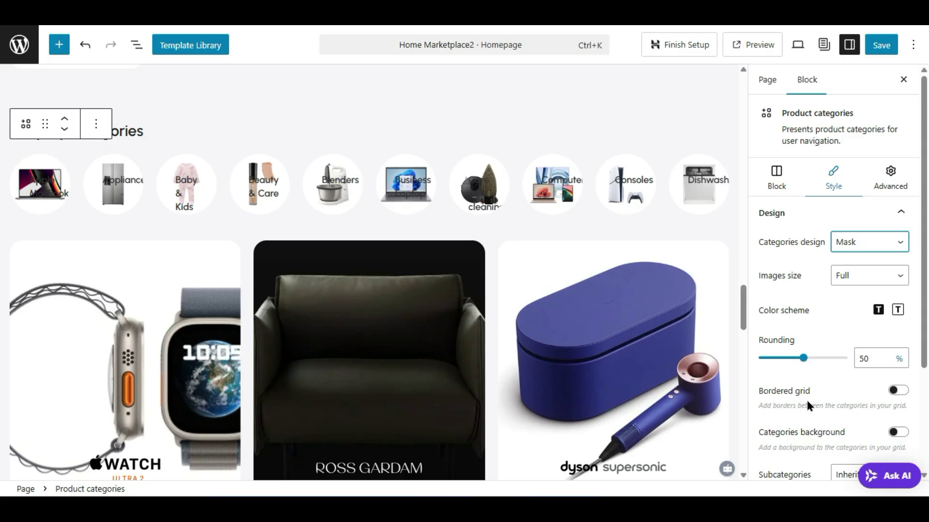
{"action": "left_click", "coordinate": [881, 310]}
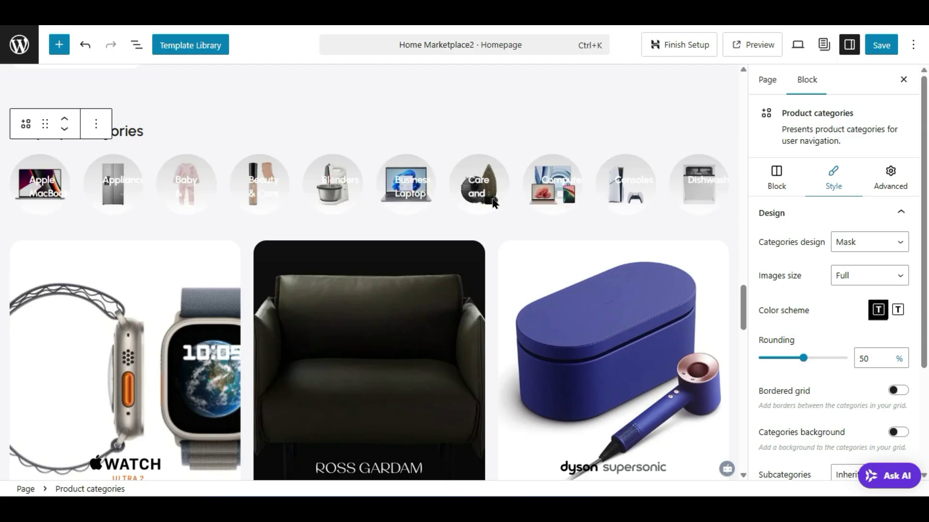
- Change the Shop by categories block's layout to Grid
{"action": "scroll", "coordinate": [832, 342], "scroll_direction": "down", "scroll_amount": 2}
{"action": "scroll", "coordinate": [832, 342], "scroll_direction": "down", "scroll_amount": 1}
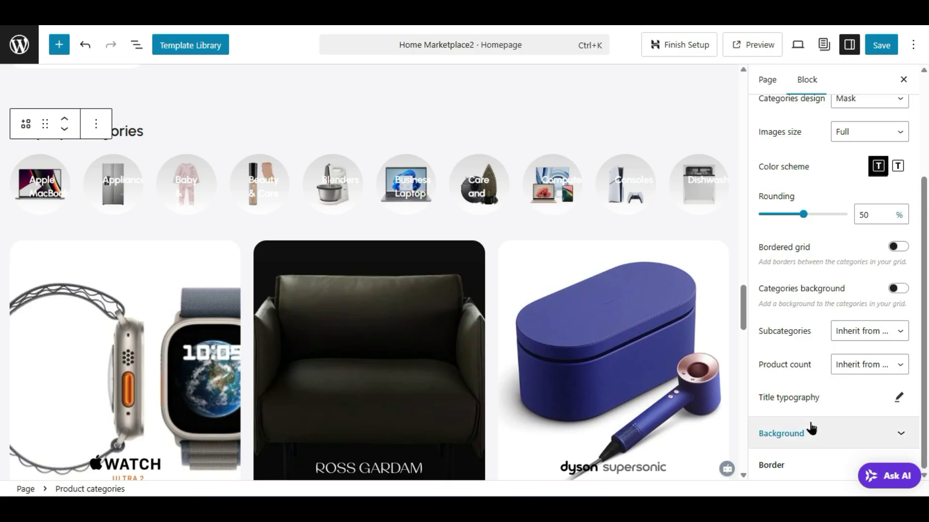
{"action": "scroll", "coordinate": [811, 429], "scroll_direction": "up", "scroll_amount": 3}
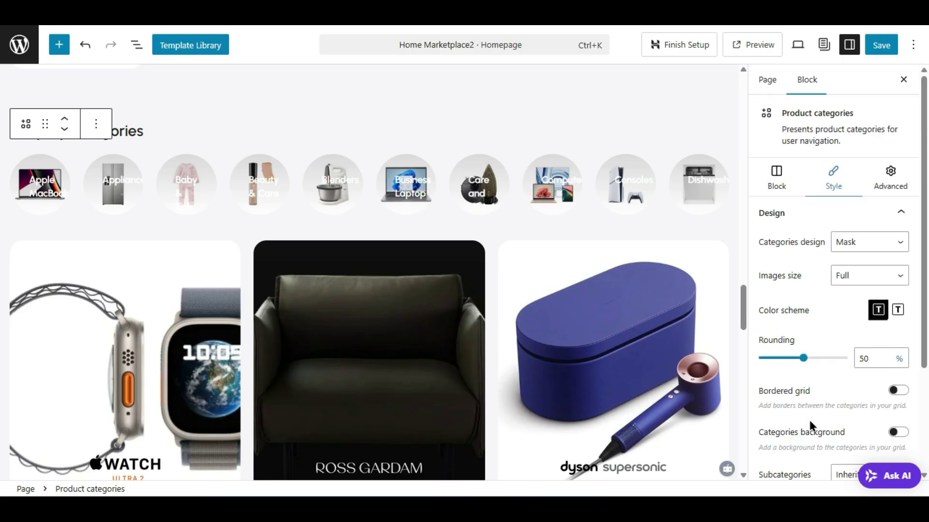
{"action": "left_click", "coordinate": [782, 171]}
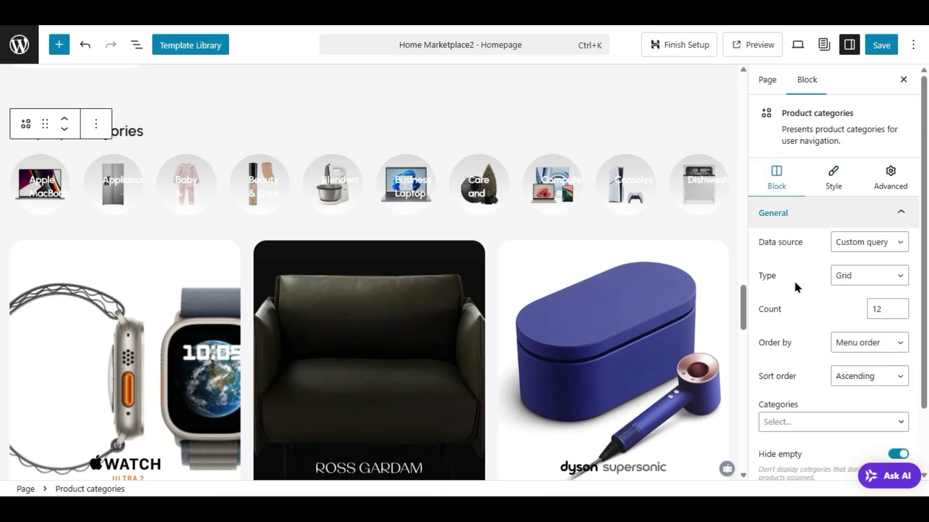
{"action": "scroll", "coordinate": [808, 317], "scroll_direction": "down", "scroll_amount": 2}
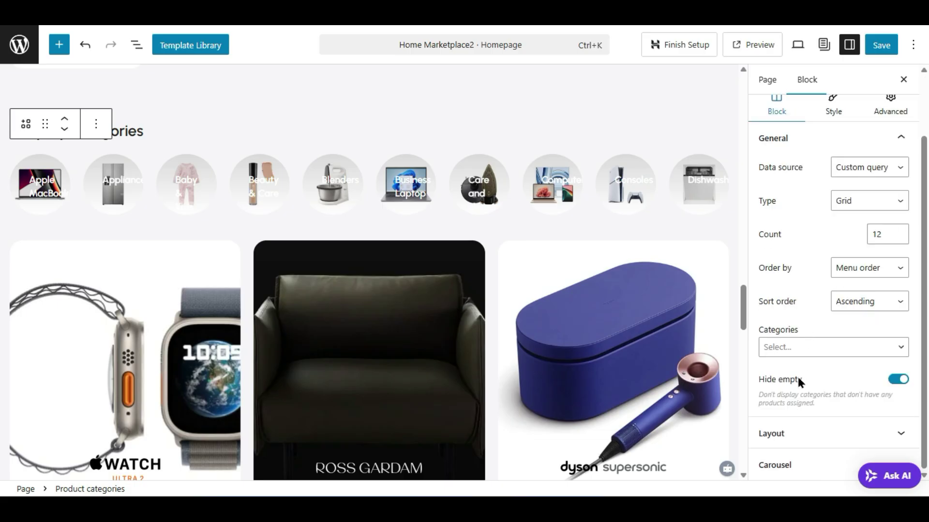
{"action": "left_click", "coordinate": [803, 434]}
{"action": "scroll", "coordinate": [819, 387], "scroll_direction": "down", "scroll_amount": 1}
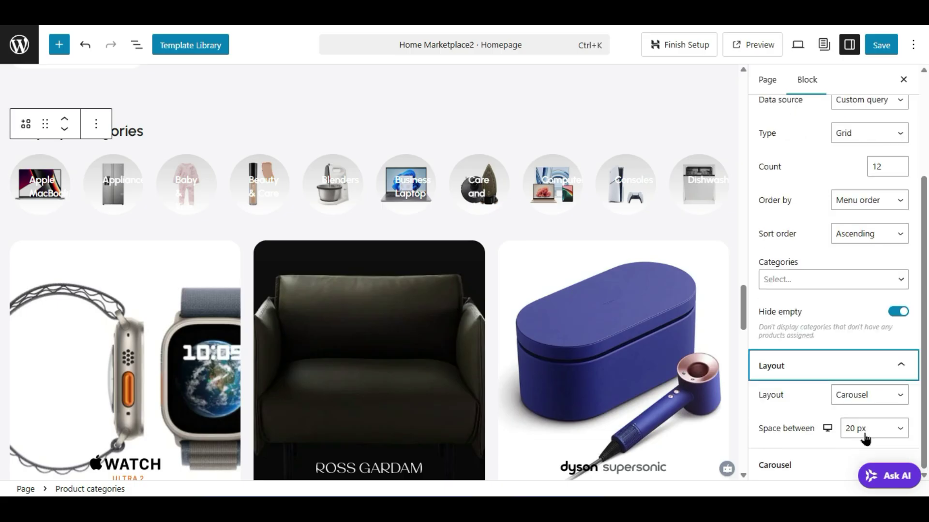
{"action": "left_click", "coordinate": [865, 400]}
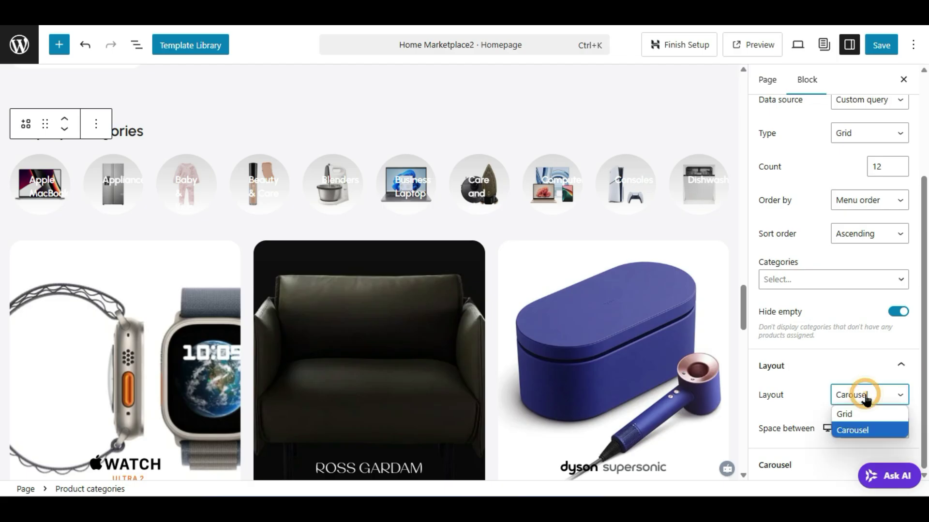
{"action": "left_click", "coordinate": [865, 408]}
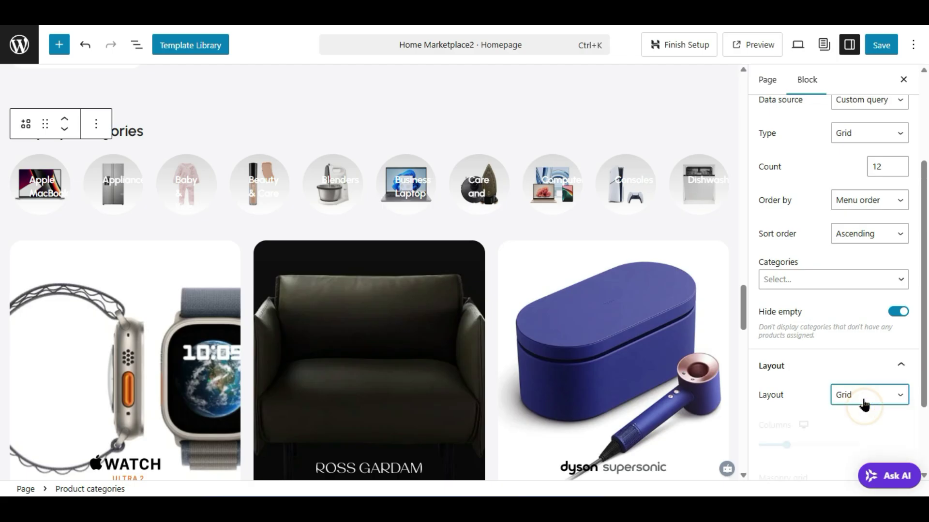
{"action": "scroll", "coordinate": [811, 399], "scroll_direction": "down", "scroll_amount": 2}
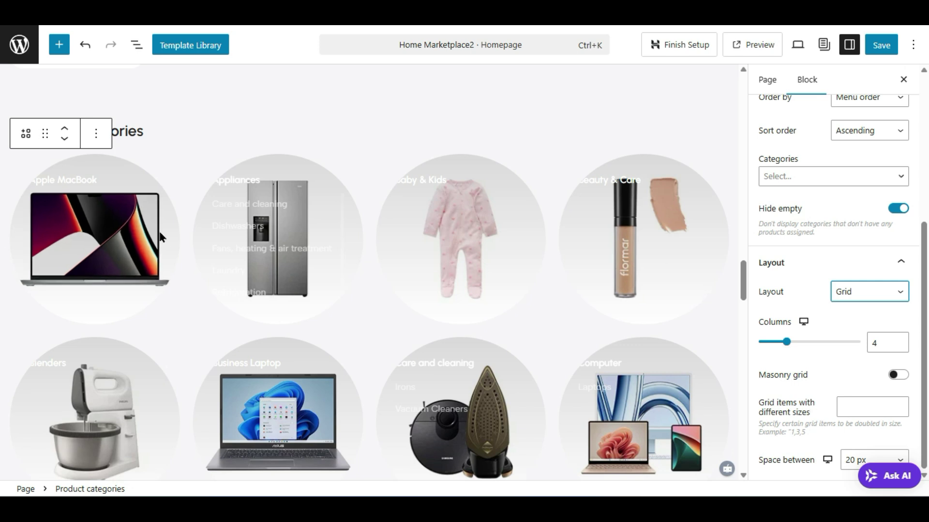
- Set the product categories grid to 6 columns
{"action": "left_click", "coordinate": [786, 342]}
{"action": "left_click_drag", "start_coordinate": [795, 347], "coordinate": [820, 357]}
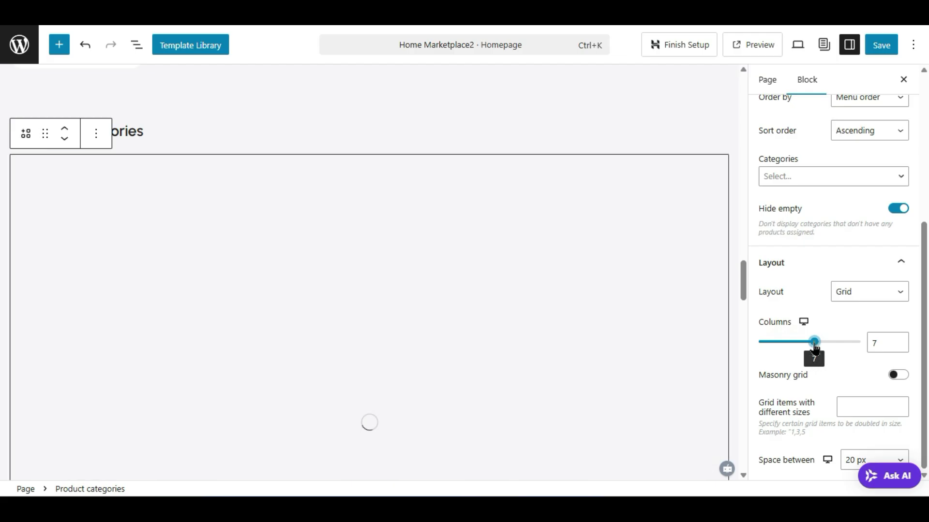
{"action": "key", "text": "Left"}
{"action": "left_click", "coordinate": [828, 362]}
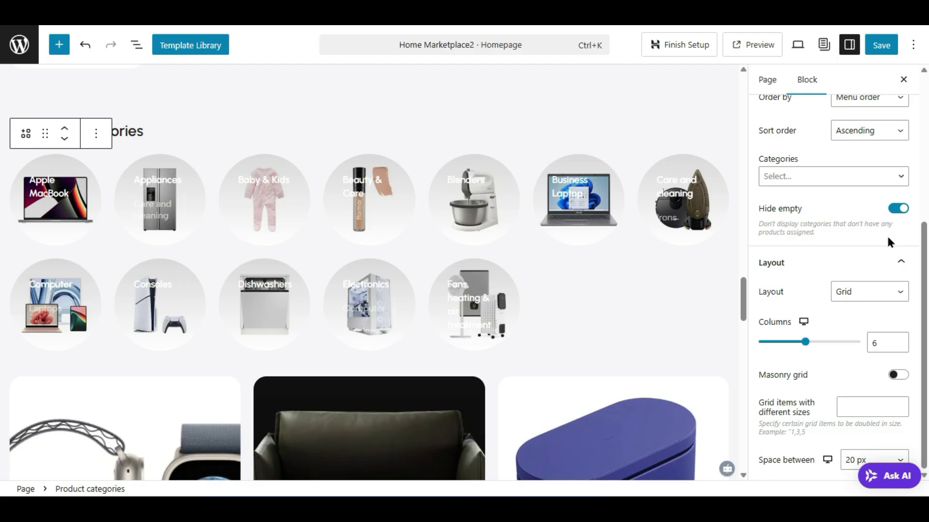
- Limit the number of categories shown in the Shop by categories grid to 6
{"action": "scroll", "coordinate": [889, 241], "scroll_direction": "up", "scroll_amount": 4}
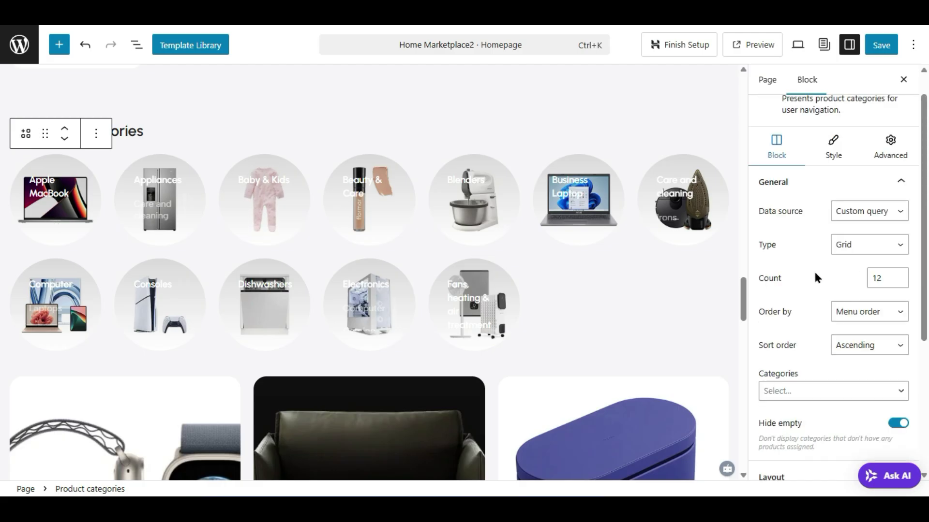
{"action": "scroll", "coordinate": [839, 309], "scroll_direction": "down", "scroll_amount": 2}
{"action": "scroll", "coordinate": [833, 327], "scroll_direction": "down", "scroll_amount": 2}
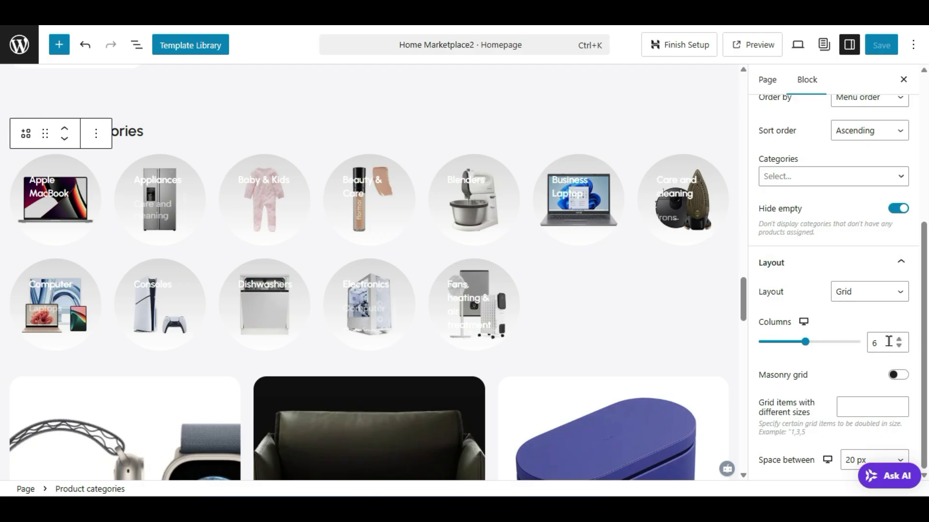
{"action": "scroll", "coordinate": [868, 360], "scroll_direction": "up", "scroll_amount": 2}
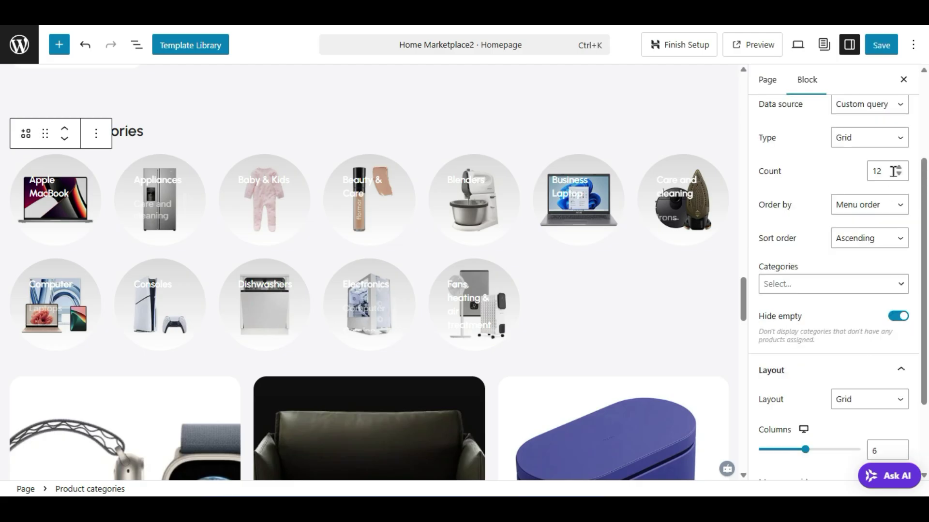
{"action": "double_click", "coordinate": [886, 171]}
{"action": "type", "text": "6"}
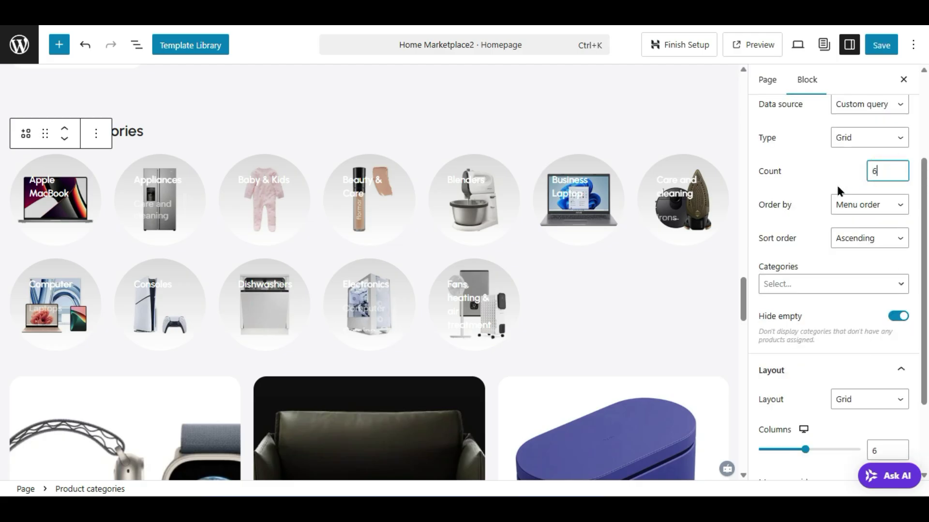
- Set the space between items in the Shop by categories grid to 30 px
{"action": "left_click", "coordinate": [835, 184]}
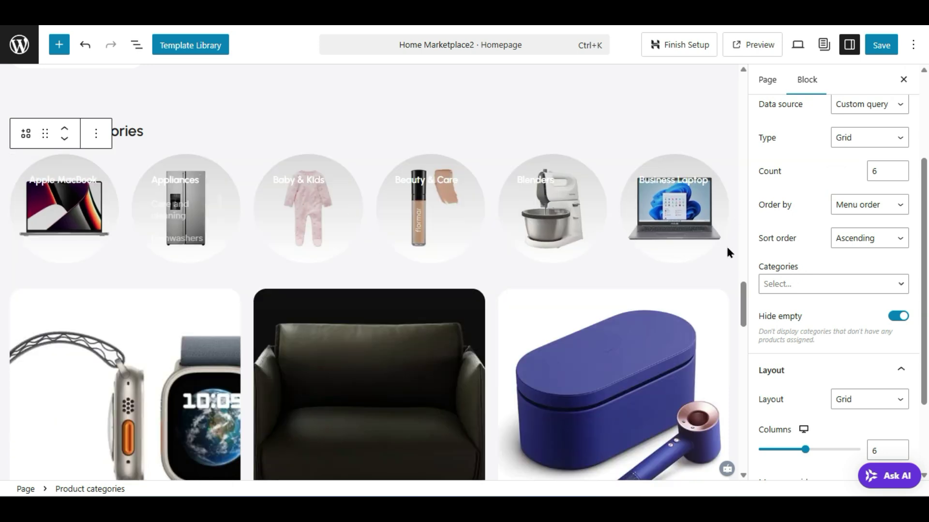
{"action": "scroll", "coordinate": [787, 353], "scroll_direction": "down", "scroll_amount": 2}
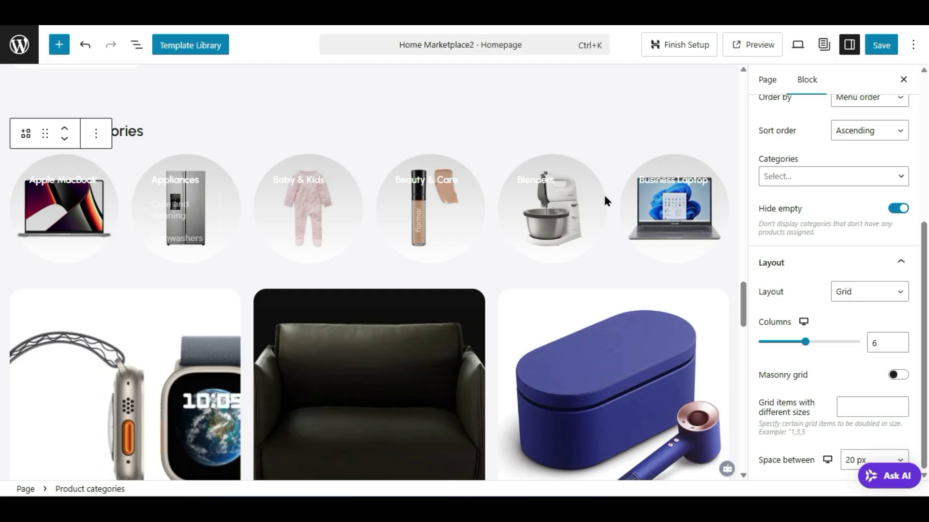
{"action": "left_click", "coordinate": [838, 460]}
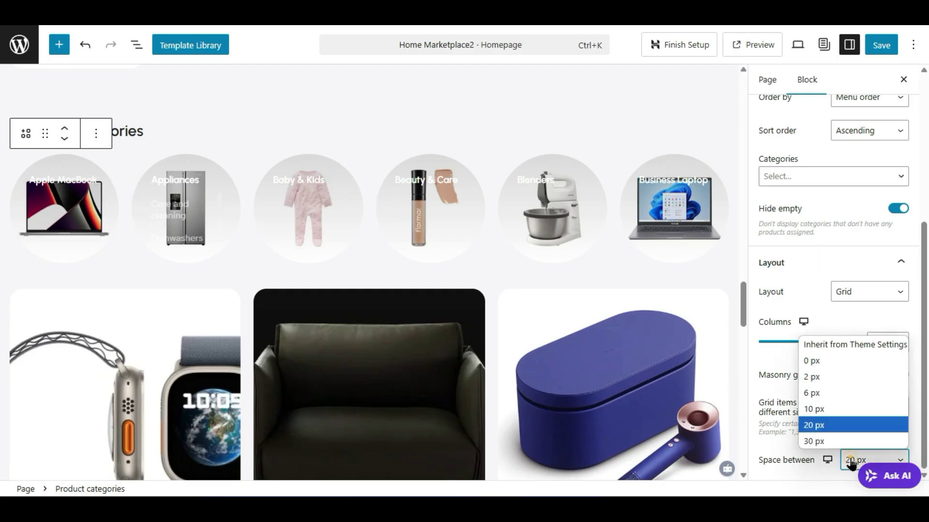
{"action": "left_click", "coordinate": [825, 443]}
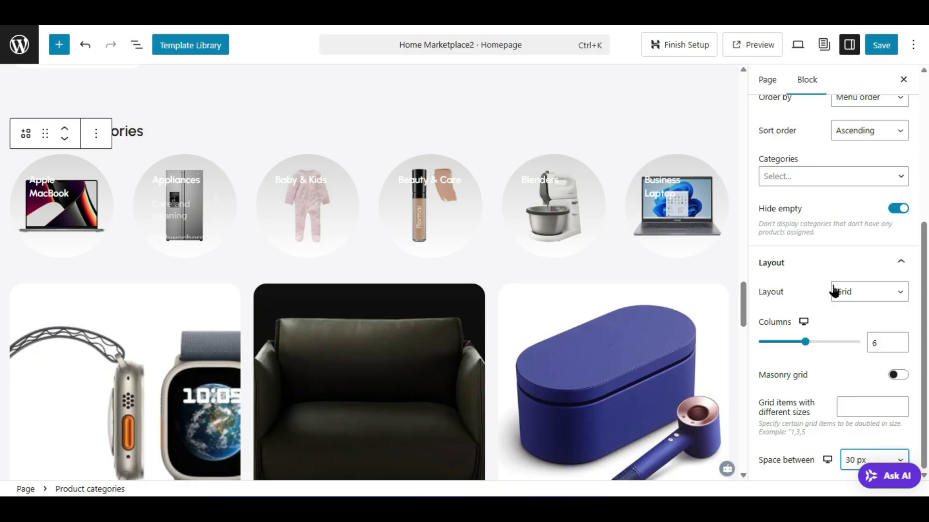
- Examine the background image, title and paragraph settings of the Hearth loft series banner
{"action": "scroll", "coordinate": [147, 275], "scroll_direction": "down", "scroll_amount": 2}
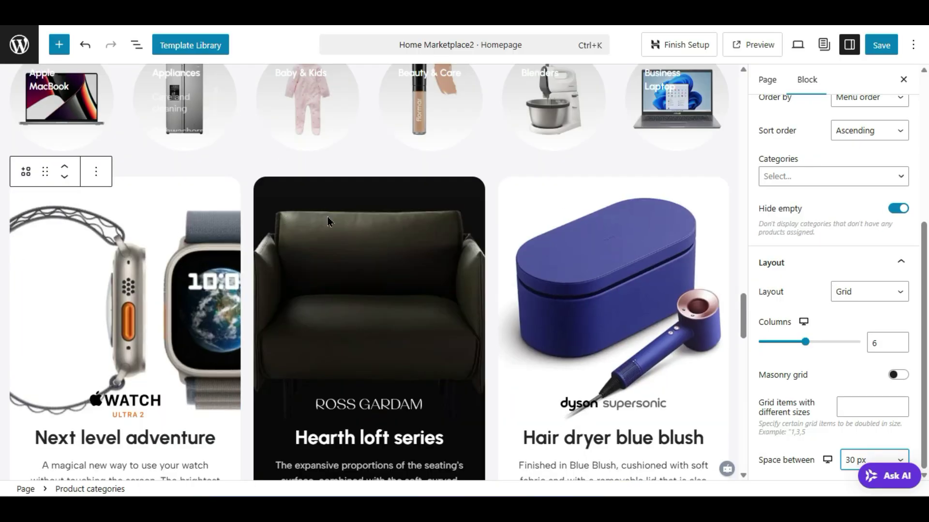
{"action": "scroll", "coordinate": [327, 221], "scroll_direction": "down", "scroll_amount": 2}
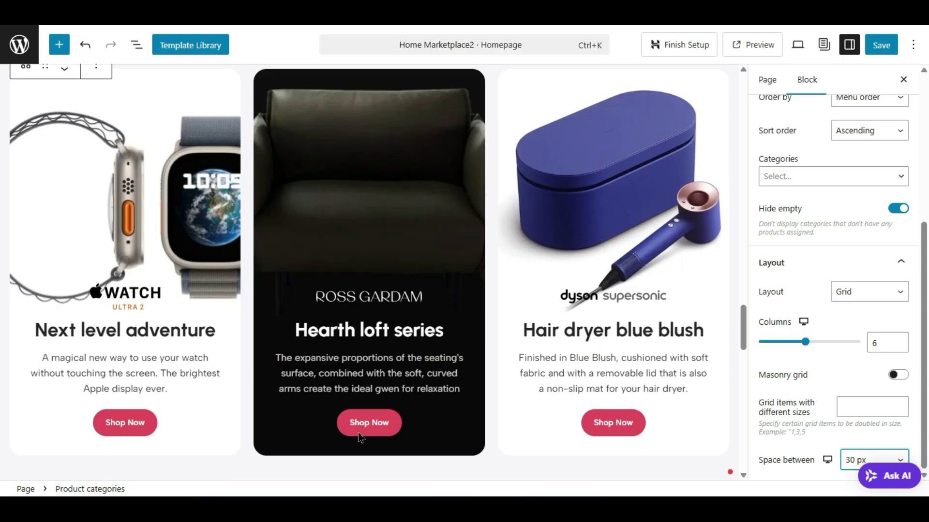
{"action": "left_click", "coordinate": [355, 183]}
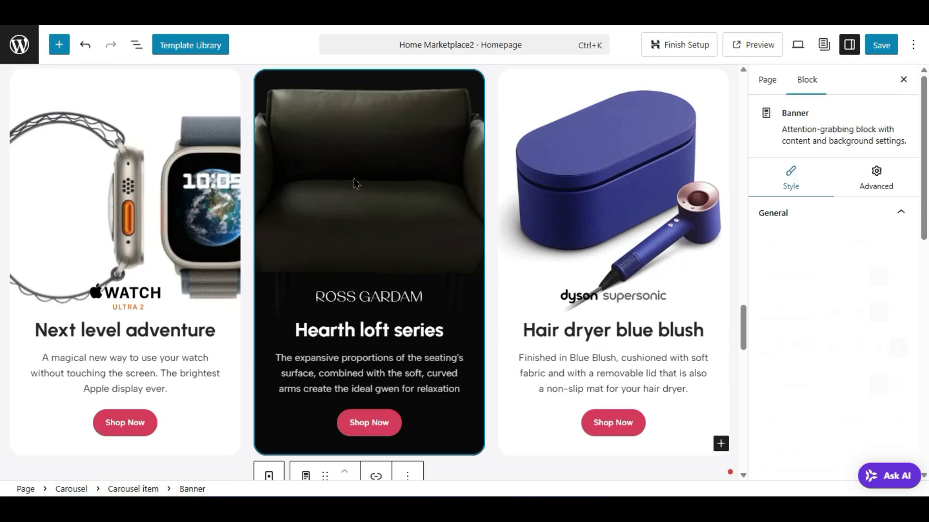
{"action": "scroll", "coordinate": [851, 320], "scroll_direction": "down", "scroll_amount": 9}
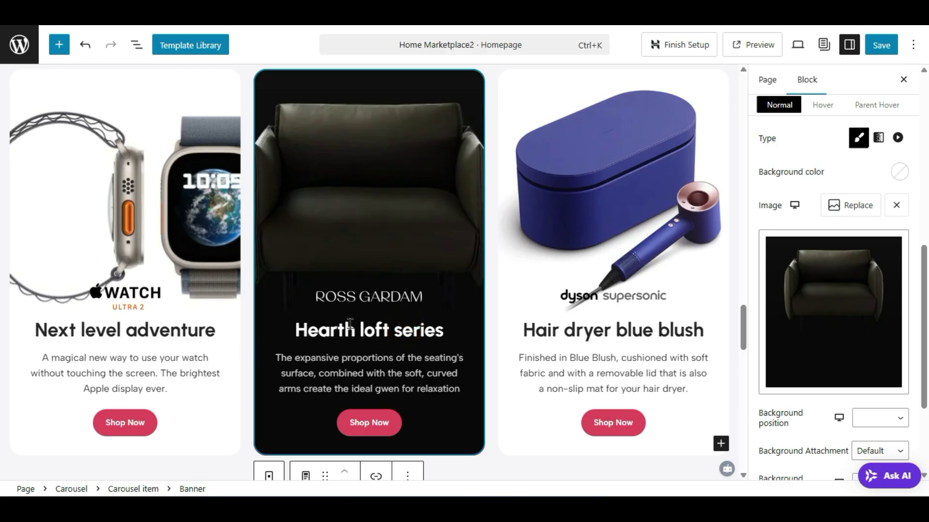
{"action": "triple_click", "coordinate": [386, 341]}
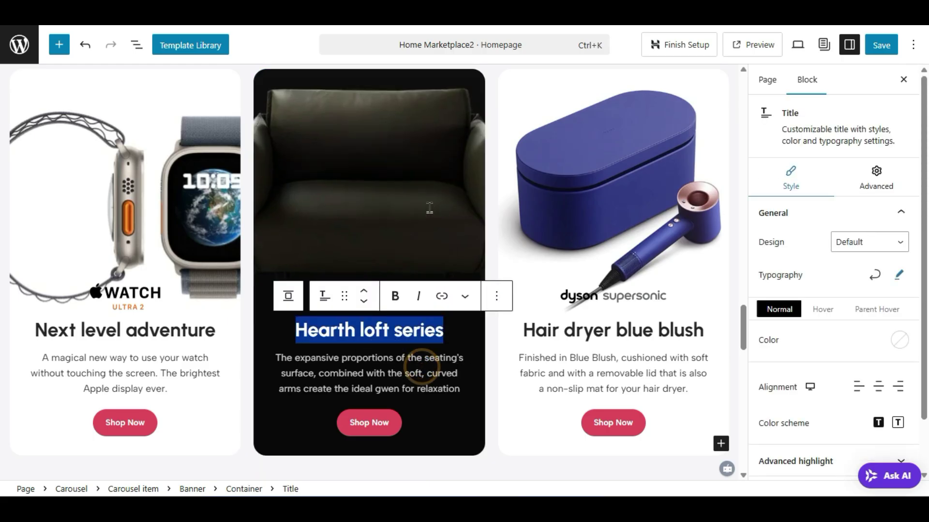
{"action": "left_click", "coordinate": [421, 374]}
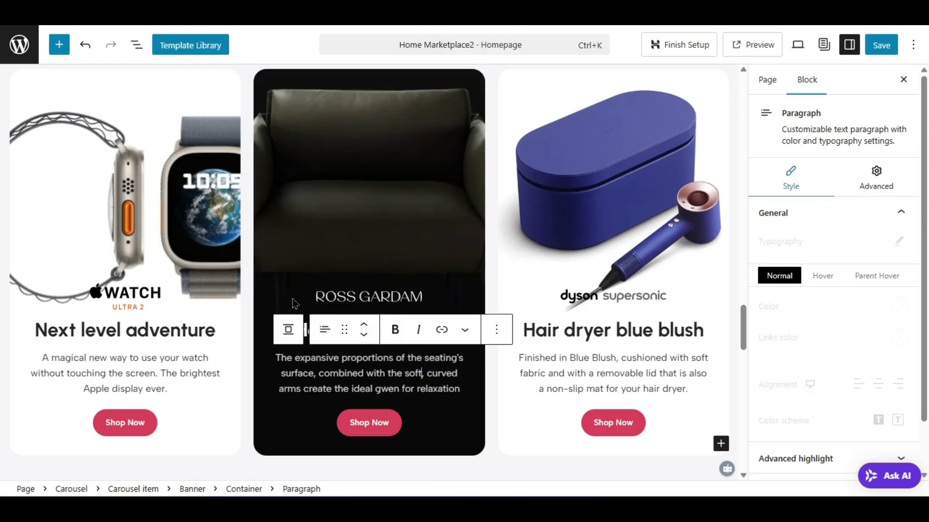
- Examine the attribute filter, query type and sort order options of the More recommended products block
{"action": "scroll", "coordinate": [248, 355], "scroll_direction": "down", "scroll_amount": 4}
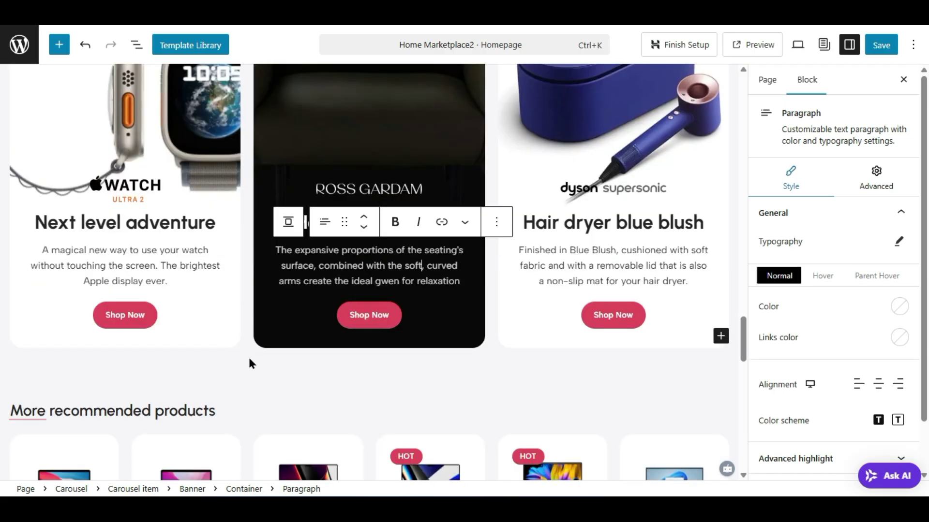
{"action": "scroll", "coordinate": [250, 367], "scroll_direction": "down", "scroll_amount": 2}
{"action": "scroll", "coordinate": [116, 237], "scroll_direction": "down", "scroll_amount": 2}
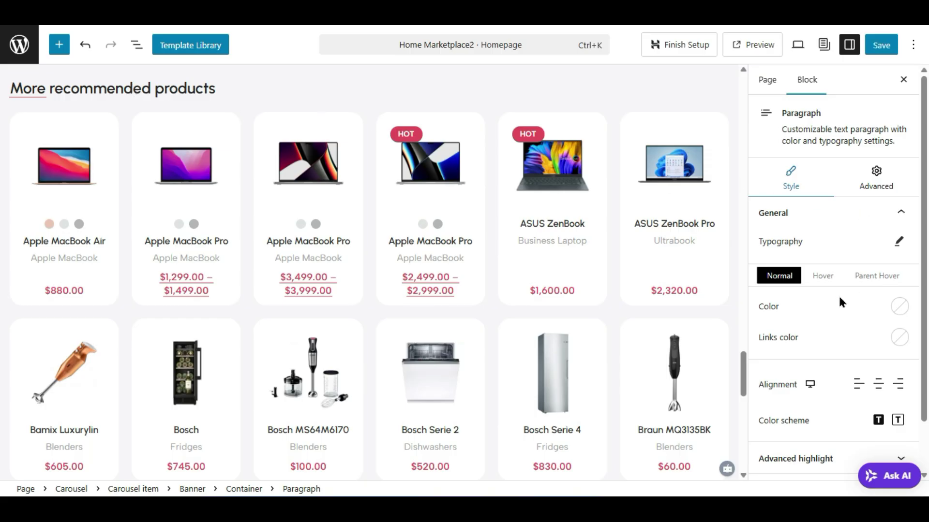
{"action": "left_click", "coordinate": [482, 261]}
{"action": "left_click", "coordinate": [481, 269]}
{"action": "scroll", "coordinate": [828, 330], "scroll_direction": "down", "scroll_amount": 2}
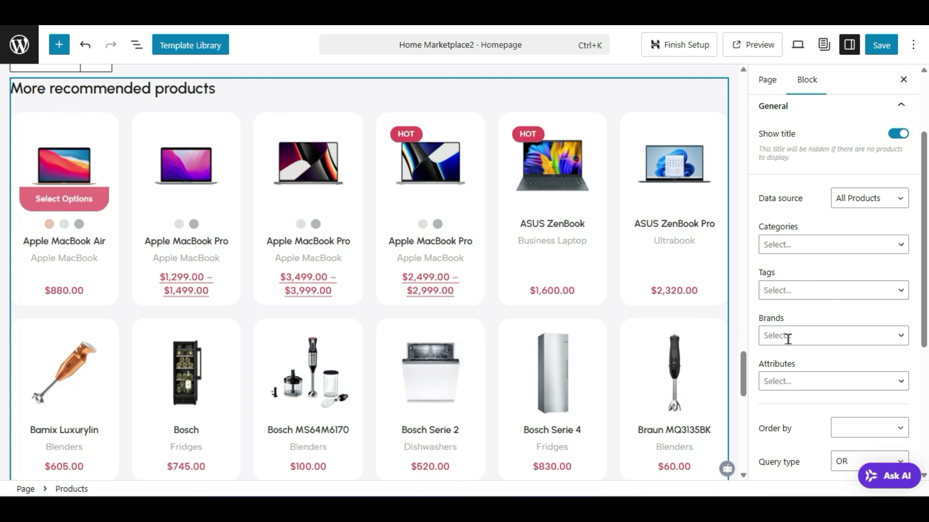
{"action": "left_click", "coordinate": [807, 381]}
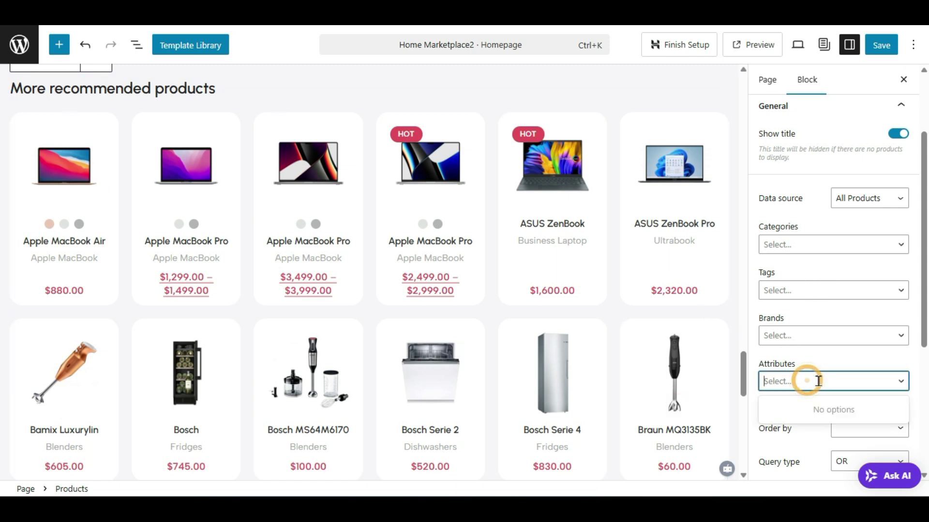
{"action": "left_click", "coordinate": [825, 356]}
{"action": "scroll", "coordinate": [824, 338], "scroll_direction": "down", "scroll_amount": 2}
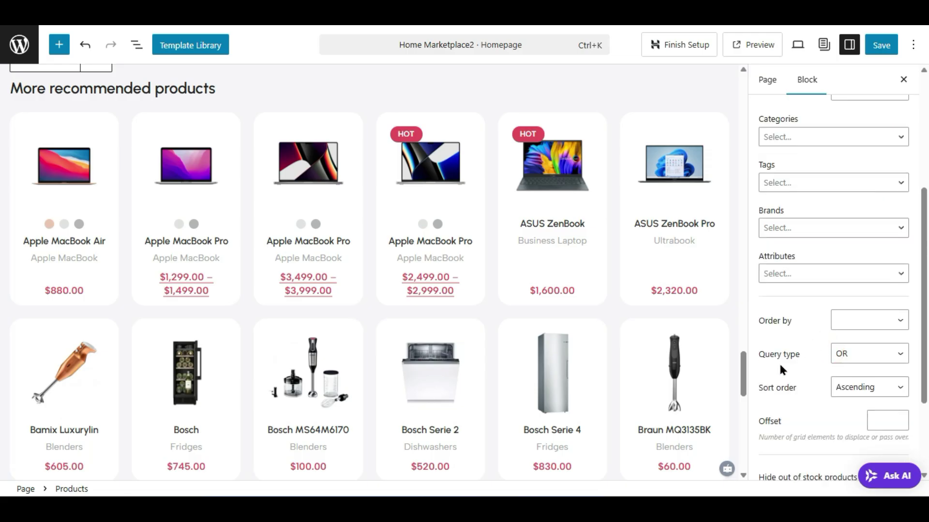
{"action": "left_click", "coordinate": [852, 396]}
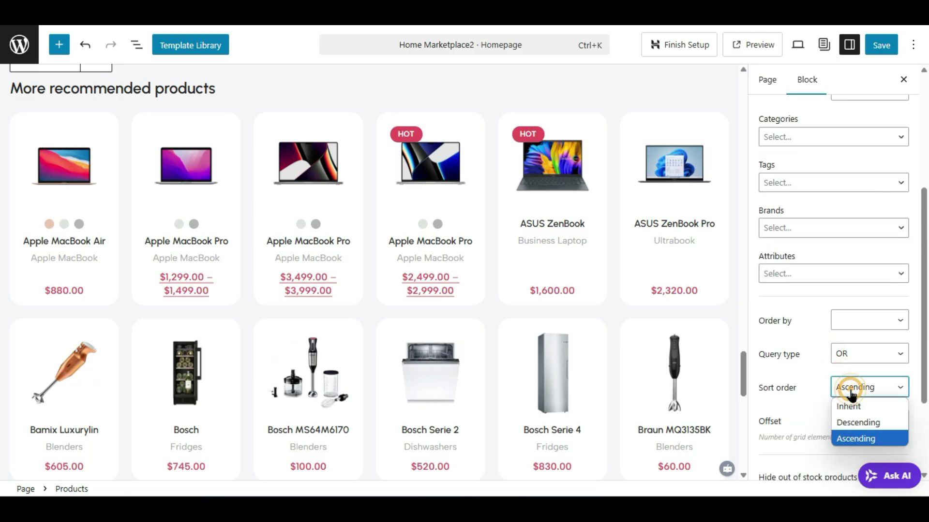
{"action": "left_click", "coordinate": [850, 390]}
{"action": "scroll", "coordinate": [820, 394], "scroll_direction": "down", "scroll_amount": 2}
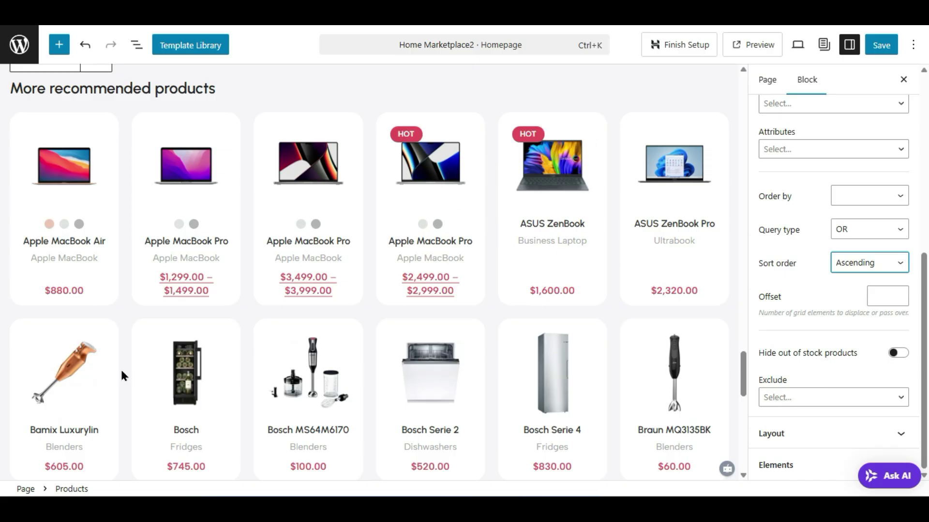
- Try the sale countdown element on the More recommended products block and check the product cards
{"action": "scroll", "coordinate": [446, 252], "scroll_direction": "down", "scroll_amount": 4}
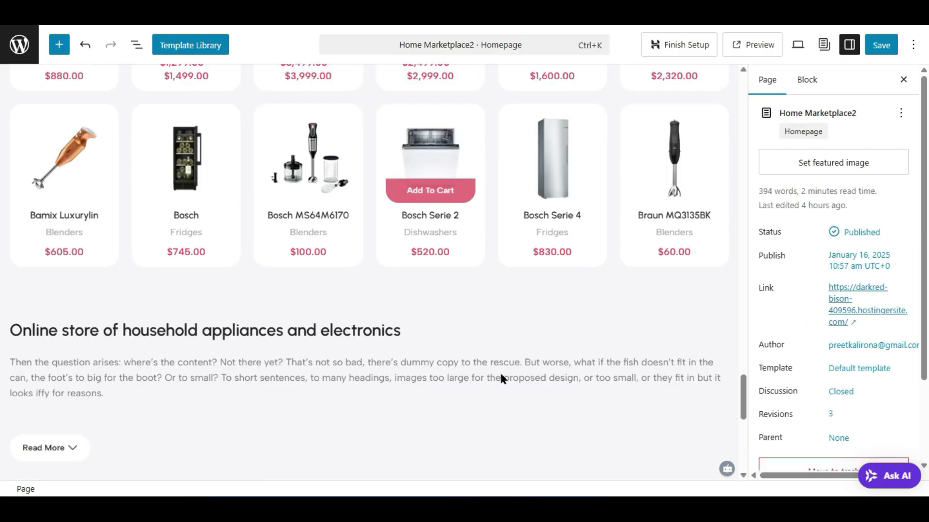
{"action": "scroll", "coordinate": [503, 377], "scroll_direction": "up", "scroll_amount": 2}
{"action": "left_click", "coordinate": [481, 315]}
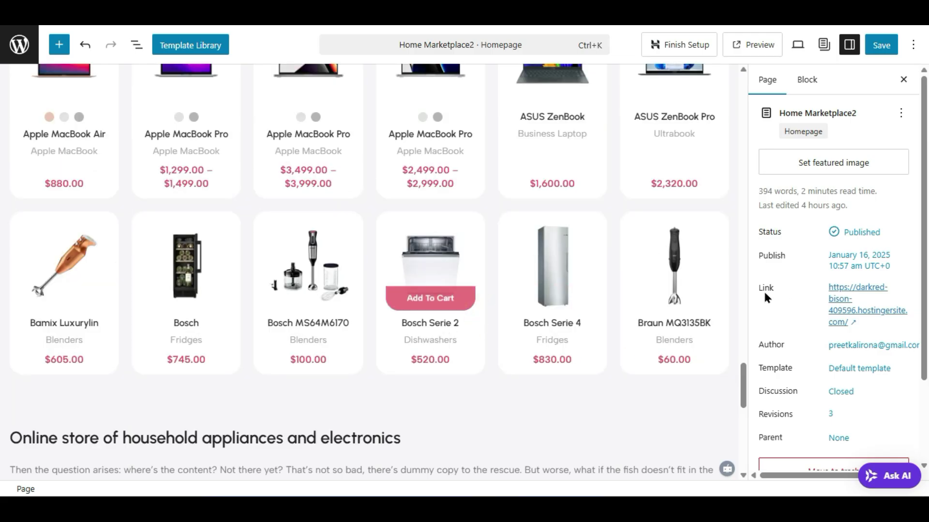
{"action": "scroll", "coordinate": [798, 377], "scroll_direction": "down", "scroll_amount": 2}
{"action": "scroll", "coordinate": [801, 382], "scroll_direction": "down", "scroll_amount": 5}
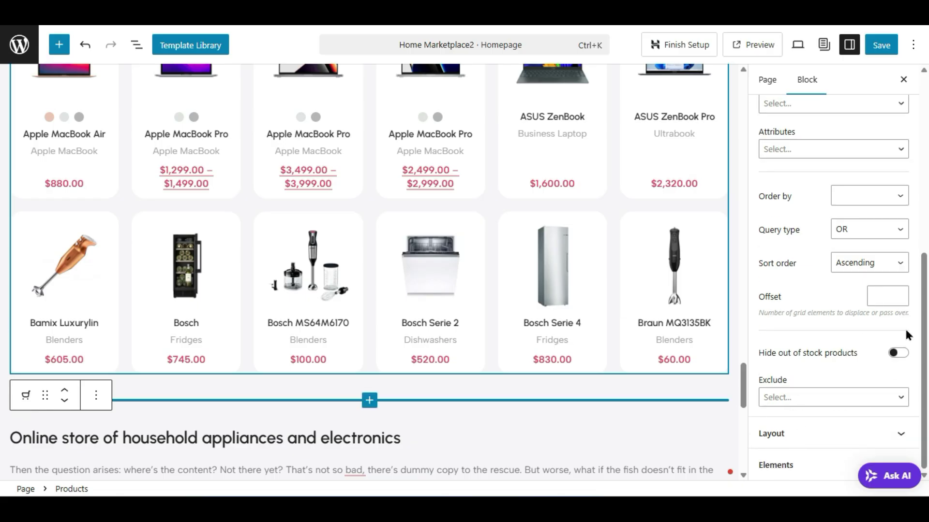
{"action": "left_click", "coordinate": [810, 466]}
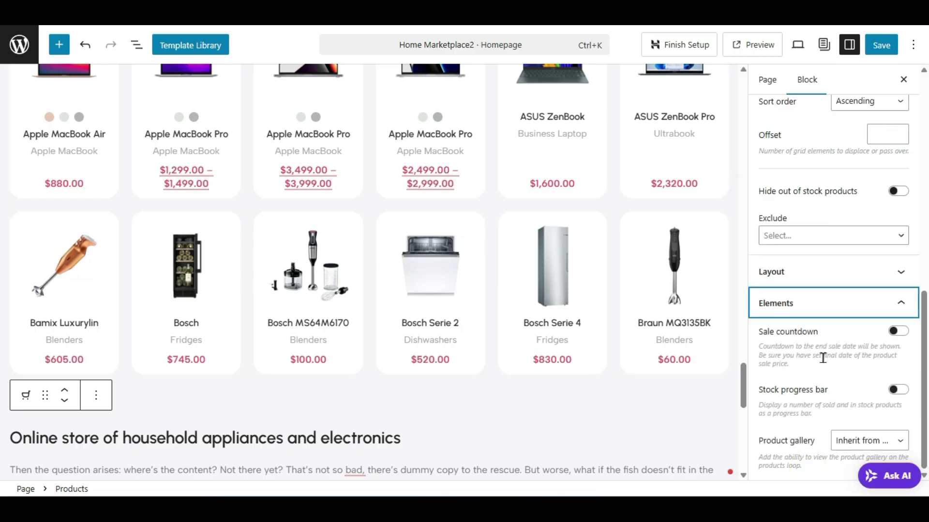
{"action": "left_click", "coordinate": [898, 333]}
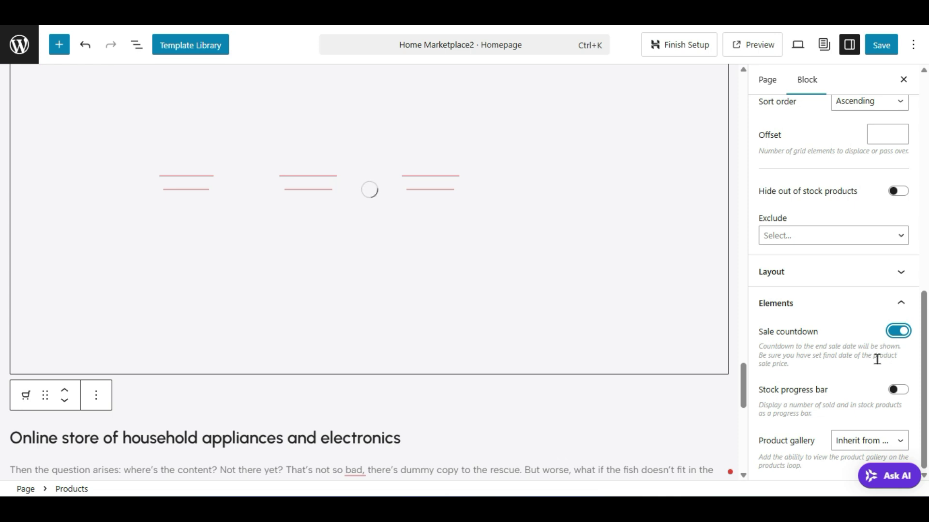
{"action": "scroll", "coordinate": [751, 341], "scroll_direction": "up", "scroll_amount": 2}
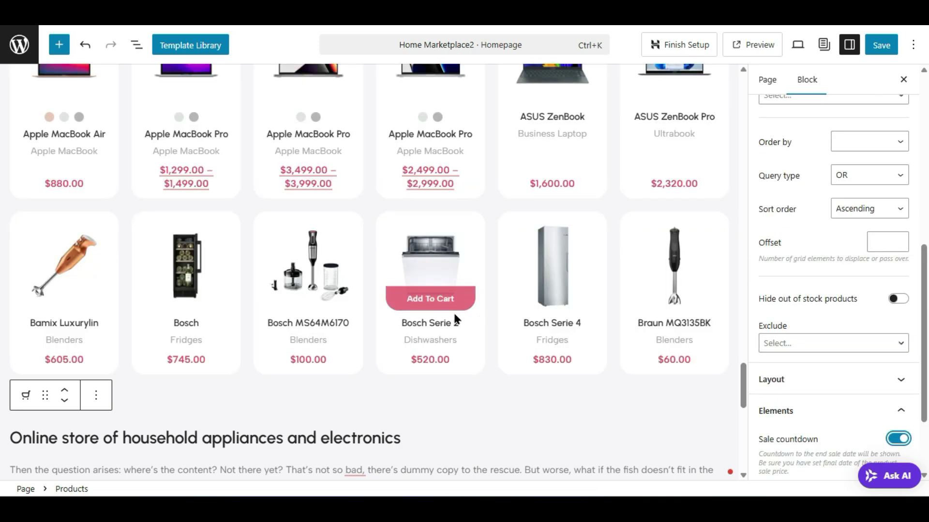
{"action": "scroll", "coordinate": [445, 271], "scroll_direction": "up", "scroll_amount": 2}
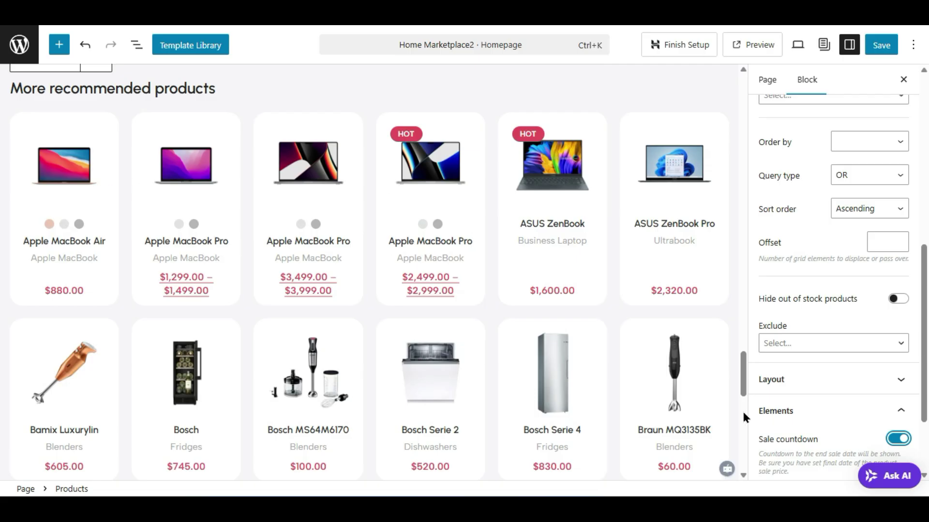
- Enable the stock progress bar on the More recommended products block and switch its sale countdown off
{"action": "scroll", "coordinate": [738, 422], "scroll_direction": "down", "scroll_amount": 2}
{"action": "scroll", "coordinate": [817, 422], "scroll_direction": "down", "scroll_amount": 2}
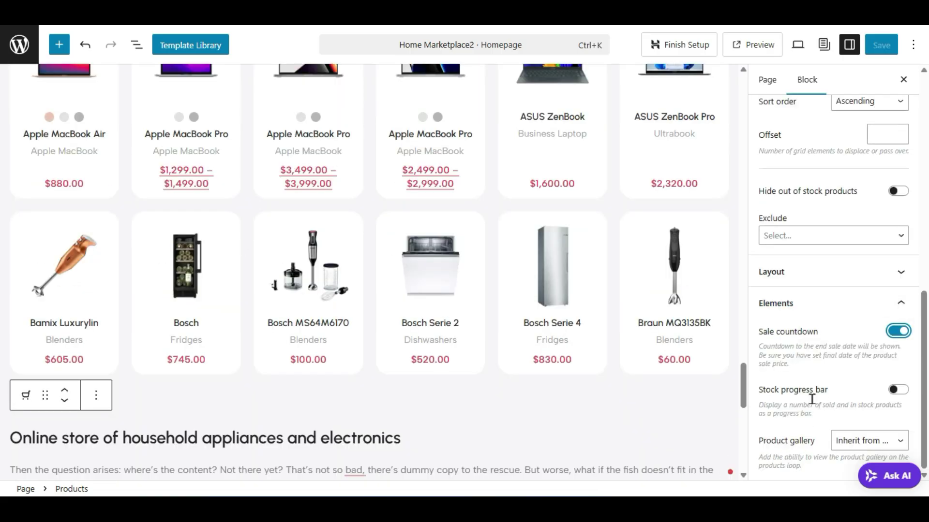
{"action": "left_click", "coordinate": [899, 389]}
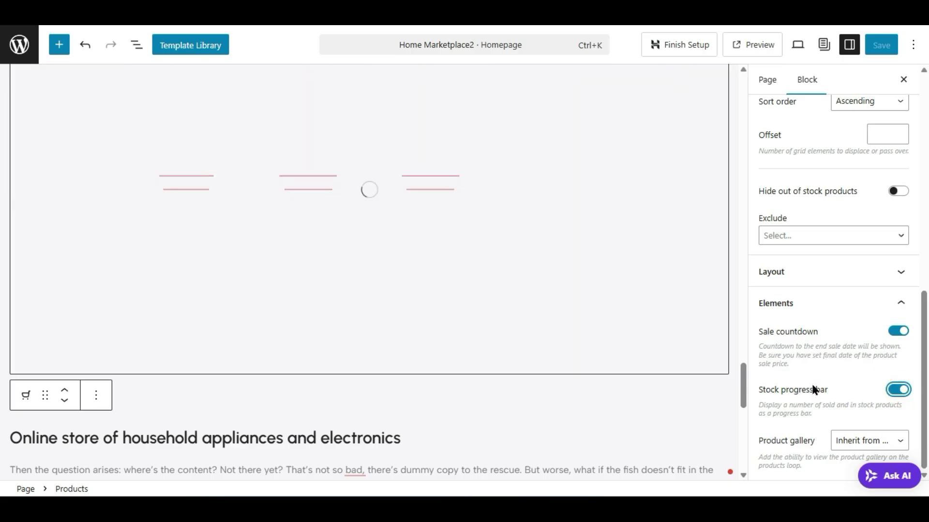
{"action": "left_click", "coordinate": [896, 331]}
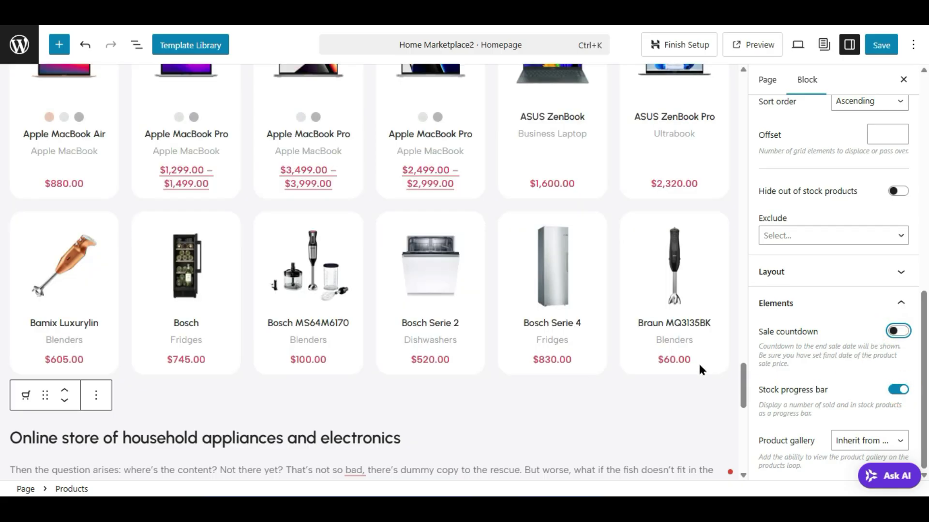
{"action": "mouse_move", "coordinate": [698, 370]}
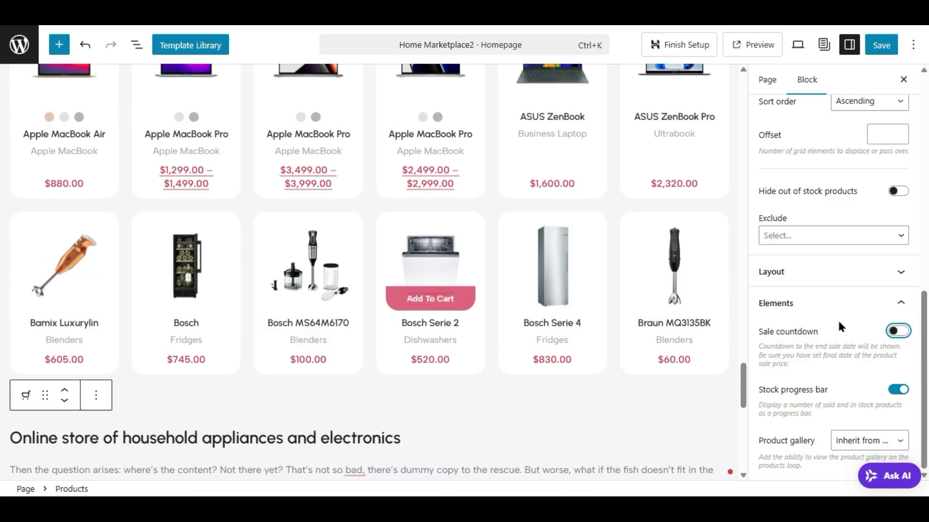
- Review the style design options of the More recommended products block and the rest of the page
{"action": "scroll", "coordinate": [839, 349], "scroll_direction": "up", "scroll_amount": 15}
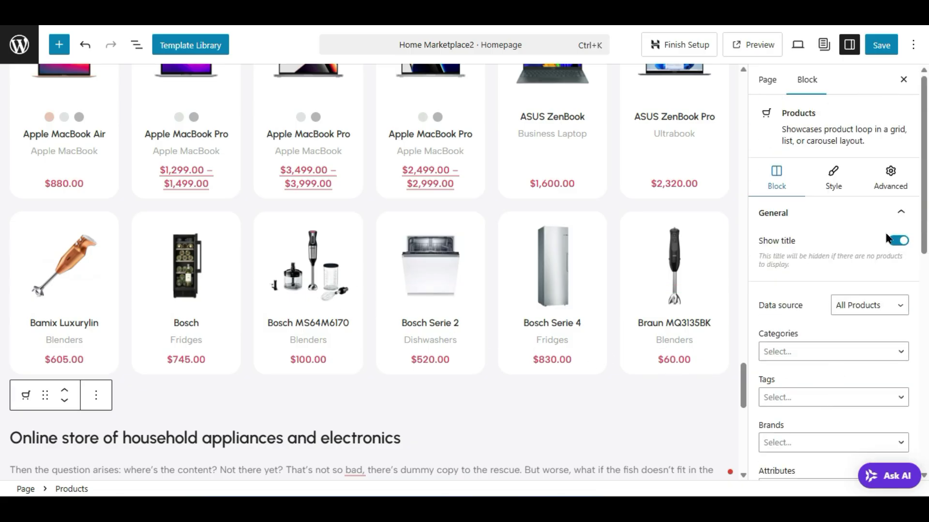
{"action": "left_click", "coordinate": [842, 179]}
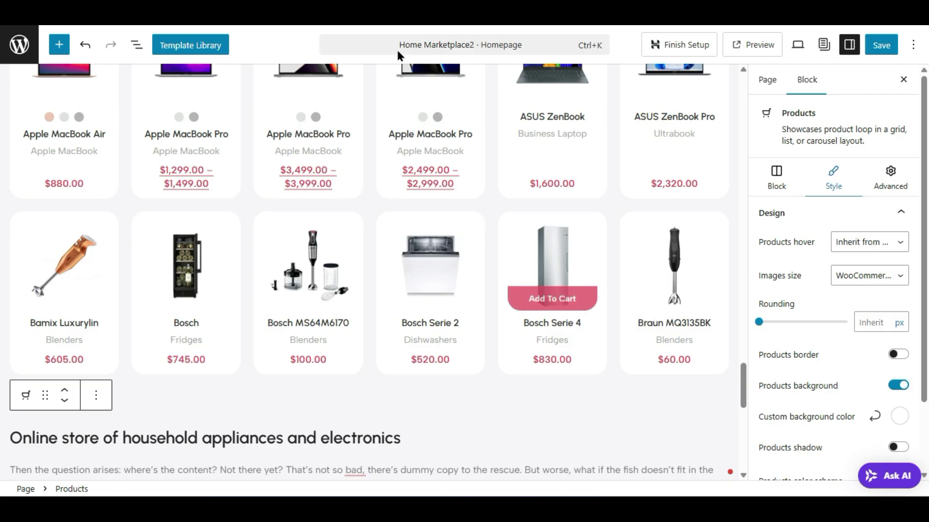
{"action": "scroll", "coordinate": [292, 339], "scroll_direction": "up", "scroll_amount": 2}
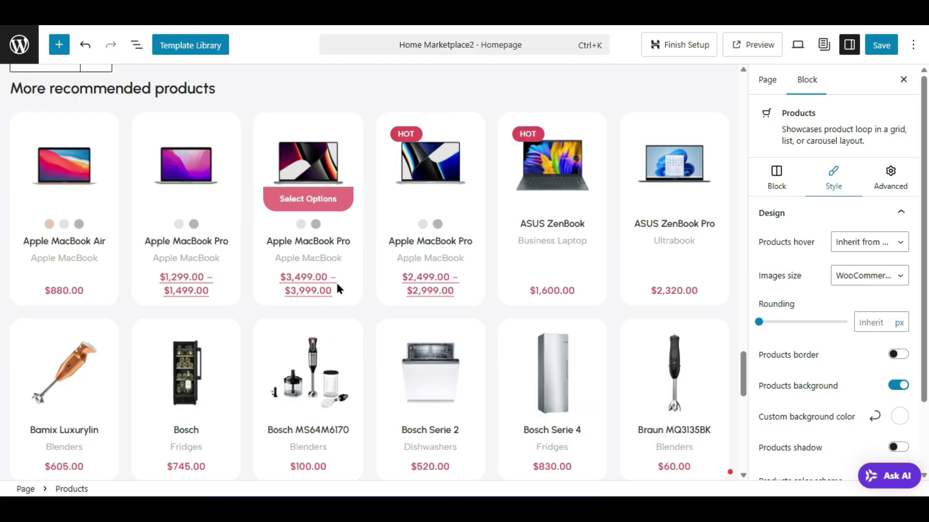
{"action": "scroll", "coordinate": [337, 289], "scroll_direction": "down", "scroll_amount": 2}
{"action": "scroll", "coordinate": [358, 269], "scroll_direction": "down", "scroll_amount": 5}
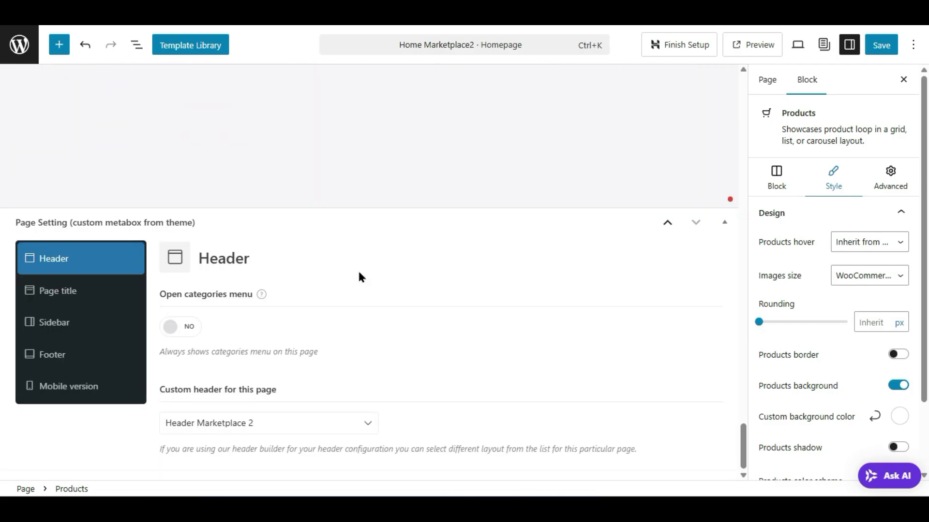
- Delete the "Online store of household appliances and electronics" title from the collapsible content section
{"action": "scroll", "coordinate": [359, 274], "scroll_direction": "up", "scroll_amount": 7}
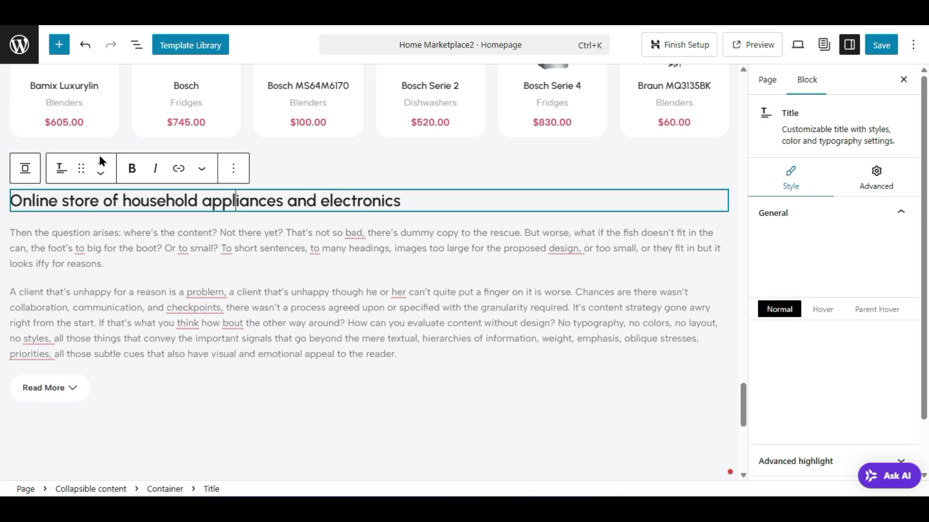
{"action": "left_click", "coordinate": [235, 171]}
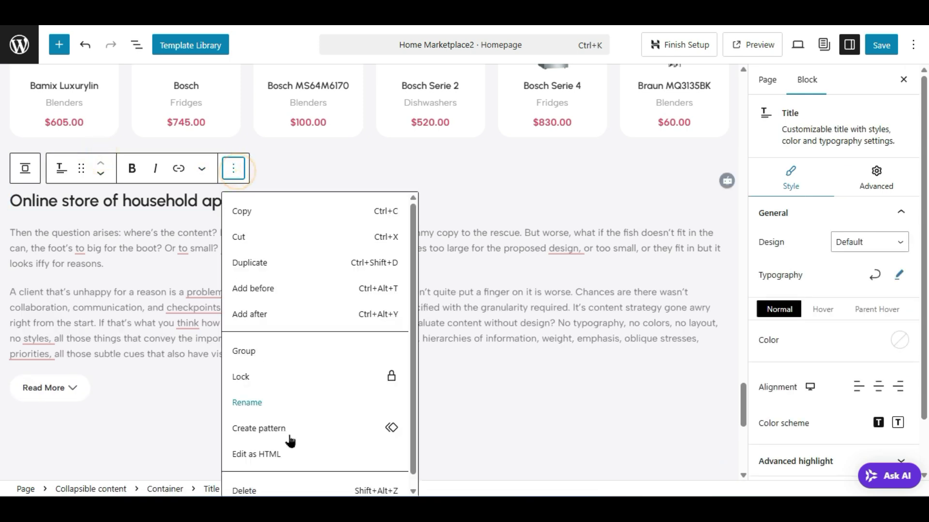
{"action": "scroll", "coordinate": [295, 458], "scroll_direction": "down", "scroll_amount": 1}
{"action": "left_click", "coordinate": [276, 473]}
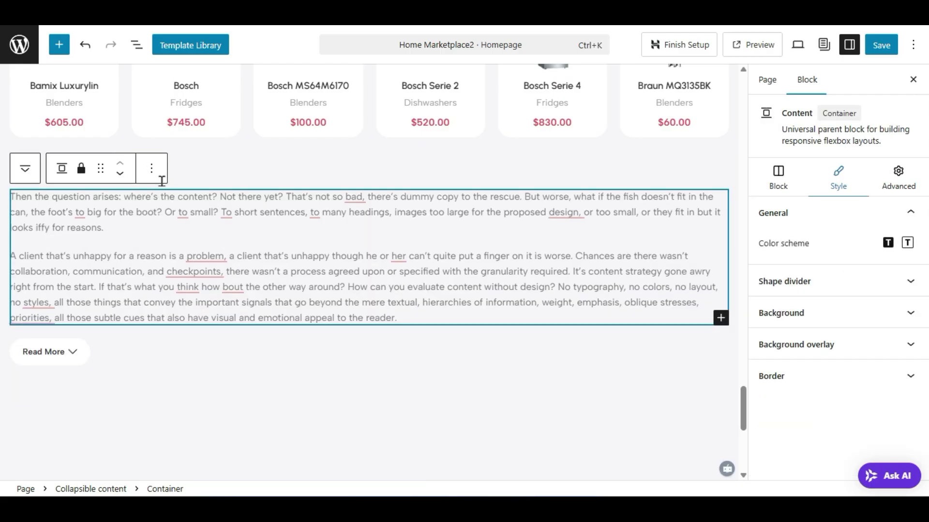
- Remove the removal lock from the text container inside the collapsible content section and delete the container
{"action": "left_click", "coordinate": [151, 168]}
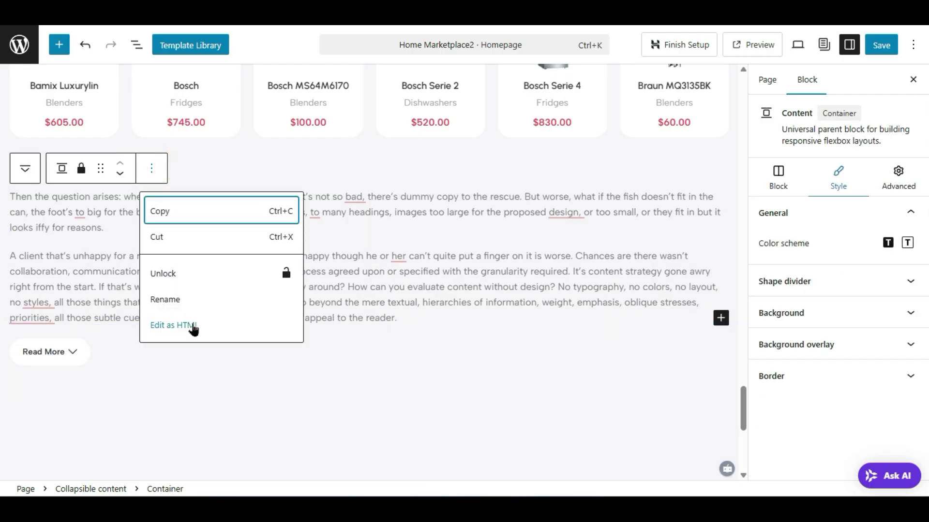
{"action": "left_click", "coordinate": [277, 276]}
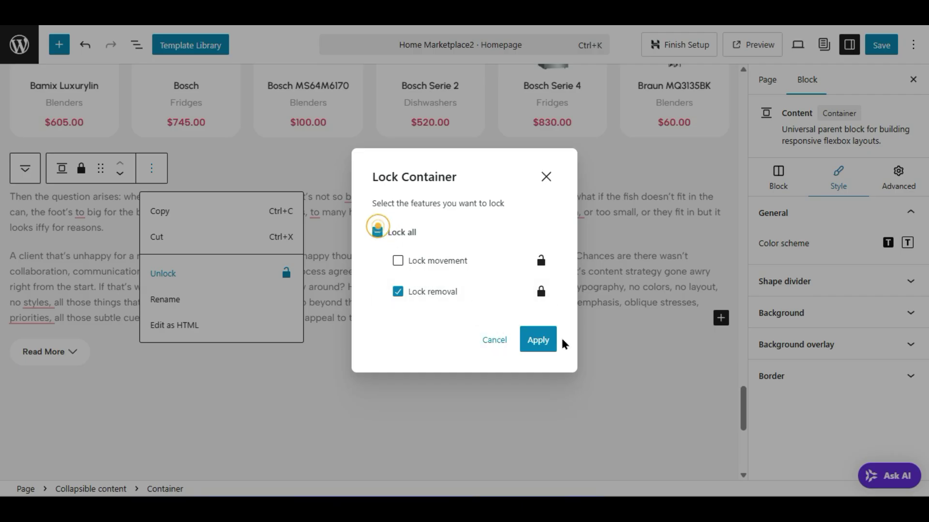
{"action": "left_click", "coordinate": [399, 293]}
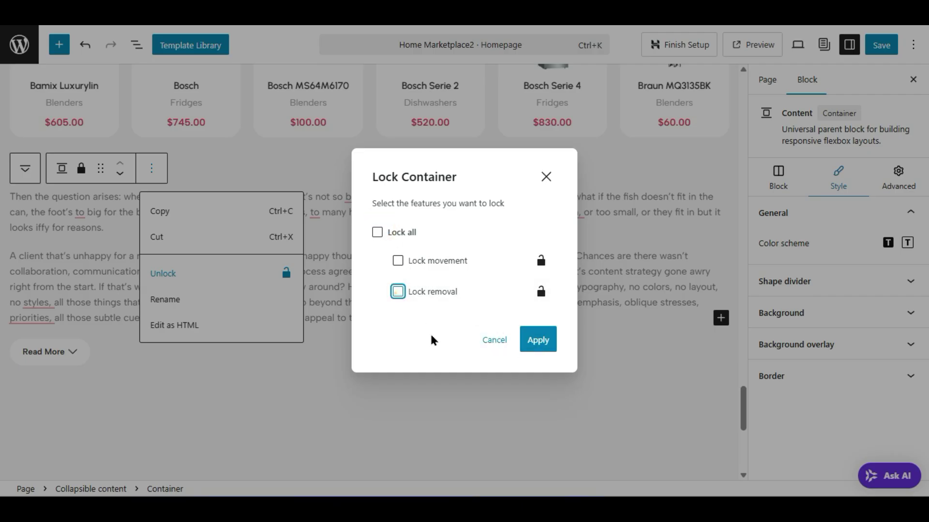
{"action": "left_click", "coordinate": [542, 340]}
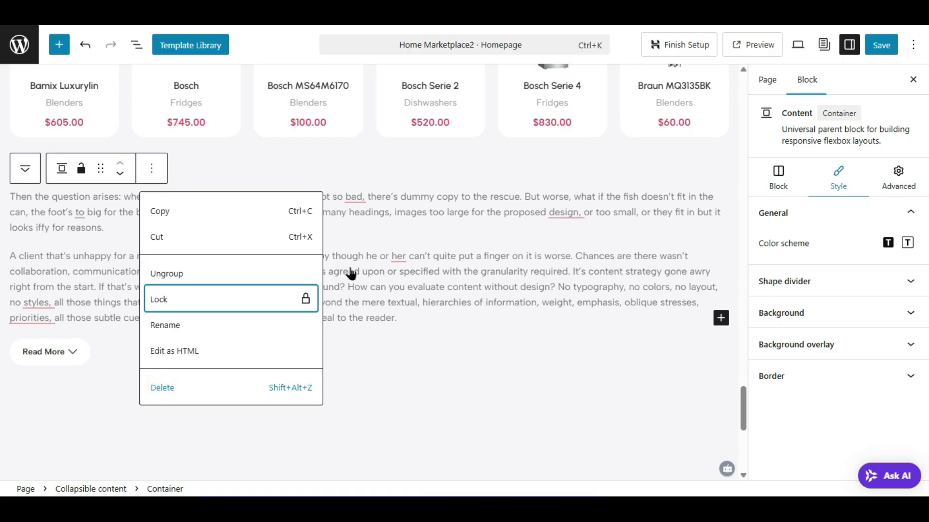
{"action": "key", "text": "shift+alt+z"}
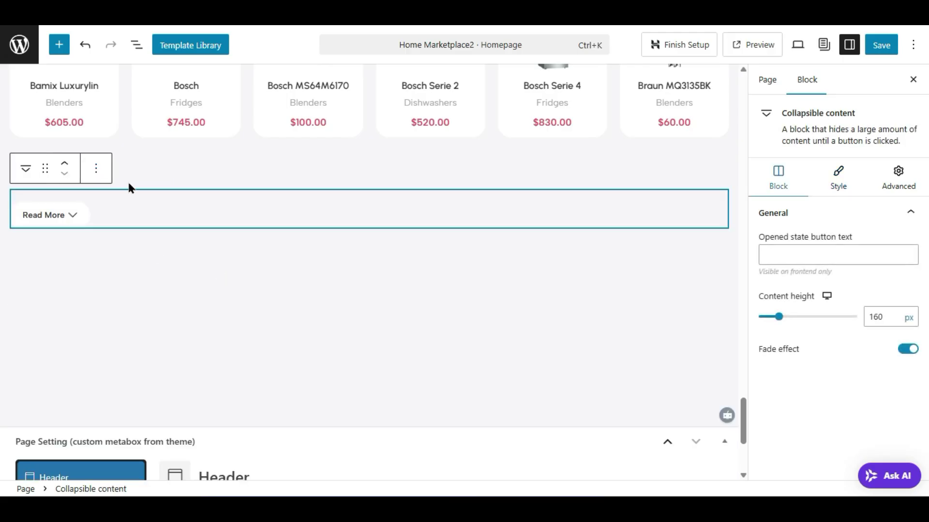
- Delete the remaining collapsible content block with its Read More button below the recommended products
{"action": "left_click", "coordinate": [97, 168]}
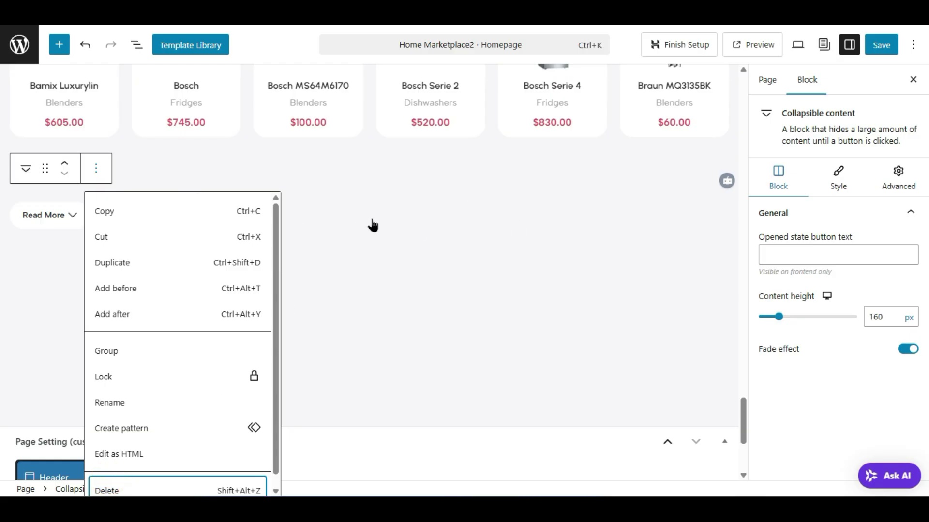
{"action": "key", "text": "shift+alt+z"}
{"action": "mouse_move", "coordinate": [401, 233]}
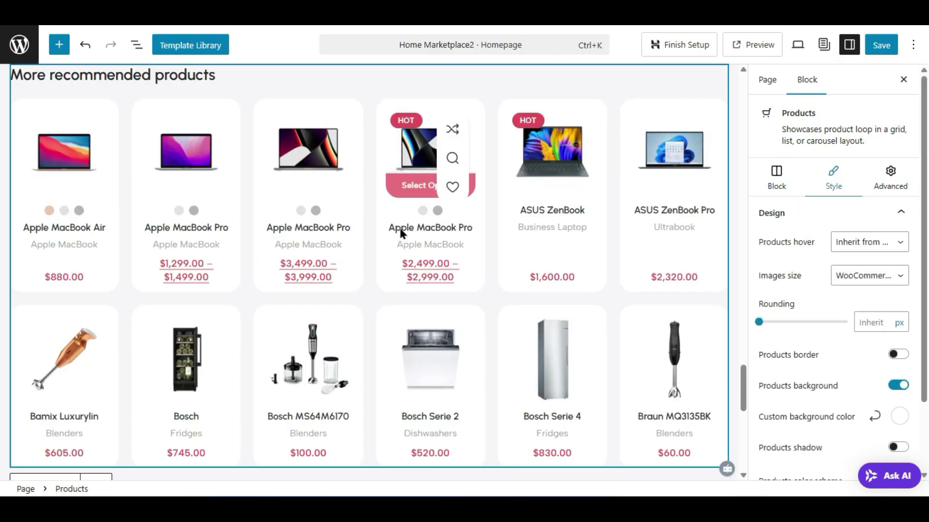
{"action": "scroll", "coordinate": [401, 233], "scroll_direction": "down", "scroll_amount": 2}
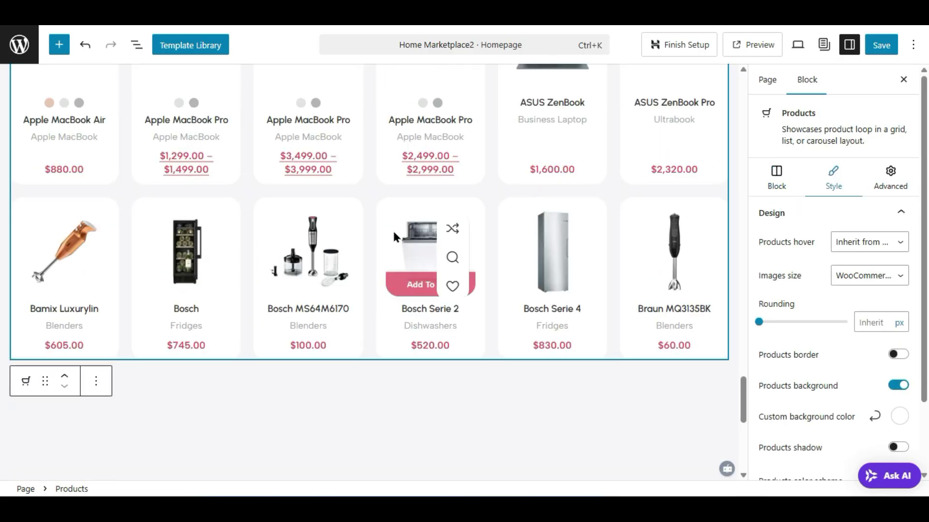
- Copy the title block of the More recommended products section
{"action": "scroll", "coordinate": [393, 231], "scroll_direction": "up", "scroll_amount": 2}
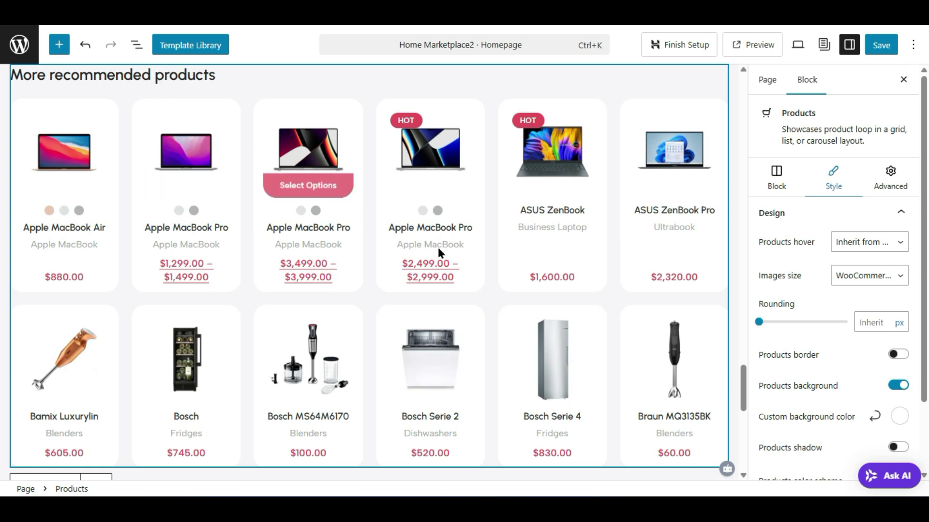
{"action": "scroll", "coordinate": [319, 230], "scroll_direction": "up", "scroll_amount": 2}
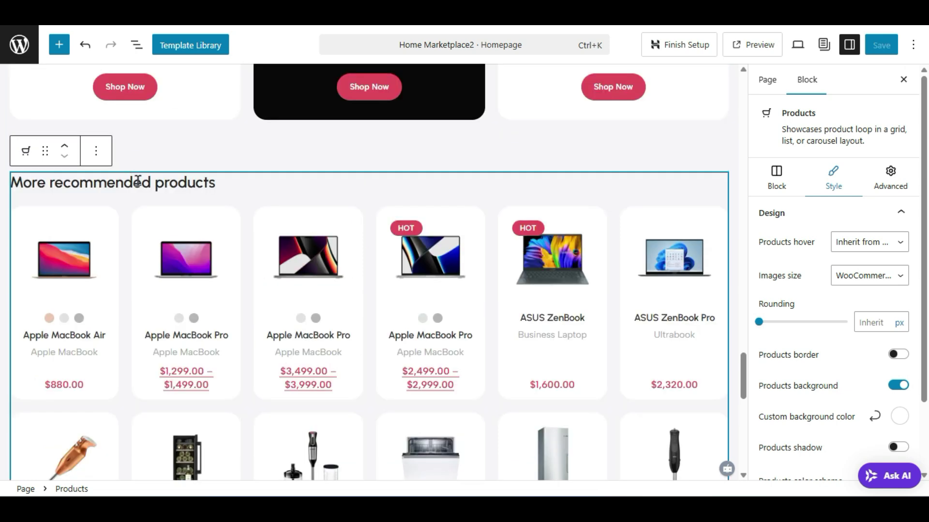
{"action": "left_click", "coordinate": [145, 182]}
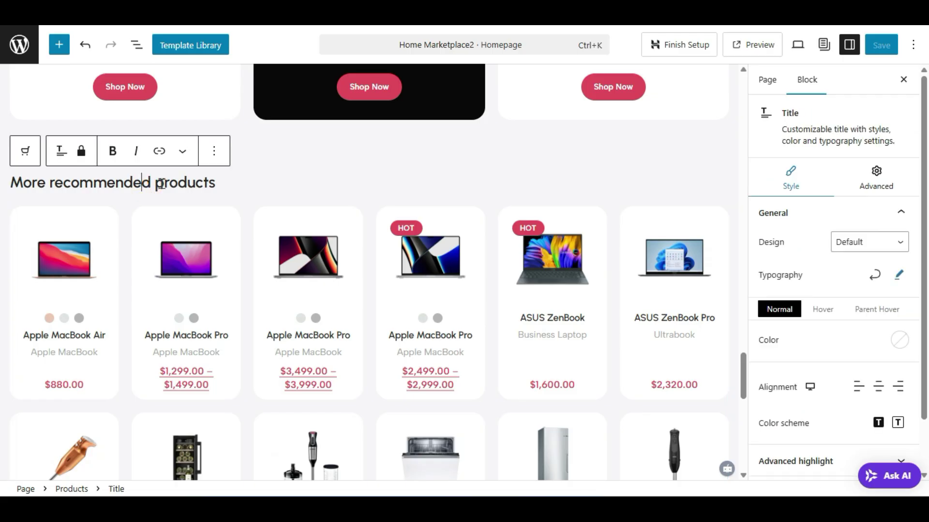
{"action": "left_click", "coordinate": [214, 157]}
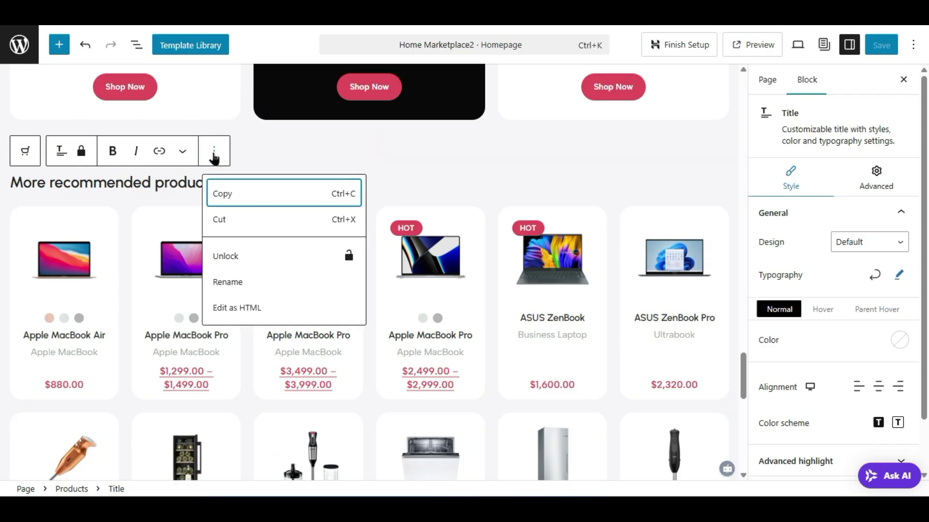
{"action": "left_click", "coordinate": [230, 193]}
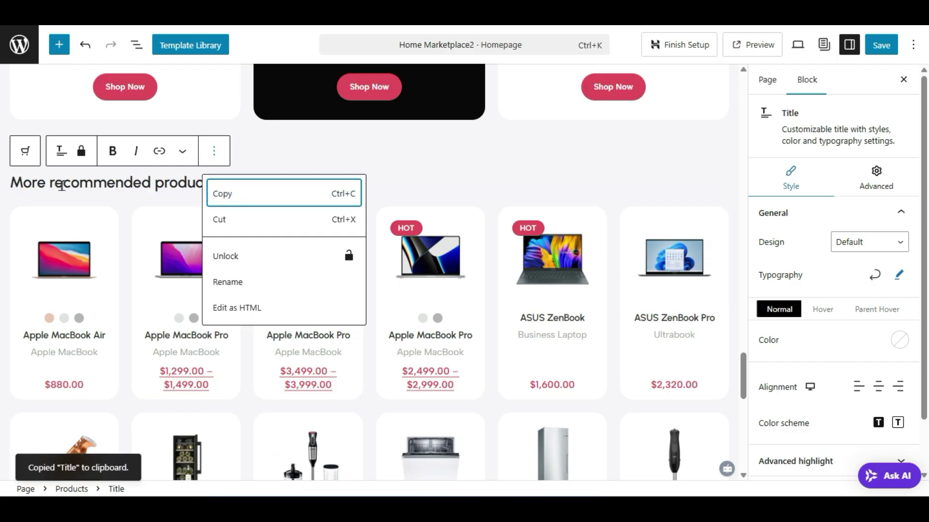
{"action": "left_click", "coordinate": [163, 191]}
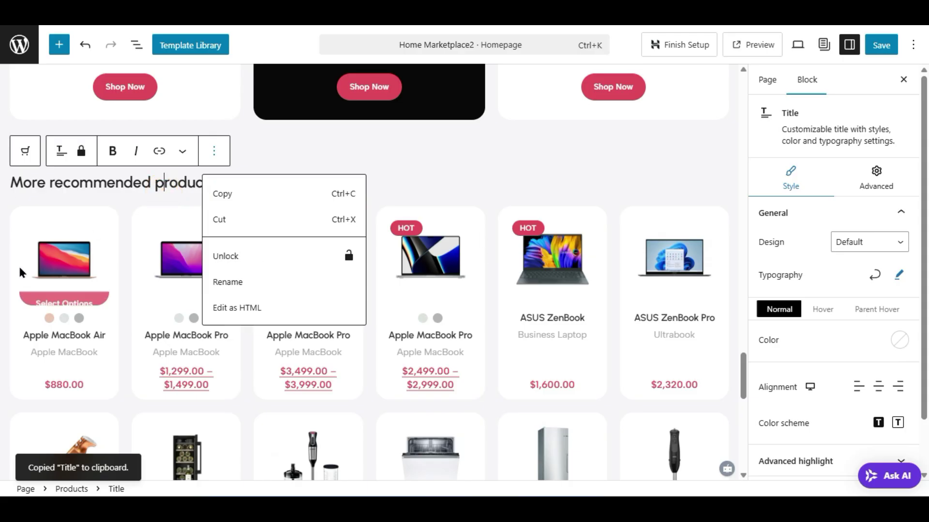
- Add an empty paragraph block at the end of the page, below the More recommended products section
{"action": "scroll", "coordinate": [448, 289], "scroll_direction": "down", "scroll_amount": 2}
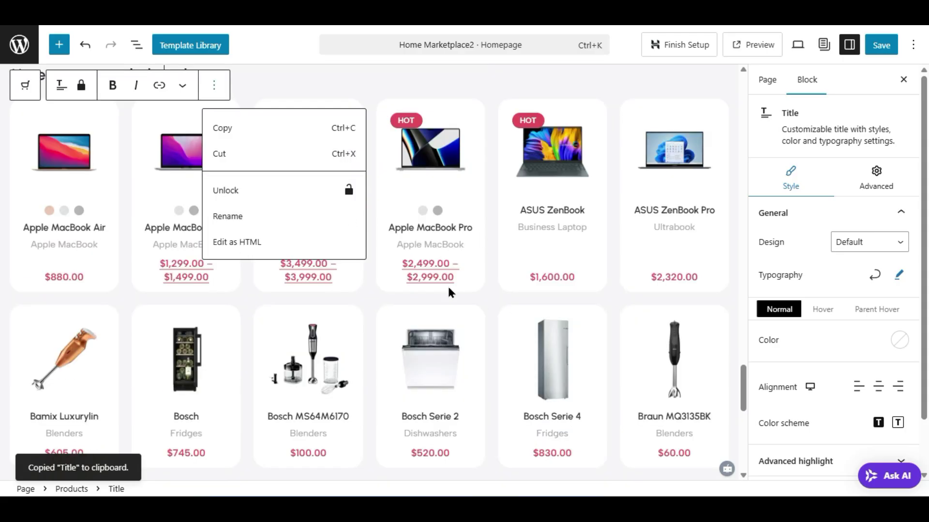
{"action": "scroll", "coordinate": [439, 282], "scroll_direction": "down", "scroll_amount": 6}
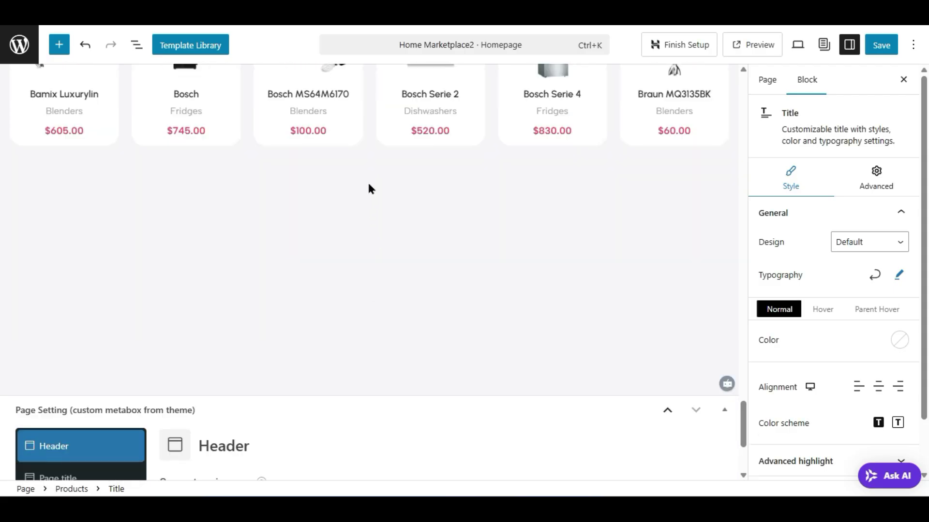
{"action": "left_click", "coordinate": [331, 188]}
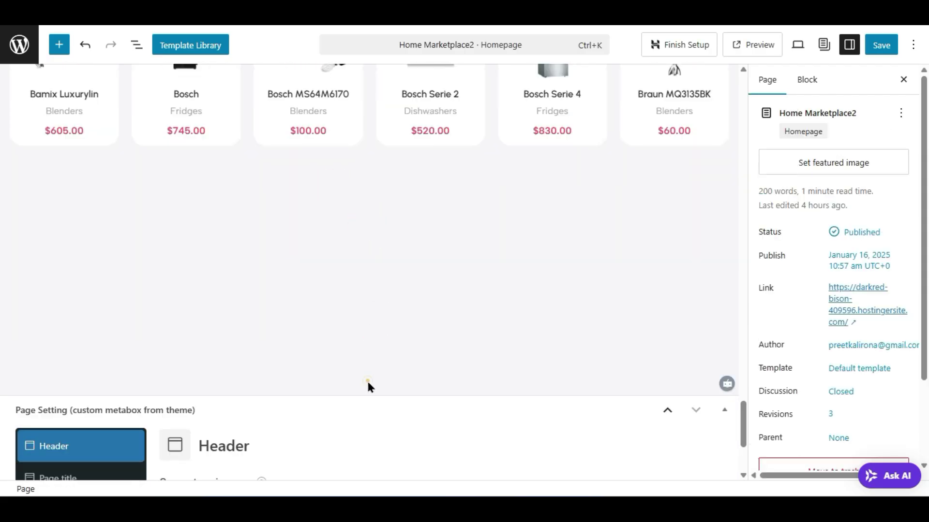
{"action": "left_click", "coordinate": [327, 211]}
{"action": "left_click", "coordinate": [386, 213]}
{"action": "left_click", "coordinate": [379, 212]}
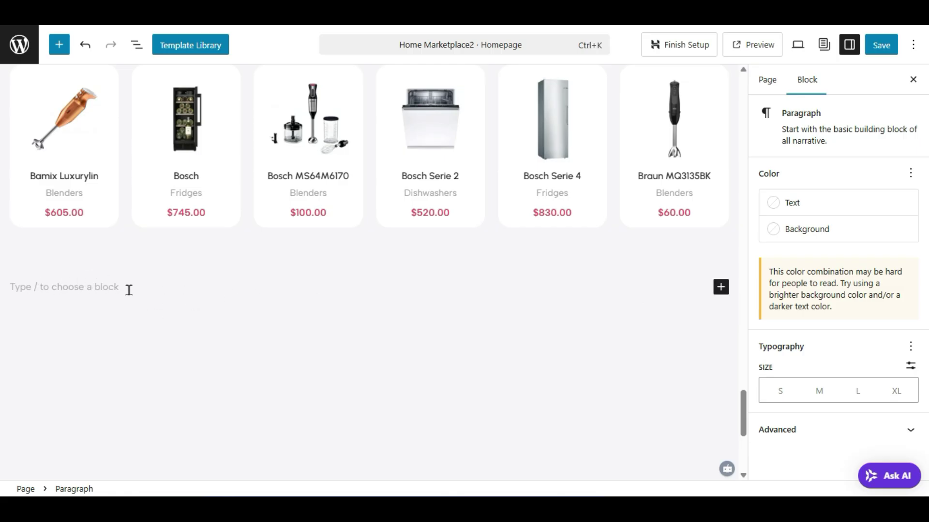
- Paste the copied "More recommended products" title in place of the empty paragraph below the products
{"action": "left_click", "coordinate": [112, 287]}
{"action": "right_click", "coordinate": [112, 285]}
{"action": "left_click", "coordinate": [98, 286]}
{"action": "right_click", "coordinate": [105, 285]}
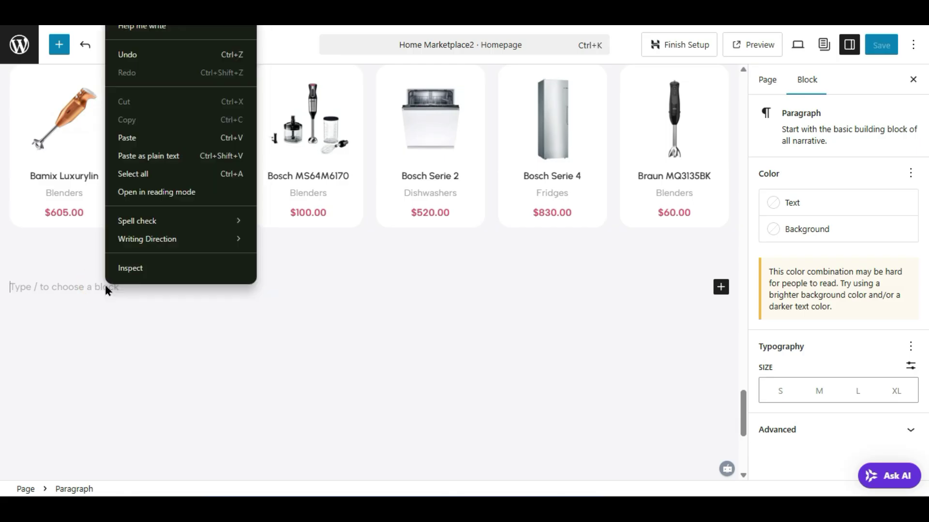
{"action": "left_click", "coordinate": [172, 159]}
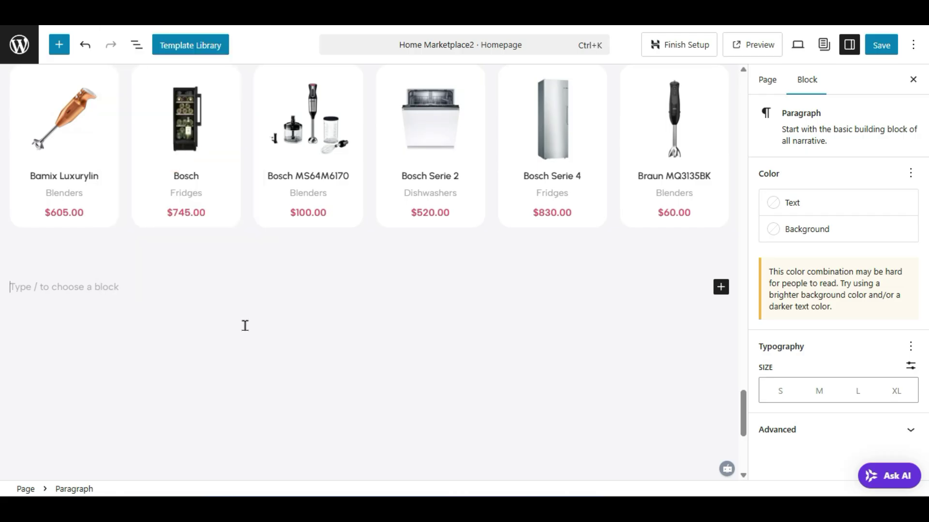
{"action": "type", "text": "More recommended products"}
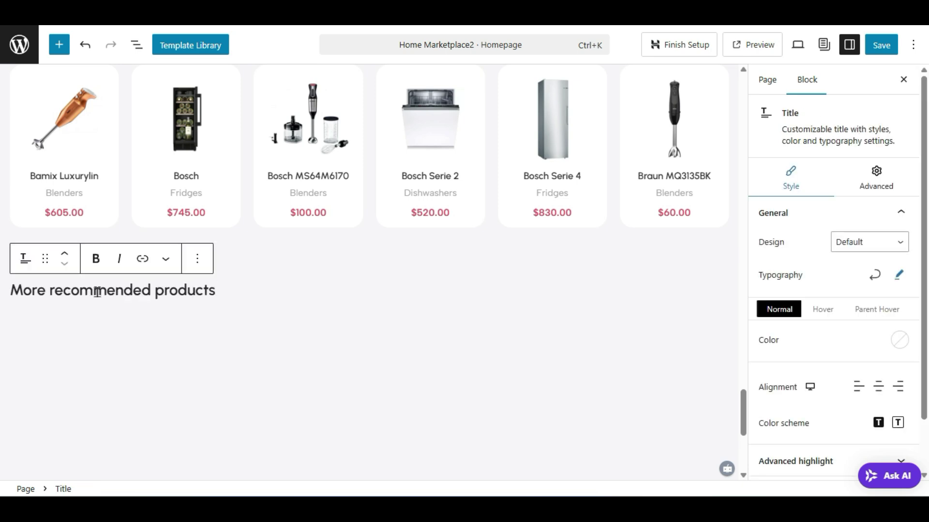
- Change the text of the pasted title below the products to "Latest Blog"
{"action": "double_click", "coordinate": [124, 290]}
{"action": "key", "text": "ctrl+a"}
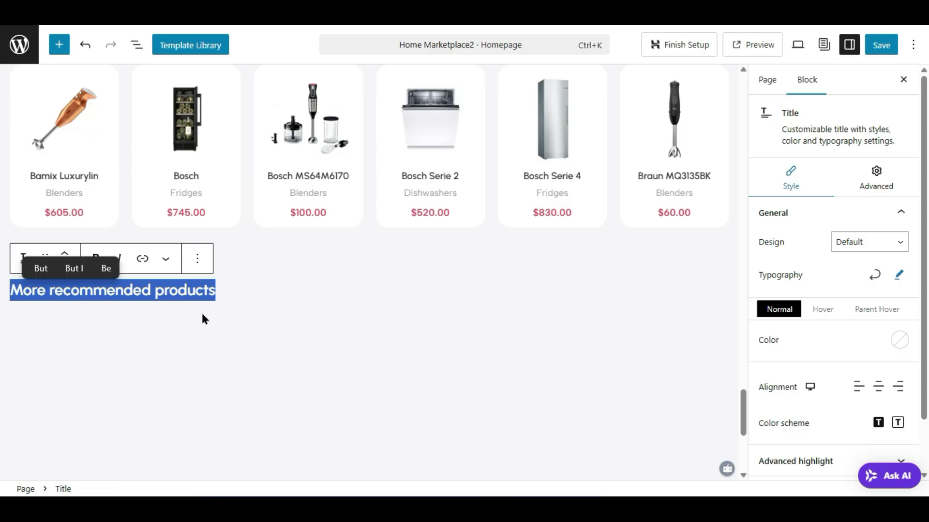
{"action": "type", "text": "Blog"}
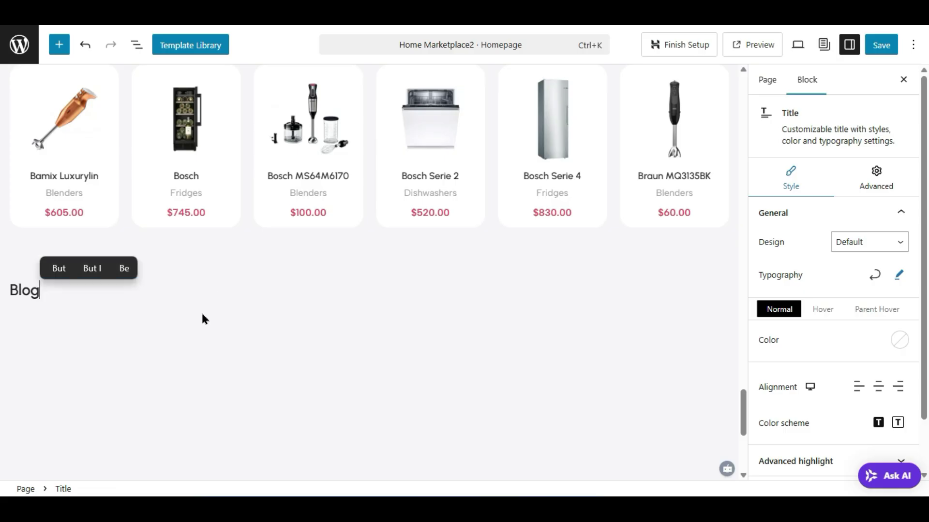
{"action": "left_click", "coordinate": [14, 291]}
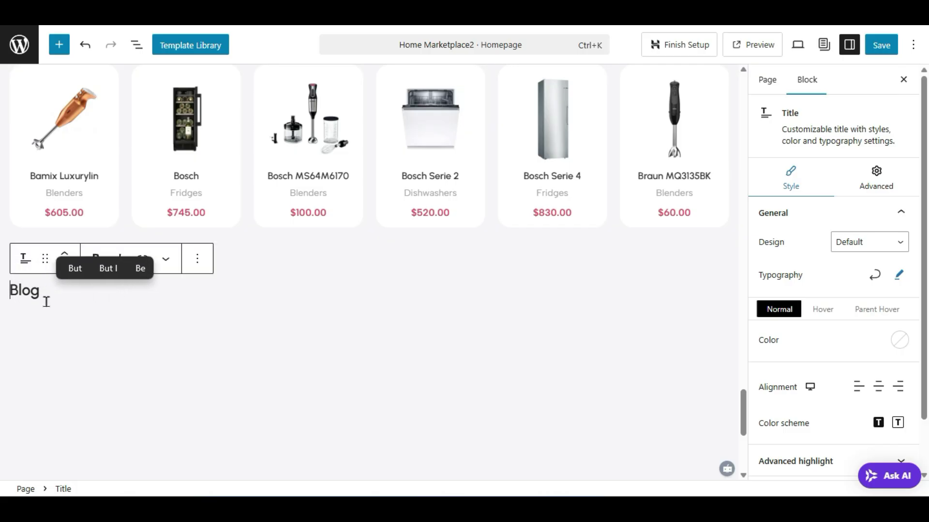
{"action": "type", "text": "Latest"}
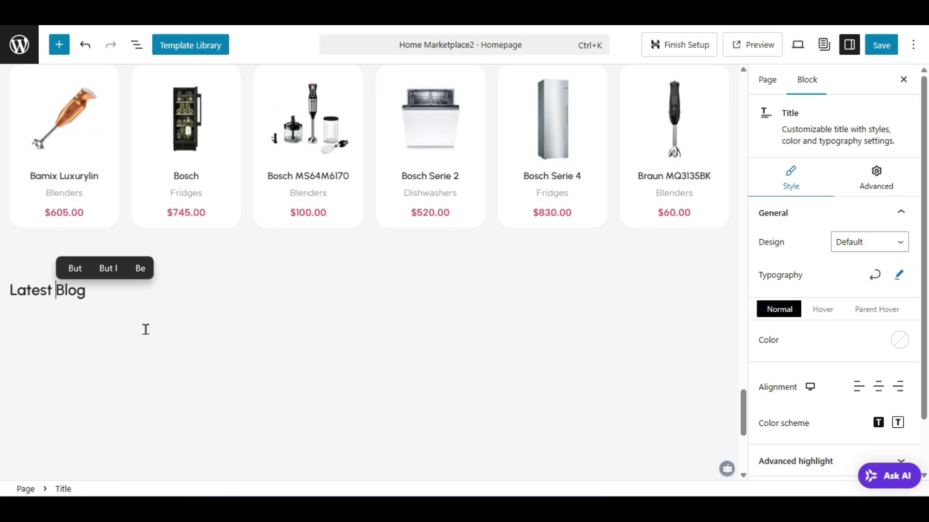
{"action": "left_click", "coordinate": [88, 318]}
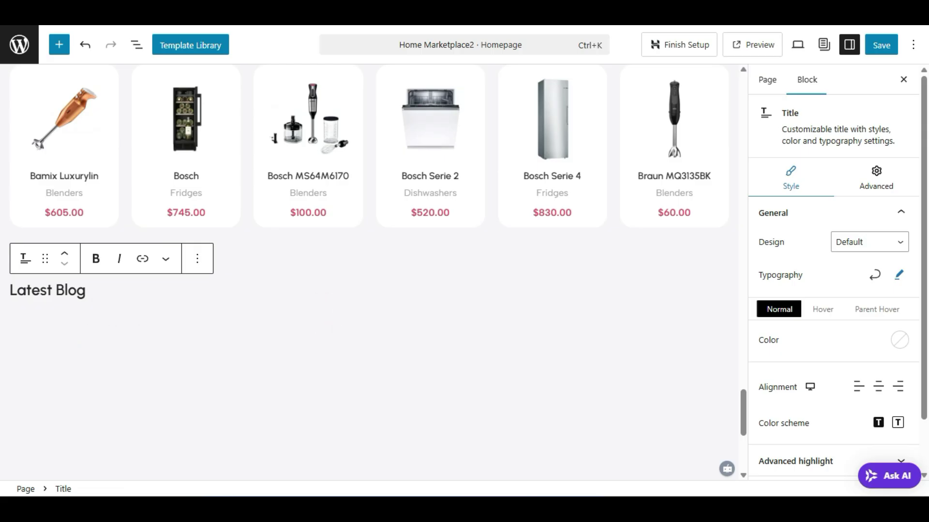
- Insert an XTEMOS Blog block directly below the Latest Blog title and close the block library
{"action": "left_click", "coordinate": [74, 318]}
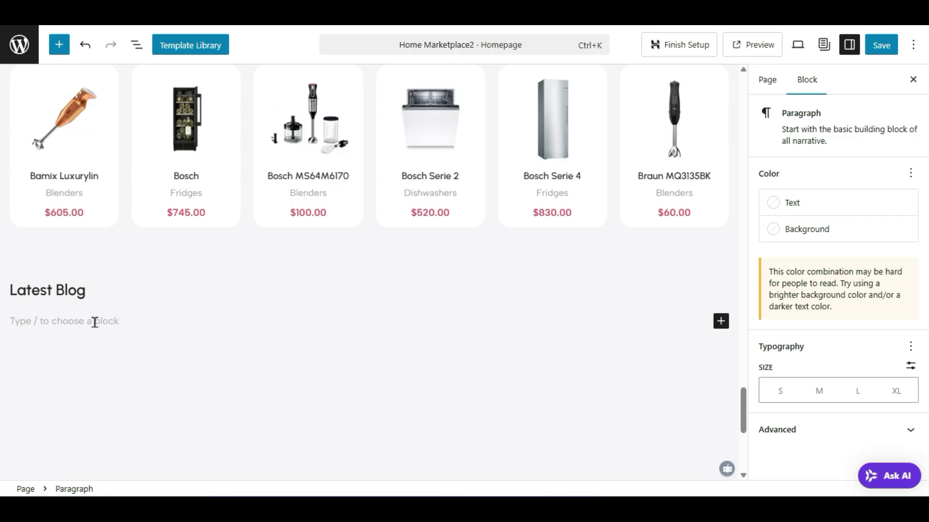
{"action": "left_click", "coordinate": [60, 51]}
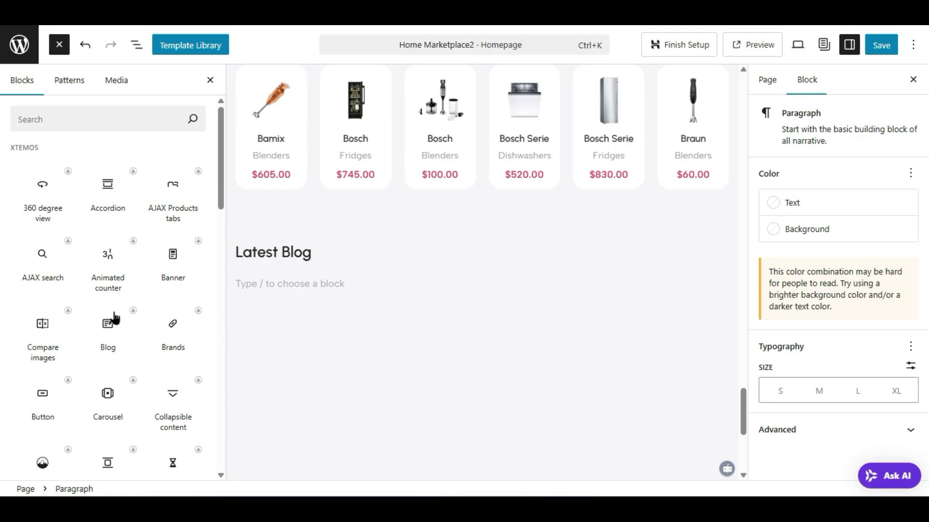
{"action": "left_click", "coordinate": [110, 333]}
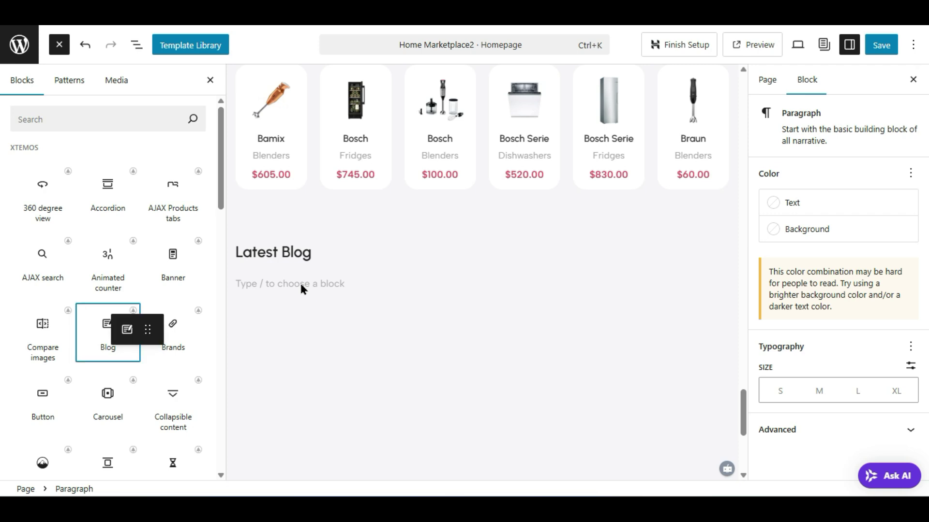
{"action": "left_click_drag", "start_coordinate": [301, 289], "coordinate": [301, 406]}
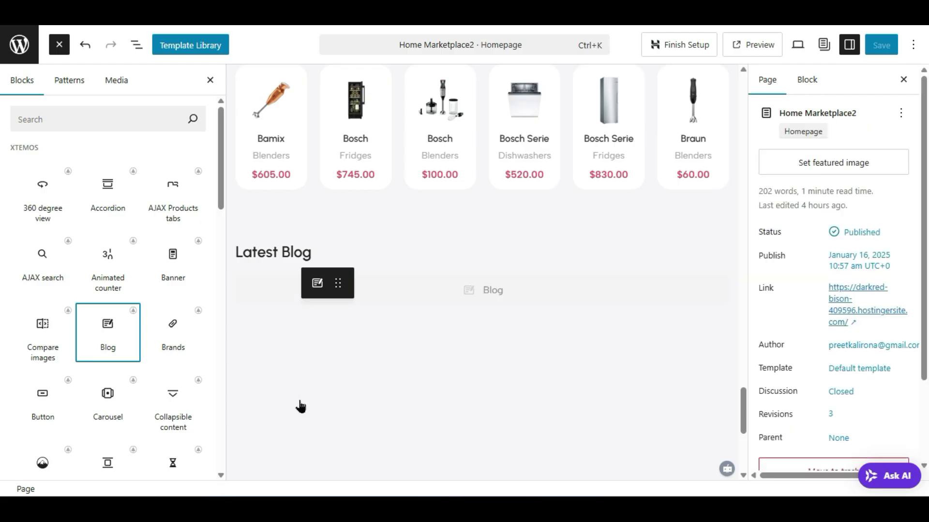
{"action": "left_click", "coordinate": [209, 80]}
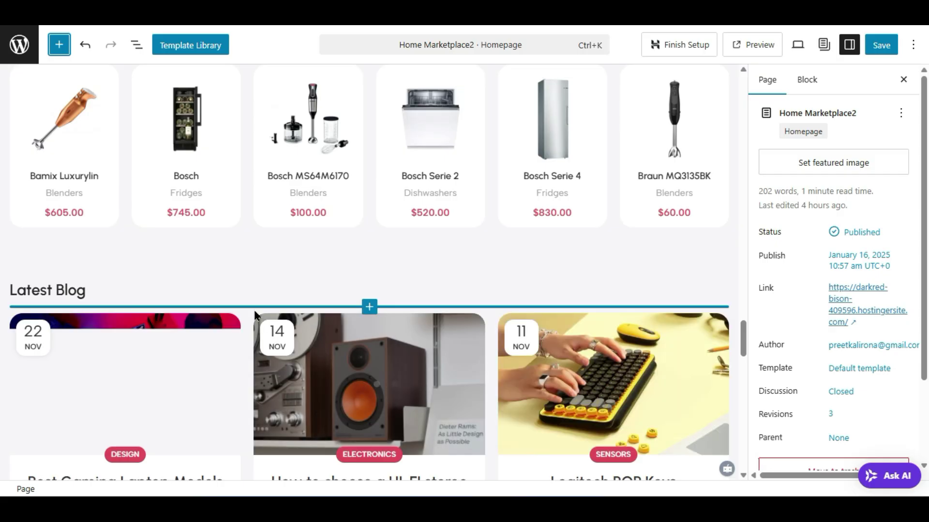
- Examine the Blog block's post grid below the Latest Blog title, along with its general and style settings
{"action": "scroll", "coordinate": [273, 348], "scroll_direction": "down", "scroll_amount": 2}
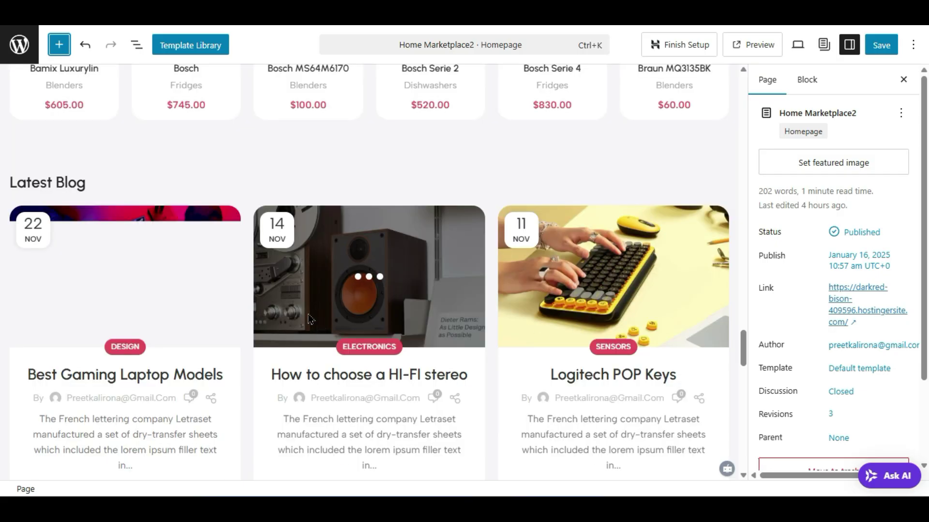
{"action": "scroll", "coordinate": [301, 310], "scroll_direction": "down", "scroll_amount": 2}
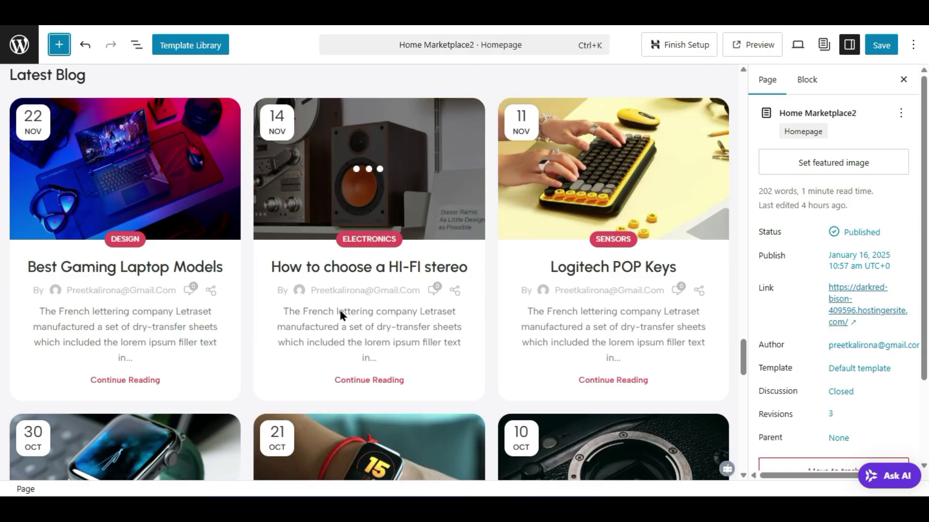
{"action": "scroll", "coordinate": [205, 315], "scroll_direction": "up", "scroll_amount": 3}
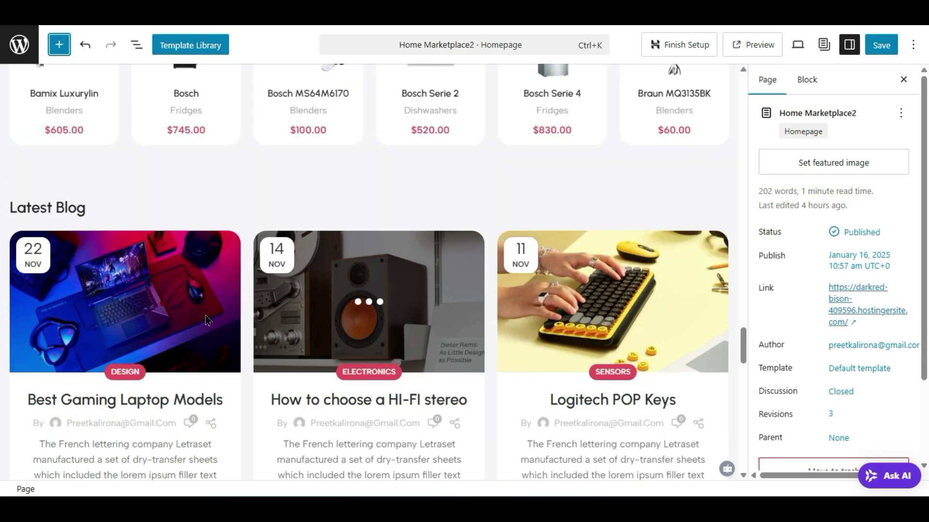
{"action": "left_click", "coordinate": [292, 320]}
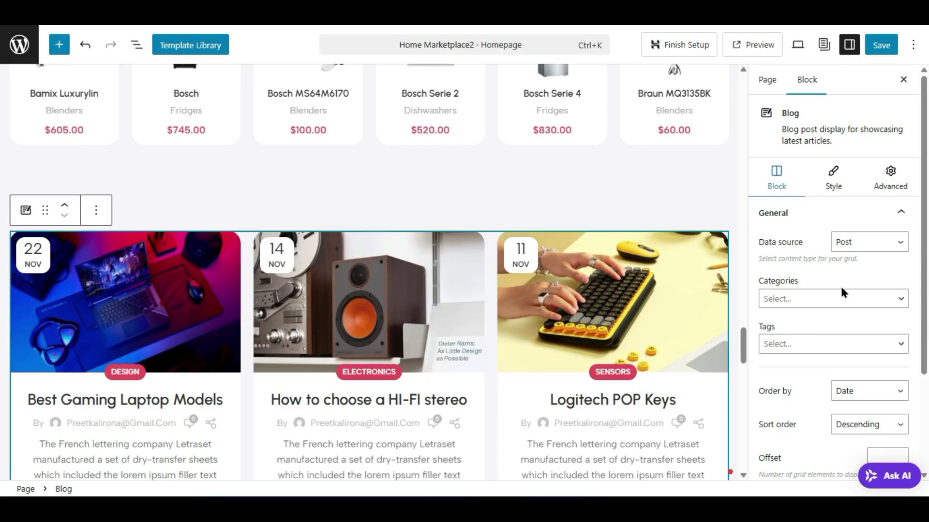
{"action": "scroll", "coordinate": [826, 367], "scroll_direction": "down", "scroll_amount": 2}
{"action": "scroll", "coordinate": [823, 375], "scroll_direction": "down", "scroll_amount": 1}
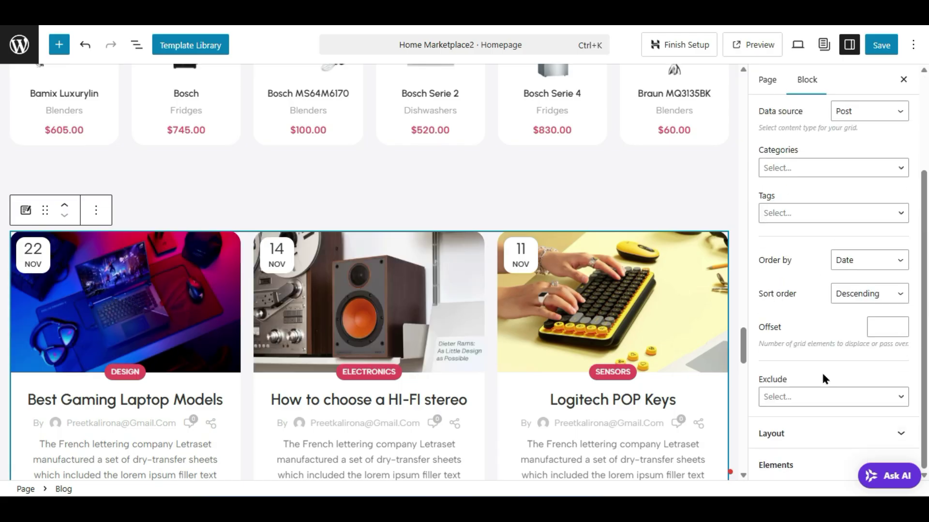
{"action": "scroll", "coordinate": [826, 396], "scroll_direction": "up", "scroll_amount": 3}
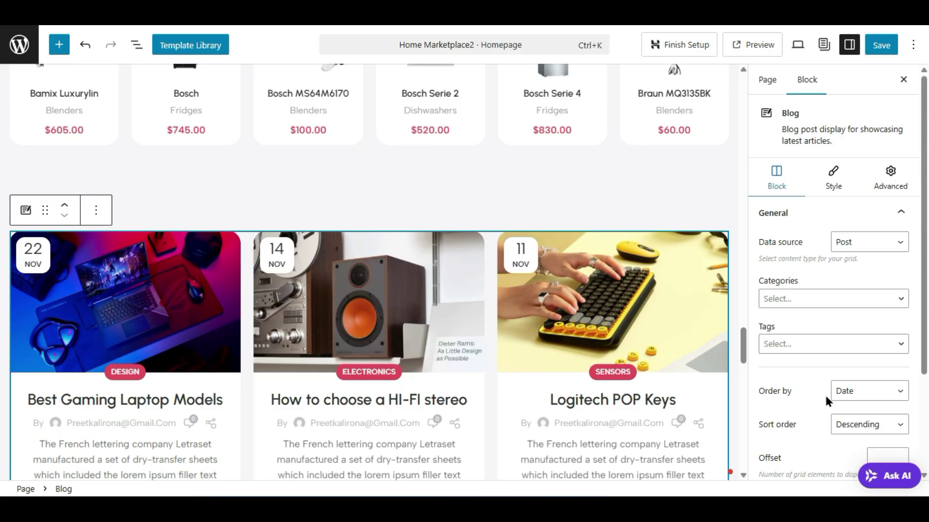
{"action": "left_click", "coordinate": [835, 179]}
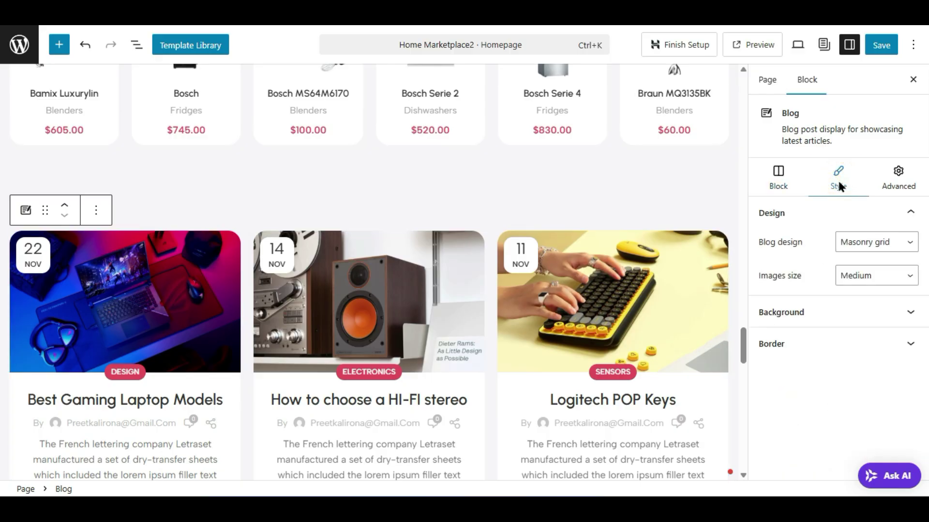
{"action": "left_click", "coordinate": [776, 174]}
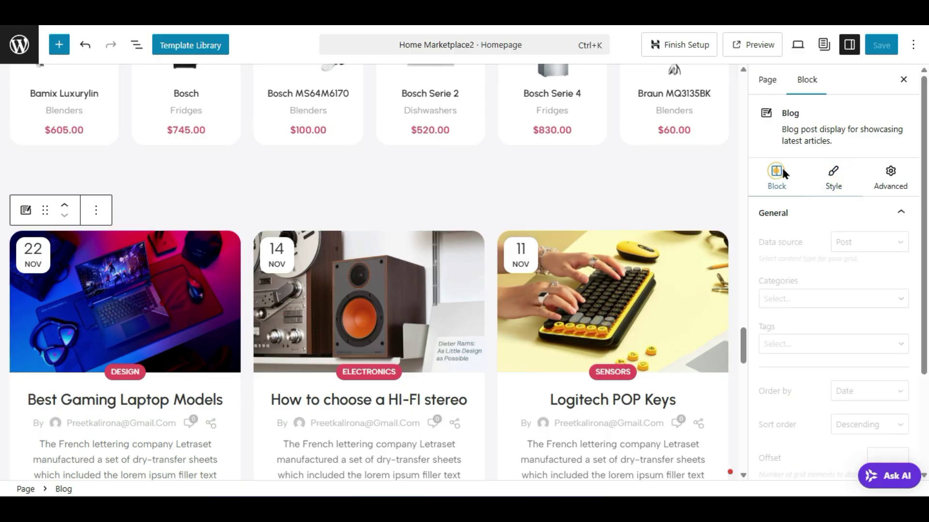
- Set the Blog block's layout to show 3 items per page
{"action": "scroll", "coordinate": [811, 359], "scroll_direction": "down", "scroll_amount": 3}
{"action": "left_click", "coordinate": [798, 438]}
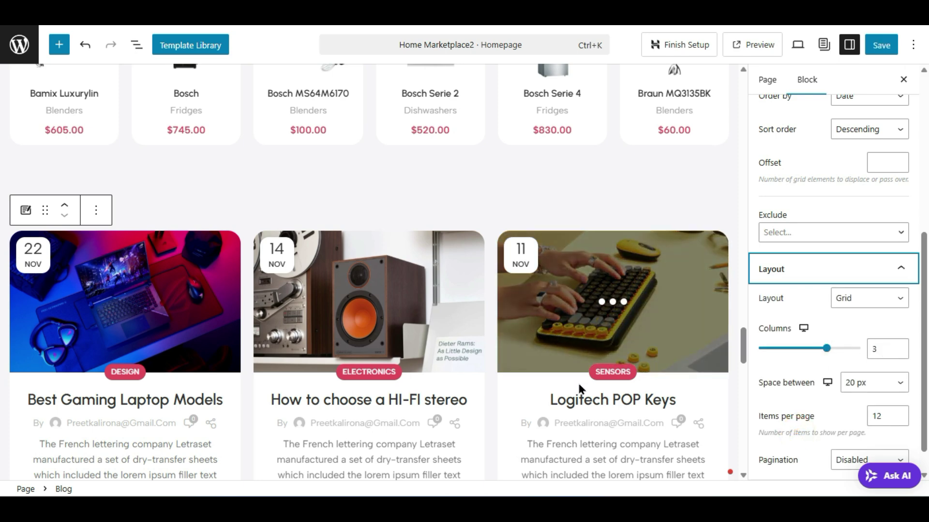
{"action": "scroll", "coordinate": [581, 387], "scroll_direction": "down", "scroll_amount": 5}
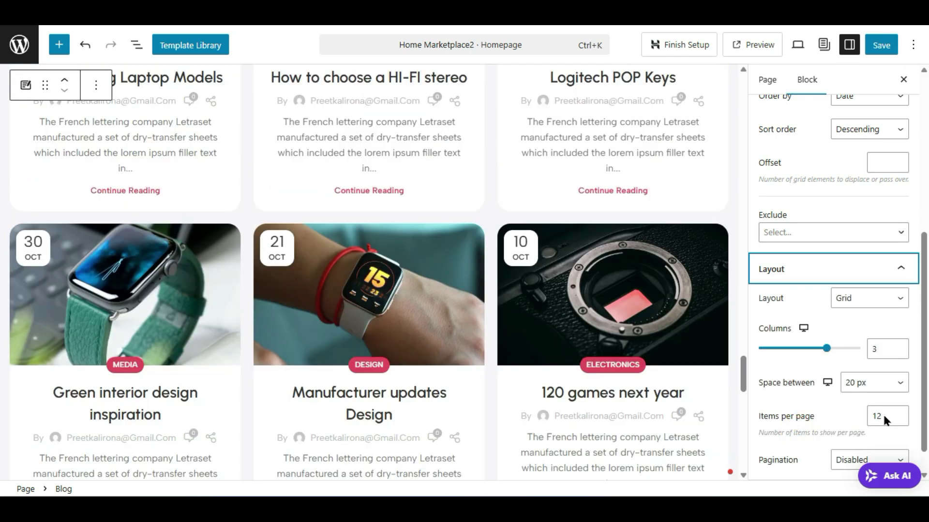
{"action": "double_click", "coordinate": [883, 415]}
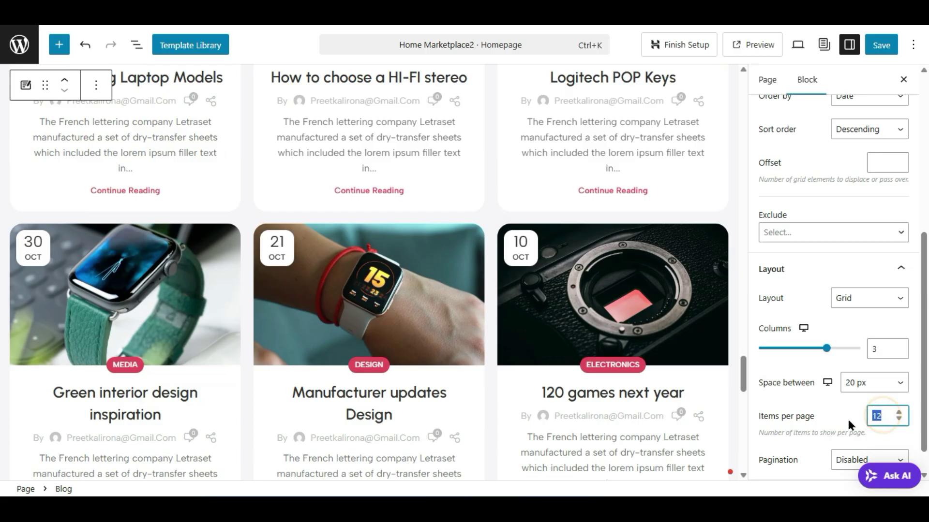
{"action": "type", "text": "3"}
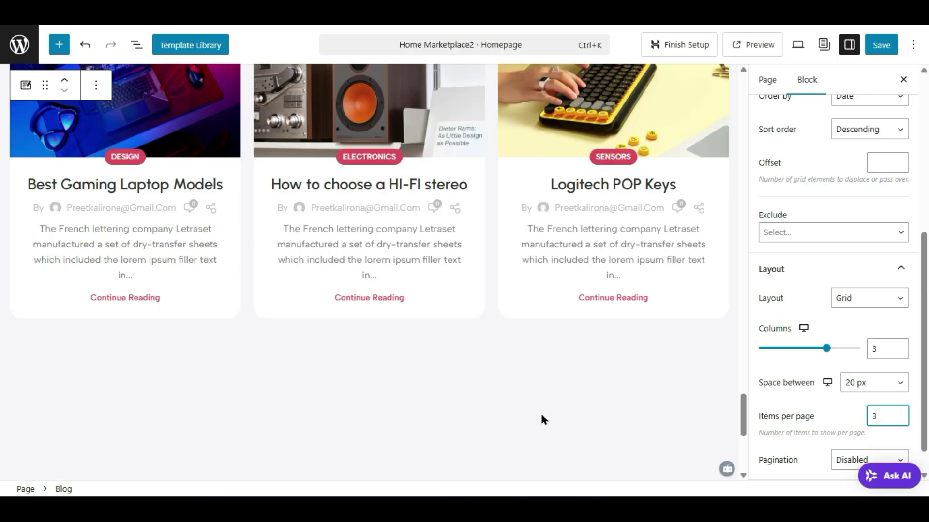
{"action": "scroll", "coordinate": [540, 411], "scroll_direction": "up", "scroll_amount": 6}
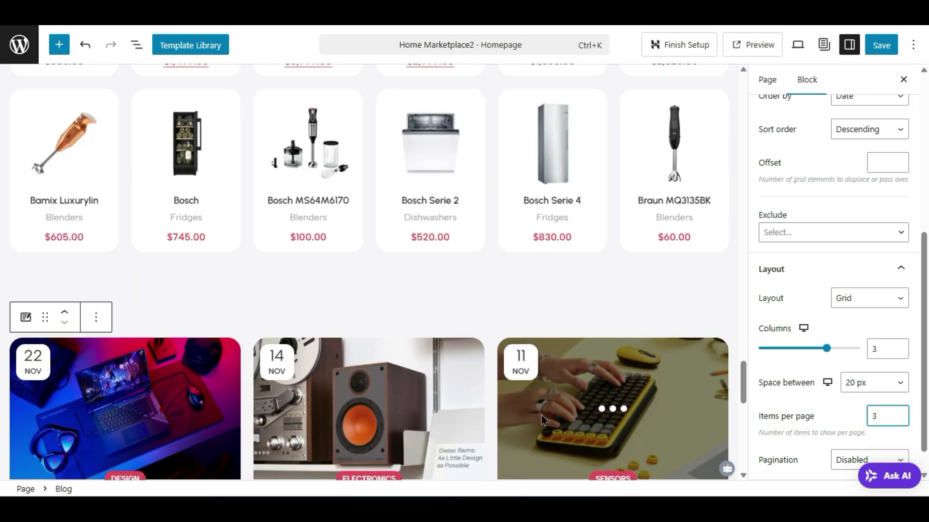
{"action": "scroll", "coordinate": [184, 271], "scroll_direction": "down", "scroll_amount": 3}
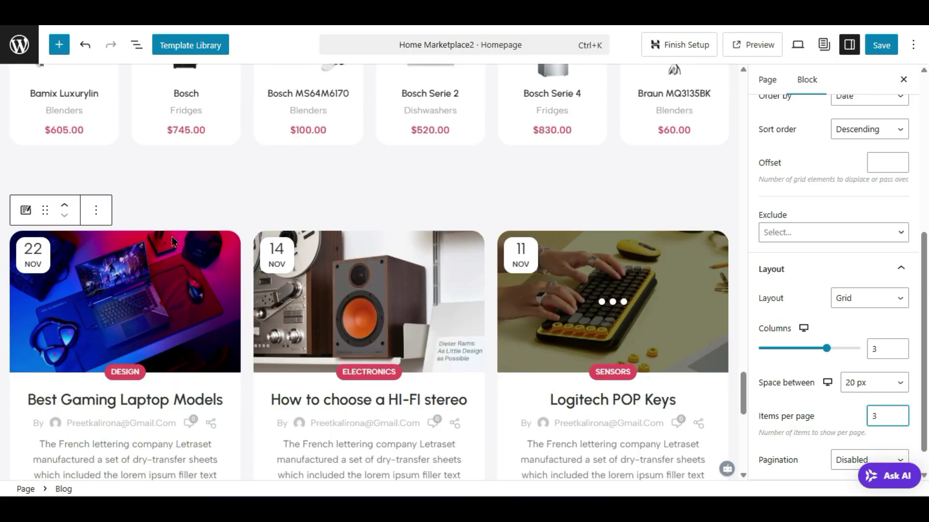
- Set the top margin of the Latest Blog title to 33 px
{"action": "left_click", "coordinate": [183, 185]}
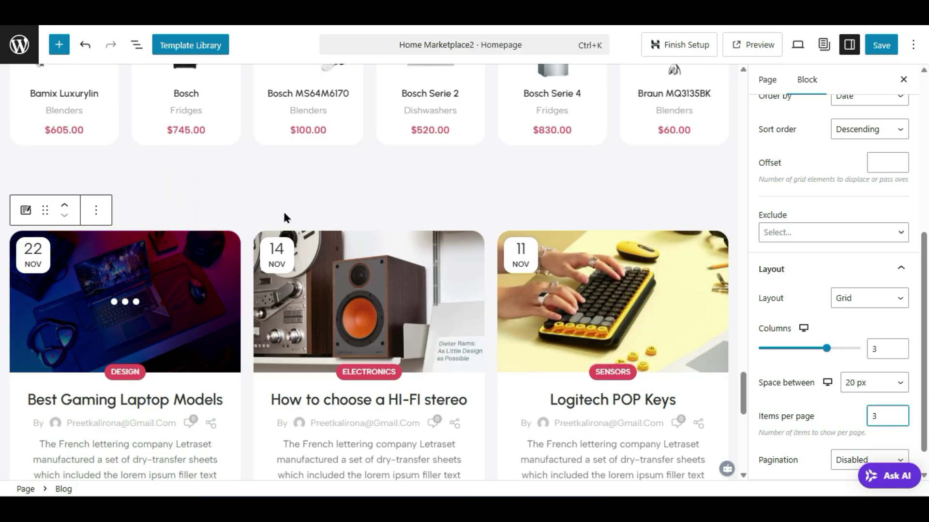
{"action": "left_click", "coordinate": [142, 211]}
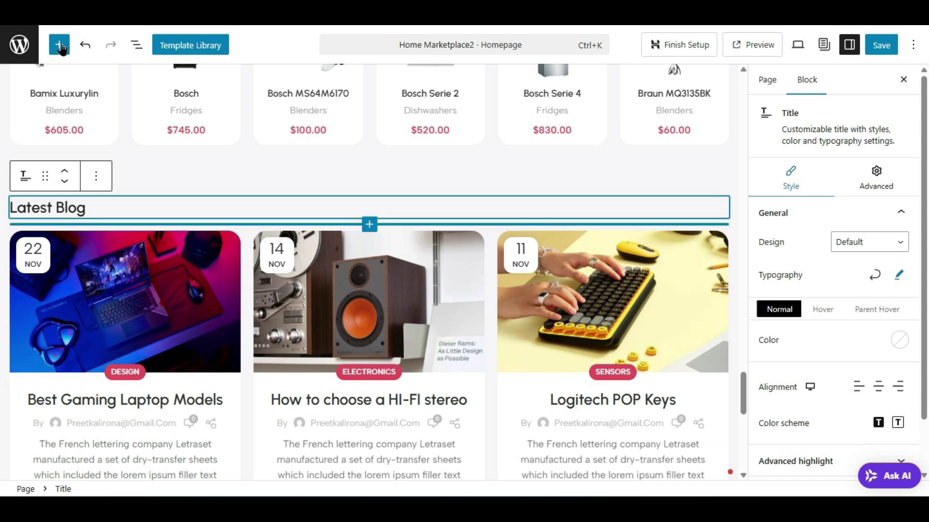
{"action": "left_click", "coordinate": [876, 180]}
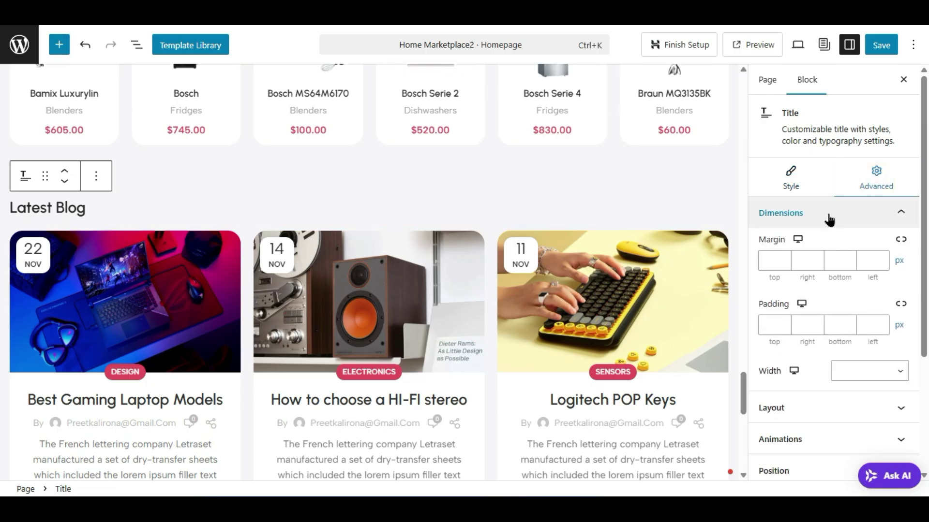
{"action": "left_click", "coordinate": [899, 261]}
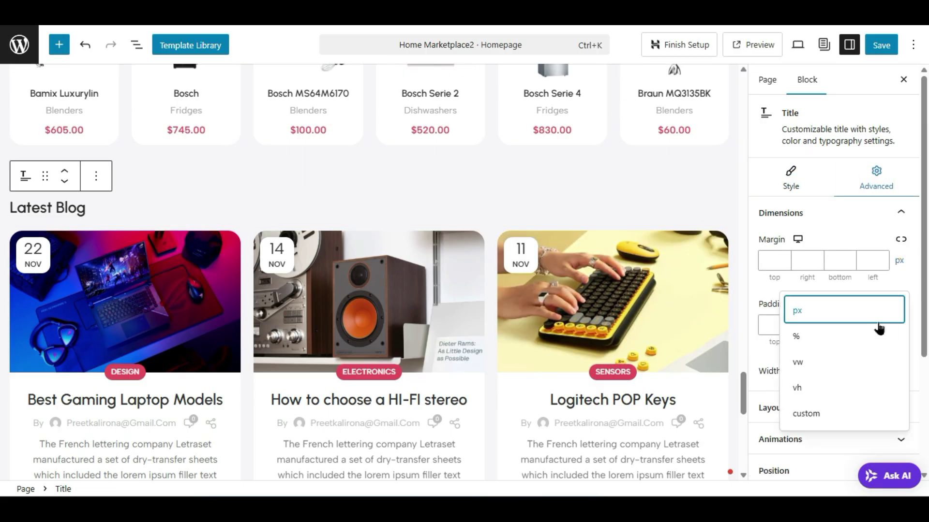
{"action": "left_click", "coordinate": [773, 261]}
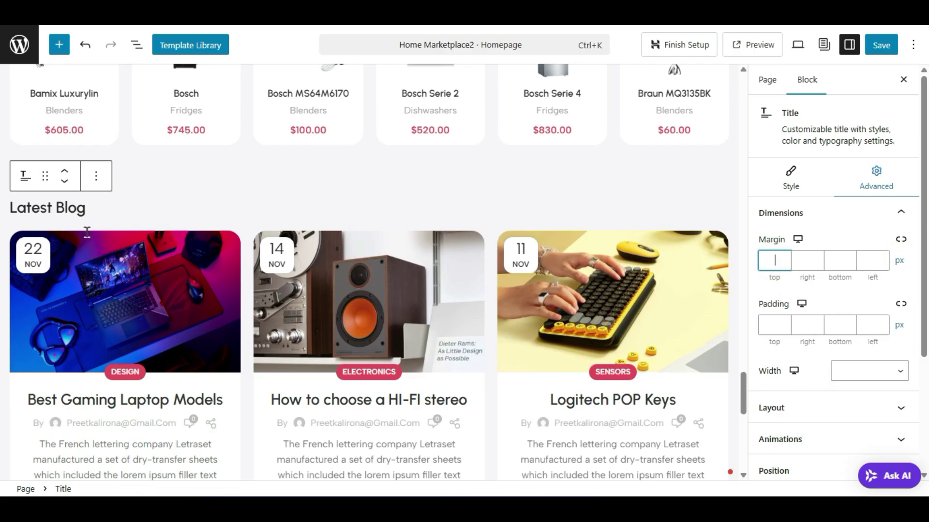
{"action": "type", "text": "11"}
{"action": "left_click", "coordinate": [780, 258]}
{"action": "double_click", "coordinate": [772, 260]}
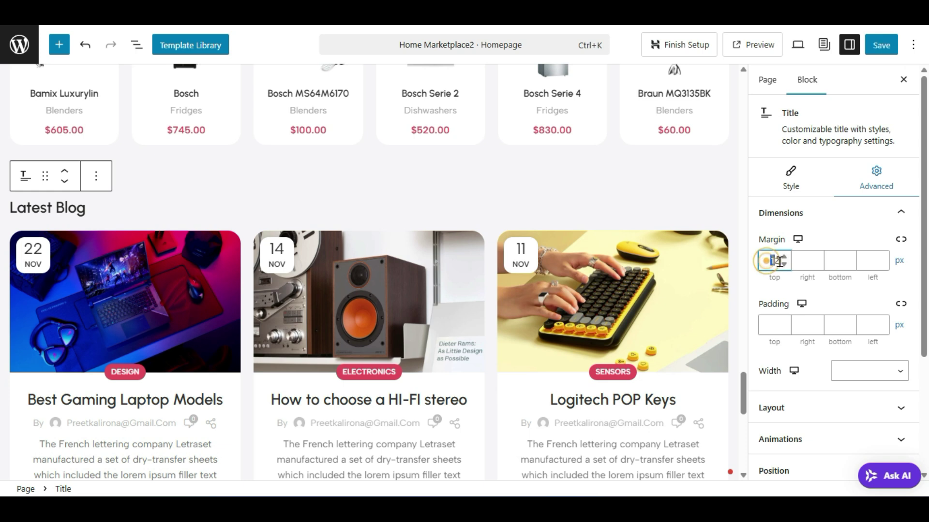
{"action": "left_click", "coordinate": [790, 285]}
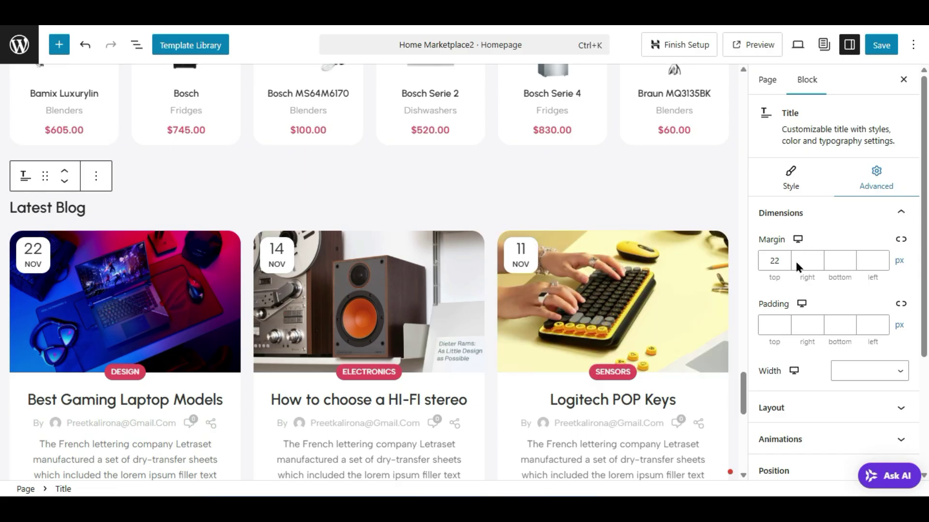
{"action": "double_click", "coordinate": [772, 262]}
{"action": "left_click", "coordinate": [784, 285]}
{"action": "left_click", "coordinate": [116, 207]}
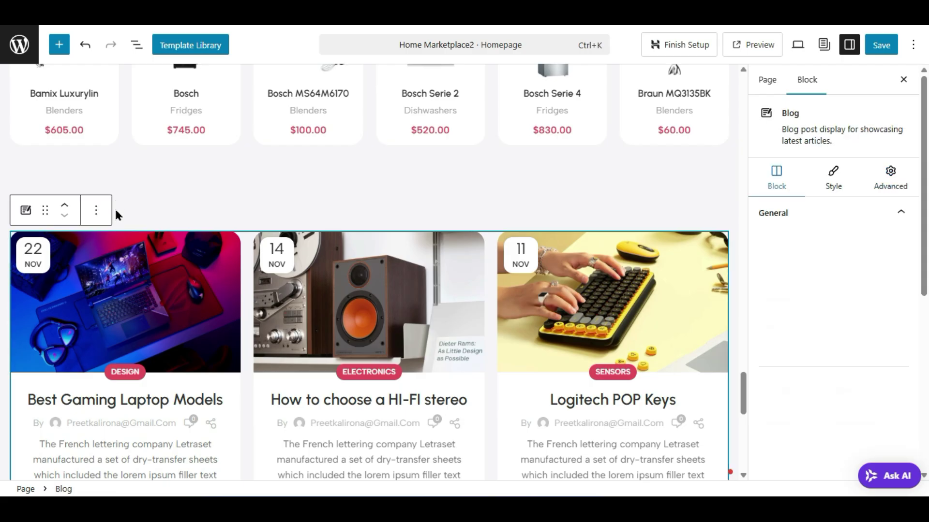
{"action": "left_click", "coordinate": [189, 206]}
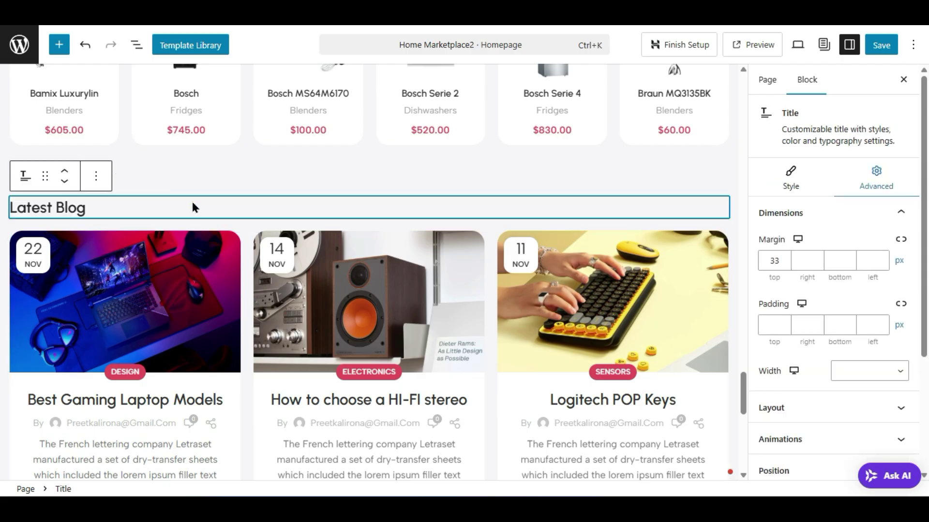
- Insert a Spacer block between the Latest Blog title and the blog posts
{"action": "left_click", "coordinate": [58, 46]}
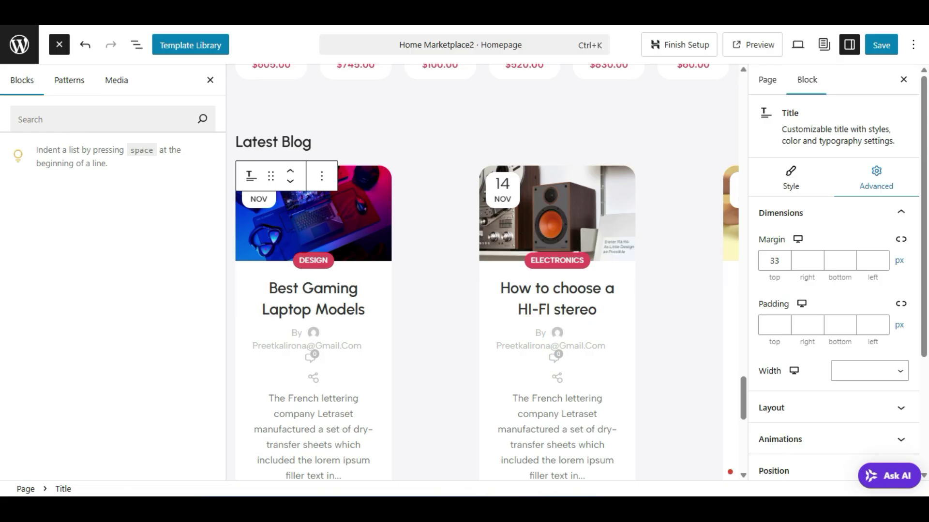
{"action": "left_click", "coordinate": [63, 111]}
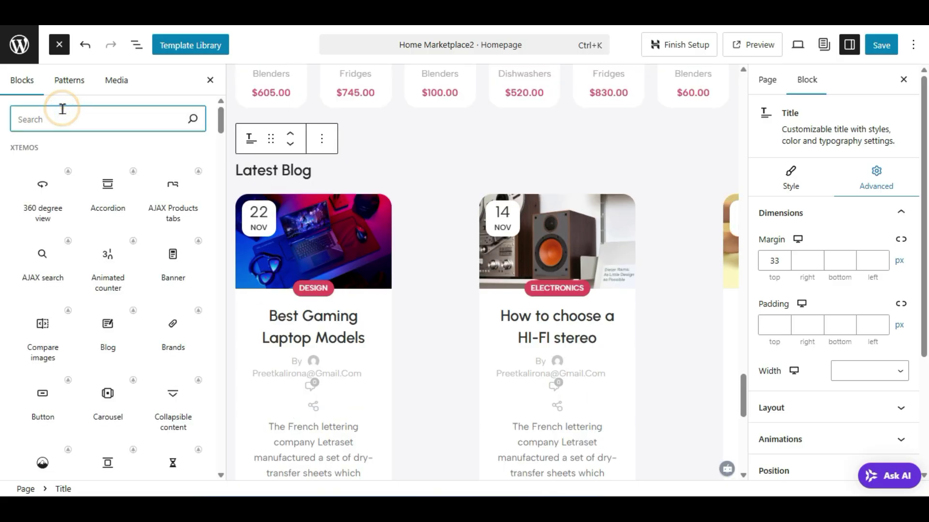
{"action": "type", "text": "spaceer"}
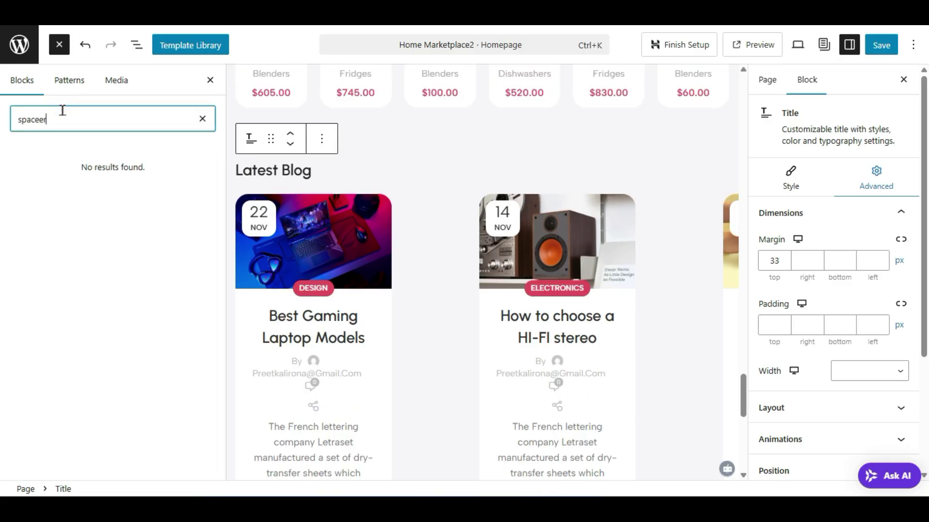
{"action": "key", "text": "BackSpace"}
{"action": "key", "text": "BackSpace"}
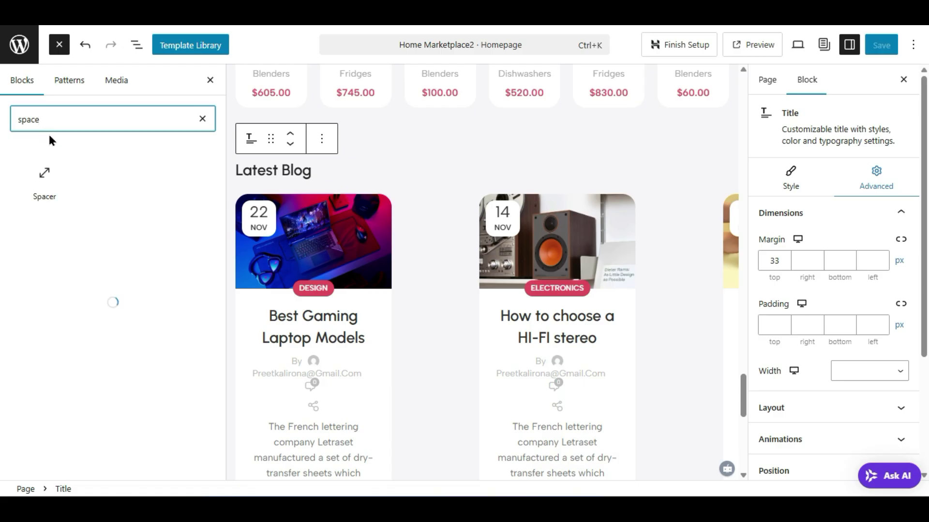
{"action": "left_click_drag", "start_coordinate": [42, 171], "coordinate": [276, 178]}
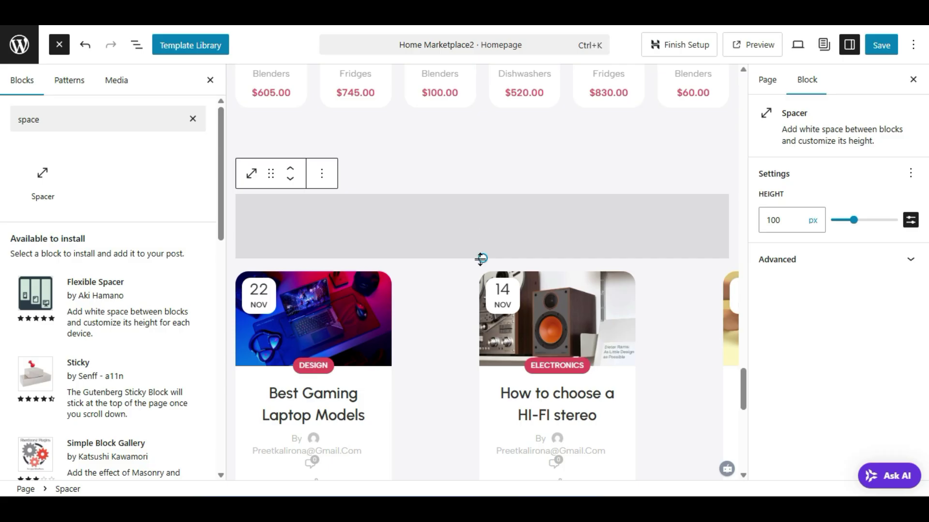
- Set the height of the spacer below the Latest Blog title to 33 px and close the block library
{"action": "left_click", "coordinate": [765, 217]}
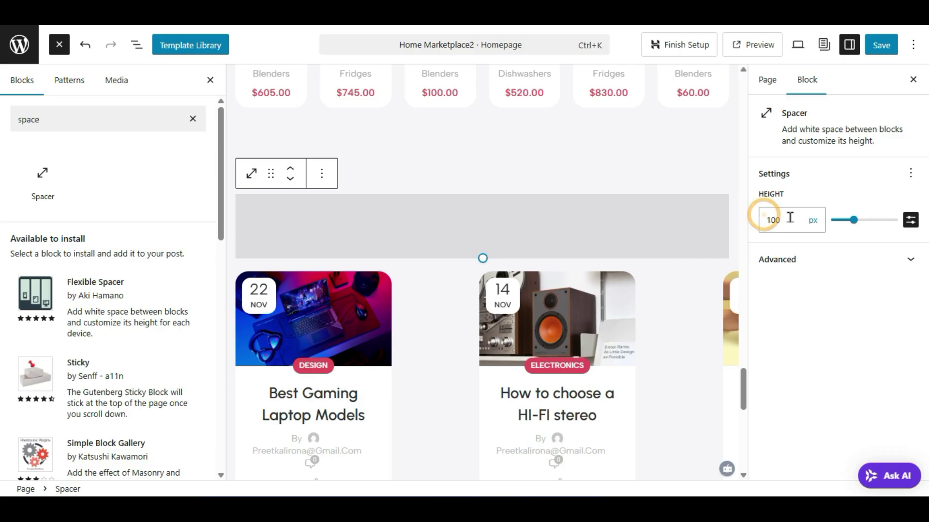
{"action": "left_click_drag", "start_coordinate": [764, 217], "coordinate": [781, 222]}
{"action": "left_click", "coordinate": [787, 218]}
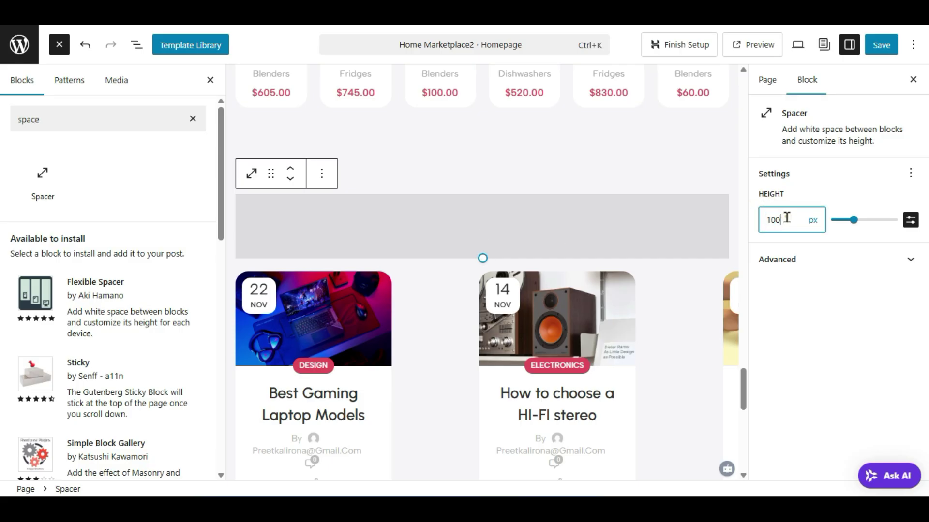
{"action": "left_click", "coordinate": [787, 217]}
{"action": "left_click_drag", "start_coordinate": [772, 220], "coordinate": [809, 220]}
{"action": "key", "text": "ctrl+a"}
{"action": "type", "text": "33"}
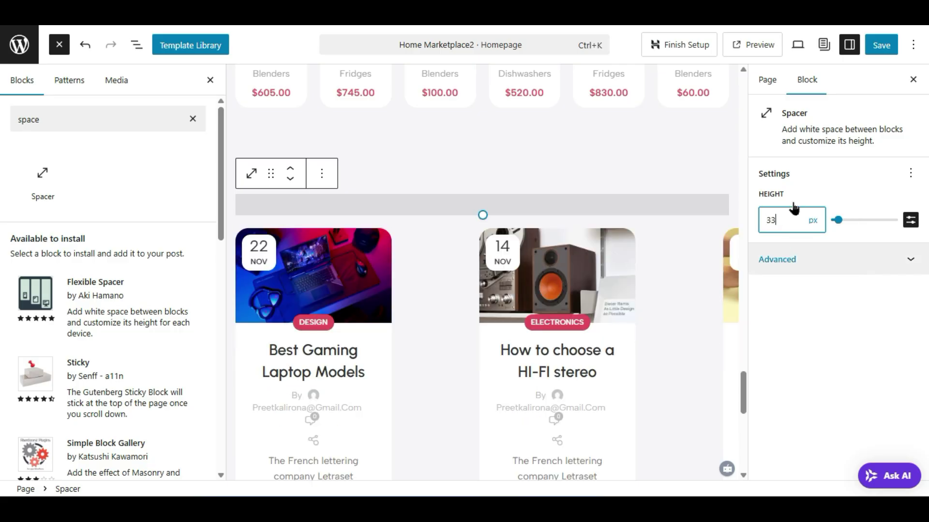
{"action": "left_click", "coordinate": [470, 170]}
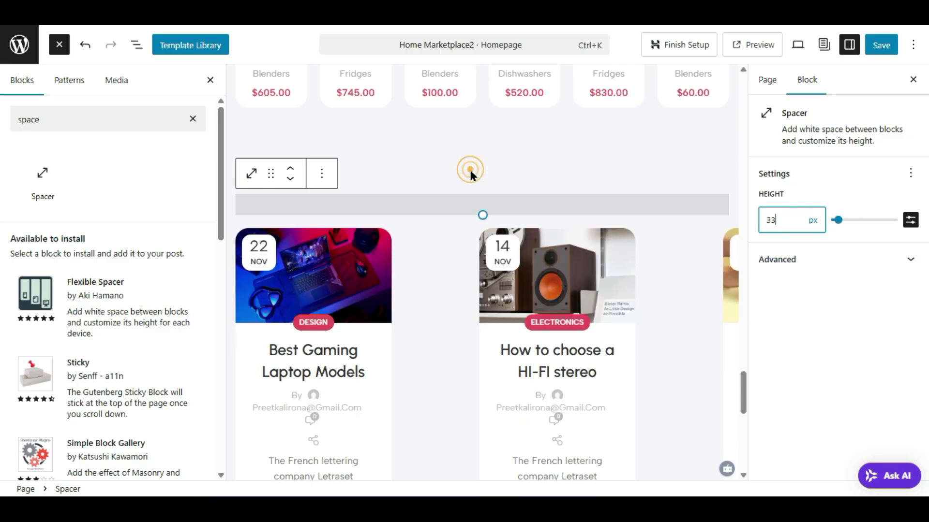
{"action": "left_click", "coordinate": [419, 177]}
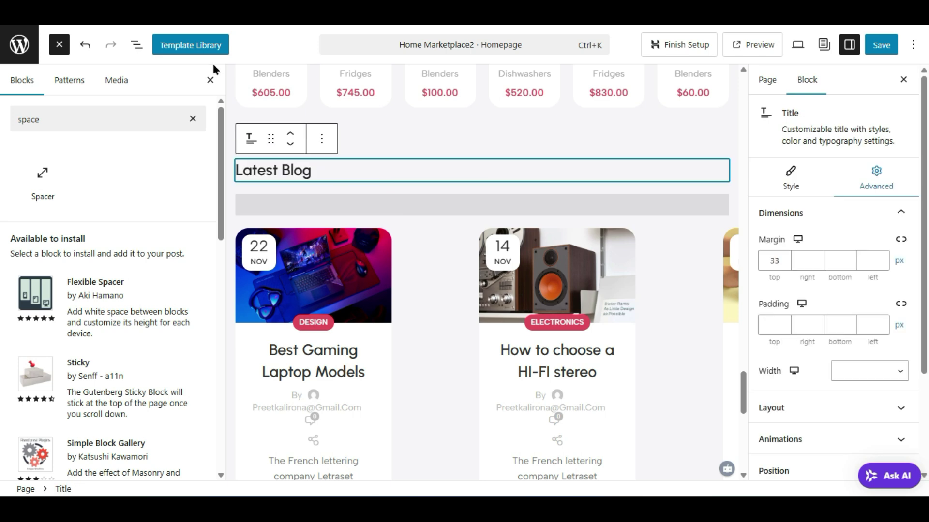
{"action": "left_click", "coordinate": [211, 83]}
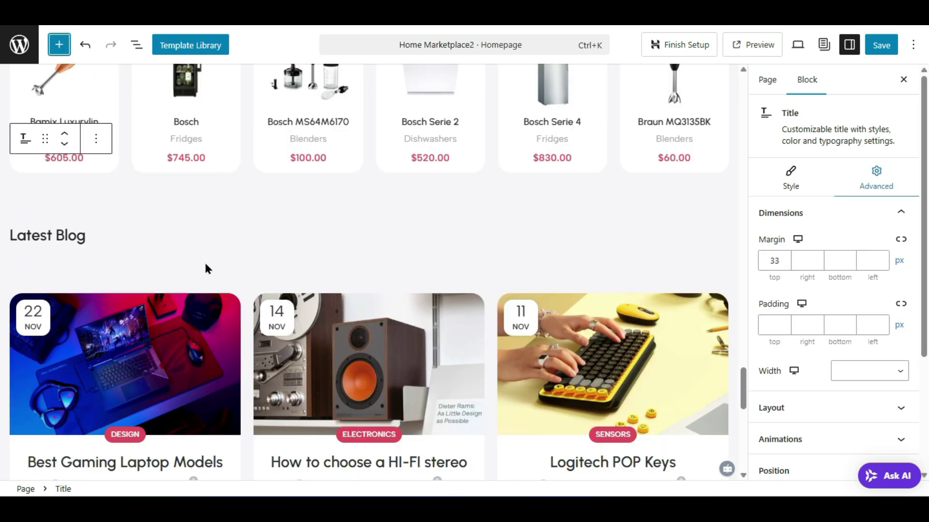
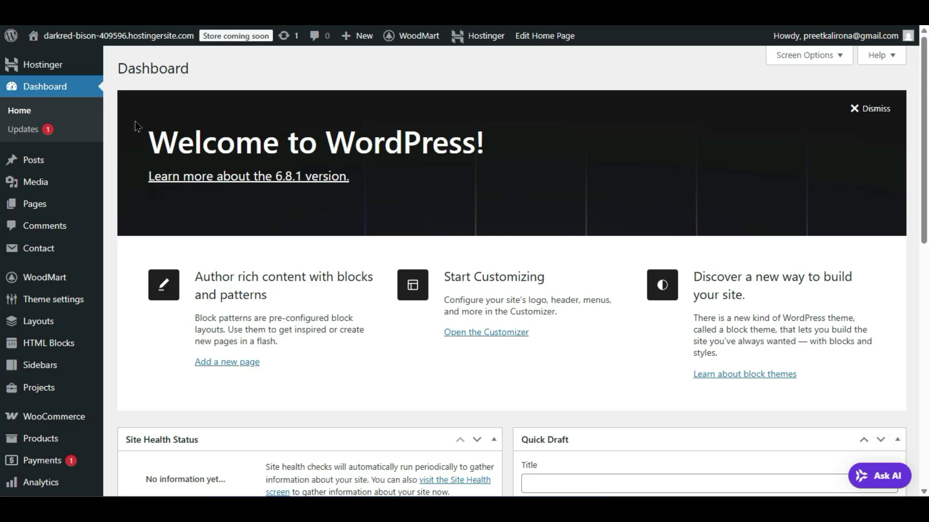
- Open the store's live homepage from the WordPress dashboard
{"action": "mouse_move", "coordinate": [67, 42]}
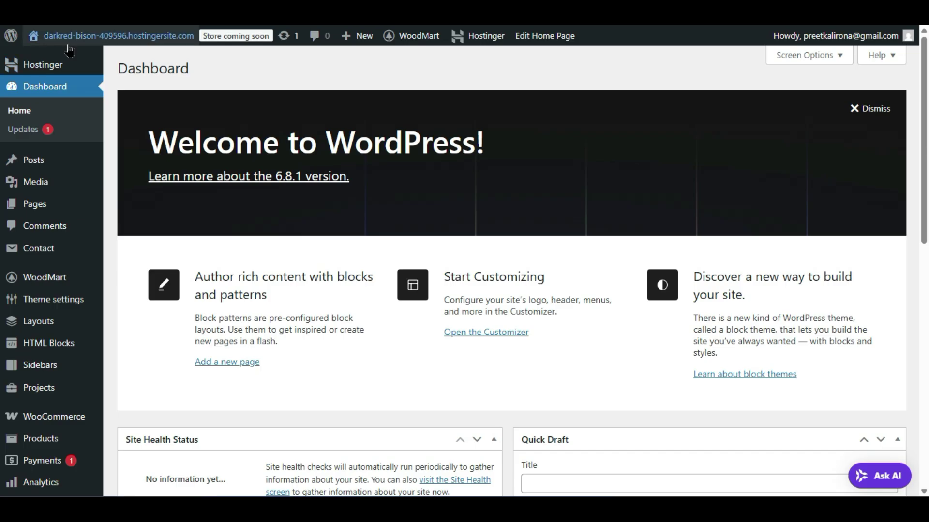
{"action": "right_click", "coordinate": [68, 63]}
{"action": "left_click", "coordinate": [95, 79]}
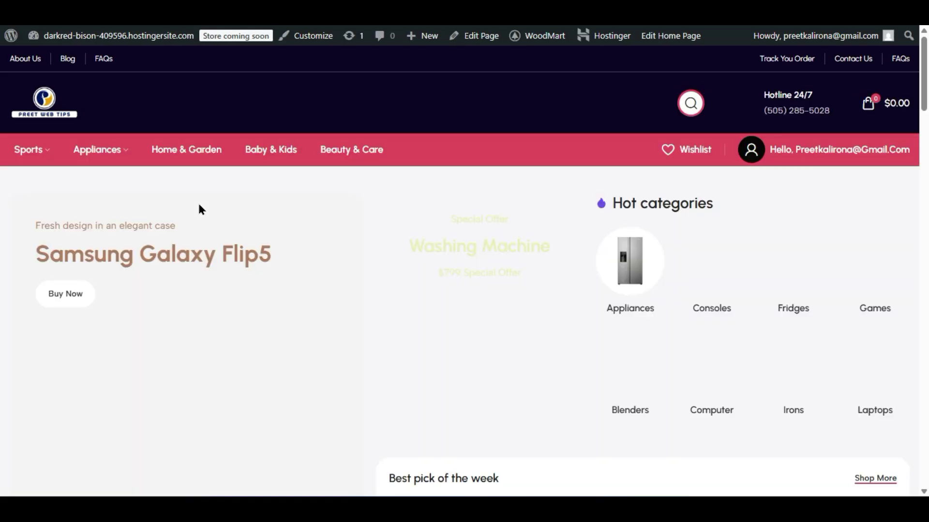
- Look through the store's home page from the banners and featured products down to the footer
{"action": "scroll", "coordinate": [375, 338], "scroll_direction": "down", "scroll_amount": 7}
{"action": "scroll", "coordinate": [378, 341], "scroll_direction": "up", "scroll_amount": 2}
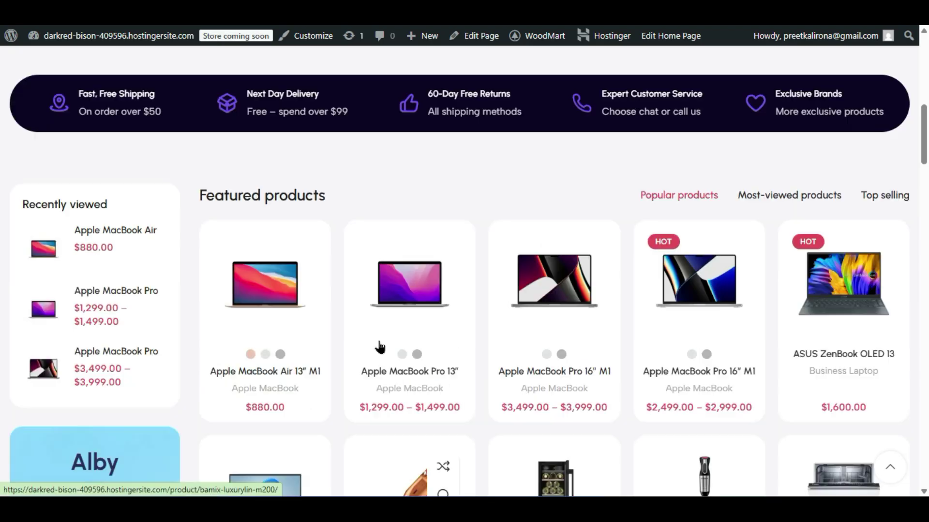
{"action": "scroll", "coordinate": [378, 342], "scroll_direction": "down", "scroll_amount": 15}
{"action": "scroll", "coordinate": [383, 341], "scroll_direction": "down", "scroll_amount": 15}
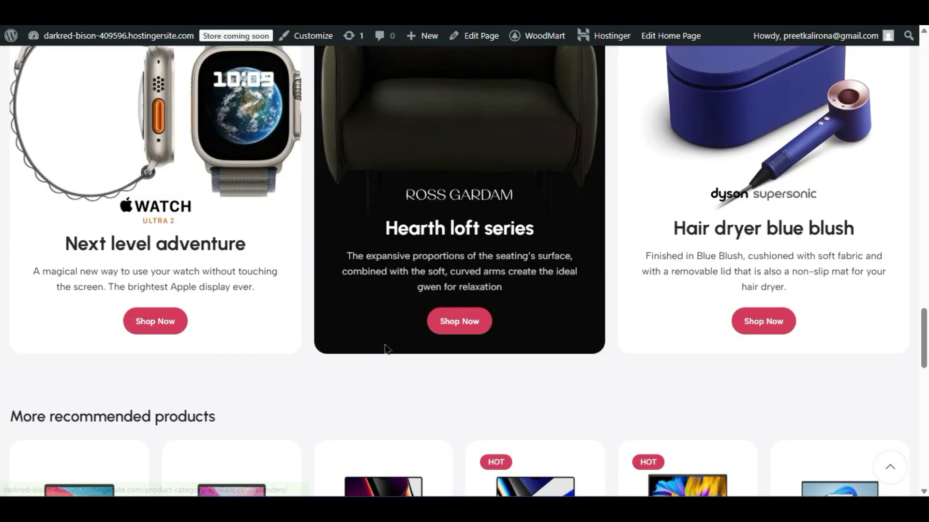
{"action": "scroll", "coordinate": [386, 349], "scroll_direction": "up", "scroll_amount": 10}
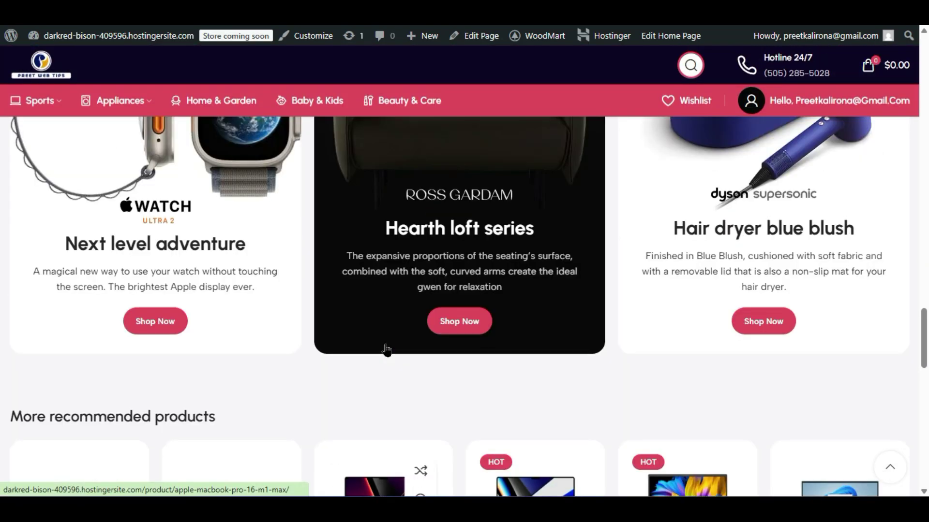
{"action": "scroll", "coordinate": [385, 348], "scroll_direction": "down", "scroll_amount": 10}
{"action": "scroll", "coordinate": [386, 350], "scroll_direction": "down", "scroll_amount": 6}
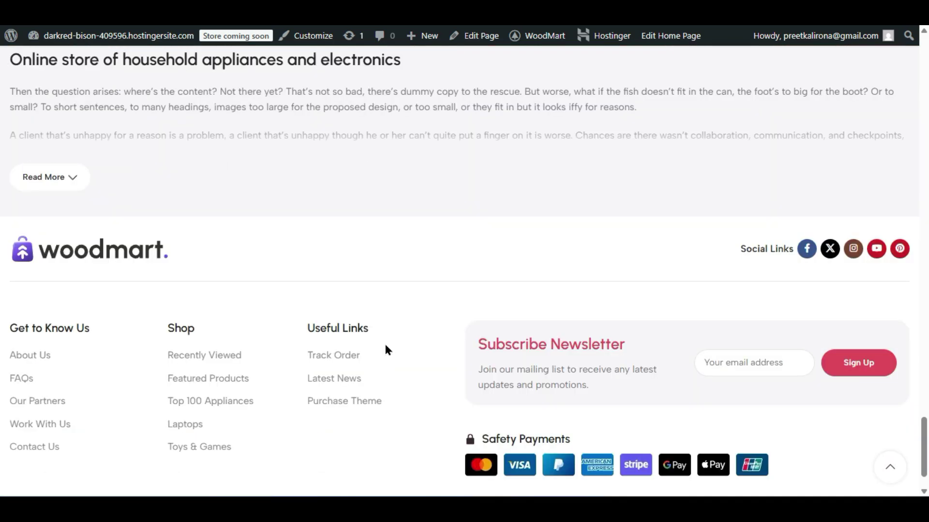
{"action": "scroll", "coordinate": [385, 349], "scroll_direction": "down", "scroll_amount": 1}
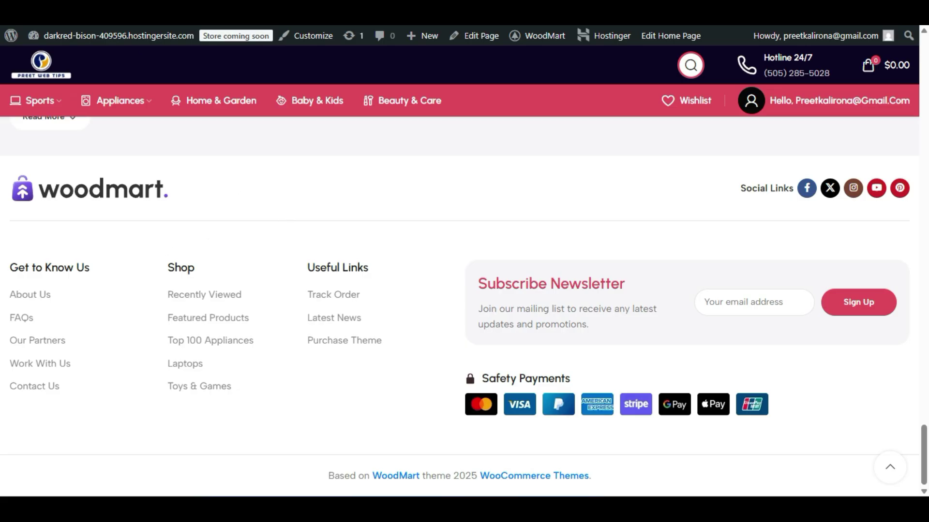
- Switch to the WordPress dashboard, go to the theme's Footer settings, and open the Footer Marketplace 2 block for editing
{"action": "mouse_move", "coordinate": [63, 15]}
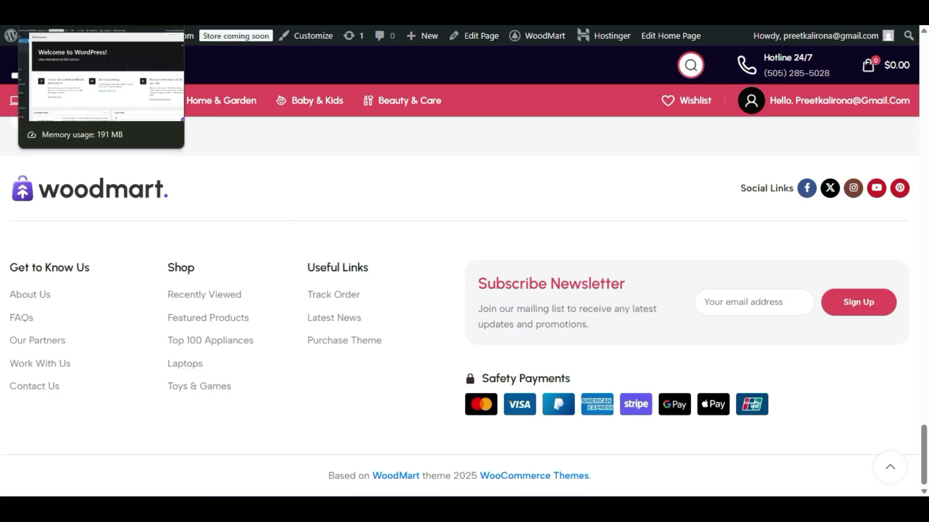
{"action": "left_click", "coordinate": [63, 15]}
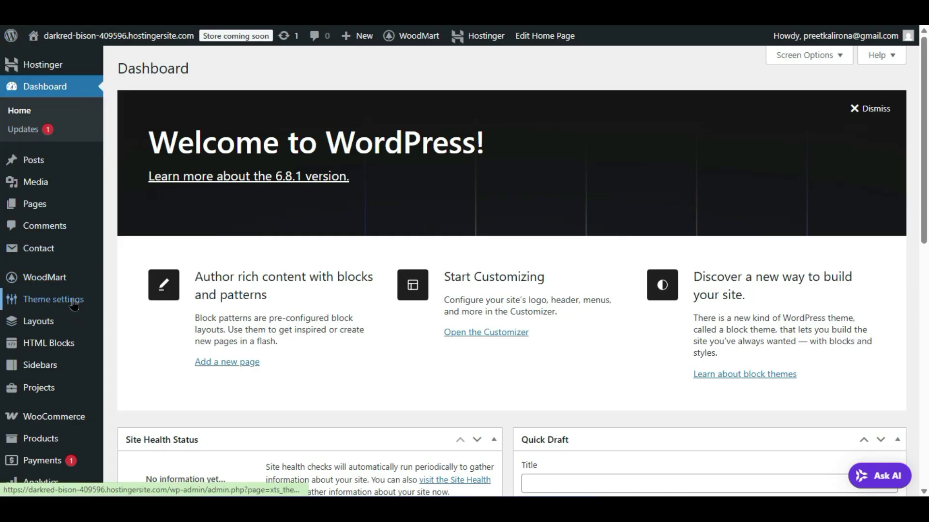
{"action": "mouse_move", "coordinate": [76, 303]}
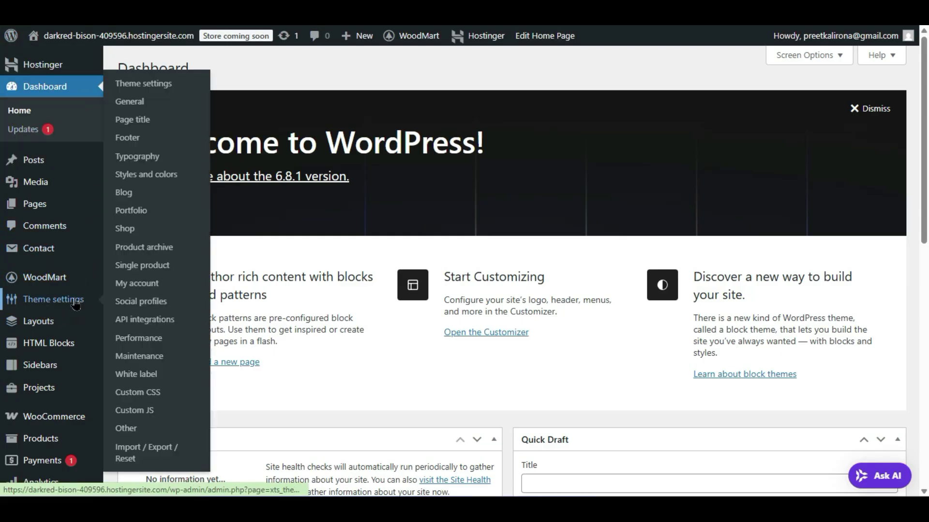
{"action": "left_click", "coordinate": [135, 138]}
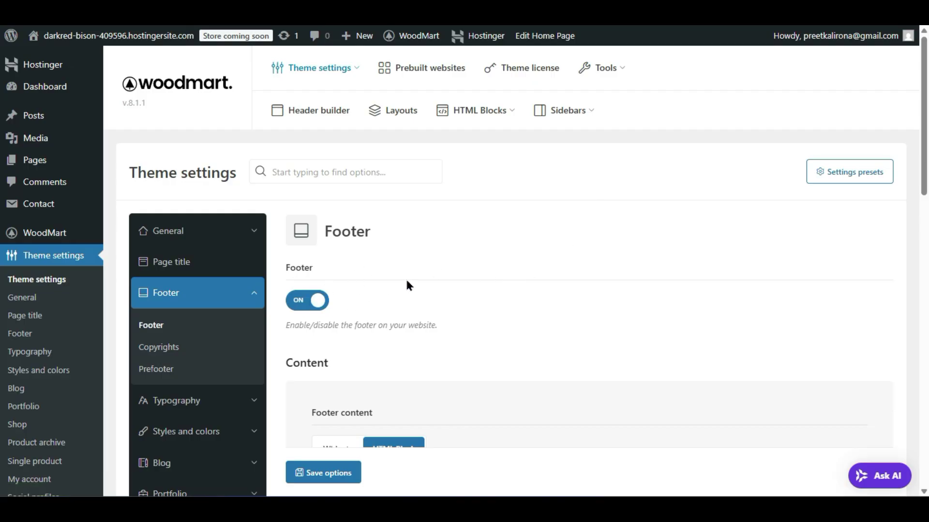
{"action": "scroll", "coordinate": [406, 278], "scroll_direction": "down", "scroll_amount": 4}
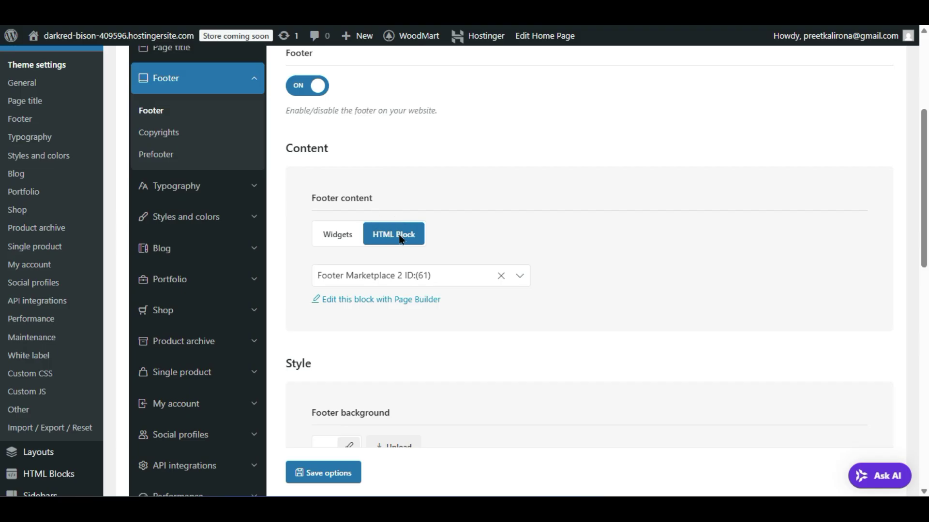
{"action": "left_click", "coordinate": [397, 302]}
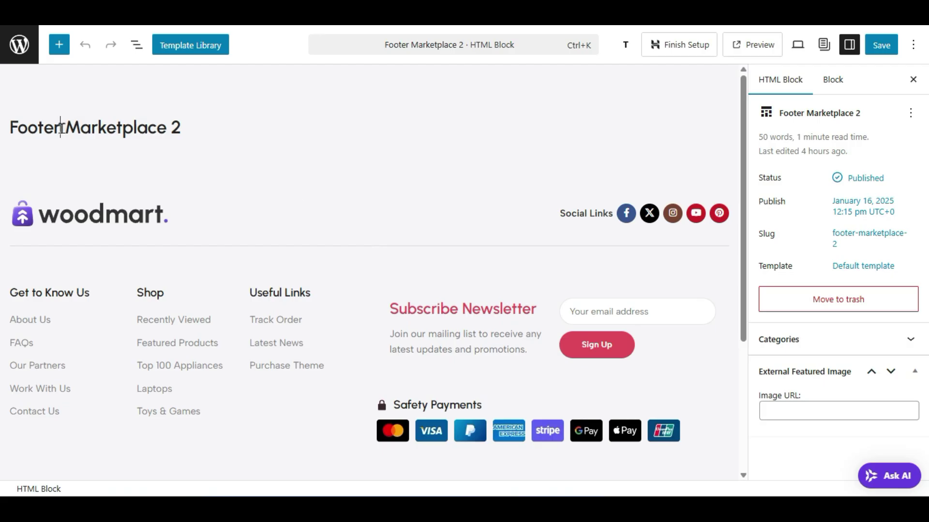
- Rename the HTML block to Footer and replace its woodmart logo with the Preet Web Tips logo from the media library
{"action": "left_click_drag", "start_coordinate": [65, 128], "coordinate": [220, 127]}
{"action": "key", "text": "BackSpace"}
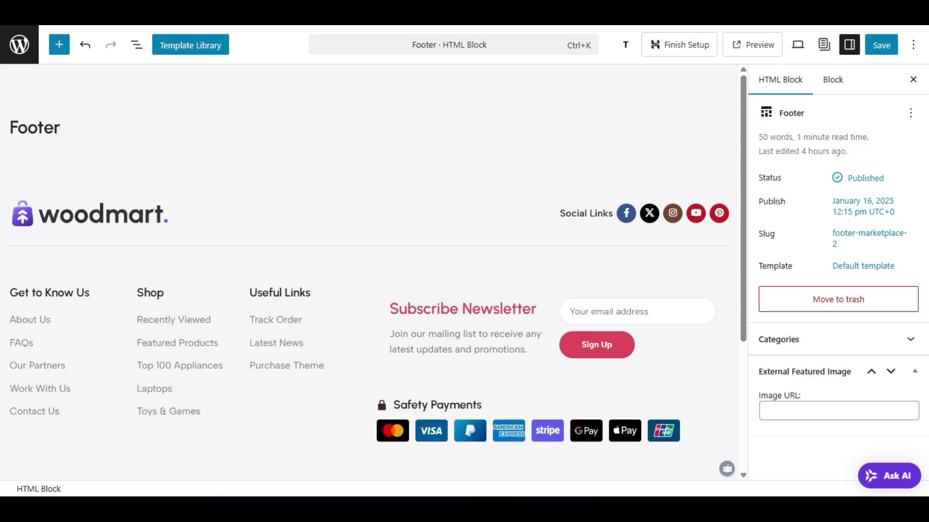
{"action": "left_click", "coordinate": [124, 215]}
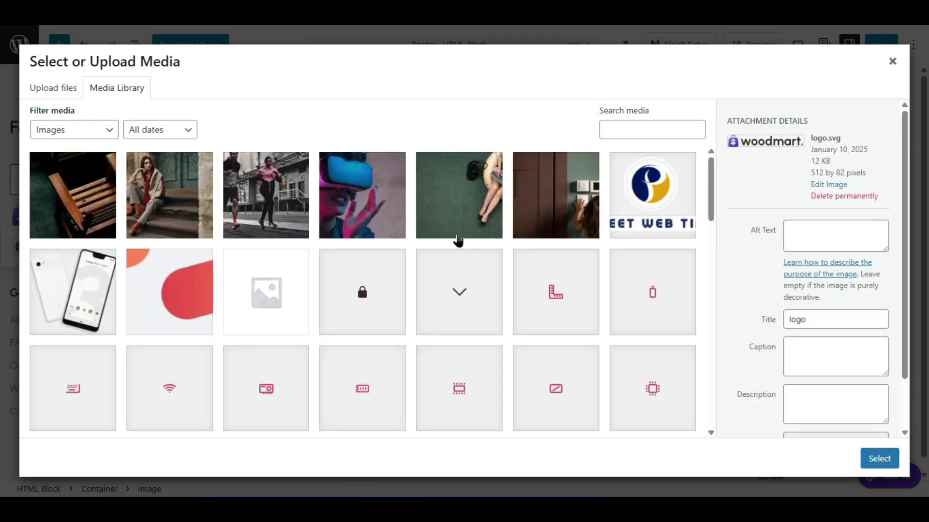
{"action": "left_click", "coordinate": [662, 218]}
{"action": "left_click", "coordinate": [878, 459]}
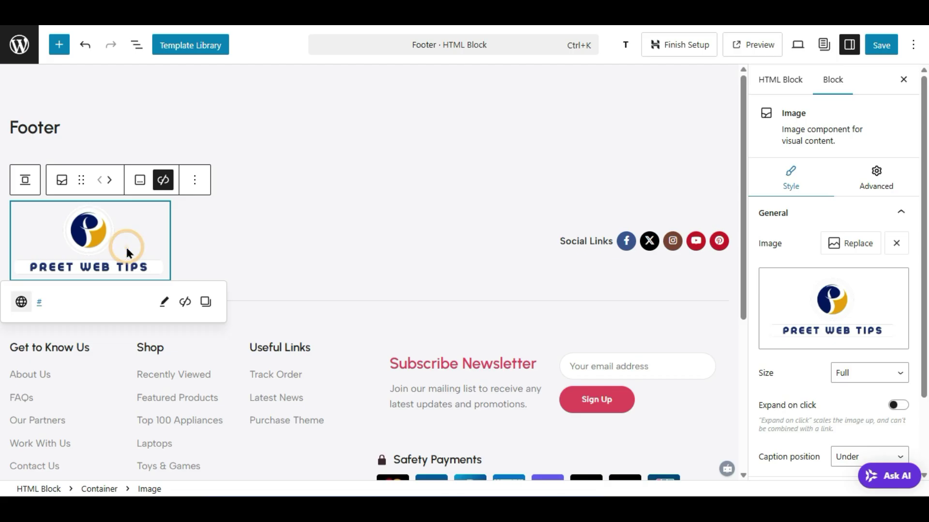
- Try the Thumbnail, Woocommerce gallery thumbnail and Medium sizes on the footer logo, enable Expand on click, and set the size back to Full
{"action": "scroll", "coordinate": [591, 315], "scroll_direction": "down", "scroll_amount": 5}
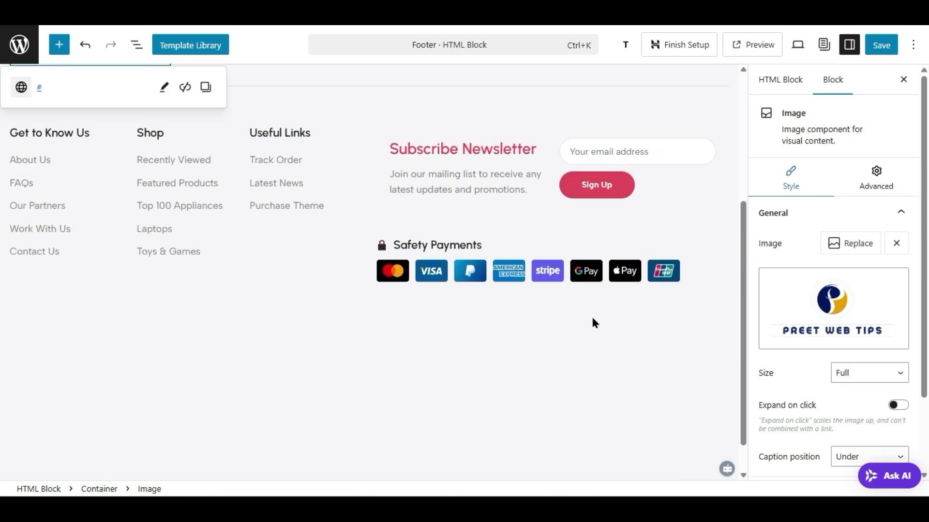
{"action": "scroll", "coordinate": [594, 315], "scroll_direction": "up", "scroll_amount": 5}
{"action": "scroll", "coordinate": [798, 368], "scroll_direction": "down", "scroll_amount": 2}
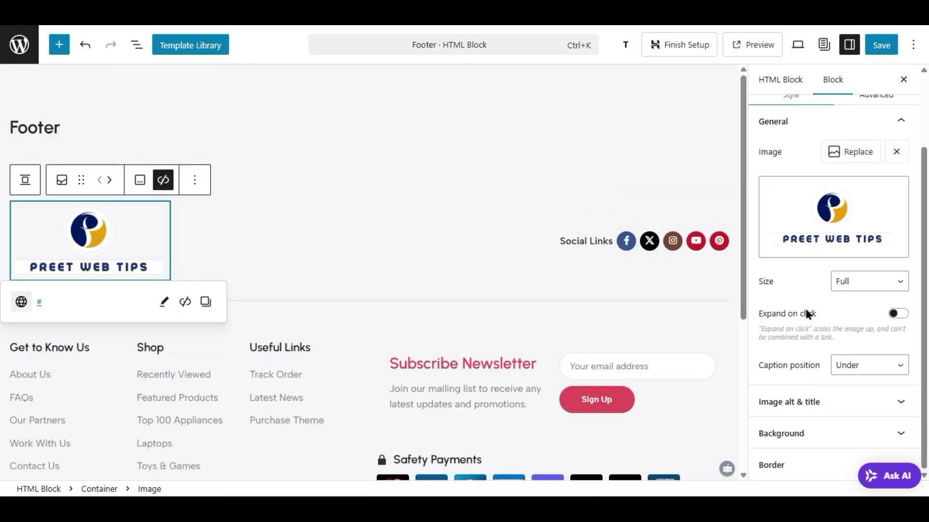
{"action": "left_click", "coordinate": [861, 281]}
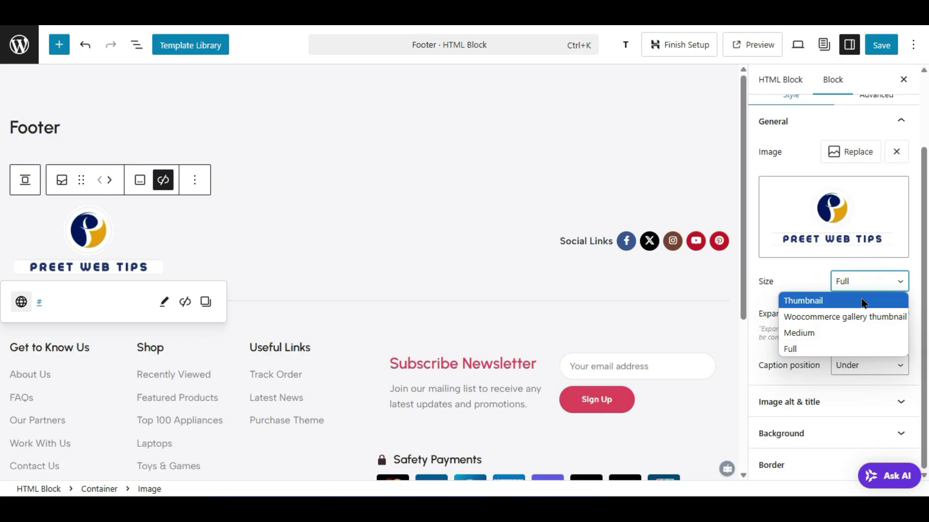
{"action": "left_click", "coordinate": [861, 299]}
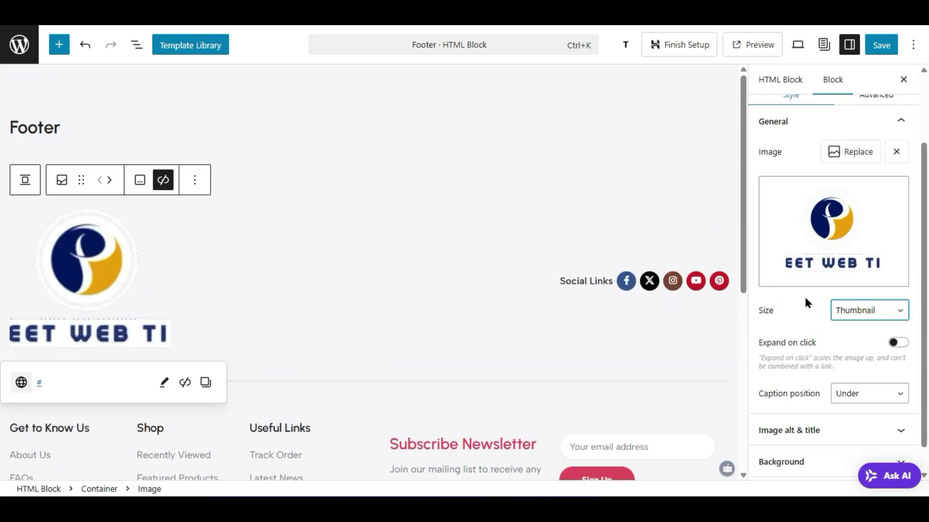
{"action": "left_click", "coordinate": [857, 310]}
{"action": "left_click", "coordinate": [848, 349]}
{"action": "left_click", "coordinate": [863, 313]}
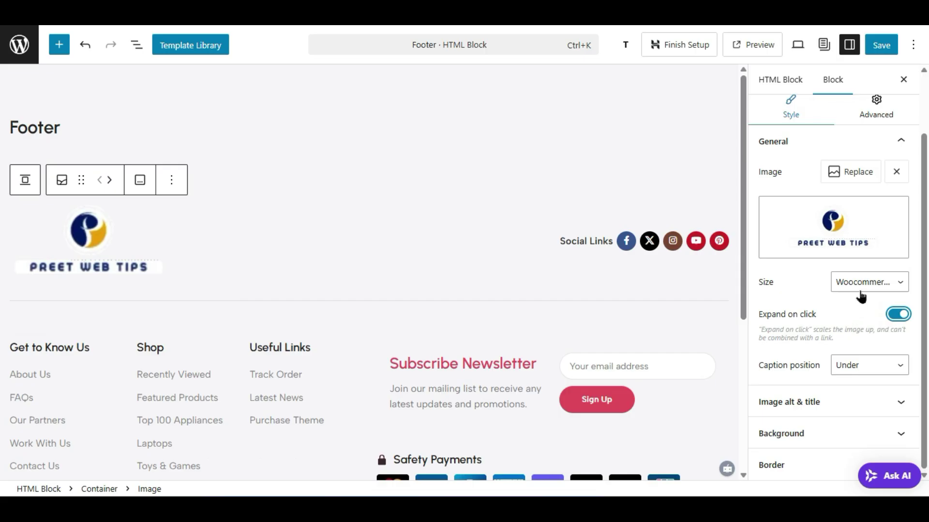
{"action": "left_click", "coordinate": [860, 292]}
{"action": "left_click", "coordinate": [861, 331]}
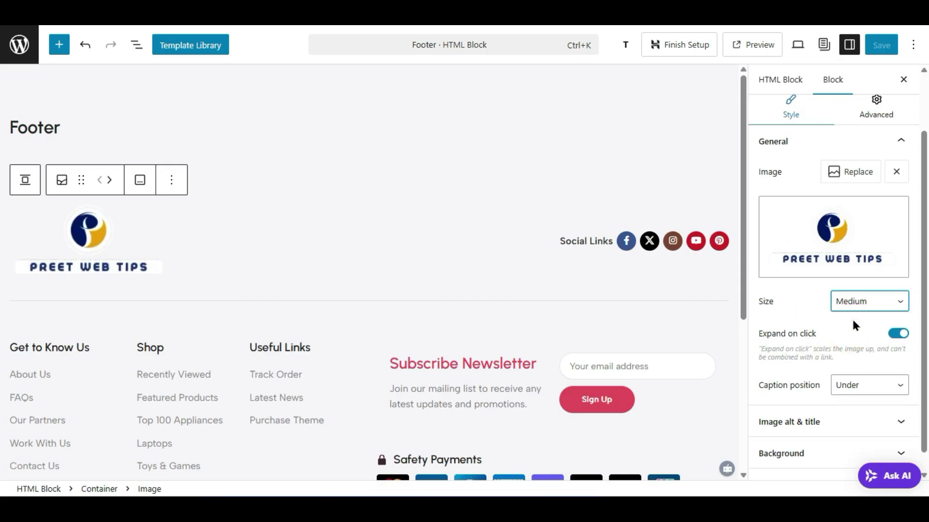
{"action": "left_click", "coordinate": [857, 304]}
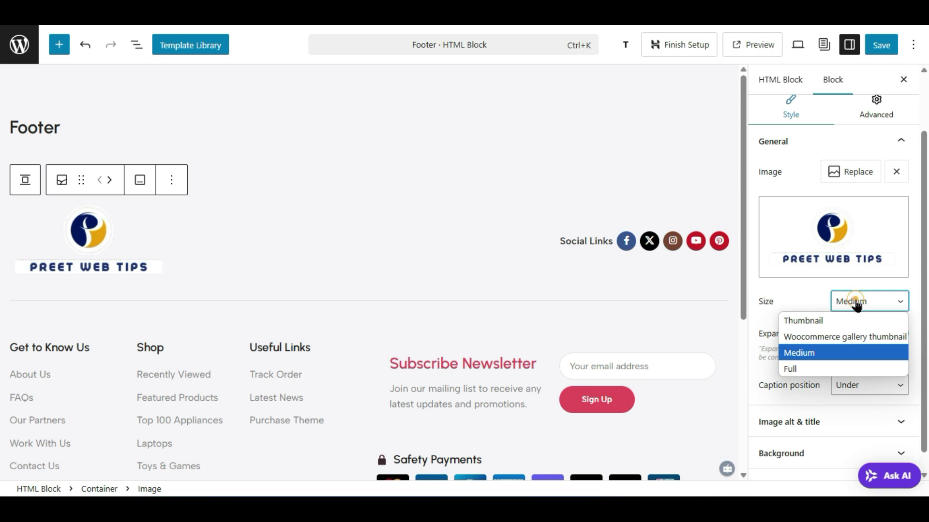
{"action": "left_click", "coordinate": [836, 369]}
- Examine the footer logo's alt and title options and background options, and the container around it
{"action": "left_click", "coordinate": [99, 255]}
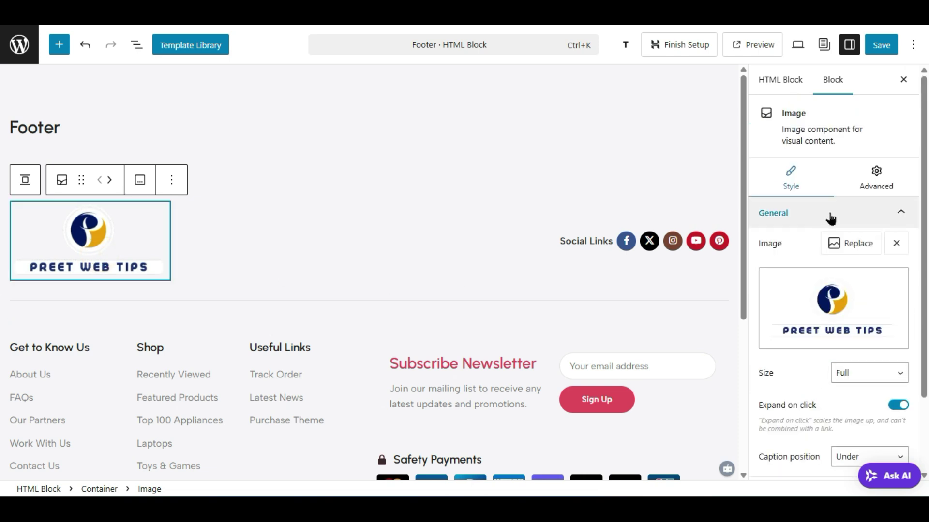
{"action": "scroll", "coordinate": [831, 218], "scroll_direction": "down", "scroll_amount": 2}
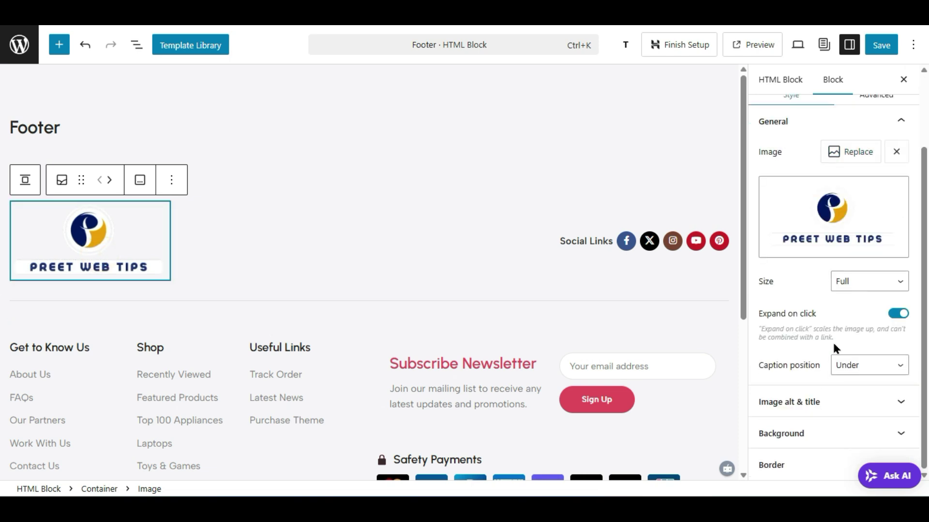
{"action": "left_click", "coordinate": [836, 415]}
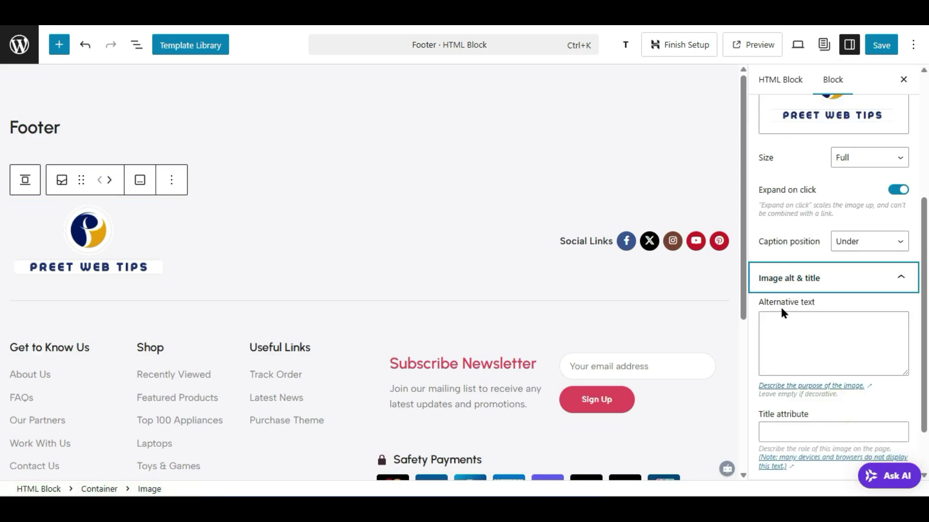
{"action": "left_click", "coordinate": [814, 323]}
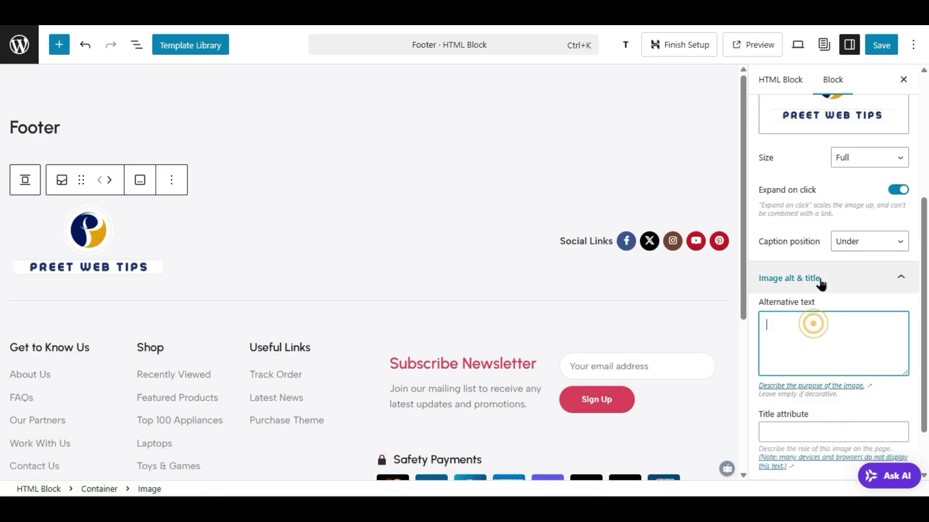
{"action": "left_click", "coordinate": [818, 277]}
{"action": "left_click", "coordinate": [808, 422]}
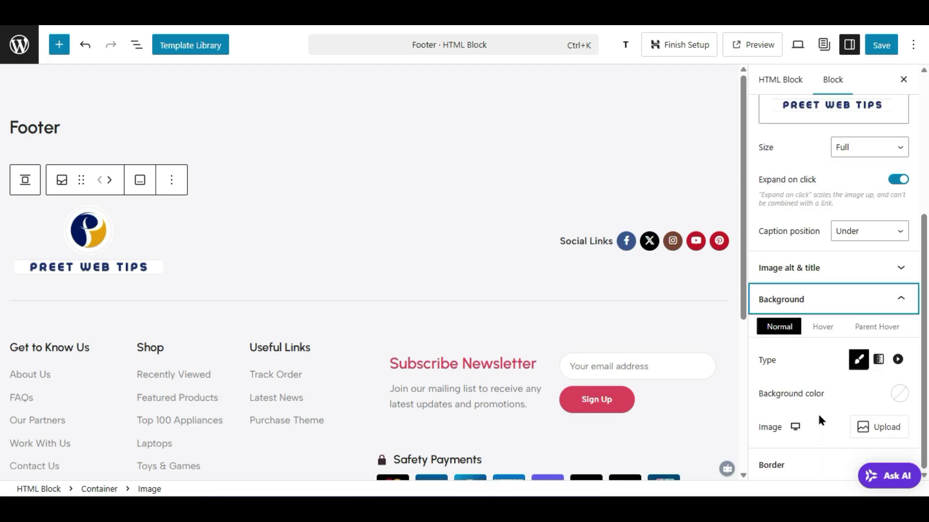
{"action": "left_click", "coordinate": [110, 246]}
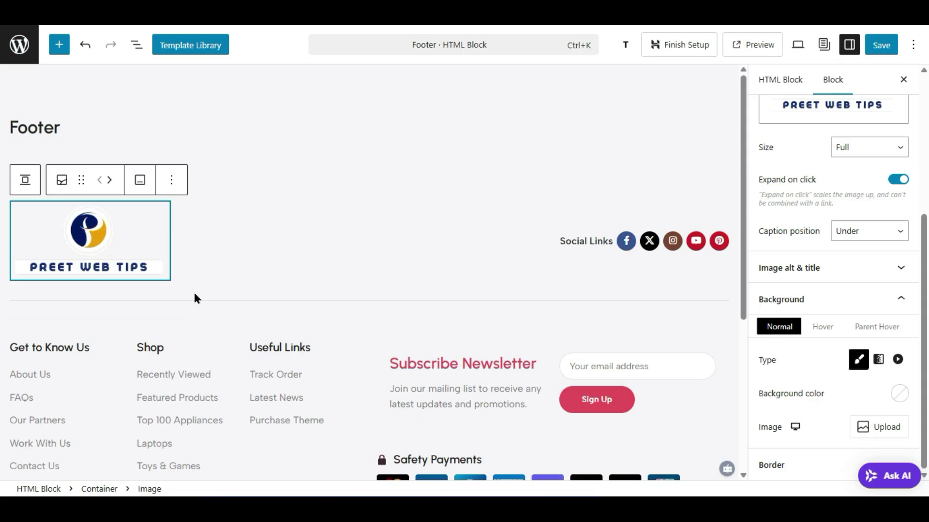
{"action": "left_click", "coordinate": [507, 110]}
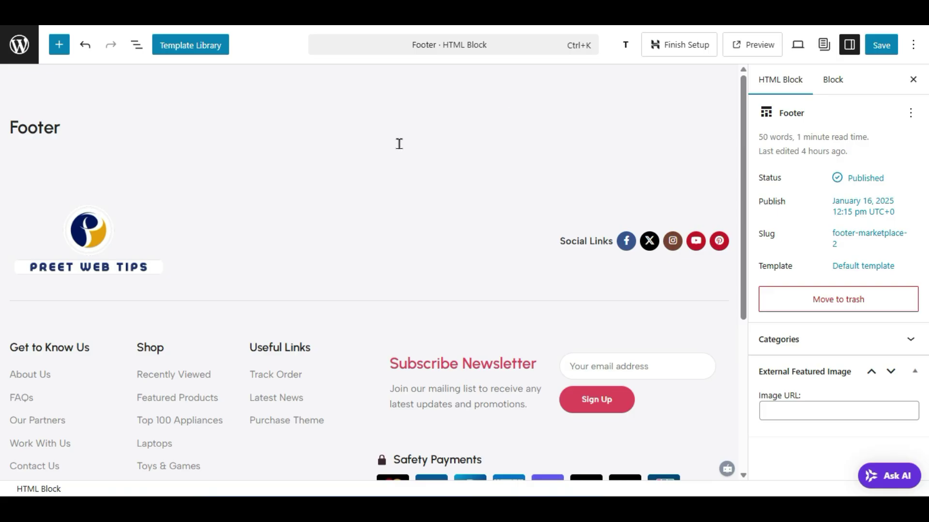
{"action": "left_click", "coordinate": [84, 277]}
{"action": "left_click", "coordinate": [167, 298]}
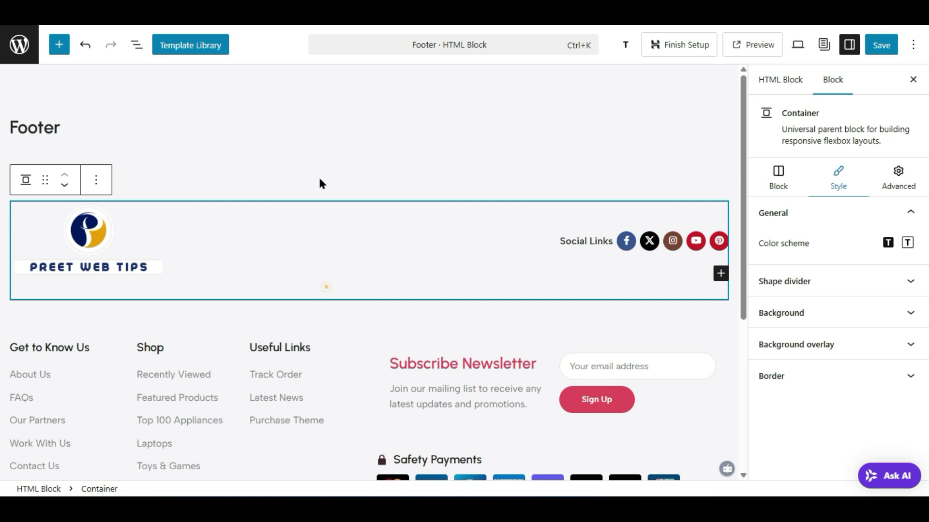
{"action": "left_click", "coordinate": [313, 161]}
- Try the Light color scheme on the container holding the logo and social links, and set its background color to dark grey #3C3C3C
{"action": "left_click", "coordinate": [468, 280]}
{"action": "left_click", "coordinate": [887, 245]}
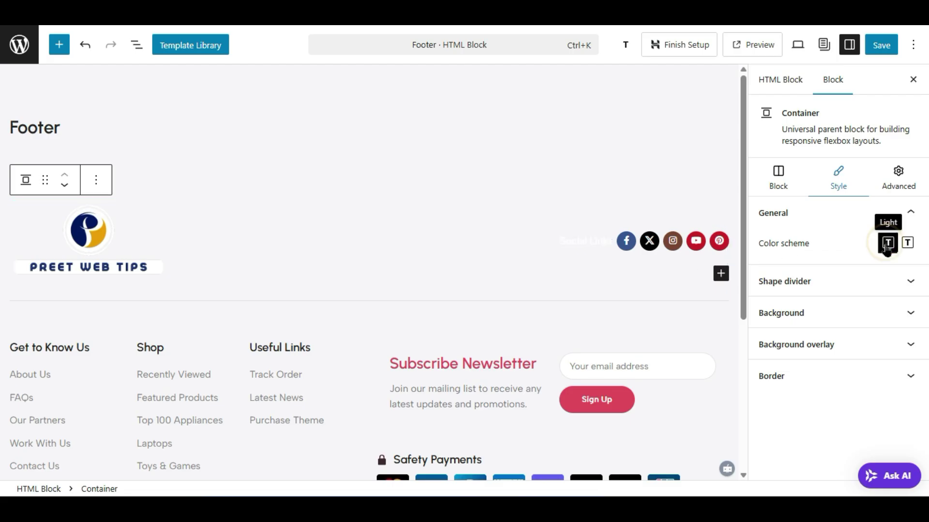
{"action": "left_click", "coordinate": [888, 244]}
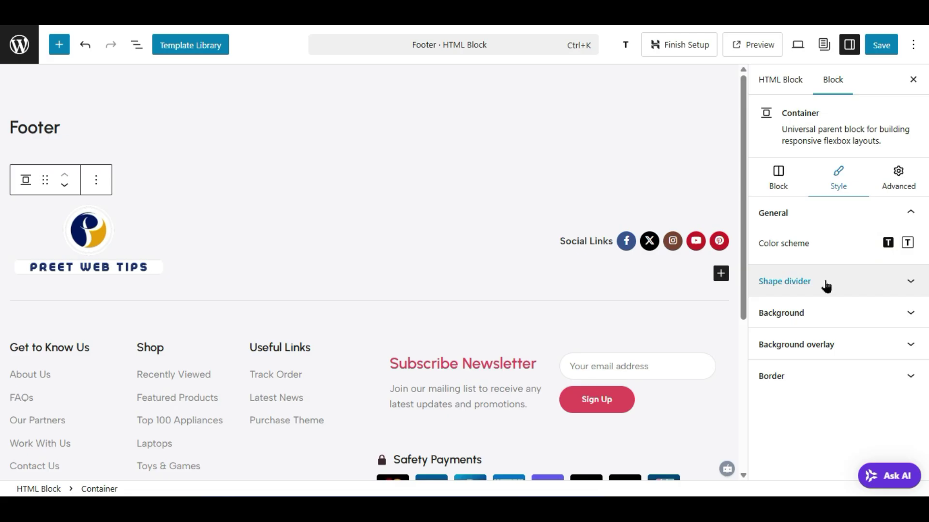
{"action": "left_click", "coordinate": [831, 326]}
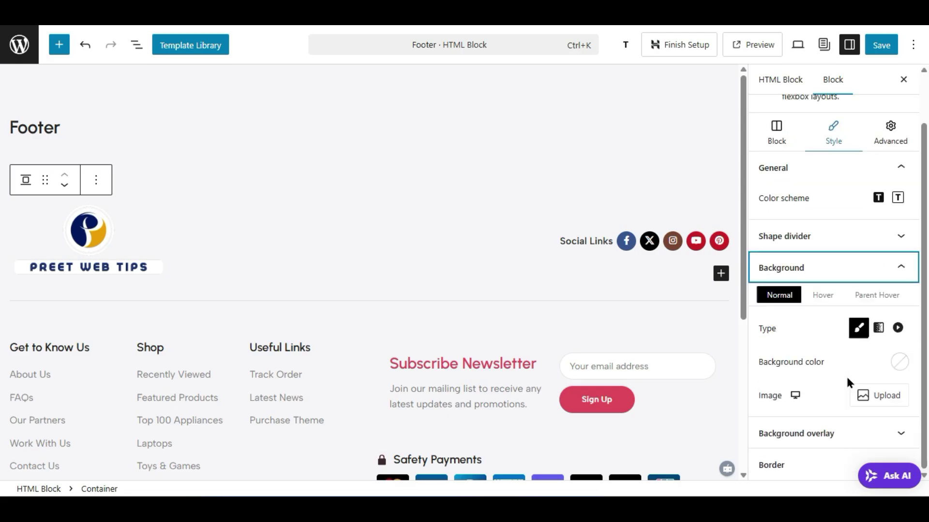
{"action": "left_click", "coordinate": [901, 365]}
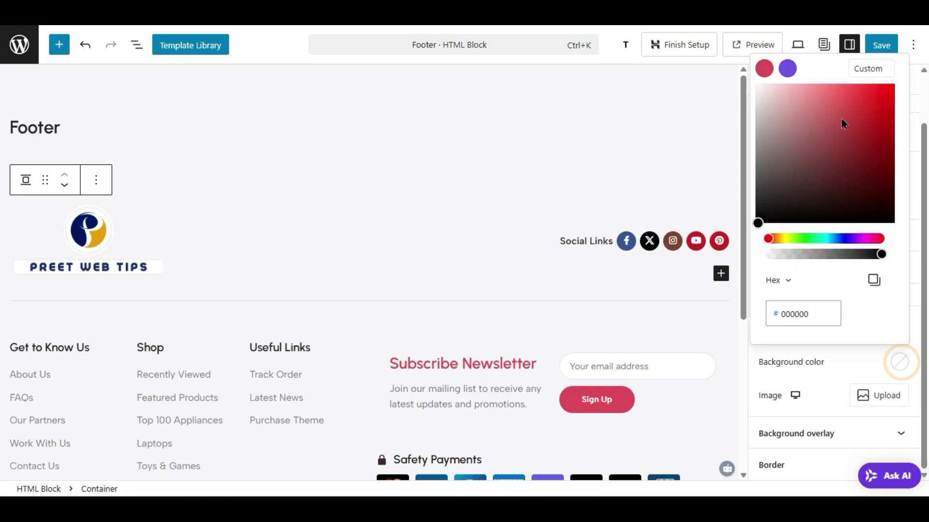
{"action": "left_click_drag", "start_coordinate": [845, 117], "coordinate": [874, 87]}
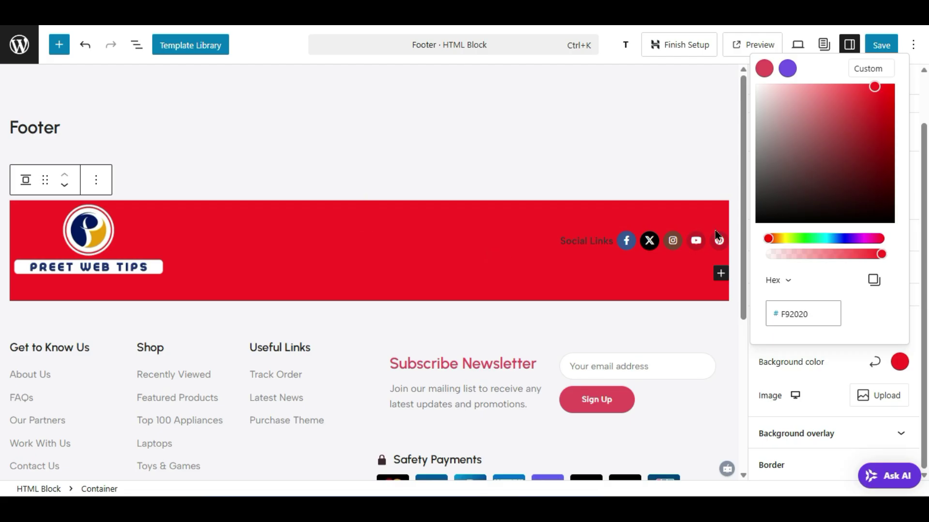
{"action": "left_click_drag", "start_coordinate": [829, 180], "coordinate": [757, 190]}
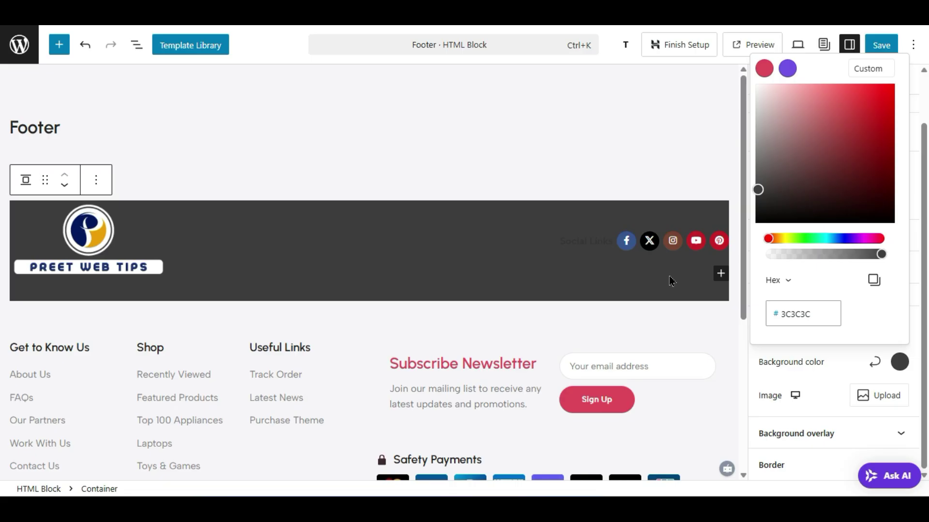
- Set the text color of the Social Links label in the footer's logo container to white
{"action": "left_click", "coordinate": [338, 267]}
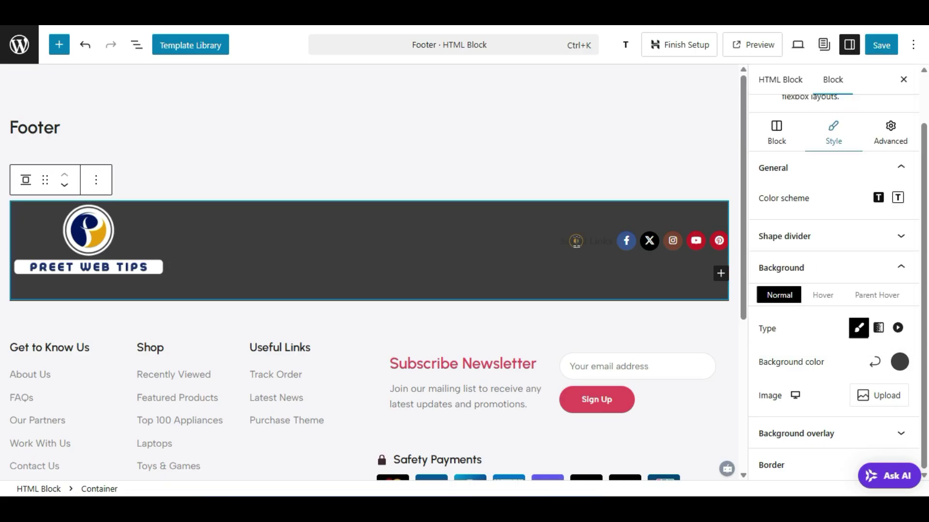
{"action": "left_click", "coordinate": [576, 240]}
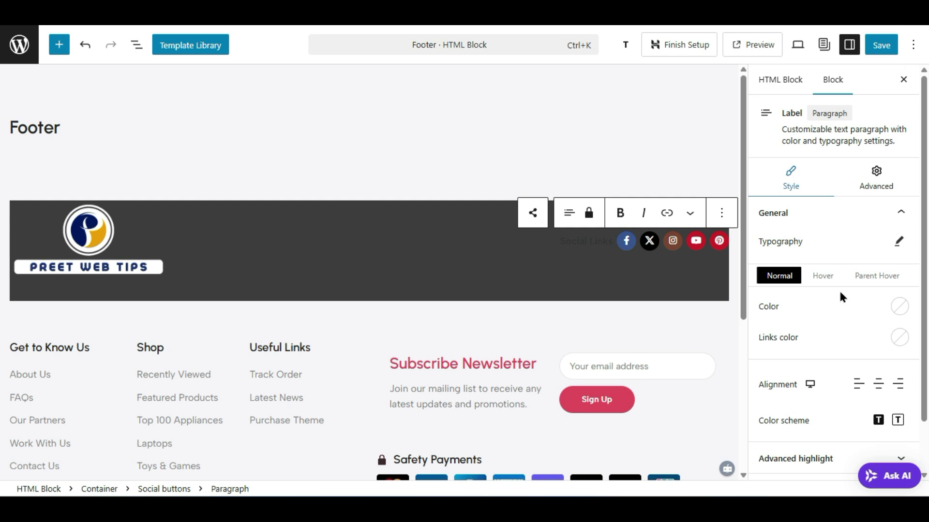
{"action": "left_click", "coordinate": [899, 306]}
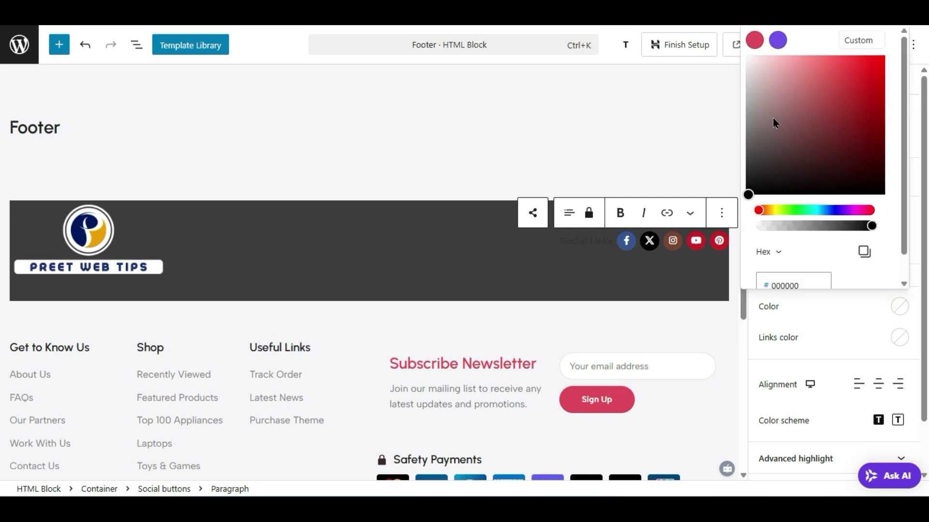
{"action": "left_click_drag", "start_coordinate": [773, 118], "coordinate": [751, 54]}
{"action": "left_click", "coordinate": [561, 297]}
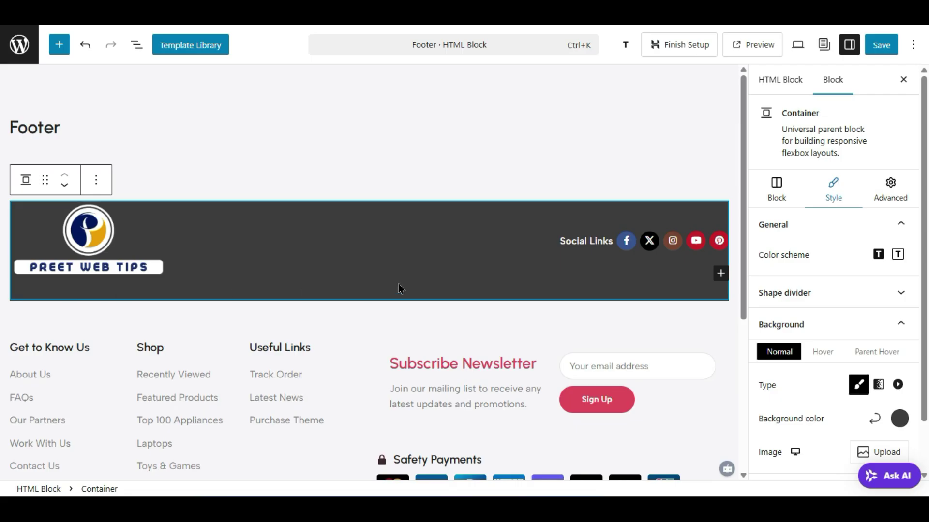
- Try the center text alignment on the container holding the logo and social links
{"action": "left_click", "coordinate": [780, 178]}
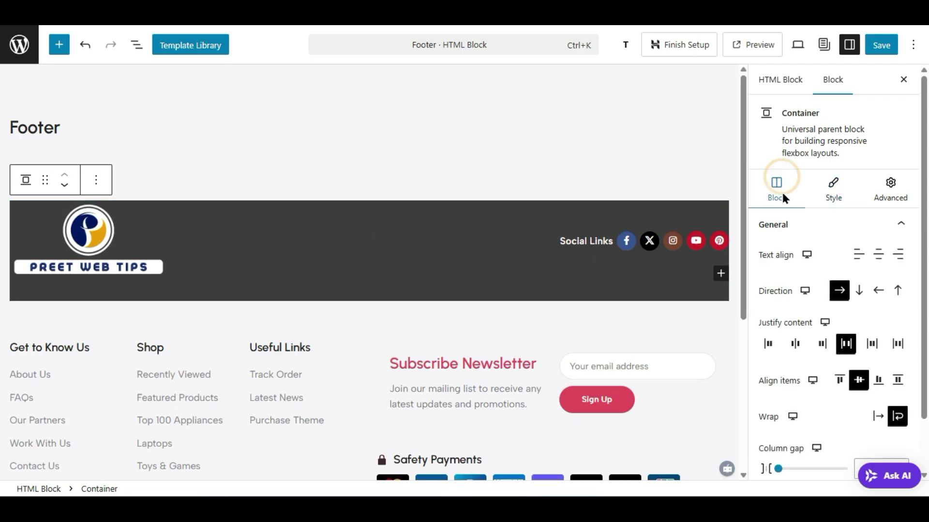
{"action": "left_click", "coordinate": [881, 256]}
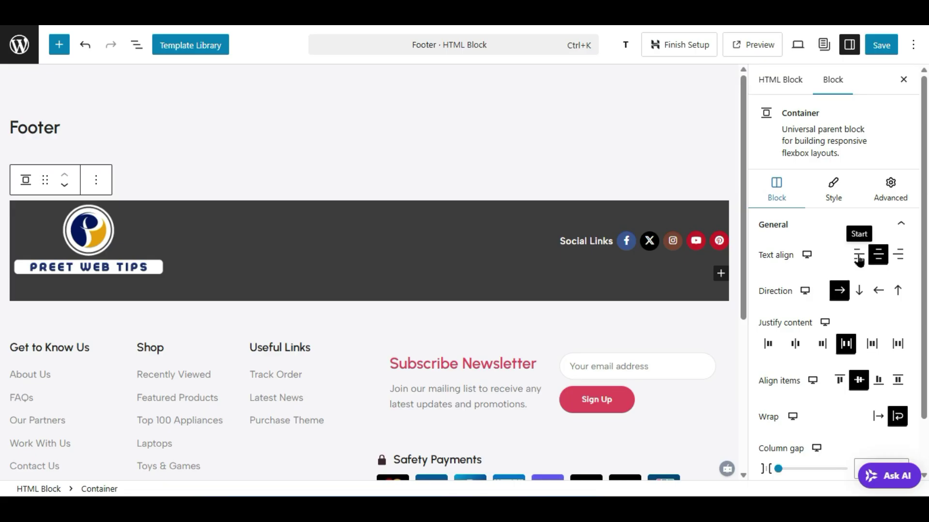
{"action": "left_click", "coordinate": [859, 256]}
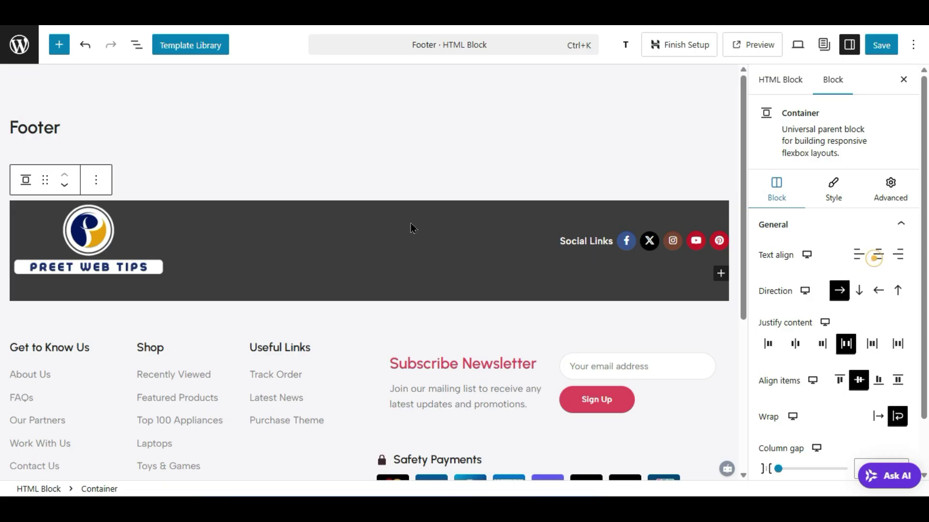
{"action": "left_click", "coordinate": [447, 275]}
{"action": "left_click", "coordinate": [455, 289]}
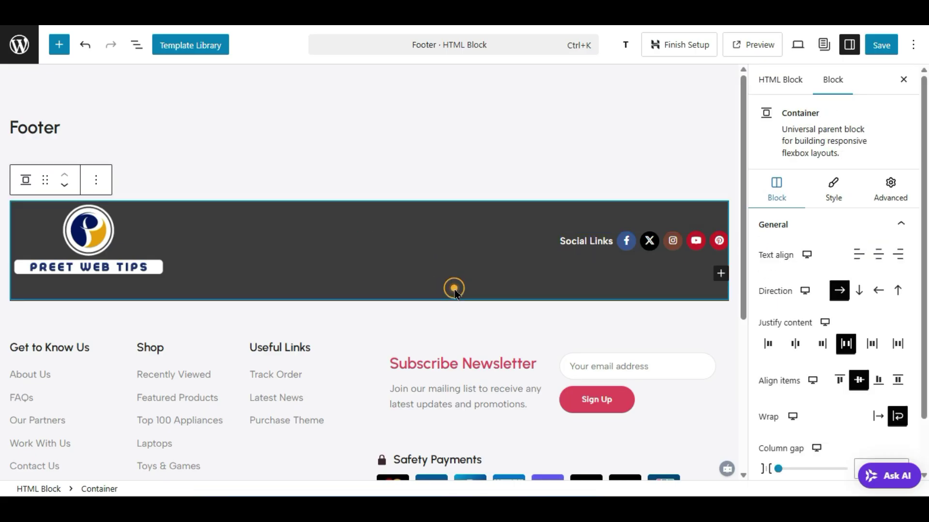
{"action": "left_click", "coordinate": [875, 254]}
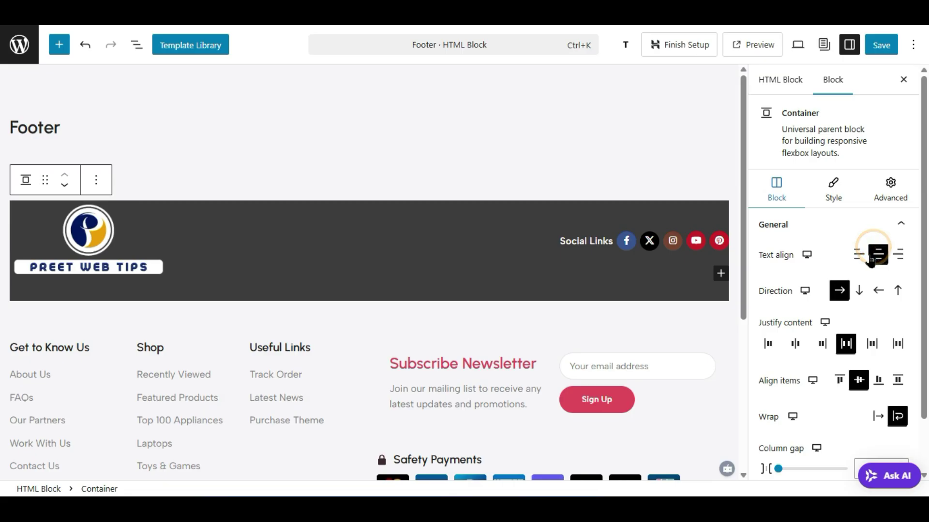
- Try the column, reversed row and reversed column directions on the logo container, and set the direction back to Row
{"action": "left_click", "coordinate": [859, 292]}
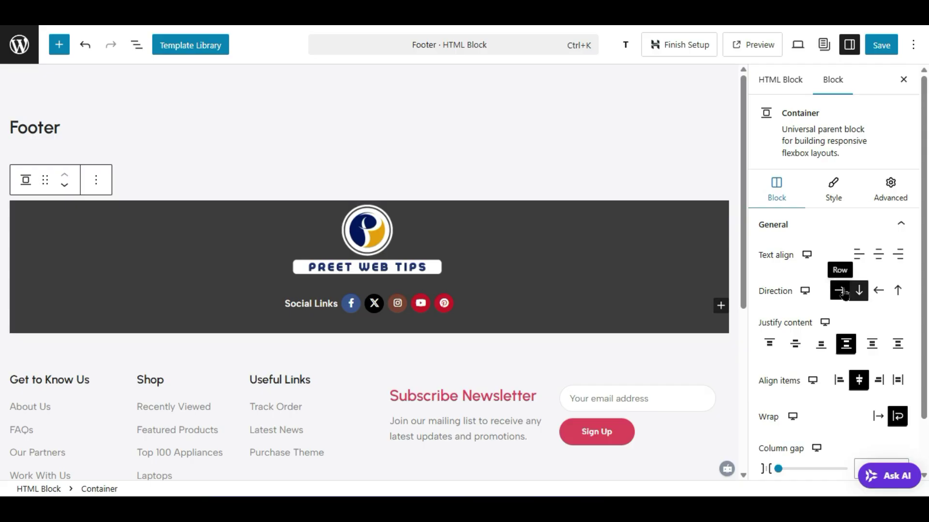
{"action": "left_click", "coordinate": [841, 290]}
{"action": "left_click", "coordinate": [878, 291]}
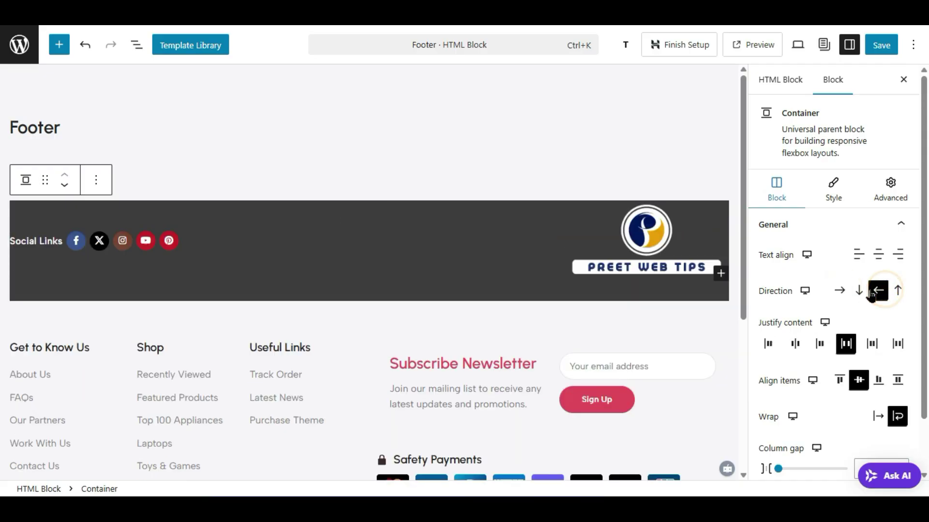
{"action": "left_click", "coordinate": [857, 292]}
{"action": "left_click", "coordinate": [876, 290]}
{"action": "left_click", "coordinate": [897, 292]}
{"action": "left_click", "coordinate": [878, 290]}
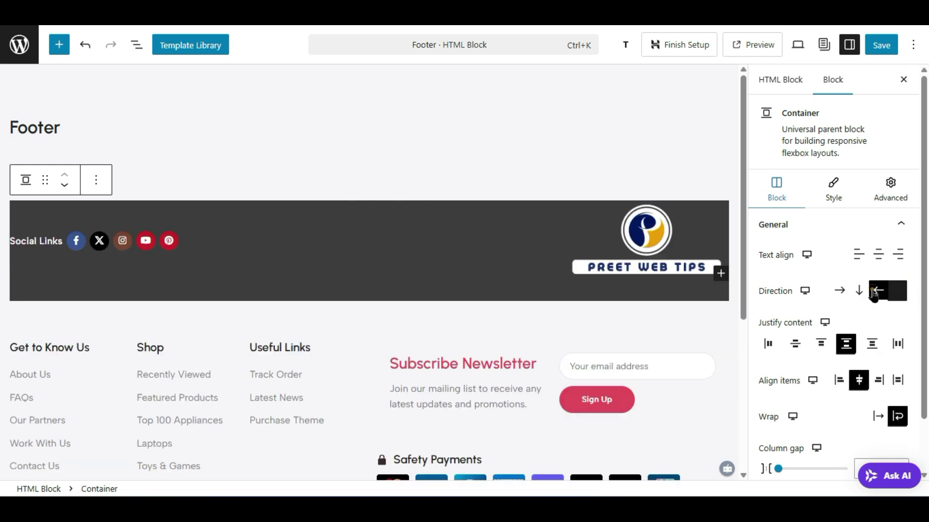
{"action": "left_click", "coordinate": [859, 291]}
{"action": "left_click", "coordinate": [837, 291]}
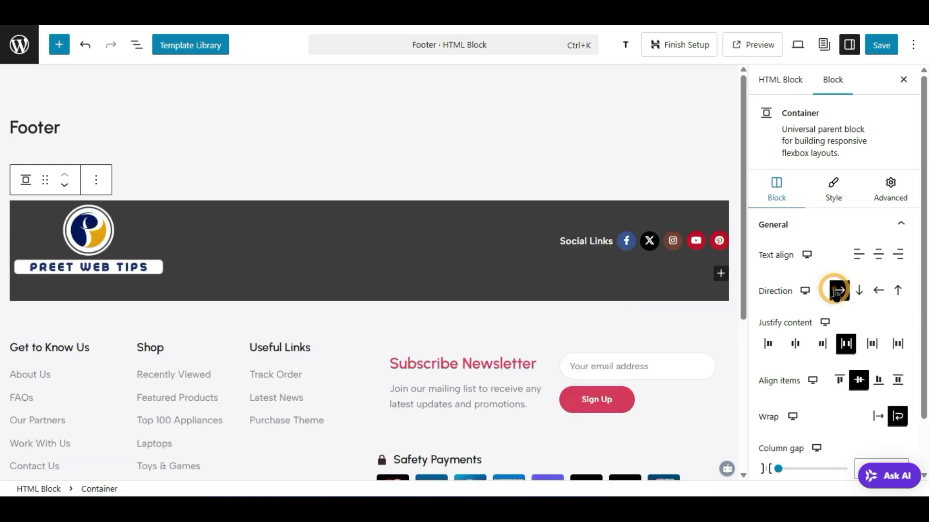
- Try center and space-around justification and end item alignment on the logo container, returning to Space between and centered items
{"action": "scroll", "coordinate": [795, 363], "scroll_direction": "down", "scroll_amount": 2}
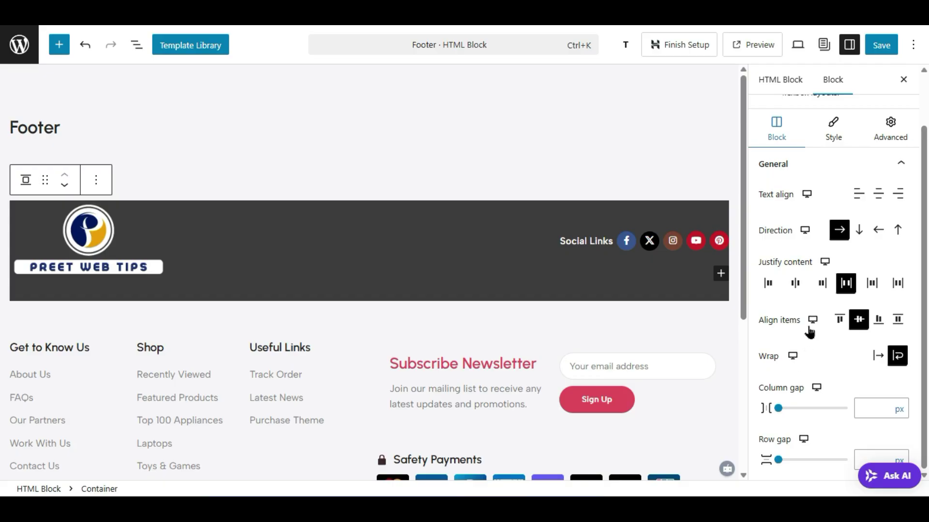
{"action": "left_click", "coordinate": [795, 286]}
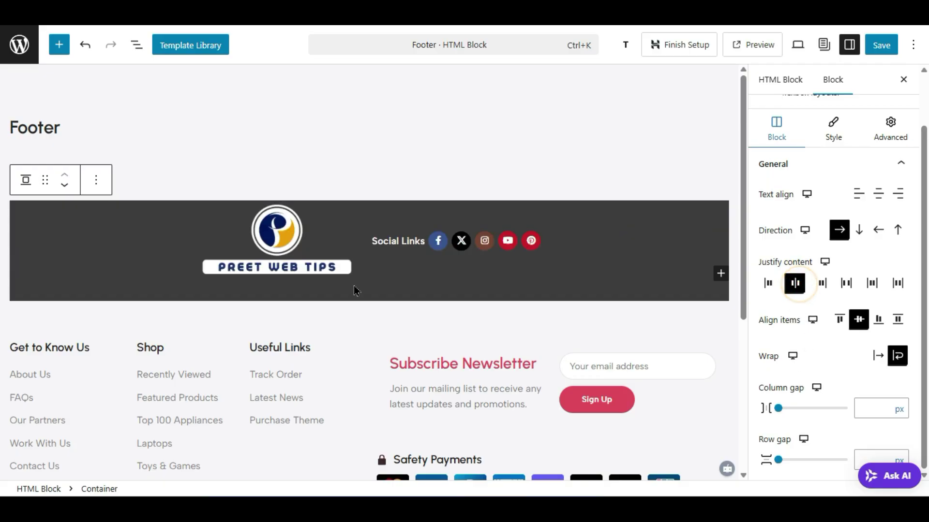
{"action": "left_click", "coordinate": [796, 285]}
{"action": "left_click", "coordinate": [846, 283]}
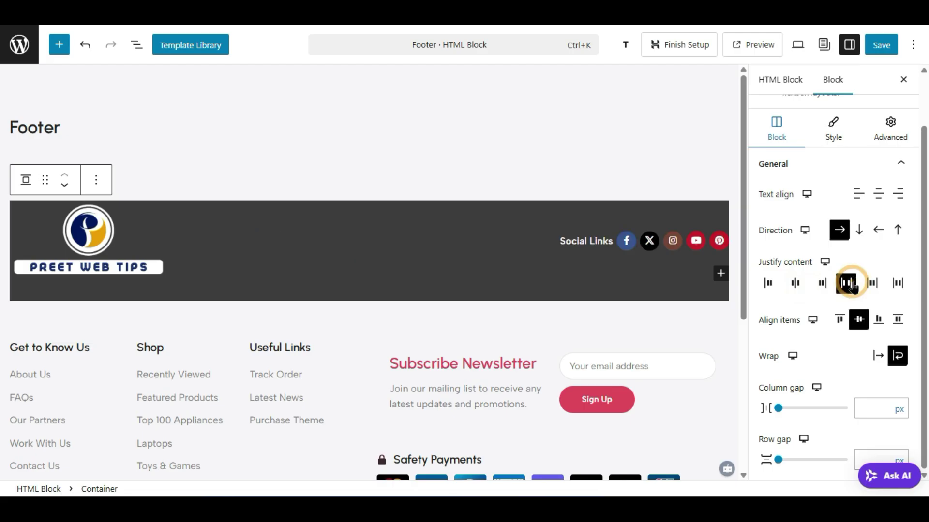
{"action": "left_click", "coordinate": [871, 290]}
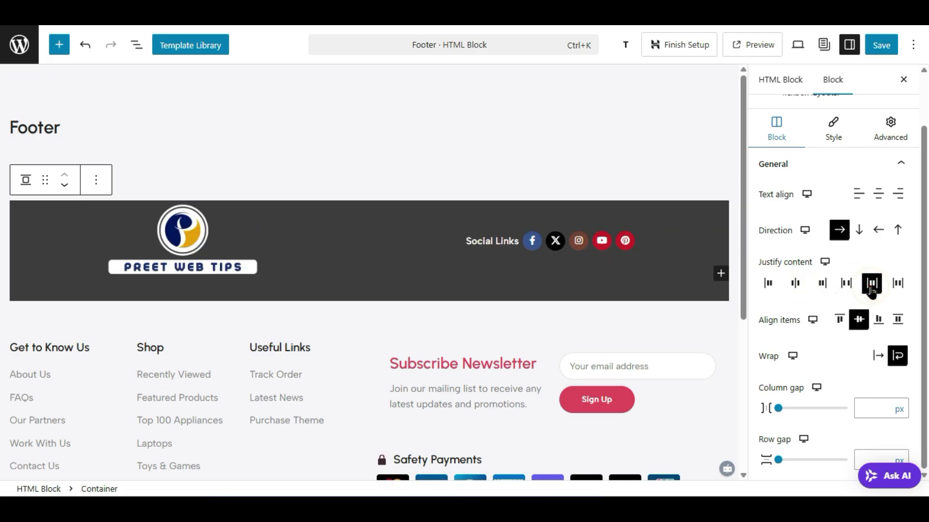
{"action": "left_click", "coordinate": [848, 284]}
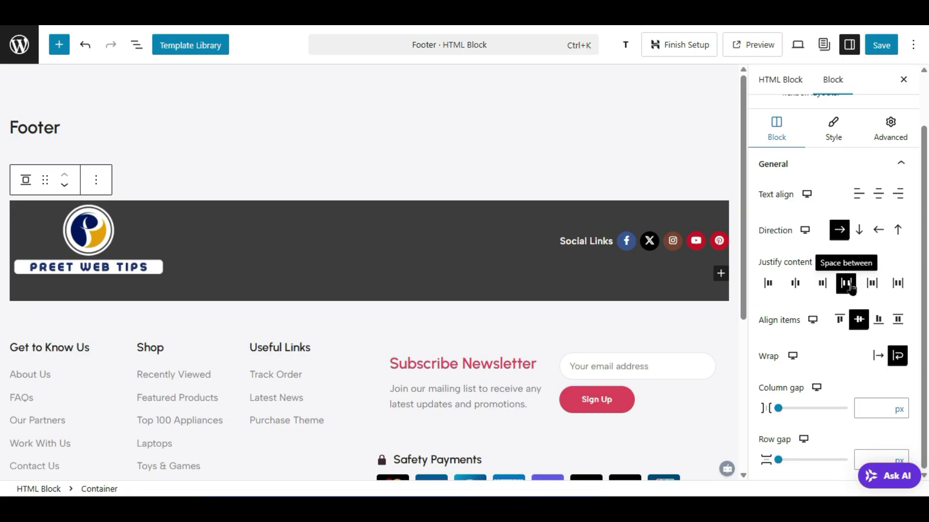
{"action": "left_click", "coordinate": [876, 321]}
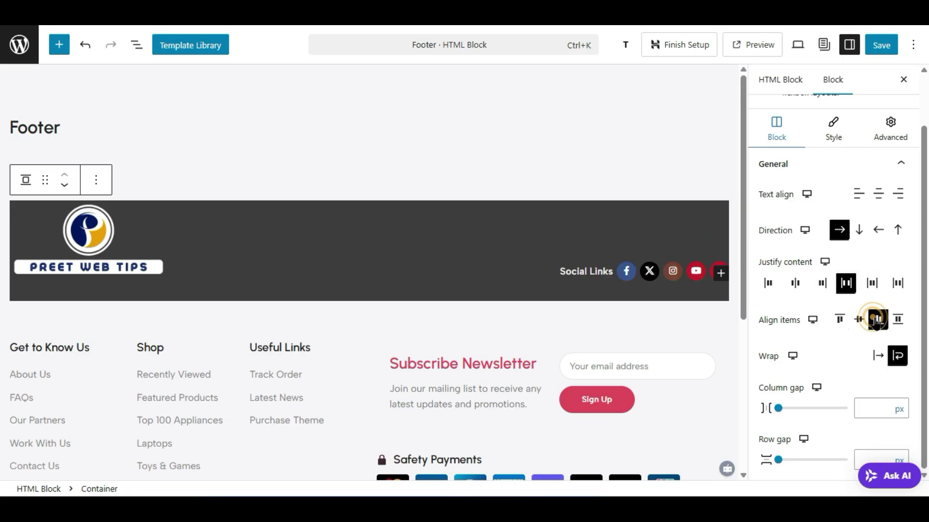
{"action": "left_click", "coordinate": [859, 319]}
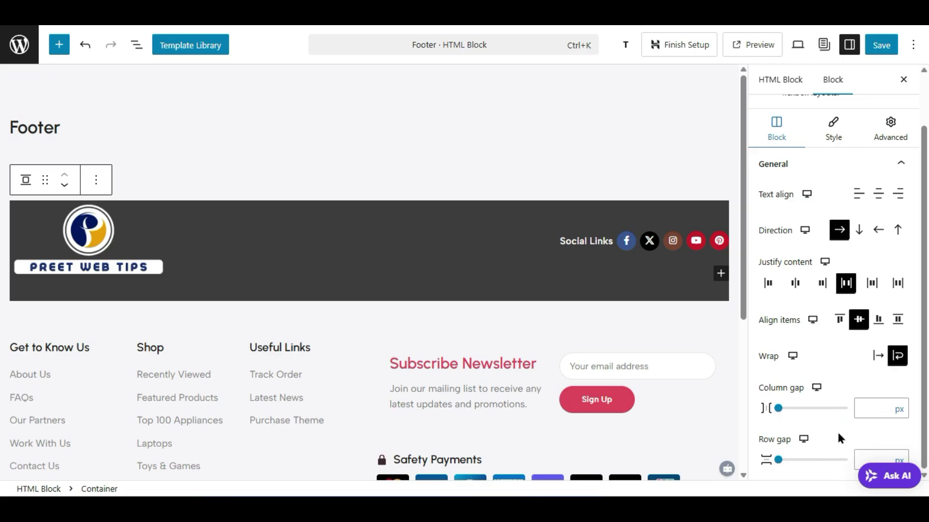
{"action": "left_click", "coordinate": [840, 129]}
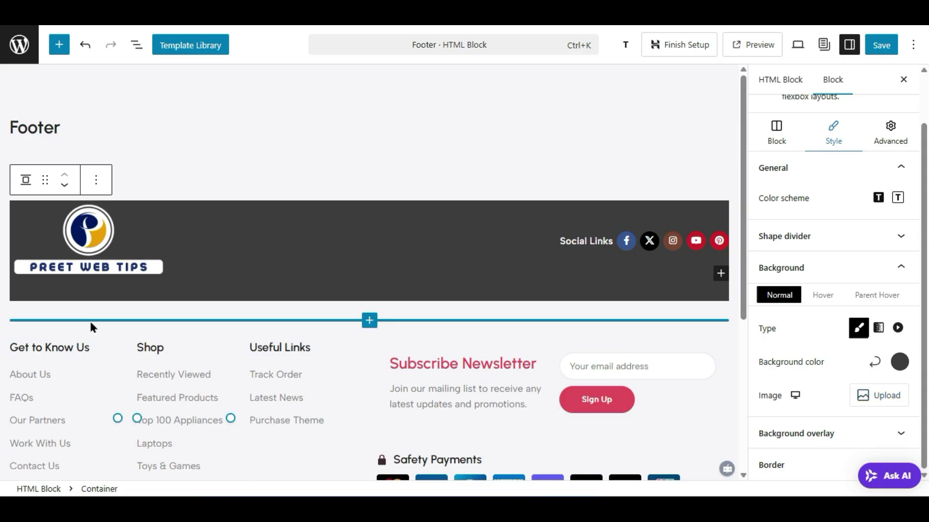
- Rename the About Us menu item under Get to Know Us as Shop
{"action": "scroll", "coordinate": [620, 286], "scroll_direction": "down", "scroll_amount": 2}
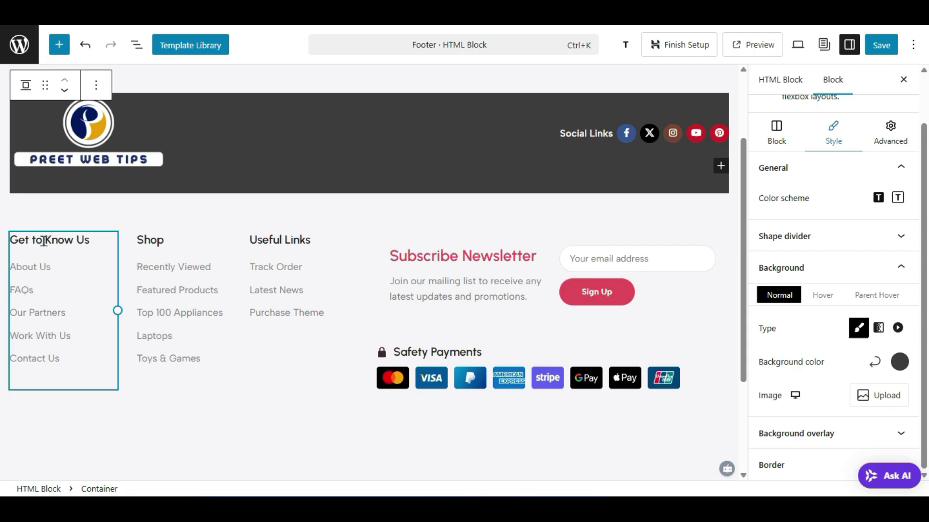
{"action": "left_click", "coordinate": [88, 270]}
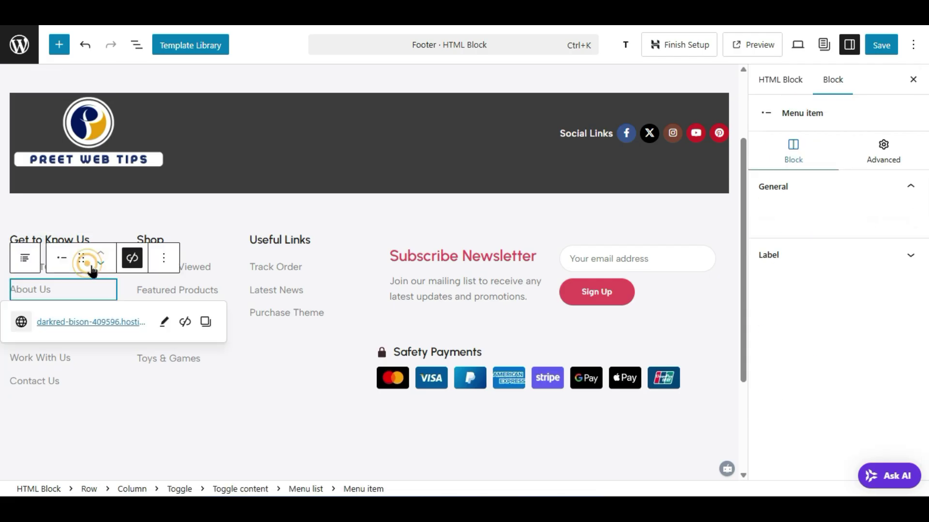
{"action": "triple_click", "coordinate": [68, 241]}
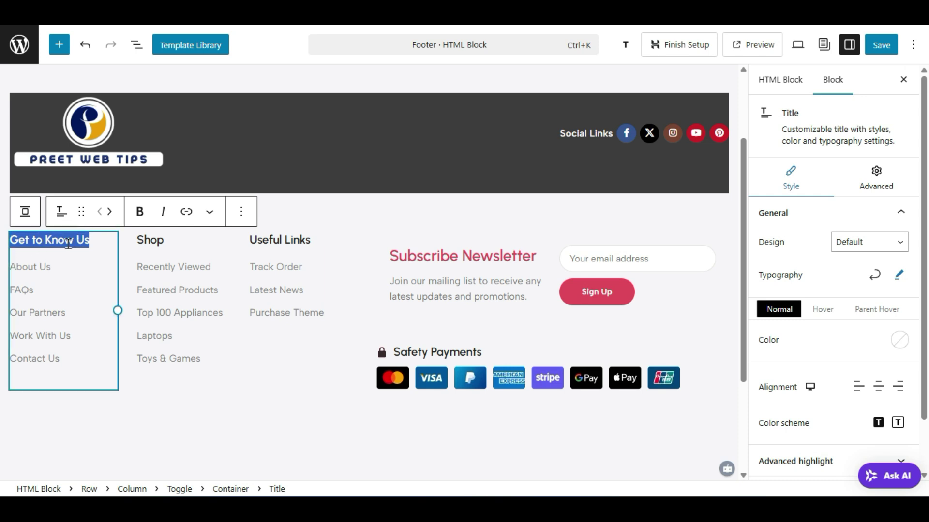
{"action": "left_click", "coordinate": [43, 267]}
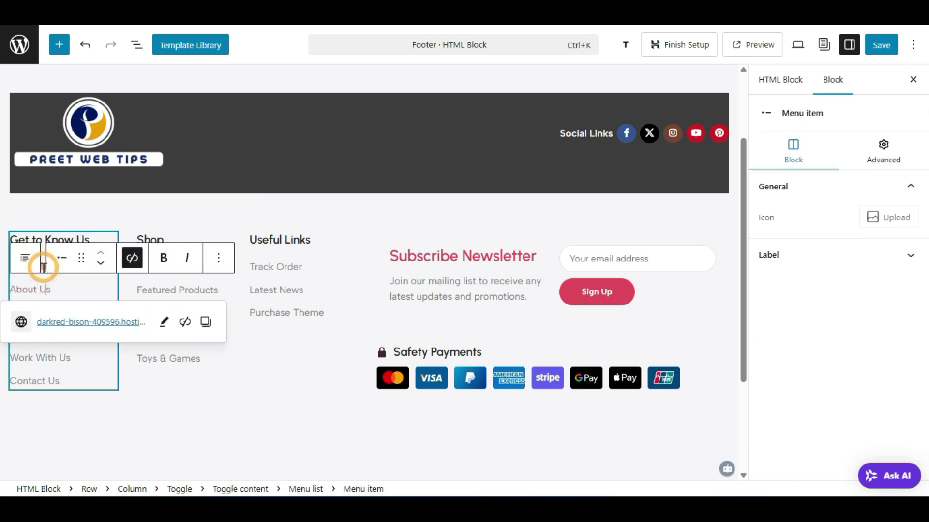
{"action": "triple_click", "coordinate": [46, 291]}
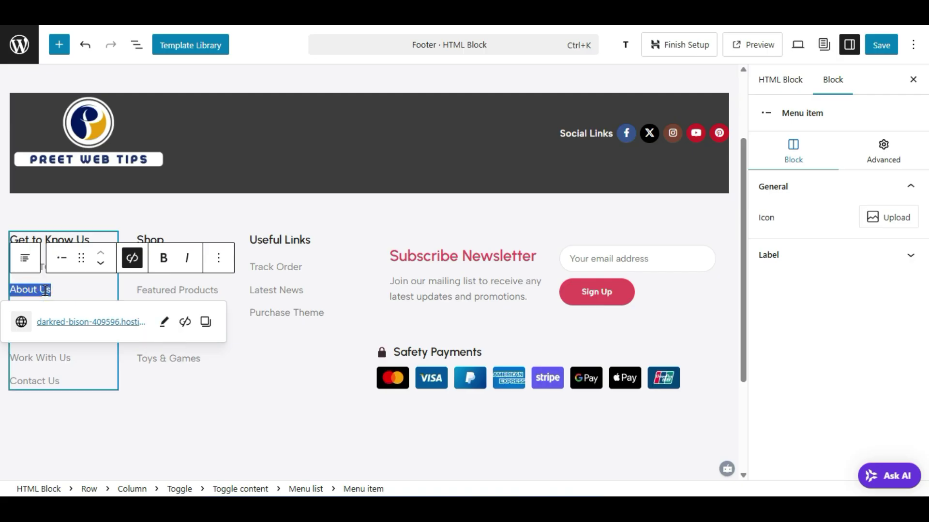
{"action": "type", "text": "Shop"}
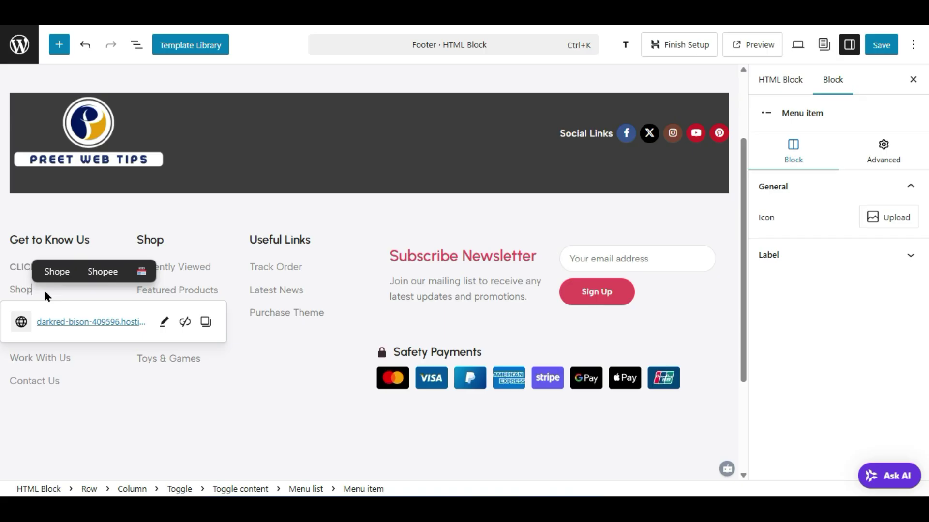
- Link the renamed Shop menu item to the site's Shop page instead of the about-us address
{"action": "left_click", "coordinate": [162, 322]}
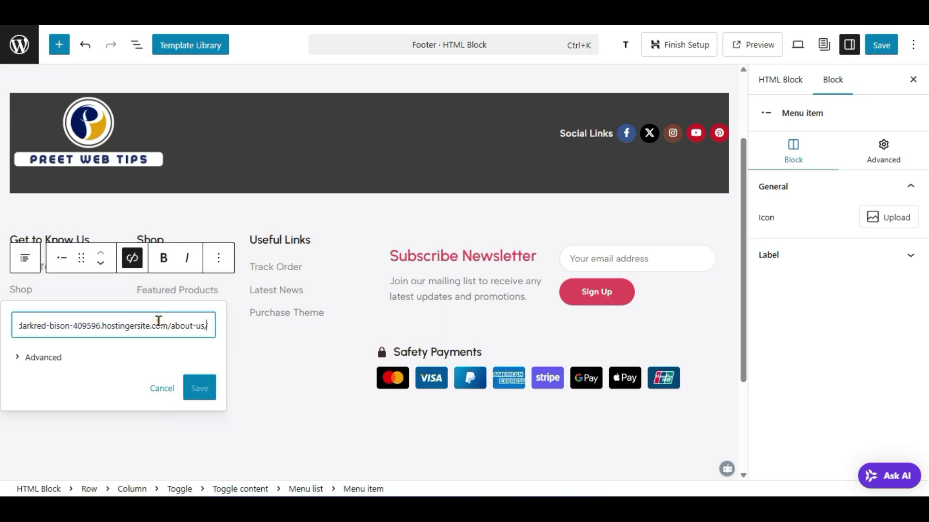
{"action": "triple_click", "coordinate": [116, 326]}
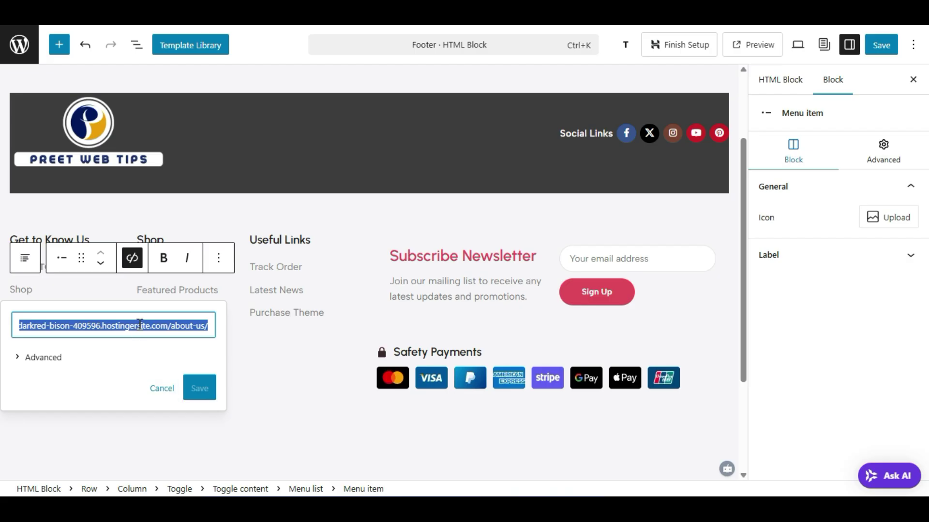
{"action": "type", "text": "shop"}
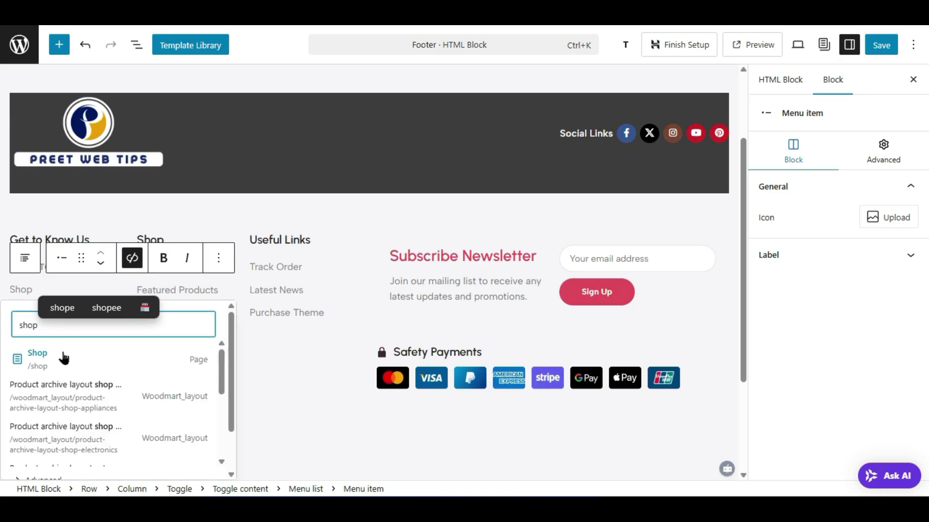
{"action": "left_click", "coordinate": [64, 357]}
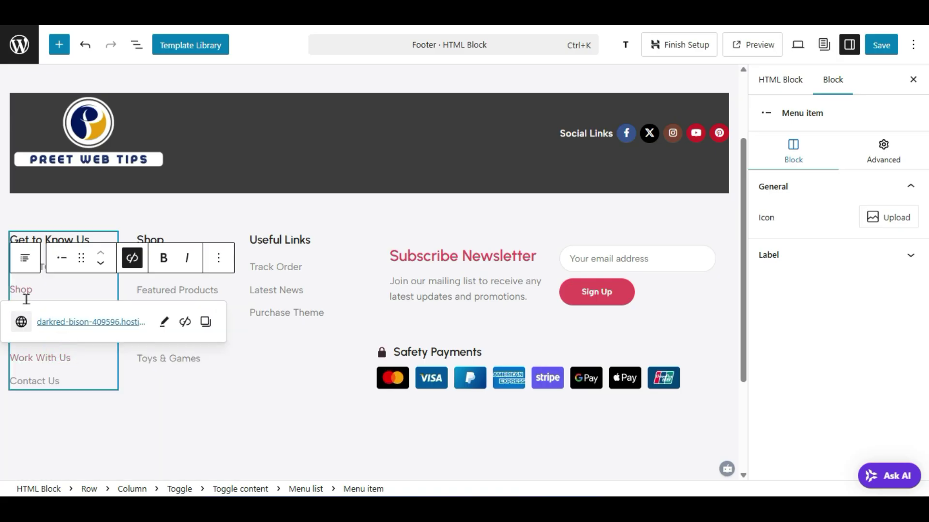
{"action": "left_click", "coordinate": [129, 407]}
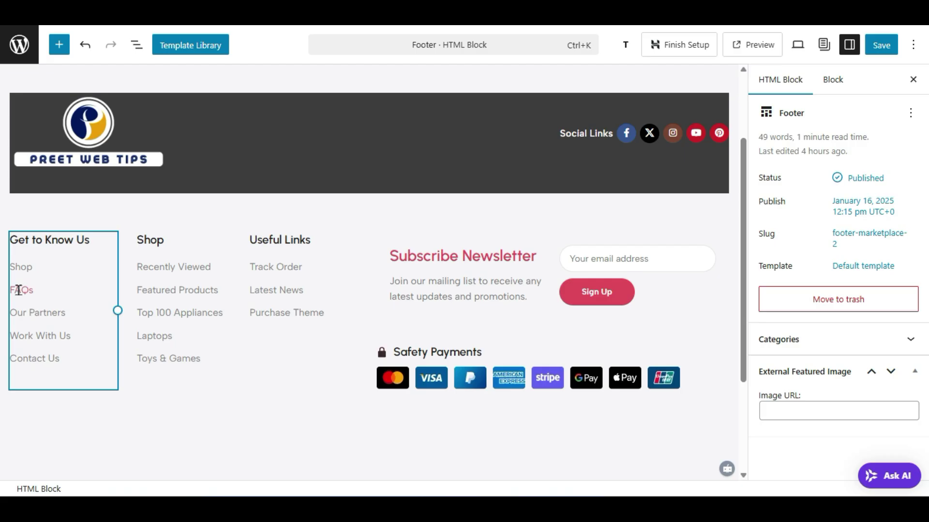
- Change the newsletter heading's text to Subscribe Us and set its color to the purple swatch
{"action": "left_click", "coordinate": [175, 265]}
{"action": "left_click", "coordinate": [304, 288]}
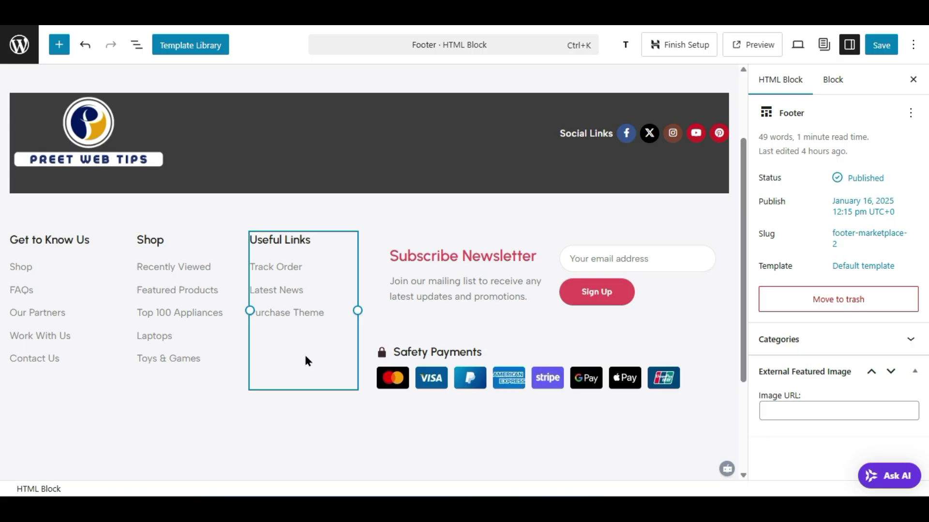
{"action": "left_click", "coordinate": [422, 259]}
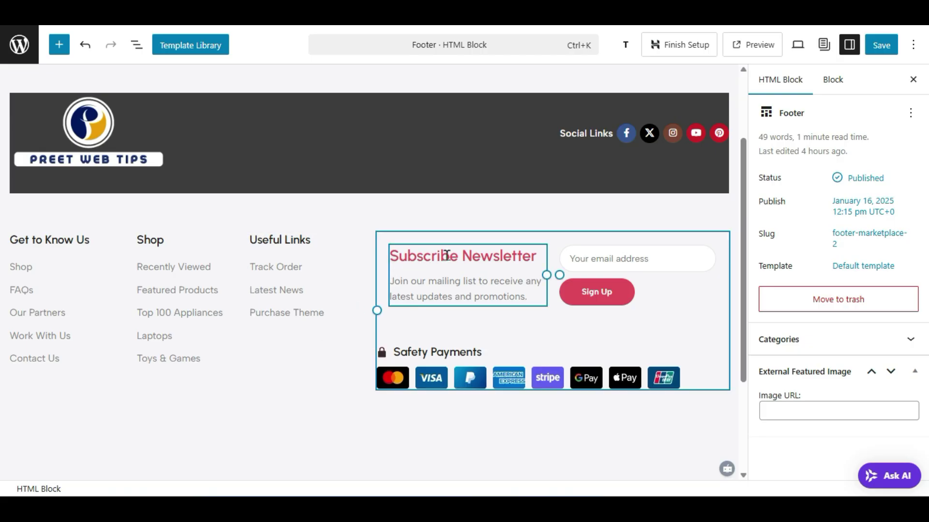
{"action": "triple_click", "coordinate": [483, 258]}
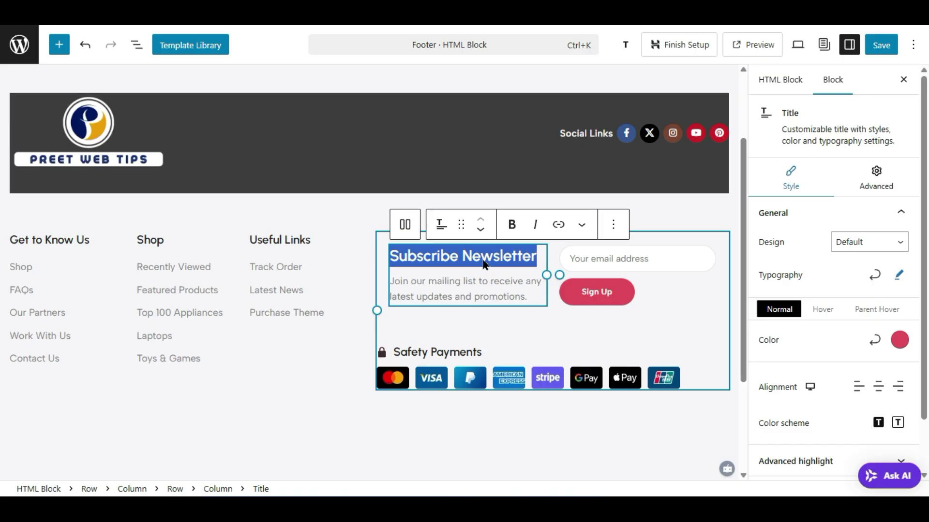
{"action": "type", "text": "Subscri"}
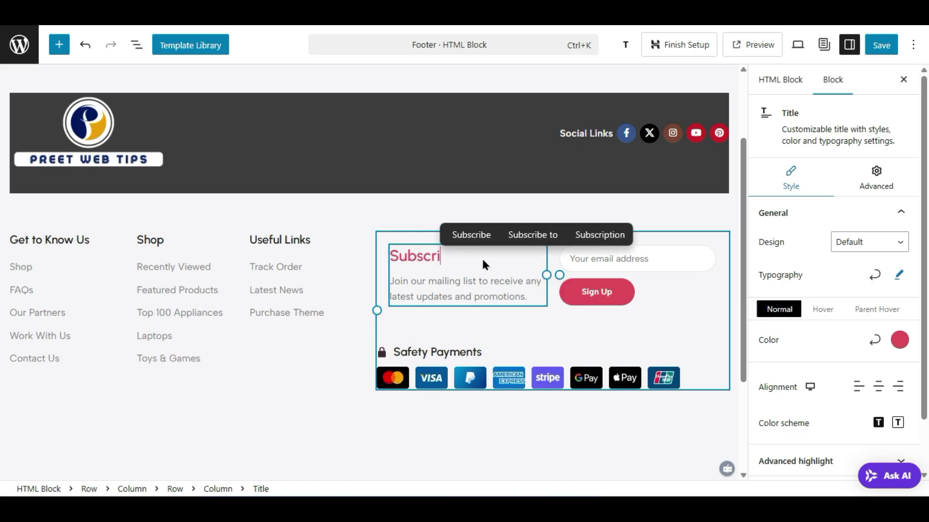
{"action": "type", "text": "be Us"}
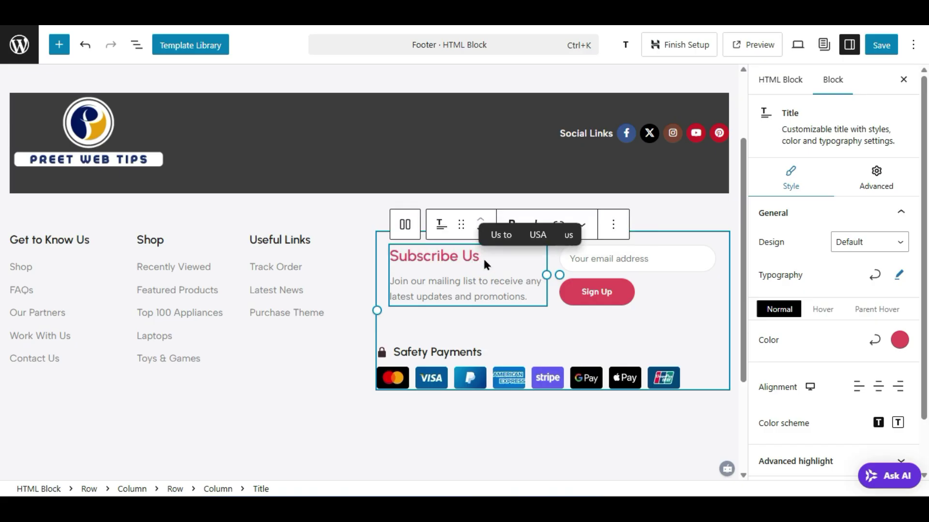
{"action": "left_click", "coordinate": [897, 339]}
{"action": "left_click", "coordinate": [787, 373]}
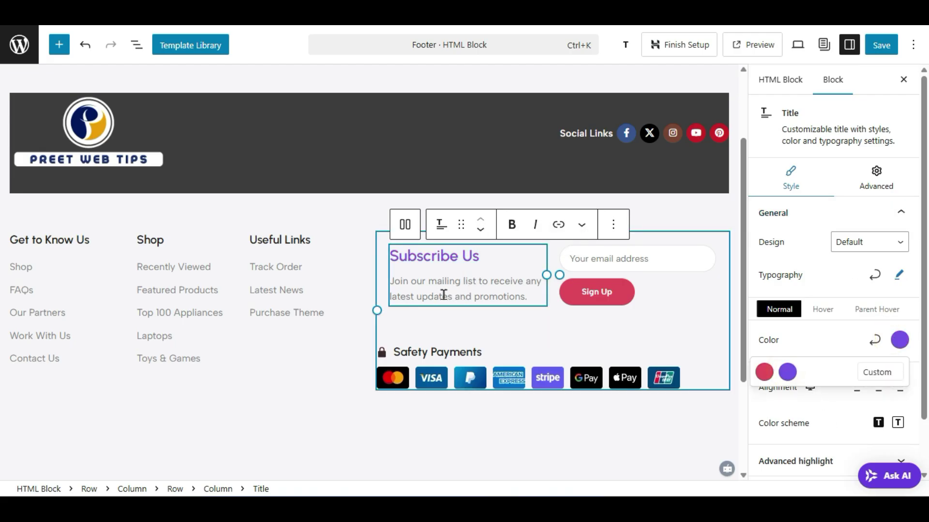
- Check the form selection of the footer's Mailchimp block and review the Newsletter form in the MC4WP plugin's form editor
{"action": "left_click", "coordinate": [676, 292]}
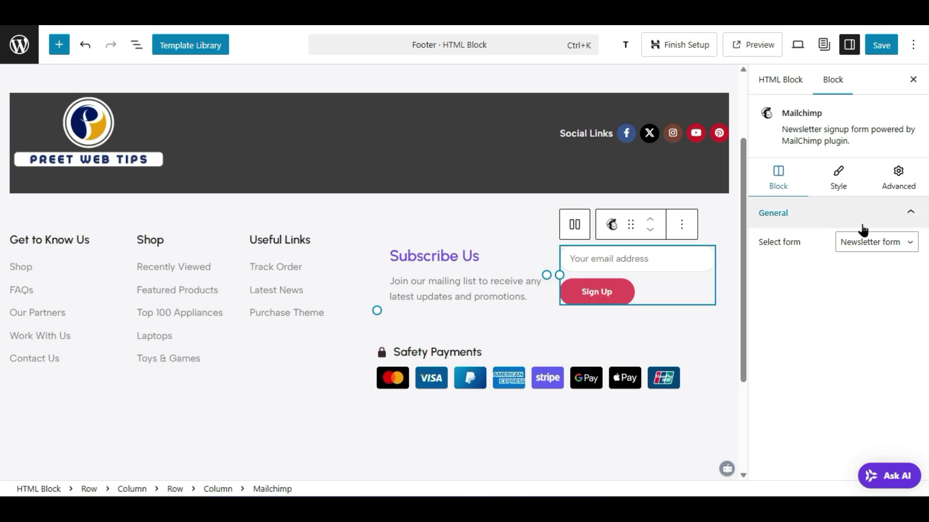
{"action": "left_click", "coordinate": [868, 243]}
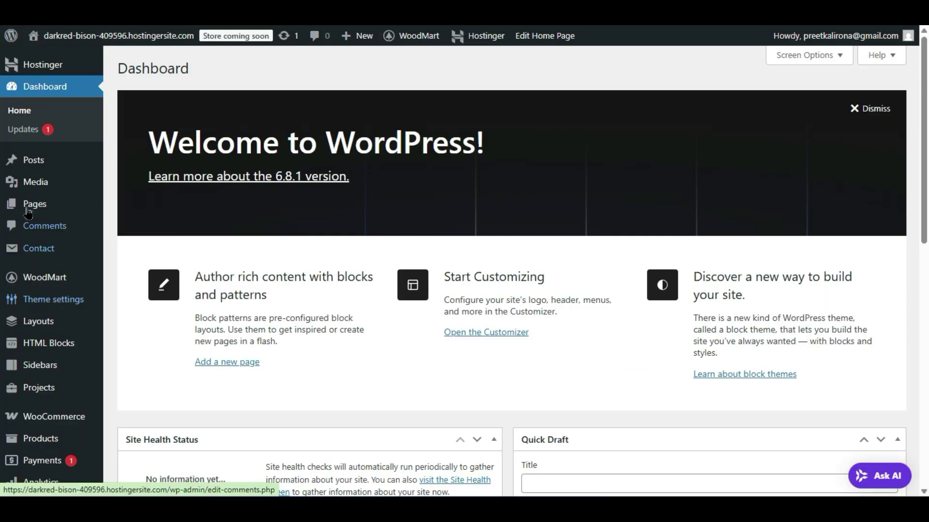
{"action": "scroll", "coordinate": [27, 212], "scroll_direction": "down", "scroll_amount": 4}
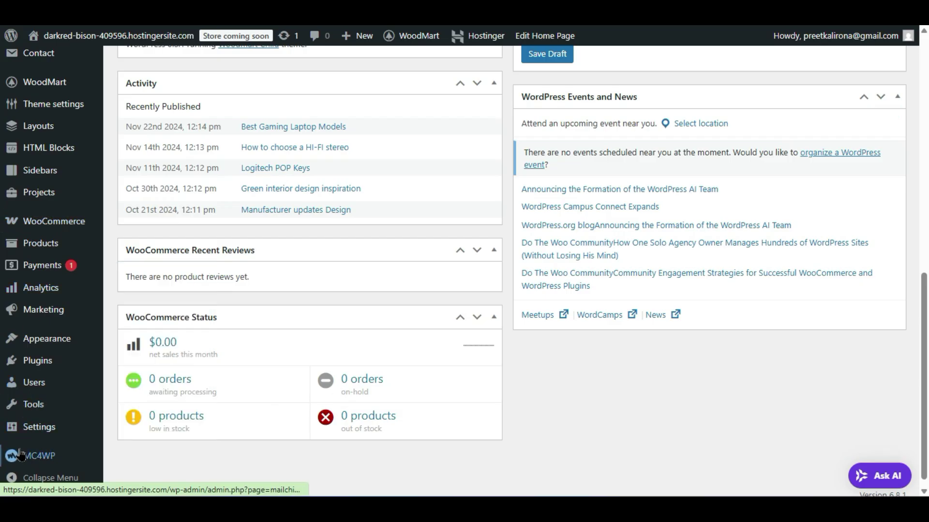
{"action": "mouse_move", "coordinate": [22, 456]}
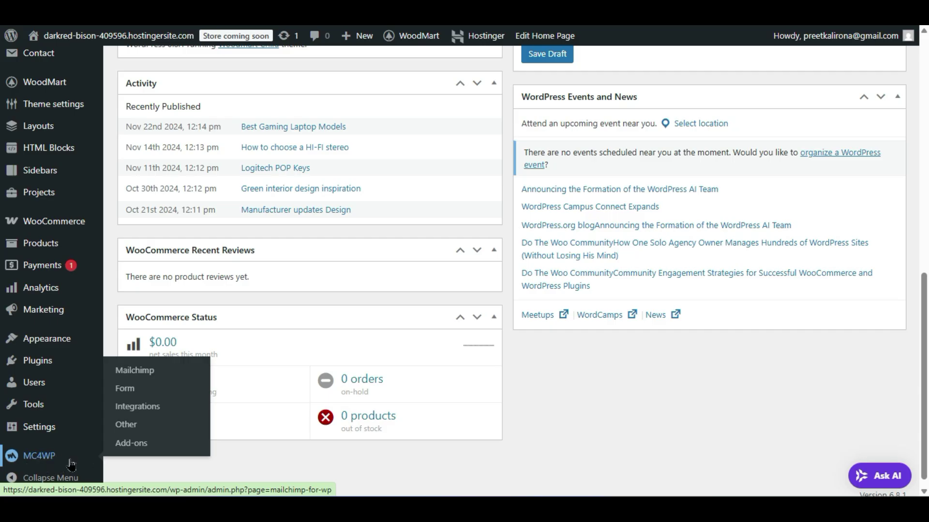
{"action": "left_click", "coordinate": [137, 393]}
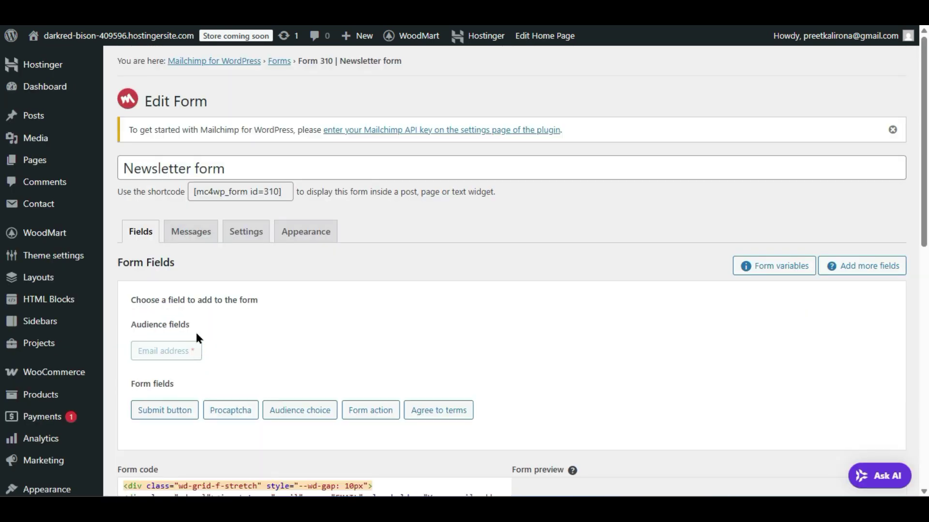
{"action": "scroll", "coordinate": [196, 337], "scroll_direction": "down", "scroll_amount": 6}
{"action": "scroll", "coordinate": [192, 349], "scroll_direction": "down", "scroll_amount": 5}
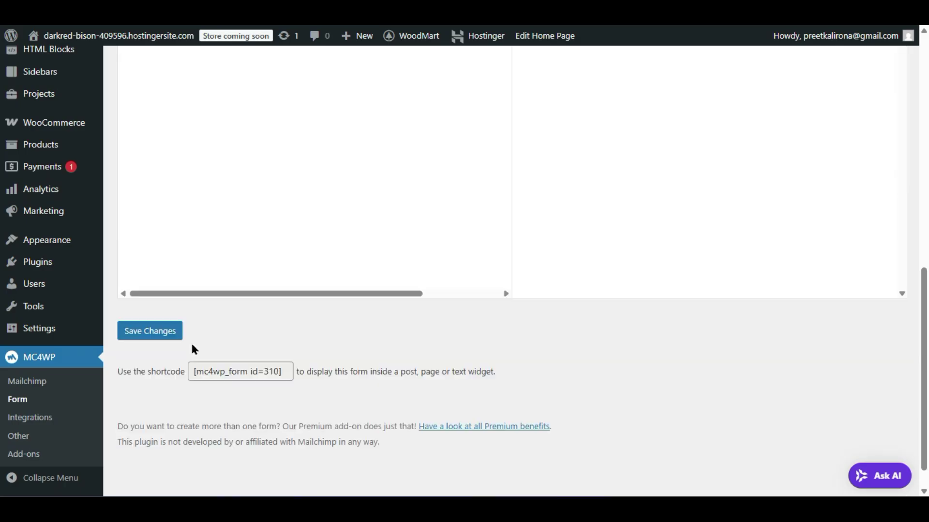
- Open the Mailchimp for WordPress API settings and examine the API key field and connection status
{"action": "left_click", "coordinate": [38, 381]}
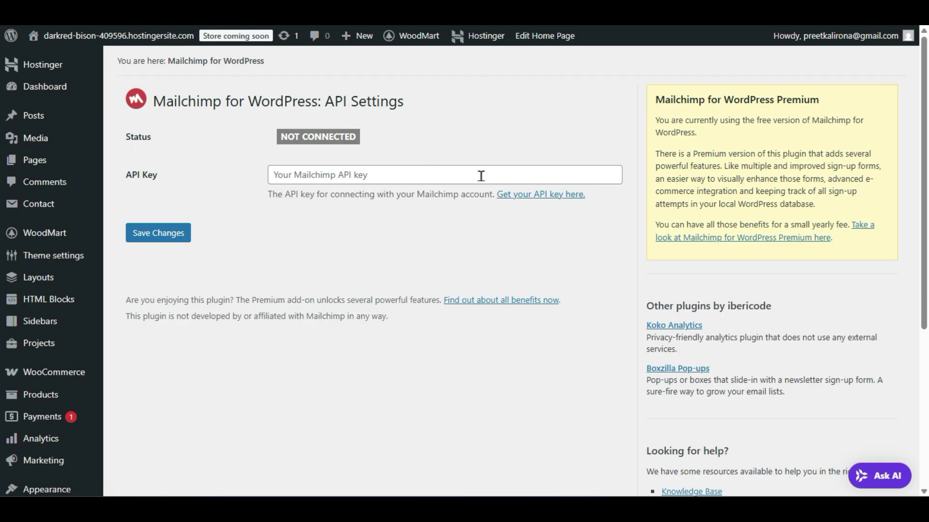
{"action": "left_click", "coordinate": [328, 169]}
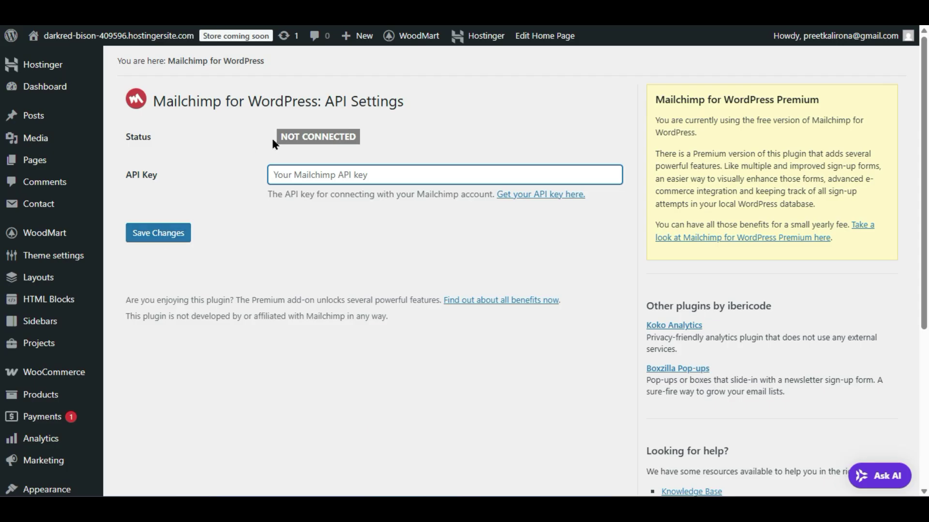
{"action": "left_click_drag", "start_coordinate": [272, 137], "coordinate": [230, 141]}
{"action": "left_click", "coordinate": [231, 144]}
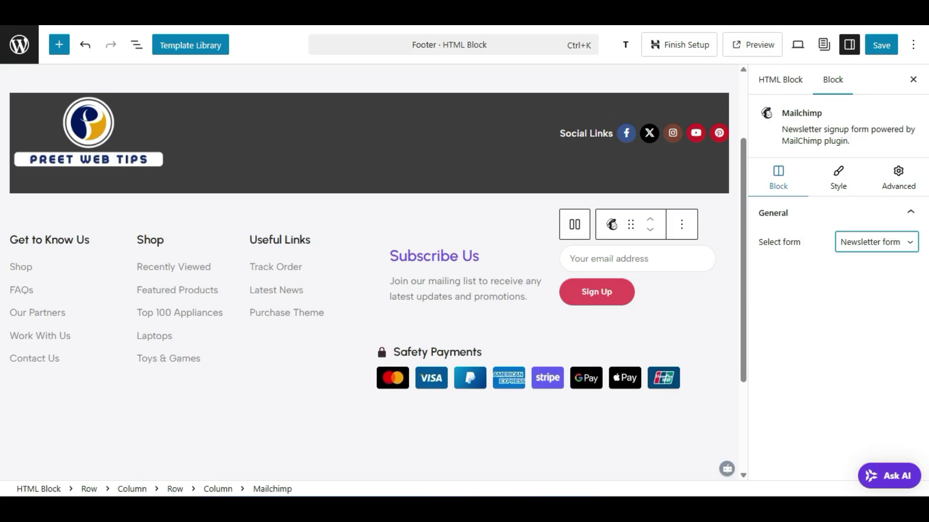
- Switch back to the footer editor and view the block settings of the payment logos image and Safety Payments title
{"action": "left_click", "coordinate": [669, 272]}
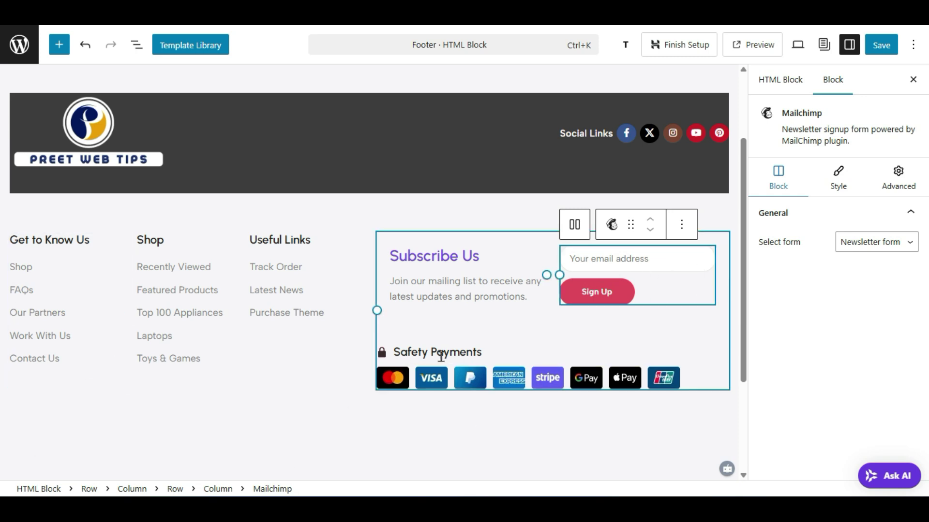
{"action": "left_click", "coordinate": [459, 381]}
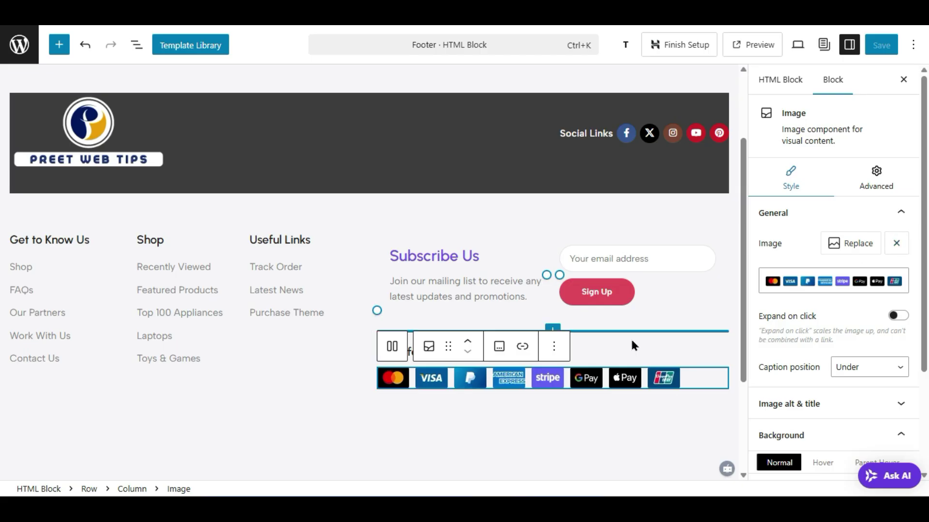
{"action": "left_click", "coordinate": [631, 342]}
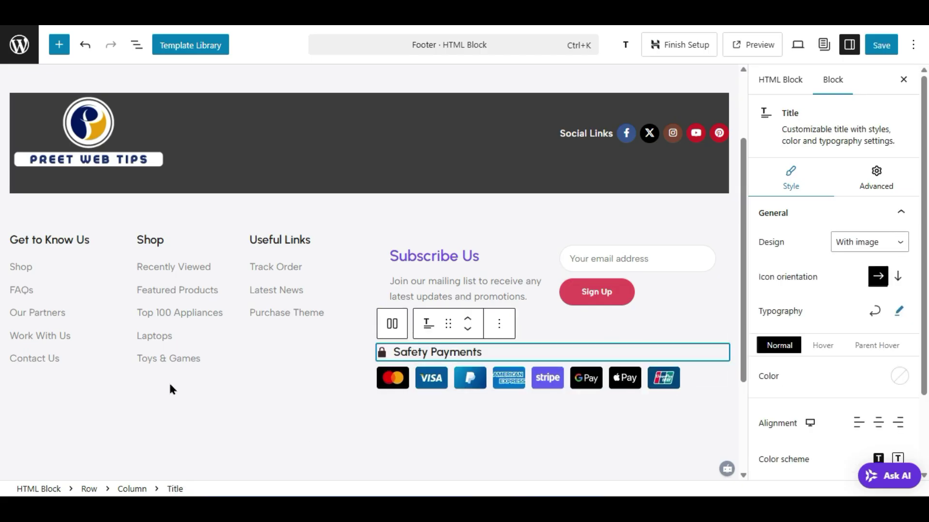
{"action": "left_click", "coordinate": [237, 393]}
{"action": "left_click", "coordinate": [289, 394]}
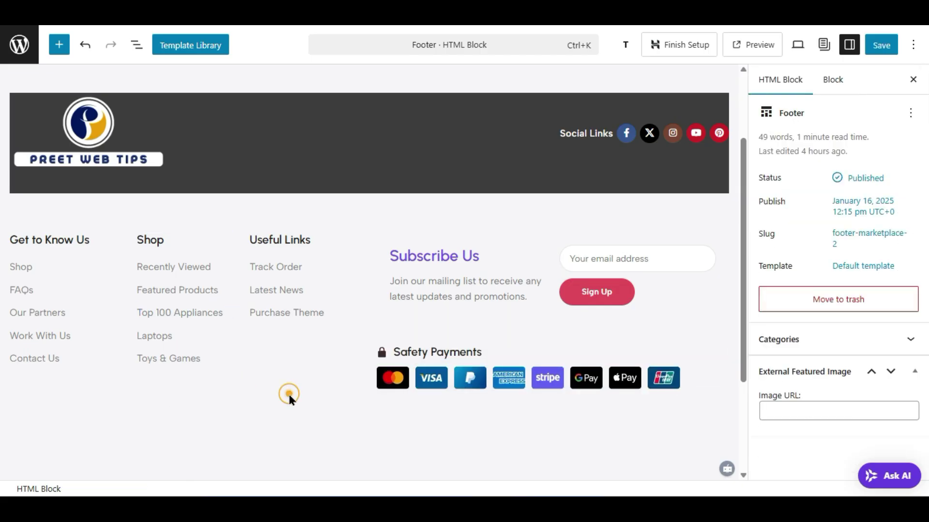
{"action": "left_click_drag", "start_coordinate": [467, 402], "coordinate": [294, 401]}
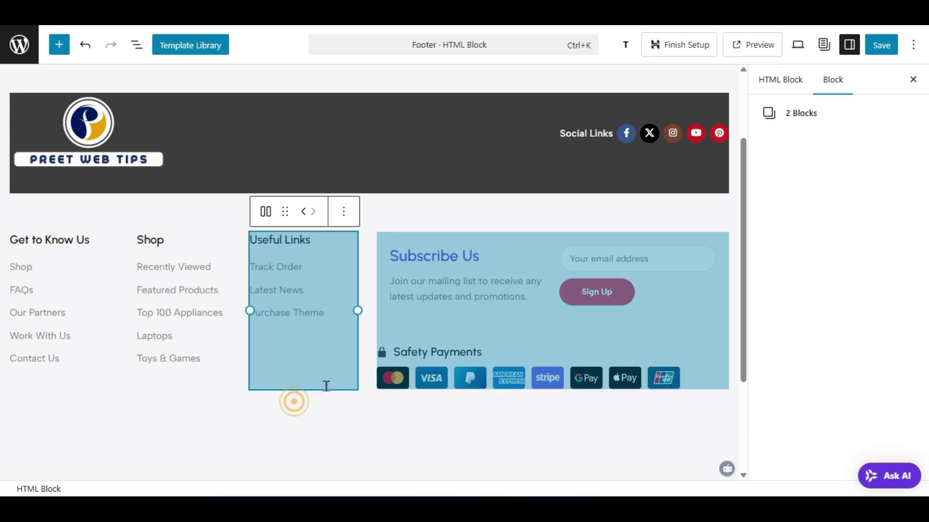
{"action": "left_click", "coordinate": [347, 404]}
{"action": "left_click", "coordinate": [348, 405]}
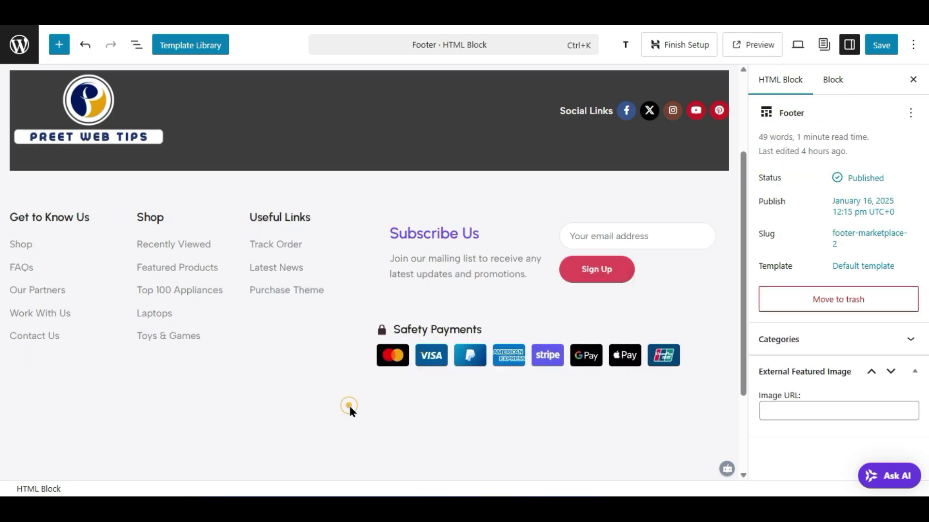
- Add an empty paragraph block below the footer columns and browse the block library for elements to insert
{"action": "left_click", "coordinate": [376, 394]}
{"action": "left_click", "coordinate": [347, 428]}
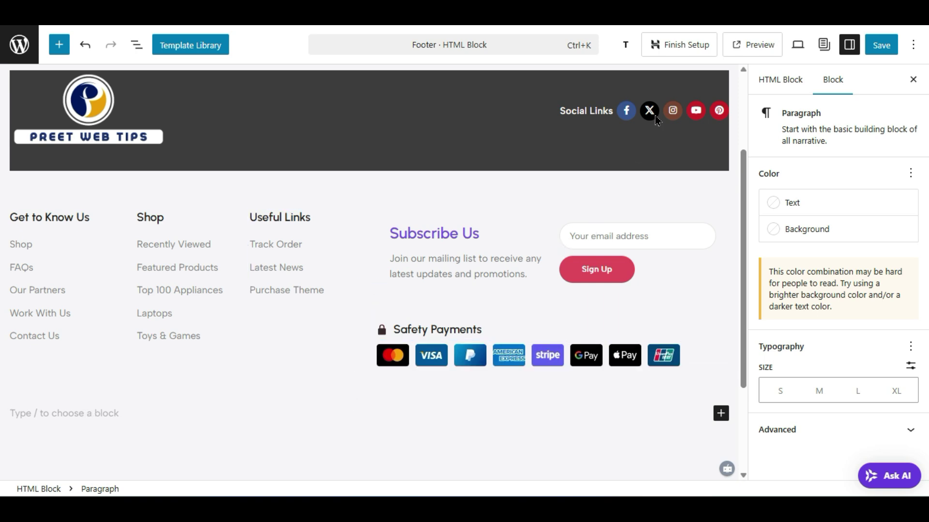
{"action": "left_click", "coordinate": [57, 50]}
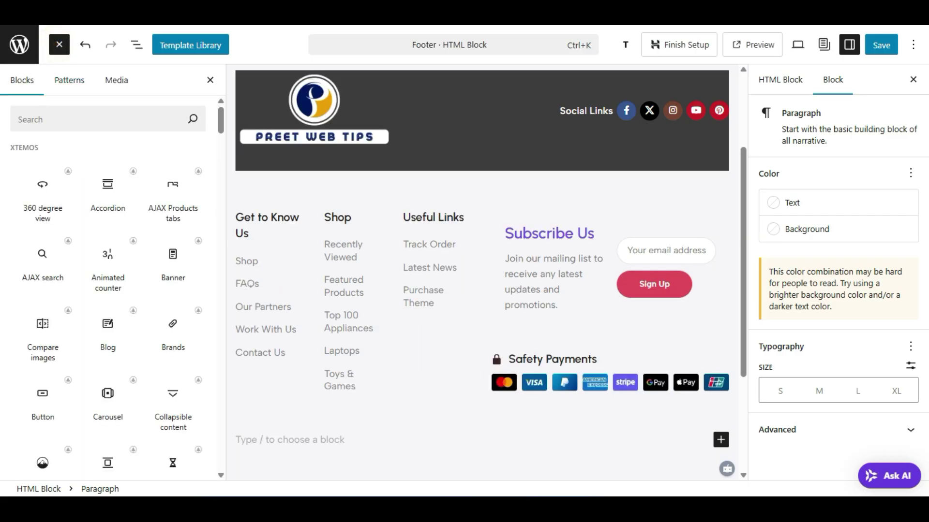
{"action": "scroll", "coordinate": [108, 286], "scroll_direction": "down", "scroll_amount": 10}
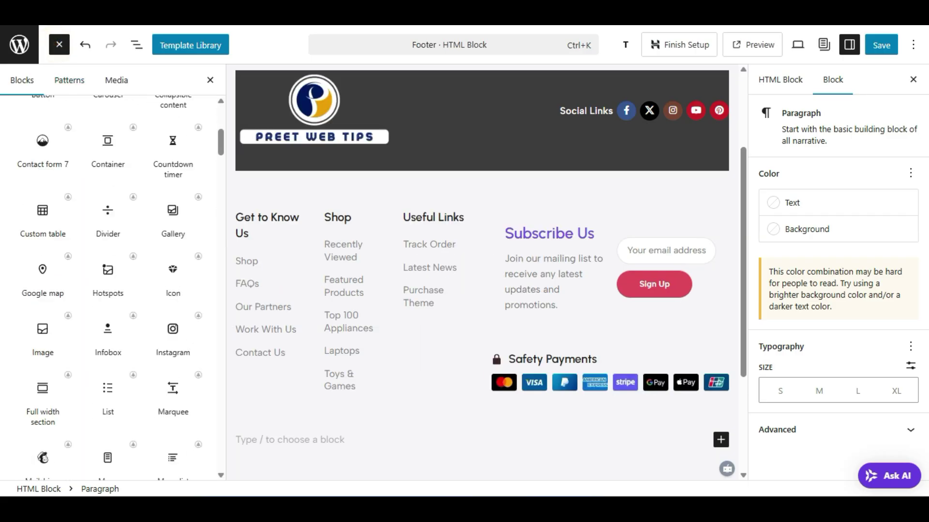
{"action": "scroll", "coordinate": [108, 285], "scroll_direction": "down", "scroll_amount": 2}
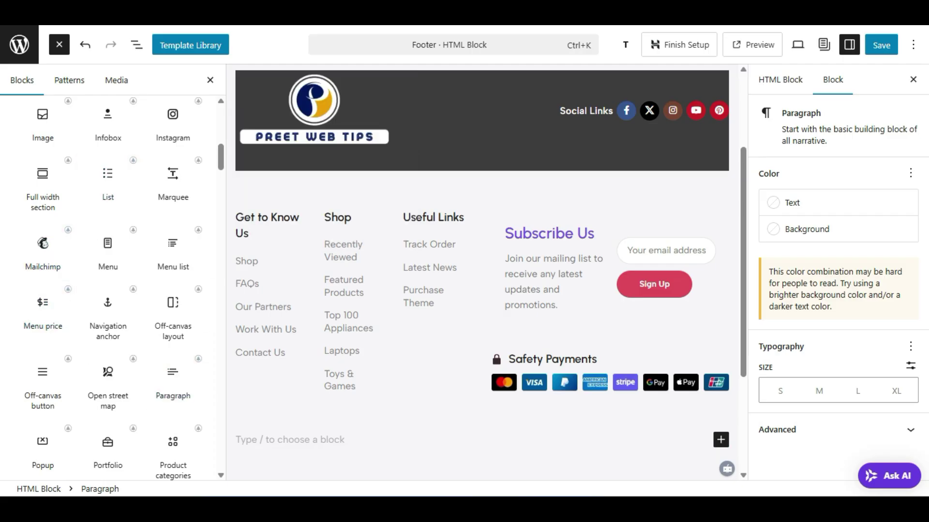
{"action": "scroll", "coordinate": [72, 309], "scroll_direction": "down", "scroll_amount": 2}
{"action": "scroll", "coordinate": [122, 289], "scroll_direction": "down", "scroll_amount": 2}
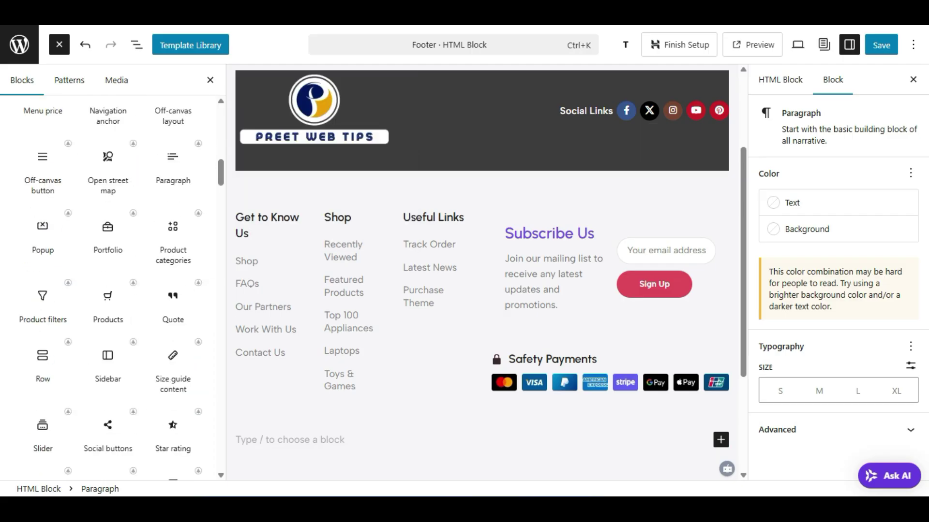
- Insert the Advanced footer template from the Footers category of the Template Library and close the block library
{"action": "left_click", "coordinate": [191, 46]}
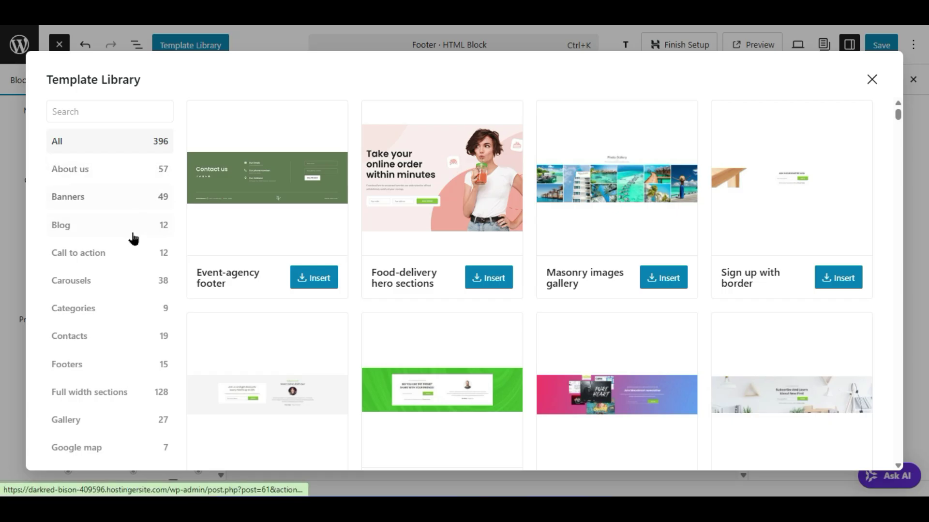
{"action": "scroll", "coordinate": [93, 347], "scroll_direction": "down", "scroll_amount": 2}
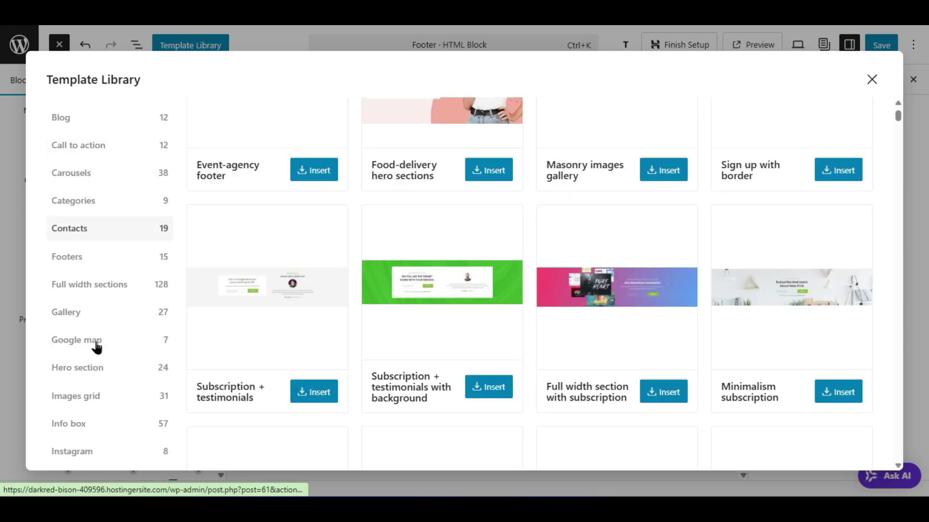
{"action": "left_click", "coordinate": [104, 260]}
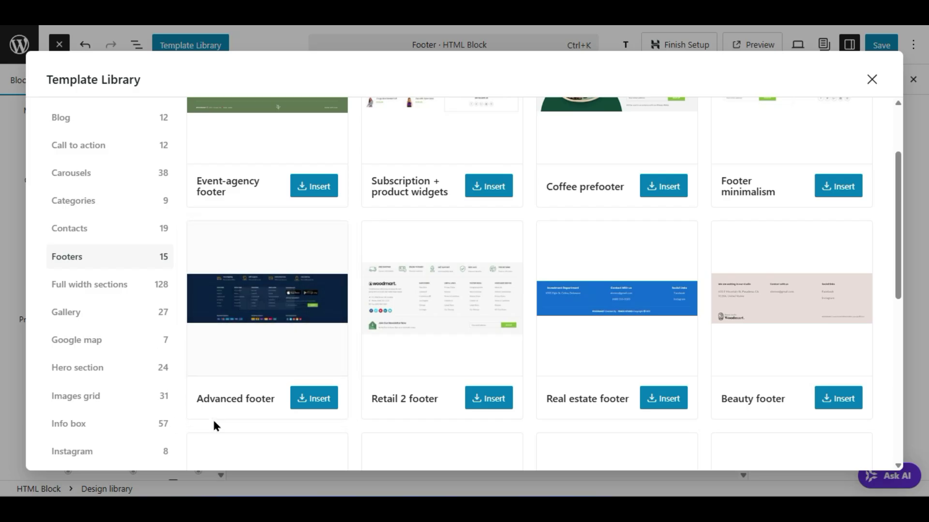
{"action": "left_click", "coordinate": [312, 394]}
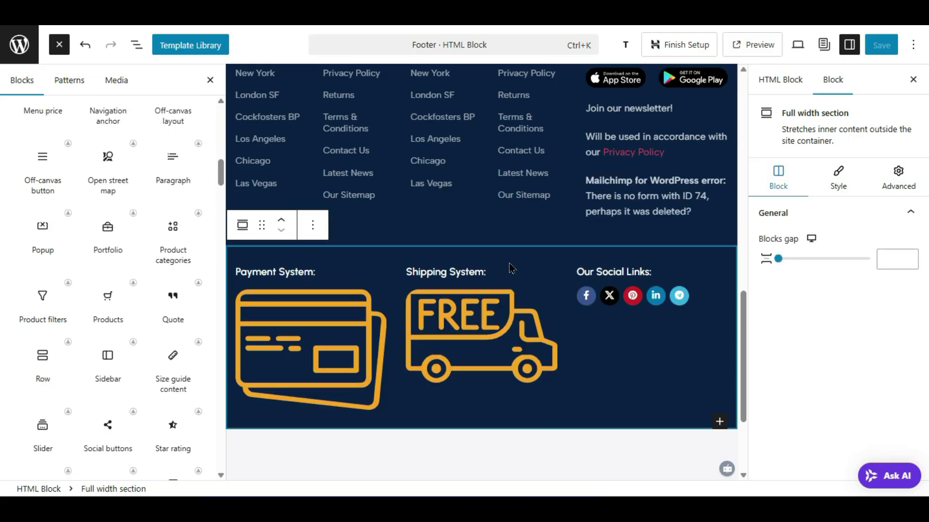
{"action": "left_click", "coordinate": [209, 80]}
- Delete the card image under the Payment System title in the inserted Advanced footer
{"action": "scroll", "coordinate": [475, 379], "scroll_direction": "up", "scroll_amount": 5}
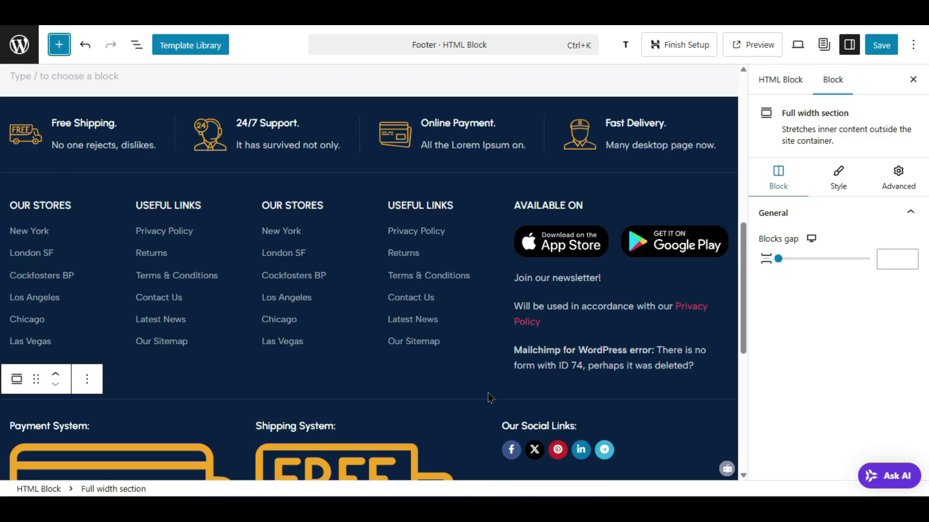
{"action": "scroll", "coordinate": [440, 348], "scroll_direction": "up", "scroll_amount": 2}
{"action": "scroll", "coordinate": [404, 357], "scroll_direction": "up", "scroll_amount": 4}
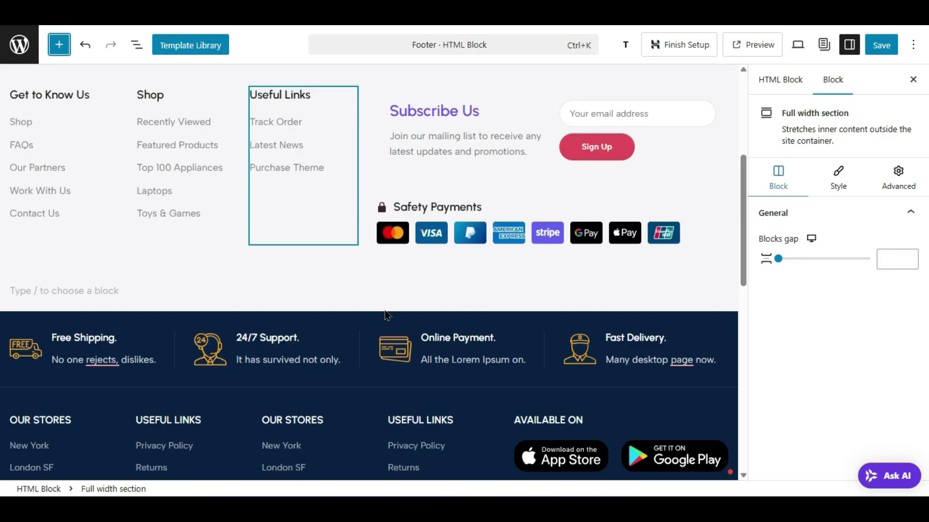
{"action": "scroll", "coordinate": [387, 315], "scroll_direction": "down", "scroll_amount": 7}
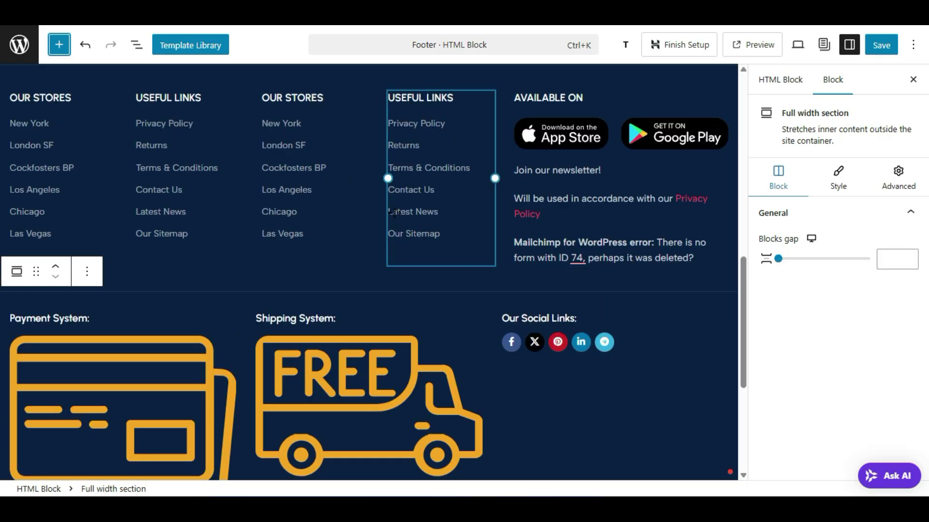
{"action": "left_click", "coordinate": [142, 373]}
{"action": "left_click", "coordinate": [186, 316]}
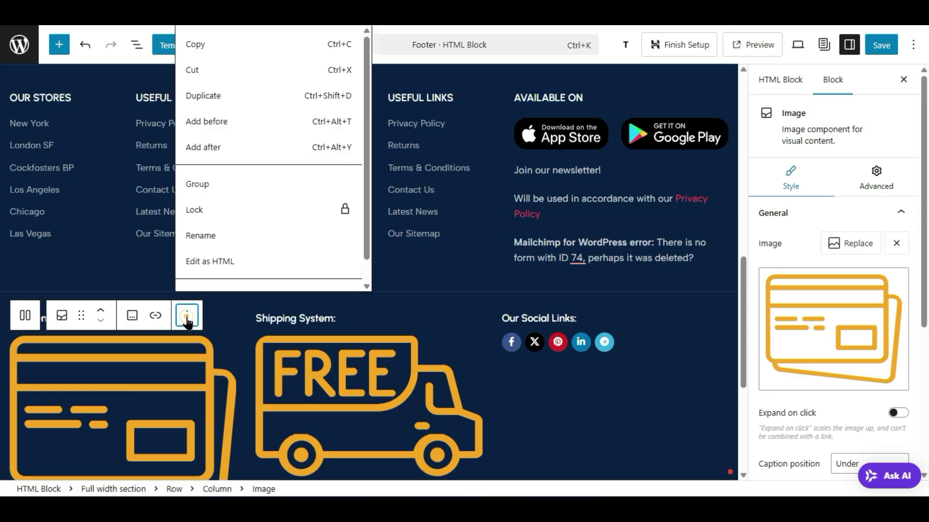
{"action": "scroll", "coordinate": [216, 274], "scroll_direction": "down", "scroll_amount": 2}
{"action": "left_click", "coordinate": [222, 274]}
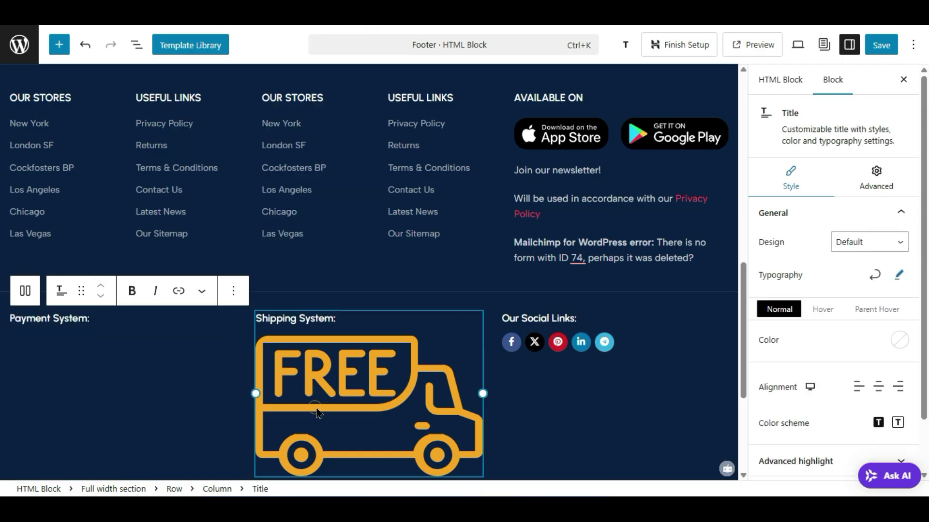
- Delete the FREE delivery truck image under the Shipping System title
{"action": "left_click", "coordinate": [316, 401]}
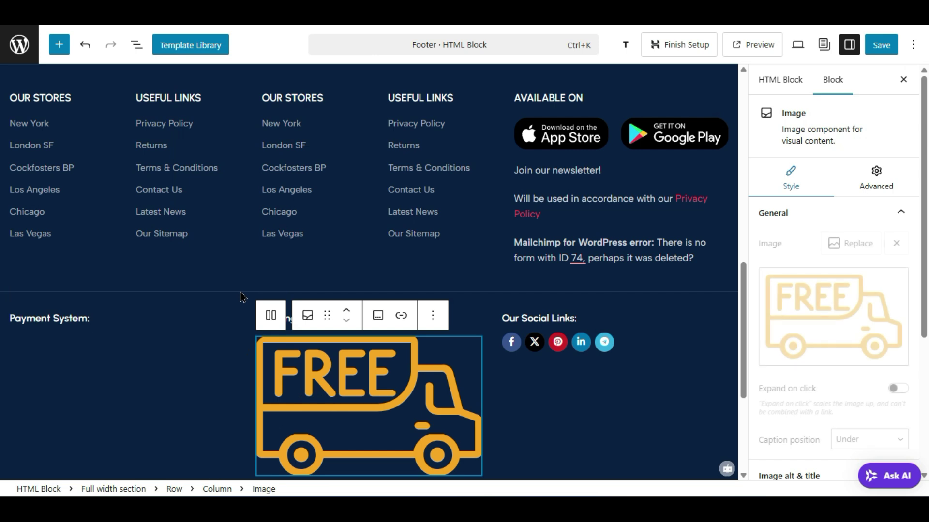
{"action": "left_click", "coordinate": [432, 315]}
{"action": "scroll", "coordinate": [512, 261], "scroll_direction": "down", "scroll_amount": 2}
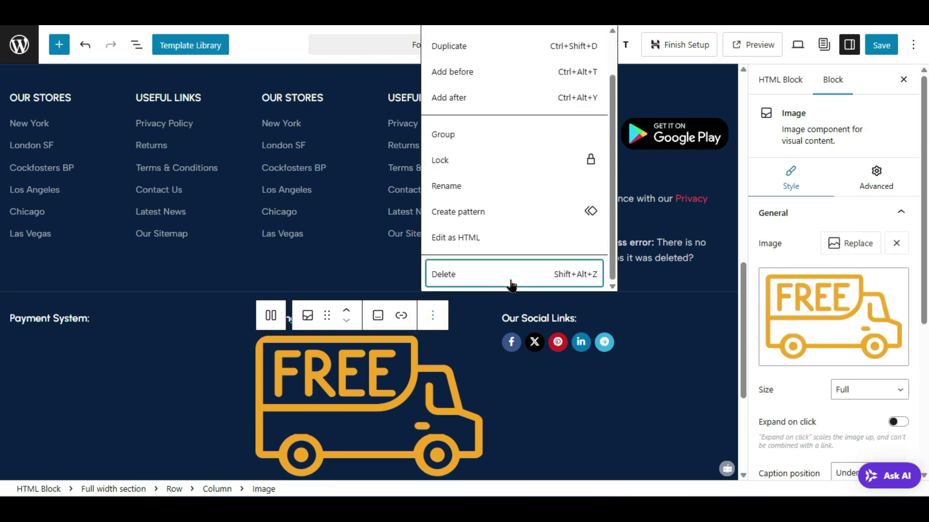
{"action": "left_click", "coordinate": [508, 273]}
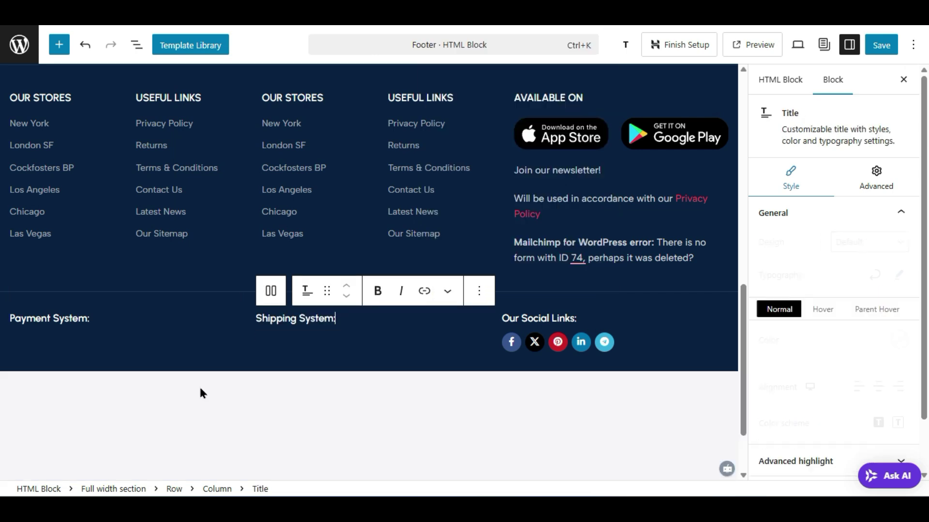
{"action": "left_click", "coordinate": [324, 343]}
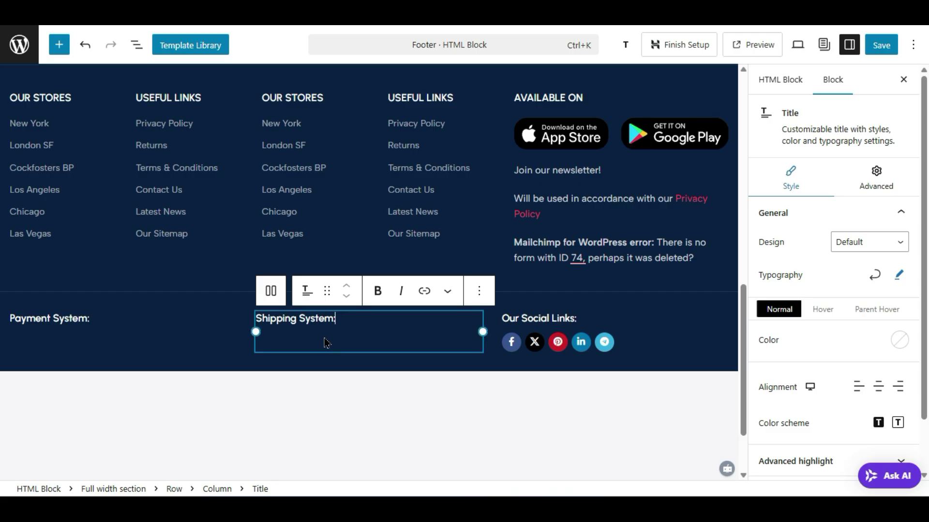
- Delete the Payment System title from the first column of the lower footer row
{"action": "left_click", "coordinate": [80, 325]}
{"action": "left_click", "coordinate": [132, 291]}
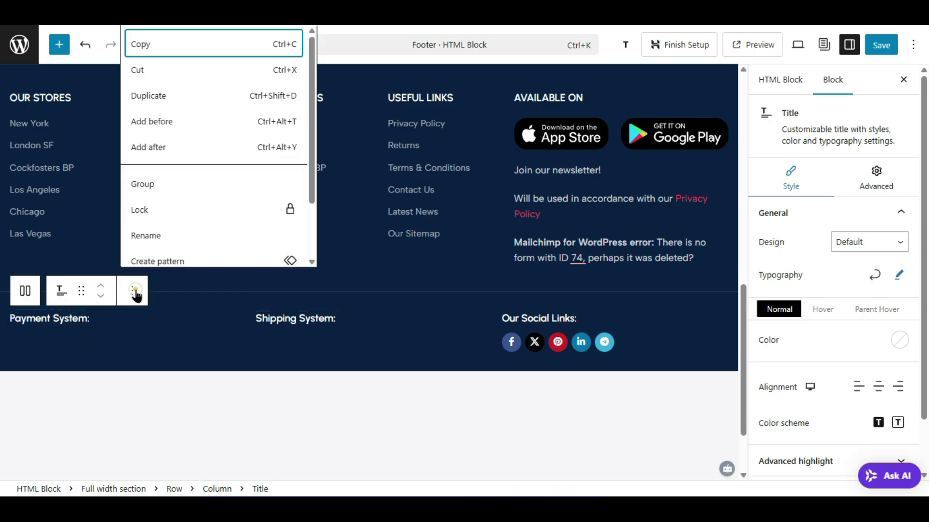
{"action": "scroll", "coordinate": [172, 263], "scroll_direction": "down", "scroll_amount": 3}
{"action": "left_click", "coordinate": [169, 257]}
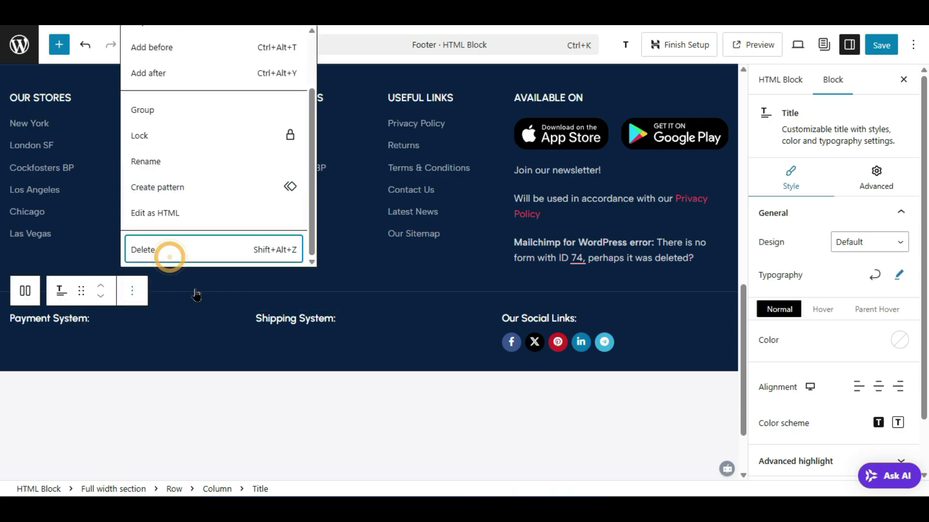
- Delete the Shipping System title from the middle column of the lower footer row
{"action": "left_click", "coordinate": [299, 314]}
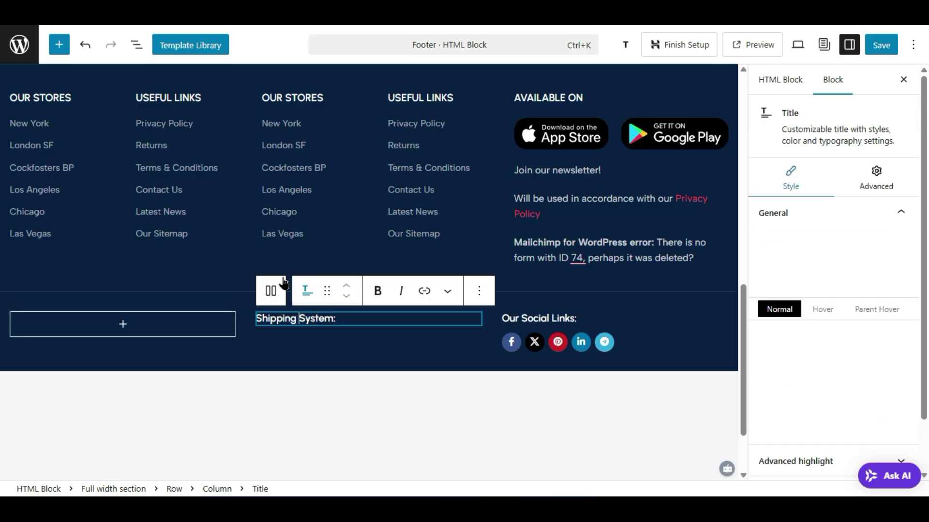
{"action": "left_click", "coordinate": [480, 292]}
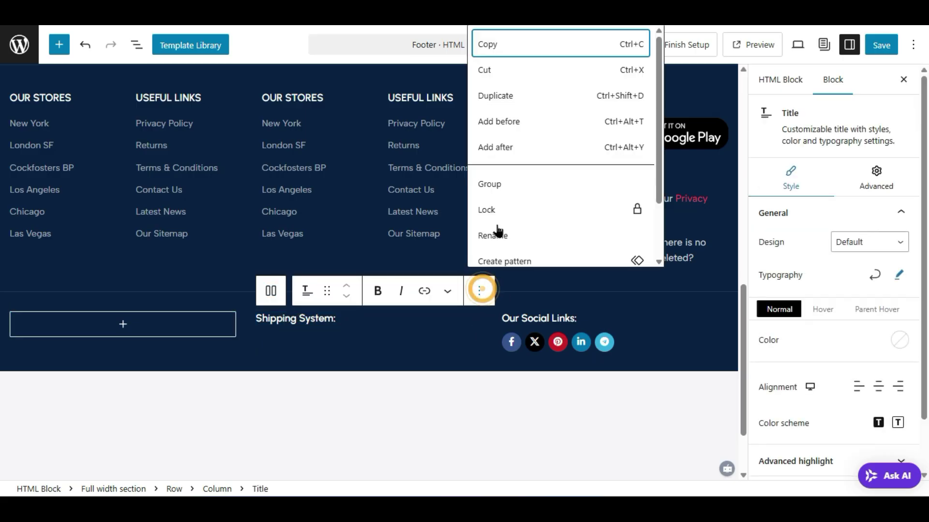
{"action": "scroll", "coordinate": [498, 227], "scroll_direction": "down", "scroll_amount": 3}
{"action": "left_click", "coordinate": [498, 249]}
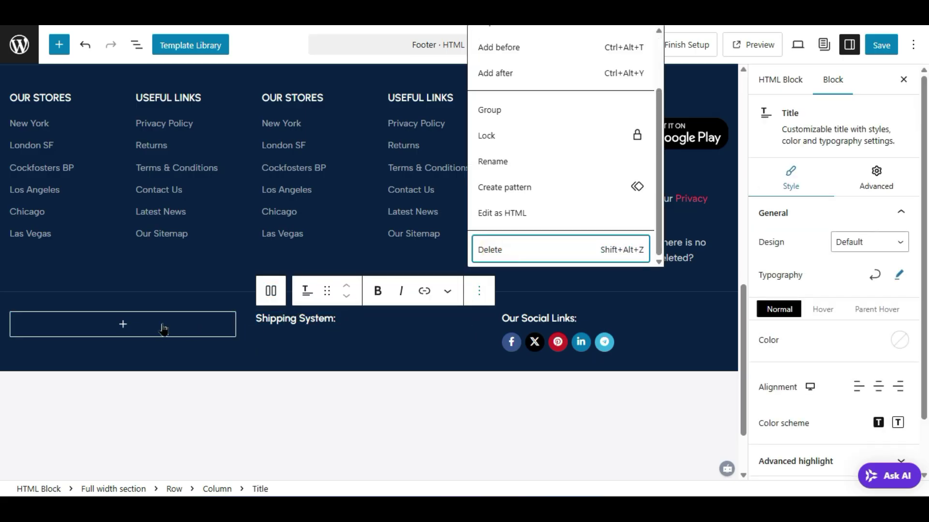
{"action": "left_click", "coordinate": [395, 295]}
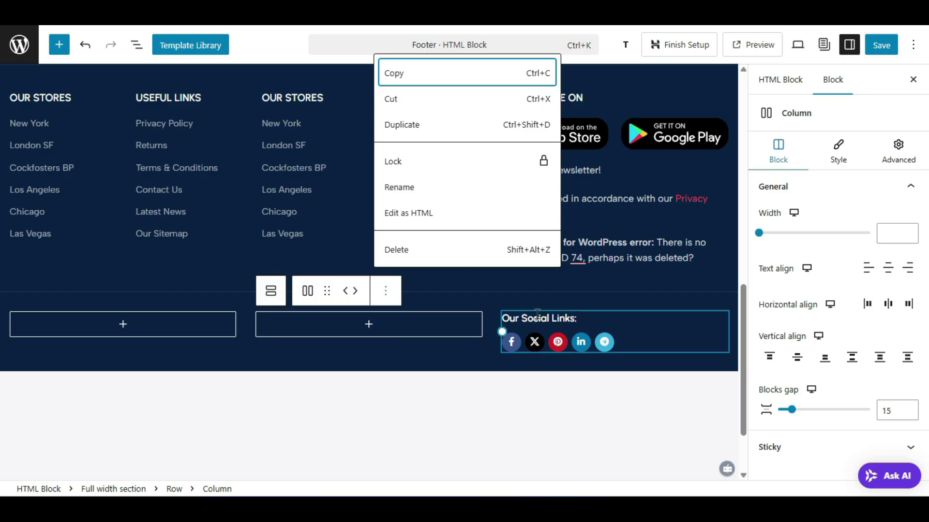
{"action": "left_click", "coordinate": [576, 284]}
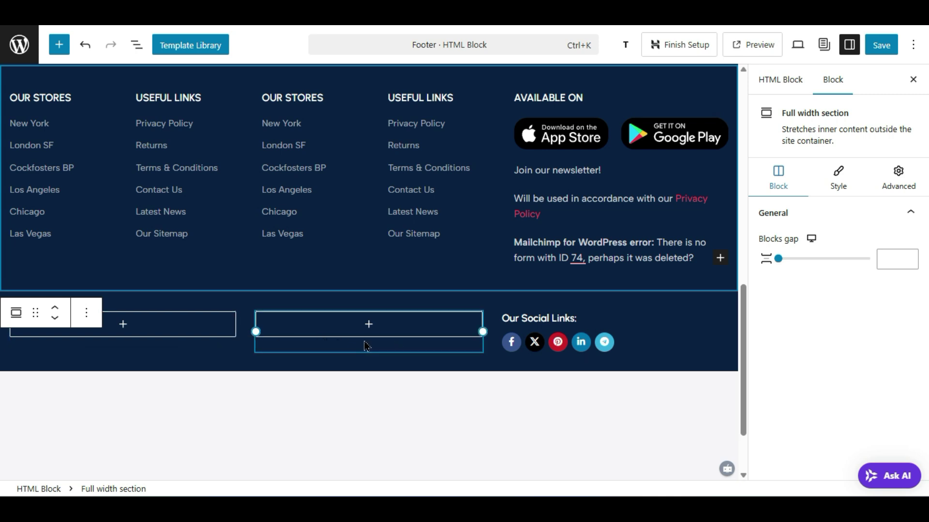
{"action": "left_click", "coordinate": [283, 353]}
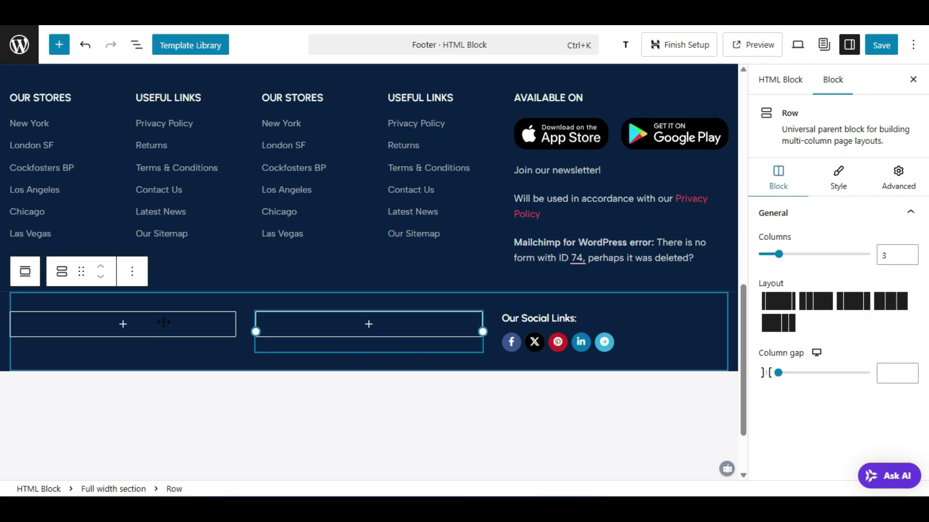
- Search the blocks for "image" and insert the standard Image block into the first empty column of the lower row
{"action": "left_click", "coordinate": [122, 325]}
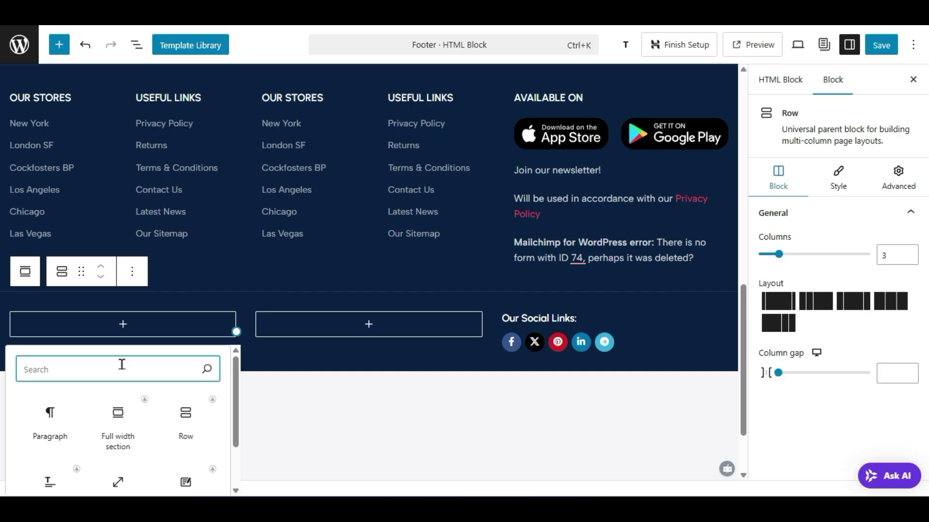
{"action": "type", "text": "image"}
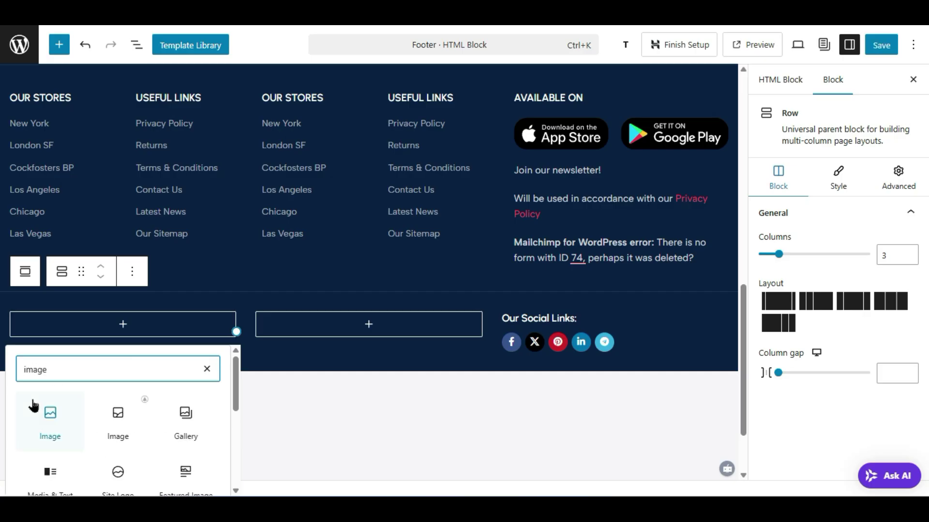
{"action": "left_click", "coordinate": [34, 406]}
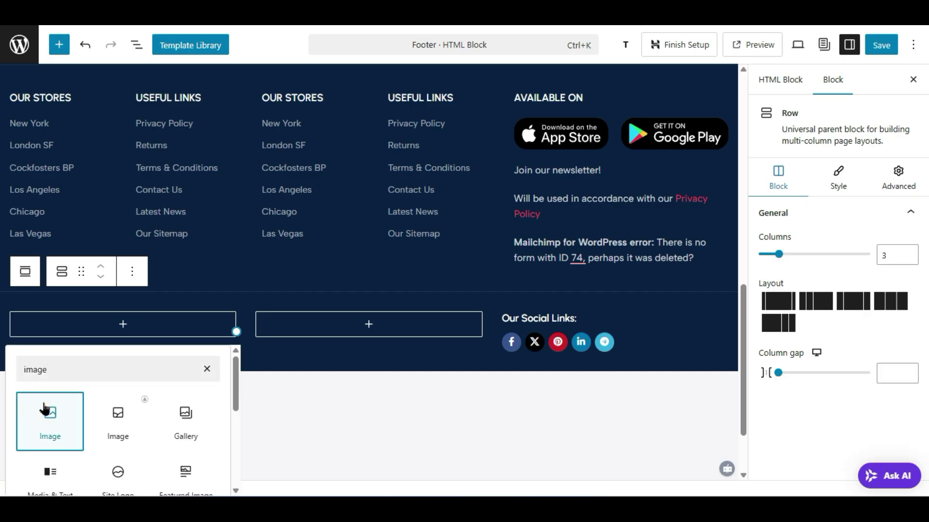
- Fill the new image block with the Google Play badge download-google-store-2.svg from the Media Library
{"action": "left_click", "coordinate": [124, 369]}
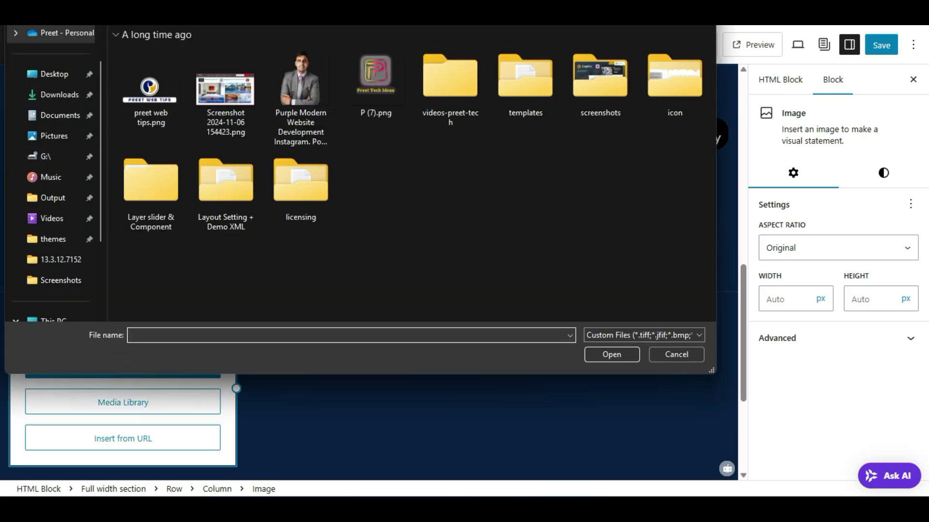
{"action": "key", "text": "Escape"}
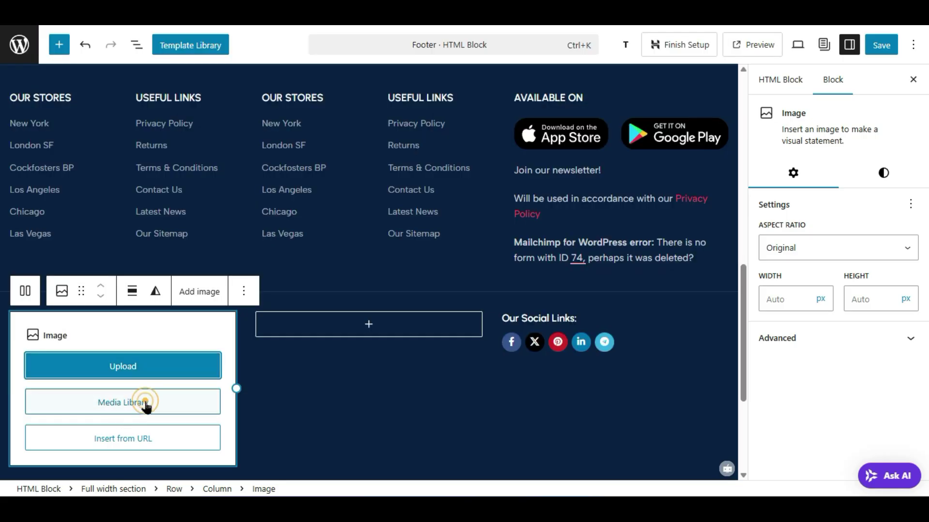
{"action": "left_click", "coordinate": [147, 406]}
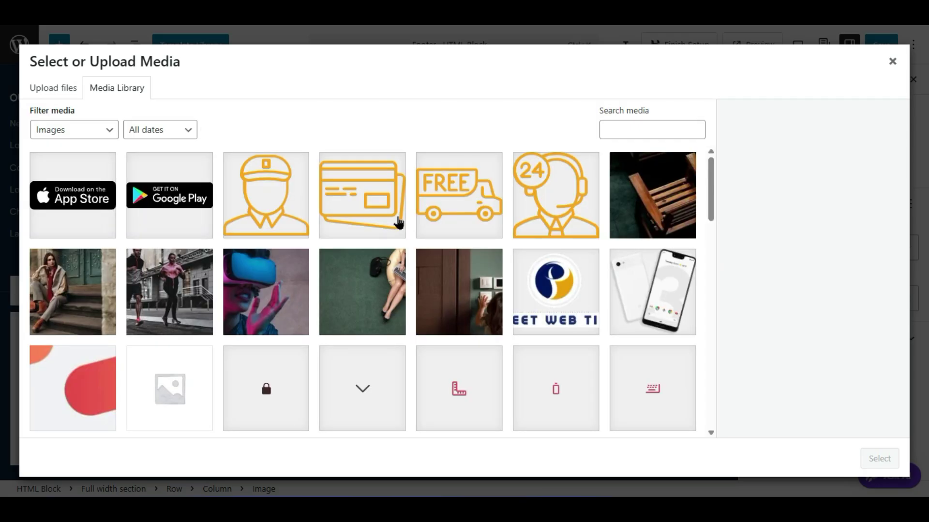
{"action": "left_click", "coordinate": [168, 198]}
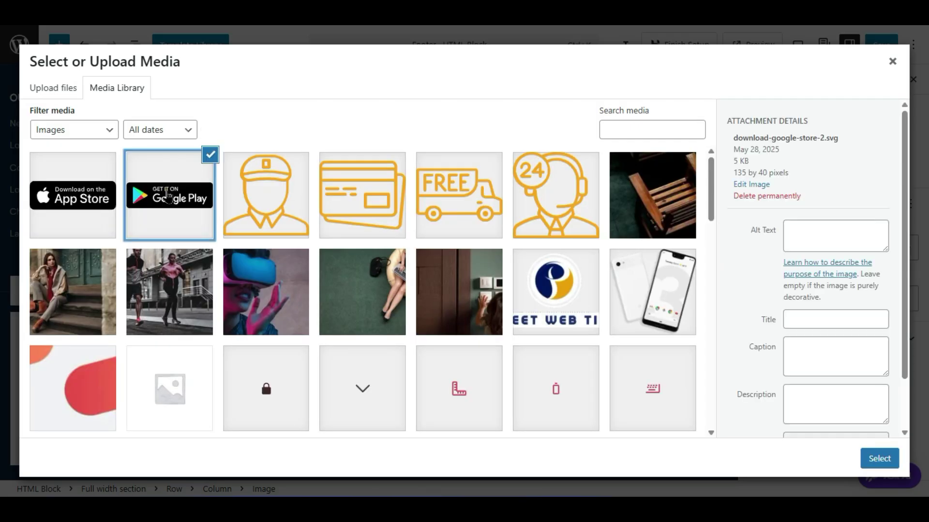
{"action": "left_click", "coordinate": [874, 459]}
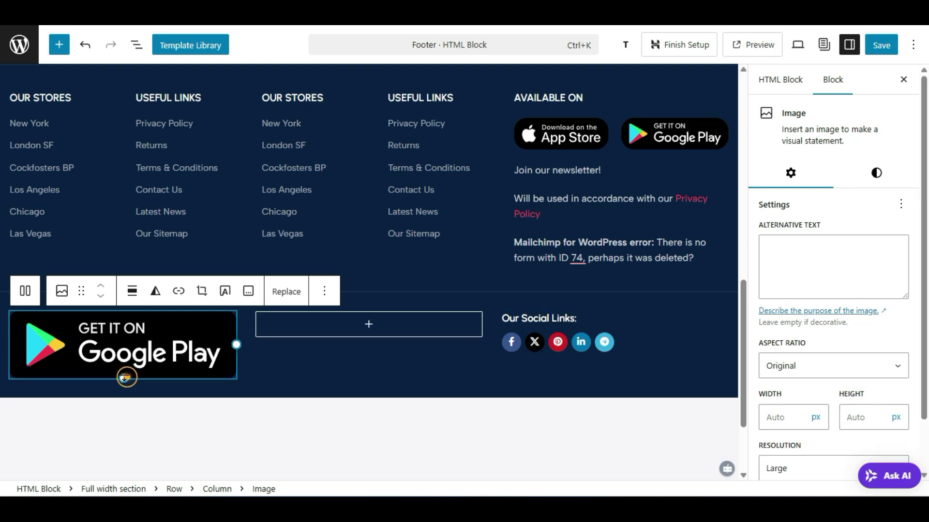
- Resize the Google Play badge in the lower row to about 135 px wide and deselect it
{"action": "left_click_drag", "start_coordinate": [123, 378], "coordinate": [110, 335]}
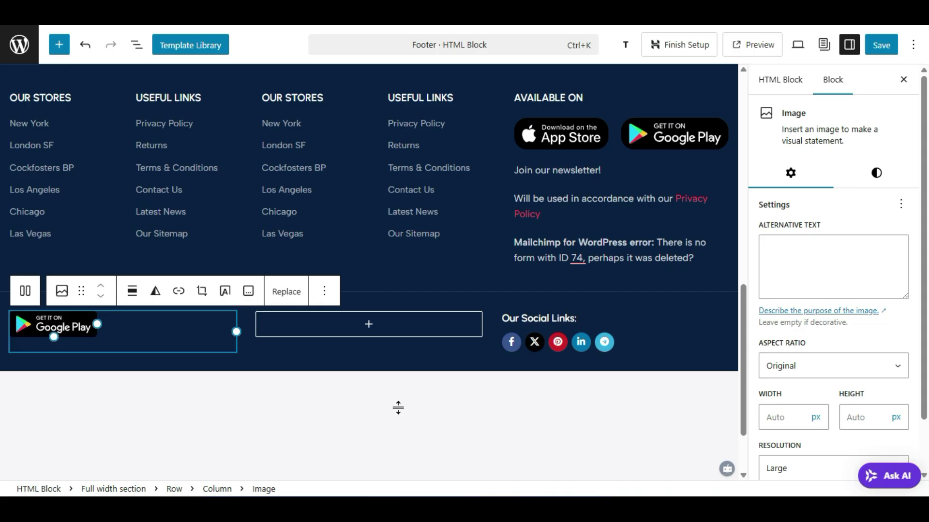
{"action": "left_click_drag", "start_coordinate": [398, 407], "coordinate": [432, 418]}
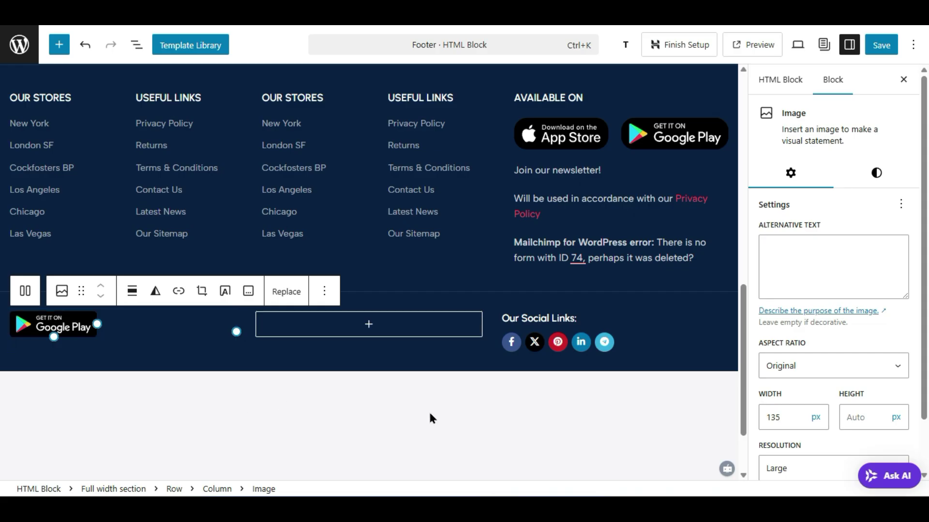
{"action": "left_click", "coordinate": [405, 275]}
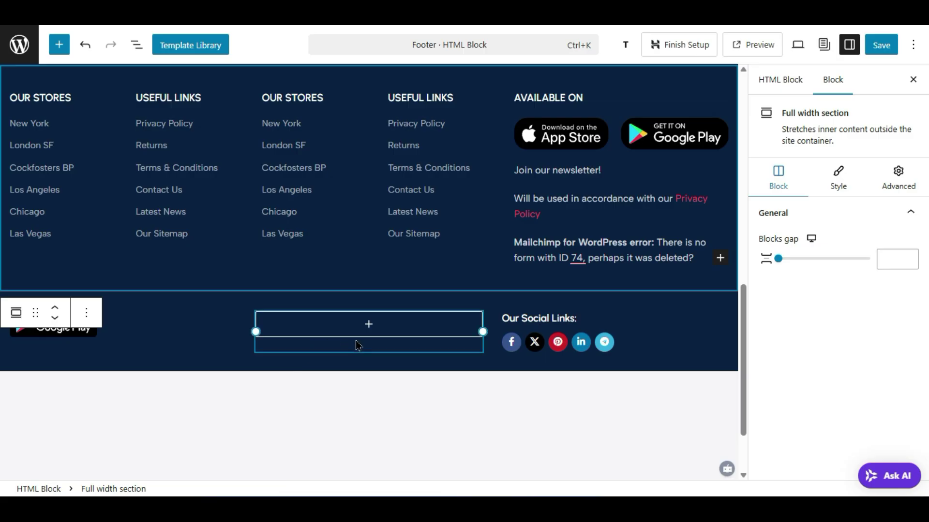
- Examine the settings of the Social buttons block under the Our Social Links title, including its style options
{"action": "left_click", "coordinate": [531, 342]}
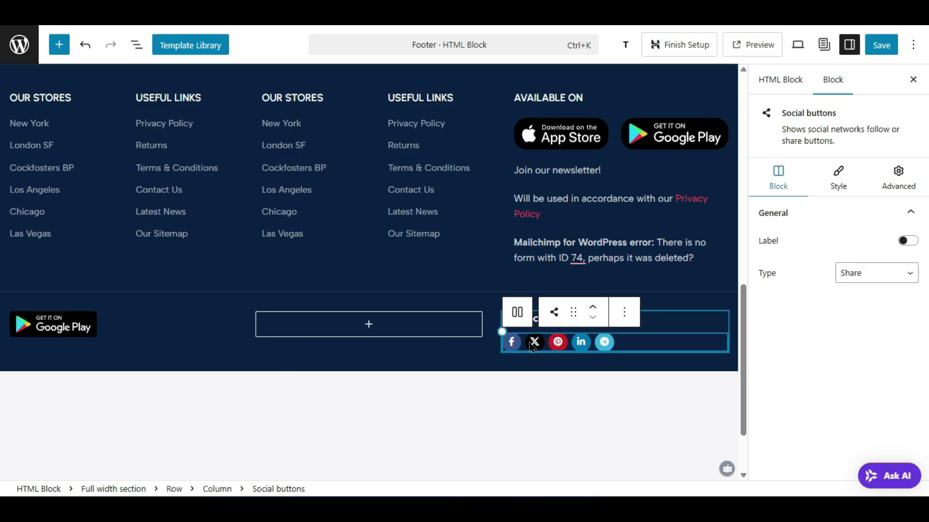
{"action": "left_click", "coordinate": [828, 182]}
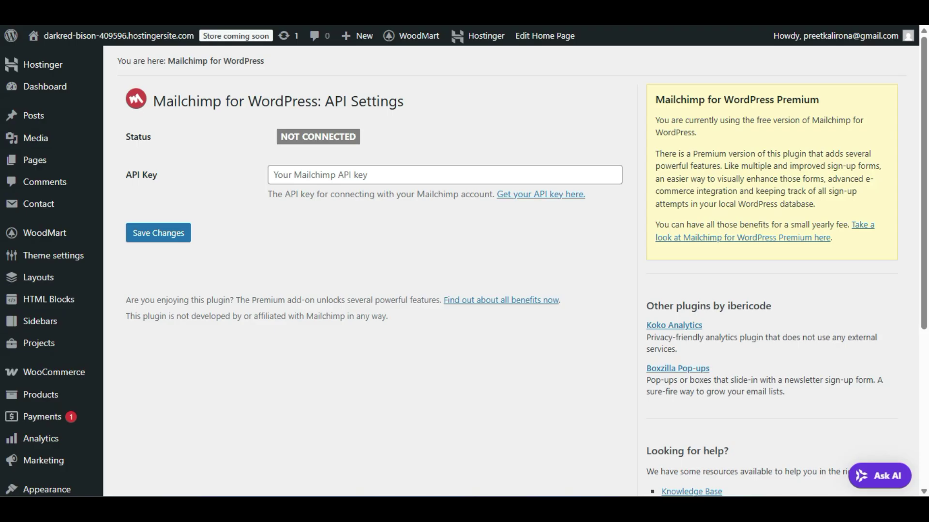
- Switch to the WordPress dashboard and review the share button options in the theme's Social profiles settings
{"action": "mouse_move", "coordinate": [71, 264]}
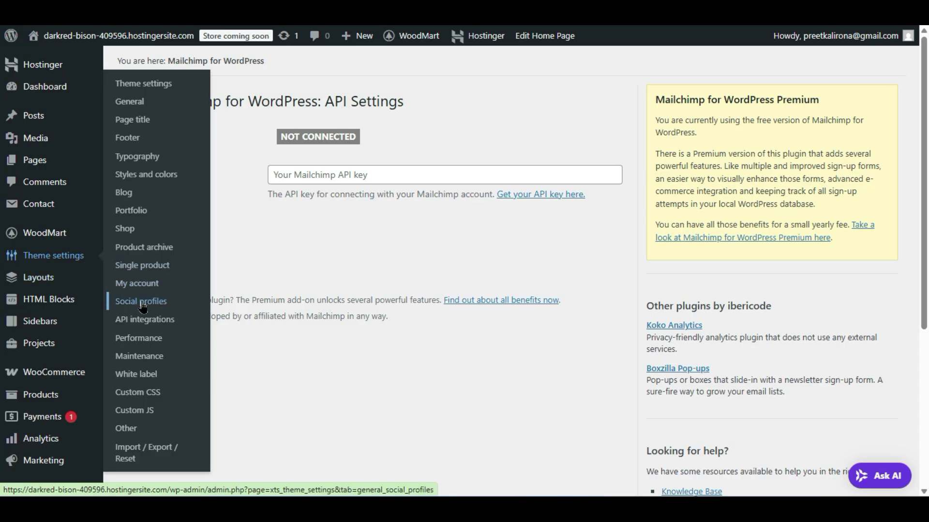
{"action": "left_click", "coordinate": [178, 304]}
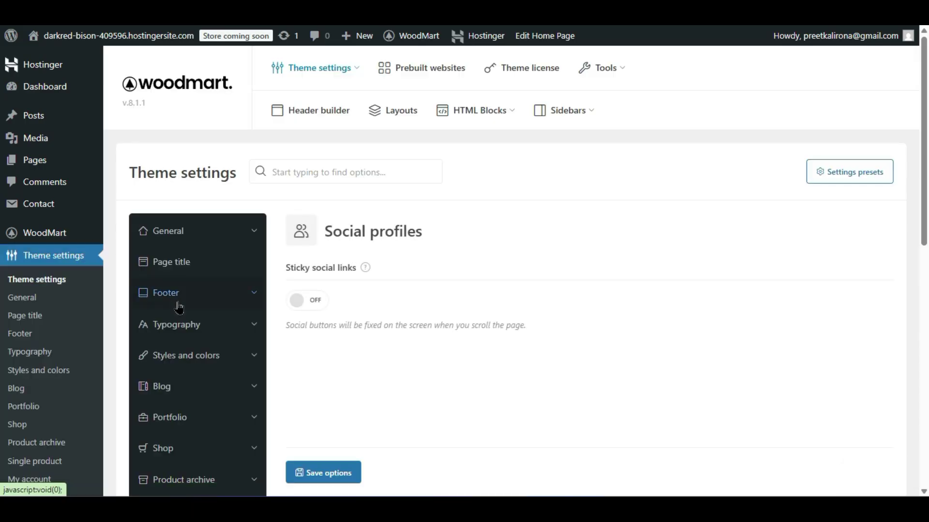
{"action": "scroll", "coordinate": [531, 279], "scroll_direction": "down", "scroll_amount": 2}
{"action": "scroll", "coordinate": [525, 286], "scroll_direction": "down", "scroll_amount": 4}
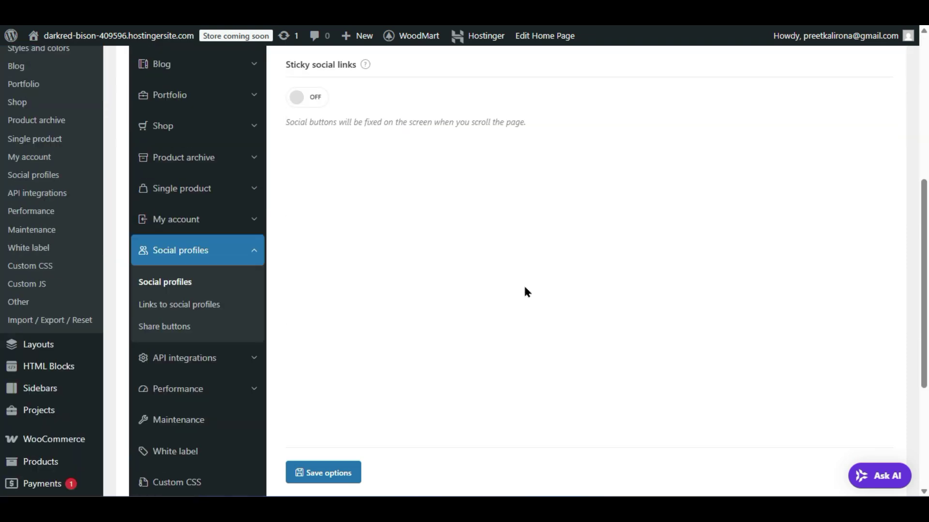
{"action": "left_click", "coordinate": [147, 327]}
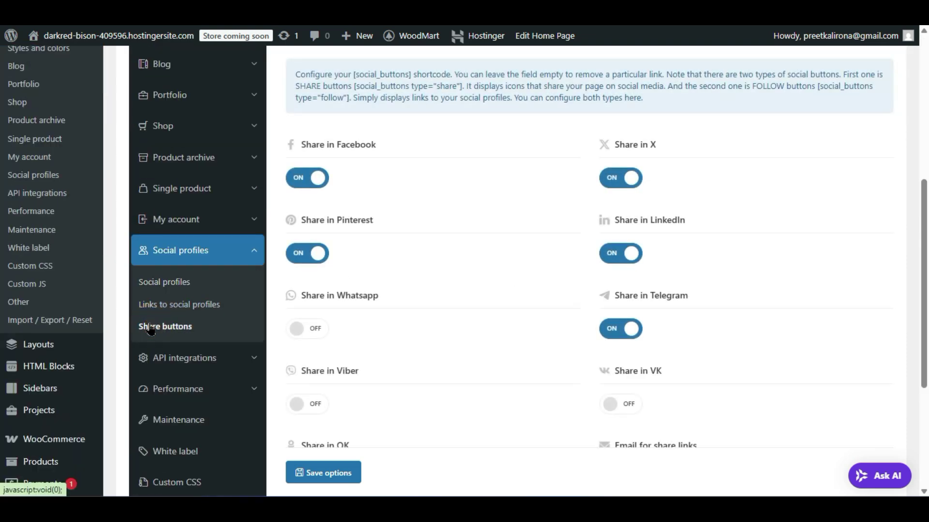
{"action": "scroll", "coordinate": [356, 329], "scroll_direction": "down", "scroll_amount": 4}
{"action": "scroll", "coordinate": [371, 344], "scroll_direction": "up", "scroll_amount": 4}
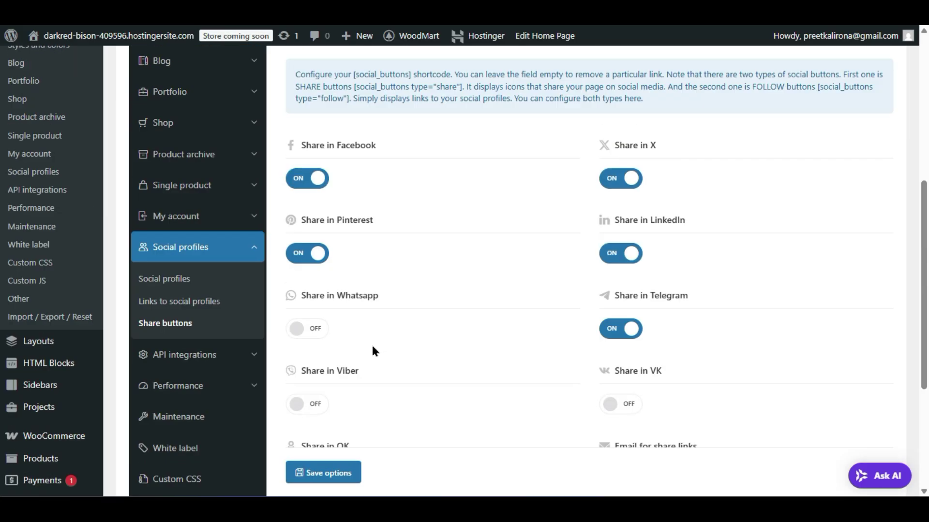
- Open the links to social profiles and clear the YouTube and Pinterest link values
{"action": "left_click", "coordinate": [185, 304]}
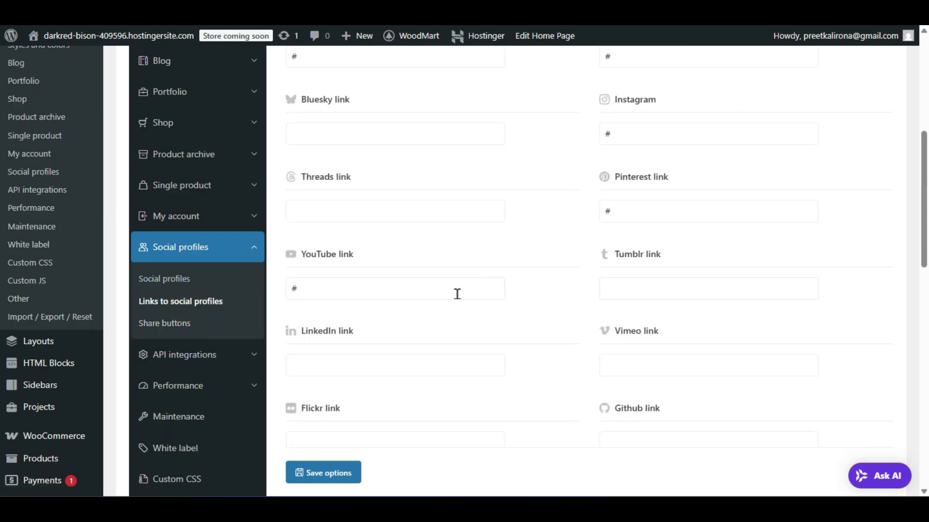
{"action": "scroll", "coordinate": [379, 302], "scroll_direction": "up", "scroll_amount": 2}
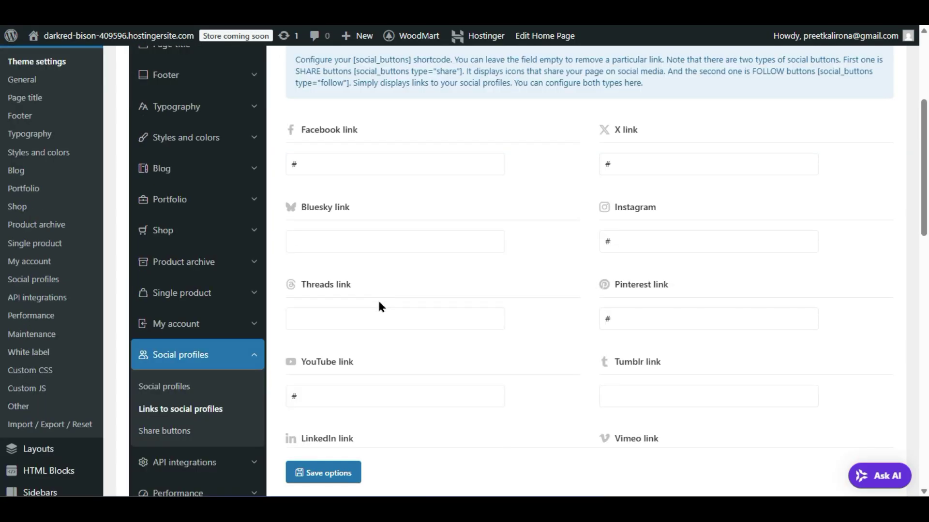
{"action": "scroll", "coordinate": [379, 306], "scroll_direction": "down", "scroll_amount": 2}
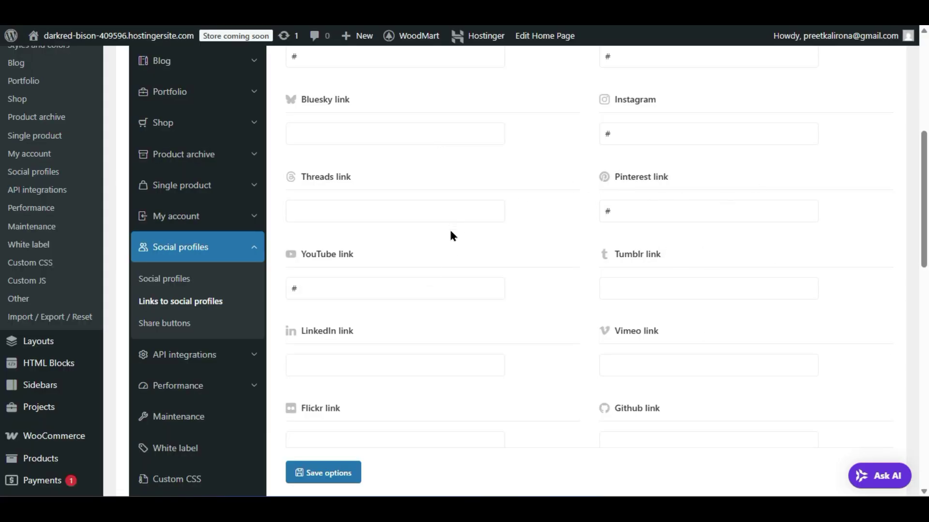
{"action": "double_click", "coordinate": [296, 289]}
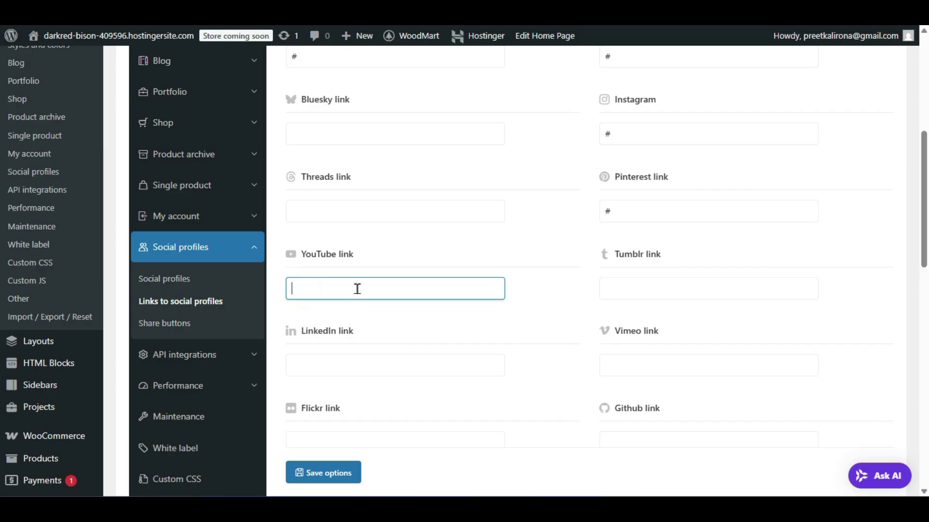
{"action": "double_click", "coordinate": [605, 213]}
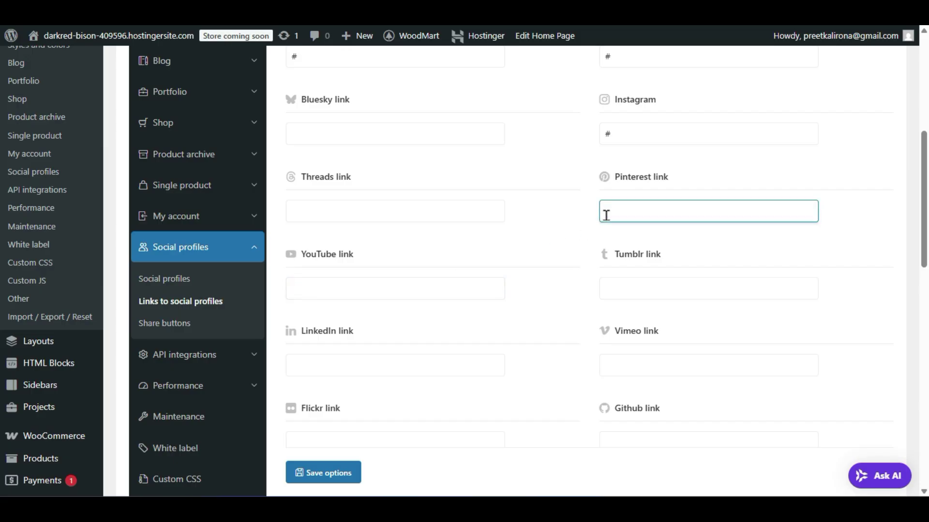
{"action": "left_click", "coordinate": [567, 225]}
{"action": "scroll", "coordinate": [560, 298], "scroll_direction": "up", "scroll_amount": 5}
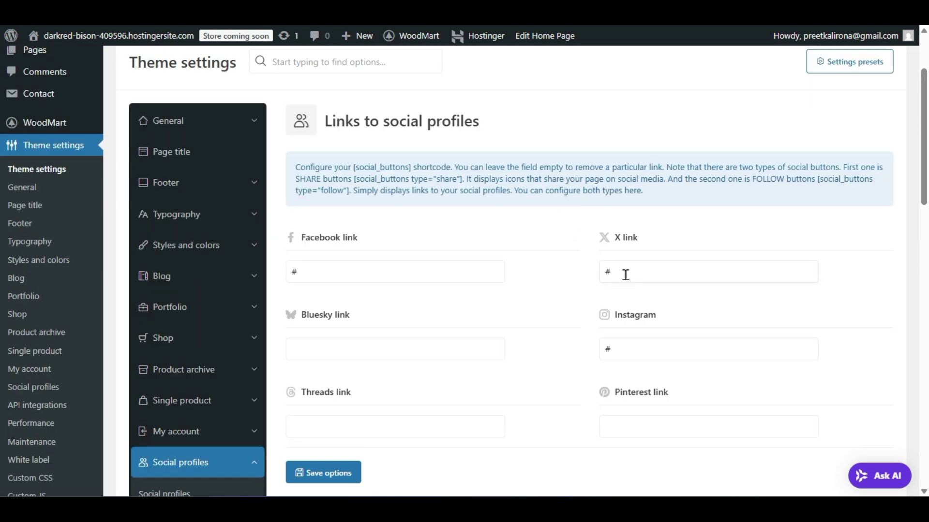
{"action": "double_click", "coordinate": [624, 273]}
{"action": "left_click", "coordinate": [570, 286]}
{"action": "scroll", "coordinate": [581, 402], "scroll_direction": "down", "scroll_amount": 4}
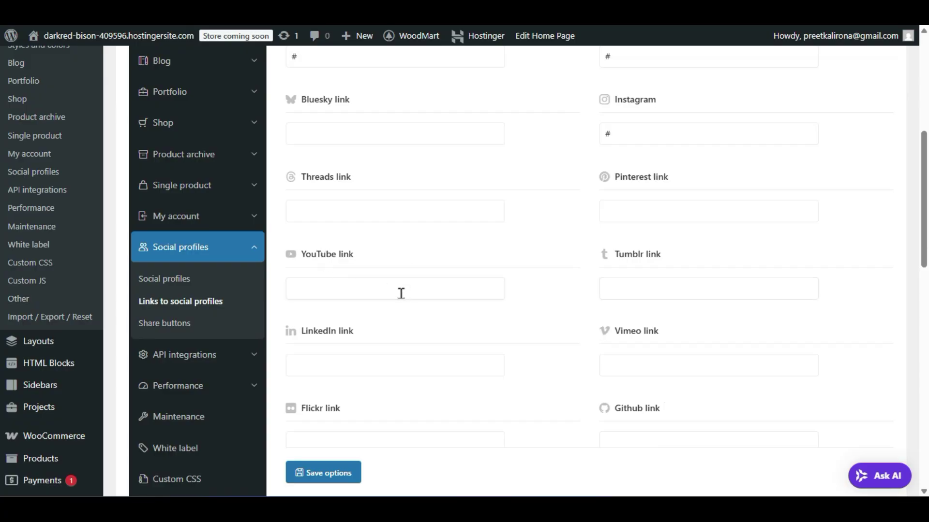
- Open the share button settings of the social profiles and enable sharing in Viber
{"action": "left_click", "coordinate": [154, 323]}
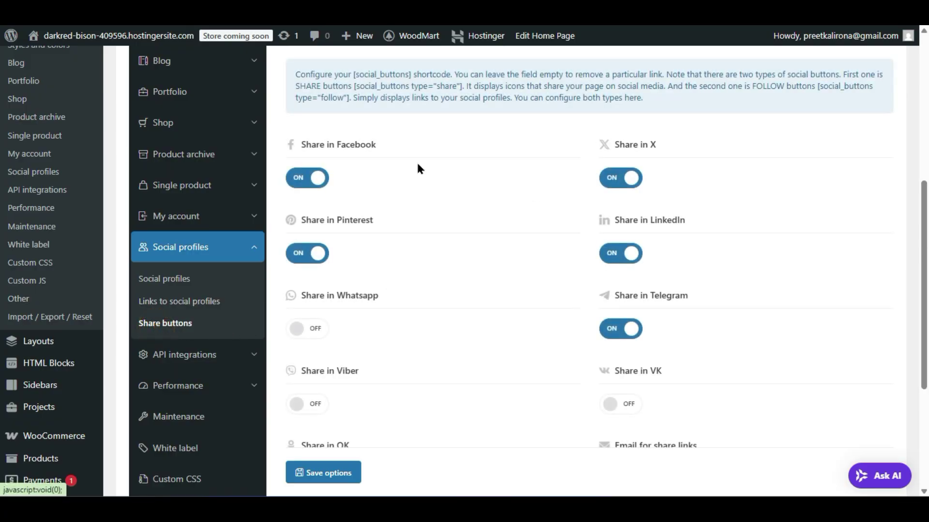
{"action": "scroll", "coordinate": [616, 319], "scroll_direction": "down", "scroll_amount": 4}
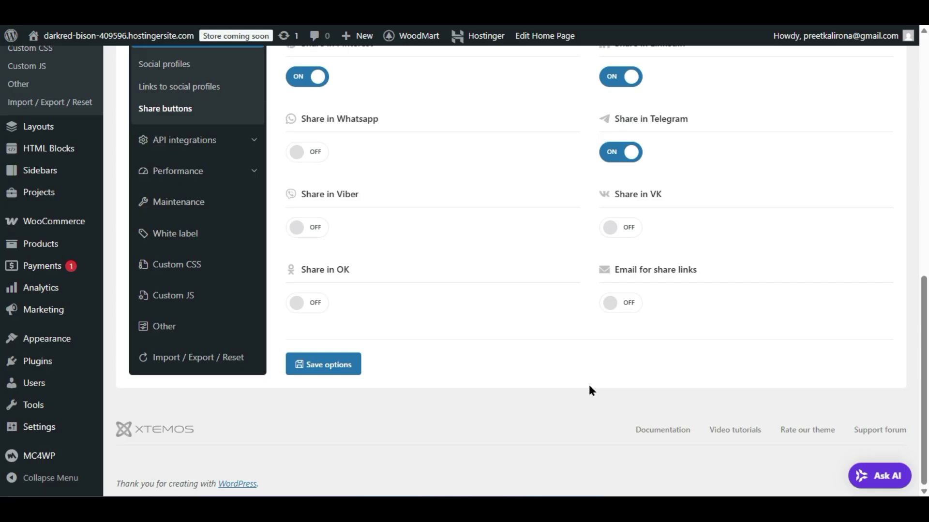
{"action": "left_click", "coordinate": [302, 230]}
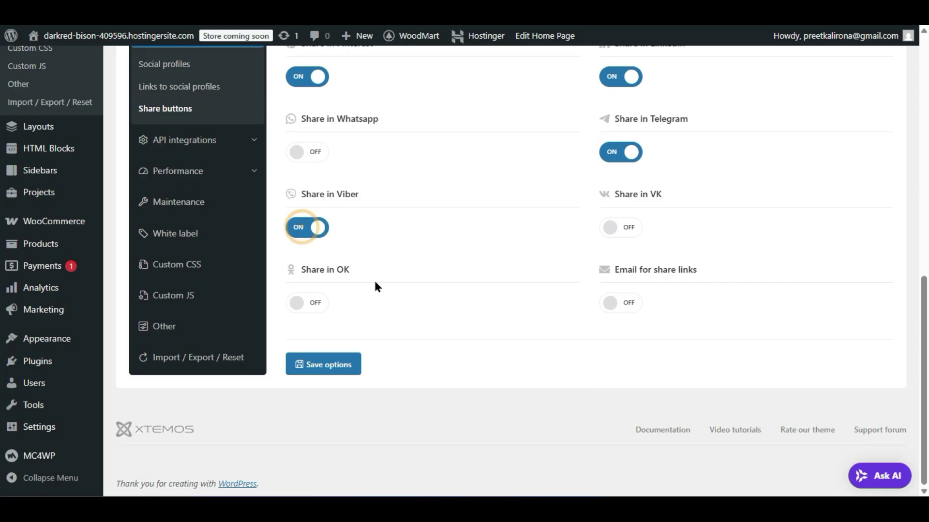
- Turn on the sticky social links in the general Social profiles settings and save the theme options
{"action": "scroll", "coordinate": [375, 286], "scroll_direction": "up", "scroll_amount": 4}
{"action": "left_click", "coordinate": [183, 279]}
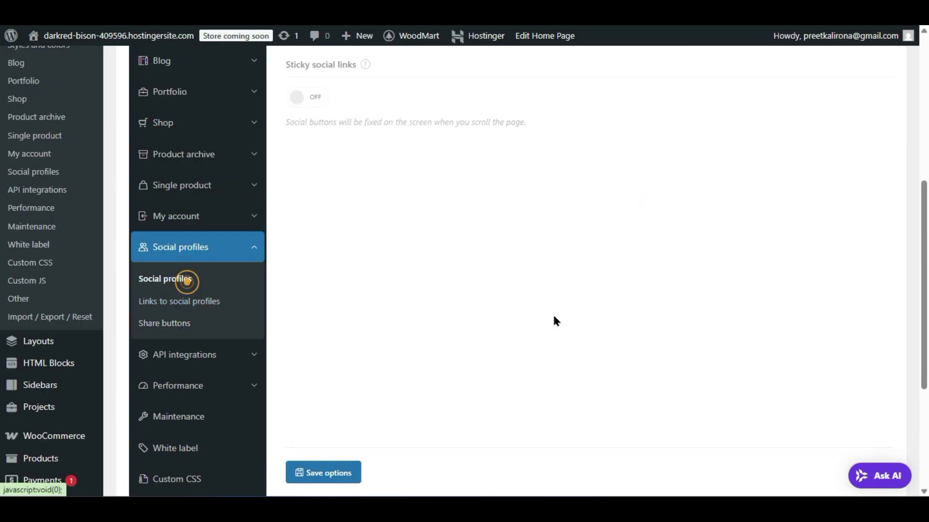
{"action": "scroll", "coordinate": [344, 108], "scroll_direction": "up", "scroll_amount": 2}
{"action": "left_click", "coordinate": [320, 99]}
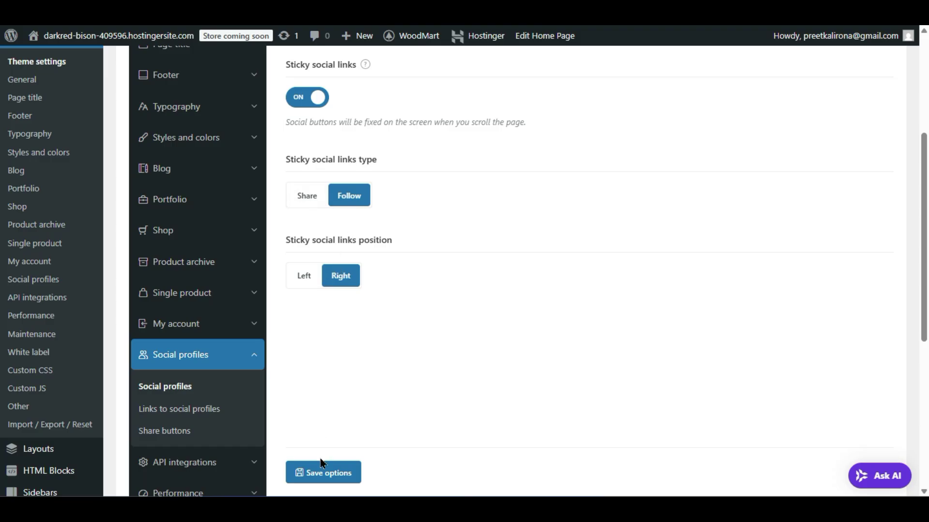
{"action": "left_click", "coordinate": [321, 475]}
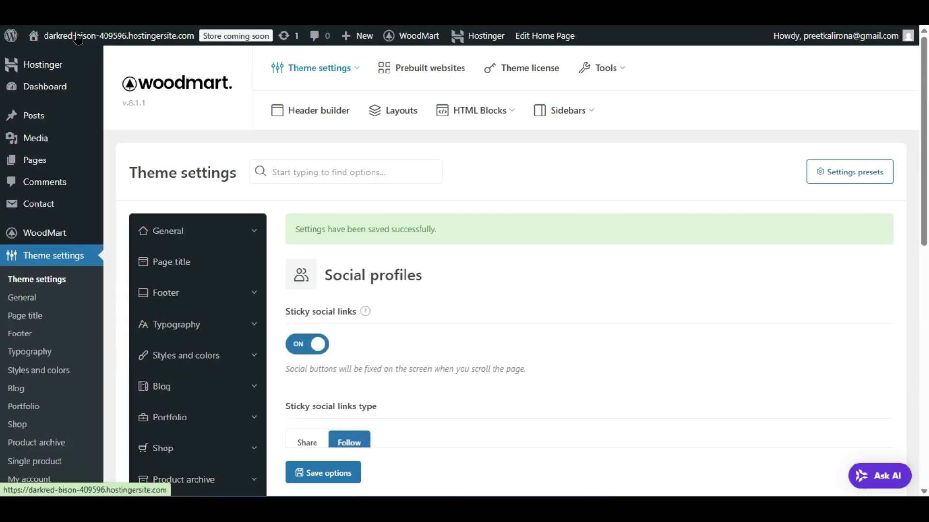
- Open the live site in a new tab and check the sticky social links and the page down to the footer
{"action": "right_click", "coordinate": [80, 55]}
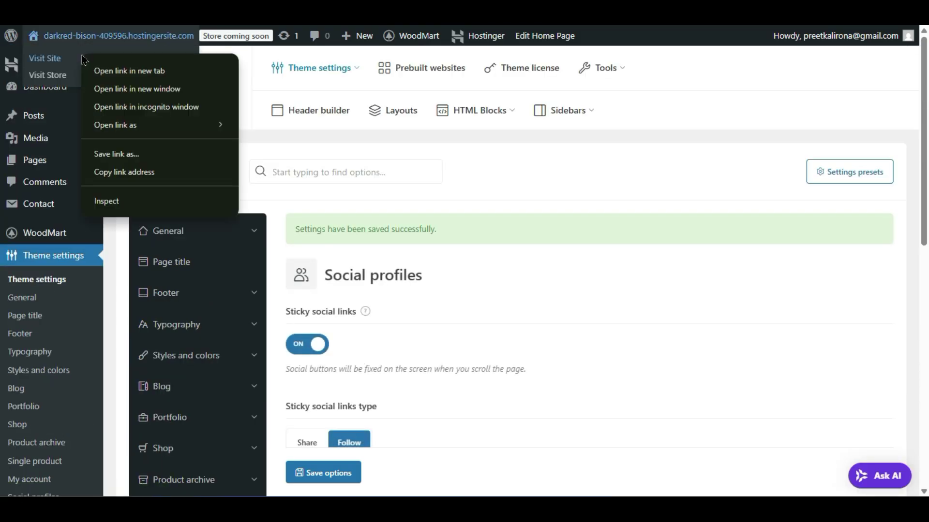
{"action": "left_click", "coordinate": [104, 72]}
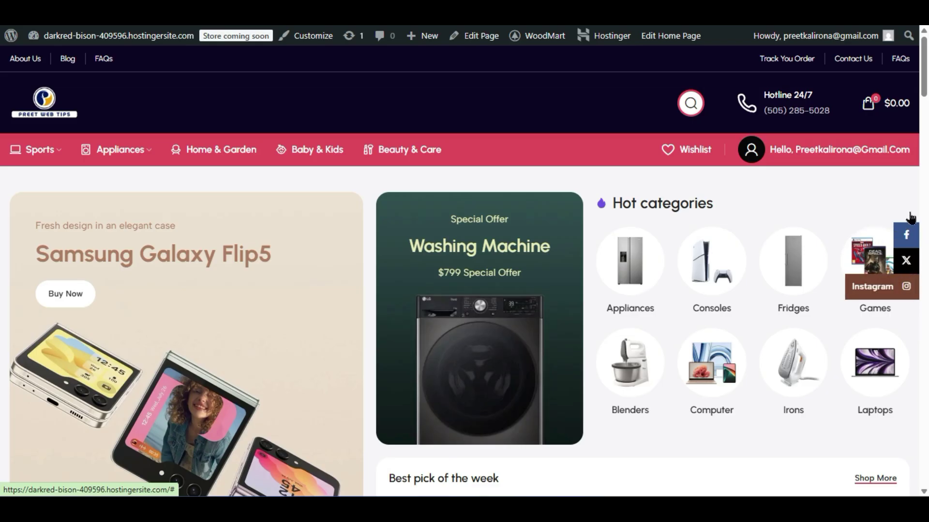
{"action": "scroll", "coordinate": [724, 303], "scroll_direction": "down", "scroll_amount": 20}
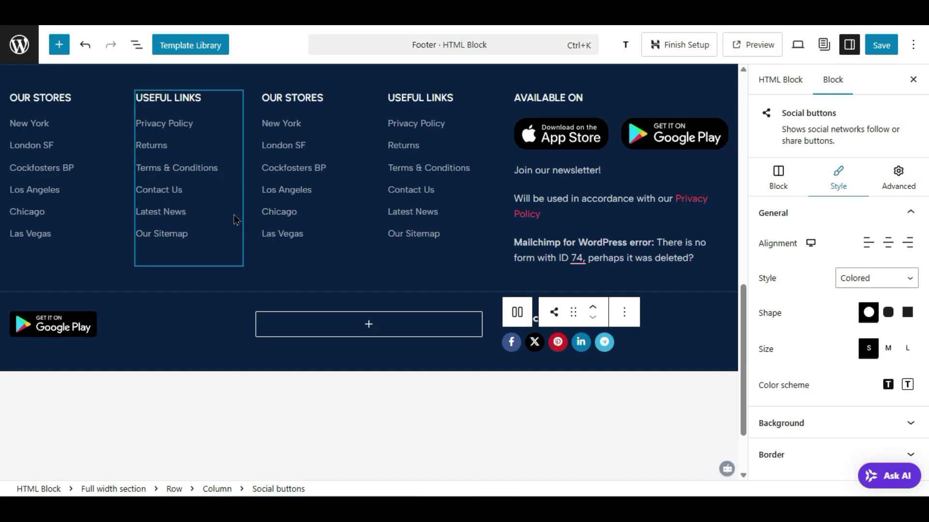
- Return to the Footer HTML block editor and delete the dark container holding the logo and social links
{"action": "scroll", "coordinate": [244, 269], "scroll_direction": "up", "scroll_amount": 7}
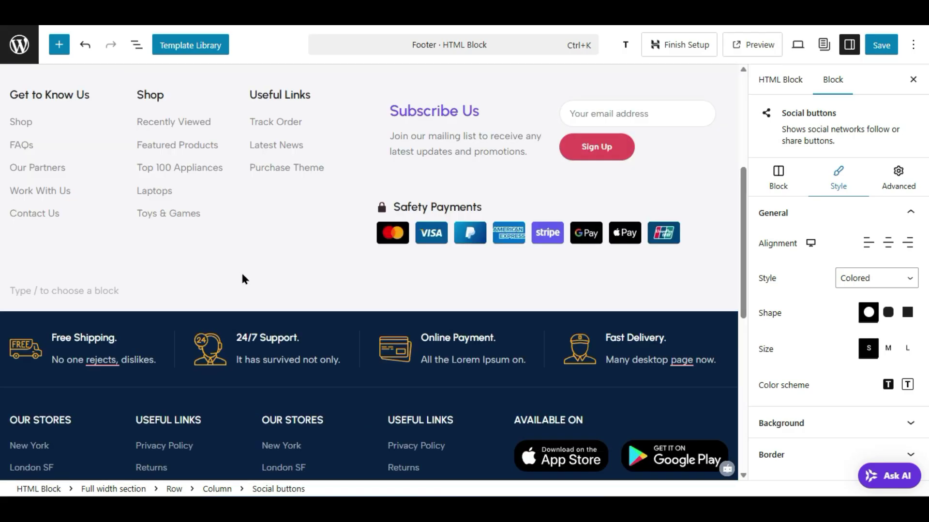
{"action": "scroll", "coordinate": [263, 207], "scroll_direction": "up", "scroll_amount": 5}
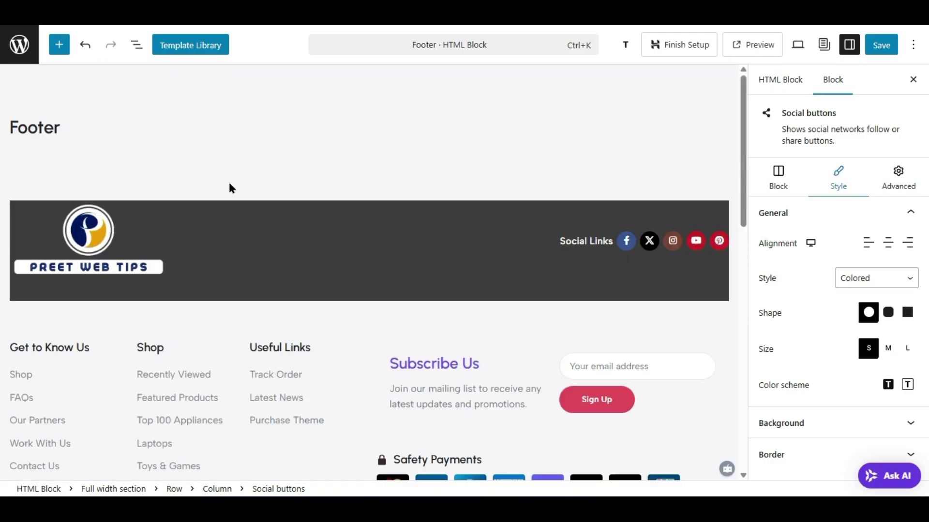
{"action": "left_click", "coordinate": [248, 246]}
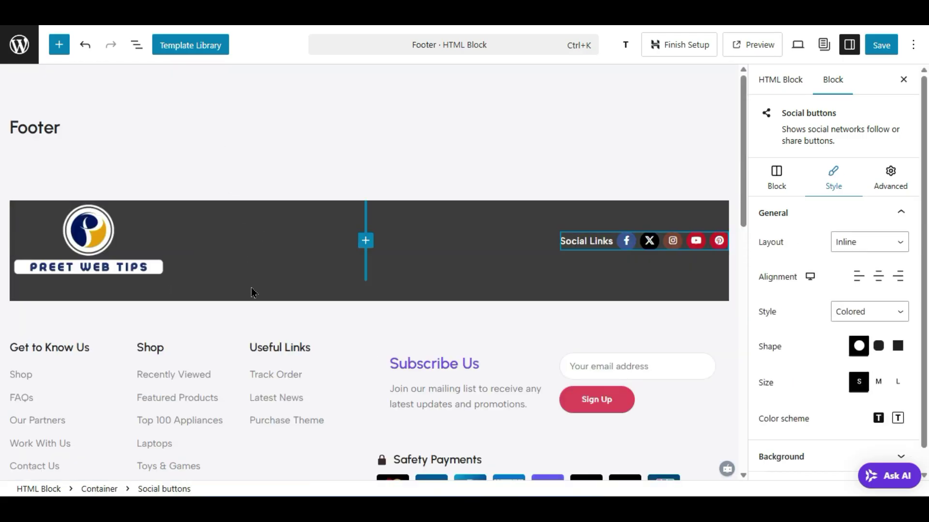
{"action": "left_click", "coordinate": [289, 300]}
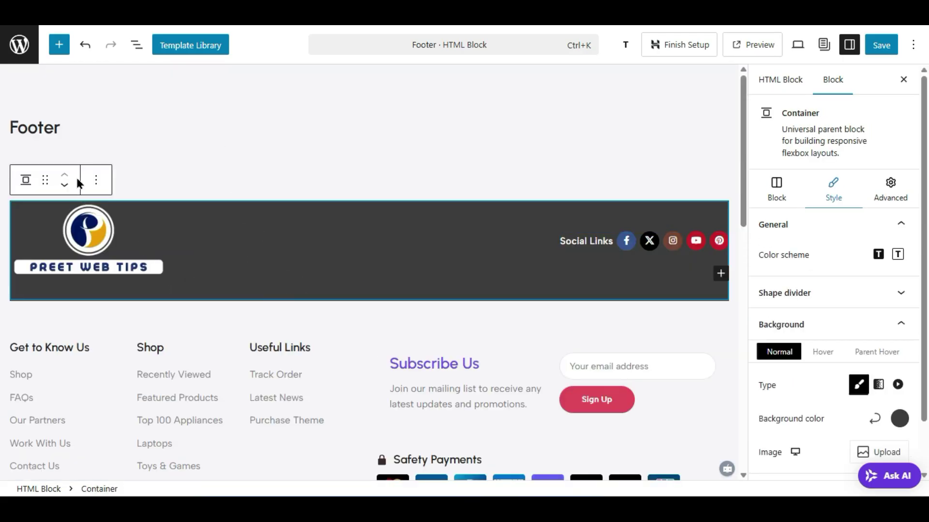
{"action": "left_click", "coordinate": [96, 180]}
{"action": "scroll", "coordinate": [165, 421], "scroll_direction": "down", "scroll_amount": 1}
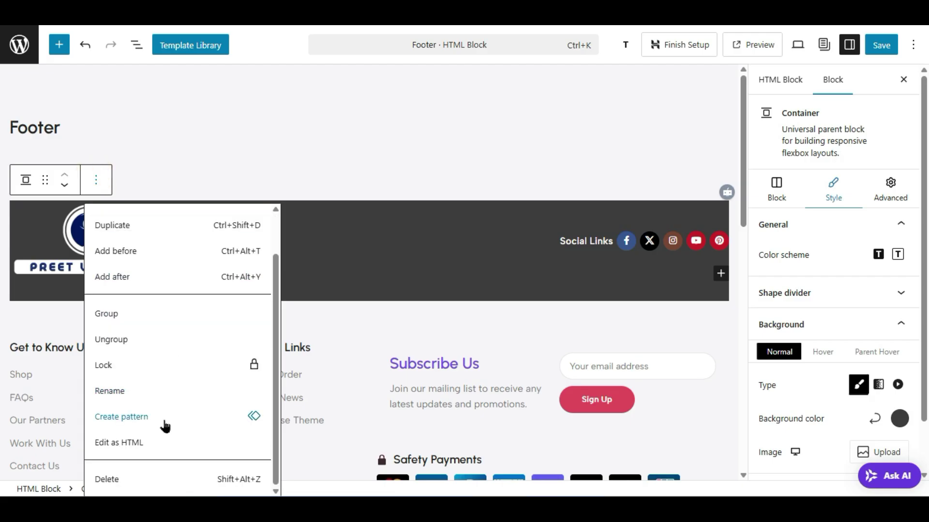
{"action": "left_click", "coordinate": [138, 480]}
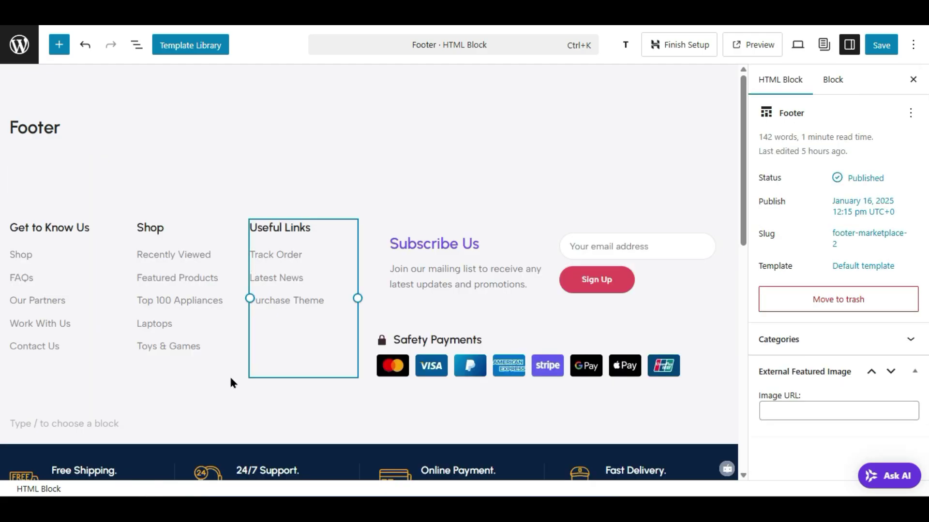
{"action": "left_click", "coordinate": [272, 396]}
{"action": "left_click", "coordinate": [334, 389]}
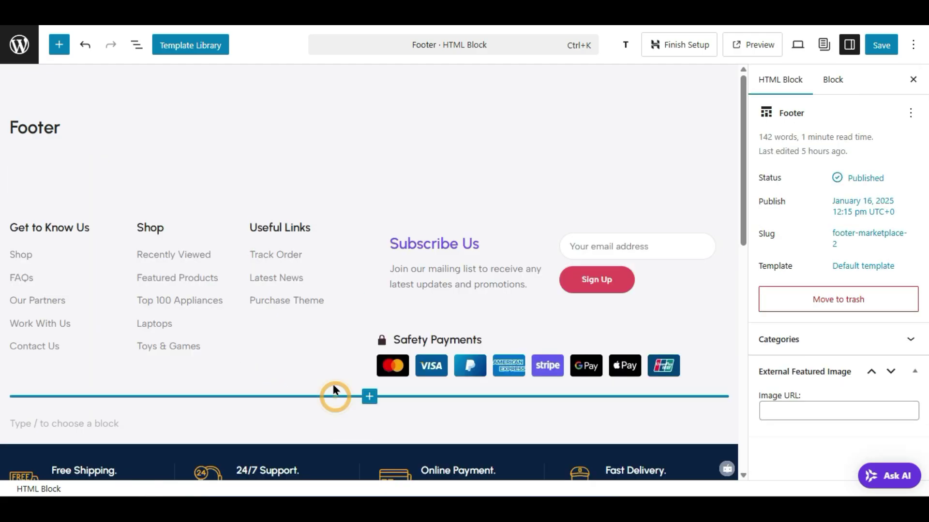
{"action": "left_click", "coordinate": [326, 362]}
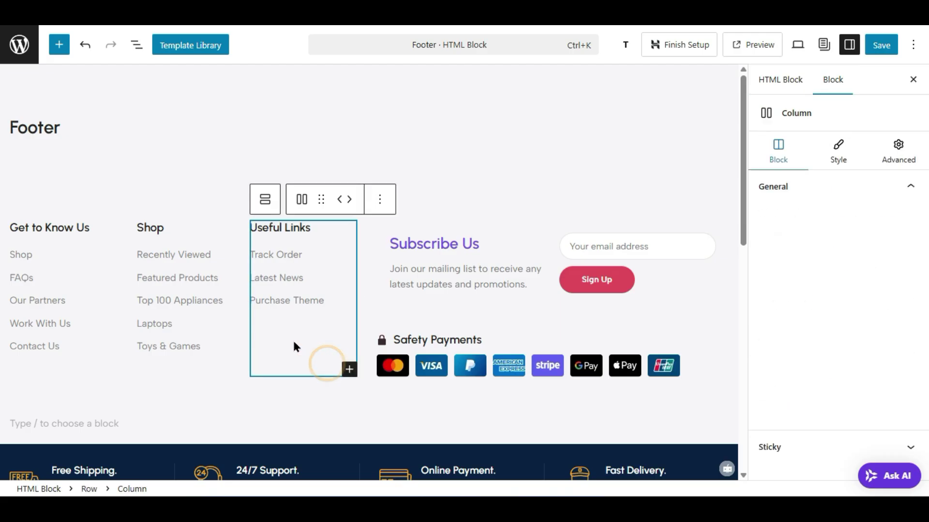
{"action": "left_click", "coordinate": [266, 203]}
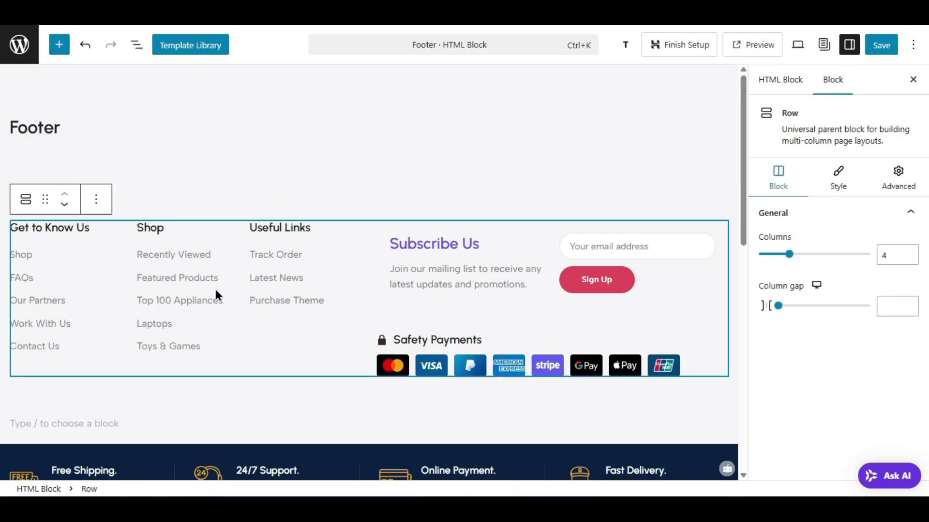
{"action": "left_click", "coordinate": [389, 402]}
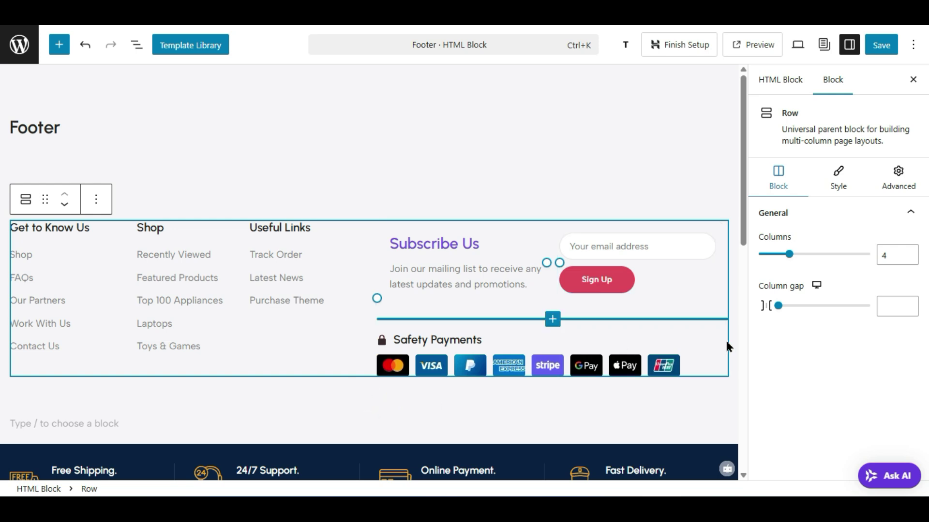
{"action": "left_click", "coordinate": [731, 365]}
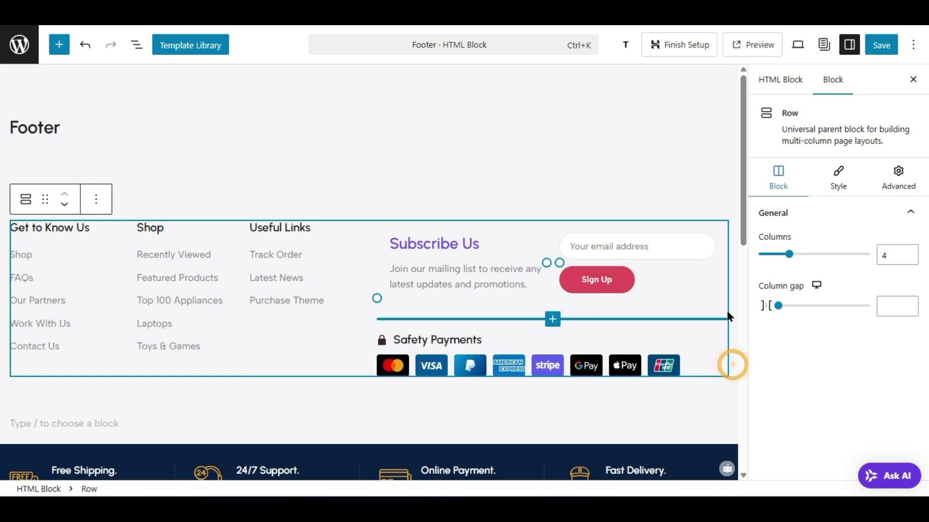
{"action": "left_click", "coordinate": [649, 173]}
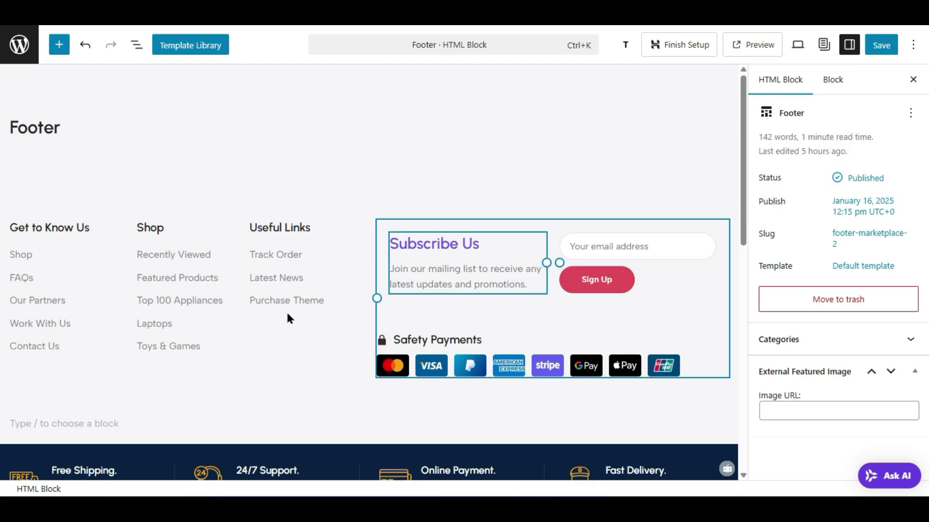
- Delete the row starting with the Get to Know Us column and the empty paragraph above the Advanced footer section
{"action": "left_click", "coordinate": [308, 349]}
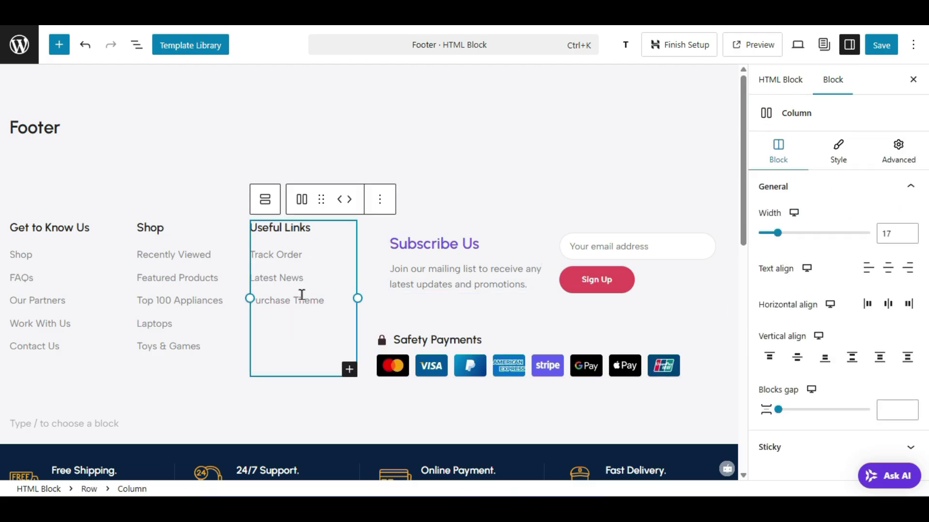
{"action": "left_click", "coordinate": [266, 203]}
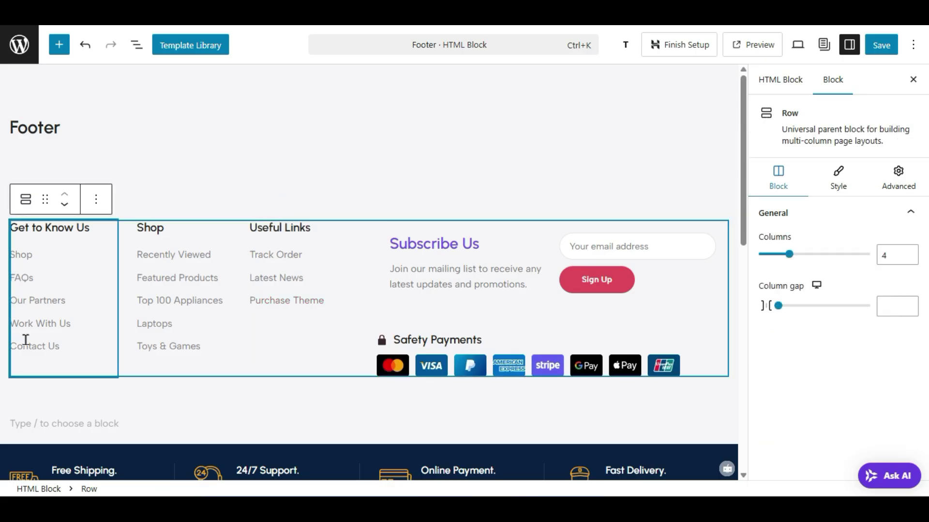
{"action": "left_click", "coordinate": [99, 200]}
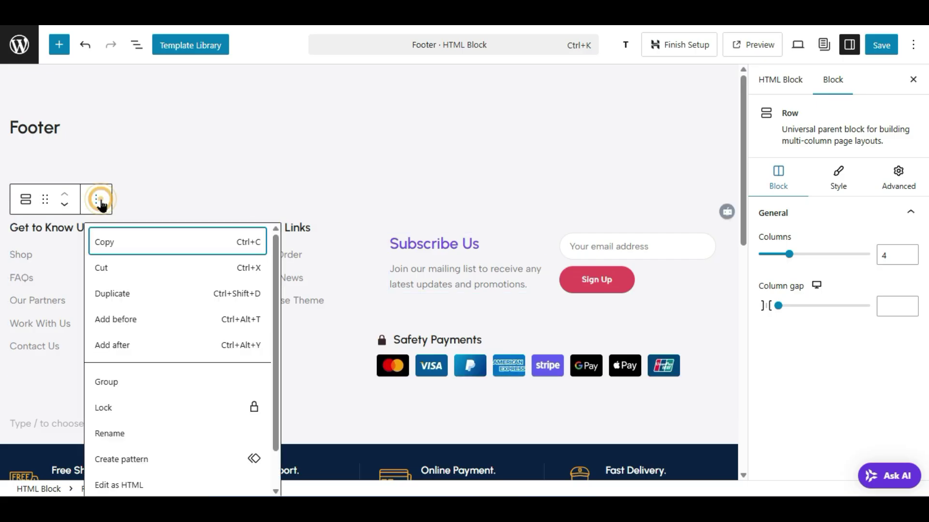
{"action": "scroll", "coordinate": [129, 426], "scroll_direction": "down", "scroll_amount": 1}
{"action": "left_click", "coordinate": [129, 478]}
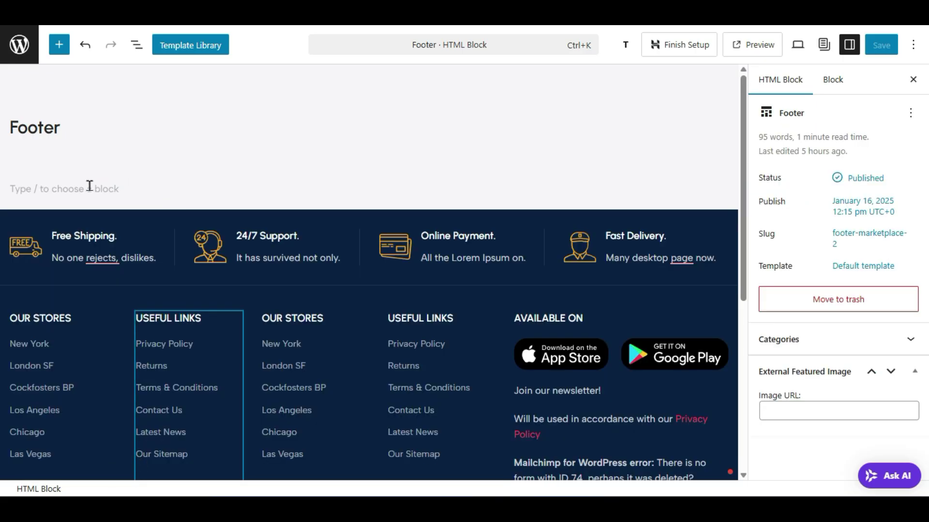
{"action": "left_click", "coordinate": [90, 186]}
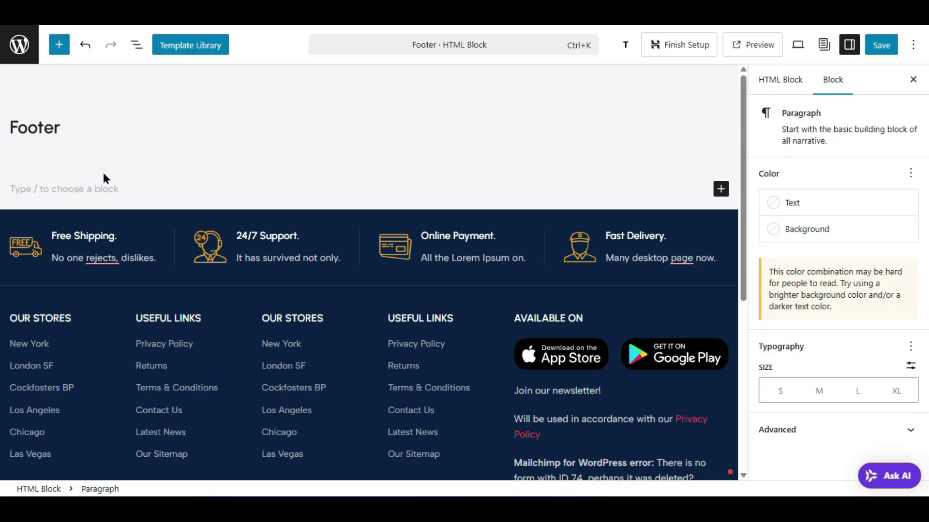
{"action": "key", "text": "BackSpace"}
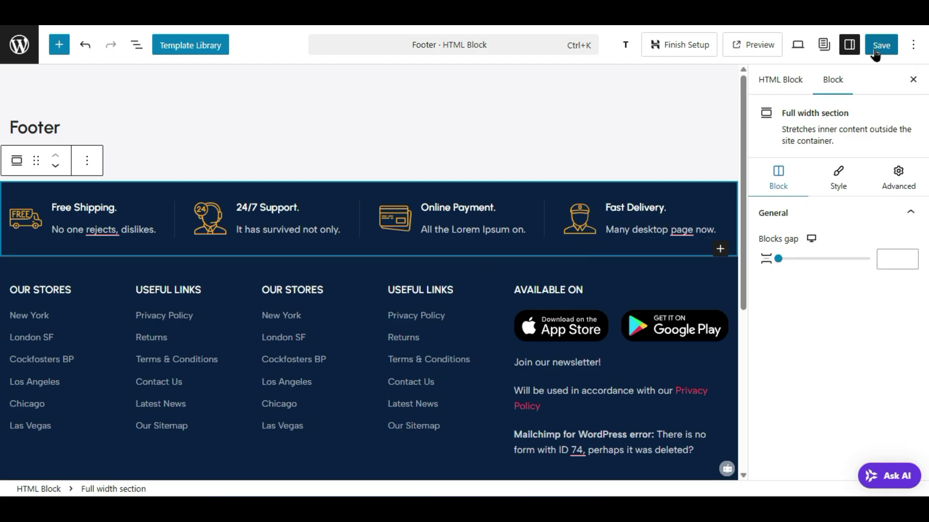
{"action": "scroll", "coordinate": [452, 385], "scroll_direction": "down", "scroll_amount": 4}
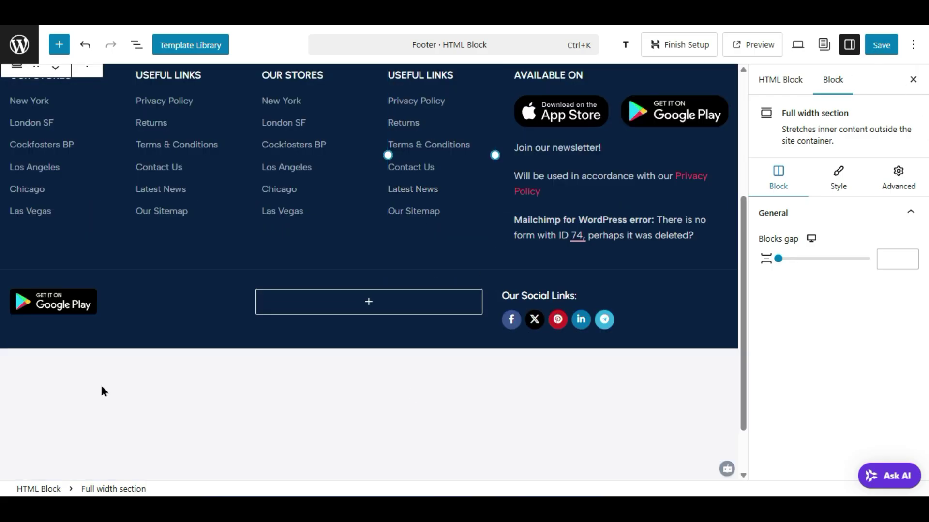
{"action": "left_click", "coordinate": [386, 304]}
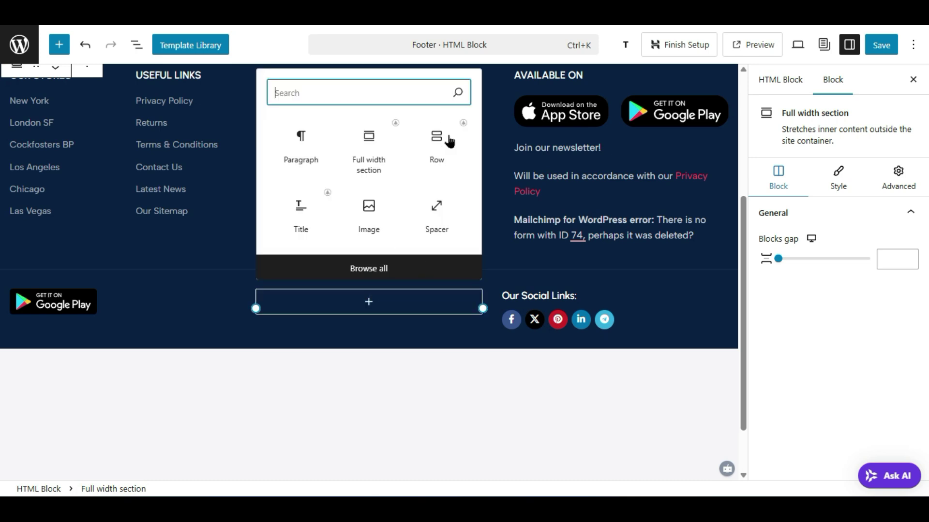
{"action": "left_click", "coordinate": [447, 341]}
{"action": "scroll", "coordinate": [440, 339], "scroll_direction": "up", "scroll_amount": 4}
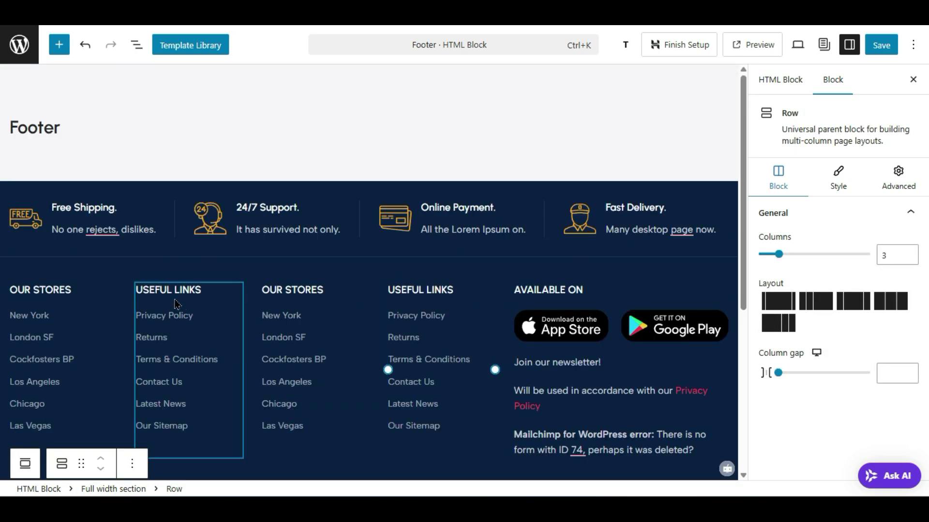
- Inspect the Privacy Policy, Contact Us and Latest News menu items and their link settings in the first Useful Links column
{"action": "left_click", "coordinate": [213, 320]}
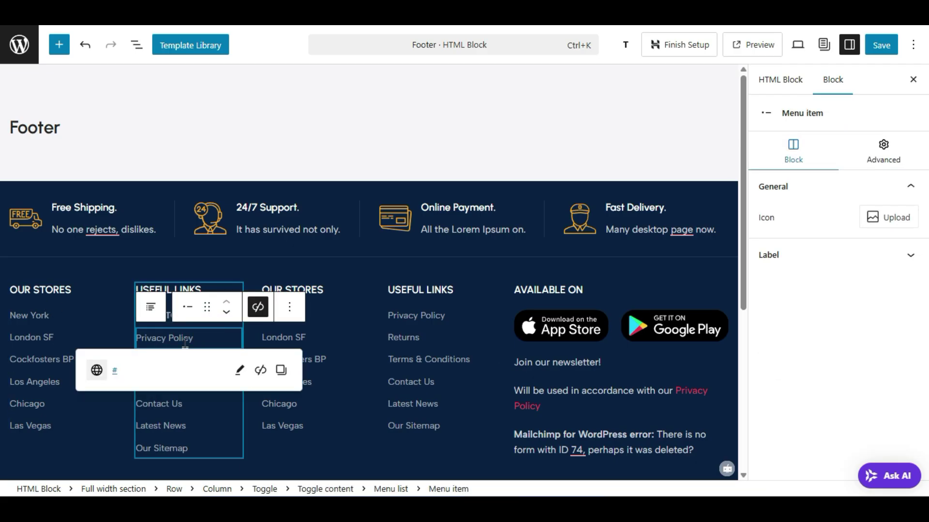
{"action": "left_click", "coordinate": [169, 408]}
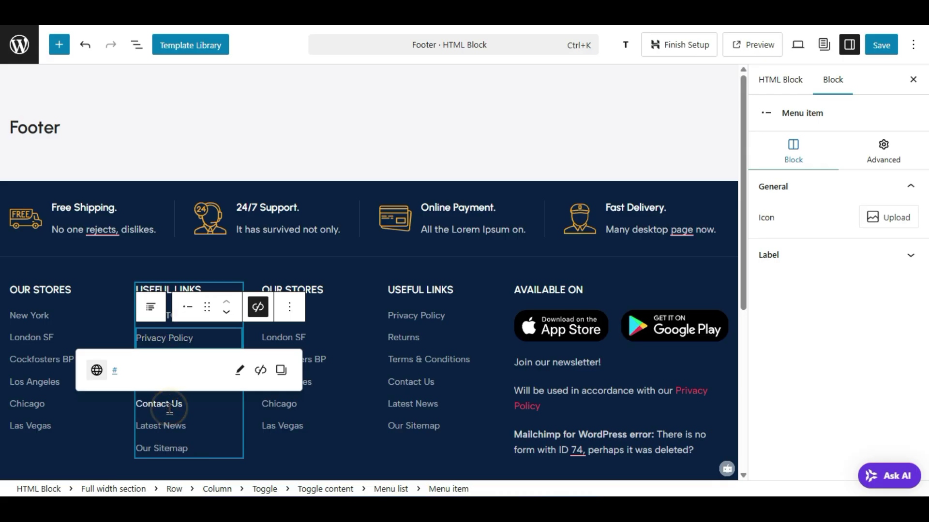
{"action": "triple_click", "coordinate": [167, 406]}
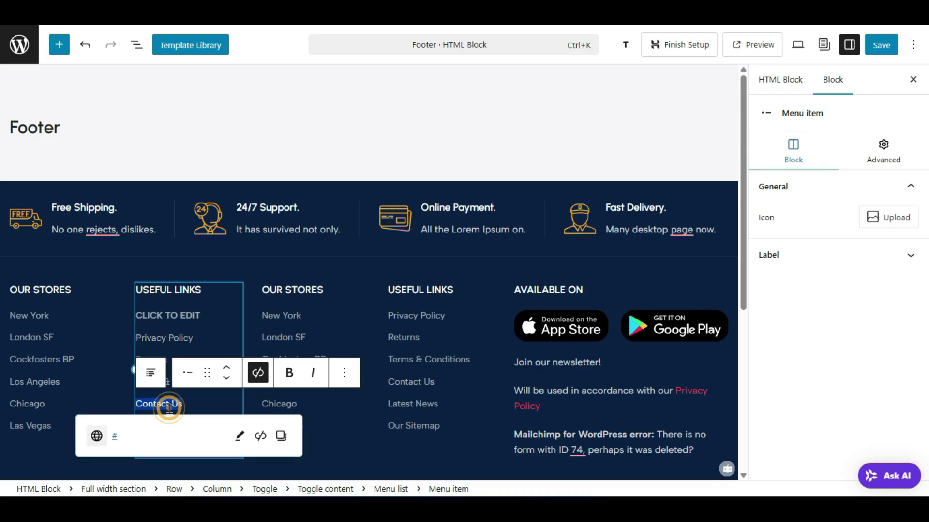
{"action": "triple_click", "coordinate": [160, 341]}
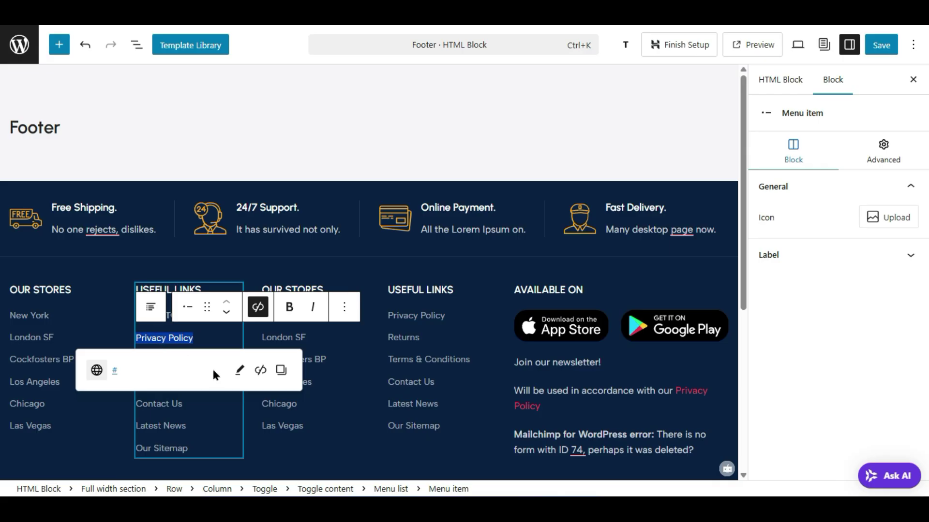
{"action": "left_click", "coordinate": [888, 217]}
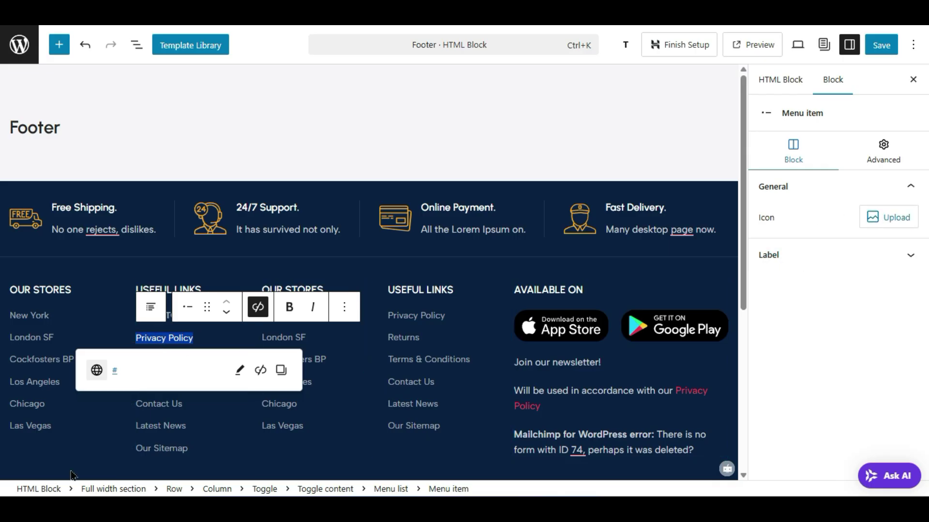
{"action": "left_click", "coordinate": [157, 432]}
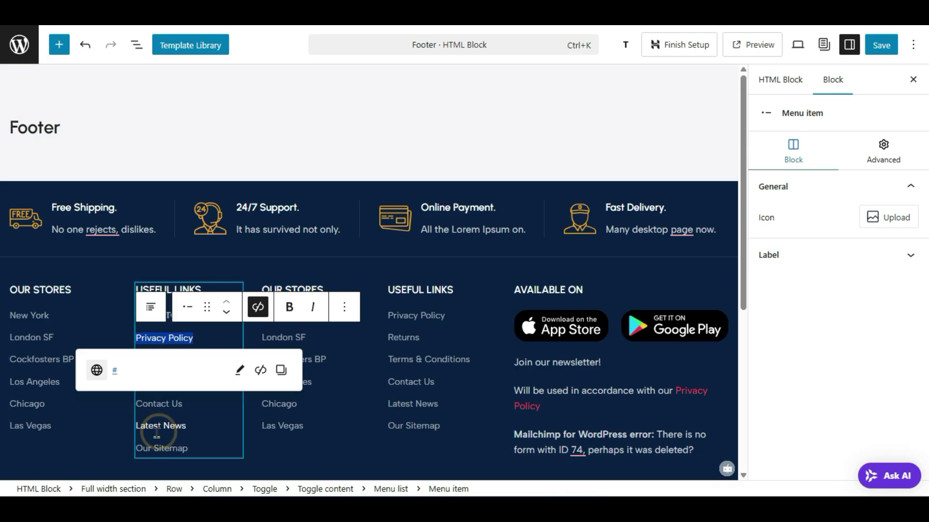
{"action": "triple_click", "coordinate": [157, 432]}
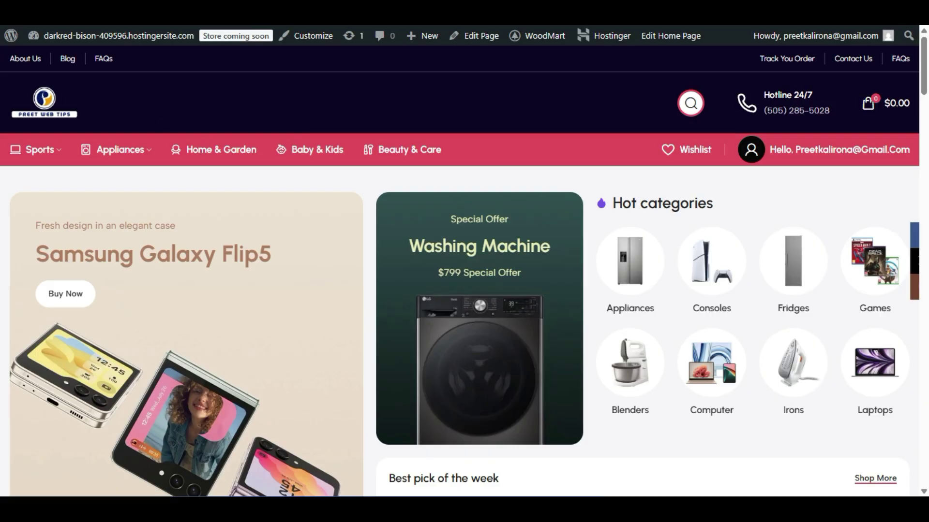
- Check the new footer on the live home page and highlight the copyright line beneath it
{"action": "scroll", "coordinate": [292, 271], "scroll_direction": "down", "scroll_amount": 20}
{"action": "scroll", "coordinate": [304, 289], "scroll_direction": "down", "scroll_amount": 15}
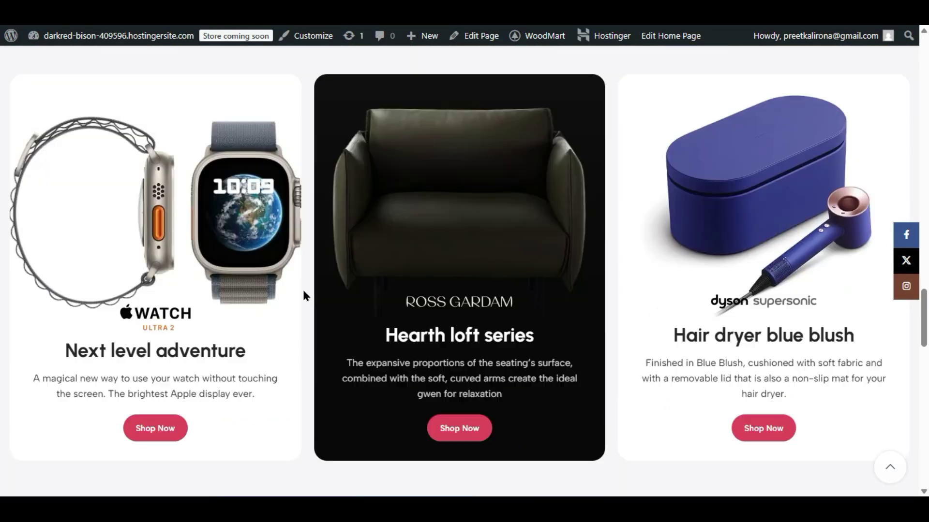
{"action": "scroll", "coordinate": [286, 319], "scroll_direction": "down", "scroll_amount": 3}
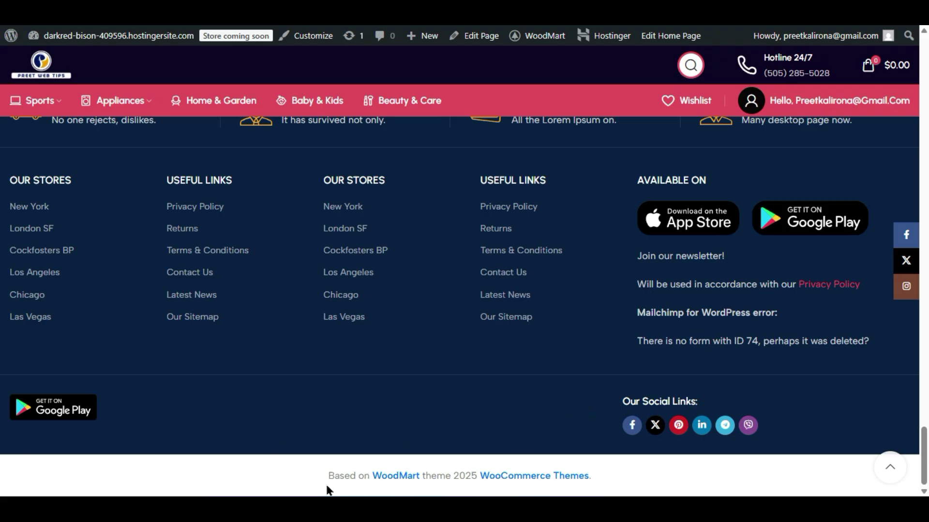
{"action": "left_click_drag", "start_coordinate": [315, 475], "coordinate": [643, 474]}
{"action": "left_click", "coordinate": [650, 473]}
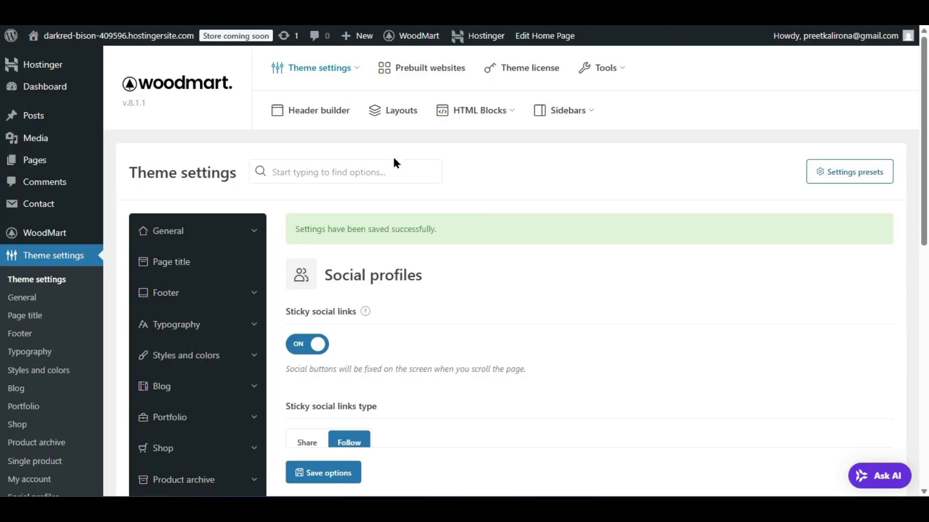
- Open the theme's Footer settings and review the footer content, style and display options
{"action": "left_click", "coordinate": [30, 351]}
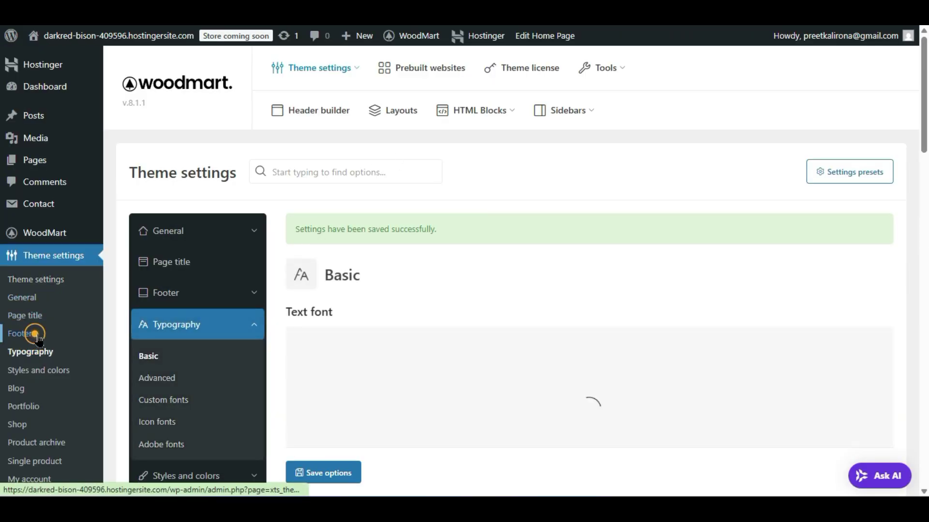
{"action": "left_click", "coordinate": [35, 334]}
{"action": "scroll", "coordinate": [439, 341], "scroll_direction": "down", "scroll_amount": 4}
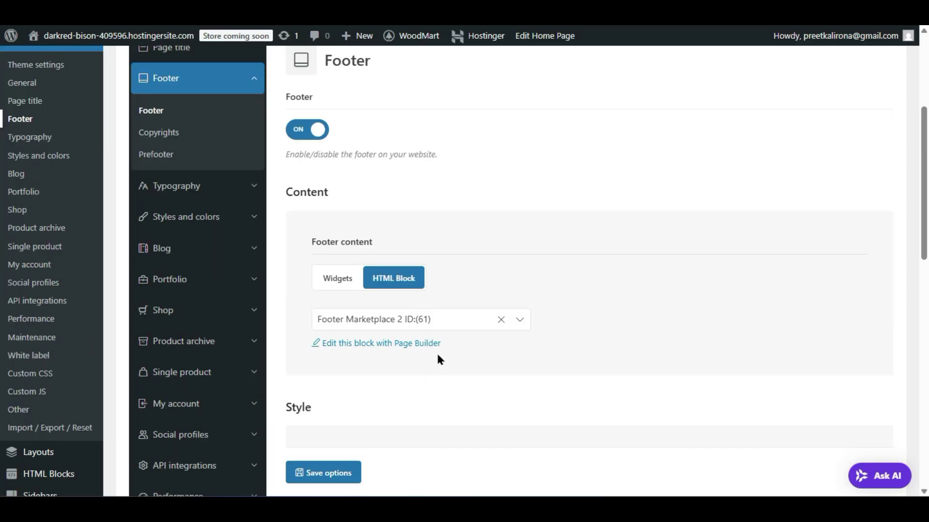
{"action": "scroll", "coordinate": [438, 358], "scroll_direction": "down", "scroll_amount": 12}
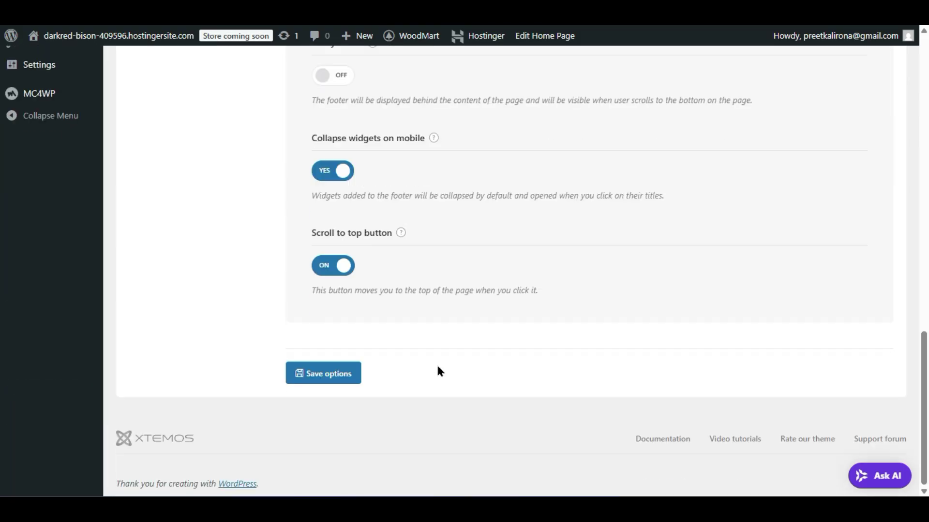
{"action": "scroll", "coordinate": [439, 371], "scroll_direction": "up", "scroll_amount": 8}
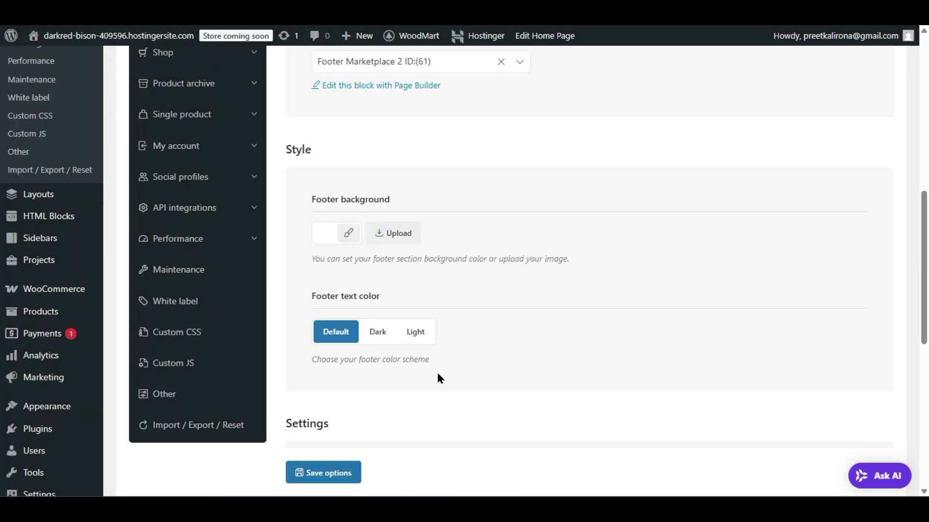
{"action": "scroll", "coordinate": [438, 374], "scroll_direction": "up", "scroll_amount": 6}
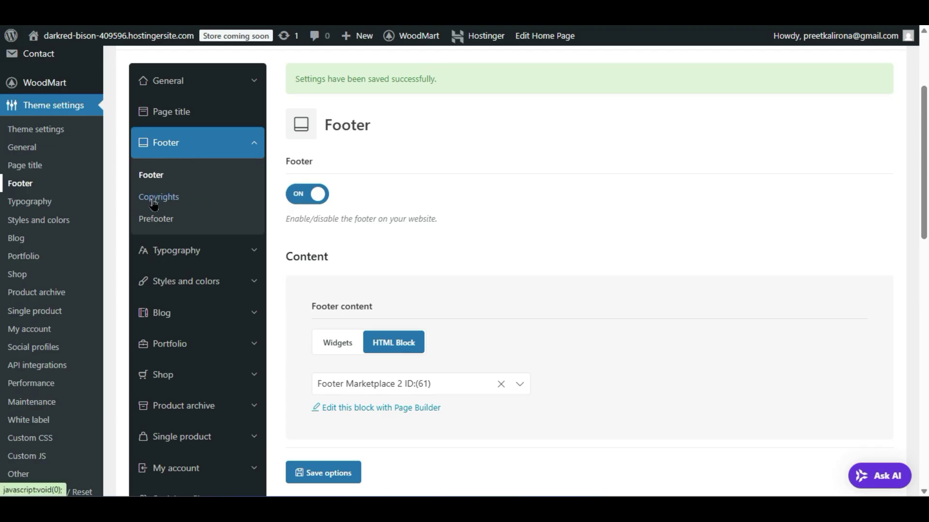
- Open the footer's Copyrights settings and review the layout, the copyrights text and the text next to it
{"action": "left_click", "coordinate": [173, 203]}
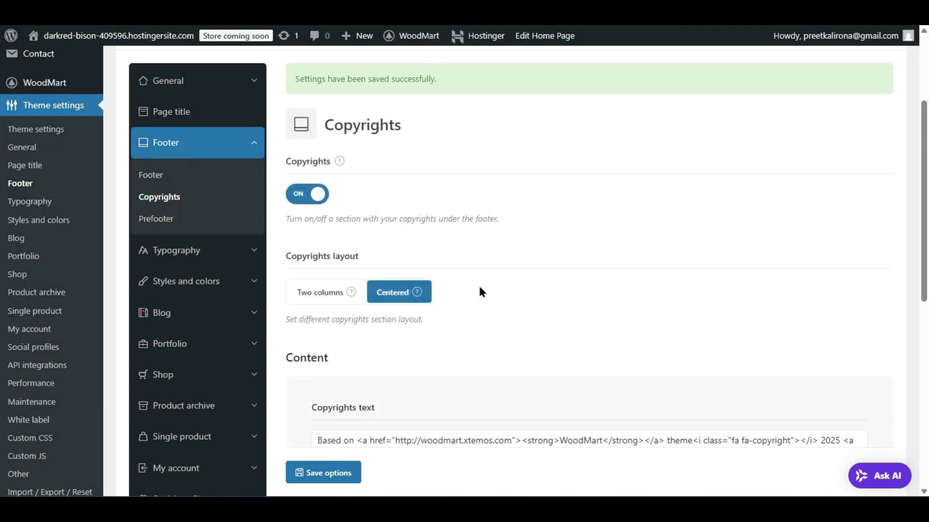
{"action": "scroll", "coordinate": [480, 293], "scroll_direction": "down", "scroll_amount": 2}
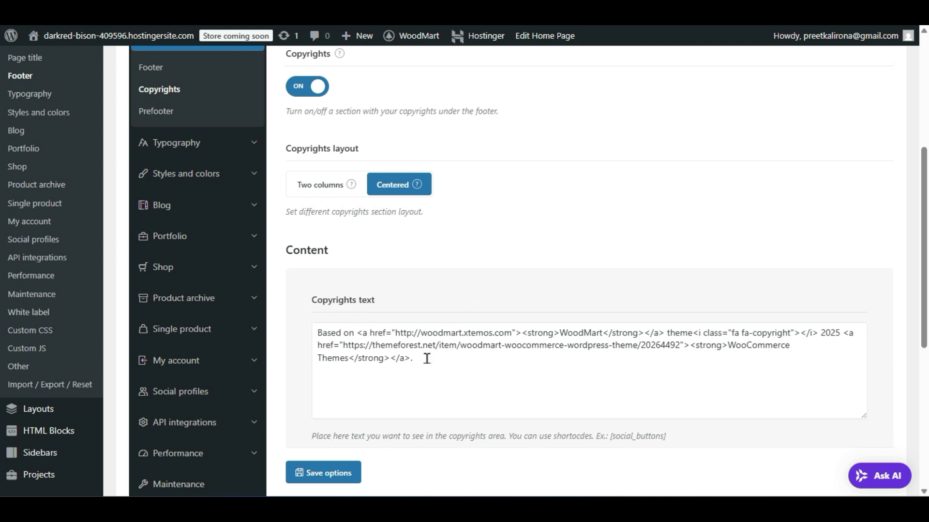
{"action": "left_click_drag", "start_coordinate": [428, 359], "coordinate": [317, 329]}
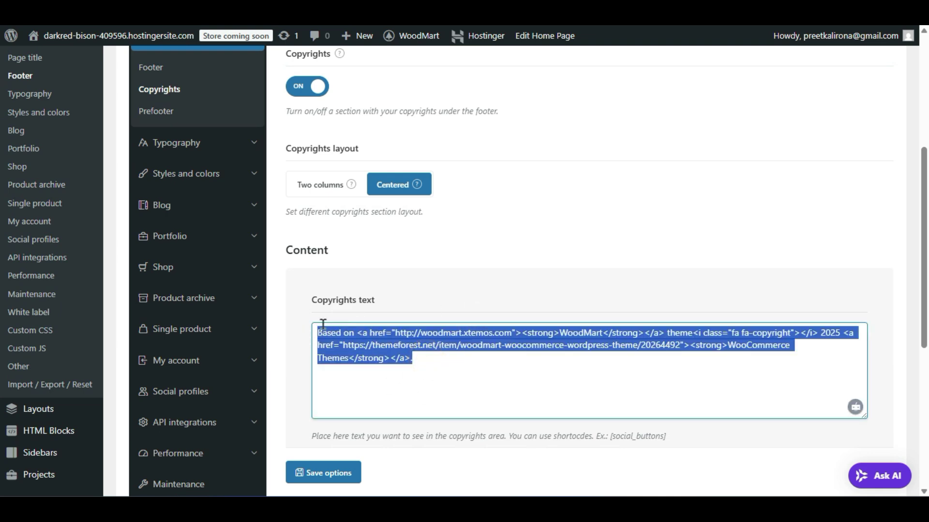
{"action": "left_click", "coordinate": [291, 312]}
{"action": "scroll", "coordinate": [286, 319], "scroll_direction": "down", "scroll_amount": 4}
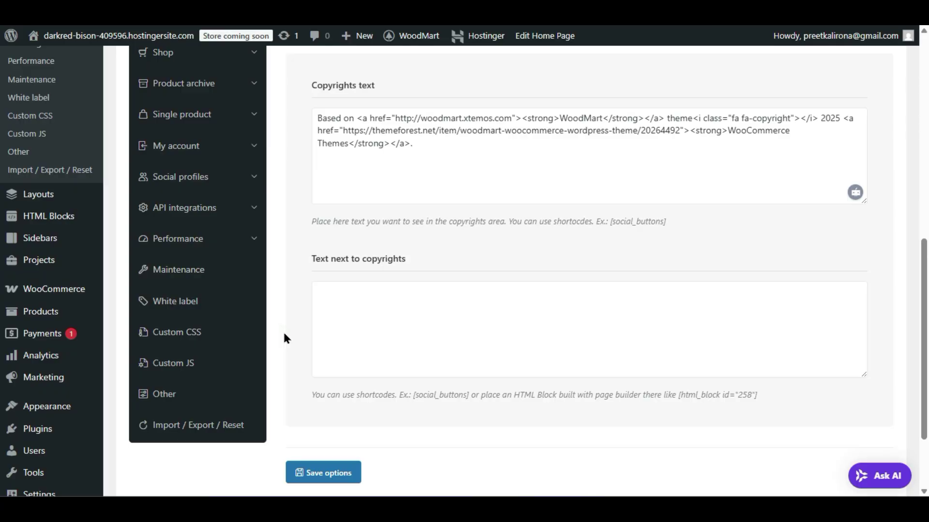
{"action": "left_click", "coordinate": [377, 305]}
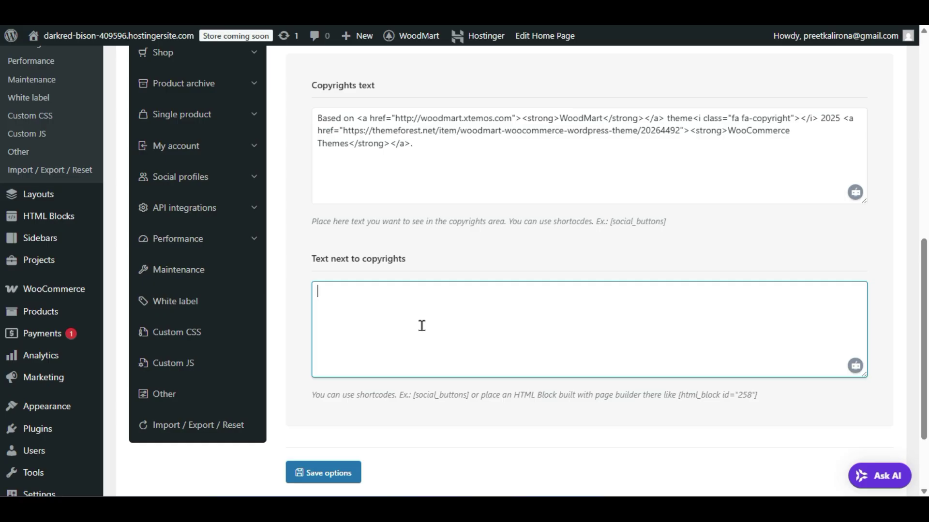
{"action": "scroll", "coordinate": [416, 333], "scroll_direction": "up", "scroll_amount": 6}
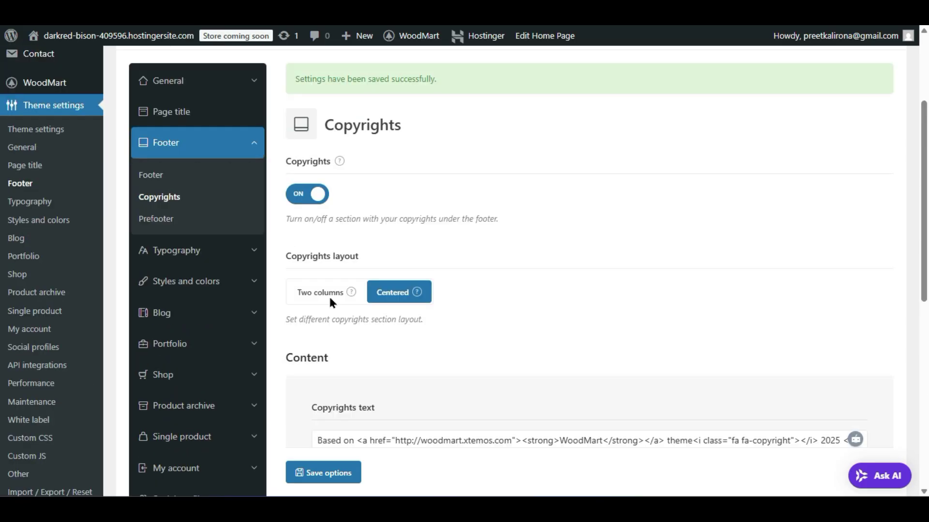
- Open the Prefooter text settings and examine the Online store of household appliances and electronics section above the live site's footer
{"action": "left_click", "coordinate": [156, 218]}
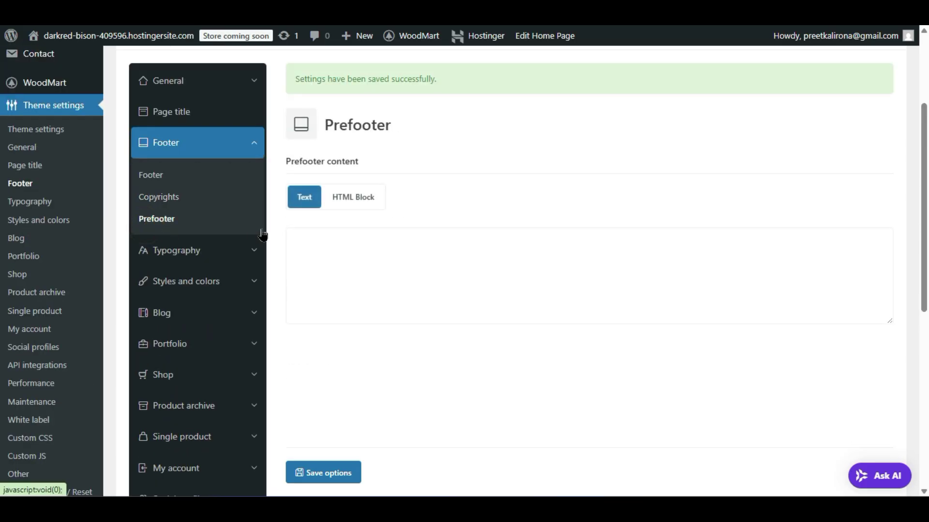
{"action": "left_click", "coordinate": [311, 230]}
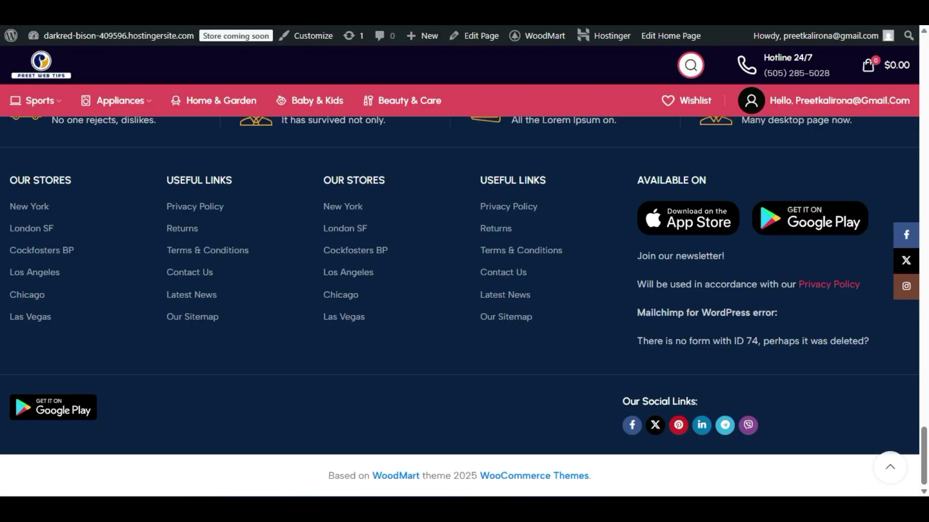
{"action": "scroll", "coordinate": [378, 317], "scroll_direction": "up", "scroll_amount": 8}
{"action": "scroll", "coordinate": [378, 317], "scroll_direction": "down", "scroll_amount": 2}
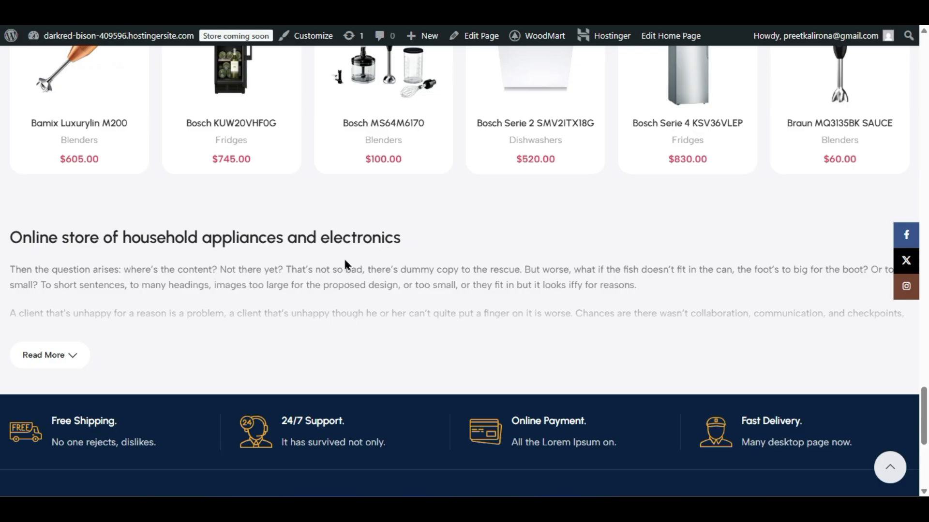
{"action": "left_click_drag", "start_coordinate": [11, 241], "coordinate": [458, 241]}
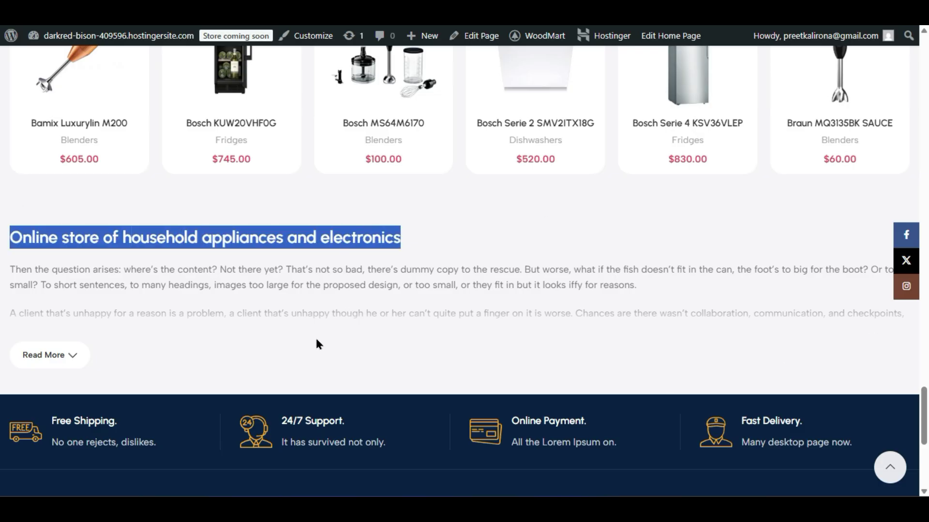
{"action": "left_click", "coordinate": [251, 344]}
{"action": "left_click_drag", "start_coordinate": [136, 350], "coordinate": [11, 232]}
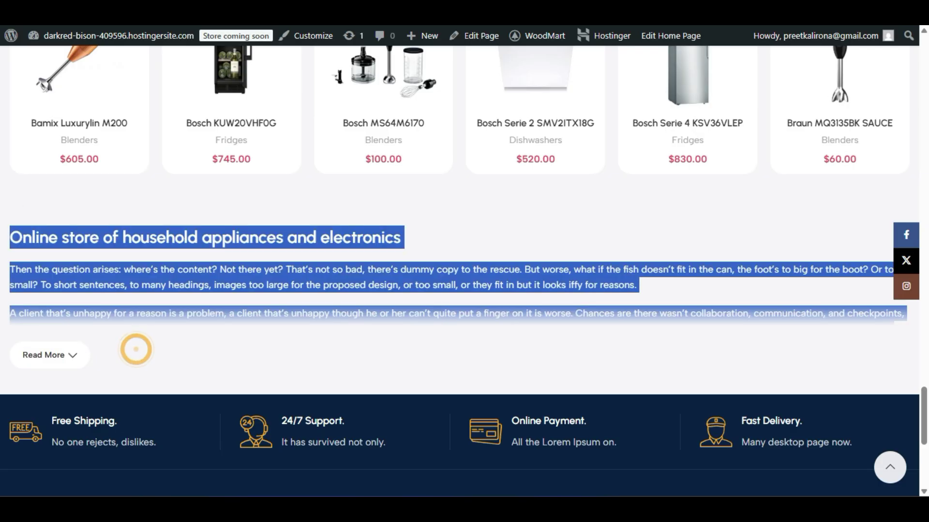
{"action": "left_click", "coordinate": [22, 229]}
- Look through the live home page's product and category sections and return to the text section just above the footer
{"action": "scroll", "coordinate": [490, 319], "scroll_direction": "up", "scroll_amount": 10}
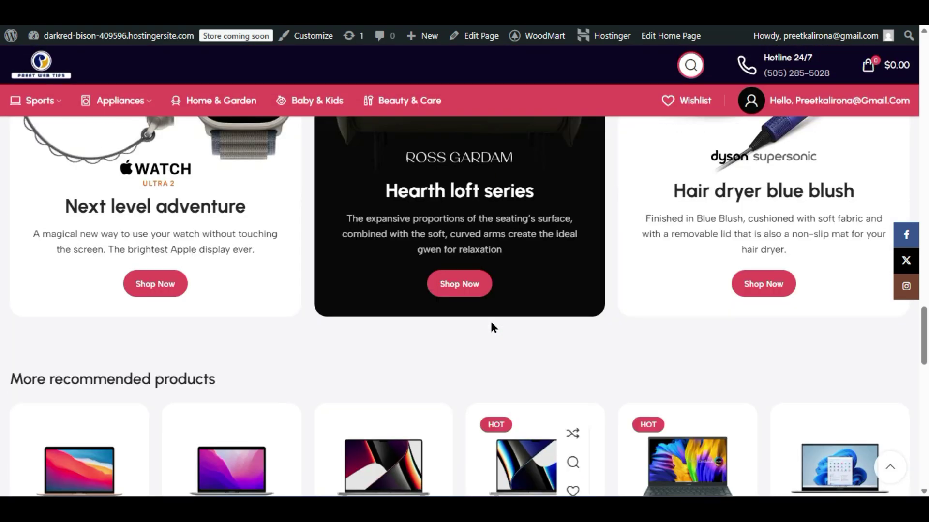
{"action": "scroll", "coordinate": [208, 214], "scroll_direction": "up", "scroll_amount": 15}
{"action": "scroll", "coordinate": [215, 222], "scroll_direction": "down", "scroll_amount": 5}
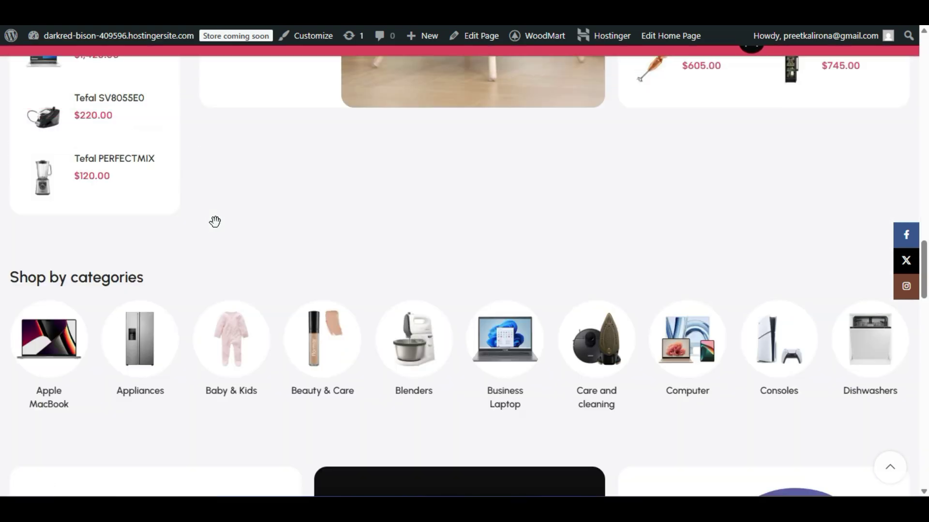
{"action": "scroll", "coordinate": [215, 221], "scroll_direction": "down", "scroll_amount": 20}
{"action": "scroll", "coordinate": [218, 233], "scroll_direction": "up", "scroll_amount": 10}
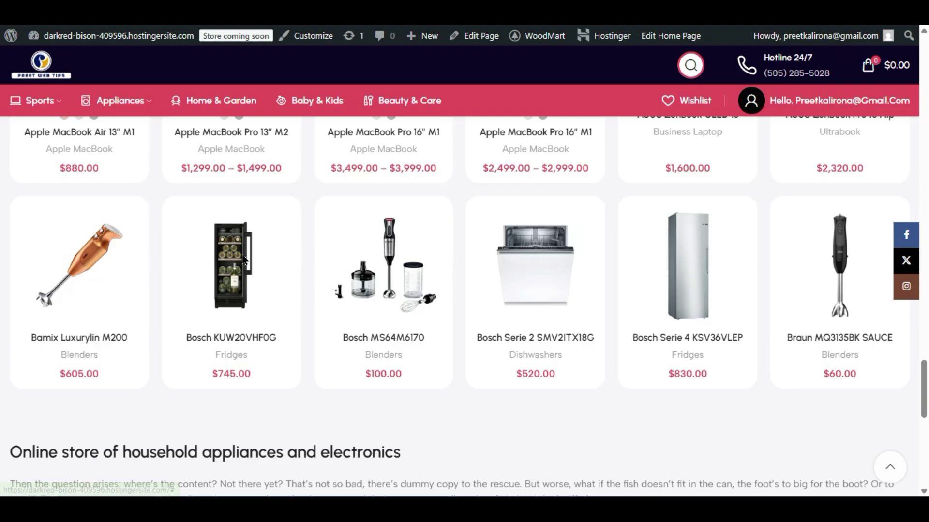
{"action": "scroll", "coordinate": [244, 260], "scroll_direction": "down", "scroll_amount": 6}
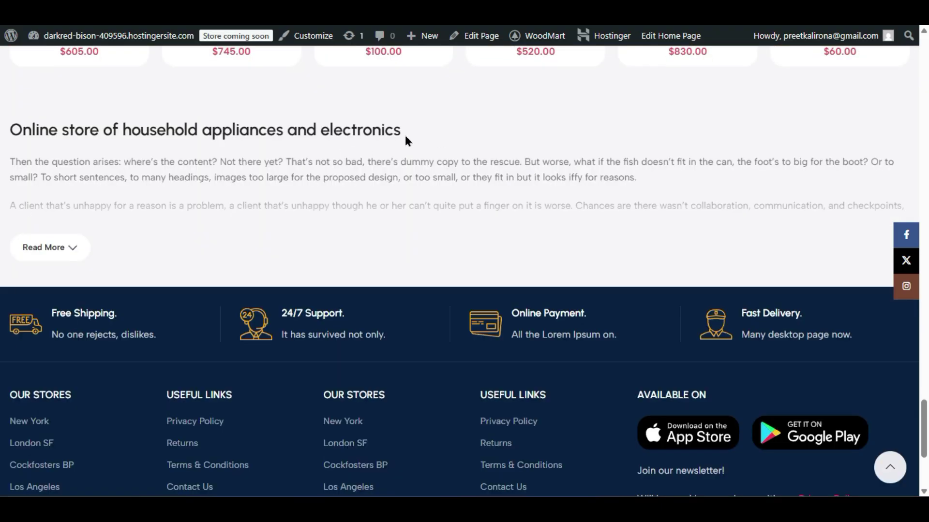
{"action": "left_click_drag", "start_coordinate": [11, 130], "coordinate": [284, 247]}
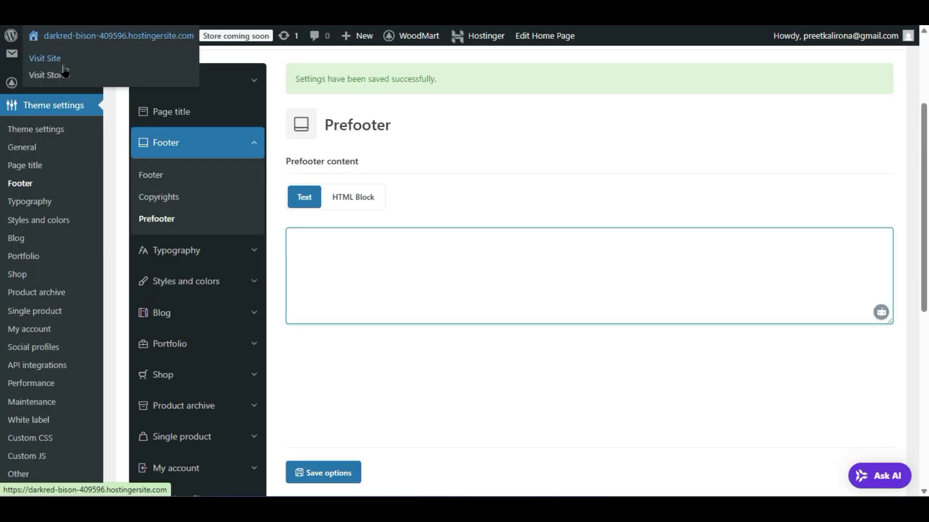
- Open the live site in a new tab and check the area between the recommended products and the footer
{"action": "right_click", "coordinate": [64, 73]}
{"action": "left_click", "coordinate": [85, 82]}
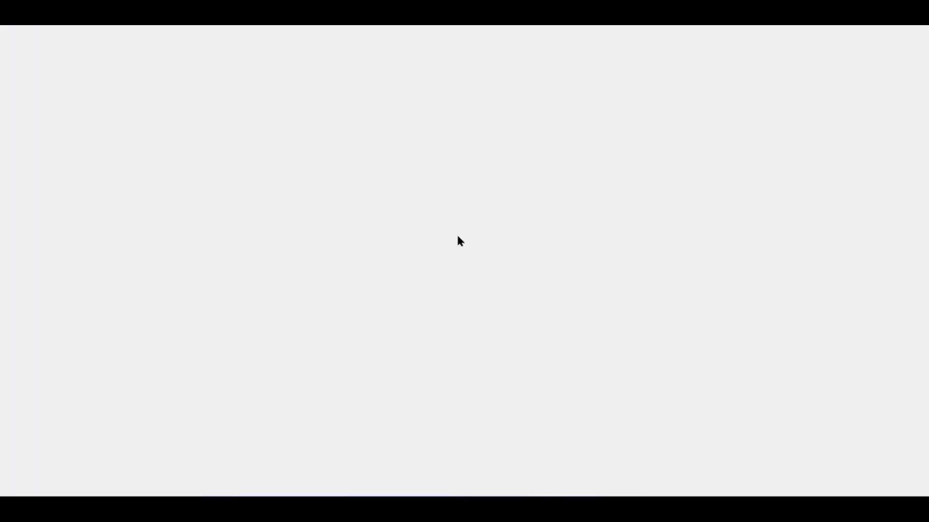
{"action": "scroll", "coordinate": [442, 261], "scroll_direction": "down", "scroll_amount": 15}
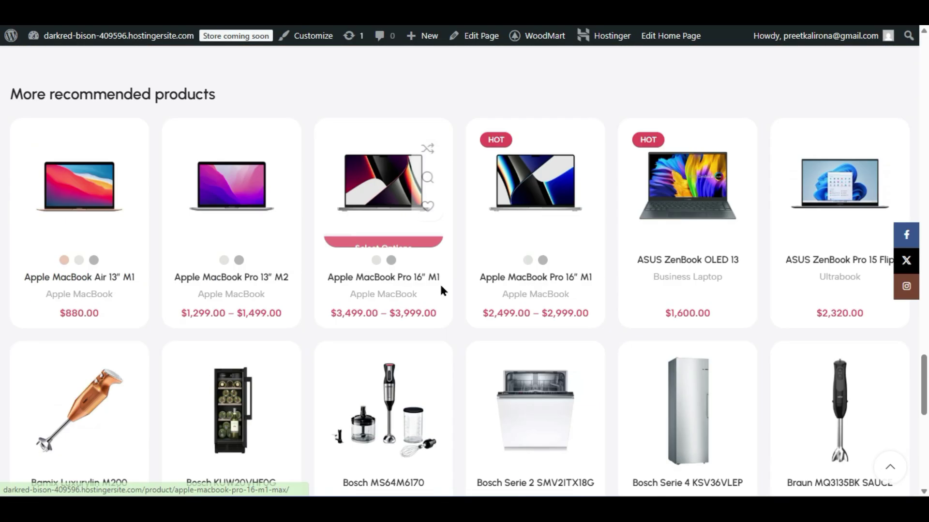
{"action": "scroll", "coordinate": [440, 292], "scroll_direction": "down", "scroll_amount": 8}
{"action": "scroll", "coordinate": [439, 293], "scroll_direction": "up", "scroll_amount": 4}
{"action": "scroll", "coordinate": [169, 220], "scroll_direction": "down", "scroll_amount": 4}
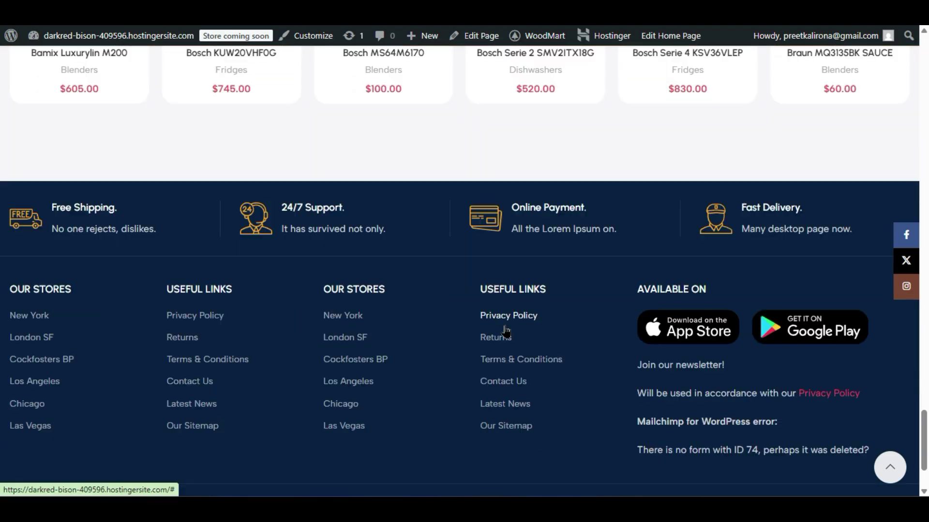
{"action": "scroll", "coordinate": [505, 333], "scroll_direction": "up", "scroll_amount": 2}
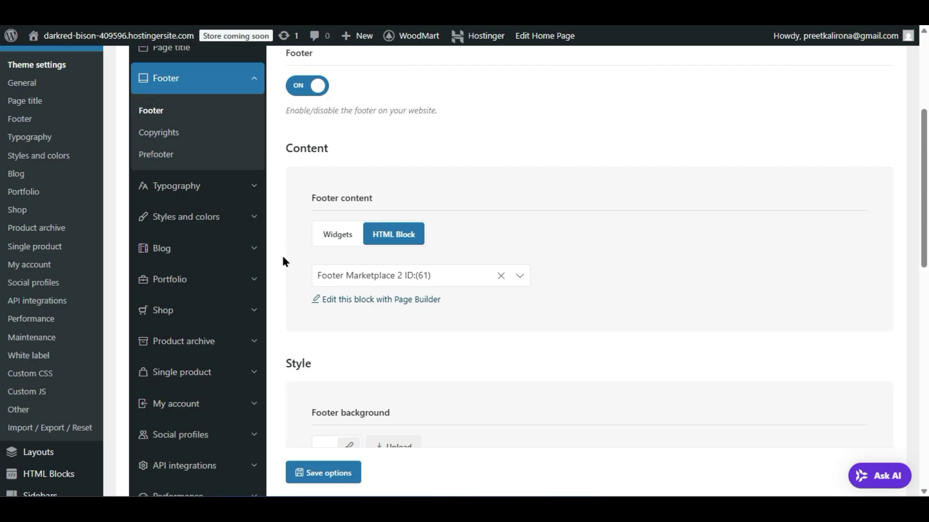
- Check the Prefooter settings and review the header, site width and sidebar options in the General layout settings
{"action": "scroll", "coordinate": [283, 261], "scroll_direction": "up", "scroll_amount": 2}
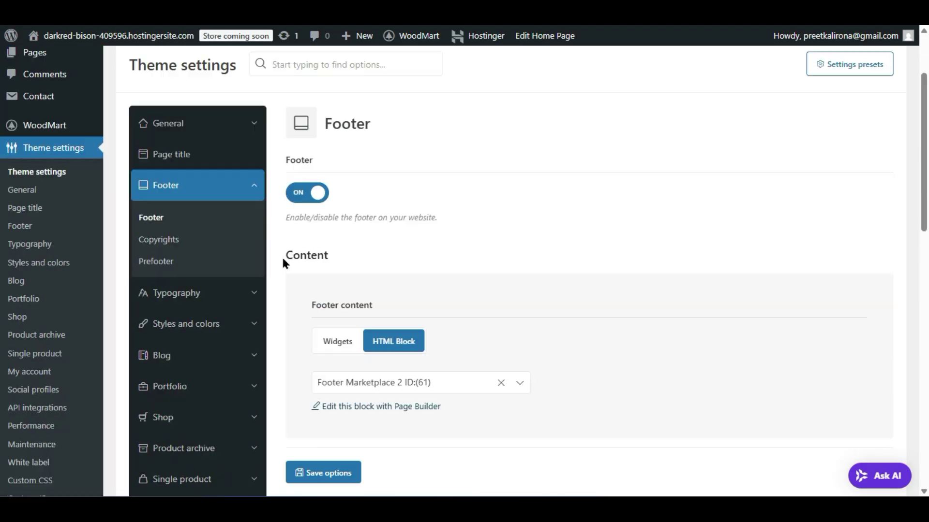
{"action": "left_click", "coordinate": [163, 263]}
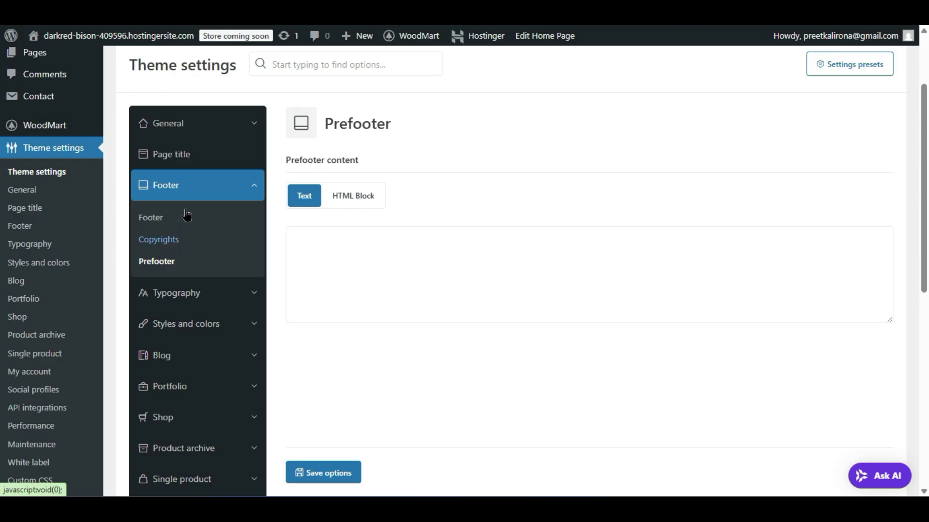
{"action": "left_click", "coordinate": [182, 129]}
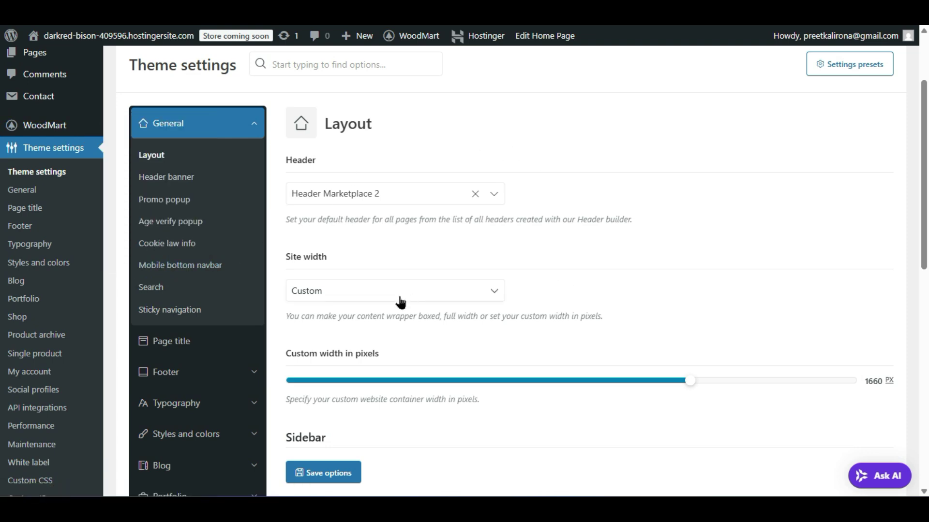
{"action": "scroll", "coordinate": [406, 309], "scroll_direction": "down", "scroll_amount": 2}
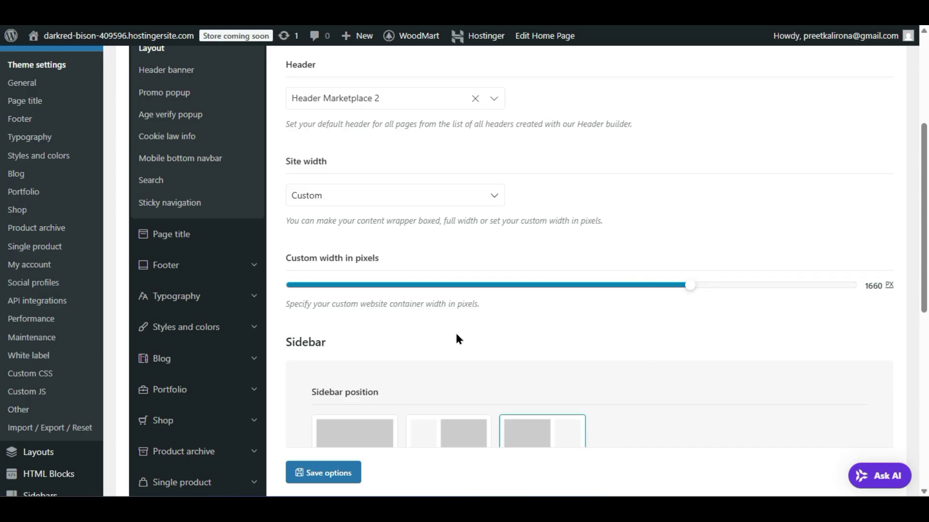
{"action": "scroll", "coordinate": [904, 421], "scroll_direction": "down", "scroll_amount": 4}
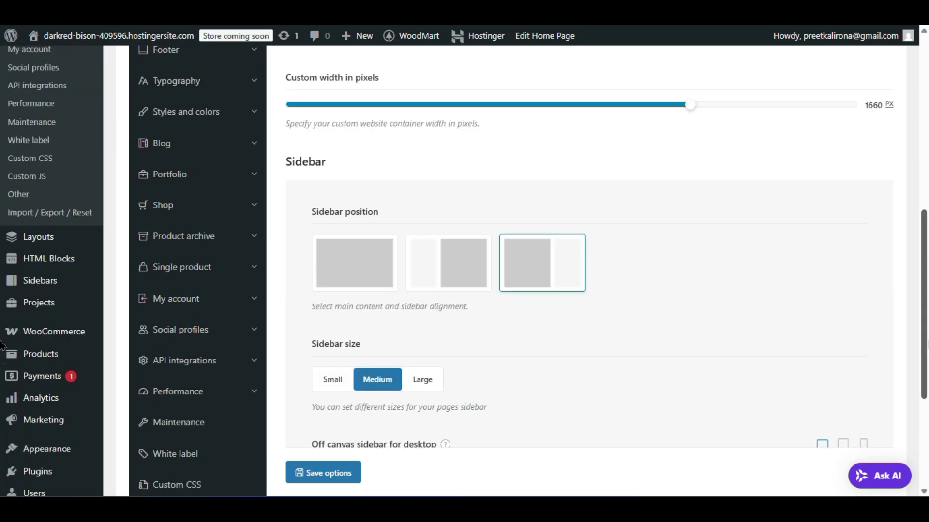
- Try the sidebar position options in the General layout settings and choose the full-width layout without a sidebar
{"action": "left_click", "coordinate": [340, 255]}
{"action": "left_click", "coordinate": [526, 271]}
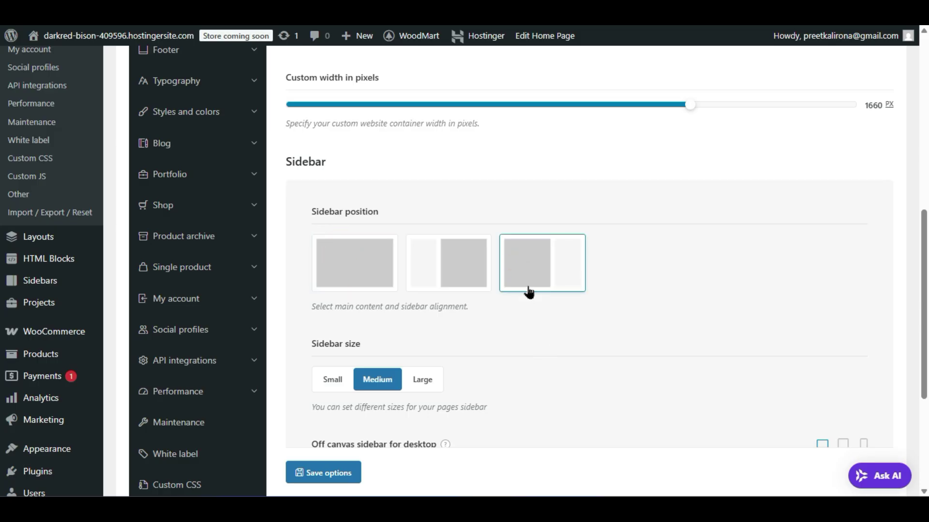
{"action": "left_click", "coordinate": [444, 279]}
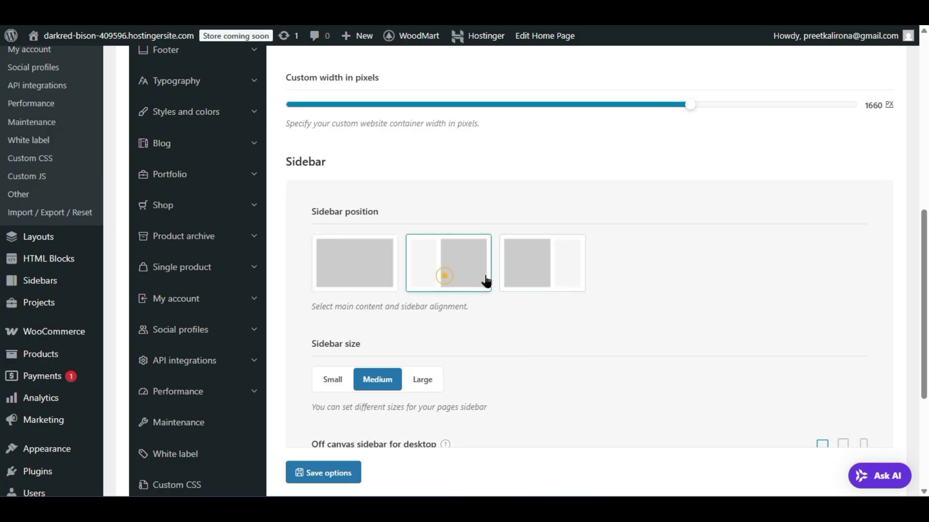
{"action": "left_click", "coordinate": [342, 274]}
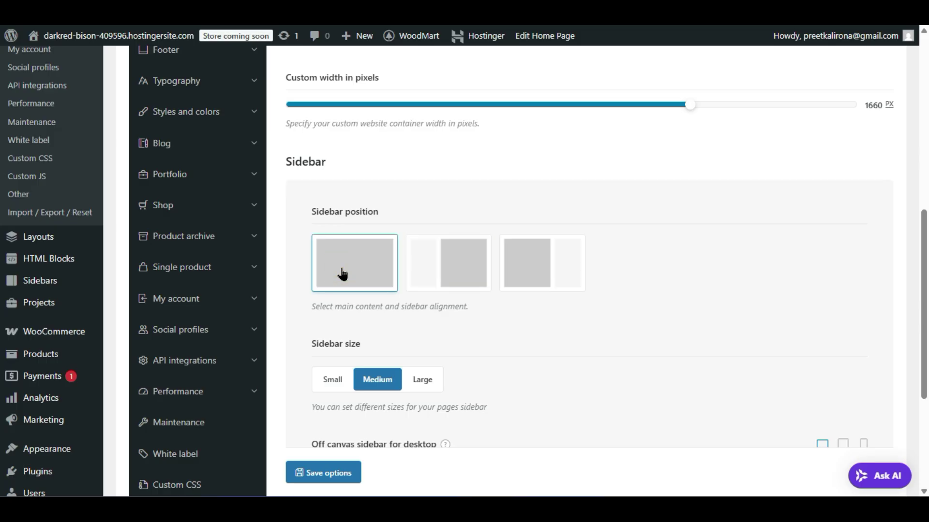
{"action": "scroll", "coordinate": [342, 275], "scroll_direction": "down", "scroll_amount": 2}
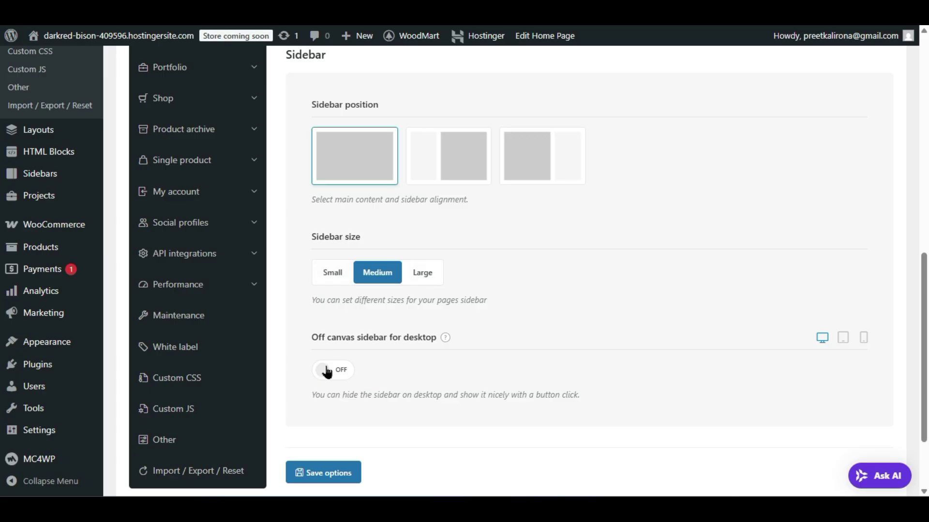
{"action": "scroll", "coordinate": [358, 358], "scroll_direction": "up", "scroll_amount": 8}
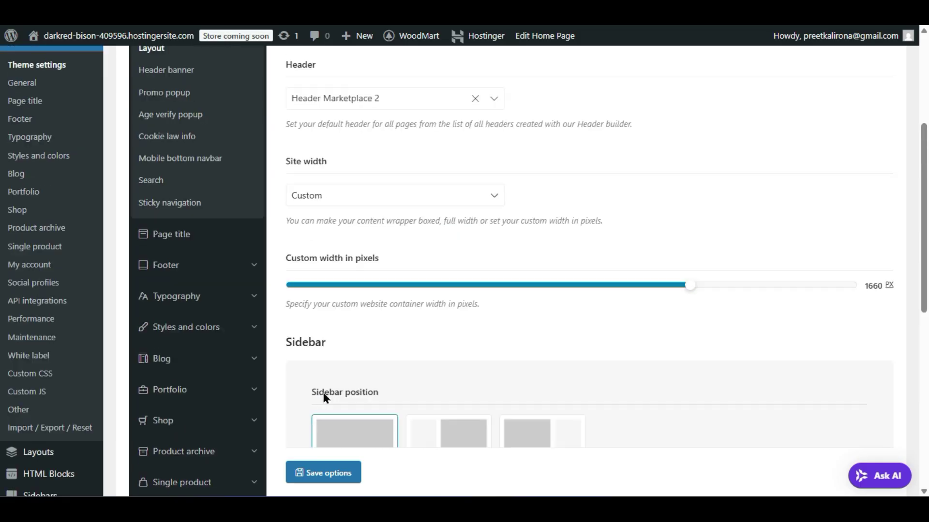
- Open the Header banner settings, enable the header banner and go to its link and content fields
{"action": "left_click", "coordinate": [192, 178]}
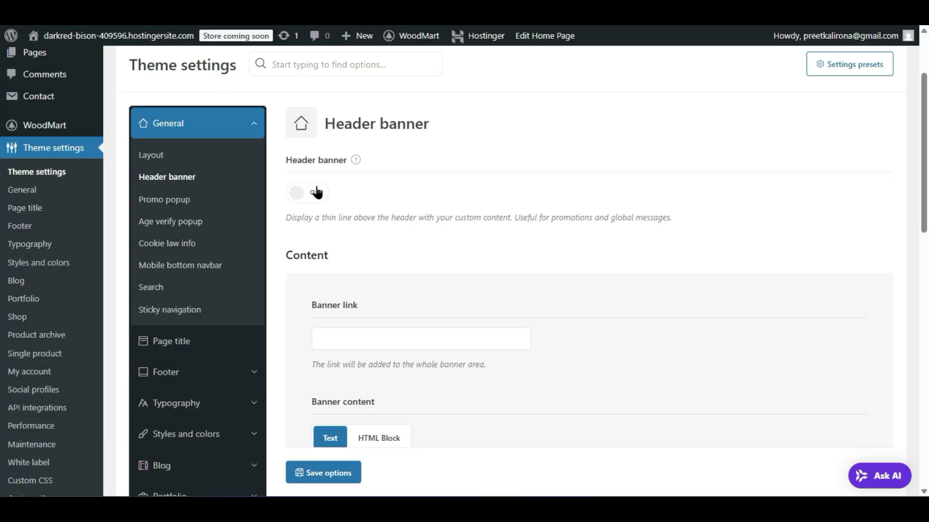
{"action": "left_click", "coordinate": [313, 192]}
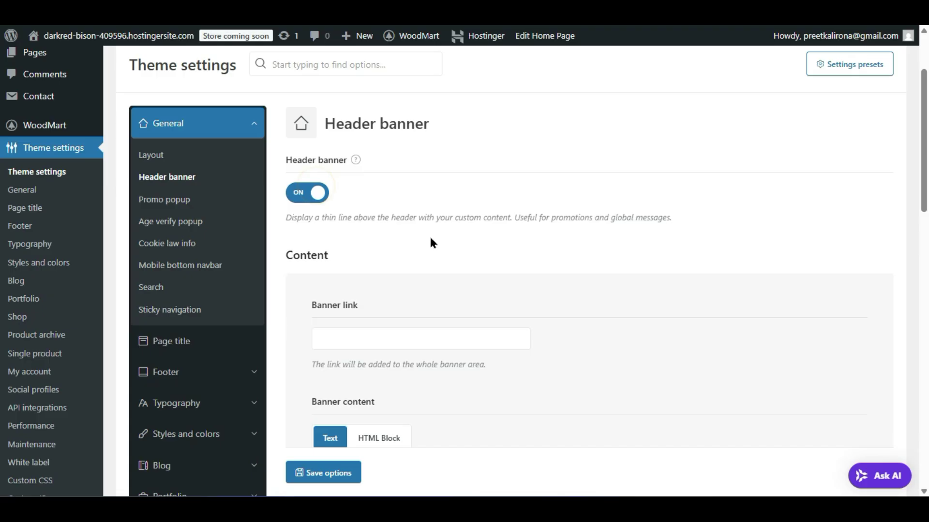
{"action": "scroll", "coordinate": [422, 247], "scroll_direction": "down", "scroll_amount": 2}
{"action": "left_click", "coordinate": [400, 232]}
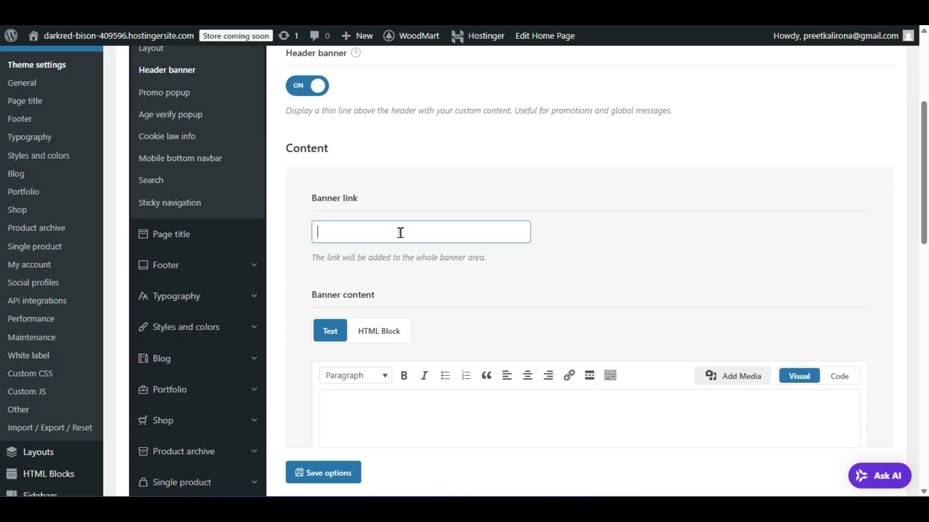
{"action": "scroll", "coordinate": [401, 232], "scroll_direction": "down", "scroll_amount": 2}
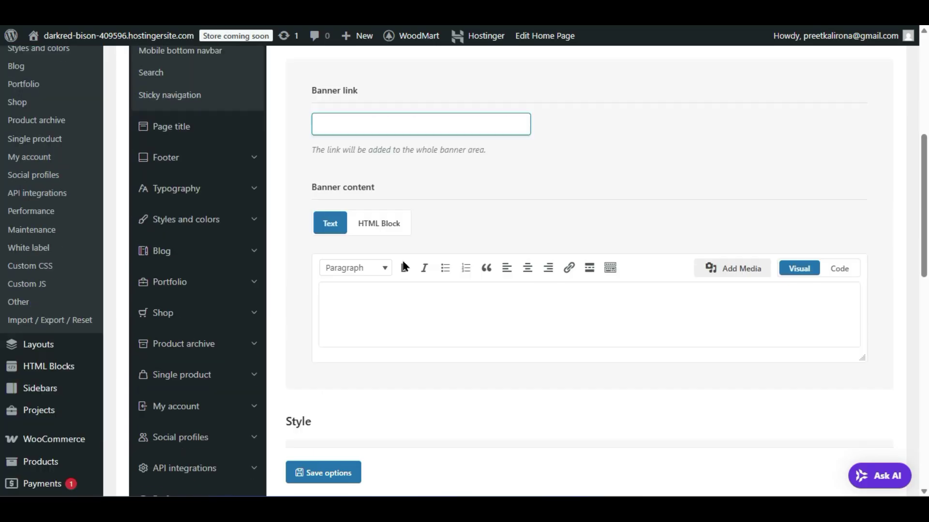
- Enter "We have free shipping to USA" as the header banner's text content and save the options
{"action": "left_click", "coordinate": [372, 301]}
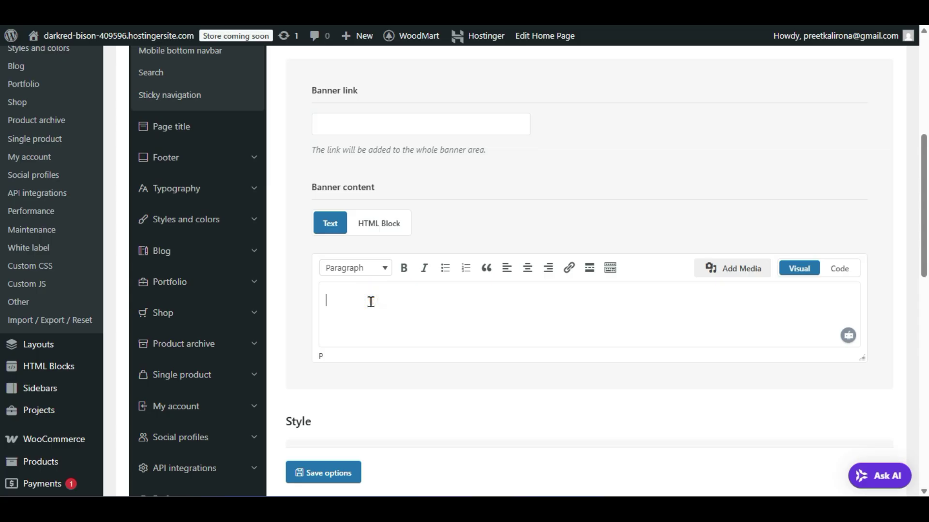
{"action": "type", "text": "We have free ship"}
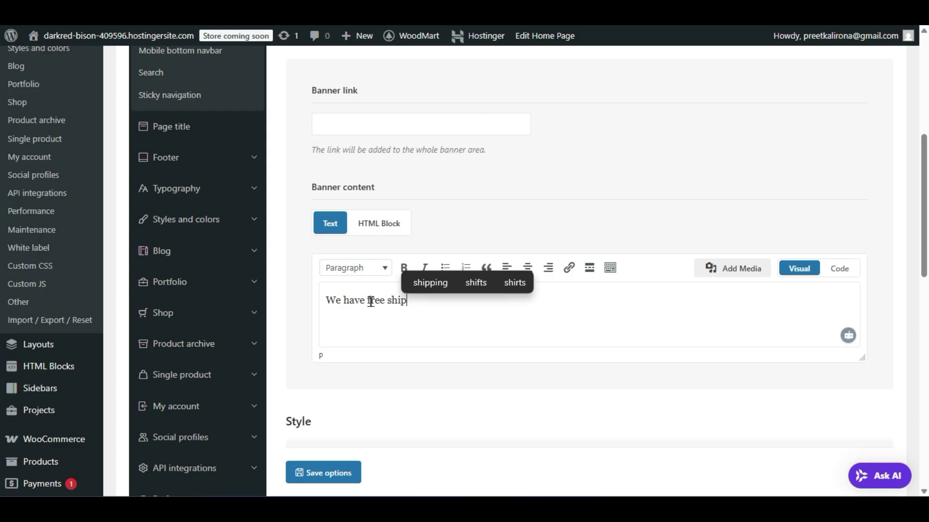
{"action": "type", "text": "ping to USA"}
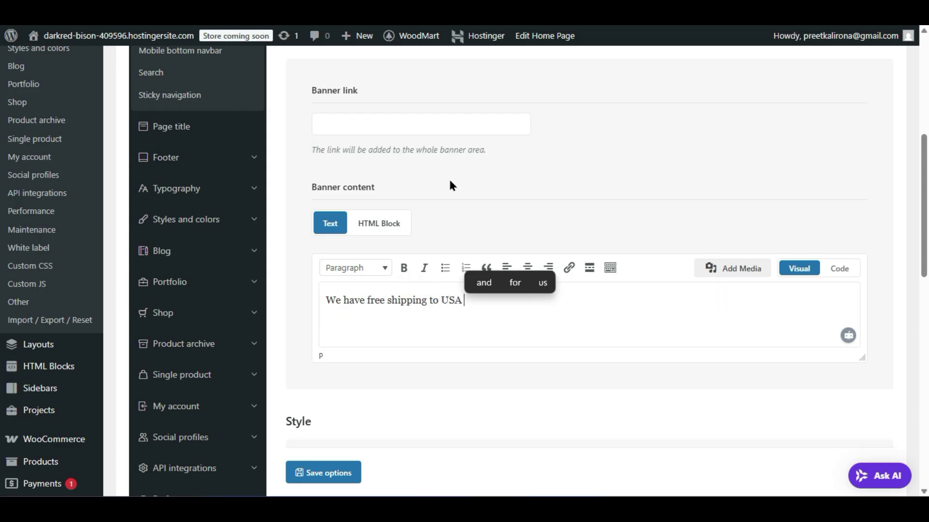
{"action": "left_click", "coordinate": [460, 119]}
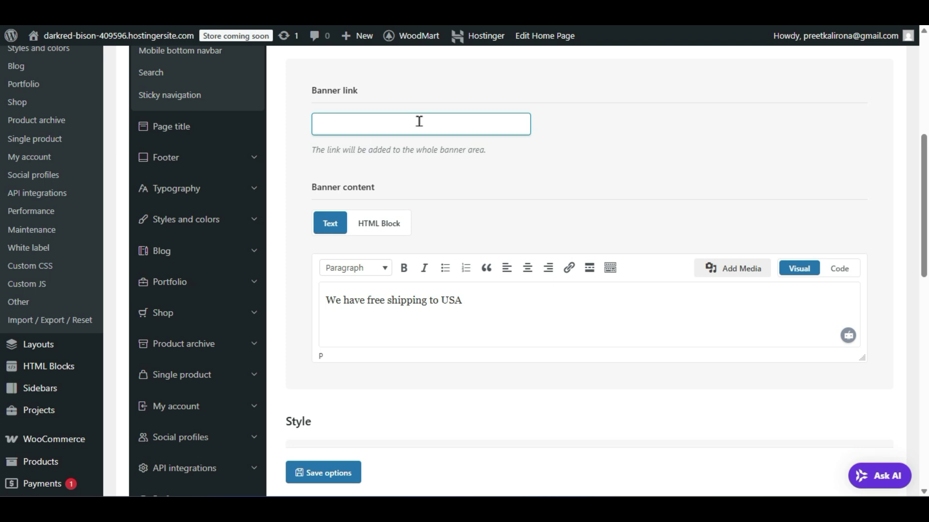
{"action": "scroll", "coordinate": [481, 339], "scroll_direction": "down", "scroll_amount": 2}
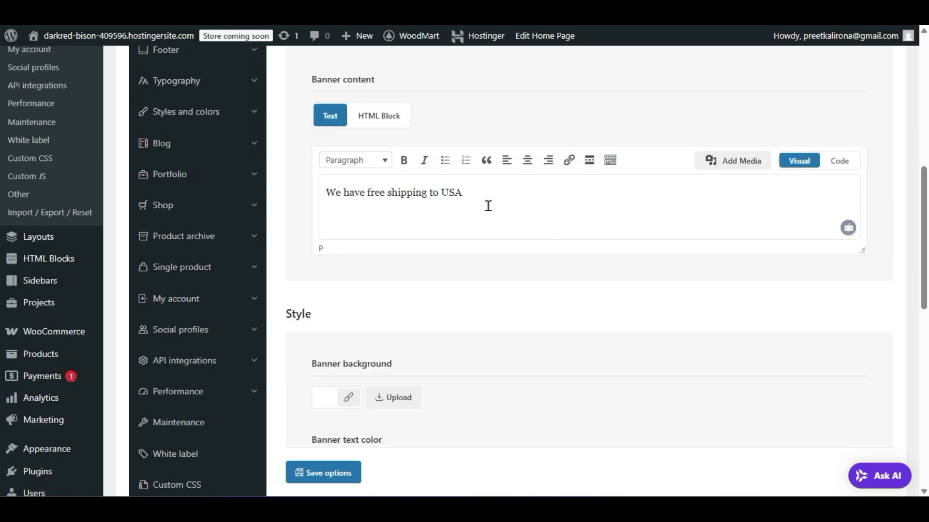
{"action": "scroll", "coordinate": [488, 205], "scroll_direction": "up", "scroll_amount": 2}
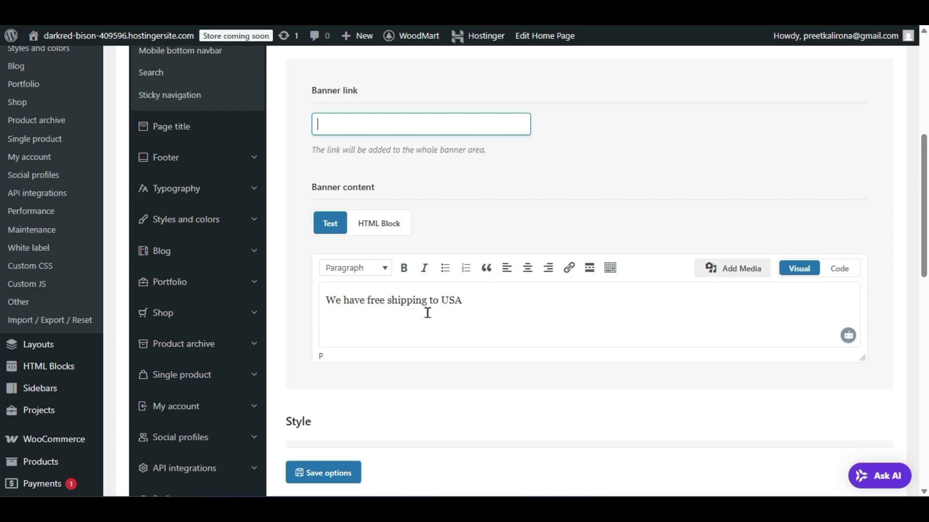
{"action": "scroll", "coordinate": [377, 340], "scroll_direction": "down", "scroll_amount": 4}
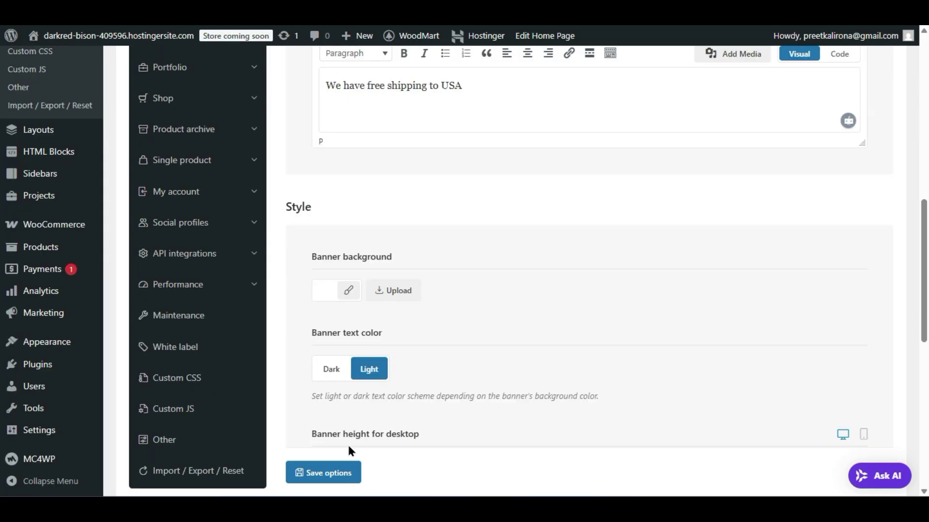
{"action": "left_click", "coordinate": [332, 473]}
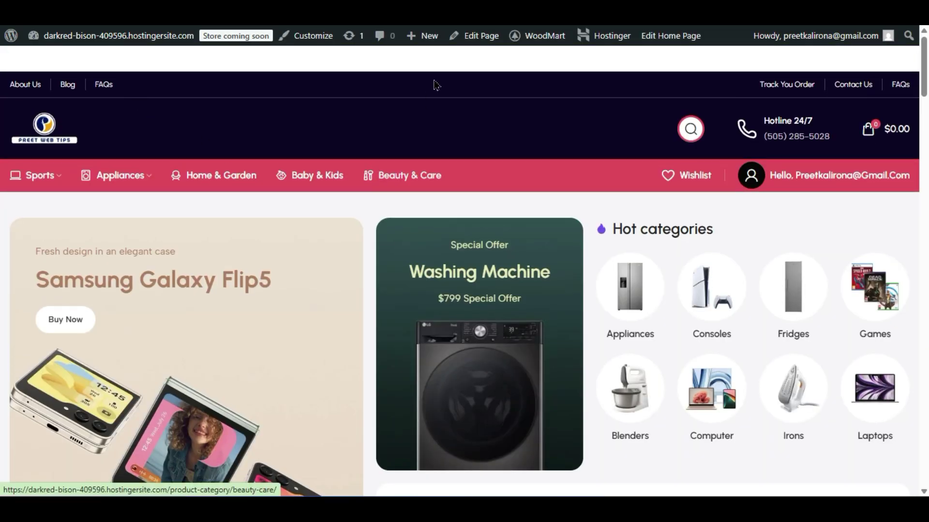
- Set the header banner's text color to Dark and save the options
{"action": "left_click", "coordinate": [266, 60]}
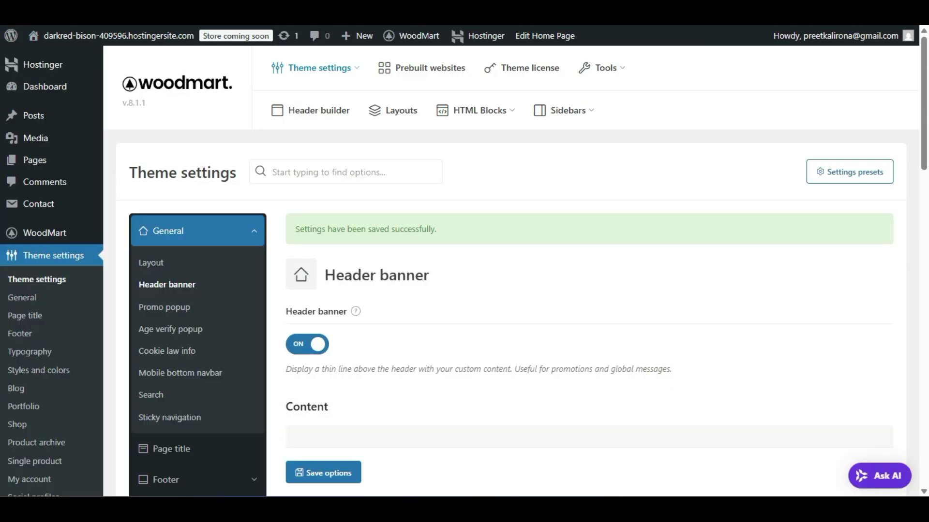
{"action": "scroll", "coordinate": [428, 274], "scroll_direction": "down", "scroll_amount": 6}
{"action": "scroll", "coordinate": [319, 329], "scroll_direction": "down", "scroll_amount": 6}
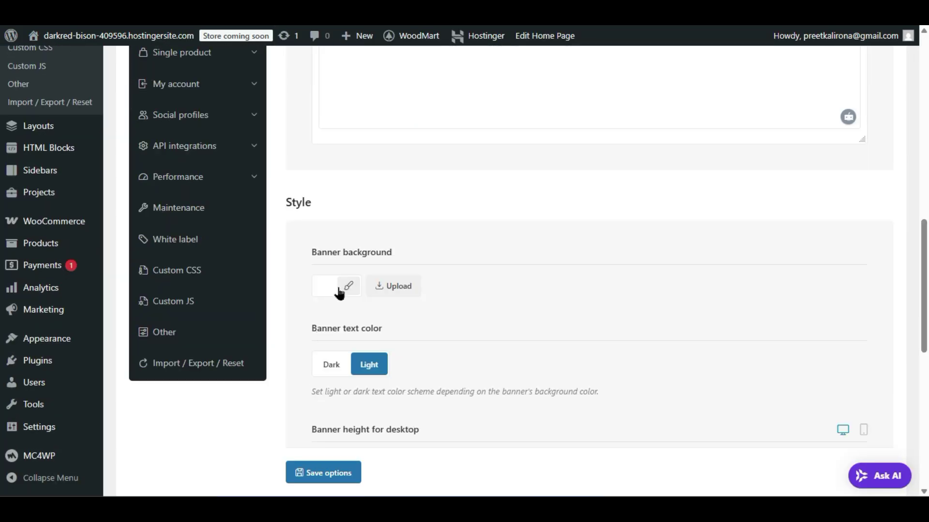
{"action": "left_click", "coordinate": [317, 363]}
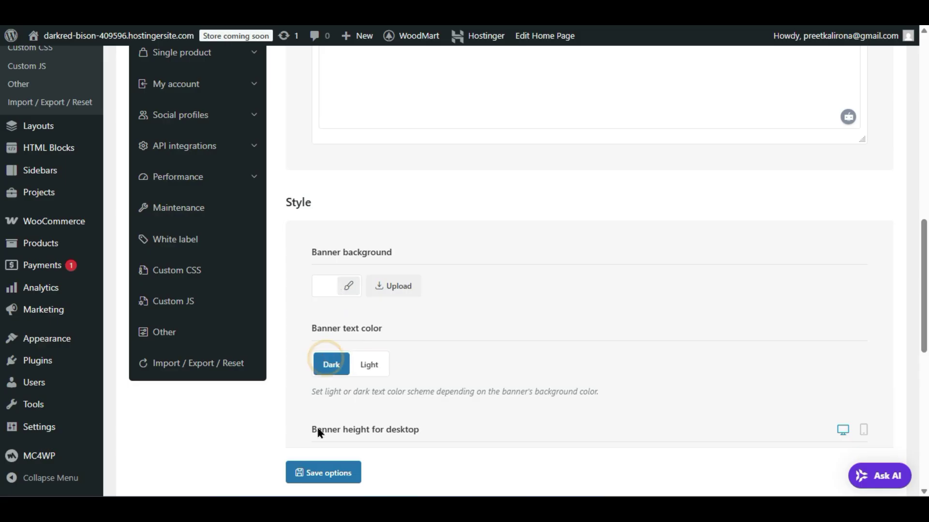
{"action": "left_click", "coordinate": [332, 473]}
{"action": "scroll", "coordinate": [417, 368], "scroll_direction": "down", "scroll_amount": 2}
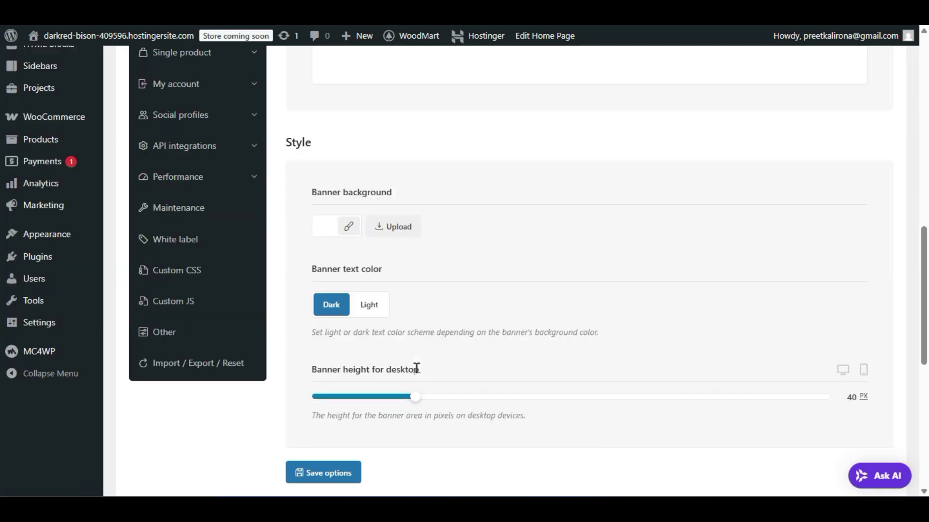
{"action": "scroll", "coordinate": [416, 369], "scroll_direction": "up", "scroll_amount": 1}
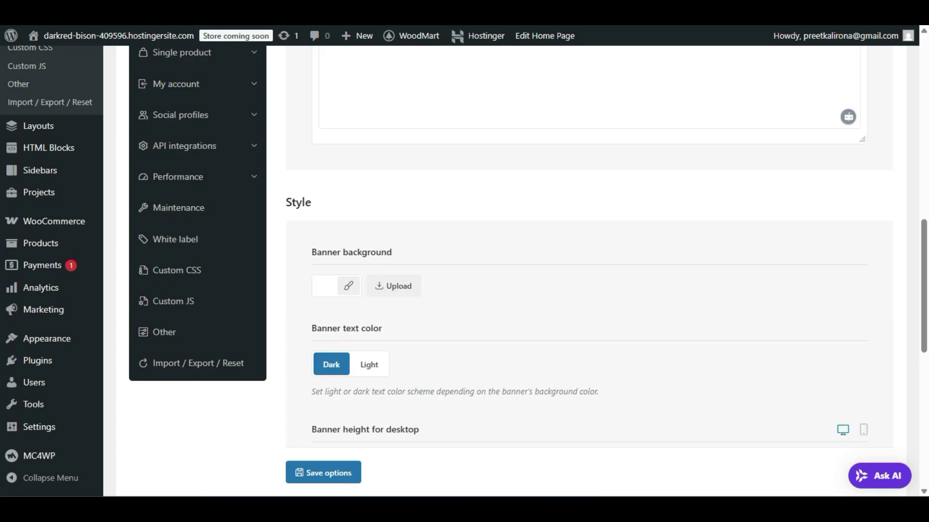
- Reload the live home page, check the free shipping text in the header banner and dismiss the banner
{"action": "key", "text": "ctrl+Tab"}
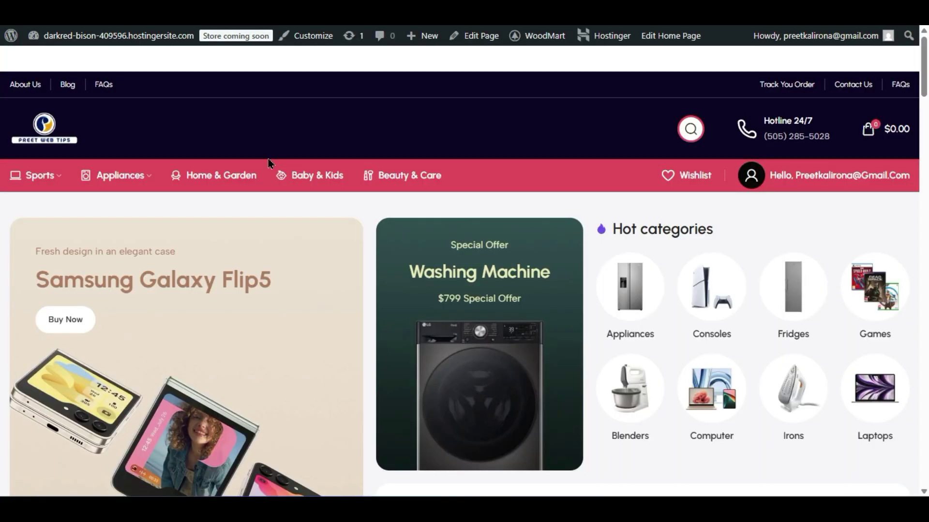
{"action": "key", "text": "F5"}
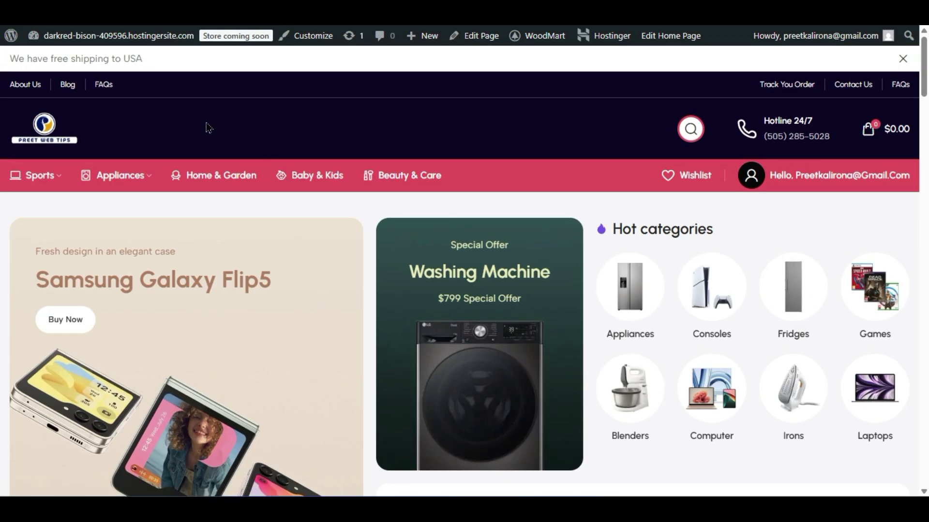
{"action": "mouse_move", "coordinate": [9, 59]}
{"action": "left_mouse_down"}
{"action": "mouse_move", "coordinate": [148, 60]}
{"action": "mouse_move", "coordinate": [15, 62]}
{"action": "left_mouse_up"}
{"action": "double_click", "coordinate": [15, 61]}
{"action": "left_click", "coordinate": [166, 59]}
{"action": "left_click", "coordinate": [902, 59]}
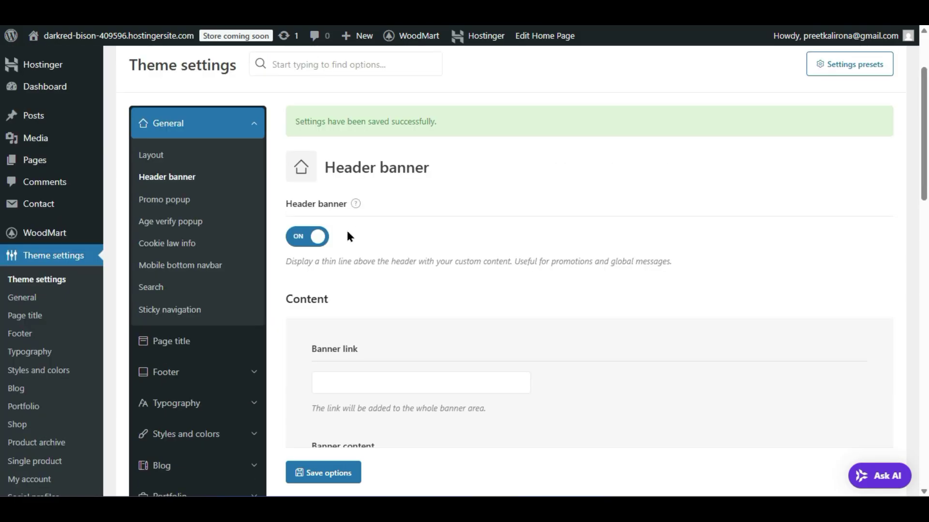
- Open the Promo popup settings, look down the live home page and enable the promo popup
{"action": "left_click", "coordinate": [167, 202]}
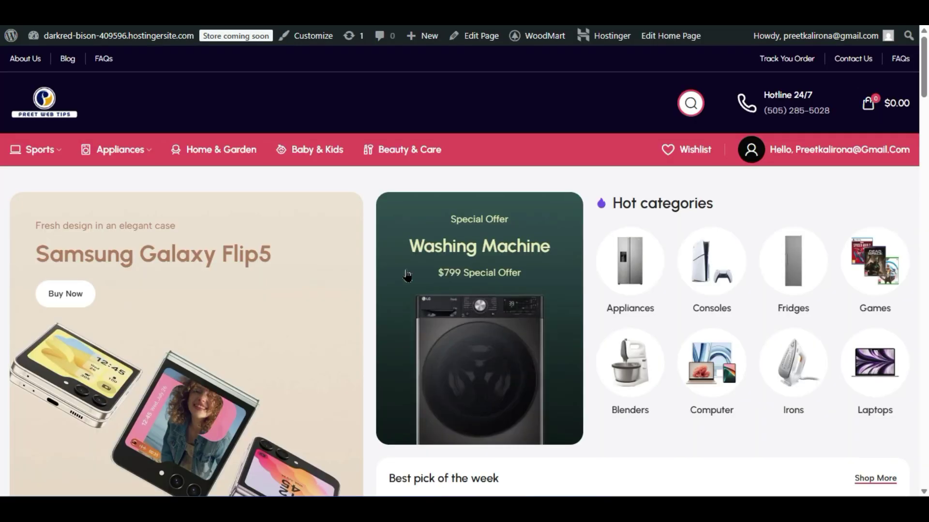
{"action": "scroll", "coordinate": [394, 290], "scroll_direction": "down", "scroll_amount": 8}
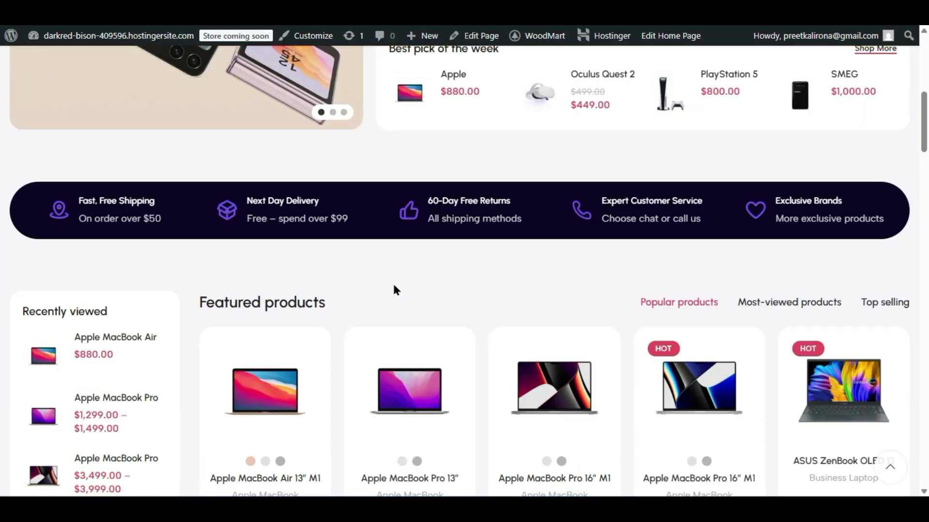
{"action": "scroll", "coordinate": [393, 290], "scroll_direction": "down", "scroll_amount": 8}
{"action": "scroll", "coordinate": [375, 305], "scroll_direction": "up", "scroll_amount": 3}
{"action": "scroll", "coordinate": [372, 306], "scroll_direction": "down", "scroll_amount": 8}
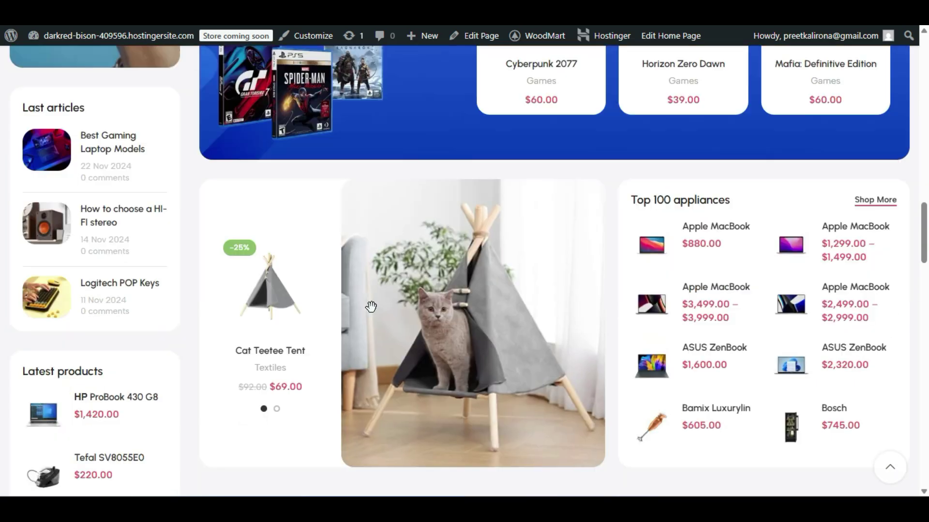
{"action": "scroll", "coordinate": [371, 306], "scroll_direction": "down", "scroll_amount": 6}
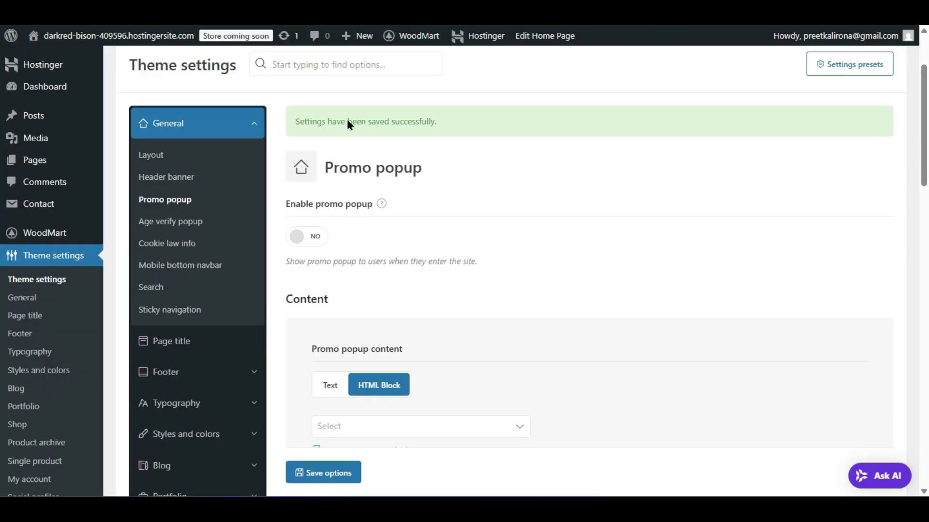
{"action": "left_click", "coordinate": [306, 236]}
{"action": "scroll", "coordinate": [530, 271], "scroll_direction": "down", "scroll_amount": 2}
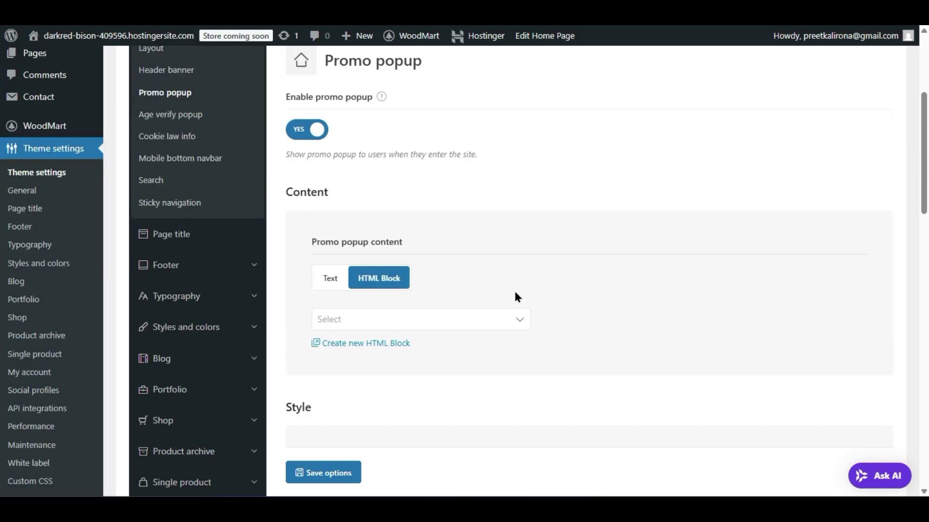
- Examine the promo popup's content options, comparing the Text and HTML Block types and the available HTML blocks, and its style settings
{"action": "scroll", "coordinate": [514, 289], "scroll_direction": "down", "scroll_amount": 2}
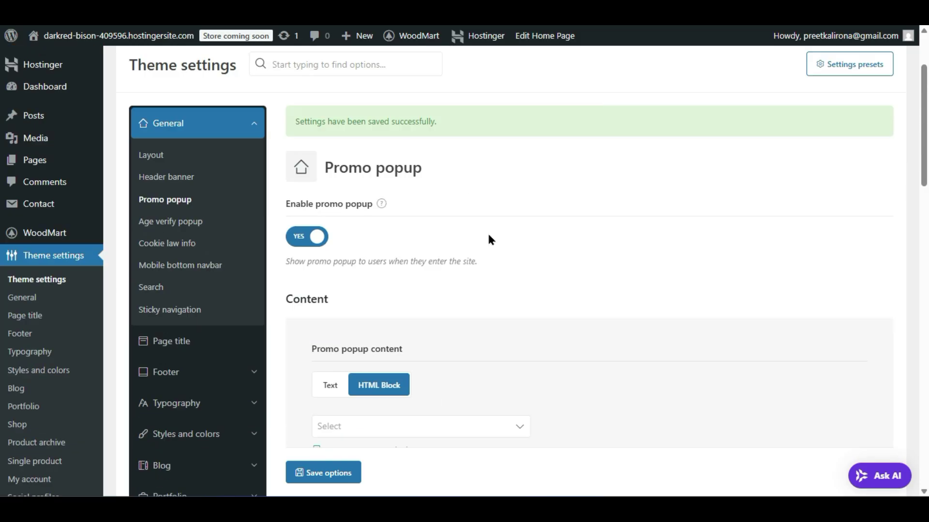
{"action": "scroll", "coordinate": [387, 323], "scroll_direction": "down", "scroll_amount": 2}
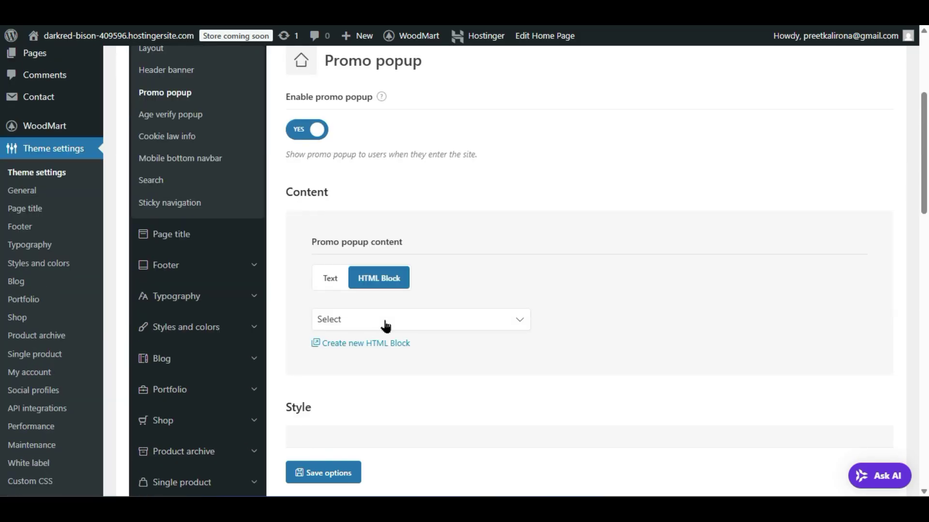
{"action": "left_click", "coordinate": [386, 326]}
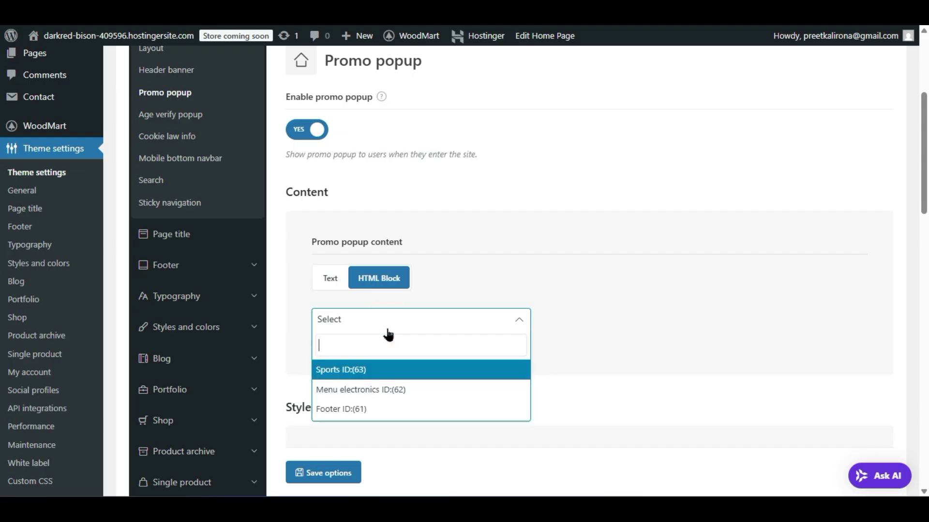
{"action": "left_click", "coordinate": [498, 282]}
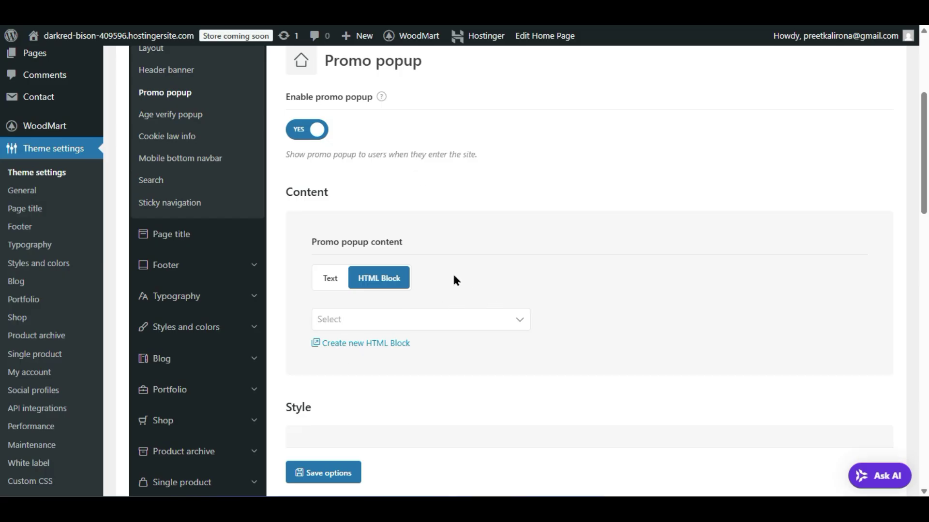
{"action": "left_click", "coordinate": [324, 279]}
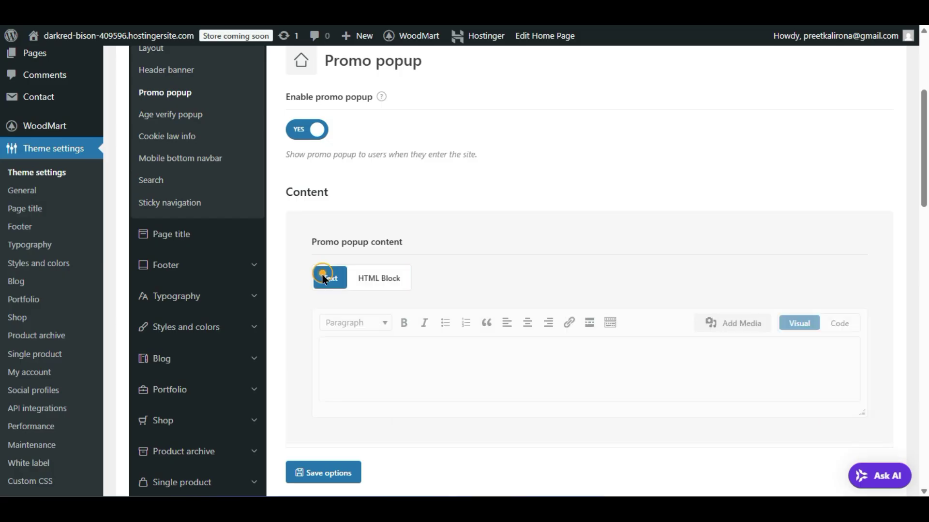
{"action": "left_click", "coordinate": [353, 379]}
{"action": "left_click", "coordinate": [380, 285]}
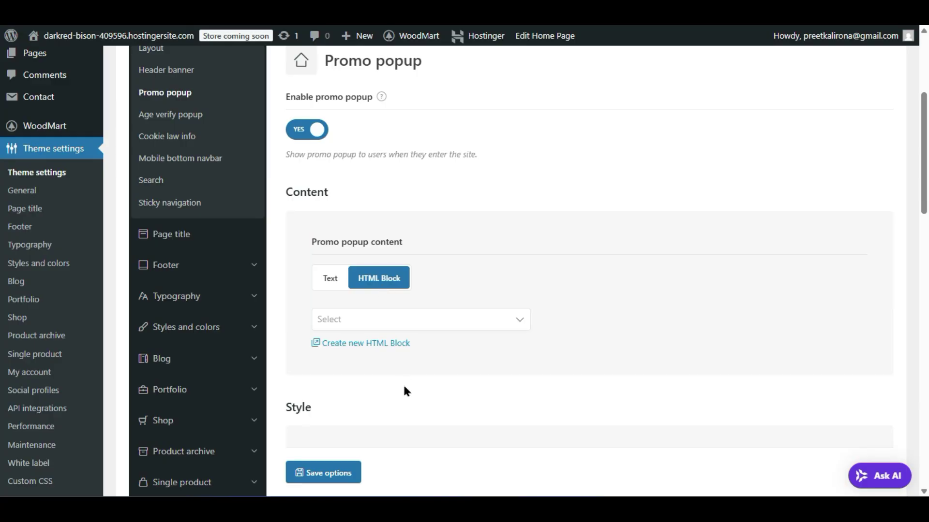
{"action": "scroll", "coordinate": [405, 391], "scroll_direction": "down", "scroll_amount": 2}
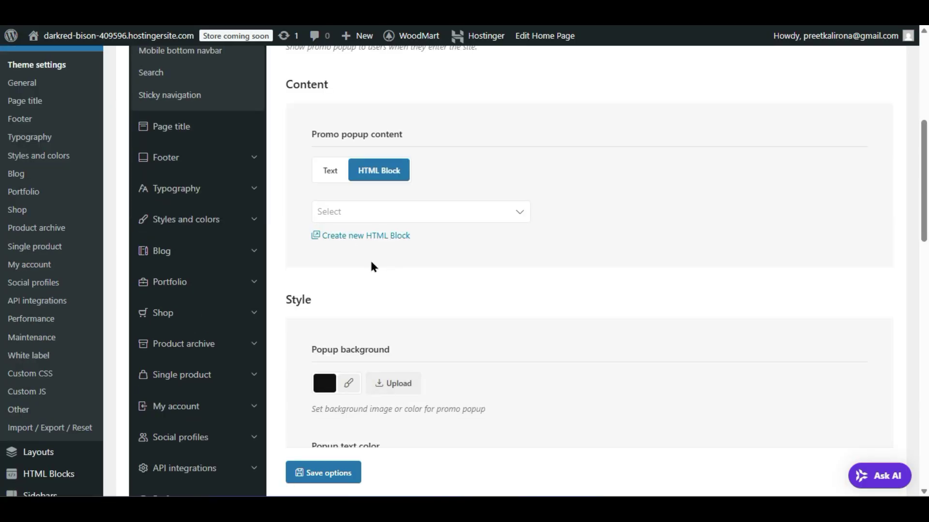
{"action": "scroll", "coordinate": [373, 265], "scroll_direction": "down", "scroll_amount": 2}
{"action": "scroll", "coordinate": [461, 264], "scroll_direction": "up", "scroll_amount": 4}
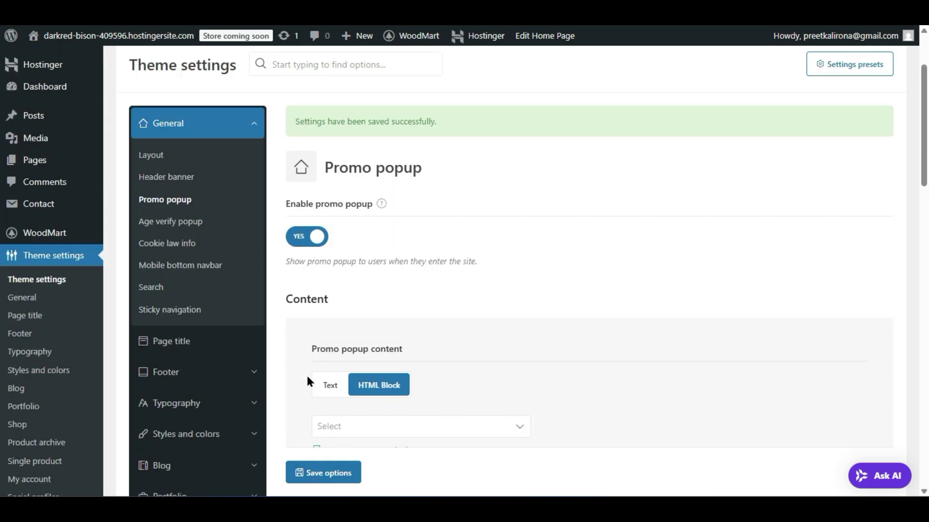
- Open the Age verify popup settings, enable the age verification popup and review its message fields
{"action": "left_click", "coordinate": [191, 223]}
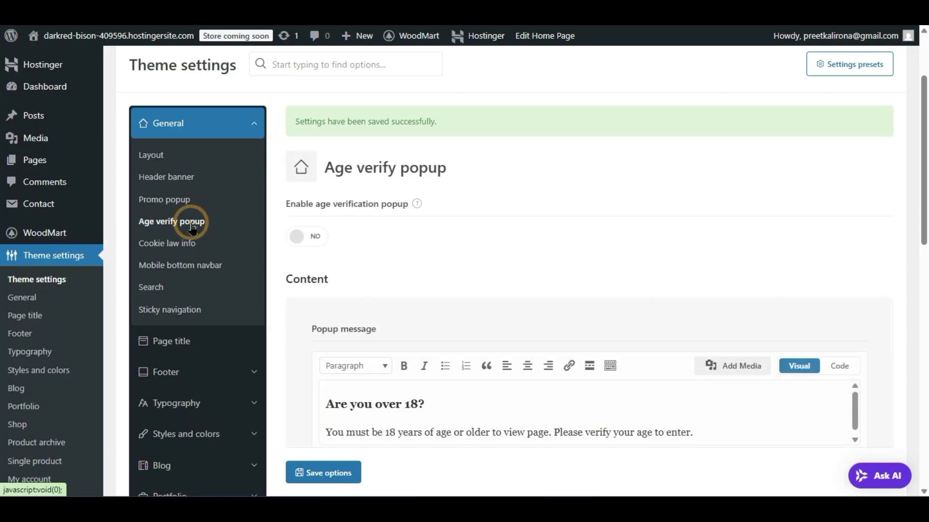
{"action": "left_click", "coordinate": [297, 237]}
{"action": "scroll", "coordinate": [293, 277], "scroll_direction": "down", "scroll_amount": 5}
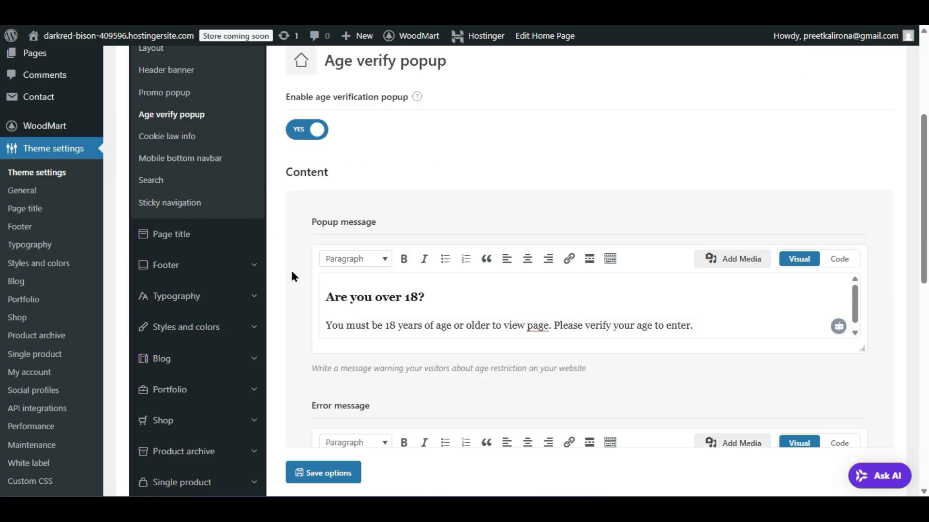
{"action": "scroll", "coordinate": [709, 271], "scroll_direction": "down", "scroll_amount": 3}
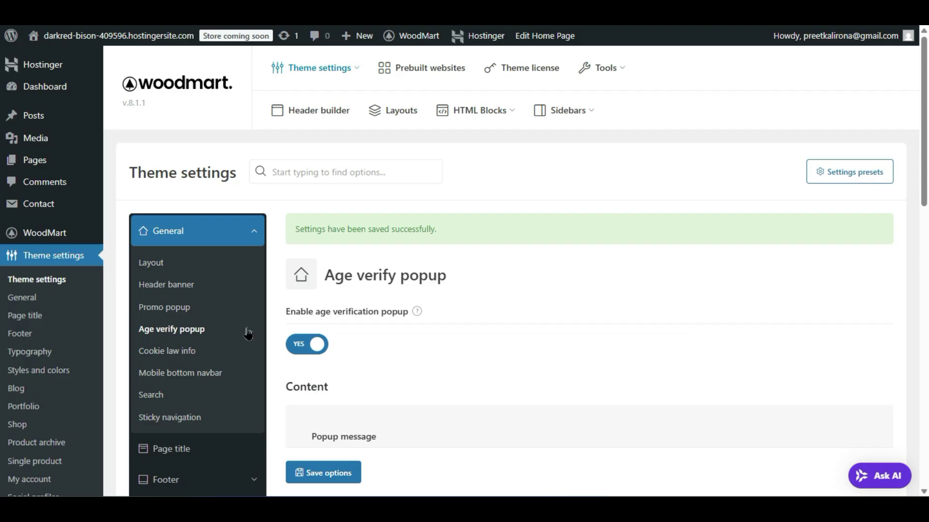
- Open the Cookie law info settings, enable the cookies info and review its popup text and settings
{"action": "left_click", "coordinate": [184, 351]}
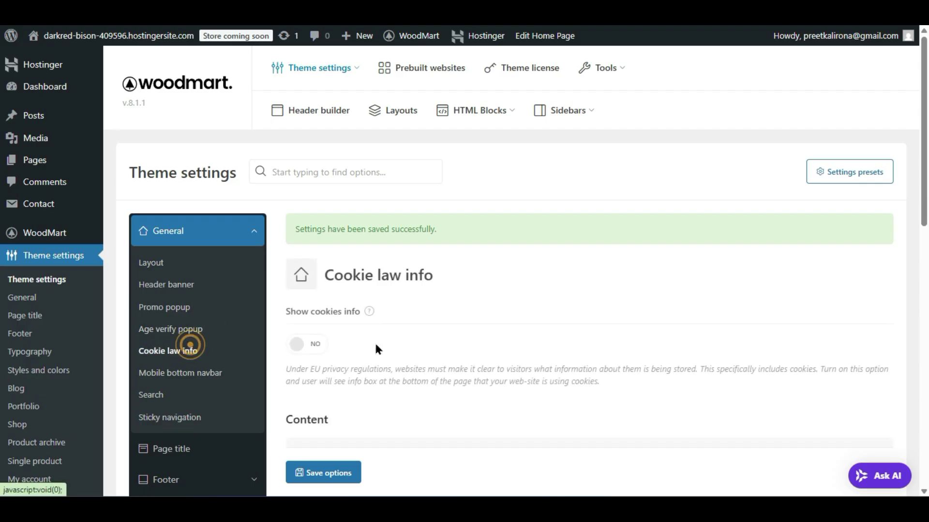
{"action": "scroll", "coordinate": [367, 318], "scroll_direction": "down", "scroll_amount": 2}
{"action": "left_click", "coordinate": [312, 239]}
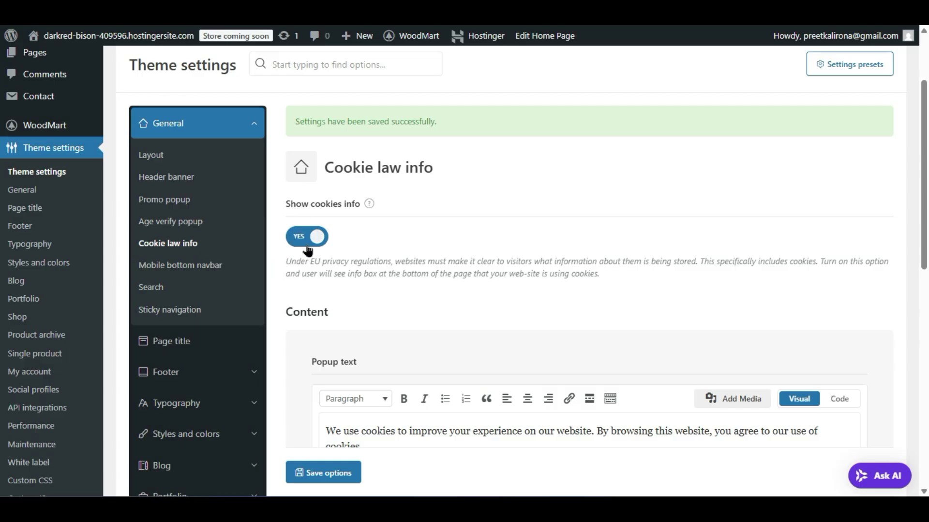
{"action": "scroll", "coordinate": [305, 261], "scroll_direction": "down", "scroll_amount": 2}
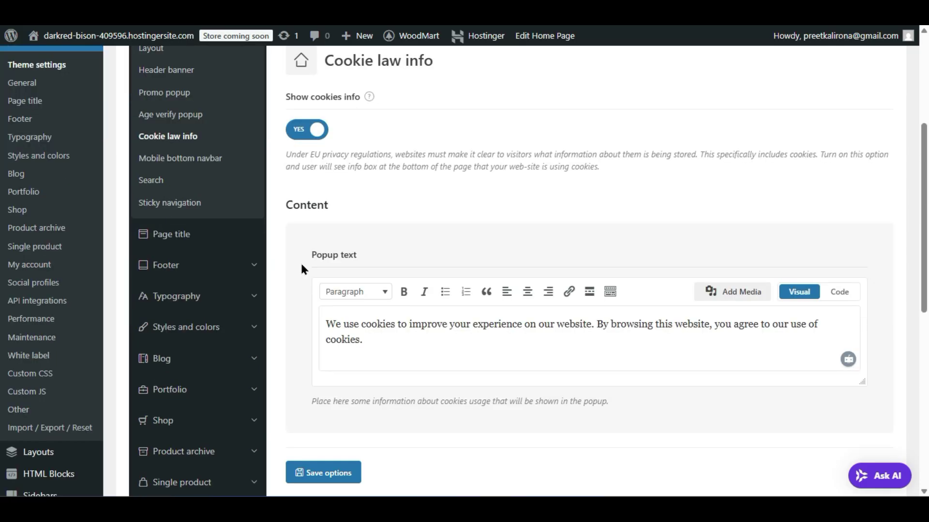
{"action": "scroll", "coordinate": [300, 261], "scroll_direction": "down", "scroll_amount": 1}
{"action": "left_click_drag", "start_coordinate": [378, 278], "coordinate": [322, 247]}
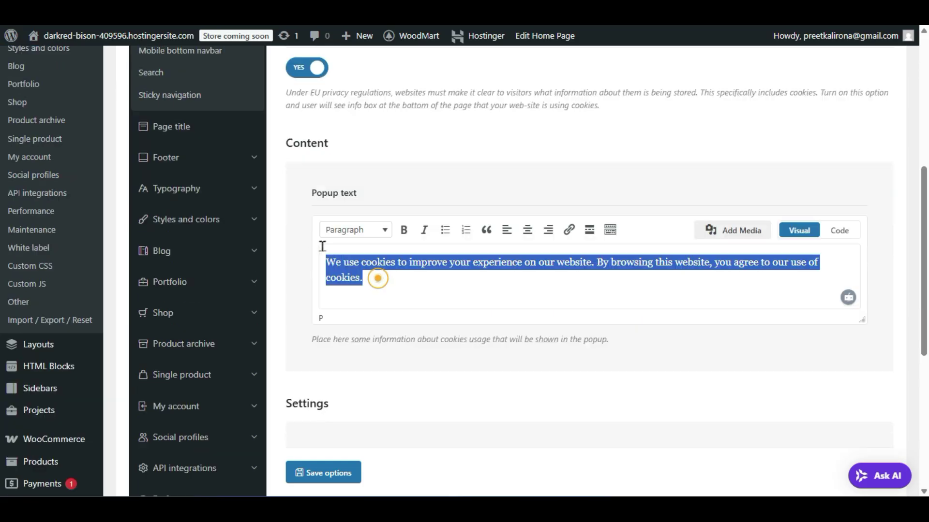
{"action": "left_click", "coordinate": [304, 240]}
{"action": "scroll", "coordinate": [298, 264], "scroll_direction": "down", "scroll_amount": 4}
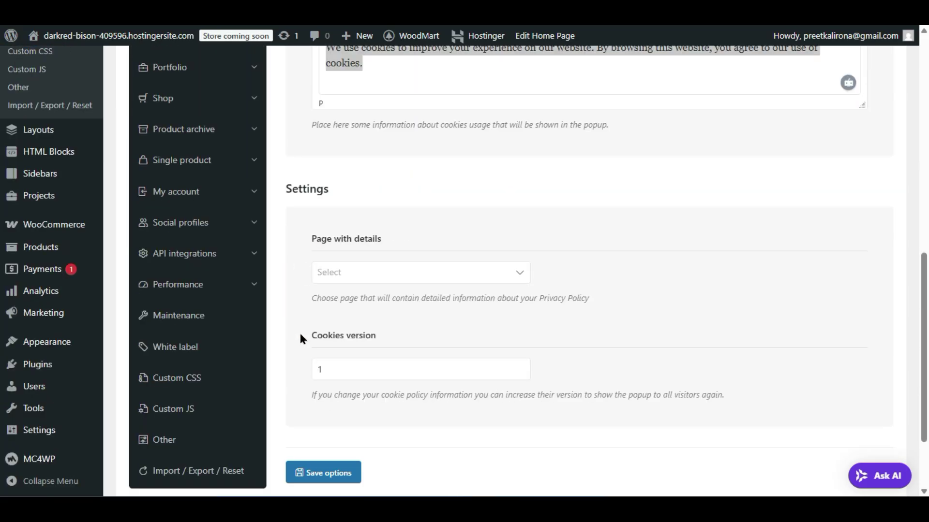
{"action": "left_click", "coordinate": [315, 474]}
- Look through the pages offered as the cookie notice's page with details and recheck the popup text
{"action": "left_click", "coordinate": [407, 280]}
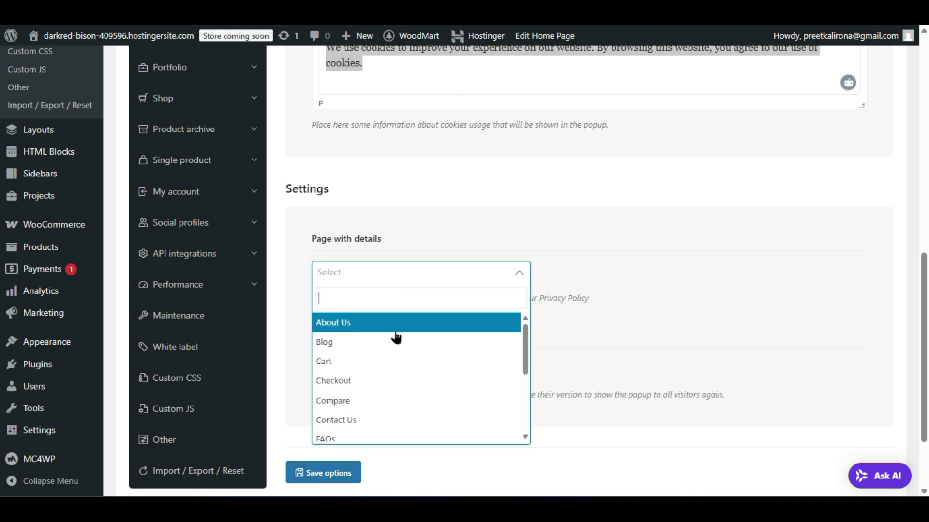
{"action": "left_click", "coordinate": [545, 300]}
{"action": "scroll", "coordinate": [545, 300], "scroll_direction": "up", "scroll_amount": 4}
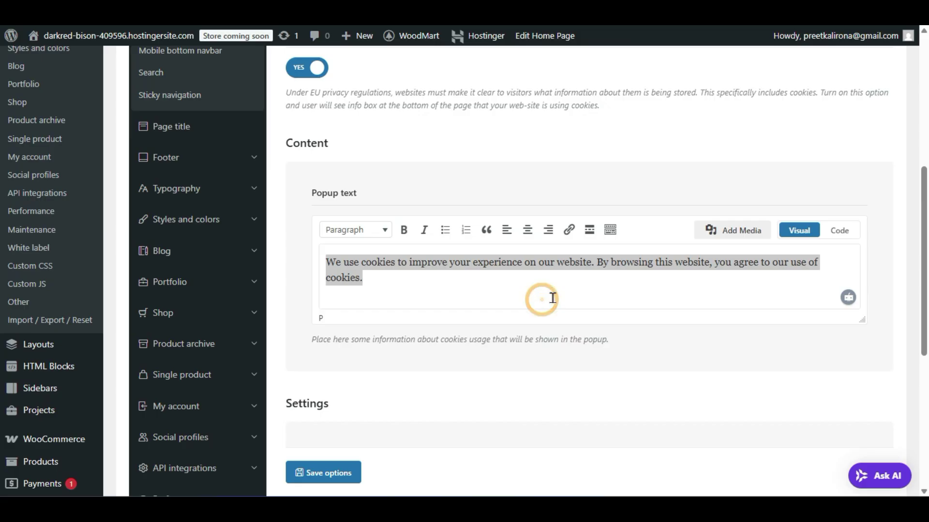
{"action": "scroll", "coordinate": [391, 268], "scroll_direction": "down", "scroll_amount": 4}
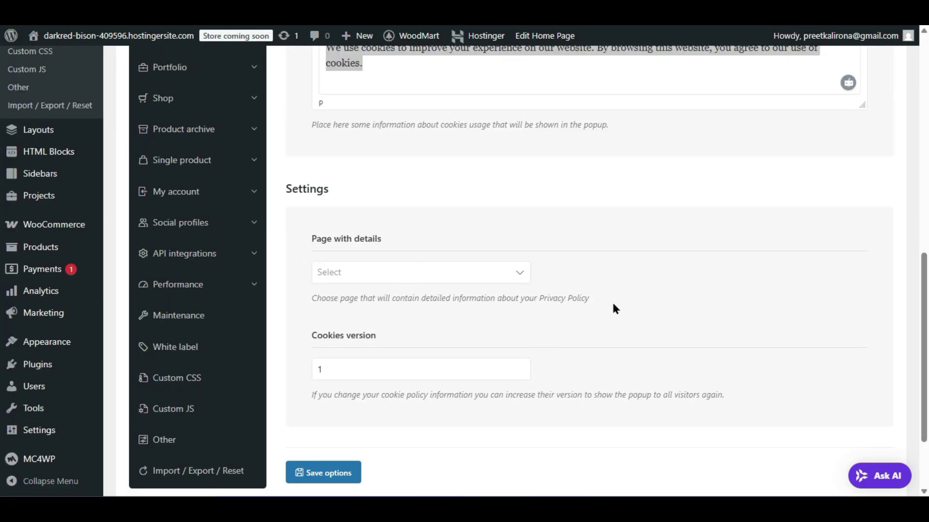
{"action": "left_click", "coordinate": [387, 277]}
{"action": "left_click", "coordinate": [390, 272]}
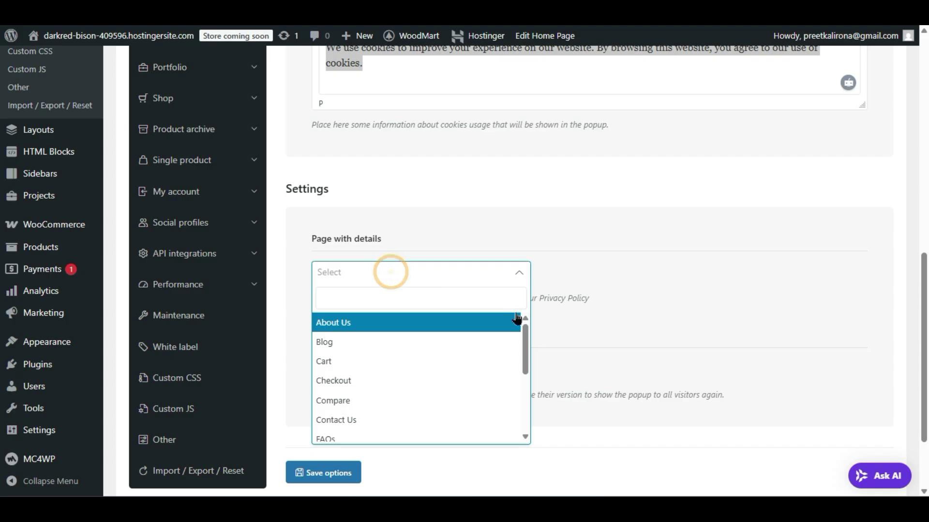
{"action": "left_click", "coordinate": [373, 268]}
{"action": "scroll", "coordinate": [450, 387], "scroll_direction": "down", "scroll_amount": 5}
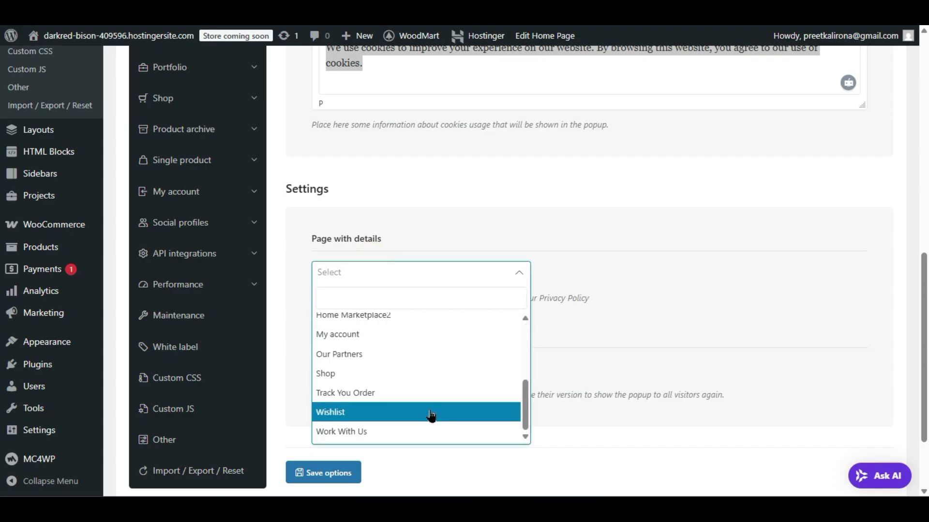
{"action": "left_click", "coordinate": [574, 303]}
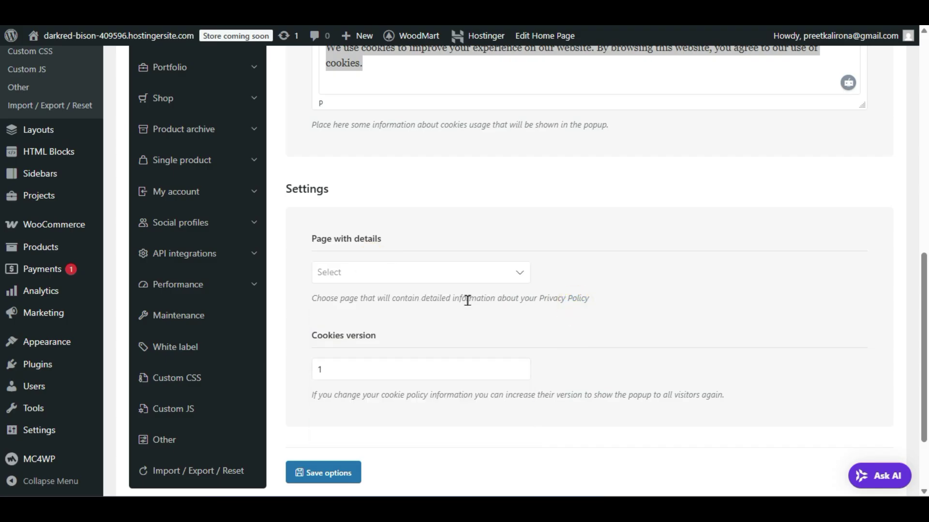
{"action": "scroll", "coordinate": [468, 301], "scroll_direction": "up", "scroll_amount": 6}
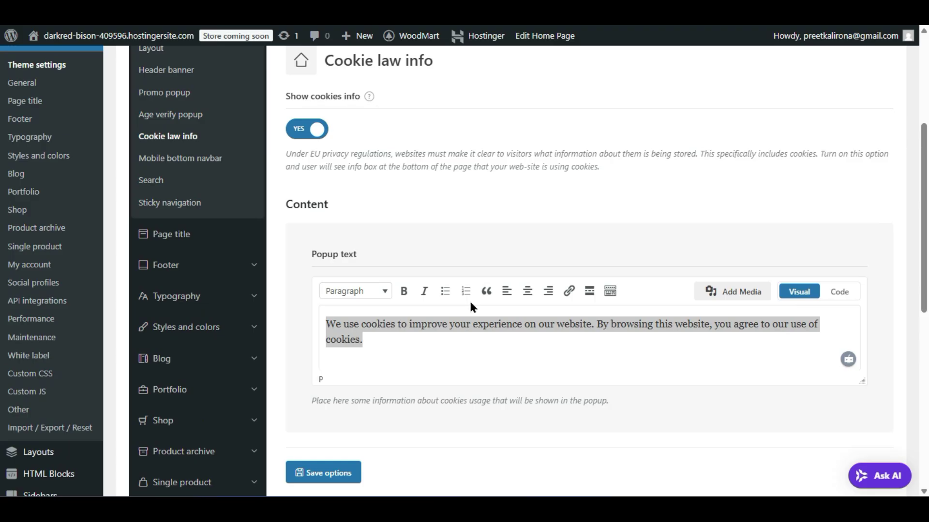
- Open the Mobile bottom navbar settings and examine the home page's mobile preview in the Customizer, comparing it with the desktop preview
{"action": "left_click", "coordinate": [192, 165]}
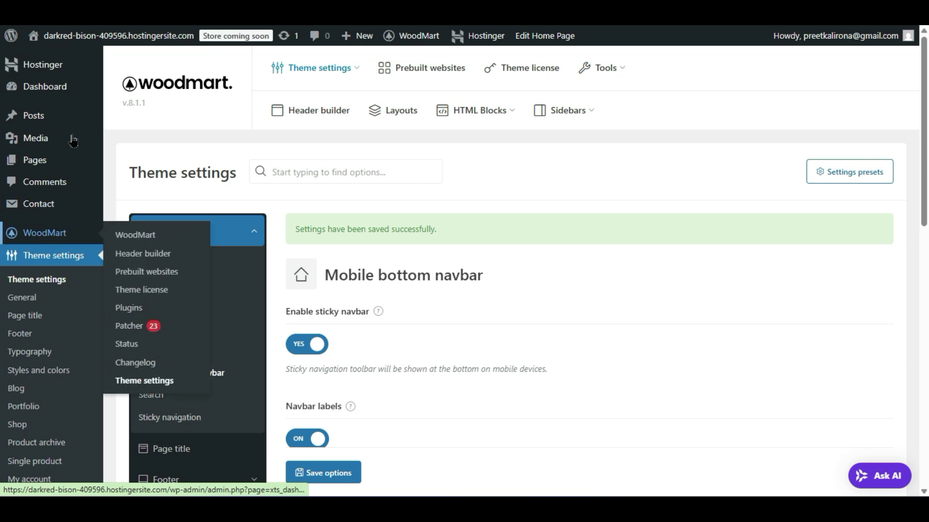
{"action": "mouse_move", "coordinate": [111, 43]}
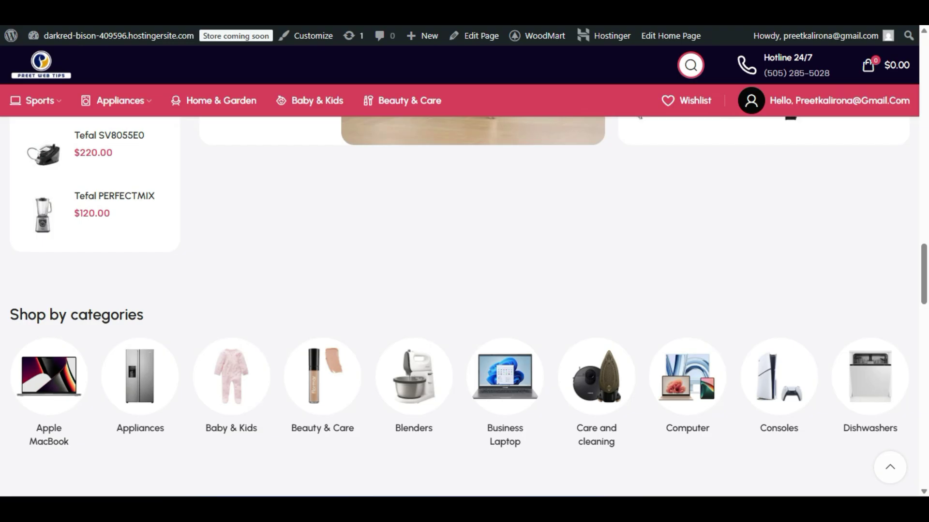
{"action": "left_click", "coordinate": [320, 38]}
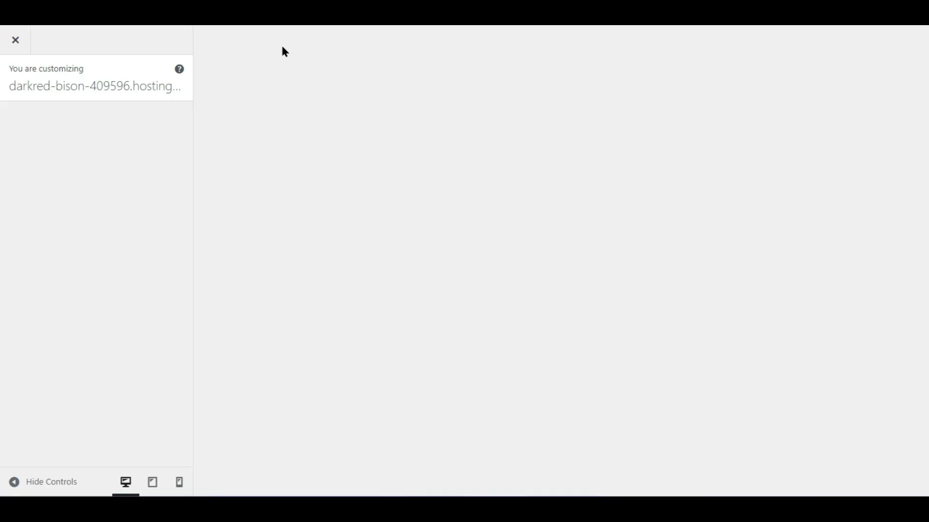
{"action": "left_click", "coordinate": [175, 484]}
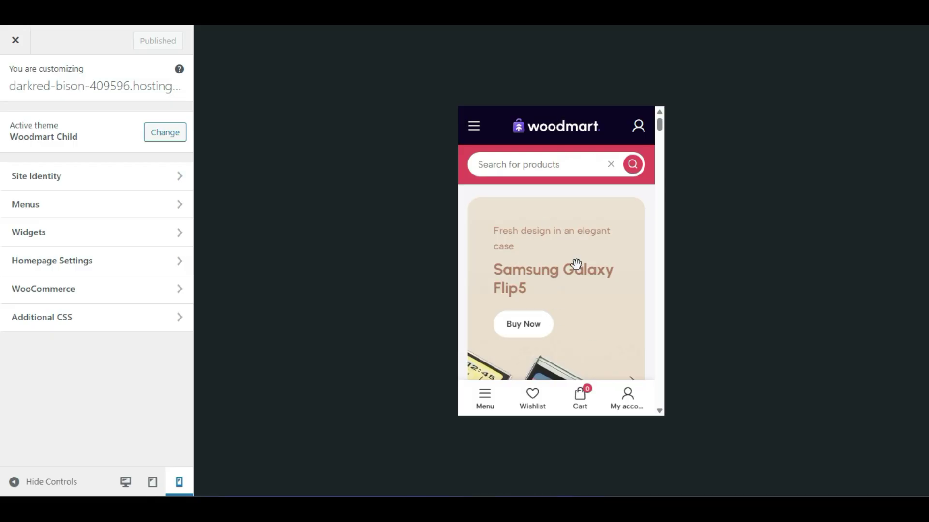
{"action": "scroll", "coordinate": [536, 304], "scroll_direction": "down", "scroll_amount": 5}
{"action": "scroll", "coordinate": [534, 305], "scroll_direction": "up", "scroll_amount": 5}
{"action": "left_click", "coordinate": [125, 482]}
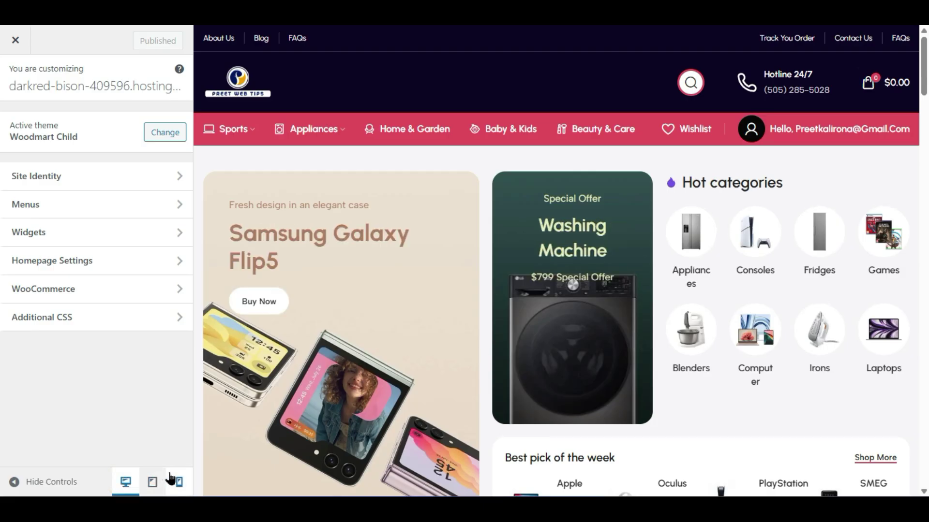
{"action": "left_click", "coordinate": [177, 482]}
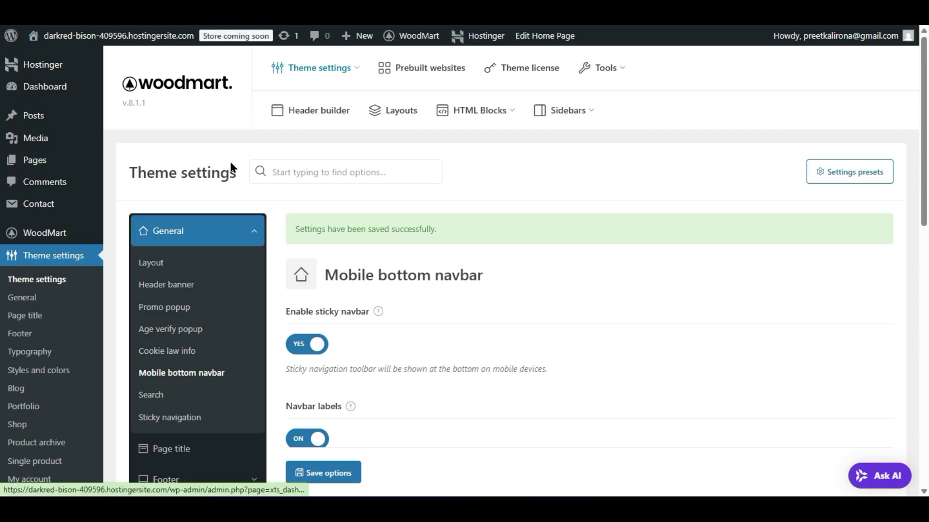
- Open the Header Marketplace 2 header for editing in the header builder and compare its desktop and mobile layouts
{"action": "left_click", "coordinate": [300, 113]}
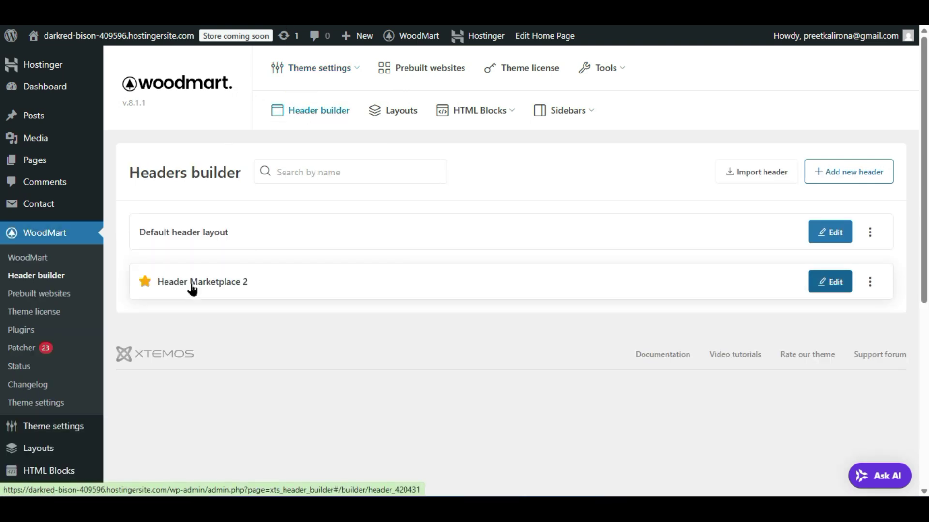
{"action": "left_click", "coordinate": [826, 280]}
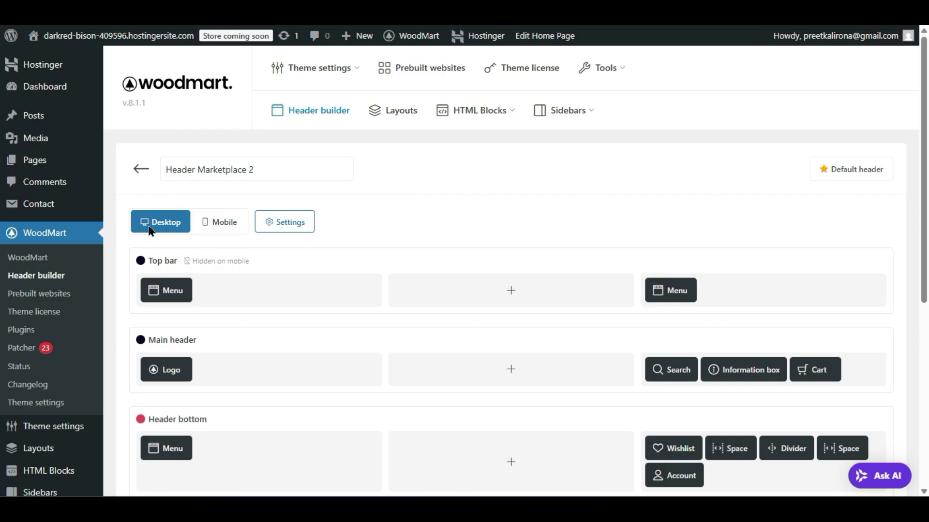
{"action": "left_click", "coordinate": [224, 222]}
{"action": "left_click", "coordinate": [171, 224]}
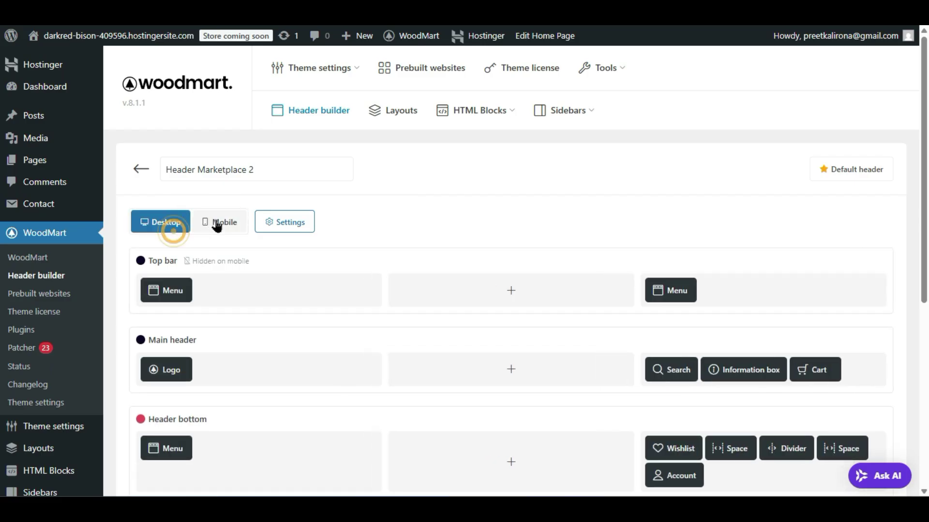
{"action": "left_click", "coordinate": [214, 223]}
{"action": "left_click", "coordinate": [161, 223]}
- Check the header's general settings without changing them and bring up the mobile layout's header elements
{"action": "left_click", "coordinate": [269, 223]}
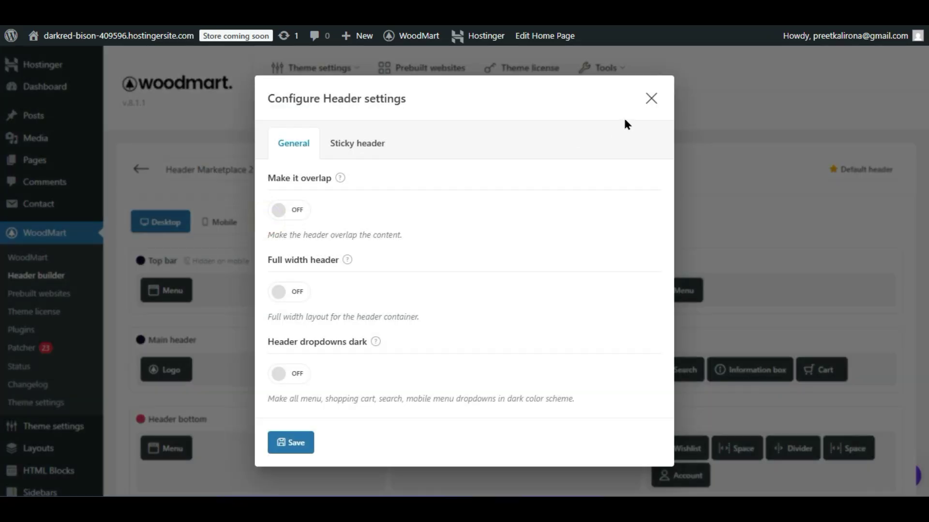
{"action": "left_click", "coordinate": [651, 97]}
{"action": "left_click", "coordinate": [212, 224]}
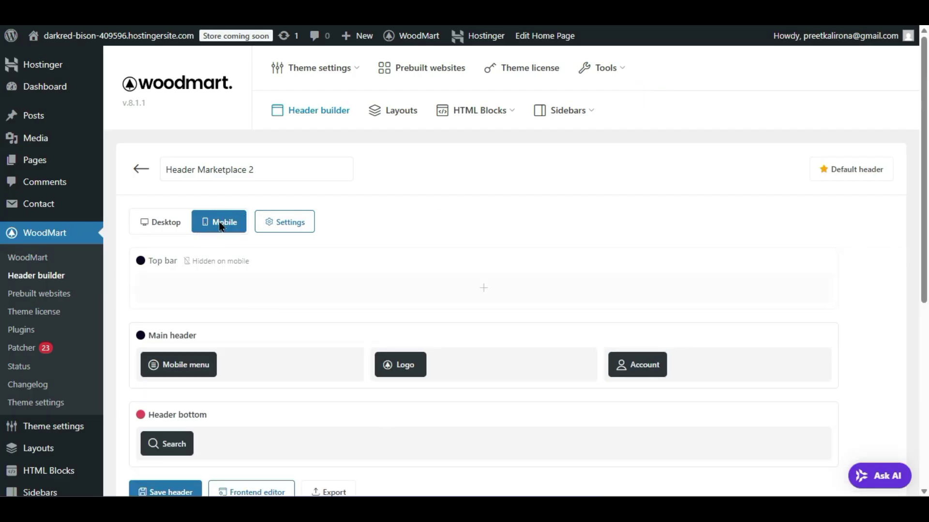
{"action": "scroll", "coordinate": [219, 224], "scroll_direction": "down", "scroll_amount": 2}
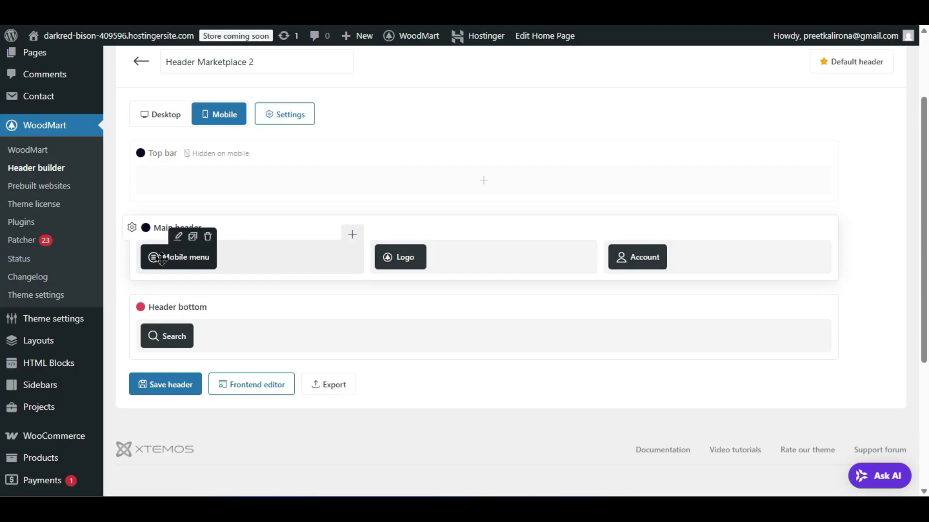
- Replace the mobile header's logo image with preet-web-tips.png from the media library and save the header
{"action": "left_click", "coordinate": [386, 236]}
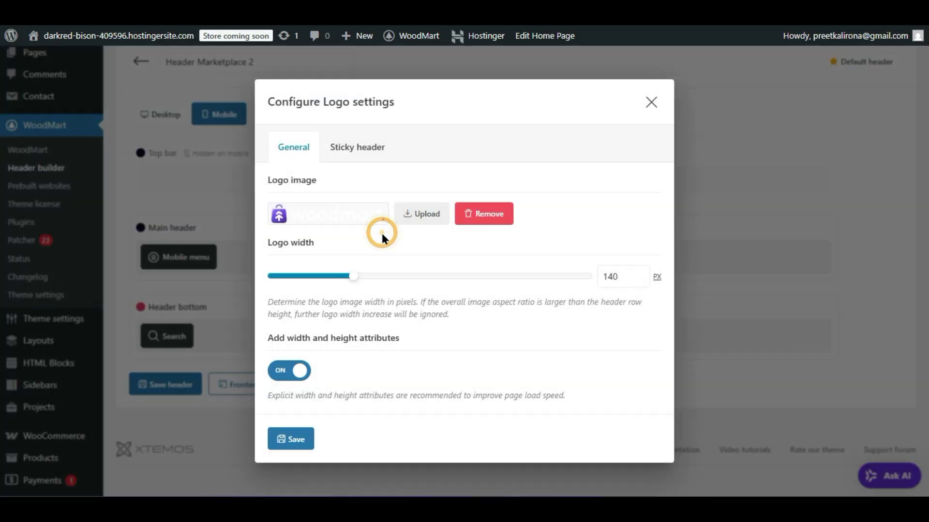
{"action": "left_click", "coordinate": [422, 218]}
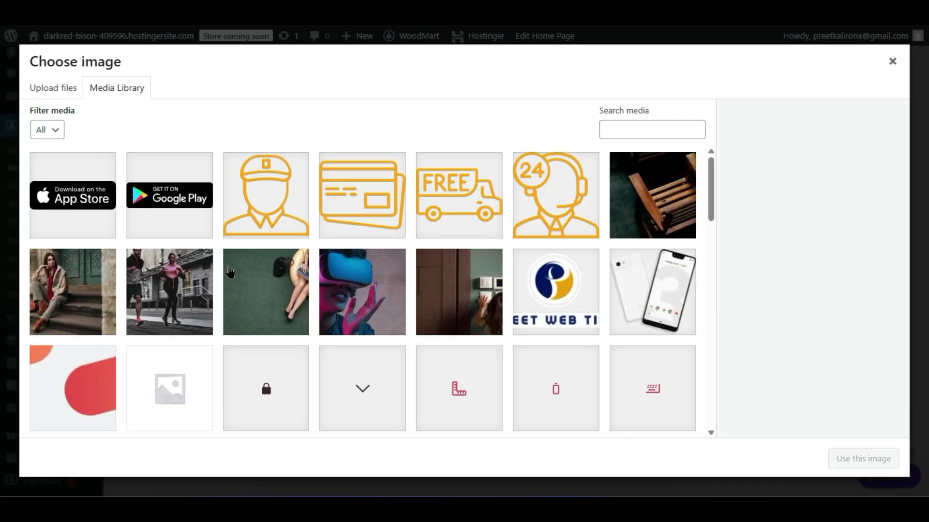
{"action": "left_click", "coordinate": [576, 305]}
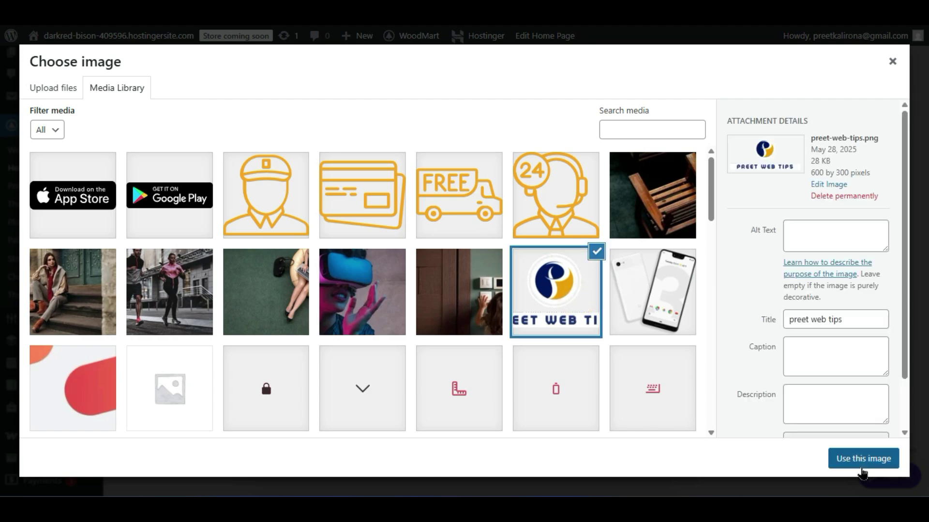
{"action": "left_click", "coordinate": [862, 461]}
{"action": "left_click", "coordinate": [296, 438]}
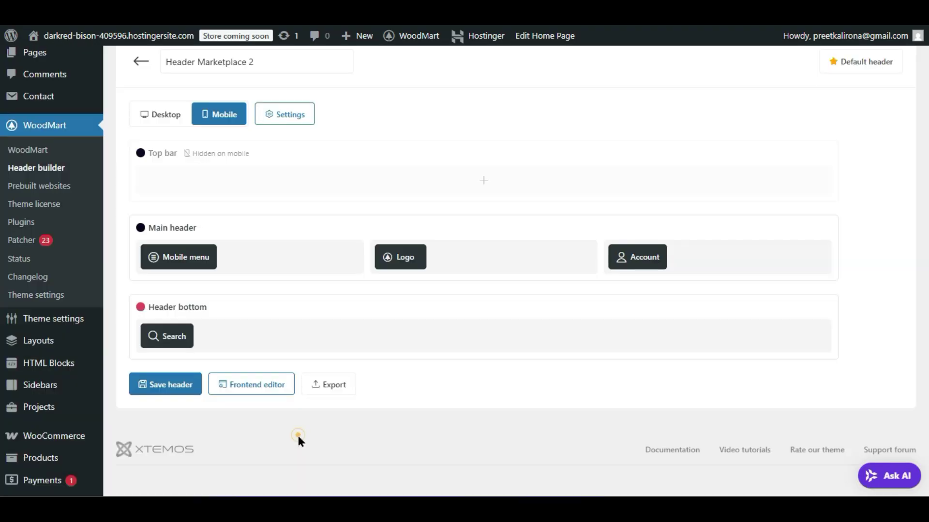
{"action": "left_click", "coordinate": [176, 382]}
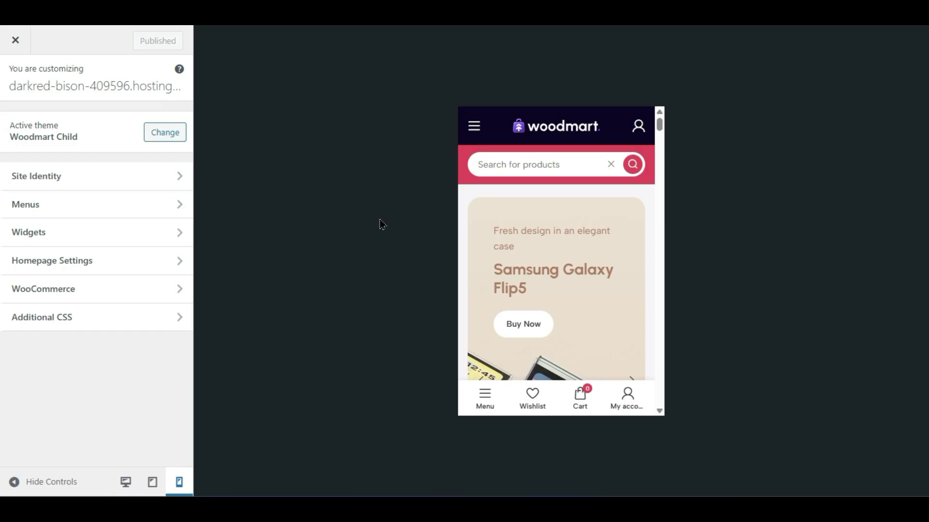
- Switch to the Customizer, reload it, and check the new logo and the home page in the mobile preview
{"action": "key", "text": "F5"}
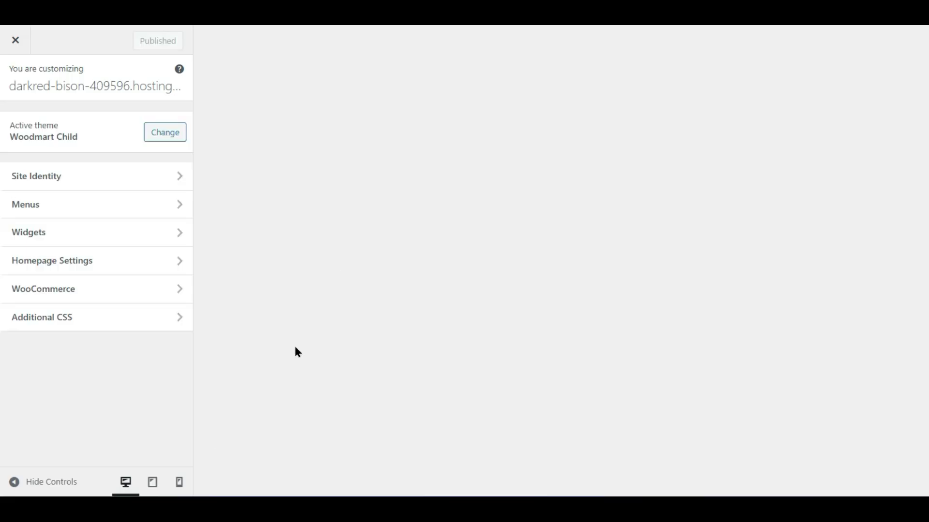
{"action": "left_click", "coordinate": [177, 489]}
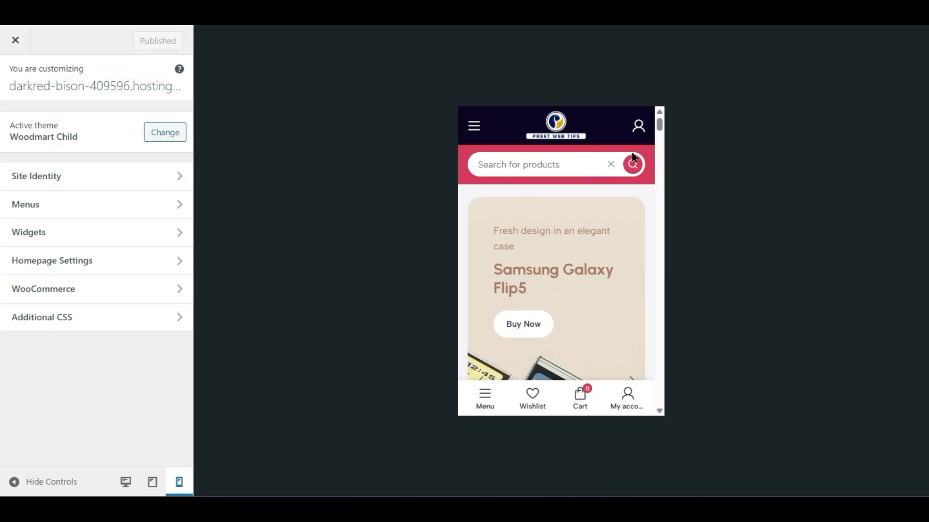
{"action": "mouse_move", "coordinate": [659, 125]}
{"action": "left_mouse_down"}
{"action": "mouse_move", "coordinate": [691, 294]}
{"action": "mouse_move", "coordinate": [674, 406]}
{"action": "mouse_move", "coordinate": [669, 153]}
{"action": "mouse_move", "coordinate": [660, 118]}
{"action": "left_mouse_up"}
{"action": "scroll", "coordinate": [565, 299], "scroll_direction": "down", "scroll_amount": 10}
{"action": "scroll", "coordinate": [562, 312], "scroll_direction": "up", "scroll_amount": 10}
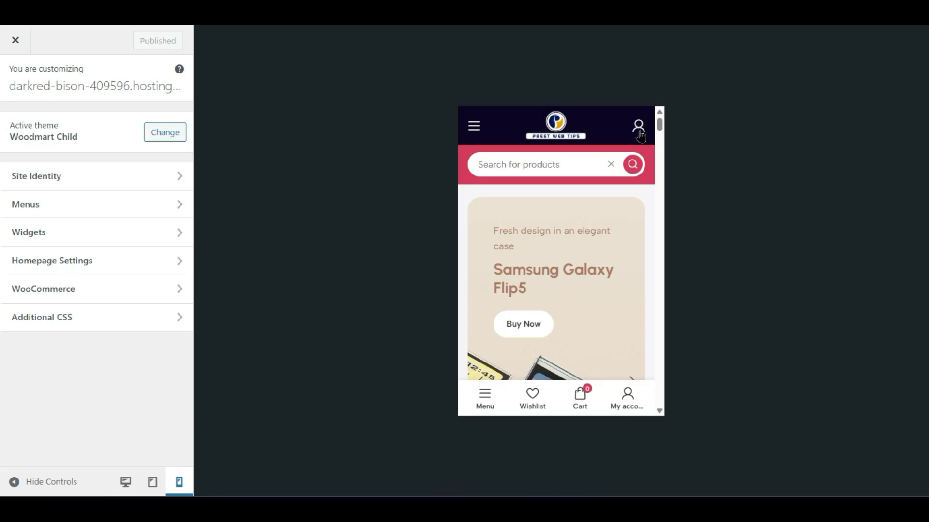
- Try the header's account icon and mobile menu icon in the mobile preview
{"action": "left_click", "coordinate": [638, 129]}
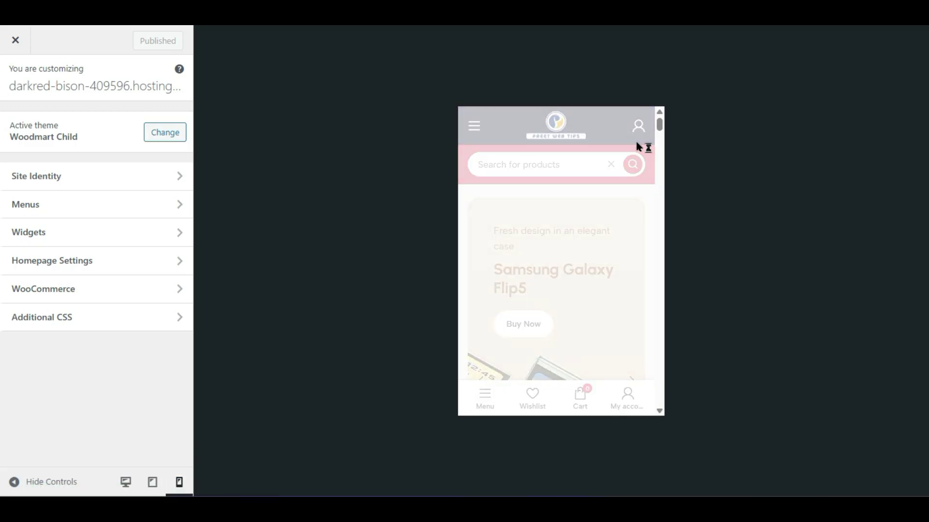
{"action": "left_click", "coordinate": [473, 129]}
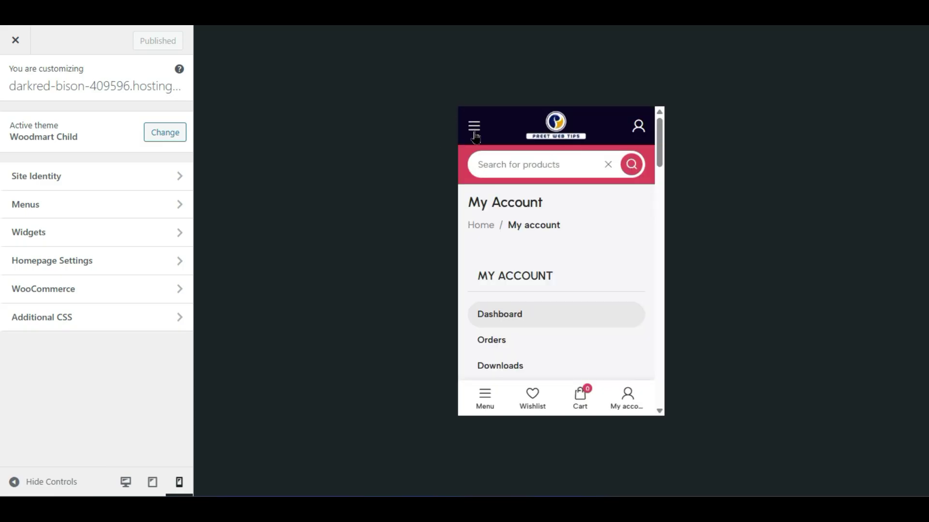
{"action": "left_click", "coordinate": [473, 128]}
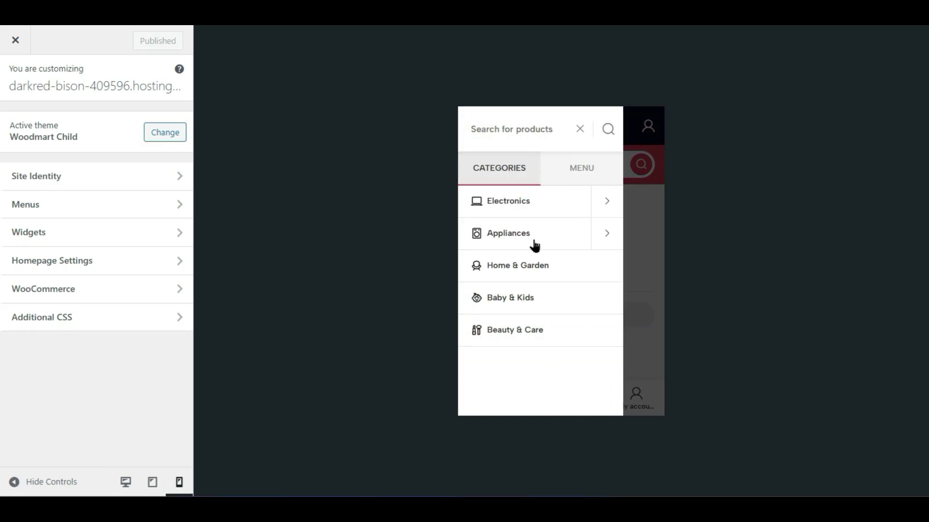
{"action": "left_click", "coordinate": [580, 130]}
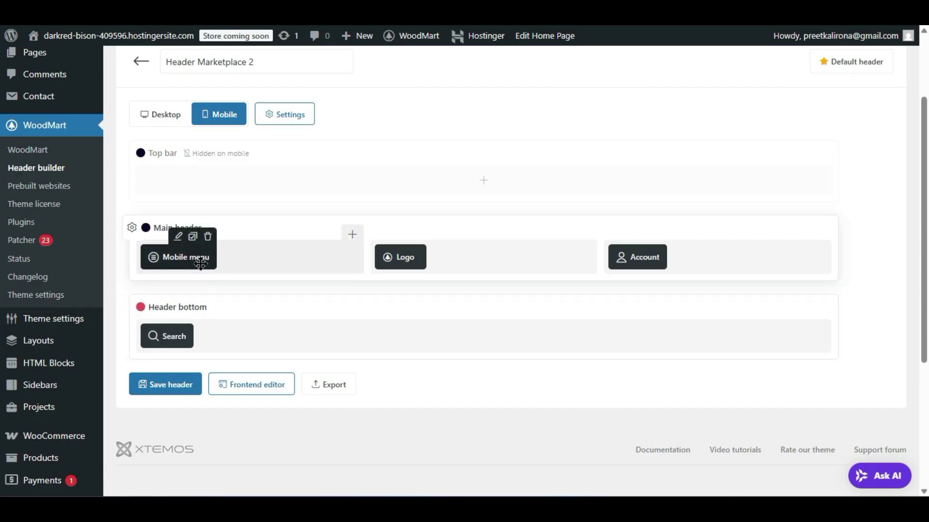
- In the header builder's Mobile menu settings, set the displayed category menu to Menu Marketplace 2
{"action": "left_click", "coordinate": [179, 237]}
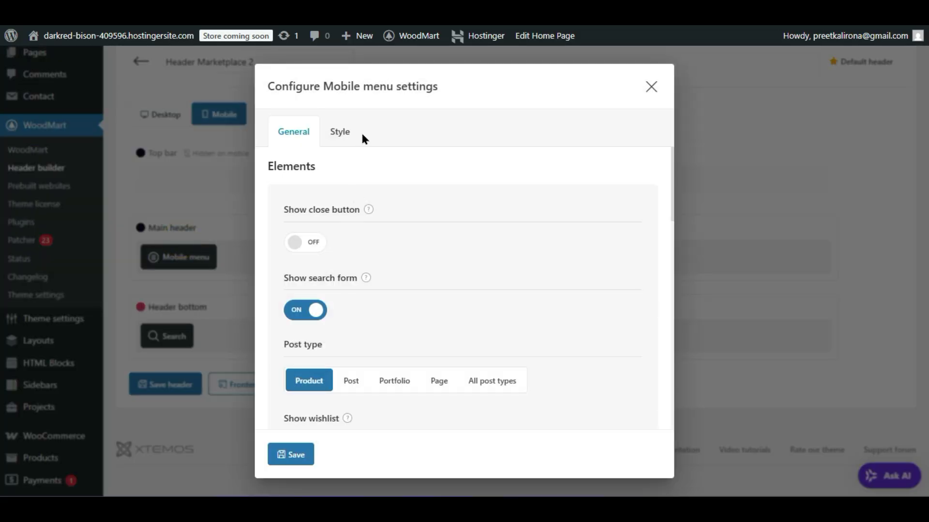
{"action": "scroll", "coordinate": [376, 291], "scroll_direction": "down", "scroll_amount": 8}
{"action": "scroll", "coordinate": [370, 337], "scroll_direction": "down", "scroll_amount": 4}
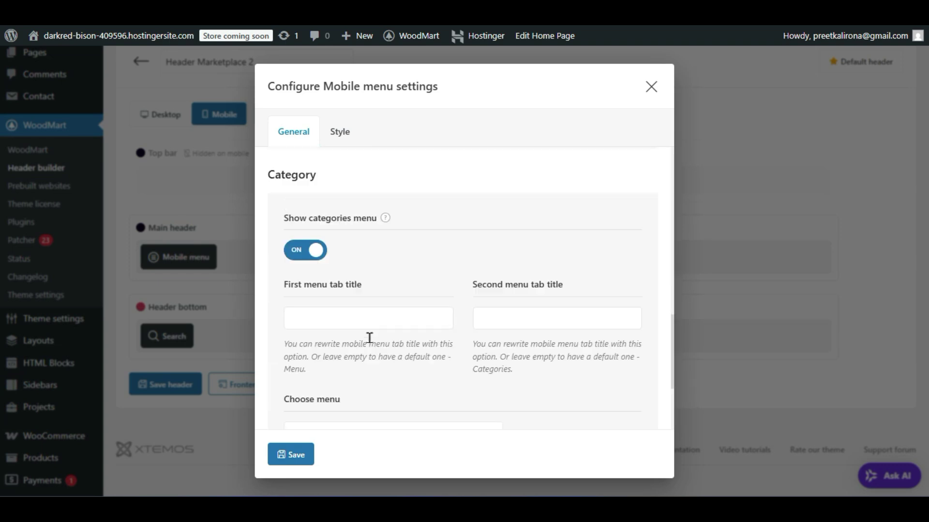
{"action": "scroll", "coordinate": [368, 342], "scroll_direction": "up", "scroll_amount": 4}
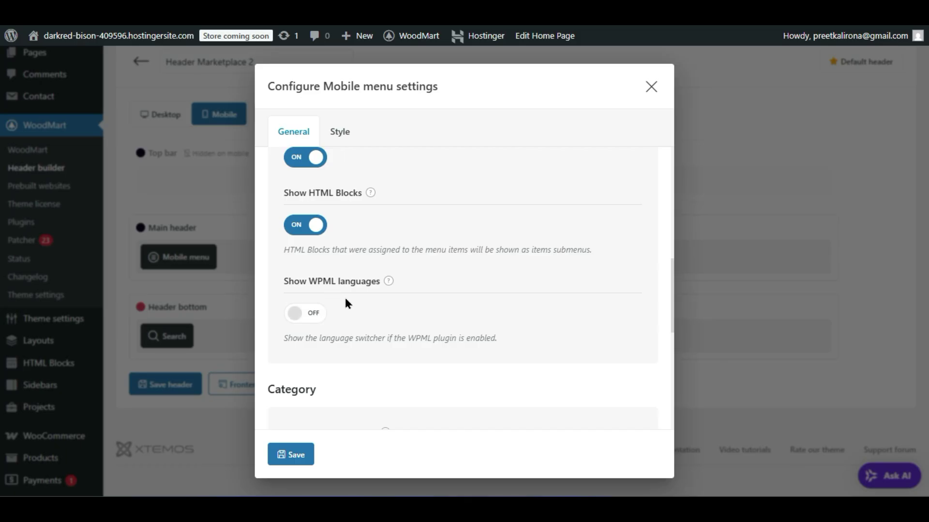
{"action": "scroll", "coordinate": [344, 295], "scroll_direction": "down", "scroll_amount": 6}
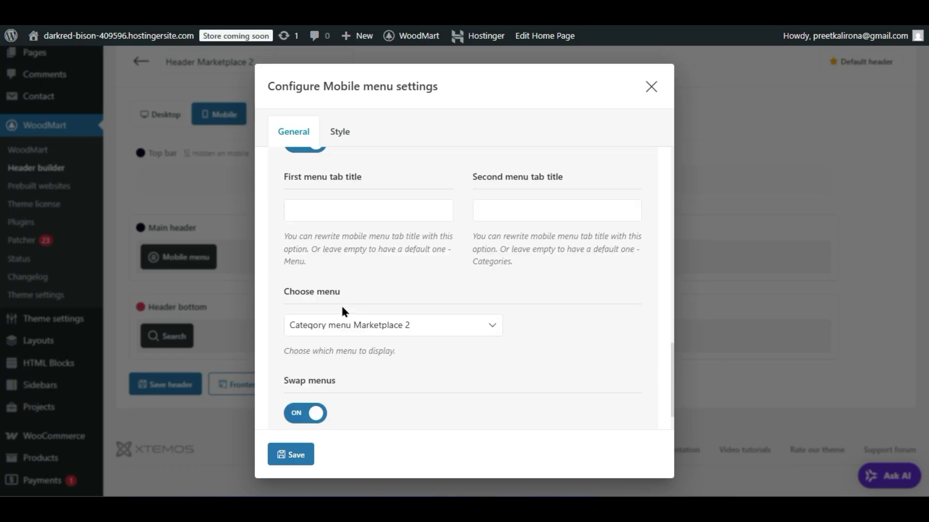
{"action": "scroll", "coordinate": [343, 310], "scroll_direction": "down", "scroll_amount": 1}
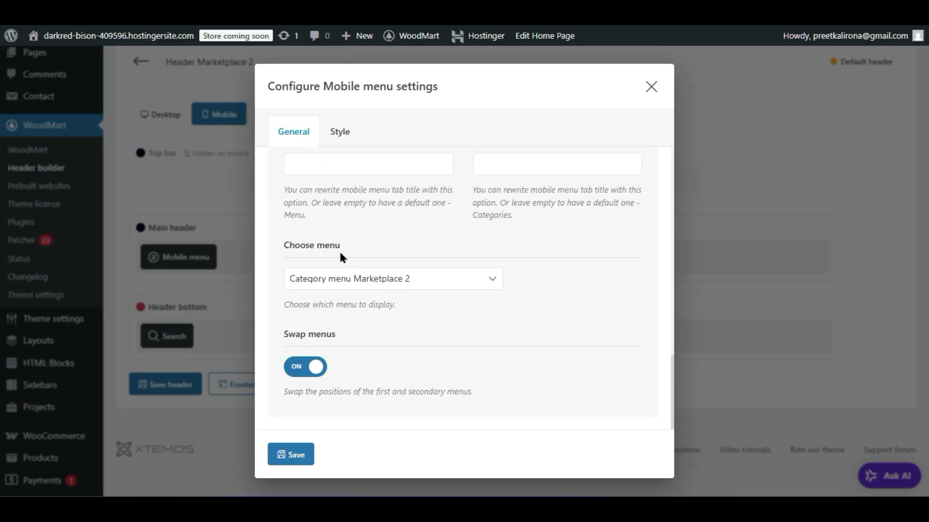
{"action": "left_click", "coordinate": [380, 278]}
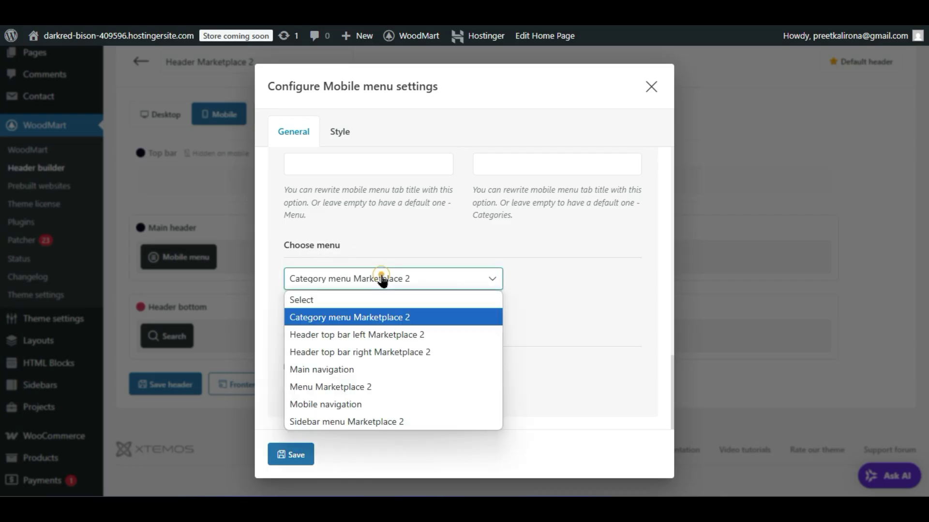
{"action": "left_click", "coordinate": [381, 279]}
{"action": "left_click", "coordinate": [381, 279]}
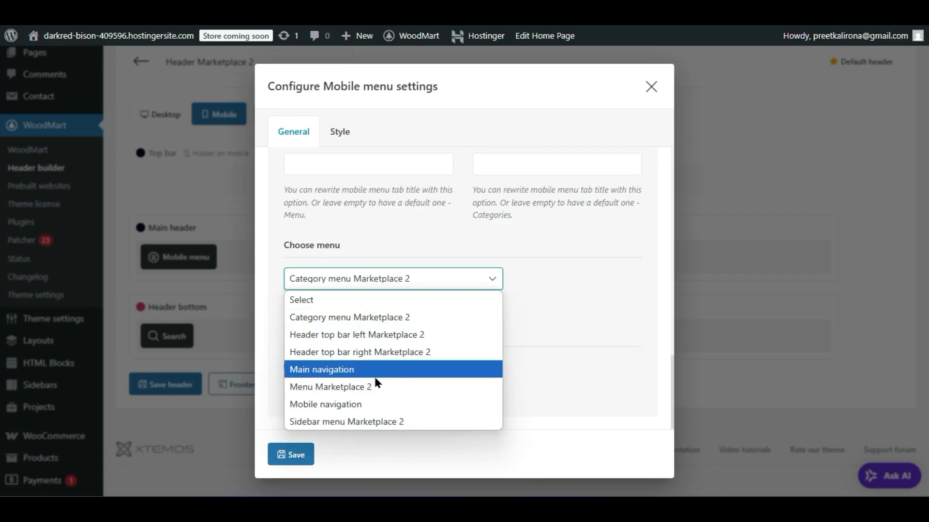
{"action": "left_click", "coordinate": [380, 389]}
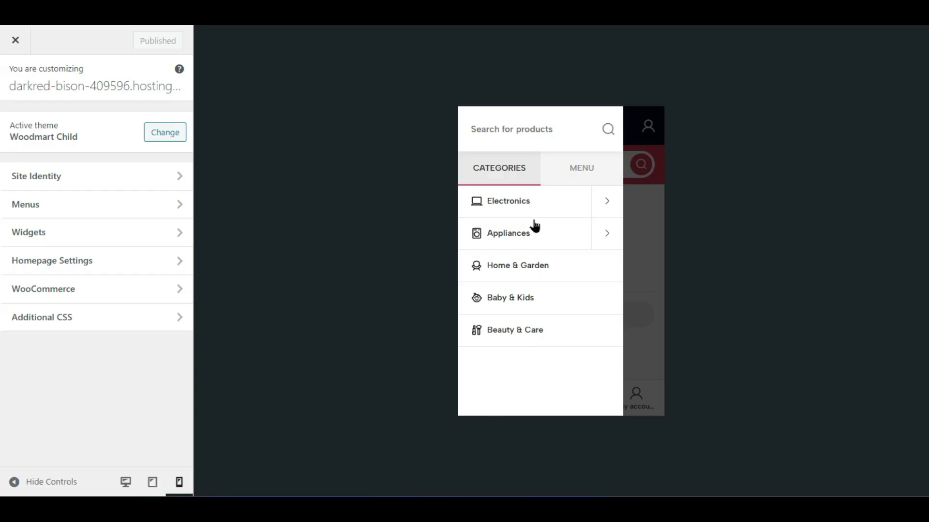
- Compare the Categories and Menu tabs of the side menu in the Customizer's mobile preview
{"action": "left_click", "coordinate": [577, 170]}
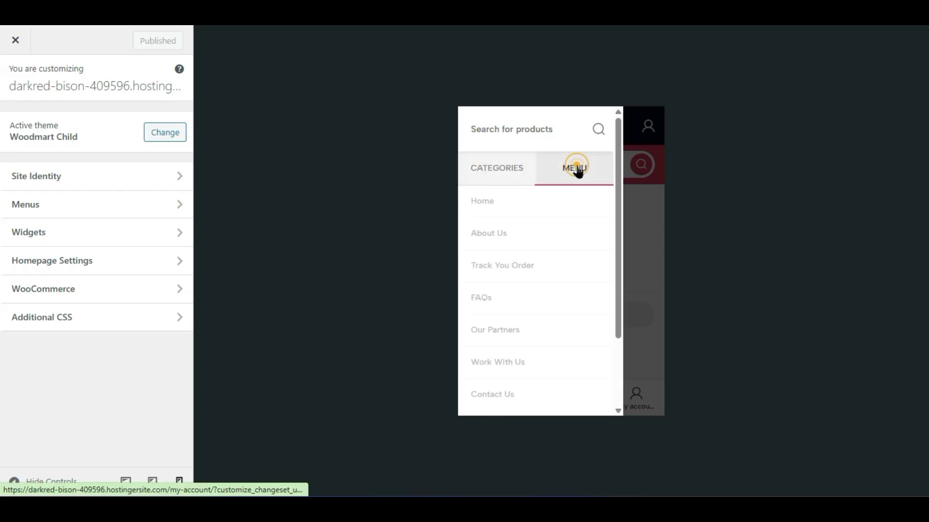
{"action": "left_click", "coordinate": [506, 168]}
{"action": "left_click", "coordinate": [564, 168]}
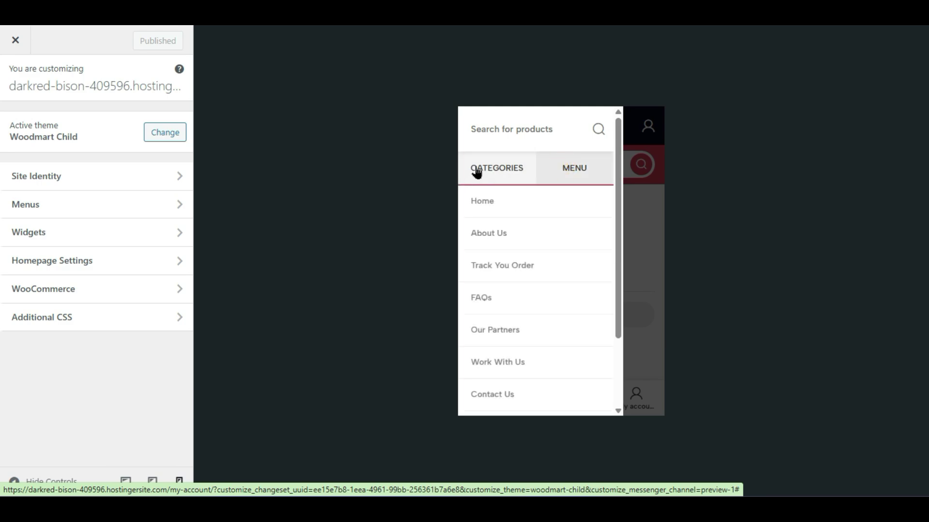
{"action": "left_click", "coordinate": [477, 171]}
{"action": "left_click", "coordinate": [591, 170]}
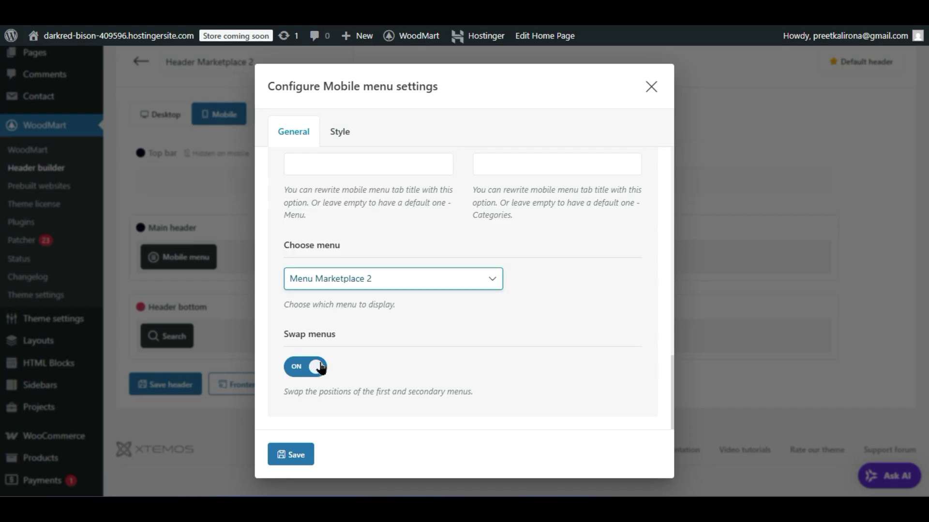
- Review the Mobile menu's tab title, swap menus, language, account, compare and wishlist options in the header builder
{"action": "scroll", "coordinate": [323, 371], "scroll_direction": "up", "scroll_amount": 4}
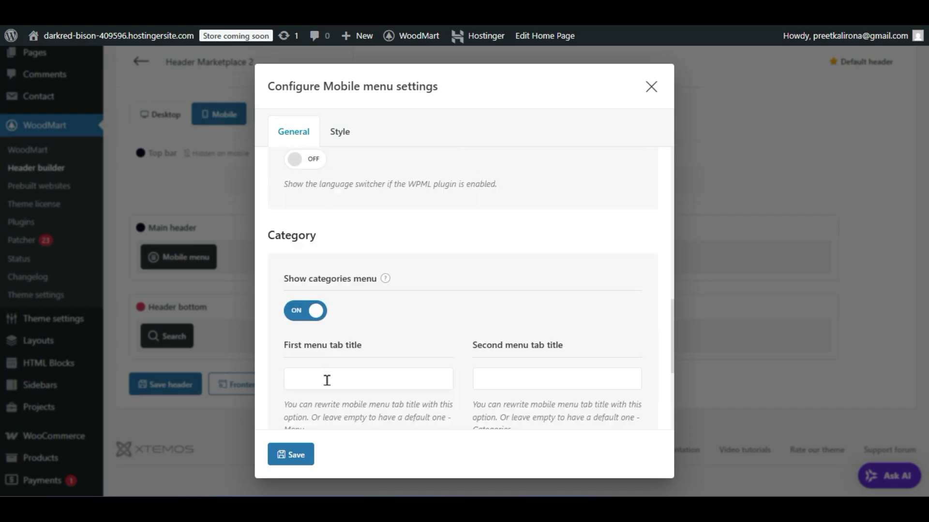
{"action": "left_click", "coordinate": [327, 380]}
{"action": "left_click", "coordinate": [528, 379]}
{"action": "scroll", "coordinate": [482, 391], "scroll_direction": "down", "scroll_amount": 4}
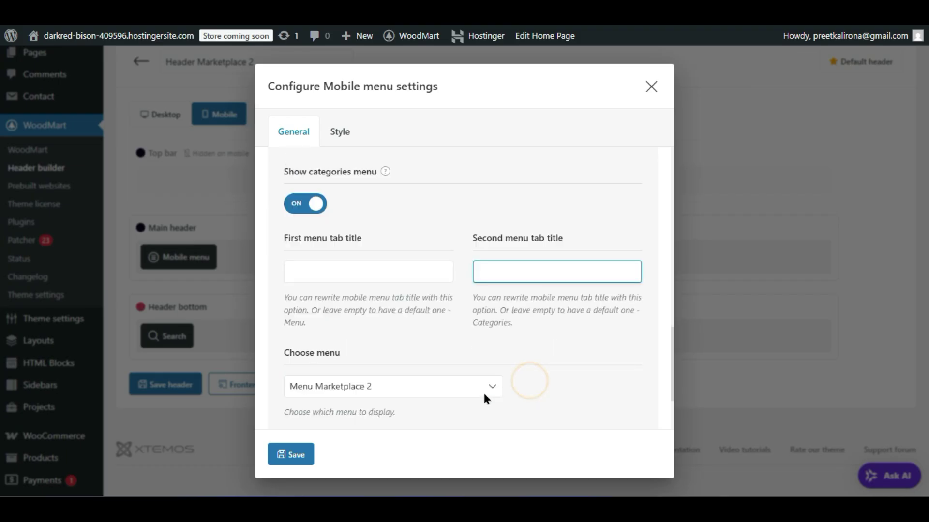
{"action": "scroll", "coordinate": [483, 391], "scroll_direction": "up", "scroll_amount": 2}
{"action": "scroll", "coordinate": [479, 351], "scroll_direction": "up", "scroll_amount": 4}
{"action": "scroll", "coordinate": [478, 351], "scroll_direction": "up", "scroll_amount": 4}
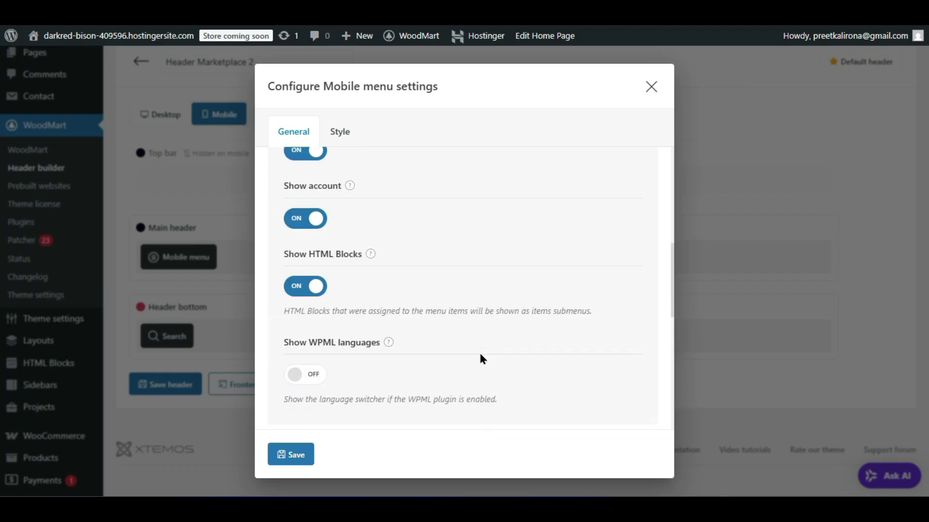
{"action": "scroll", "coordinate": [481, 362], "scroll_direction": "up", "scroll_amount": 3}
{"action": "scroll", "coordinate": [480, 363], "scroll_direction": "down", "scroll_amount": 3}
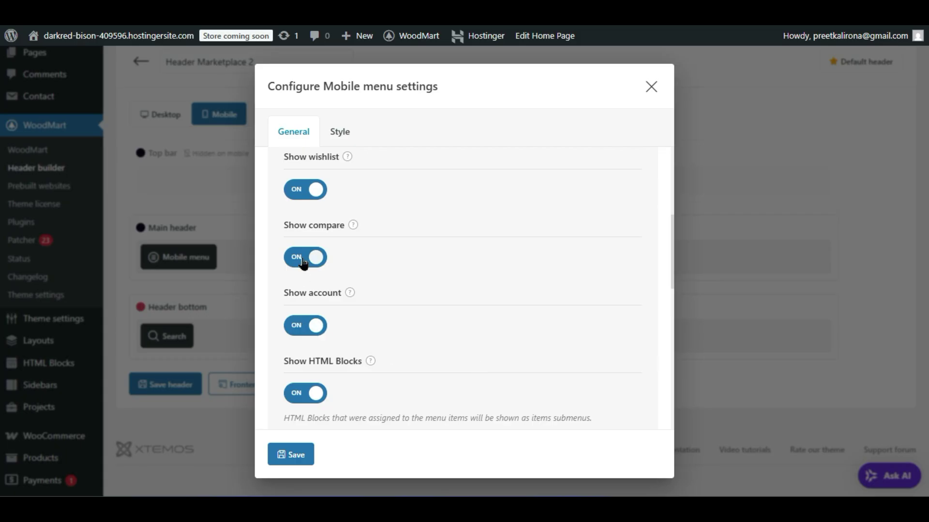
- Turn on the Show close button option for the mobile menu
{"action": "scroll", "coordinate": [304, 263], "scroll_direction": "up", "scroll_amount": 2}
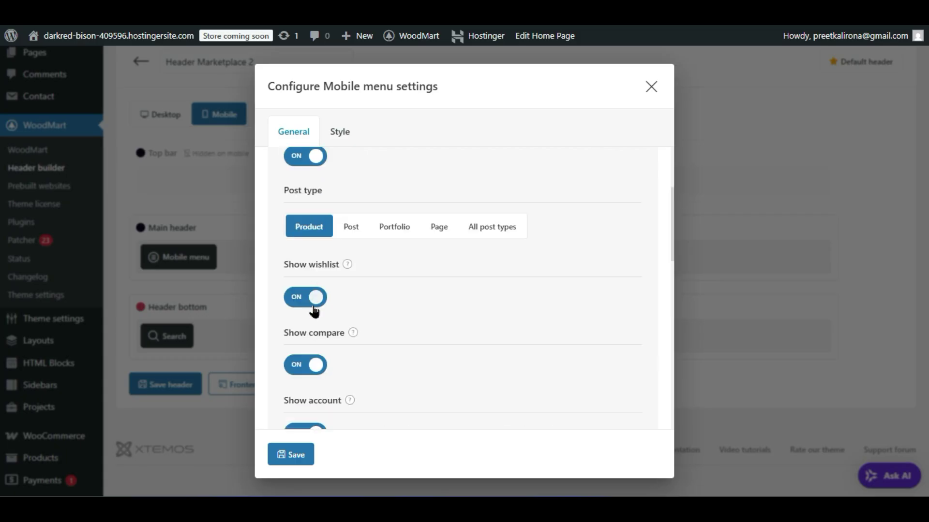
{"action": "scroll", "coordinate": [314, 311], "scroll_direction": "up", "scroll_amount": 3}
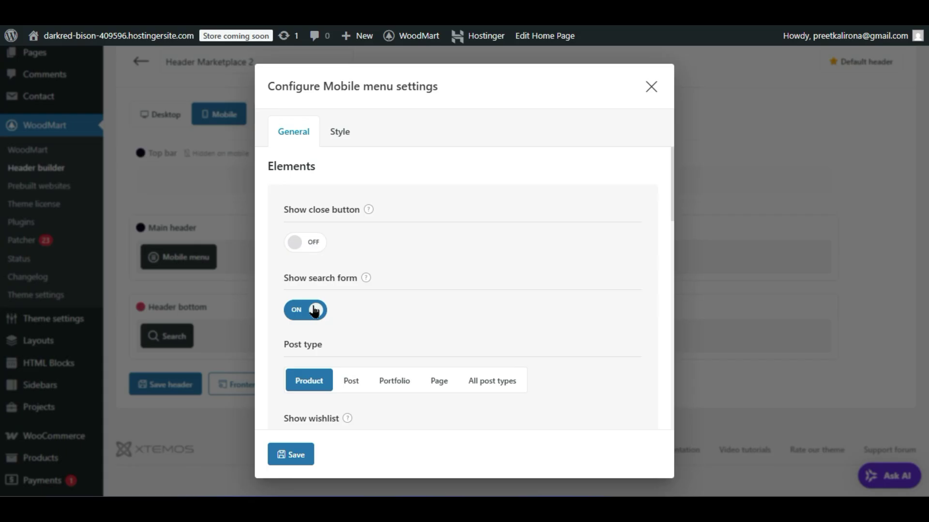
{"action": "left_click", "coordinate": [310, 242]}
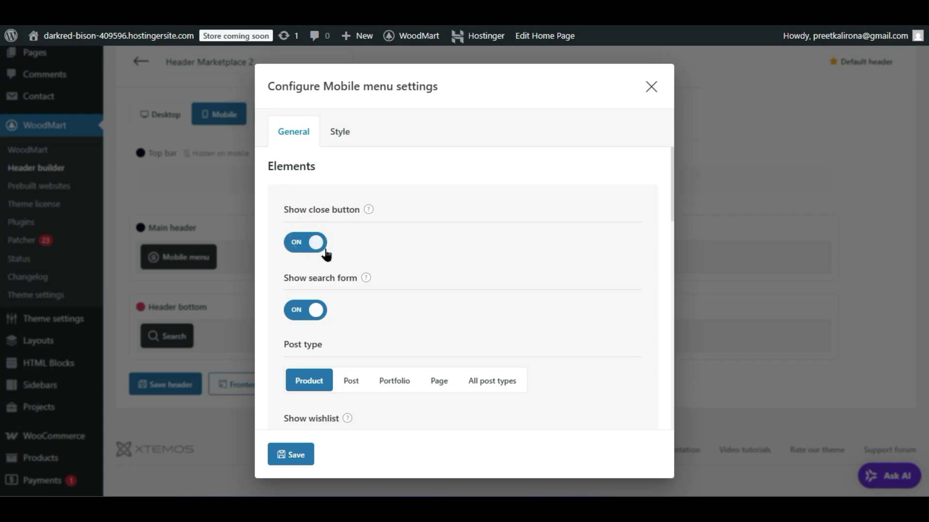
{"action": "left_click", "coordinate": [310, 246]}
{"action": "left_click", "coordinate": [325, 242]}
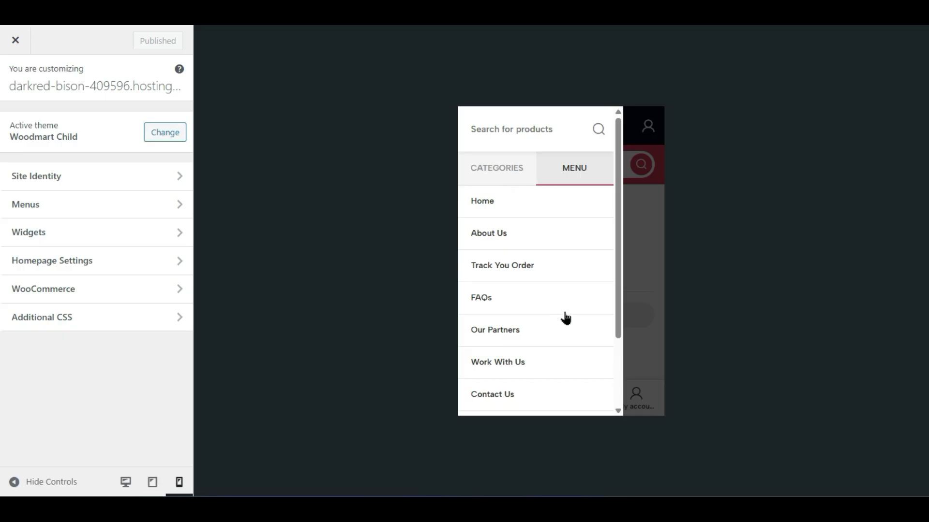
- Examine the side menu's entries and its empty product search in the Customizer's mobile preview
{"action": "scroll", "coordinate": [521, 354], "scroll_direction": "down", "scroll_amount": 2}
{"action": "scroll", "coordinate": [522, 338], "scroll_direction": "up", "scroll_amount": 2}
{"action": "left_click", "coordinate": [602, 129]}
{"action": "left_click", "coordinate": [602, 129]}
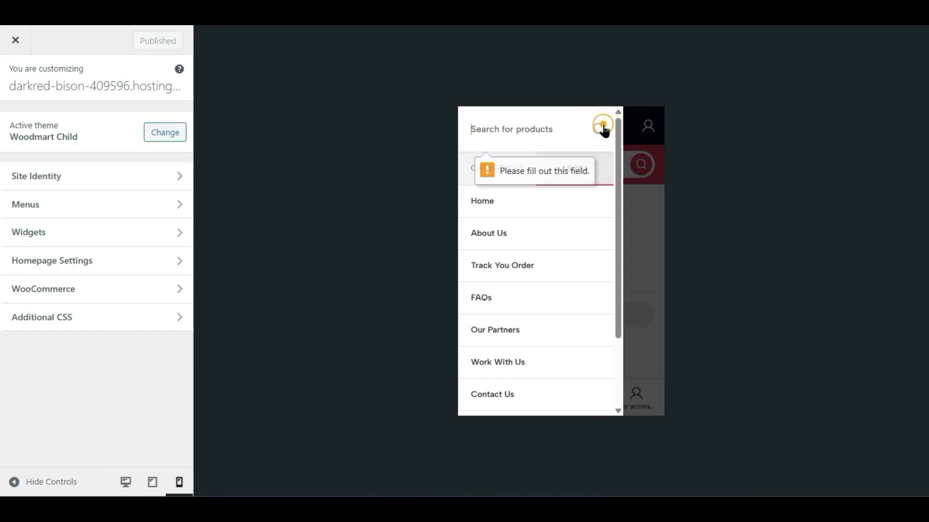
{"action": "left_click", "coordinate": [601, 129]}
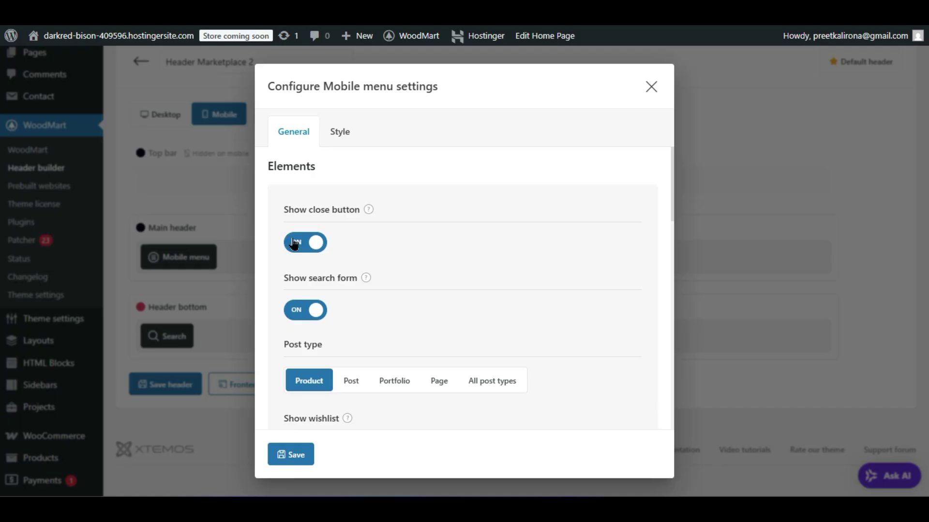
- Turn off the Show close button and Show compare options in the Mobile menu settings
{"action": "left_click", "coordinate": [294, 243]}
{"action": "scroll", "coordinate": [333, 368], "scroll_direction": "down", "scroll_amount": 2}
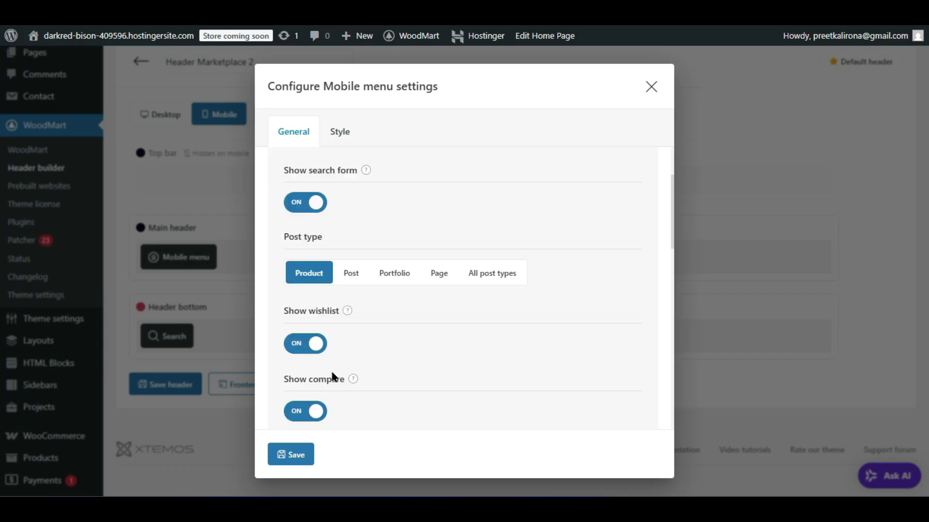
{"action": "scroll", "coordinate": [332, 376], "scroll_direction": "down", "scroll_amount": 2}
{"action": "left_click", "coordinate": [317, 312]}
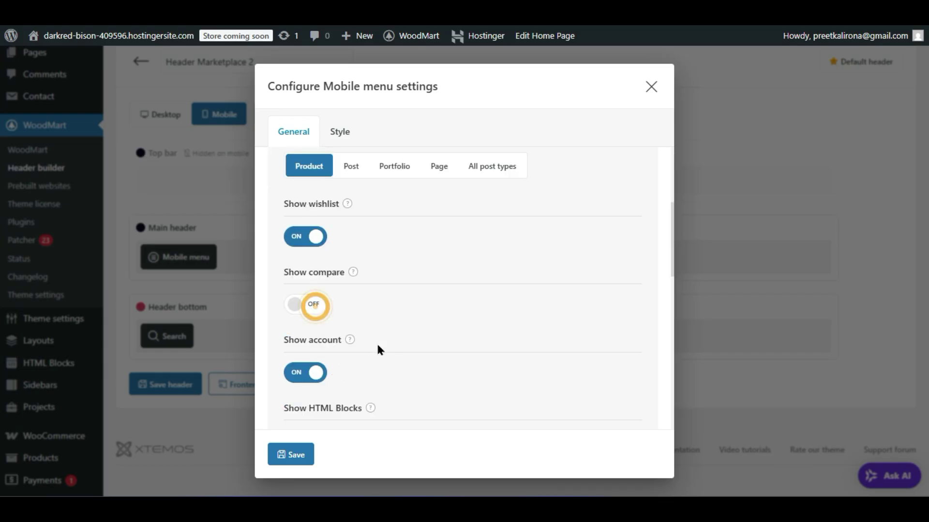
- Review the remaining Mobile menu settings, save them with the header, and close the side menu in the Customizer's mobile preview
{"action": "scroll", "coordinate": [310, 375], "scroll_direction": "down", "scroll_amount": 2}
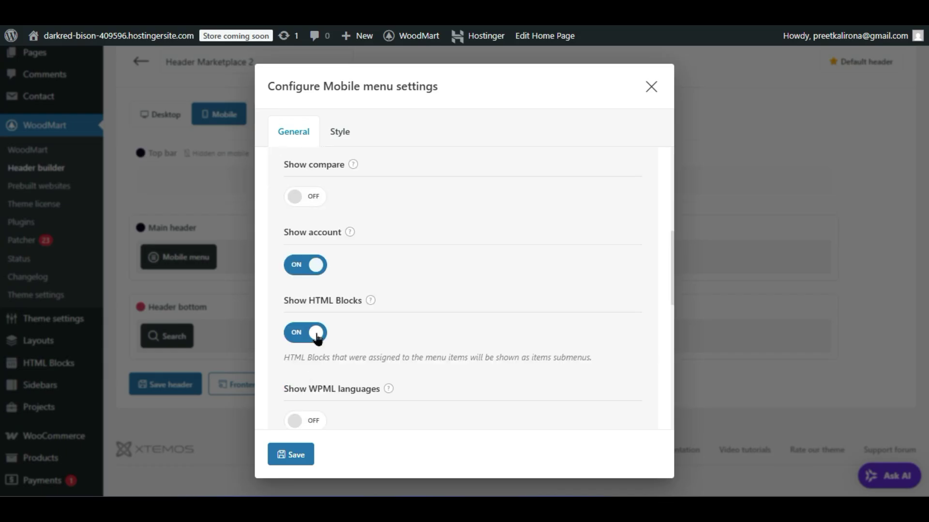
{"action": "scroll", "coordinate": [287, 357], "scroll_direction": "down", "scroll_amount": 2}
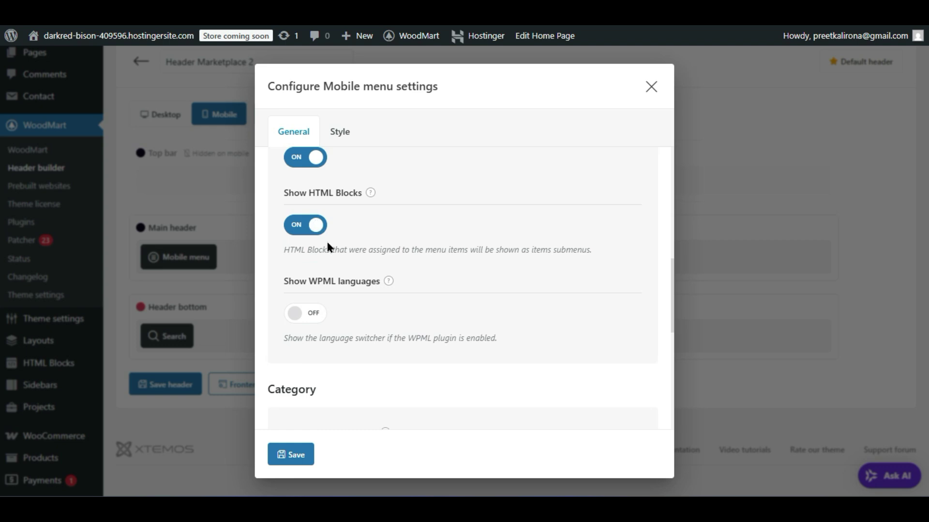
{"action": "scroll", "coordinate": [347, 330], "scroll_direction": "down", "scroll_amount": 8}
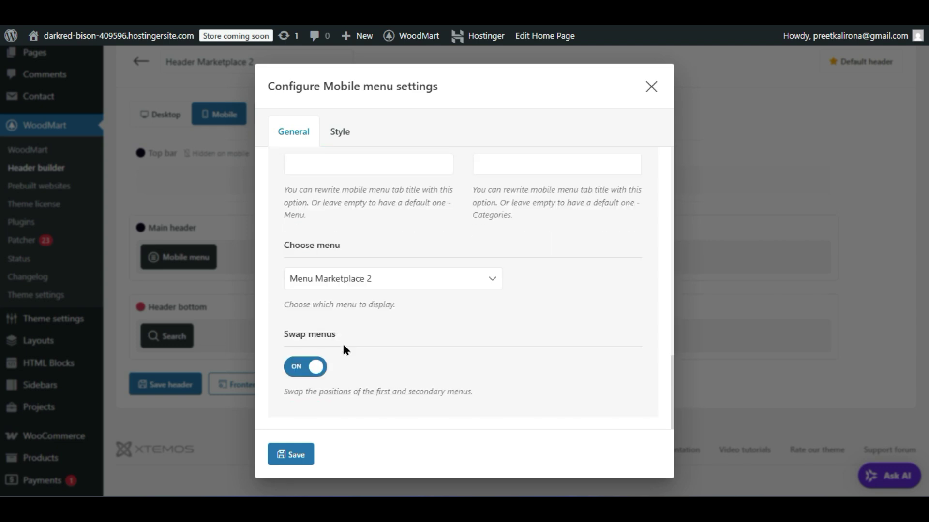
{"action": "scroll", "coordinate": [340, 357], "scroll_direction": "up", "scroll_amount": 6}
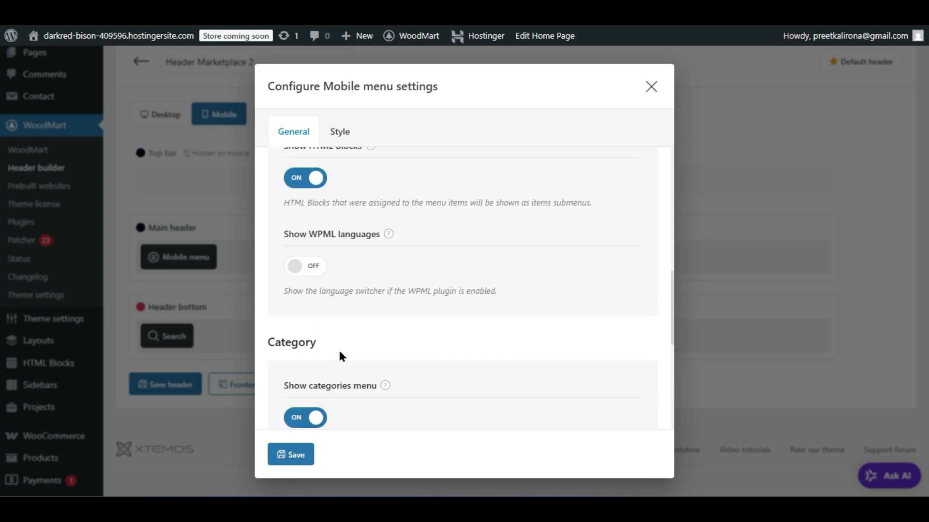
{"action": "left_click", "coordinate": [296, 455]}
{"action": "left_click", "coordinate": [183, 392]}
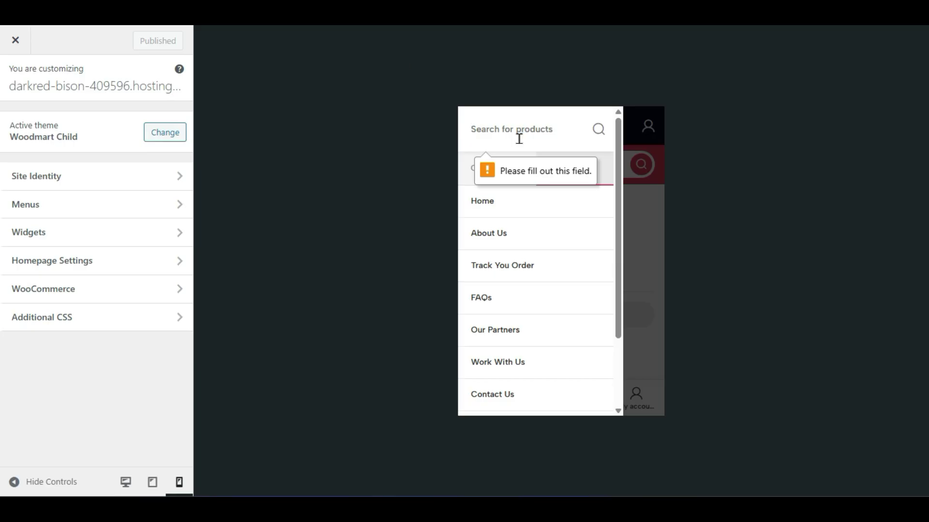
{"action": "left_click", "coordinate": [652, 211]}
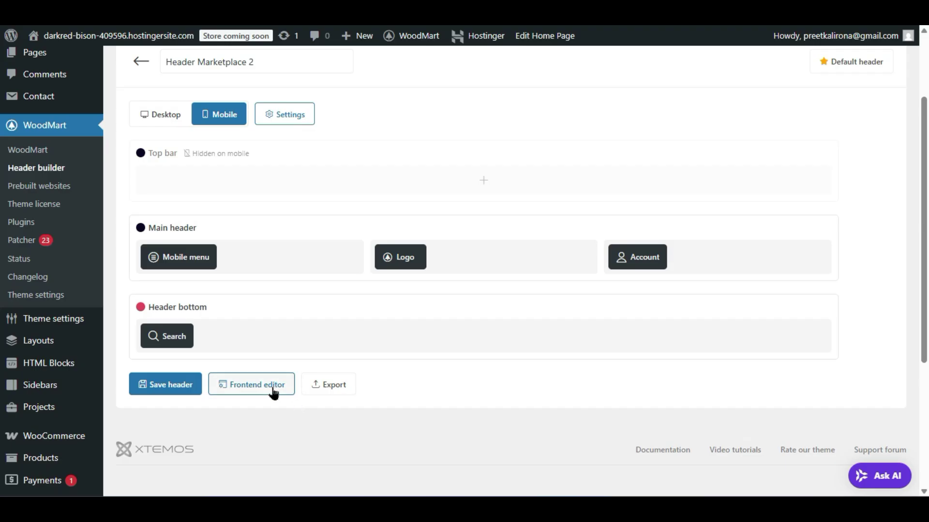
- Turn on Show username for the mobile header's Account element and try the account icon in the Customizer's mobile preview
{"action": "mouse_move", "coordinate": [184, 325]}
{"action": "mouse_move", "coordinate": [636, 255]}
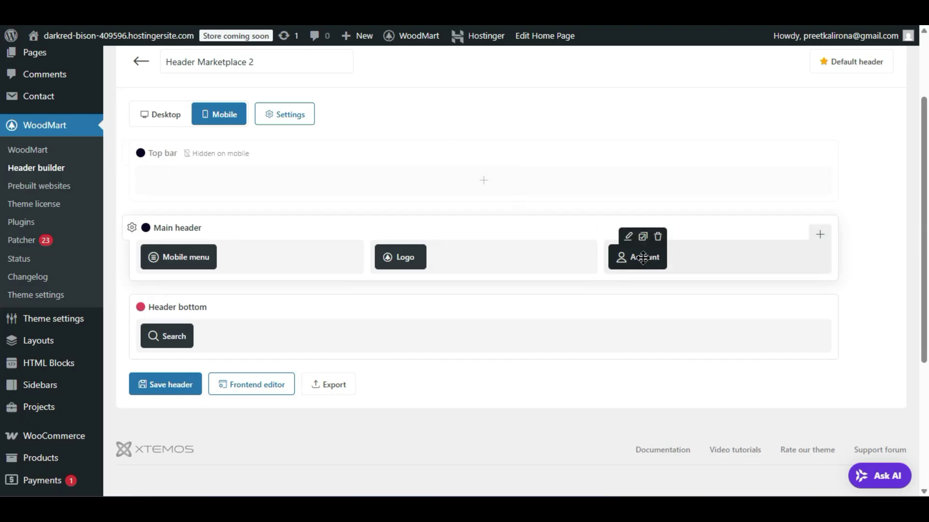
{"action": "left_click", "coordinate": [629, 236]}
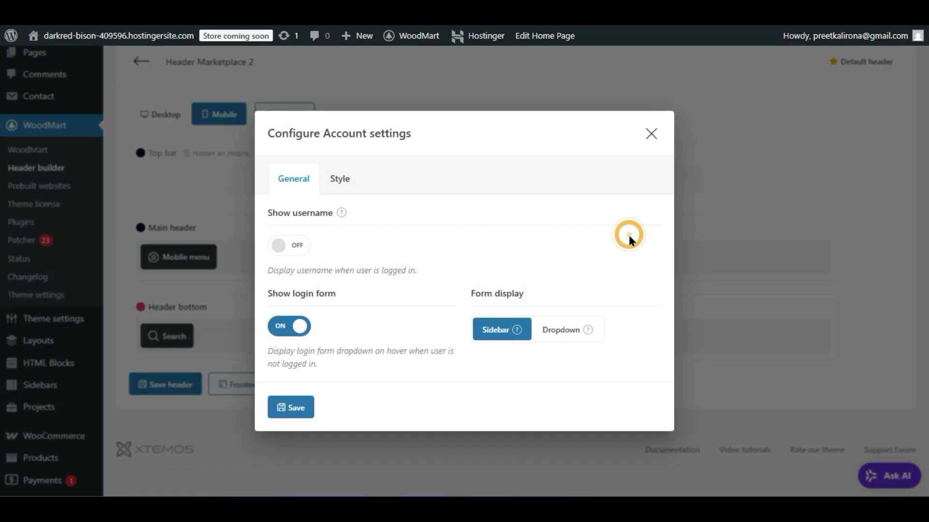
{"action": "left_click", "coordinate": [287, 244]}
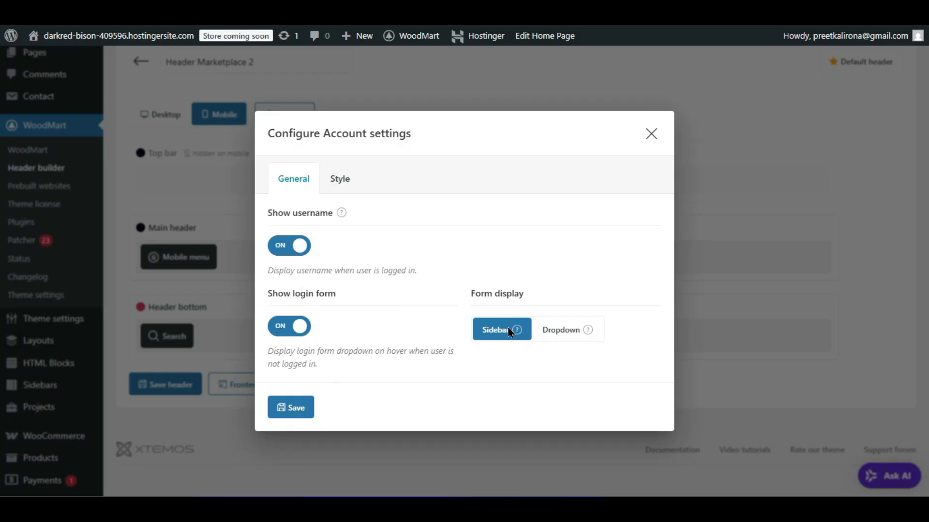
{"action": "mouse_move", "coordinate": [516, 334]}
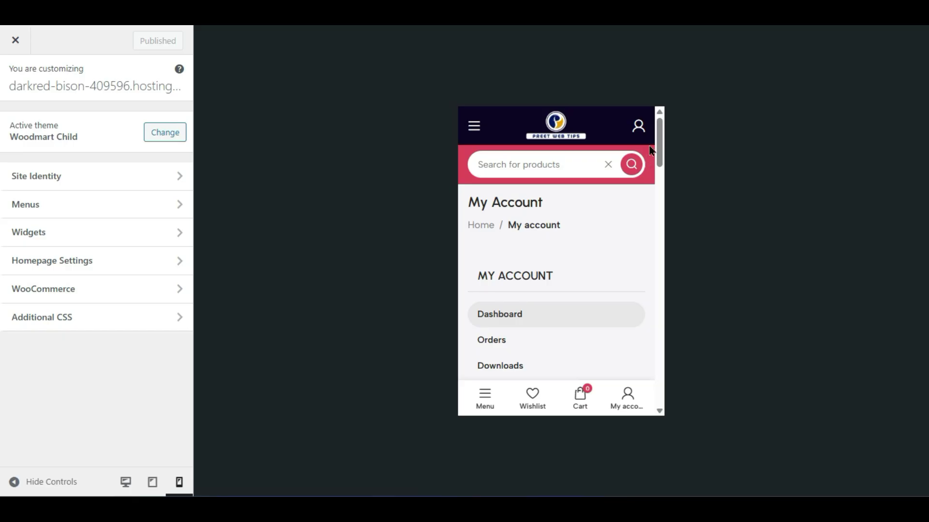
{"action": "left_click", "coordinate": [639, 127]}
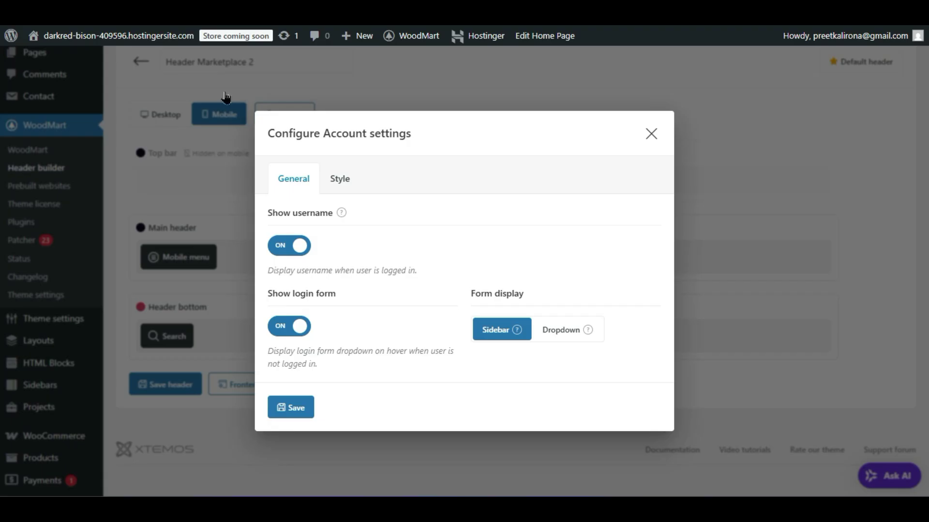
- Choose the filled-circle icon design for the Account element, save the header, and check it in the Customizer's mobile preview
{"action": "left_click", "coordinate": [351, 179]}
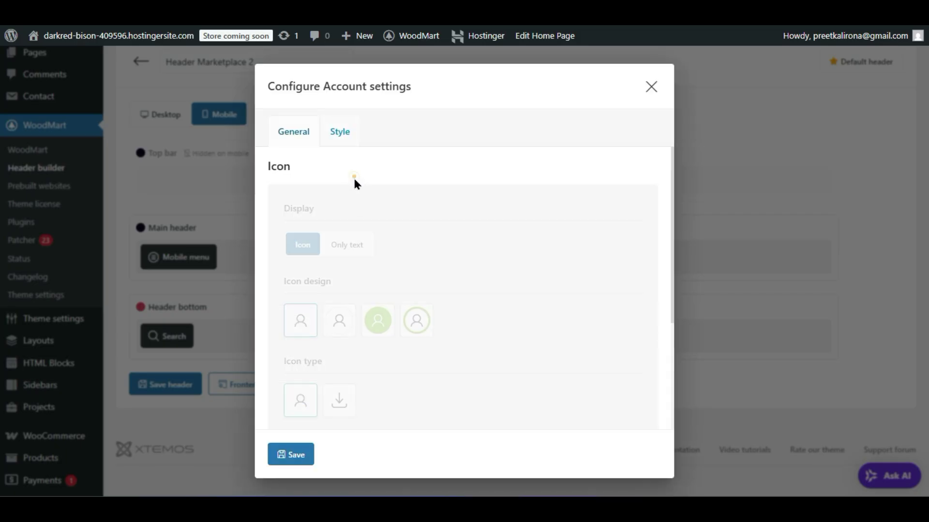
{"action": "left_click", "coordinate": [381, 316]}
{"action": "scroll", "coordinate": [366, 342], "scroll_direction": "down", "scroll_amount": 2}
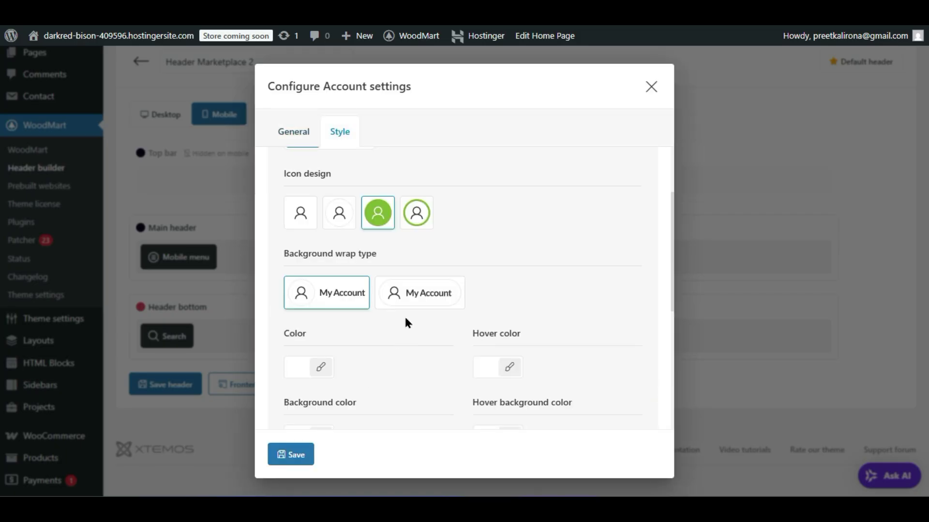
{"action": "scroll", "coordinate": [334, 409], "scroll_direction": "down", "scroll_amount": 5}
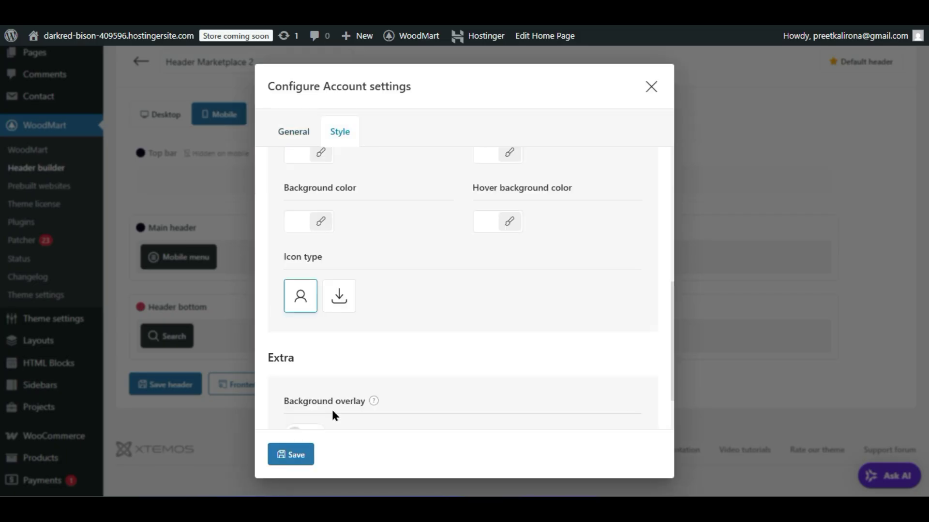
{"action": "left_click", "coordinate": [289, 450]}
{"action": "left_click", "coordinate": [184, 385]}
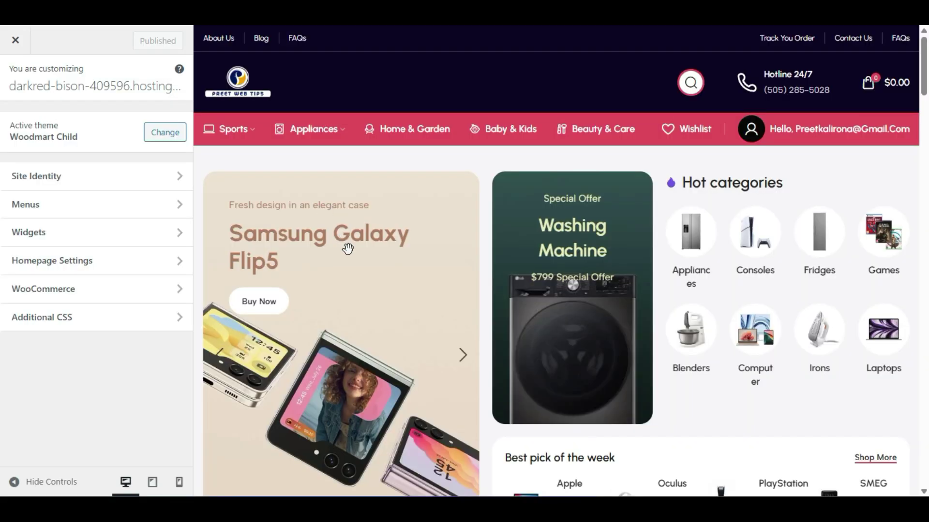
{"action": "left_click", "coordinate": [184, 491]}
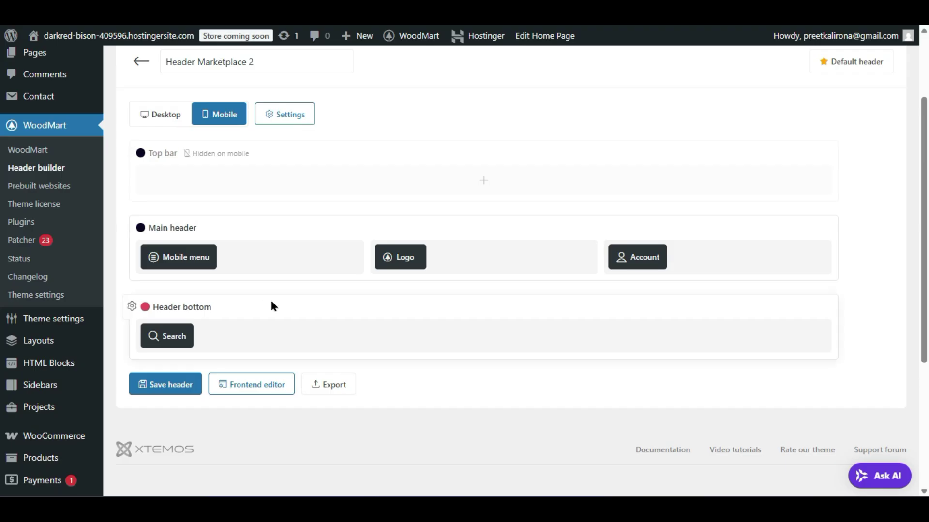
- Turn off Show username for the Account element, save the header, and reload the Customizer's mobile preview
{"action": "mouse_move", "coordinate": [633, 253]}
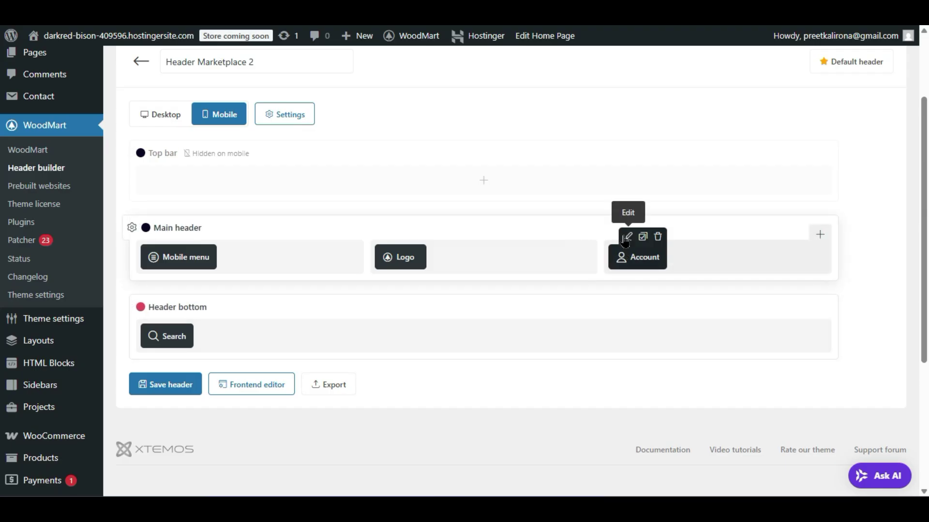
{"action": "left_click", "coordinate": [623, 234]}
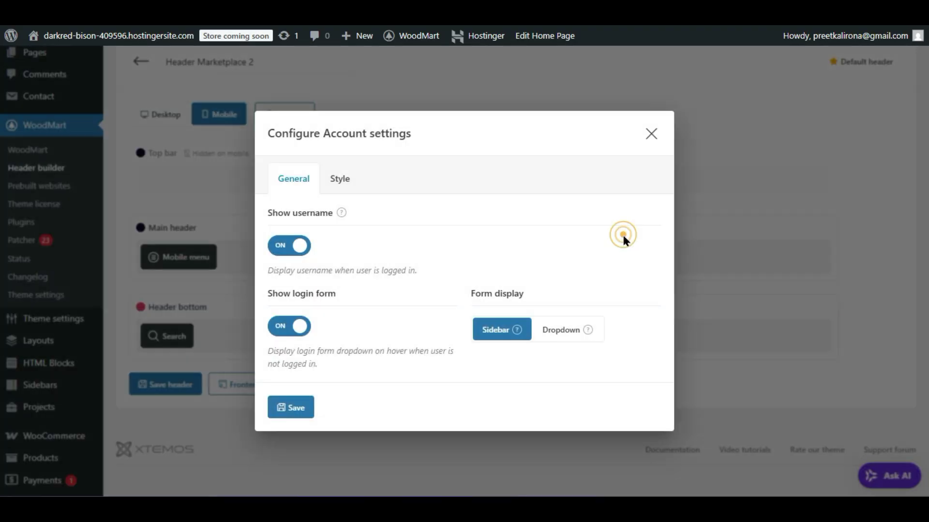
{"action": "left_click", "coordinate": [281, 238]}
{"action": "left_click", "coordinate": [290, 407]}
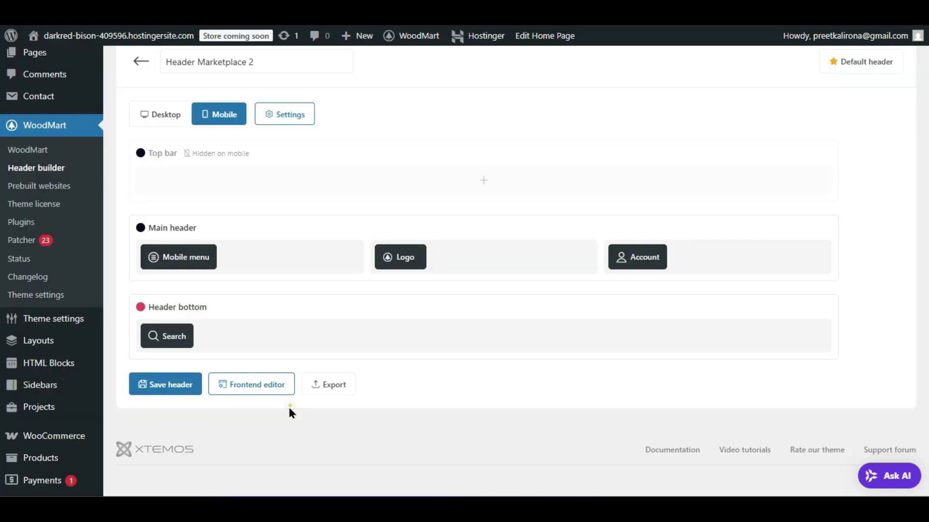
{"action": "left_click", "coordinate": [186, 383]}
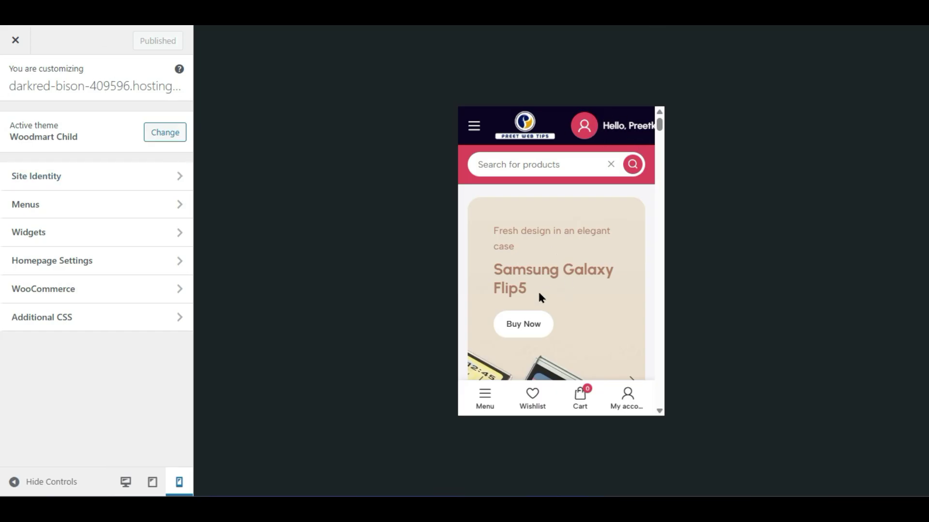
{"action": "key", "text": "F5"}
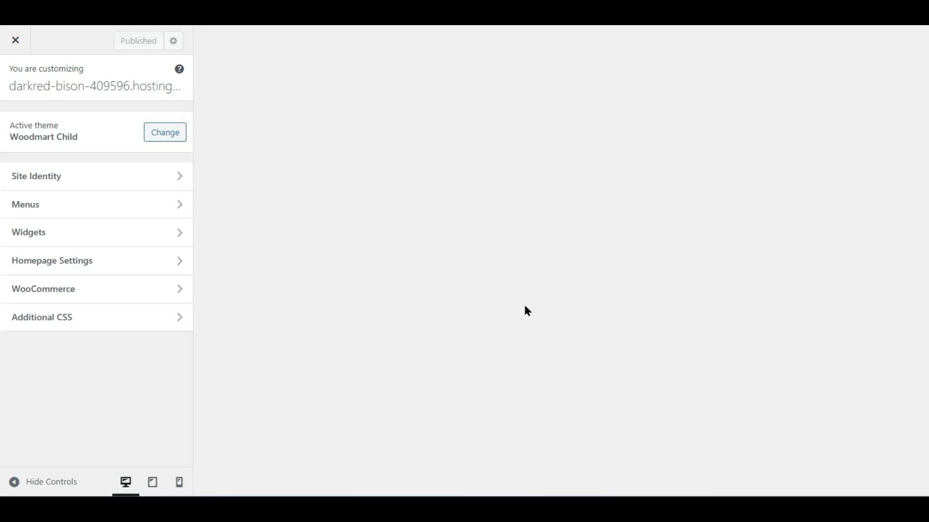
{"action": "left_click", "coordinate": [181, 485]}
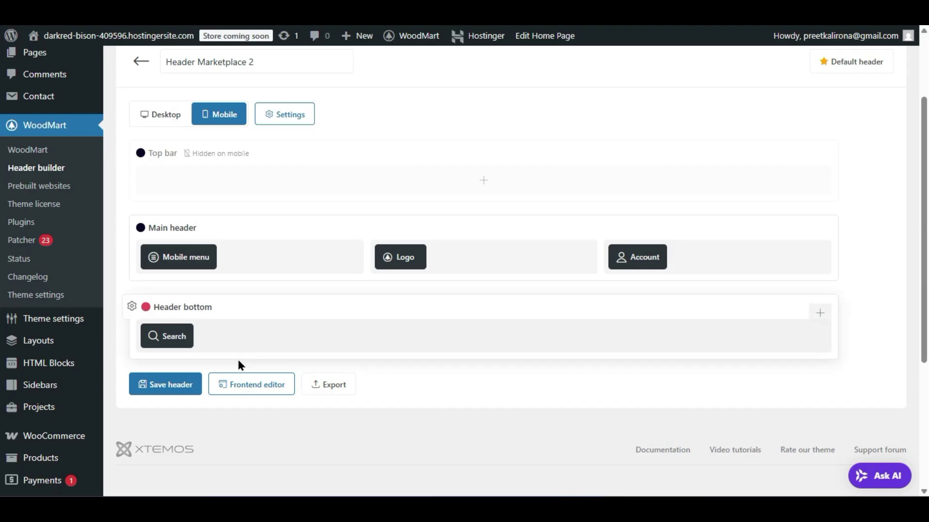
- Review the general and style settings of the Search element in the mobile Header bottom row, leaving them unsaved
{"action": "mouse_move", "coordinate": [174, 340]}
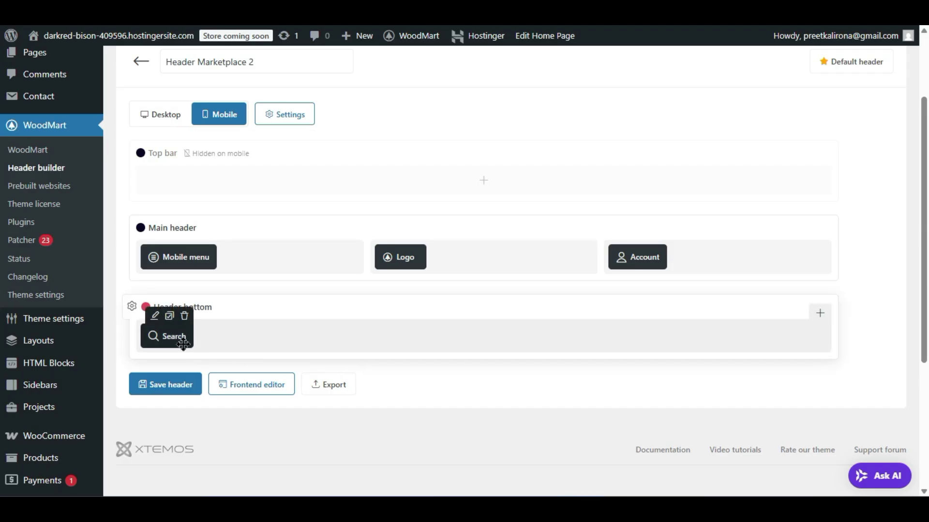
{"action": "left_click", "coordinate": [150, 318]}
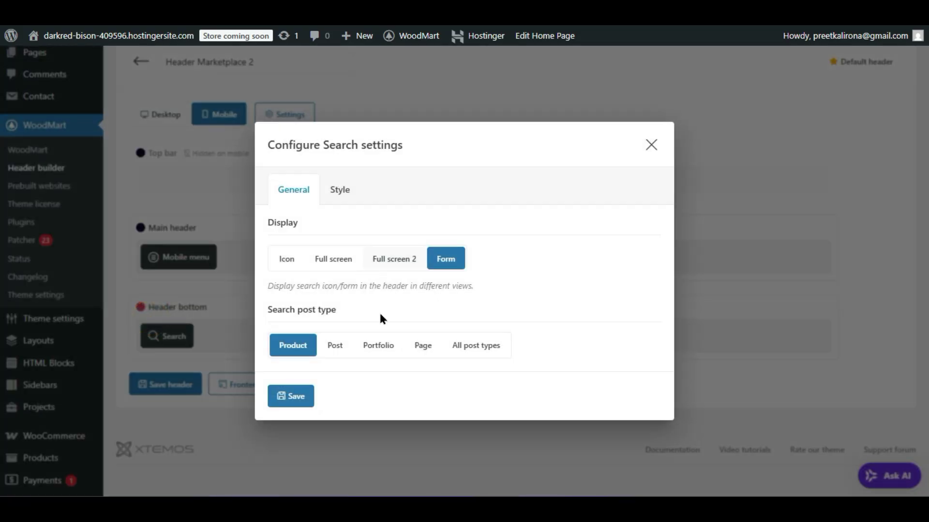
{"action": "left_click", "coordinate": [345, 192]}
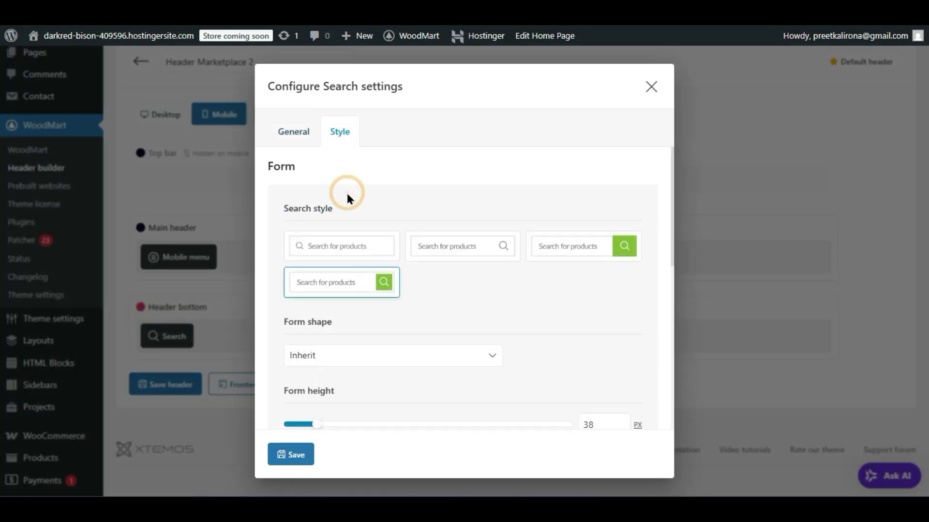
{"action": "scroll", "coordinate": [405, 384], "scroll_direction": "down", "scroll_amount": 8}
{"action": "scroll", "coordinate": [405, 387], "scroll_direction": "up", "scroll_amount": 8}
{"action": "left_click", "coordinate": [651, 86]}
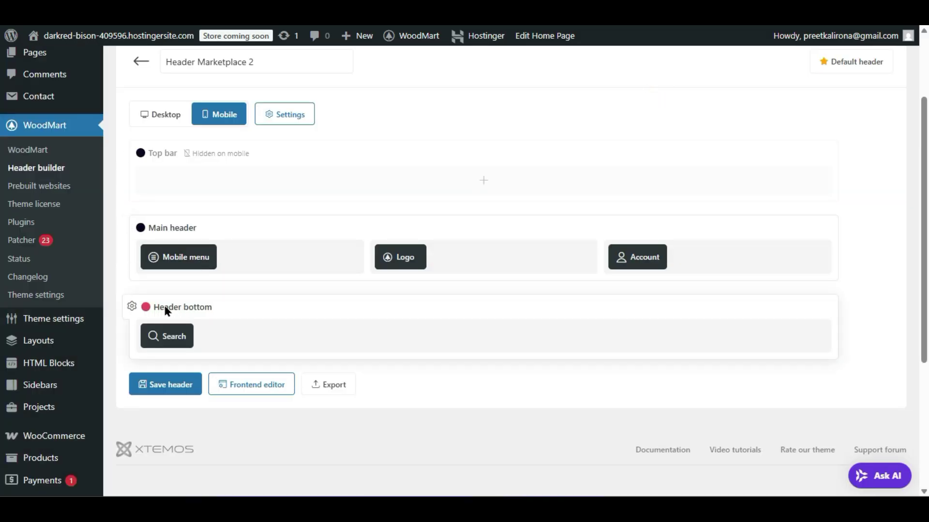
- Open the style settings of the mobile Header bottom row
{"action": "left_click", "coordinate": [131, 307]}
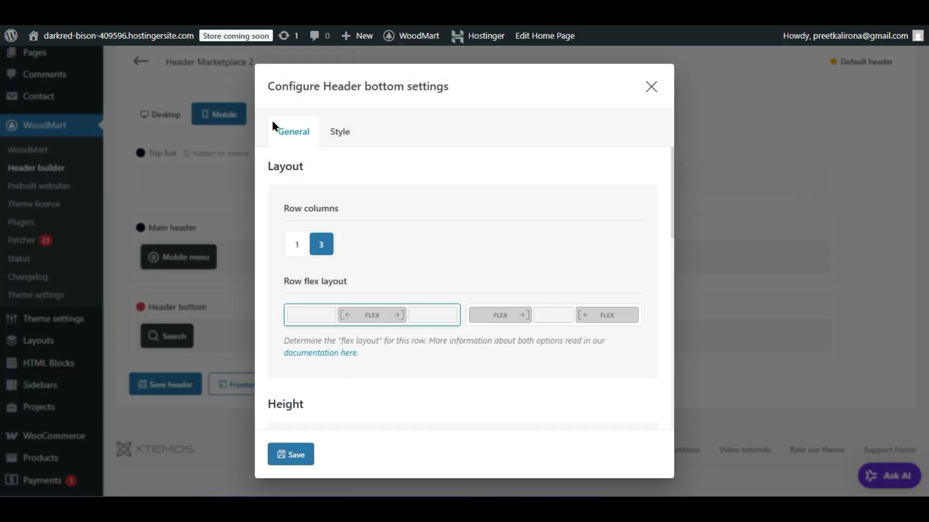
{"action": "left_click", "coordinate": [340, 134]}
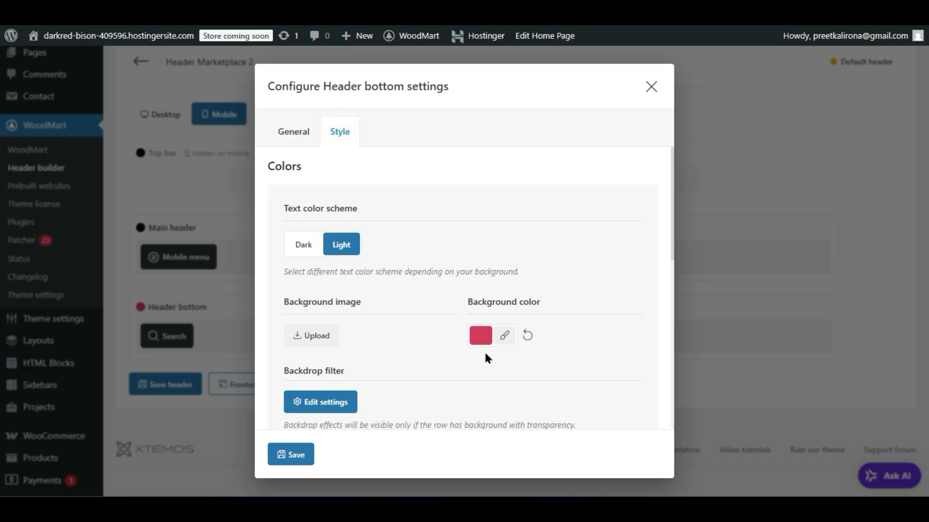
- Set the Header bottom row's background color to dark gray 2F2F2F and save the row settings and the header
{"action": "left_click", "coordinate": [487, 338]}
{"action": "scroll", "coordinate": [492, 387], "scroll_direction": "down", "scroll_amount": 5}
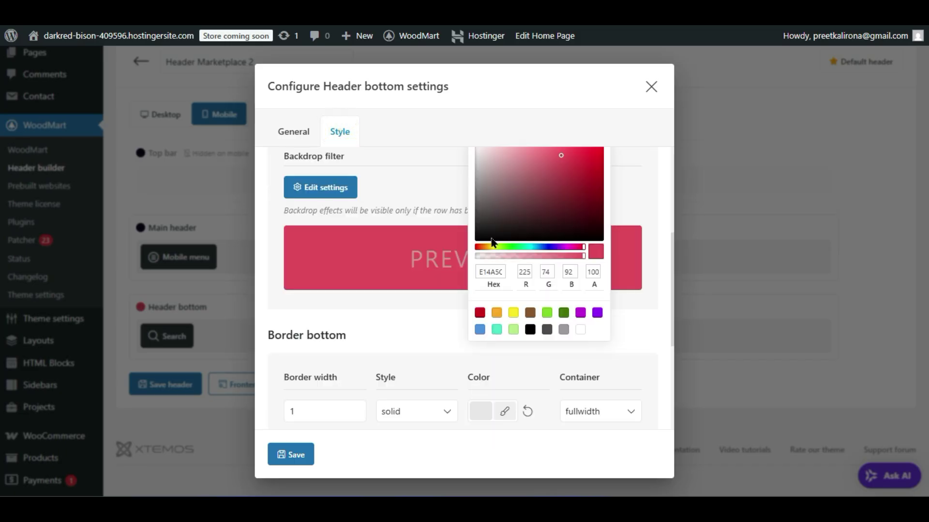
{"action": "left_click_drag", "start_coordinate": [492, 242], "coordinate": [474, 227]}
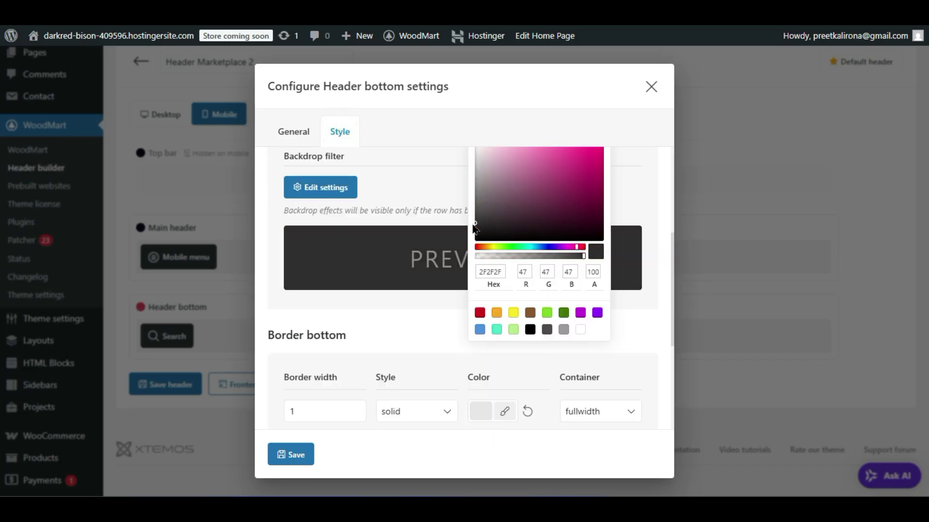
{"action": "left_click", "coordinate": [404, 299]}
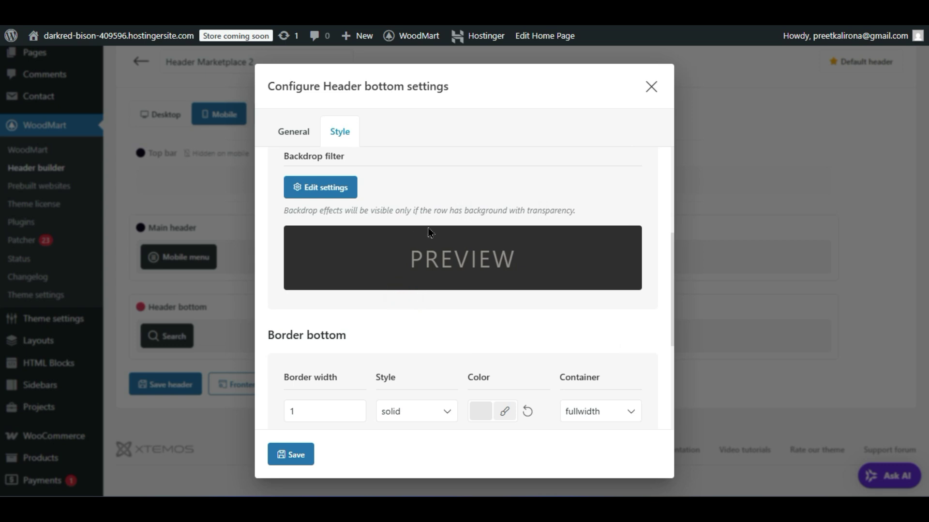
{"action": "left_click", "coordinate": [291, 455]}
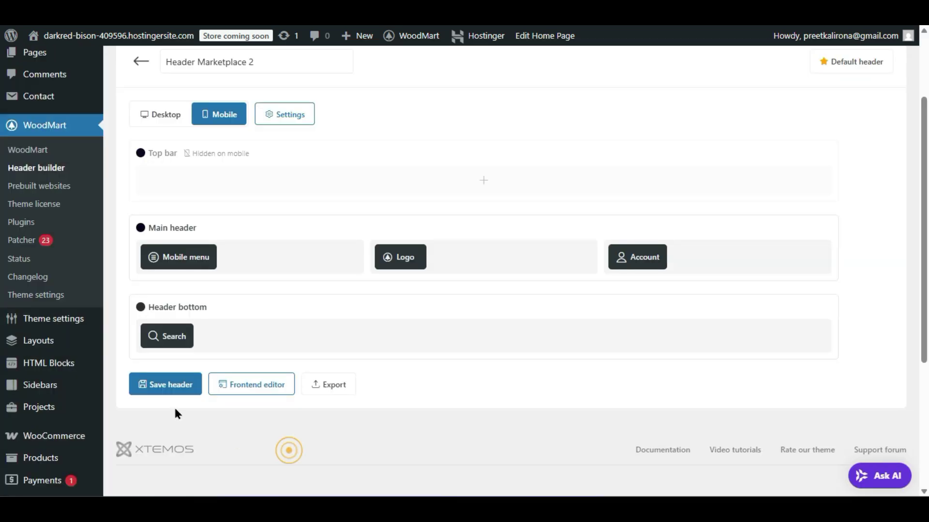
{"action": "left_click", "coordinate": [187, 382]}
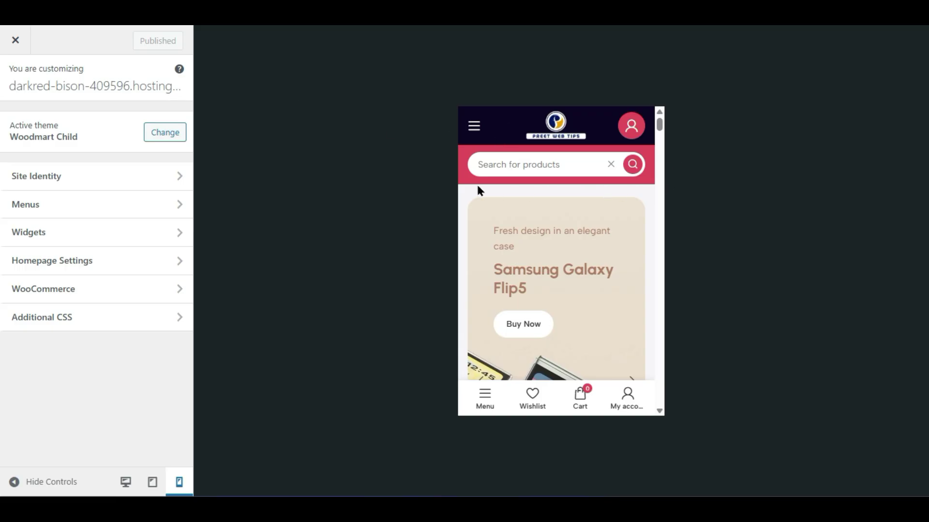
- Reload the customizer and preview the site at mobile size to check the header
{"action": "key", "text": "F5"}
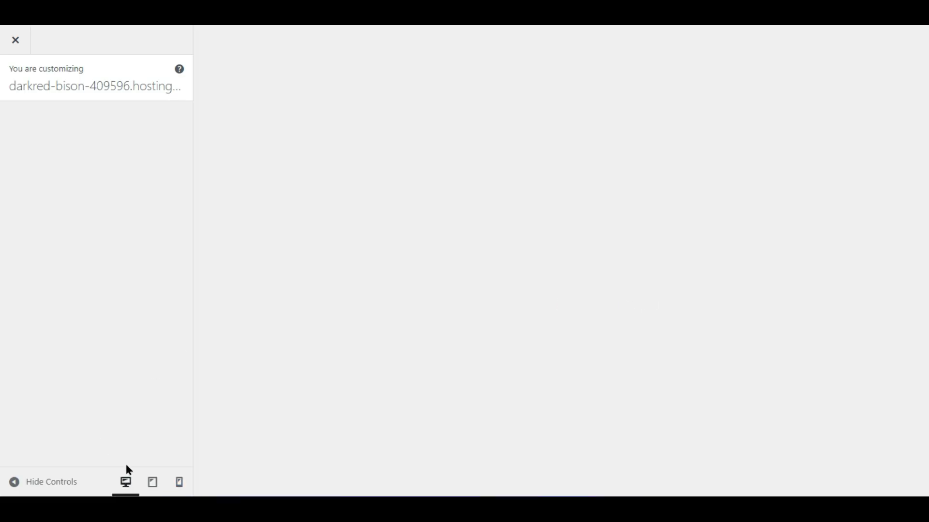
{"action": "left_click", "coordinate": [178, 482]}
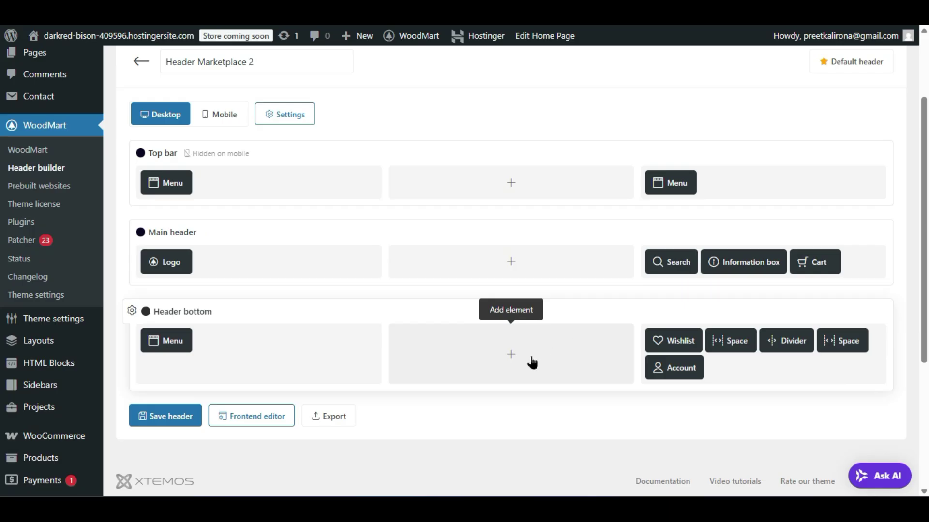
{"action": "scroll", "coordinate": [527, 368], "scroll_direction": "down", "scroll_amount": 2}
{"action": "scroll", "coordinate": [523, 374], "scroll_direction": "up", "scroll_amount": 2}
- Open the header in the frontend editor and show its mobile layout
{"action": "left_click", "coordinate": [215, 114]}
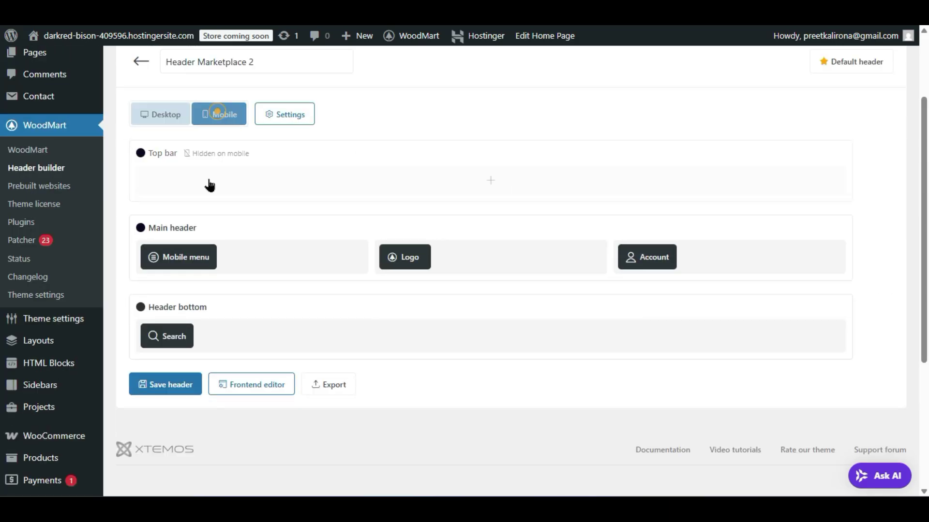
{"action": "left_click", "coordinate": [236, 387]}
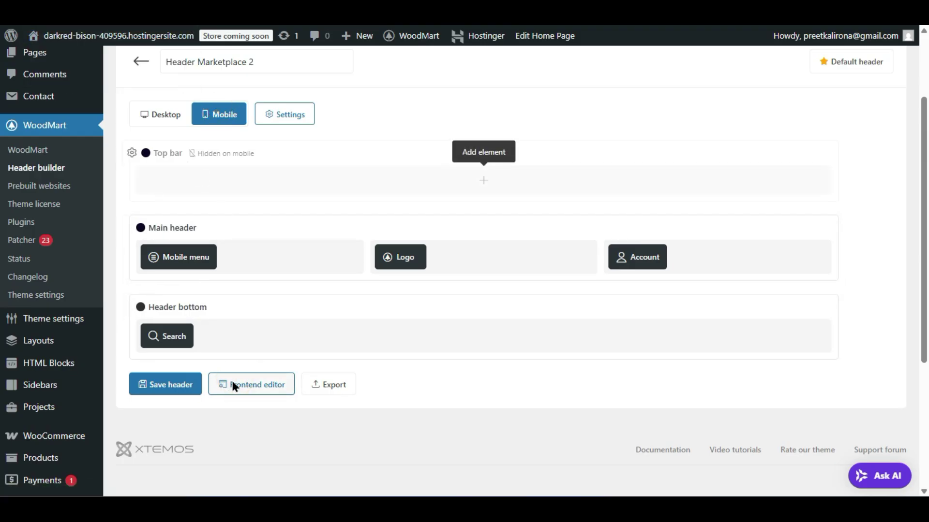
{"action": "left_click", "coordinate": [267, 387]}
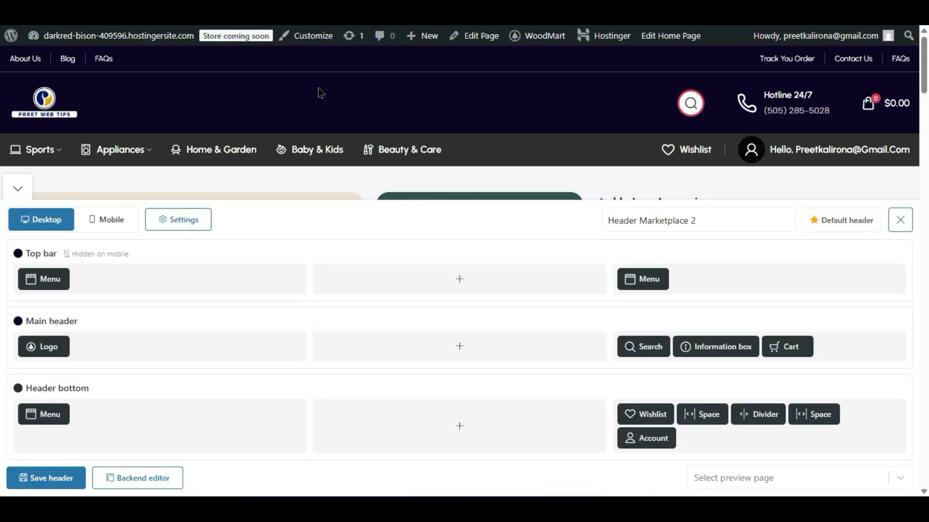
{"action": "left_click", "coordinate": [109, 220]}
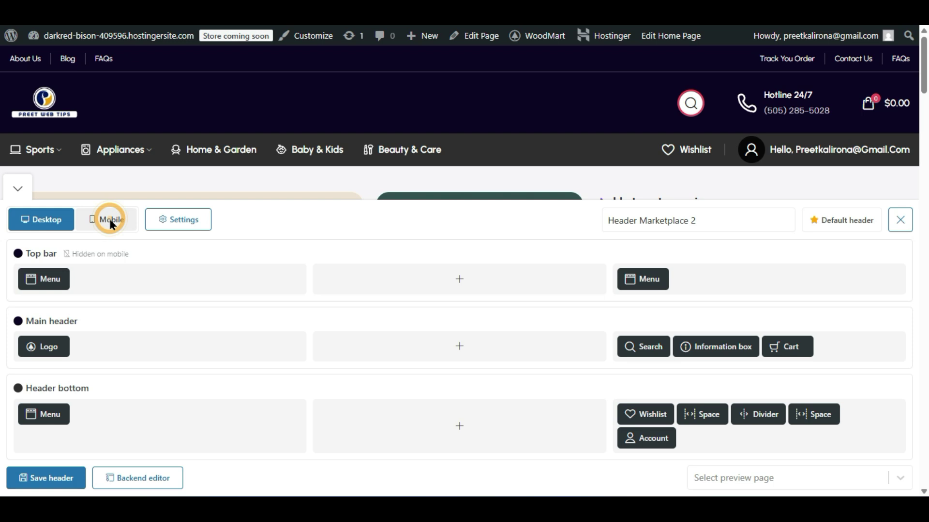
- Examine how the mobile header behaves while moving through the page preview
{"action": "scroll", "coordinate": [433, 131], "scroll_direction": "down", "scroll_amount": 10}
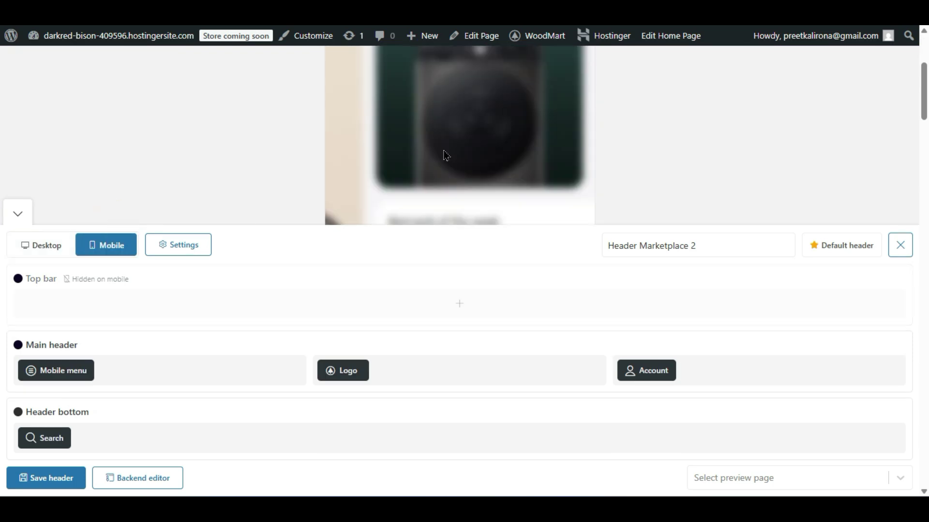
{"action": "scroll", "coordinate": [445, 156], "scroll_direction": "up", "scroll_amount": 10}
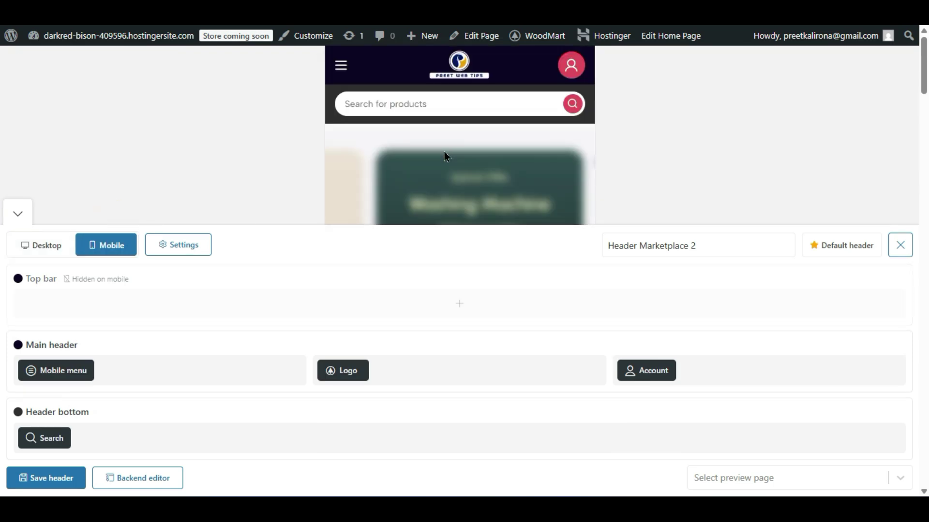
{"action": "scroll", "coordinate": [445, 156], "scroll_direction": "down", "scroll_amount": 15}
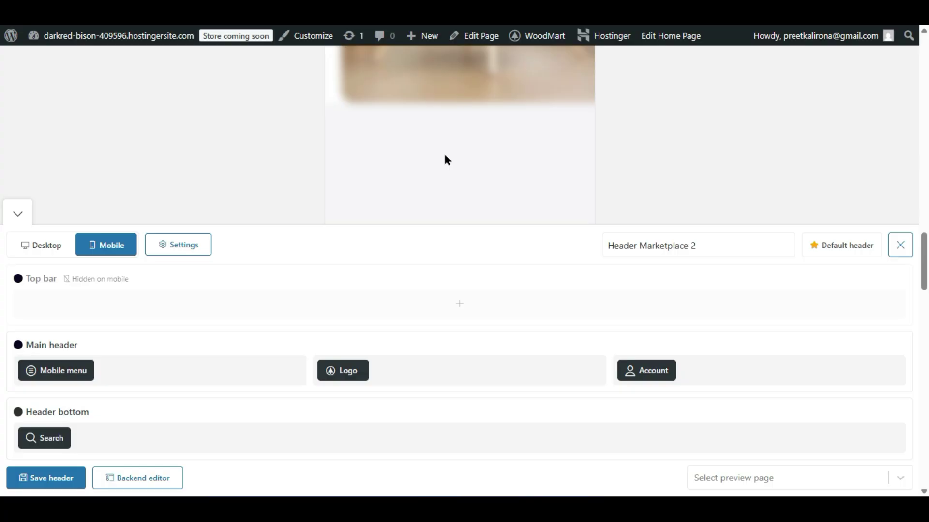
{"action": "scroll", "coordinate": [442, 165], "scroll_direction": "down", "scroll_amount": 5}
{"action": "scroll", "coordinate": [435, 177], "scroll_direction": "up", "scroll_amount": 15}
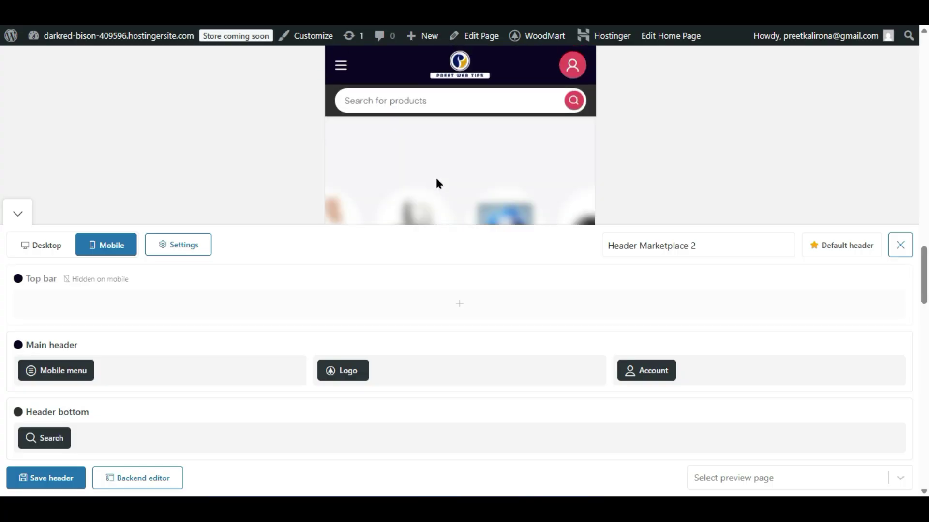
{"action": "scroll", "coordinate": [434, 179], "scroll_direction": "up", "scroll_amount": 3}
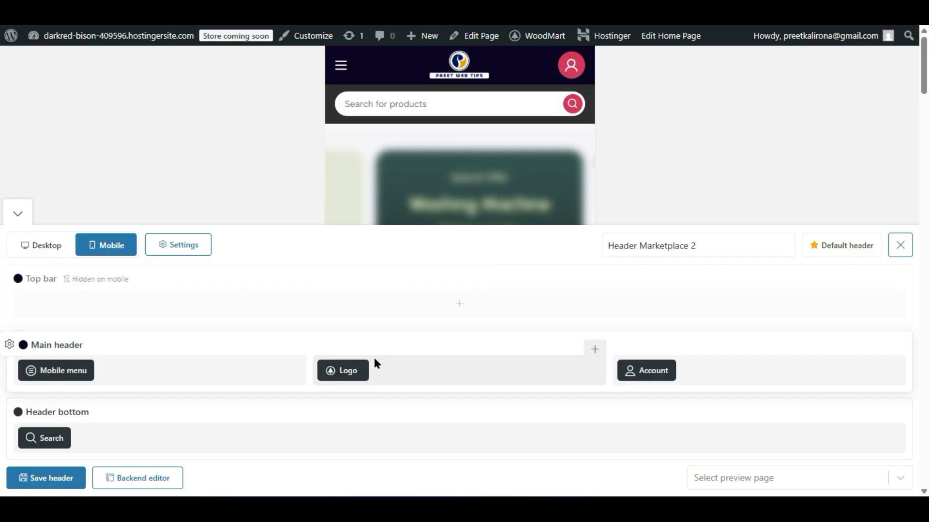
- Add a Cart element beside the Logo in the middle column of the mobile main header and save its settings
{"action": "left_click", "coordinate": [595, 350]}
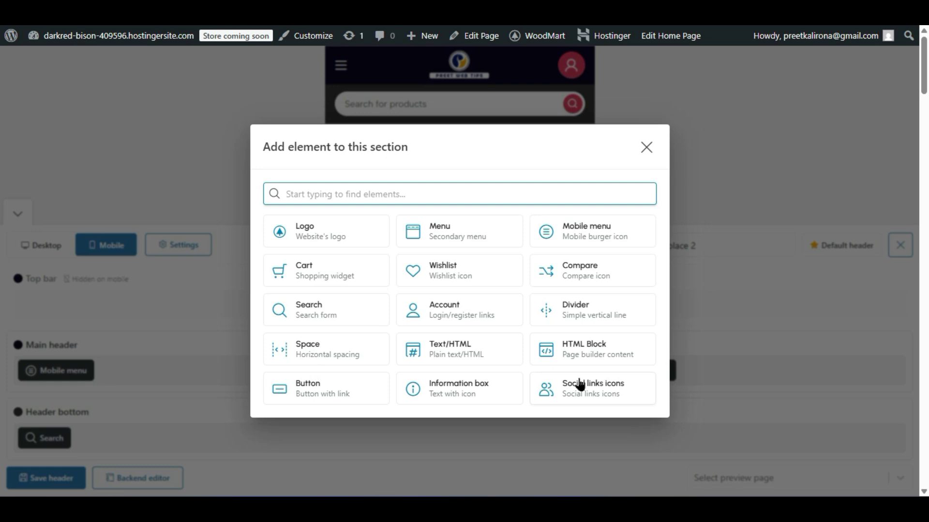
{"action": "left_click", "coordinate": [369, 275]}
{"action": "left_click", "coordinate": [270, 457]}
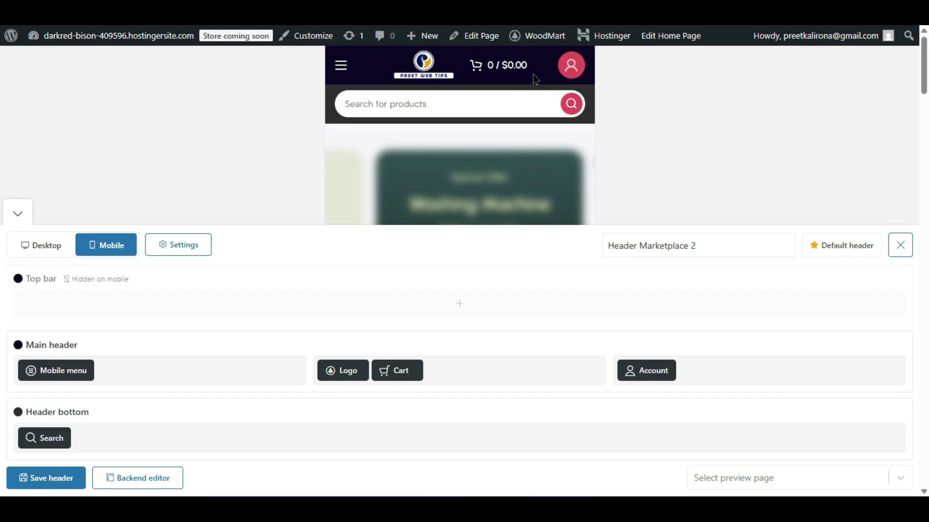
- Reorder the Logo after the Cart, and place the Cart beside the Mobile menu in the main header's first column
{"action": "mouse_move", "coordinate": [355, 369]}
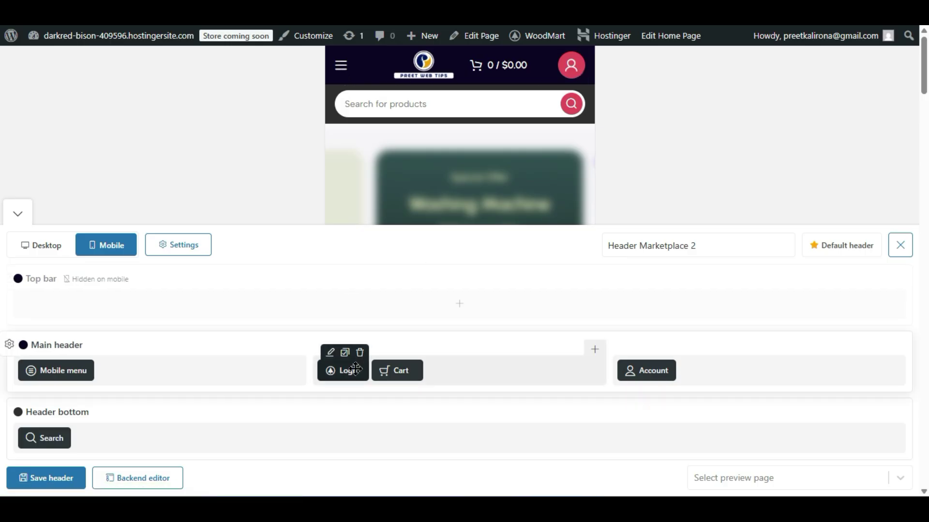
{"action": "left_click_drag", "start_coordinate": [355, 369], "coordinate": [459, 369]}
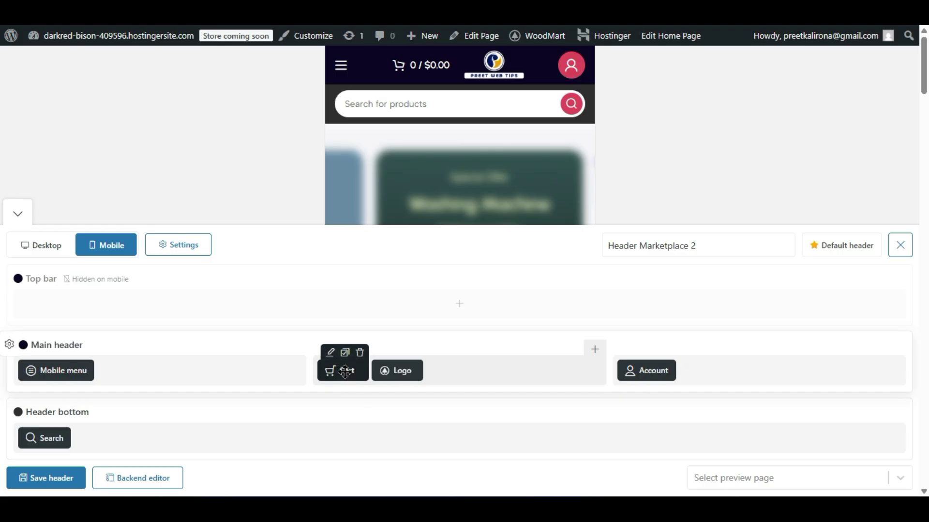
{"action": "left_click_drag", "start_coordinate": [345, 371], "coordinate": [51, 372]}
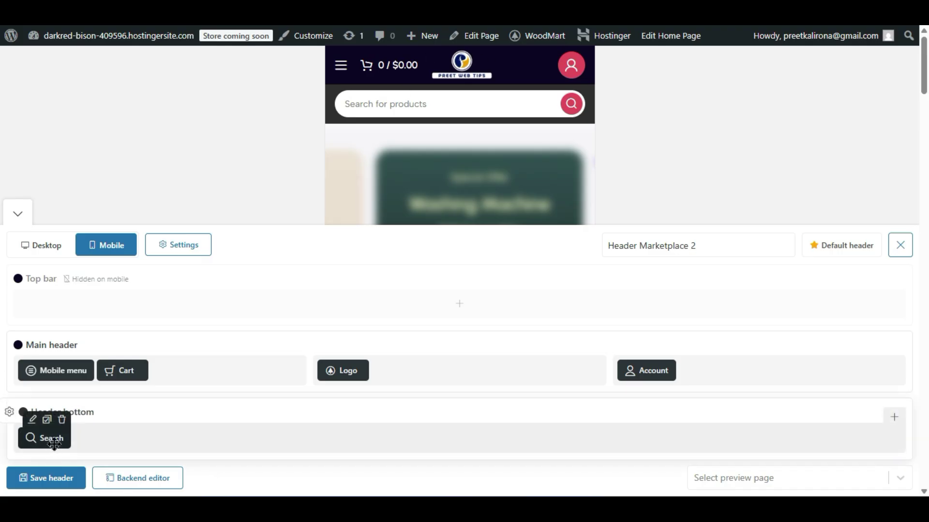
- Move the Search element from Header bottom to the Top bar and turn off Hide on mobile for the Top bar
{"action": "left_click_drag", "start_coordinate": [48, 438], "coordinate": [185, 320]}
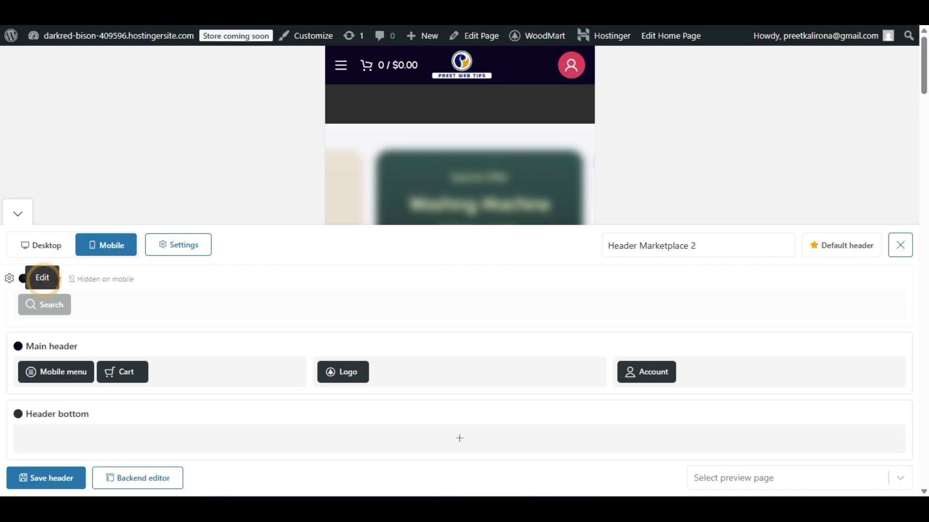
{"action": "left_click", "coordinate": [9, 279]}
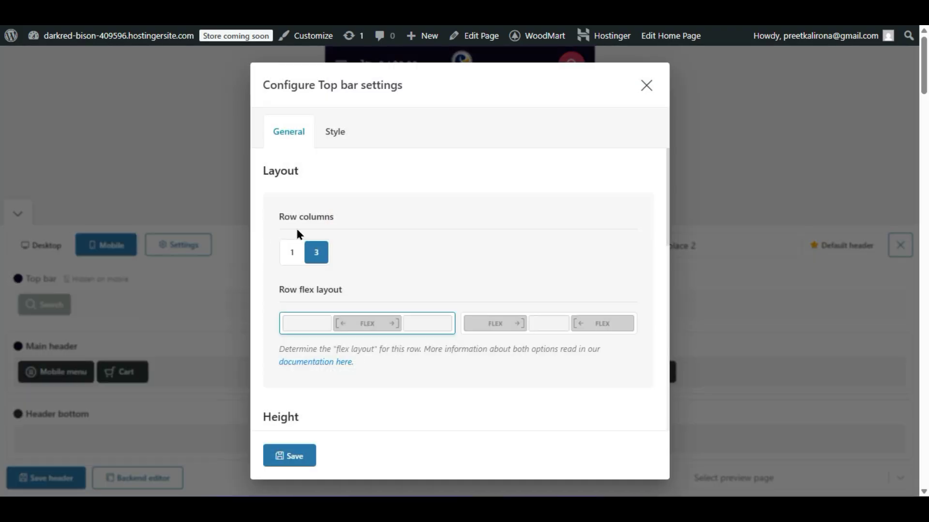
{"action": "scroll", "coordinate": [348, 295], "scroll_direction": "down", "scroll_amount": 6}
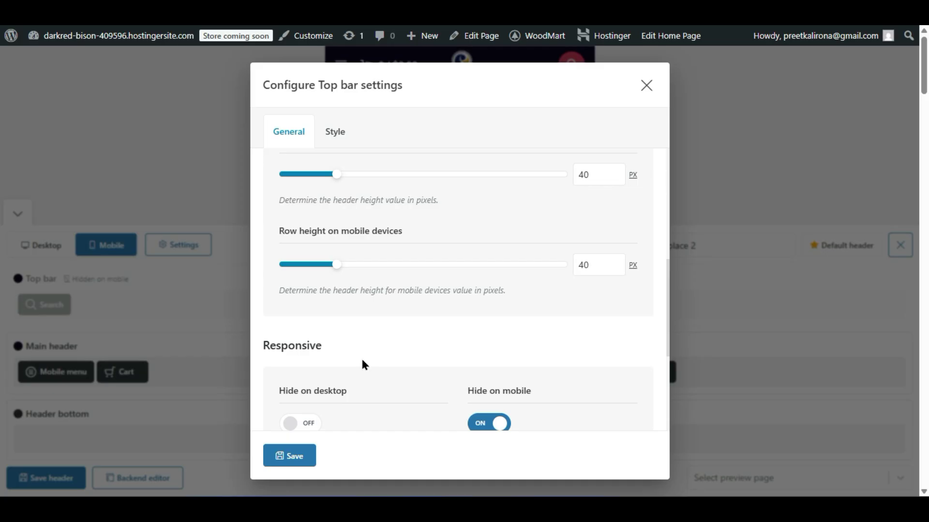
{"action": "scroll", "coordinate": [363, 363], "scroll_direction": "down", "scroll_amount": 4}
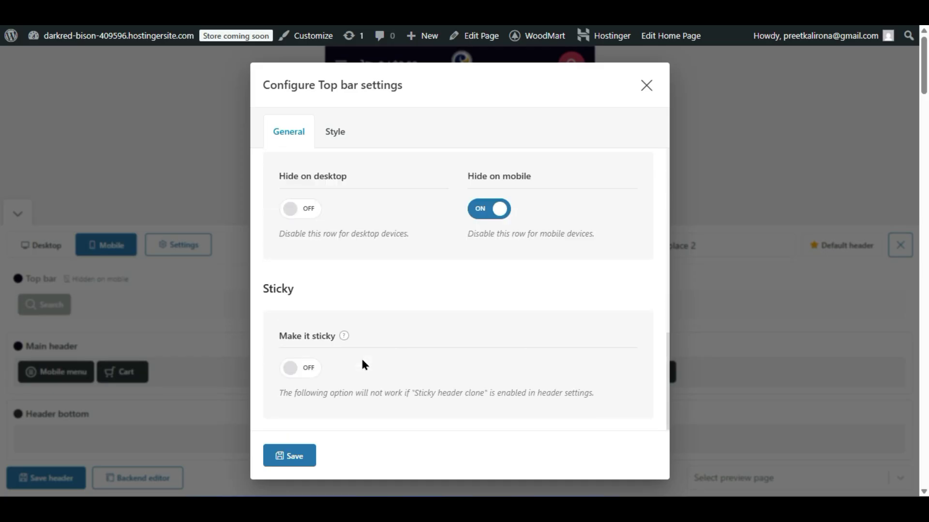
{"action": "left_click", "coordinate": [483, 212]}
{"action": "left_click", "coordinate": [295, 450]}
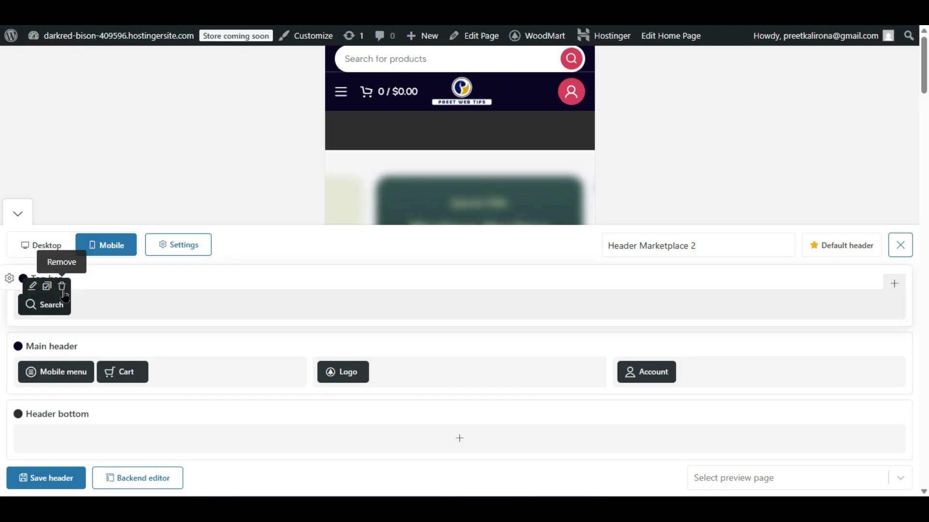
- Delete the Search element from the mobile Top bar
{"action": "left_click", "coordinate": [62, 286]}
{"action": "left_click", "coordinate": [508, 79]}
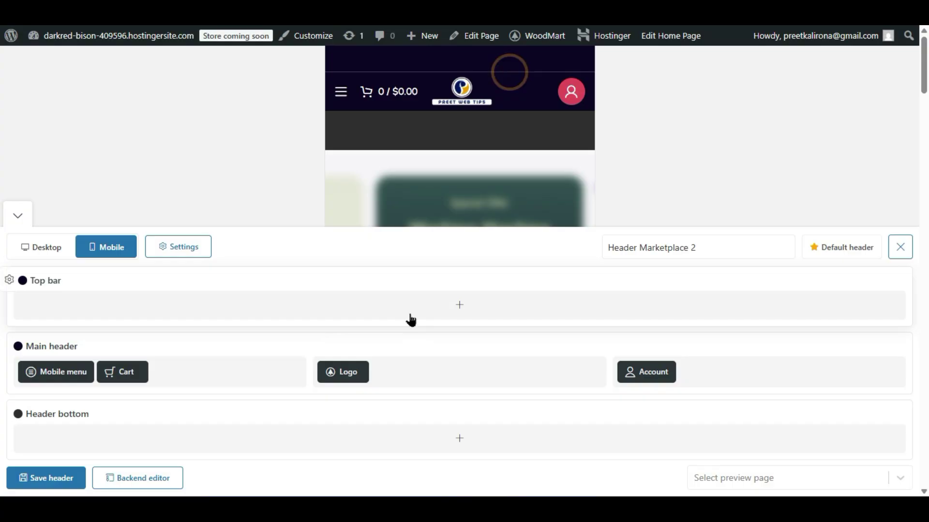
- Add a Logo element with its default settings to the mobile Top bar
{"action": "left_click", "coordinate": [467, 308]}
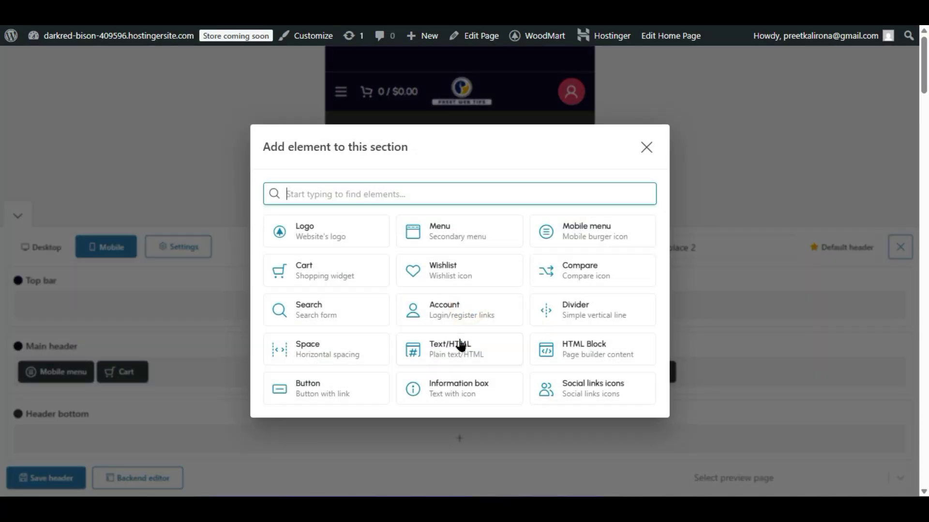
{"action": "left_click", "coordinate": [332, 231]}
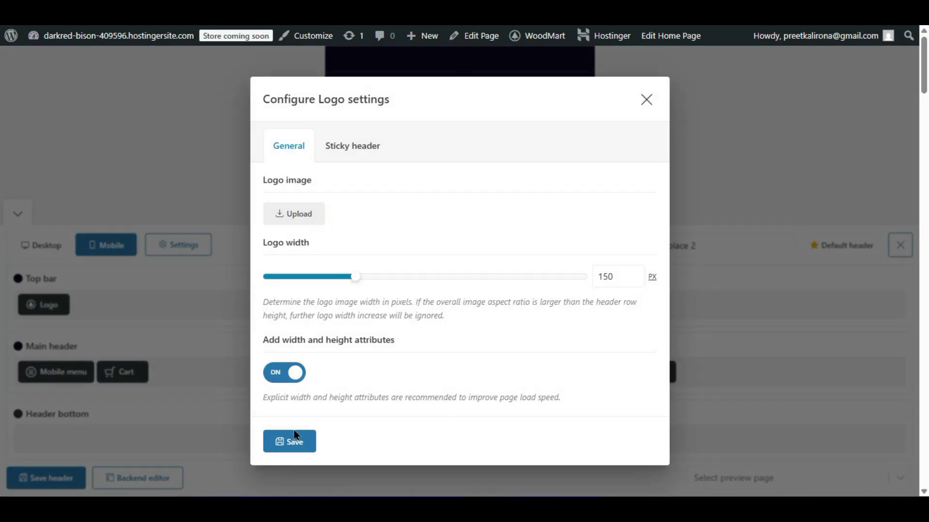
{"action": "left_click", "coordinate": [287, 442]}
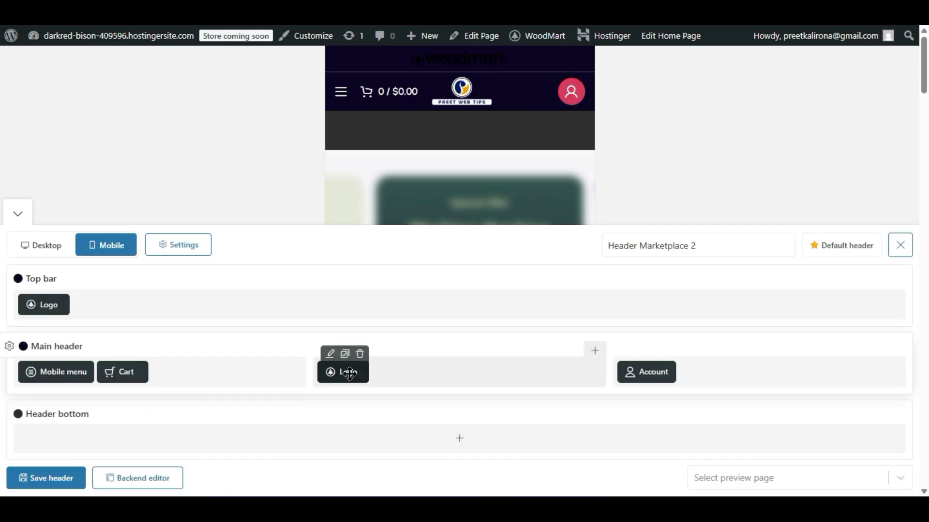
- Move the main header's Logo into the Top bar and delete the default WoodMart logo element there
{"action": "left_click_drag", "start_coordinate": [356, 332], "coordinate": [357, 323]}
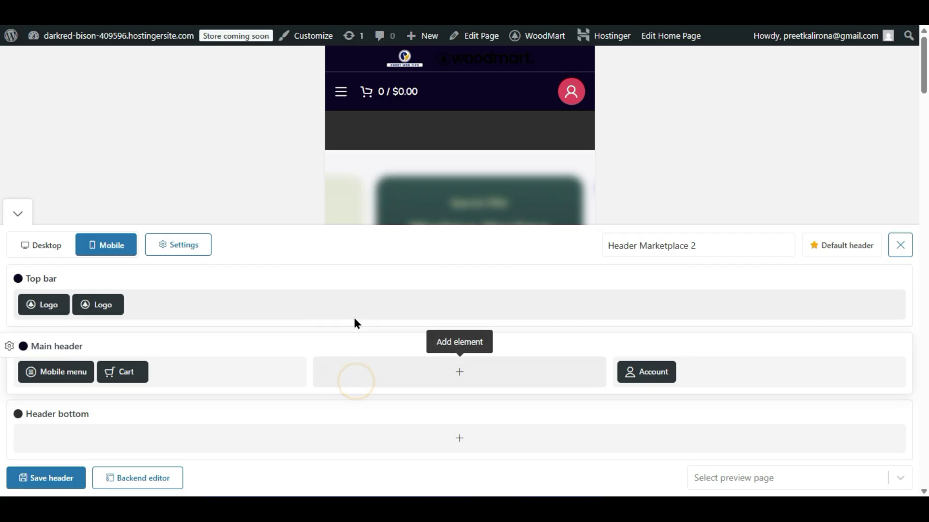
{"action": "mouse_move", "coordinate": [95, 304]}
{"action": "left_click", "coordinate": [113, 287]}
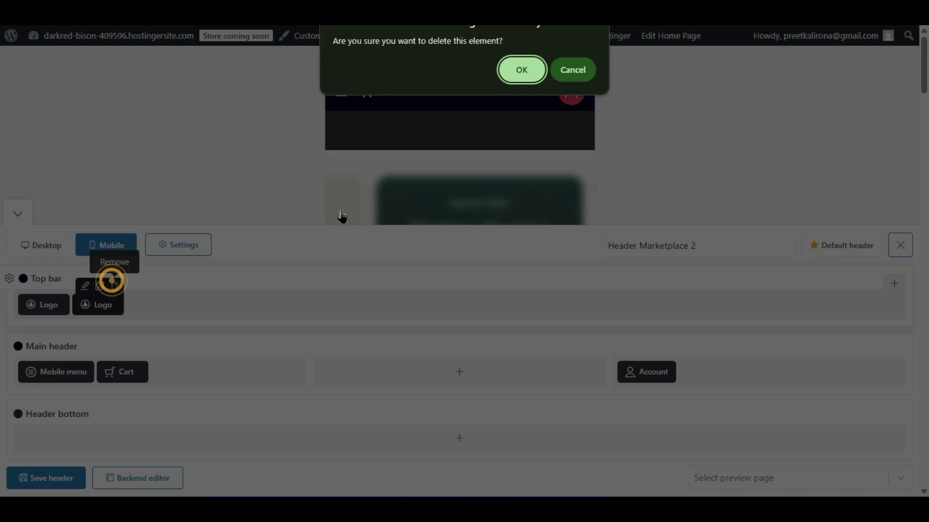
{"action": "left_click", "coordinate": [518, 69]}
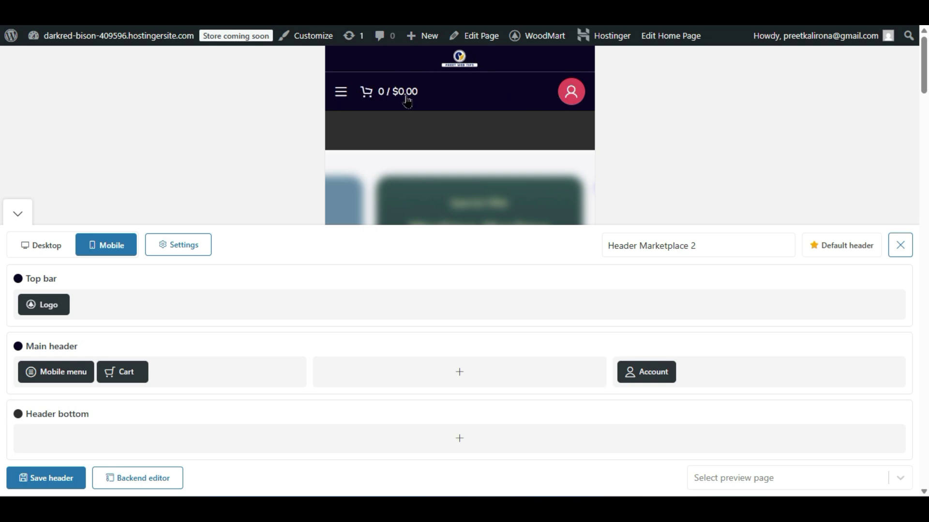
- Slightly increase the logo width of the mobile Top bar's Logo element, save its settings and save the header
{"action": "mouse_move", "coordinate": [33, 313]}
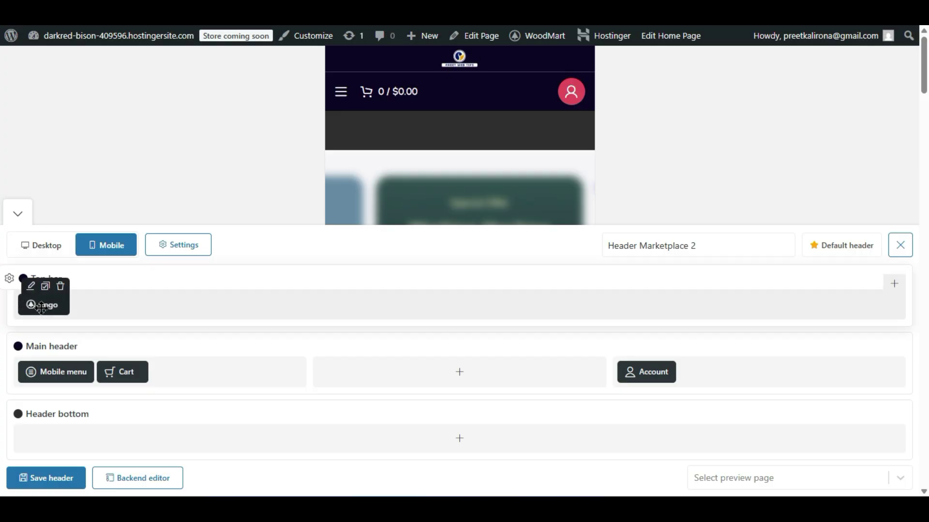
{"action": "left_click", "coordinate": [31, 286]}
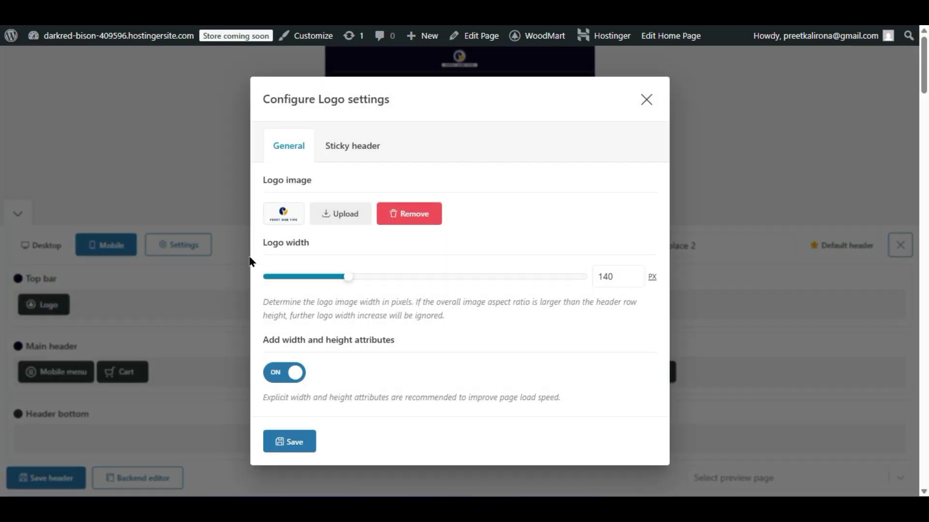
{"action": "left_click", "coordinate": [438, 87]}
{"action": "left_click_drag", "start_coordinate": [347, 277], "coordinate": [366, 280]}
{"action": "left_click", "coordinate": [290, 441]}
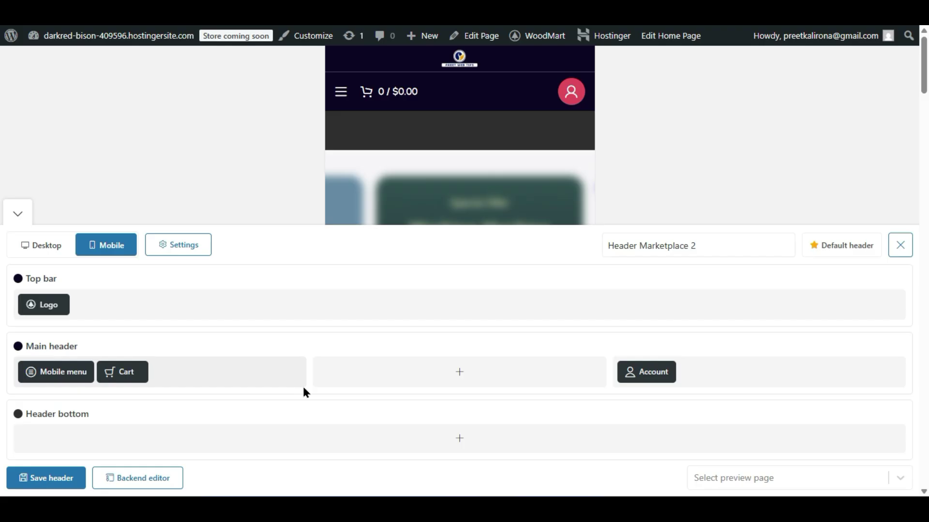
{"action": "left_click", "coordinate": [24, 477]}
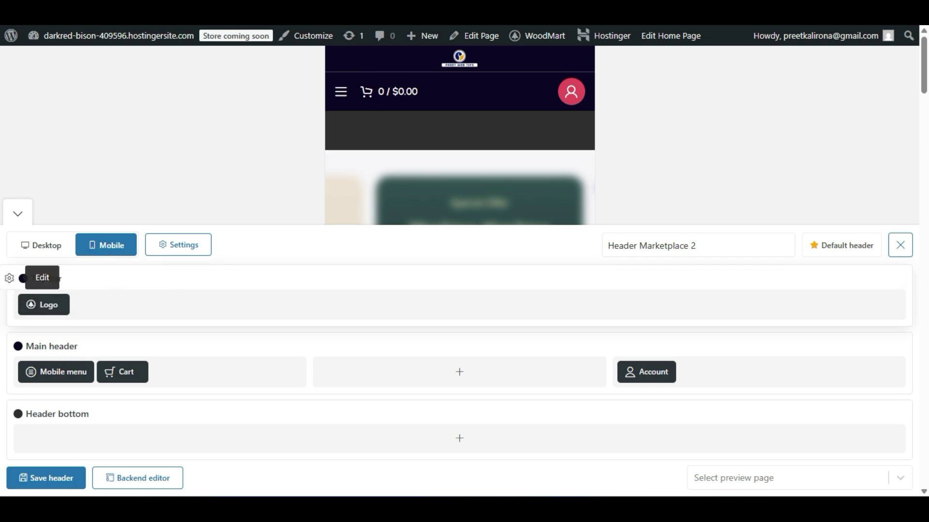
- Set the Top bar's general row height to 44 px and save the row settings
{"action": "left_click", "coordinate": [8, 279]}
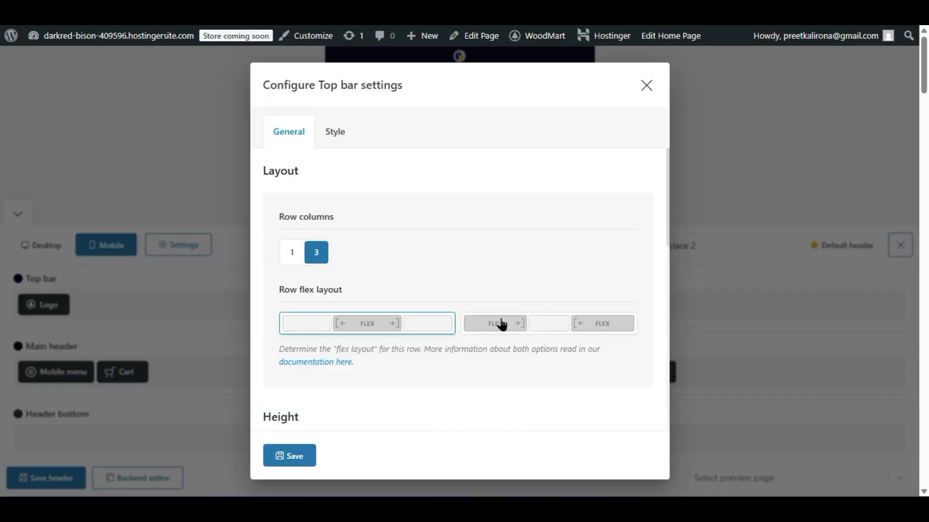
{"action": "scroll", "coordinate": [350, 345], "scroll_direction": "down", "scroll_amount": 4}
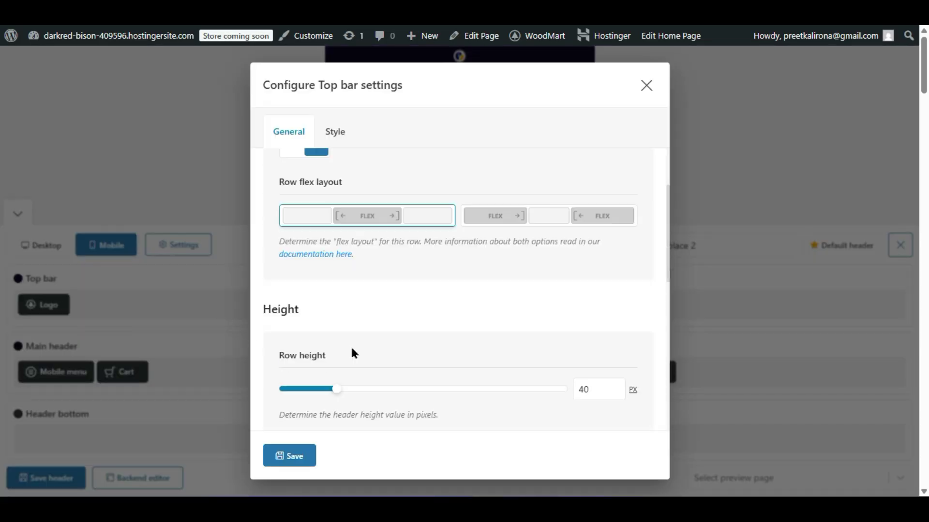
{"action": "mouse_move", "coordinate": [332, 288]}
{"action": "left_mouse_down"}
{"action": "mouse_move", "coordinate": [327, 280]}
{"action": "mouse_move", "coordinate": [344, 290]}
{"action": "left_mouse_up"}
{"action": "left_click", "coordinate": [285, 453]}
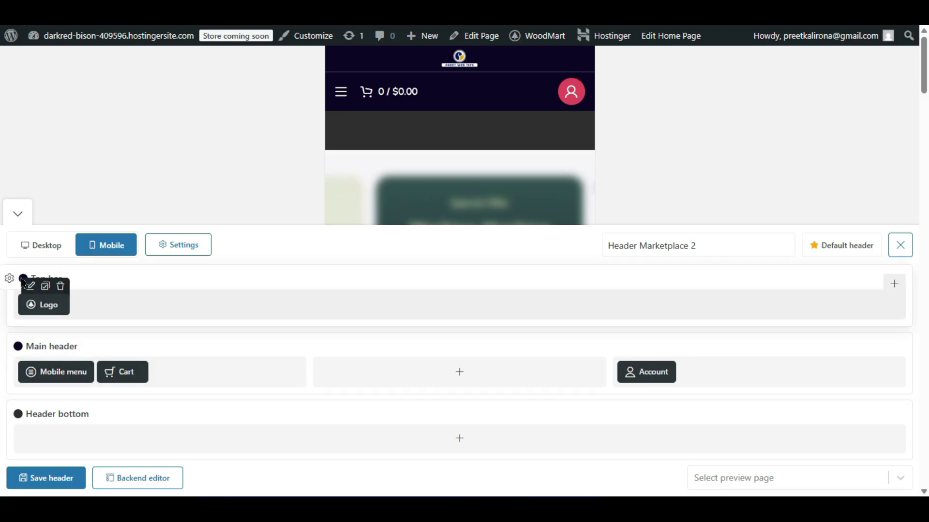
- Increase the Top bar's row height on mobile devices slightly and save the row settings
{"action": "left_click", "coordinate": [28, 281]}
{"action": "scroll", "coordinate": [387, 339], "scroll_direction": "down", "scroll_amount": 5}
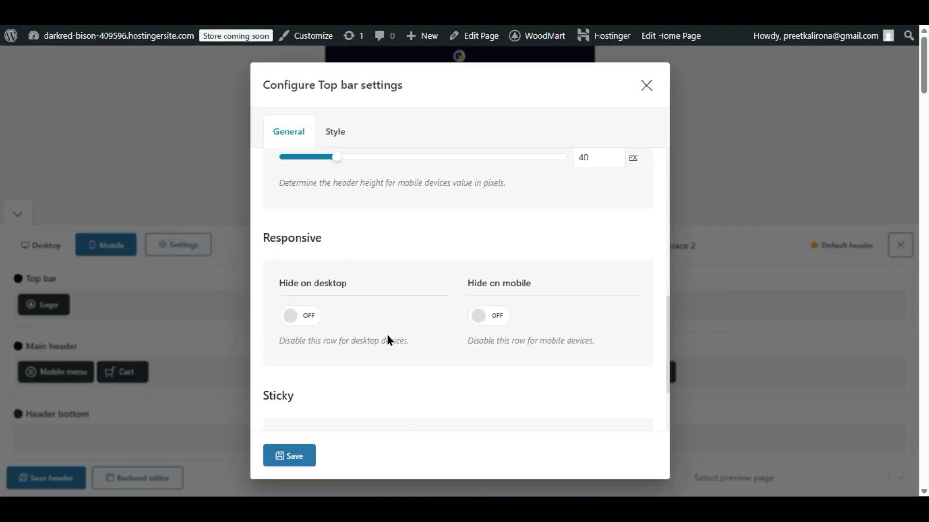
{"action": "scroll", "coordinate": [389, 336], "scroll_direction": "up", "scroll_amount": 2}
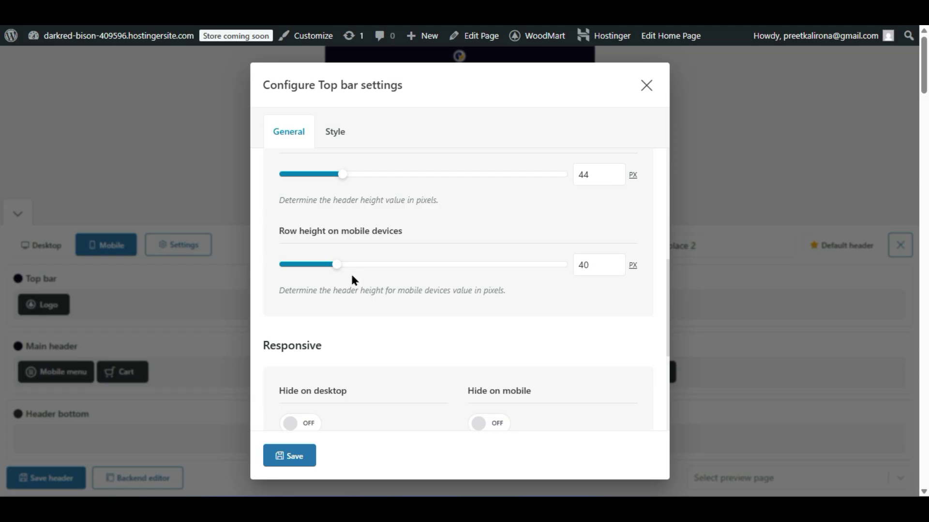
{"action": "left_click_drag", "start_coordinate": [340, 272], "coordinate": [354, 274]}
{"action": "left_click", "coordinate": [303, 455]}
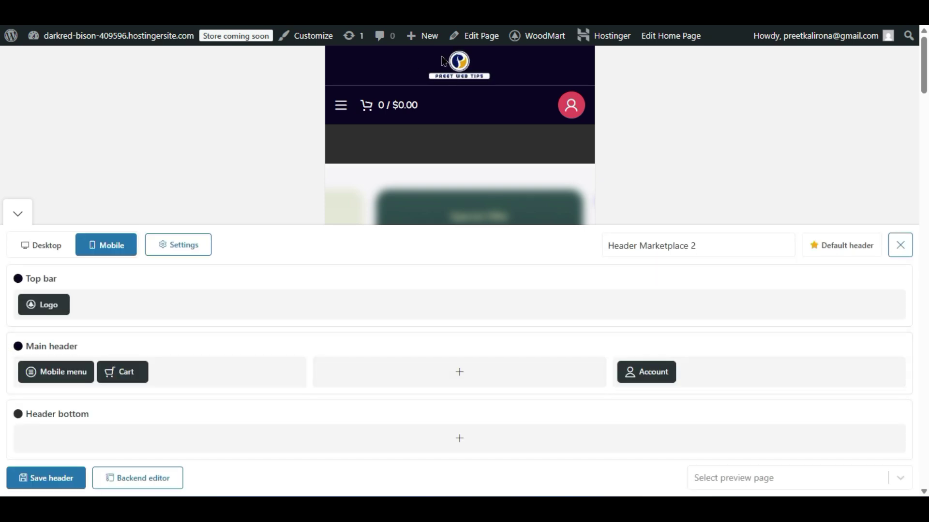
- Delete the Cart element from the mobile Main header
{"action": "mouse_move", "coordinate": [136, 373]}
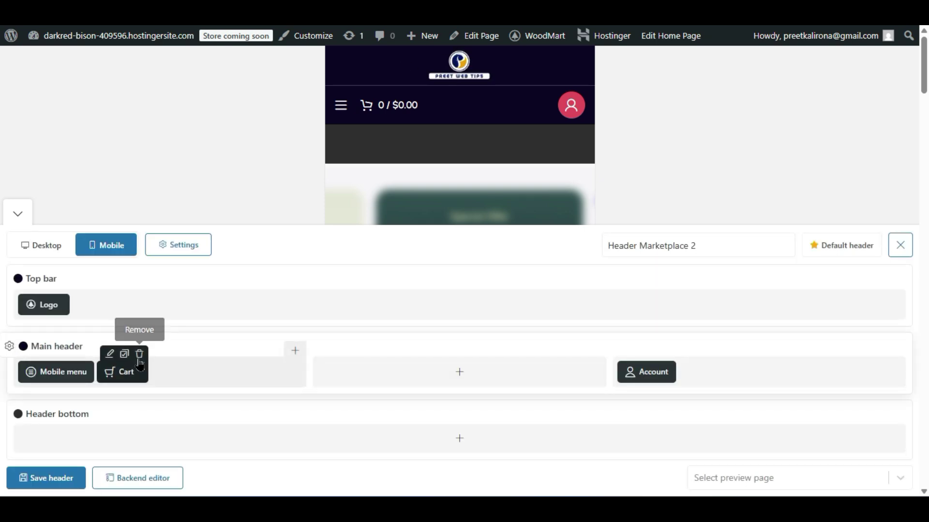
{"action": "left_click", "coordinate": [140, 364]}
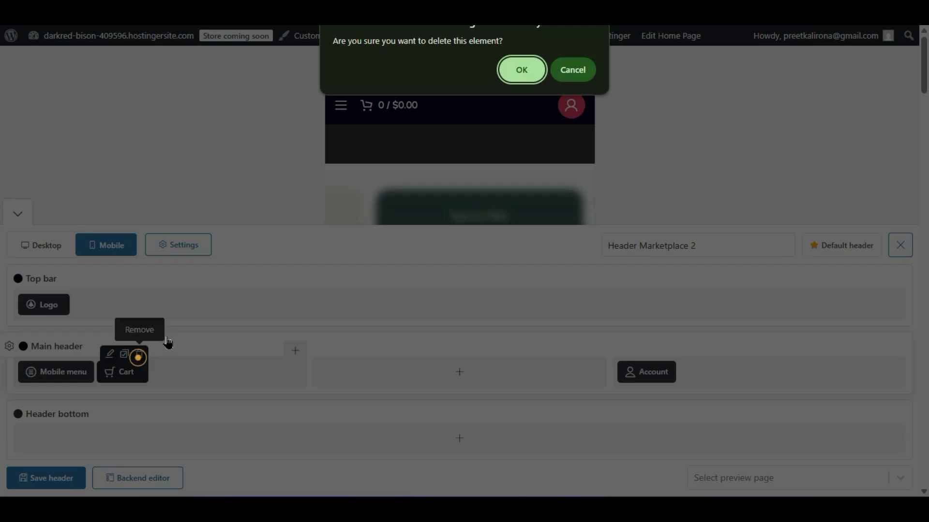
{"action": "left_click", "coordinate": [507, 71]}
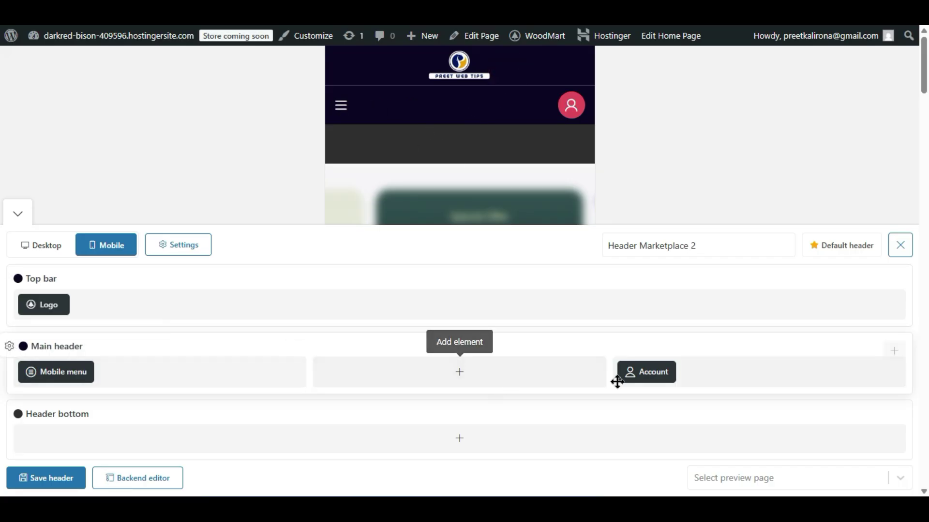
- Add a Search element with Icon display and Product post type to the middle column of the mobile Main header
{"action": "left_click", "coordinate": [457, 382]}
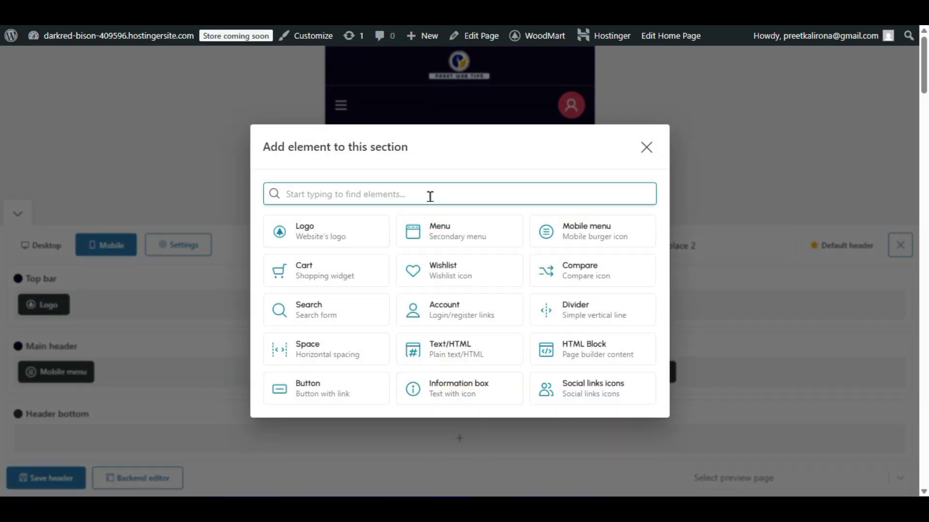
{"action": "left_click", "coordinate": [428, 193]}
{"action": "type", "text": "sea"}
{"action": "left_click", "coordinate": [327, 317]}
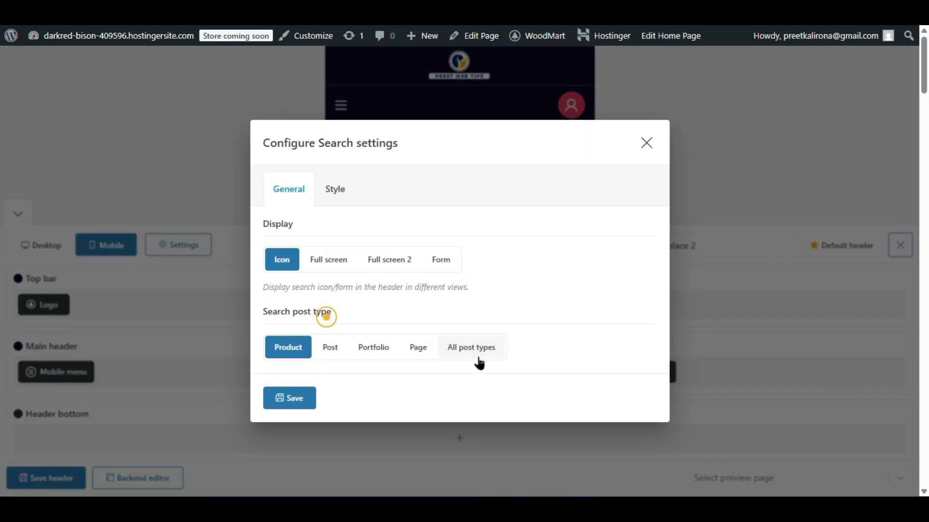
{"action": "left_click", "coordinate": [290, 397]}
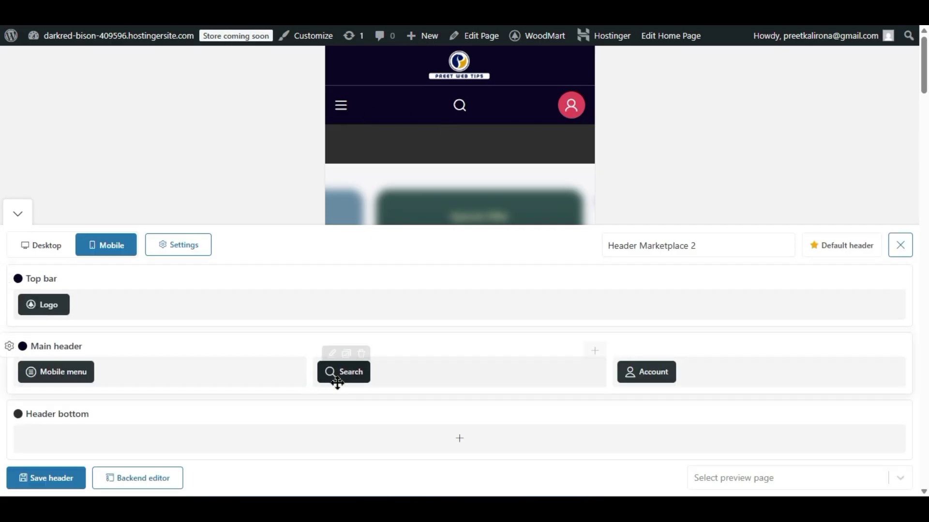
- Try the Full screen display for the Main header's Search element and save its settings
{"action": "mouse_move", "coordinate": [334, 372]}
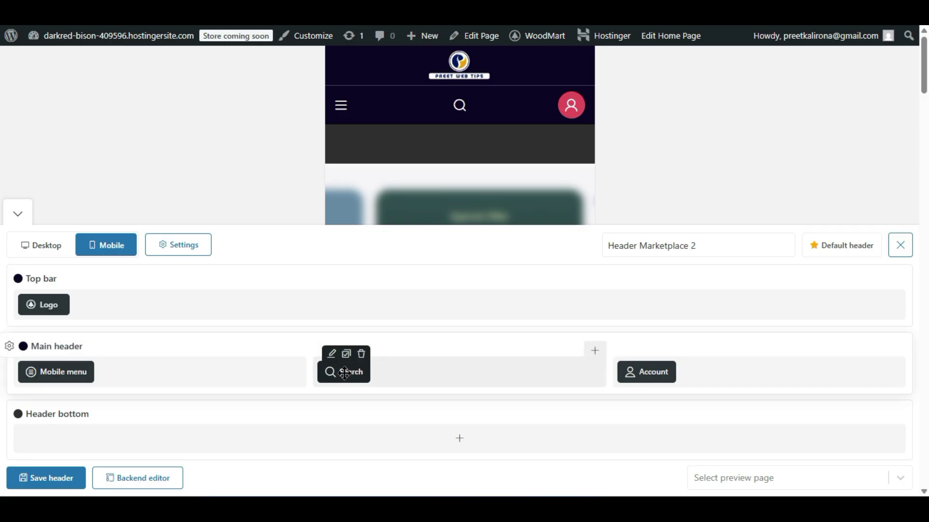
{"action": "left_click", "coordinate": [332, 355]}
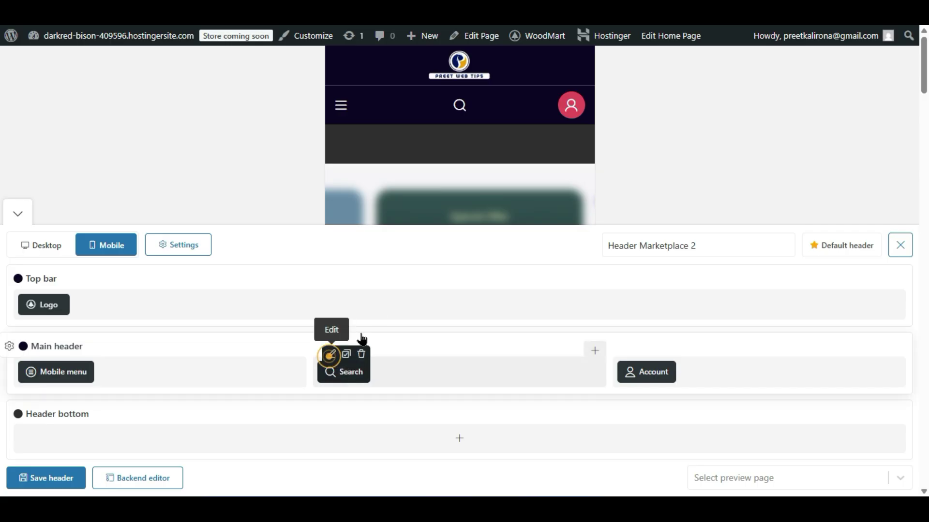
{"action": "left_click", "coordinate": [342, 263]}
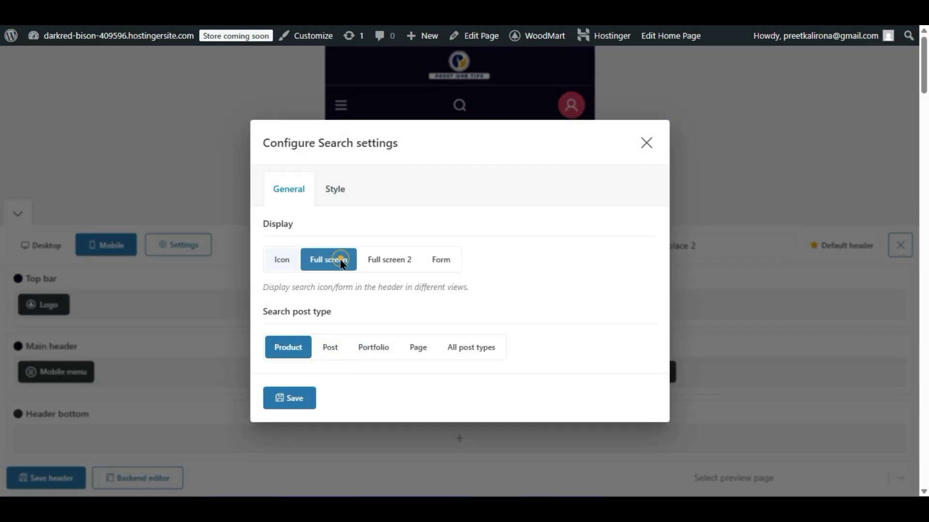
{"action": "left_click", "coordinate": [301, 398]}
- Set the Search element's display to Form, save its settings and save the header
{"action": "left_click", "coordinate": [331, 355]}
{"action": "left_click", "coordinate": [431, 260]}
{"action": "left_click", "coordinate": [290, 400]}
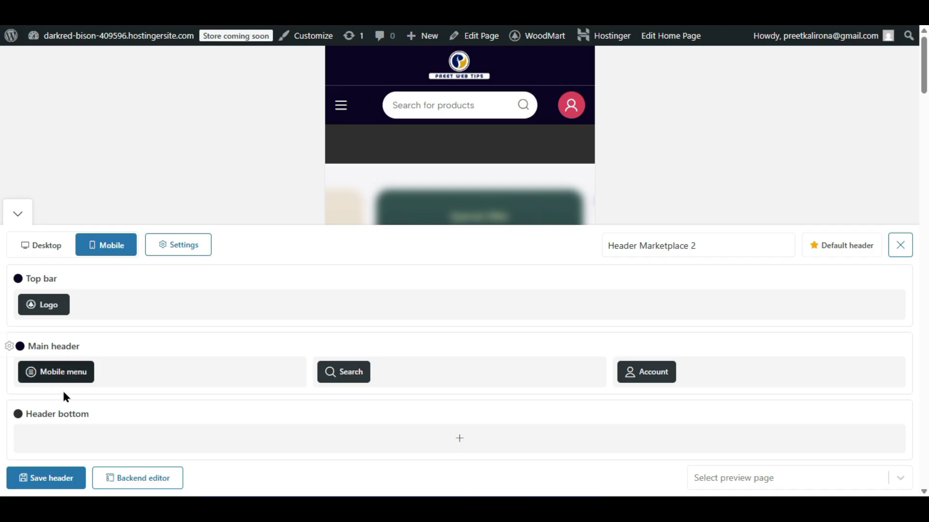
{"action": "left_click", "coordinate": [62, 478]}
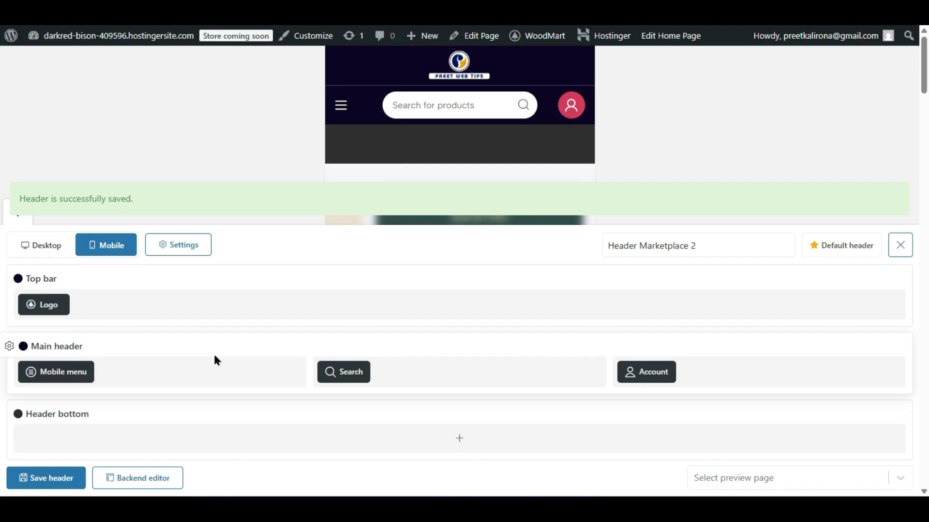
- Close the header builder and examine the copyright line at the end of the home page
{"action": "left_click", "coordinate": [894, 246]}
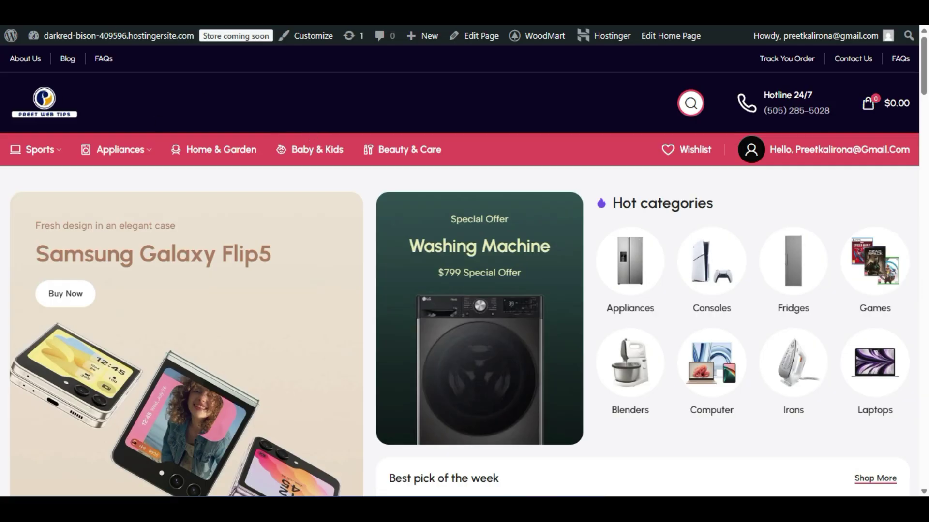
{"action": "scroll", "coordinate": [305, 288], "scroll_direction": "down", "scroll_amount": 20}
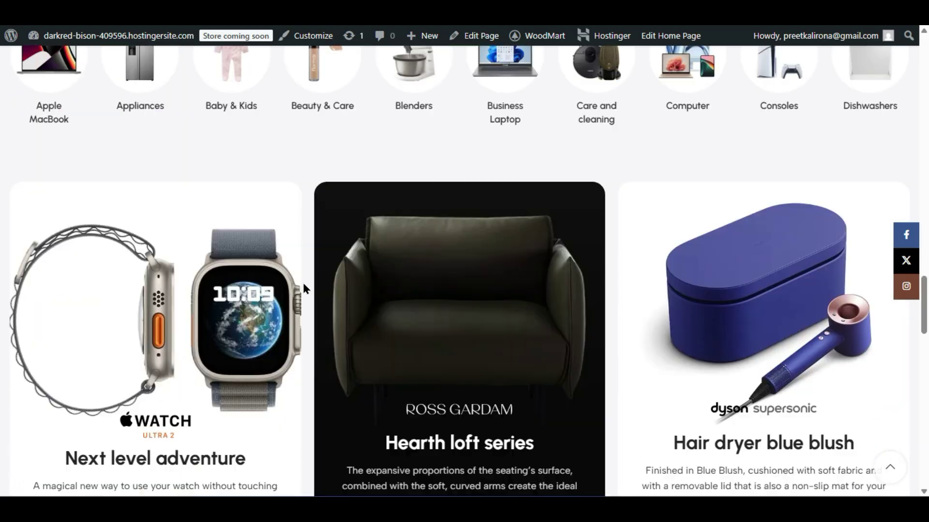
{"action": "scroll", "coordinate": [303, 290], "scroll_direction": "down", "scroll_amount": 15}
{"action": "scroll", "coordinate": [289, 322], "scroll_direction": "down", "scroll_amount": 3}
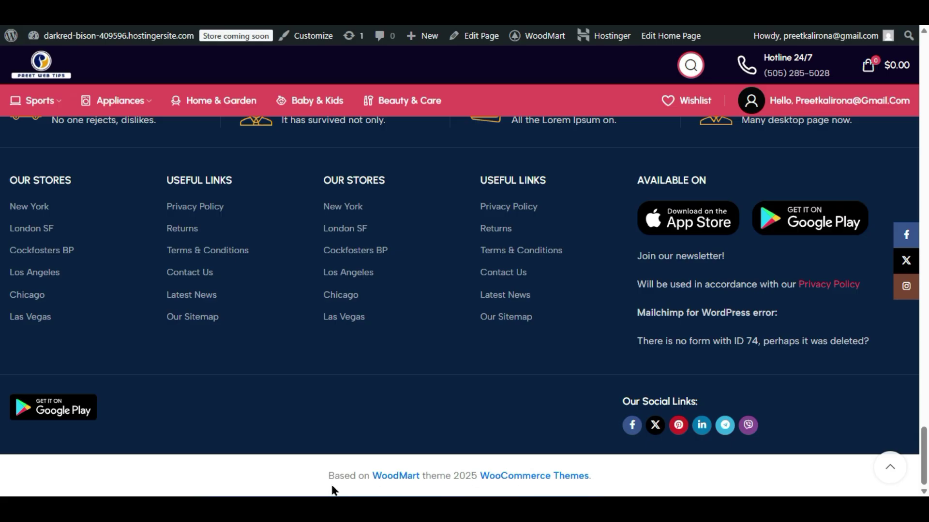
{"action": "left_click_drag", "start_coordinate": [325, 491], "coordinate": [653, 479]}
{"action": "left_click", "coordinate": [653, 478]}
- Switch to the WoodMart theme settings and review the Footer section's content, style and behaviour options
{"action": "key", "text": "ctrl+shift+Tab"}
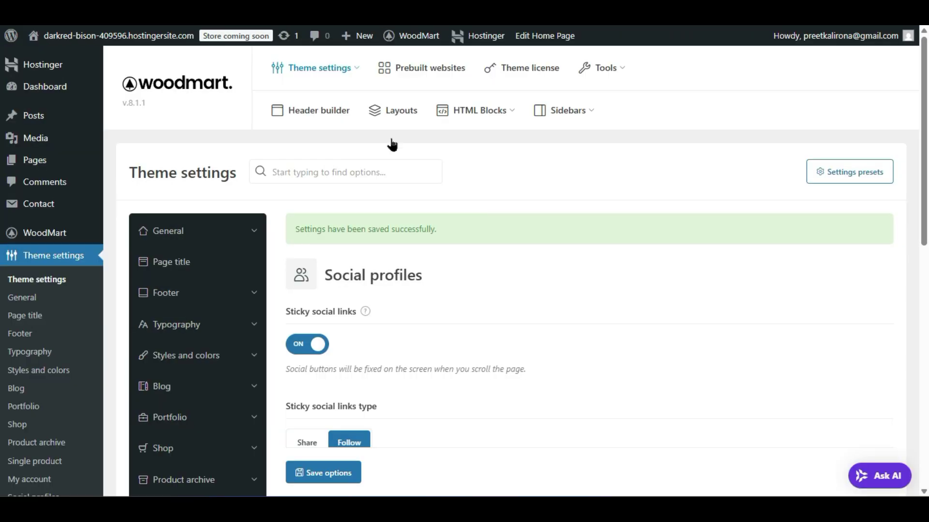
{"action": "left_click", "coordinate": [29, 352]}
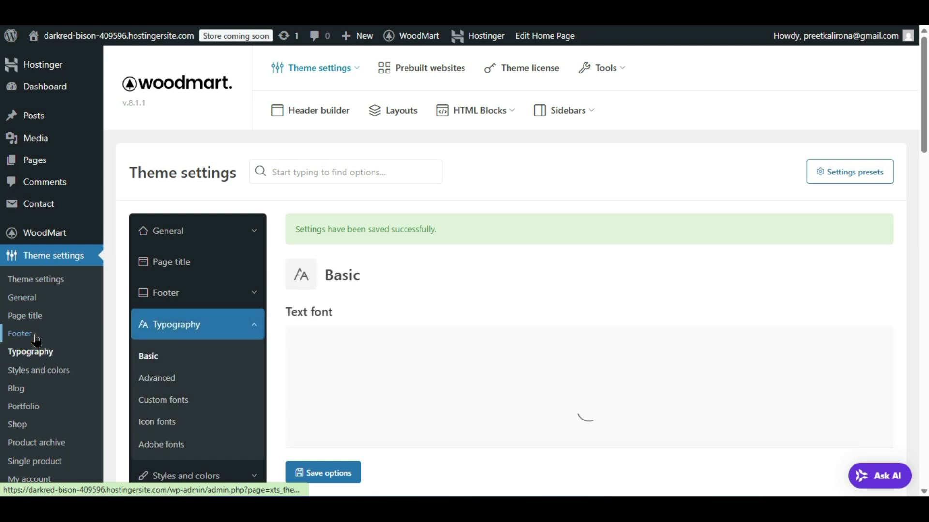
{"action": "left_click", "coordinate": [35, 334]}
{"action": "scroll", "coordinate": [456, 293], "scroll_direction": "down", "scroll_amount": 4}
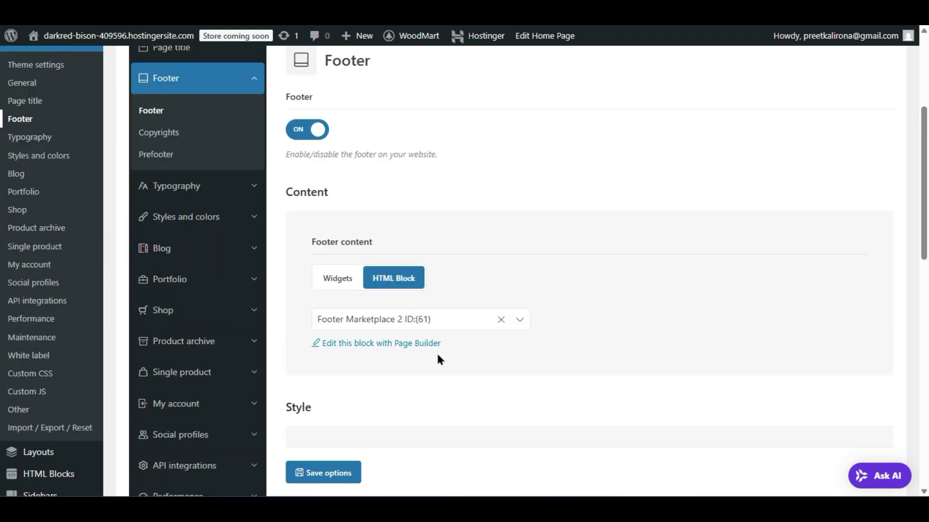
{"action": "scroll", "coordinate": [438, 361], "scroll_direction": "down", "scroll_amount": 10}
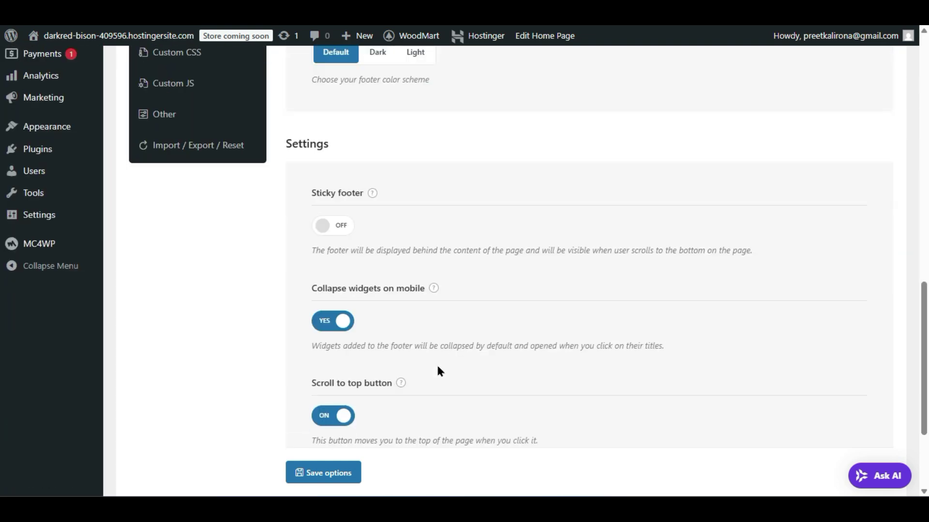
{"action": "scroll", "coordinate": [438, 370], "scroll_direction": "down", "scroll_amount": 3}
{"action": "scroll", "coordinate": [438, 369], "scroll_direction": "up", "scroll_amount": 10}
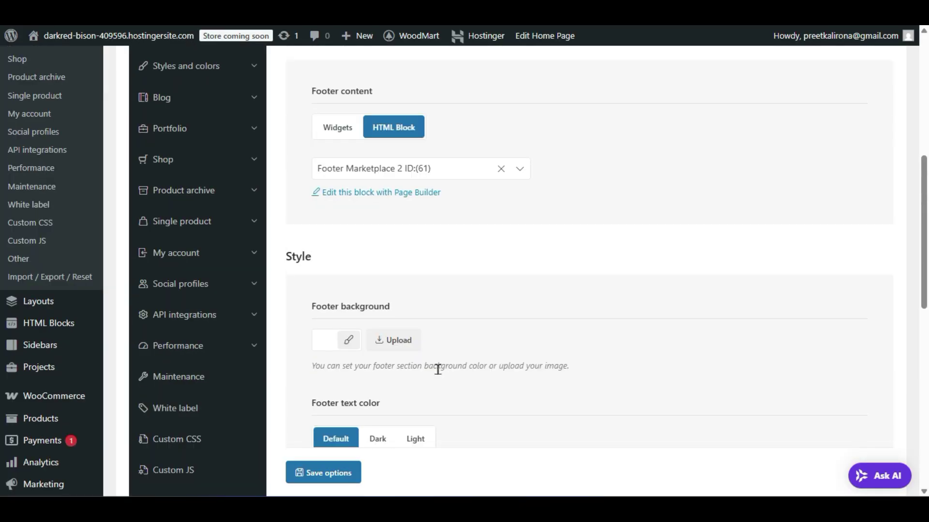
{"action": "scroll", "coordinate": [438, 370], "scroll_direction": "up", "scroll_amount": 4}
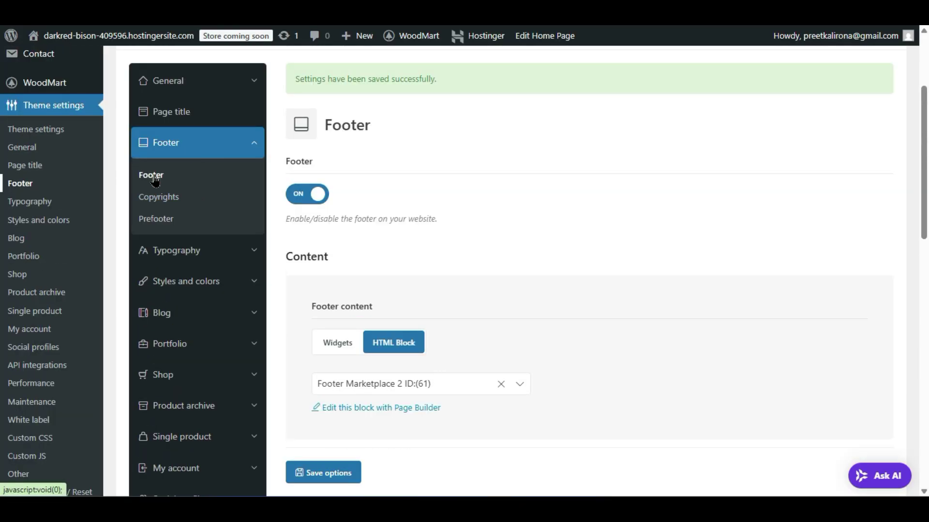
- Open the footer's Copyrights settings and examine the Copyrights text and Text next to copyrights fields
{"action": "left_click", "coordinate": [172, 203]}
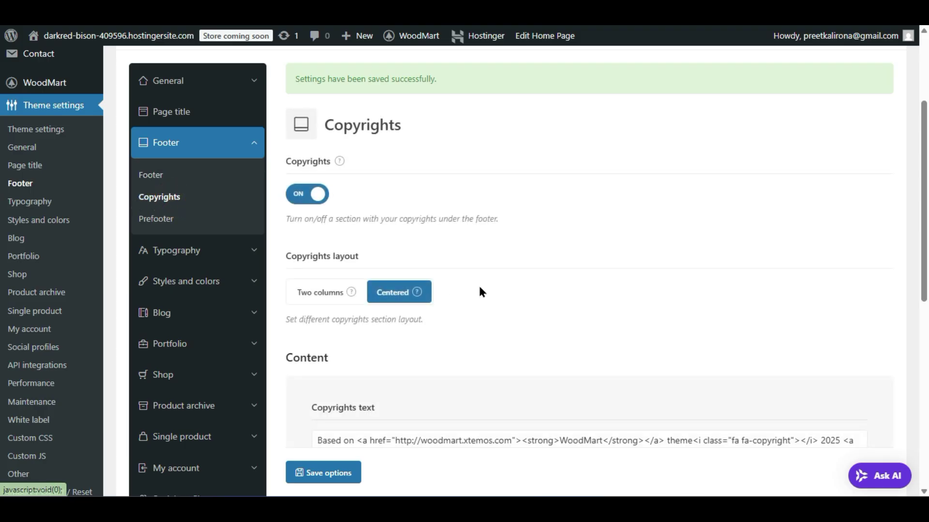
{"action": "scroll", "coordinate": [478, 284], "scroll_direction": "down", "scroll_amount": 2}
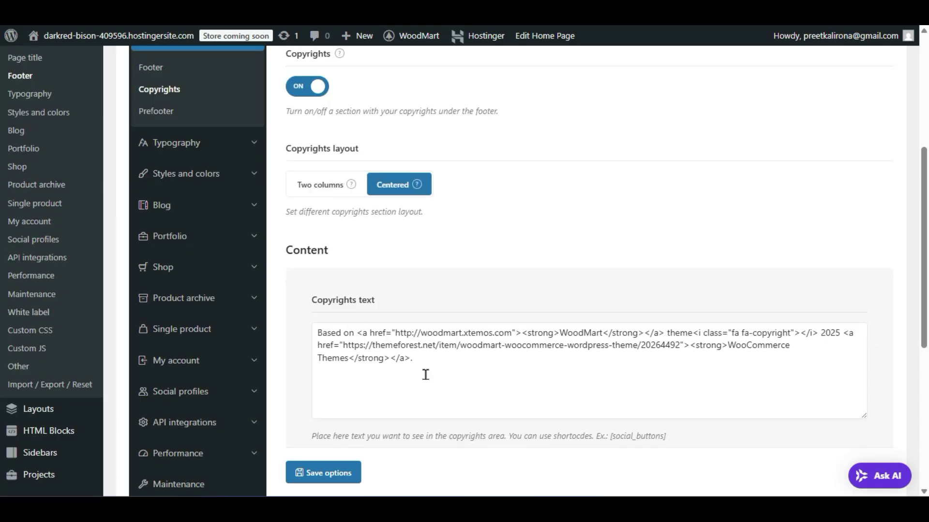
{"action": "key", "text": "ctrl+a"}
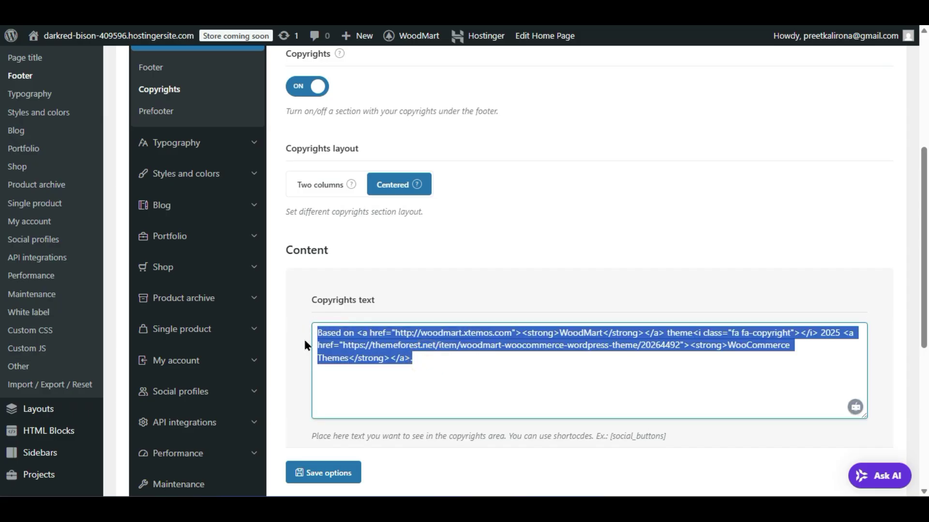
{"action": "left_click", "coordinate": [291, 311]}
{"action": "scroll", "coordinate": [283, 322], "scroll_direction": "down", "scroll_amount": 4}
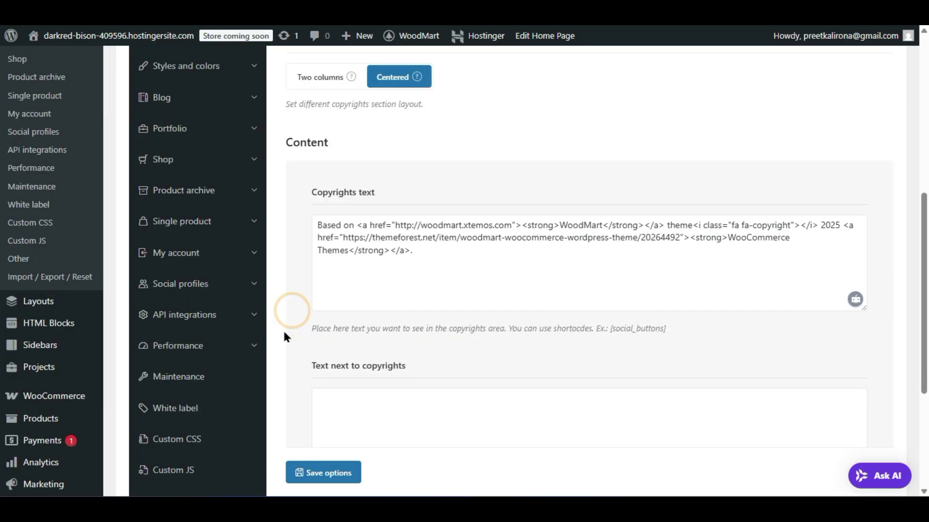
{"action": "left_click", "coordinate": [376, 305]}
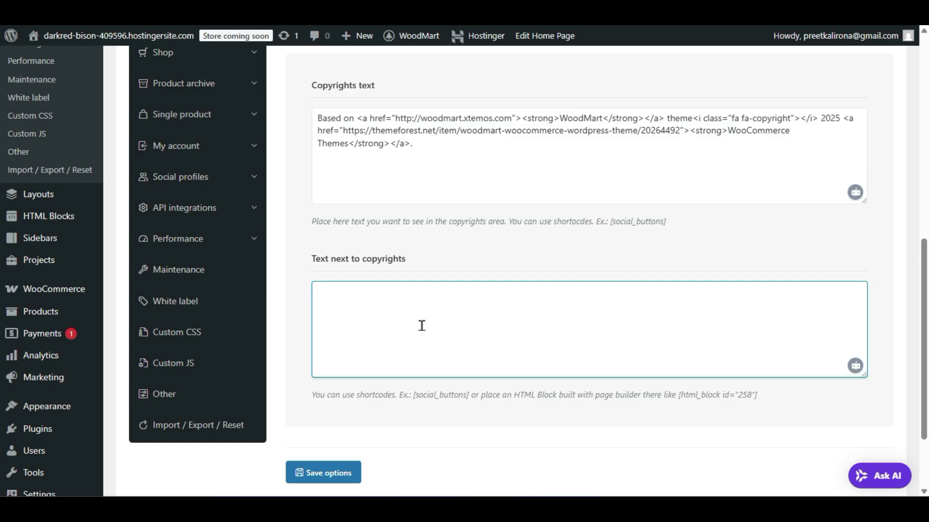
- Open the footer's Prefooter settings and examine the Prefooter content options and text field
{"action": "scroll", "coordinate": [421, 326], "scroll_direction": "up", "scroll_amount": 4}
{"action": "scroll", "coordinate": [367, 324], "scroll_direction": "up", "scroll_amount": 3}
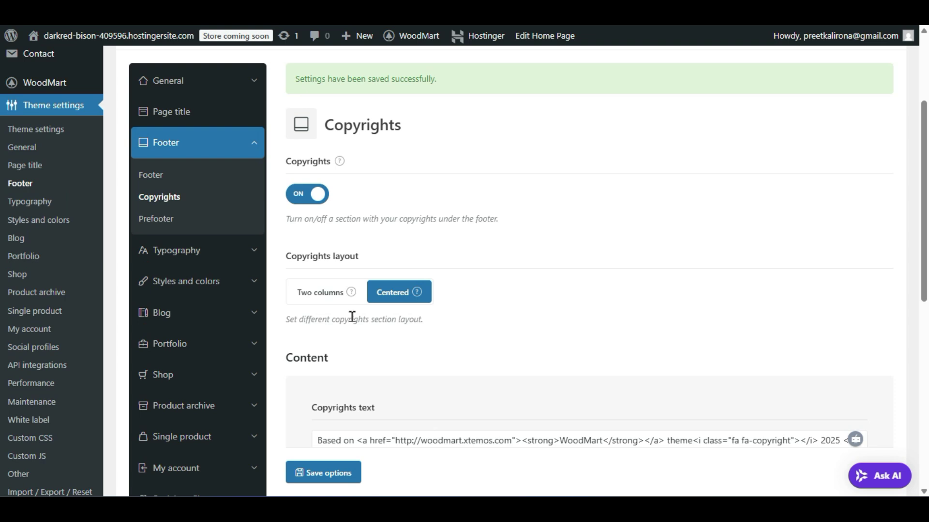
{"action": "left_click", "coordinate": [147, 224]}
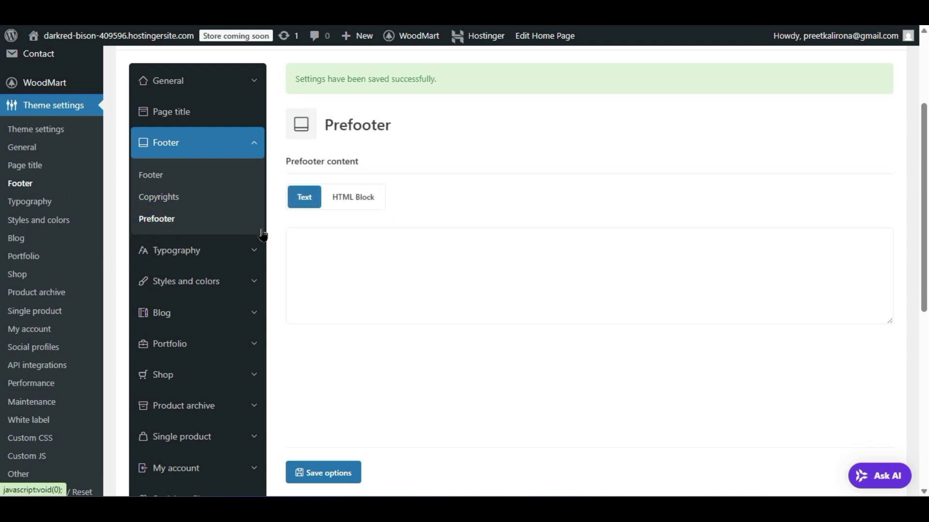
{"action": "left_click", "coordinate": [307, 229]}
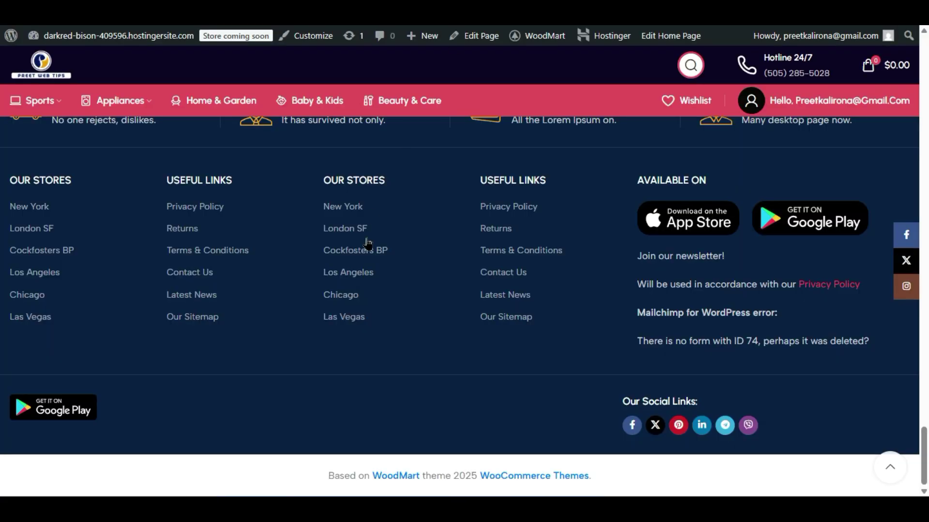
- Switch to the home page and examine the "Online store of household appliances and electronics" text block above the footer
{"action": "scroll", "coordinate": [378, 317], "scroll_direction": "up", "scroll_amount": 8}
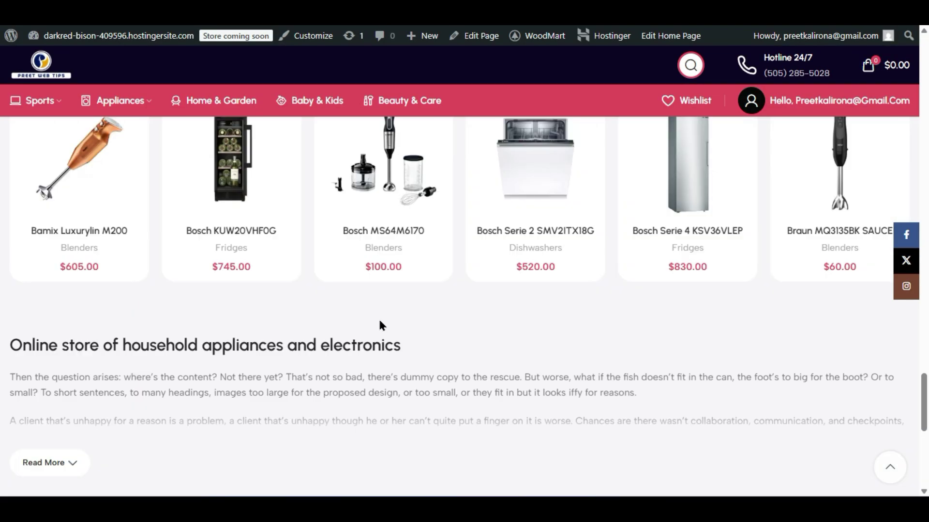
{"action": "scroll", "coordinate": [378, 317], "scroll_direction": "down", "scroll_amount": 2}
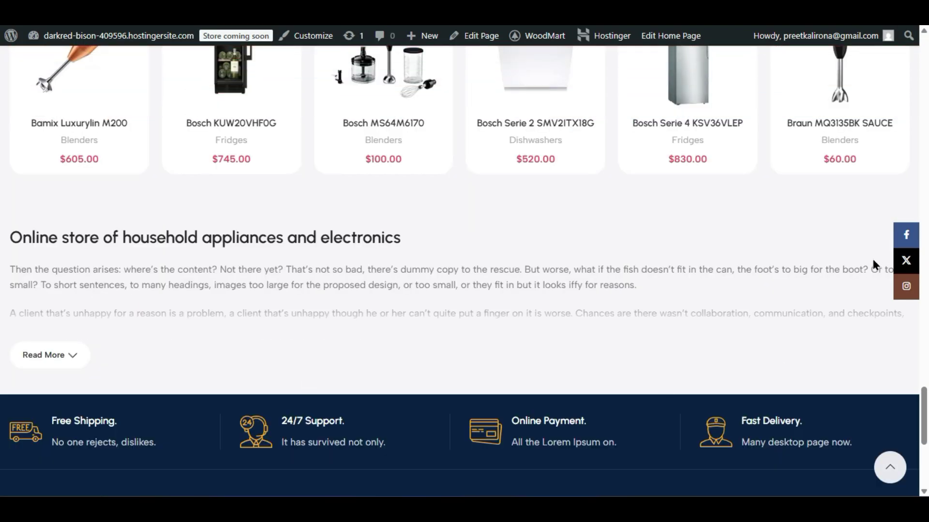
{"action": "left_click_drag", "start_coordinate": [10, 241], "coordinate": [348, 311]}
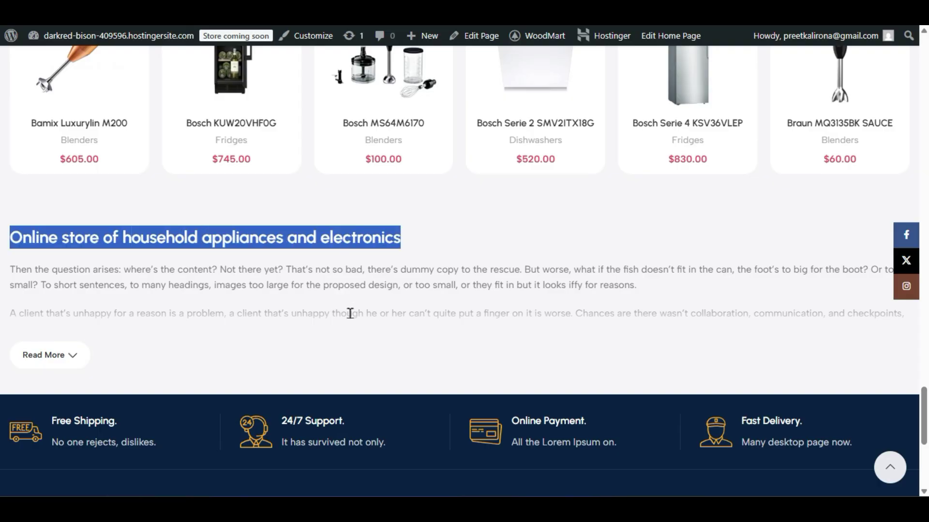
{"action": "left_click", "coordinate": [249, 343]}
{"action": "left_click_drag", "start_coordinate": [136, 350], "coordinate": [22, 229]}
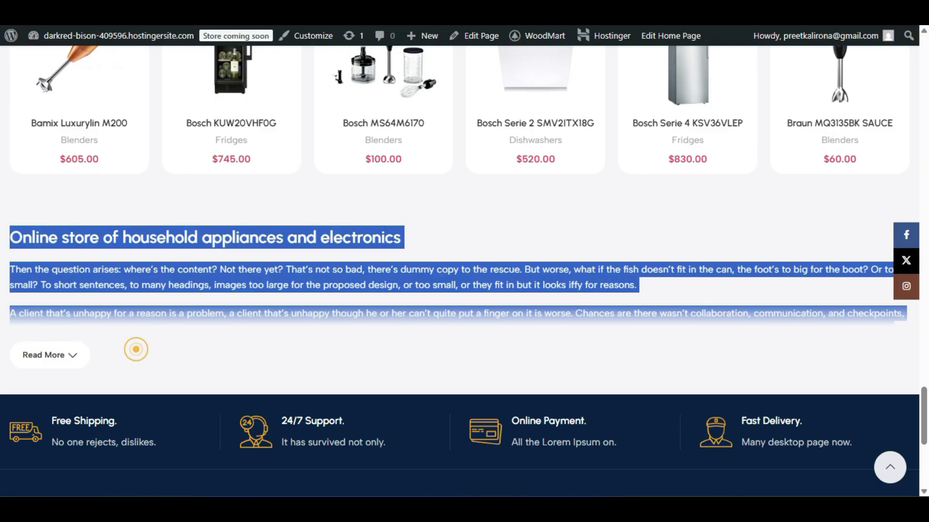
{"action": "left_click", "coordinate": [23, 229]}
{"action": "scroll", "coordinate": [489, 320], "scroll_direction": "up", "scroll_amount": 15}
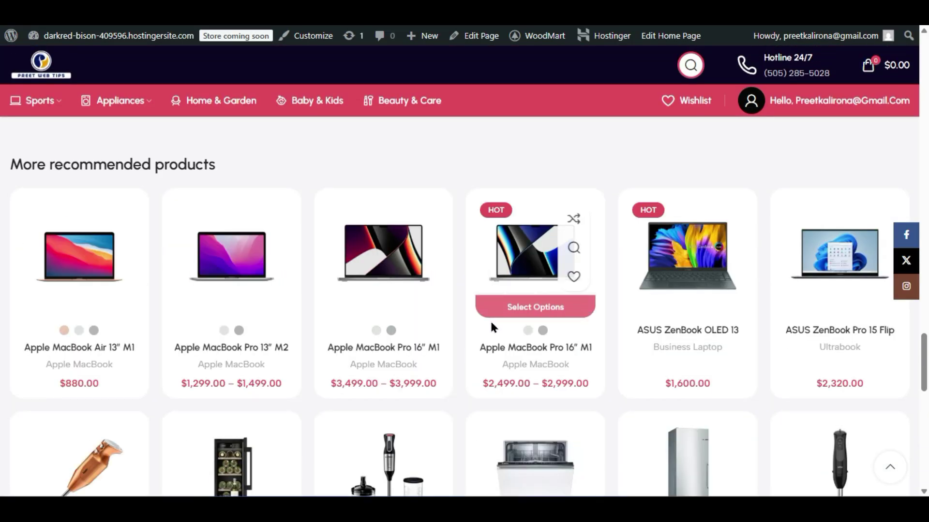
{"action": "scroll", "coordinate": [216, 228], "scroll_direction": "down", "scroll_amount": 15}
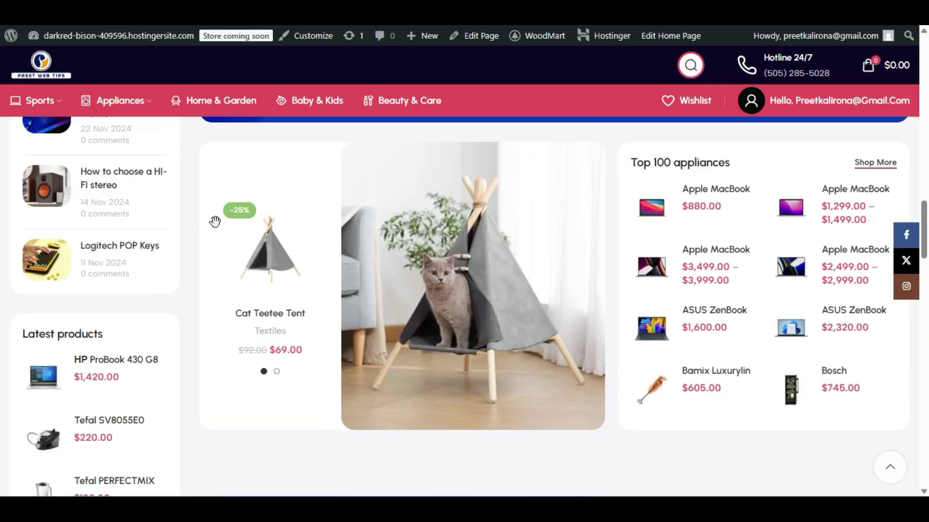
{"action": "scroll", "coordinate": [209, 225], "scroll_direction": "down", "scroll_amount": 7}
{"action": "scroll", "coordinate": [241, 252], "scroll_direction": "up", "scroll_amount": 7}
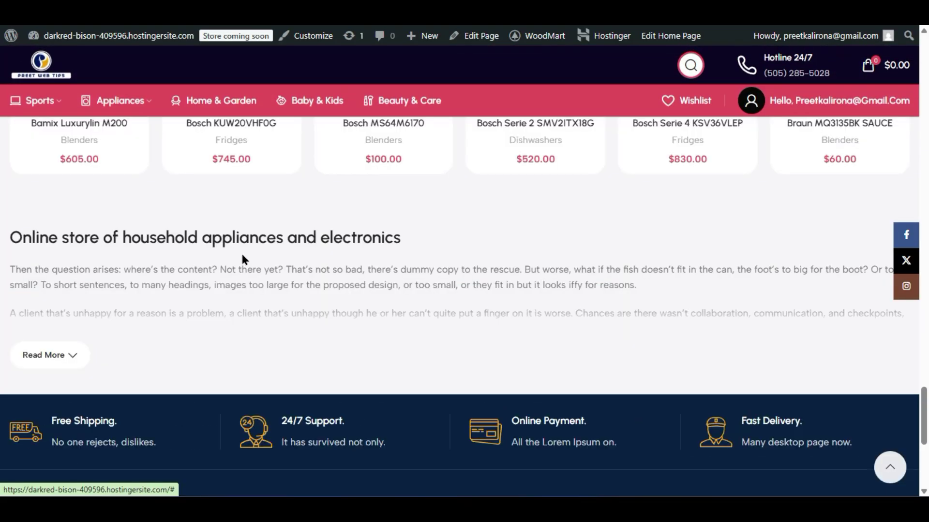
{"action": "scroll", "coordinate": [12, 358], "scroll_direction": "down", "scroll_amount": 4}
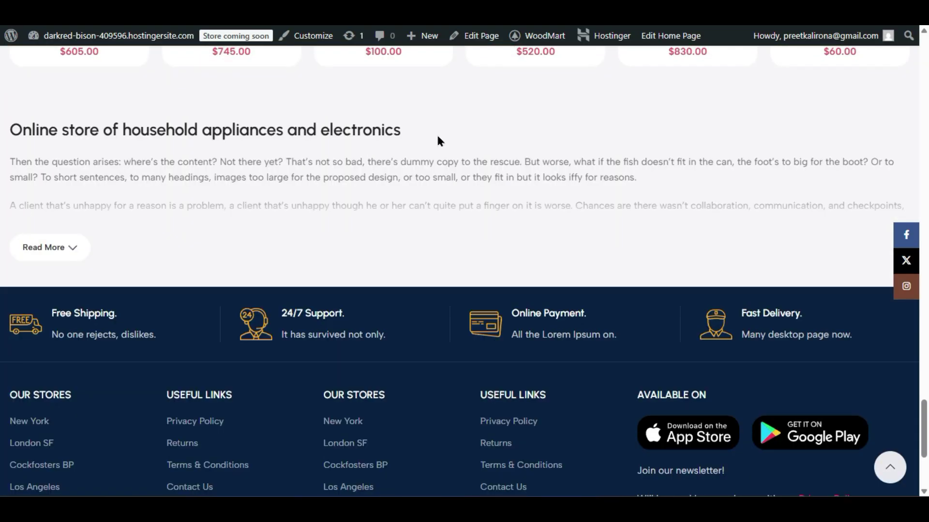
{"action": "left_click_drag", "start_coordinate": [10, 129], "coordinate": [306, 279]}
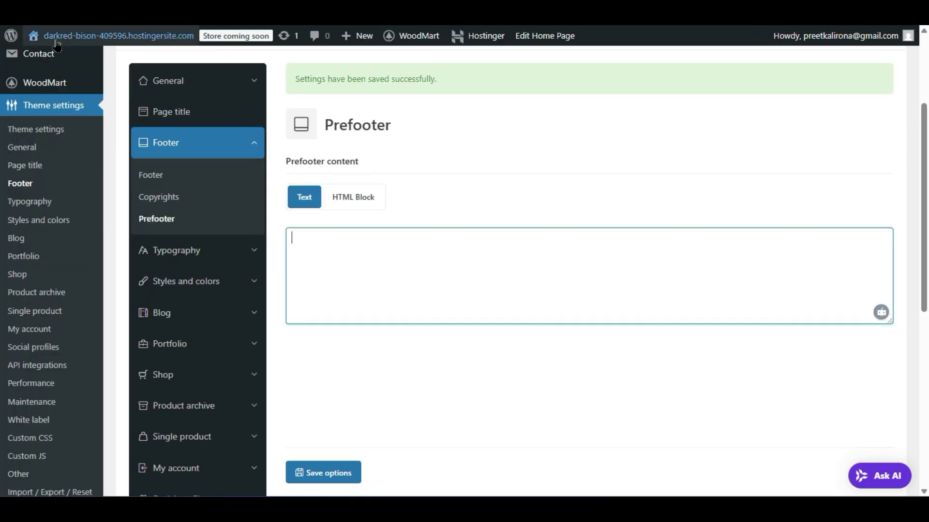
- Open the storefront home page in a new tab from the Prefooter settings and examine the area directly above the footer
{"action": "mouse_move", "coordinate": [116, 36]}
{"action": "right_click", "coordinate": [63, 68]}
{"action": "left_click", "coordinate": [84, 83]}
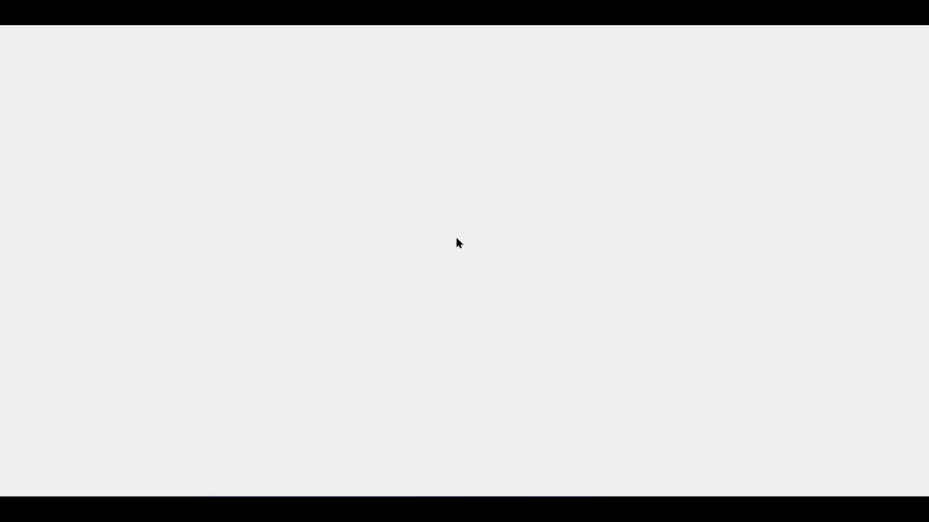
{"action": "scroll", "coordinate": [441, 271], "scroll_direction": "down", "scroll_amount": 10}
{"action": "scroll", "coordinate": [441, 286], "scroll_direction": "down", "scroll_amount": 15}
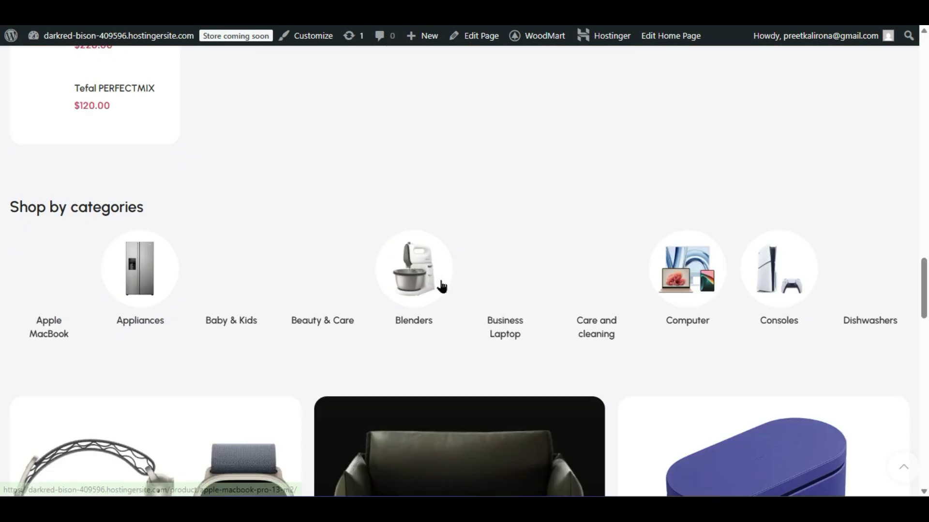
{"action": "scroll", "coordinate": [440, 294], "scroll_direction": "down", "scroll_amount": 2}
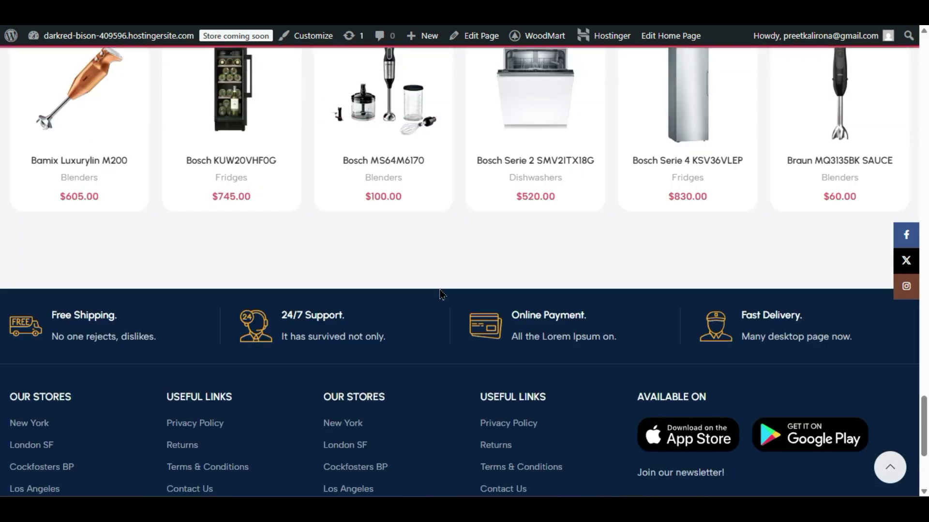
{"action": "scroll", "coordinate": [508, 329], "scroll_direction": "up", "scroll_amount": 7}
{"action": "scroll", "coordinate": [508, 329], "scroll_direction": "down", "scroll_amount": 5}
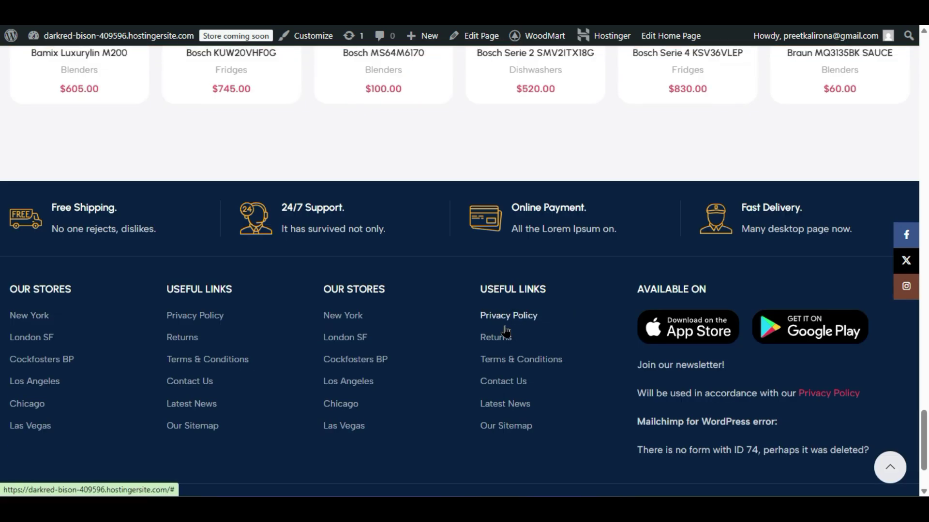
{"action": "scroll", "coordinate": [503, 332], "scroll_direction": "up", "scroll_amount": 2}
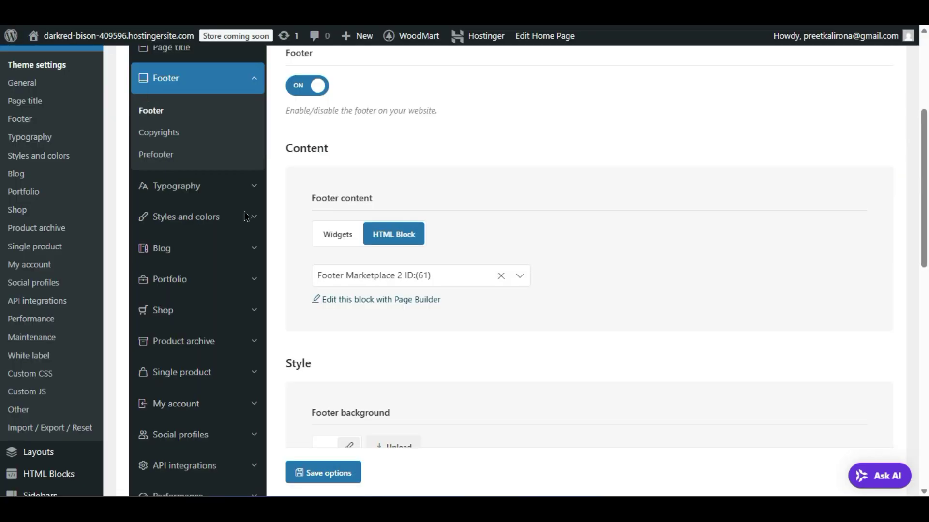
- Revisit the footer's Prefooter settings and open the General section's Layout settings
{"action": "scroll", "coordinate": [290, 257], "scroll_direction": "up", "scroll_amount": 2}
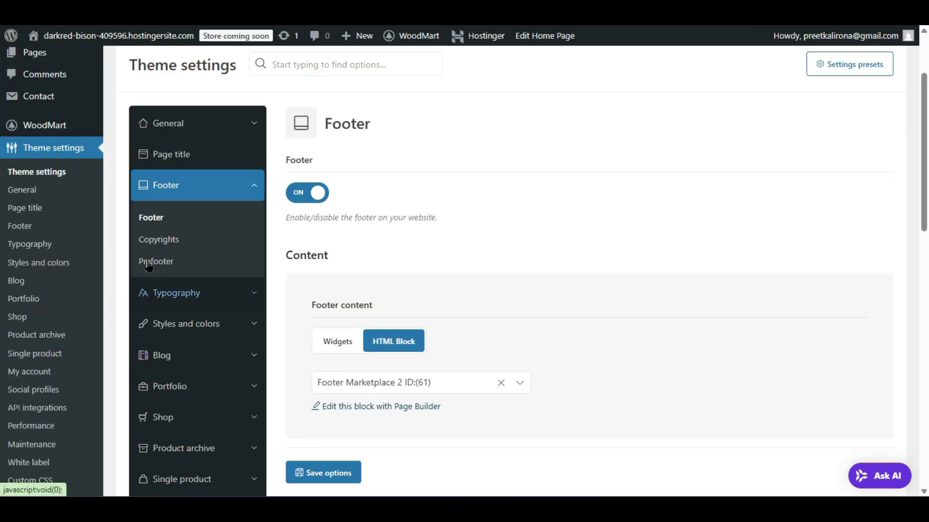
{"action": "left_click", "coordinate": [162, 260]}
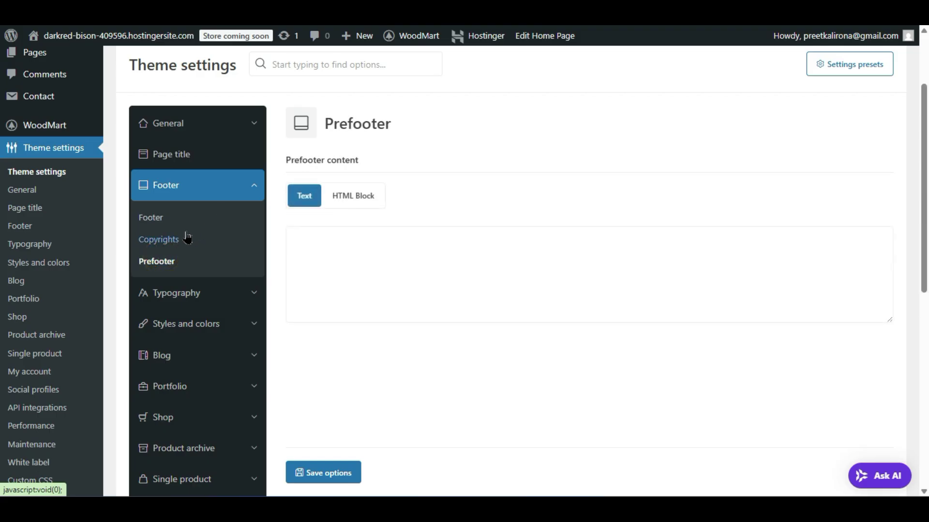
{"action": "left_click", "coordinate": [179, 128]}
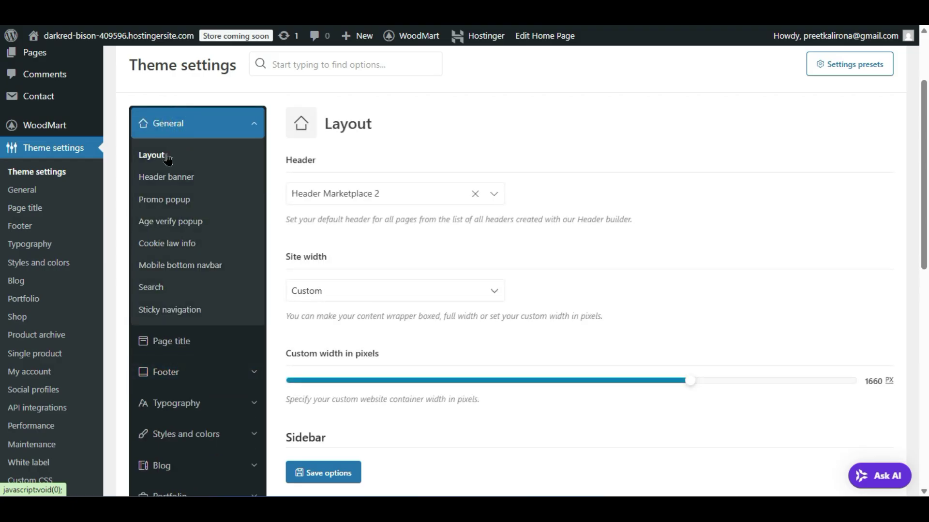
{"action": "mouse_move", "coordinate": [68, 127]}
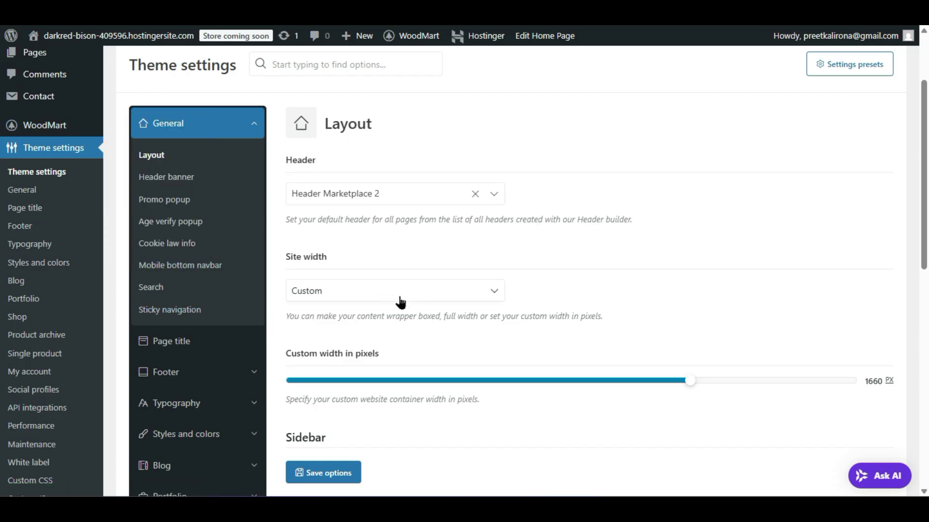
- Try the sidebar position options in the Layout settings and select the full-width layout without a sidebar
{"action": "scroll", "coordinate": [406, 311], "scroll_direction": "down", "scroll_amount": 2}
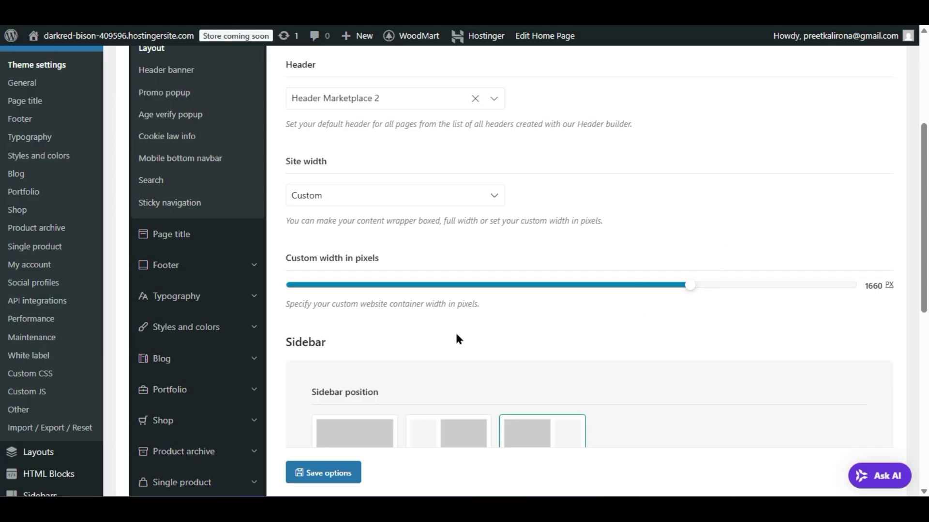
{"action": "scroll", "coordinate": [2, 361], "scroll_direction": "down", "scroll_amount": 2}
{"action": "scroll", "coordinate": [2, 362], "scroll_direction": "down", "scroll_amount": 2}
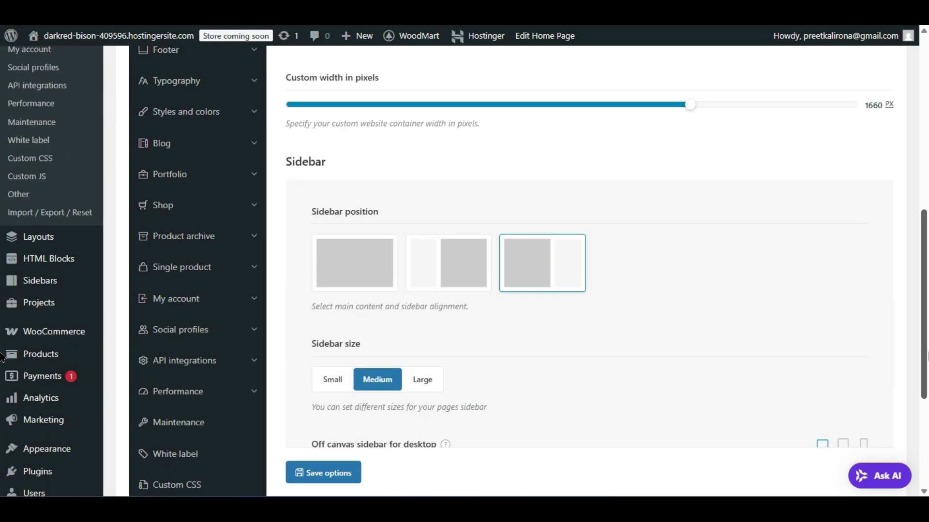
{"action": "left_click", "coordinate": [340, 254]}
{"action": "left_click", "coordinate": [524, 269]}
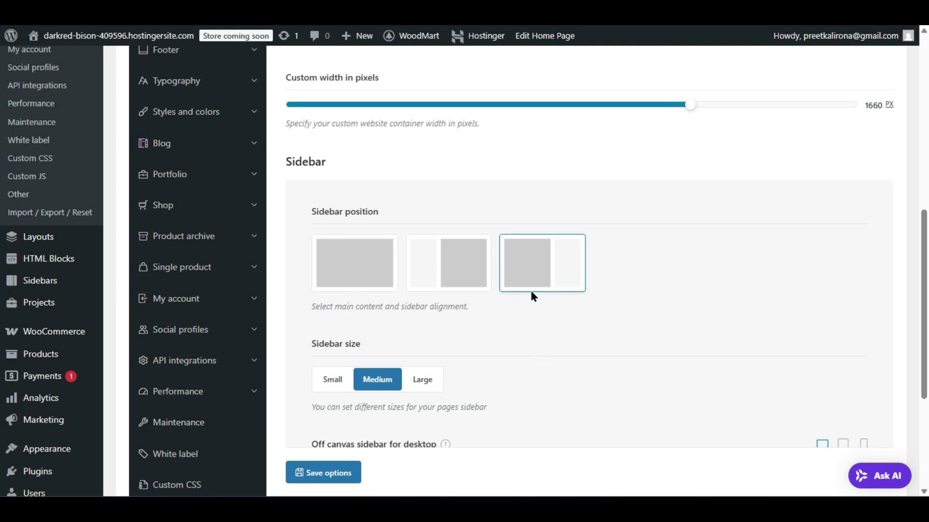
{"action": "left_click", "coordinate": [443, 280]}
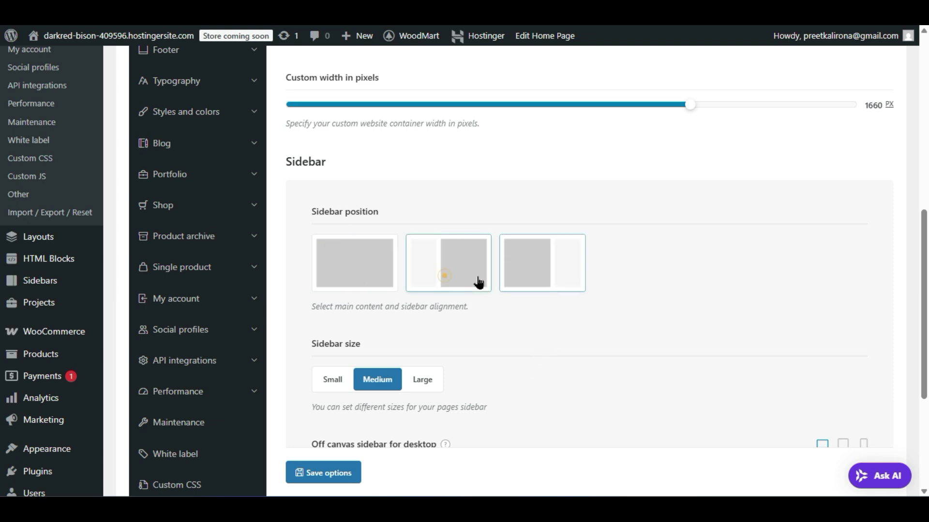
{"action": "left_click", "coordinate": [342, 273]}
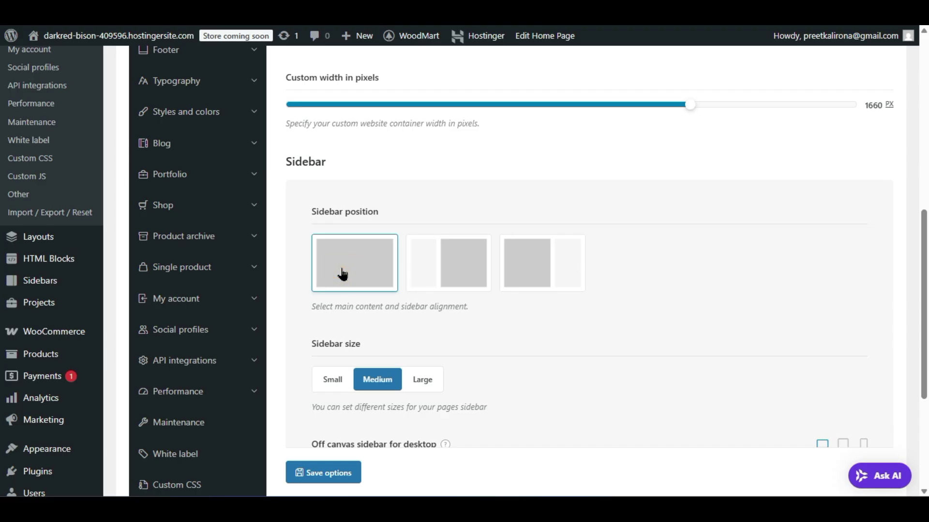
{"action": "scroll", "coordinate": [342, 274], "scroll_direction": "down", "scroll_amount": 2}
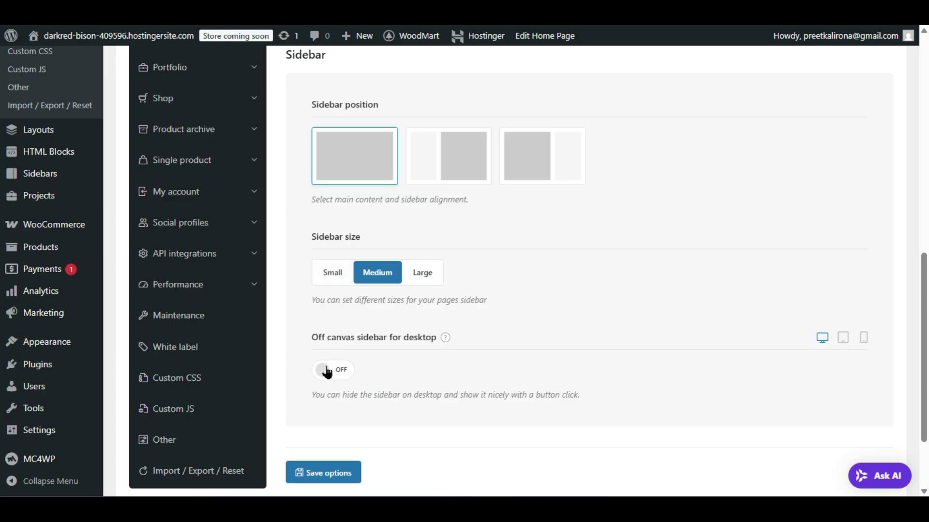
- Open the General section's Header banner settings and turn the header banner on
{"action": "scroll", "coordinate": [354, 356], "scroll_direction": "up", "scroll_amount": 6}
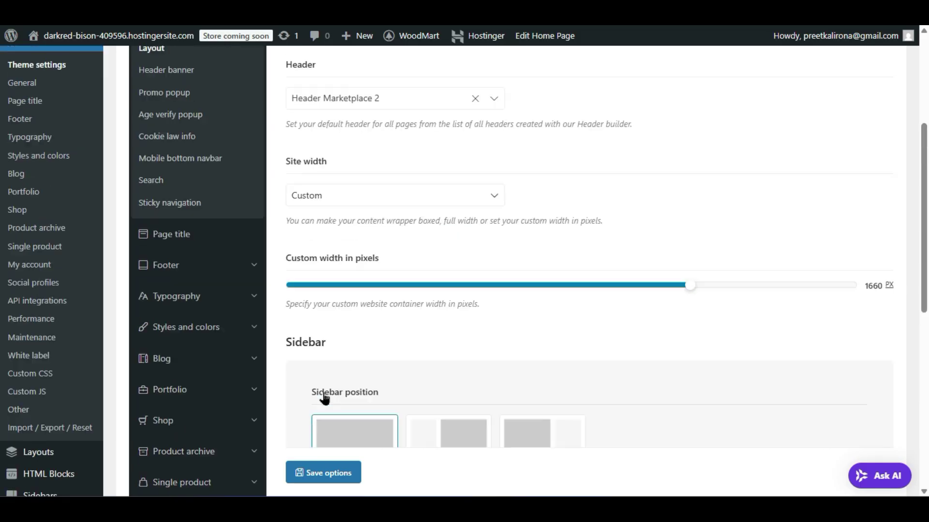
{"action": "scroll", "coordinate": [324, 398], "scroll_direction": "up", "scroll_amount": 2}
{"action": "left_click", "coordinate": [193, 178]}
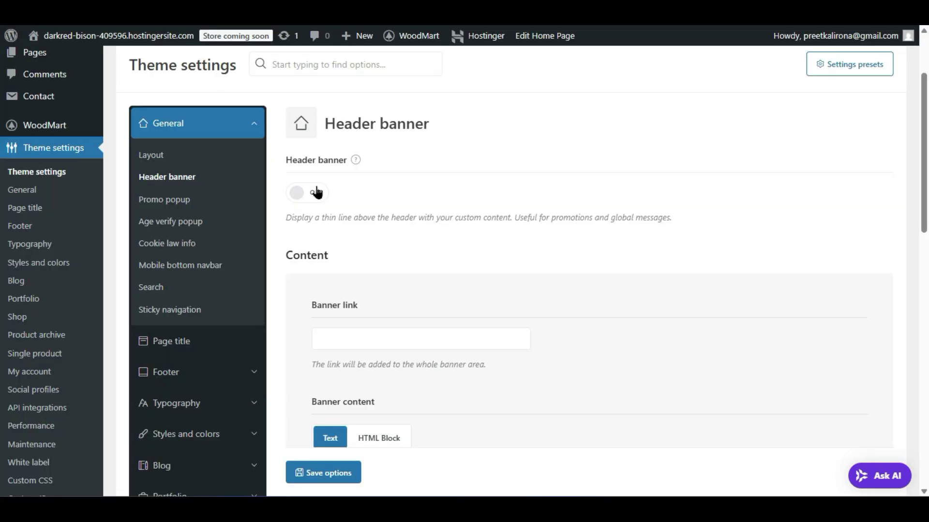
{"action": "left_click", "coordinate": [312, 192]}
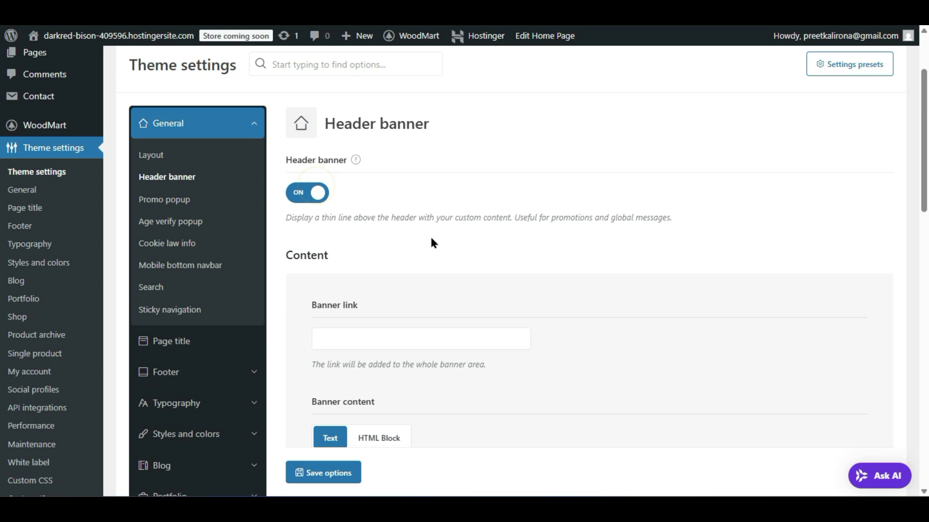
- Enter "We have free shipping to USA" as the header banner's text content and activate the empty Banner link field
{"action": "scroll", "coordinate": [421, 248], "scroll_direction": "down", "scroll_amount": 2}
{"action": "left_click", "coordinate": [400, 232]}
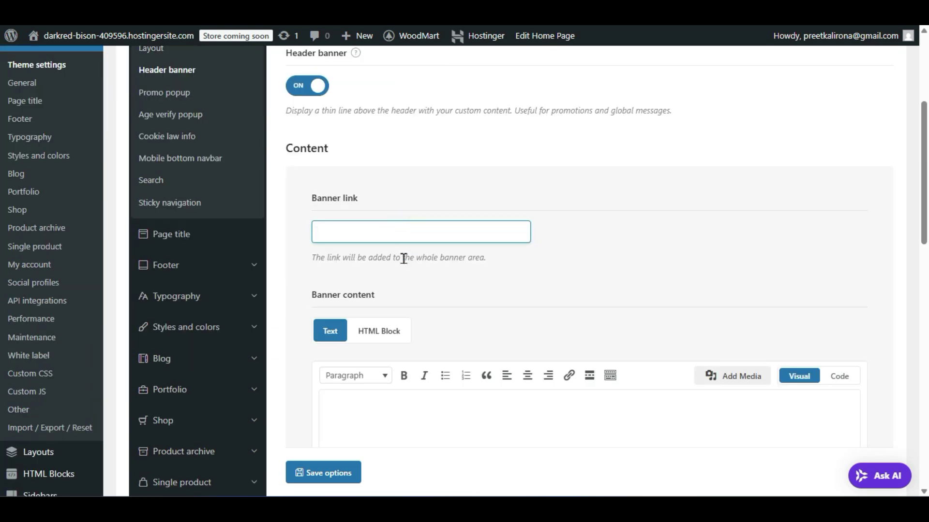
{"action": "scroll", "coordinate": [404, 257], "scroll_direction": "down", "scroll_amount": 2}
{"action": "left_click", "coordinate": [371, 301]}
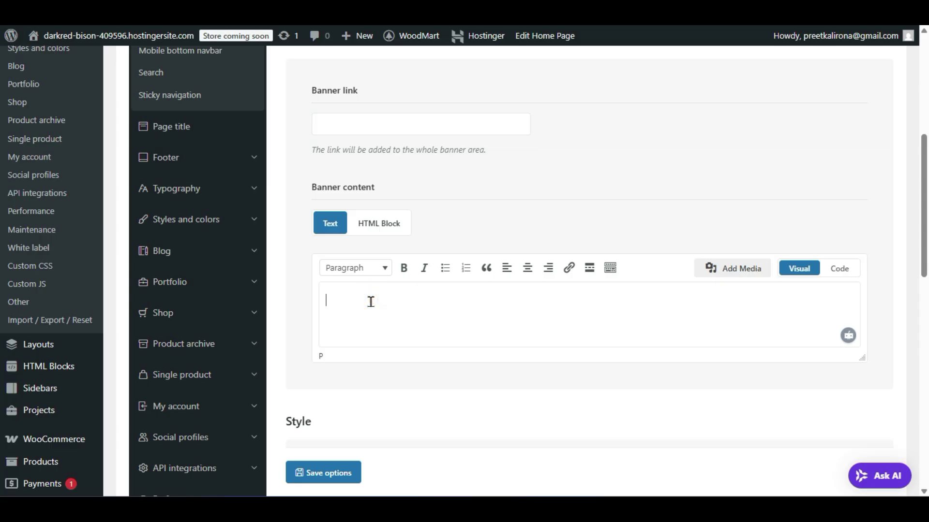
{"action": "type", "text": "We have free ship"}
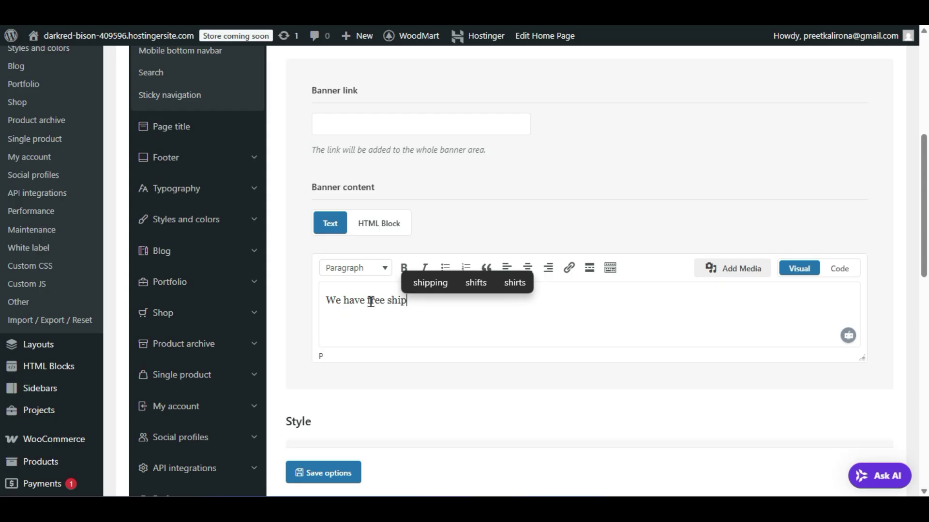
{"action": "type", "text": "ping to USA"}
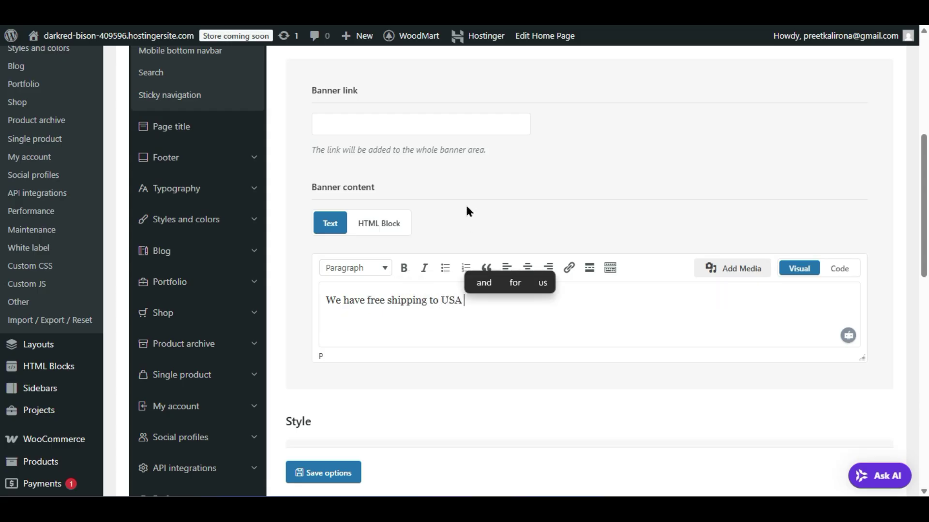
{"action": "left_click", "coordinate": [459, 119]}
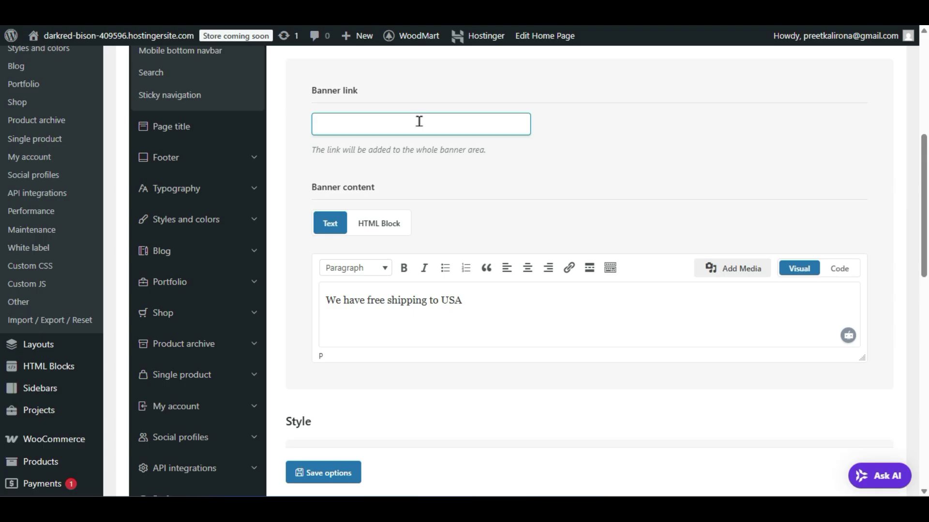
- Review the header banner's link, text content and style settings, and save the theme options
{"action": "scroll", "coordinate": [483, 360], "scroll_direction": "down", "scroll_amount": 2}
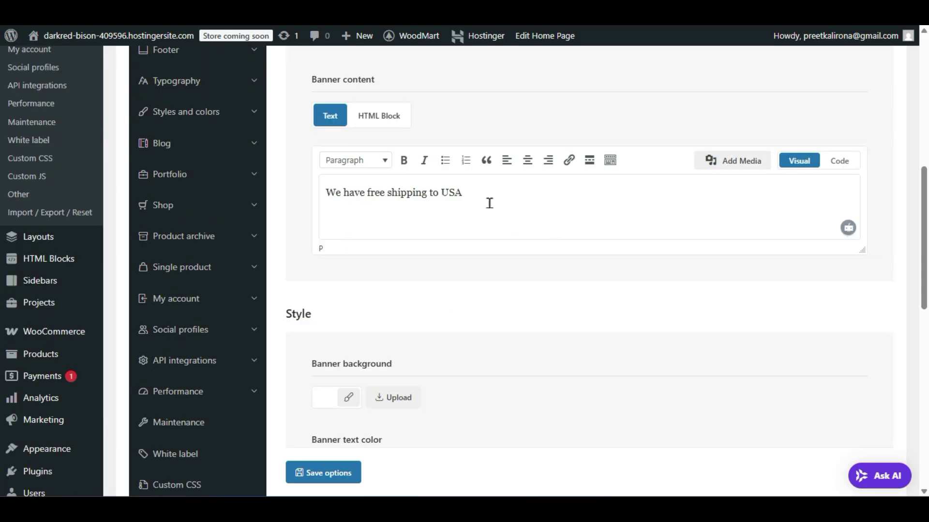
{"action": "scroll", "coordinate": [481, 220], "scroll_direction": "up", "scroll_amount": 2}
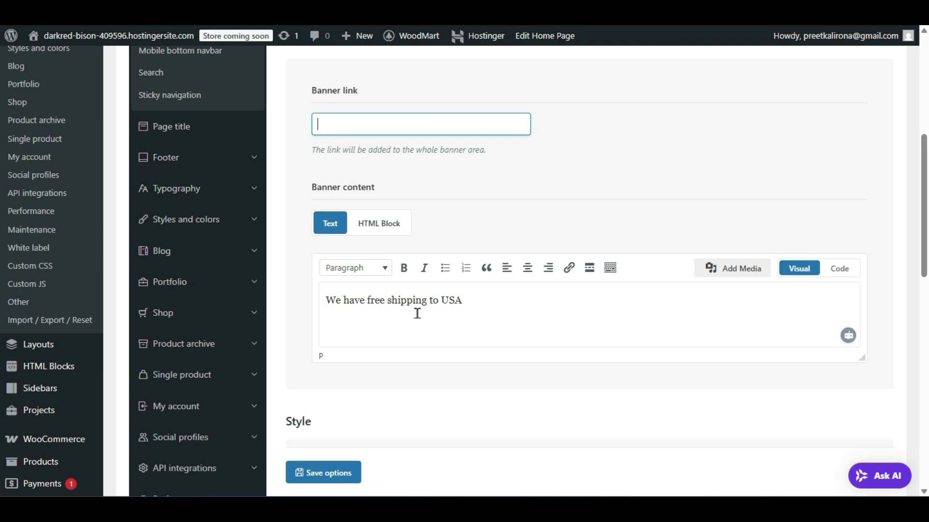
{"action": "scroll", "coordinate": [375, 344], "scroll_direction": "down", "scroll_amount": 2}
{"action": "scroll", "coordinate": [378, 351], "scroll_direction": "down", "scroll_amount": 2}
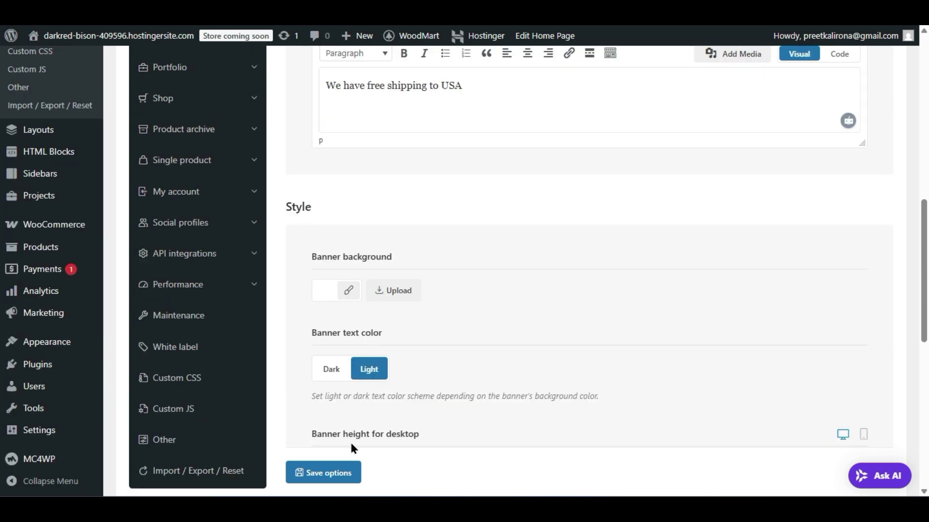
{"action": "left_click", "coordinate": [333, 471]}
{"action": "scroll", "coordinate": [472, 249], "scroll_direction": "up", "scroll_amount": 2}
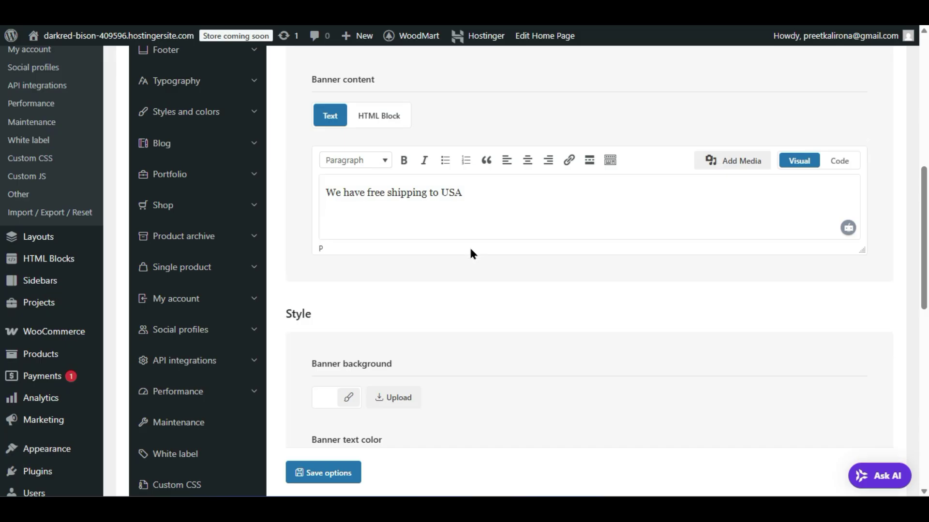
{"action": "scroll", "coordinate": [467, 266], "scroll_direction": "down", "scroll_amount": 4}
{"action": "left_click", "coordinate": [347, 472]}
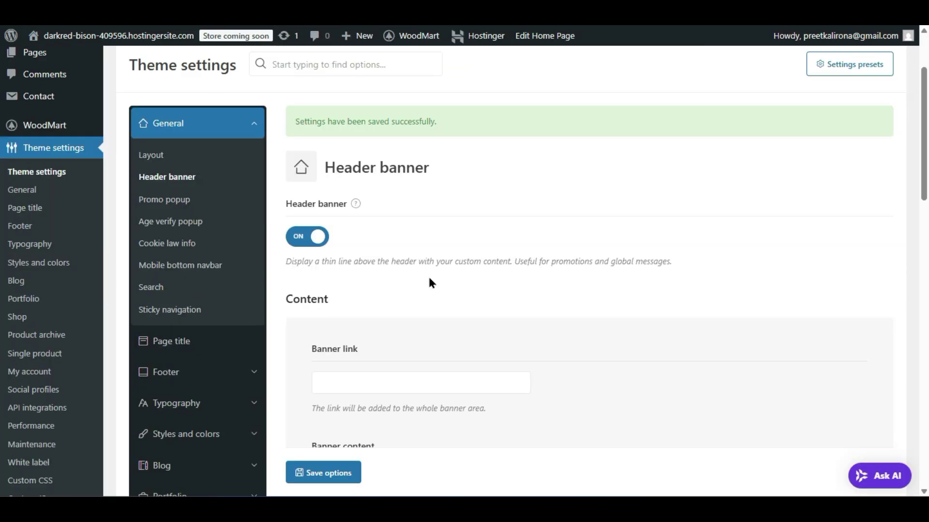
- Set the header banner's text color to Dark and save the theme options
{"action": "scroll", "coordinate": [431, 283], "scroll_direction": "down", "scroll_amount": 4}
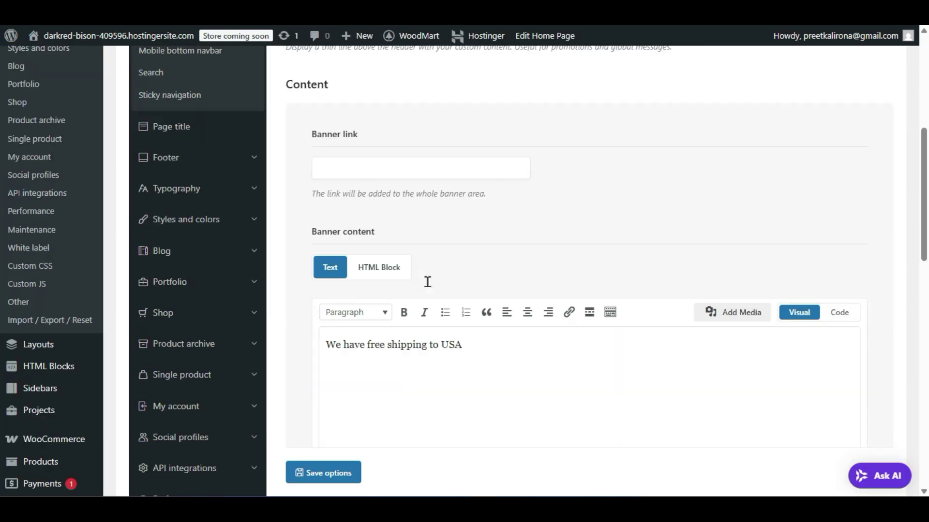
{"action": "scroll", "coordinate": [331, 296], "scroll_direction": "down", "scroll_amount": 6}
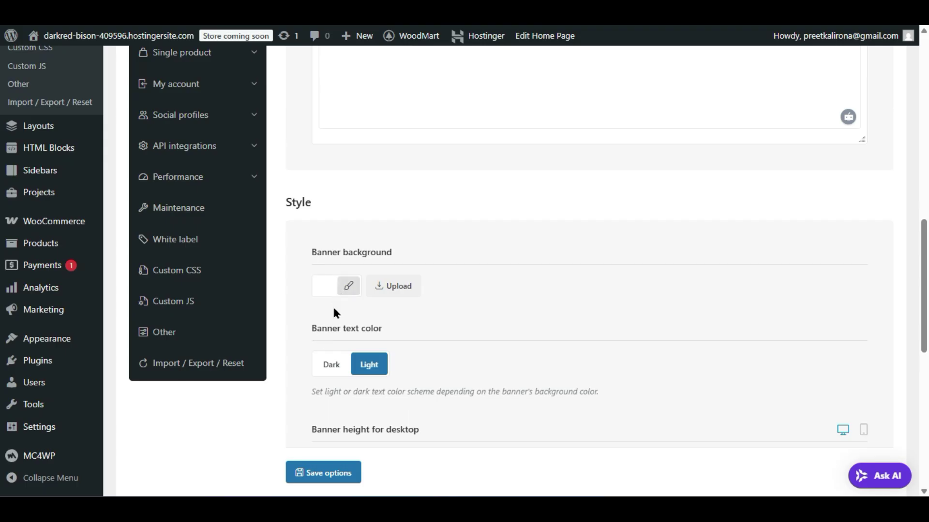
{"action": "left_click", "coordinate": [327, 364]}
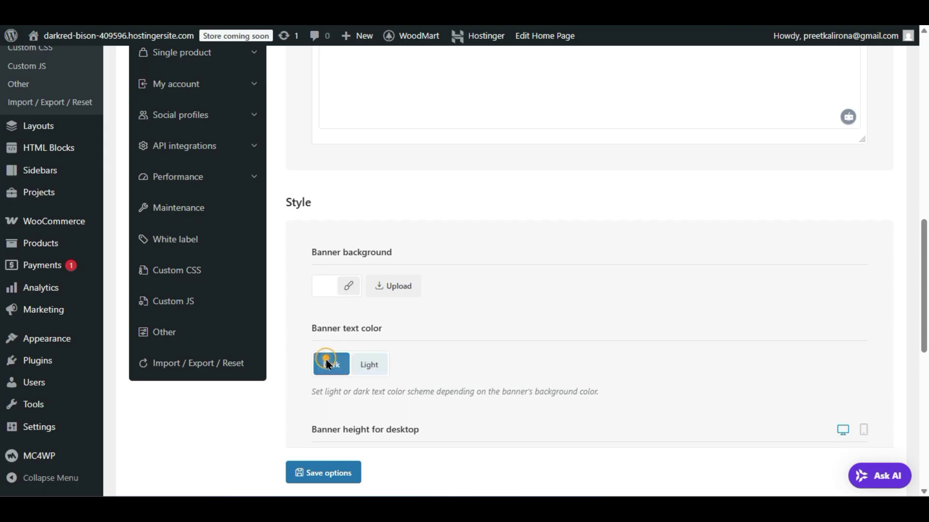
{"action": "left_click", "coordinate": [333, 477]}
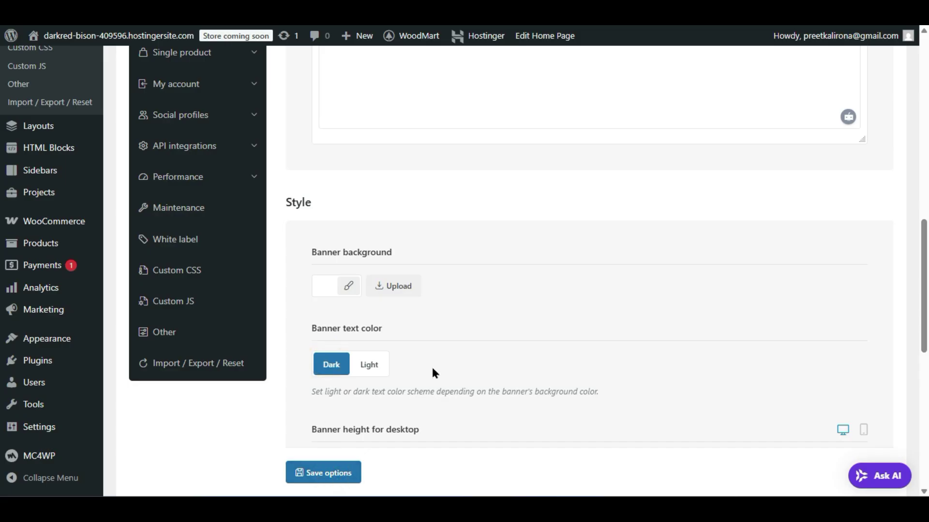
{"action": "scroll", "coordinate": [419, 365], "scroll_direction": "down", "scroll_amount": 10}
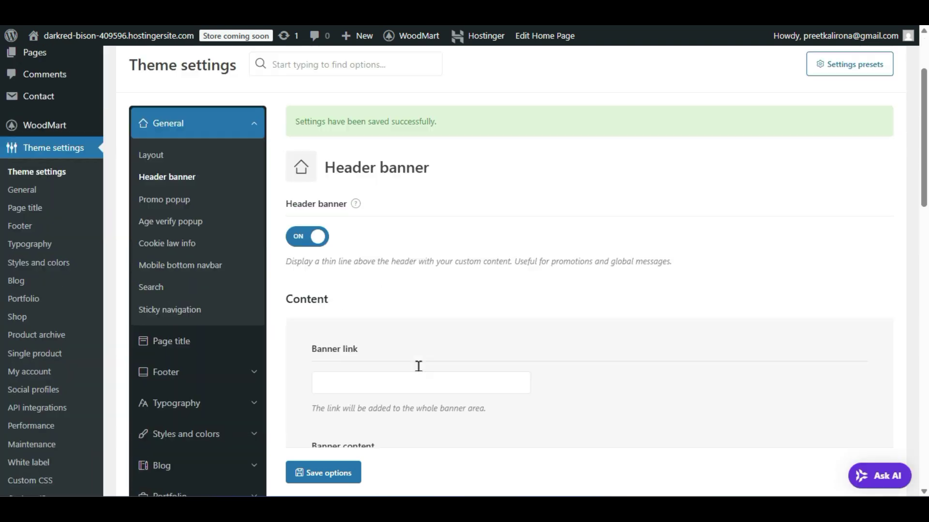
{"action": "scroll", "coordinate": [415, 360], "scroll_direction": "down", "scroll_amount": 2}
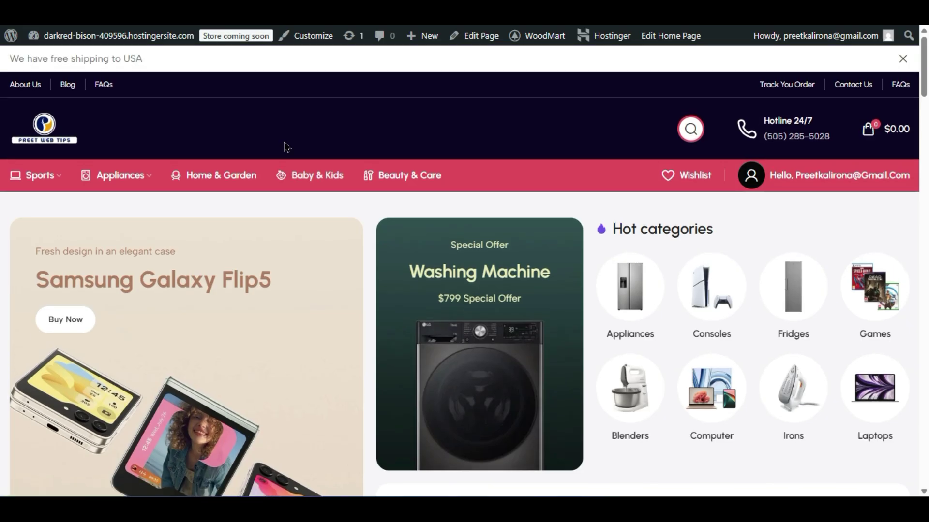
- Check the free shipping banner above the header on the store's home page and dismiss it
{"action": "mouse_move", "coordinate": [11, 58]}
{"action": "left_mouse_down"}
{"action": "mouse_move", "coordinate": [145, 58]}
{"action": "mouse_move", "coordinate": [14, 63]}
{"action": "left_mouse_up"}
{"action": "double_click", "coordinate": [15, 62]}
{"action": "left_click", "coordinate": [167, 58]}
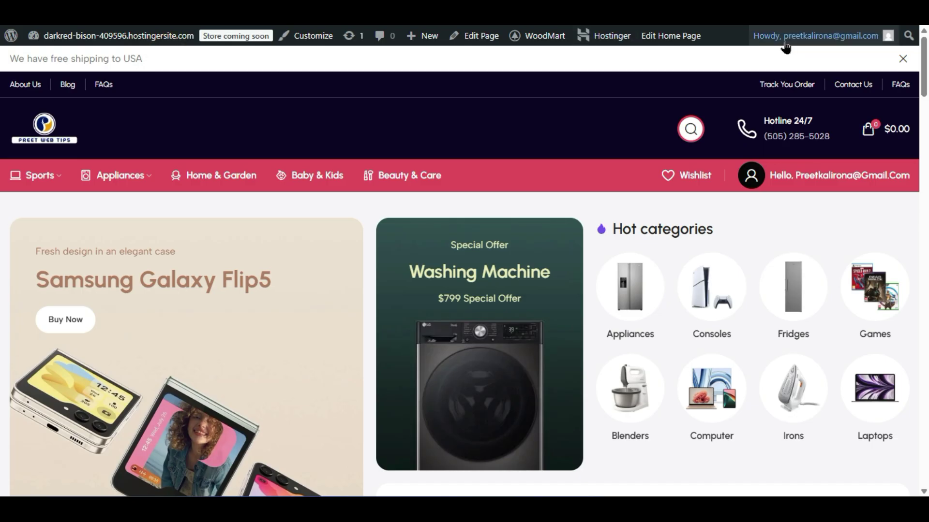
{"action": "left_click", "coordinate": [903, 59]}
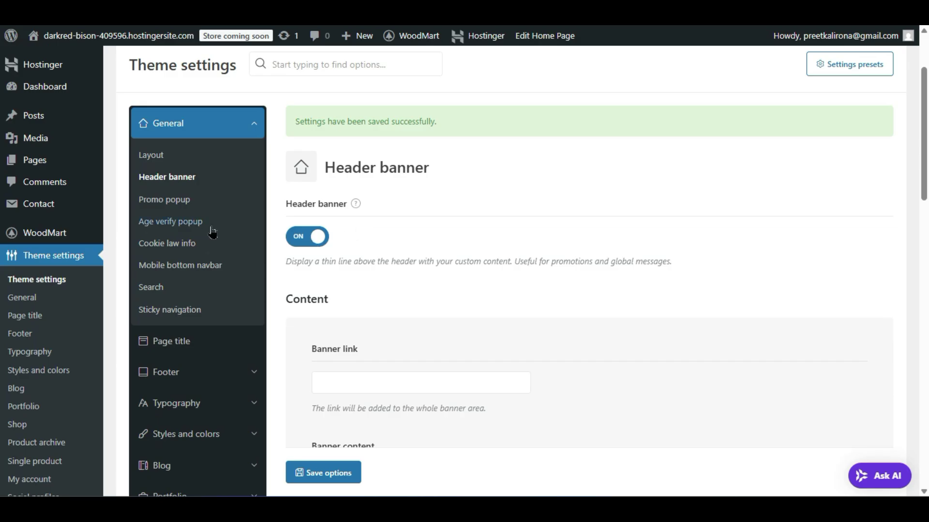
- Open the General section's Promo popup settings and look through the store's home page
{"action": "left_click", "coordinate": [167, 199]}
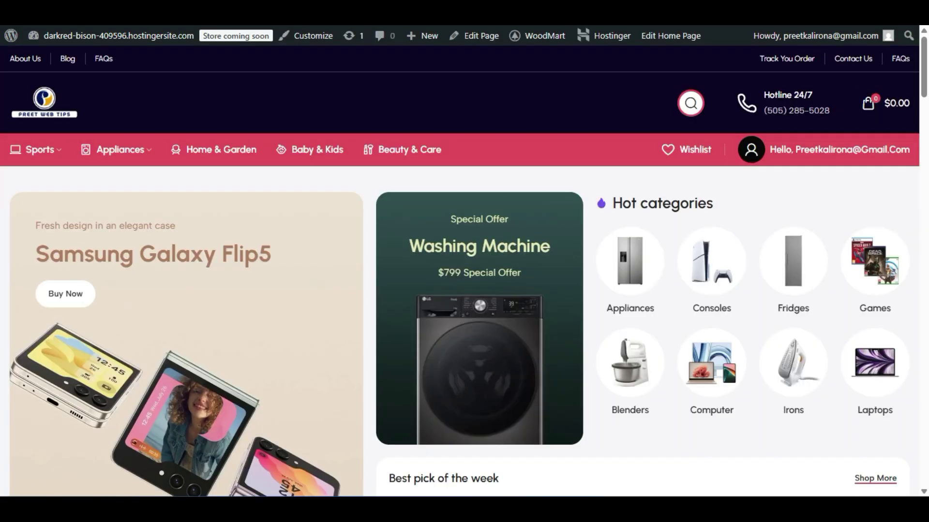
{"action": "scroll", "coordinate": [392, 292], "scroll_direction": "down", "scroll_amount": 10}
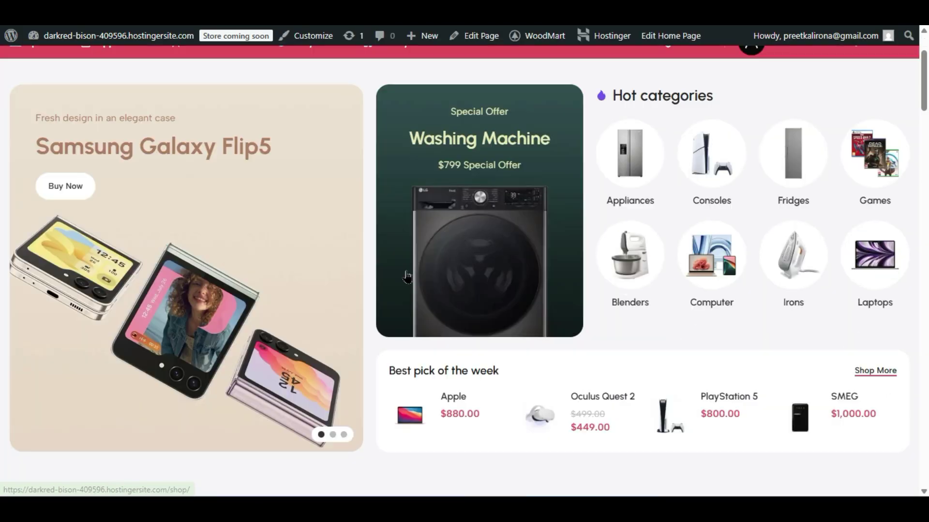
{"action": "scroll", "coordinate": [393, 292], "scroll_direction": "down", "scroll_amount": 9}
{"action": "scroll", "coordinate": [375, 307], "scroll_direction": "down", "scroll_amount": 9}
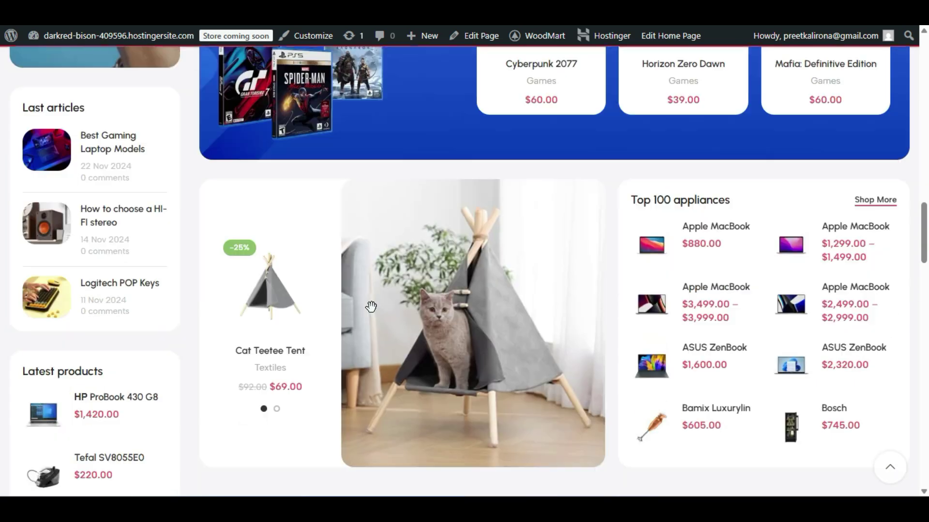
{"action": "scroll", "coordinate": [353, 349], "scroll_direction": "down", "scroll_amount": 9}
{"action": "scroll", "coordinate": [213, 297], "scroll_direction": "up", "scroll_amount": 2}
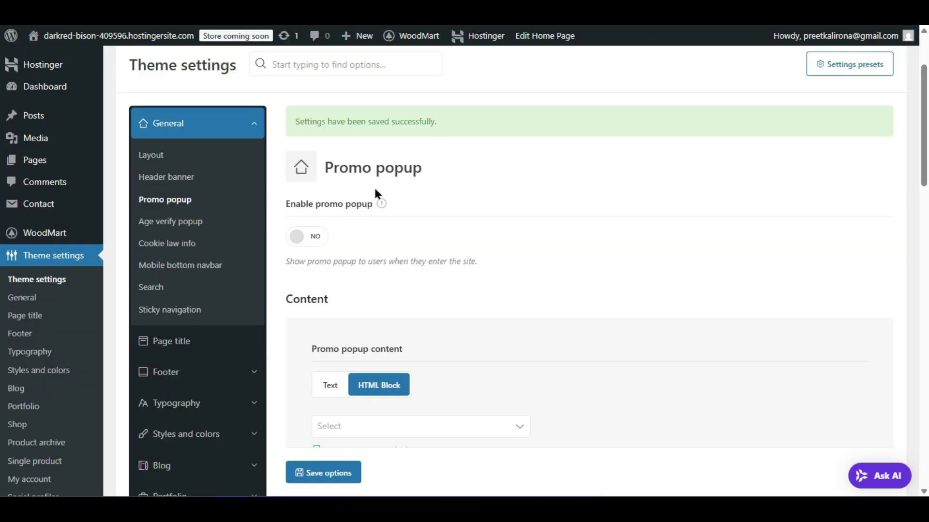
- Enable the promo popup and look at the HTML blocks available for its content without choosing one
{"action": "left_click", "coordinate": [313, 237]}
{"action": "scroll", "coordinate": [520, 295], "scroll_direction": "down", "scroll_amount": 2}
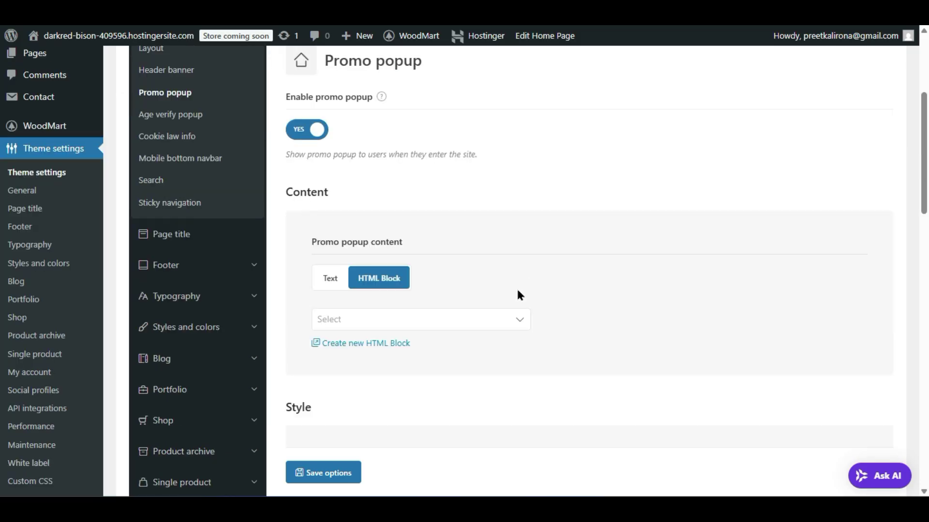
{"action": "scroll", "coordinate": [516, 287], "scroll_direction": "down", "scroll_amount": 2}
{"action": "scroll", "coordinate": [514, 289], "scroll_direction": "up", "scroll_amount": 4}
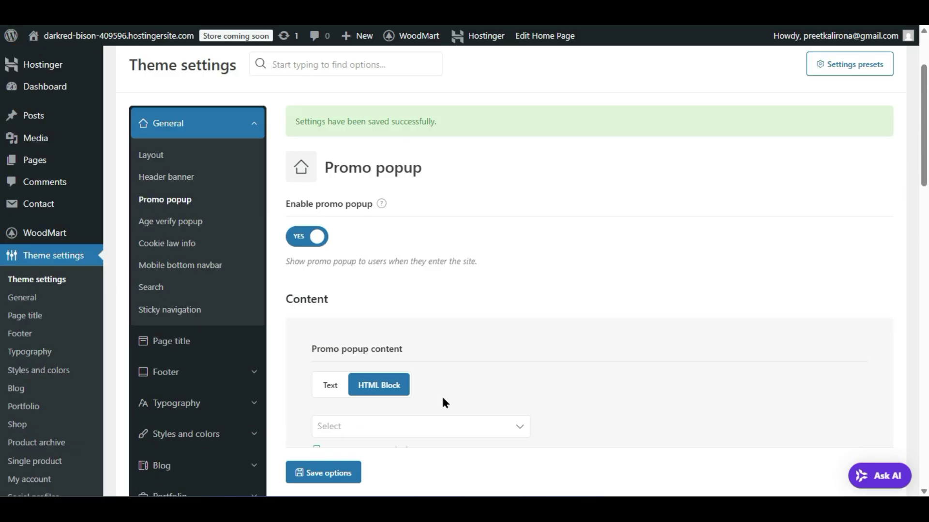
{"action": "scroll", "coordinate": [383, 320], "scroll_direction": "down", "scroll_amount": 2}
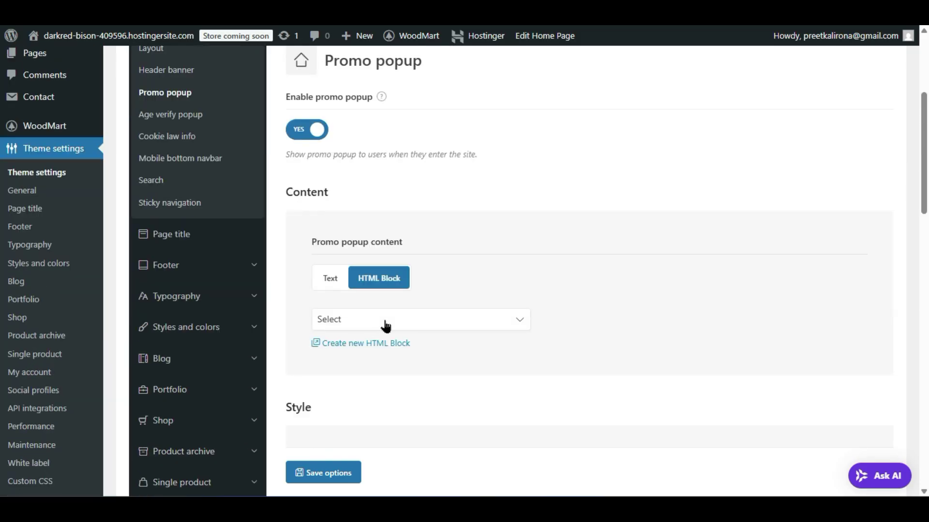
{"action": "left_click", "coordinate": [386, 327]}
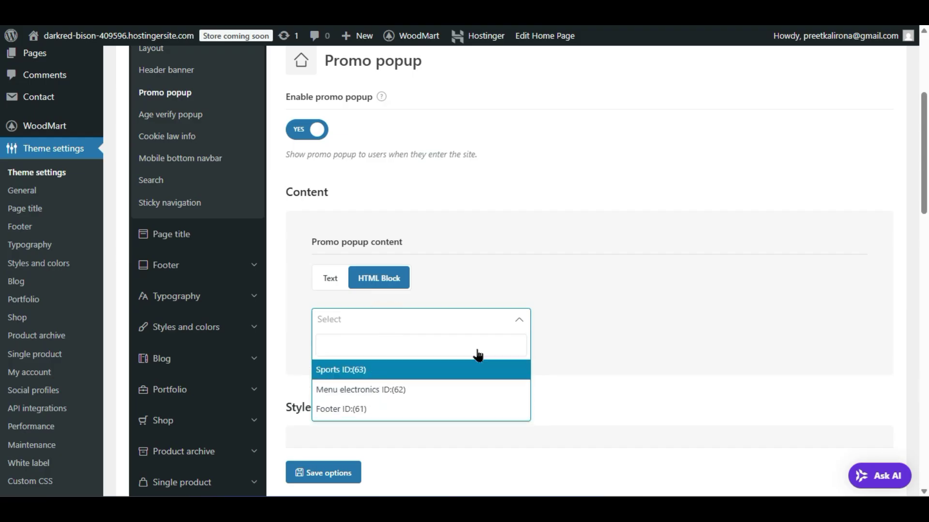
{"action": "left_click", "coordinate": [500, 288]}
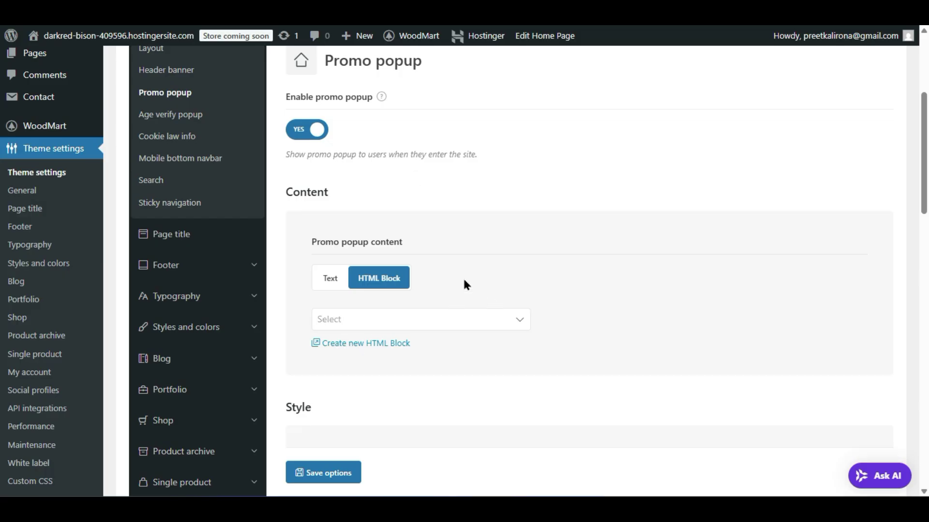
- Try the Text type for the promo popup content, return to HTML Block, and look over the popup's style settings
{"action": "left_click", "coordinate": [323, 277]}
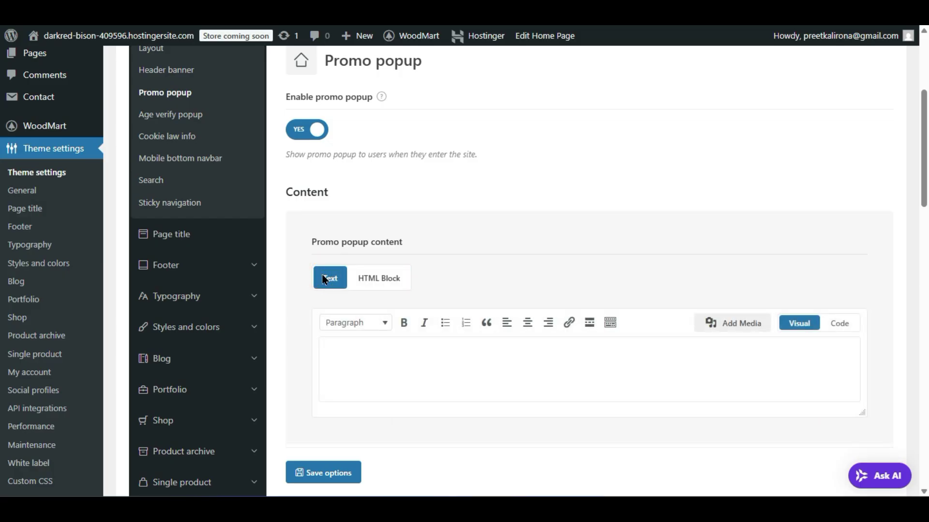
{"action": "left_click", "coordinate": [354, 381]}
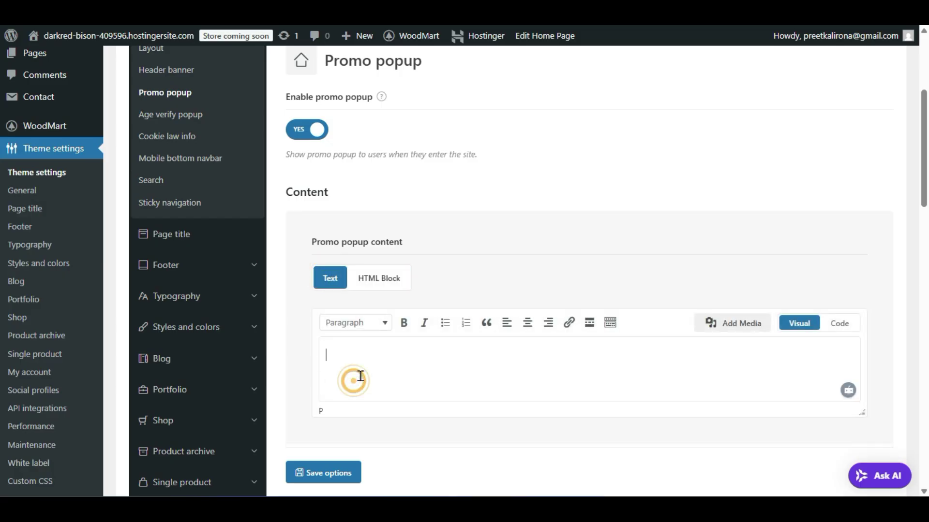
{"action": "left_click", "coordinate": [381, 283]}
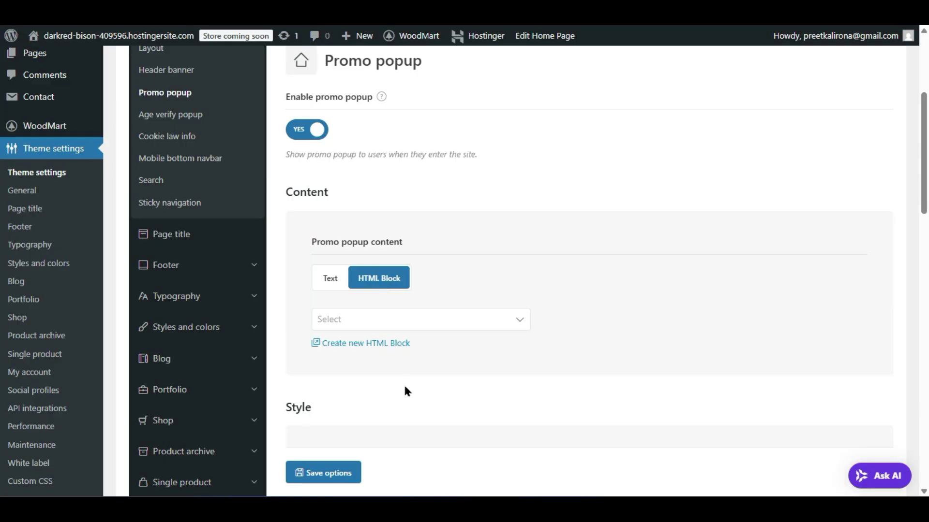
{"action": "scroll", "coordinate": [405, 391], "scroll_direction": "down", "scroll_amount": 2}
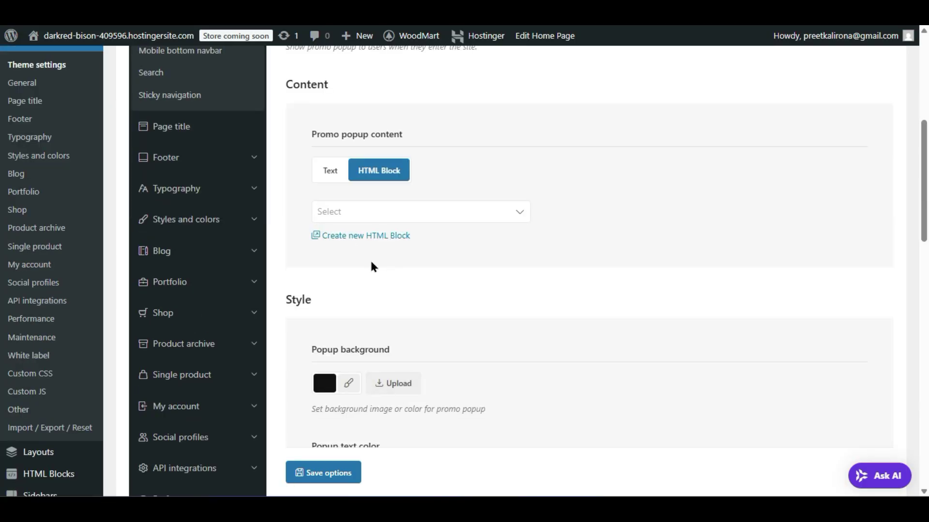
{"action": "scroll", "coordinate": [373, 266], "scroll_direction": "down", "scroll_amount": 2}
{"action": "scroll", "coordinate": [462, 262], "scroll_direction": "up", "scroll_amount": 2}
{"action": "scroll", "coordinate": [450, 267], "scroll_direction": "up", "scroll_amount": 2}
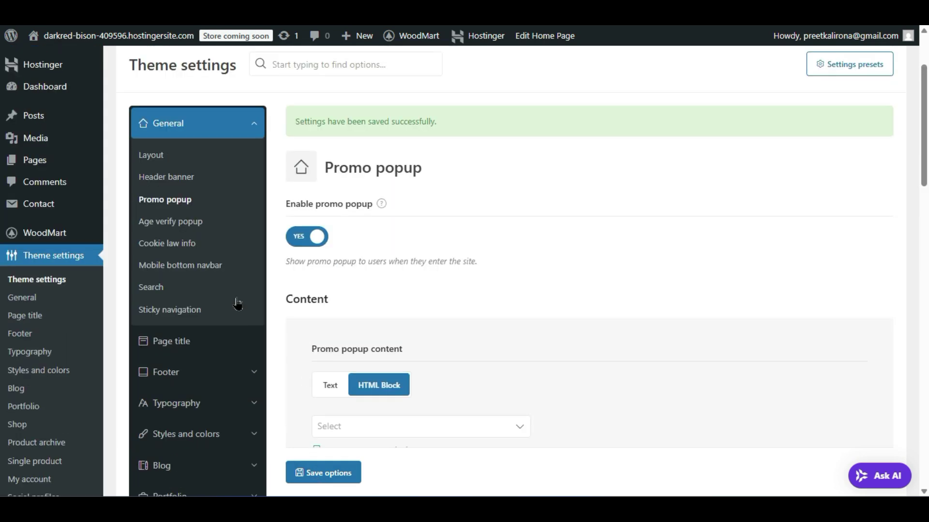
- Open the Age verify popup settings, enable the age verification popup, and review its popup and error messages
{"action": "left_click", "coordinate": [192, 223]}
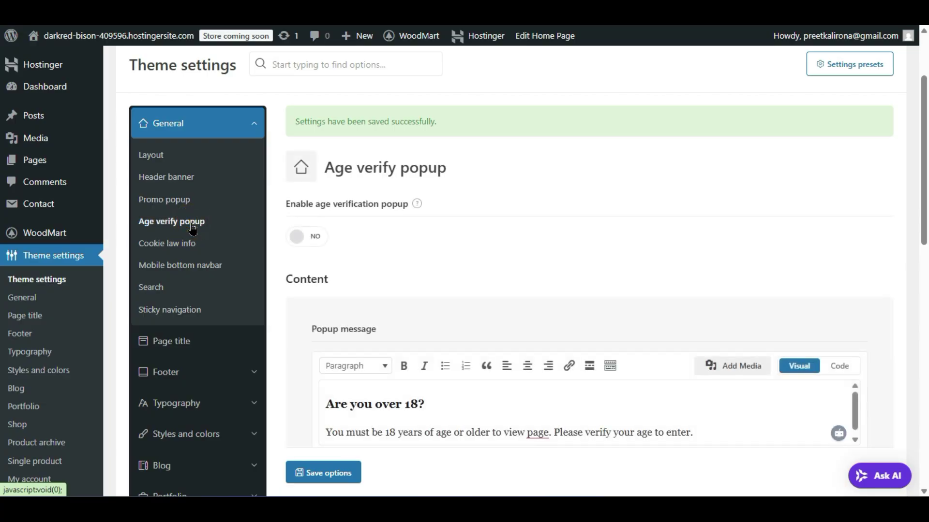
{"action": "left_click", "coordinate": [299, 235]}
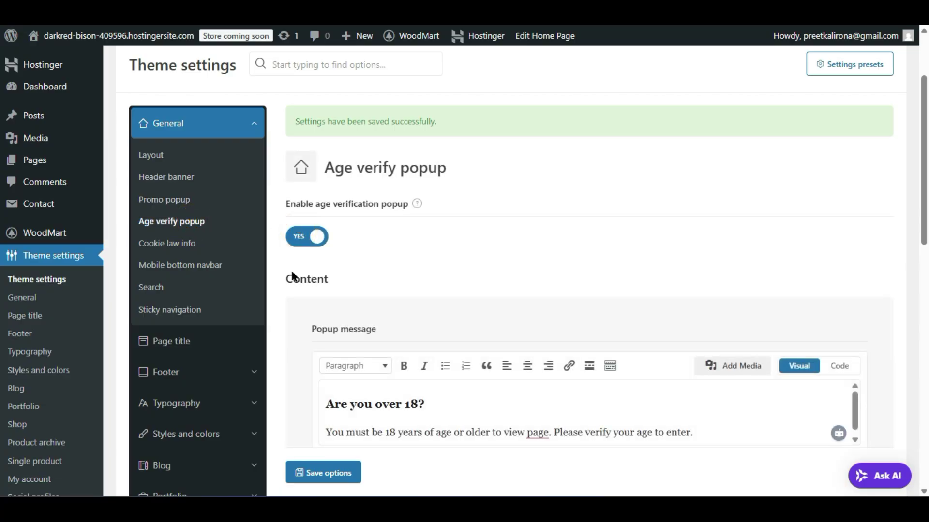
{"action": "scroll", "coordinate": [292, 277], "scroll_direction": "down", "scroll_amount": 4}
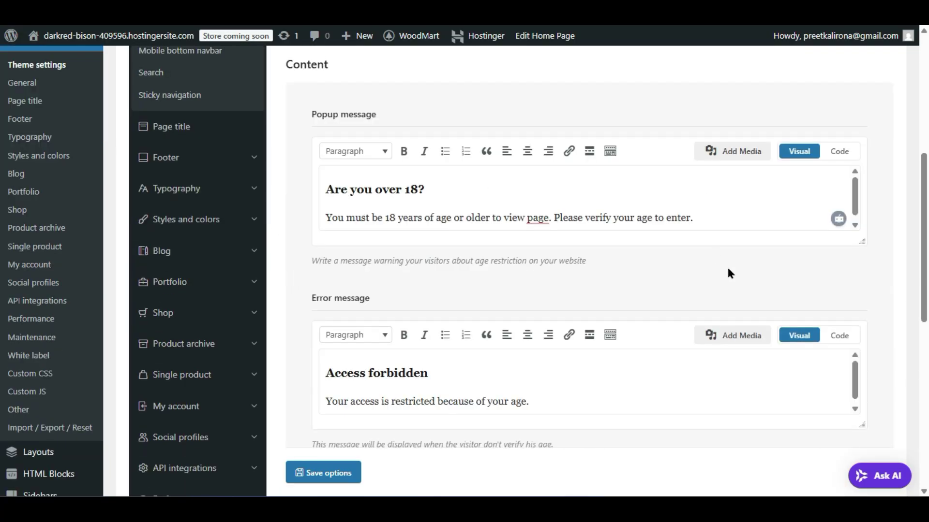
{"action": "scroll", "coordinate": [727, 272], "scroll_direction": "down", "scroll_amount": 2}
{"action": "scroll", "coordinate": [698, 325], "scroll_direction": "up", "scroll_amount": 8}
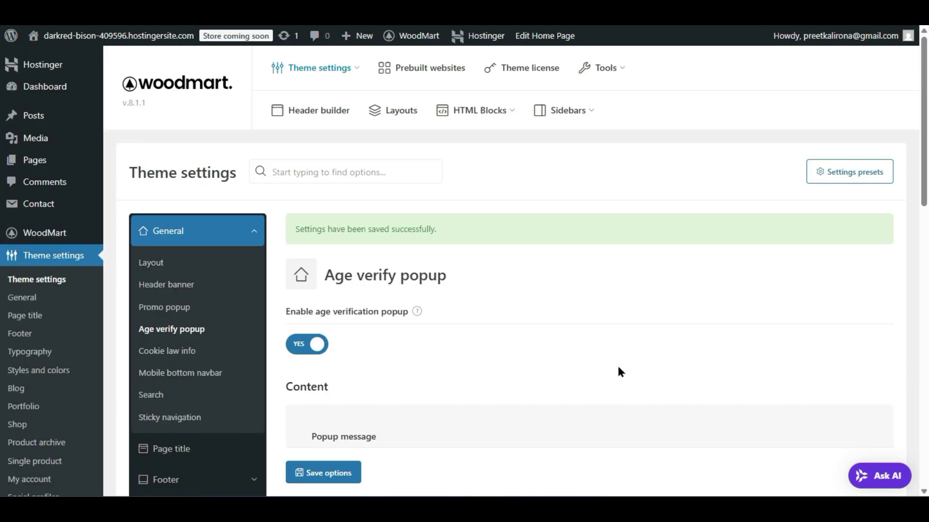
- Open the Cookie law info settings, turn on the cookies info, and review its popup text, details page and cookies version
{"action": "left_click", "coordinate": [187, 351]}
{"action": "scroll", "coordinate": [375, 342], "scroll_direction": "down", "scroll_amount": 2}
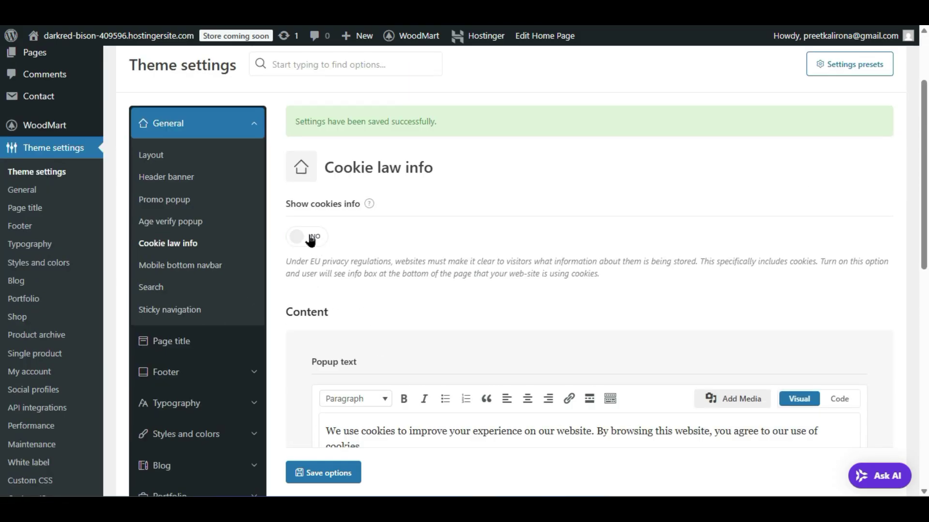
{"action": "left_click", "coordinate": [310, 238]}
{"action": "scroll", "coordinate": [304, 261], "scroll_direction": "down", "scroll_amount": 2}
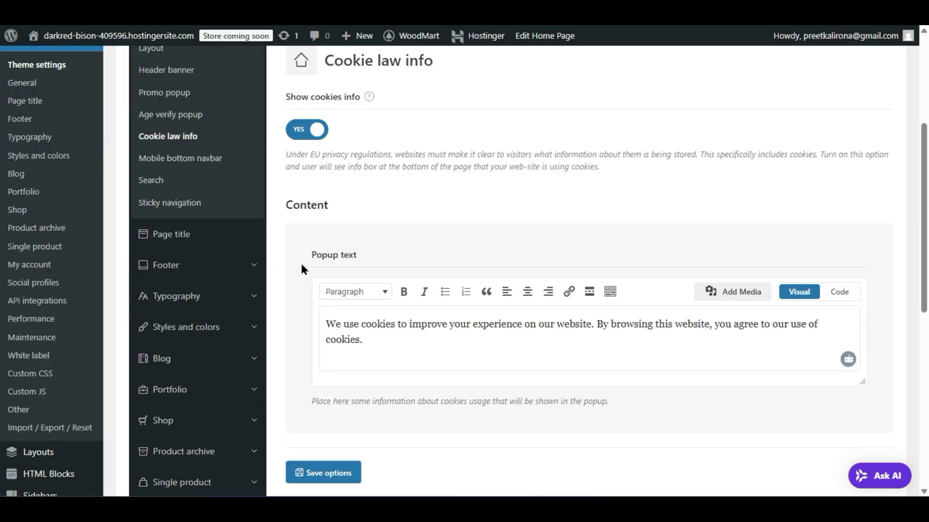
{"action": "scroll", "coordinate": [300, 262], "scroll_direction": "down", "scroll_amount": 1}
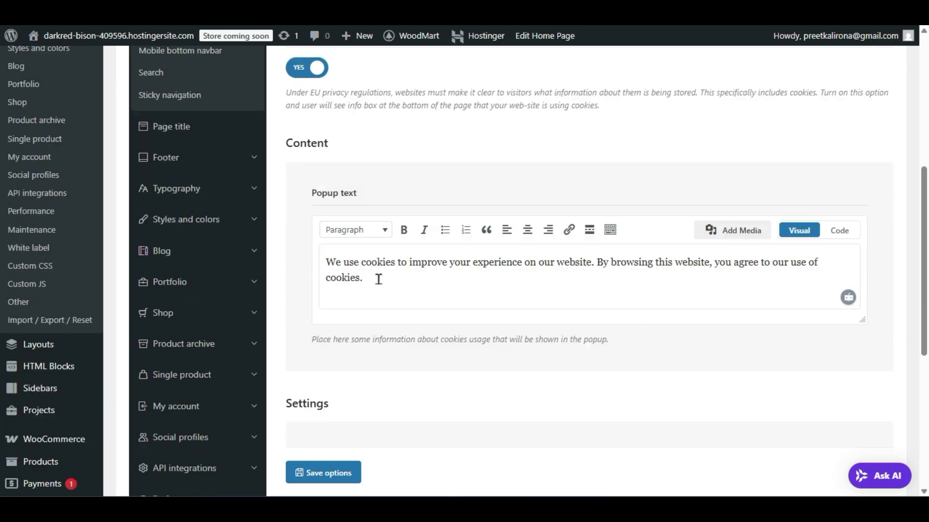
{"action": "left_click_drag", "start_coordinate": [378, 278], "coordinate": [307, 237]}
{"action": "left_click", "coordinate": [305, 240]}
{"action": "scroll", "coordinate": [303, 251], "scroll_direction": "down", "scroll_amount": 4}
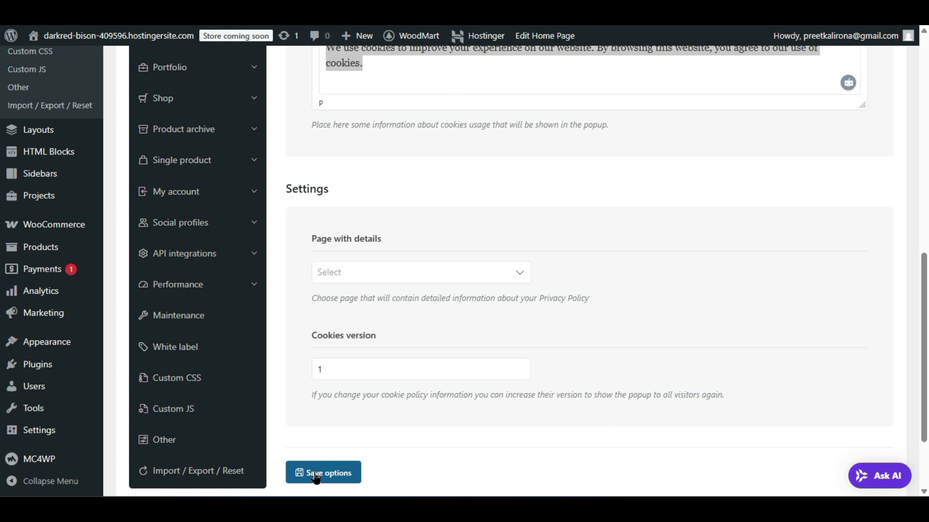
- Look through the pages available for the cookie popup's Page with details setting without choosing one
{"action": "left_click", "coordinate": [408, 279]}
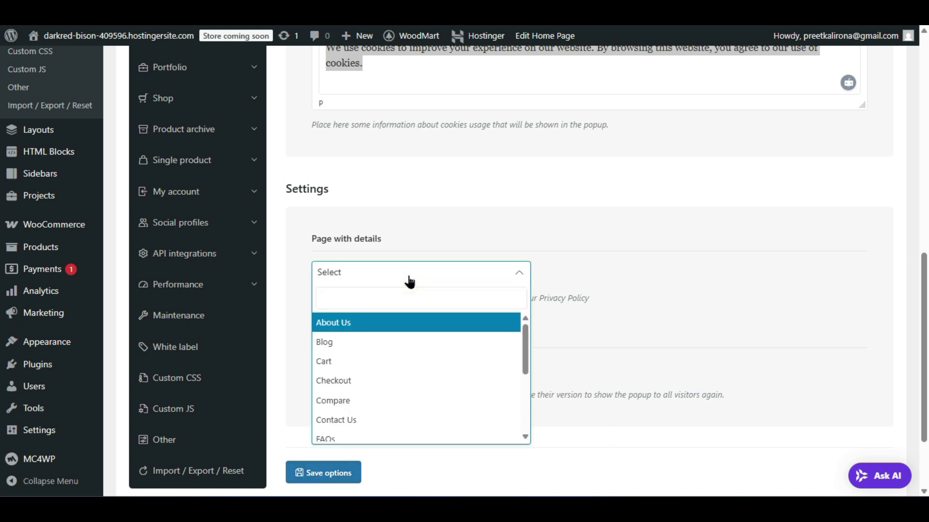
{"action": "left_click", "coordinate": [543, 299]}
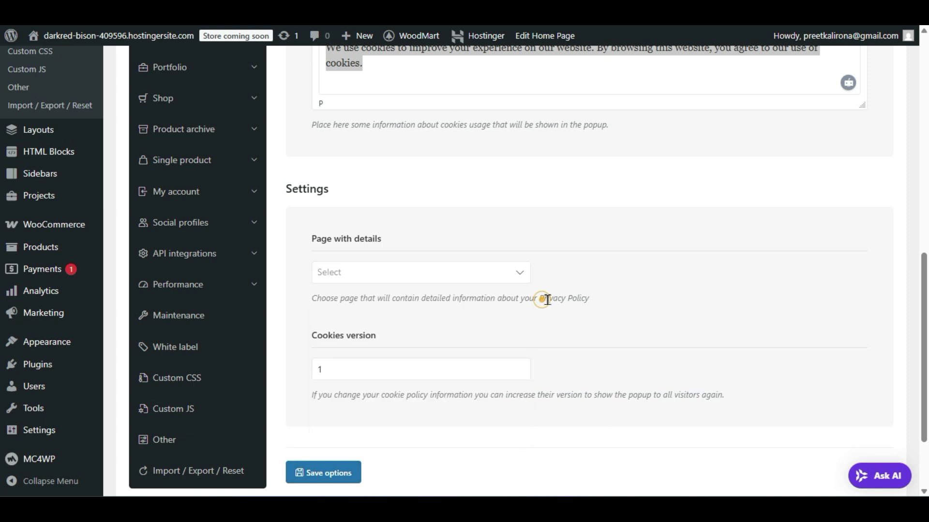
{"action": "scroll", "coordinate": [544, 299], "scroll_direction": "up", "scroll_amount": 4}
{"action": "scroll", "coordinate": [392, 269], "scroll_direction": "down", "scroll_amount": 4}
{"action": "left_click", "coordinate": [391, 272]}
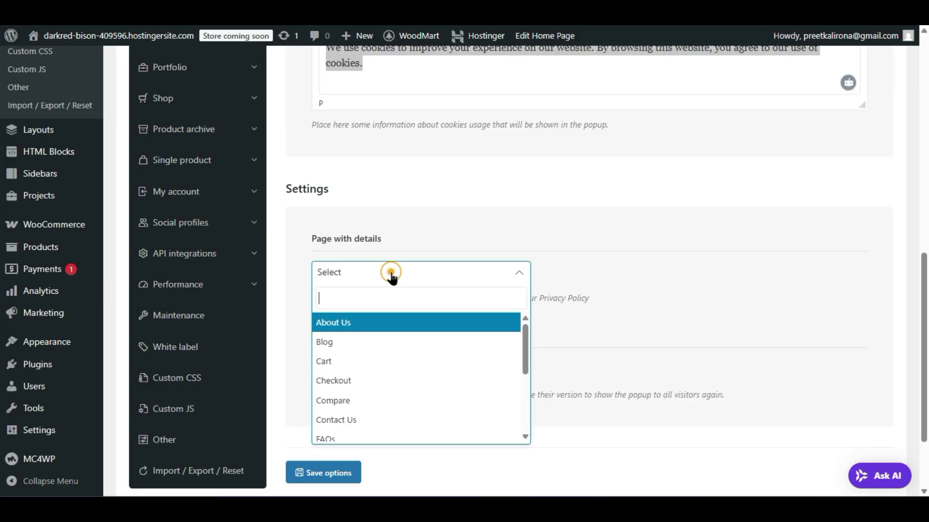
{"action": "left_click", "coordinate": [498, 294]}
{"action": "left_click", "coordinate": [375, 267]}
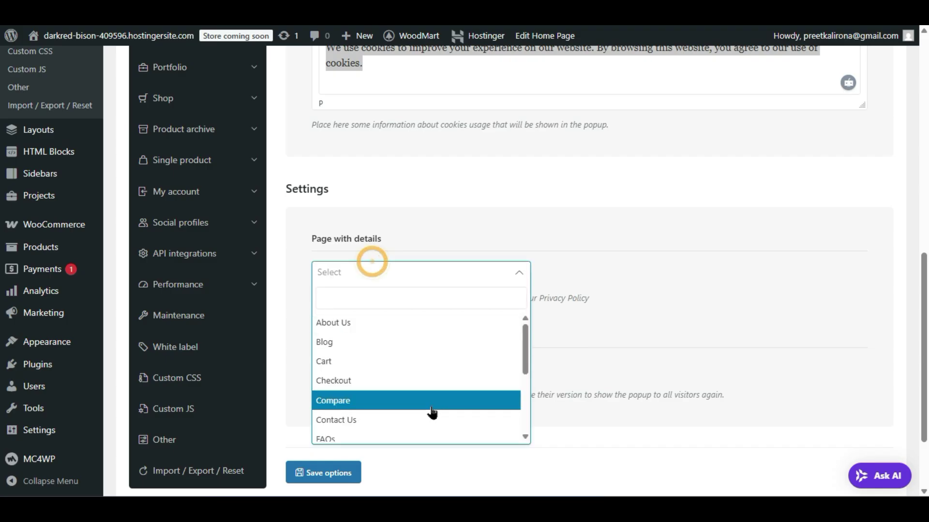
{"action": "scroll", "coordinate": [435, 407], "scroll_direction": "down", "scroll_amount": 5}
{"action": "left_click", "coordinate": [573, 303]}
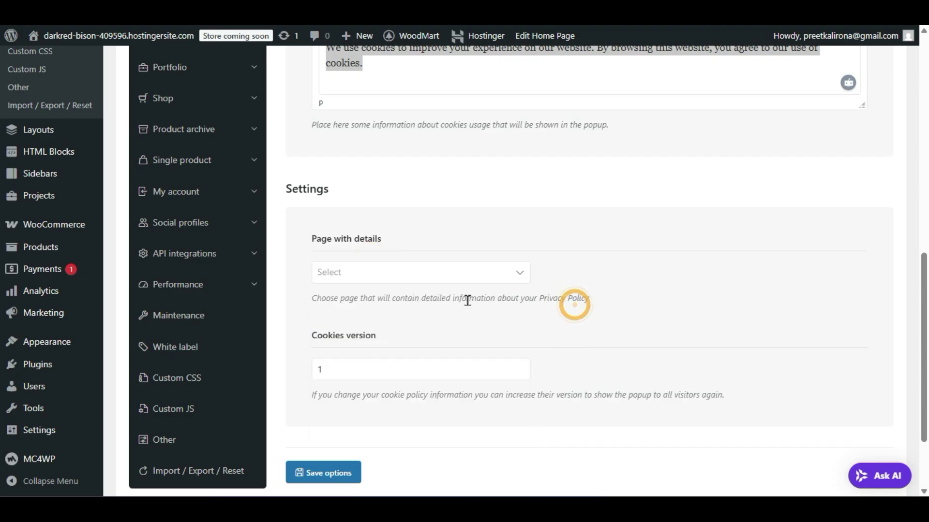
- Open the Mobile bottom navbar settings and review the sticky navbar, label and button options
{"action": "scroll", "coordinate": [465, 302], "scroll_direction": "up", "scroll_amount": 6}
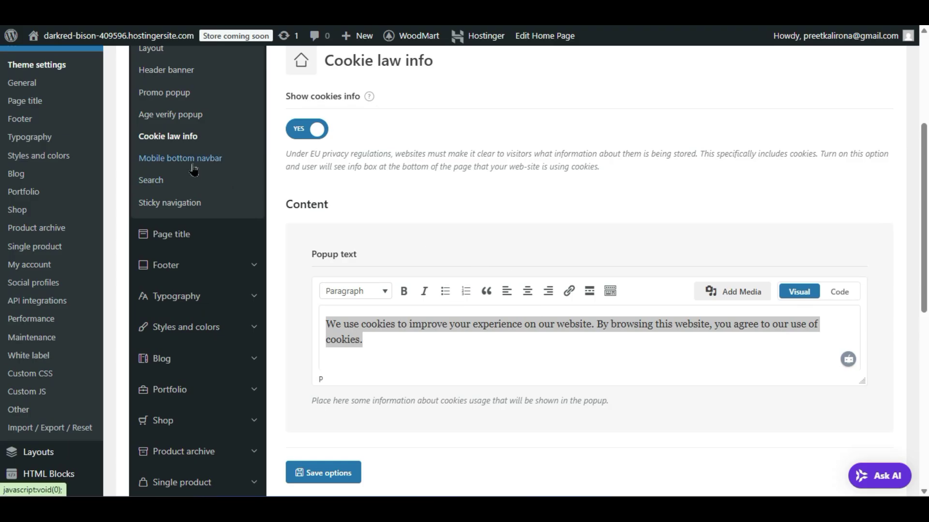
{"action": "left_click", "coordinate": [191, 158]}
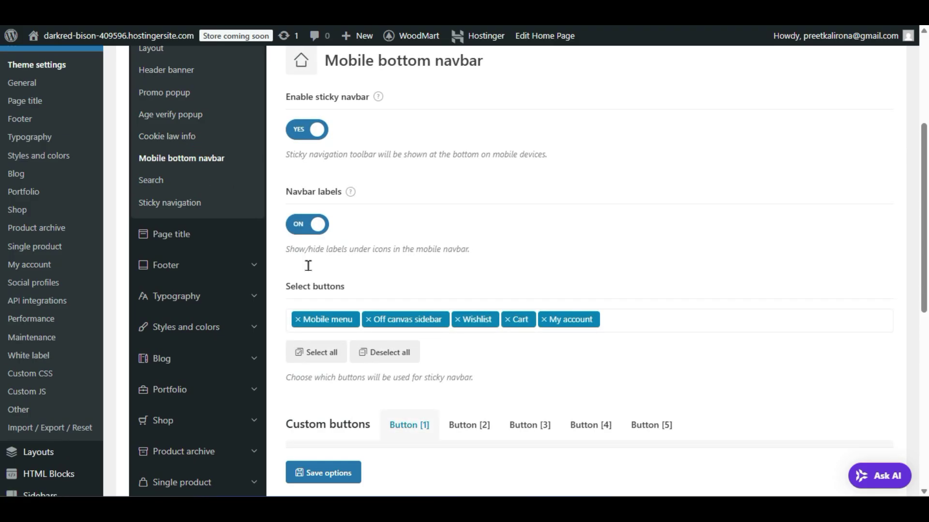
{"action": "scroll", "coordinate": [399, 335], "scroll_direction": "up", "scroll_amount": 5}
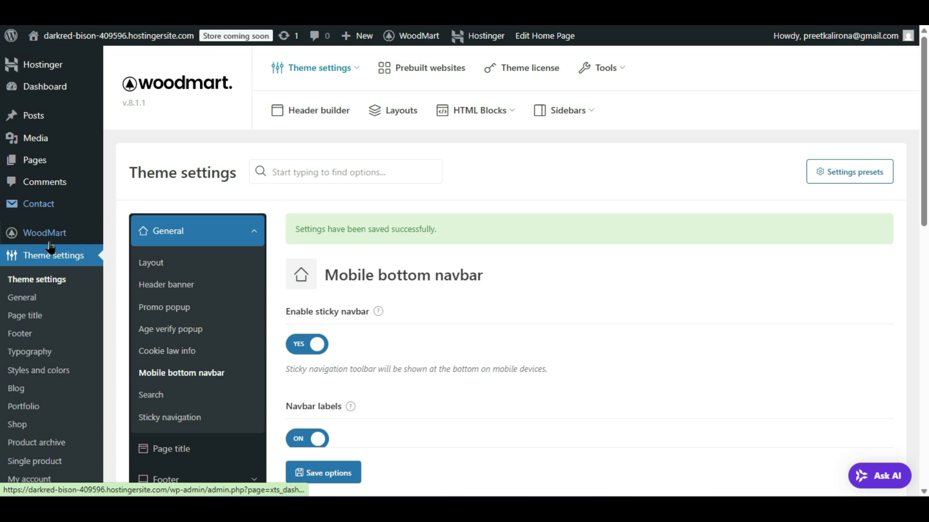
- Open the store's home page in the site Customizer and inspect the bottom navbar in mobile preview, comparing it with the desktop view
{"action": "mouse_move", "coordinate": [111, 47]}
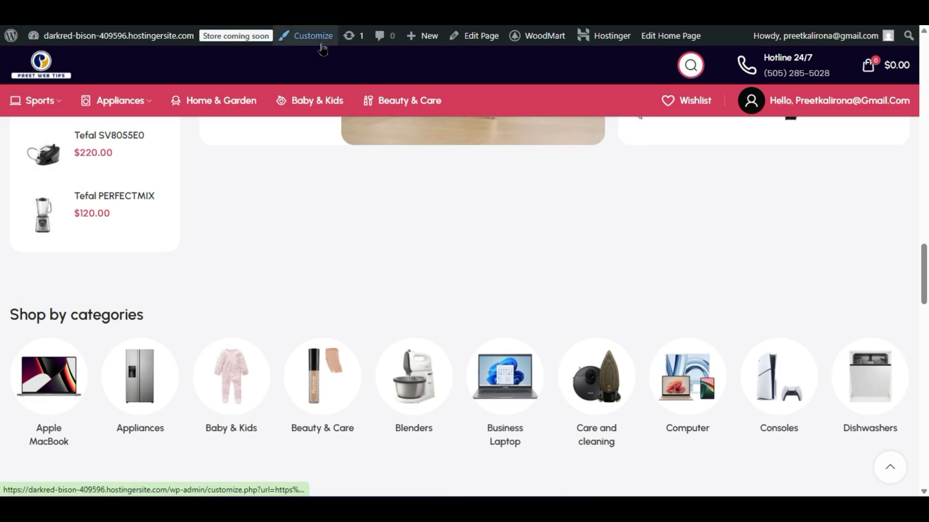
{"action": "left_click", "coordinate": [322, 46]}
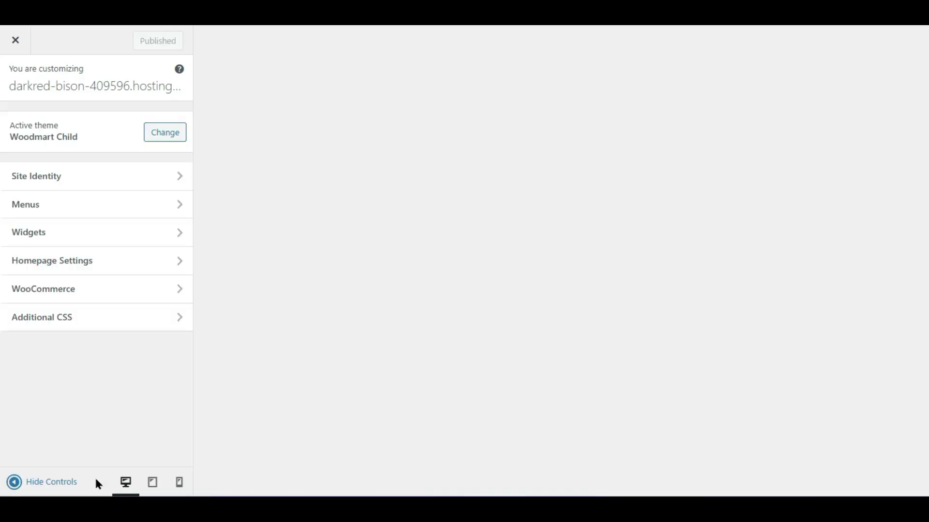
{"action": "left_click", "coordinate": [177, 483]}
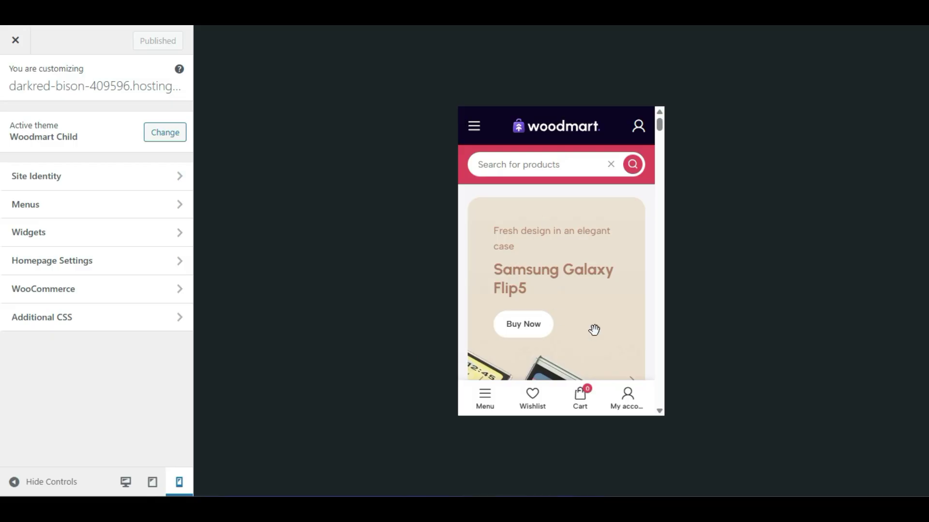
{"action": "scroll", "coordinate": [536, 304], "scroll_direction": "down", "scroll_amount": 5}
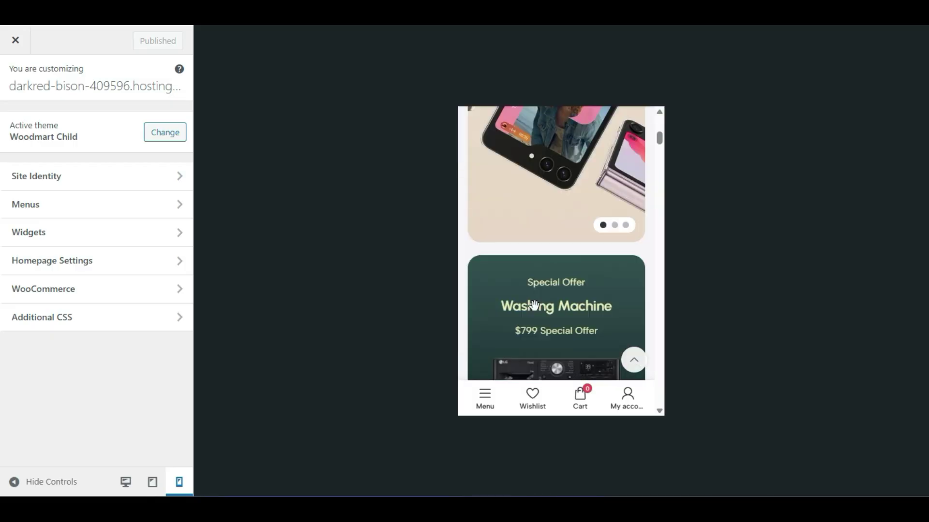
{"action": "scroll", "coordinate": [533, 304], "scroll_direction": "up", "scroll_amount": 5}
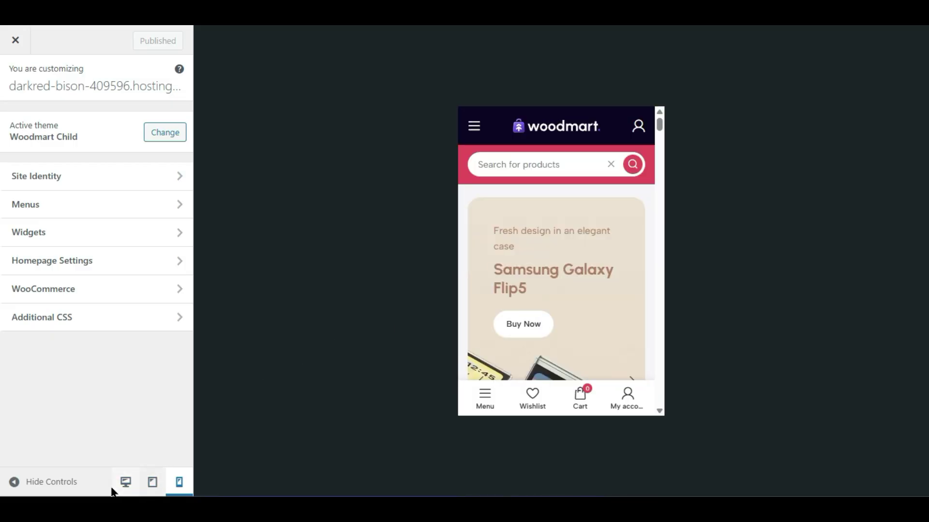
{"action": "left_click", "coordinate": [126, 482]}
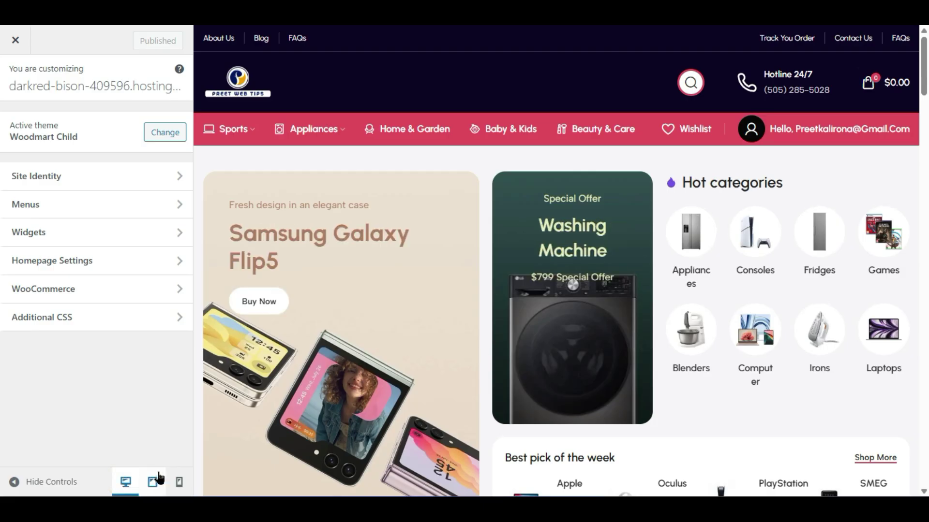
{"action": "left_click", "coordinate": [178, 481]}
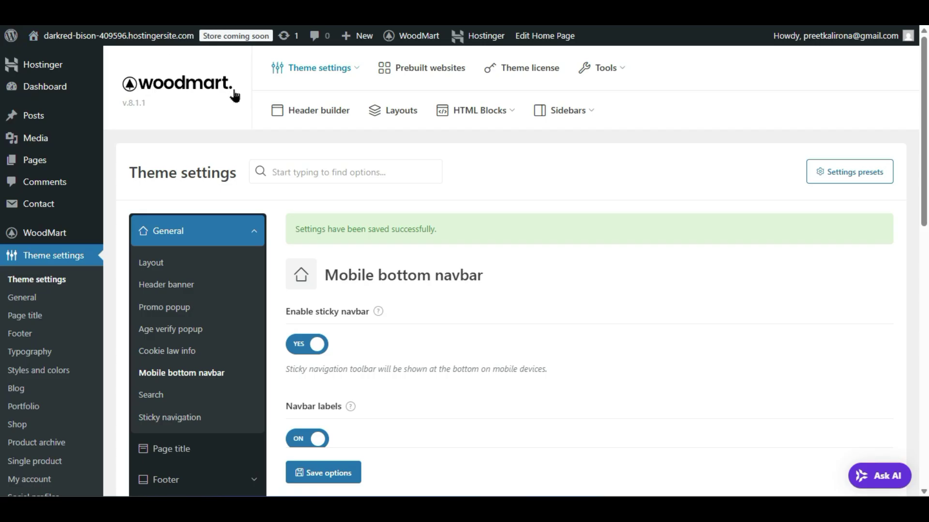
- Open Header Marketplace 2 for editing in the header builder and compare its desktop and mobile layouts
{"action": "left_click", "coordinate": [300, 111]}
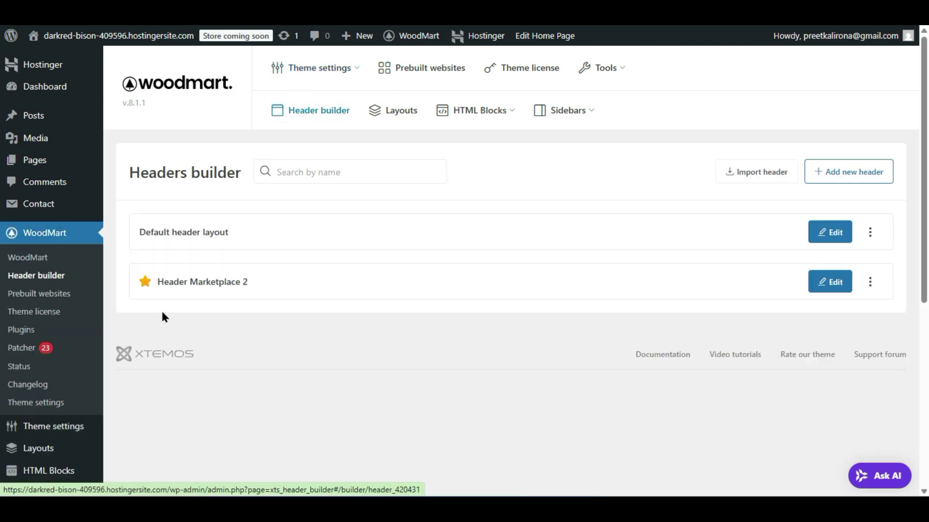
{"action": "left_click", "coordinate": [826, 280]}
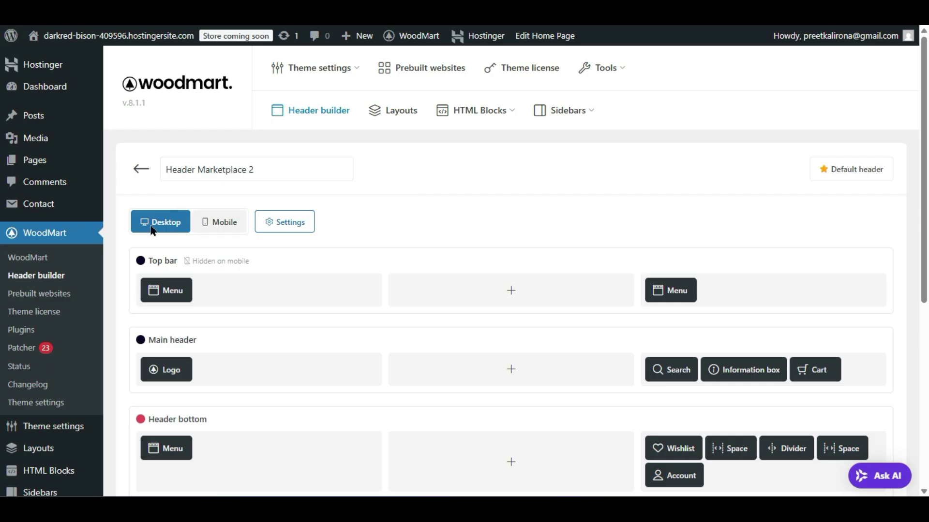
{"action": "left_click", "coordinate": [223, 222]}
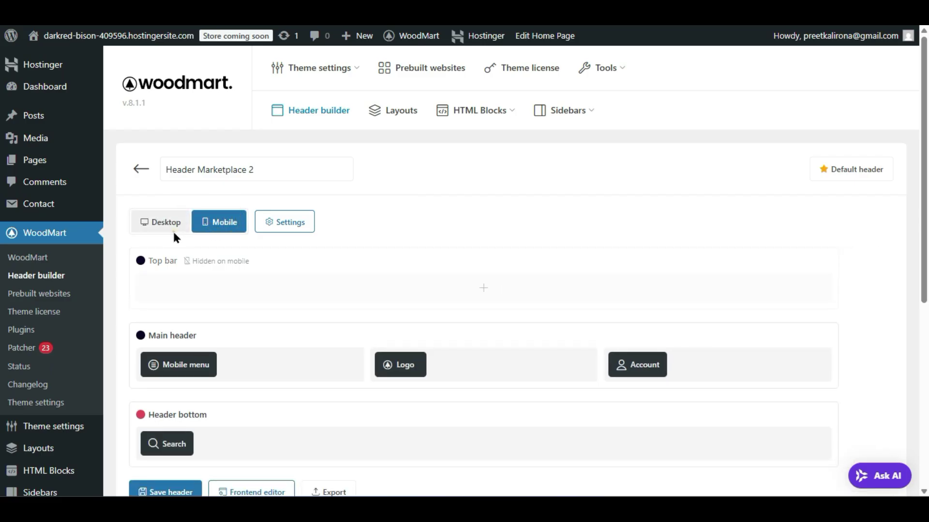
{"action": "left_click", "coordinate": [173, 230]}
{"action": "left_click", "coordinate": [217, 224]}
{"action": "left_click", "coordinate": [159, 223]}
{"action": "left_click", "coordinate": [265, 222]}
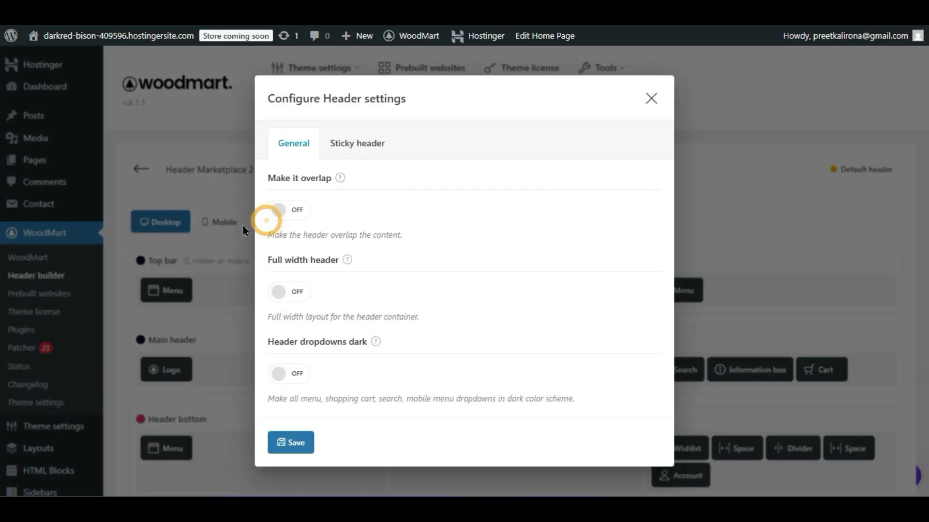
{"action": "left_click", "coordinate": [652, 98]}
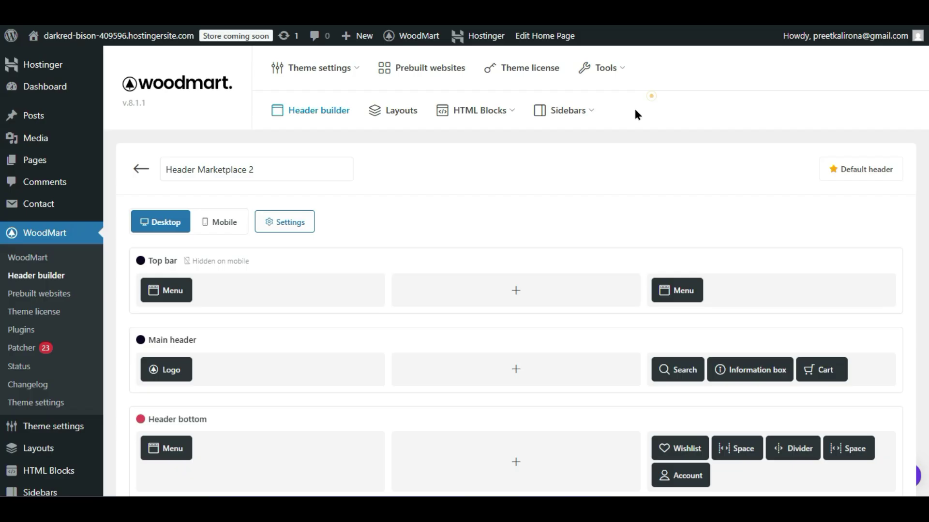
- Replace the logo in the mobile layout's main header with preet-web-tips.png from the media library and save the header
{"action": "left_click", "coordinate": [213, 226]}
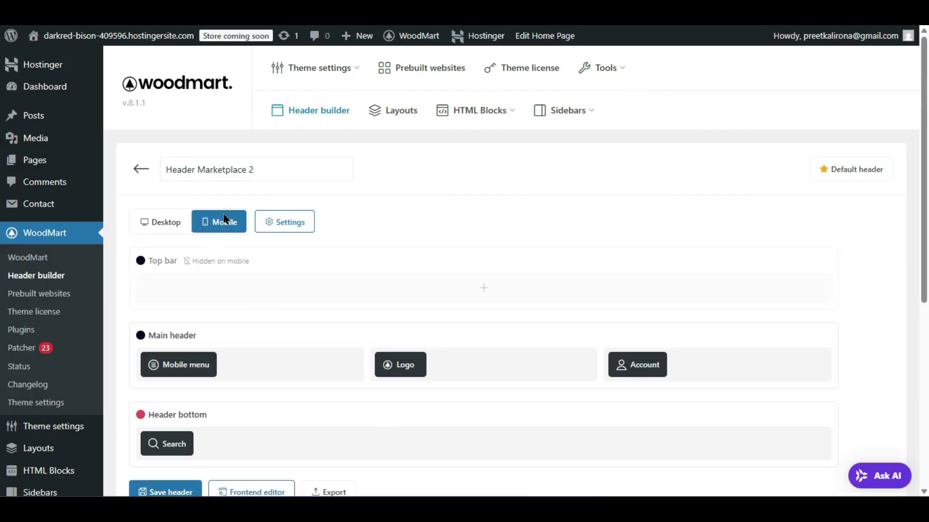
{"action": "scroll", "coordinate": [219, 222], "scroll_direction": "down", "scroll_amount": 2}
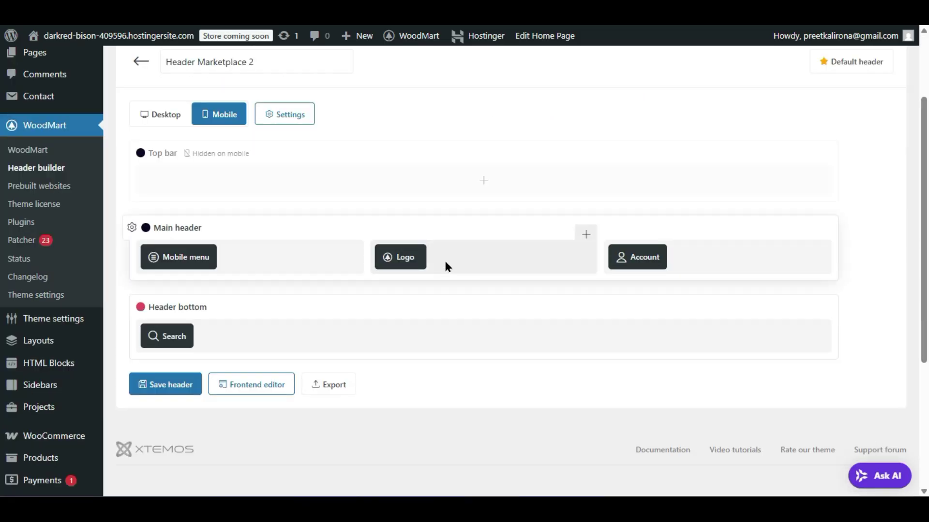
{"action": "mouse_move", "coordinate": [386, 257]}
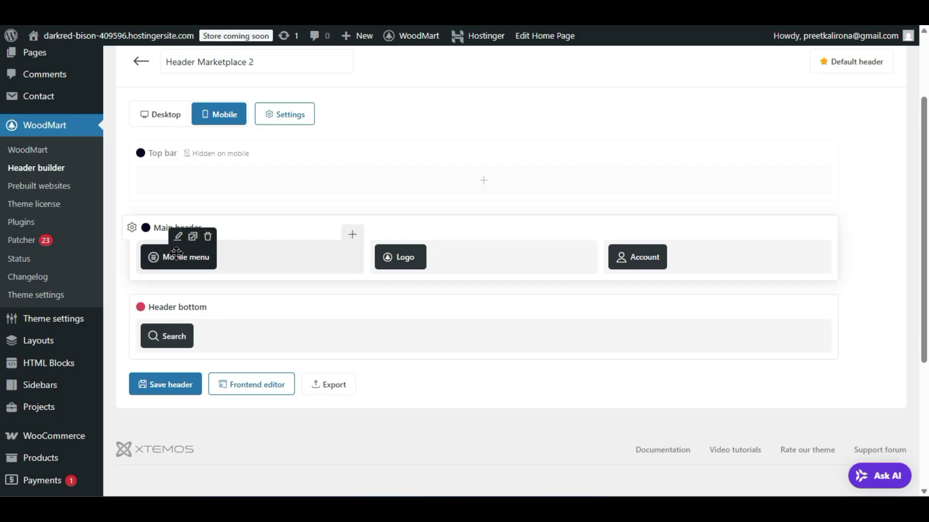
{"action": "mouse_move", "coordinate": [642, 252]}
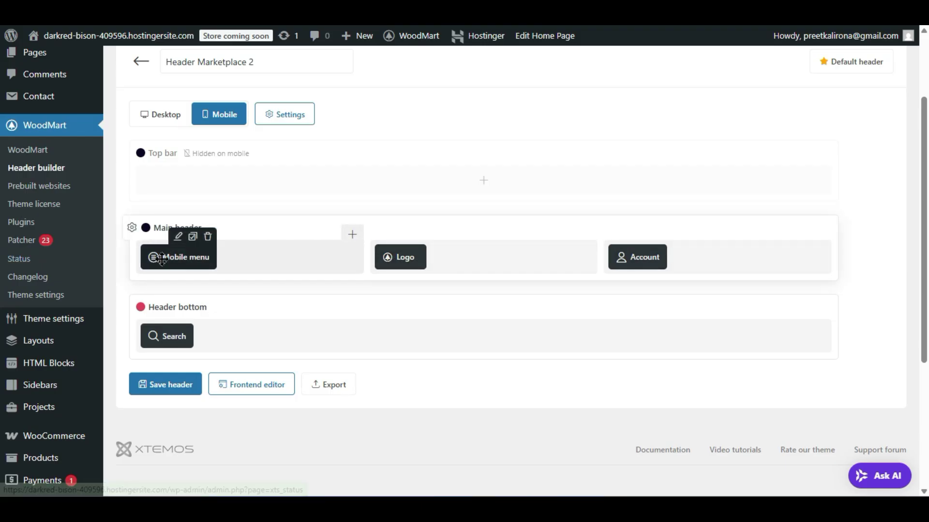
{"action": "left_click", "coordinate": [384, 235]}
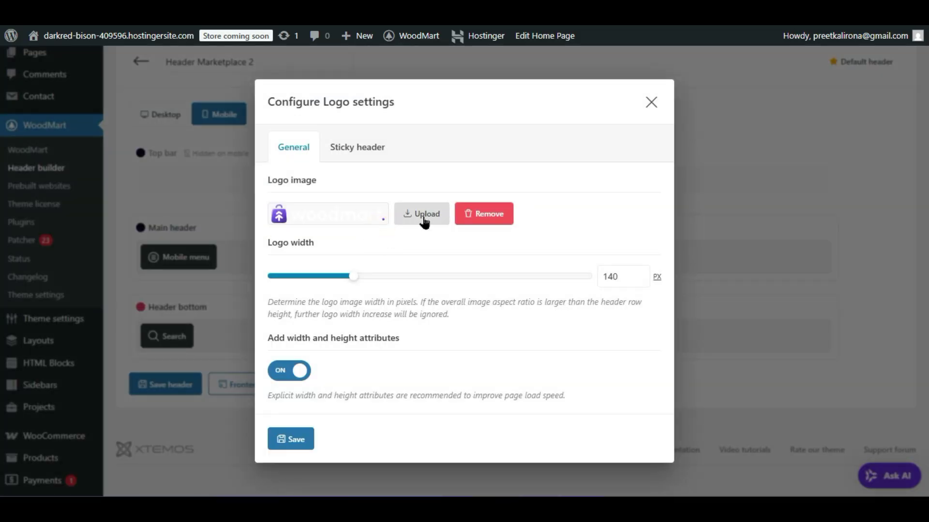
{"action": "left_click", "coordinate": [424, 220]}
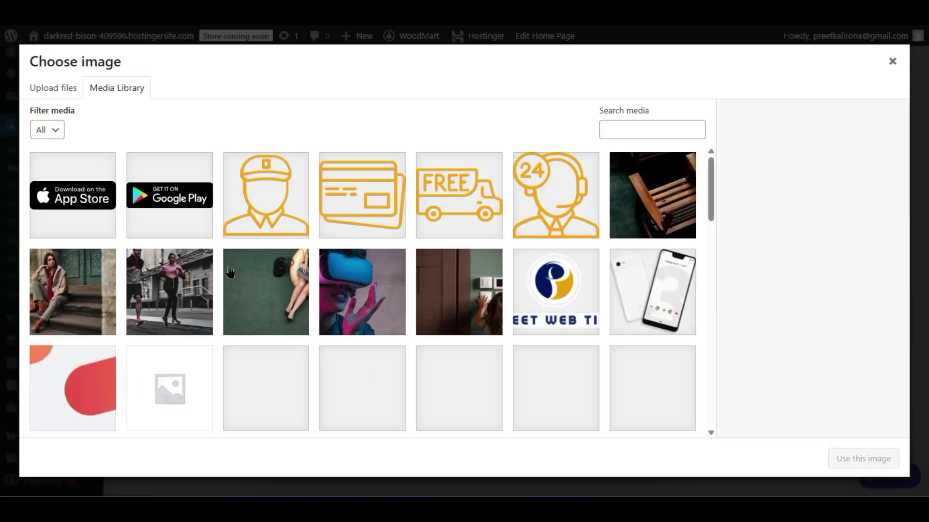
{"action": "left_click", "coordinate": [582, 309]}
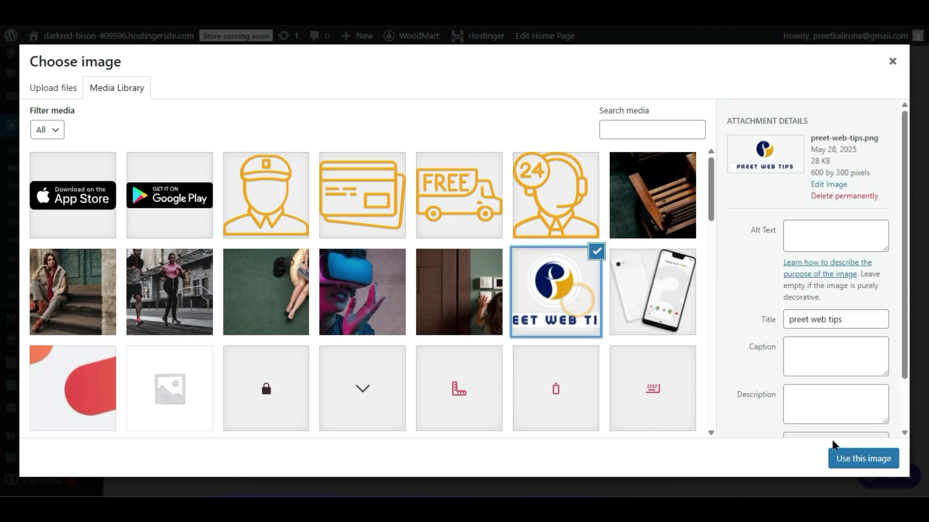
{"action": "left_click", "coordinate": [863, 462]}
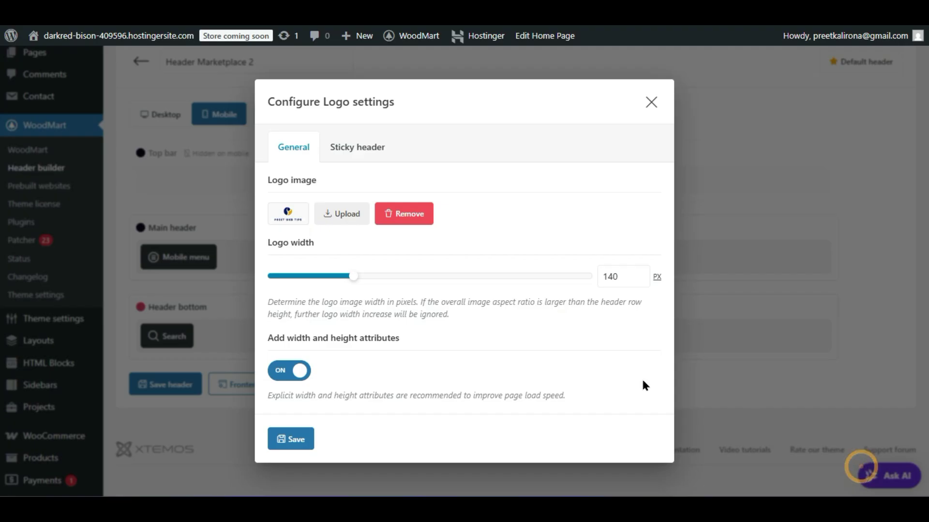
{"action": "left_click", "coordinate": [295, 439]}
{"action": "left_click", "coordinate": [177, 384]}
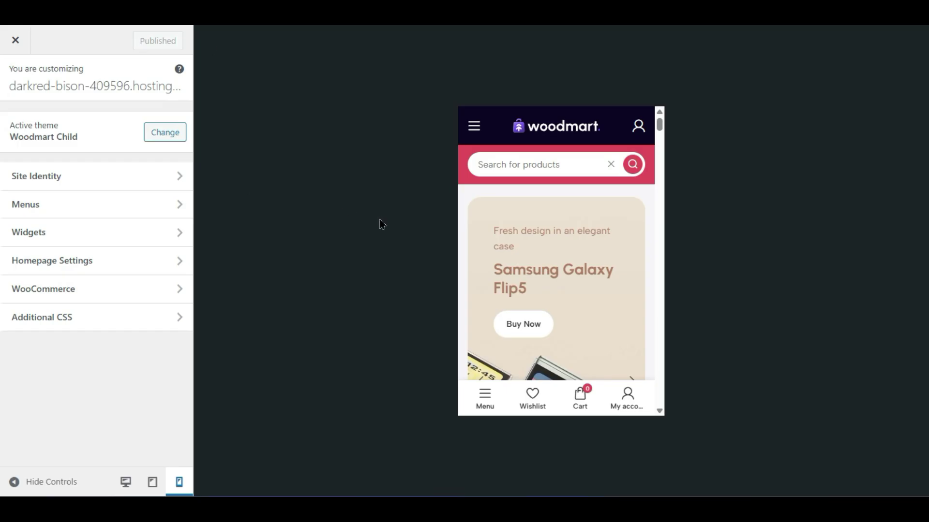
- Reload the Customizer, check the header logo and home page in mobile preview, and open the account page from the mobile header
{"action": "key", "text": "F5"}
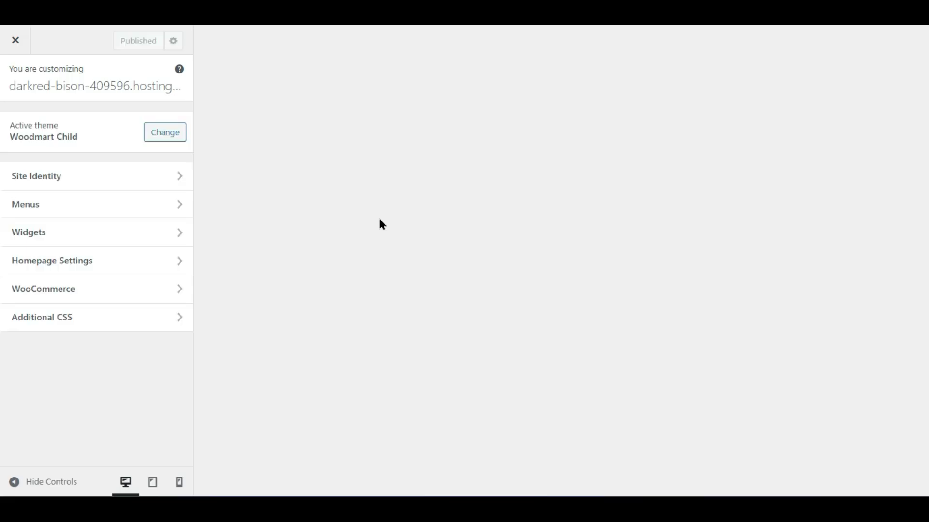
{"action": "left_click", "coordinate": [178, 486]}
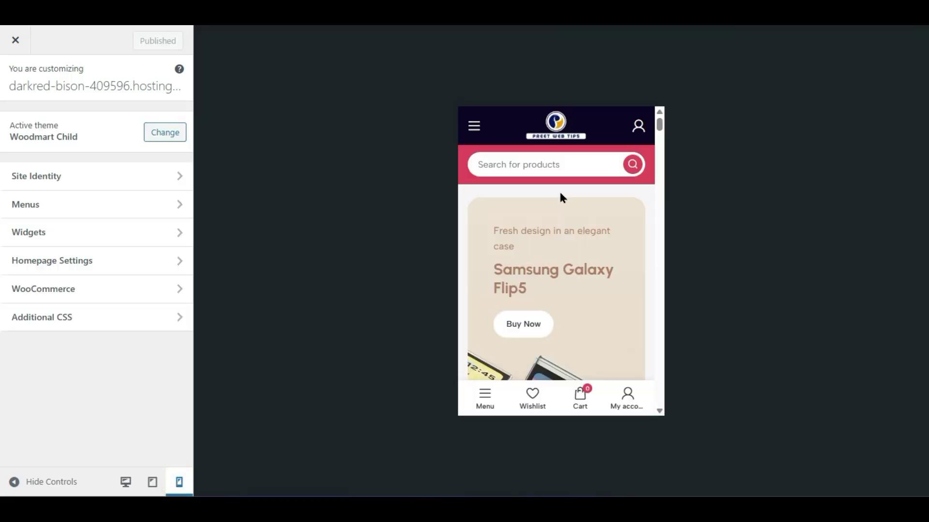
{"action": "left_click", "coordinate": [560, 164]}
{"action": "left_click_drag", "start_coordinate": [658, 125], "coordinate": [678, 395]}
{"action": "left_click_drag", "start_coordinate": [677, 413], "coordinate": [660, 124]}
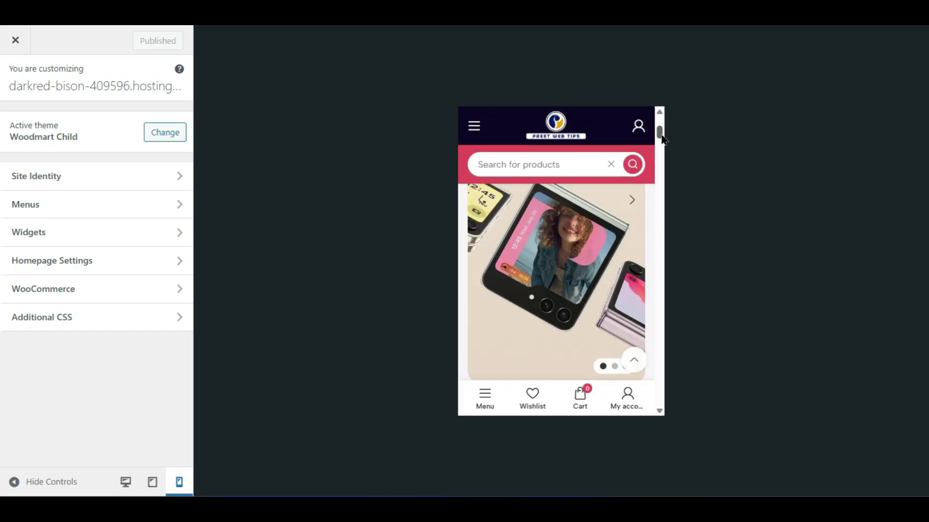
{"action": "scroll", "coordinate": [561, 258], "scroll_direction": "down", "scroll_amount": 5}
{"action": "scroll", "coordinate": [564, 309], "scroll_direction": "up", "scroll_amount": 6}
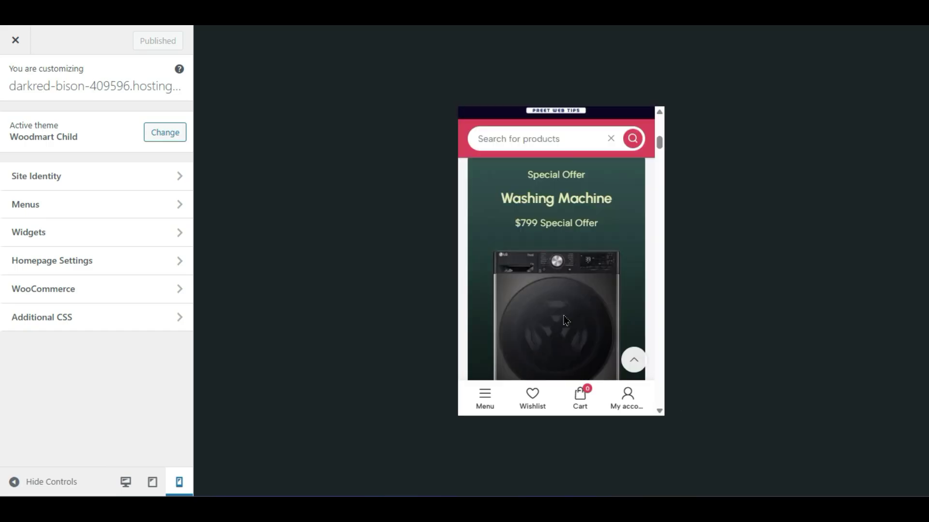
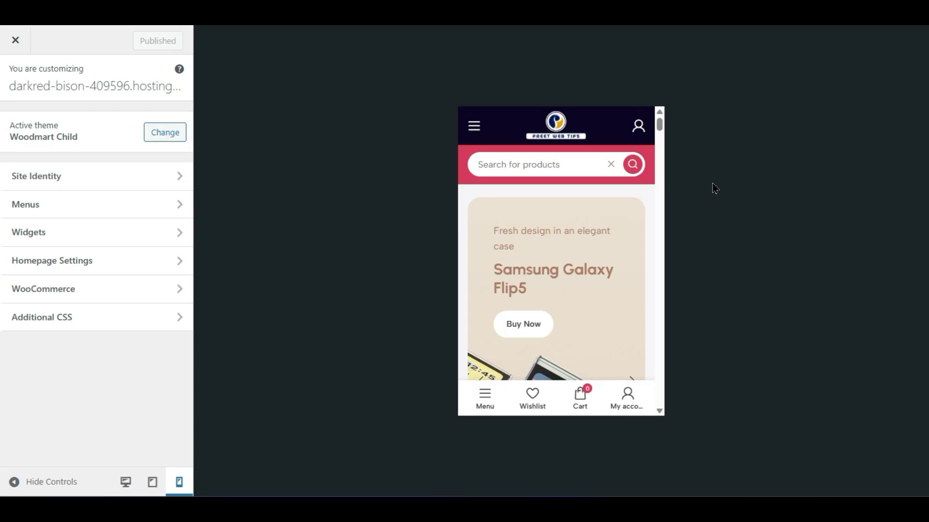
{"action": "left_click", "coordinate": [638, 133]}
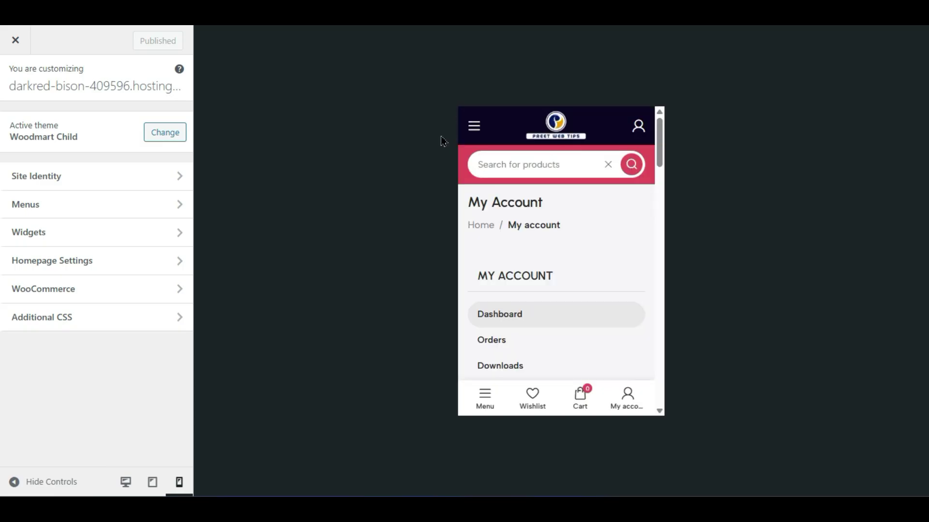
- Open the Mobile menu element's settings in the mobile main header and choose Menu Marketplace 2 as its category menu
{"action": "left_click", "coordinate": [473, 129]}
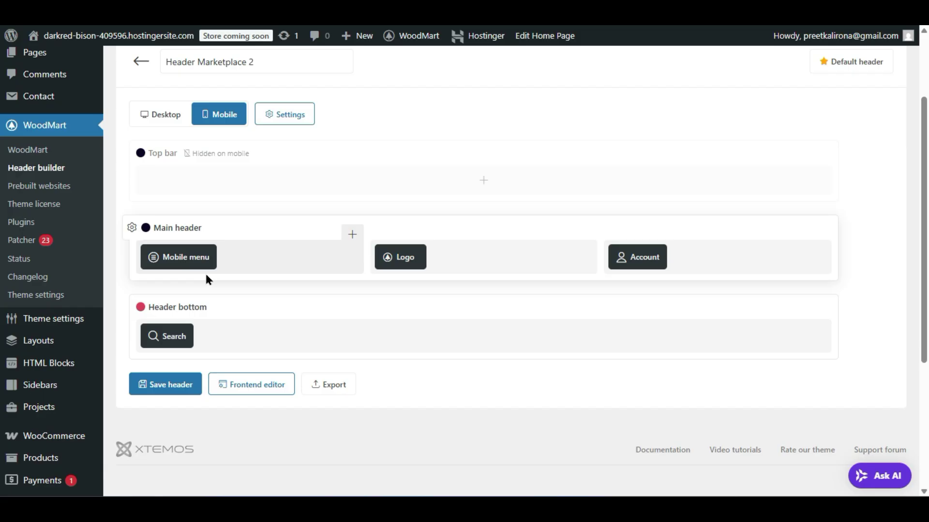
{"action": "mouse_move", "coordinate": [187, 263]}
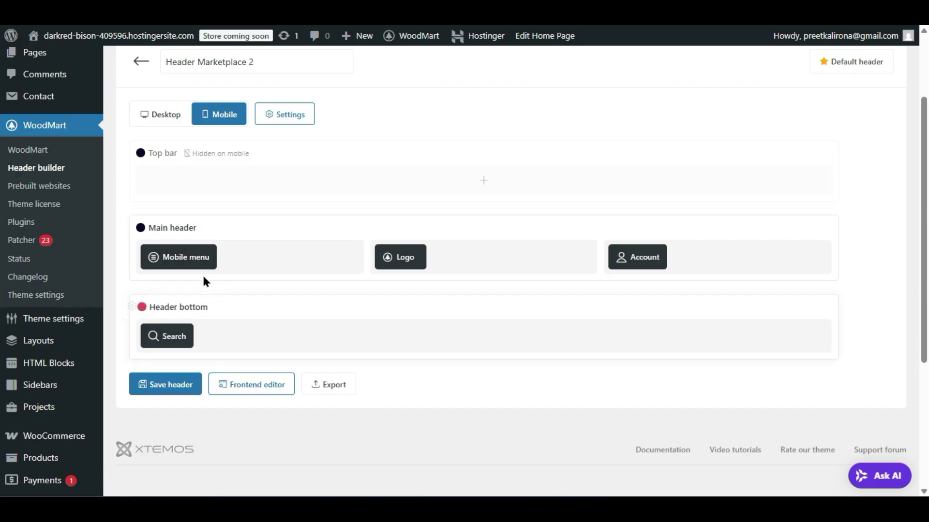
{"action": "left_click", "coordinate": [179, 238]}
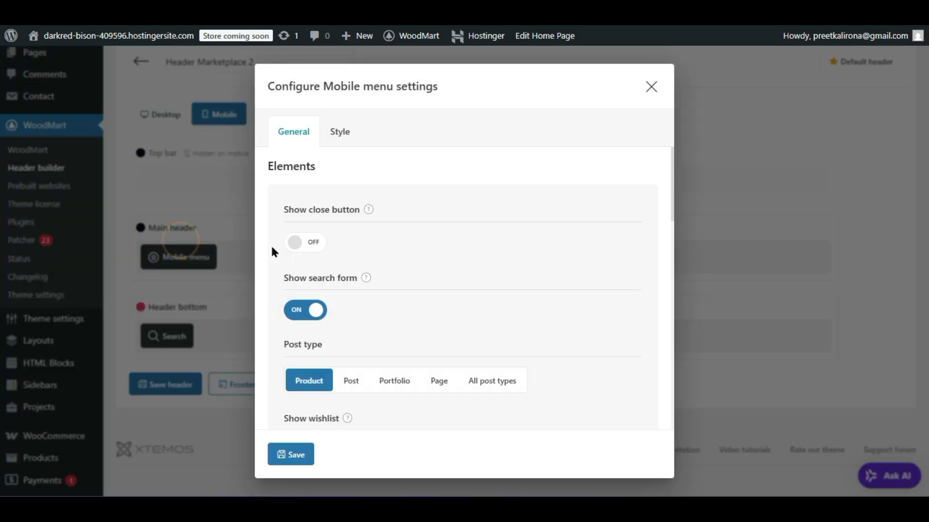
{"action": "scroll", "coordinate": [375, 297], "scroll_direction": "down", "scroll_amount": 12}
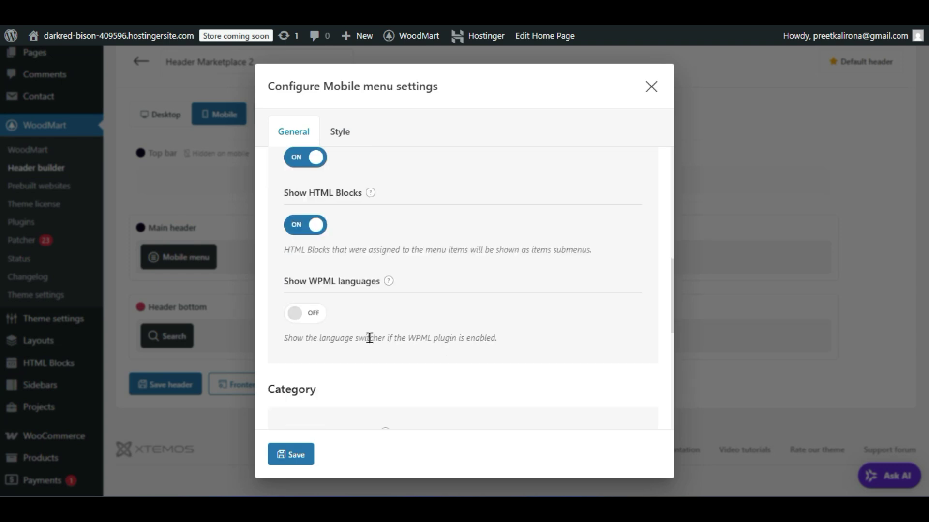
{"action": "scroll", "coordinate": [367, 336], "scroll_direction": "up", "scroll_amount": 2}
{"action": "scroll", "coordinate": [368, 335], "scroll_direction": "up", "scroll_amount": 2}
{"action": "scroll", "coordinate": [344, 299], "scroll_direction": "down", "scroll_amount": 6}
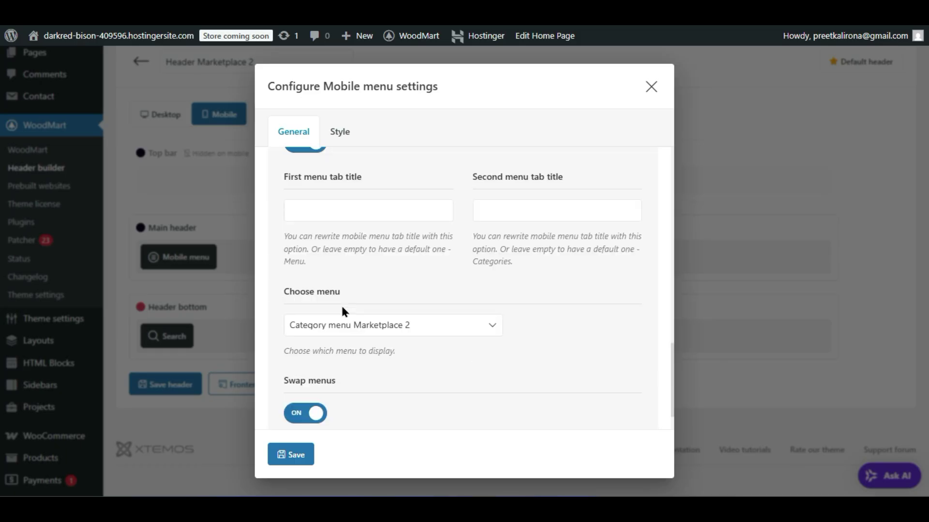
{"action": "scroll", "coordinate": [342, 312], "scroll_direction": "down", "scroll_amount": 2}
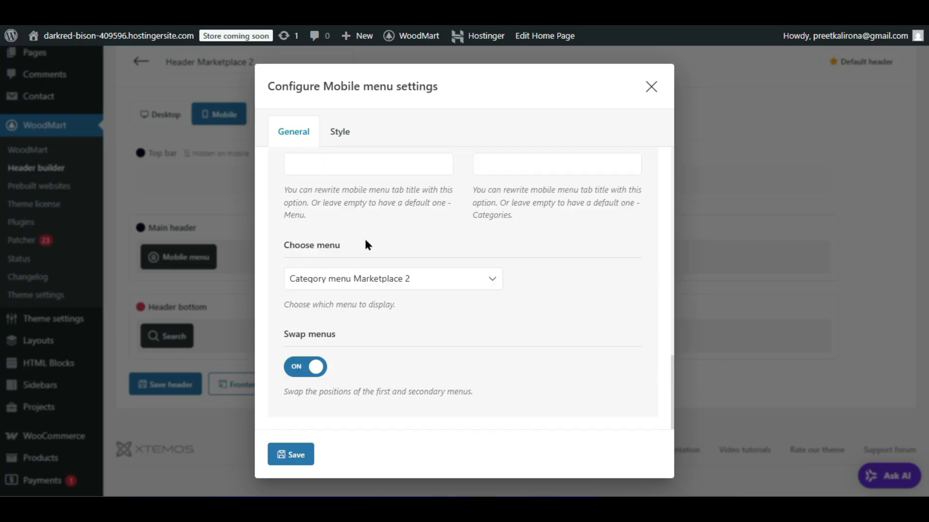
{"action": "left_click", "coordinate": [382, 279]}
{"action": "left_click", "coordinate": [382, 279]}
{"action": "left_click", "coordinate": [382, 280]}
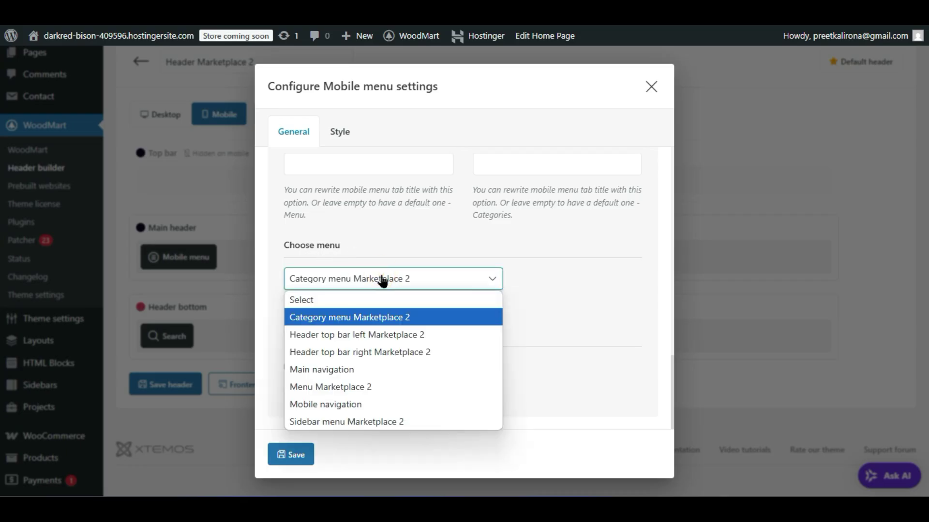
{"action": "left_click", "coordinate": [380, 388]}
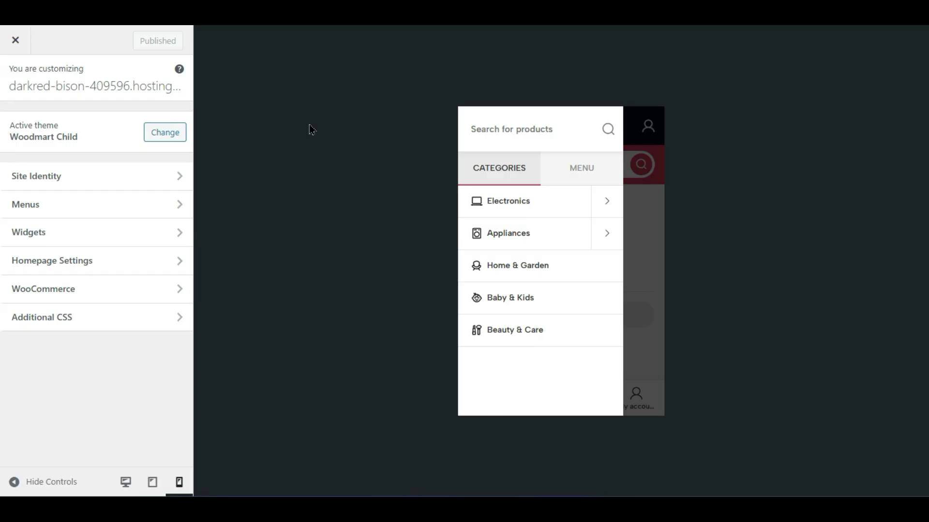
- Compare the Categories and Menu tabs of the mobile menu in the Customizer preview
{"action": "left_click", "coordinate": [576, 171]}
{"action": "left_click", "coordinate": [506, 169]}
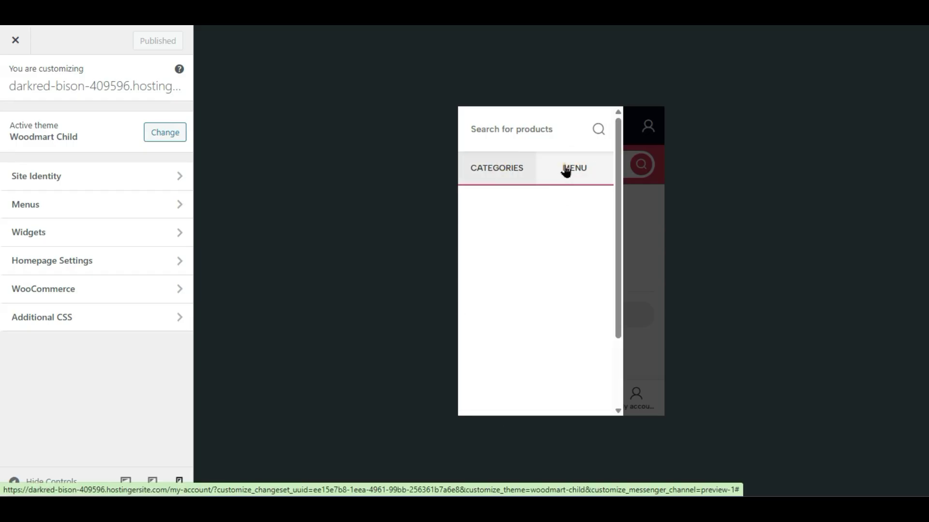
{"action": "left_click", "coordinate": [591, 166]}
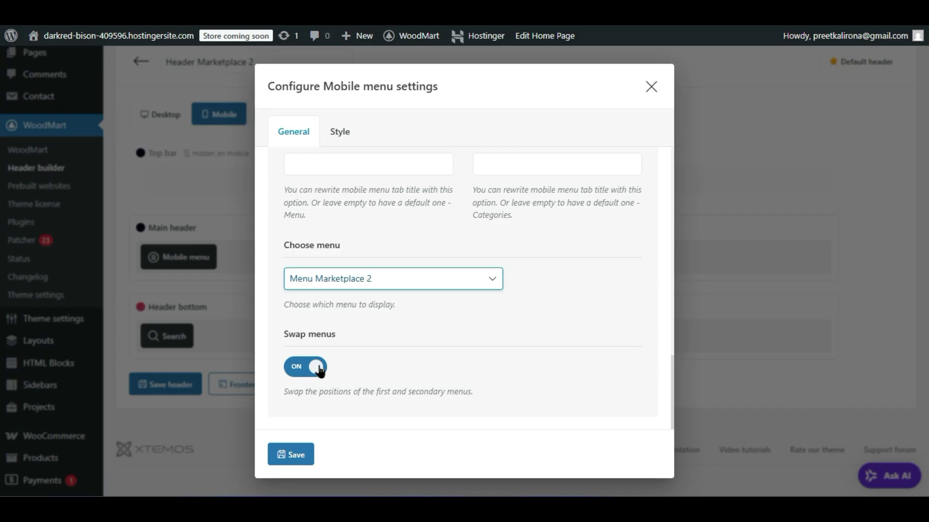
- Review the Mobile menu's tab titles, category options and element visibility settings
{"action": "scroll", "coordinate": [323, 371], "scroll_direction": "up", "scroll_amount": 4}
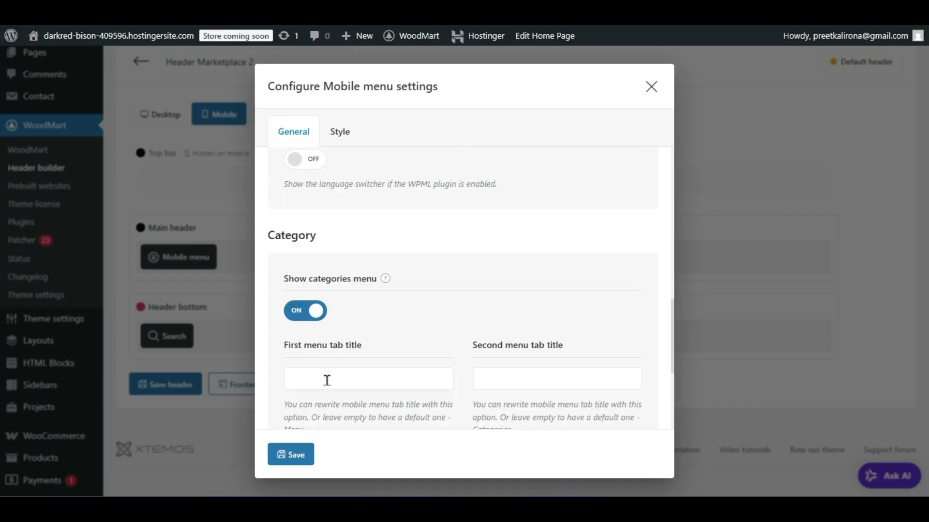
{"action": "left_click", "coordinate": [326, 380]}
{"action": "left_click", "coordinate": [531, 379]}
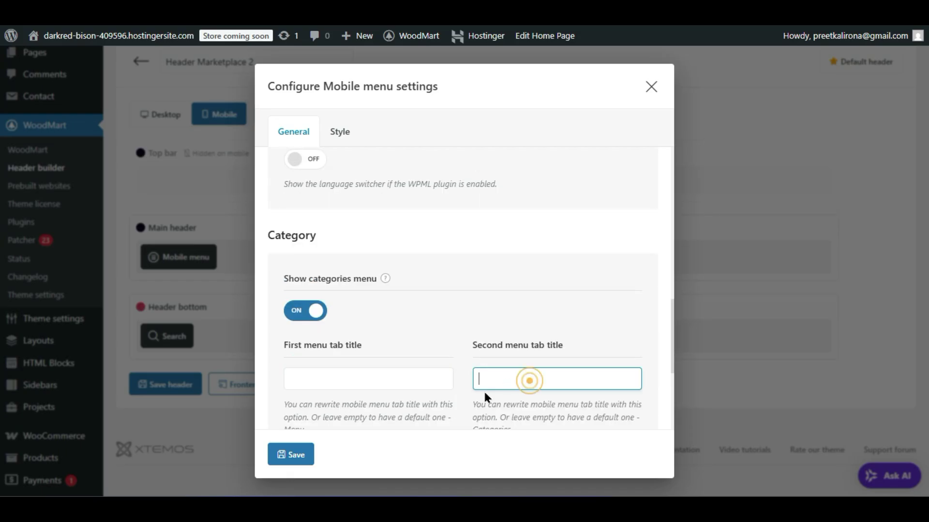
{"action": "scroll", "coordinate": [483, 391], "scroll_direction": "down", "scroll_amount": 4}
{"action": "scroll", "coordinate": [483, 391], "scroll_direction": "up", "scroll_amount": 2}
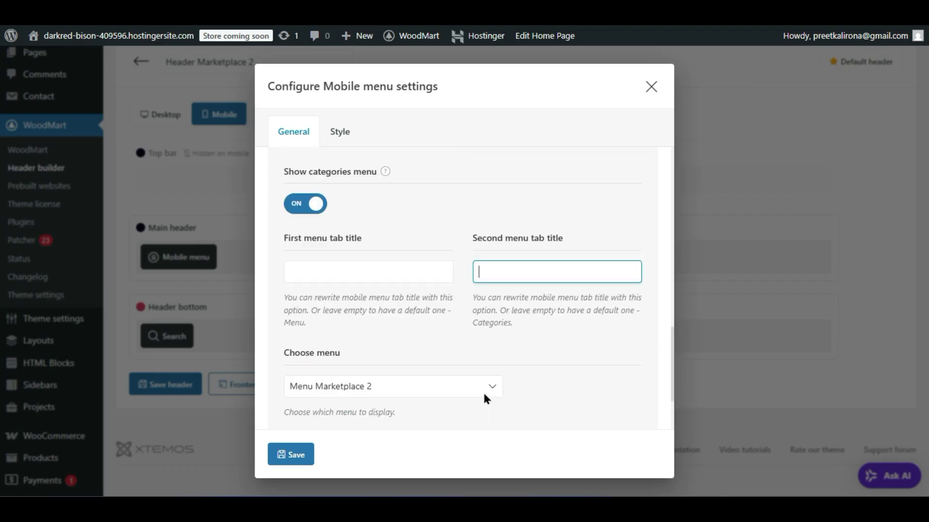
{"action": "scroll", "coordinate": [478, 352], "scroll_direction": "up", "scroll_amount": 4}
{"action": "scroll", "coordinate": [481, 358], "scroll_direction": "up", "scroll_amount": 4}
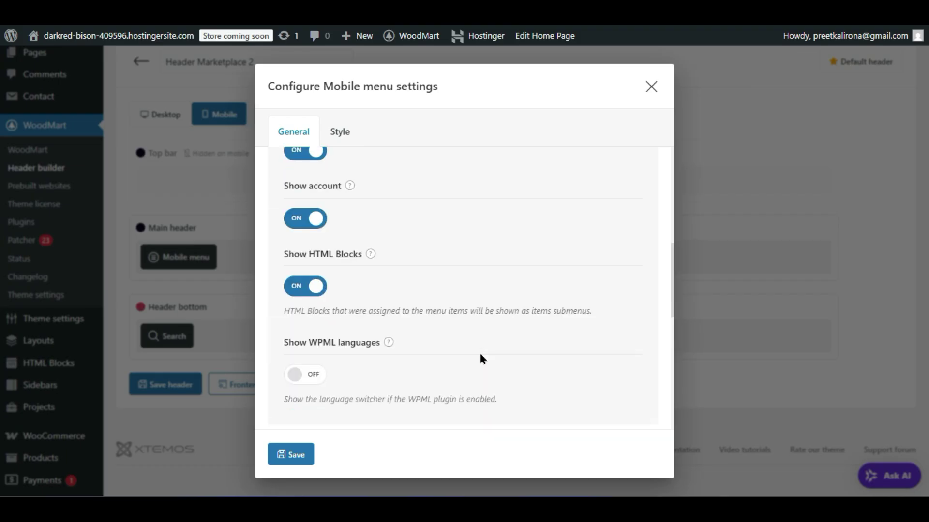
{"action": "scroll", "coordinate": [479, 360], "scroll_direction": "up", "scroll_amount": 2}
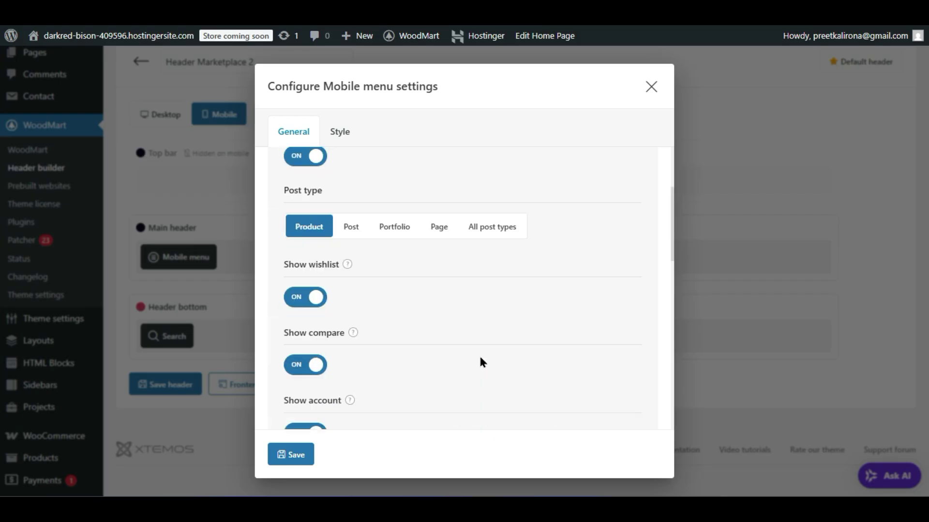
{"action": "scroll", "coordinate": [478, 362], "scroll_direction": "down", "scroll_amount": 2}
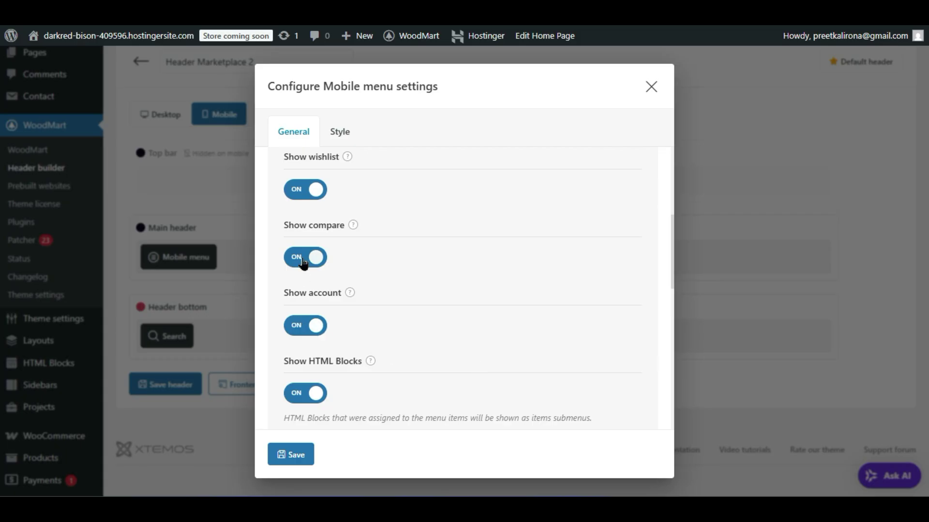
{"action": "scroll", "coordinate": [318, 287], "scroll_direction": "up", "scroll_amount": 2}
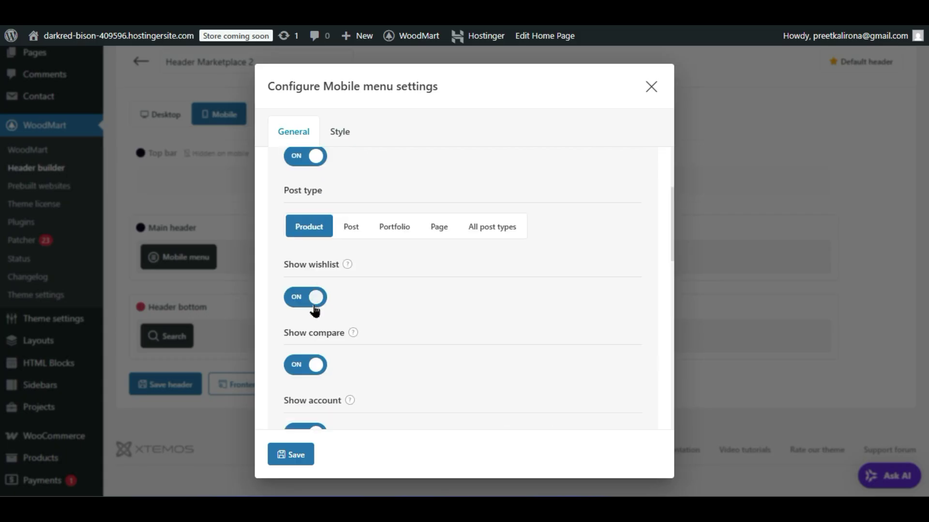
{"action": "scroll", "coordinate": [315, 311], "scroll_direction": "up", "scroll_amount": 3}
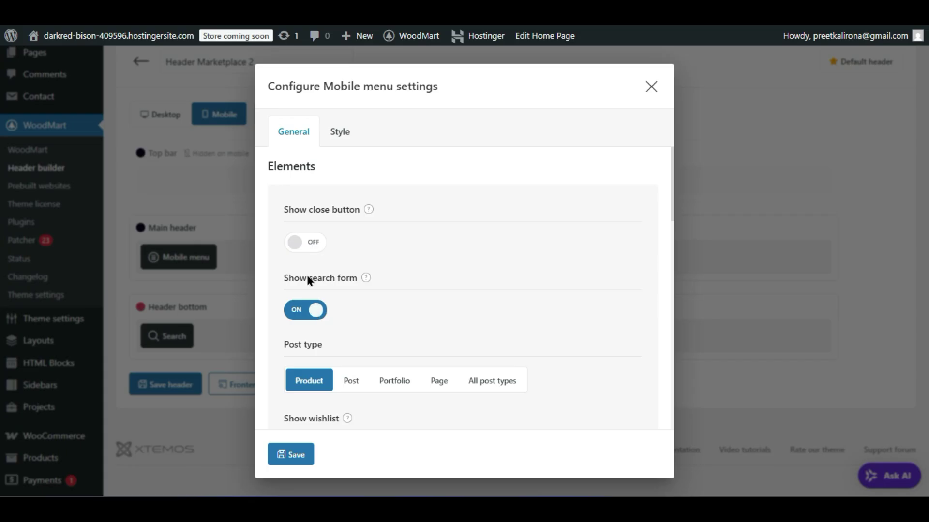
- Try enabling the close button in the Mobile menu settings
{"action": "left_click", "coordinate": [310, 242]}
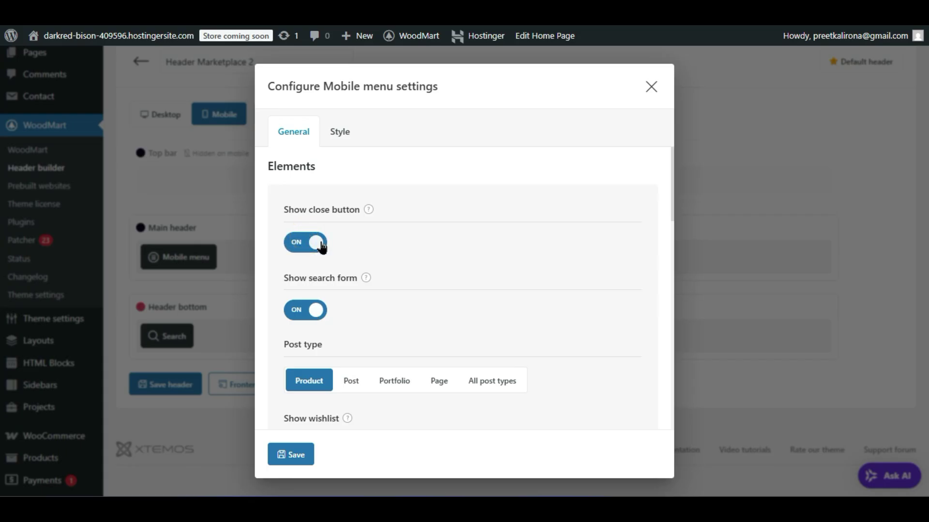
{"action": "left_click", "coordinate": [309, 247]}
{"action": "left_click", "coordinate": [317, 243]}
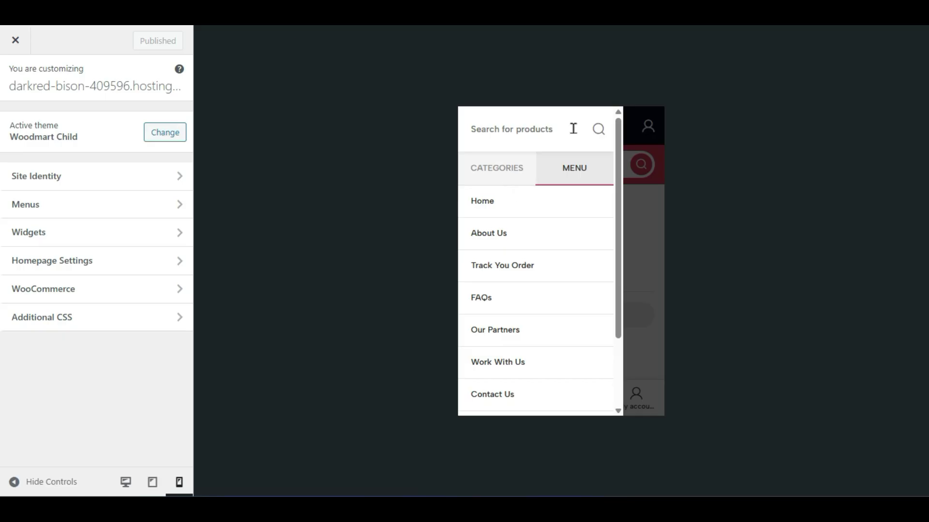
- Examine the mobile menu's items in the Customizer preview and test its product search with an empty query
{"action": "scroll", "coordinate": [521, 339], "scroll_direction": "down", "scroll_amount": 2}
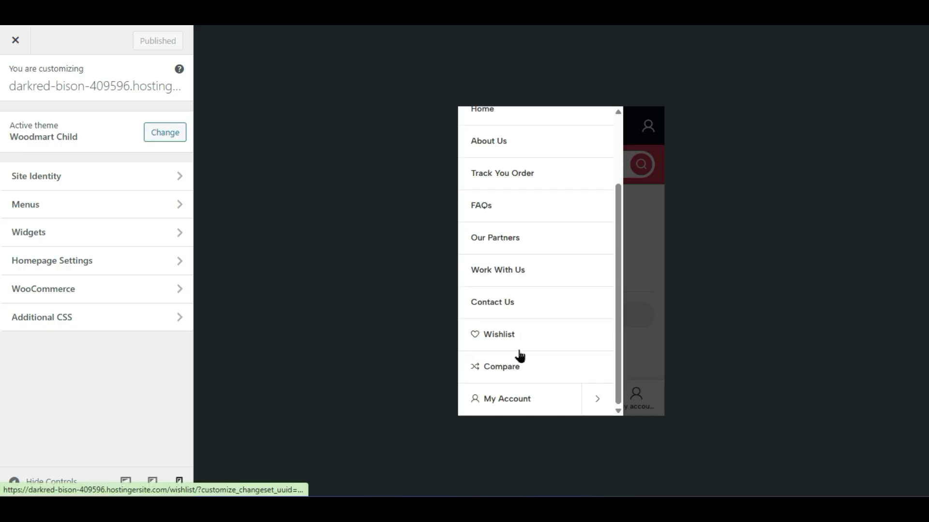
{"action": "scroll", "coordinate": [521, 357], "scroll_direction": "up", "scroll_amount": 2}
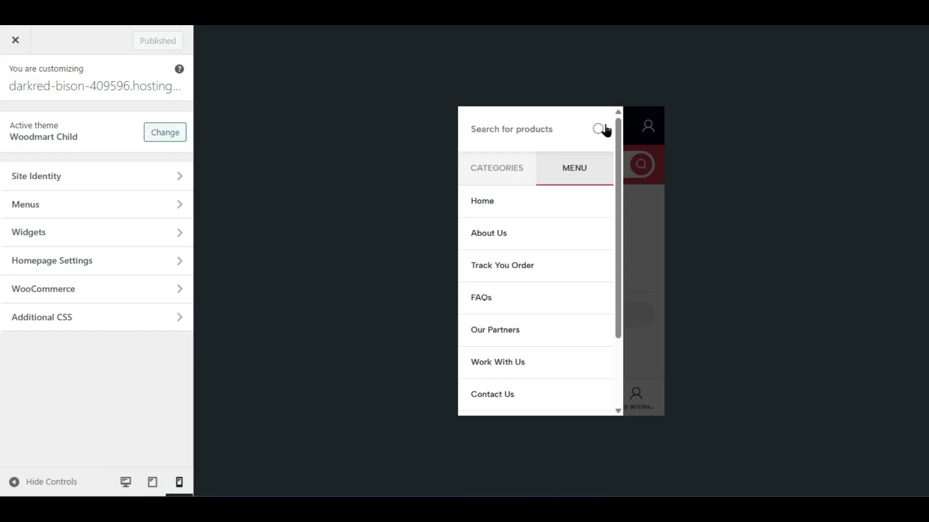
{"action": "left_click", "coordinate": [600, 129]}
{"action": "left_click", "coordinate": [601, 128]}
{"action": "left_click", "coordinate": [601, 129]}
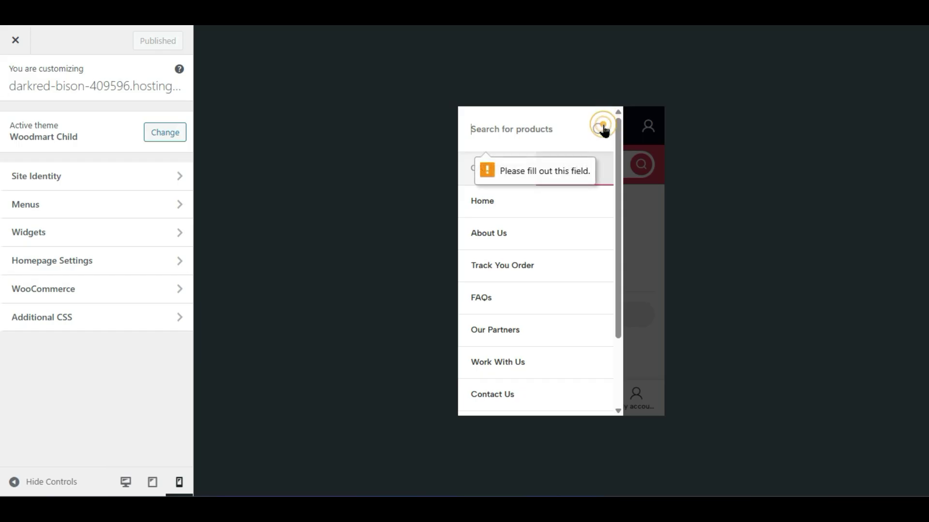
{"action": "left_click", "coordinate": [602, 129]}
{"action": "left_click", "coordinate": [601, 129]}
{"action": "left_click", "coordinate": [602, 129]}
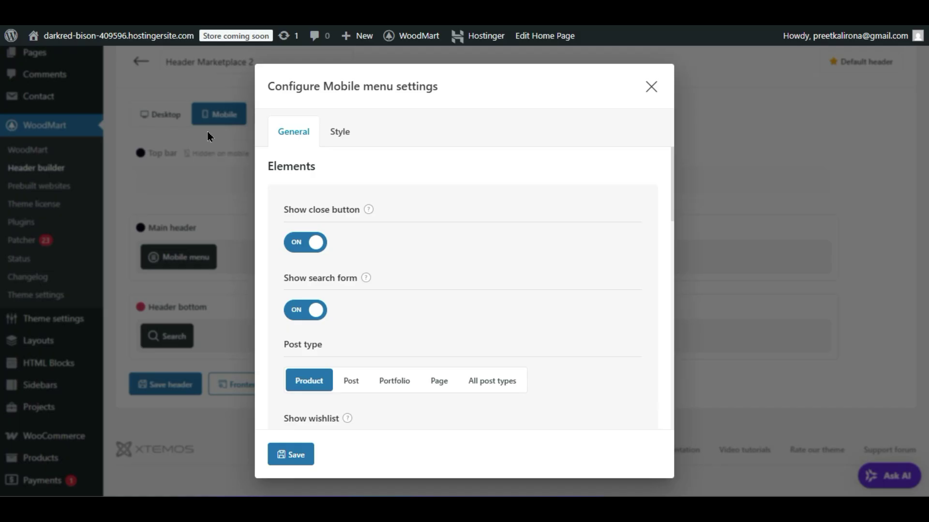
- Turn off the close button and the compare link in the Mobile menu settings, and save the settings and the header
{"action": "left_click", "coordinate": [299, 240]}
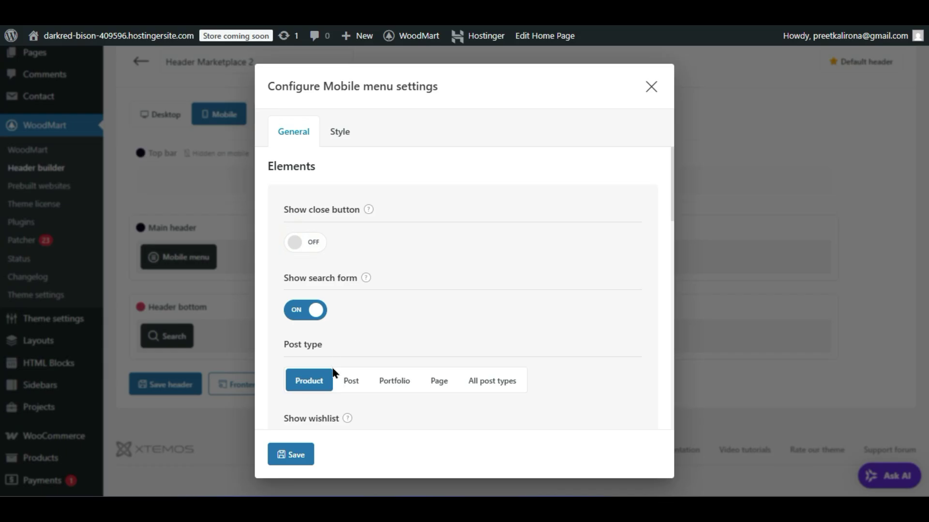
{"action": "scroll", "coordinate": [332, 378], "scroll_direction": "down", "scroll_amount": 4}
{"action": "left_click", "coordinate": [317, 307]}
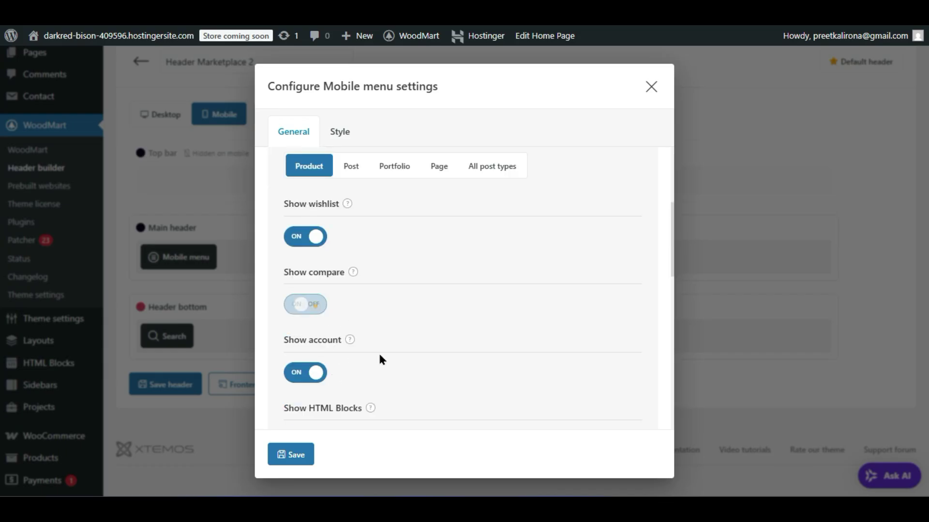
{"action": "scroll", "coordinate": [300, 338], "scroll_direction": "down", "scroll_amount": 2}
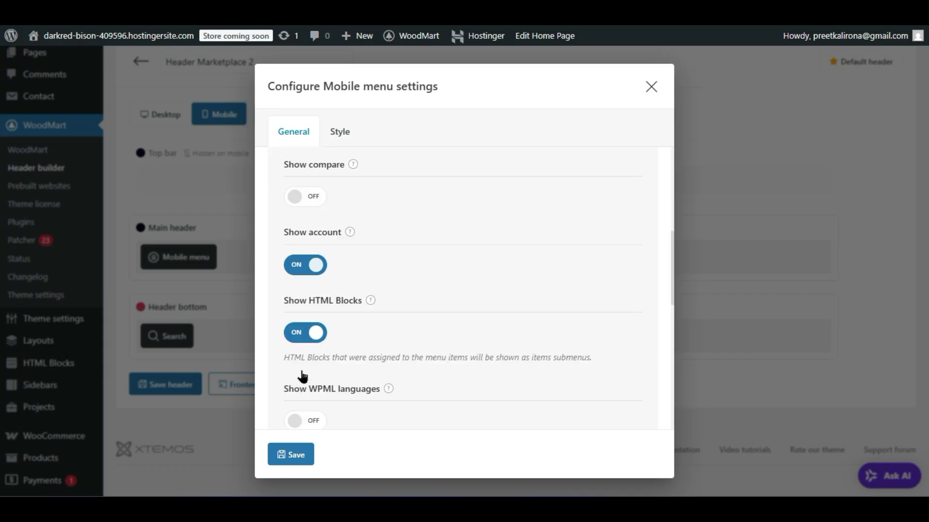
{"action": "scroll", "coordinate": [289, 339], "scroll_direction": "down", "scroll_amount": 2}
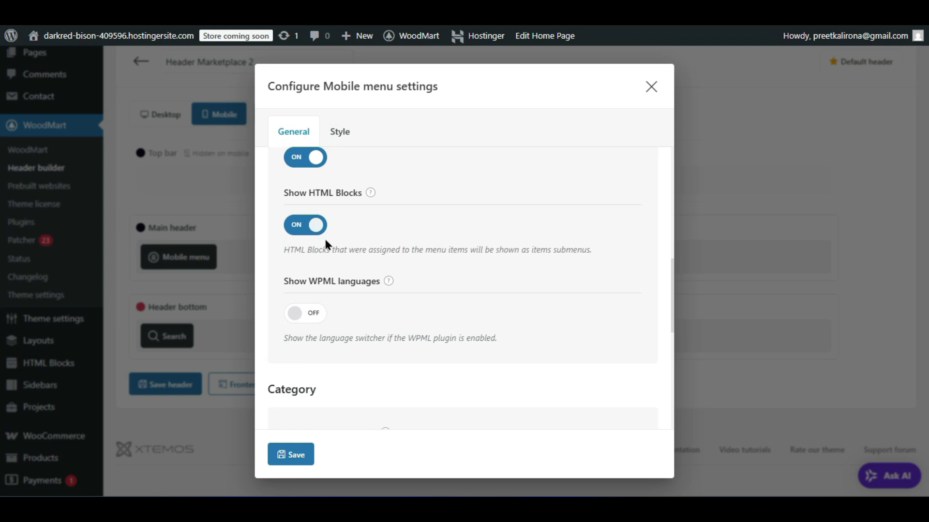
{"action": "scroll", "coordinate": [348, 331], "scroll_direction": "down", "scroll_amount": 4}
{"action": "scroll", "coordinate": [348, 340], "scroll_direction": "down", "scroll_amount": 3}
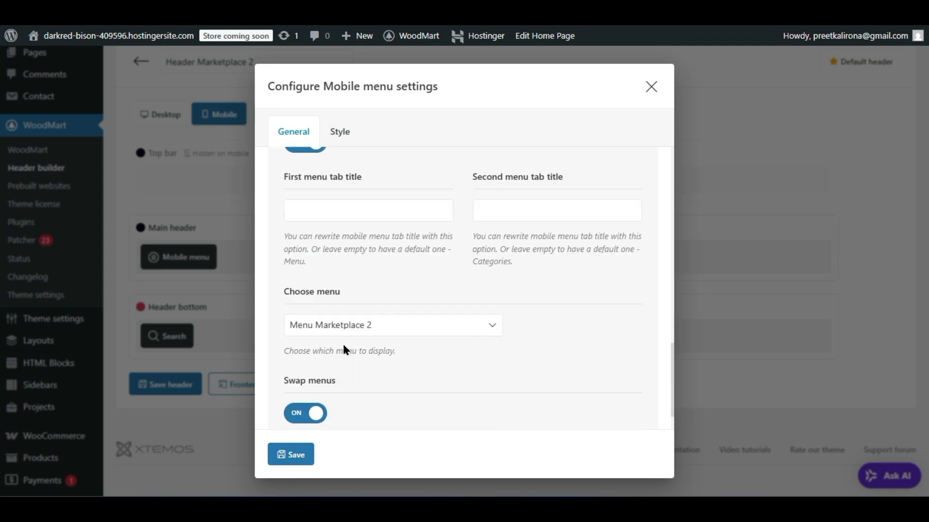
{"action": "scroll", "coordinate": [340, 355], "scroll_direction": "up", "scroll_amount": 6}
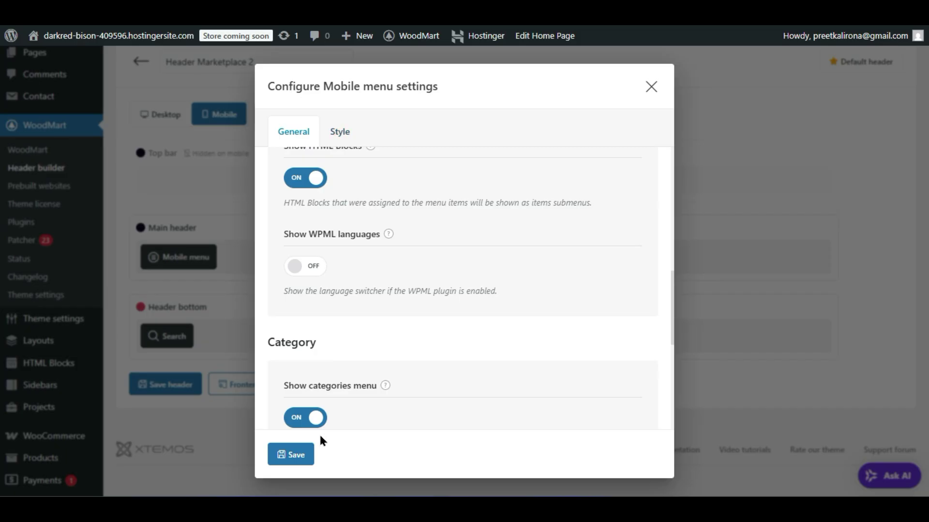
{"action": "left_click", "coordinate": [299, 454]}
{"action": "left_click", "coordinate": [182, 390]}
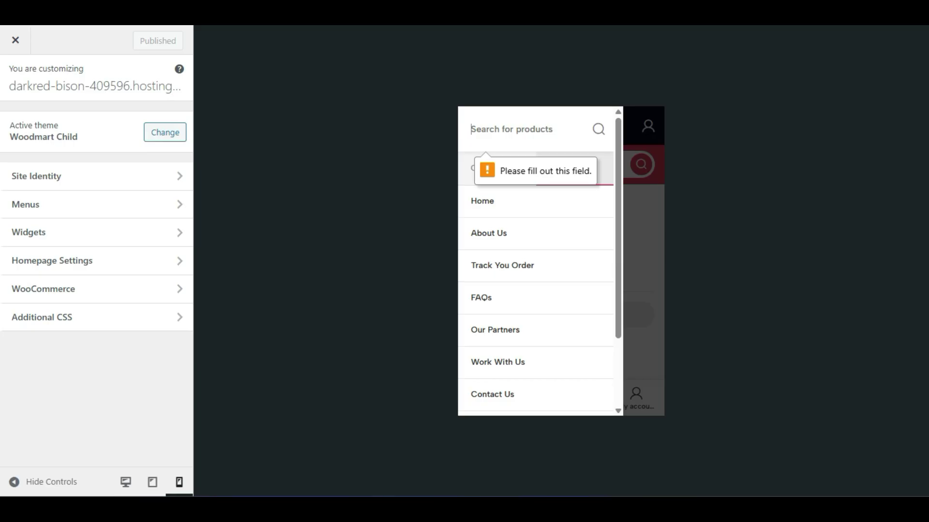
- Close the mobile menu in the preview and try to remove the Search element from the mobile header bottom
{"action": "left_click", "coordinate": [653, 211]}
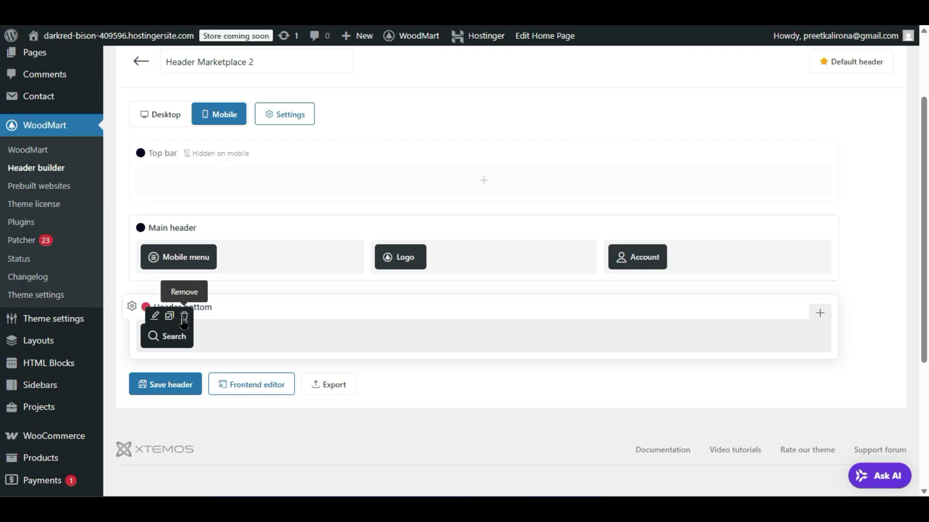
{"action": "left_click", "coordinate": [183, 319]}
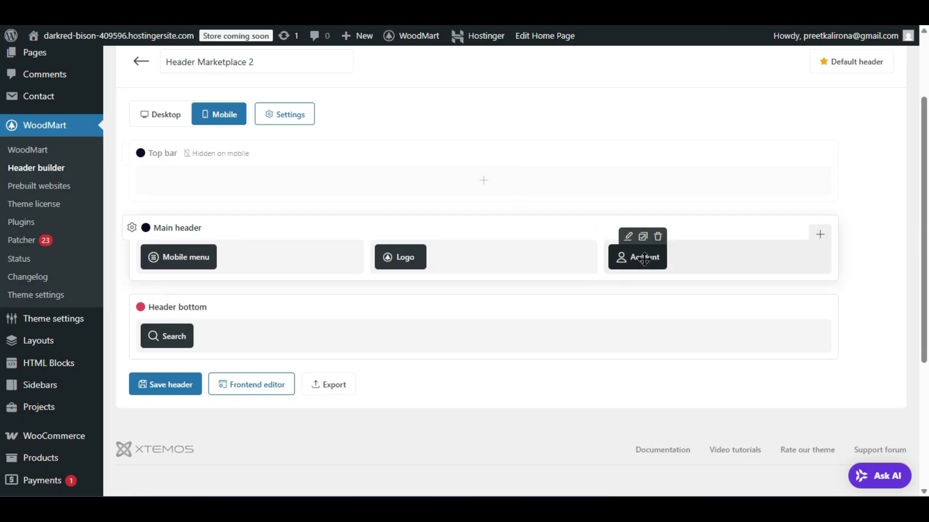
- Turn on the username display in the mobile main header's Account settings and check the account icon in the Customizer preview
{"action": "left_click", "coordinate": [630, 238]}
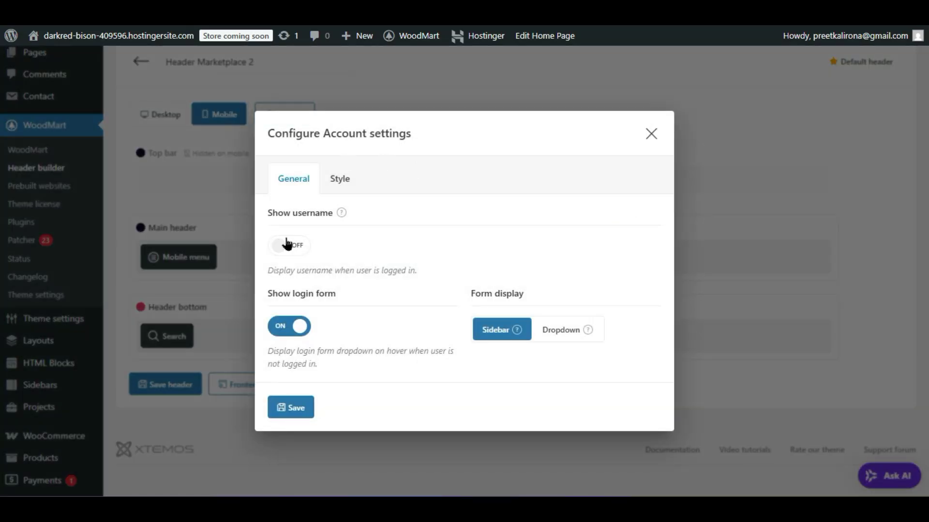
{"action": "left_click", "coordinate": [286, 244]}
{"action": "mouse_move", "coordinate": [517, 334]}
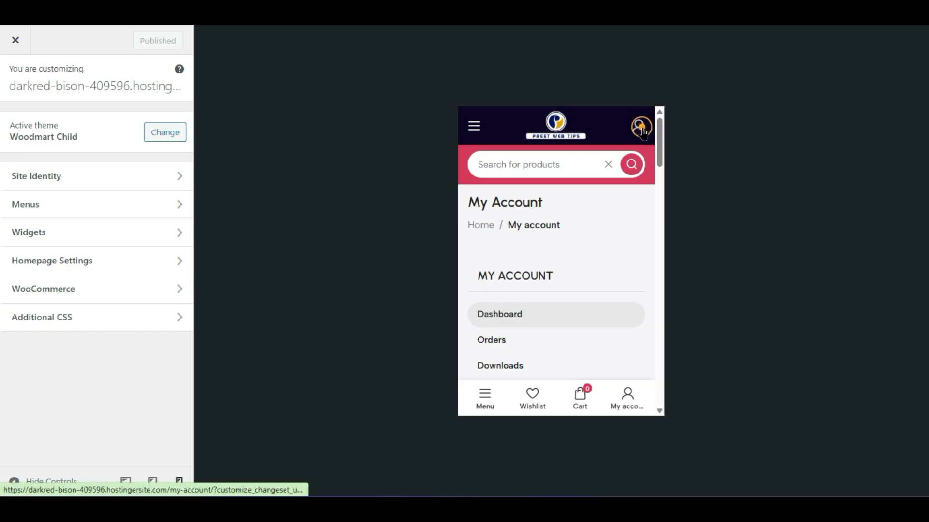
{"action": "left_click", "coordinate": [642, 130]}
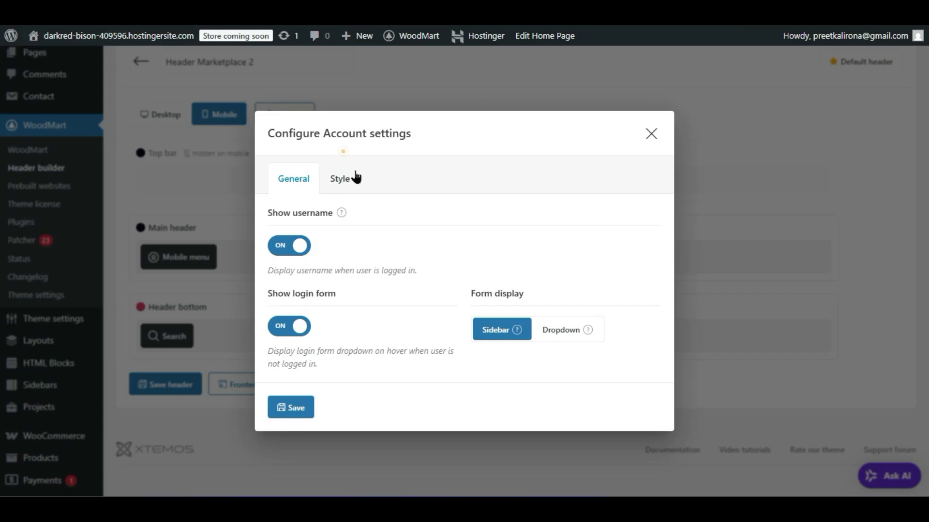
- Choose the solid-background icon design for the Account element, save the settings and the header, and reload the Customizer's mobile preview
{"action": "left_click", "coordinate": [356, 178]}
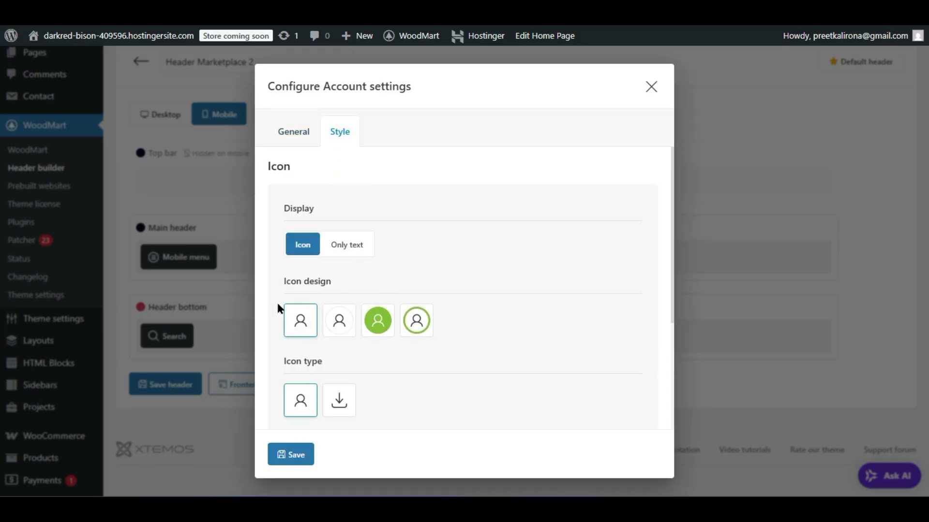
{"action": "left_click", "coordinate": [380, 317]}
{"action": "scroll", "coordinate": [369, 363], "scroll_direction": "down", "scroll_amount": 2}
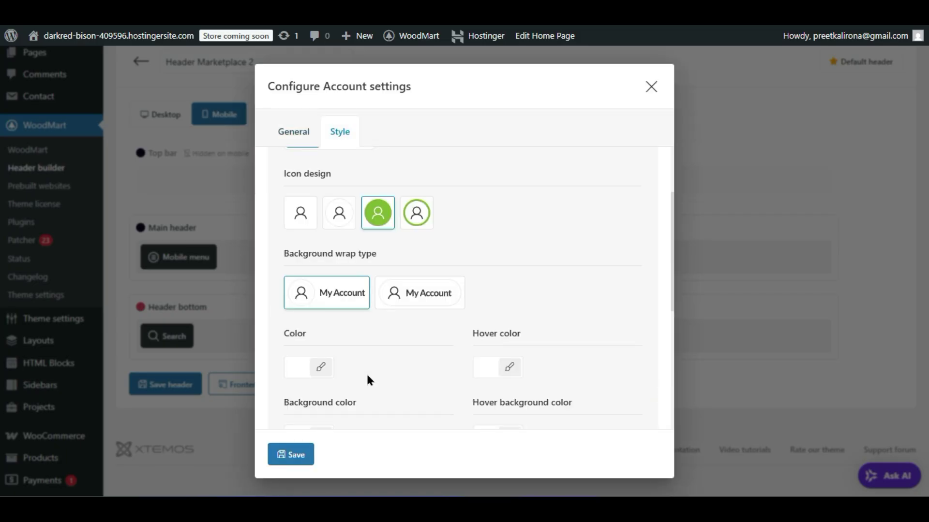
{"action": "scroll", "coordinate": [383, 329], "scroll_direction": "down", "scroll_amount": 6}
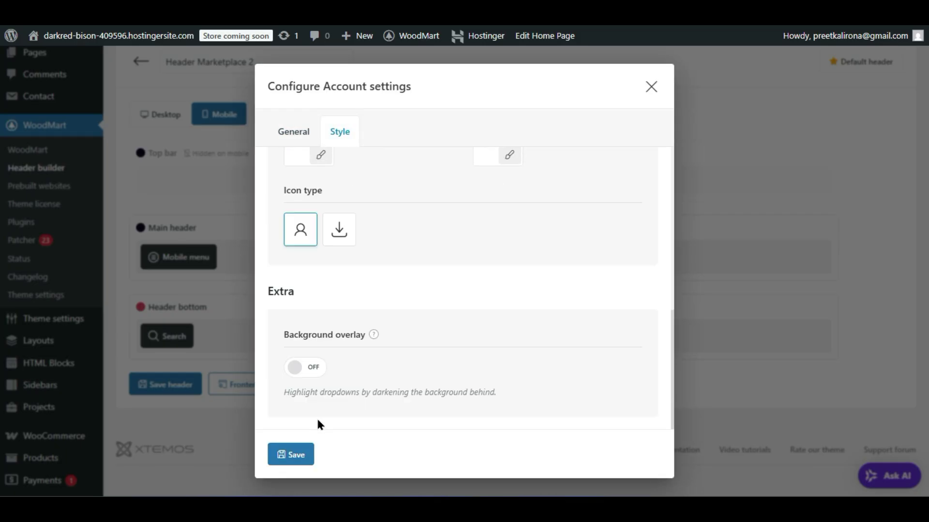
{"action": "left_click", "coordinate": [287, 445]}
{"action": "left_click", "coordinate": [187, 389]}
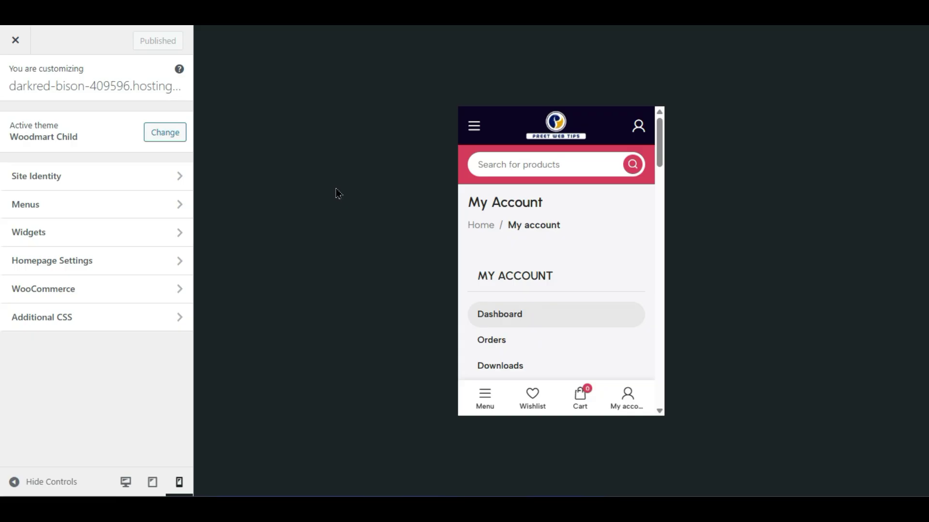
{"action": "key", "text": "F5"}
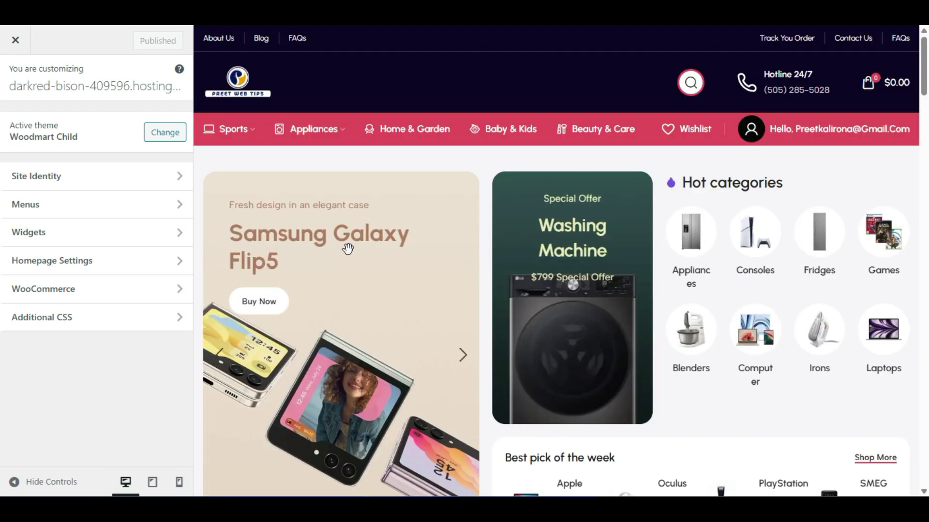
{"action": "left_click", "coordinate": [179, 482]}
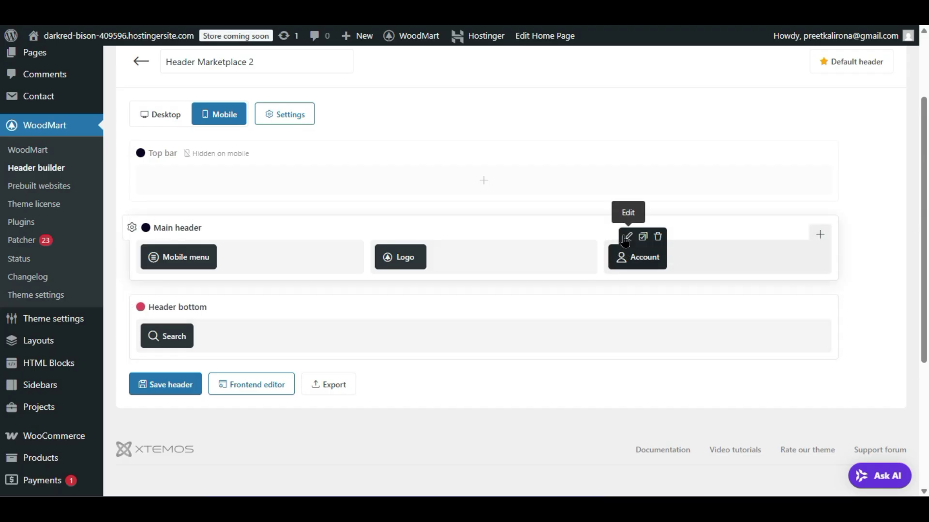
- Turn off the username display in the mobile Account settings, save the settings and the header, and reload the mobile preview
{"action": "left_click", "coordinate": [624, 239]}
{"action": "left_click", "coordinate": [296, 245]}
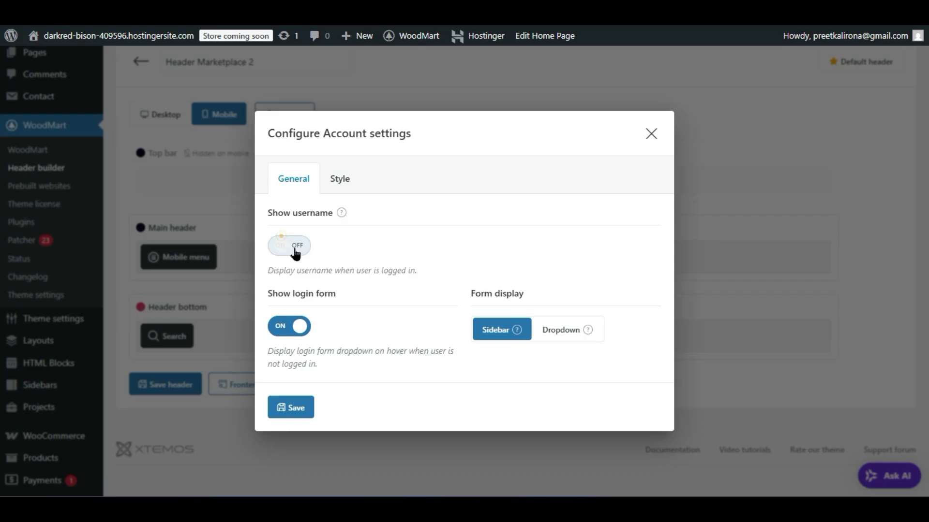
{"action": "left_click", "coordinate": [291, 406]}
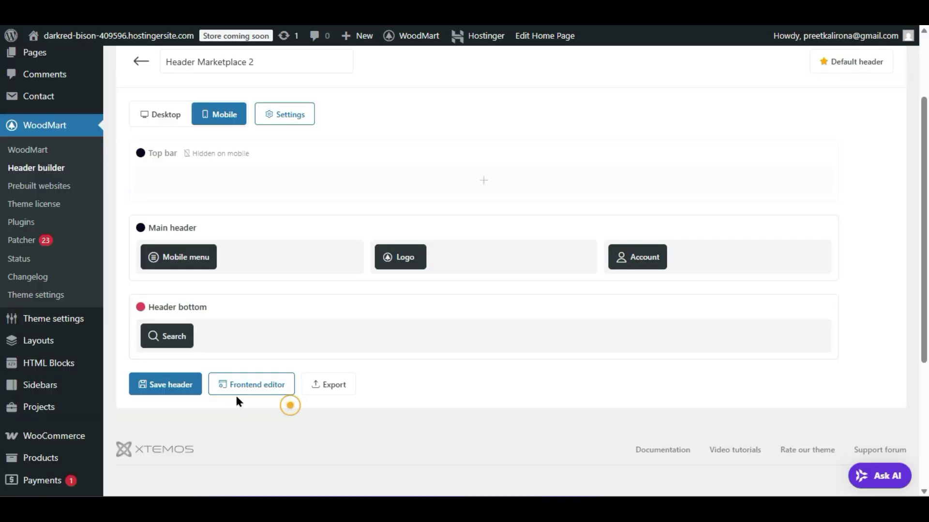
{"action": "left_click", "coordinate": [187, 382]}
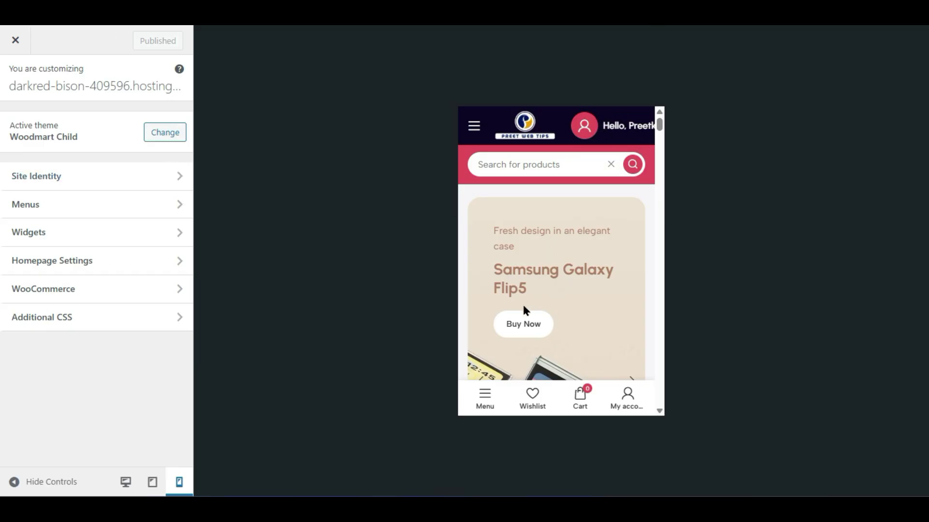
{"action": "key", "text": "F5"}
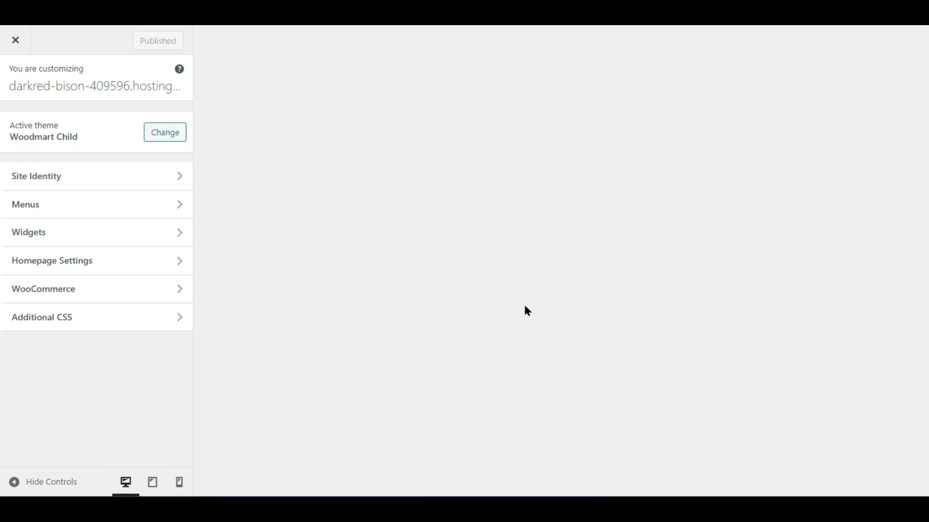
{"action": "left_click", "coordinate": [182, 486]}
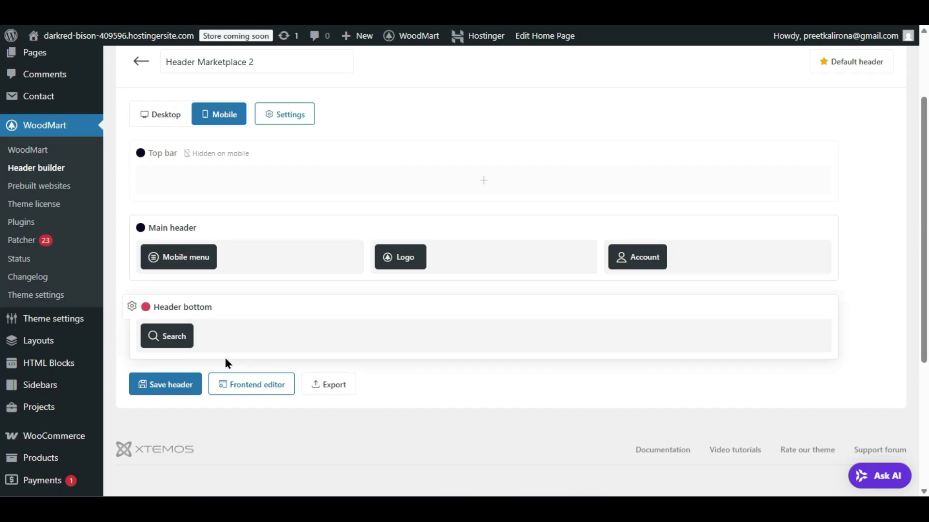
- Examine the general and style settings of the Search element in the mobile header bottom, then close them unchanged
{"action": "mouse_move", "coordinate": [171, 341]}
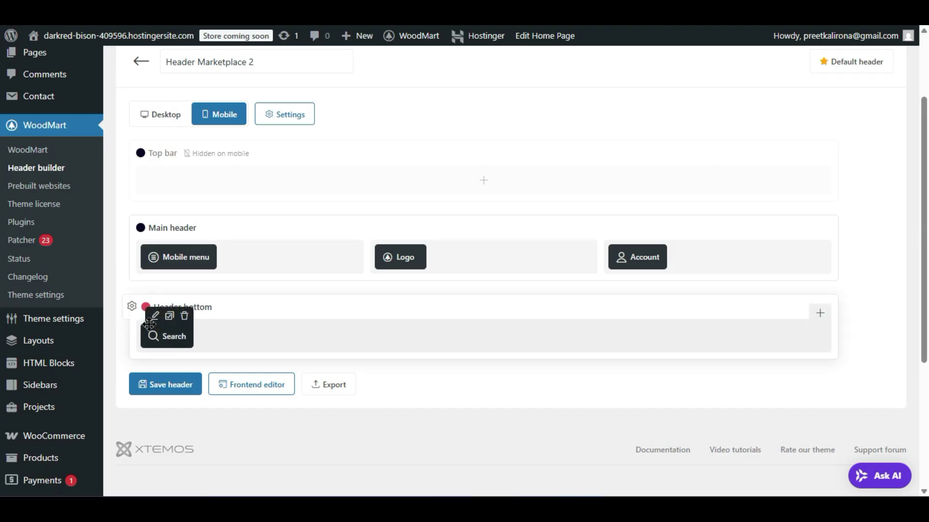
{"action": "left_click", "coordinate": [155, 316]}
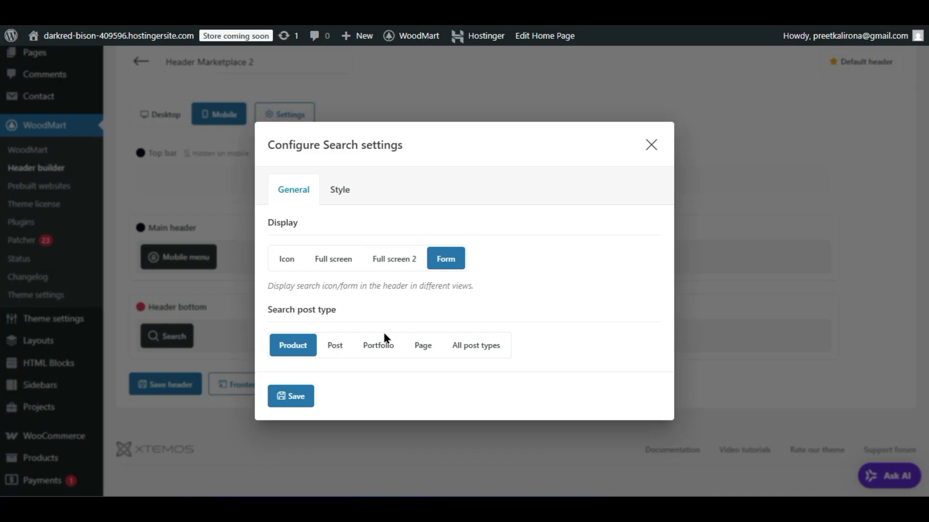
{"action": "left_click", "coordinate": [345, 190]}
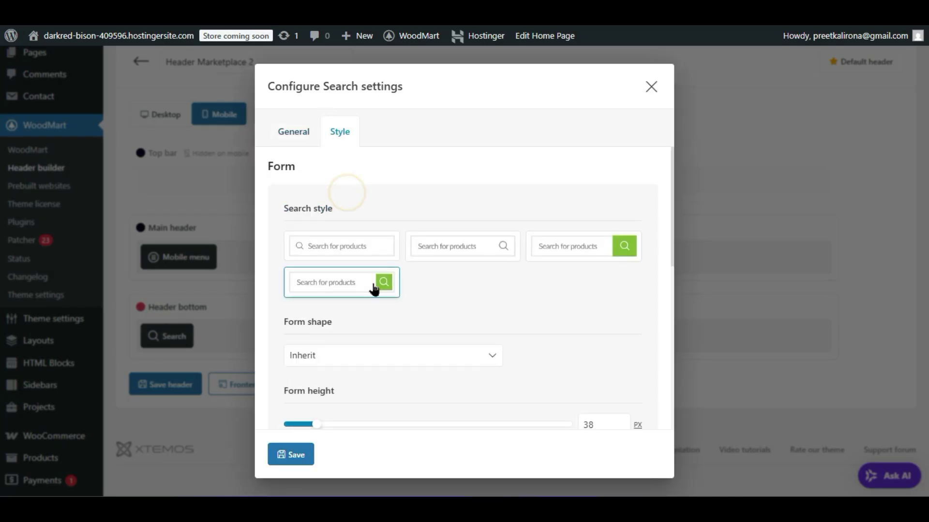
{"action": "scroll", "coordinate": [405, 384], "scroll_direction": "down", "scroll_amount": 2}
{"action": "scroll", "coordinate": [405, 384], "scroll_direction": "down", "scroll_amount": 3}
{"action": "scroll", "coordinate": [414, 394], "scroll_direction": "up", "scroll_amount": 5}
{"action": "left_click", "coordinate": [651, 87]}
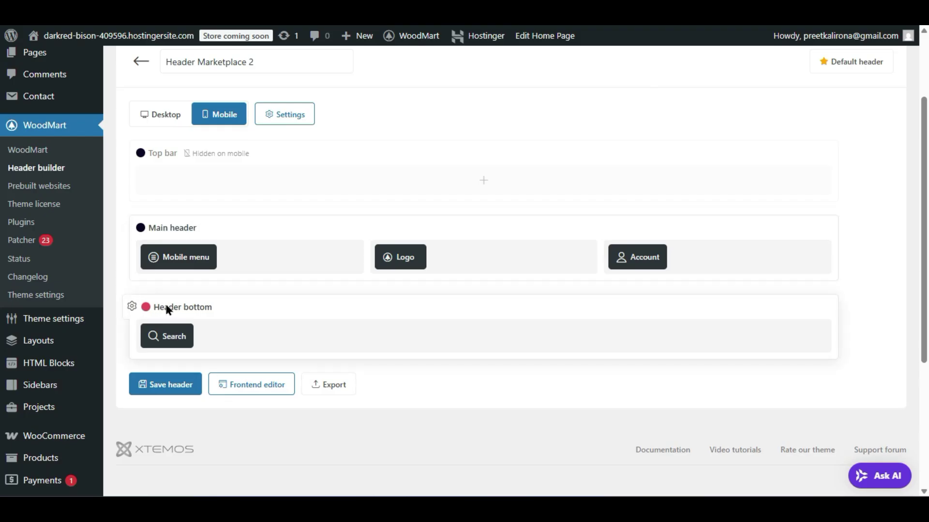
- Set the header bottom row's background color to 2F2F2F and save the row settings and the header
{"action": "left_click", "coordinate": [130, 309]}
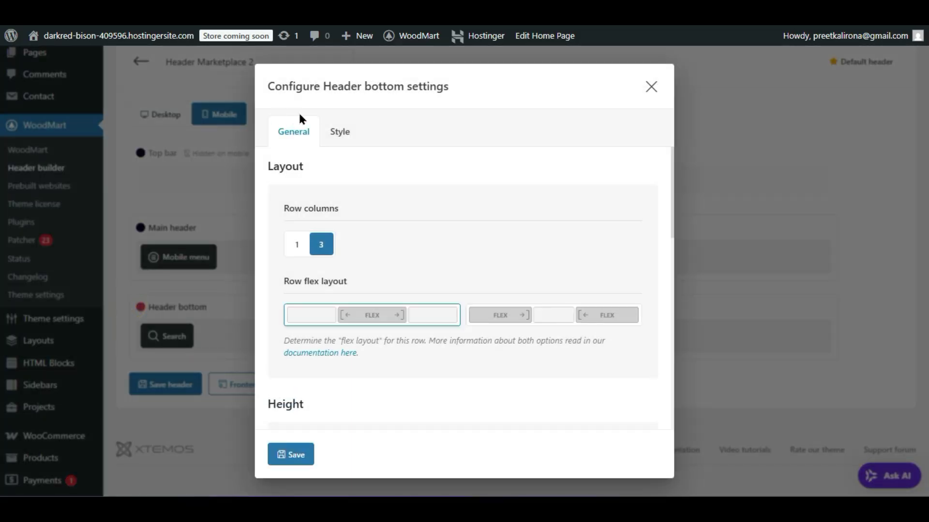
{"action": "left_click", "coordinate": [340, 136]}
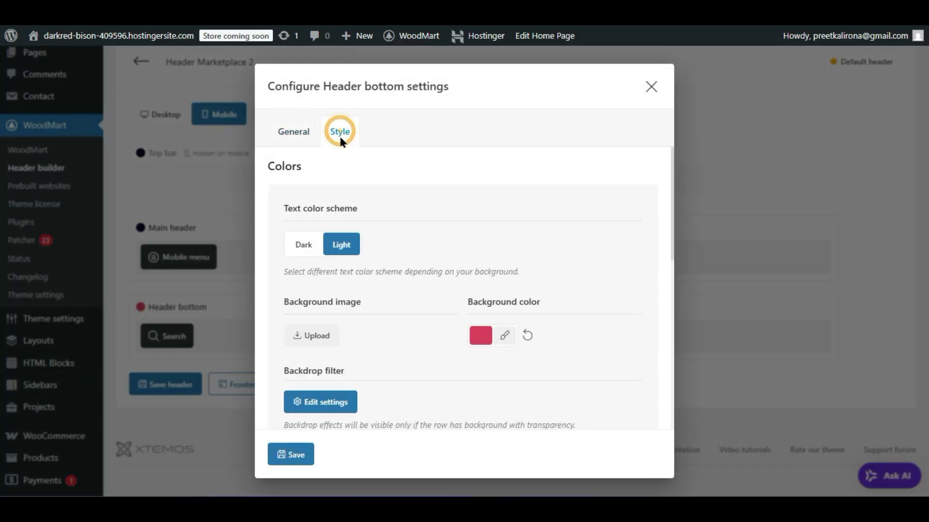
{"action": "left_click", "coordinate": [488, 341]}
{"action": "scroll", "coordinate": [492, 387], "scroll_direction": "down", "scroll_amount": 4}
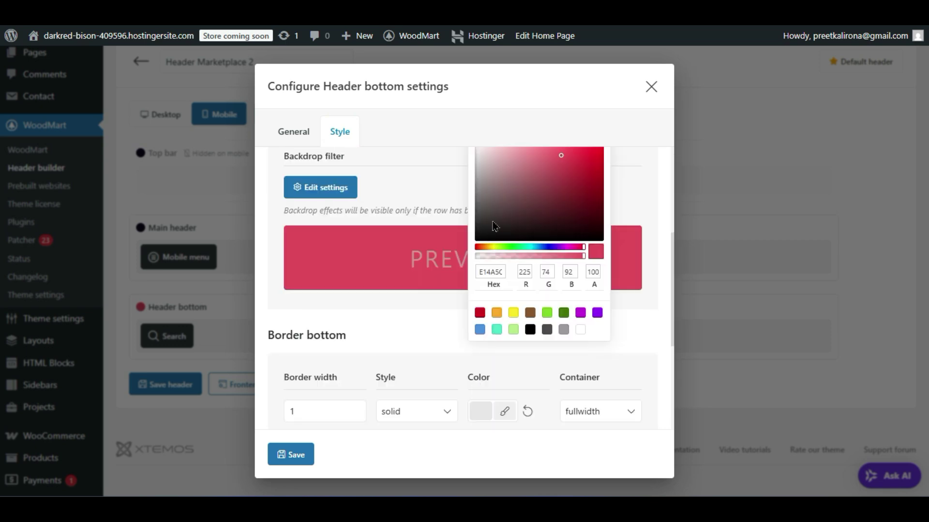
{"action": "mouse_move", "coordinate": [494, 226]}
{"action": "left_mouse_down"}
{"action": "mouse_move", "coordinate": [491, 218]}
{"action": "mouse_move", "coordinate": [474, 227]}
{"action": "left_mouse_up"}
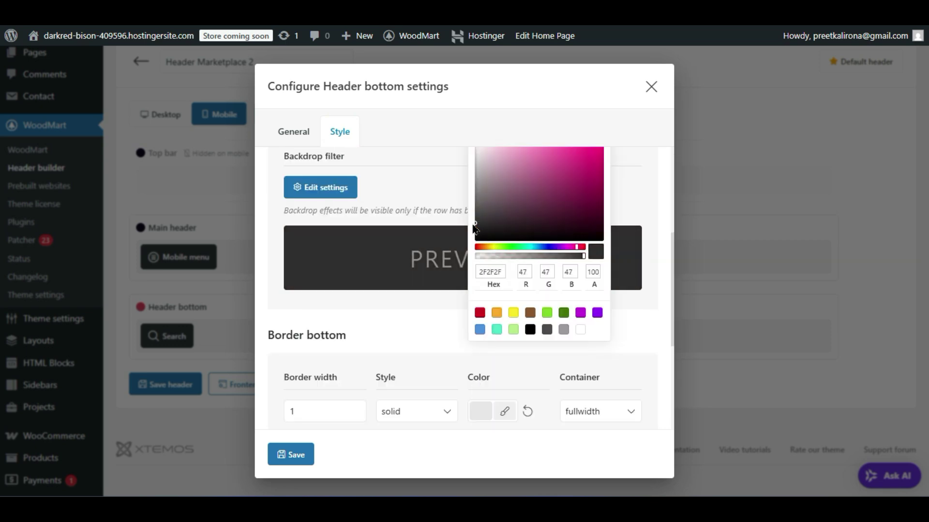
{"action": "left_click", "coordinate": [404, 298]}
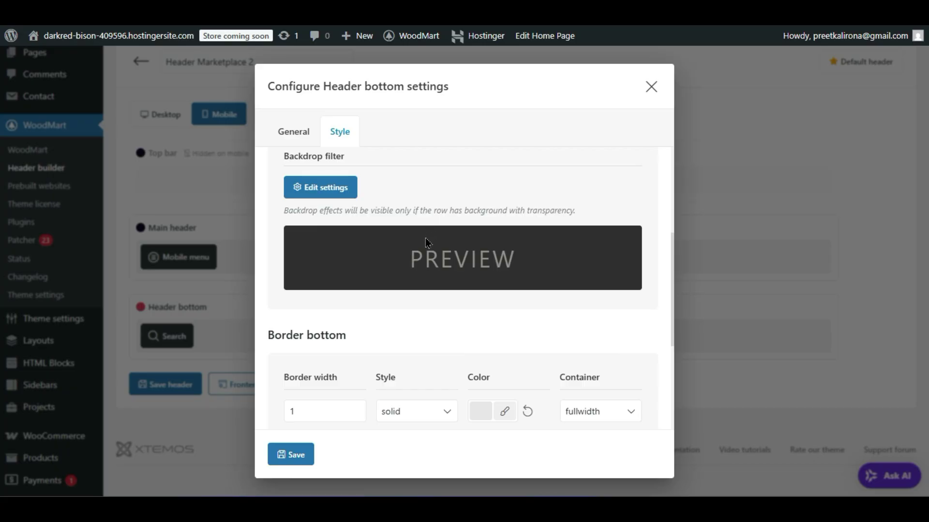
{"action": "left_click", "coordinate": [289, 454]}
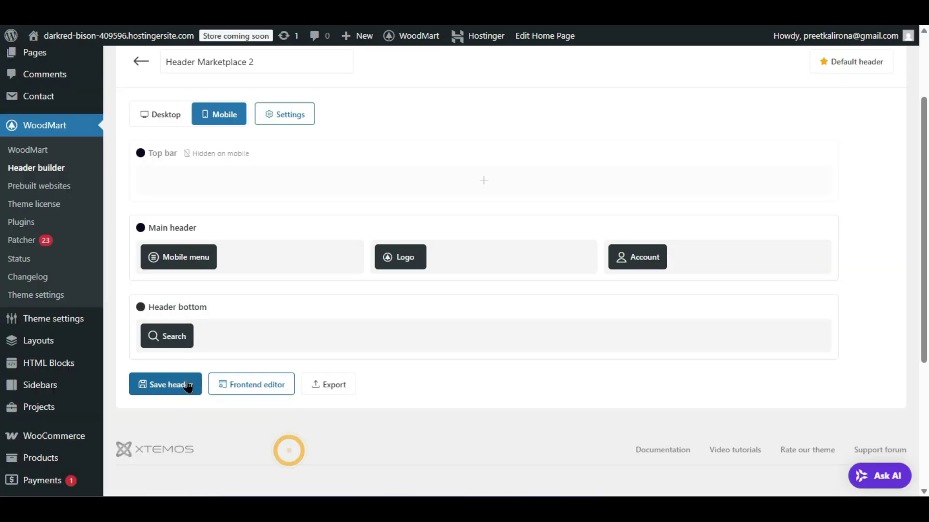
{"action": "left_click", "coordinate": [186, 383]}
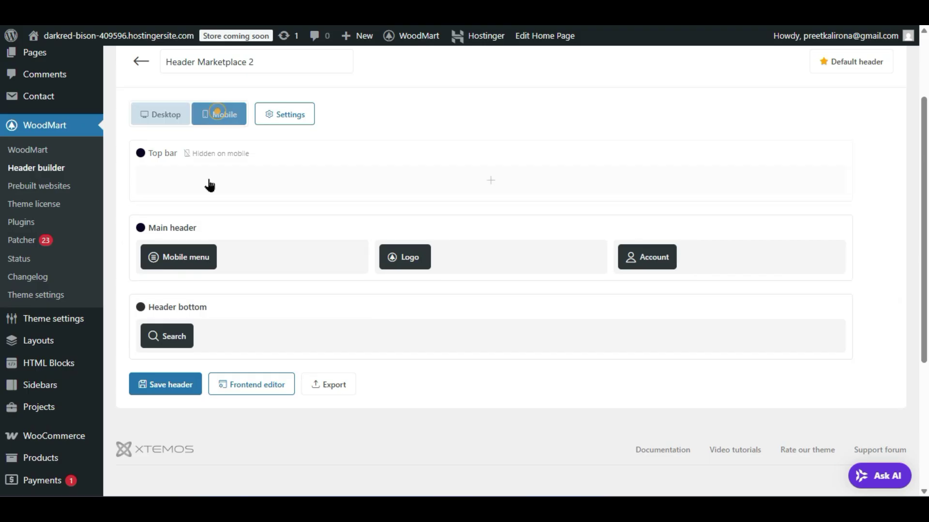
- Open the header in the frontend editor, switch to the mobile layout and examine how the header behaves while the page scrolls
{"action": "left_click", "coordinate": [236, 386]}
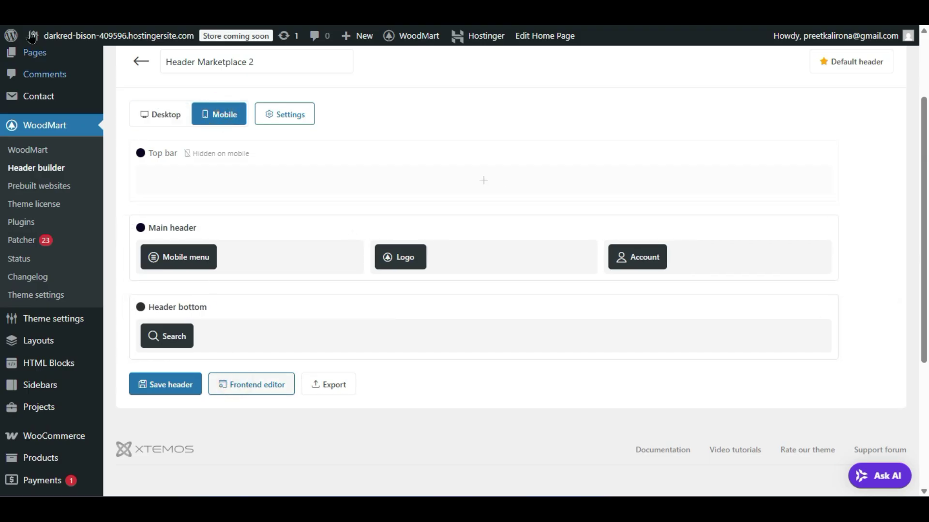
{"action": "left_click", "coordinate": [266, 385]}
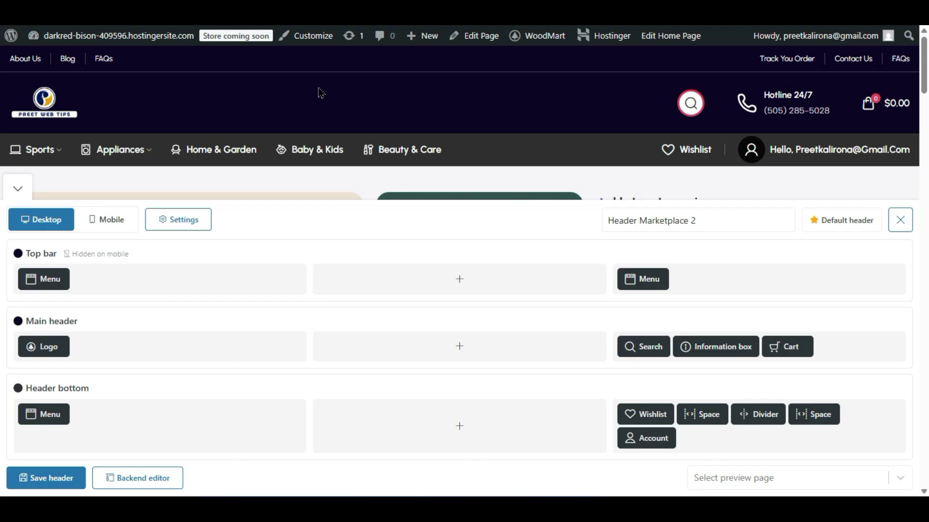
{"action": "left_click", "coordinate": [108, 220]}
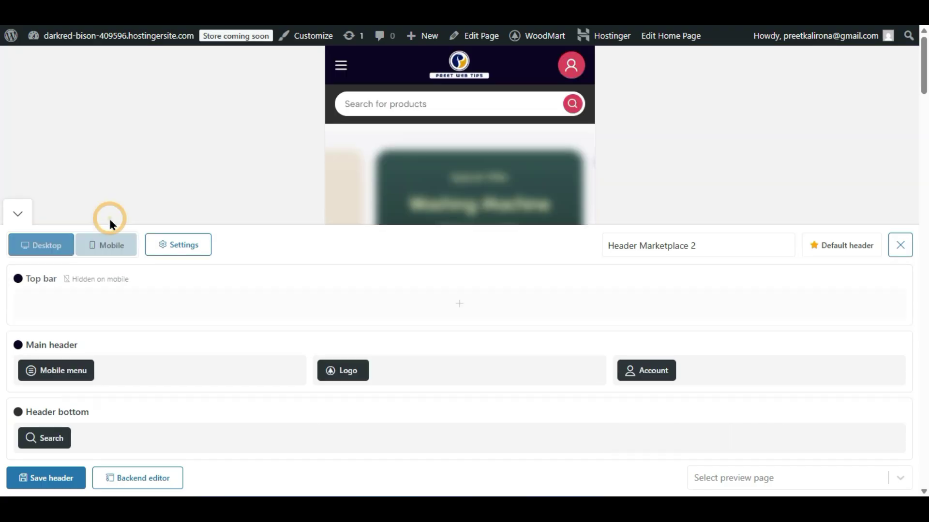
{"action": "scroll", "coordinate": [433, 131], "scroll_direction": "down", "scroll_amount": 8}
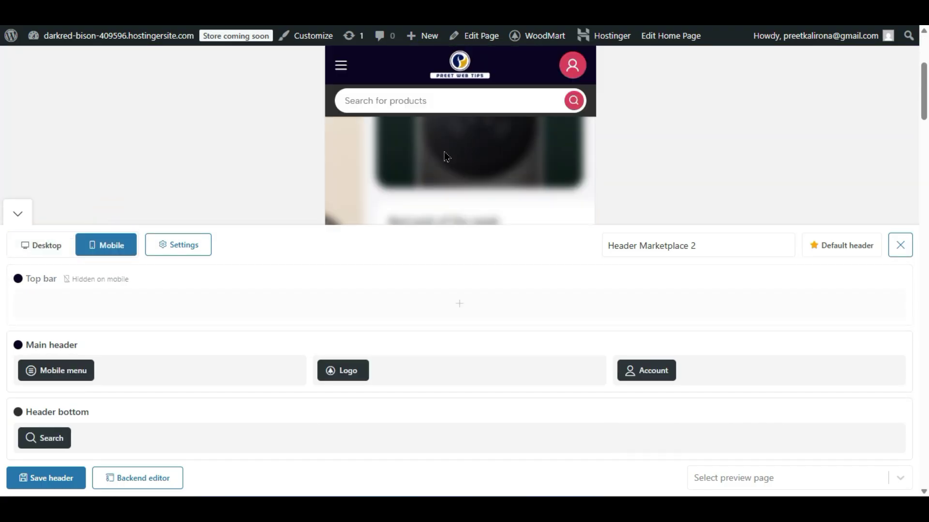
{"action": "scroll", "coordinate": [446, 156], "scroll_direction": "up", "scroll_amount": 6}
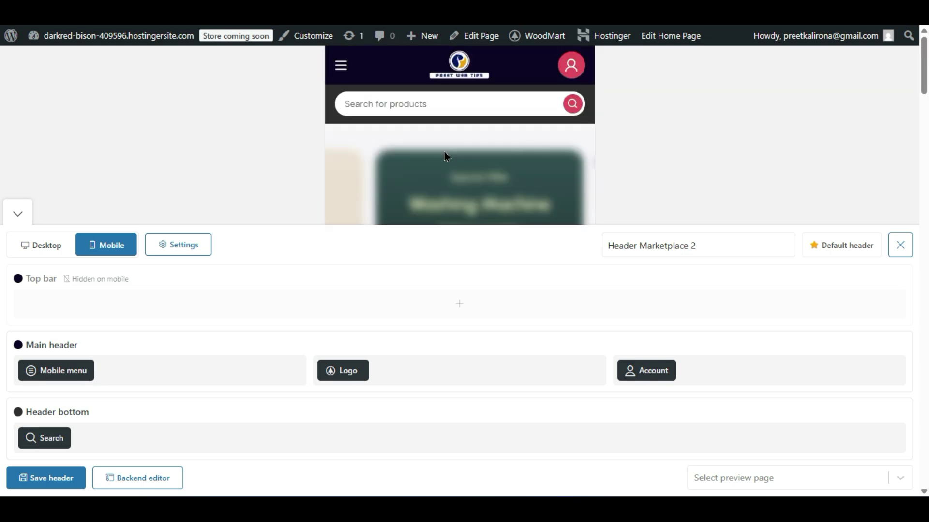
{"action": "scroll", "coordinate": [446, 156], "scroll_direction": "down", "scroll_amount": 10}
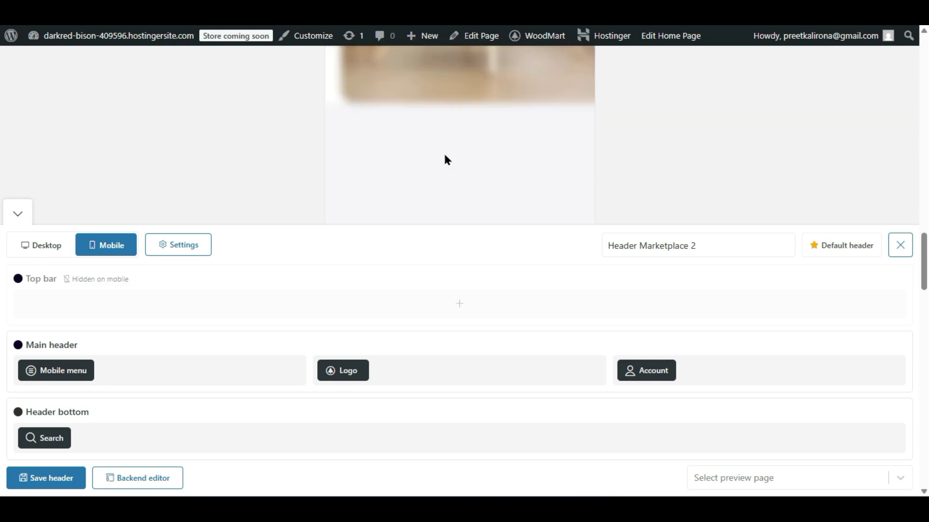
{"action": "scroll", "coordinate": [444, 160], "scroll_direction": "down", "scroll_amount": 3}
{"action": "scroll", "coordinate": [434, 176], "scroll_direction": "up", "scroll_amount": 12}
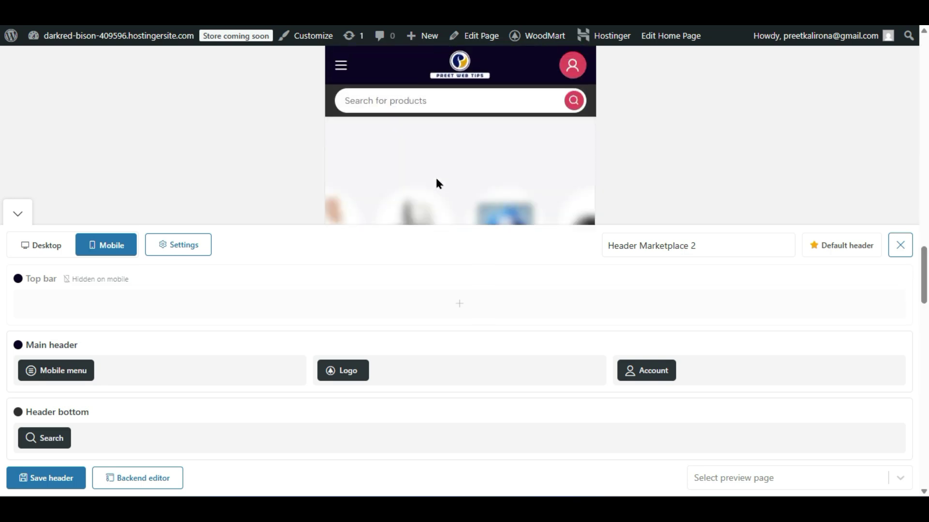
{"action": "scroll", "coordinate": [435, 178], "scroll_direction": "up", "scroll_amount": 3}
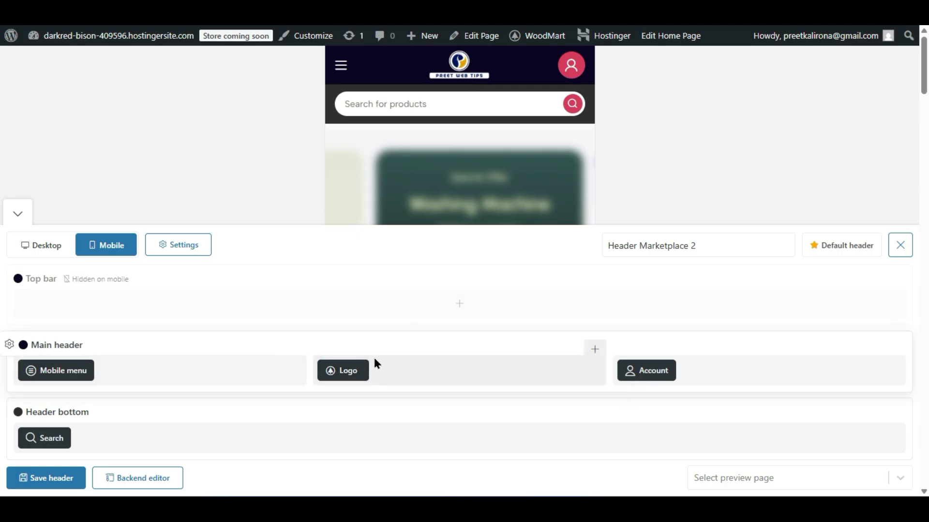
- Add a Cart element next to the Logo in the mobile main header and save its settings
{"action": "left_click", "coordinate": [594, 351]}
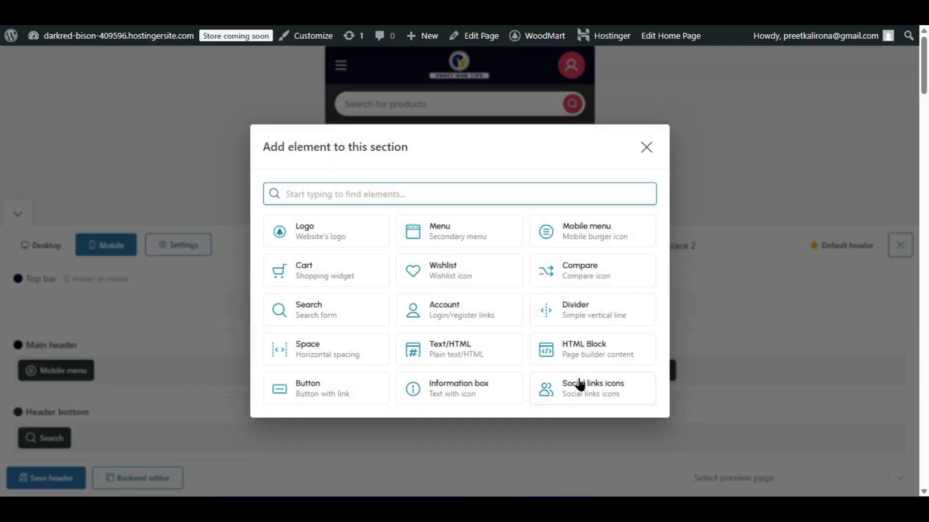
{"action": "left_click", "coordinate": [370, 275]}
{"action": "left_click", "coordinate": [272, 456]}
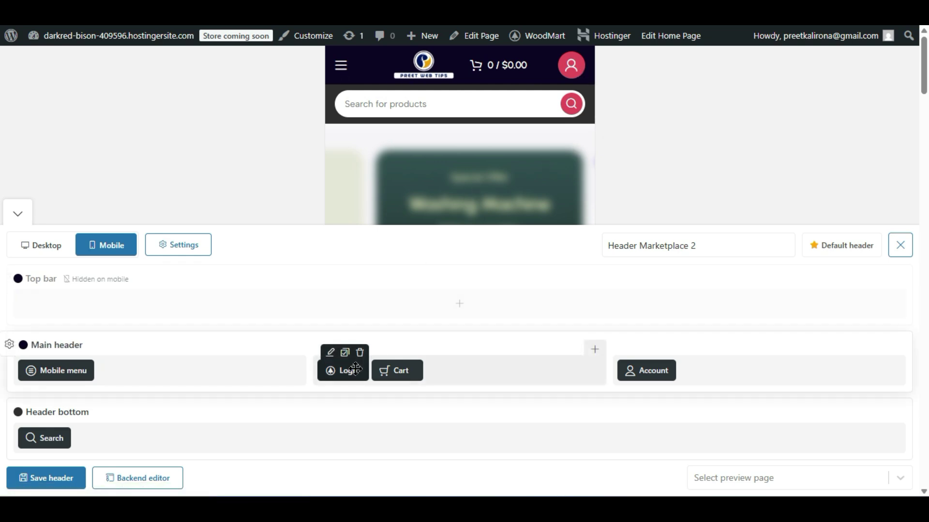
- Rearrange the mobile main header so Mobile menu and Cart share the first column and the Logo stands alone in the middle
{"action": "left_click_drag", "start_coordinate": [354, 370], "coordinate": [459, 370]}
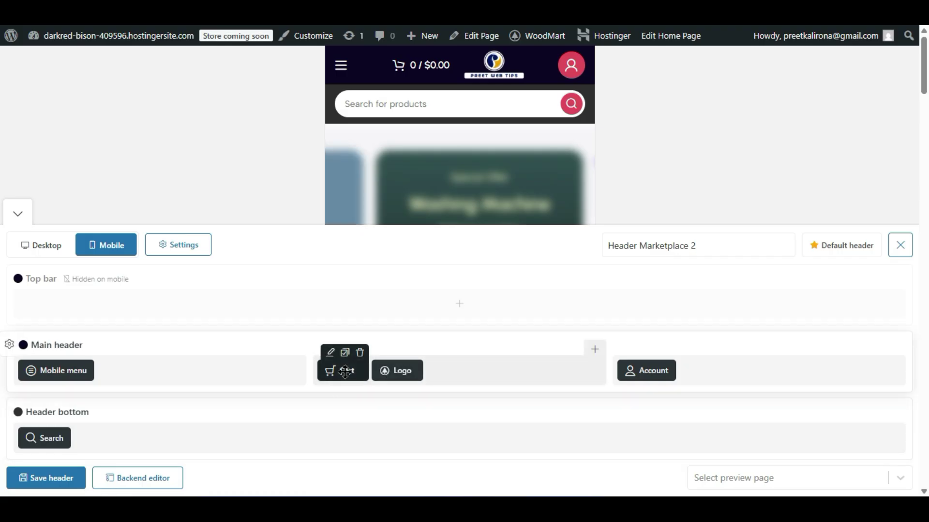
{"action": "left_click_drag", "start_coordinate": [337, 371], "coordinate": [213, 380]}
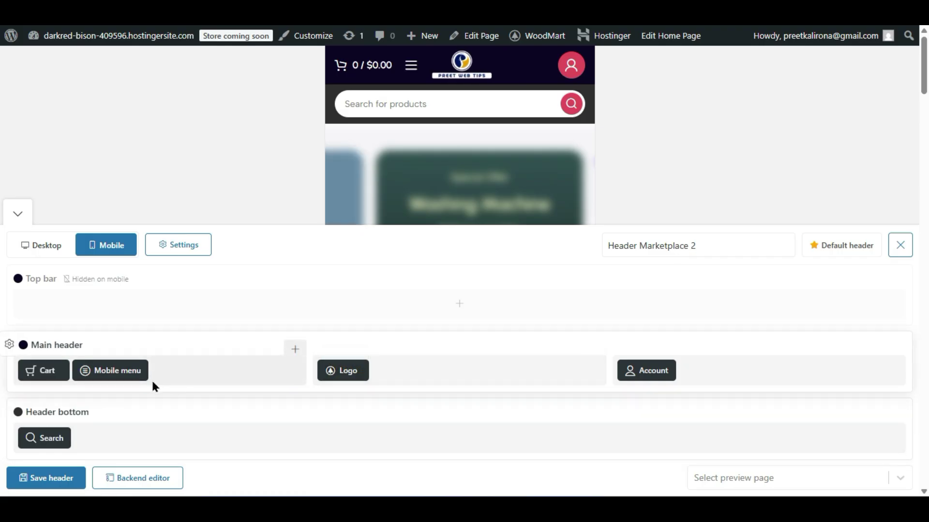
{"action": "left_click_drag", "start_coordinate": [108, 371], "coordinate": [54, 377]}
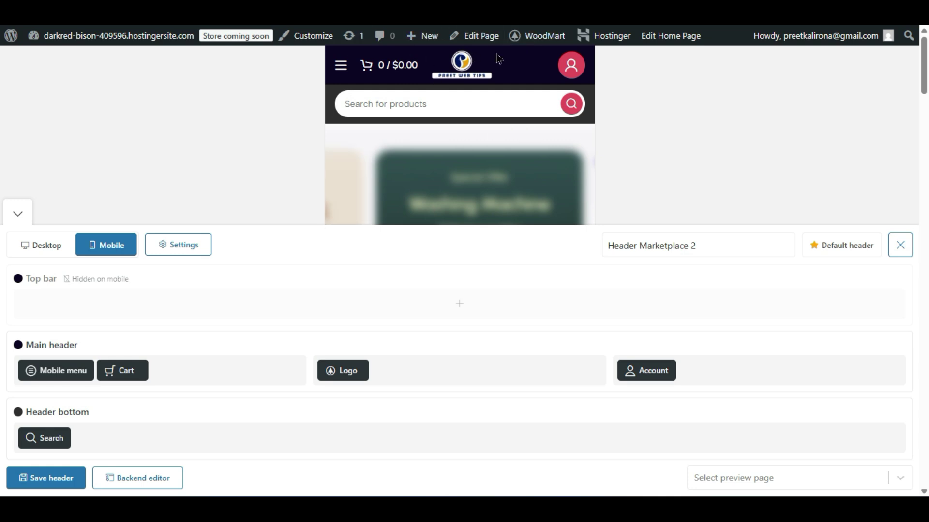
- Move the Search element from the header bottom to the top bar, turn off the top bar's Hide on mobile option and save
{"action": "left_click_drag", "start_coordinate": [54, 444], "coordinate": [185, 315]}
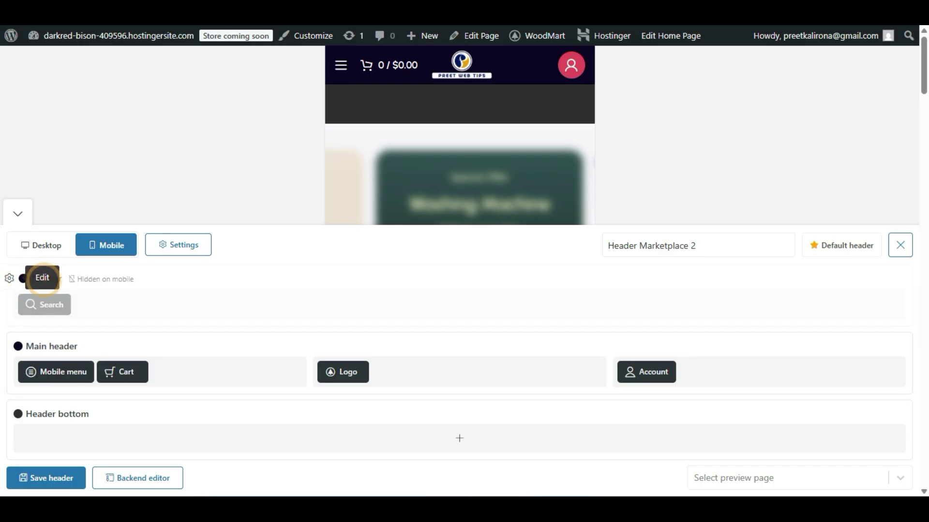
{"action": "left_click", "coordinate": [9, 280]}
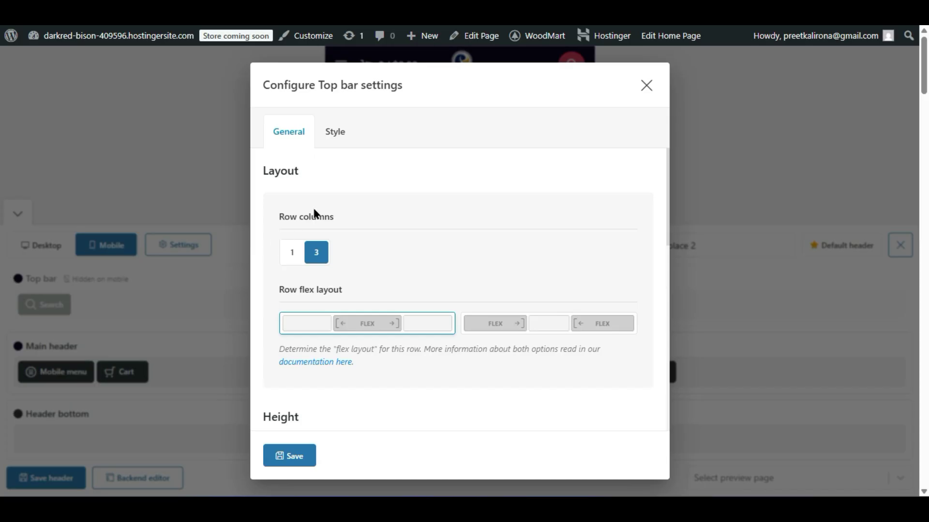
{"action": "scroll", "coordinate": [365, 364], "scroll_direction": "down", "scroll_amount": 5}
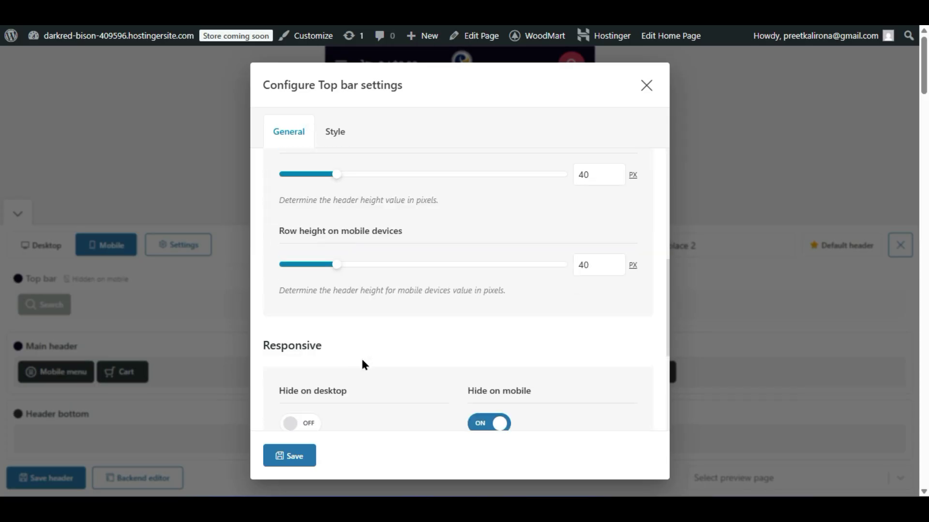
{"action": "scroll", "coordinate": [365, 364], "scroll_direction": "down", "scroll_amount": 4}
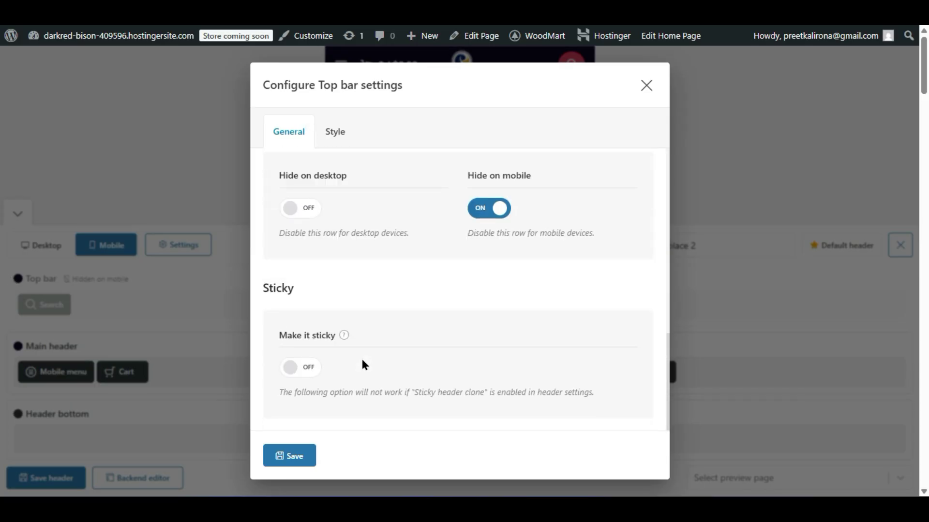
{"action": "left_click", "coordinate": [484, 209]}
{"action": "left_click", "coordinate": [296, 455]}
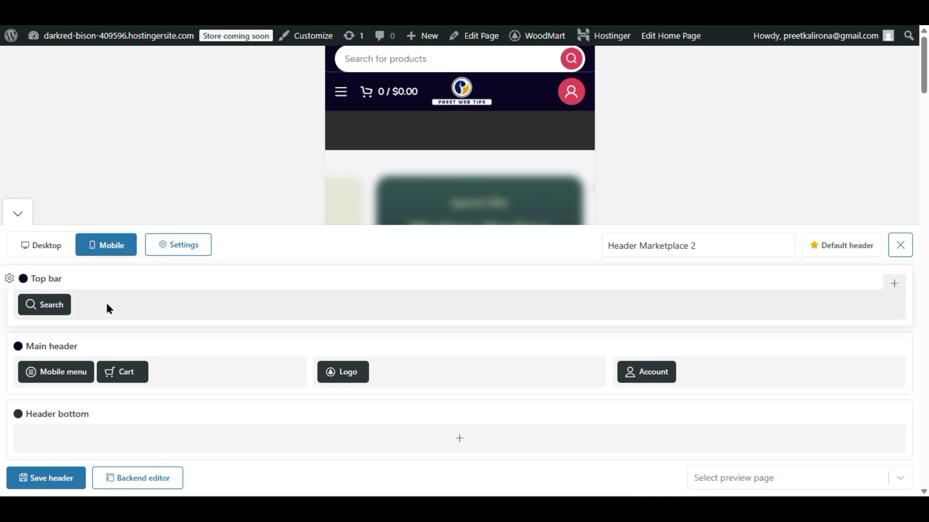
- Remove the Search element from the mobile top bar
{"action": "mouse_move", "coordinate": [34, 305]}
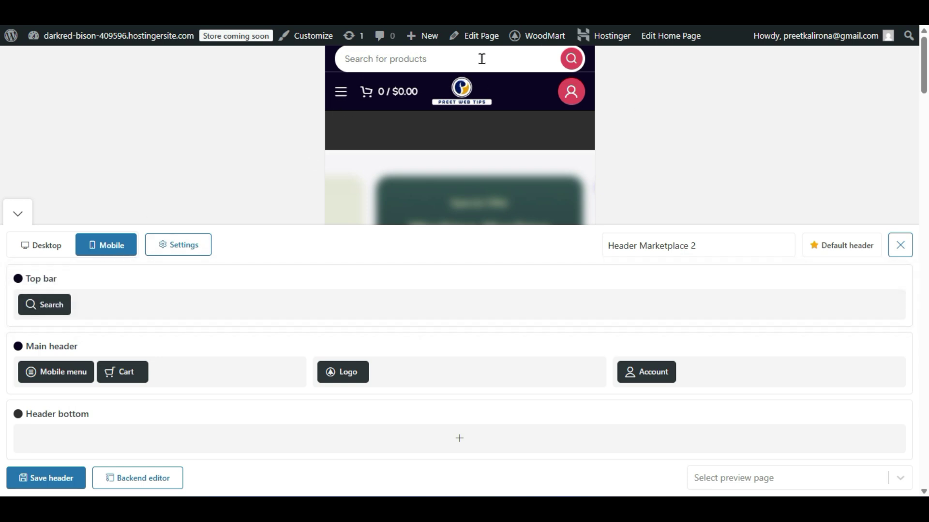
{"action": "left_click", "coordinate": [62, 287]}
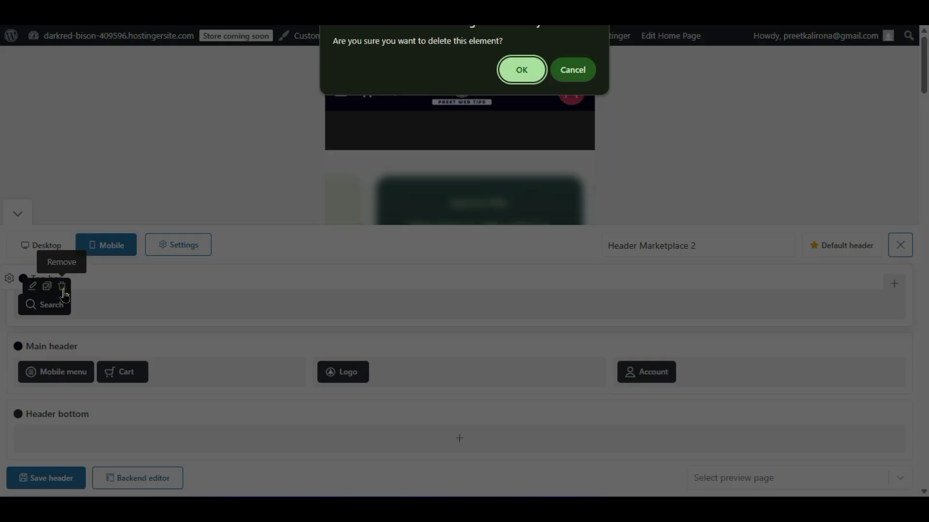
{"action": "left_click", "coordinate": [512, 76]}
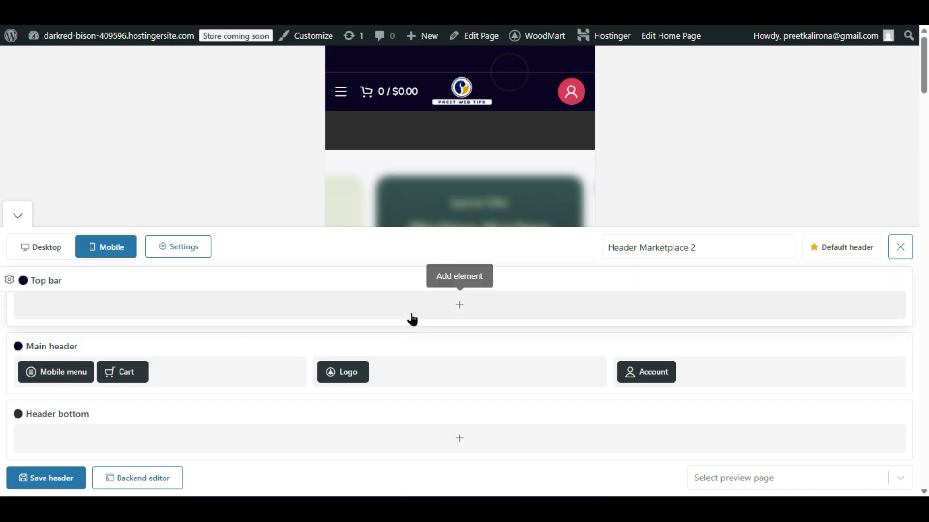
- Add a new Logo element to the mobile top bar and save it with its default settings
{"action": "left_click", "coordinate": [460, 305]}
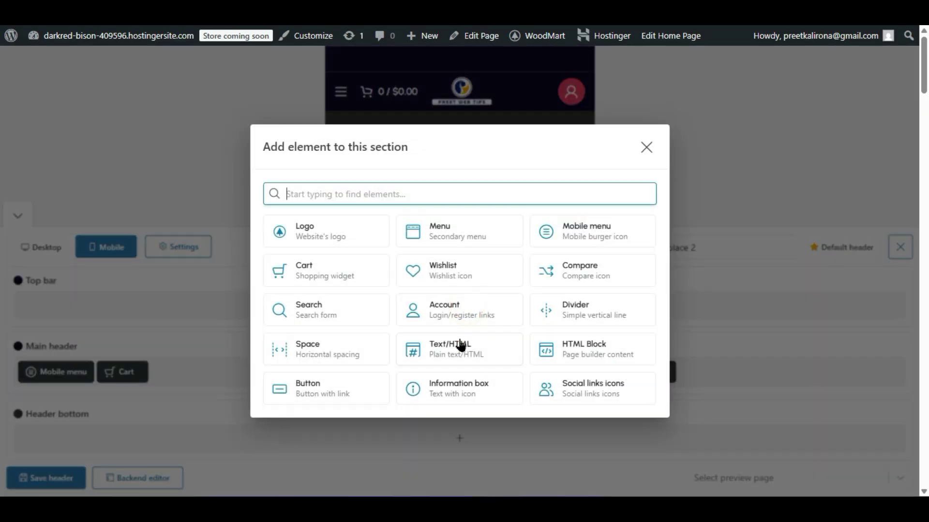
{"action": "left_click", "coordinate": [380, 227]}
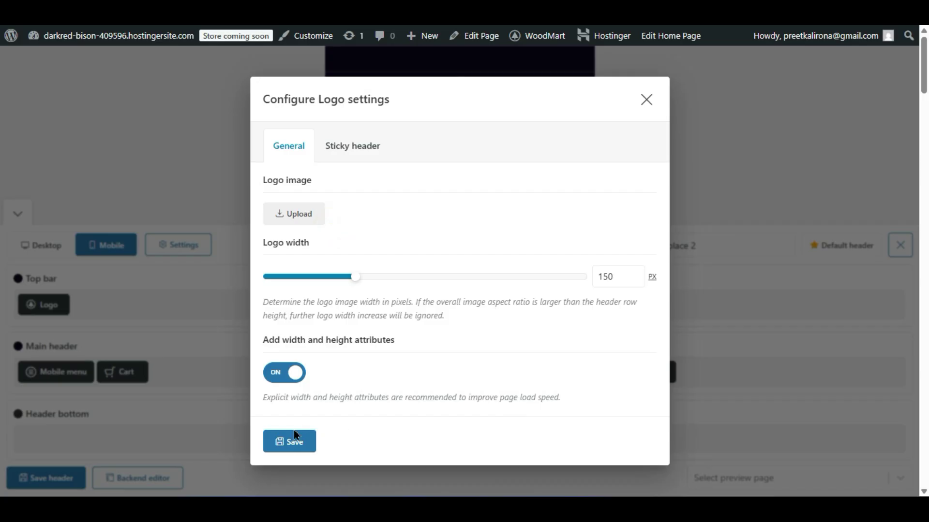
{"action": "left_click", "coordinate": [287, 449]}
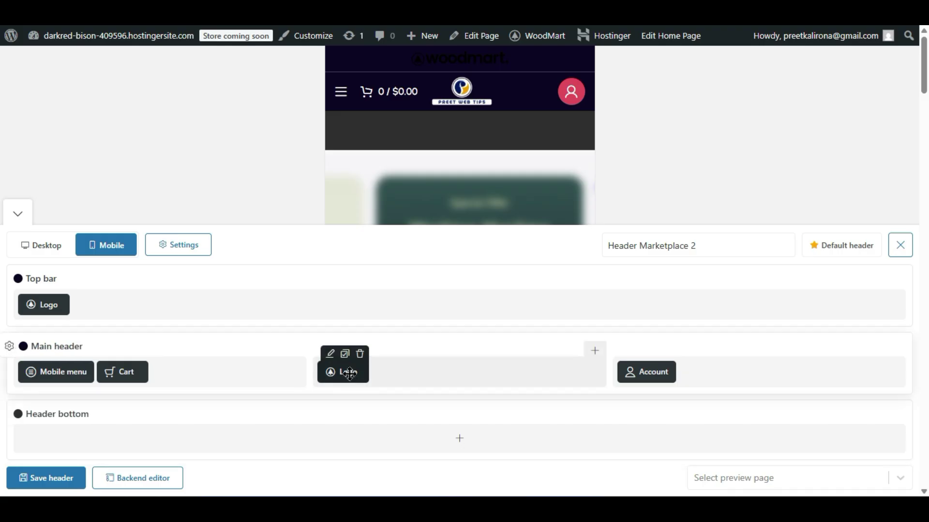
- Move the store Logo from the main header into the top bar and remove the default WoodMart Logo beside it
{"action": "left_click_drag", "start_coordinate": [357, 381], "coordinate": [353, 316]}
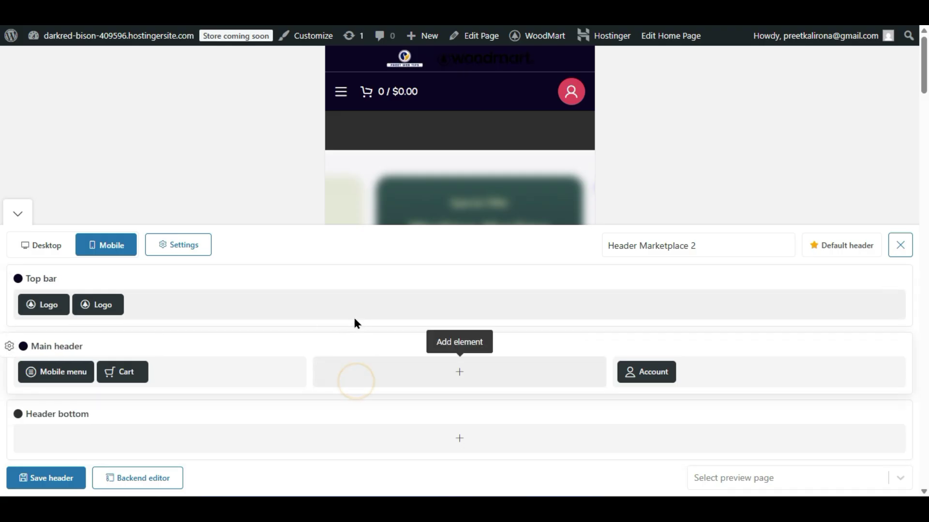
{"action": "left_click", "coordinate": [114, 286]}
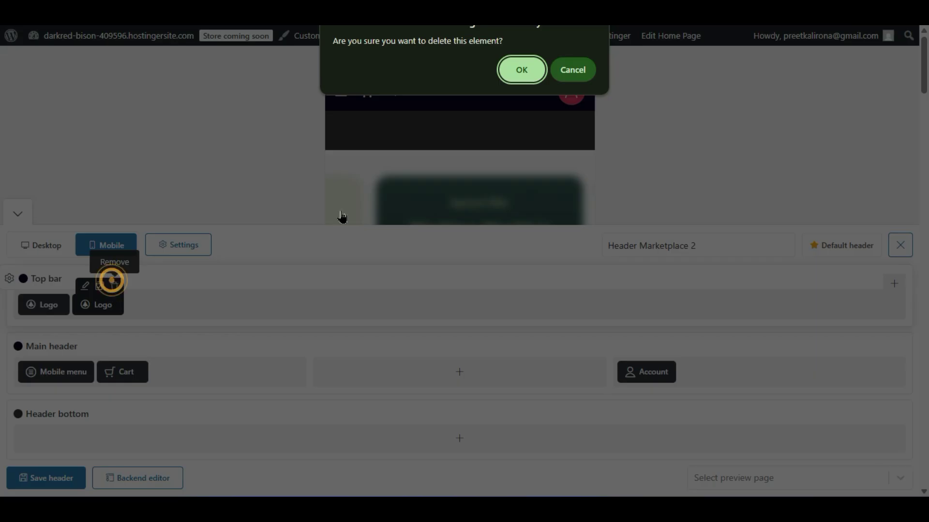
{"action": "left_click", "coordinate": [521, 72]}
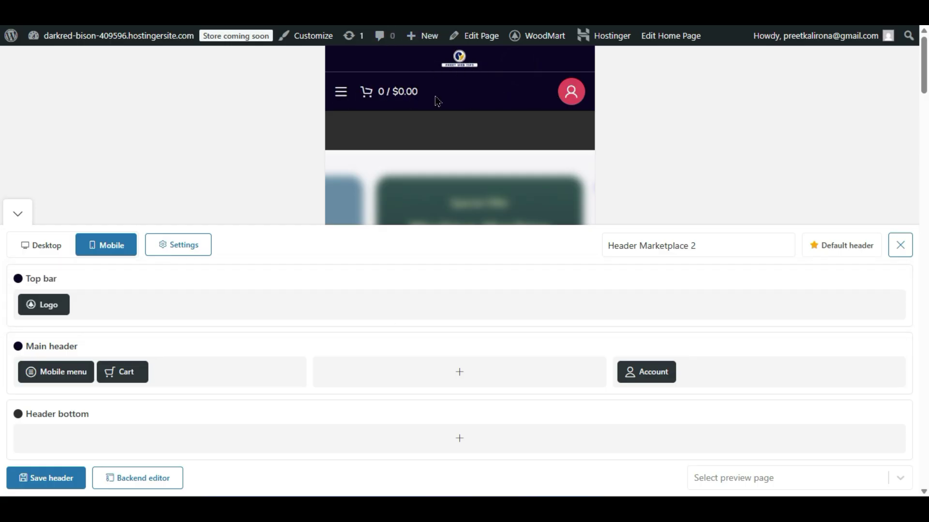
- Increase the logo width of the top bar's Logo element, then save the logo settings and the header
{"action": "mouse_move", "coordinate": [33, 310]}
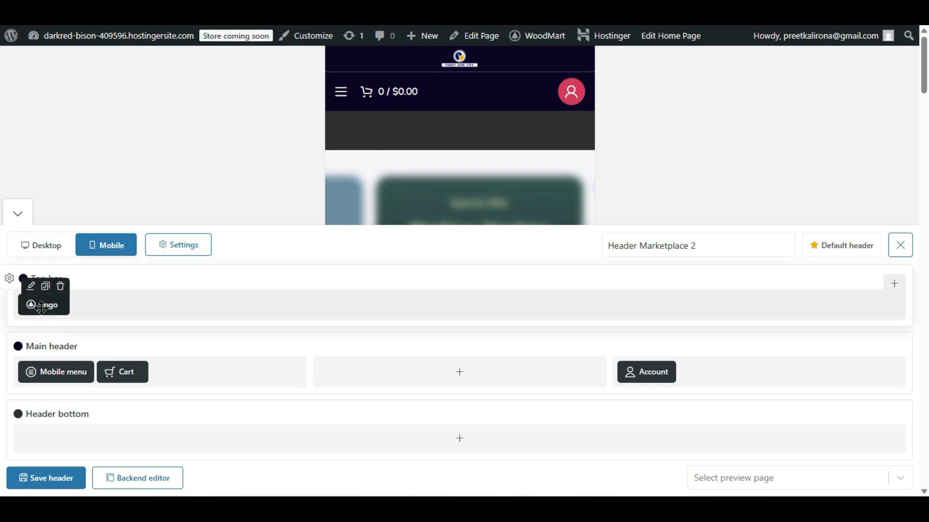
{"action": "left_click", "coordinate": [31, 286]}
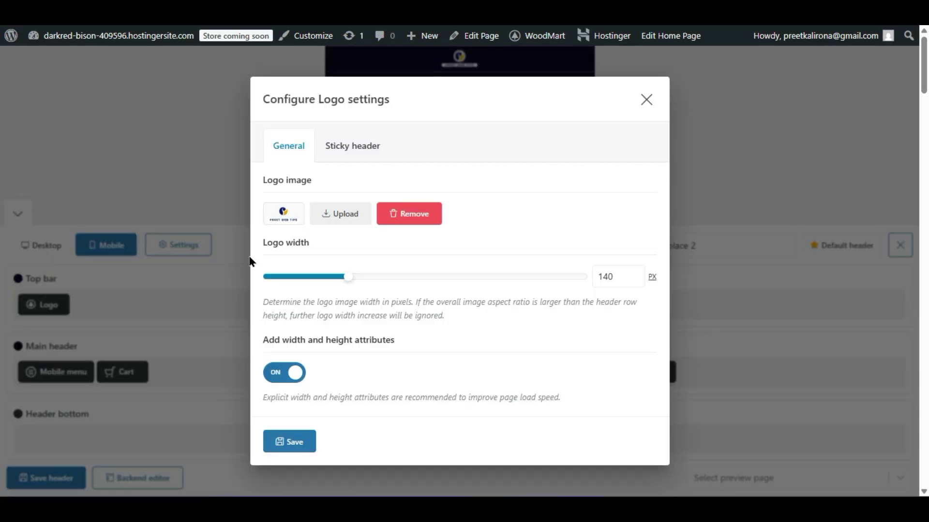
{"action": "left_click", "coordinate": [438, 86]}
{"action": "left_click_drag", "start_coordinate": [348, 277], "coordinate": [366, 279]}
{"action": "left_click", "coordinate": [290, 441]}
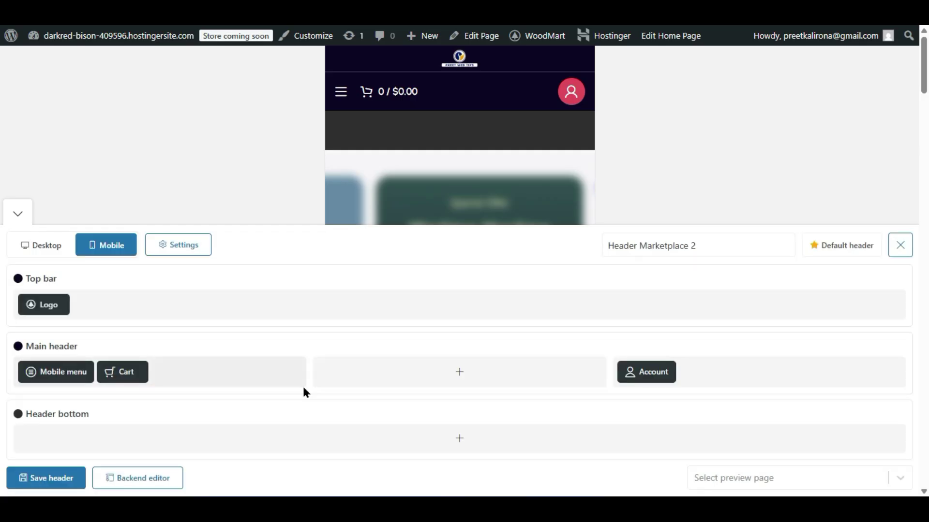
{"action": "left_click", "coordinate": [73, 478]}
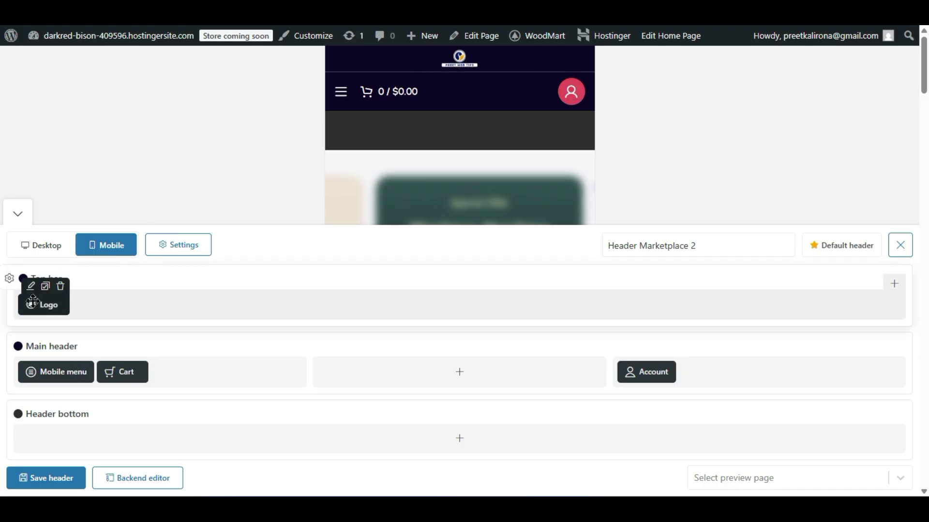
- Set the top bar's general row height to 44 px and save the row settings
{"action": "mouse_move", "coordinate": [10, 280]}
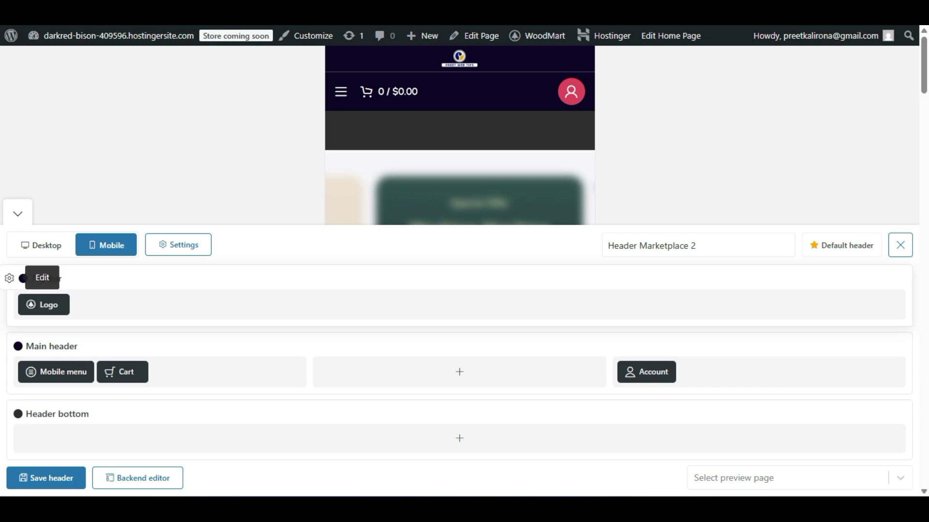
{"action": "left_click", "coordinate": [8, 279]}
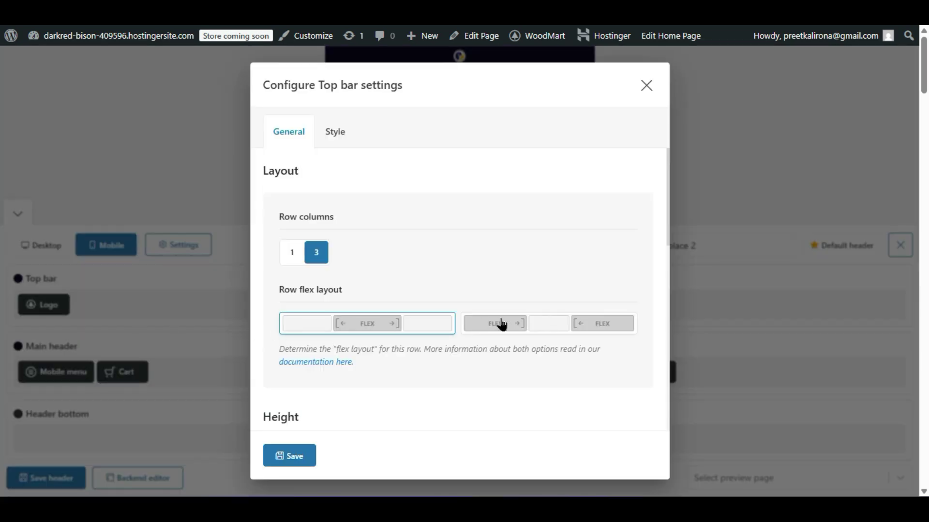
{"action": "scroll", "coordinate": [351, 348], "scroll_direction": "down", "scroll_amount": 5}
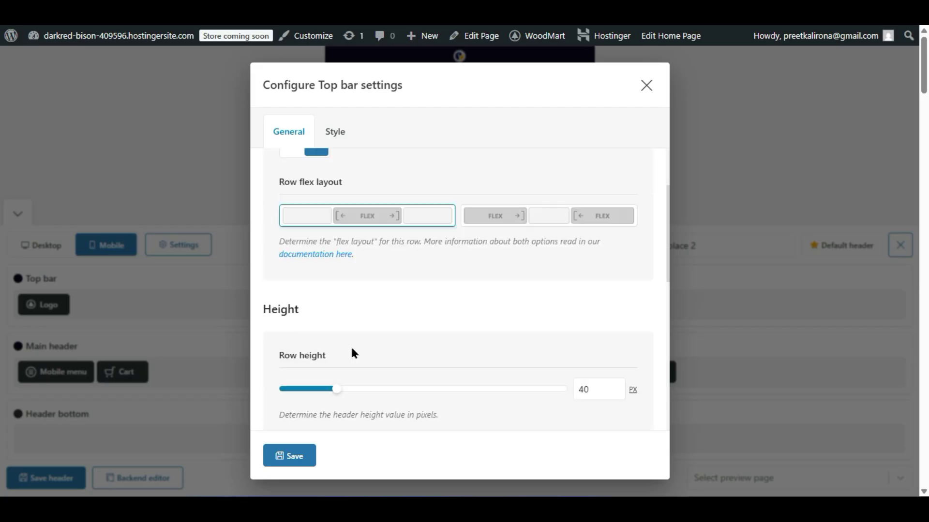
{"action": "mouse_move", "coordinate": [332, 287]}
{"action": "left_mouse_down"}
{"action": "mouse_move", "coordinate": [326, 280]}
{"action": "mouse_move", "coordinate": [344, 288]}
{"action": "left_mouse_up"}
{"action": "left_click", "coordinate": [286, 458]}
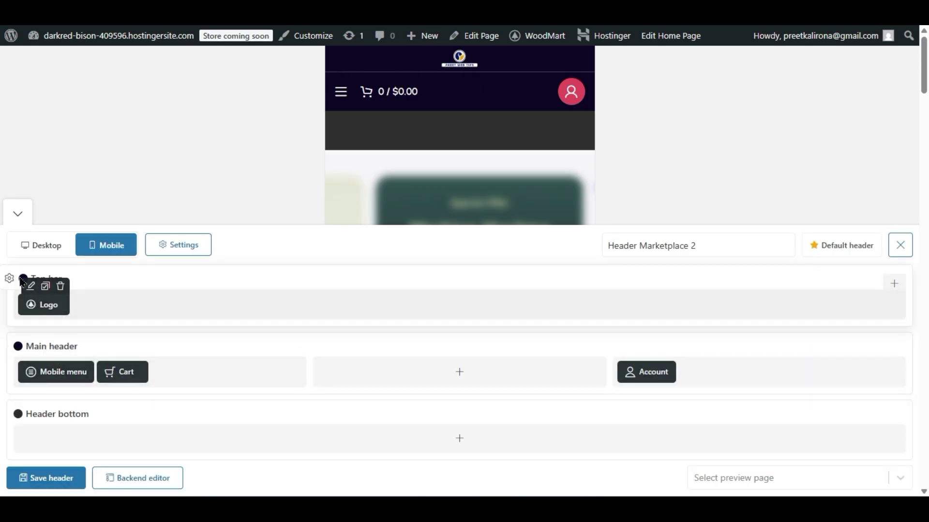
- Increase the top bar's row height on mobile devices and save the row settings
{"action": "left_click", "coordinate": [39, 282]}
{"action": "scroll", "coordinate": [387, 335], "scroll_direction": "down", "scroll_amount": 5}
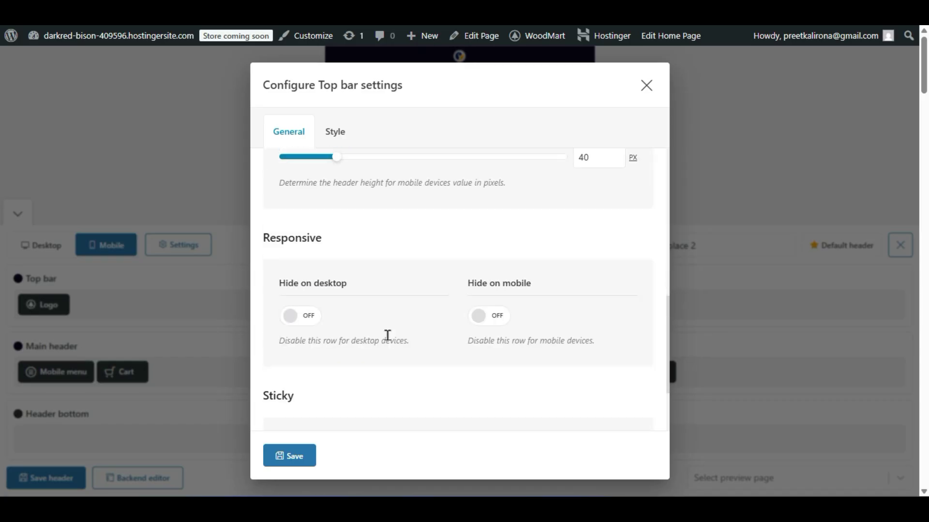
{"action": "scroll", "coordinate": [388, 336], "scroll_direction": "up", "scroll_amount": 2}
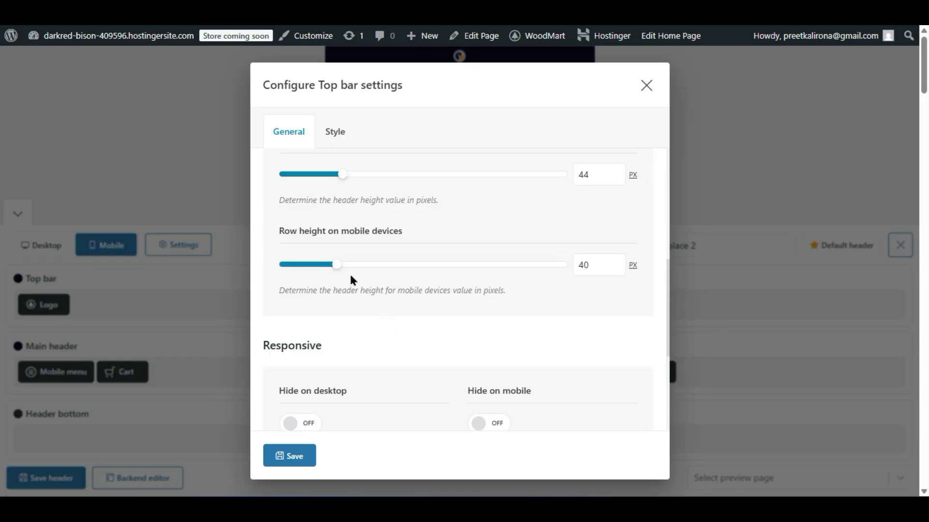
{"action": "left_click_drag", "start_coordinate": [340, 272], "coordinate": [354, 273]}
{"action": "left_click", "coordinate": [301, 454]}
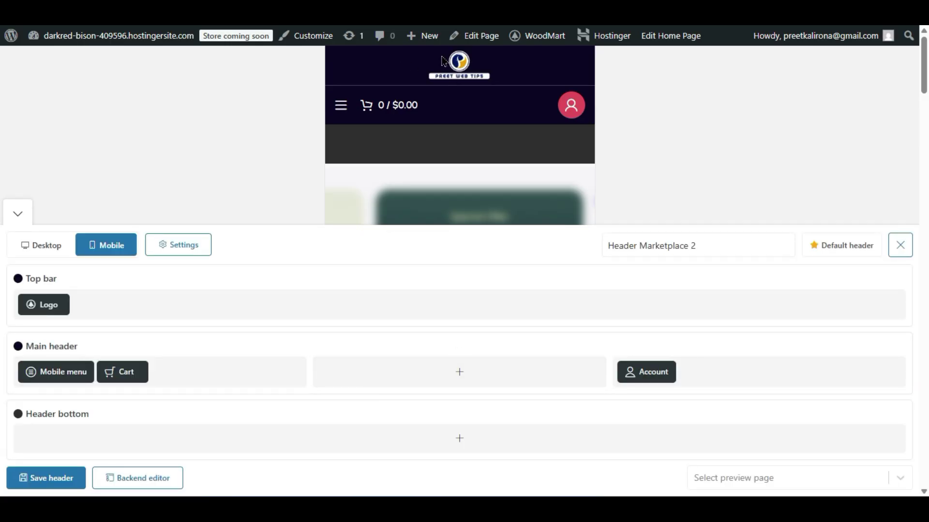
- Remove the Cart element from the mobile main header
{"action": "mouse_move", "coordinate": [130, 377]}
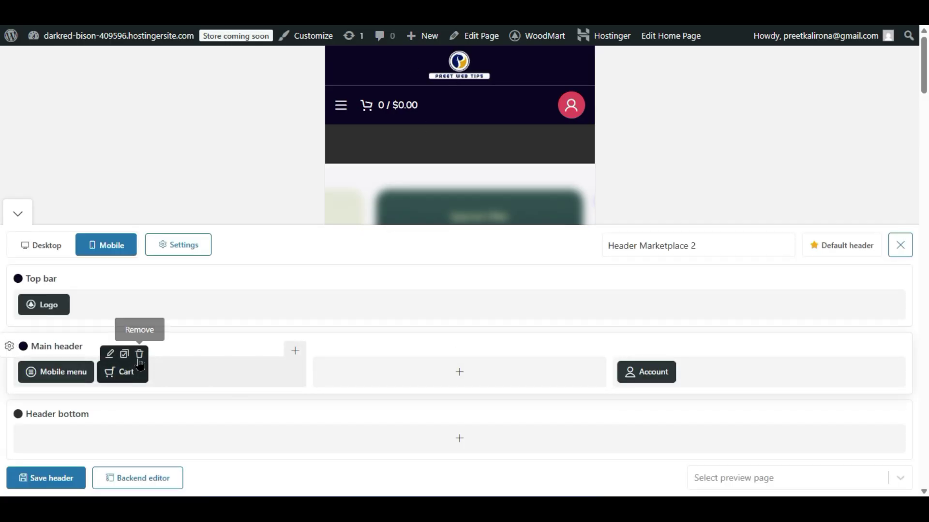
{"action": "left_click", "coordinate": [139, 362]}
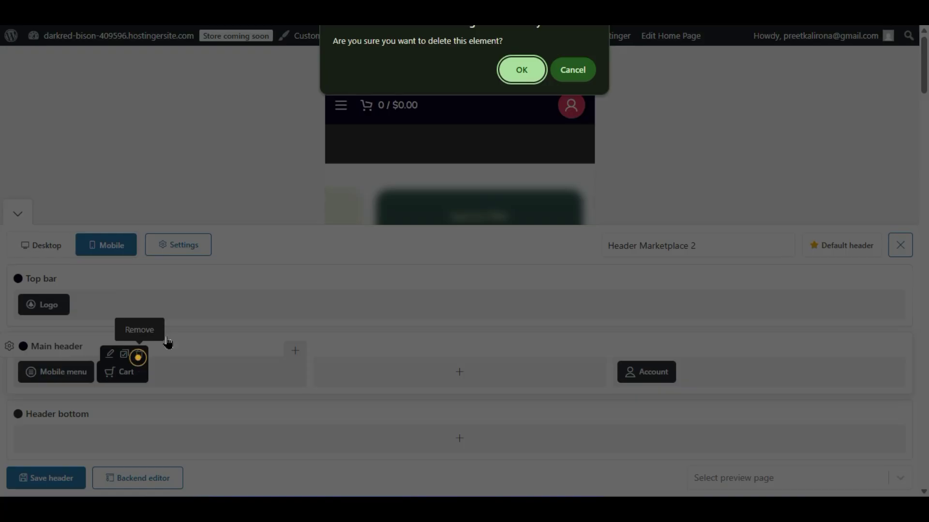
{"action": "left_click", "coordinate": [508, 70]}
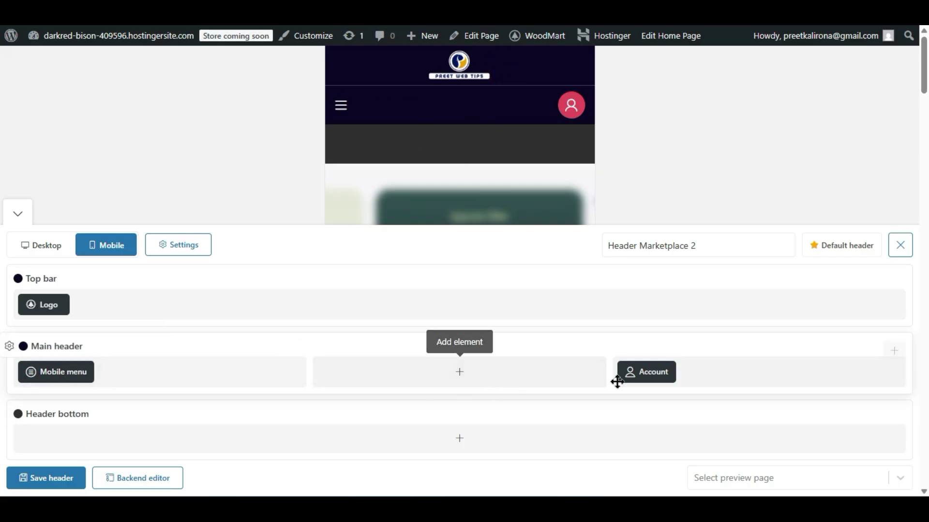
- Add a Search element to the empty middle column of the mobile main header and save its settings
{"action": "left_click", "coordinate": [458, 382]}
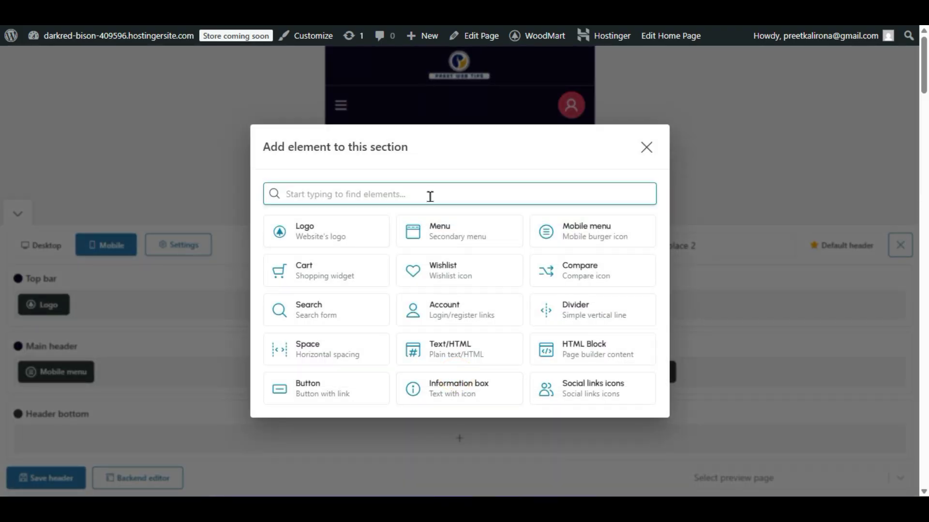
{"action": "left_click", "coordinate": [429, 193]}
{"action": "left_click", "coordinate": [325, 314]}
{"action": "left_click", "coordinate": [289, 392]}
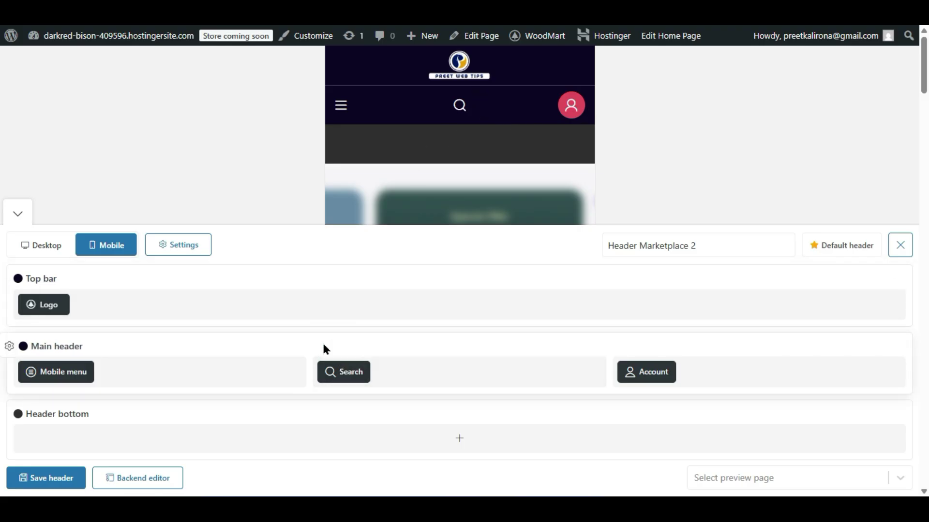
- Switch the mobile main header's Search element to the Form display, save its settings and save the header
{"action": "left_click", "coordinate": [327, 354]}
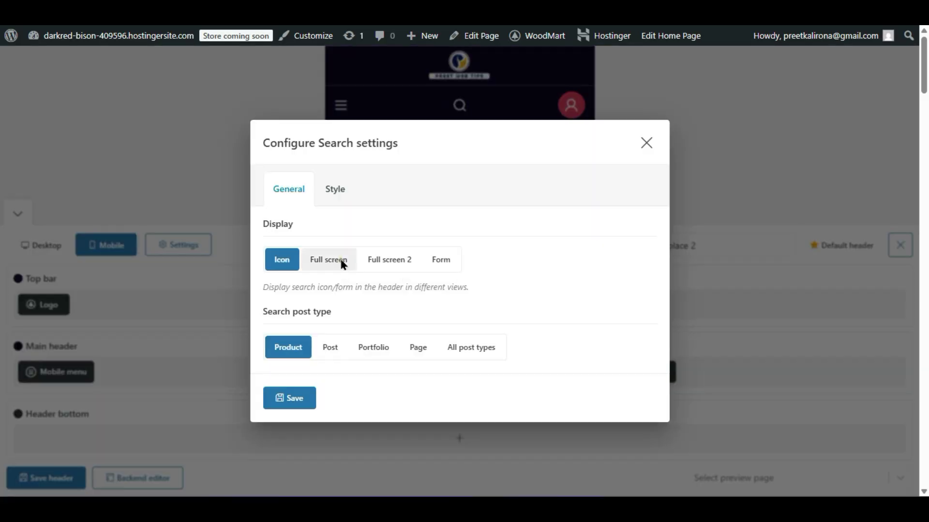
{"action": "left_click", "coordinate": [342, 262]}
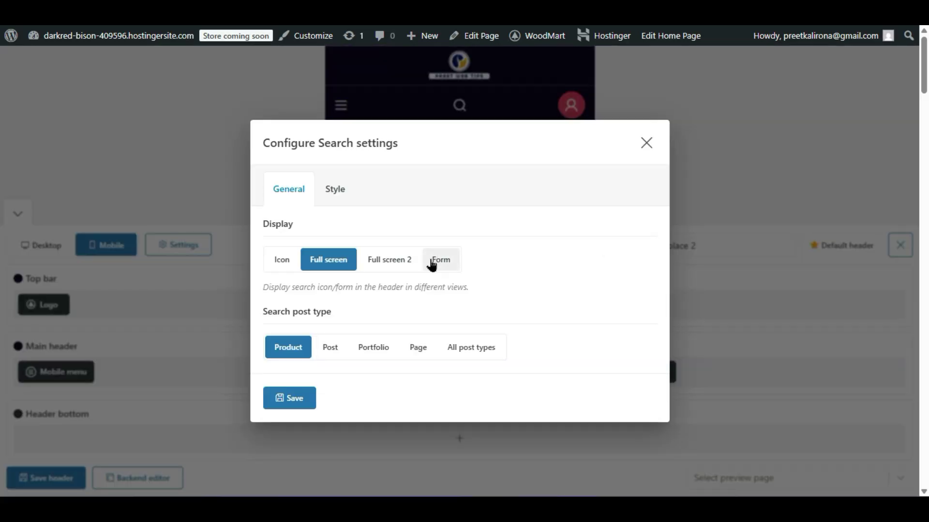
{"action": "left_click", "coordinate": [432, 262]}
{"action": "left_click", "coordinate": [290, 399]}
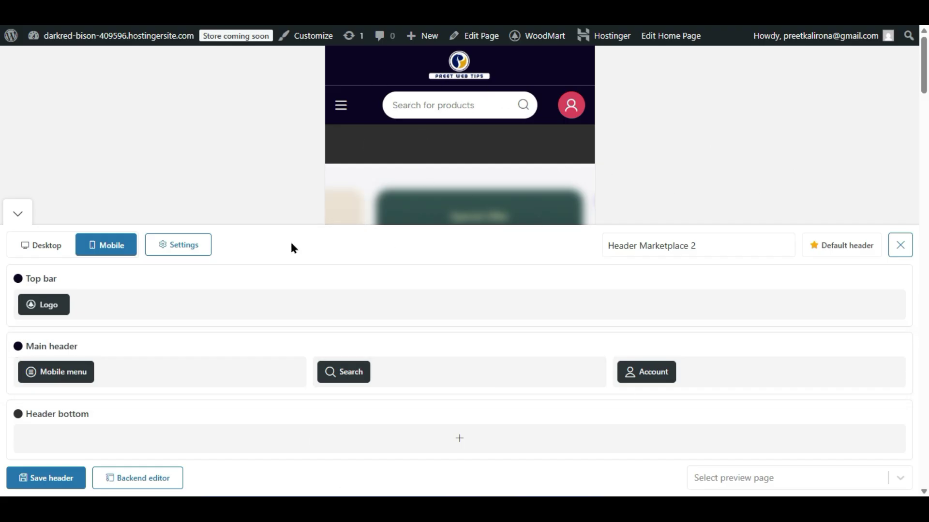
{"action": "left_click", "coordinate": [60, 477]}
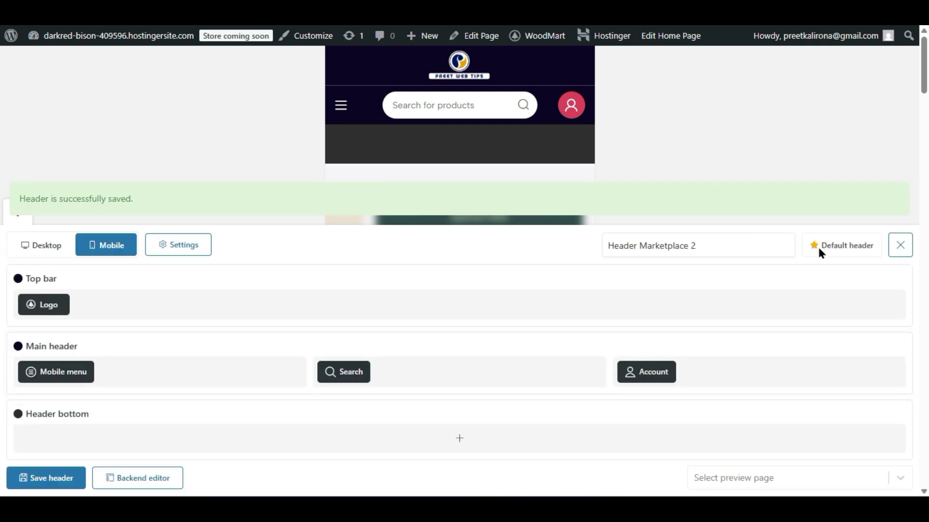
- Go to the theme's Layouts list in the WordPress admin and open Checkout layout Marketplace 2 for editing
{"action": "left_click", "coordinate": [17, 236]}
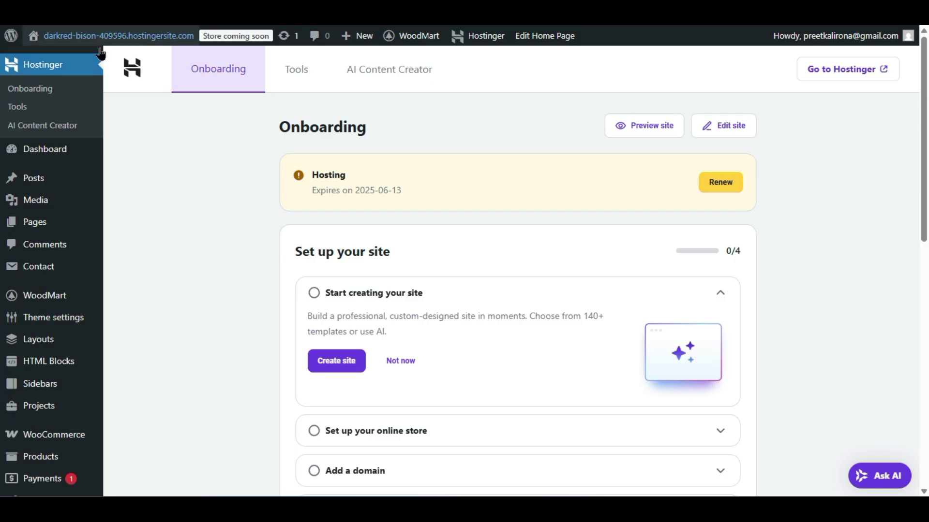
{"action": "mouse_move", "coordinate": [60, 345]}
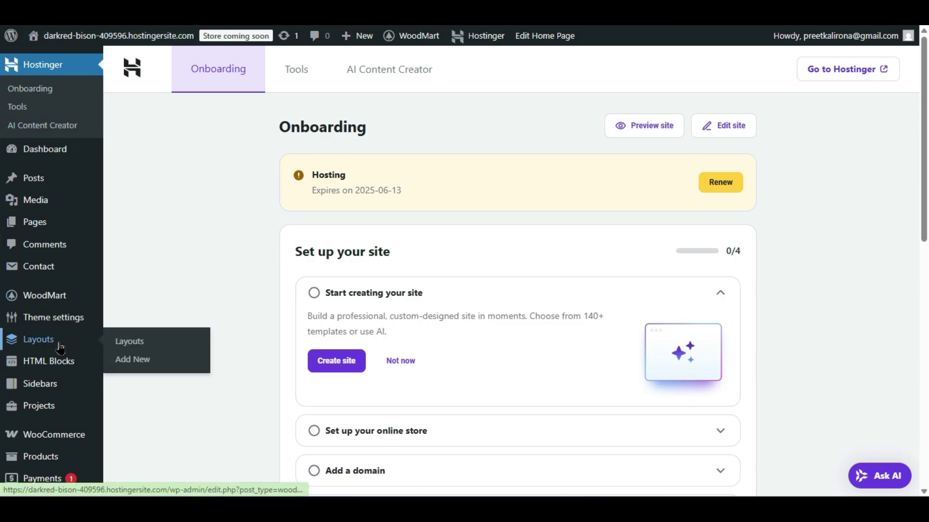
{"action": "left_click", "coordinate": [128, 341]}
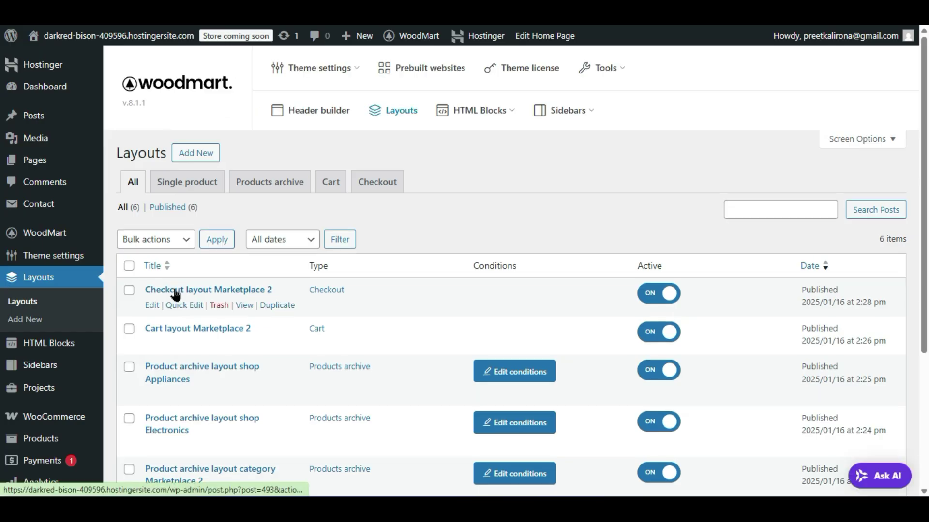
{"action": "scroll", "coordinate": [238, 399], "scroll_direction": "down", "scroll_amount": 2}
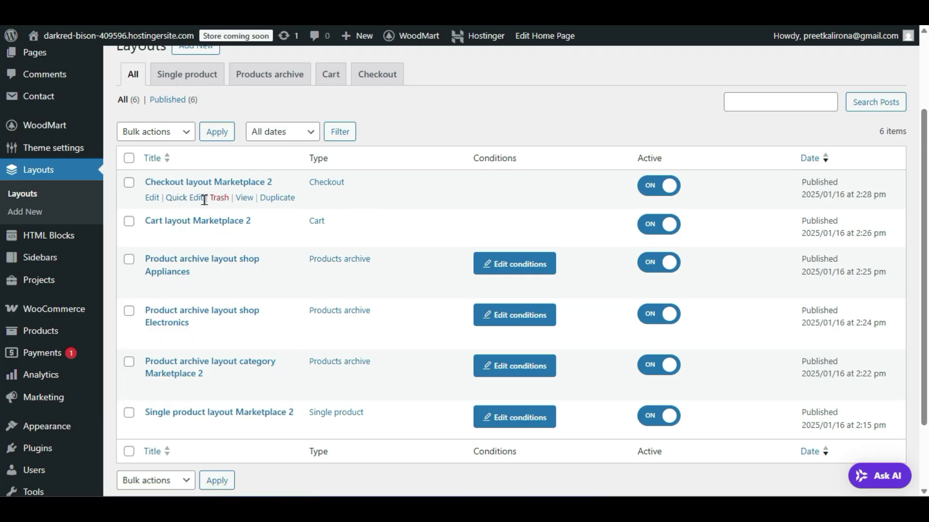
{"action": "left_click", "coordinate": [152, 198]}
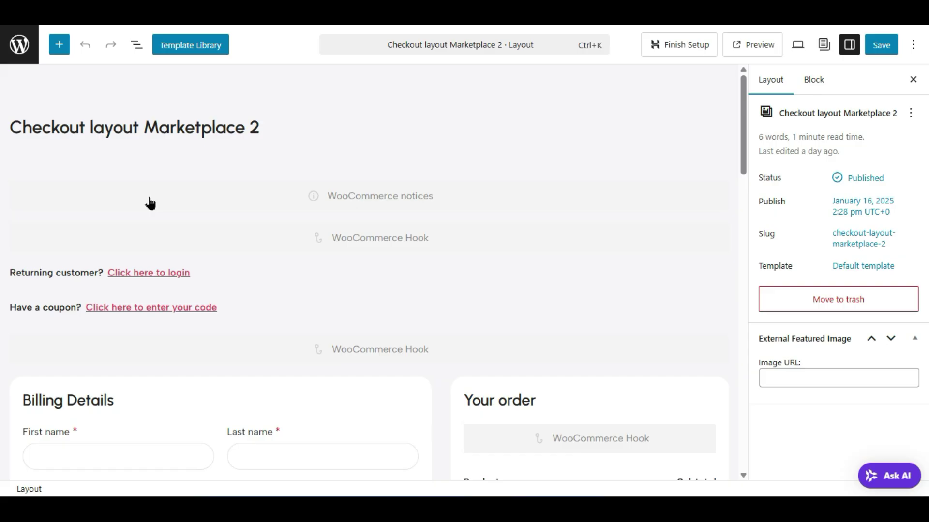
- Shorten the layout's title to Checkout and look over the page content
{"action": "left_click_drag", "start_coordinate": [85, 128], "coordinate": [274, 129]}
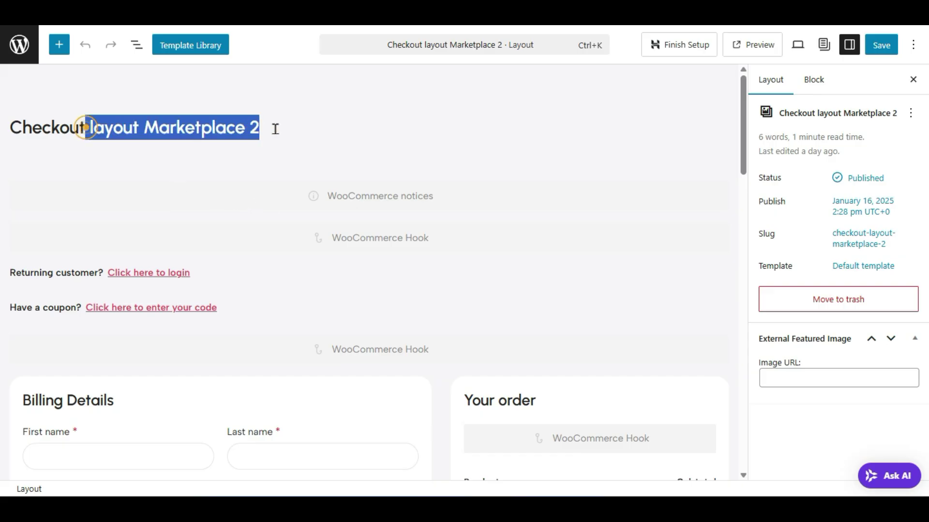
{"action": "key", "text": "BackSpace"}
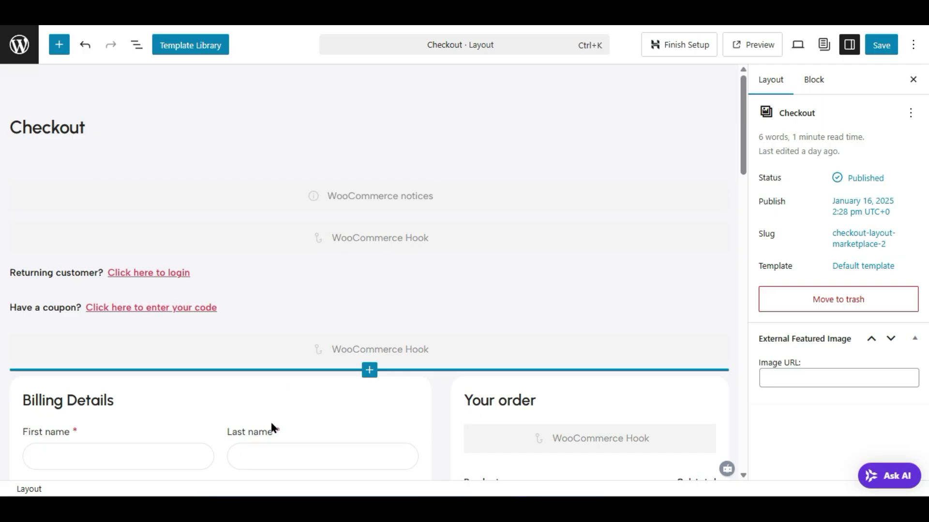
{"action": "scroll", "coordinate": [271, 427], "scroll_direction": "down", "scroll_amount": 6}
{"action": "scroll", "coordinate": [272, 428], "scroll_direction": "up", "scroll_amount": 6}
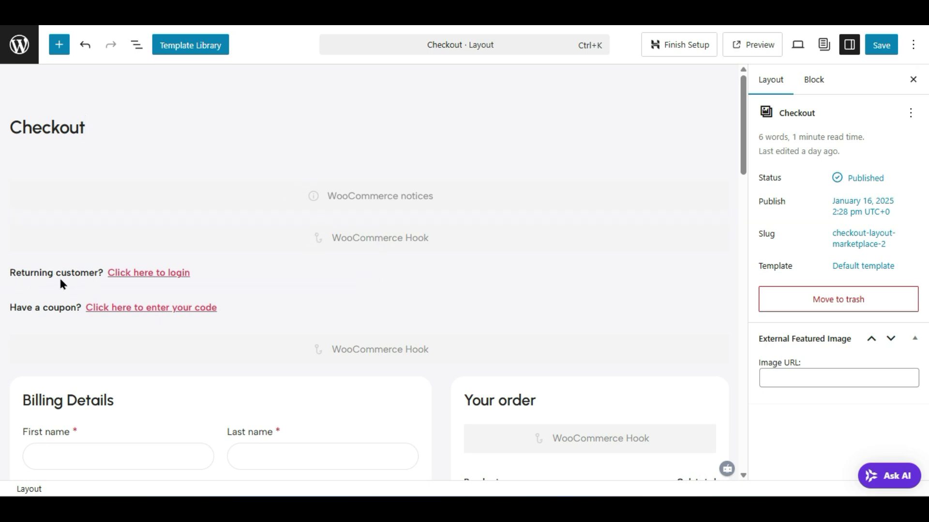
- Examine the settings of the Login form, WooCommerce Hook and WooCommerce notices blocks, and preview the checkout layout
{"action": "left_click", "coordinate": [168, 278]}
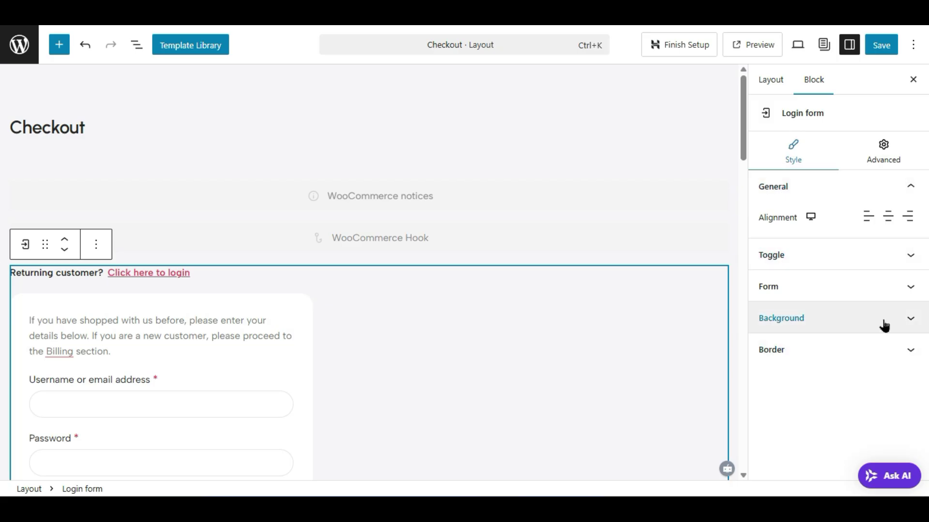
{"action": "left_click", "coordinate": [803, 290]}
{"action": "scroll", "coordinate": [804, 310], "scroll_direction": "down", "scroll_amount": 2}
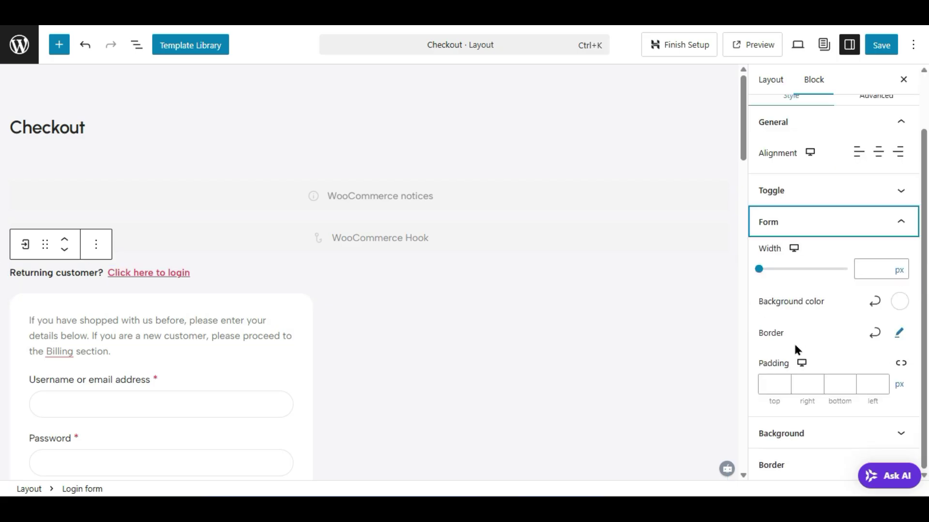
{"action": "left_click", "coordinate": [282, 243]}
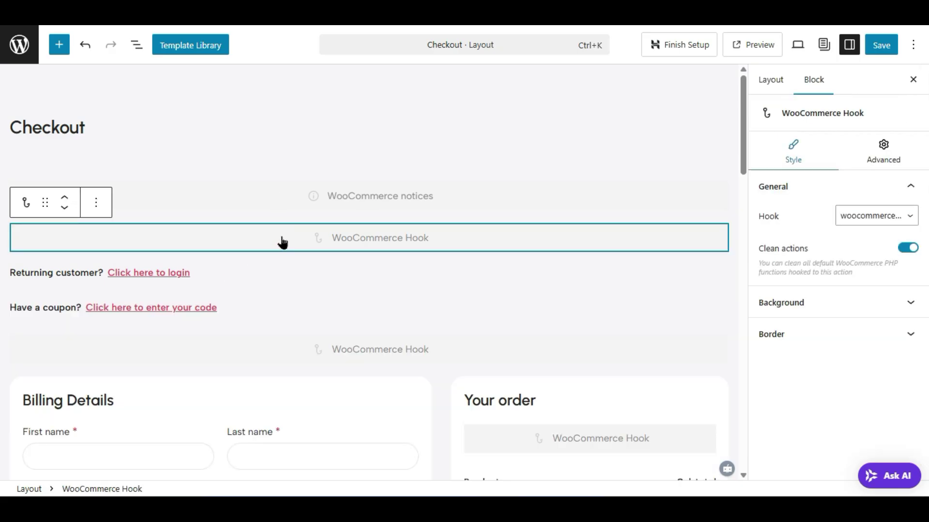
{"action": "left_click", "coordinate": [394, 200]}
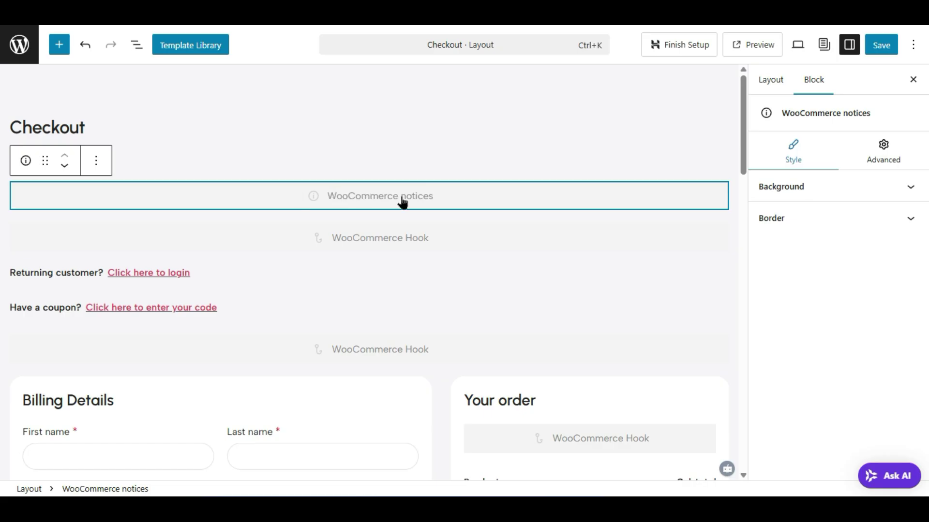
{"action": "left_click", "coordinate": [761, 48]}
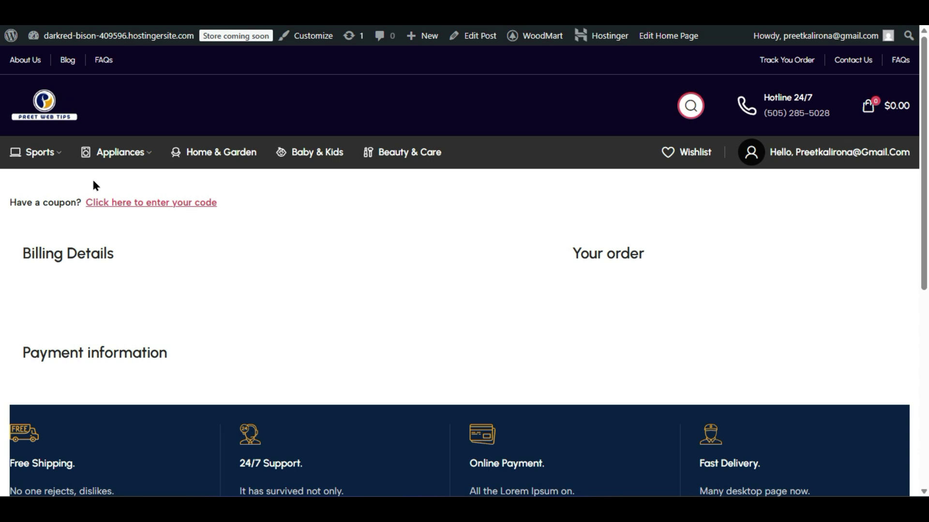
{"action": "scroll", "coordinate": [269, 237], "scroll_direction": "down", "scroll_amount": 4}
- Open the Apple MacBook Pro 13" M2 from the home page's featured products and try to purchase it without choosing a color
{"action": "scroll", "coordinate": [616, 205], "scroll_direction": "down", "scroll_amount": 10}
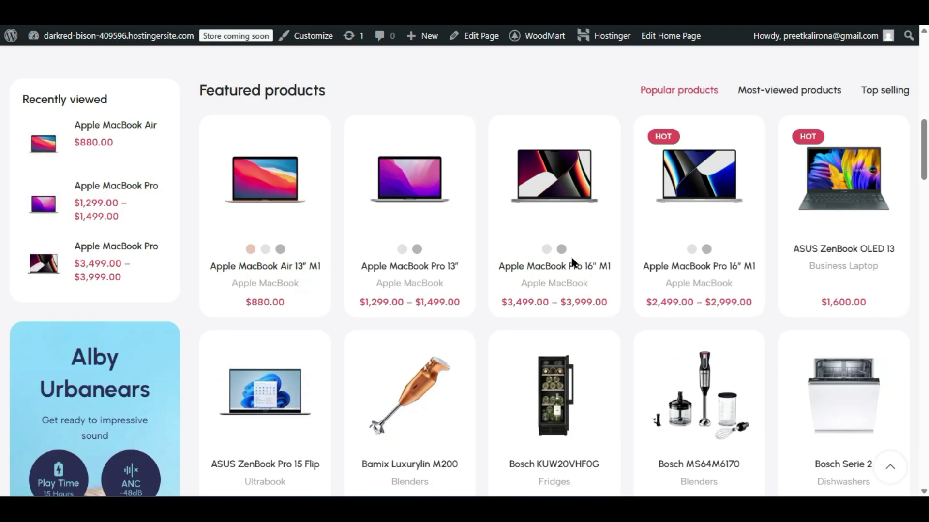
{"action": "mouse_move", "coordinate": [392, 191]}
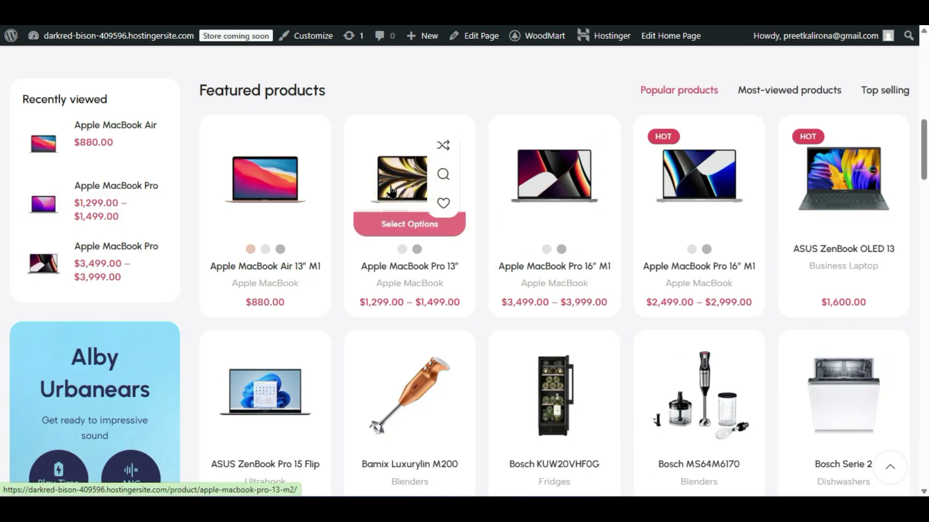
{"action": "left_click", "coordinate": [437, 222]}
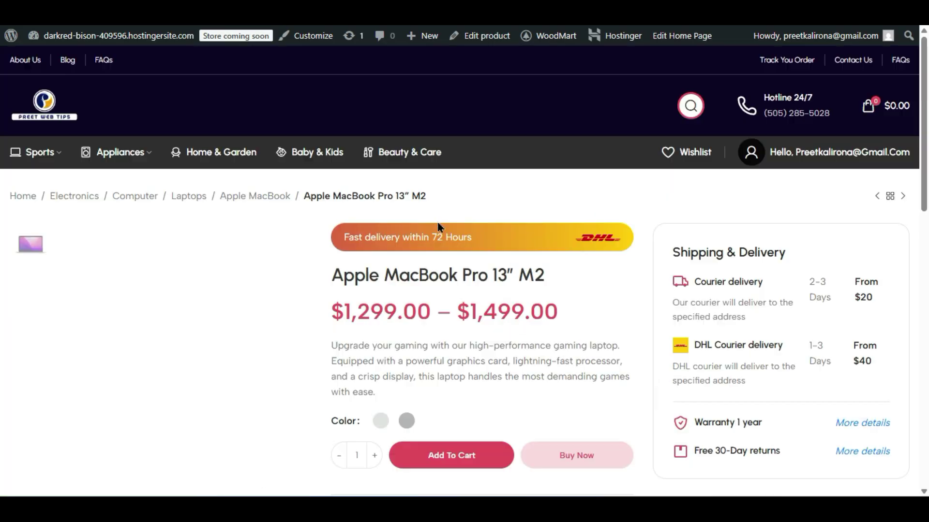
{"action": "left_click", "coordinate": [537, 453]}
{"action": "left_click", "coordinate": [575, 83]}
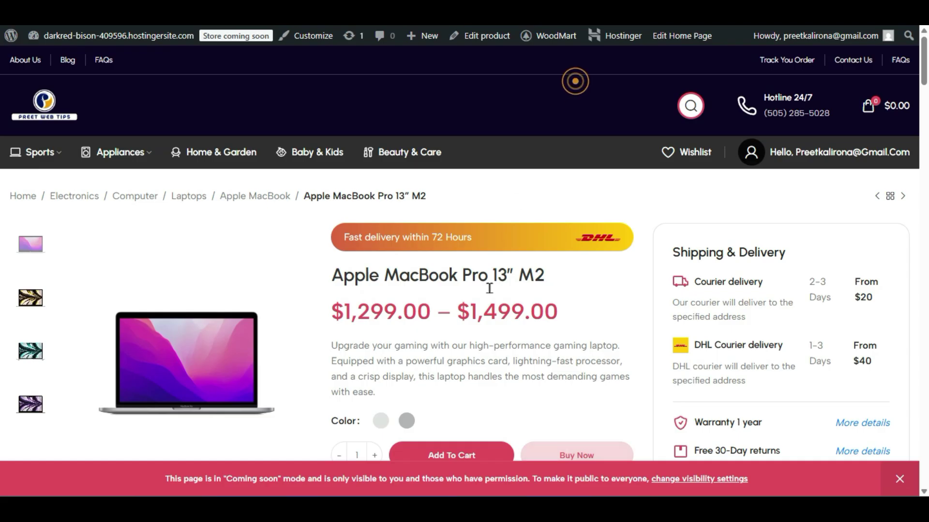
{"action": "left_click", "coordinate": [450, 458]}
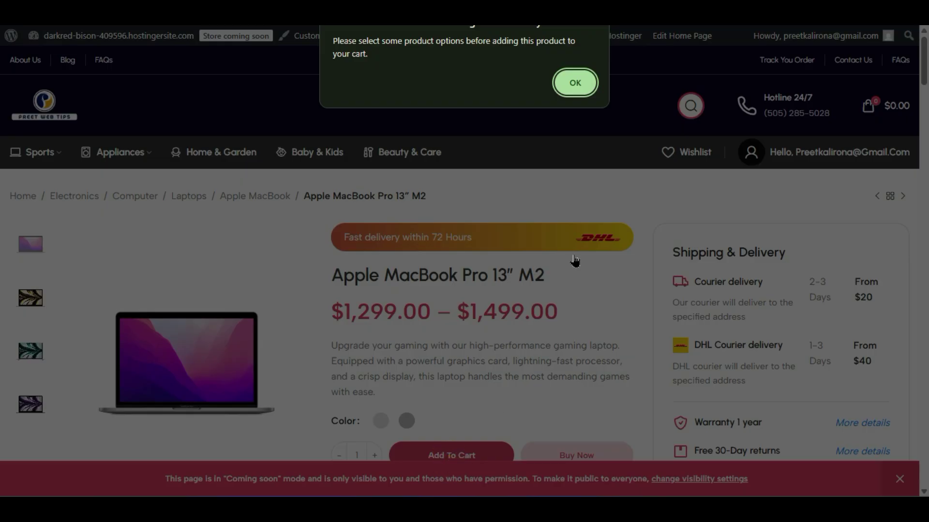
{"action": "left_click", "coordinate": [575, 82]}
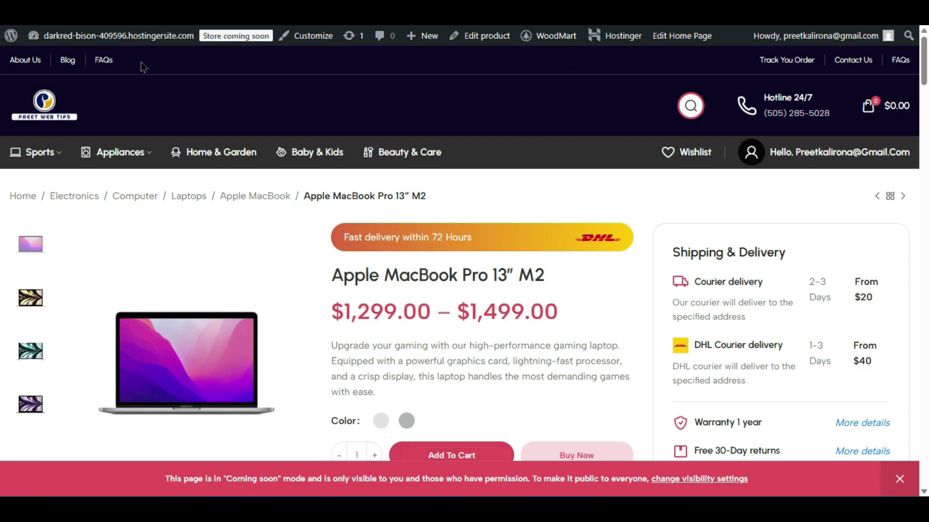
- Set the WooCommerce site visibility to Live and save the changes
{"action": "left_click", "coordinate": [247, 40]}
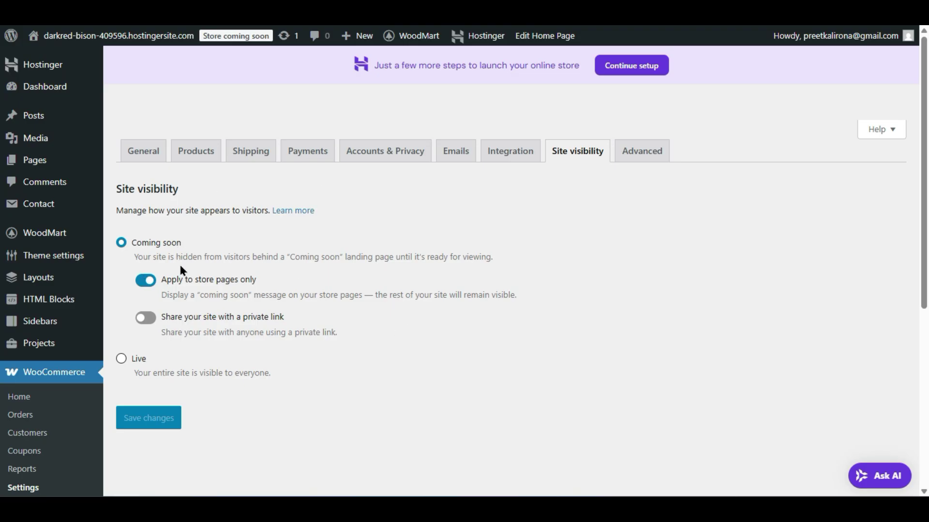
{"action": "scroll", "coordinate": [208, 372], "scroll_direction": "down", "scroll_amount": 5}
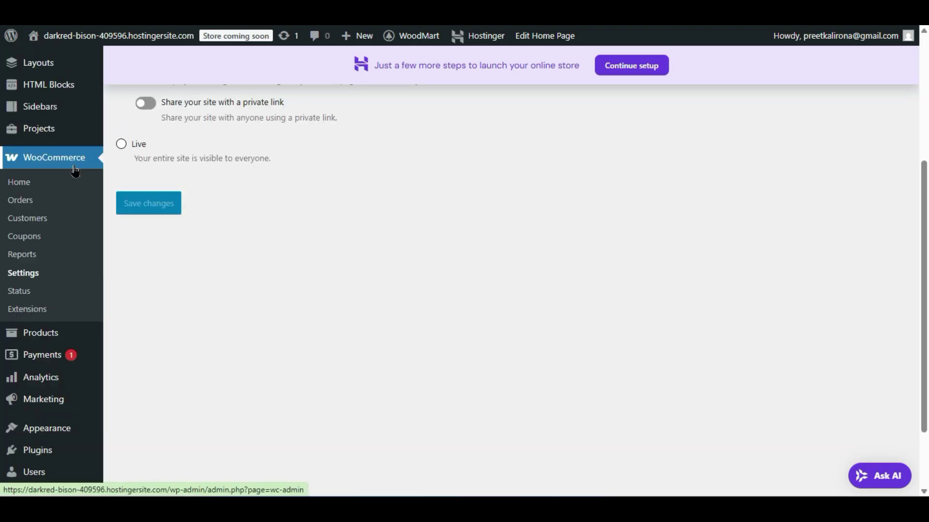
{"action": "scroll", "coordinate": [402, 316], "scroll_direction": "up", "scroll_amount": 5}
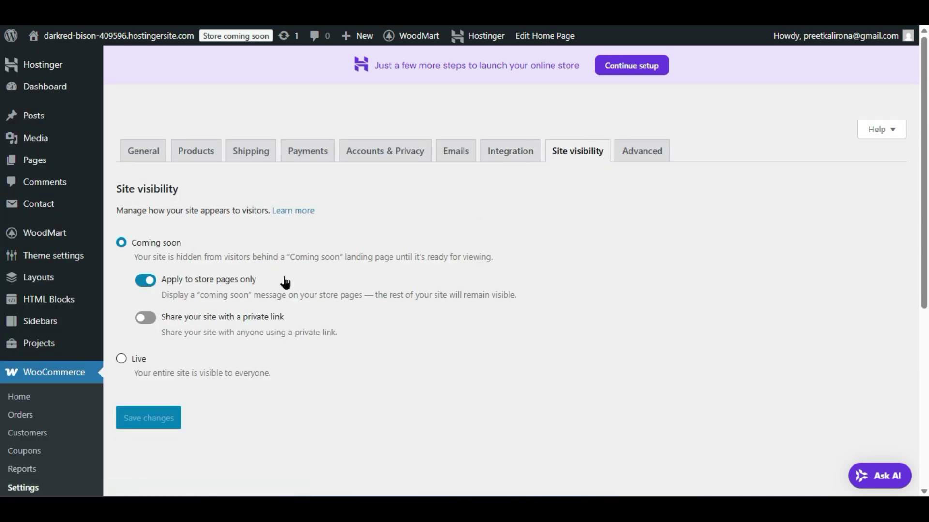
{"action": "left_click", "coordinate": [119, 359]}
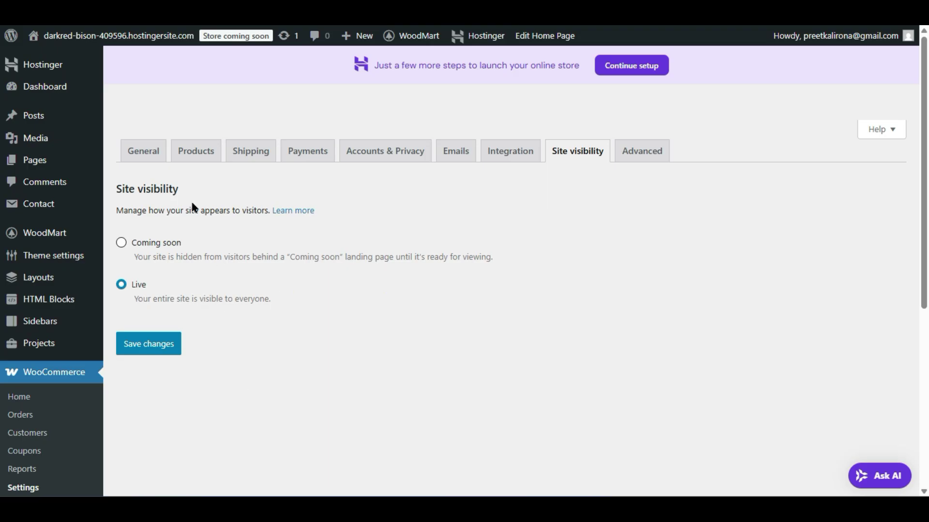
{"action": "left_click", "coordinate": [154, 343]}
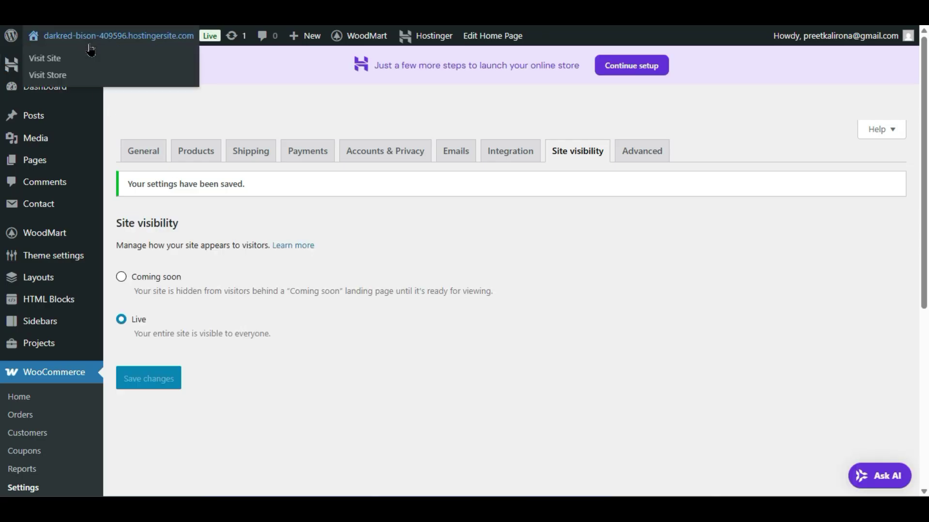
- Open the storefront from the admin and go to the featured Apple MacBook Pro 13" M2 product page
{"action": "right_click", "coordinate": [97, 57]}
{"action": "left_click", "coordinate": [118, 68]}
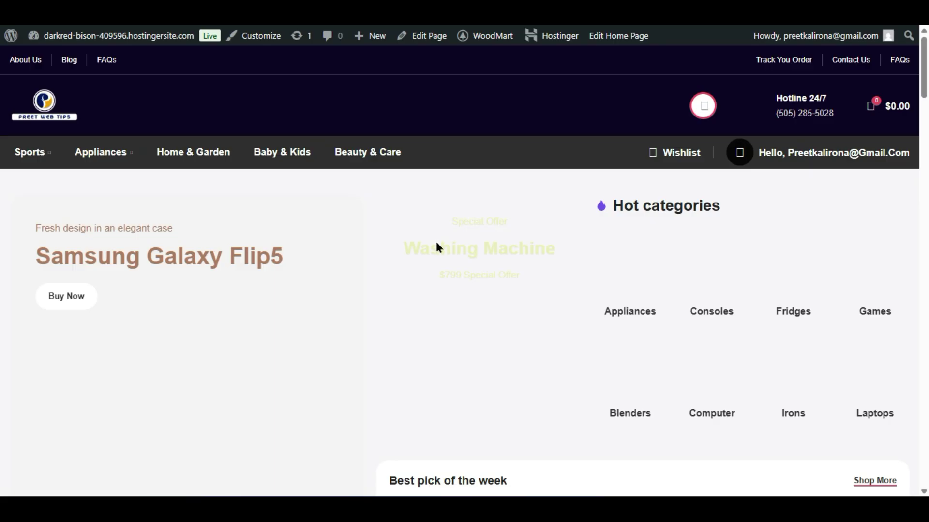
{"action": "scroll", "coordinate": [437, 249], "scroll_direction": "down", "scroll_amount": 8}
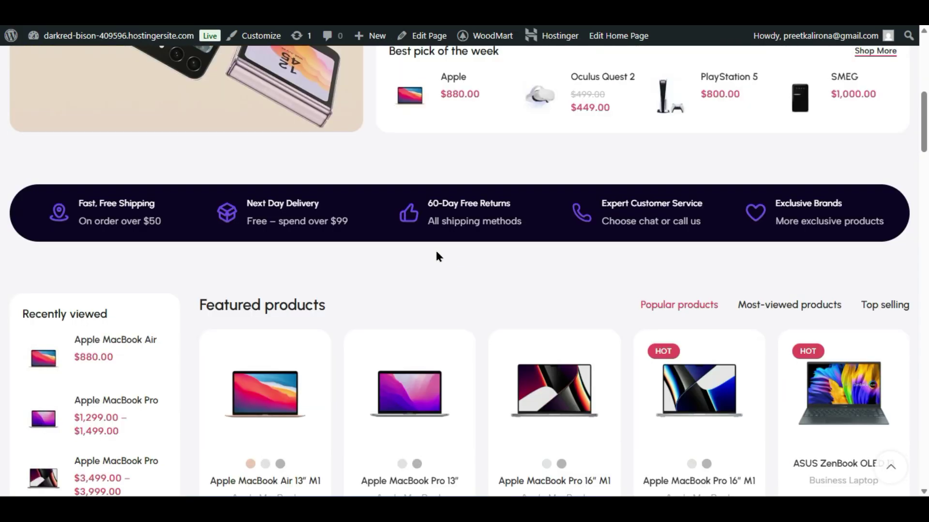
{"action": "left_click", "coordinate": [414, 394]}
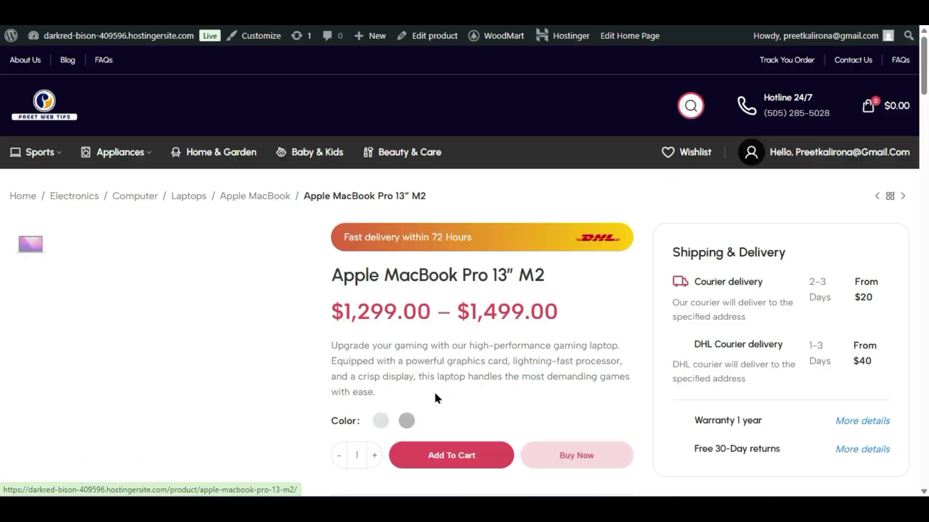
- Choose the Space Gray color for the MacBook Pro, buy it now and review the checkout page's billing form
{"action": "left_click", "coordinate": [563, 457]}
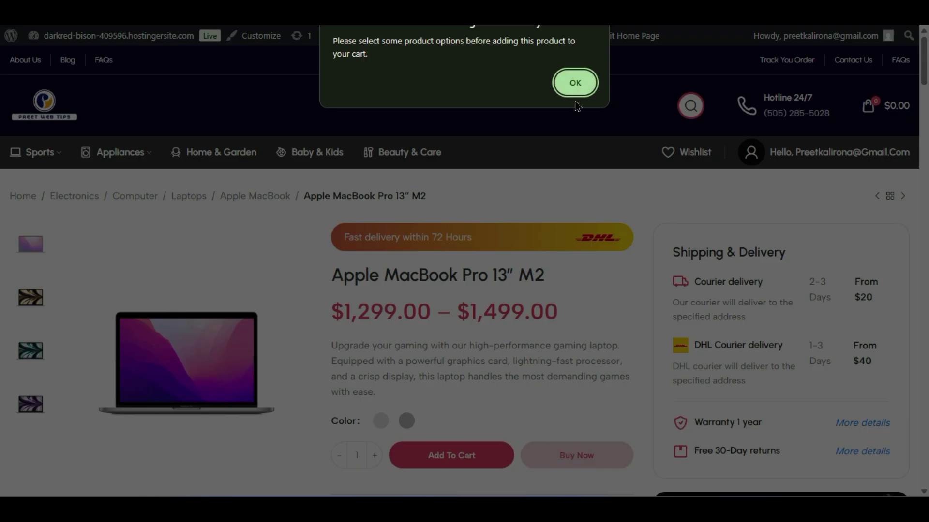
{"action": "left_click", "coordinate": [575, 83]}
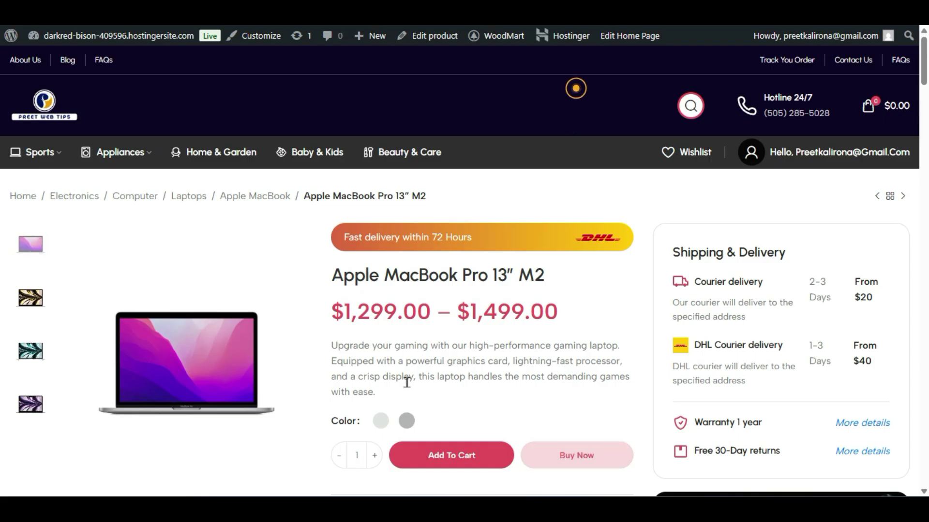
{"action": "left_click", "coordinate": [406, 421]}
{"action": "scroll", "coordinate": [463, 431], "scroll_direction": "down", "scroll_amount": 2}
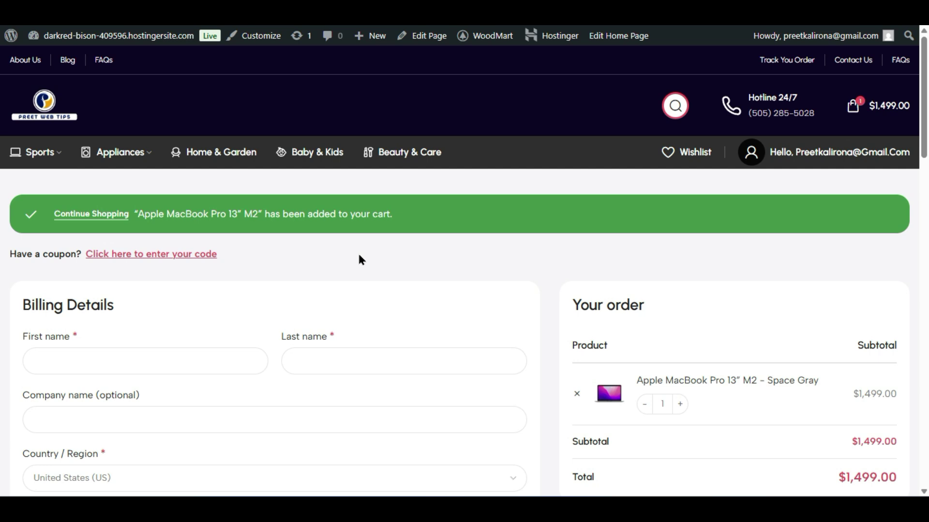
{"action": "scroll", "coordinate": [183, 310], "scroll_direction": "down", "scroll_amount": 15}
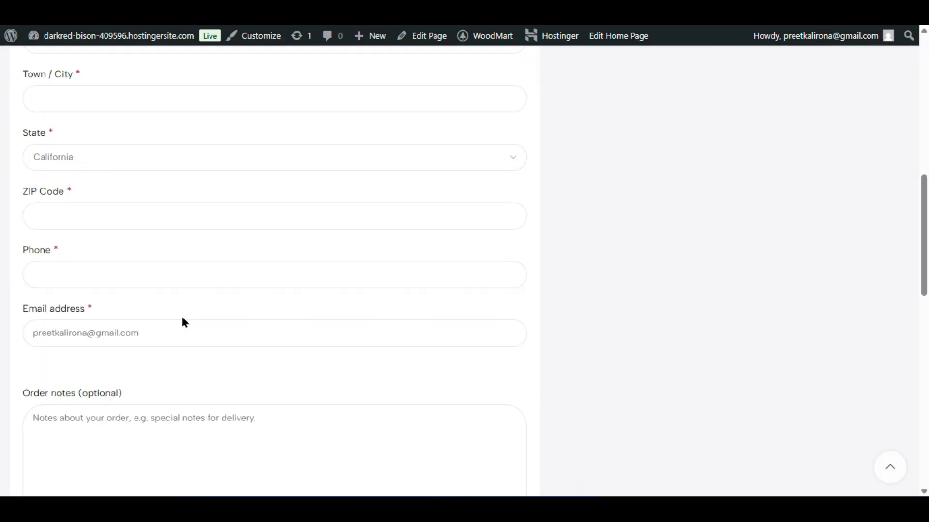
- Return to the beginning of the storefront checkout page and highlight the added-to-cart notice
{"action": "scroll", "coordinate": [182, 319], "scroll_direction": "up", "scroll_amount": 15}
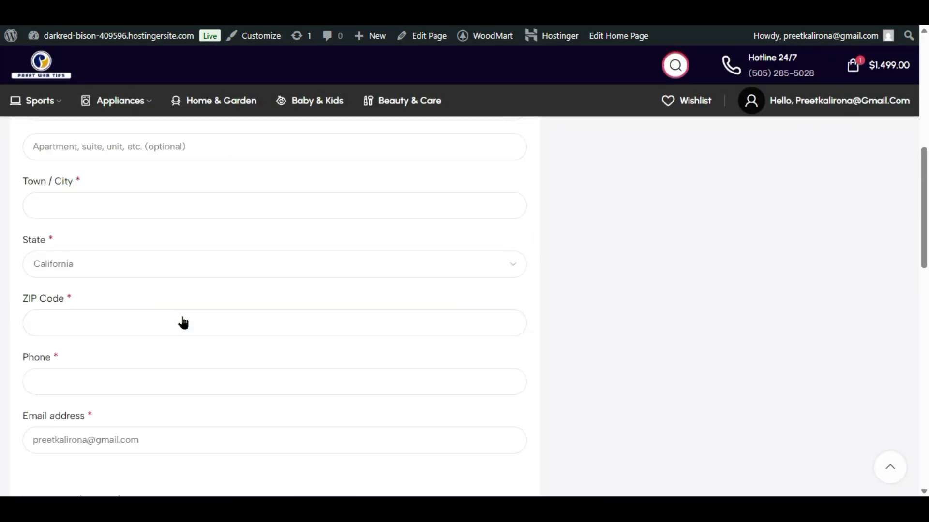
{"action": "scroll", "coordinate": [353, 306], "scroll_direction": "up", "scroll_amount": 3}
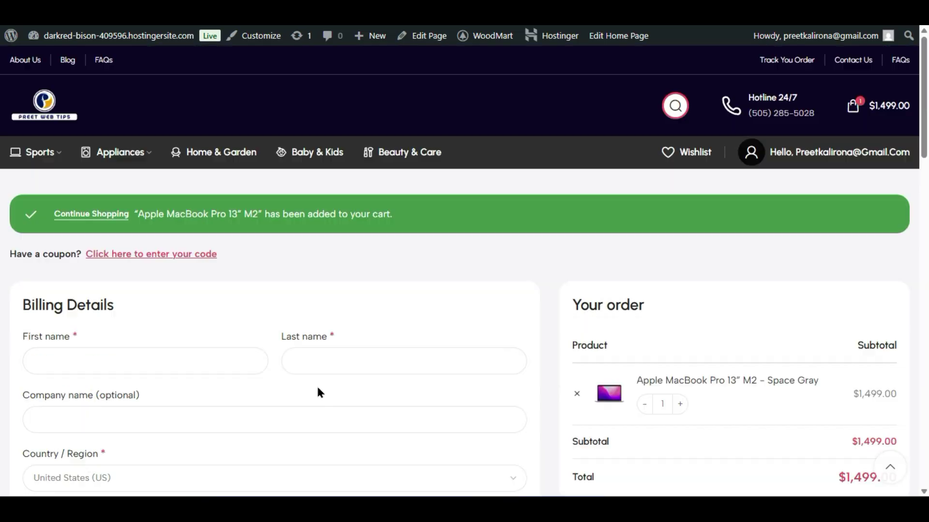
{"action": "left_click_drag", "start_coordinate": [427, 222], "coordinate": [21, 216]}
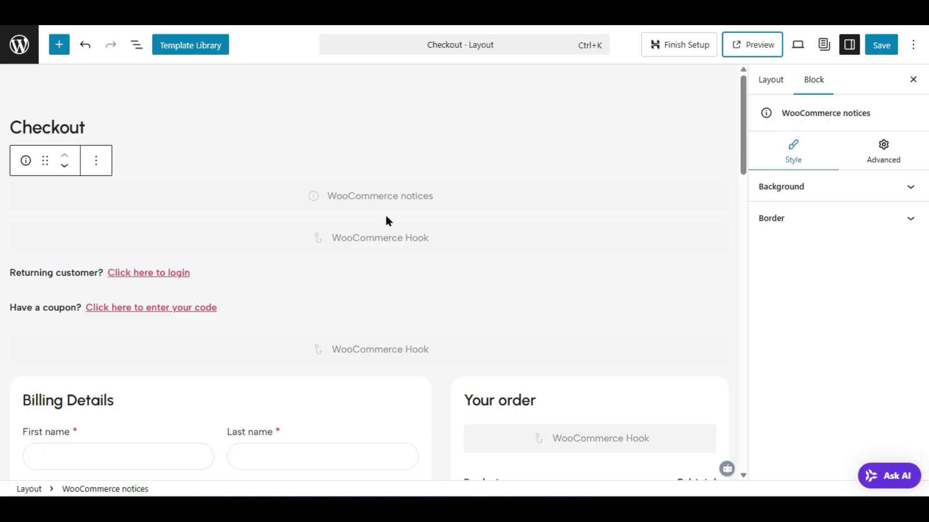
- Select the WooCommerce notices block in the Checkout layout and review its background, border and advanced settings
{"action": "left_click", "coordinate": [408, 202]}
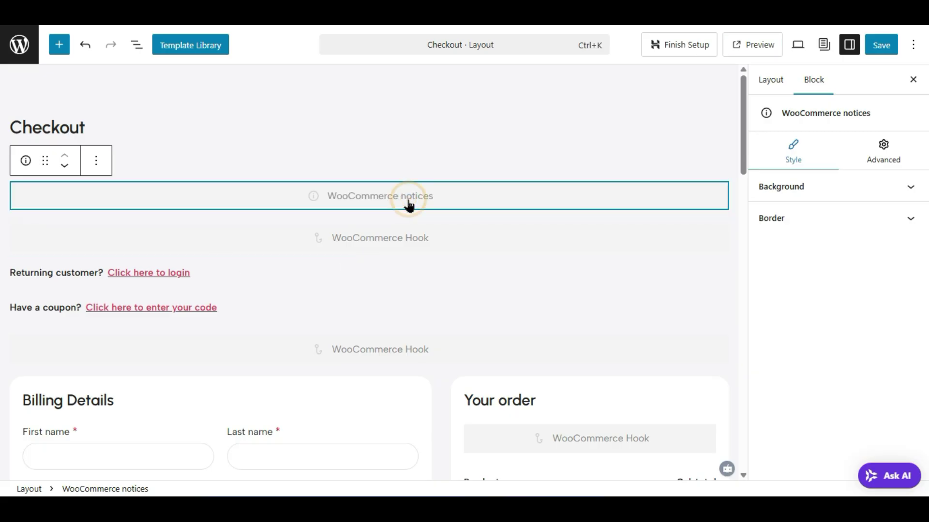
{"action": "left_click", "coordinate": [854, 186]}
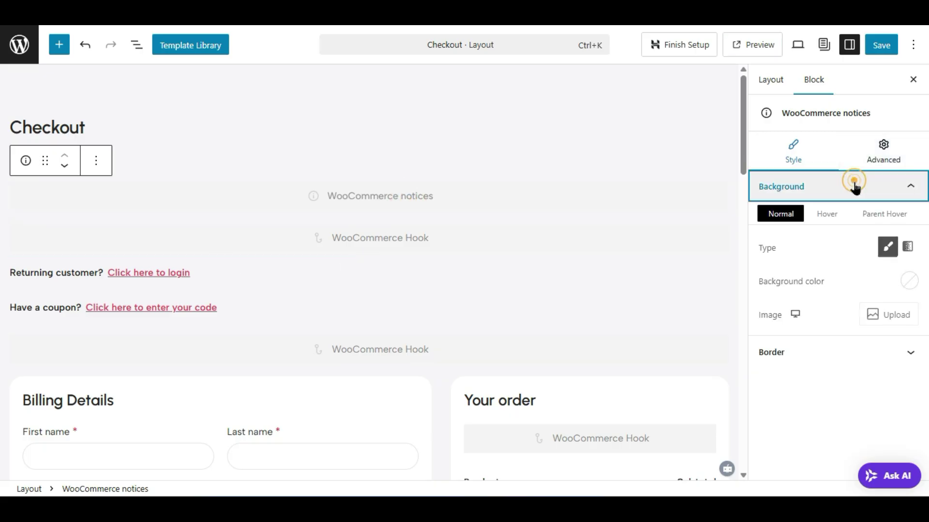
{"action": "left_click", "coordinate": [851, 186]}
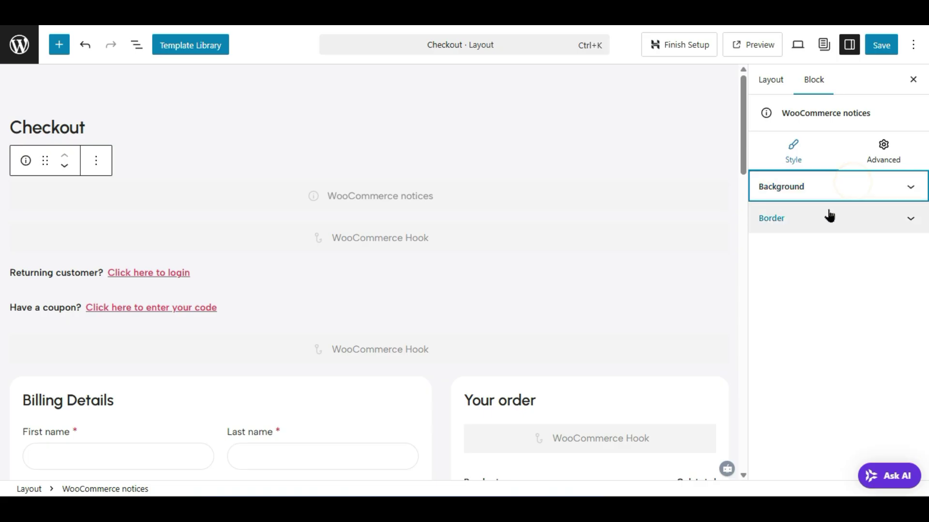
{"action": "left_click", "coordinate": [828, 210]}
{"action": "left_click", "coordinate": [828, 209]}
{"action": "left_click", "coordinate": [898, 145]}
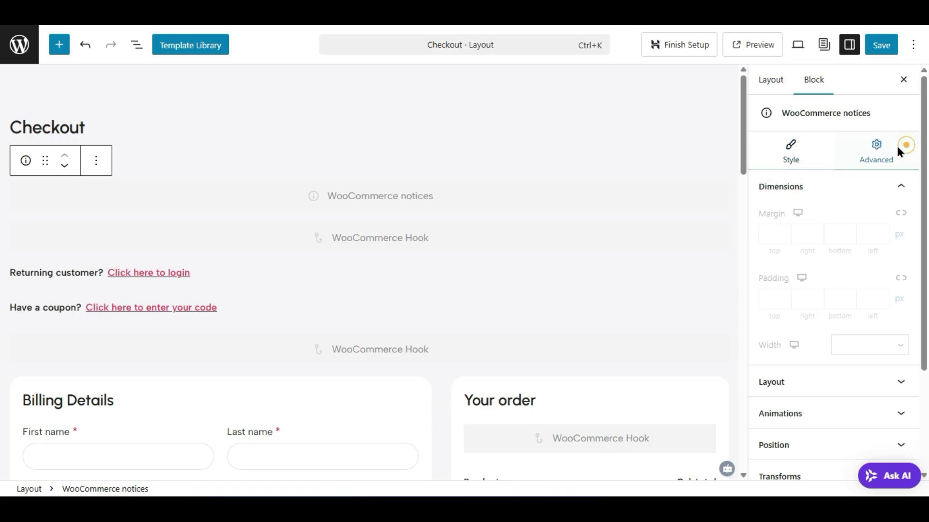
{"action": "left_click", "coordinate": [778, 146]}
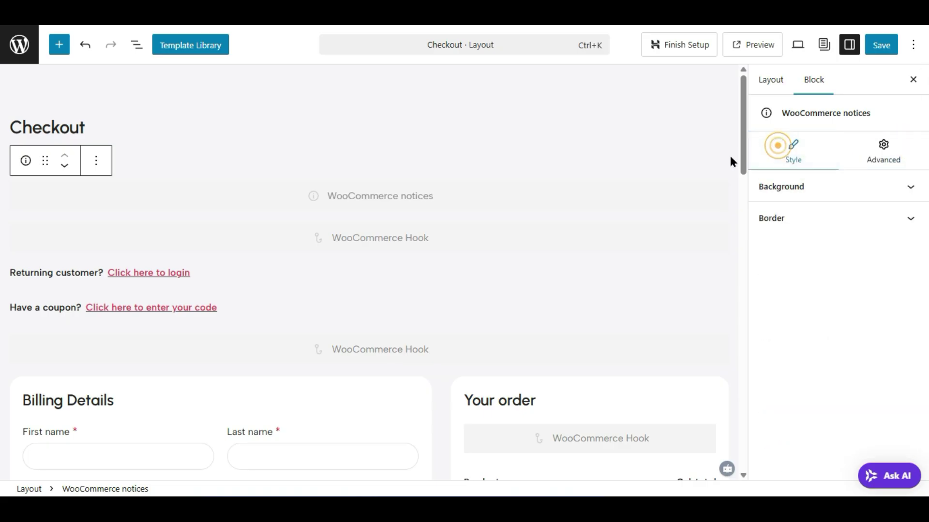
- Select the WooCommerce Hook block below the notices and review the hooks it offers
{"action": "left_click", "coordinate": [367, 249]}
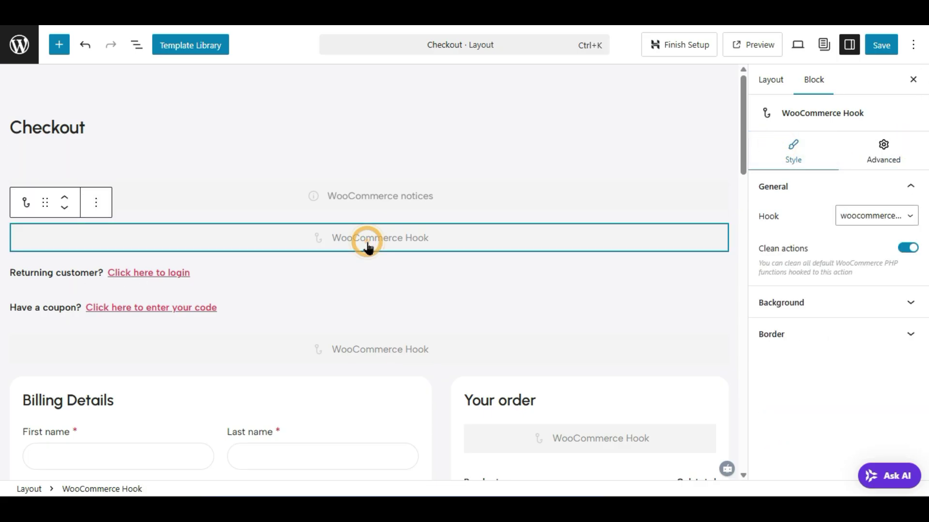
{"action": "left_click", "coordinate": [865, 220]}
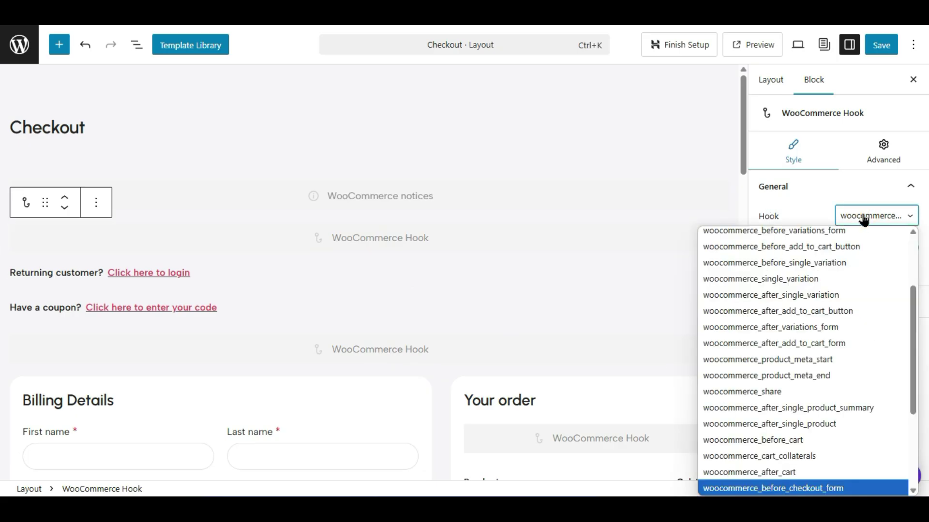
{"action": "left_click", "coordinate": [864, 220]}
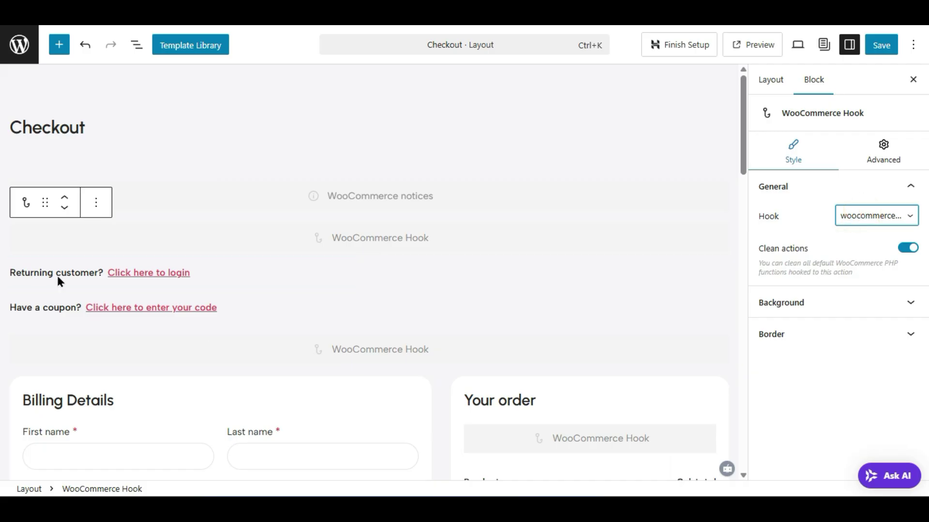
- Expand the returning-customer Login form block and set its form background color to black
{"action": "left_click", "coordinate": [149, 277]}
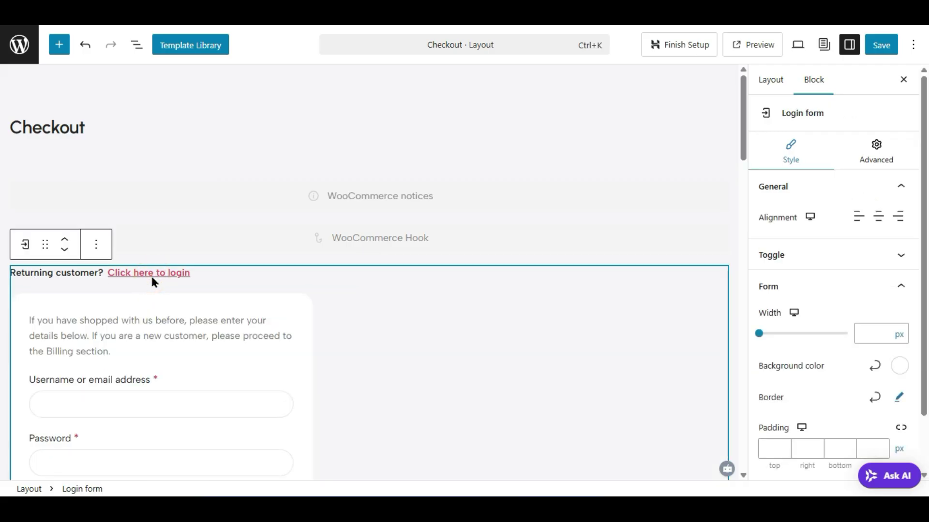
{"action": "scroll", "coordinate": [359, 430], "scroll_direction": "down", "scroll_amount": 7}
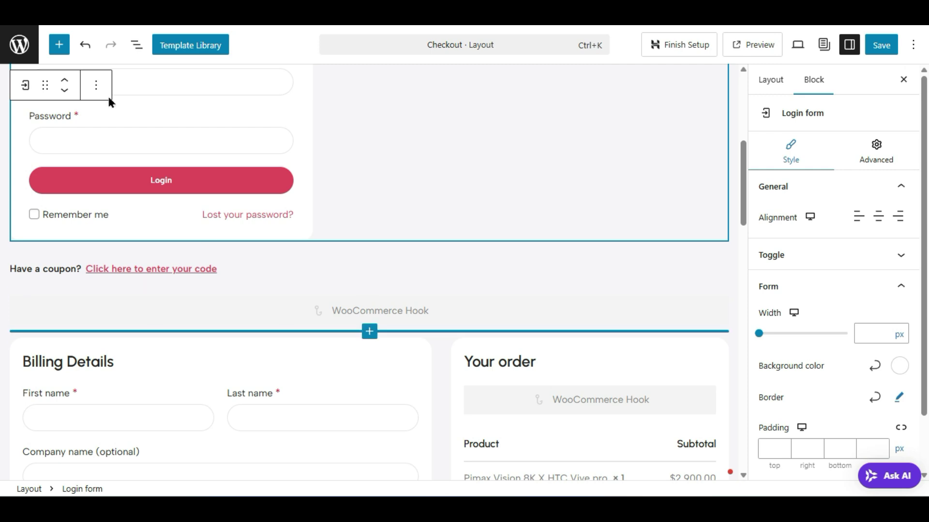
{"action": "scroll", "coordinate": [83, 317], "scroll_direction": "up", "scroll_amount": 7}
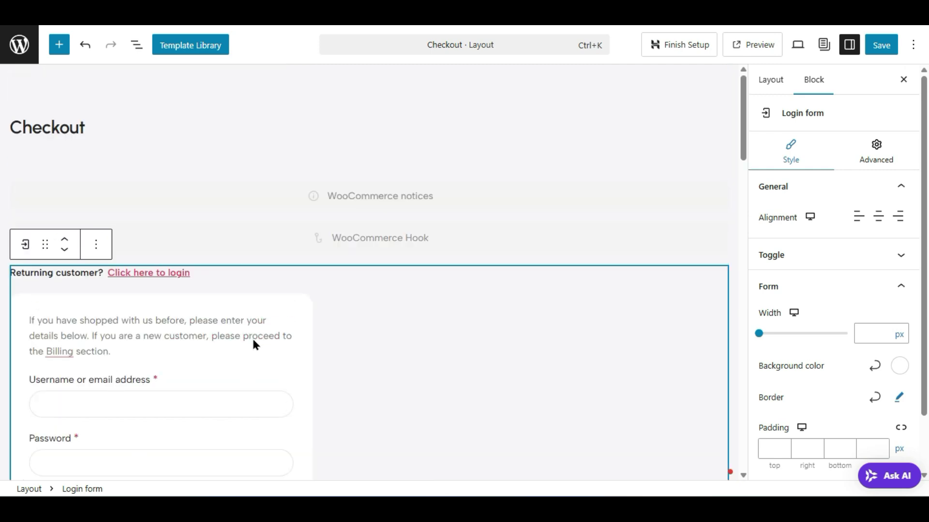
{"action": "scroll", "coordinate": [252, 341], "scroll_direction": "down", "scroll_amount": 2}
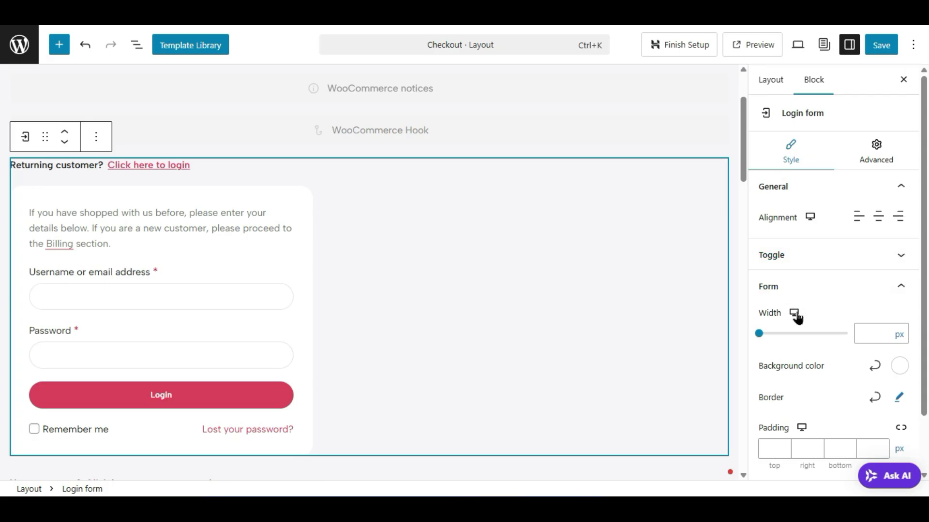
{"action": "scroll", "coordinate": [870, 228], "scroll_direction": "down", "scroll_amount": 1}
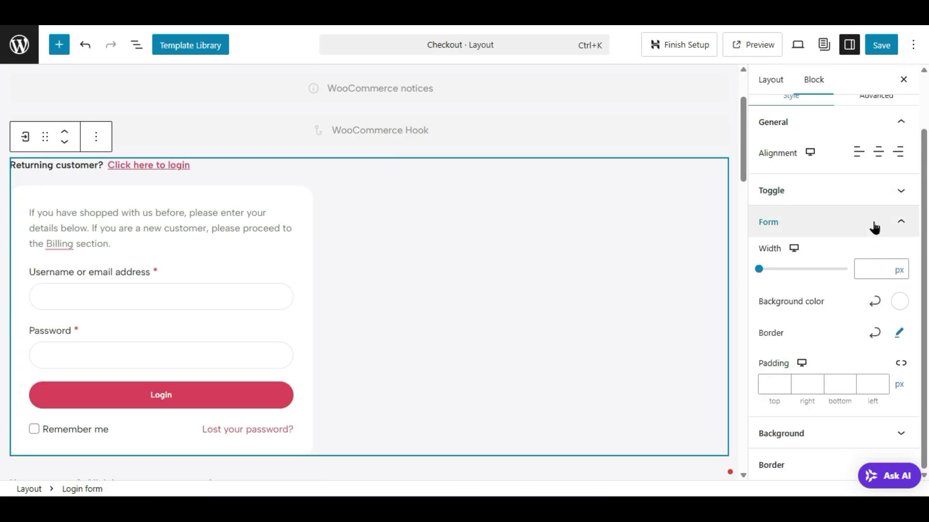
{"action": "left_click", "coordinate": [899, 302]}
{"action": "left_click", "coordinate": [835, 133]}
{"action": "left_click_drag", "start_coordinate": [827, 140], "coordinate": [734, 198]}
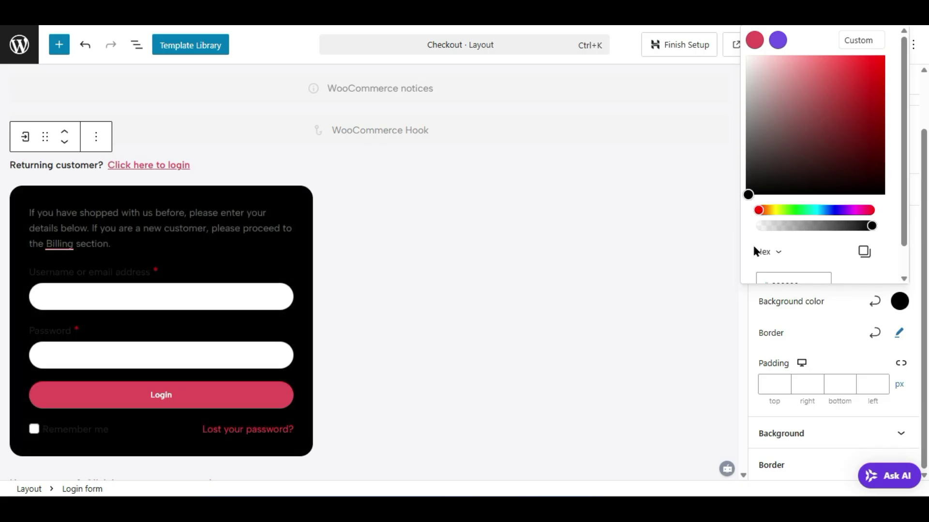
{"action": "left_click", "coordinate": [823, 337]}
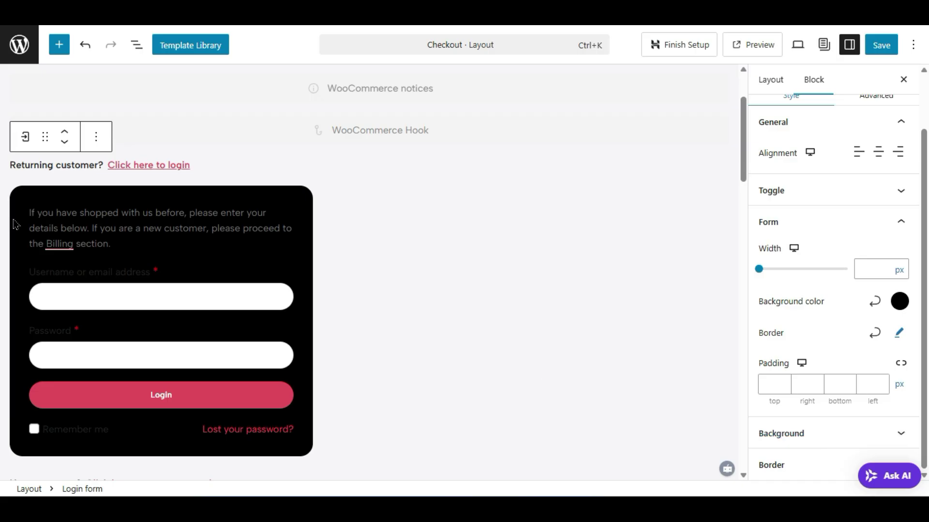
- Set the Login form block's normal background color to #141414 and open its Parent Hover background settings
{"action": "left_click", "coordinate": [138, 230]}
{"action": "scroll", "coordinate": [832, 278], "scroll_direction": "up", "scroll_amount": 2}
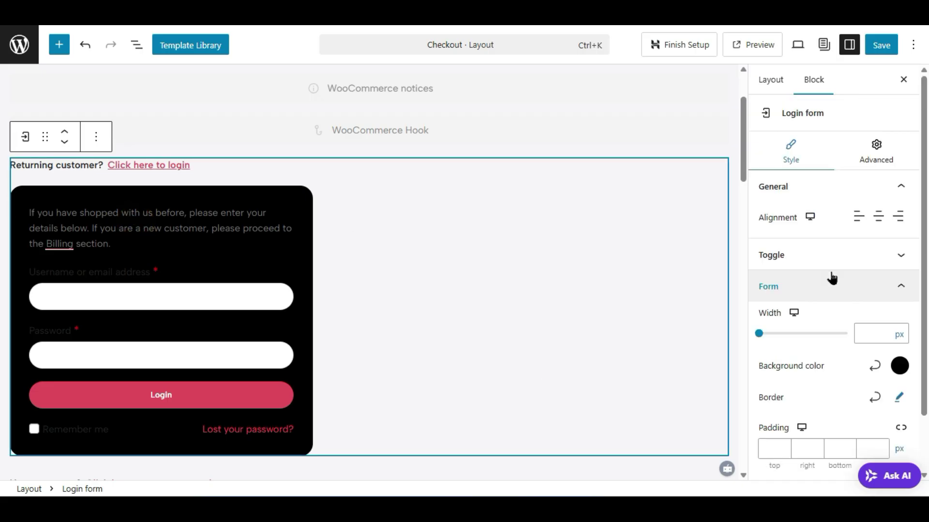
{"action": "scroll", "coordinate": [832, 280], "scroll_direction": "down", "scroll_amount": 2}
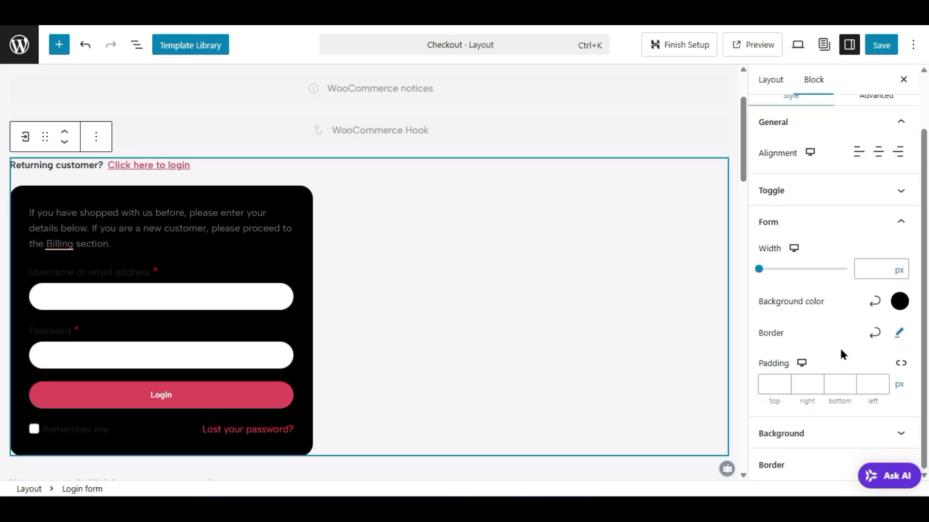
{"action": "scroll", "coordinate": [825, 155], "scroll_direction": "up", "scroll_amount": 2}
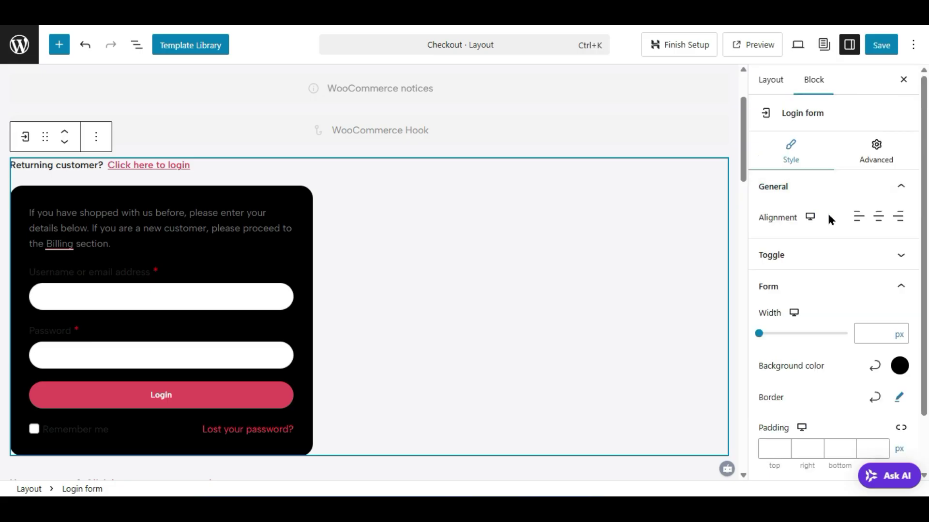
{"action": "scroll", "coordinate": [828, 368], "scroll_direction": "down", "scroll_amount": 2}
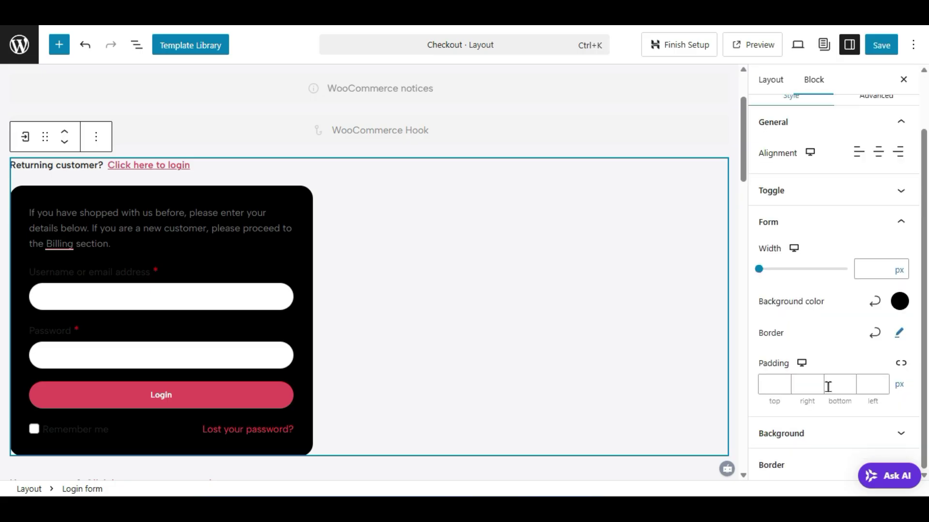
{"action": "left_click", "coordinate": [827, 440]}
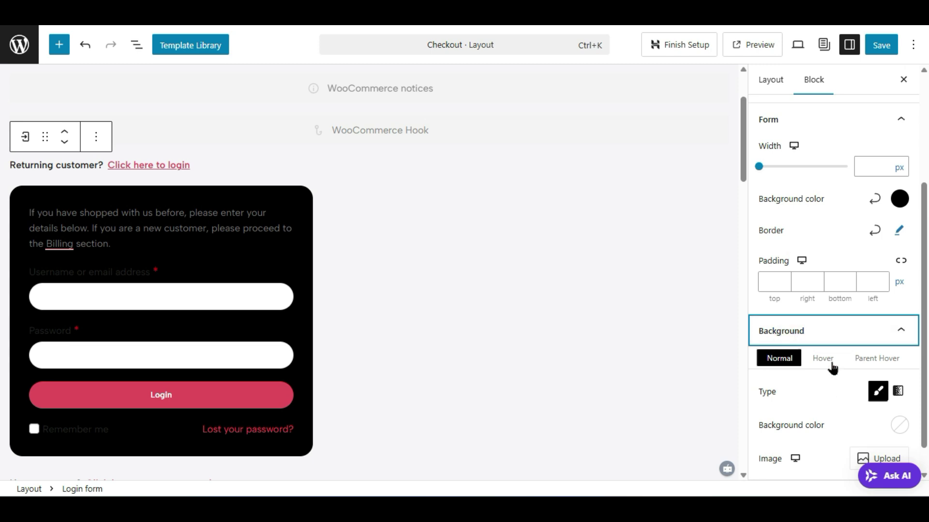
{"action": "scroll", "coordinate": [866, 419], "scroll_direction": "down", "scroll_amount": 1}
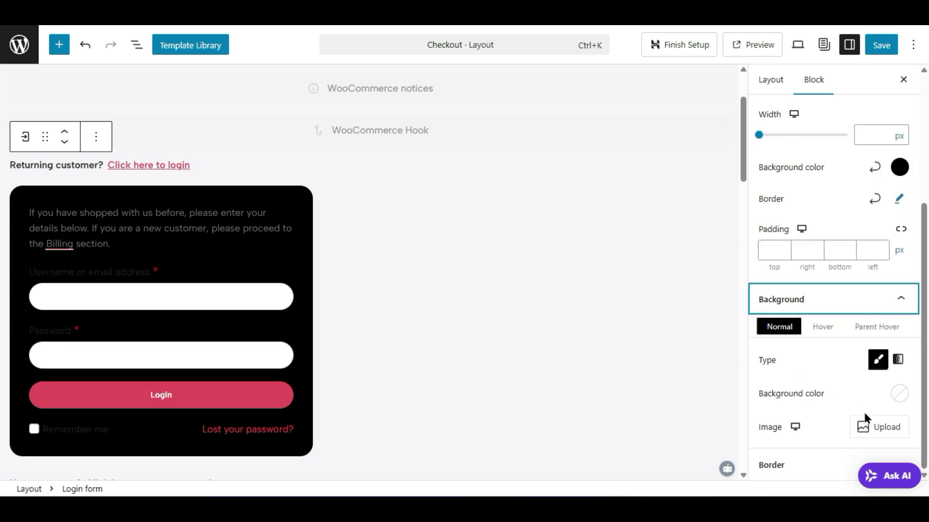
{"action": "left_click", "coordinate": [897, 393]}
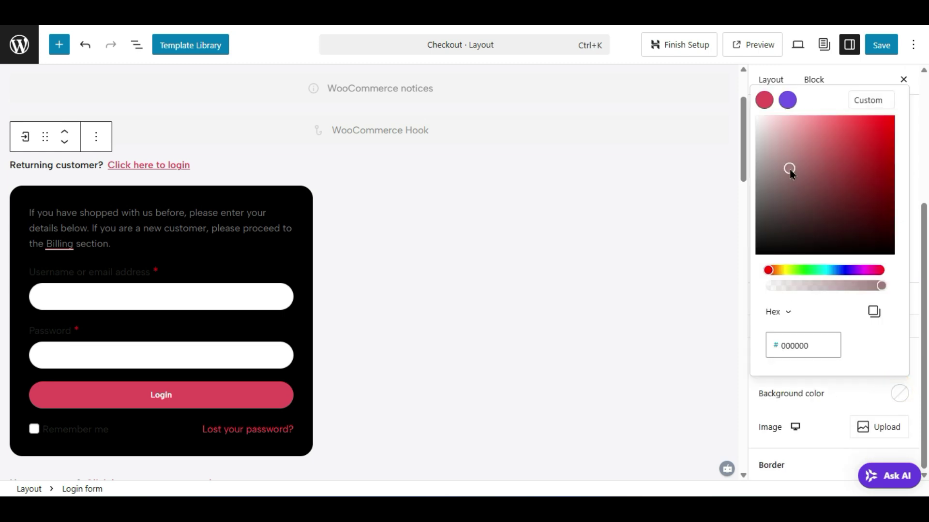
{"action": "left_click_drag", "start_coordinate": [788, 166], "coordinate": [743, 250]}
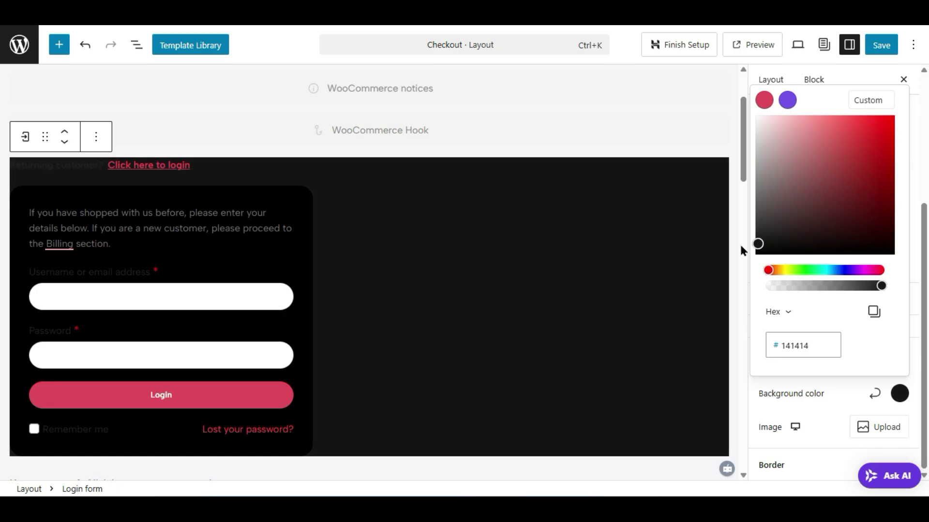
{"action": "left_click", "coordinate": [826, 417]}
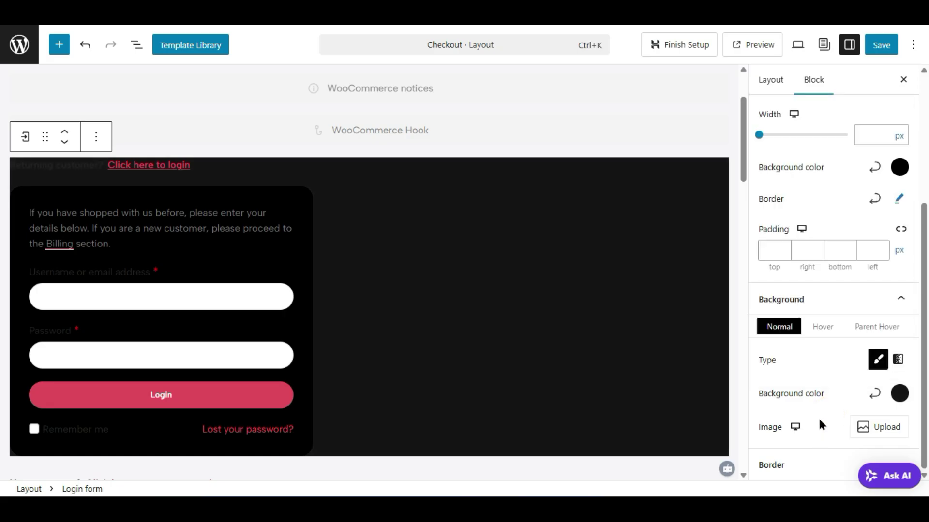
{"action": "left_click", "coordinate": [871, 325]}
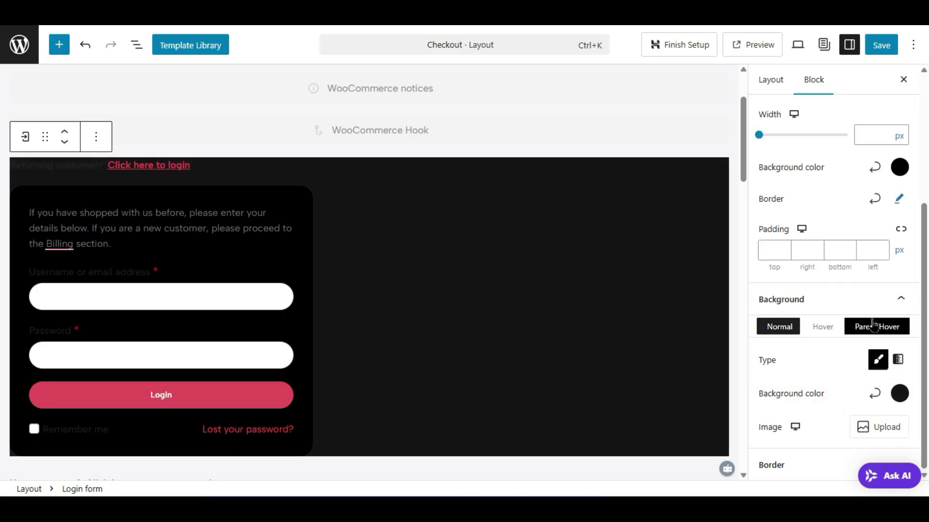
- Reset the login form's inner background color and border, and clear the block's overall background color
{"action": "left_click", "coordinate": [774, 325]}
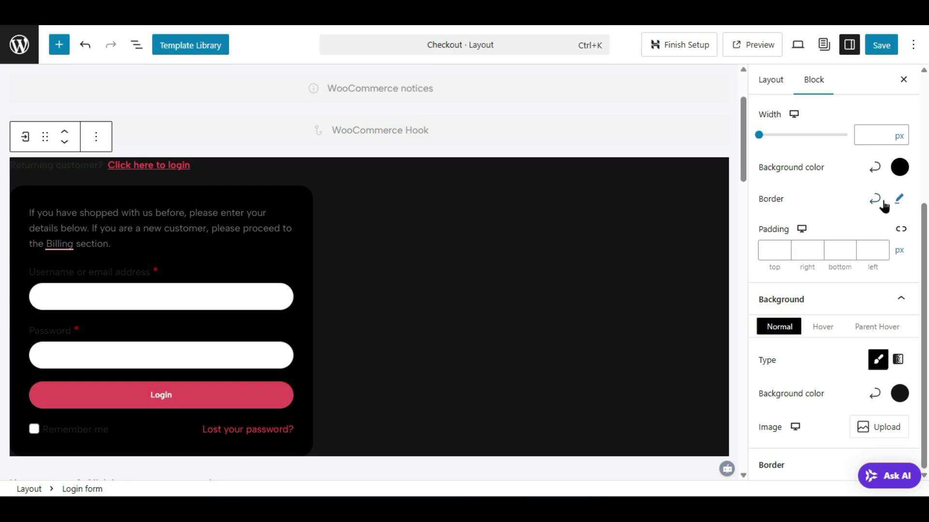
{"action": "left_click", "coordinate": [875, 167]}
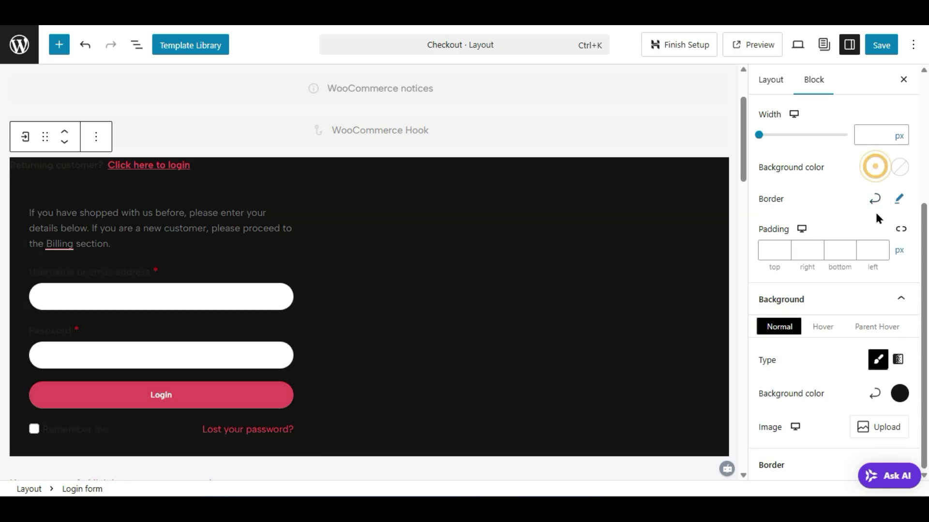
{"action": "left_click", "coordinate": [875, 199]}
{"action": "left_click", "coordinate": [873, 394]}
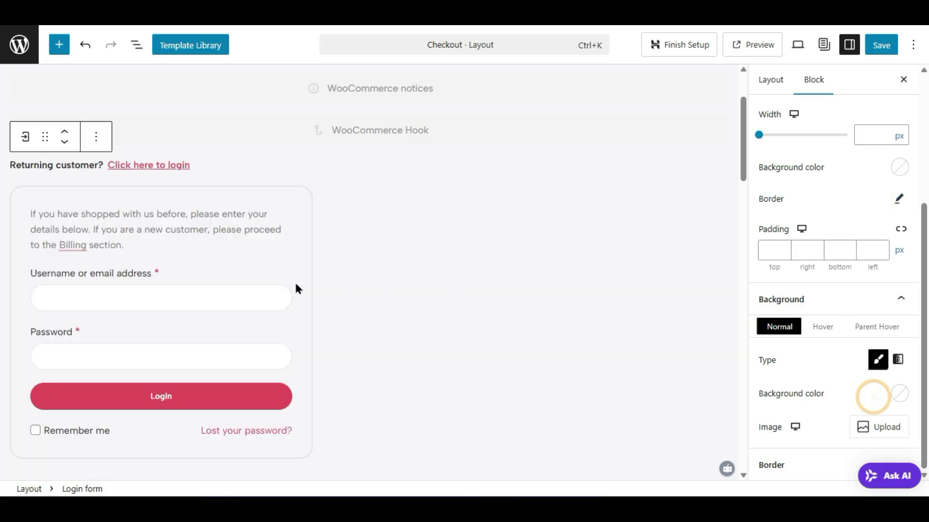
- Select the coupon form block on the checkout layout and open its Form styling settings
{"action": "scroll", "coordinate": [288, 291], "scroll_direction": "down", "scroll_amount": 4}
{"action": "scroll", "coordinate": [283, 301], "scroll_direction": "down", "scroll_amount": 2}
{"action": "left_click", "coordinate": [48, 172]}
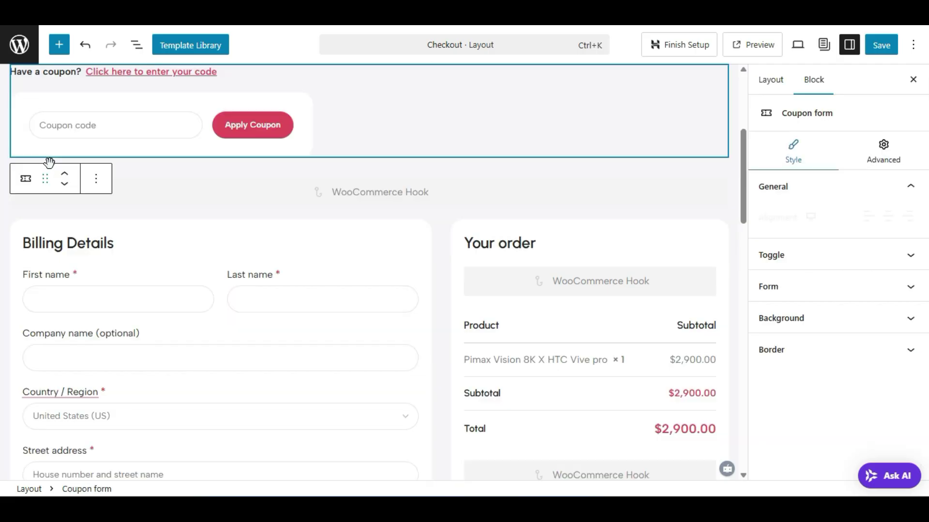
{"action": "left_click", "coordinate": [49, 162]}
{"action": "left_click", "coordinate": [827, 286]}
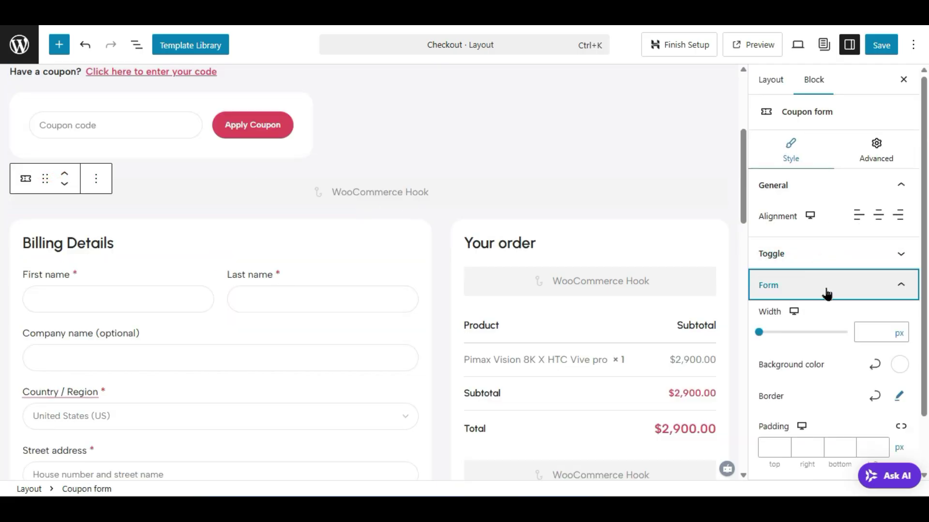
- Try the Slide from top animation on the coupon form block, and choose Slide from left instead
{"action": "scroll", "coordinate": [436, 254], "scroll_direction": "up", "scroll_amount": 4}
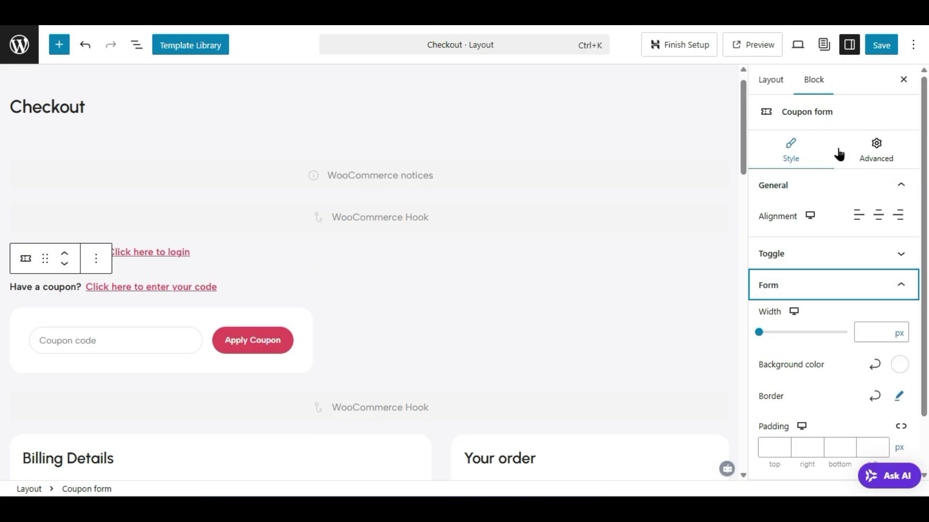
{"action": "left_click", "coordinate": [875, 152]}
{"action": "left_click", "coordinate": [823, 154]}
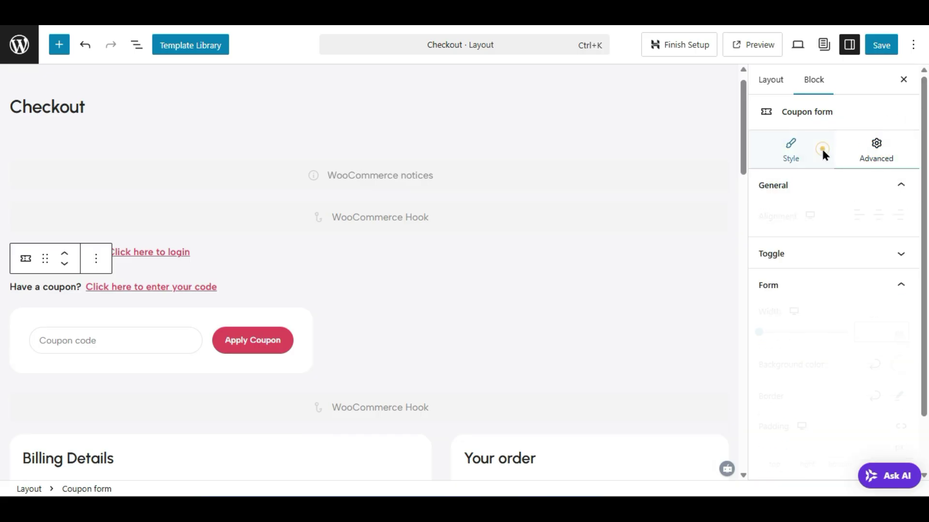
{"action": "left_click", "coordinate": [857, 146]}
{"action": "scroll", "coordinate": [832, 344], "scroll_direction": "down", "scroll_amount": 2}
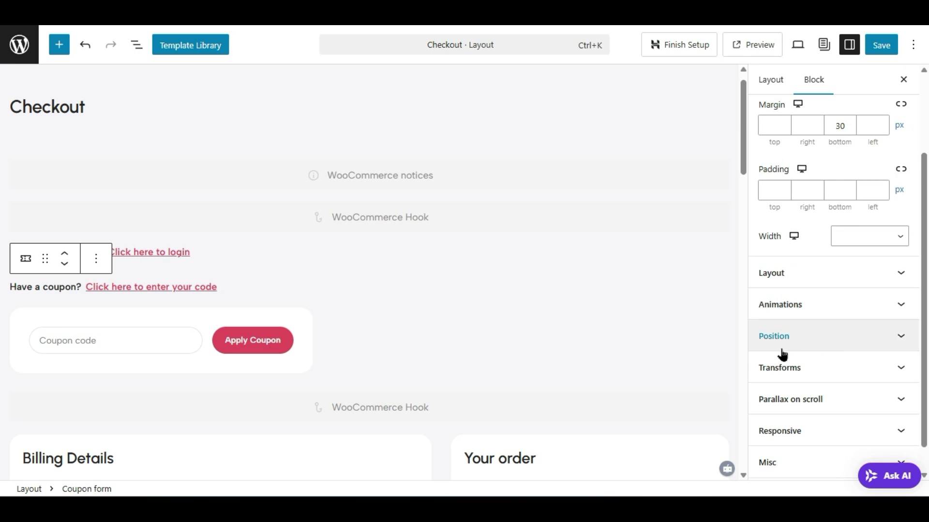
{"action": "left_click", "coordinate": [800, 313]}
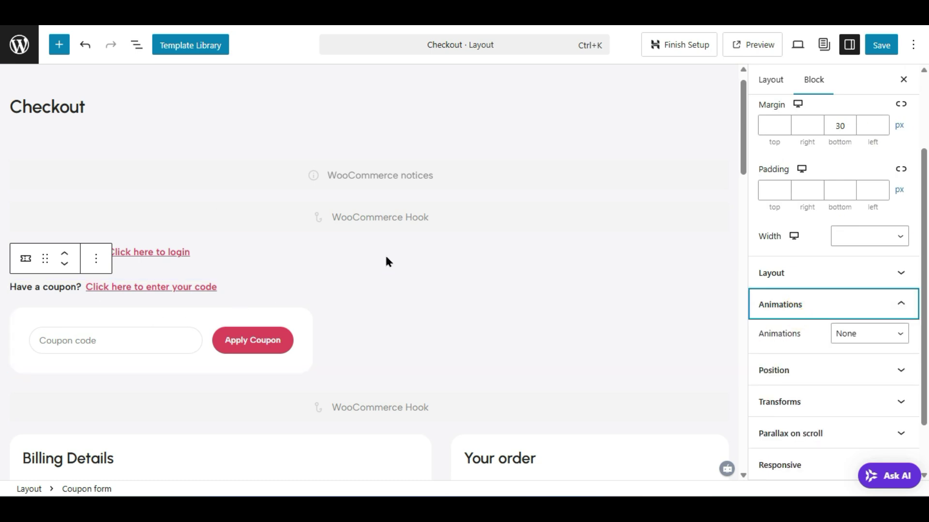
{"action": "left_click", "coordinate": [847, 335]}
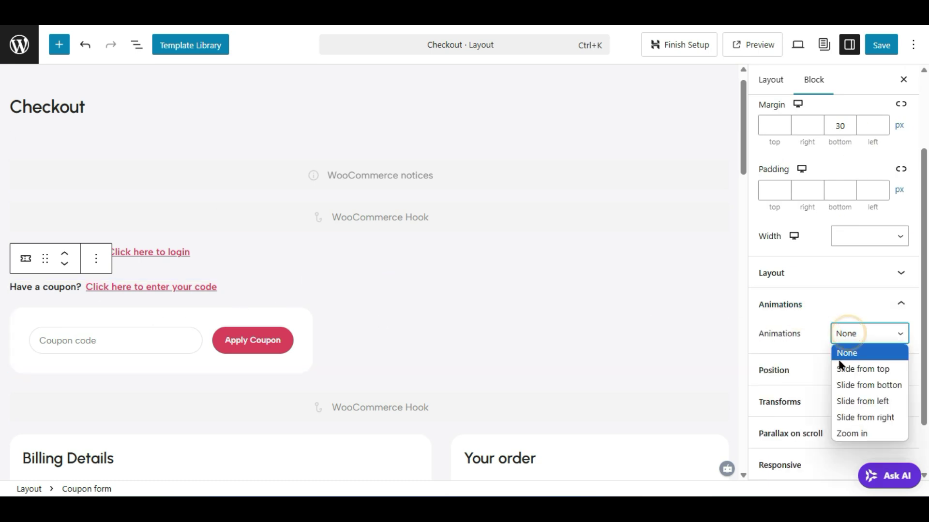
{"action": "left_click", "coordinate": [865, 371]}
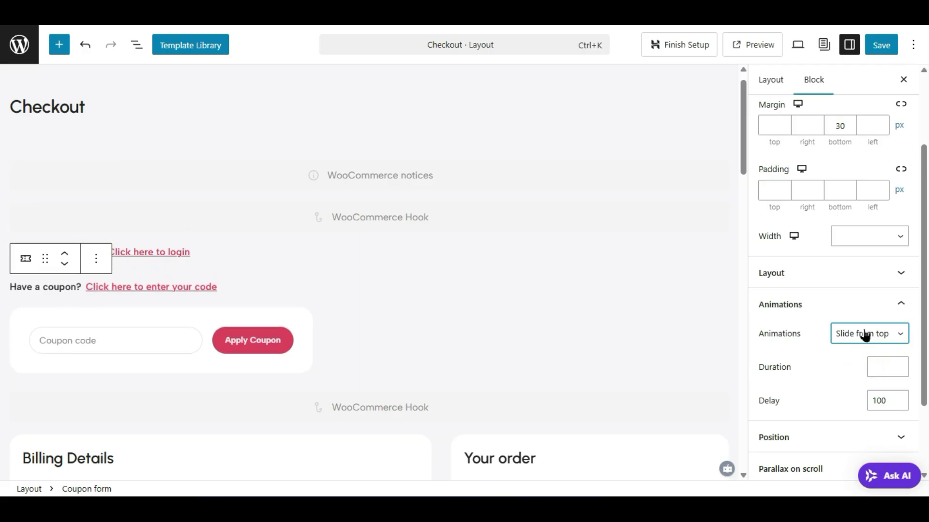
{"action": "left_click", "coordinate": [867, 341]}
{"action": "left_click", "coordinate": [866, 401]}
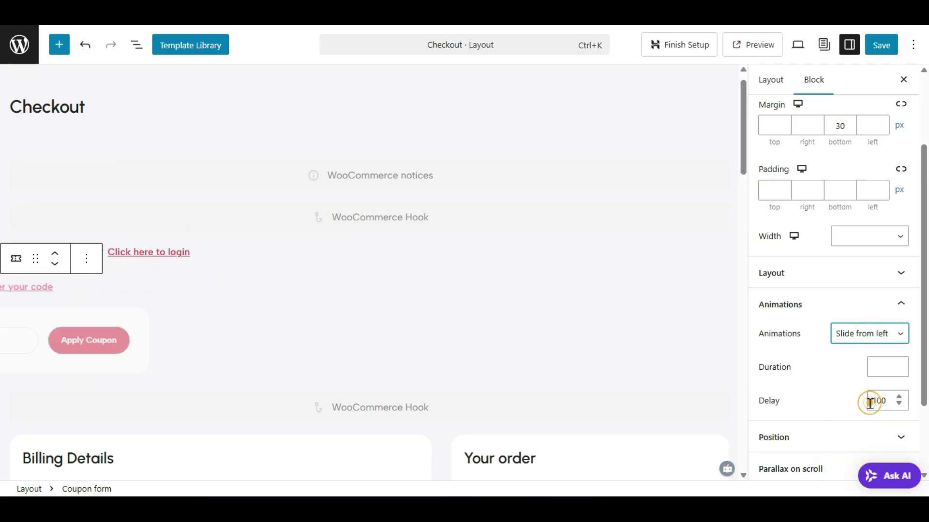
- Replace the title of the order summary column with "Your Total Order"
{"action": "scroll", "coordinate": [196, 315], "scroll_direction": "down", "scroll_amount": 5}
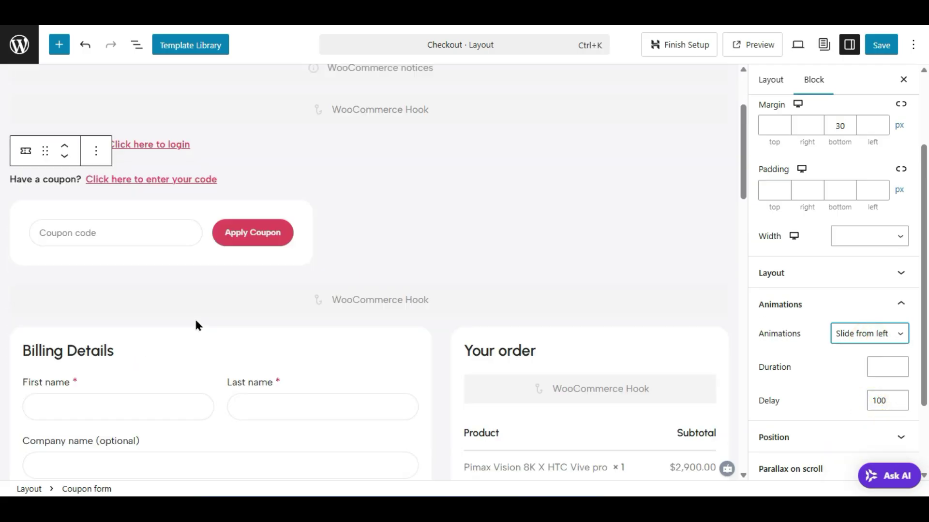
{"action": "scroll", "coordinate": [347, 300], "scroll_direction": "down", "scroll_amount": 2}
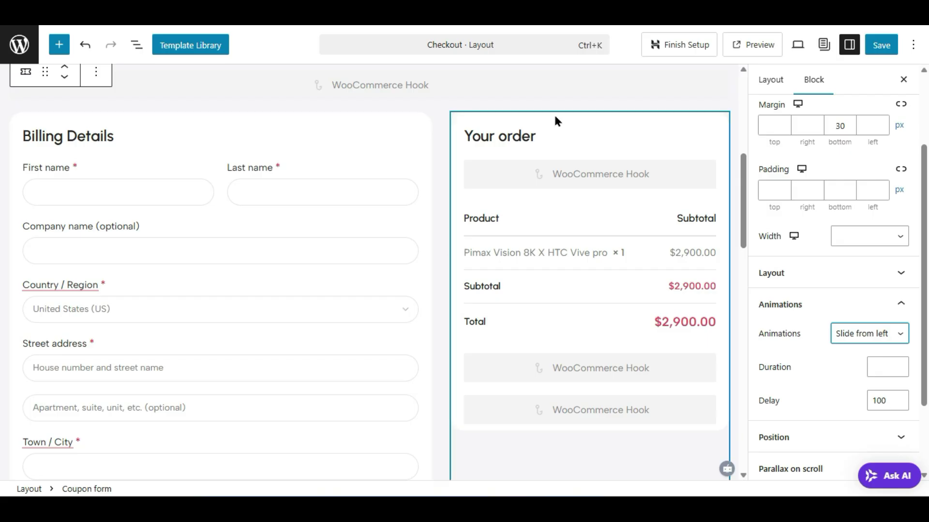
{"action": "left_click", "coordinate": [554, 156]}
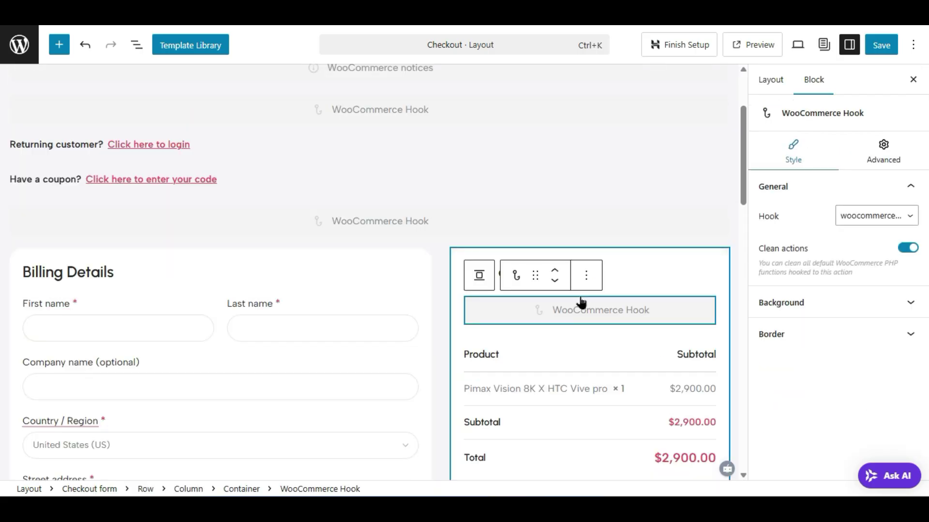
{"action": "scroll", "coordinate": [557, 242], "scroll_direction": "up", "scroll_amount": 5}
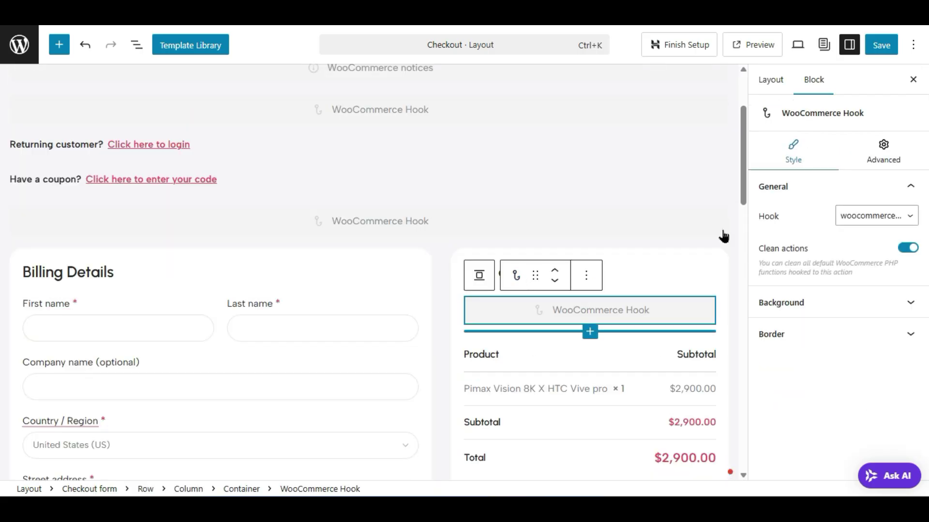
{"action": "left_click", "coordinate": [611, 276]}
{"action": "triple_click", "coordinate": [517, 278]}
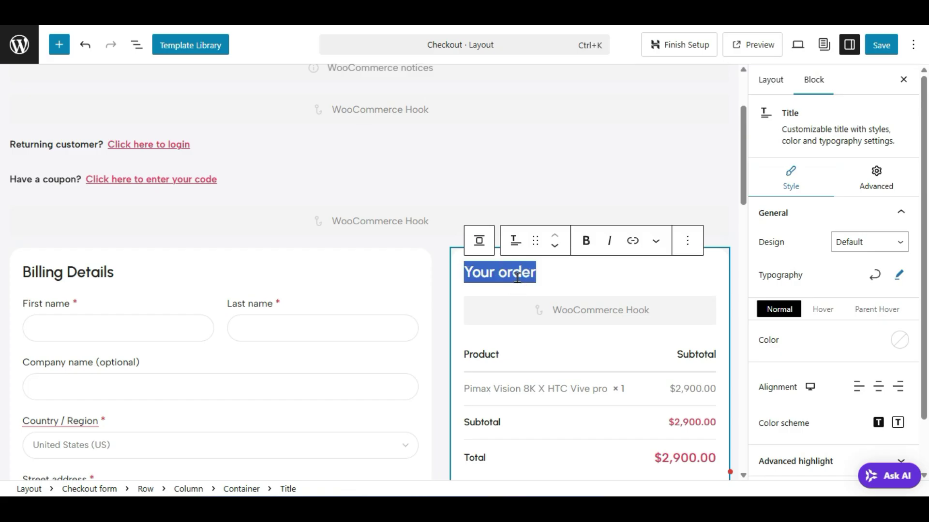
{"action": "type", "text": "Your "}
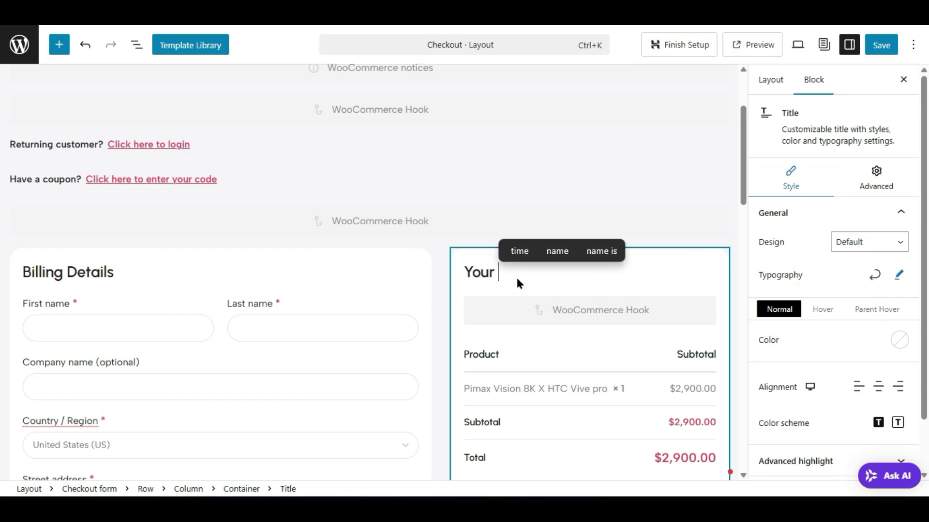
{"action": "type", "text": "Total"}
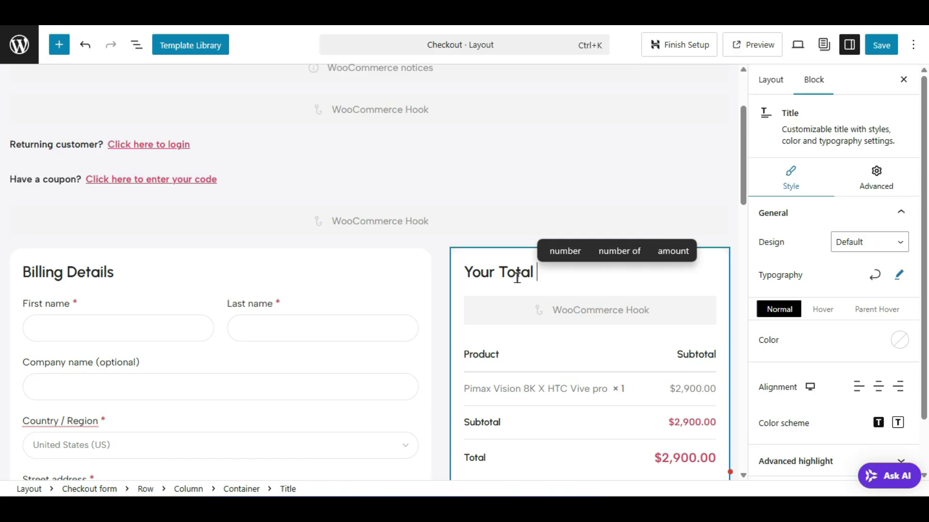
{"action": "type", "text": " Order"}
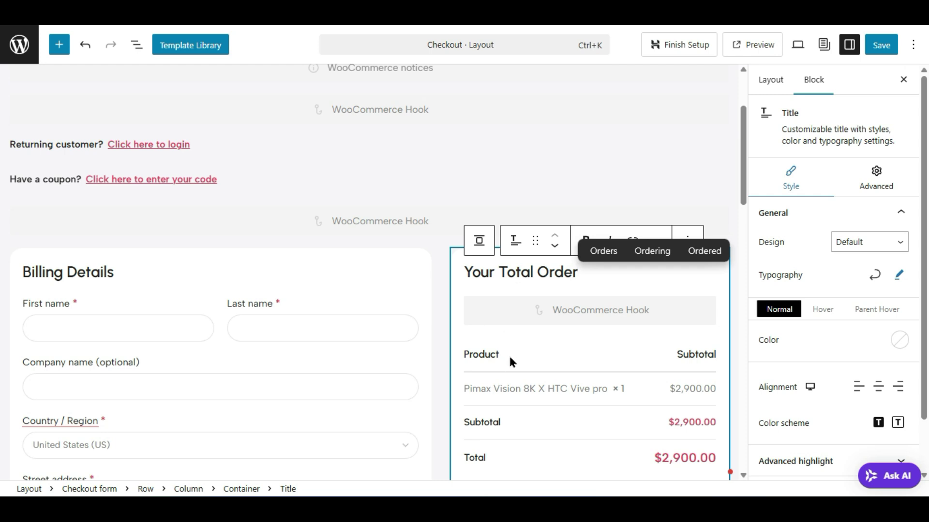
- Look over the order review block's style options and the rest of the checkout form down to the payment information
{"action": "left_click", "coordinate": [580, 401]}
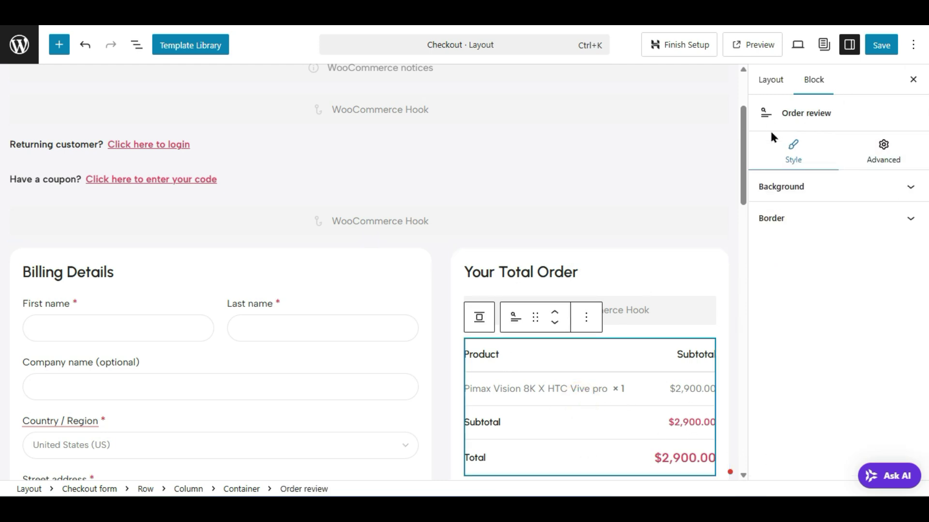
{"action": "scroll", "coordinate": [498, 338], "scroll_direction": "down", "scroll_amount": 4}
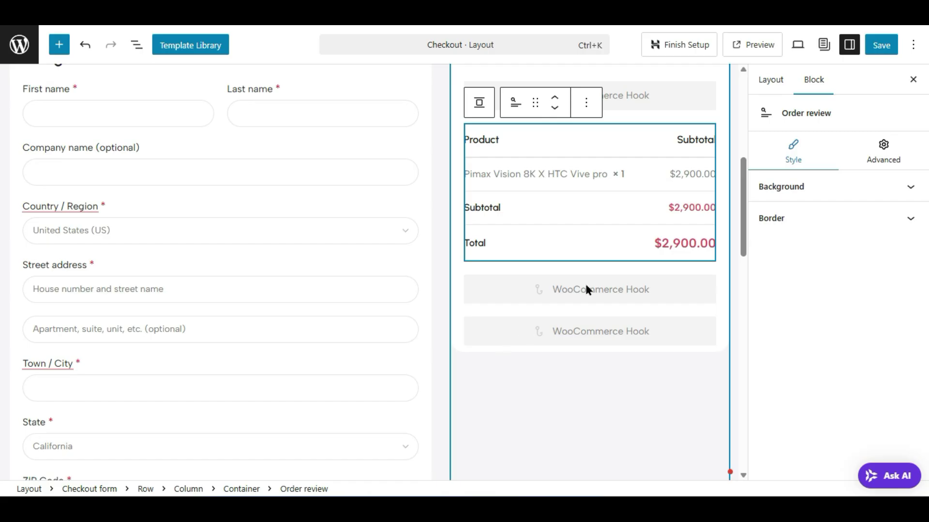
{"action": "scroll", "coordinate": [227, 369], "scroll_direction": "down", "scroll_amount": 12}
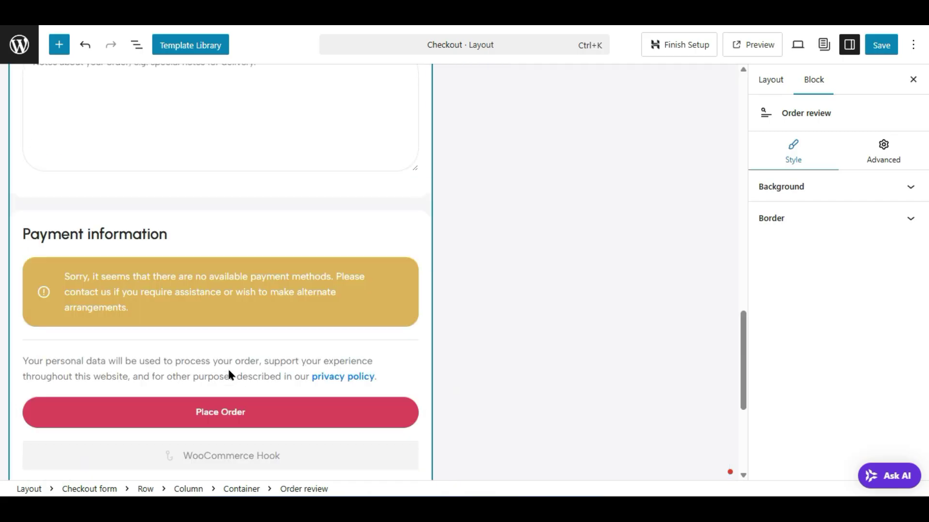
- Try a muted red payment title color on the payment methods block and reset it
{"action": "left_click", "coordinate": [155, 282]}
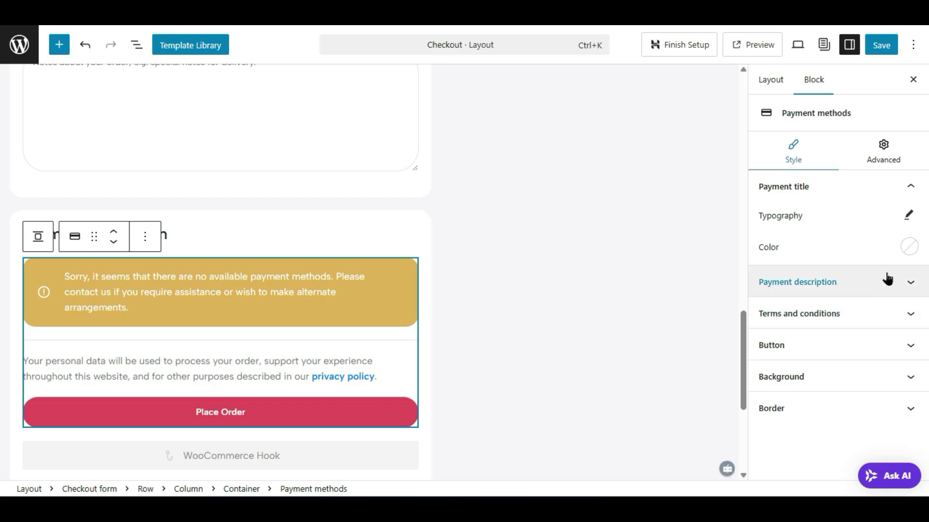
{"action": "left_click", "coordinate": [903, 252]}
{"action": "left_click_drag", "start_coordinate": [807, 364], "coordinate": [831, 327]}
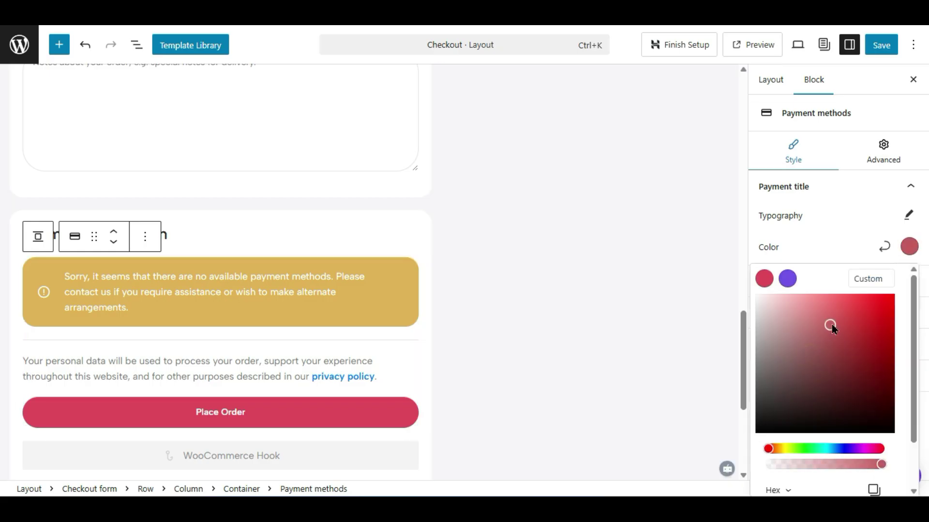
{"action": "left_click", "coordinate": [885, 246]}
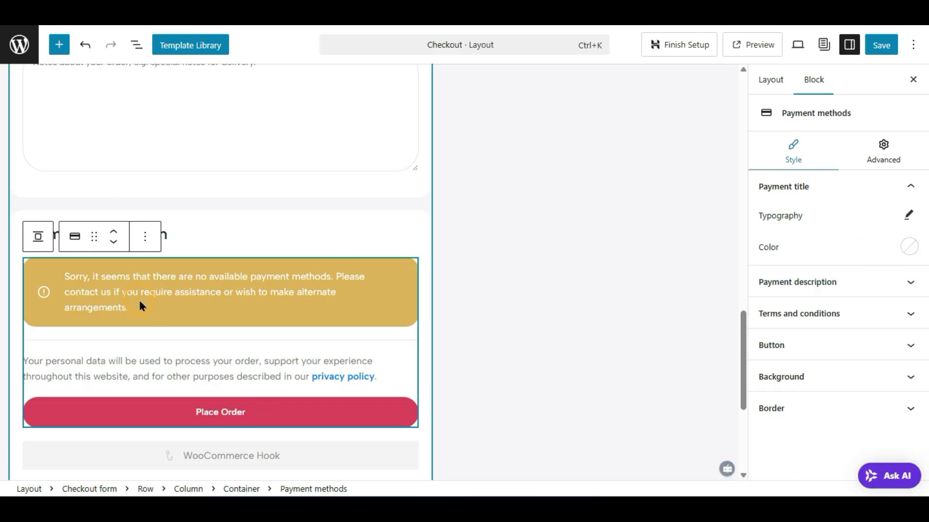
- Try center and left alignment for the Place Order button, and return it to full width
{"action": "left_click", "coordinate": [839, 352]}
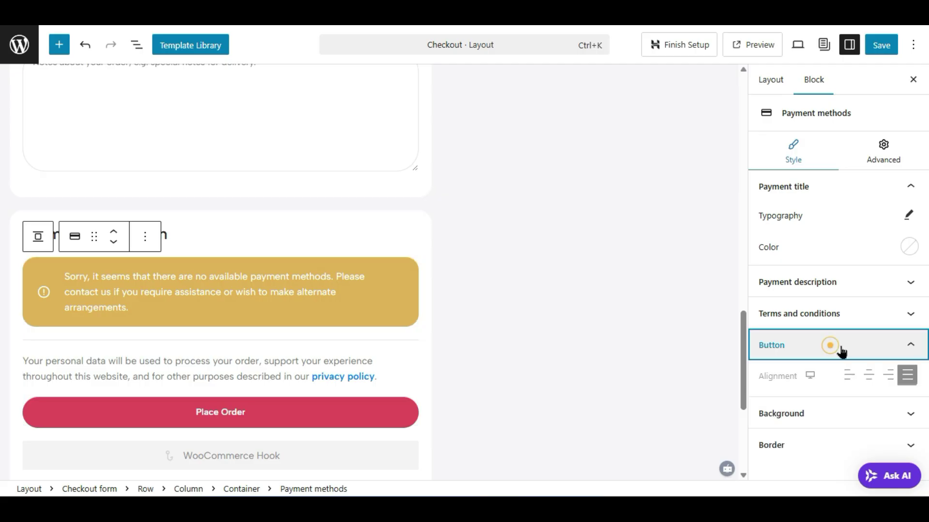
{"action": "left_click", "coordinate": [873, 381]}
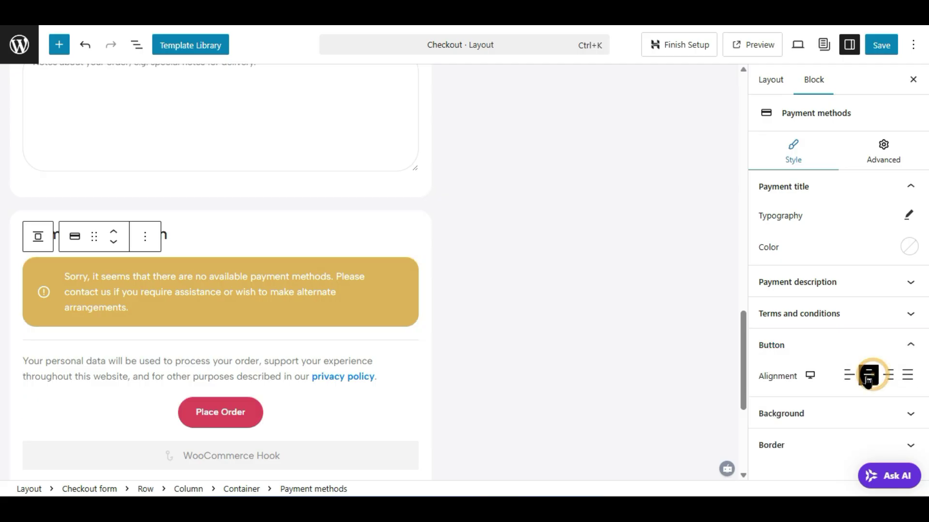
{"action": "left_click", "coordinate": [849, 377]}
{"action": "left_click", "coordinate": [866, 378]}
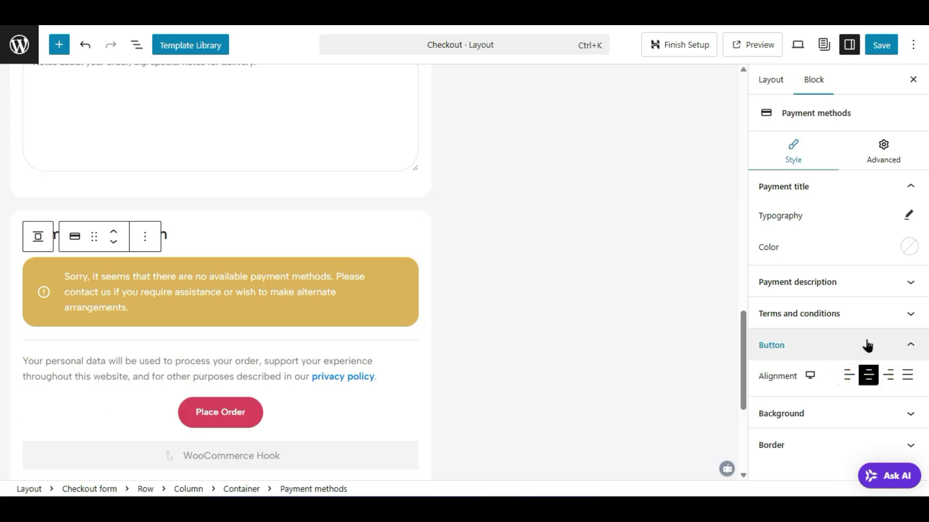
{"action": "left_click", "coordinate": [907, 376]}
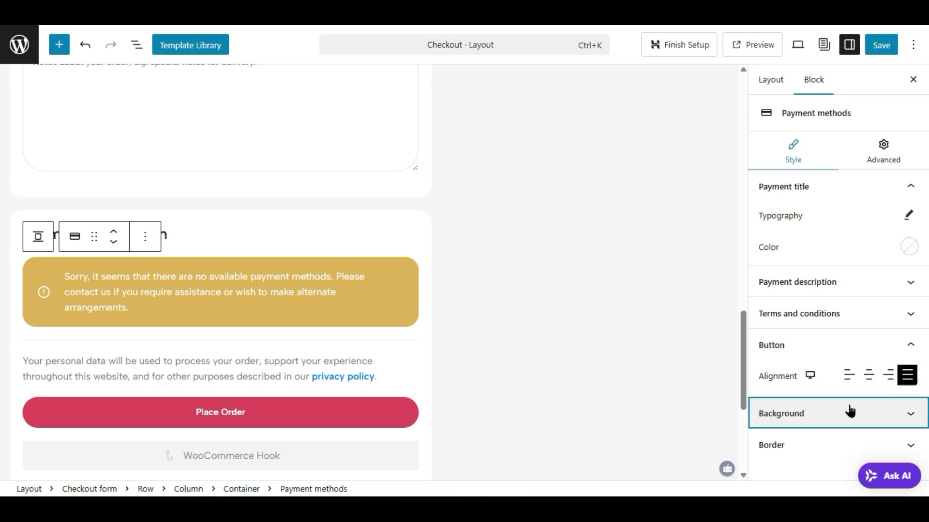
- Try the pale pink background color FFD9D9 on the payment methods block and reset it
{"action": "left_click", "coordinate": [850, 412]}
{"action": "scroll", "coordinate": [854, 389], "scroll_direction": "down", "scroll_amount": 1}
{"action": "left_click", "coordinate": [900, 394]}
{"action": "left_click_drag", "start_coordinate": [810, 192], "coordinate": [795, 219]}
{"action": "left_click_drag", "start_coordinate": [789, 169], "coordinate": [780, 107]}
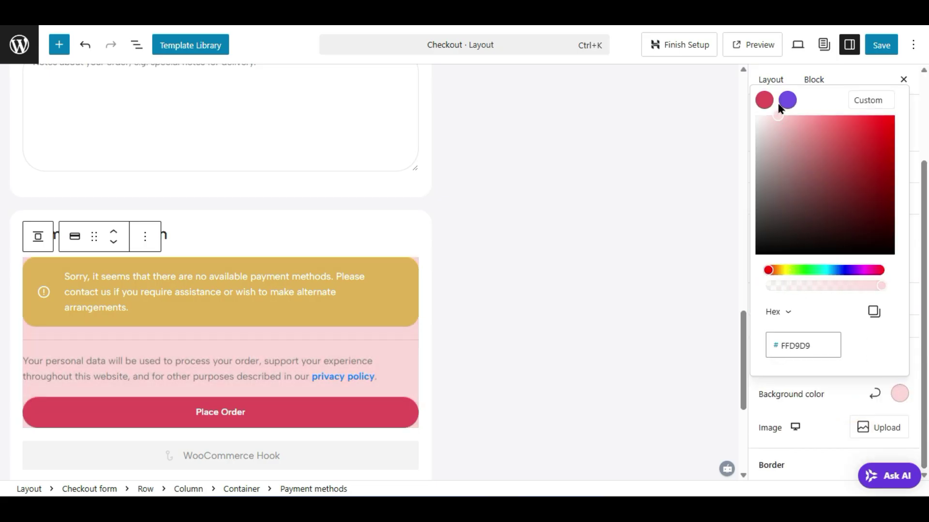
{"action": "left_click", "coordinate": [874, 394]}
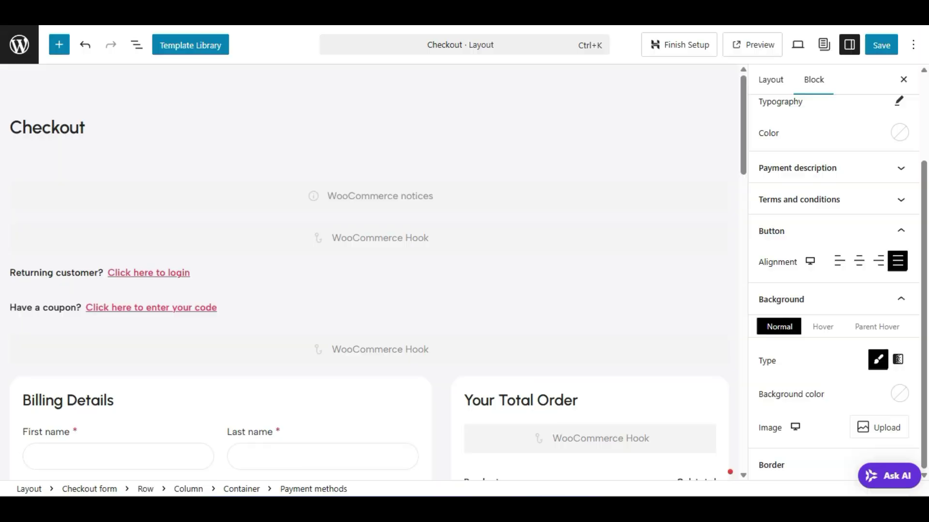
- Leave the Checkout layout editor without saving and open Cart layout Marketplace 2 for editing
{"action": "left_click", "coordinate": [24, 45]}
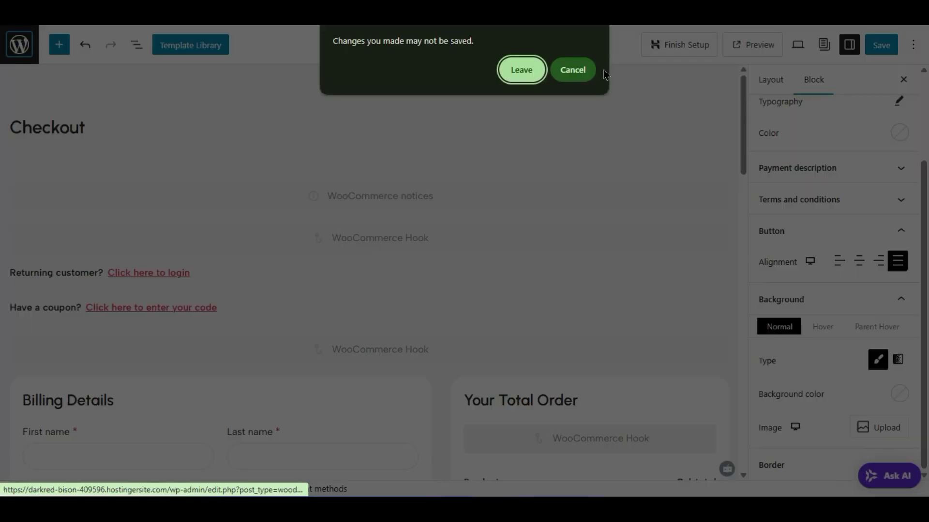
{"action": "left_click", "coordinate": [530, 70]}
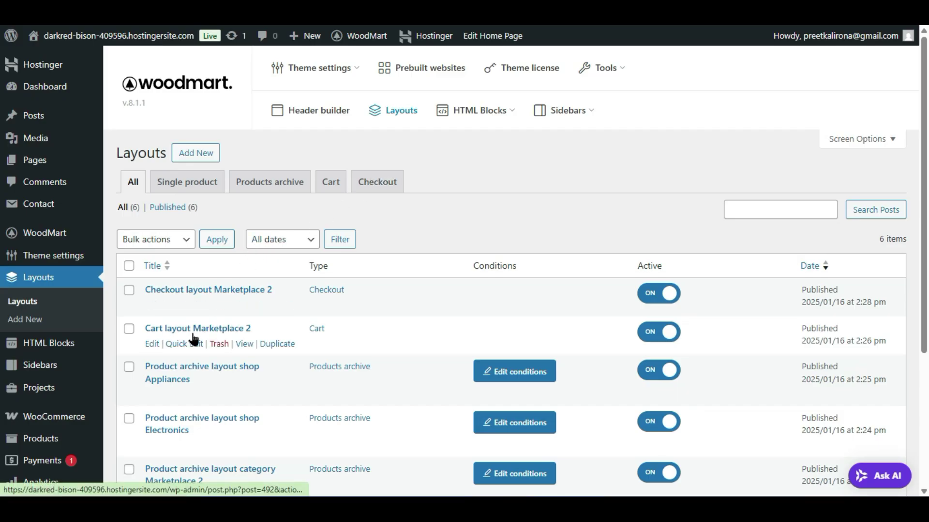
{"action": "left_click", "coordinate": [151, 344]}
{"action": "right_click", "coordinate": [151, 344]}
{"action": "left_click", "coordinate": [199, 210]}
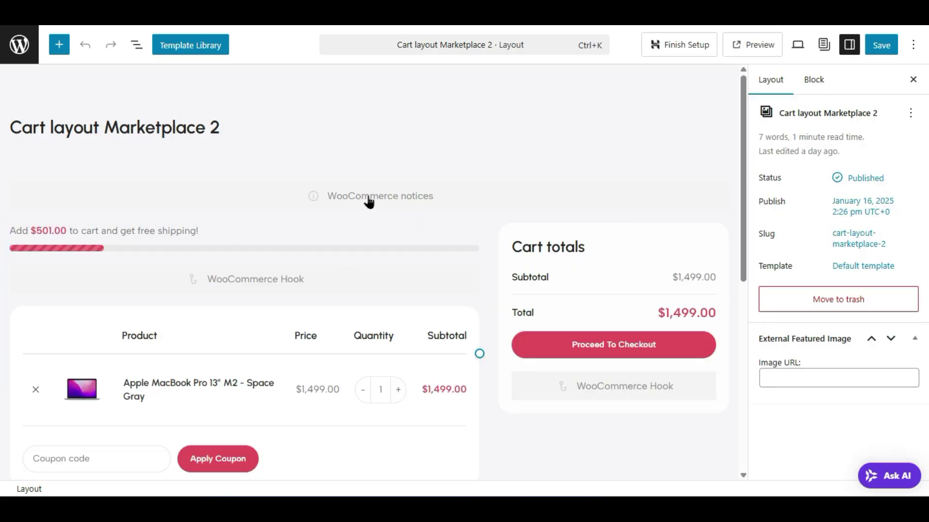
- Inspect the block settings of the shipping progress bar and the cart totals
{"action": "left_click", "coordinate": [147, 241]}
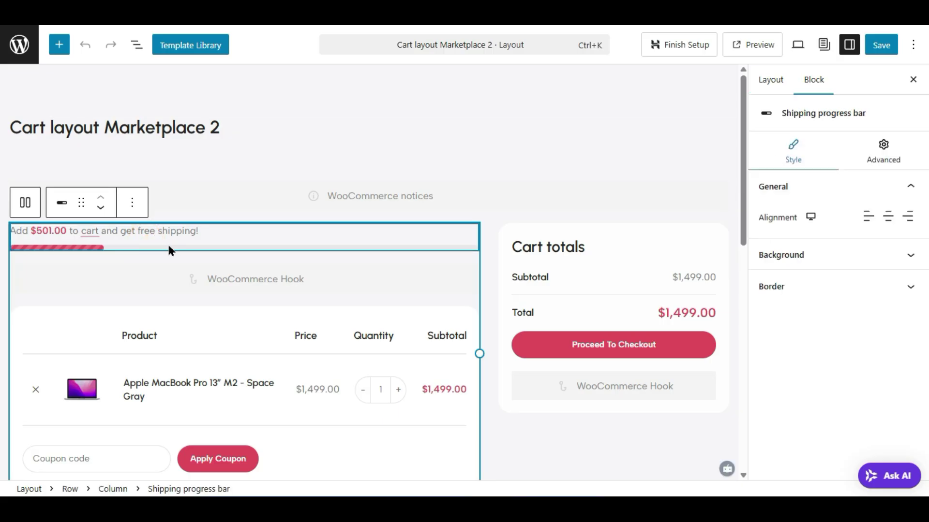
{"action": "left_click", "coordinate": [575, 261]}
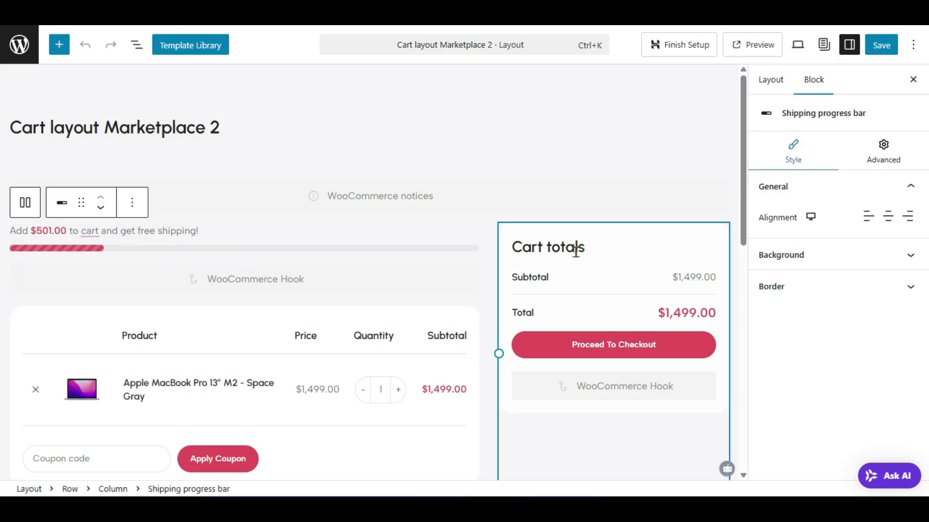
{"action": "left_click", "coordinate": [576, 249]}
{"action": "left_click", "coordinate": [601, 308]}
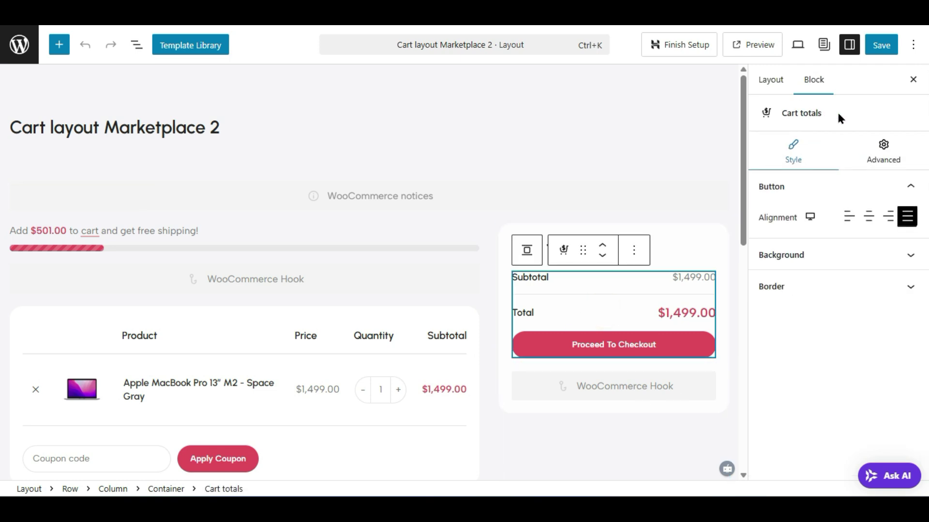
- Add an empty paragraph block below the "You may be interested in..." products
{"action": "scroll", "coordinate": [323, 370], "scroll_direction": "down", "scroll_amount": 6}
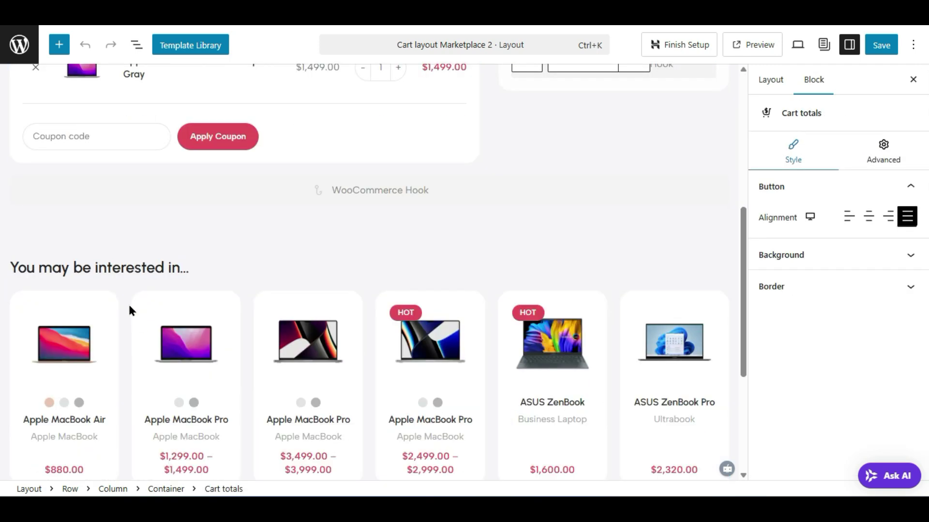
{"action": "scroll", "coordinate": [342, 242], "scroll_direction": "down", "scroll_amount": 5}
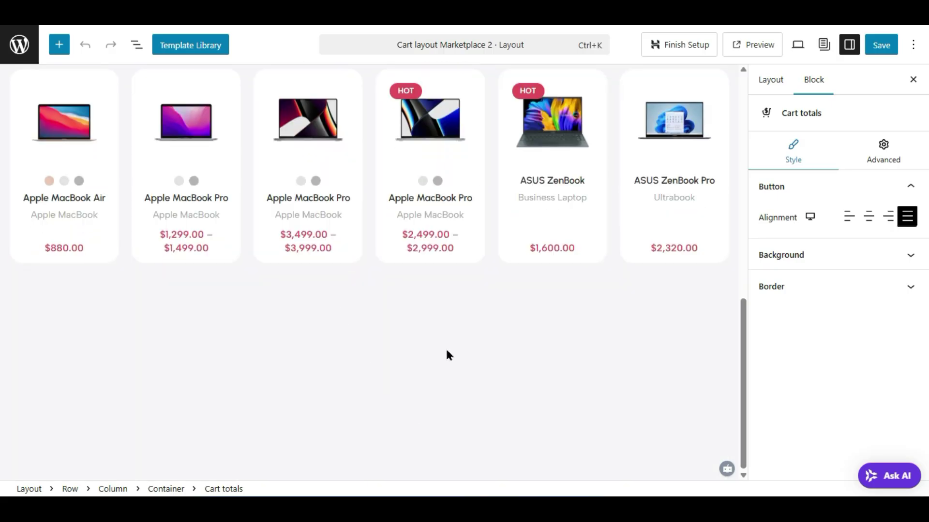
{"action": "left_click", "coordinate": [445, 350]}
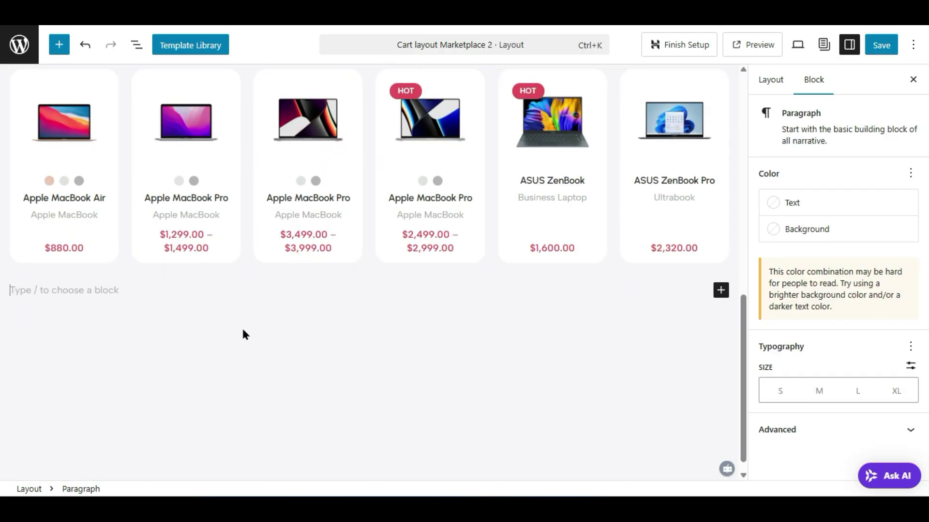
- Add a Template Library block below the empty paragraph and look through the library's template categories
{"action": "scroll", "coordinate": [242, 326], "scroll_direction": "up", "scroll_amount": 10}
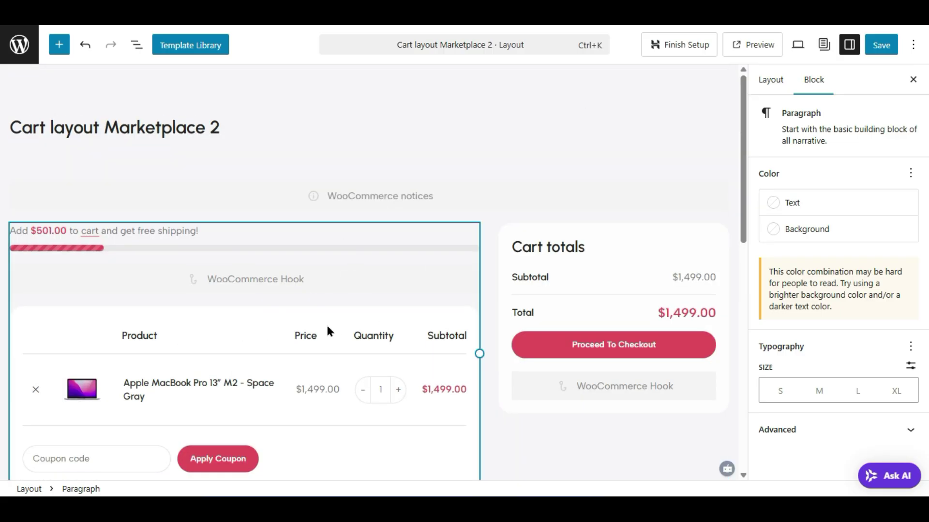
{"action": "scroll", "coordinate": [344, 339], "scroll_direction": "down", "scroll_amount": 5}
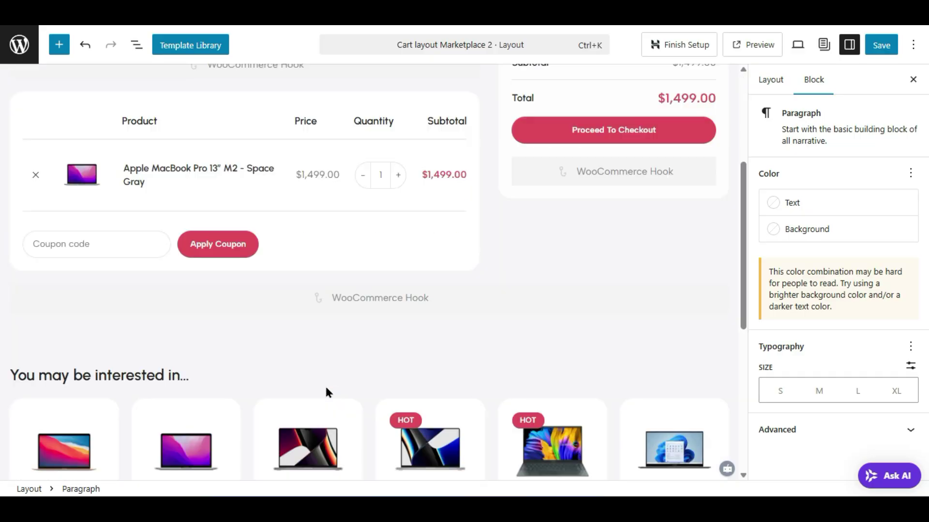
{"action": "scroll", "coordinate": [372, 355], "scroll_direction": "down", "scroll_amount": 2}
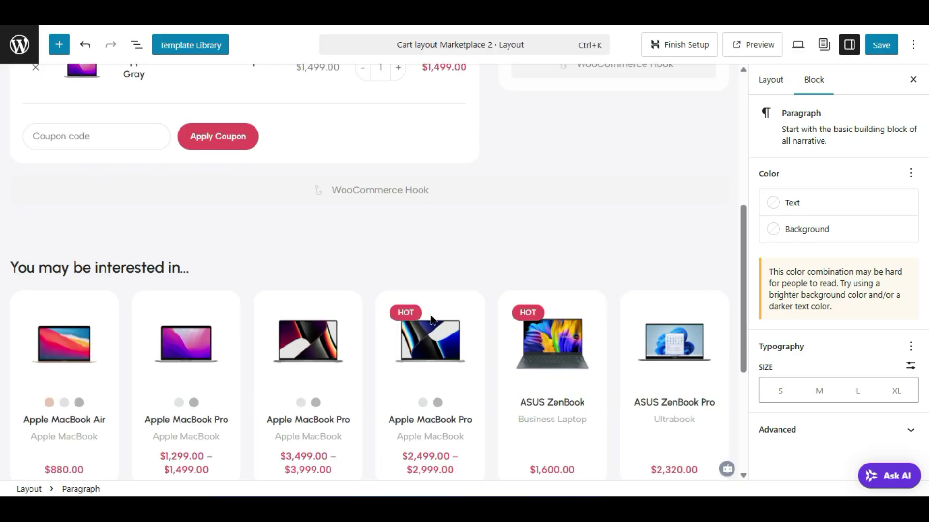
{"action": "scroll", "coordinate": [425, 323], "scroll_direction": "down", "scroll_amount": 4}
{"action": "scroll", "coordinate": [215, 279], "scroll_direction": "up", "scroll_amount": 2}
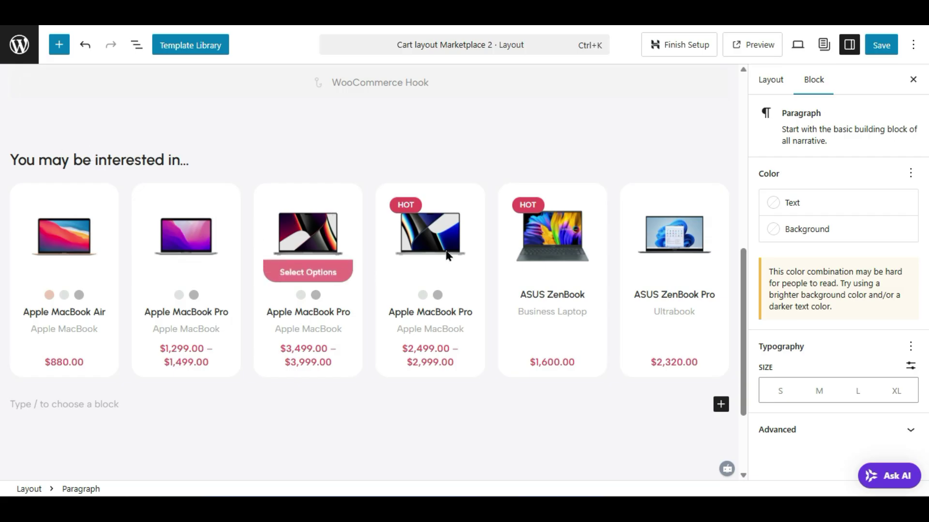
{"action": "scroll", "coordinate": [546, 361], "scroll_direction": "down", "scroll_amount": 2}
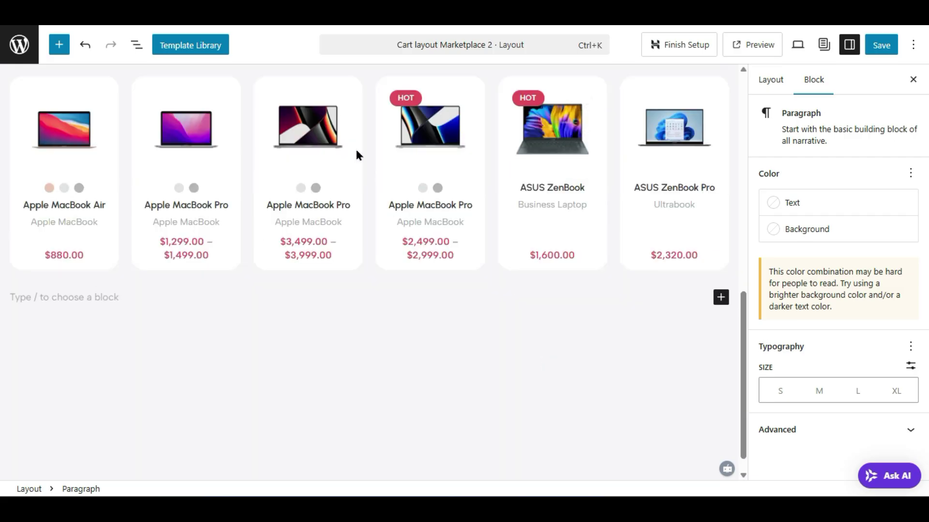
{"action": "left_click", "coordinate": [193, 46]}
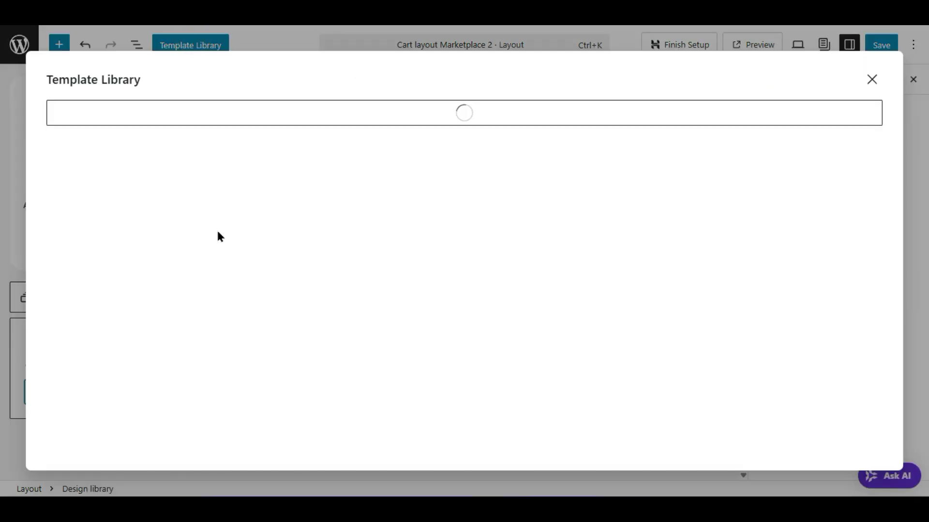
{"action": "scroll", "coordinate": [127, 269], "scroll_direction": "down", "scroll_amount": 4}
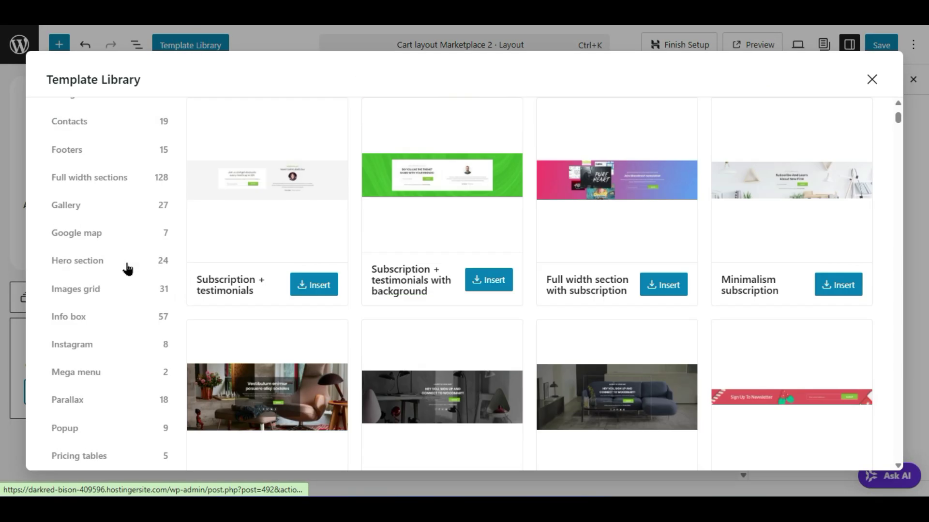
{"action": "scroll", "coordinate": [126, 273], "scroll_direction": "down", "scroll_amount": 6}
{"action": "scroll", "coordinate": [123, 297], "scroll_direction": "up", "scroll_amount": 10}
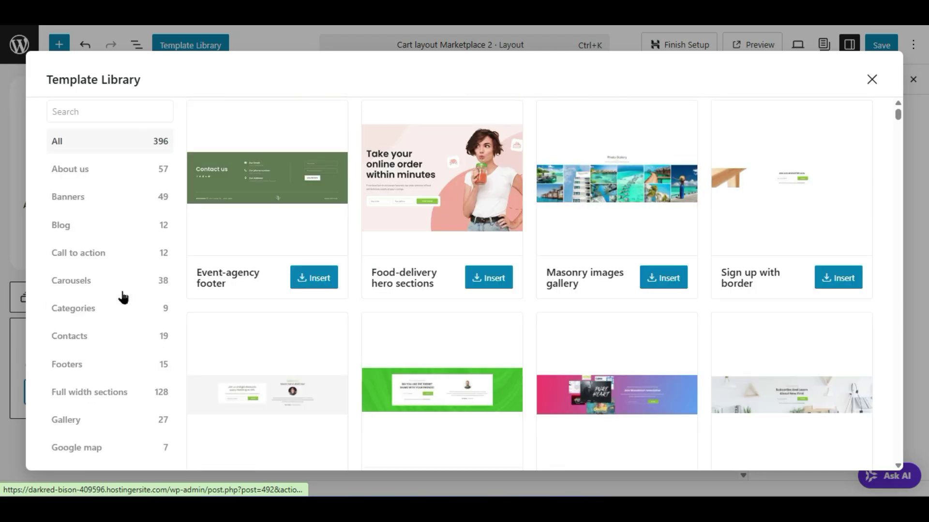
{"action": "scroll", "coordinate": [114, 286], "scroll_direction": "down", "scroll_amount": 4}
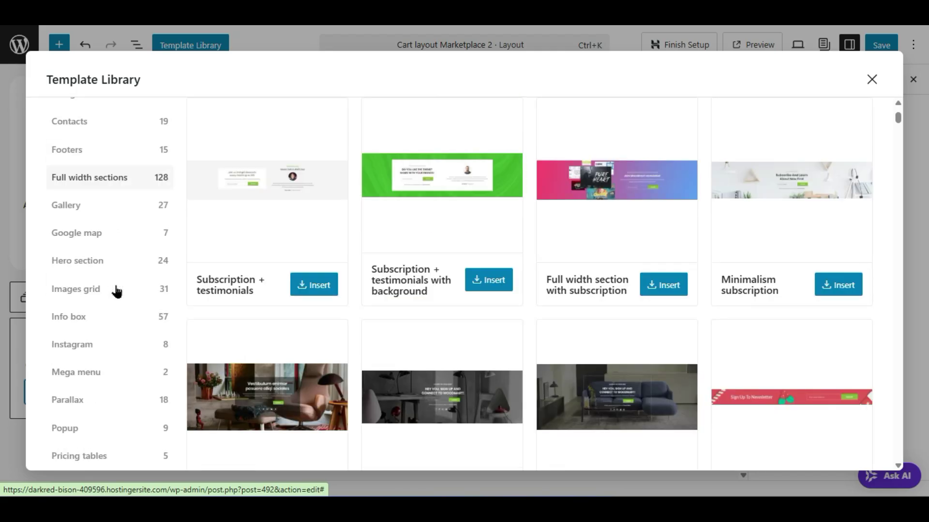
{"action": "scroll", "coordinate": [116, 290], "scroll_direction": "up", "scroll_amount": 4}
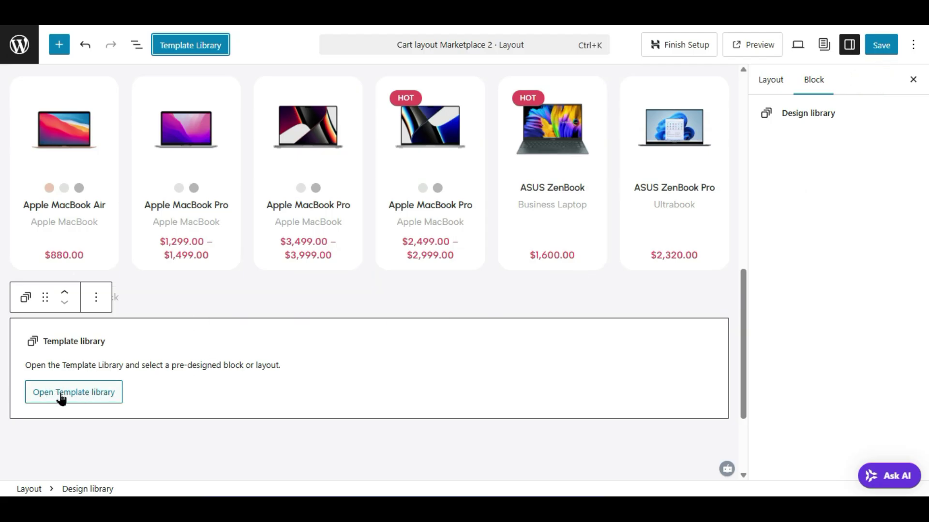
- Reopen the template library from its block and browse the Banners, About us, Call to action and Contacts templates
{"action": "left_click", "coordinate": [86, 395]}
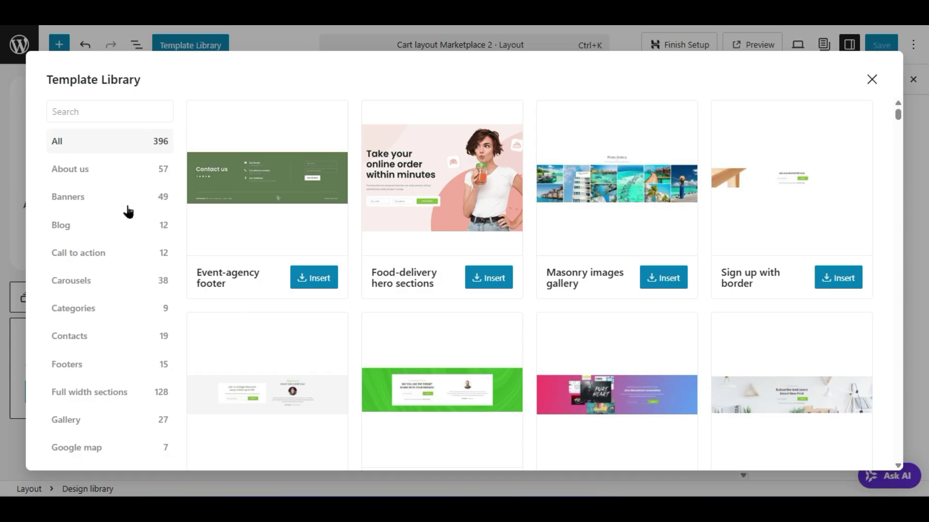
{"action": "left_click", "coordinate": [111, 203]}
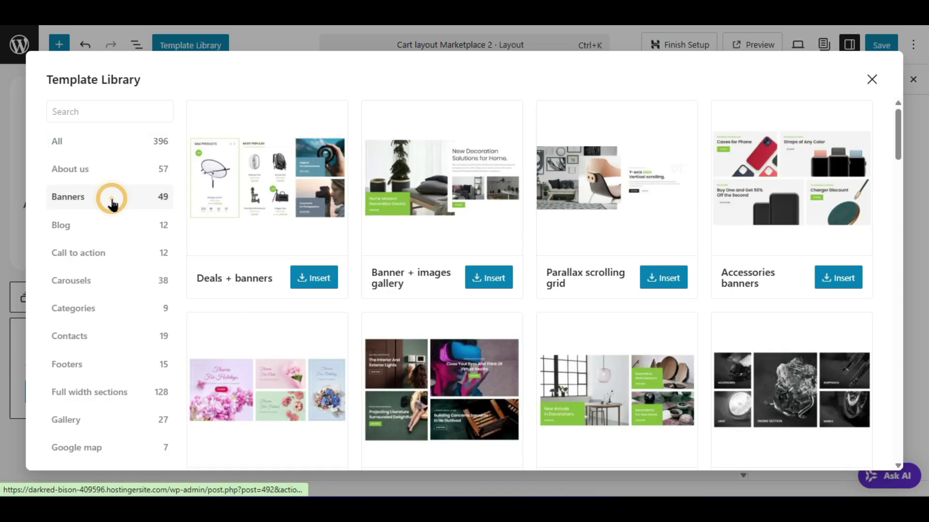
{"action": "left_click", "coordinate": [123, 171]}
{"action": "left_click", "coordinate": [119, 259]}
{"action": "left_click", "coordinate": [118, 259]}
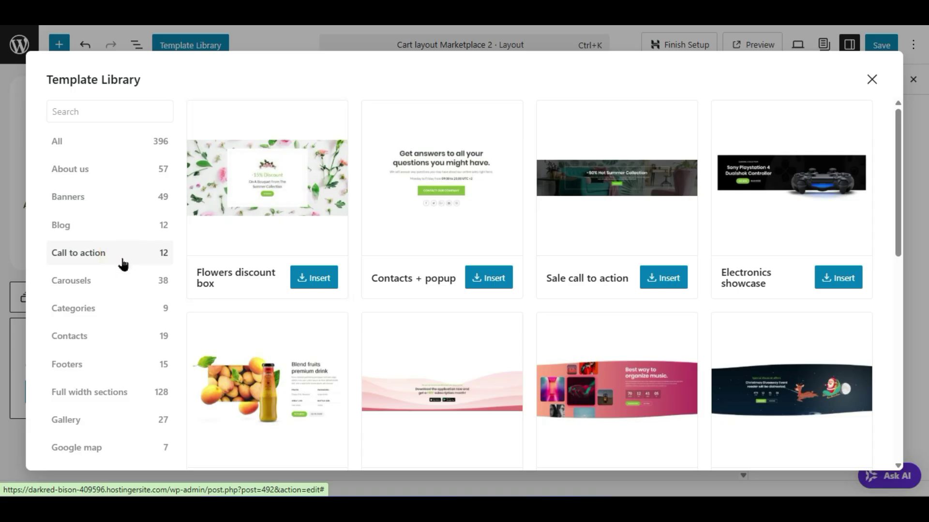
{"action": "scroll", "coordinate": [120, 281], "scroll_direction": "down", "scroll_amount": 2}
{"action": "left_click", "coordinate": [121, 232]}
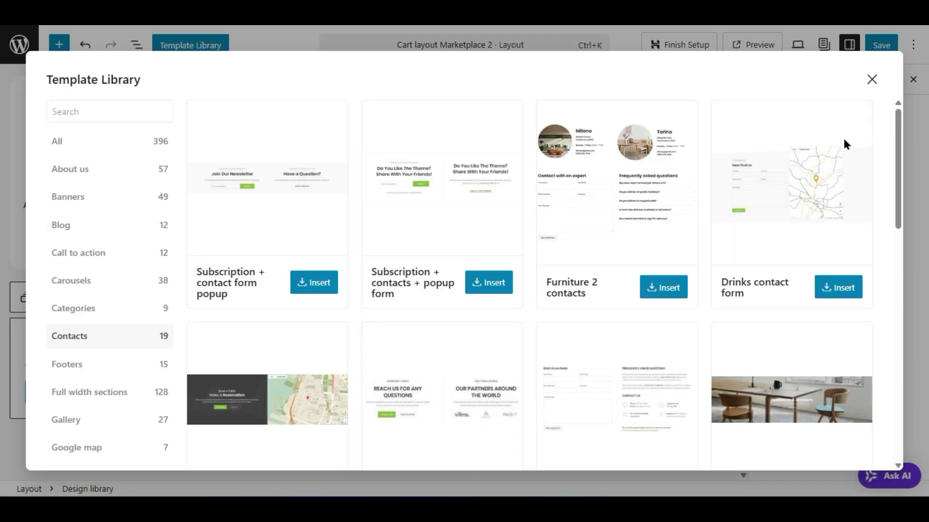
{"action": "scroll", "coordinate": [754, 312], "scroll_direction": "down", "scroll_amount": 4}
{"action": "scroll", "coordinate": [708, 373], "scroll_direction": "down", "scroll_amount": 2}
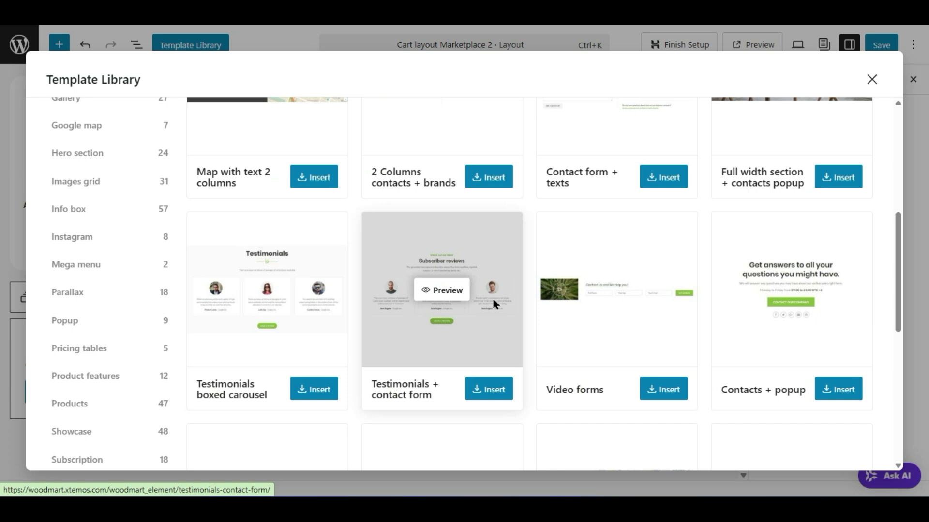
{"action": "scroll", "coordinate": [631, 349], "scroll_direction": "down", "scroll_amount": 2}
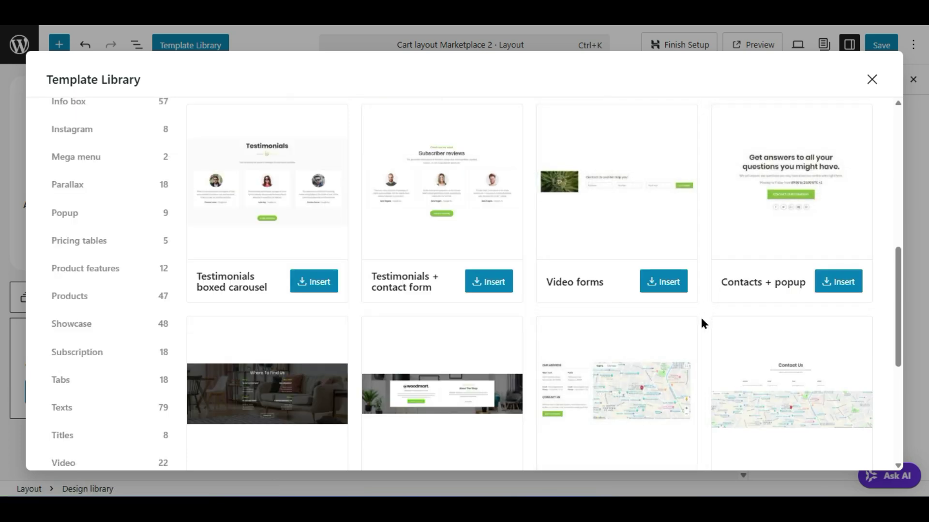
{"action": "scroll", "coordinate": [700, 319], "scroll_direction": "down", "scroll_amount": 2}
- Check the Texts templates, and insert the "Products carousel + title" template from the Titles category
{"action": "left_click", "coordinate": [90, 302]}
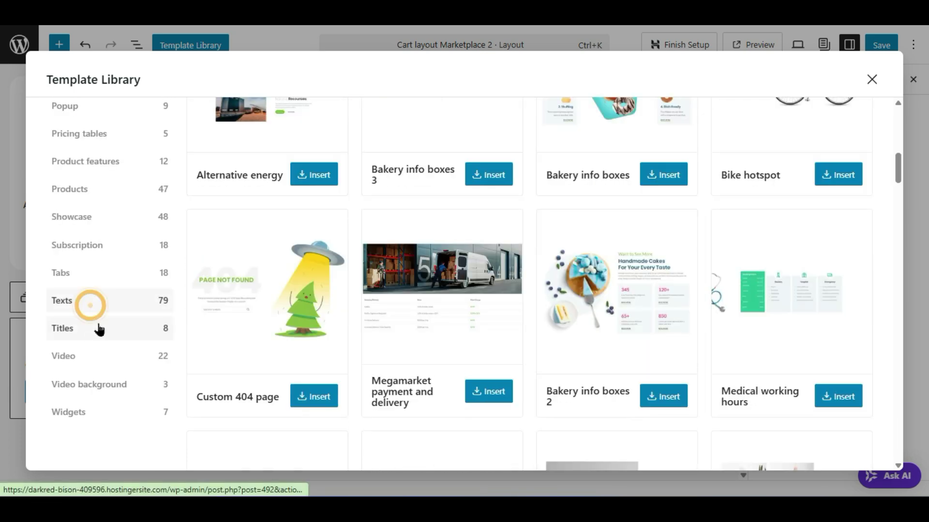
{"action": "left_click", "coordinate": [96, 326]}
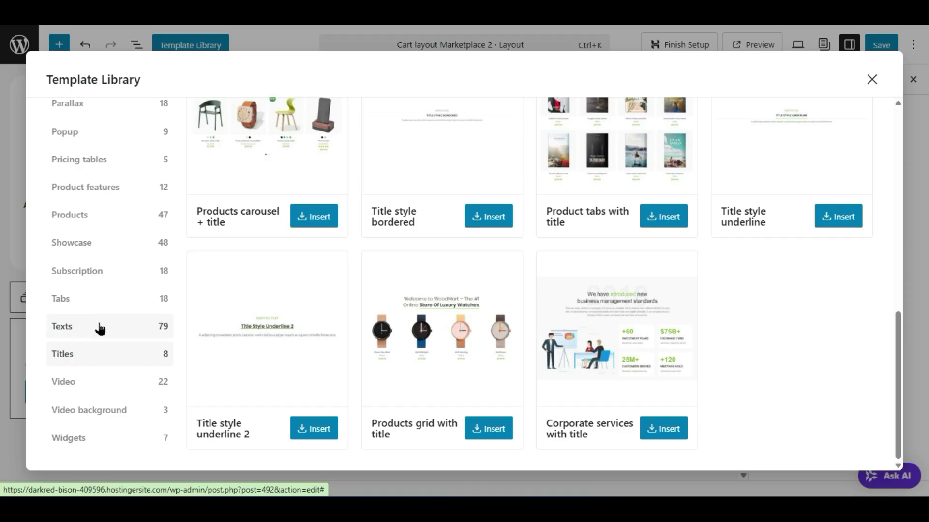
{"action": "mouse_move", "coordinate": [285, 161]}
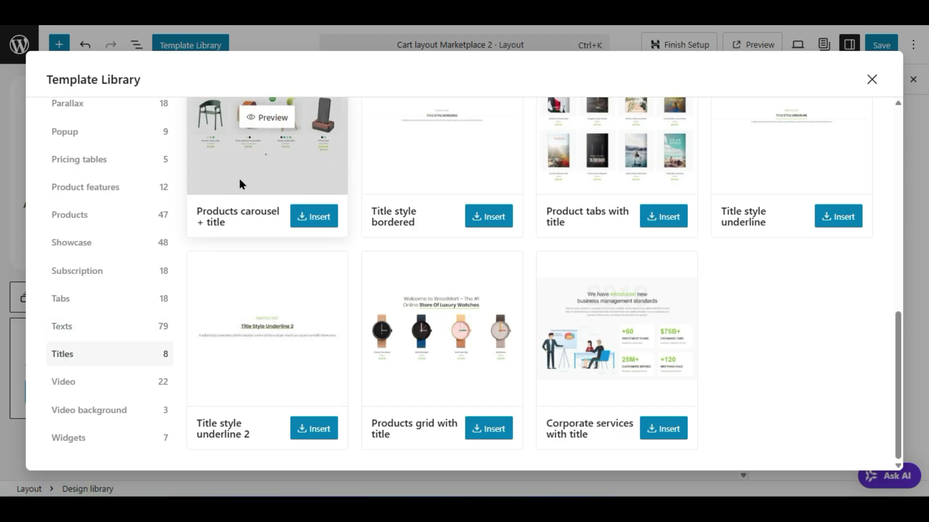
{"action": "left_click", "coordinate": [300, 218]}
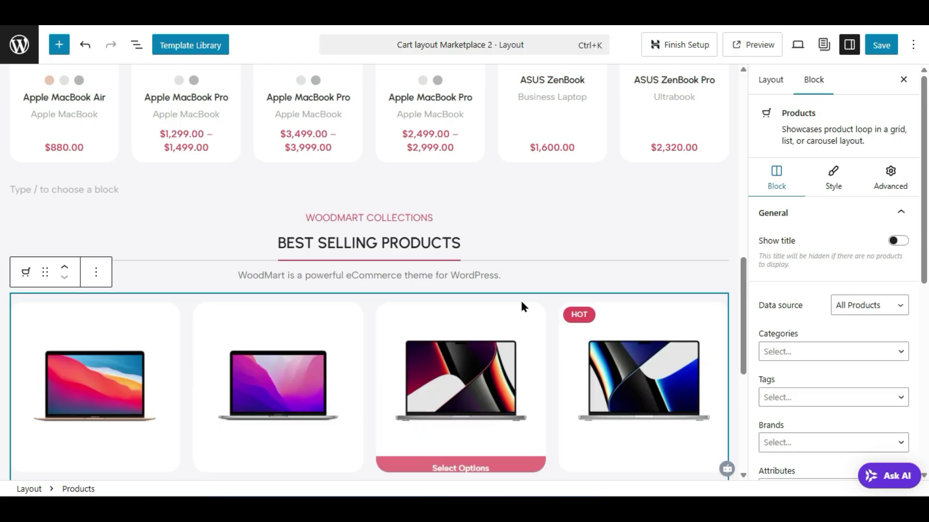
- Place an Animated counter block between the WooCommerce notices and the shipping progress bar
{"action": "scroll", "coordinate": [450, 394], "scroll_direction": "down", "scroll_amount": 5}
{"action": "scroll", "coordinate": [448, 394], "scroll_direction": "up", "scroll_amount": 5}
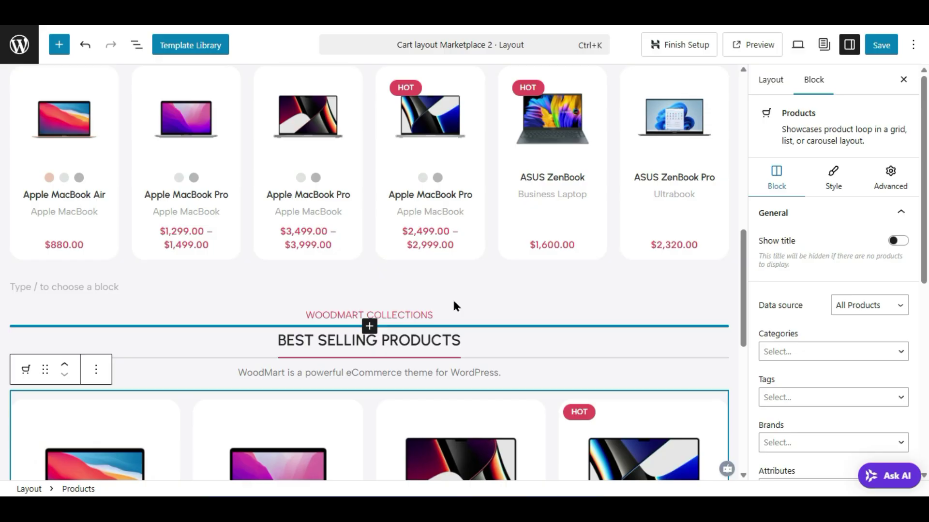
{"action": "scroll", "coordinate": [452, 302], "scroll_direction": "up", "scroll_amount": 10}
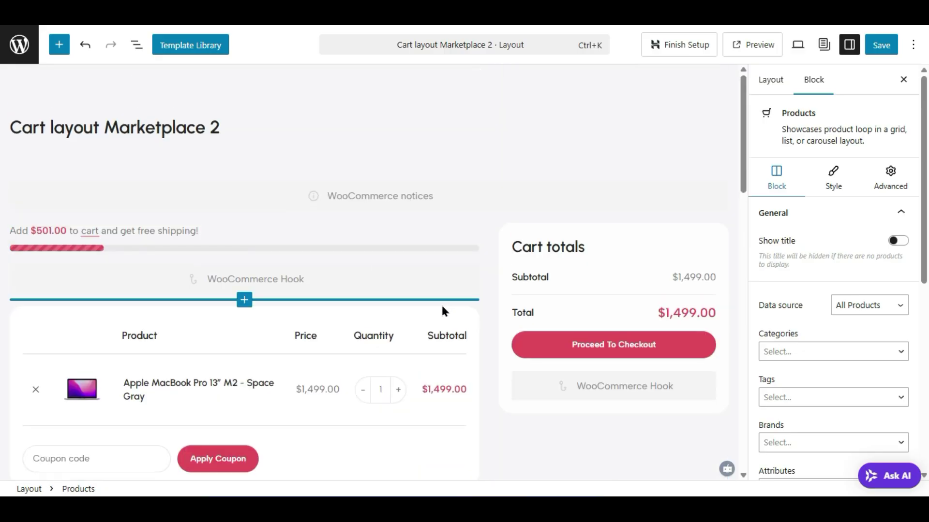
{"action": "left_click", "coordinate": [59, 46]}
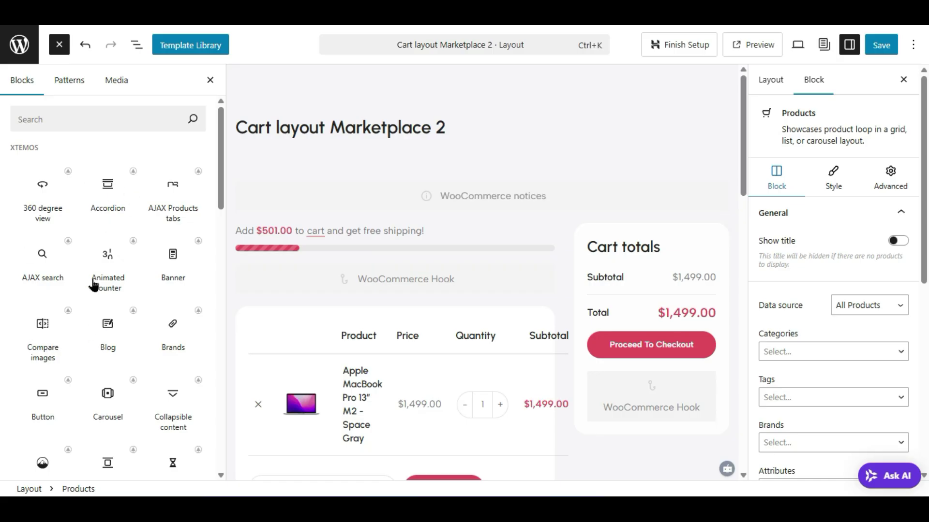
{"action": "scroll", "coordinate": [94, 285], "scroll_direction": "down", "scroll_amount": 2}
{"action": "mouse_move", "coordinate": [108, 178]}
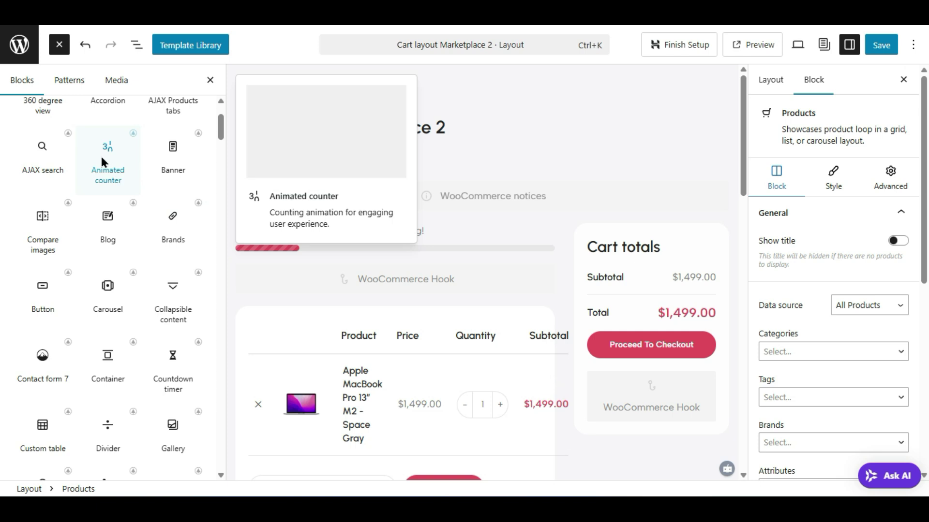
{"action": "left_click_drag", "start_coordinate": [105, 158], "coordinate": [362, 332]}
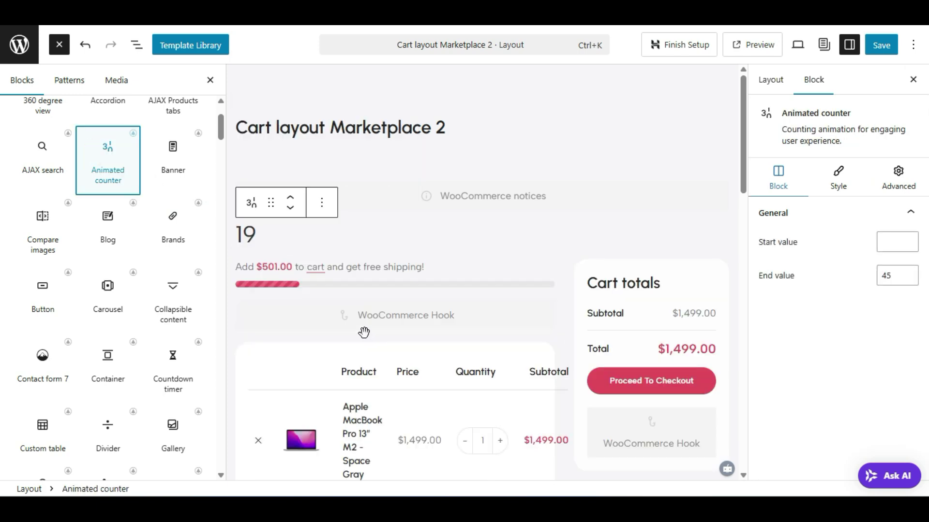
- Set the animated counter's start value to 1 and end value to 100, and watch it count in the layout
{"action": "left_click", "coordinate": [264, 239]}
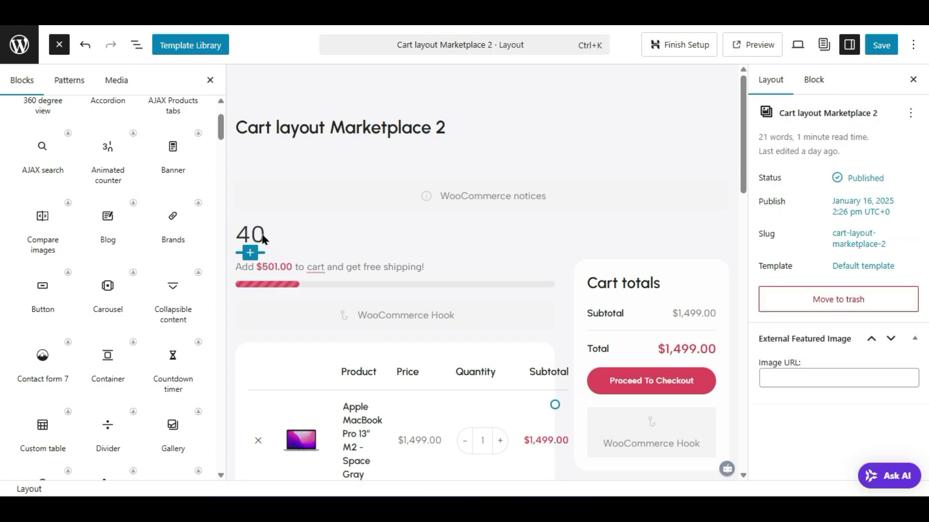
{"action": "left_click", "coordinate": [814, 79]}
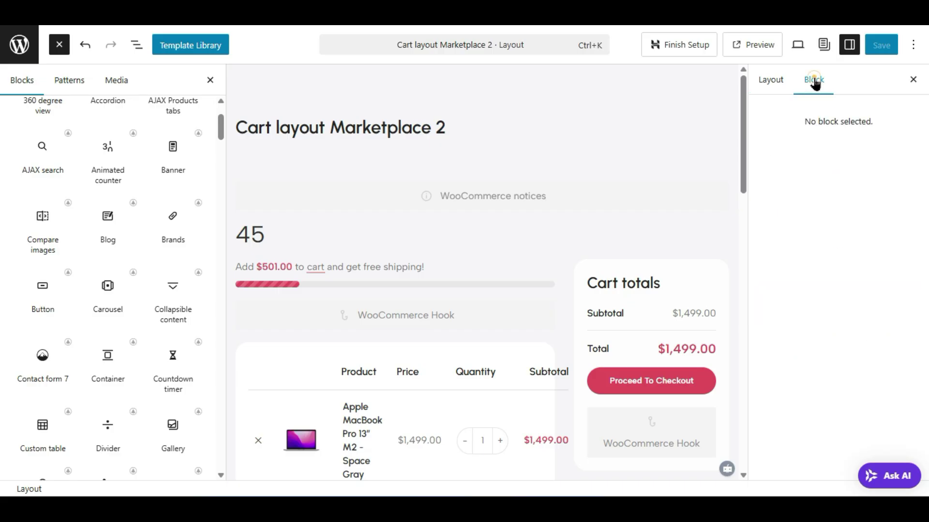
{"action": "left_click", "coordinate": [251, 236]}
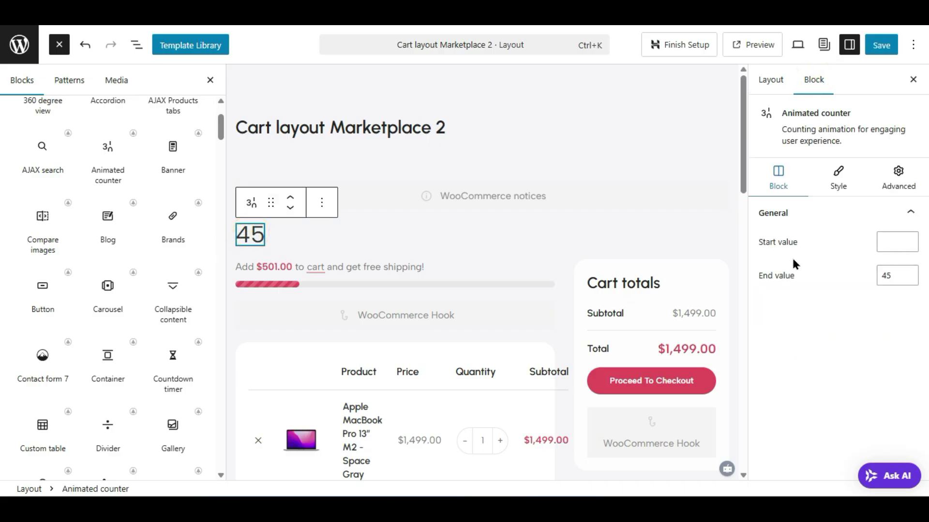
{"action": "left_click", "coordinate": [897, 241]}
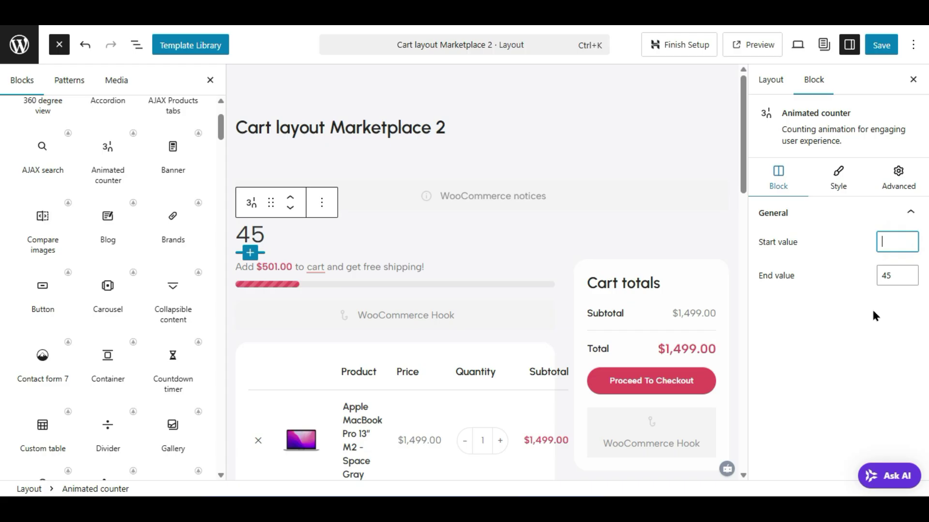
{"action": "type", "text": "1"}
{"action": "left_click_drag", "start_coordinate": [903, 275], "coordinate": [867, 277]}
{"action": "type", "text": "1"}
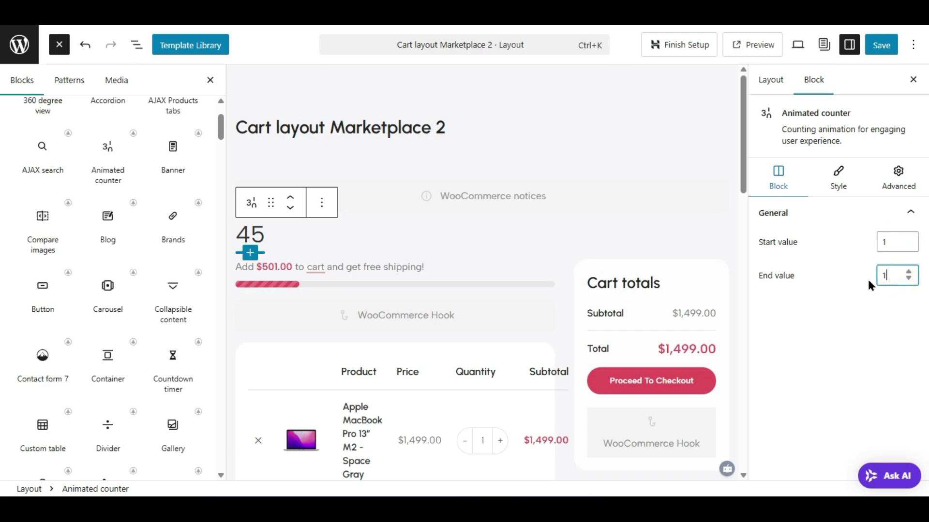
{"action": "type", "text": "00"}
{"action": "left_click", "coordinate": [861, 317]}
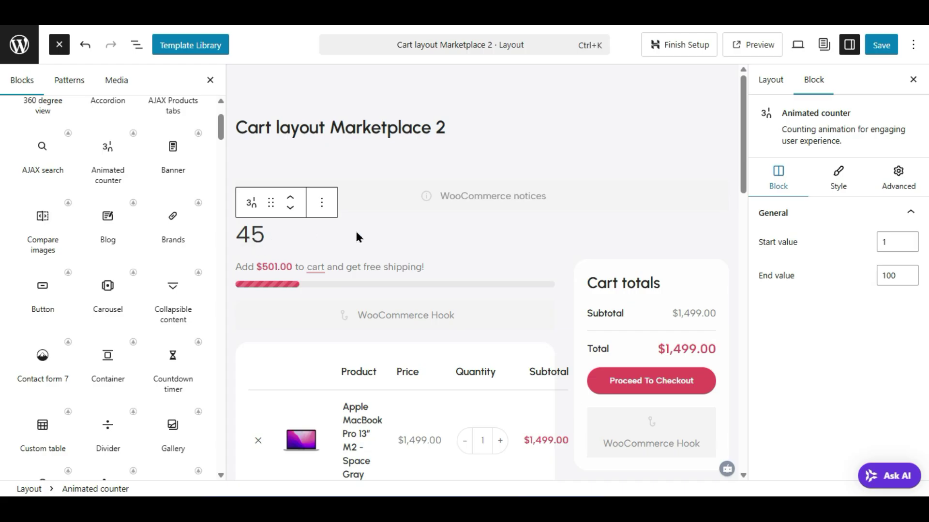
{"action": "left_click", "coordinate": [321, 229]}
{"action": "left_click", "coordinate": [273, 236]}
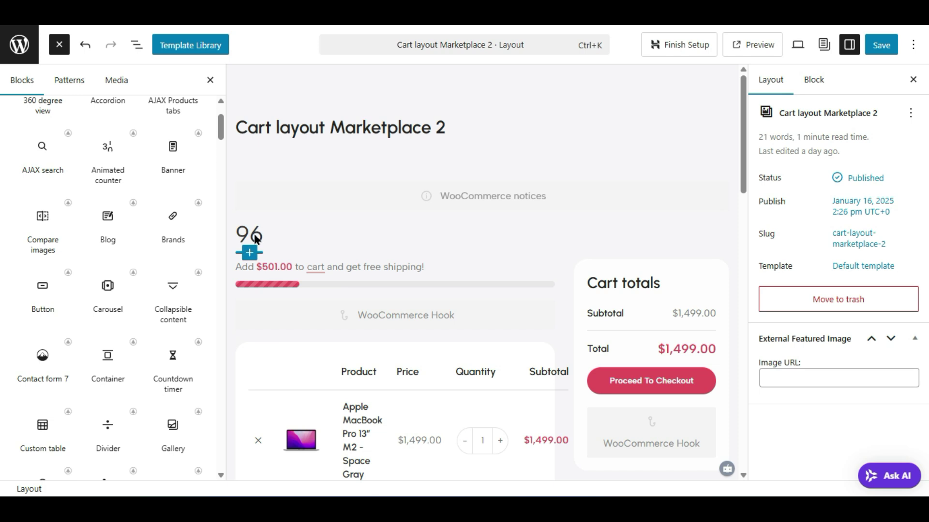
- Delete the Animated counter block from the cart layout
{"action": "left_click", "coordinate": [254, 234]}
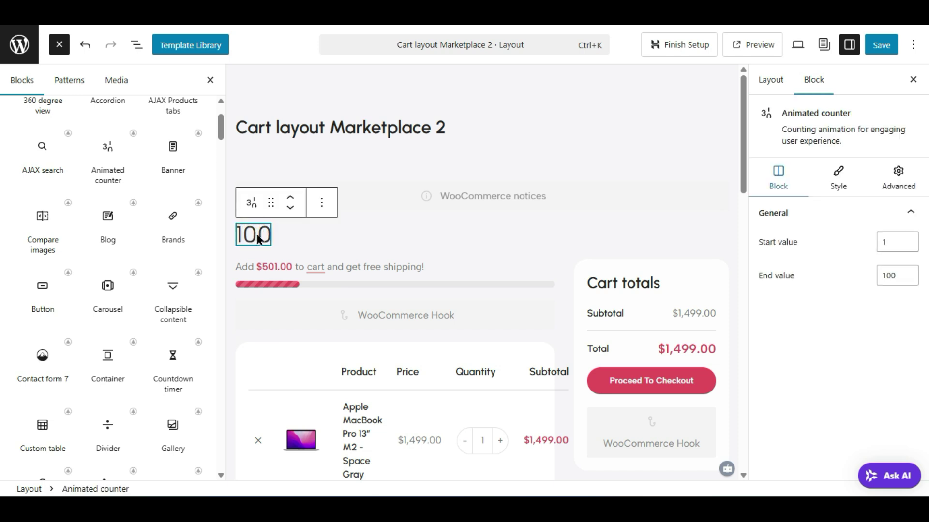
{"action": "left_click", "coordinate": [324, 203]}
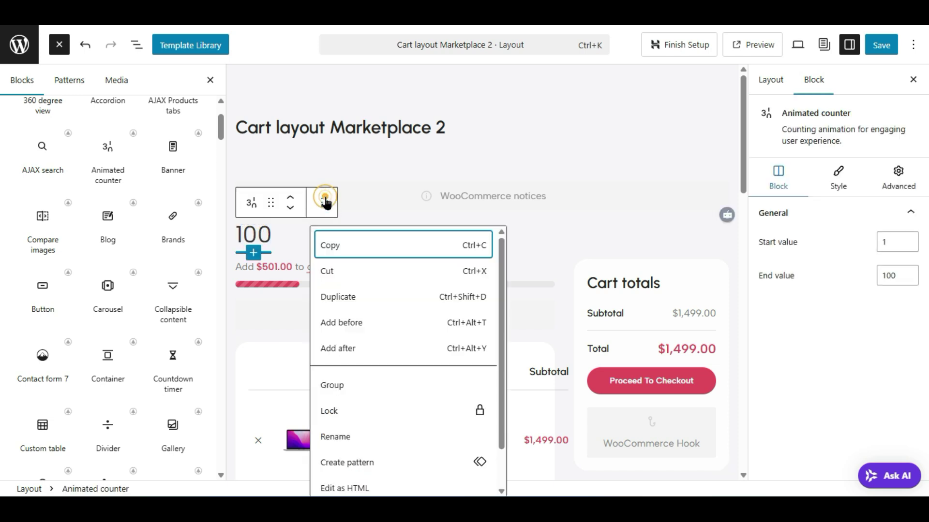
{"action": "scroll", "coordinate": [356, 465], "scroll_direction": "down", "scroll_amount": 2}
{"action": "left_click", "coordinate": [357, 471]}
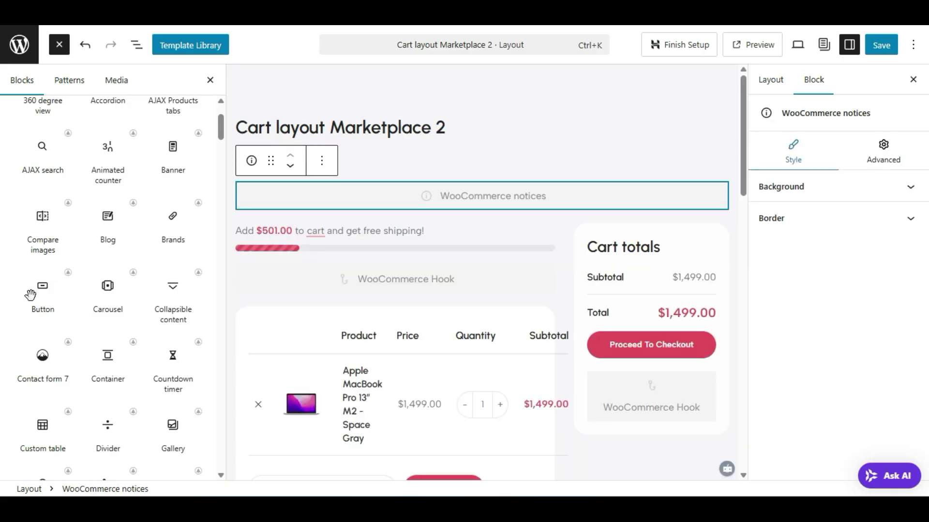
- Place a Countdown timer block between the WooCommerce notices and the shipping progress bar
{"action": "scroll", "coordinate": [111, 314], "scroll_direction": "down", "scroll_amount": 2}
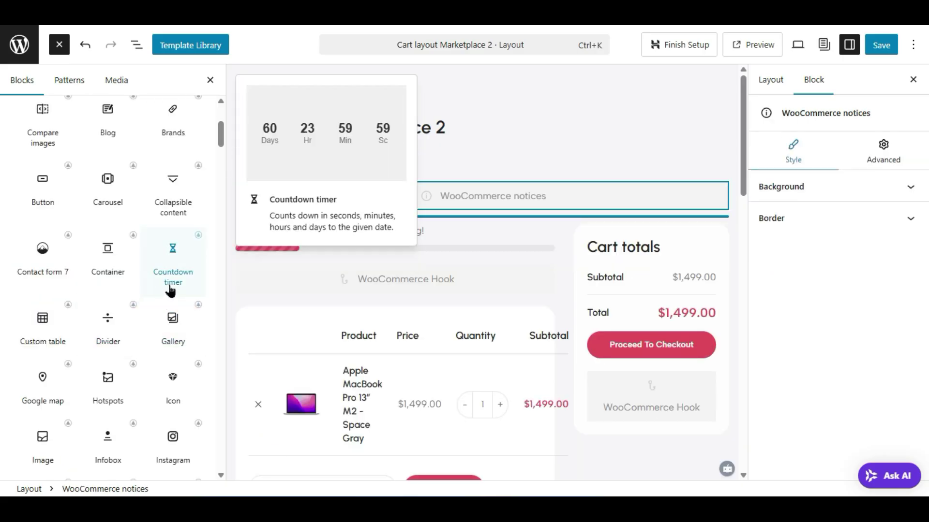
{"action": "left_click", "coordinate": [175, 261]}
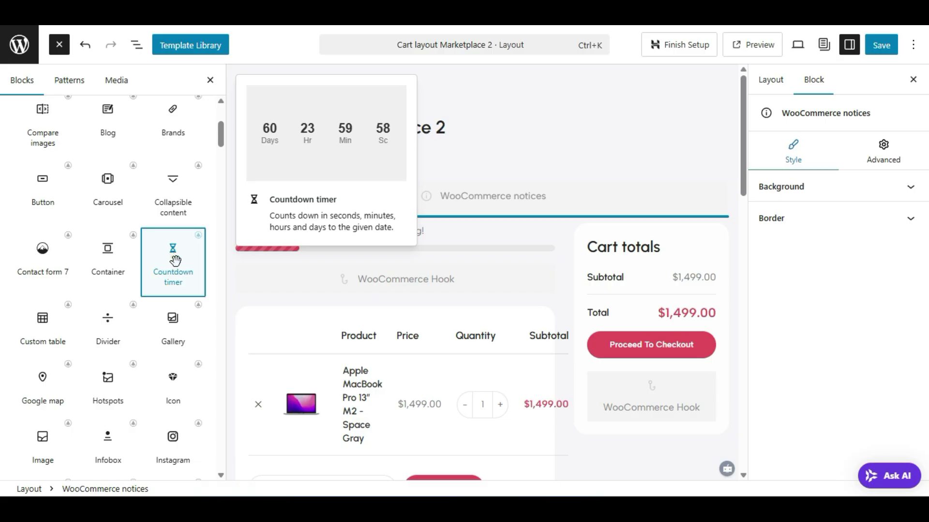
{"action": "left_click_drag", "start_coordinate": [175, 261], "coordinate": [414, 263]}
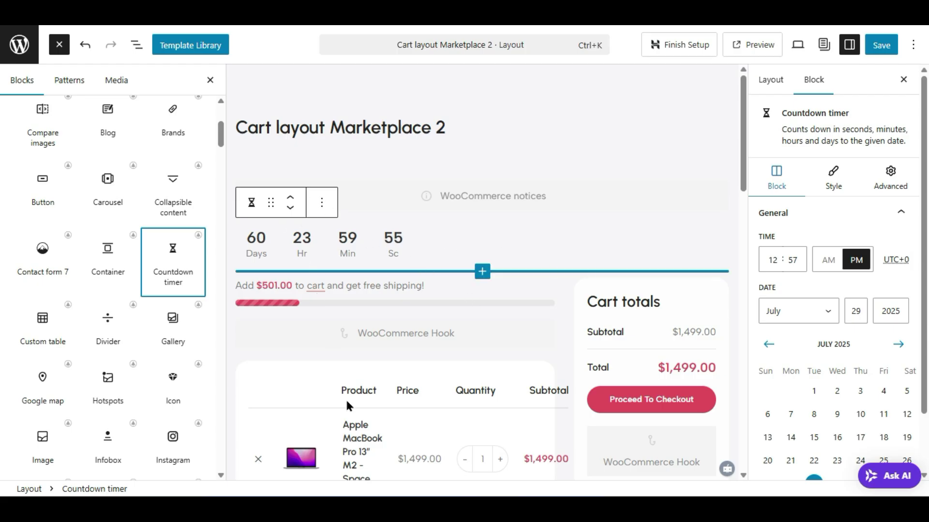
{"action": "scroll", "coordinate": [411, 304], "scroll_direction": "down", "scroll_amount": 2}
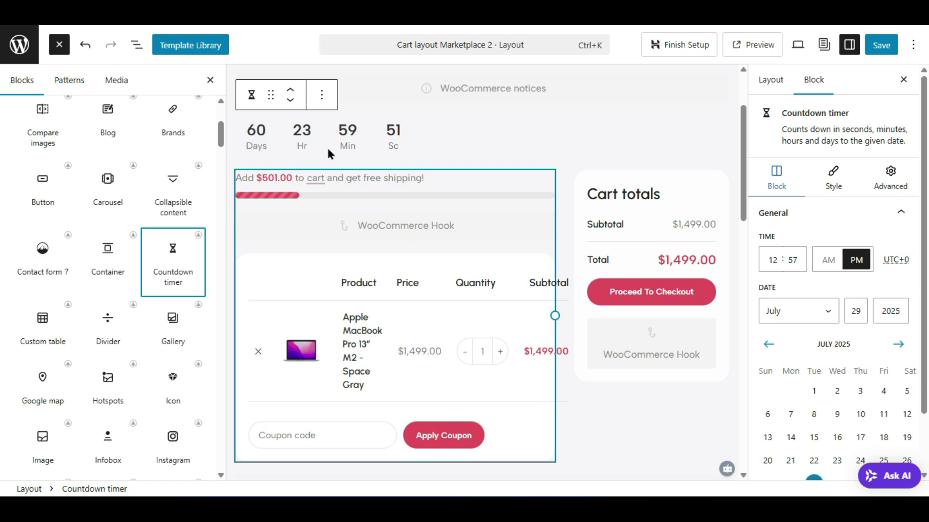
{"action": "left_click", "coordinate": [342, 146]}
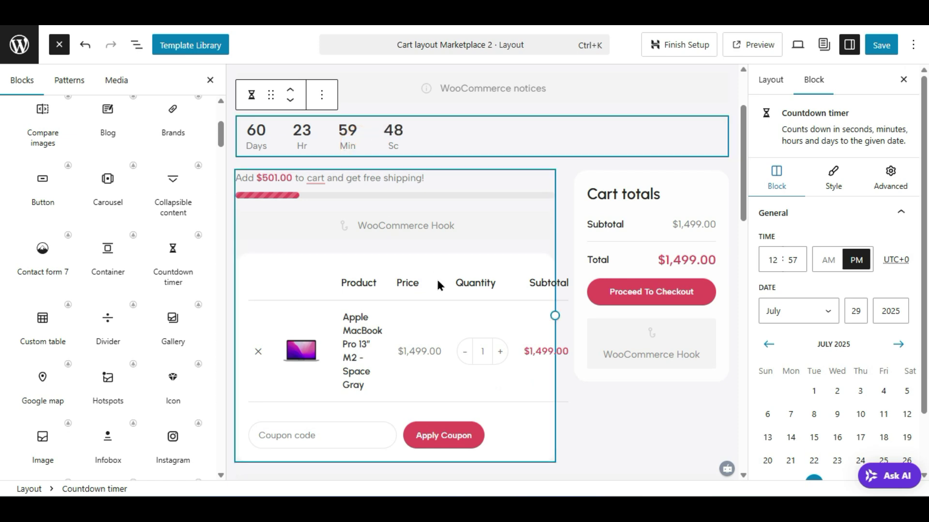
{"action": "scroll", "coordinate": [641, 467], "scroll_direction": "up", "scroll_amount": 2}
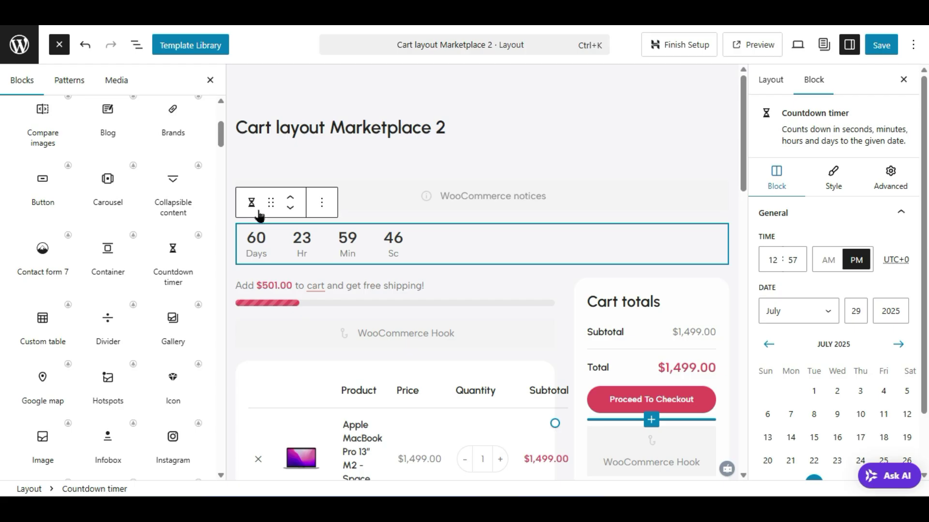
{"action": "scroll", "coordinate": [63, 412], "scroll_direction": "down", "scroll_amount": 2}
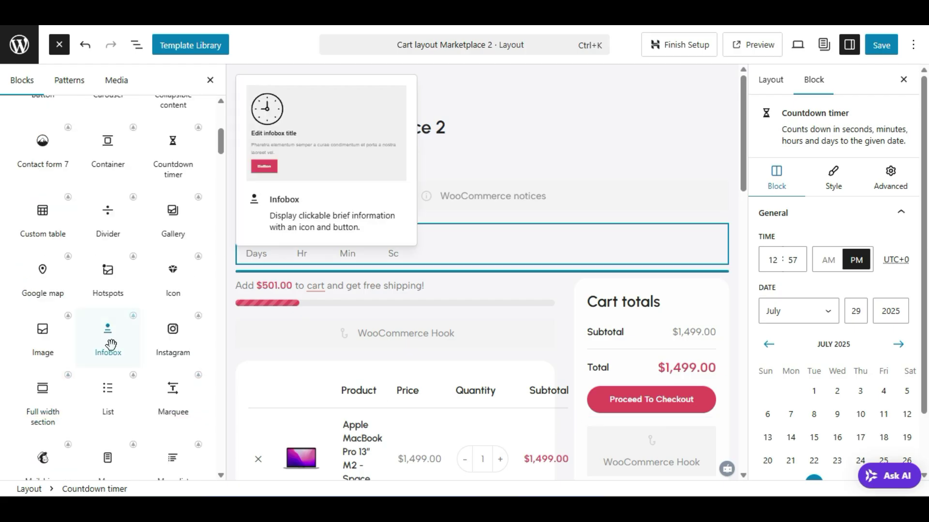
{"action": "scroll", "coordinate": [68, 387], "scroll_direction": "down", "scroll_amount": 4}
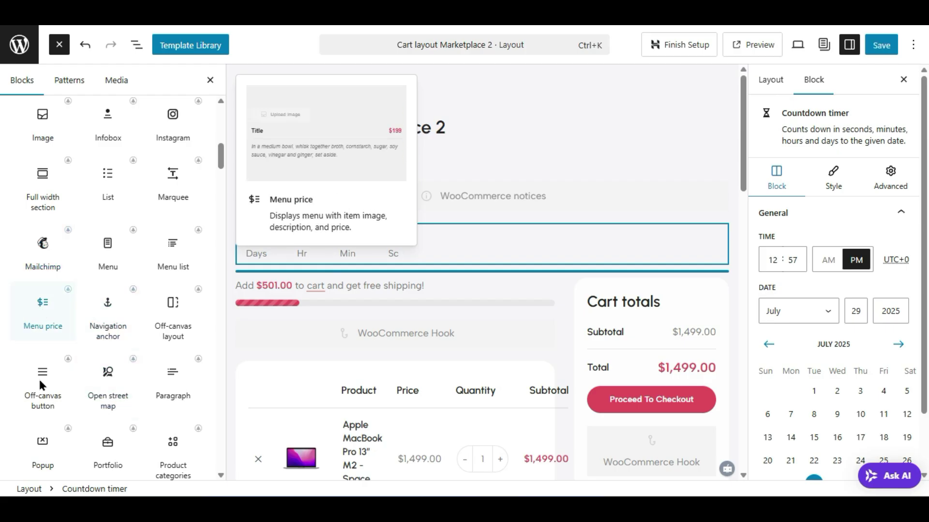
{"action": "scroll", "coordinate": [141, 400], "scroll_direction": "down", "scroll_amount": 3}
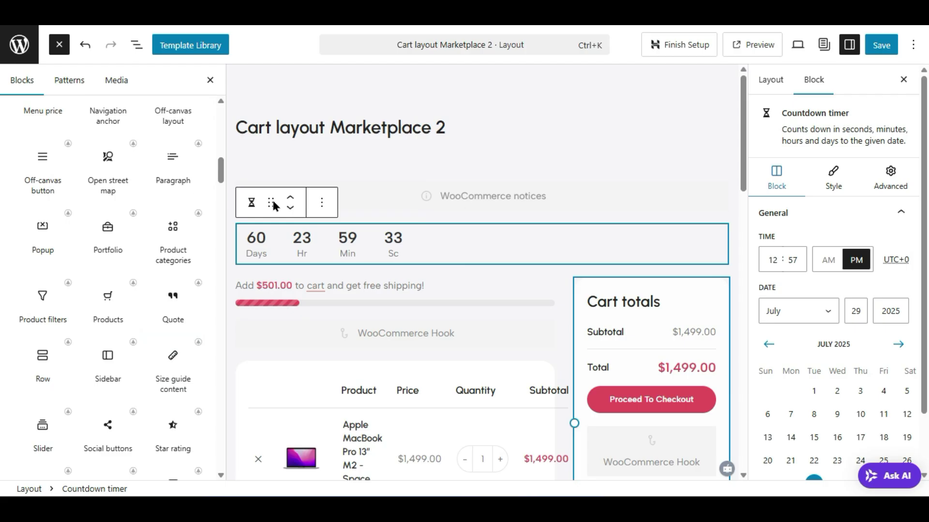
{"action": "left_click_drag", "start_coordinate": [104, 247], "coordinate": [361, 244]}
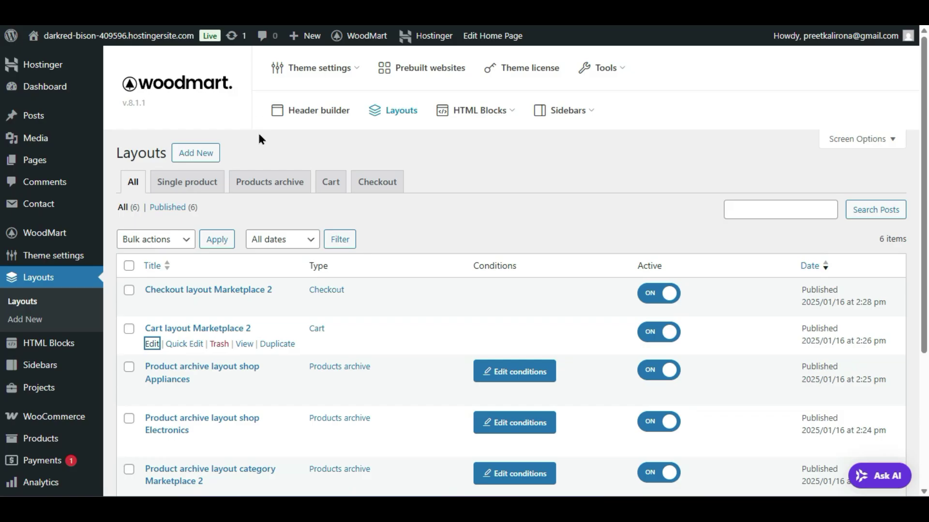
- Open "Single product layout Marketplace 2" for editing in a new browser tab from the Layouts list
{"action": "scroll", "coordinate": [290, 278], "scroll_direction": "down", "scroll_amount": 2}
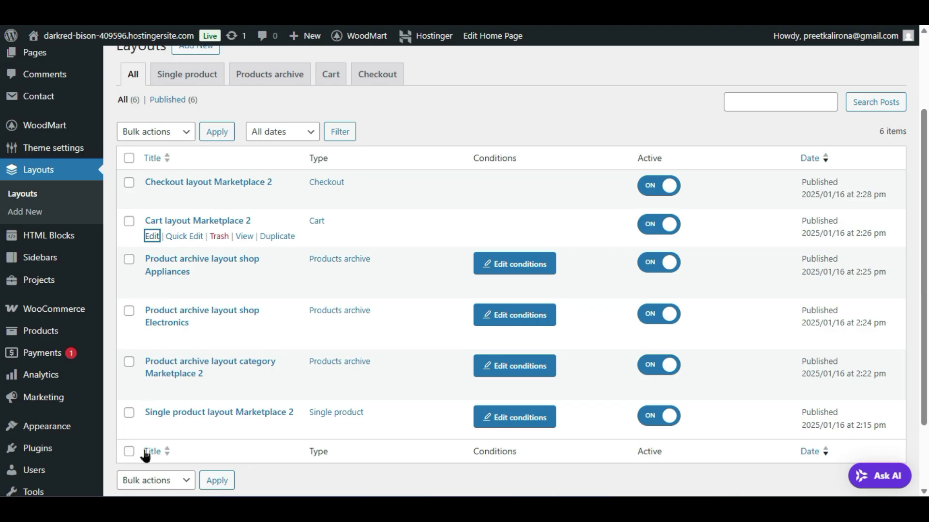
{"action": "scroll", "coordinate": [192, 344], "scroll_direction": "down", "scroll_amount": 2}
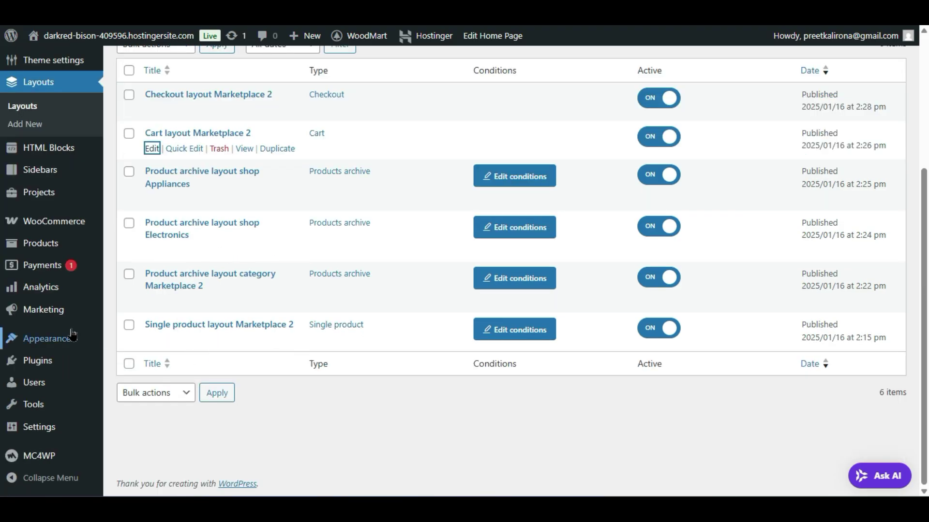
{"action": "right_click", "coordinate": [154, 344]}
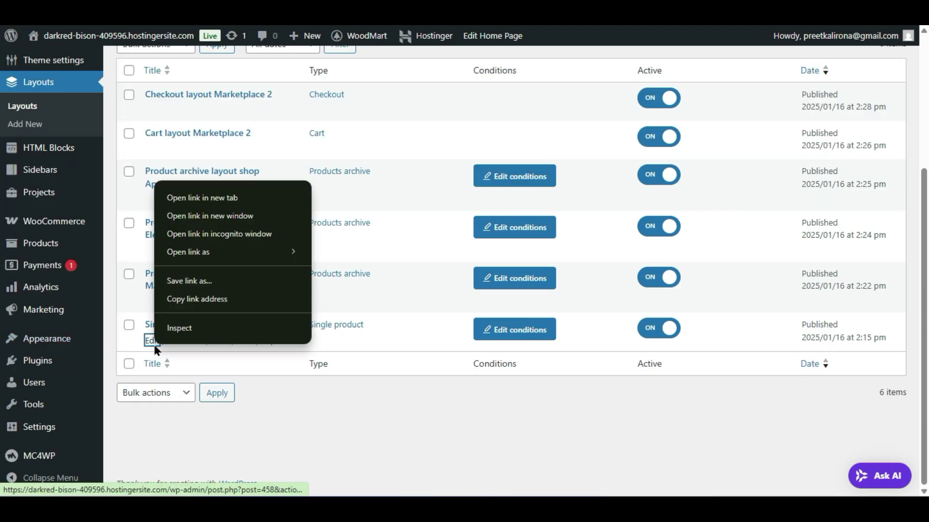
{"action": "left_click", "coordinate": [190, 197]}
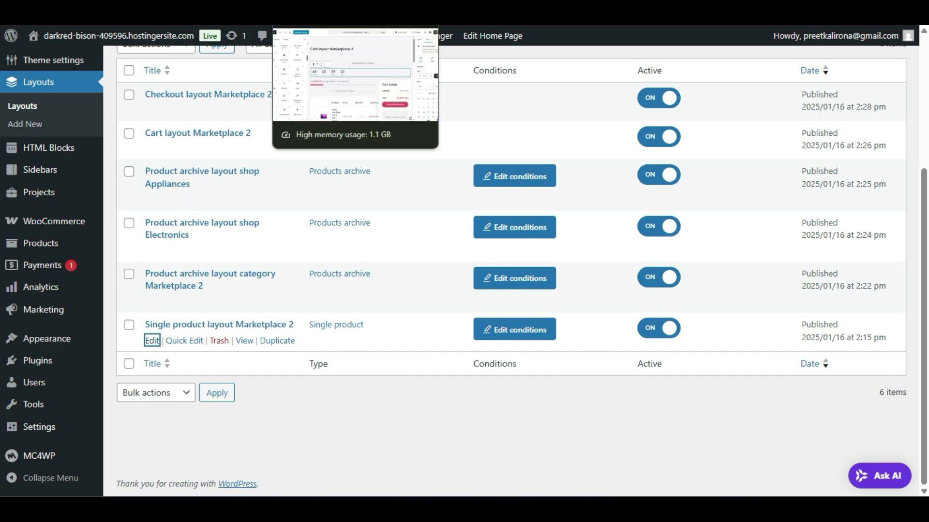
- Switch to the shop's Apple MacBook Pro 13" M2 page and review its delivery banner, shipping details and specification area
{"action": "left_click", "coordinate": [355, 14]}
{"action": "left_click", "coordinate": [519, 72]}
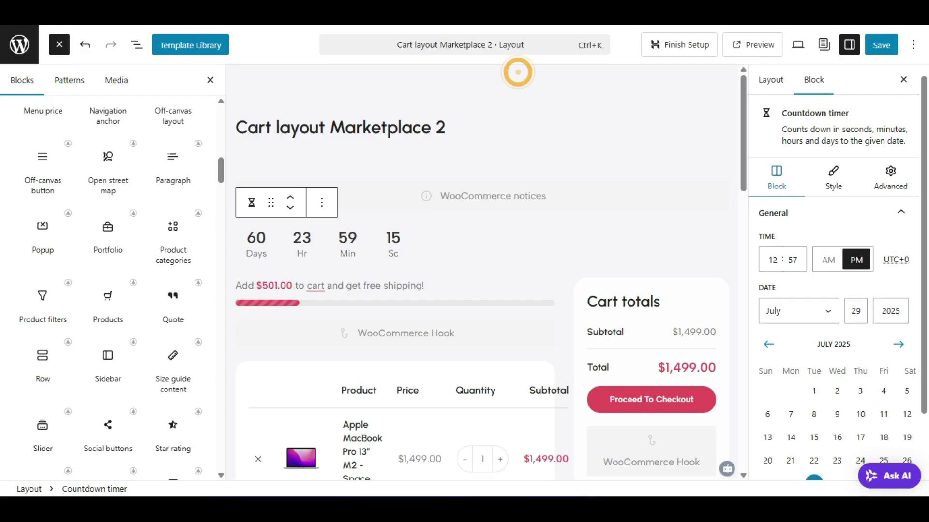
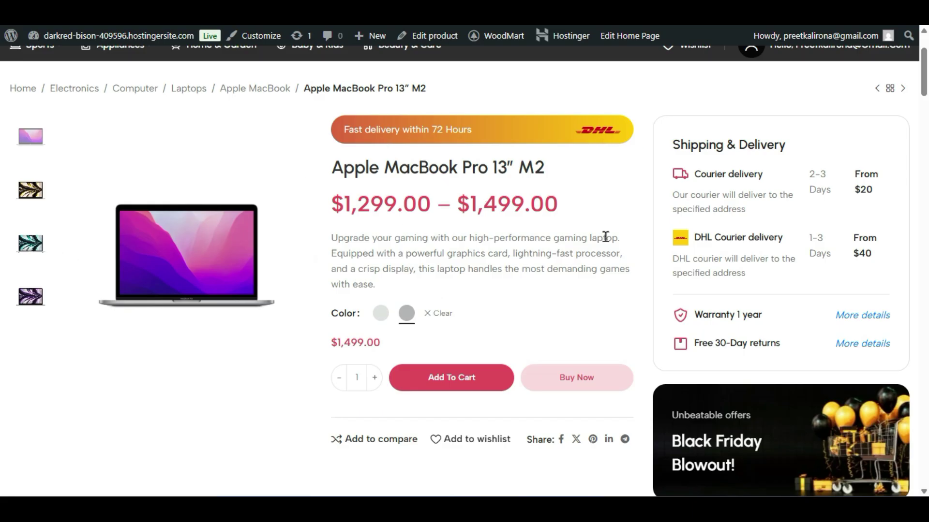
{"action": "scroll", "coordinate": [720, 397], "scroll_direction": "down", "scroll_amount": 4}
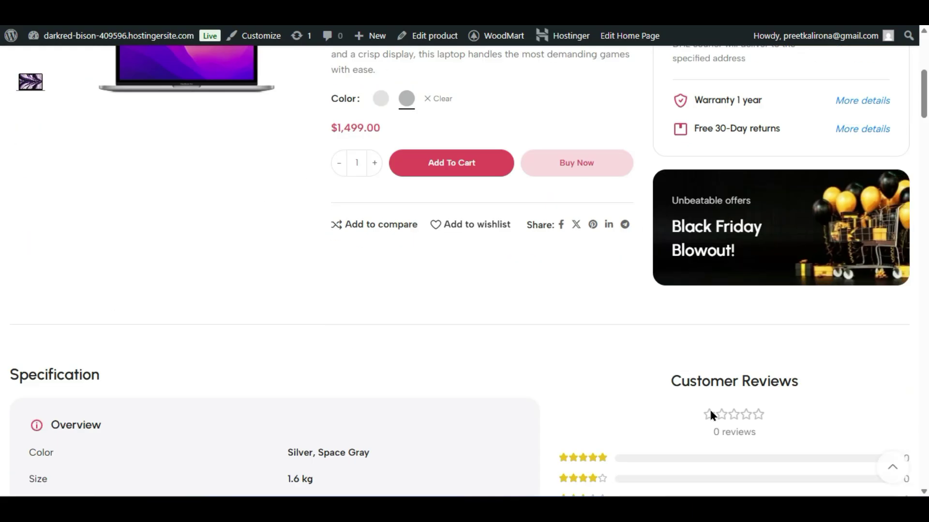
{"action": "scroll", "coordinate": [617, 268], "scroll_direction": "up", "scroll_amount": 4}
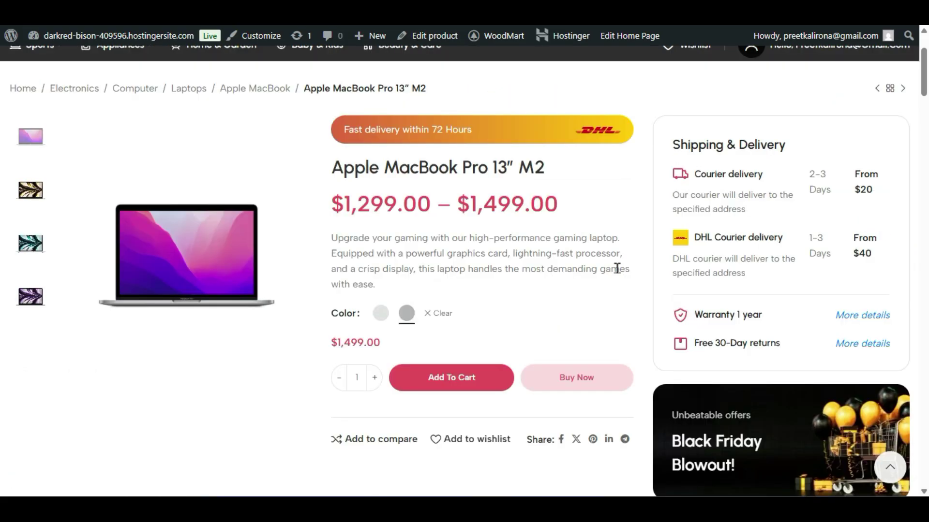
{"action": "scroll", "coordinate": [617, 268], "scroll_direction": "up", "scroll_amount": 2}
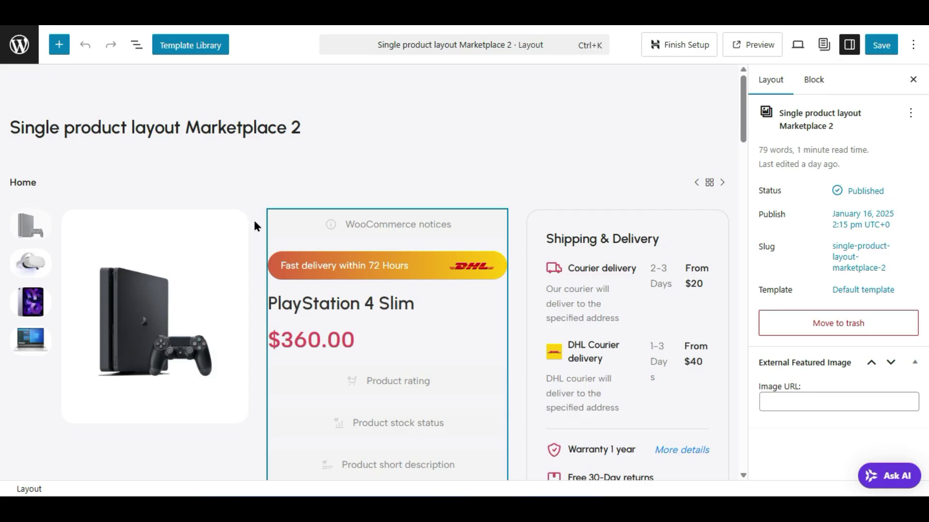
- Replace the DHL delivery banner text in the single product layout with "fast delivery to USA"
{"action": "left_click", "coordinate": [427, 265]}
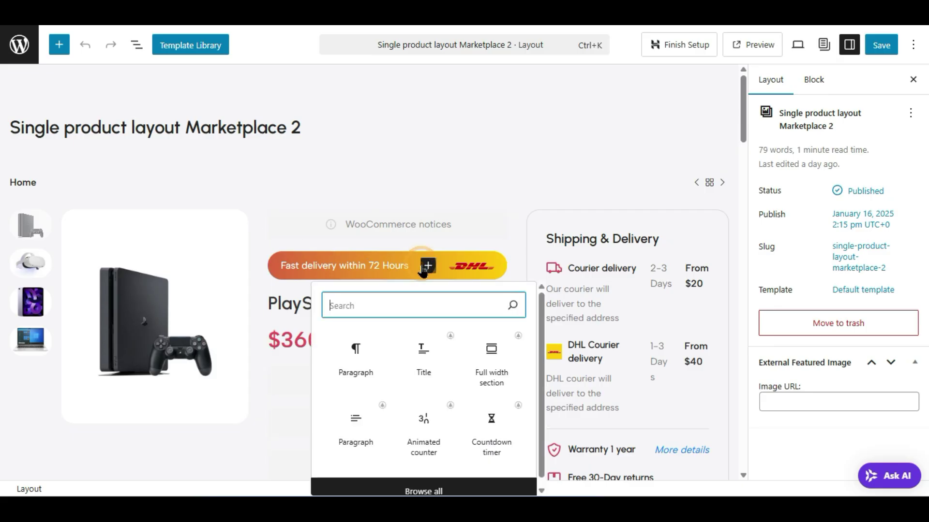
{"action": "left_click", "coordinate": [387, 271]}
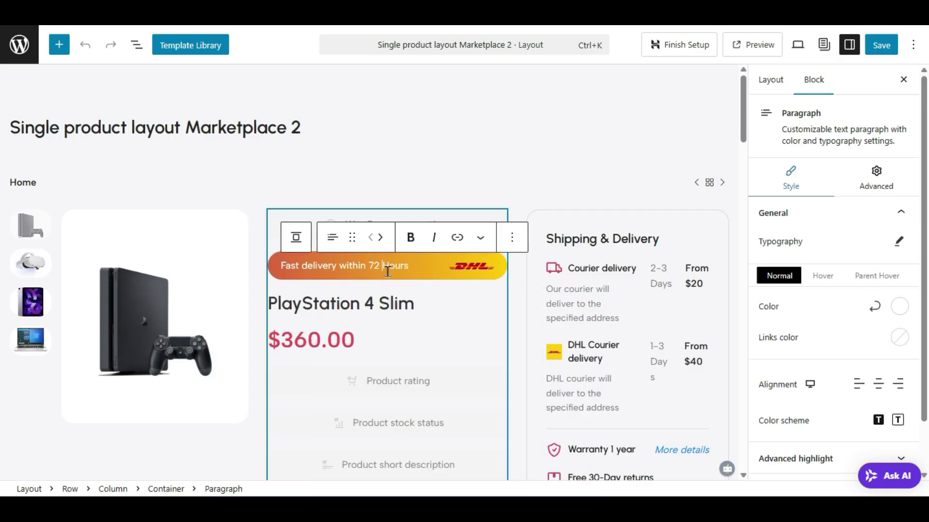
{"action": "triple_click", "coordinate": [387, 271]}
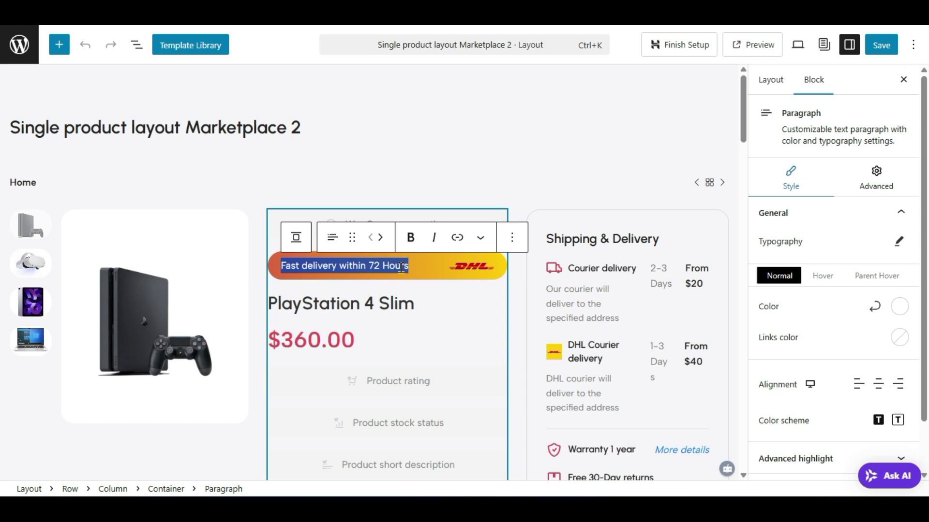
{"action": "type", "text": "fast de"}
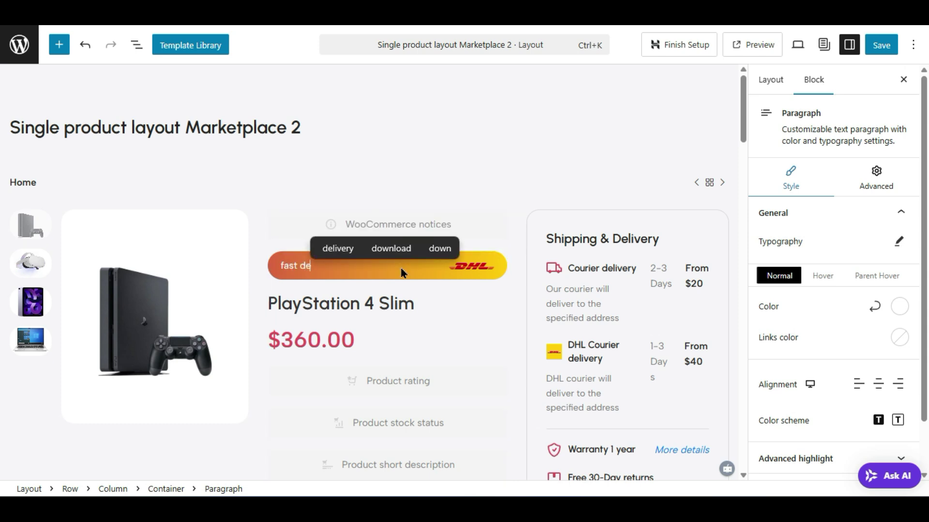
{"action": "type", "text": "livery to USA"}
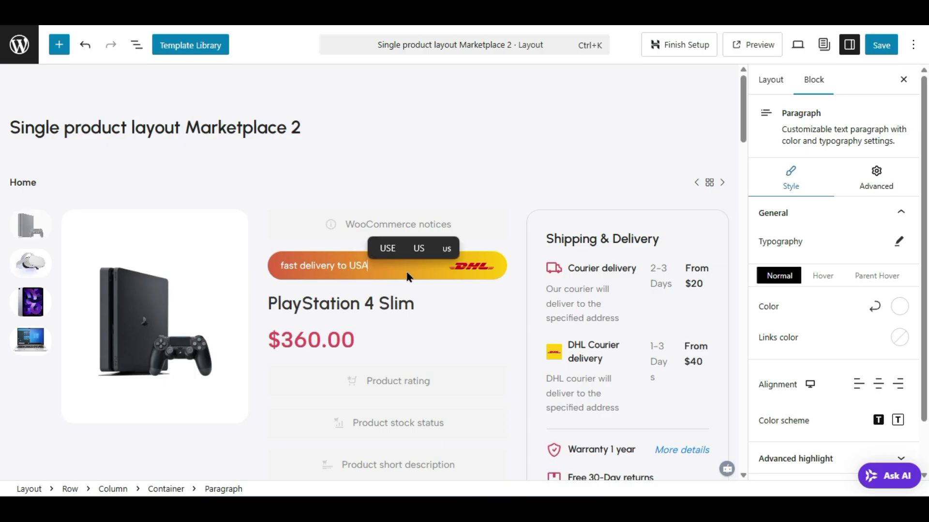
{"action": "left_click", "coordinate": [588, 274]}
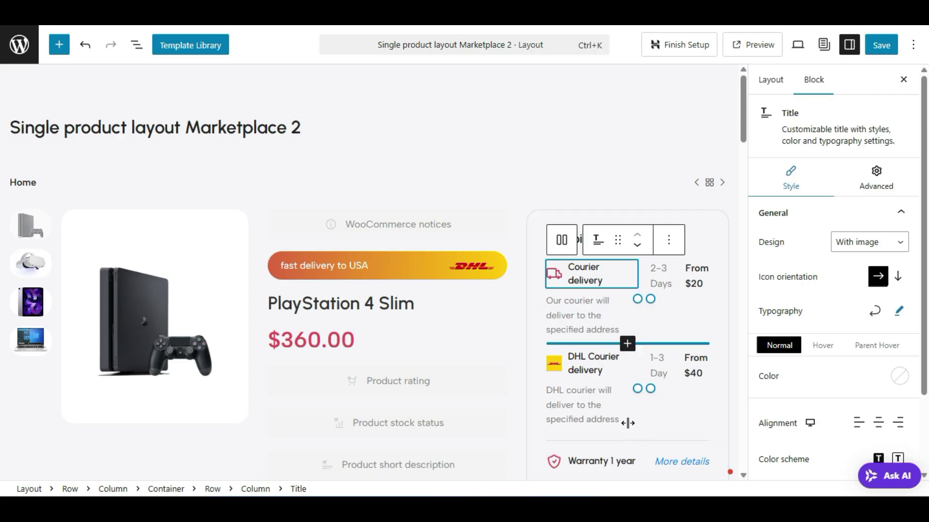
- Duplicate the DHL Courier delivery column in the Shipping & Delivery box, then delete the extra column
{"action": "scroll", "coordinate": [604, 390], "scroll_direction": "down", "scroll_amount": 2}
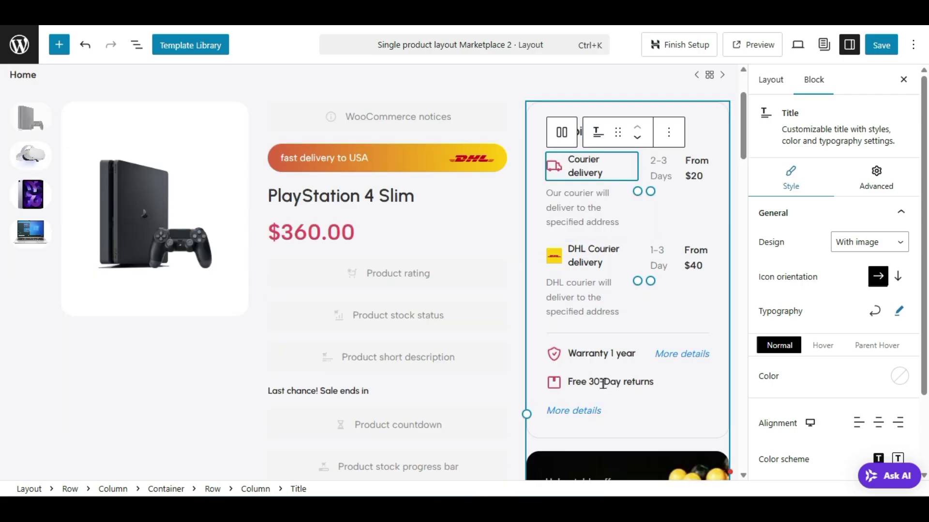
{"action": "left_click", "coordinate": [598, 286]}
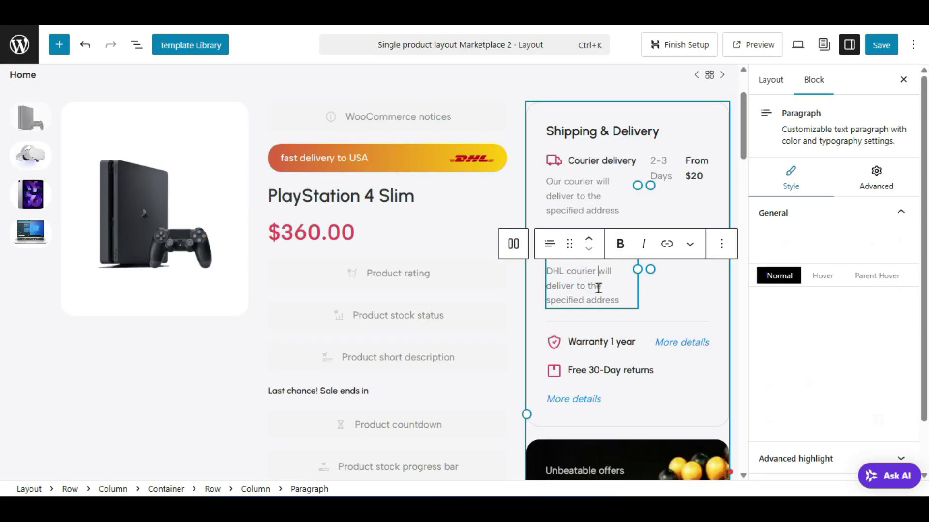
{"action": "left_click", "coordinate": [513, 244]}
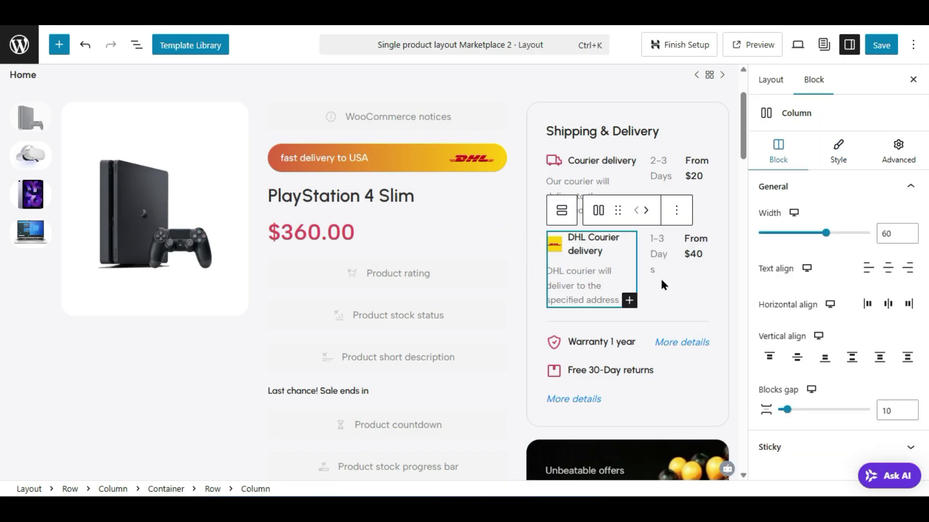
{"action": "left_click", "coordinate": [678, 211]}
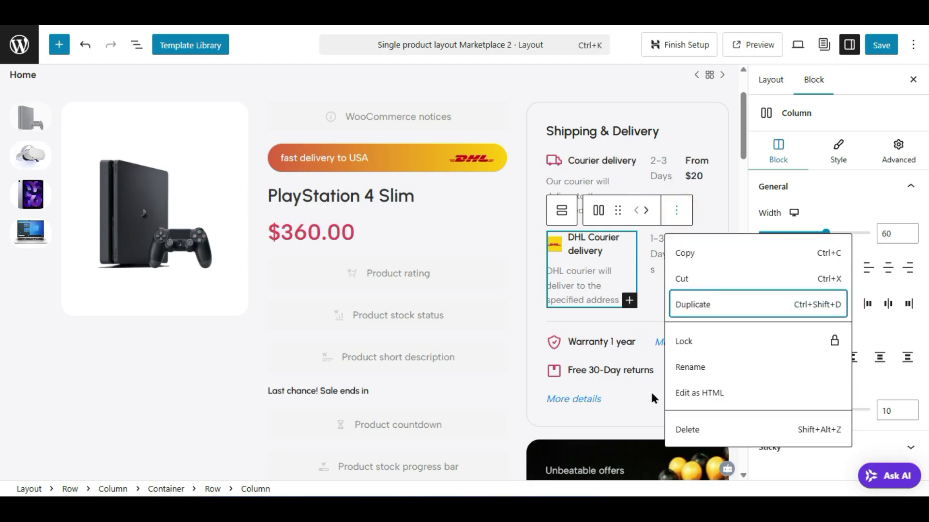
{"action": "left_click", "coordinate": [702, 304]}
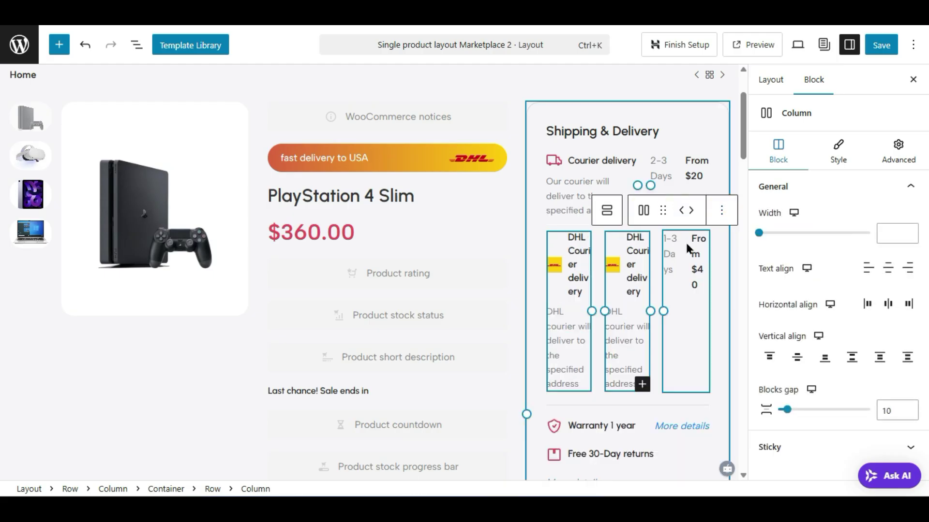
{"action": "left_click", "coordinate": [721, 210]}
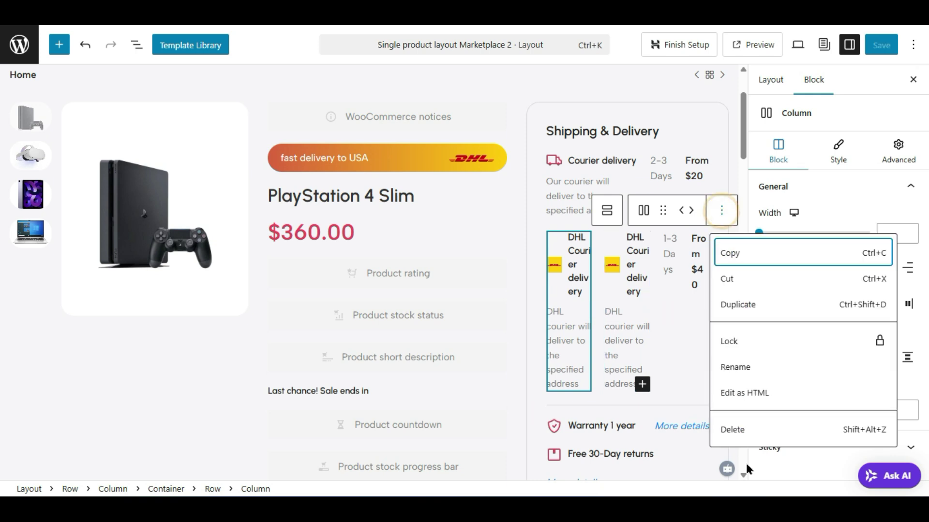
{"action": "left_click", "coordinate": [750, 431]}
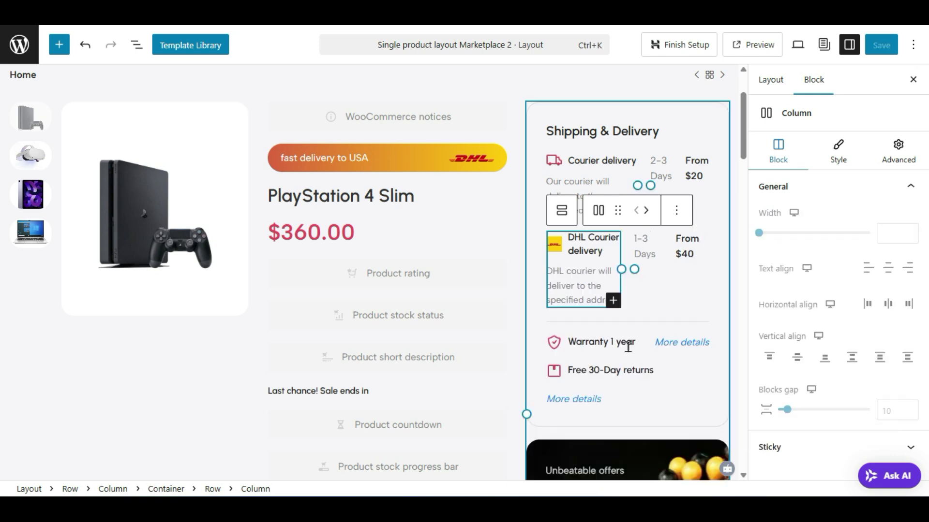
{"action": "left_click", "coordinate": [634, 316]}
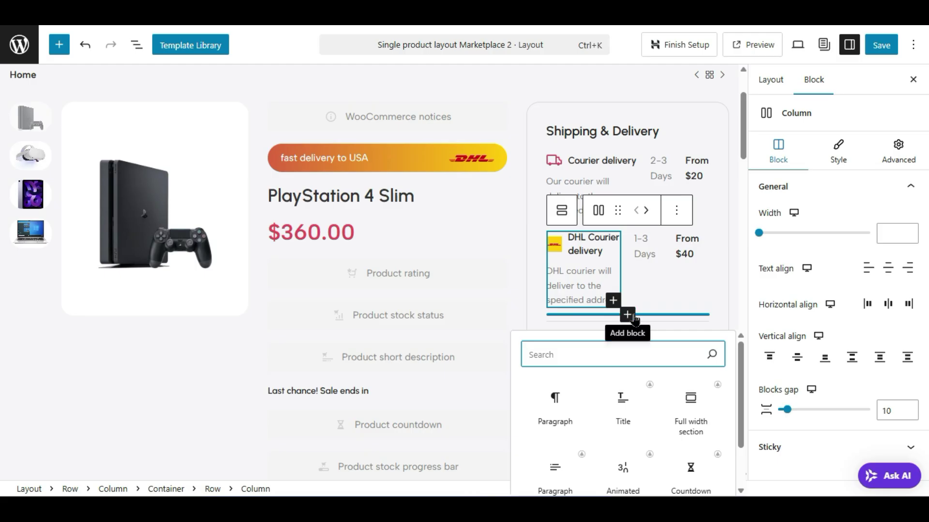
{"action": "right_click", "coordinate": [583, 269]}
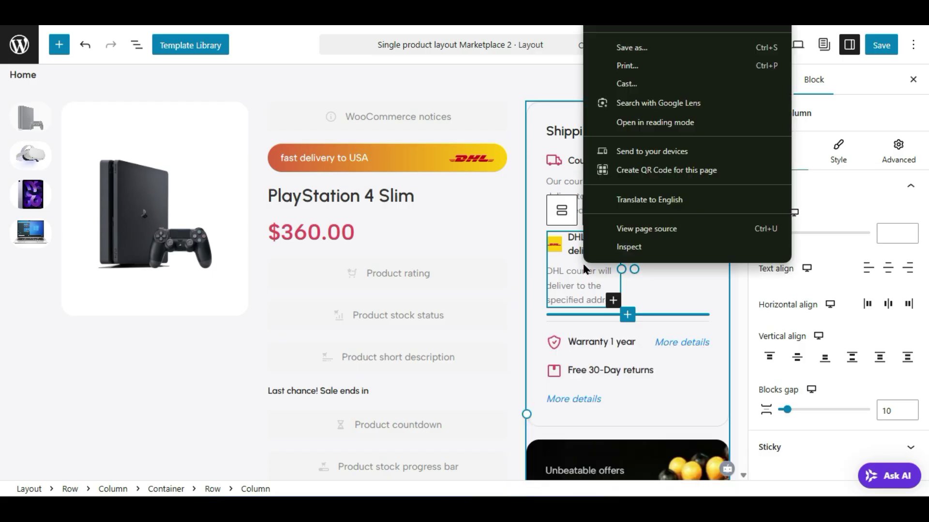
{"action": "key", "text": "Escape"}
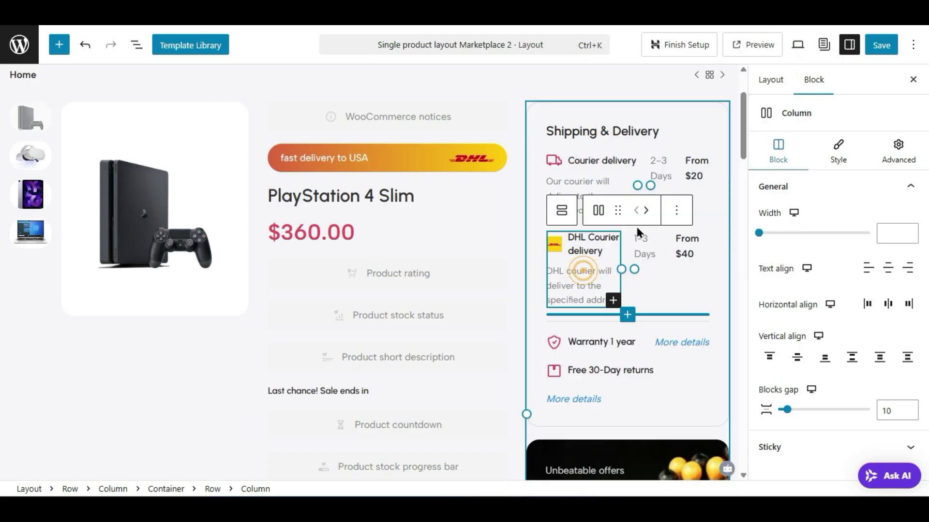
{"action": "left_click", "coordinate": [688, 281]}
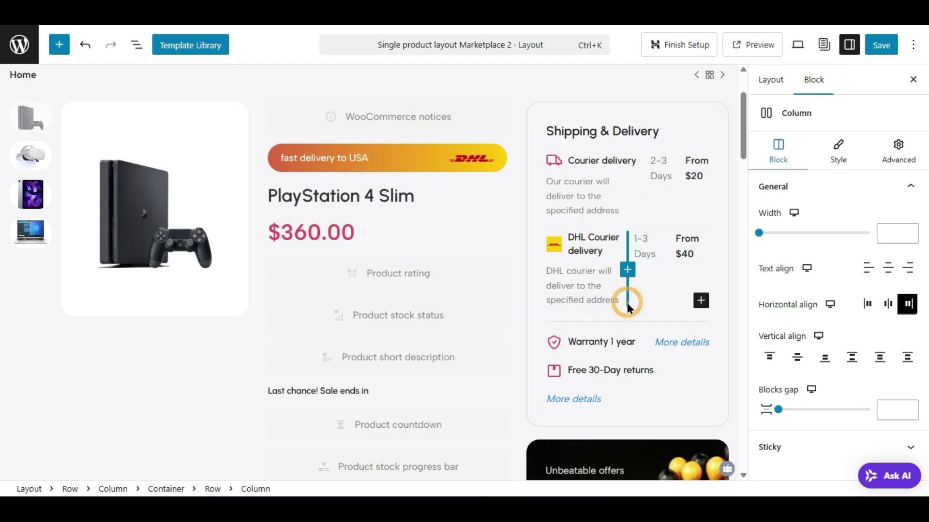
{"action": "left_click", "coordinate": [594, 299]}
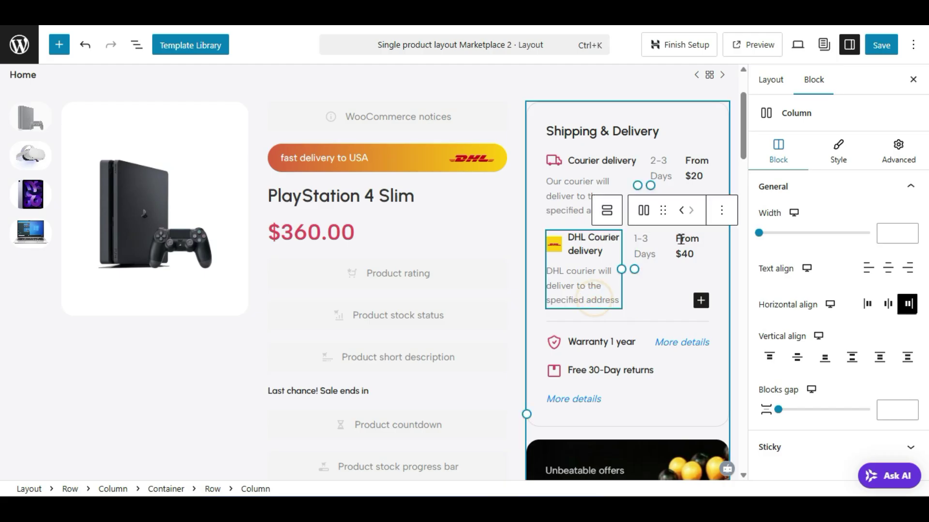
- Copy the DHL courier description paragraph and paste it into a new Paragraph block directly below the DHL delivery row
{"action": "left_click", "coordinate": [594, 298]}
{"action": "left_click", "coordinate": [599, 282]}
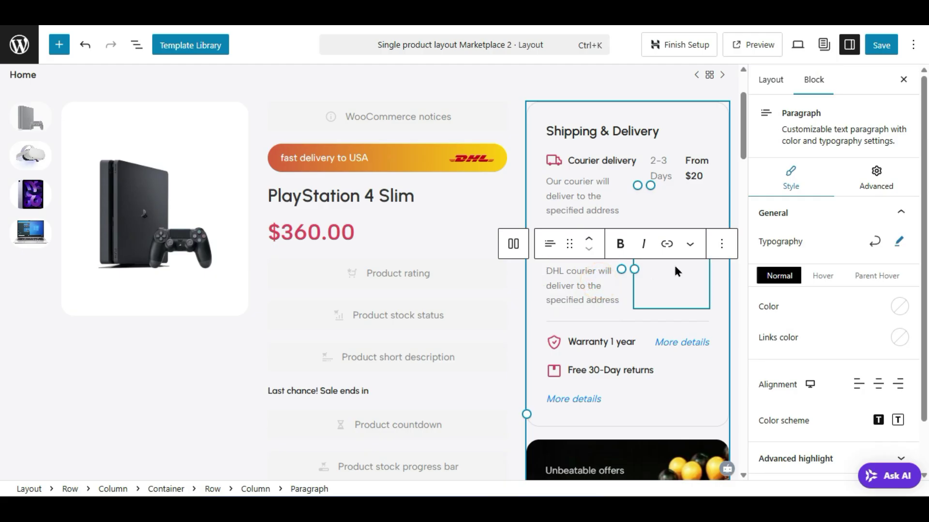
{"action": "left_click", "coordinate": [721, 243]}
{"action": "left_click", "coordinate": [723, 285]}
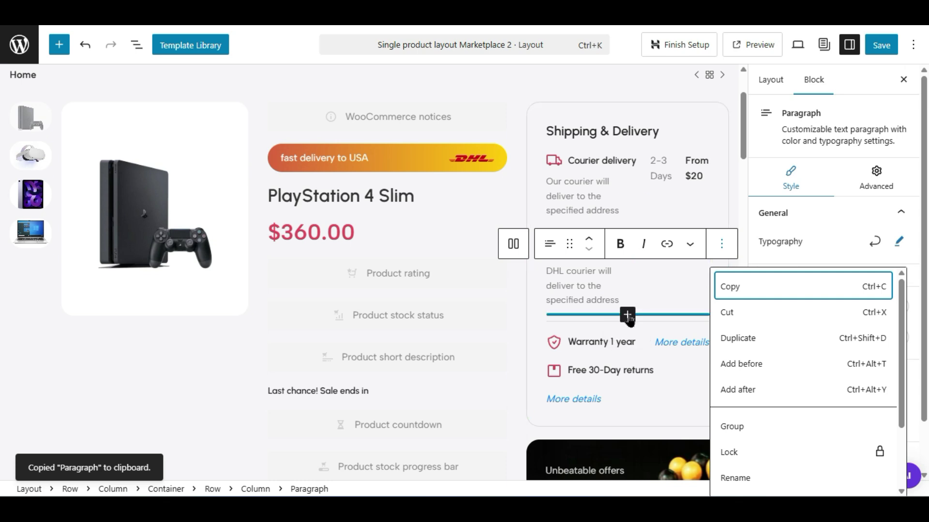
{"action": "left_click", "coordinate": [627, 316]}
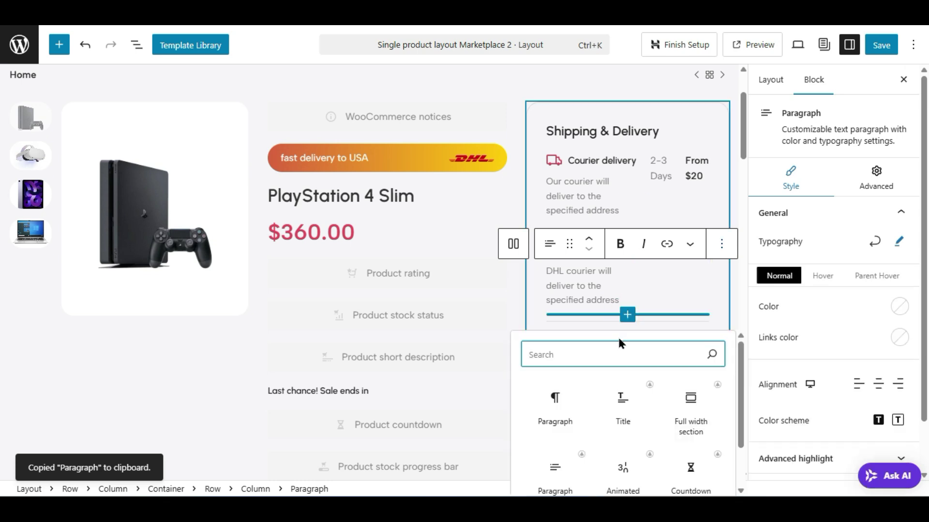
{"action": "left_click", "coordinate": [580, 393]}
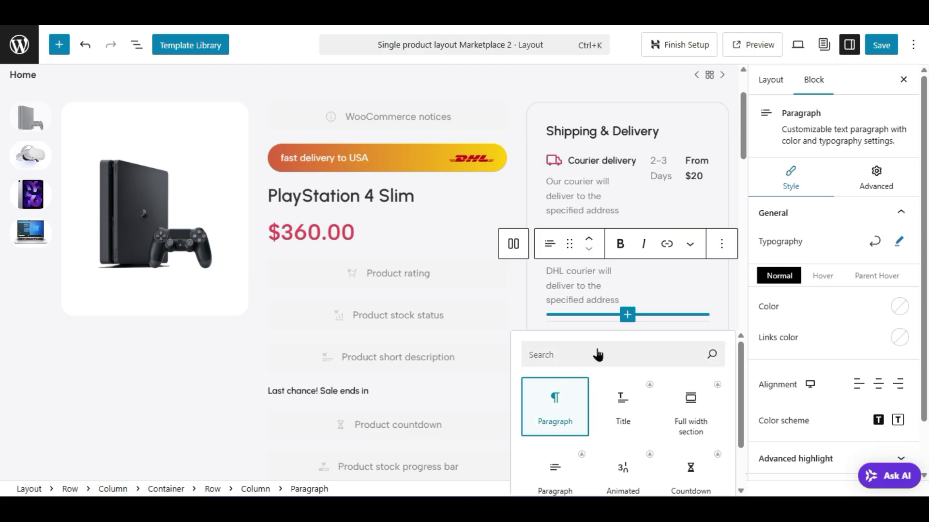
{"action": "left_click", "coordinate": [552, 403]}
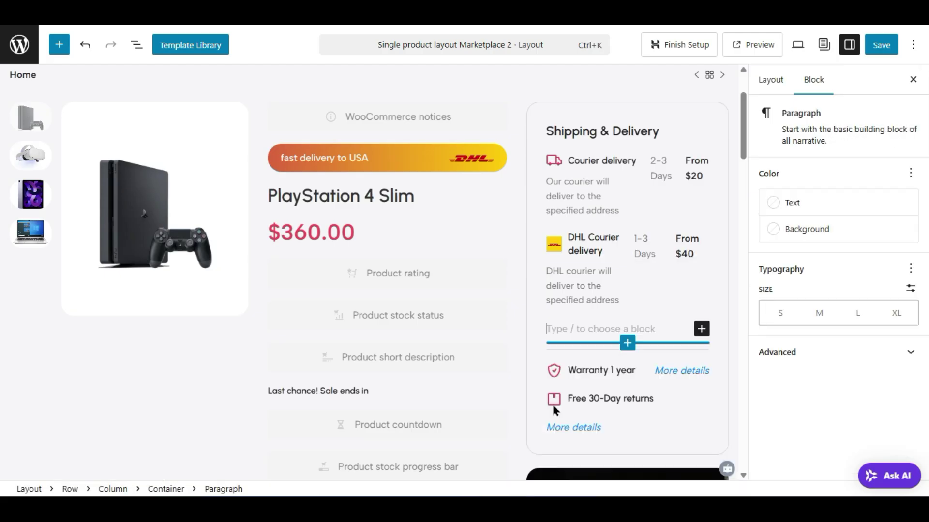
{"action": "right_click", "coordinate": [586, 330]}
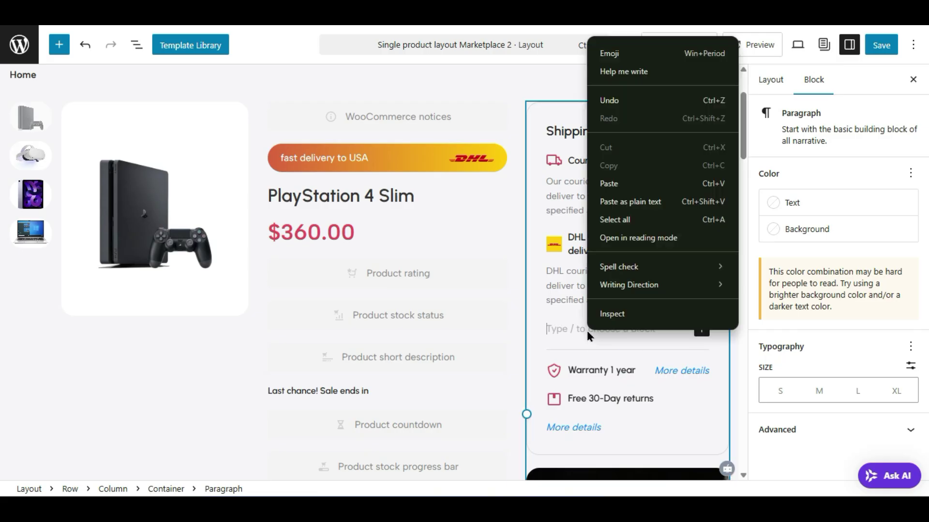
{"action": "left_click", "coordinate": [654, 206]}
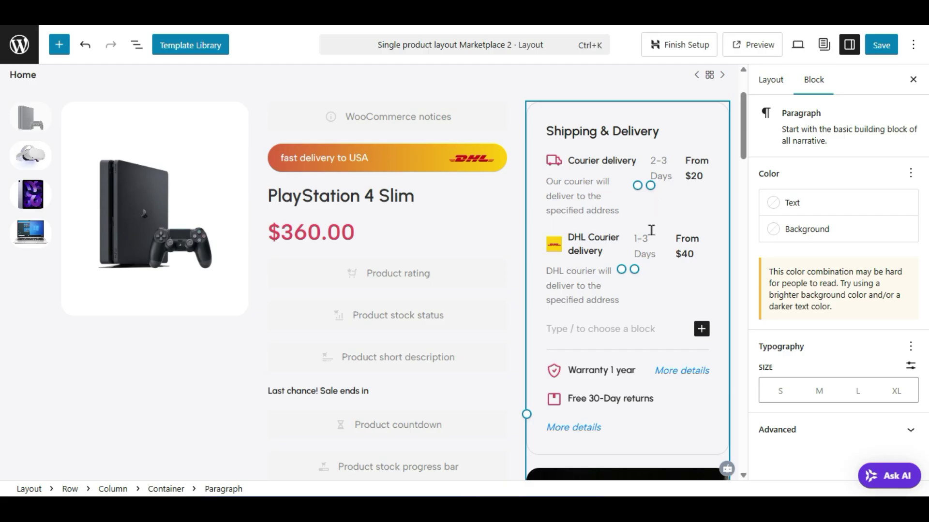
{"action": "key", "text": "ctrl+v"}
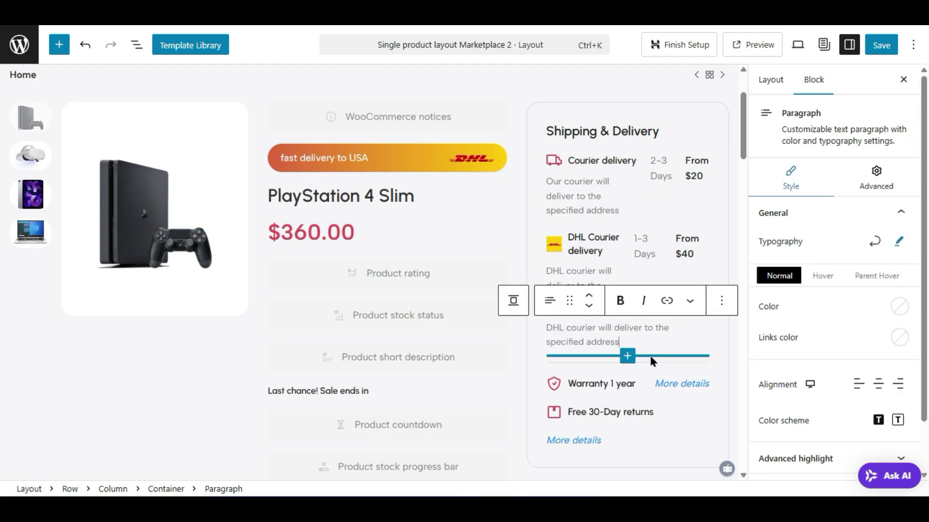
{"action": "left_click", "coordinate": [587, 196]}
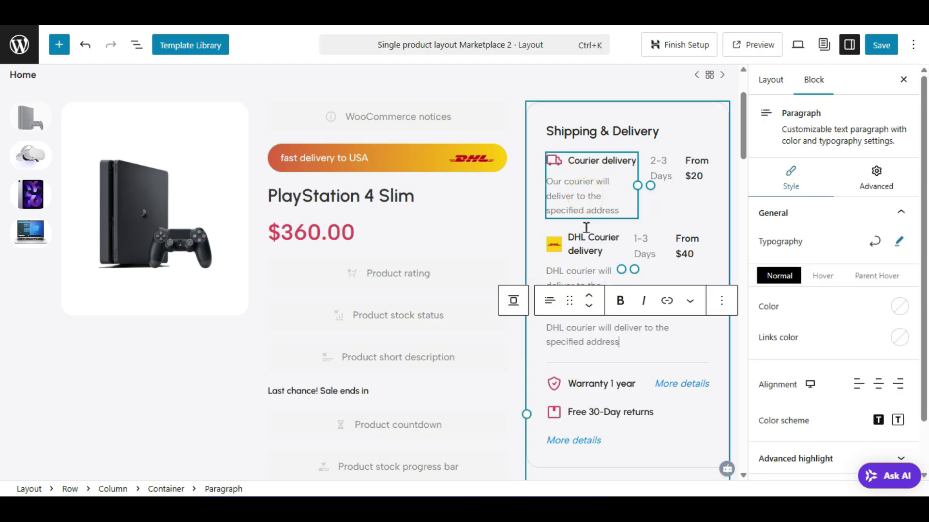
{"action": "triple_click", "coordinate": [583, 333]}
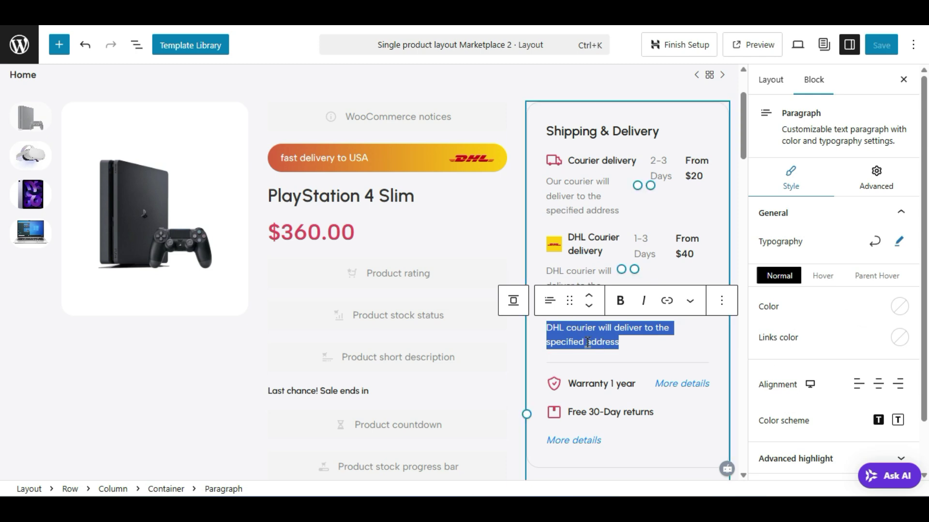
{"action": "scroll", "coordinate": [587, 343], "scroll_direction": "down", "scroll_amount": 15}
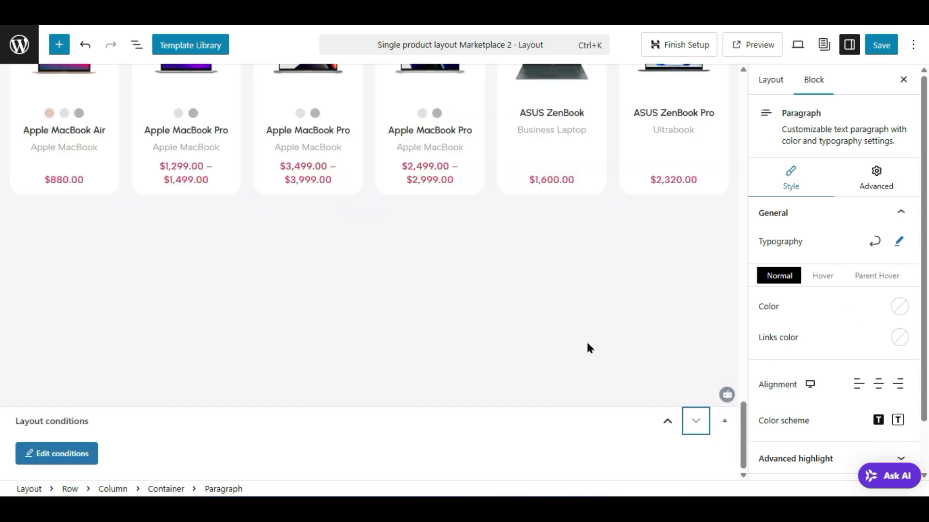
{"action": "scroll", "coordinate": [585, 346], "scroll_direction": "up", "scroll_amount": 10}
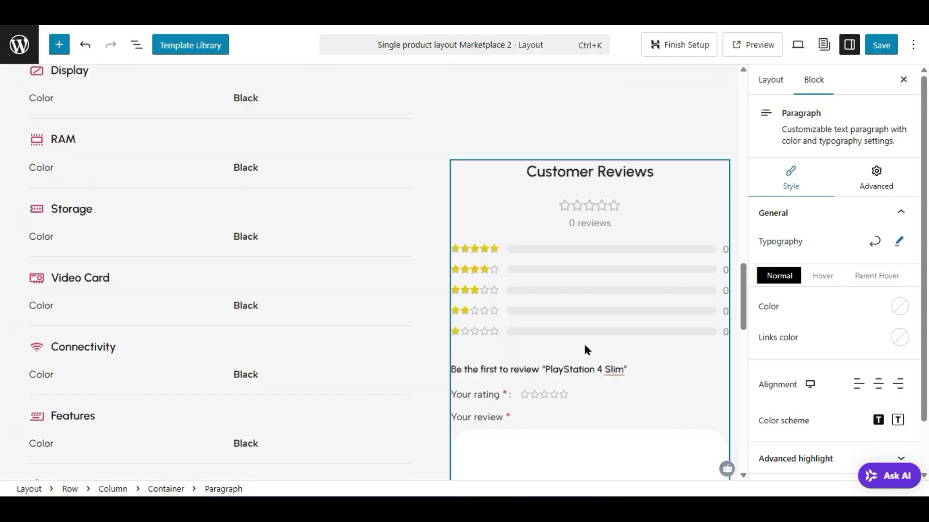
{"action": "scroll", "coordinate": [580, 349], "scroll_direction": "up", "scroll_amount": 5}
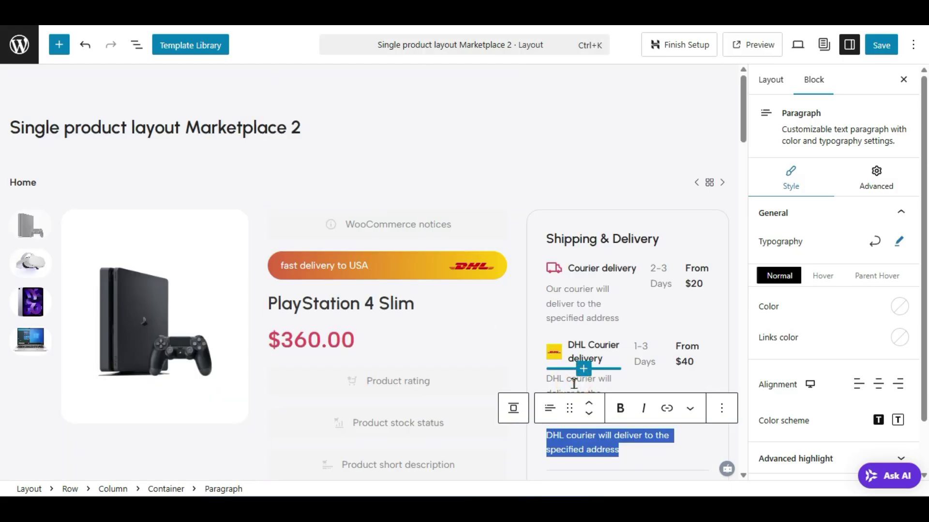
{"action": "left_click", "coordinate": [574, 384]}
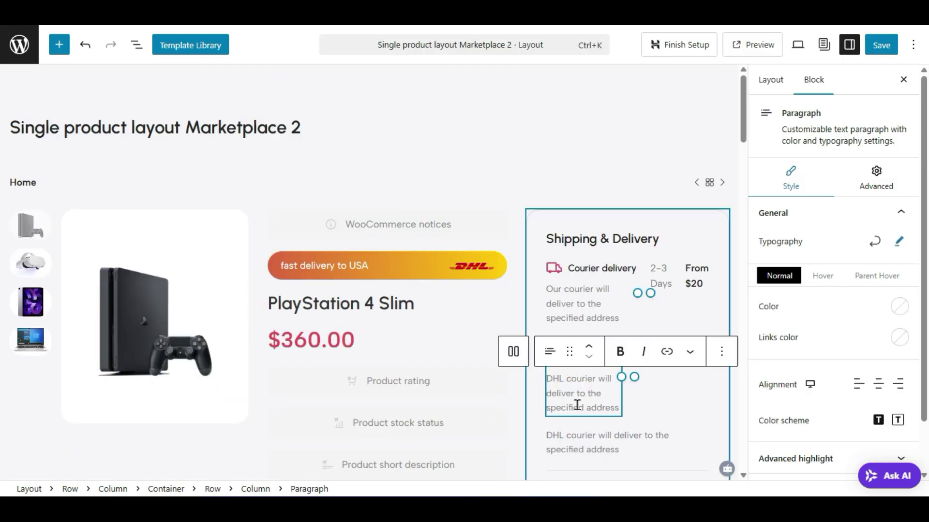
{"action": "left_click", "coordinate": [584, 438]}
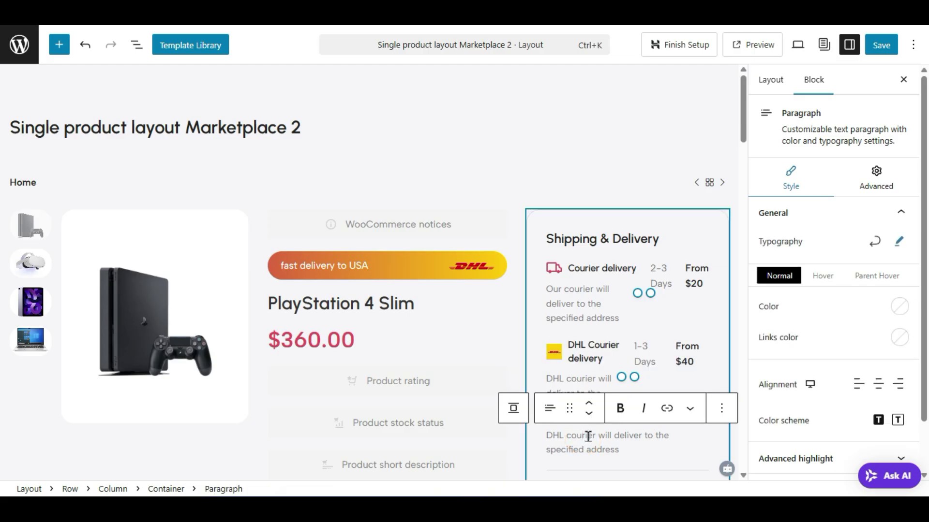
{"action": "double_click", "coordinate": [587, 436]}
{"action": "triple_click", "coordinate": [588, 437]}
{"action": "scroll", "coordinate": [589, 440], "scroll_direction": "down", "scroll_amount": 15}
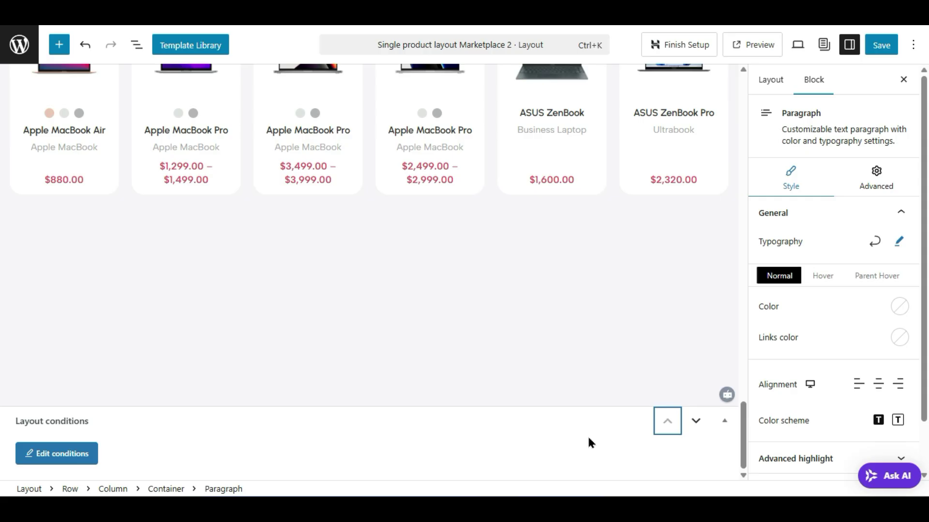
{"action": "scroll", "coordinate": [606, 402], "scroll_direction": "up", "scroll_amount": 12}
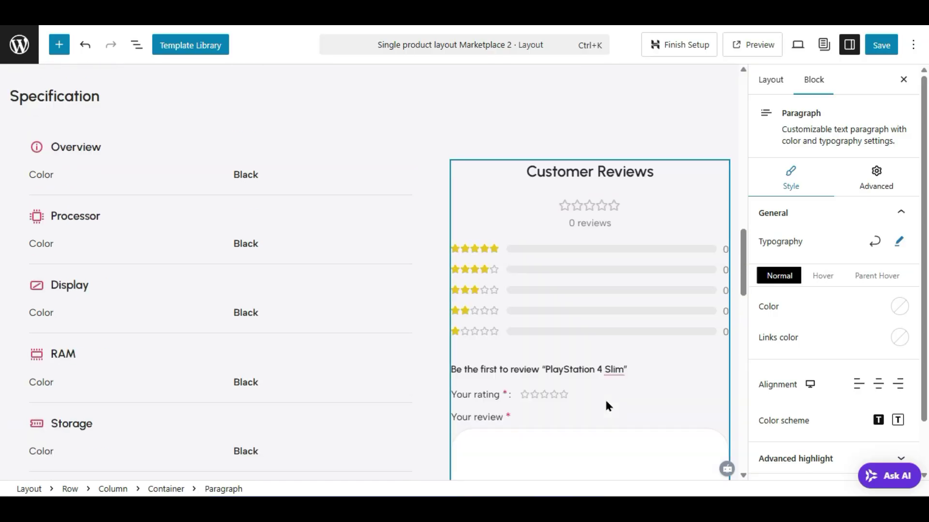
{"action": "scroll", "coordinate": [608, 405], "scroll_direction": "up", "scroll_amount": 5}
{"action": "scroll", "coordinate": [603, 382], "scroll_direction": "down", "scroll_amount": 4}
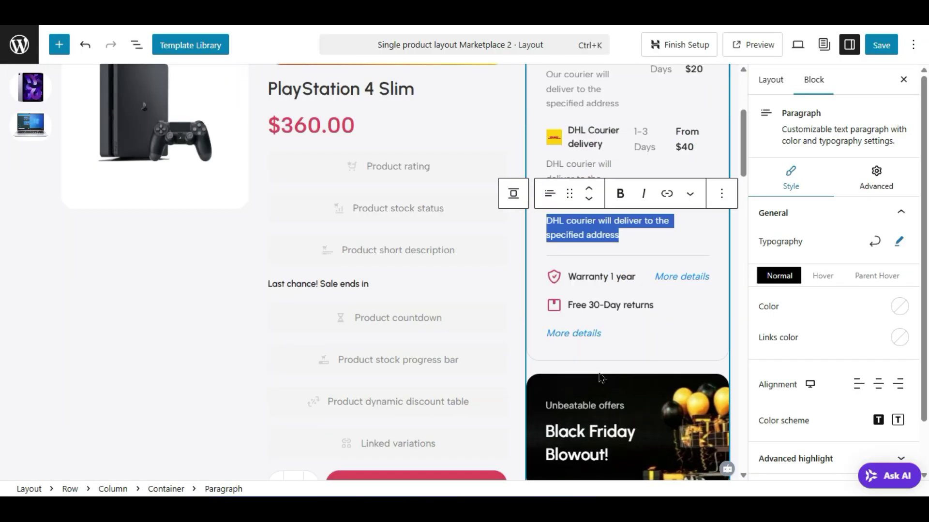
- Replace the pasted paragraph's text below the DHL delivery row with "Fedex Courier Delivery"
{"action": "double_click", "coordinate": [594, 228]}
{"action": "triple_click", "coordinate": [594, 230]}
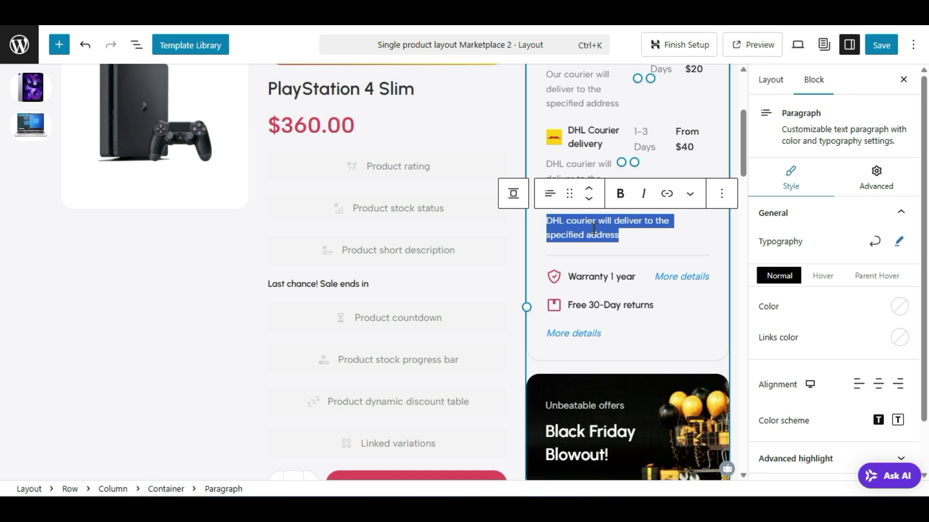
{"action": "type", "text": "Fede"}
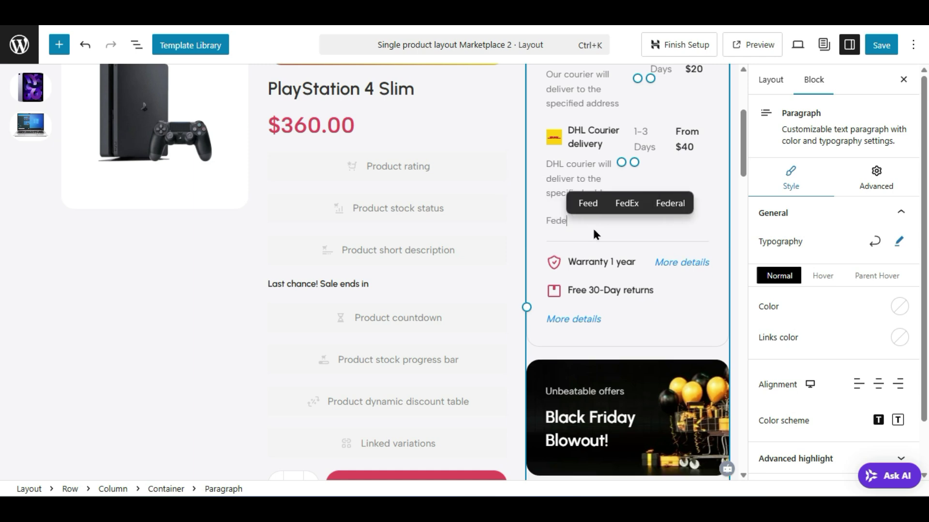
{"action": "type", "text": "x Cour"}
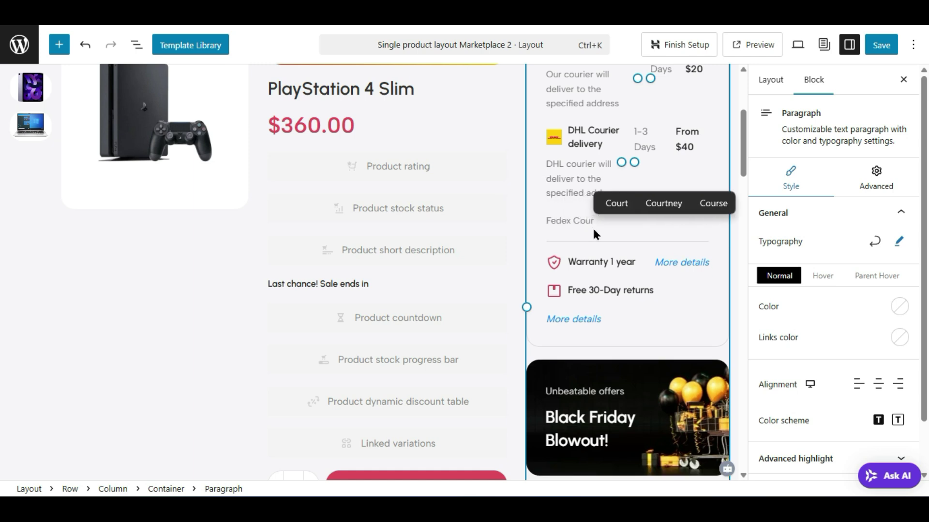
{"action": "type", "text": "ier De"}
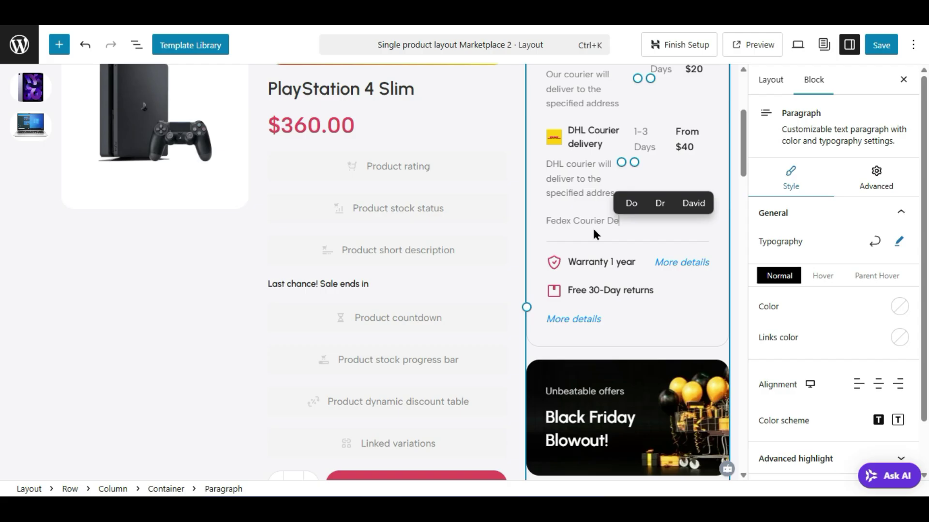
{"action": "type", "text": "livery "}
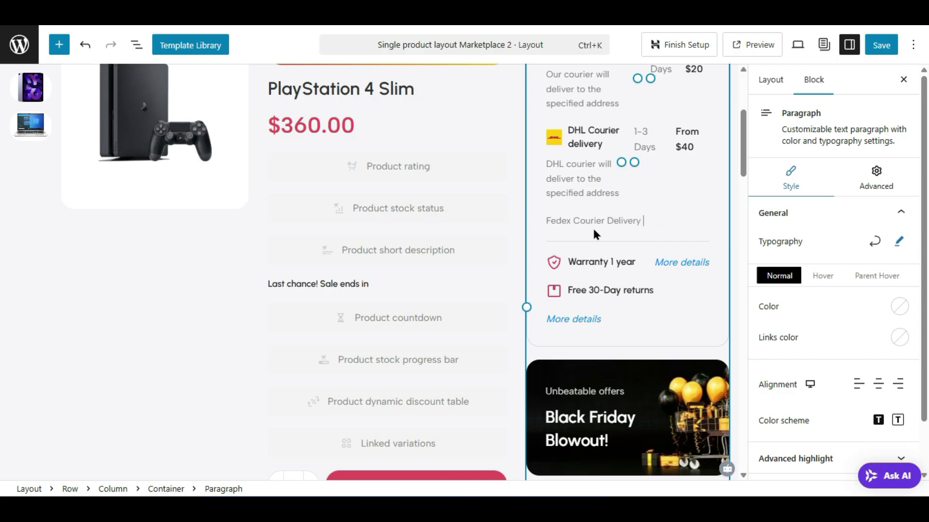
- Append "Wordlwide" to the "Fedex Courier Delivery" paragraph below the DHL delivery row
{"action": "type", "text": "Wordl"}
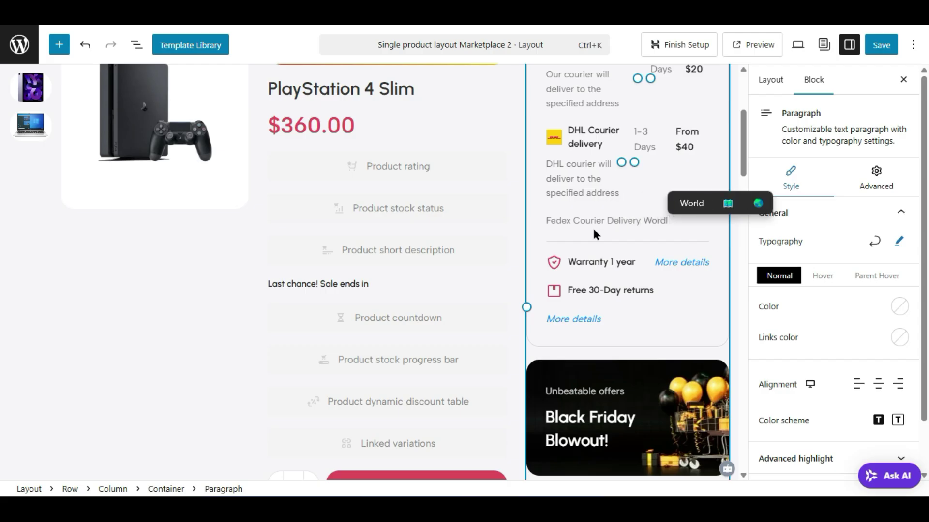
{"action": "type", "text": "wide"}
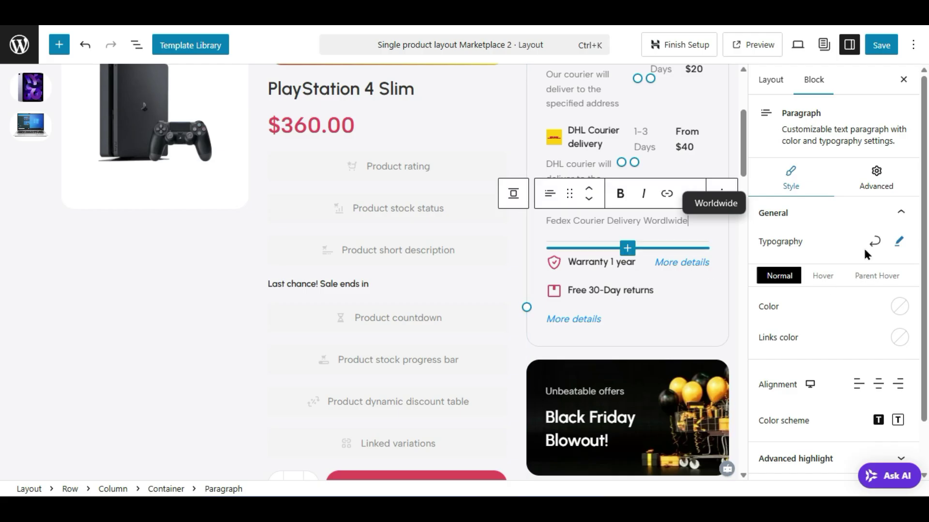
{"action": "scroll", "coordinate": [866, 314], "scroll_direction": "down", "scroll_amount": 1}
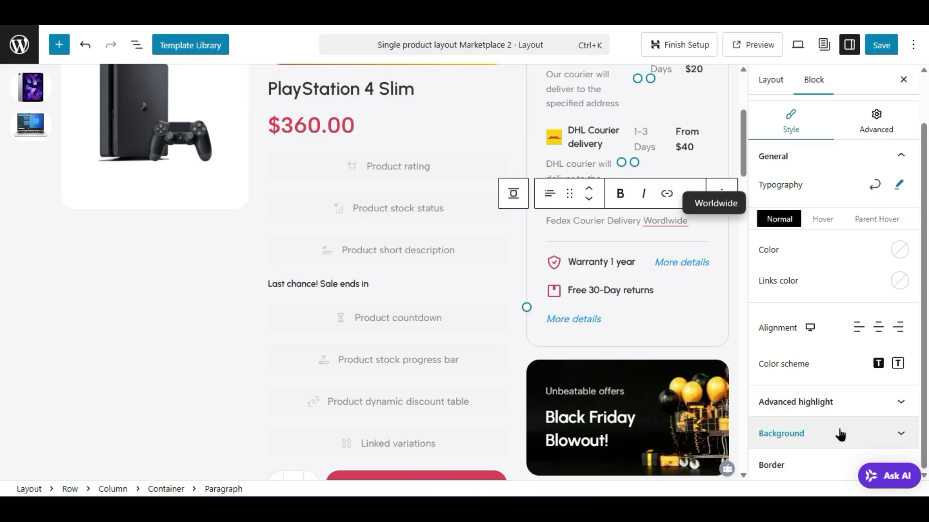
- Copy the DHL courier icon and paste it inside the Fedex paragraph, splitting the text after "Fedex Co"
{"action": "left_click", "coordinate": [554, 139]}
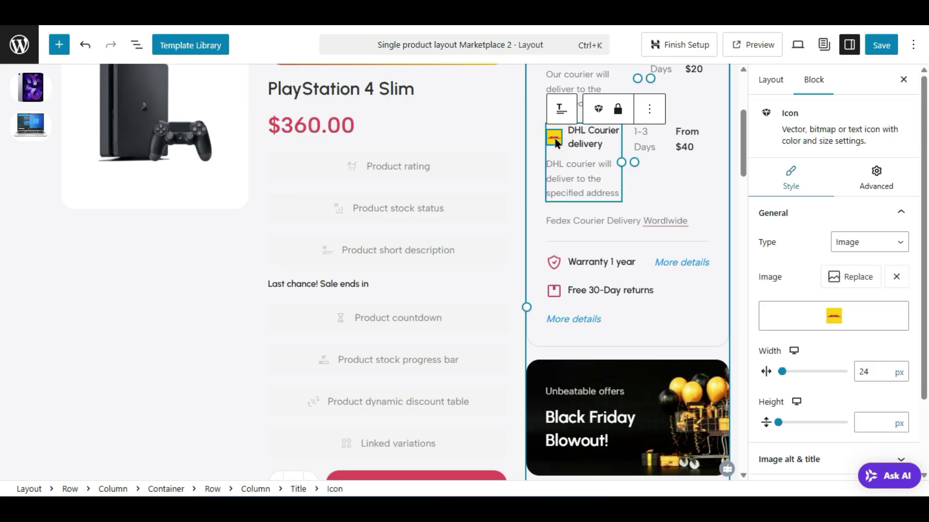
{"action": "left_click", "coordinate": [649, 108]}
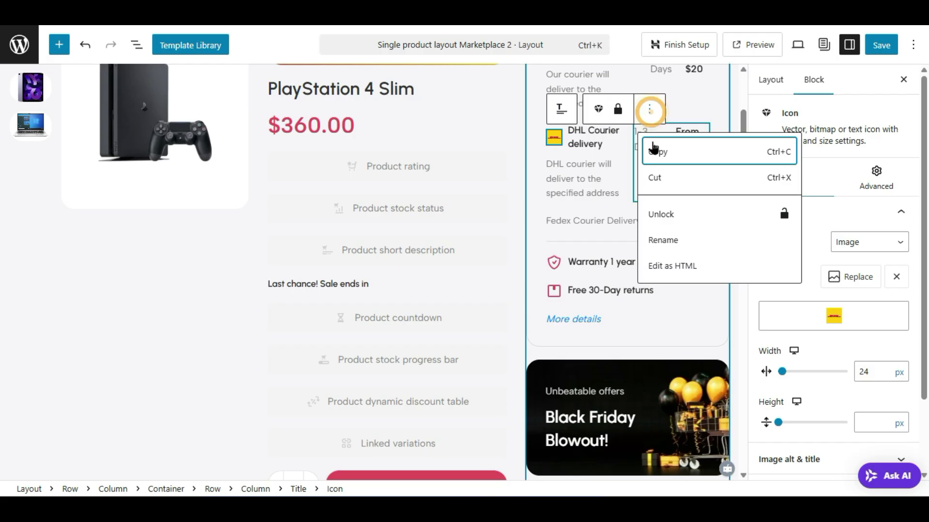
{"action": "left_click", "coordinate": [656, 153]}
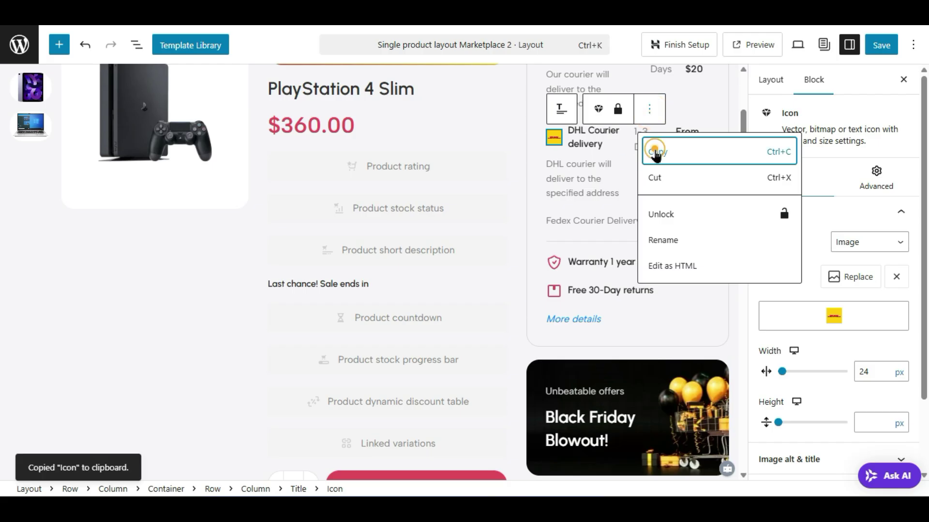
{"action": "left_click", "coordinate": [580, 221]}
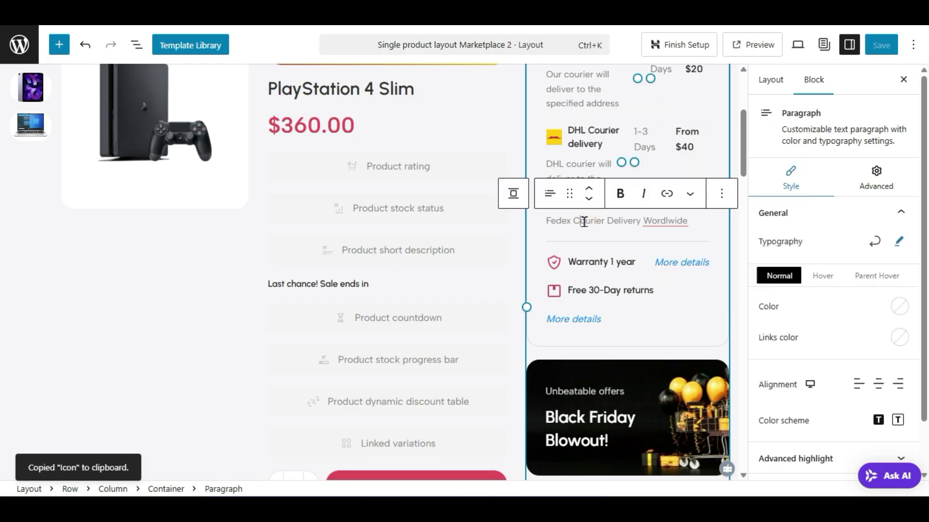
{"action": "right_click", "coordinate": [584, 222]}
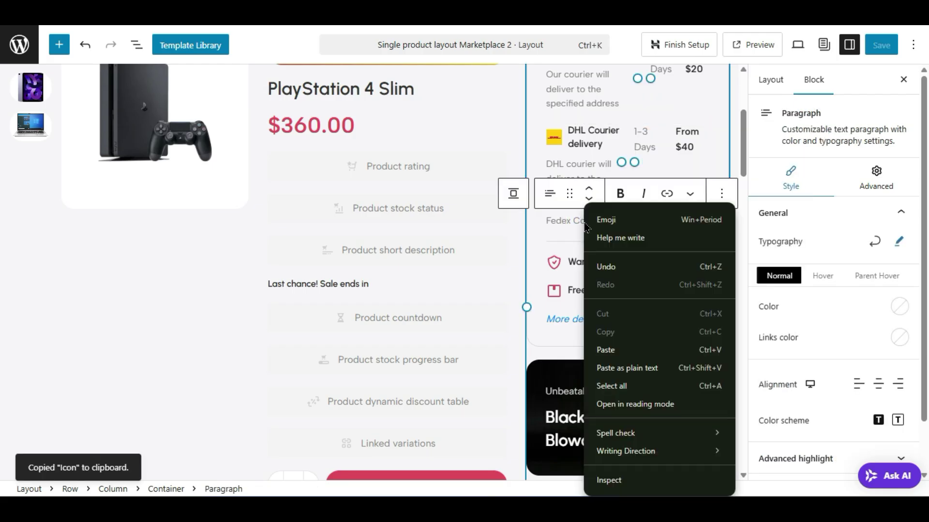
{"action": "left_click", "coordinate": [614, 372]}
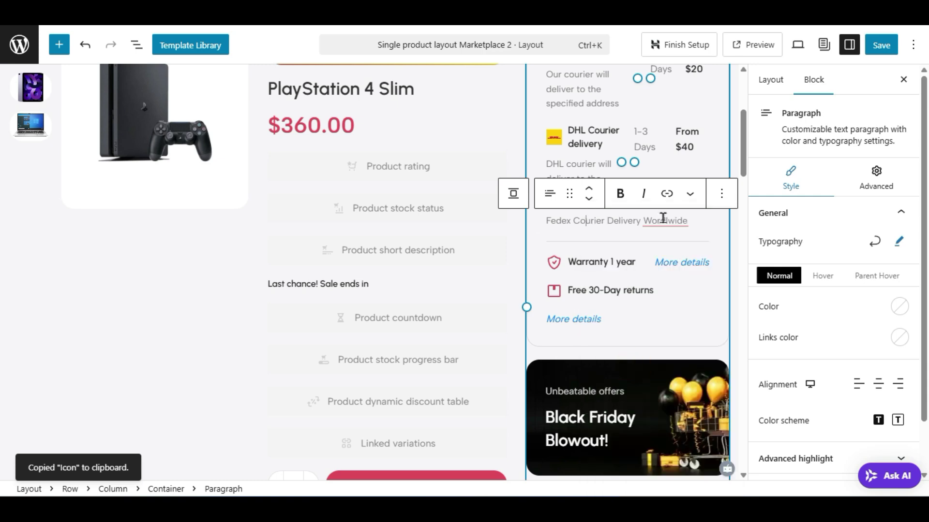
{"action": "key", "text": "Return"}
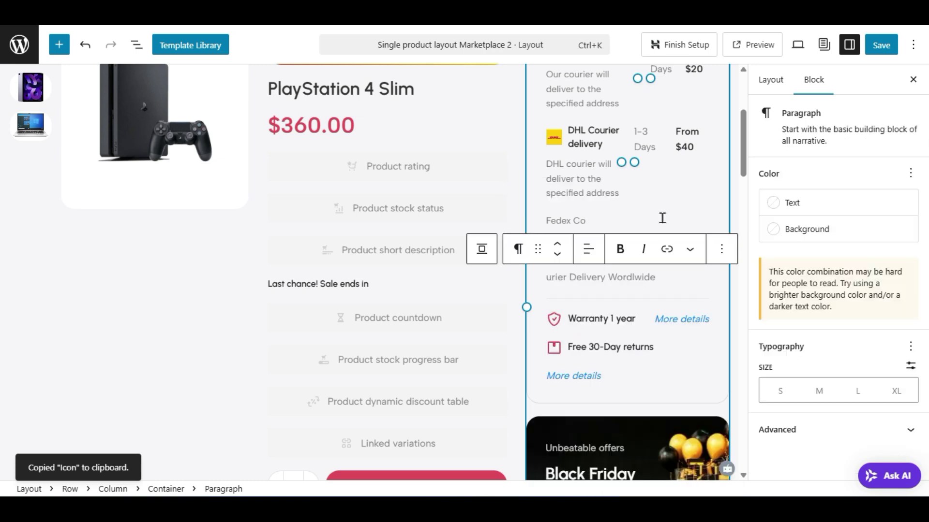
{"action": "left_click", "coordinate": [569, 276]}
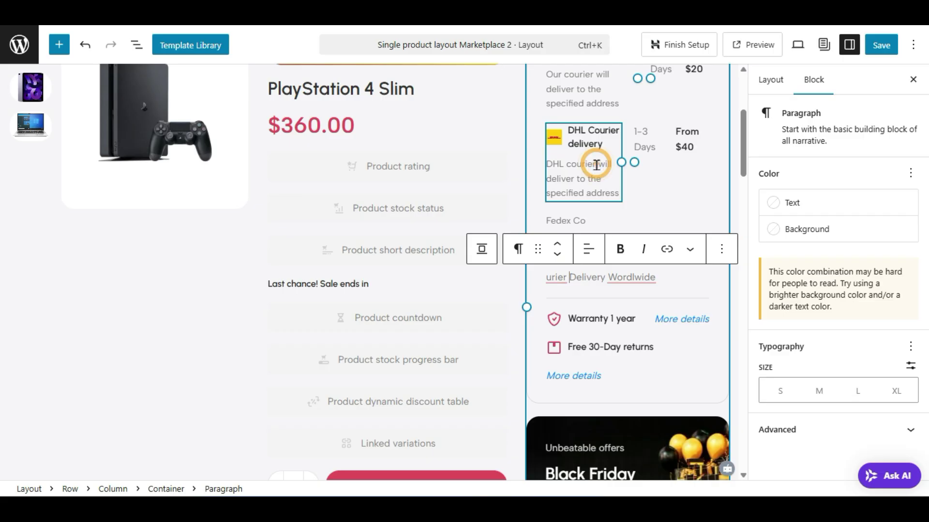
{"action": "left_click", "coordinate": [592, 194]}
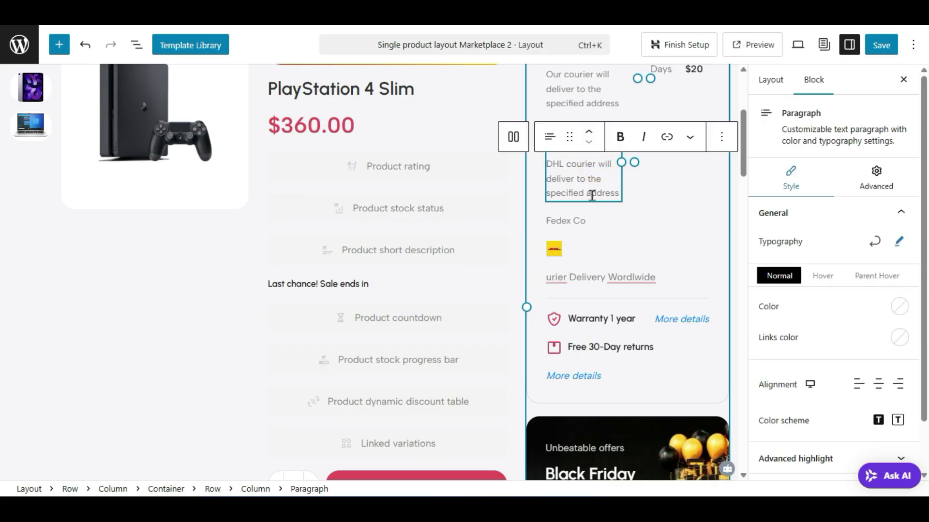
- Set the width of the pasted DHL icon to 62 px
{"action": "left_click", "coordinate": [554, 249]}
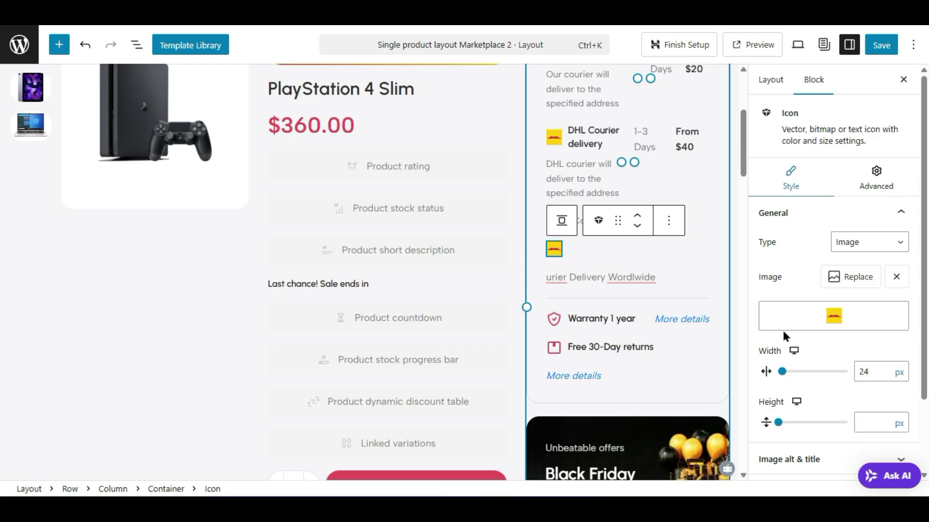
{"action": "mouse_move", "coordinate": [788, 371]}
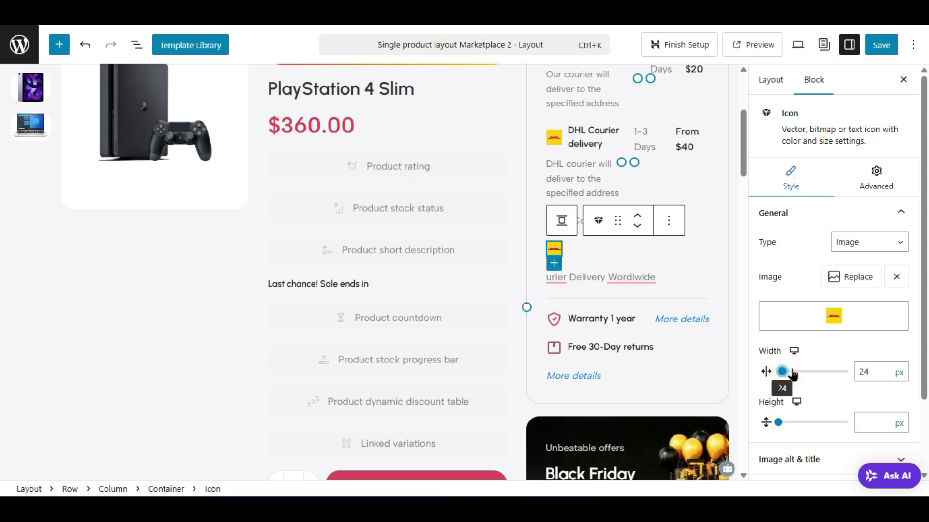
{"action": "left_click_drag", "start_coordinate": [792, 373], "coordinate": [790, 374]}
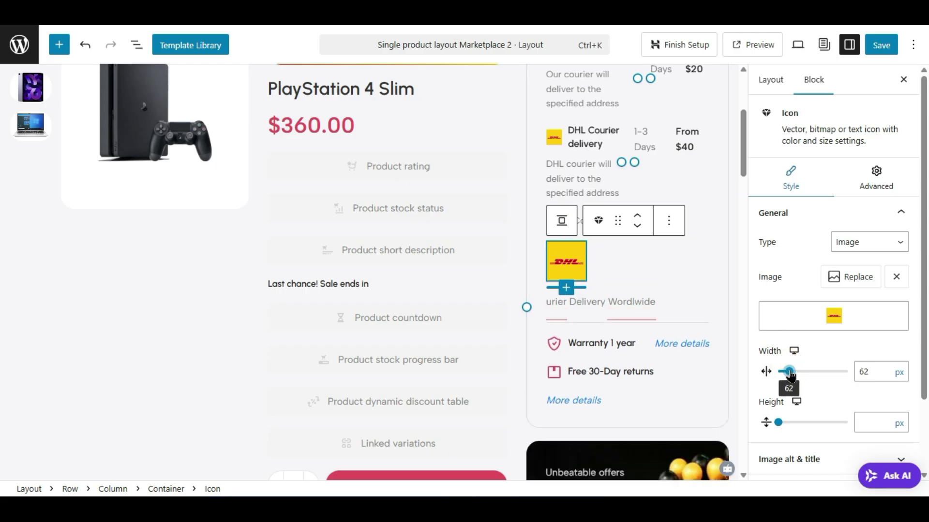
- Replace the split-off paragraph text below the pasted icon with "Fedex Courier Delivery"
{"action": "left_click", "coordinate": [556, 302]}
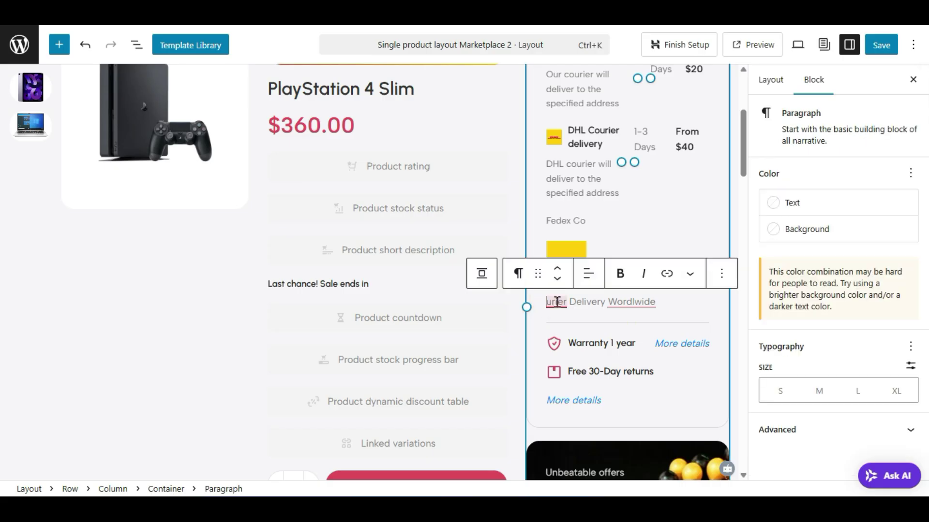
{"action": "triple_click", "coordinate": [557, 302]}
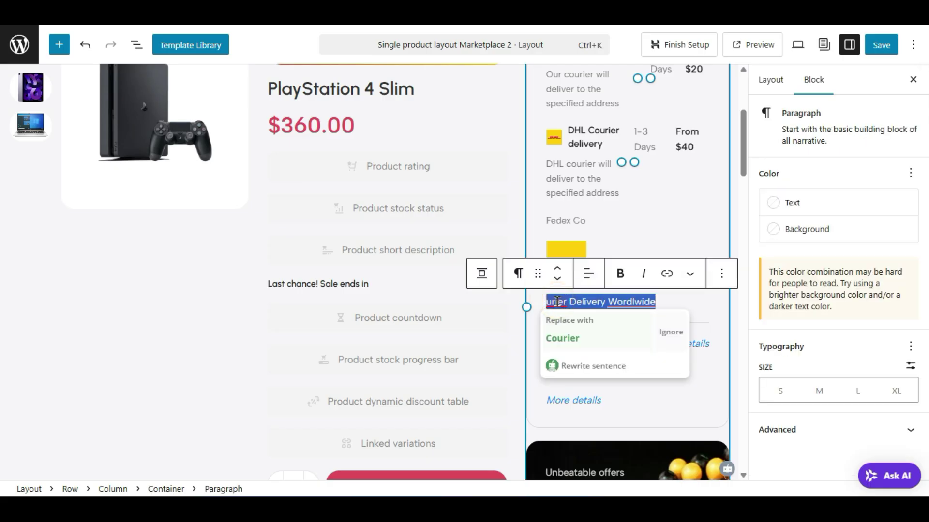
{"action": "type", "text": "Fe"}
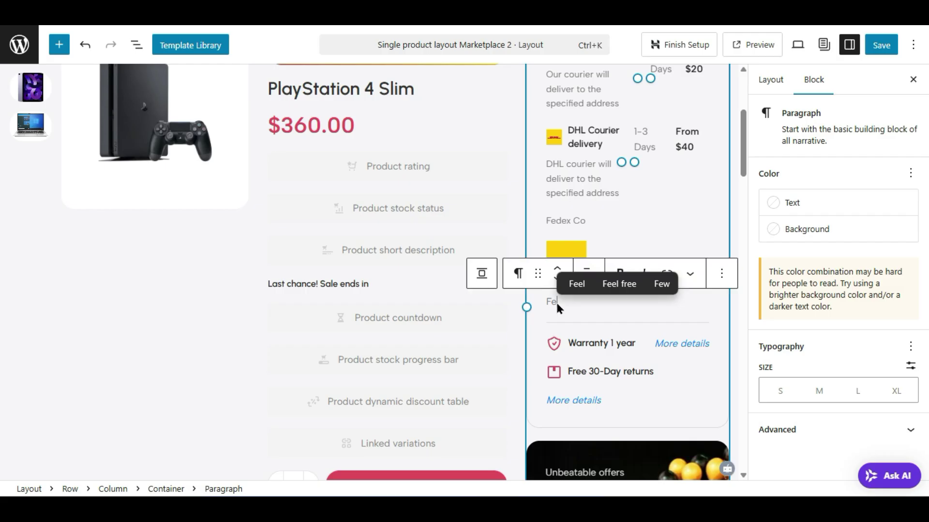
{"action": "type", "text": "dex Cou"}
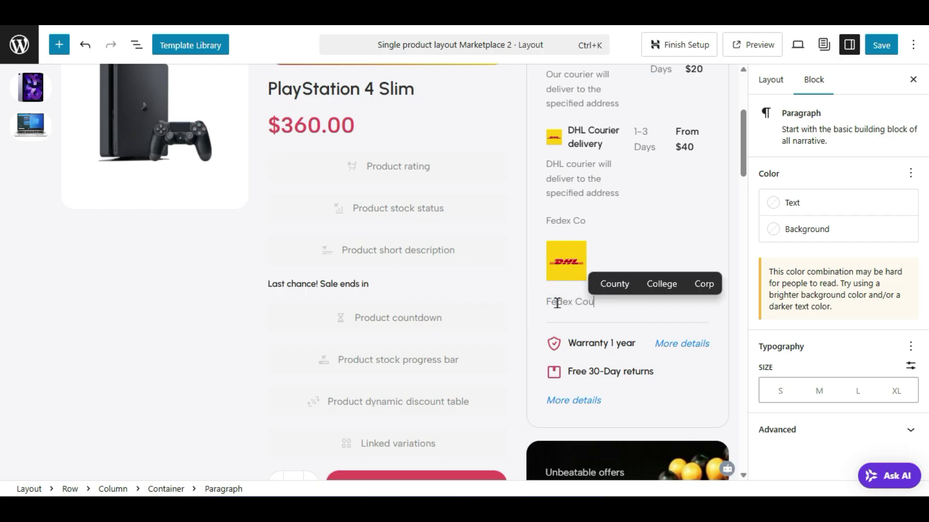
{"action": "type", "text": "rier"}
{"action": "type", "text": " D"}
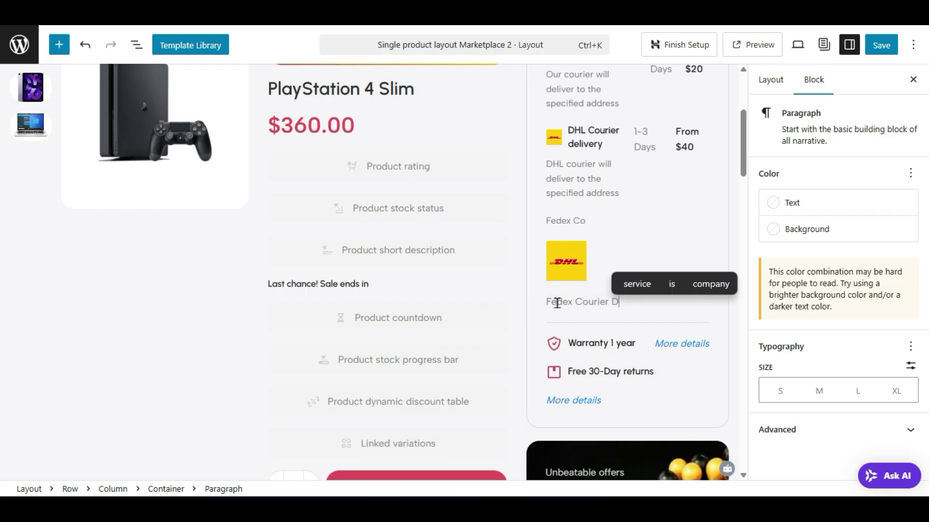
{"action": "type", "text": "elivery"}
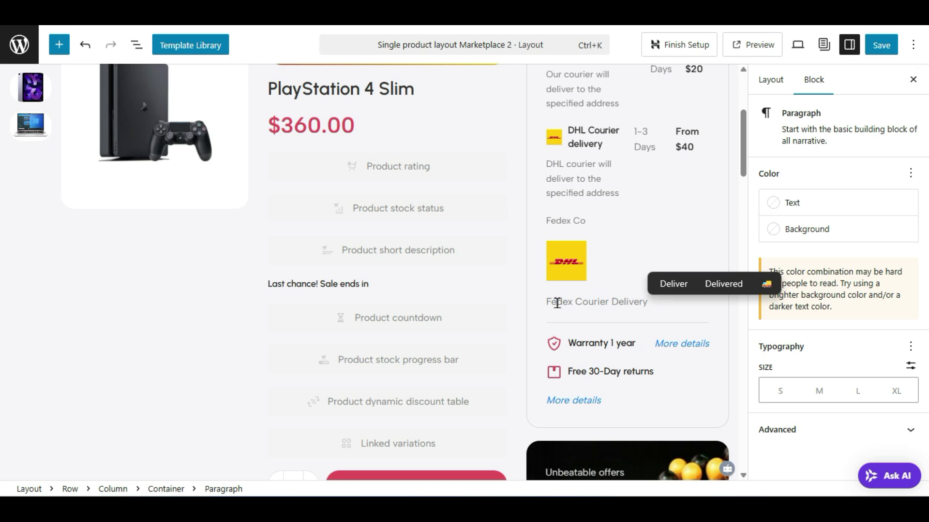
- Delete the leftover "Fedex Co" paragraph above the pasted icon and set the icon's width to 31 px
{"action": "triple_click", "coordinate": [570, 221]}
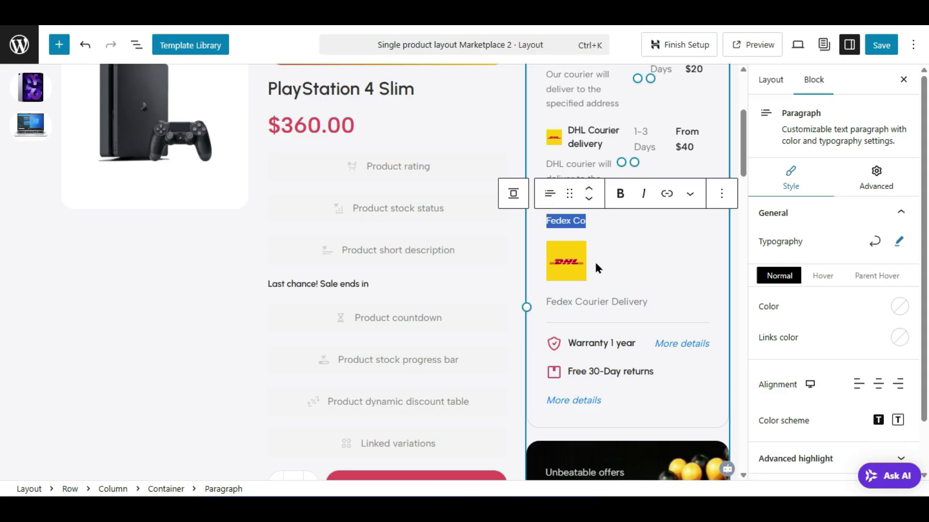
{"action": "key", "text": "BackSpace"}
{"action": "key", "text": "BackSpace"}
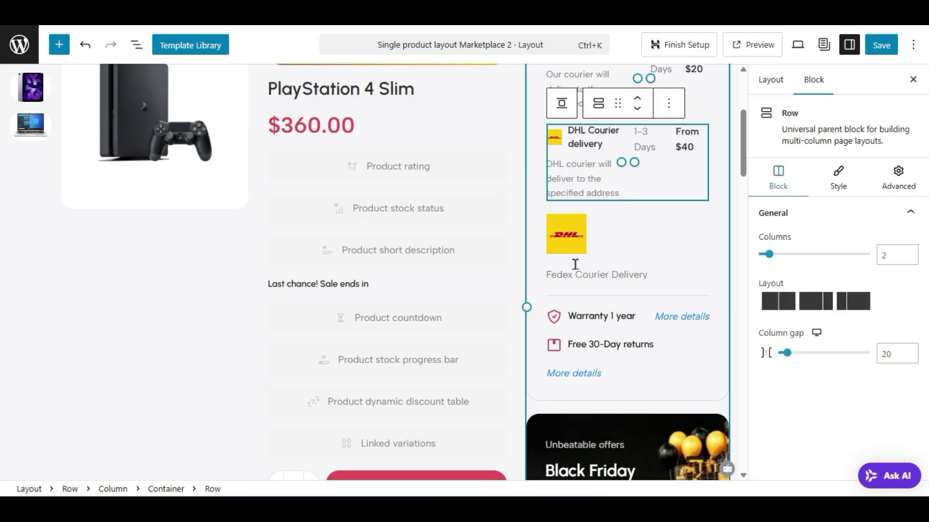
{"action": "left_click", "coordinate": [567, 235]}
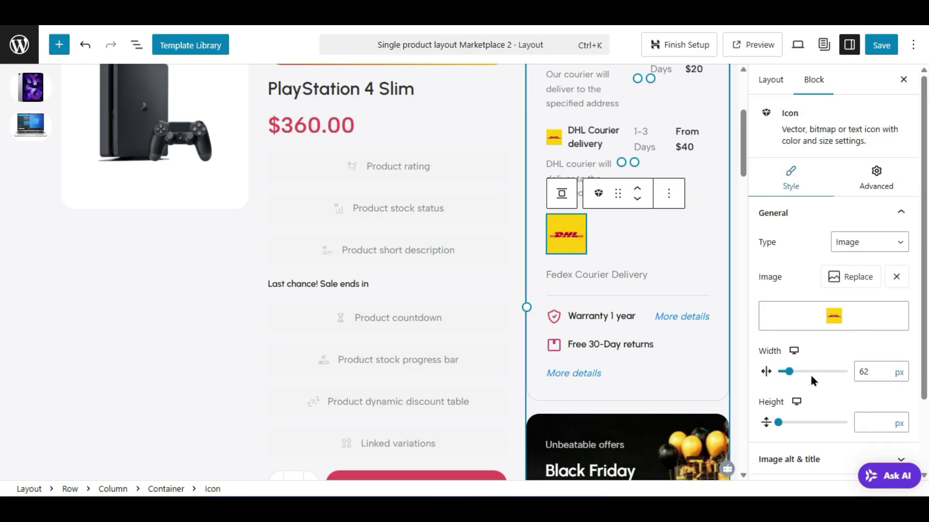
{"action": "left_click_drag", "start_coordinate": [788, 372], "coordinate": [783, 372]}
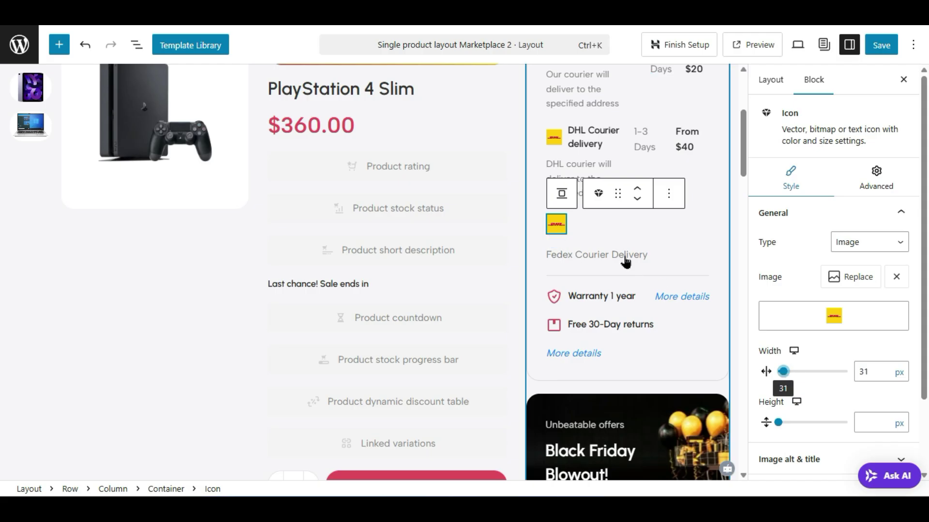
- Copy the column holding the delivery time and price from the DHL courier row
{"action": "left_click", "coordinate": [657, 148]}
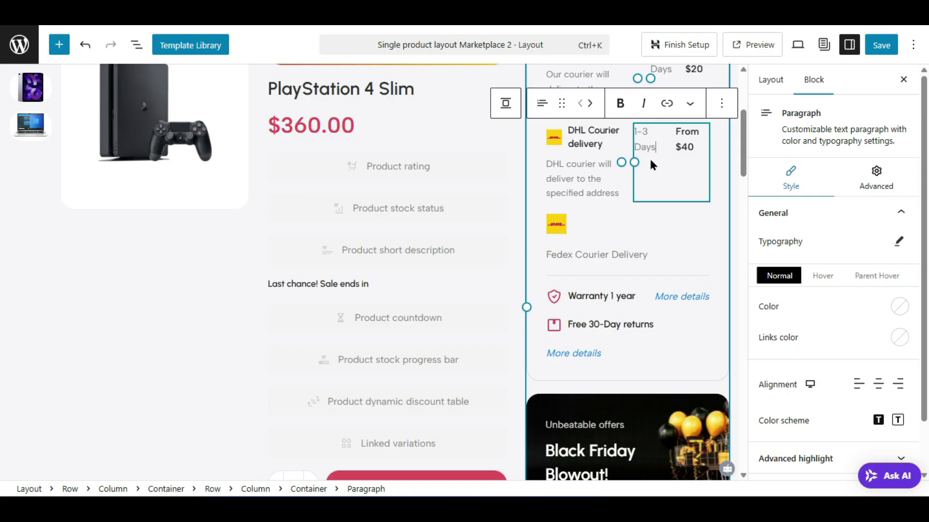
{"action": "left_click", "coordinate": [650, 161]}
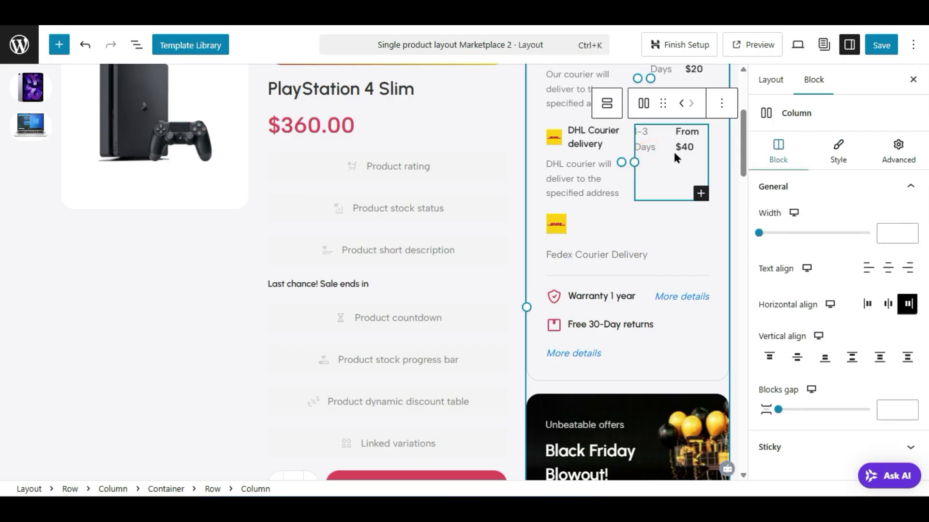
{"action": "left_click", "coordinate": [722, 105]}
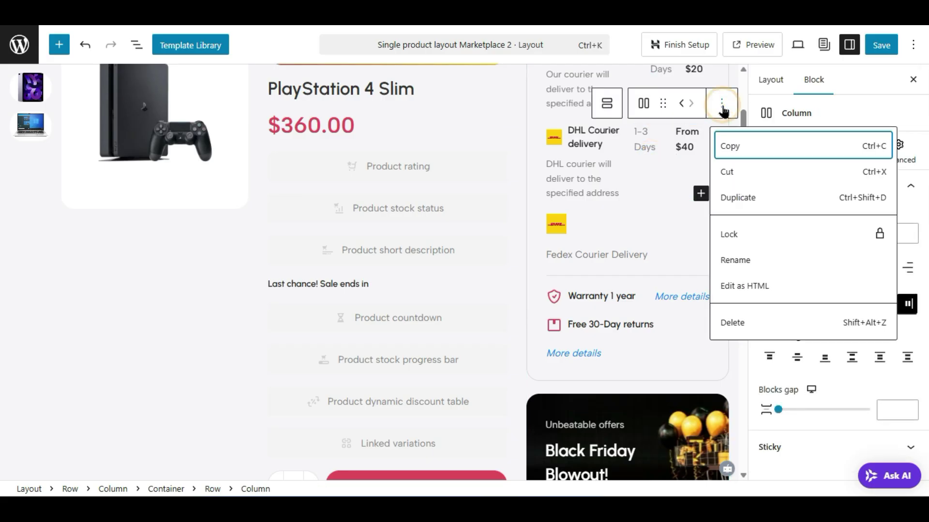
{"action": "left_click", "coordinate": [730, 144]}
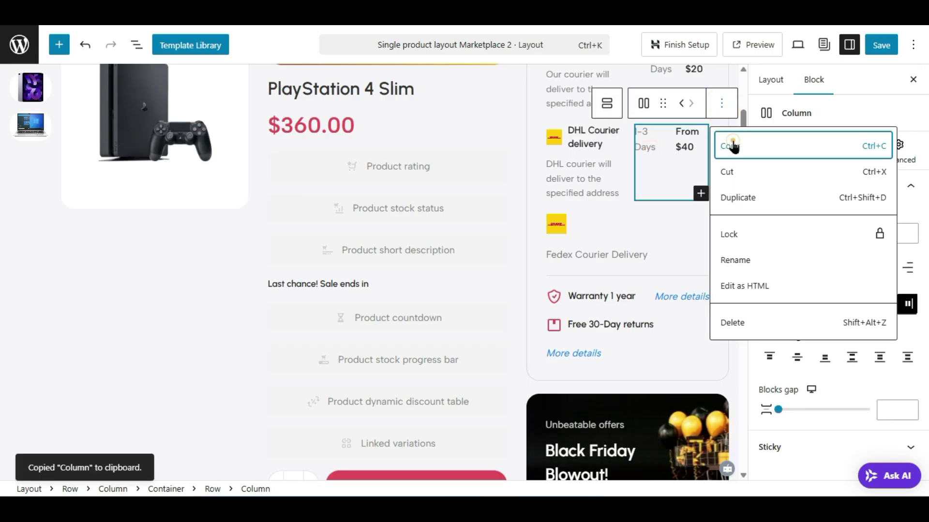
- Insert a two-column Columns block between the DHL courier row and the pasted DHL icon in the delivery box
{"action": "left_click", "coordinate": [672, 252]}
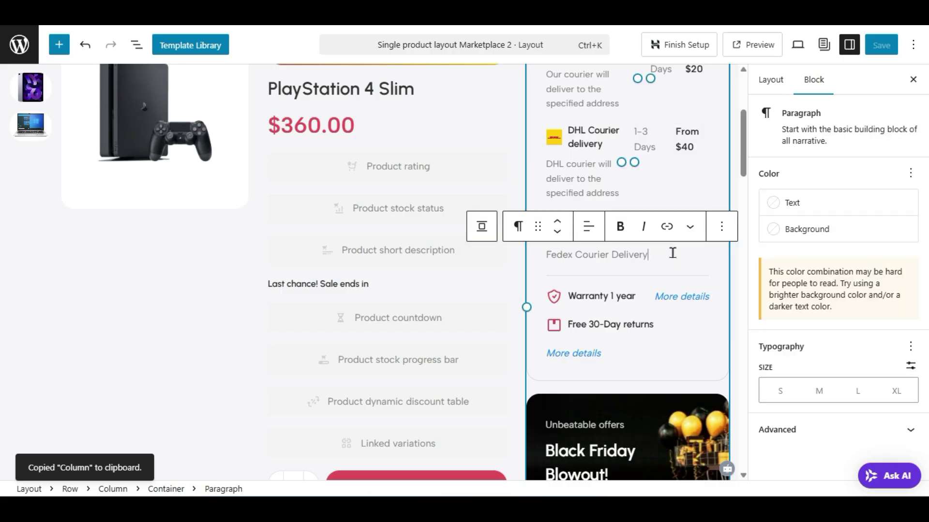
{"action": "mouse_move", "coordinate": [645, 269]}
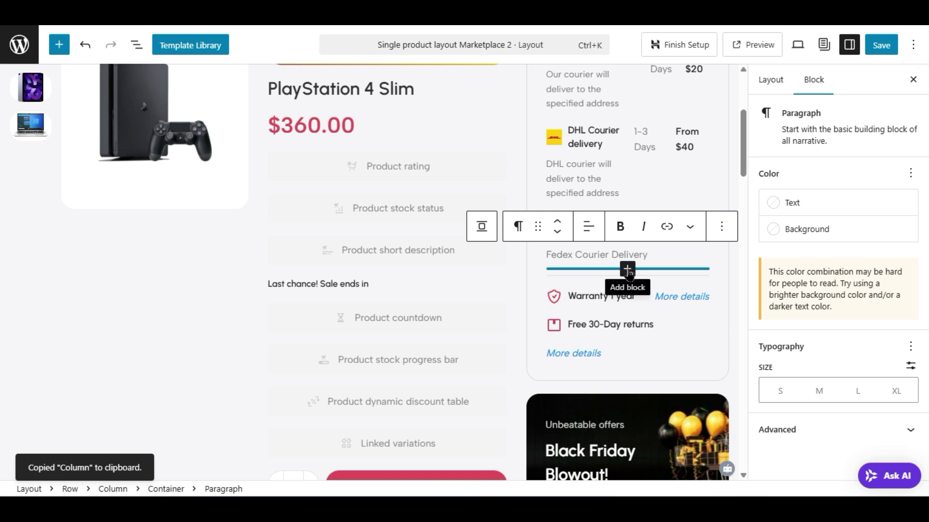
{"action": "left_click", "coordinate": [628, 270]}
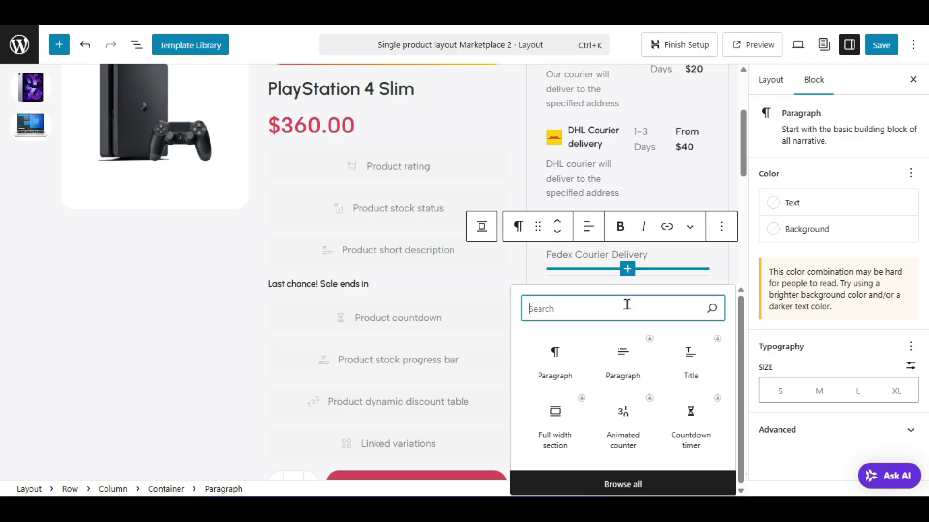
{"action": "left_click", "coordinate": [626, 483]}
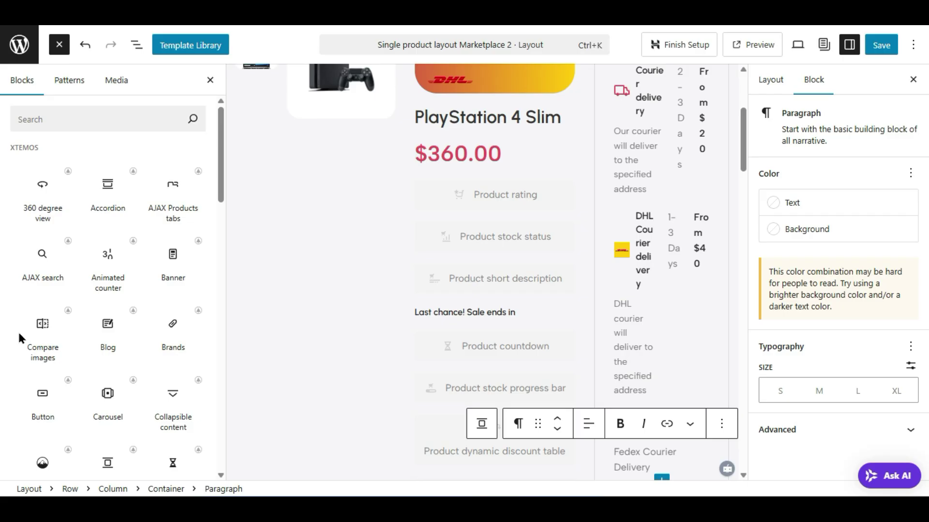
{"action": "scroll", "coordinate": [92, 319], "scroll_direction": "down", "scroll_amount": 15}
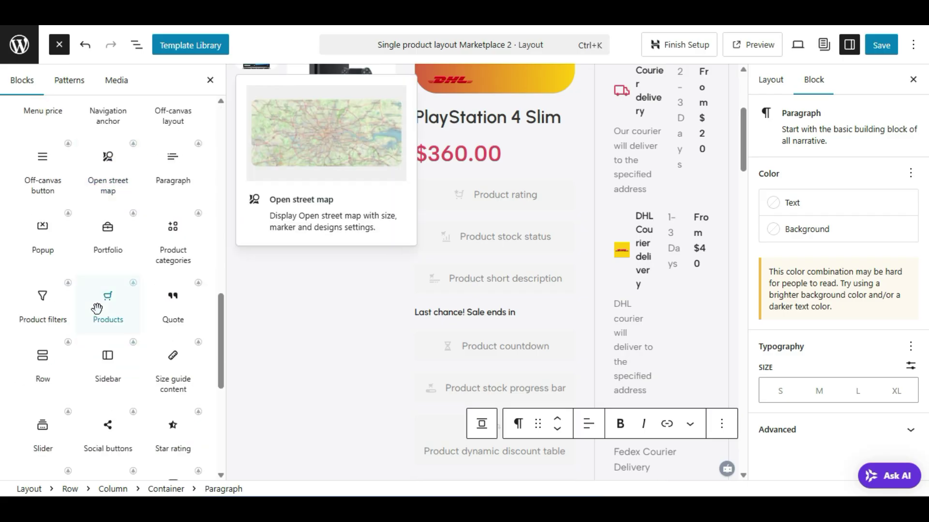
{"action": "scroll", "coordinate": [92, 324], "scroll_direction": "down", "scroll_amount": 8}
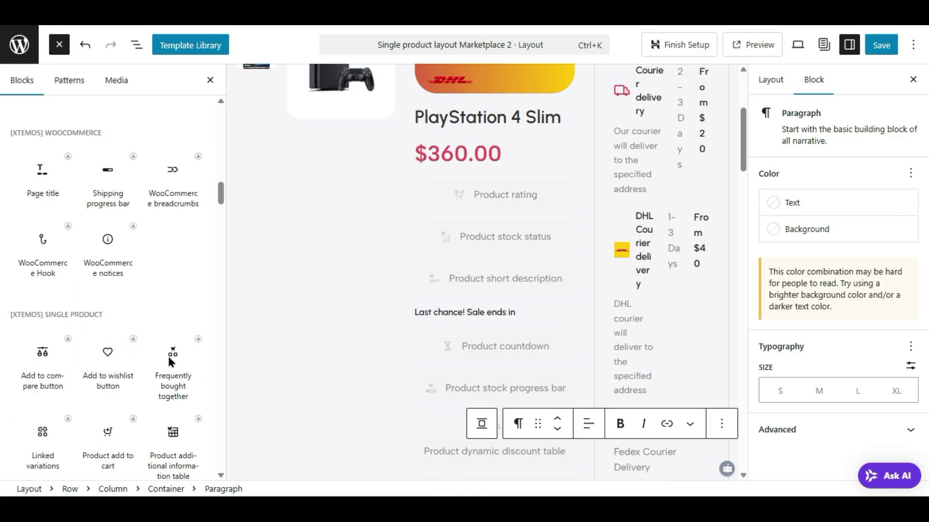
{"action": "scroll", "coordinate": [166, 359], "scroll_direction": "down", "scroll_amount": 12}
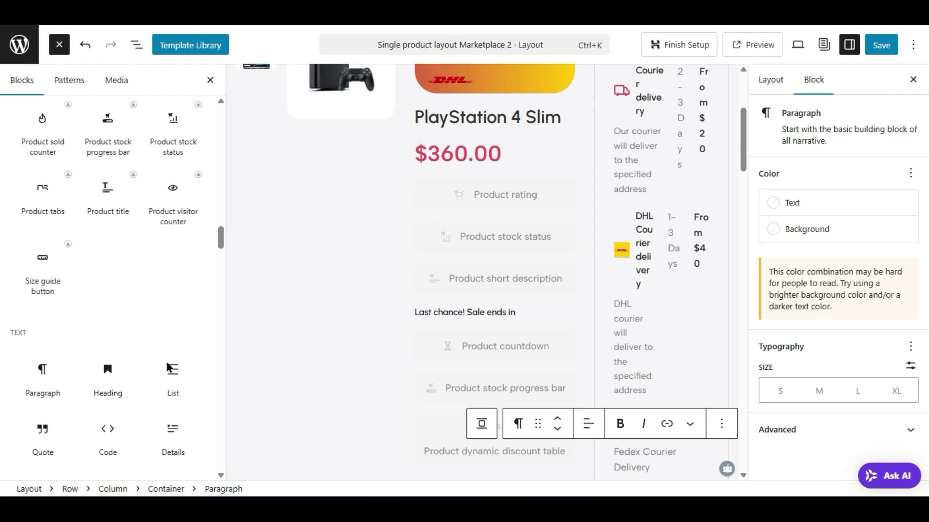
{"action": "scroll", "coordinate": [157, 332], "scroll_direction": "down", "scroll_amount": 2}
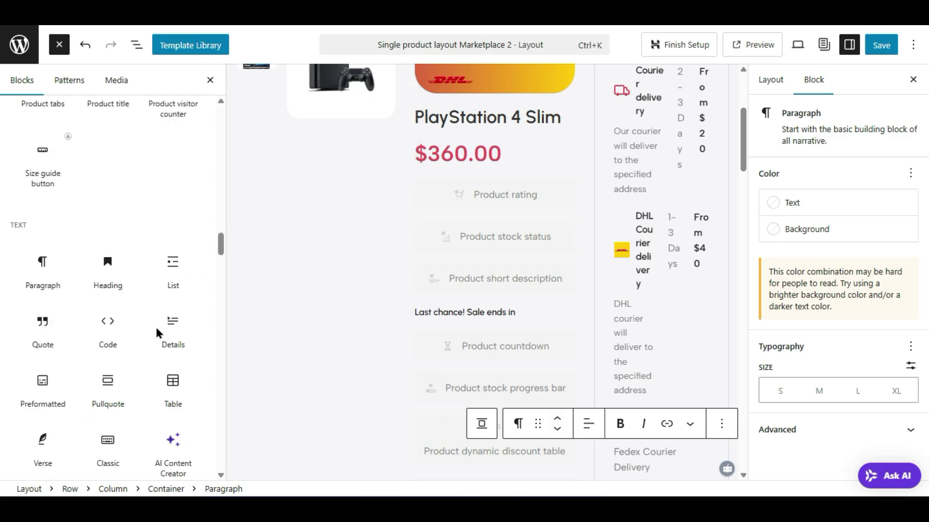
{"action": "scroll", "coordinate": [145, 358], "scroll_direction": "down", "scroll_amount": 2}
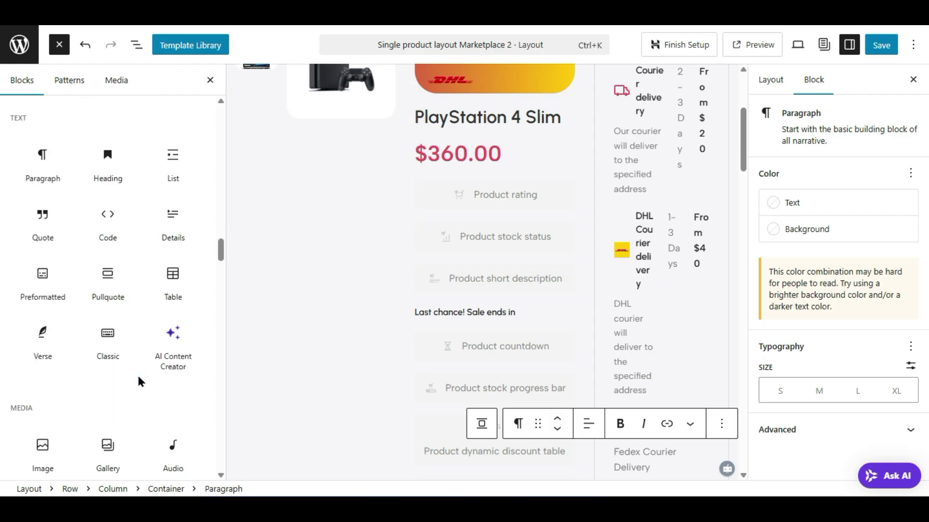
{"action": "scroll", "coordinate": [138, 378], "scroll_direction": "down", "scroll_amount": 5}
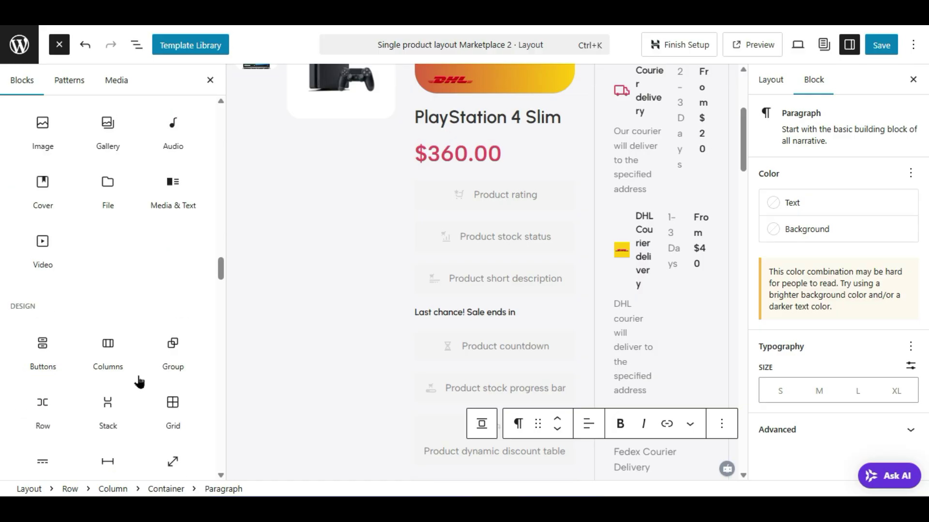
{"action": "mouse_move", "coordinate": [139, 382]}
{"action": "left_click", "coordinate": [106, 345]}
{"action": "left_click_drag", "start_coordinate": [106, 345], "coordinate": [646, 403]}
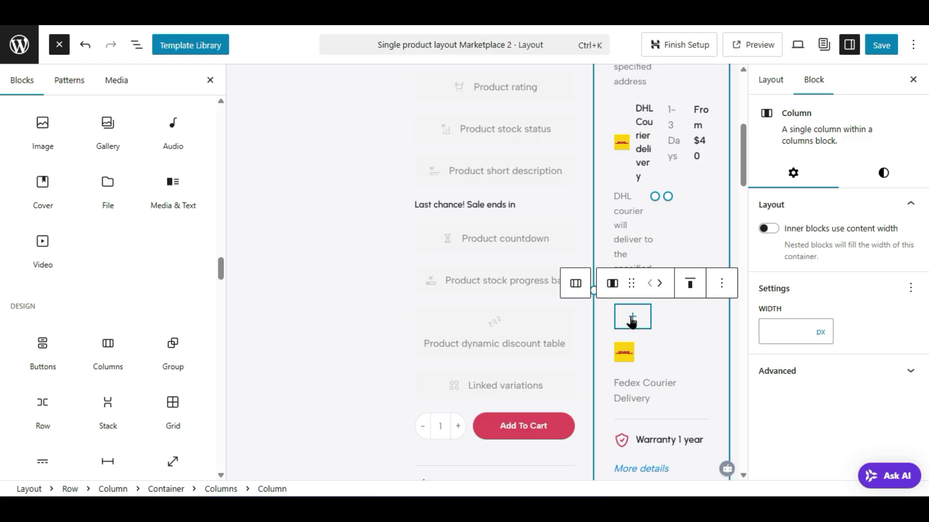
- Add an empty paragraph block to each of the two new columns
{"action": "left_click", "coordinate": [690, 319]}
{"action": "right_click", "coordinate": [686, 315]}
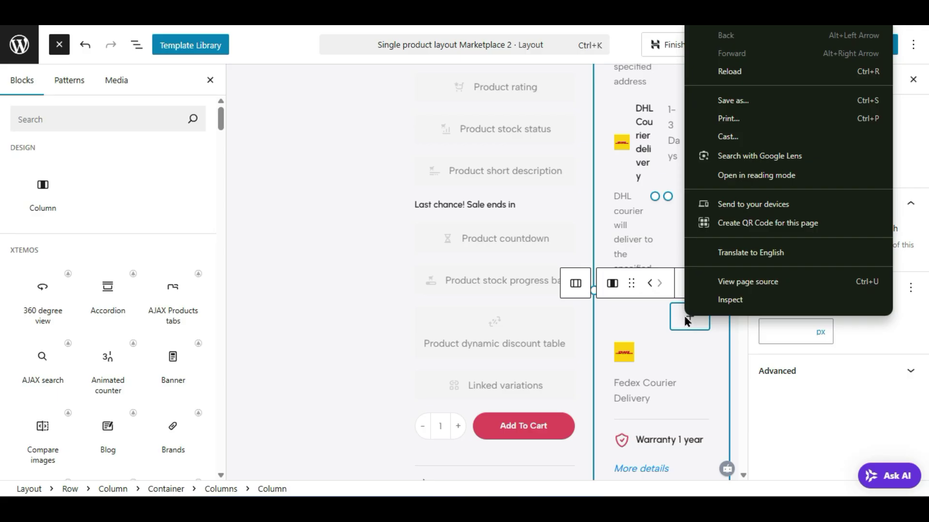
{"action": "left_click", "coordinate": [683, 321]}
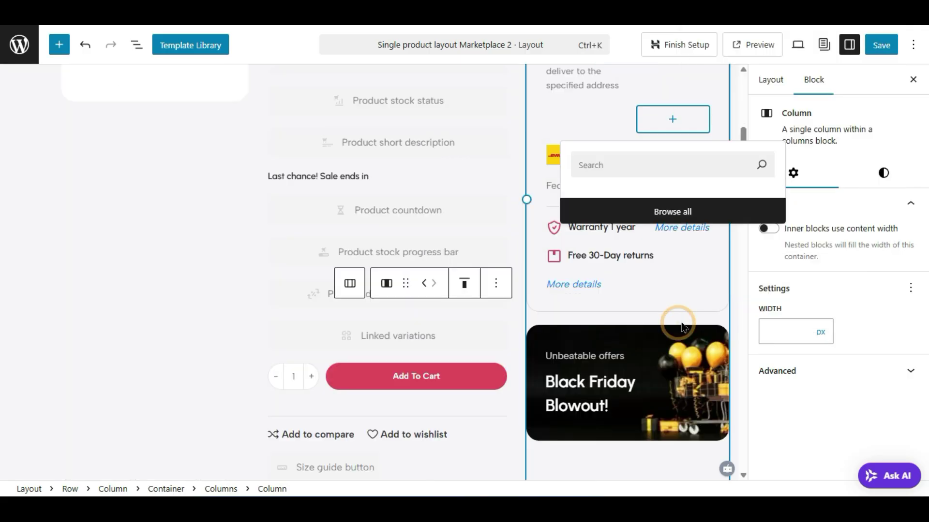
{"action": "left_click", "coordinate": [611, 224]}
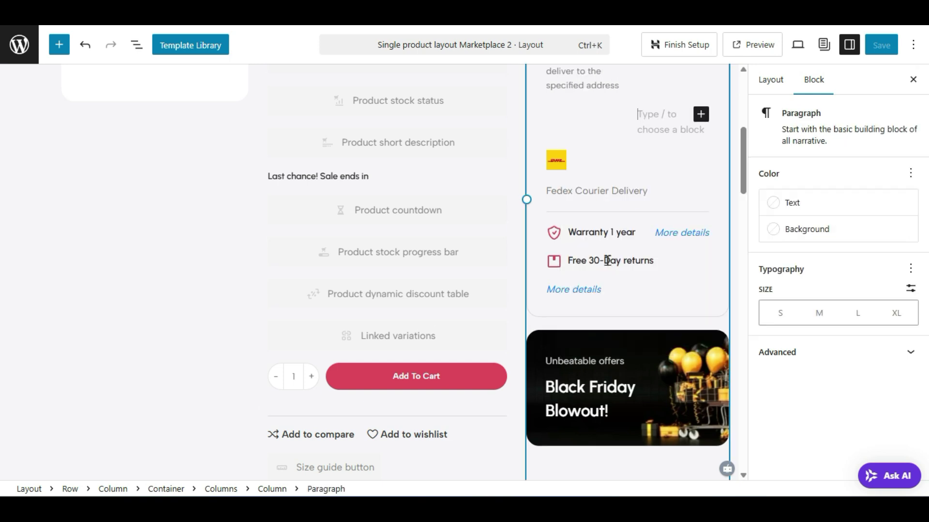
{"action": "scroll", "coordinate": [632, 304], "scroll_direction": "up", "scroll_amount": 2}
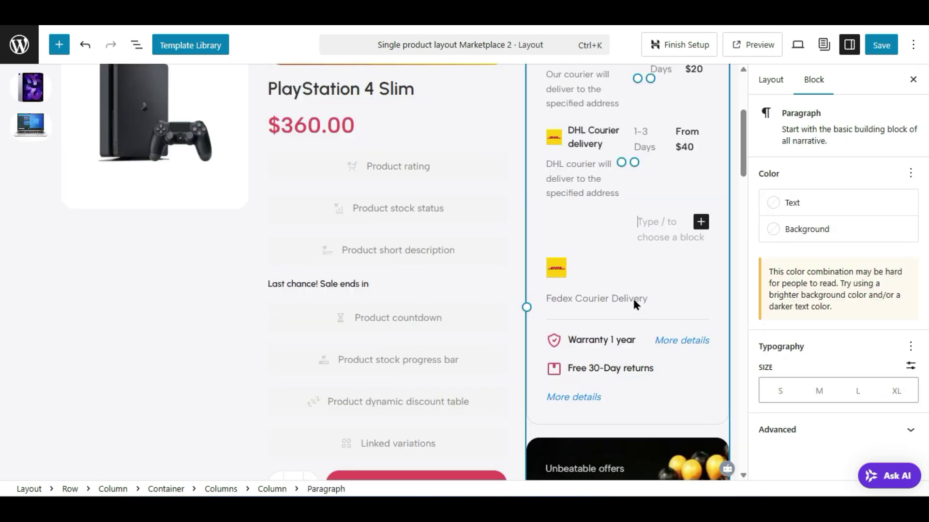
{"action": "left_click", "coordinate": [581, 224]}
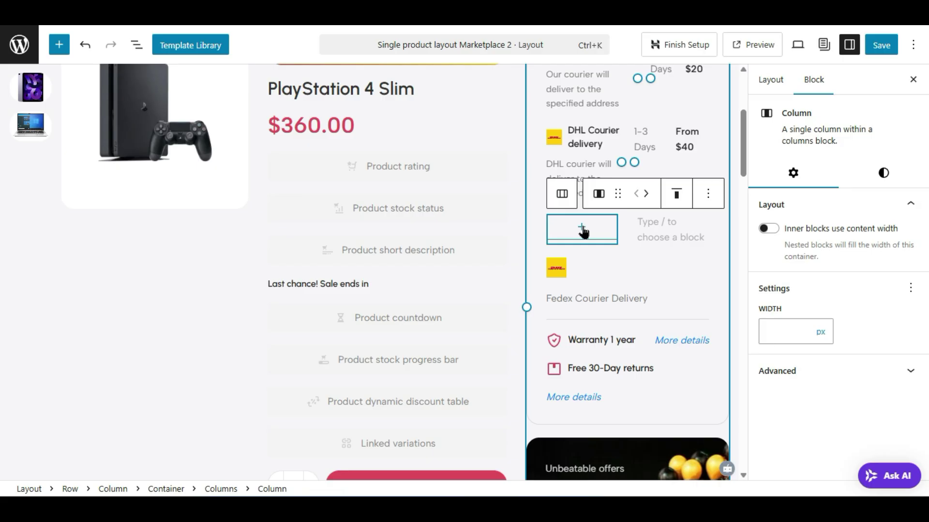
{"action": "left_click", "coordinate": [582, 226]}
{"action": "left_click", "coordinate": [514, 318]}
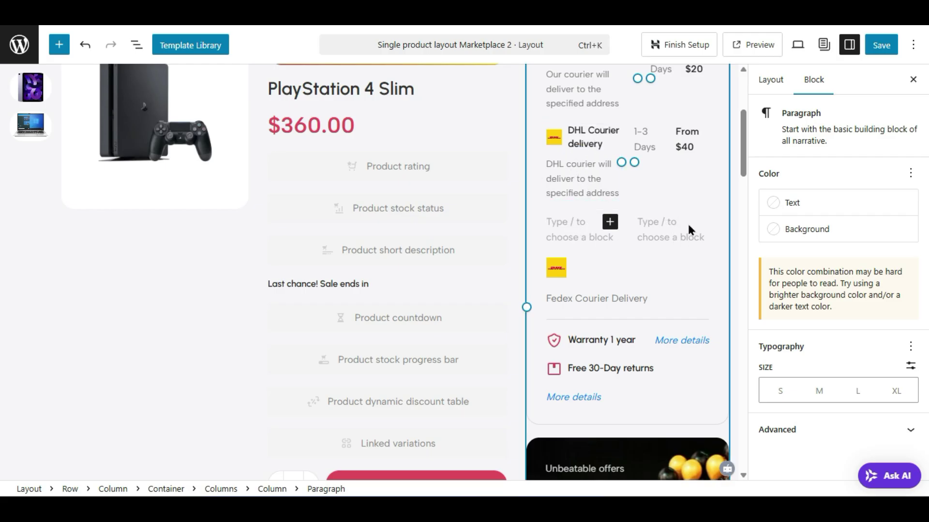
- Copy the DHL row's delivery time and price column and paste it as plain text into the new second column
{"action": "left_click", "coordinate": [689, 169]}
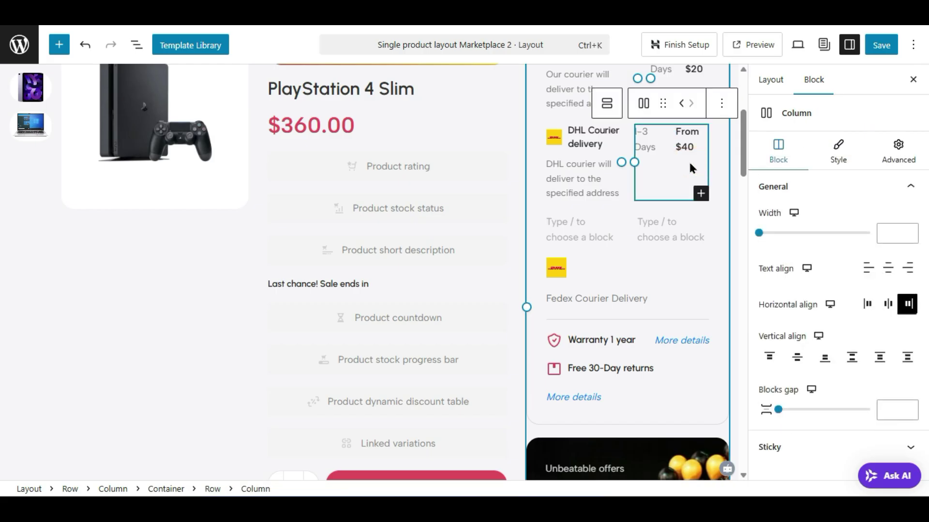
{"action": "left_click", "coordinate": [723, 104]}
{"action": "left_click", "coordinate": [728, 145]}
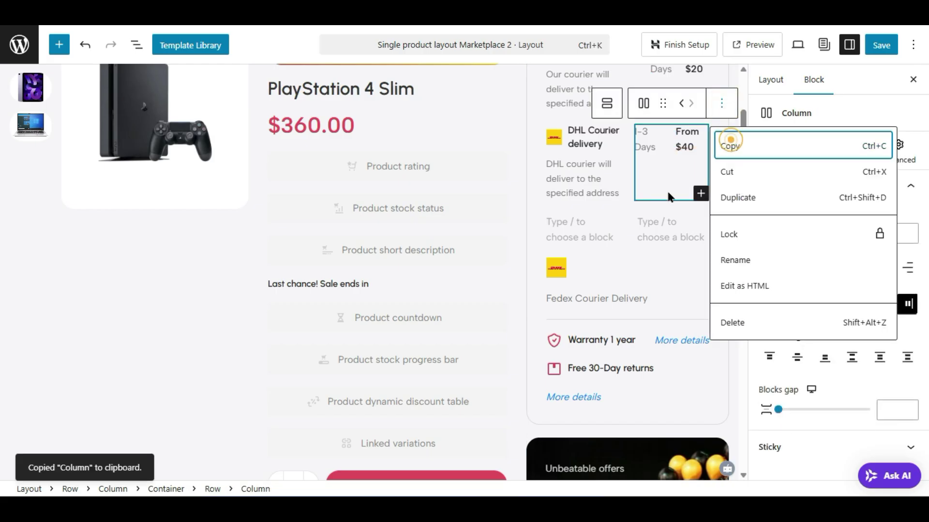
{"action": "left_click", "coordinate": [661, 232]}
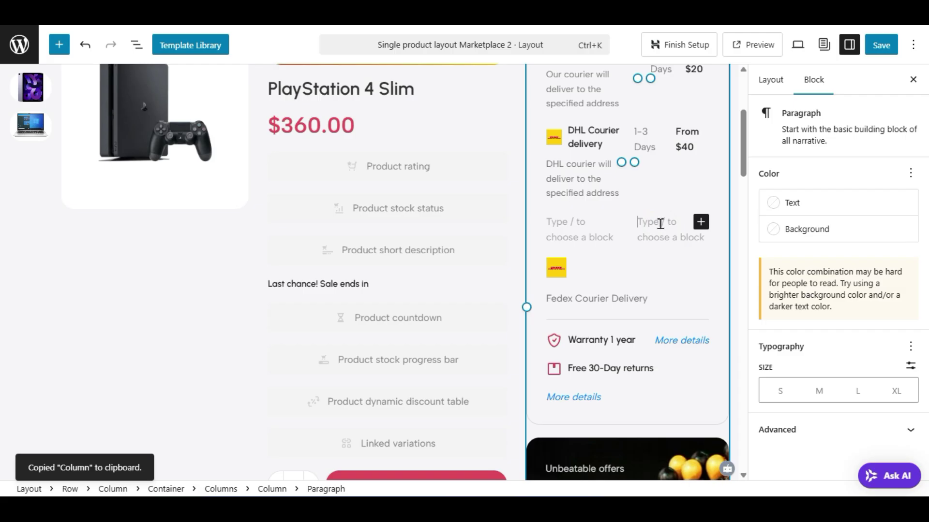
{"action": "right_click", "coordinate": [661, 224]}
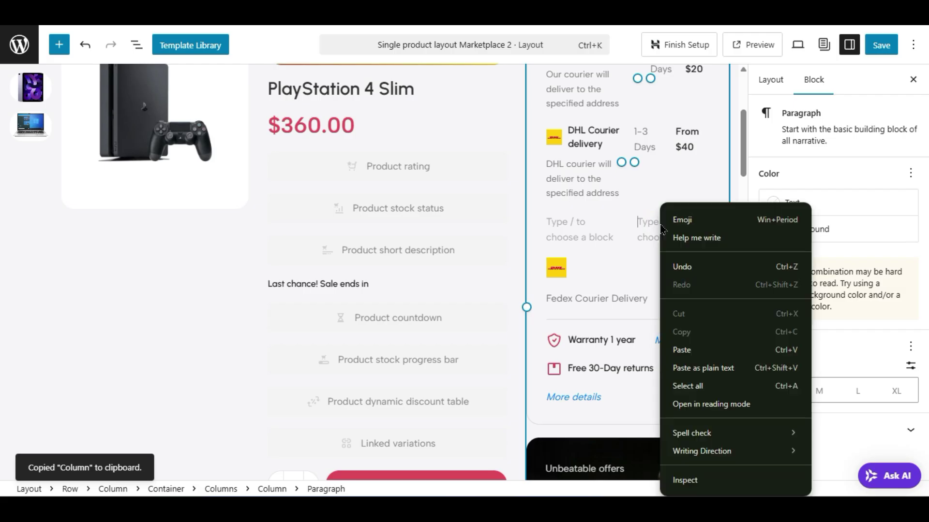
{"action": "left_click", "coordinate": [703, 368]}
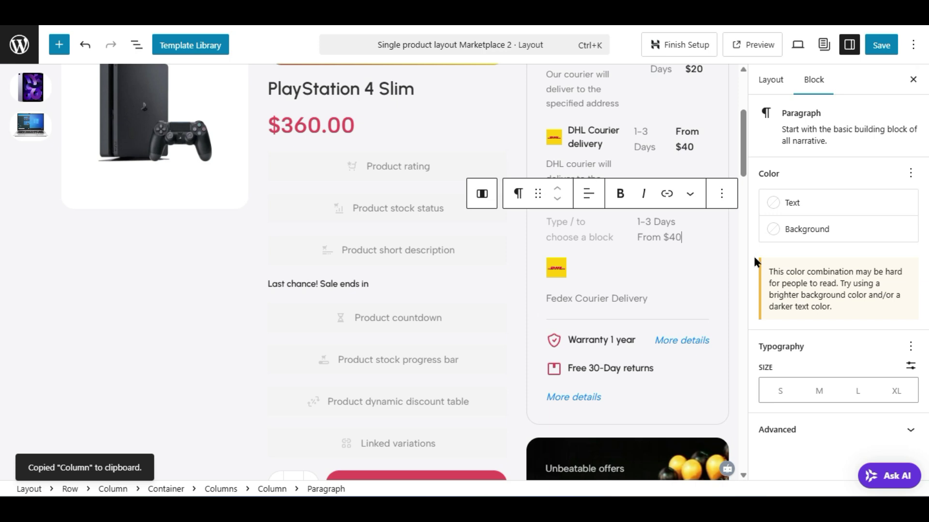
- Copy the "DHL courier will deliver to the specified address" paragraph into the first new column
{"action": "left_click", "coordinate": [599, 164]}
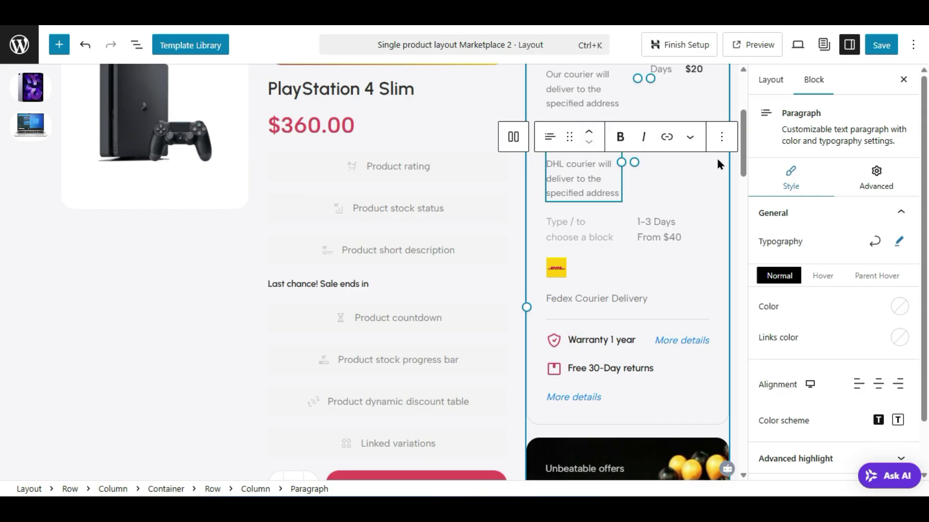
{"action": "left_click", "coordinate": [730, 142]}
{"action": "left_click", "coordinate": [730, 178]}
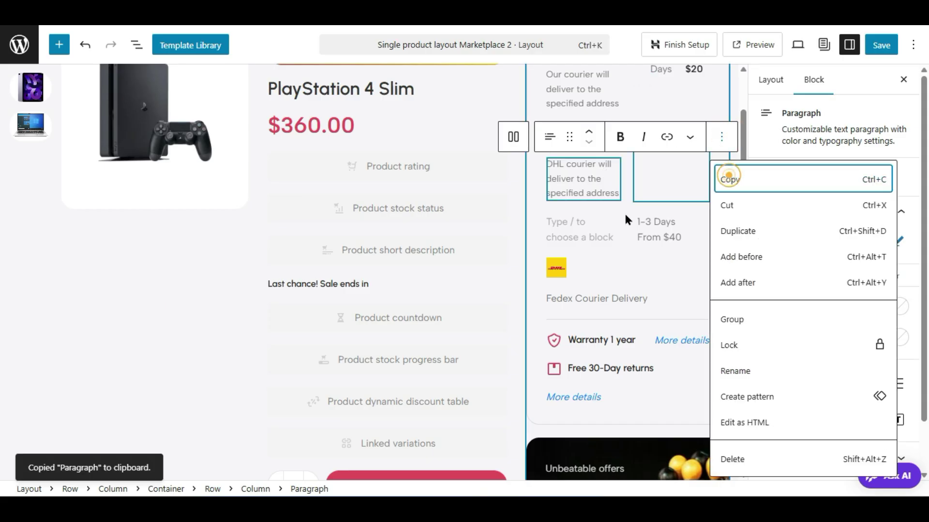
{"action": "left_click", "coordinate": [577, 228]}
{"action": "right_click", "coordinate": [581, 233]}
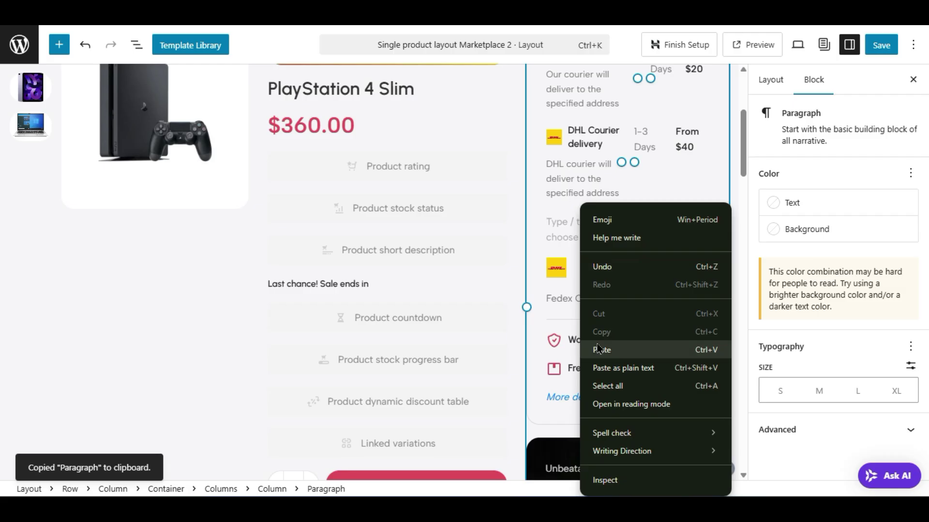
{"action": "left_click", "coordinate": [606, 361]}
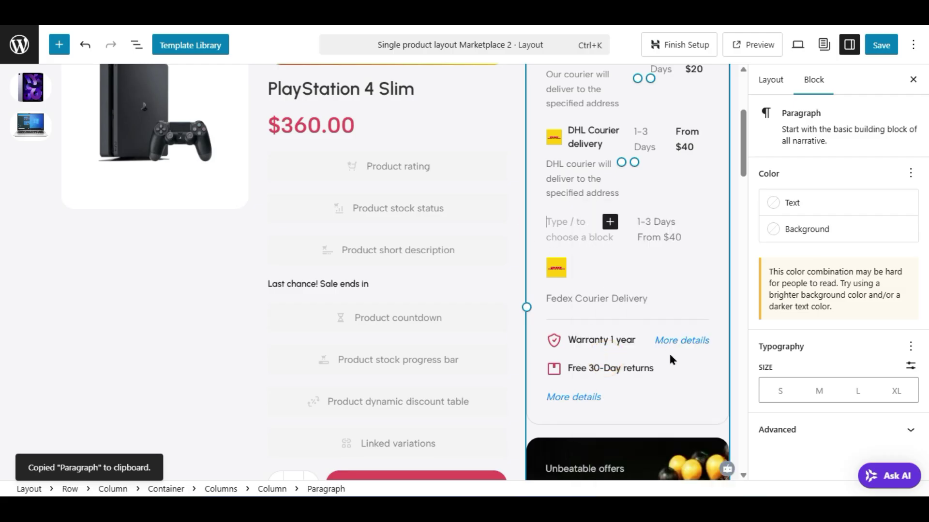
{"action": "key", "text": "ctrl+v"}
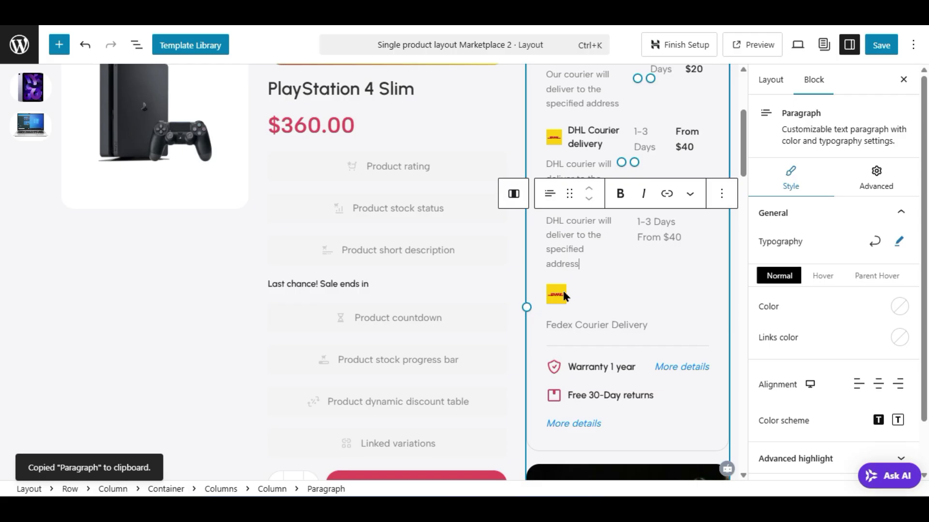
- Delete the "Fedex Courier Delivery" paragraph and the pasted DHL icon below the new columns
{"action": "left_click", "coordinate": [594, 315]}
{"action": "left_click", "coordinate": [644, 312]}
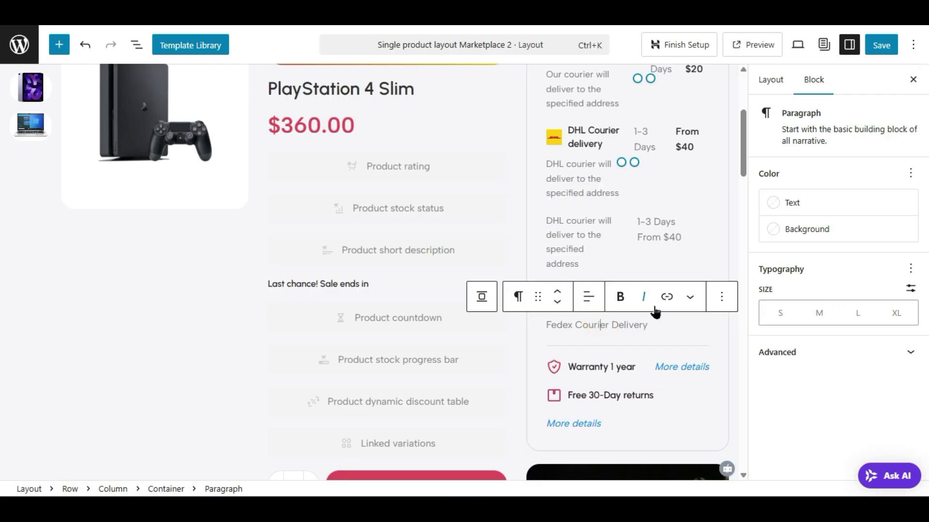
{"action": "left_click", "coordinate": [721, 296]}
{"action": "scroll", "coordinate": [740, 258], "scroll_direction": "down", "scroll_amount": 3}
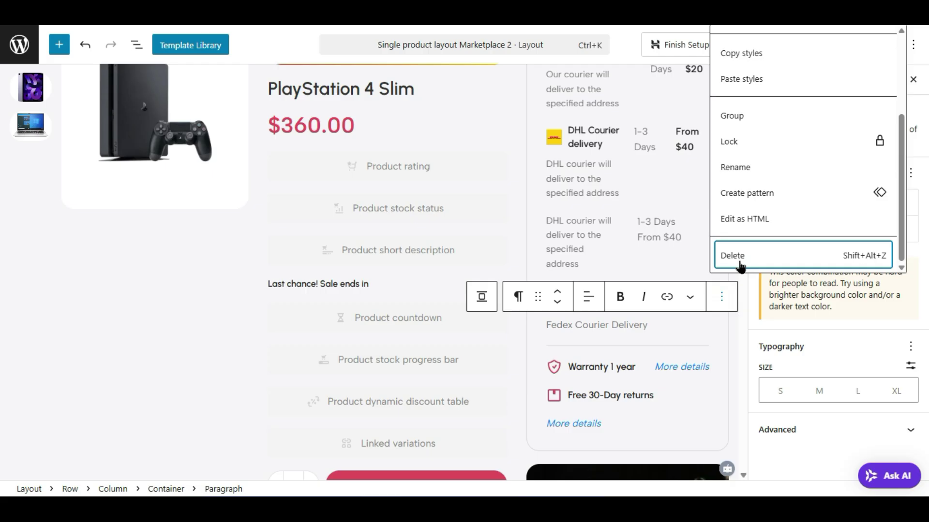
{"action": "left_click", "coordinate": [738, 260]}
{"action": "key", "text": "Return"}
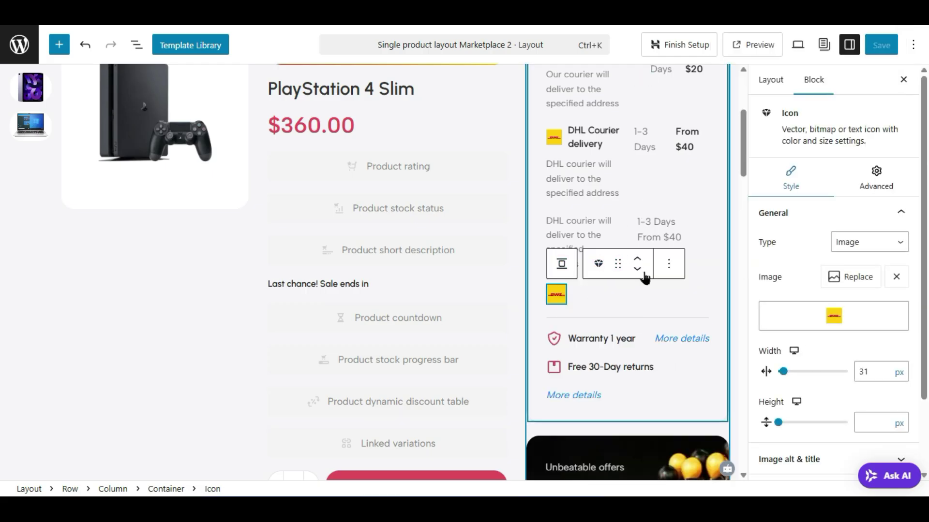
{"action": "left_click", "coordinate": [668, 263]}
{"action": "scroll", "coordinate": [718, 226], "scroll_direction": "down", "scroll_amount": 2}
{"action": "left_click", "coordinate": [718, 224]}
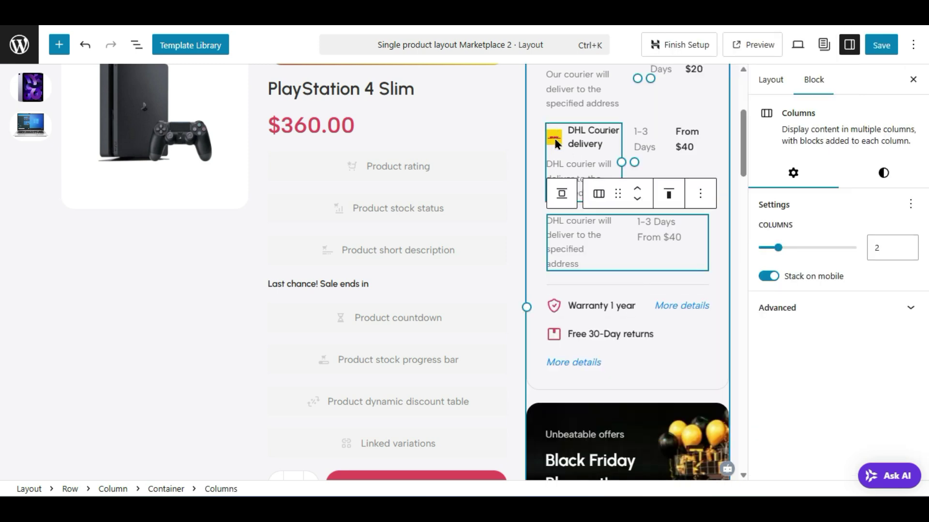
{"action": "left_click", "coordinate": [582, 246]}
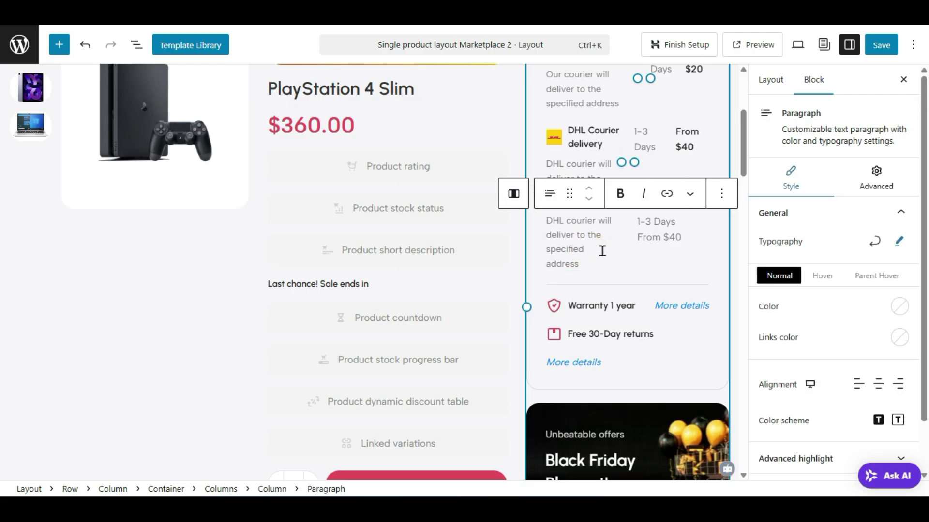
{"action": "left_click", "coordinate": [612, 264]}
{"action": "left_click", "coordinate": [600, 268]}
{"action": "left_click", "coordinate": [600, 256]}
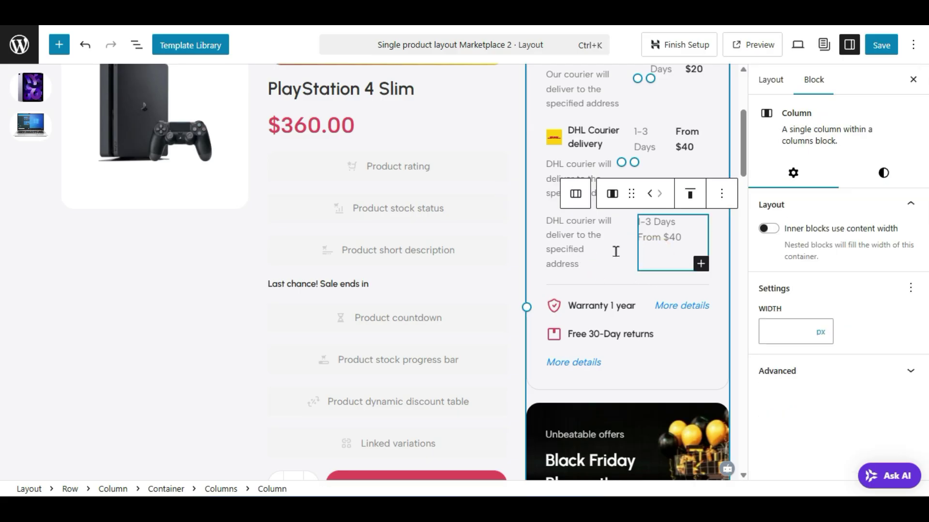
{"action": "left_click", "coordinate": [566, 235]}
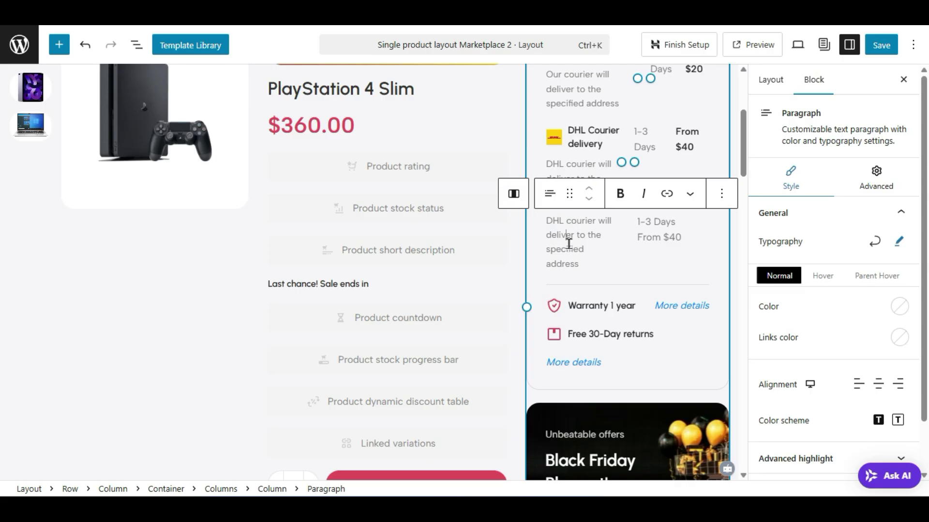
{"action": "left_click", "coordinate": [513, 194]}
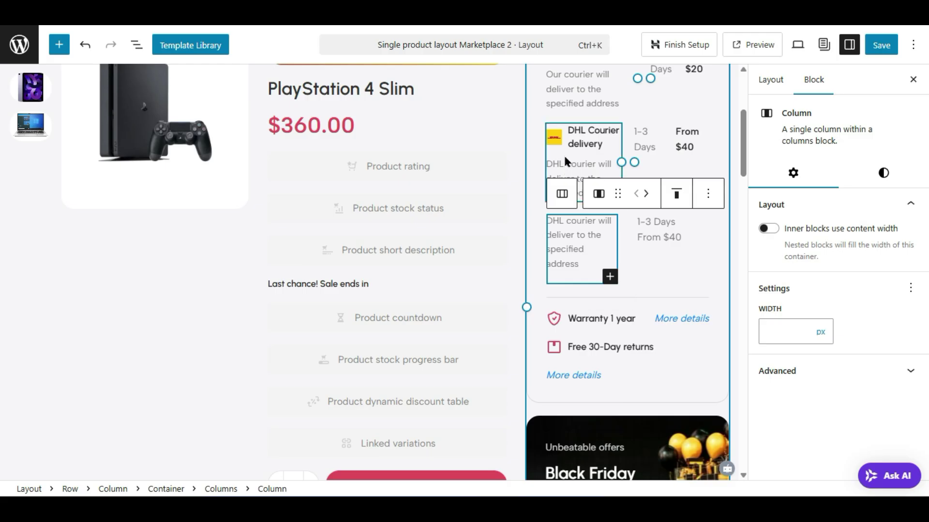
- Copy the DHL row's icon and paste it below the courier paragraph in the first new column
{"action": "left_click_drag", "start_coordinate": [556, 142], "coordinate": [556, 141]}
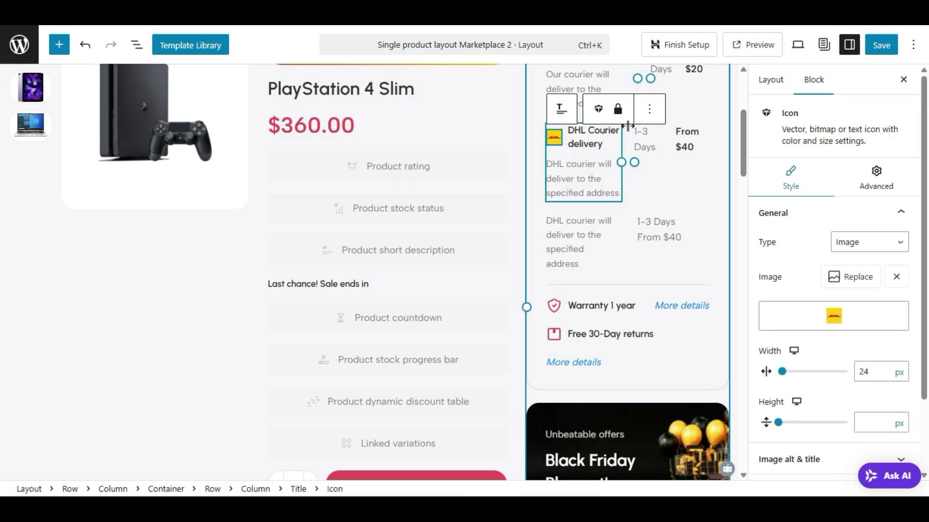
{"action": "left_click", "coordinate": [650, 109]}
{"action": "left_click", "coordinate": [663, 159]}
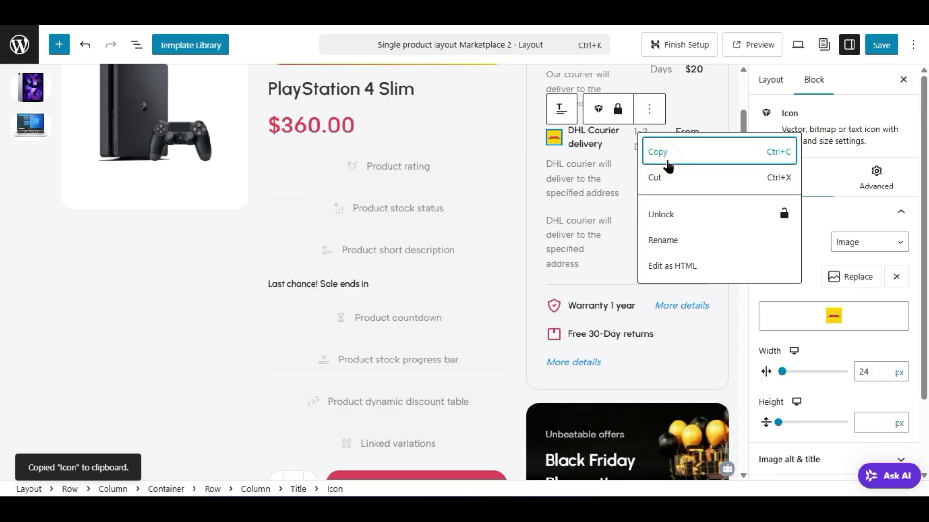
{"action": "left_click", "coordinate": [573, 243]}
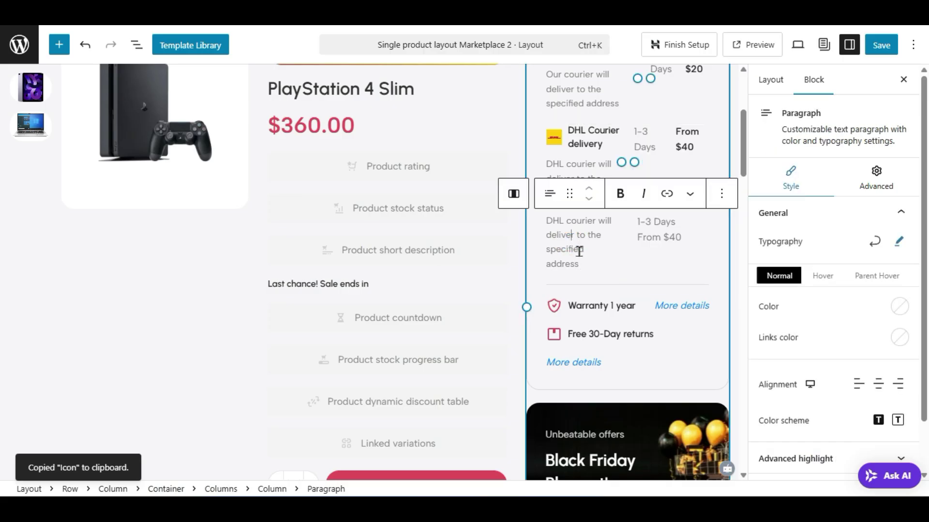
{"action": "left_click", "coordinate": [591, 261]}
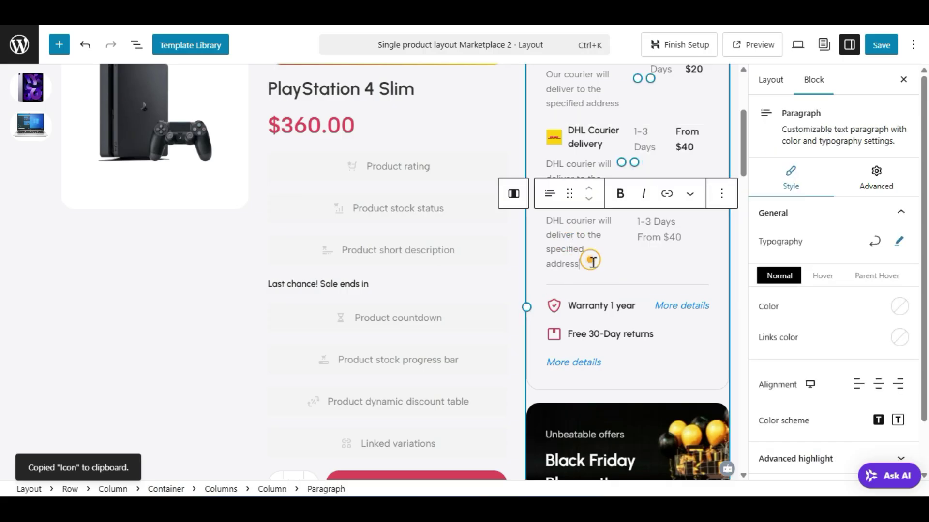
{"action": "left_click", "coordinate": [515, 194]}
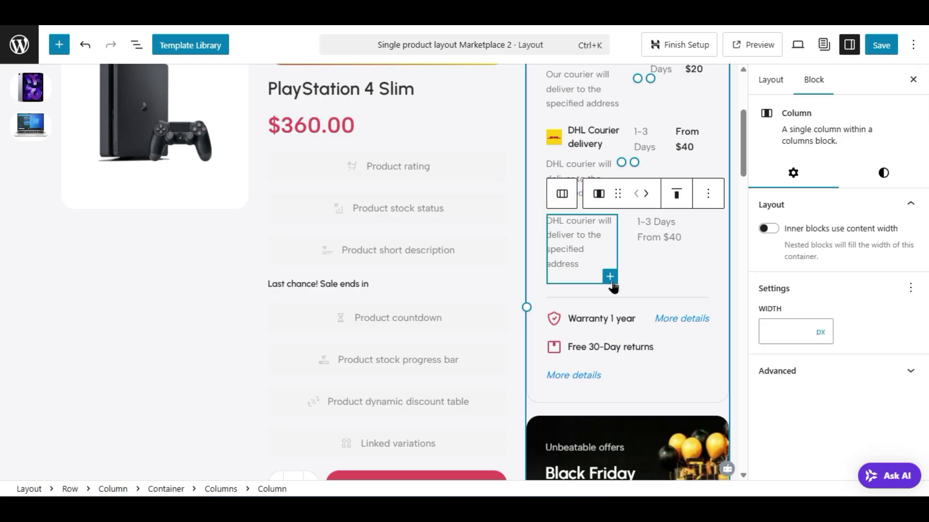
{"action": "left_click", "coordinate": [610, 278]}
{"action": "left_click", "coordinate": [643, 367]}
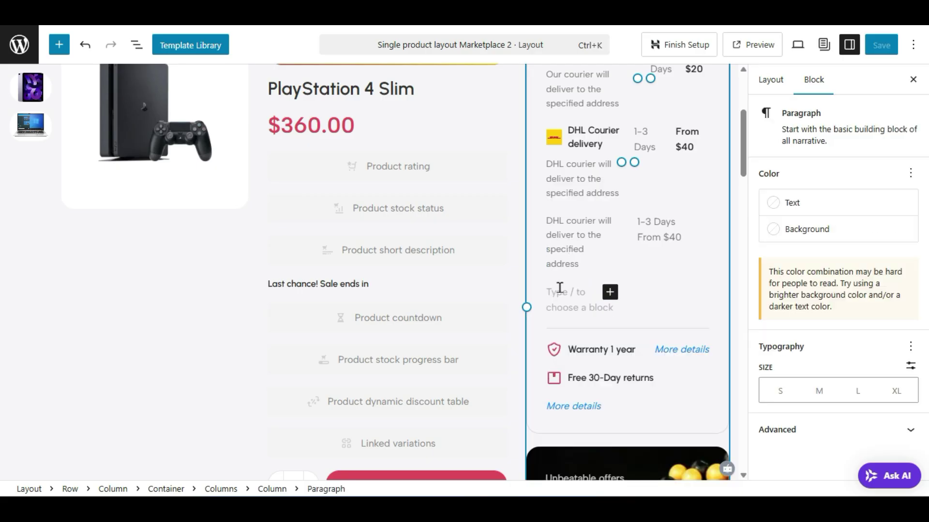
{"action": "right_click", "coordinate": [560, 288]}
{"action": "left_click", "coordinate": [589, 154]}
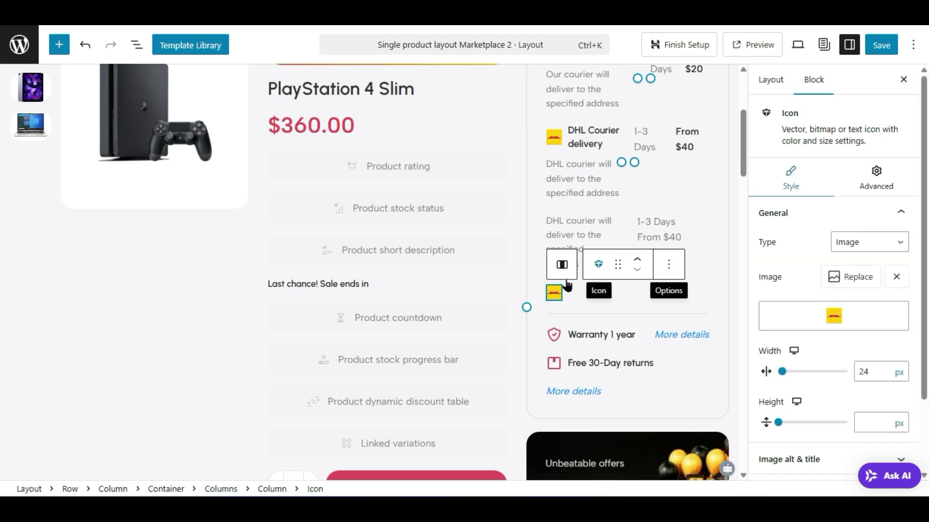
- Try placing the pasted DHL icon differently by setting its Align self to end and its Flex to the expanding option
{"action": "left_click", "coordinate": [577, 233]}
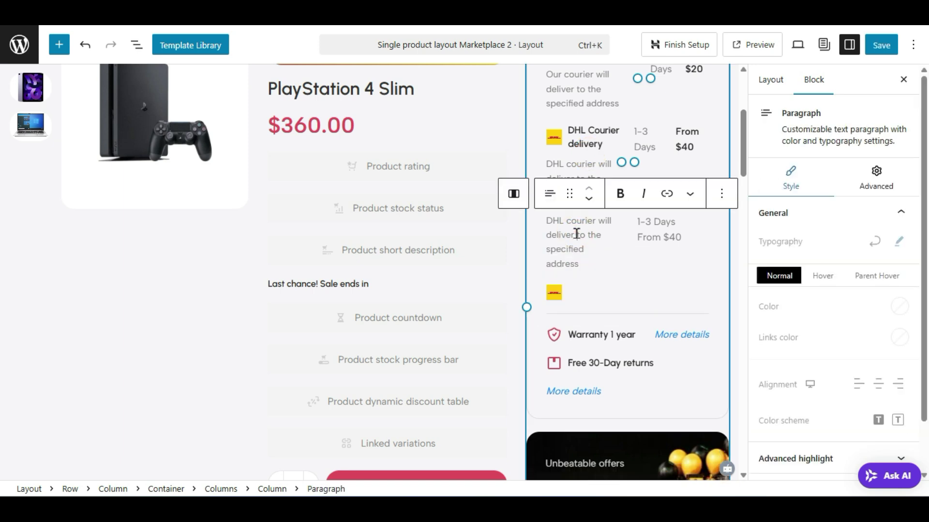
{"action": "left_click", "coordinate": [566, 289]}
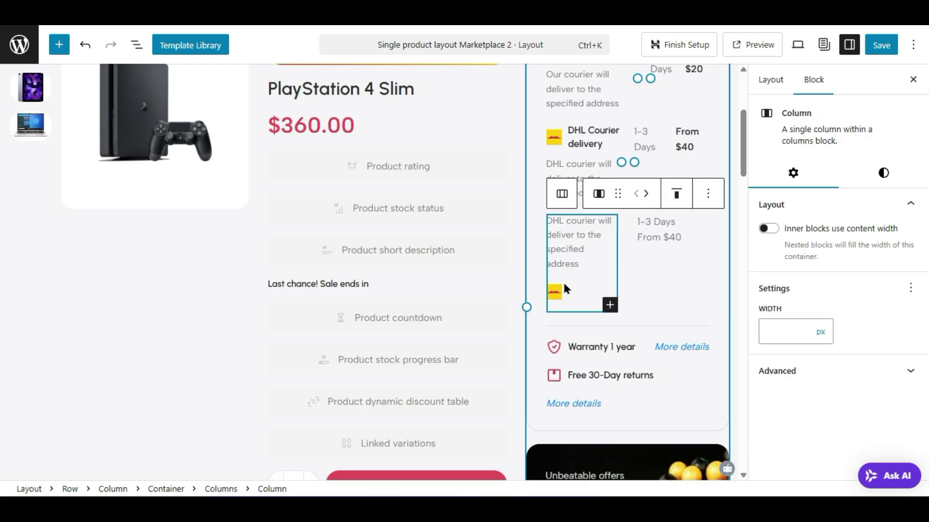
{"action": "left_click", "coordinate": [554, 293]}
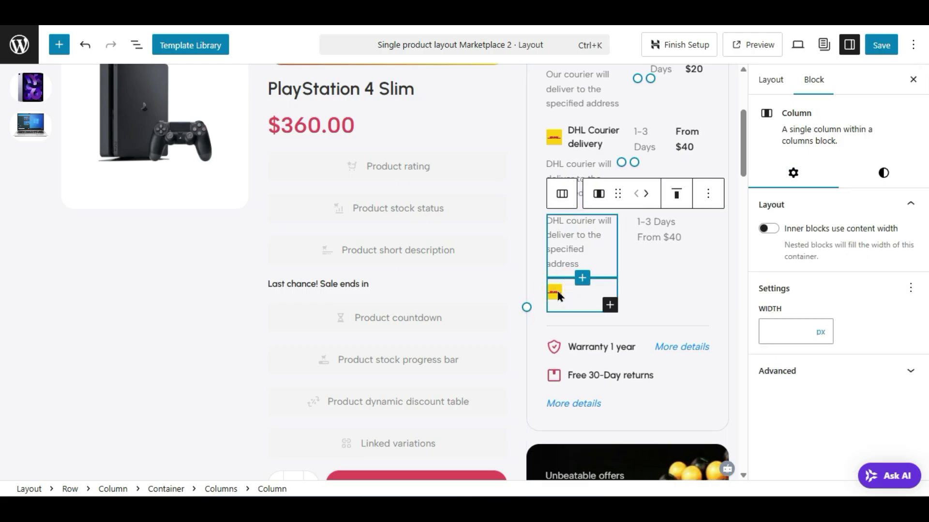
{"action": "left_click", "coordinate": [558, 294]}
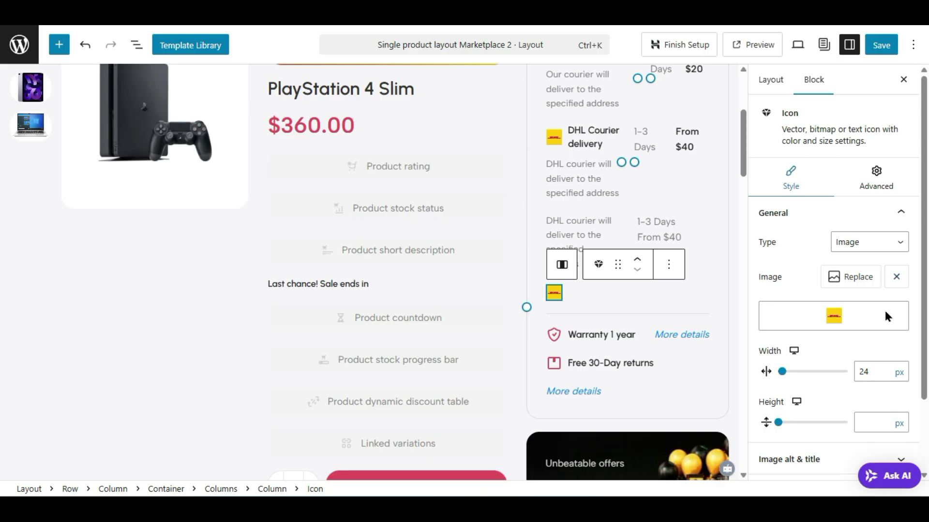
{"action": "scroll", "coordinate": [885, 320], "scroll_direction": "down", "scroll_amount": 2}
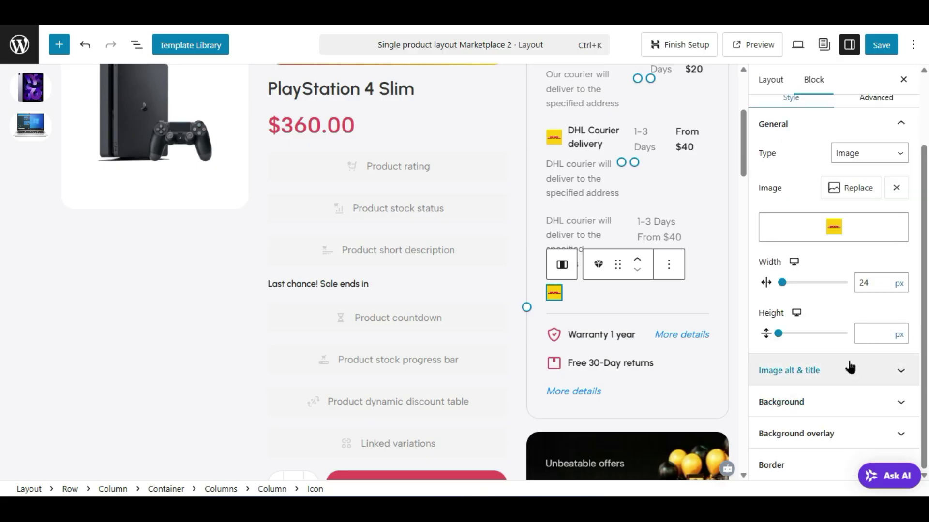
{"action": "scroll", "coordinate": [850, 368], "scroll_direction": "up", "scroll_amount": 2}
{"action": "left_click", "coordinate": [869, 184]}
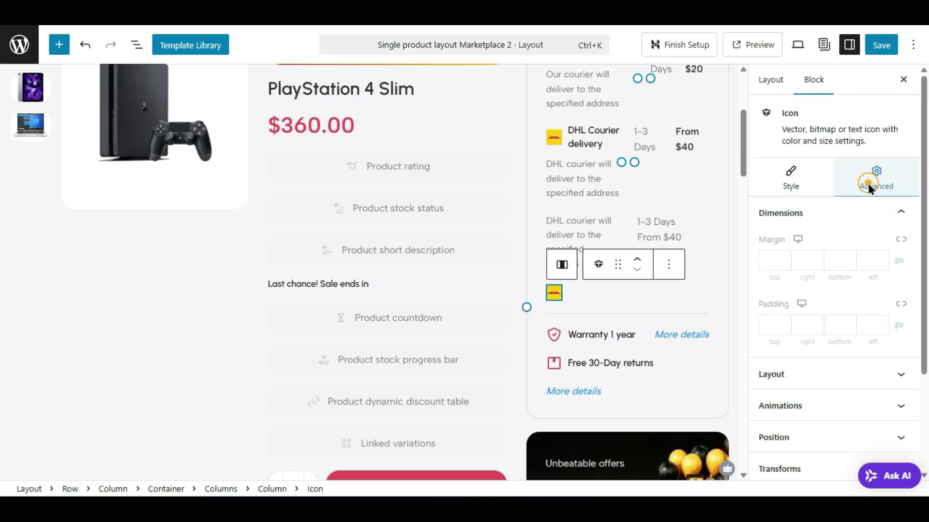
{"action": "left_click", "coordinate": [804, 380]}
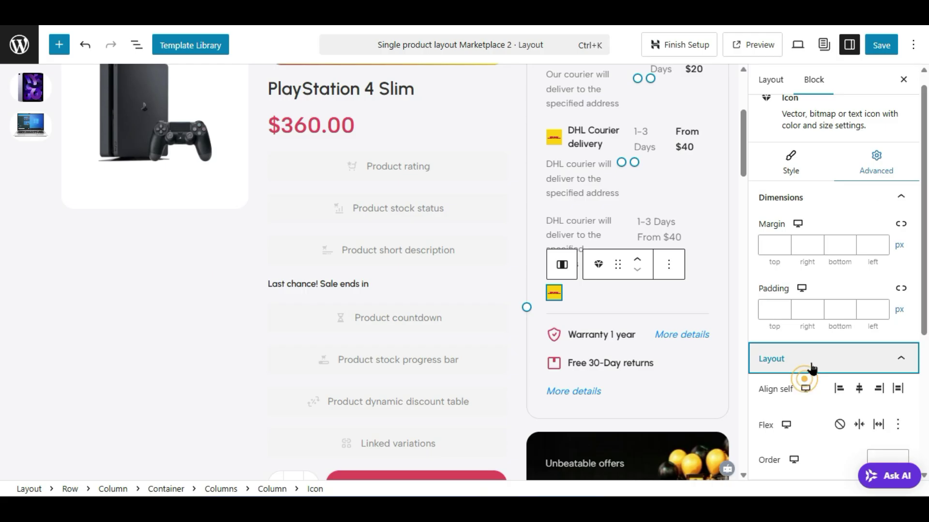
{"action": "scroll", "coordinate": [812, 369], "scroll_direction": "down", "scroll_amount": 2}
{"action": "left_click", "coordinate": [857, 281]}
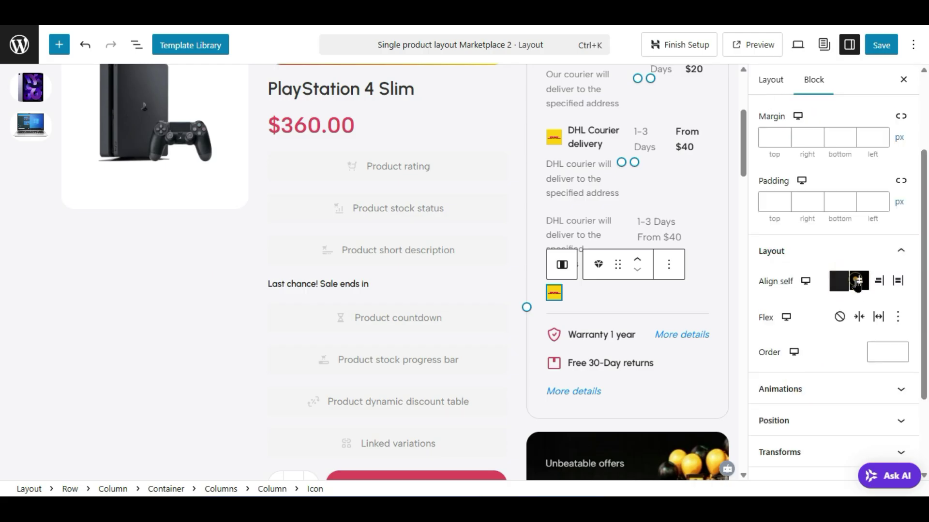
{"action": "left_click", "coordinate": [878, 281]}
{"action": "left_click", "coordinate": [859, 318]}
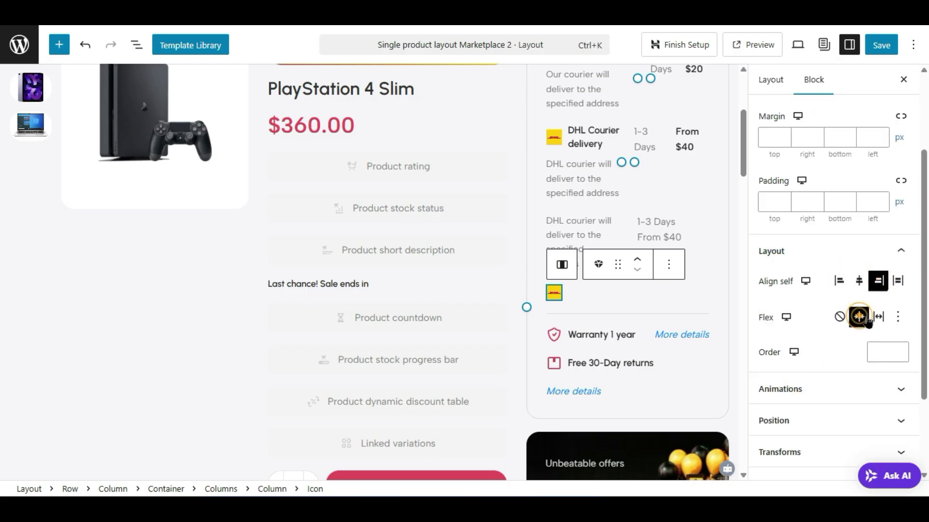
{"action": "left_click", "coordinate": [879, 317]}
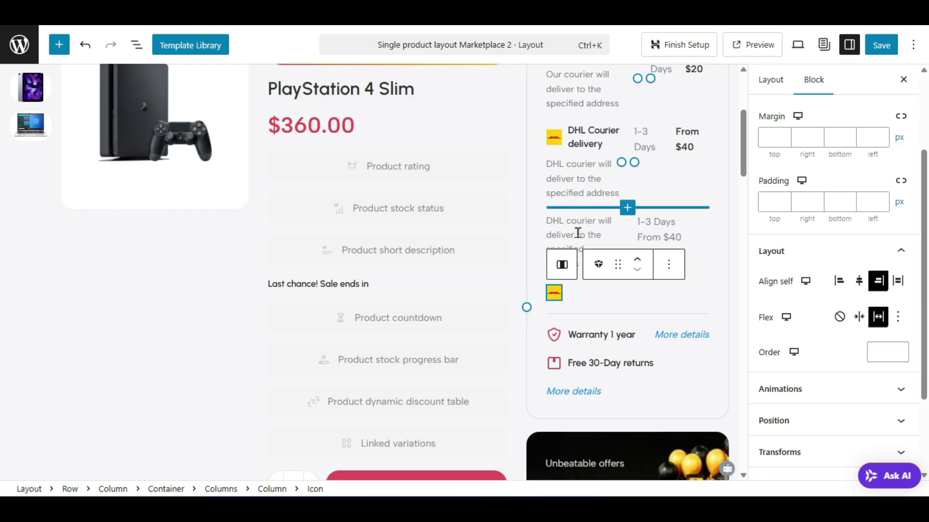
- Delete the DHL icon pasted below the paragraph in the first new column
{"action": "left_click", "coordinate": [552, 288]}
{"action": "left_click", "coordinate": [555, 297]}
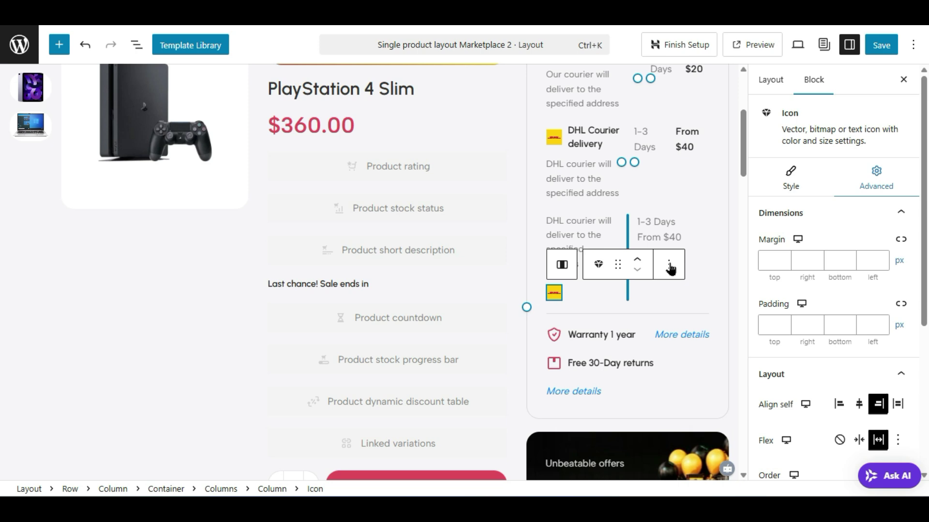
{"action": "left_click", "coordinate": [669, 265]}
{"action": "scroll", "coordinate": [684, 227], "scroll_direction": "down", "scroll_amount": 2}
{"action": "left_click", "coordinate": [684, 228]}
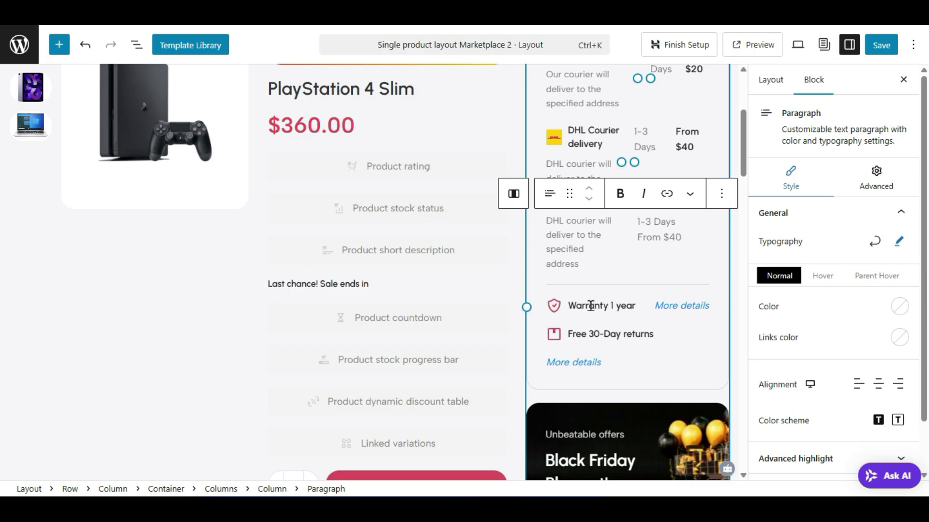
- Try to change the target of the "More details" link beside "Warranty 1 year" by searching for "shipping"
{"action": "left_click", "coordinate": [701, 308]}
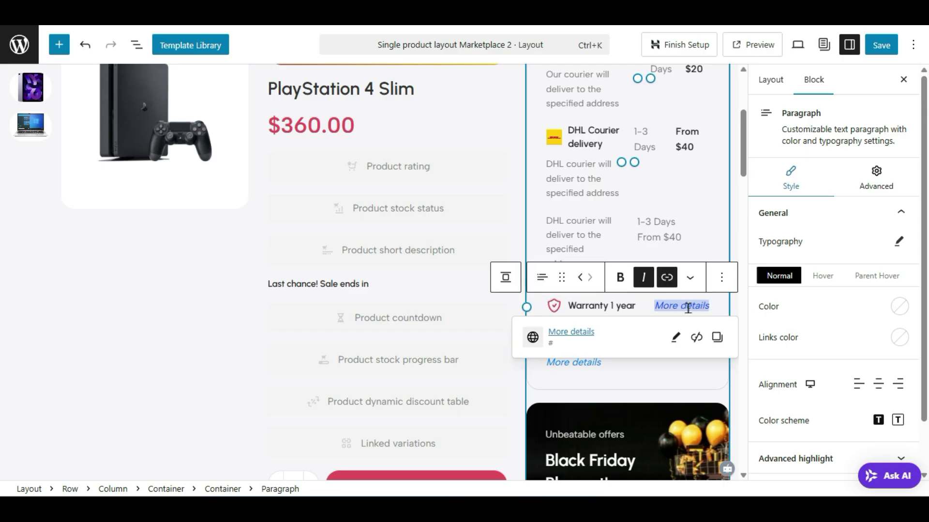
{"action": "left_click", "coordinate": [676, 338]}
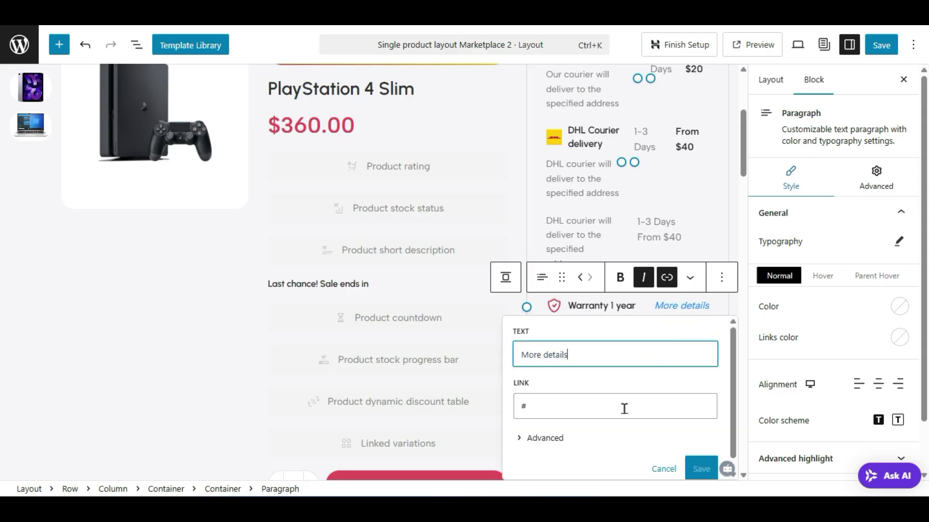
{"action": "left_click_drag", "start_coordinate": [555, 403], "coordinate": [522, 406]}
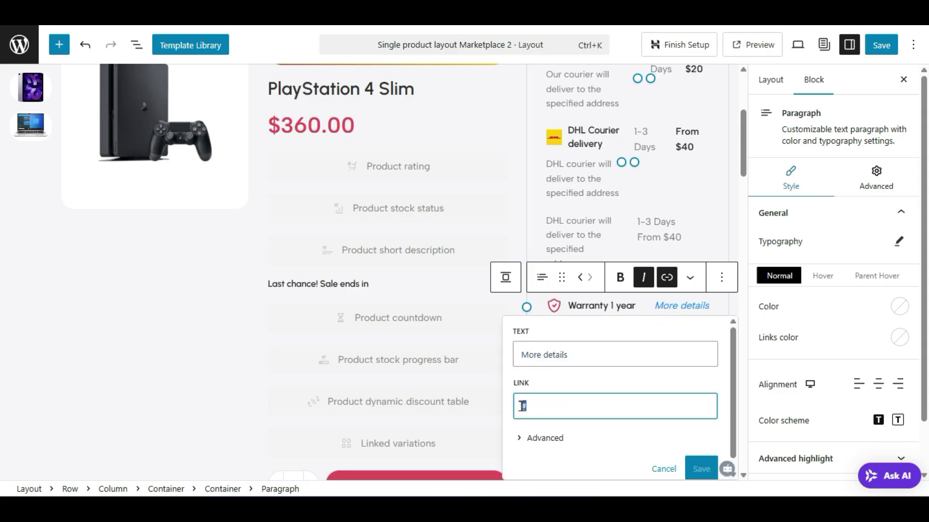
{"action": "type", "text": "Shipp"}
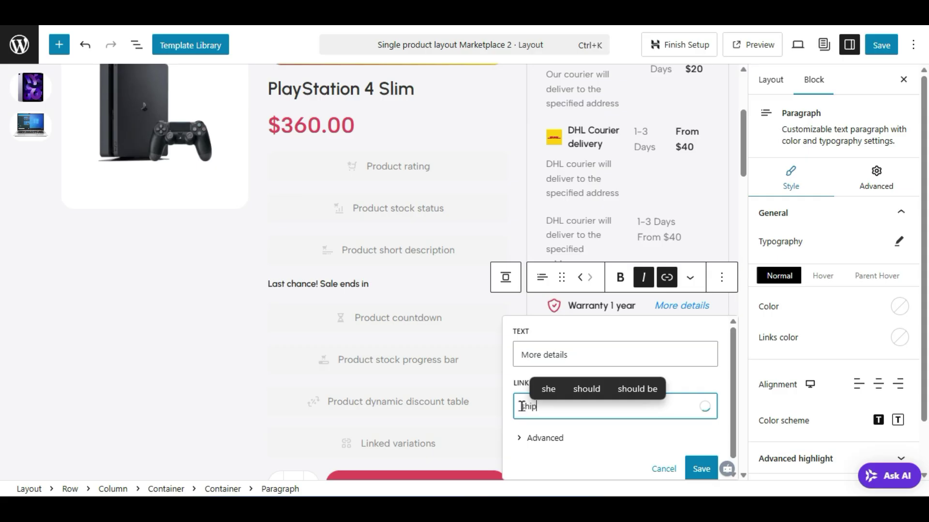
{"action": "type", "text": "ing"}
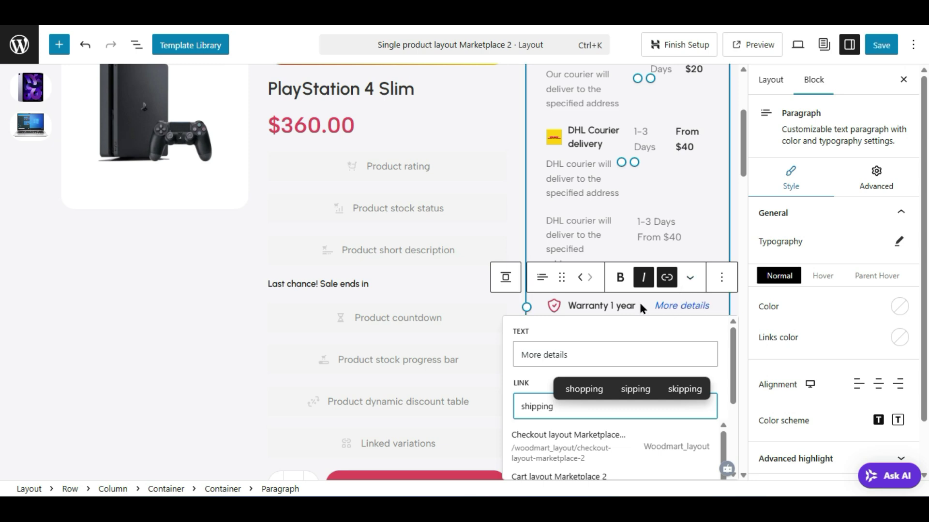
{"action": "left_click", "coordinate": [617, 303]}
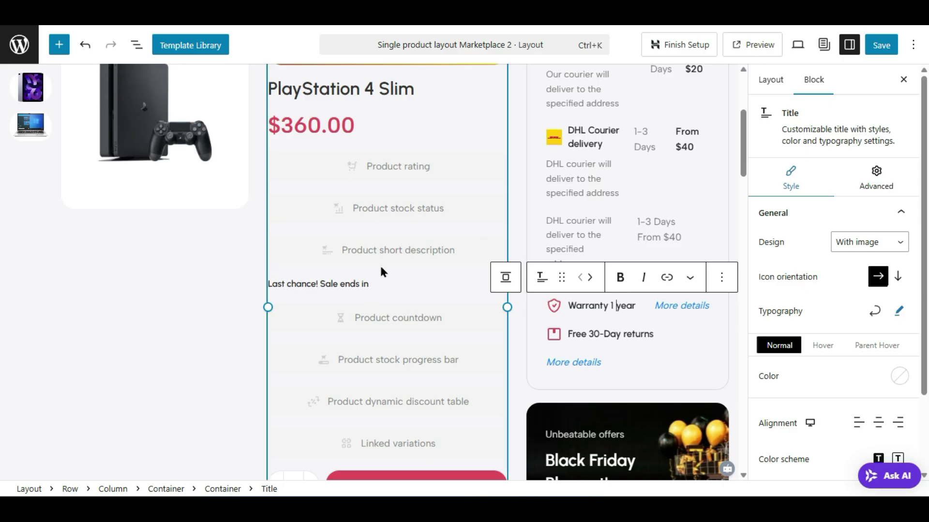
- Set the product title's typography to the Secondary font with the Bold 700 variant
{"action": "scroll", "coordinate": [386, 269], "scroll_direction": "up", "scroll_amount": 5}
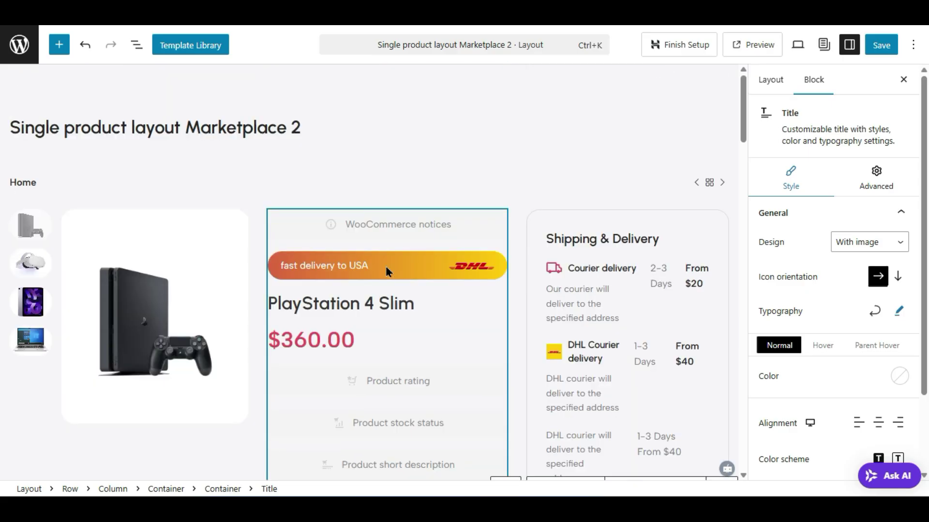
{"action": "left_click", "coordinate": [358, 308]}
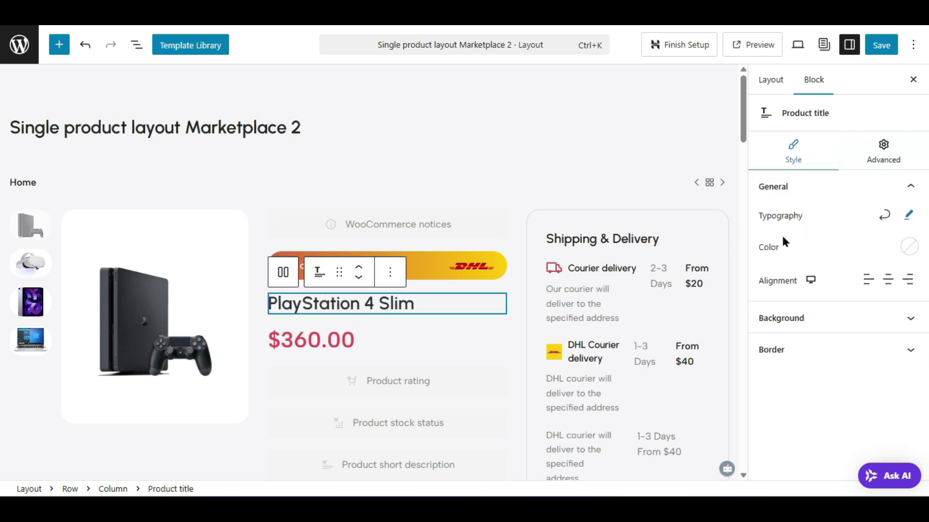
{"action": "left_click", "coordinate": [909, 216]}
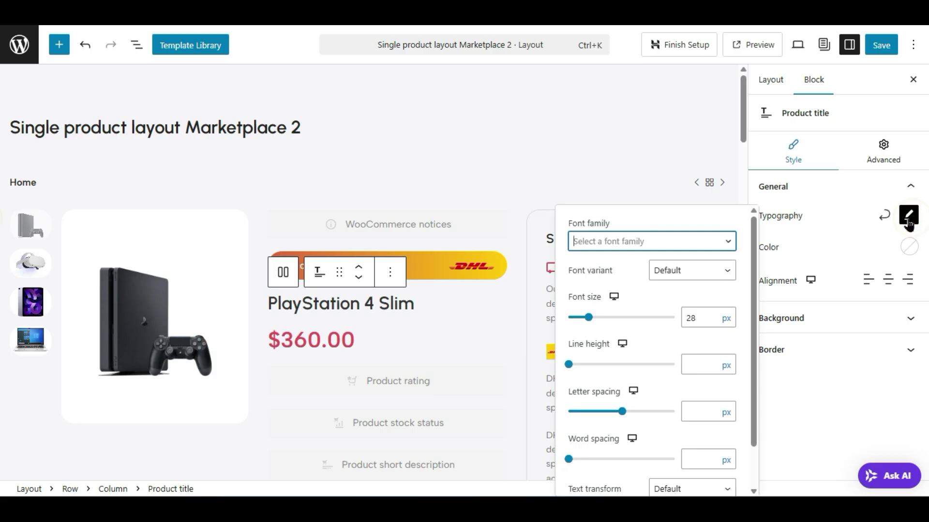
{"action": "left_click", "coordinate": [662, 245]}
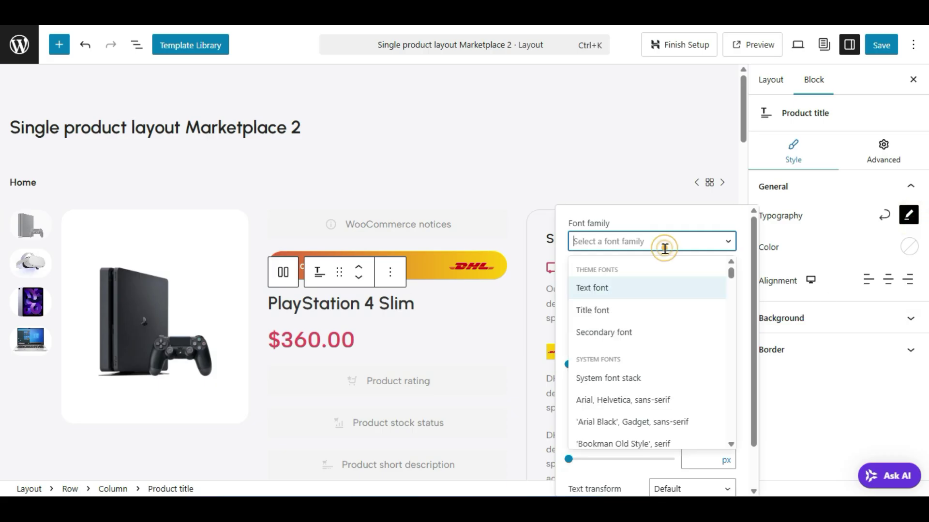
{"action": "left_click", "coordinate": [630, 332]}
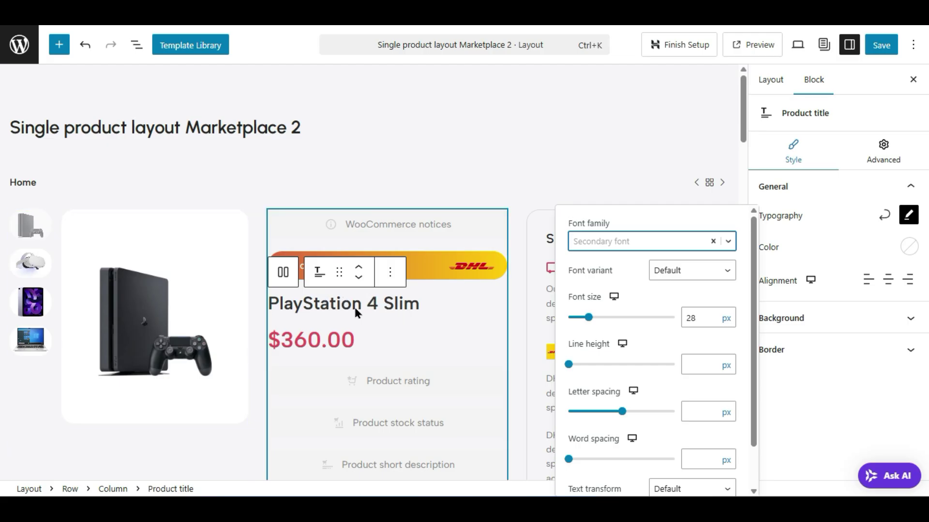
{"action": "left_click", "coordinate": [658, 269]}
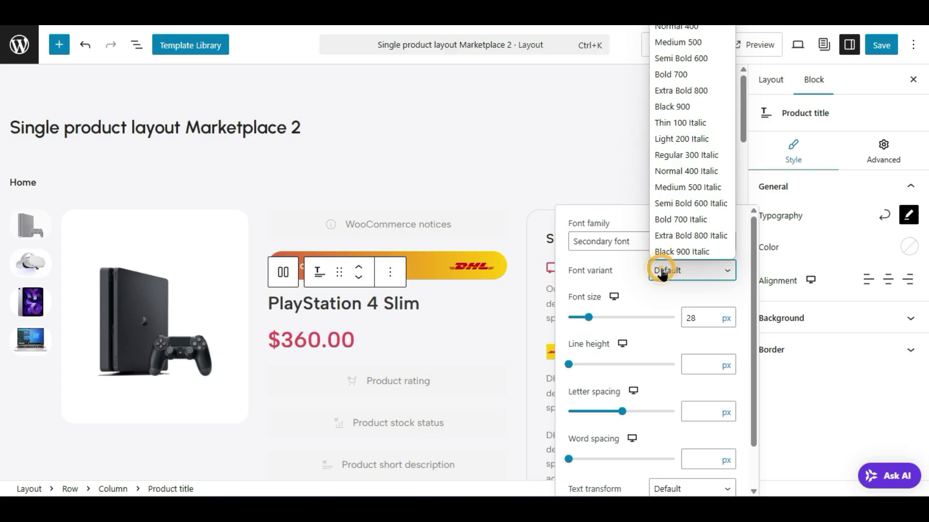
{"action": "left_click", "coordinate": [702, 74]}
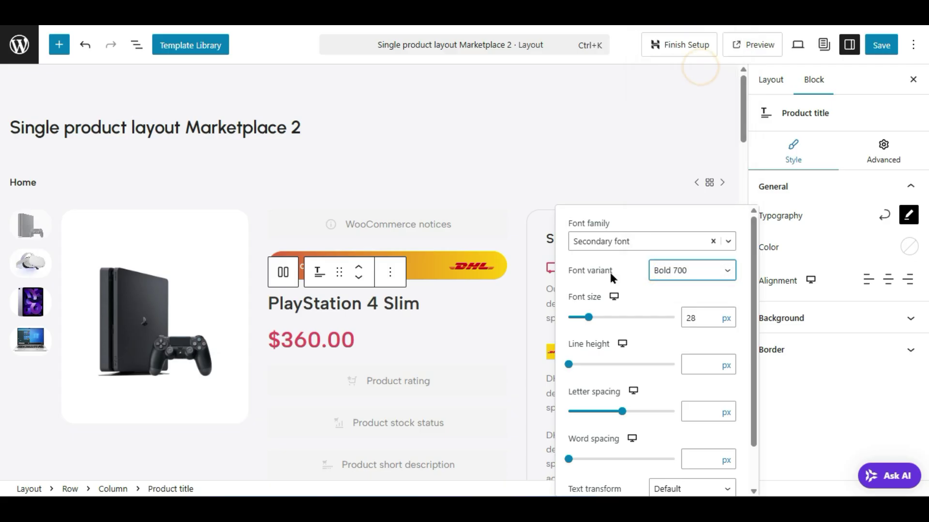
- Change the product title's font family to 'Arial Black', Gadget, sans-serif
{"action": "left_click", "coordinate": [615, 241]}
{"action": "left_click", "coordinate": [631, 420]}
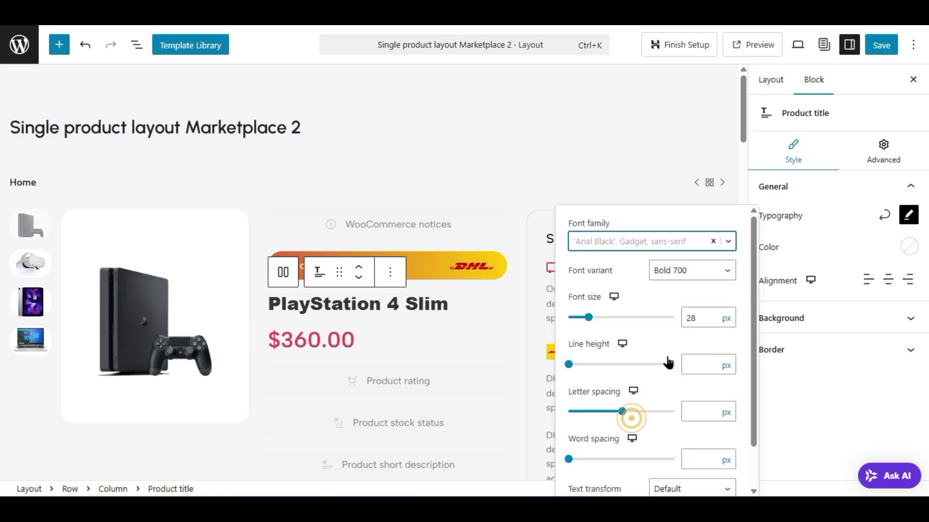
{"action": "left_click", "coordinate": [616, 145]}
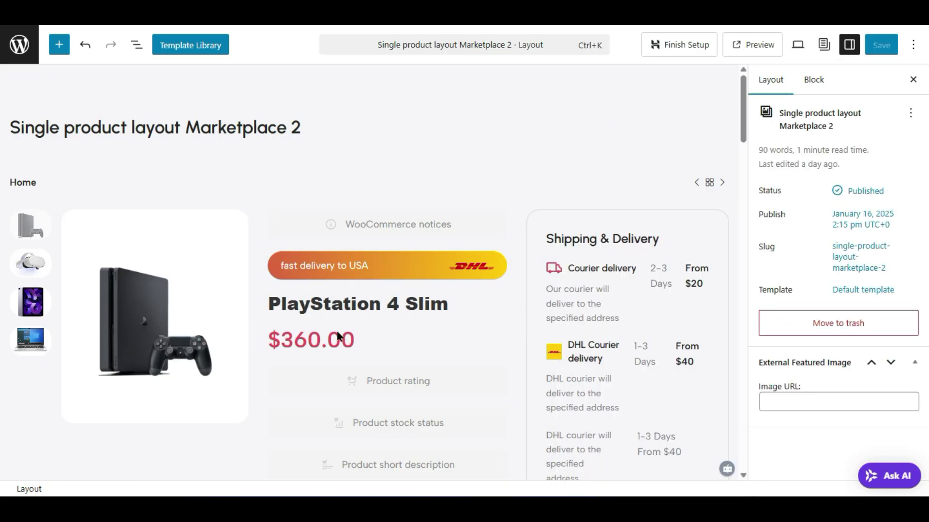
- Look over the layout's middle column, then open the block library and find the XTemos Single product group
{"action": "scroll", "coordinate": [319, 317], "scroll_direction": "down", "scroll_amount": 2}
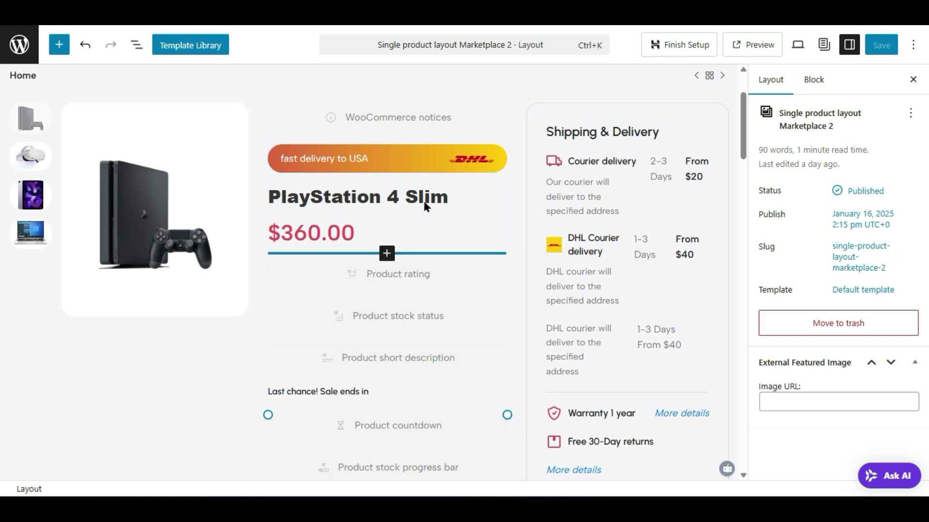
{"action": "scroll", "coordinate": [457, 333], "scroll_direction": "down", "scroll_amount": 2}
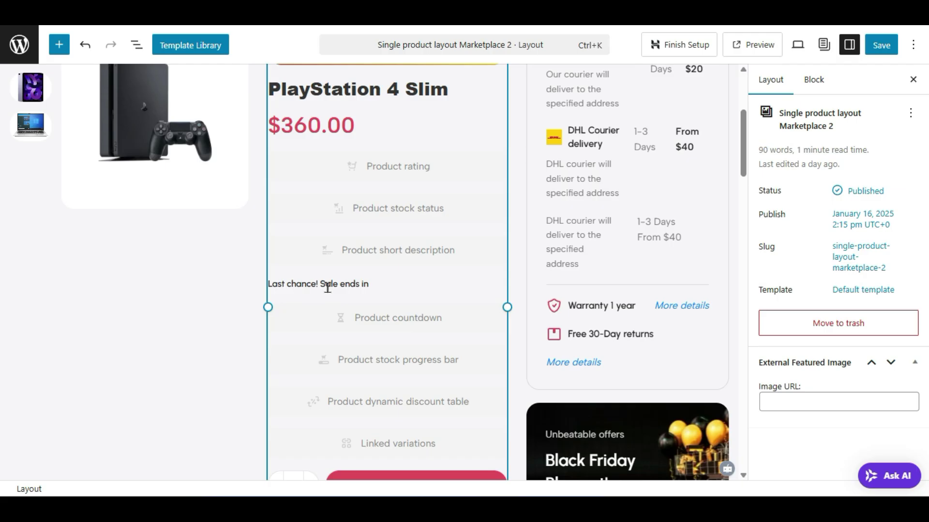
{"action": "scroll", "coordinate": [349, 287], "scroll_direction": "down", "scroll_amount": 2}
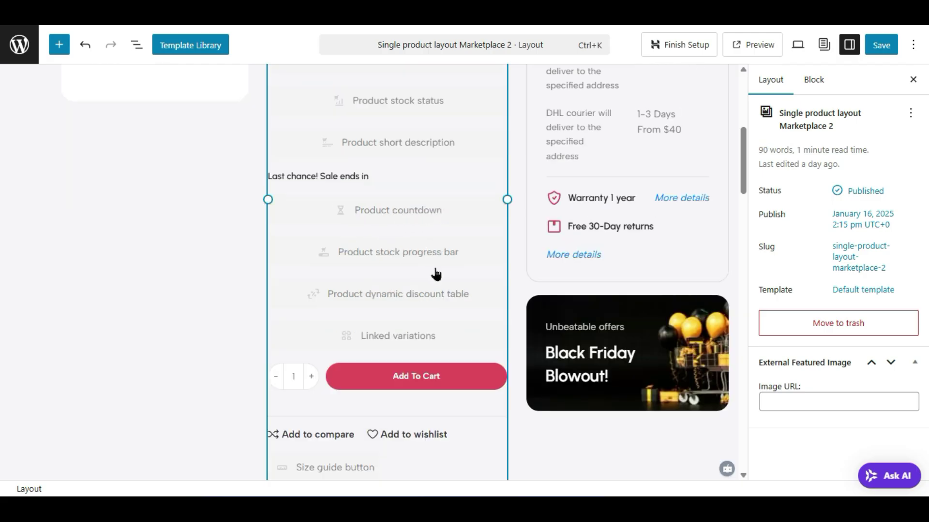
{"action": "left_click", "coordinate": [94, 103]}
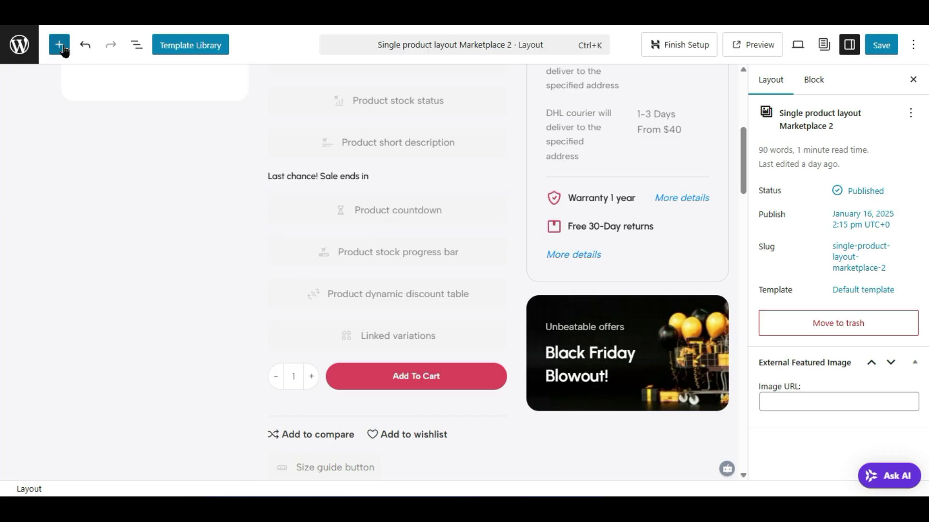
{"action": "left_click", "coordinate": [60, 45]}
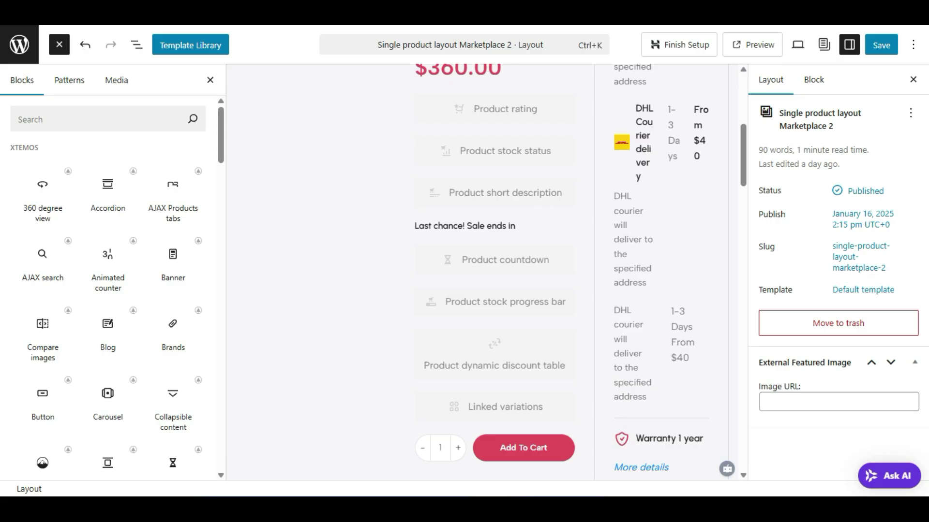
{"action": "scroll", "coordinate": [39, 269], "scroll_direction": "down", "scroll_amount": 20}
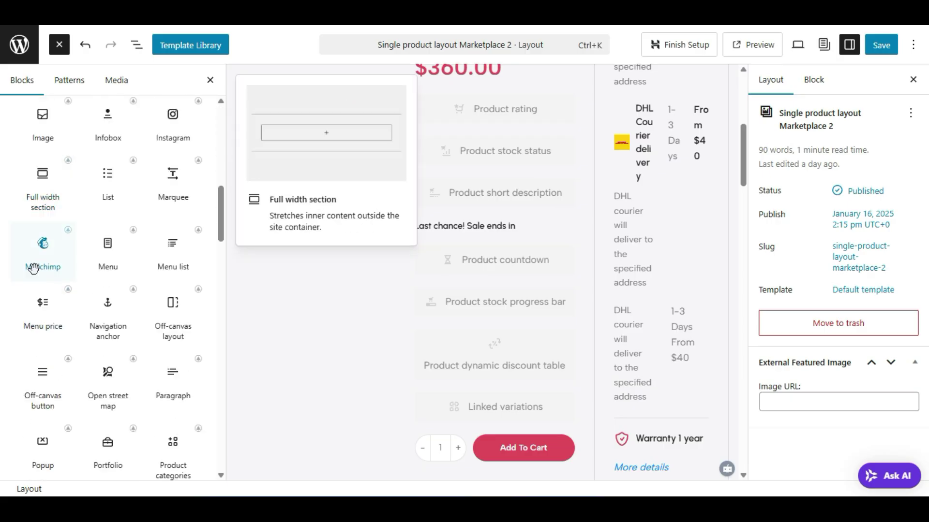
{"action": "scroll", "coordinate": [36, 278], "scroll_direction": "down", "scroll_amount": 10}
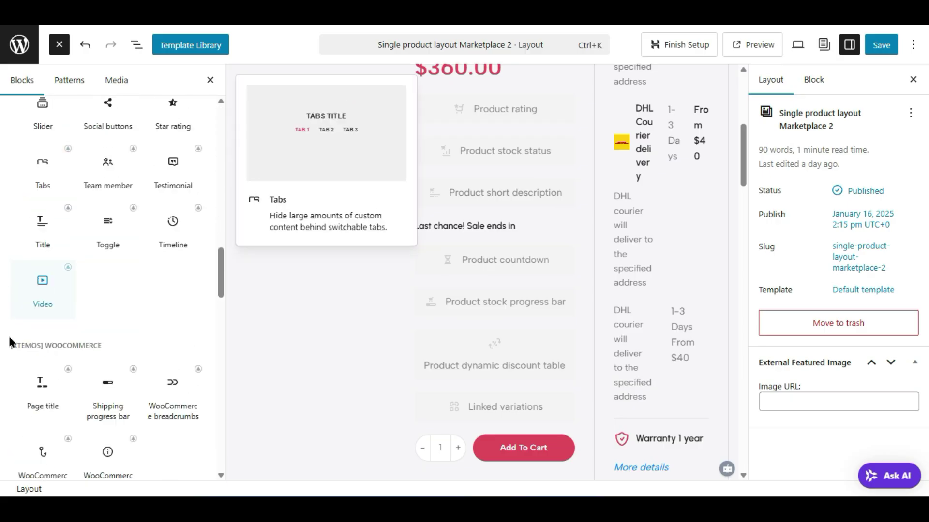
{"action": "scroll", "coordinate": [14, 349], "scroll_direction": "down", "scroll_amount": 2}
{"action": "scroll", "coordinate": [13, 348], "scroll_direction": "up", "scroll_amount": 8}
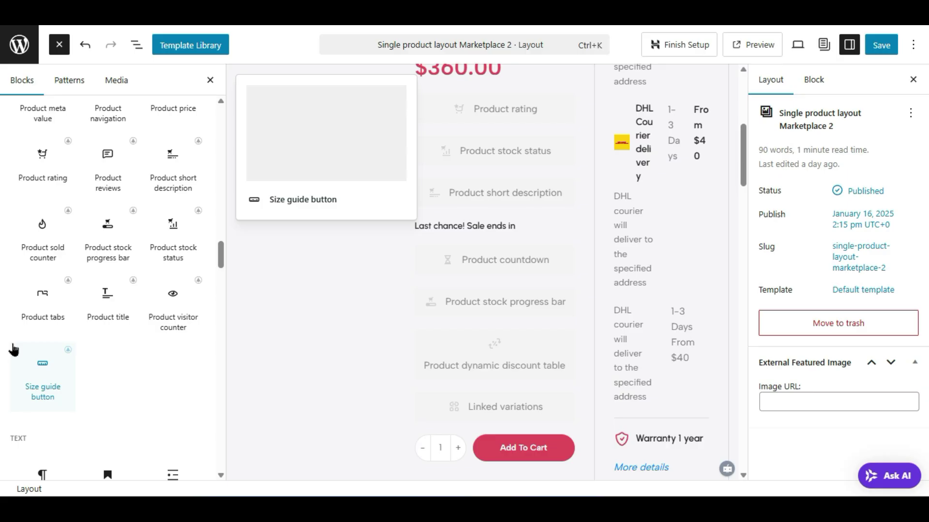
{"action": "scroll", "coordinate": [14, 348], "scroll_direction": "up", "scroll_amount": 5}
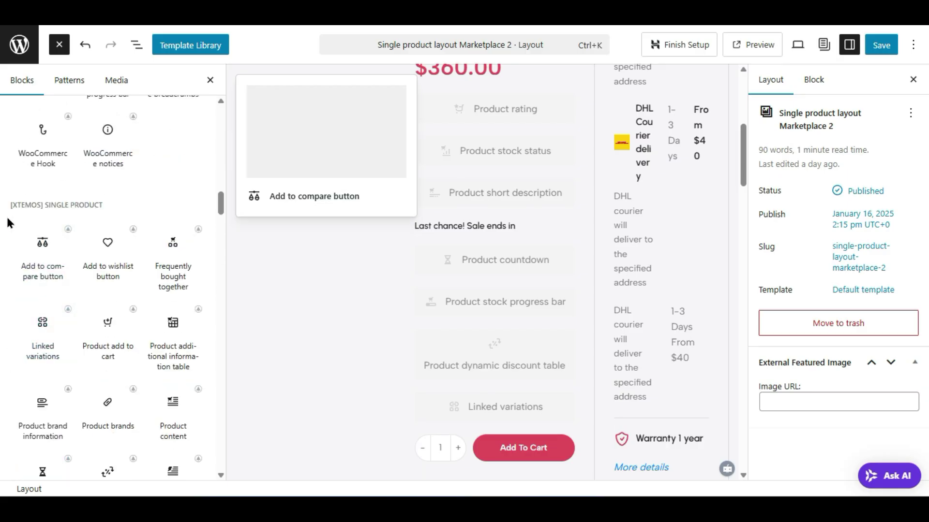
- Examine the blocks offered in the Single product group and compare them with those around the product price
{"action": "triple_click", "coordinate": [74, 205]}
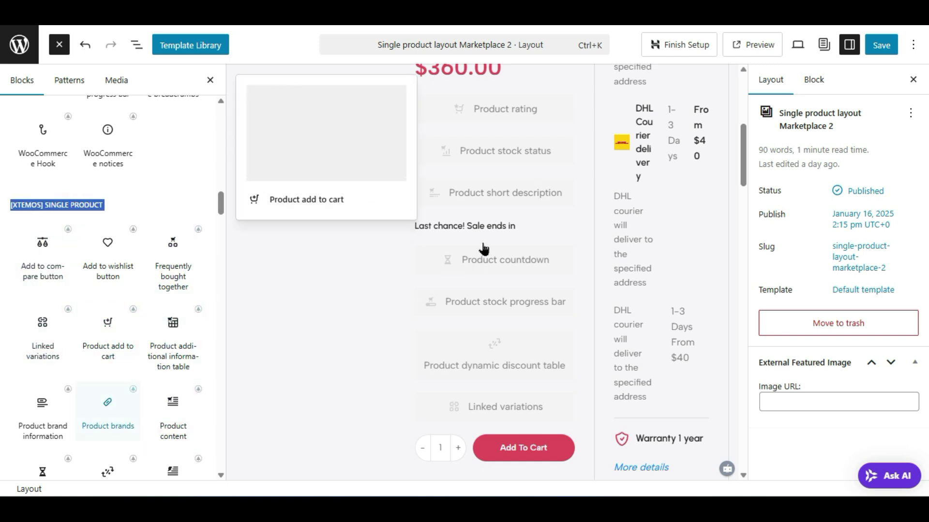
{"action": "scroll", "coordinate": [10, 316], "scroll_direction": "down", "scroll_amount": 2}
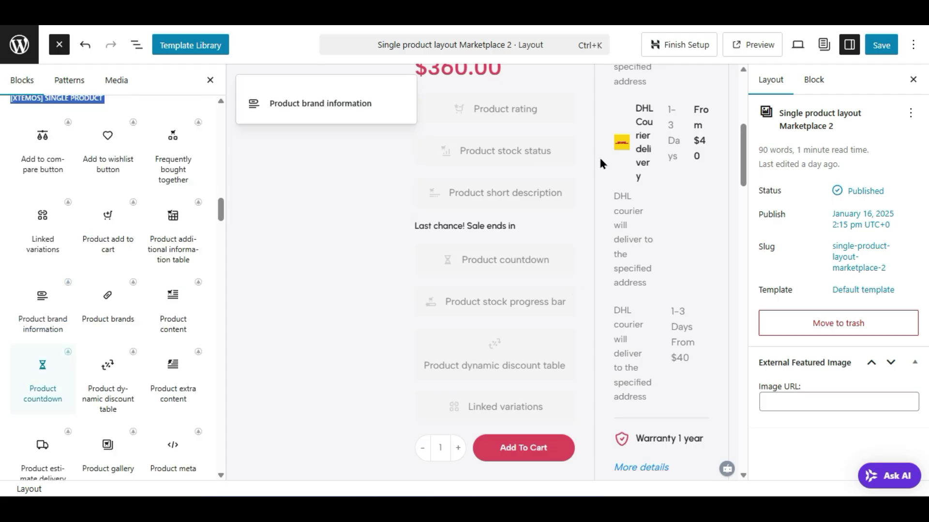
{"action": "left_click_drag", "start_coordinate": [43, 372], "coordinate": [176, 296]}
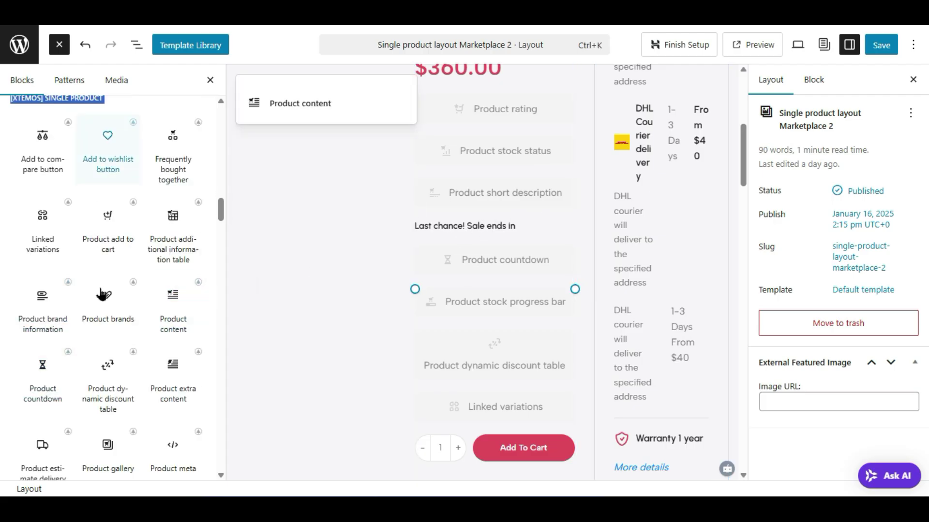
{"action": "scroll", "coordinate": [105, 312], "scroll_direction": "up", "scroll_amount": 2}
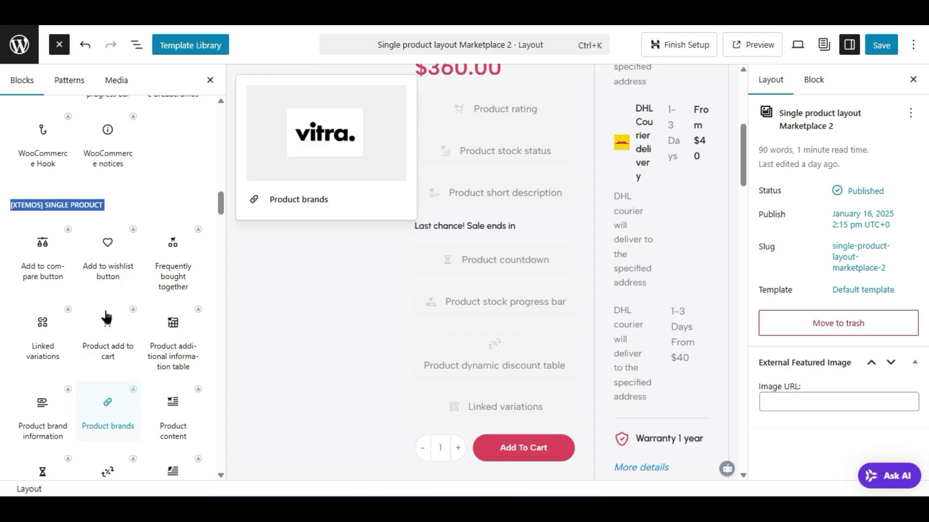
{"action": "scroll", "coordinate": [90, 353], "scroll_direction": "down", "scroll_amount": 2}
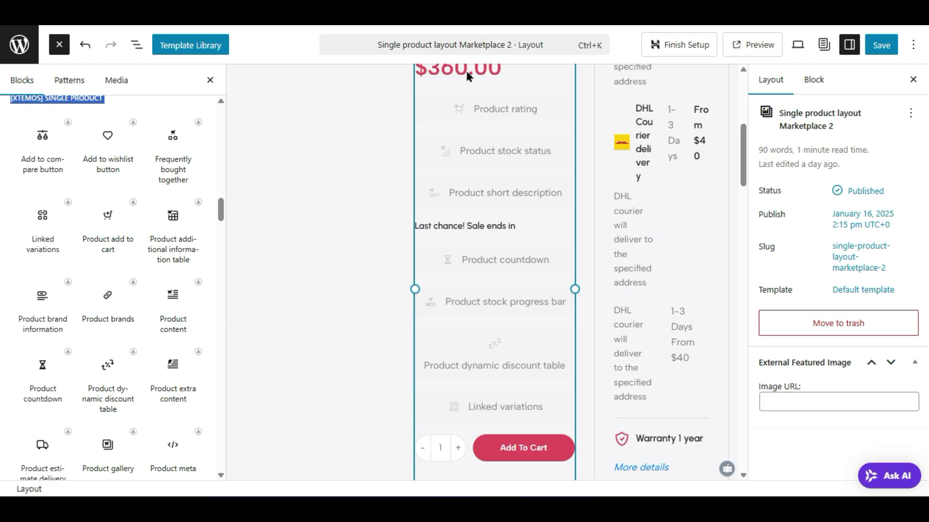
{"action": "scroll", "coordinate": [498, 261], "scroll_direction": "up", "scroll_amount": 2}
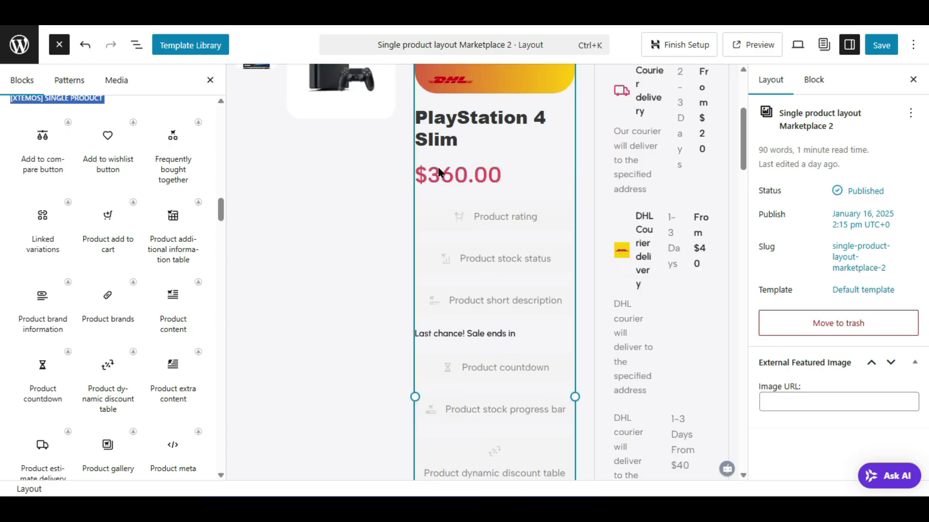
- Try to add a block from the Single product group directly below the product price
{"action": "left_click", "coordinate": [107, 313]}
{"action": "left_click_drag", "start_coordinate": [162, 334], "coordinate": [501, 242]}
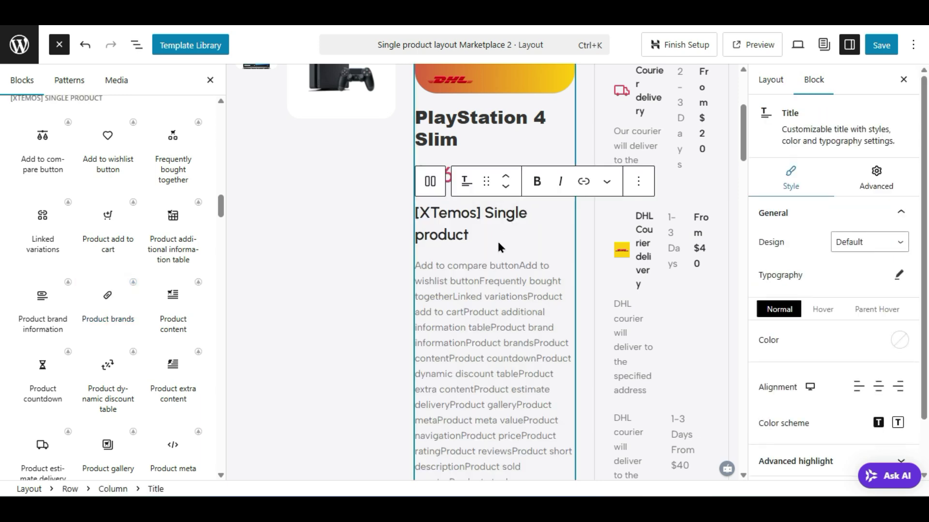
{"action": "left_click", "coordinate": [469, 299]}
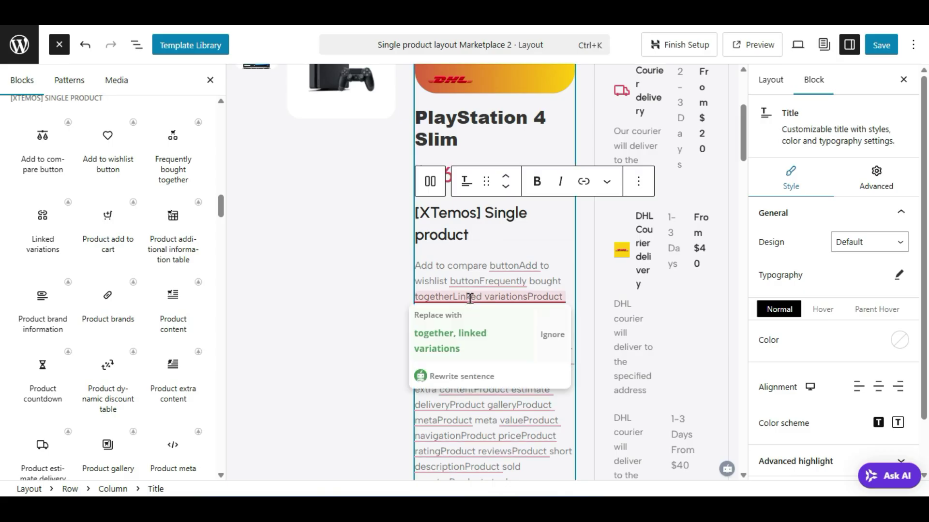
{"action": "scroll", "coordinate": [470, 299], "scroll_direction": "down", "scroll_amount": 2}
{"action": "mouse_move", "coordinate": [469, 343]}
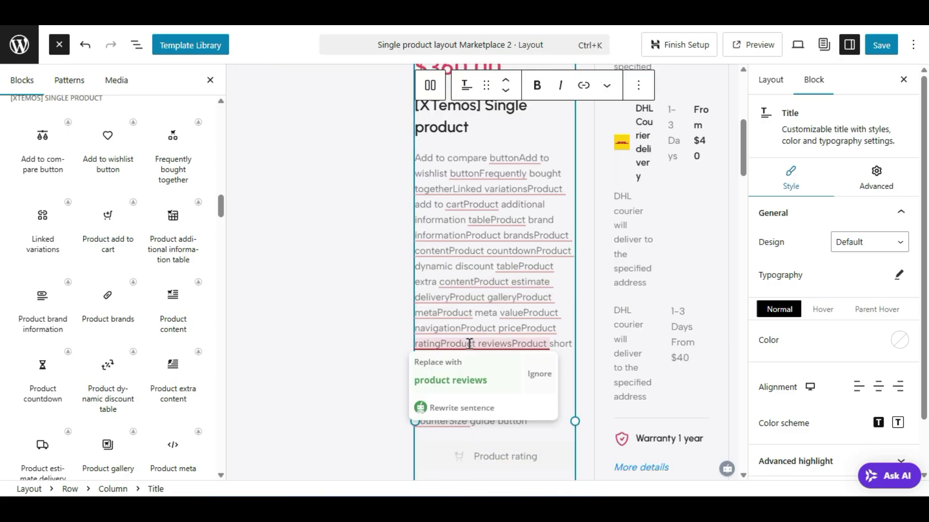
{"action": "scroll", "coordinate": [469, 344], "scroll_direction": "down", "scroll_amount": 2}
{"action": "scroll", "coordinate": [470, 346], "scroll_direction": "up", "scroll_amount": 9}
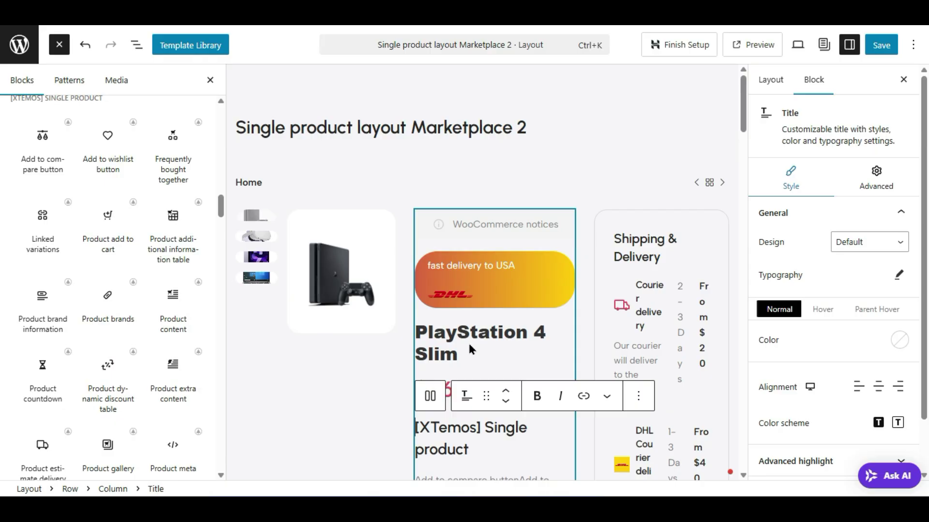
- Delete the stray "[XTemos] Single product" title block below the product price
{"action": "scroll", "coordinate": [494, 399], "scroll_direction": "down", "scroll_amount": 2}
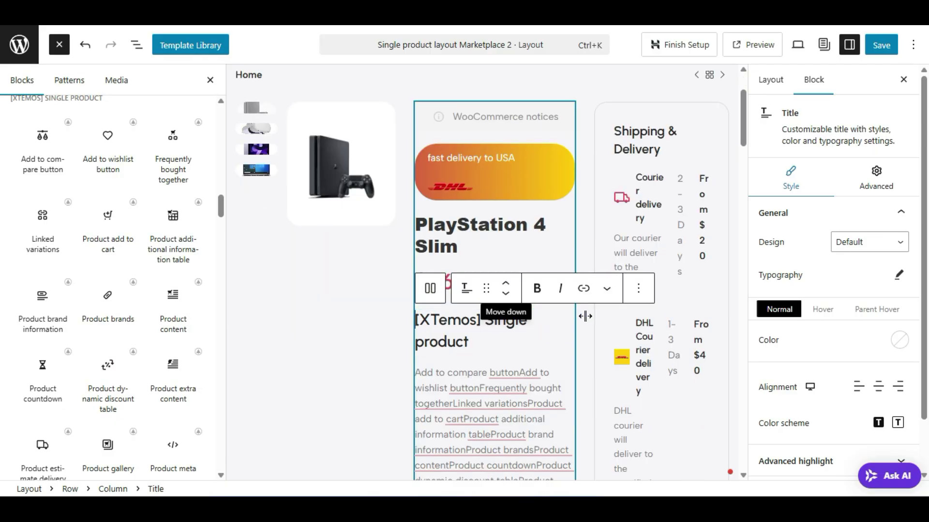
{"action": "left_click", "coordinate": [638, 289]}
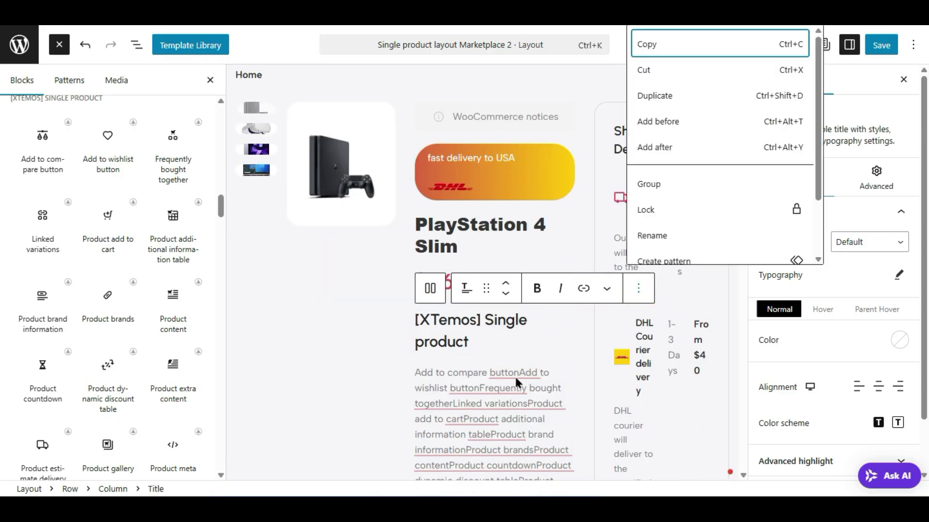
{"action": "left_click", "coordinate": [436, 309]}
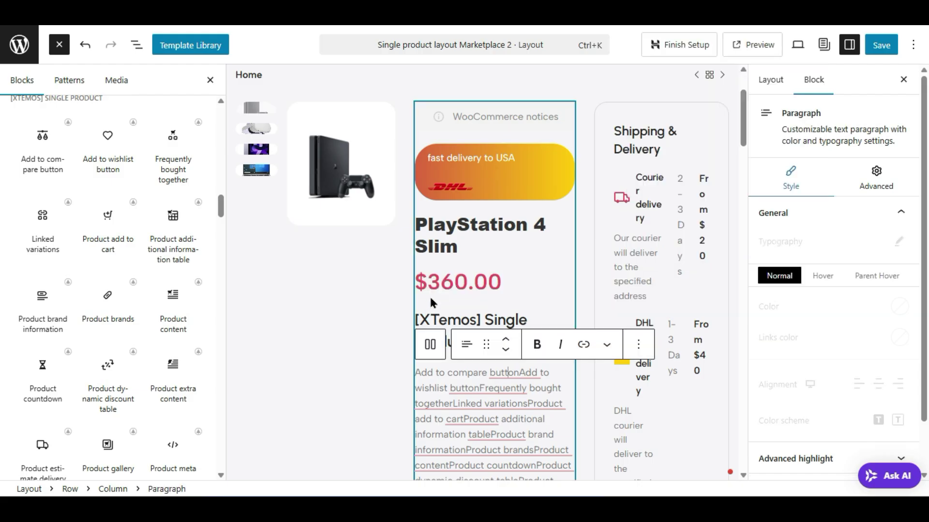
{"action": "left_click", "coordinate": [458, 319]}
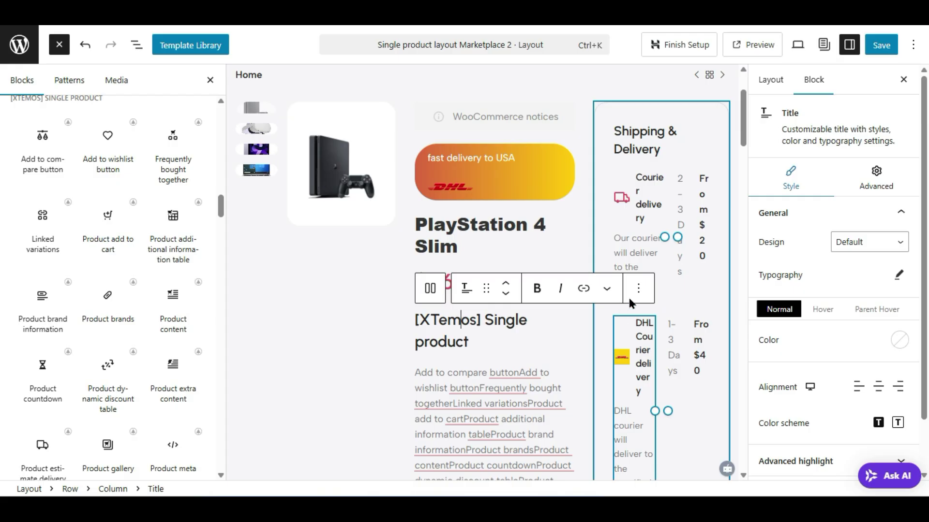
{"action": "left_click", "coordinate": [639, 290]}
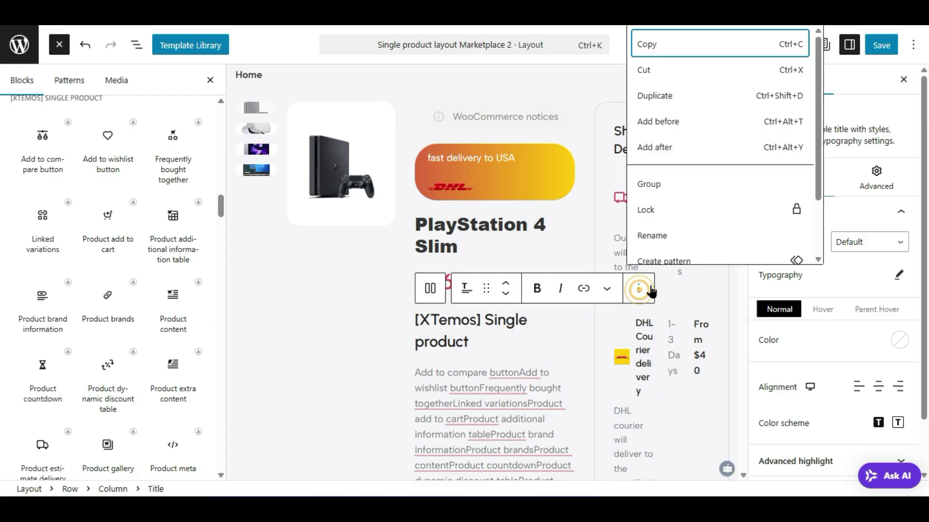
{"action": "key", "text": "Up"}
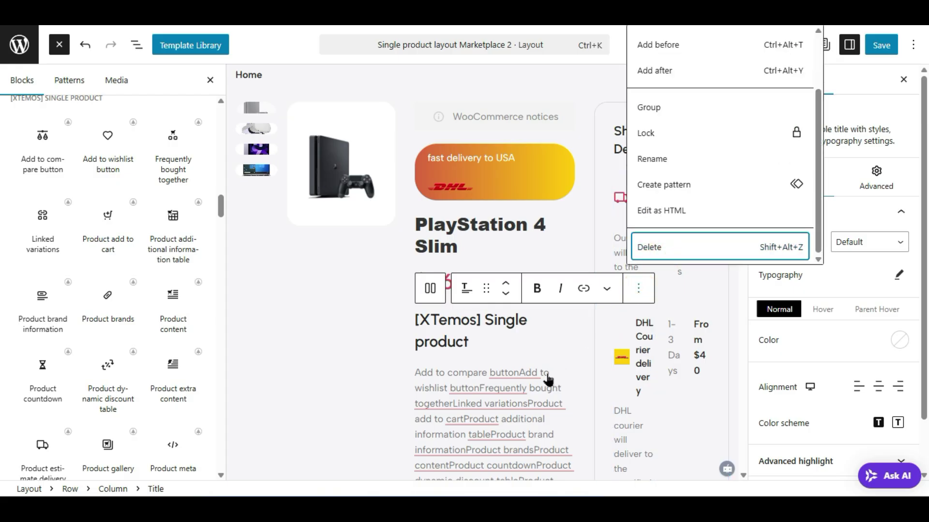
{"action": "key", "text": "Return"}
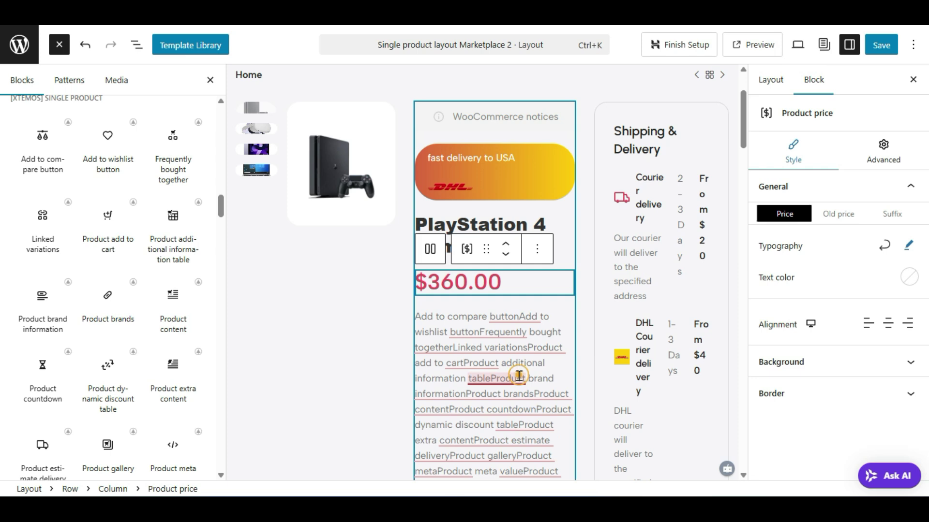
- Delete the stray paragraph of run-together block names below the product price
{"action": "left_click", "coordinate": [517, 378]}
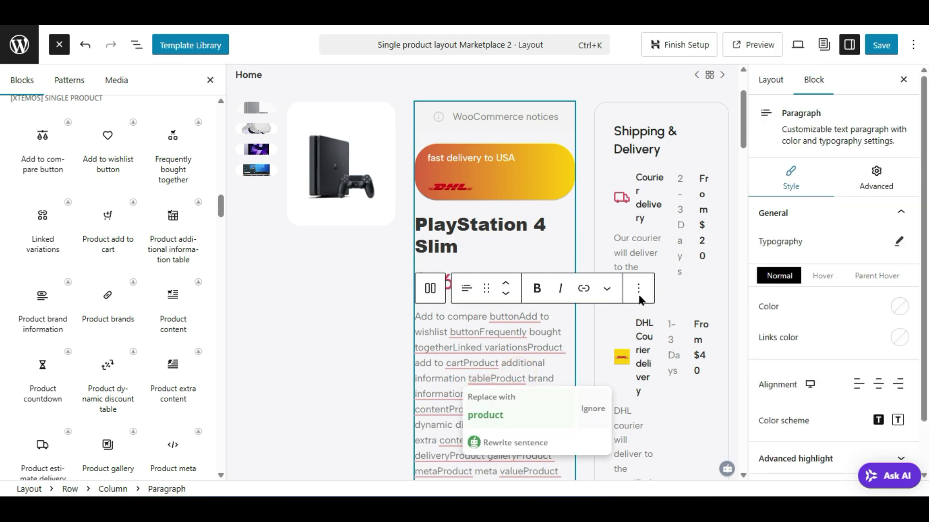
{"action": "left_click", "coordinate": [639, 289]}
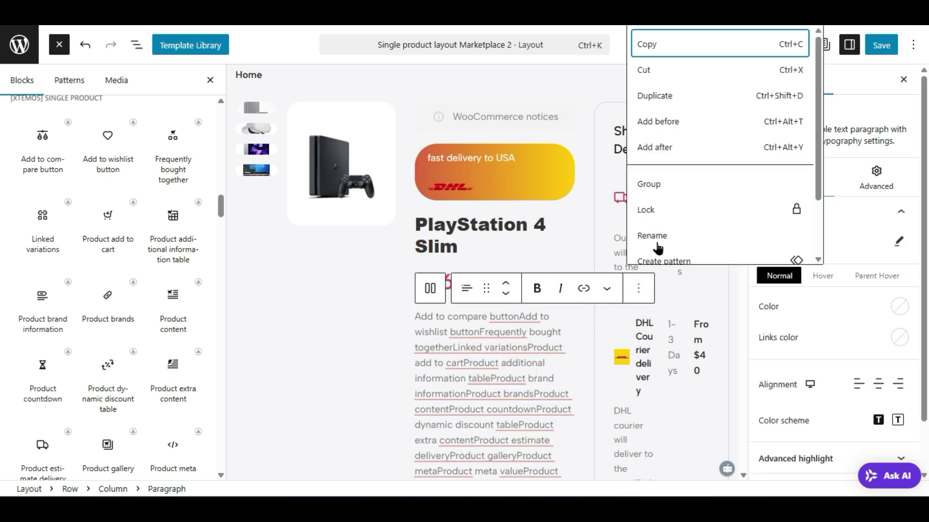
{"action": "key", "text": "Up"}
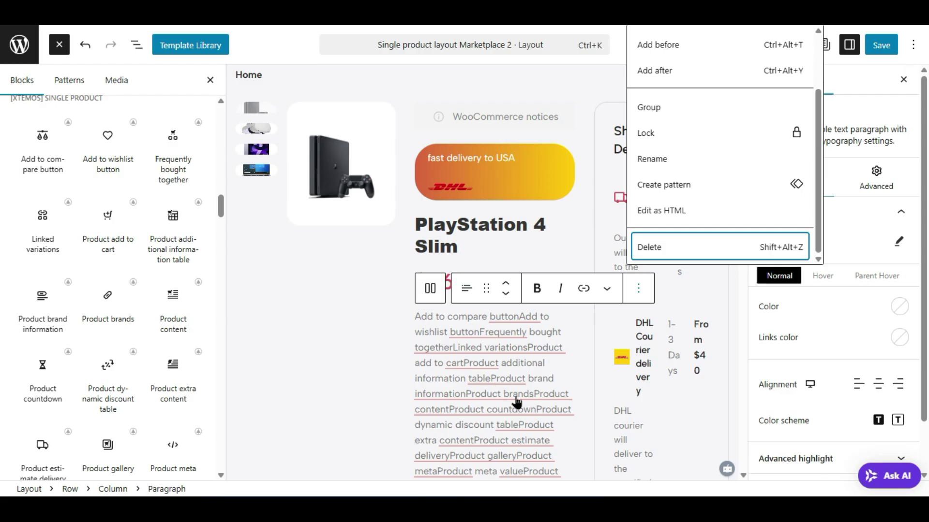
{"action": "key", "text": "Return"}
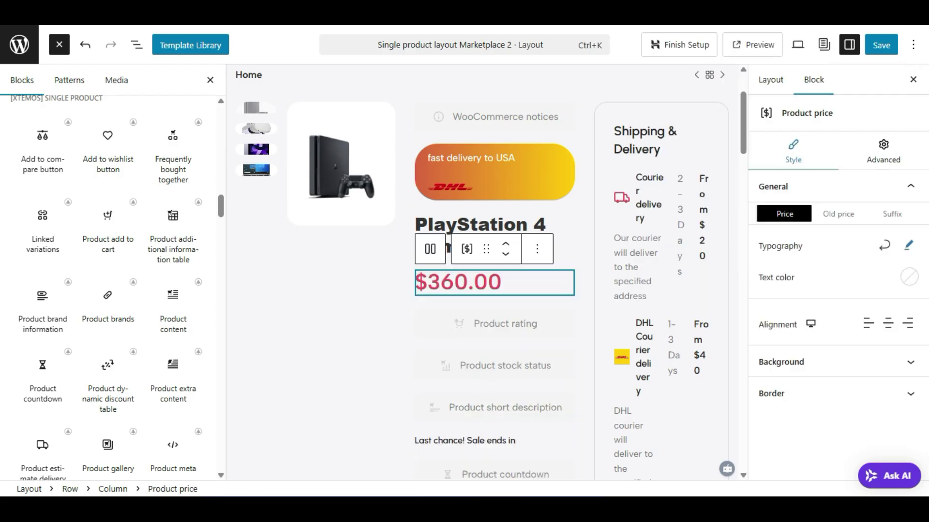
- Add a Product estimate delivery block directly below the product price
{"action": "scroll", "coordinate": [62, 294], "scroll_direction": "down", "scroll_amount": 2}
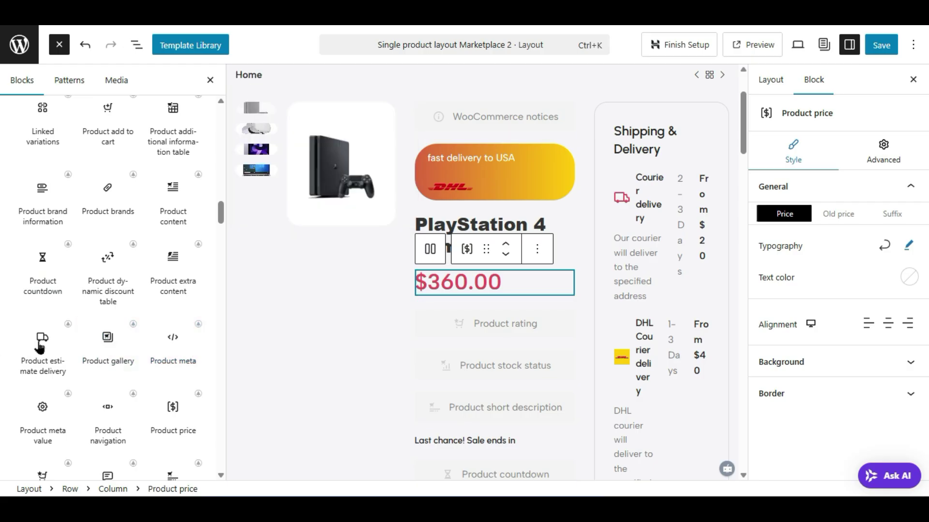
{"action": "mouse_move", "coordinate": [42, 347]}
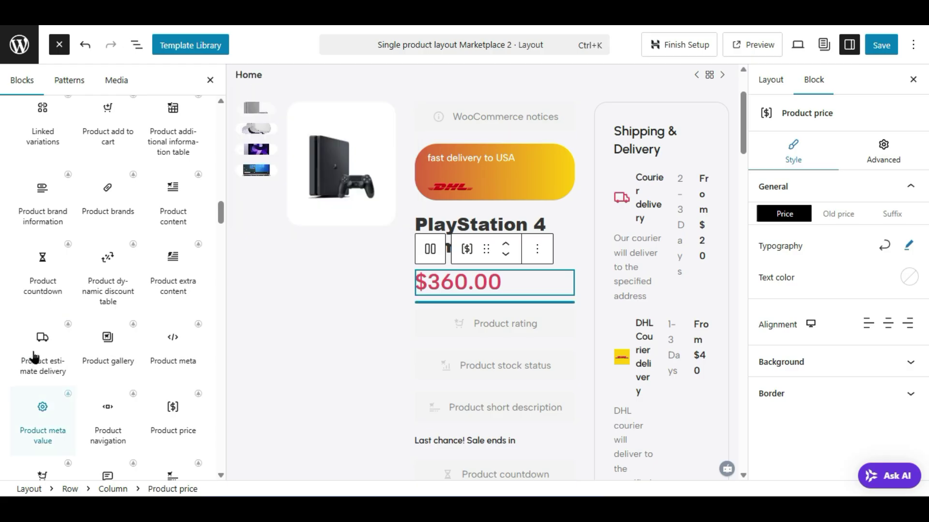
{"action": "left_click_drag", "start_coordinate": [34, 358], "coordinate": [456, 312]}
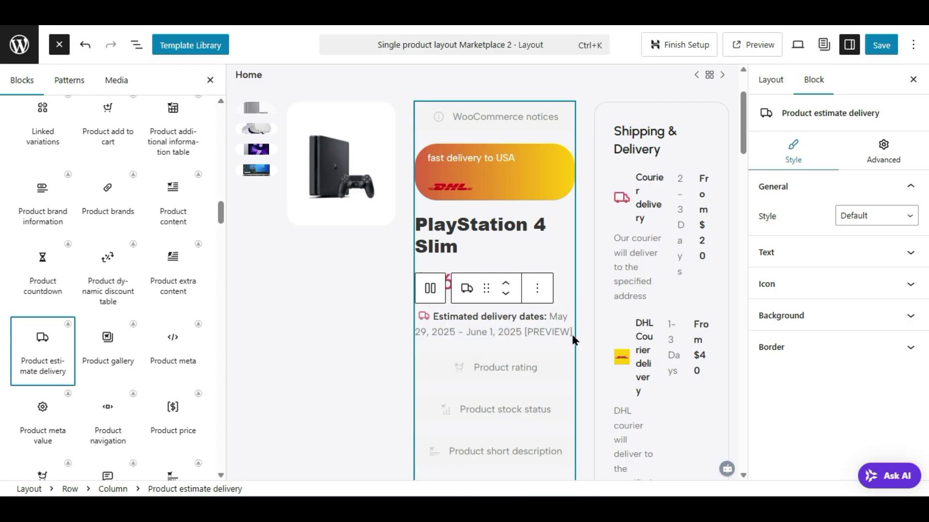
{"action": "left_click_drag", "start_coordinate": [28, 337], "coordinate": [512, 363]}
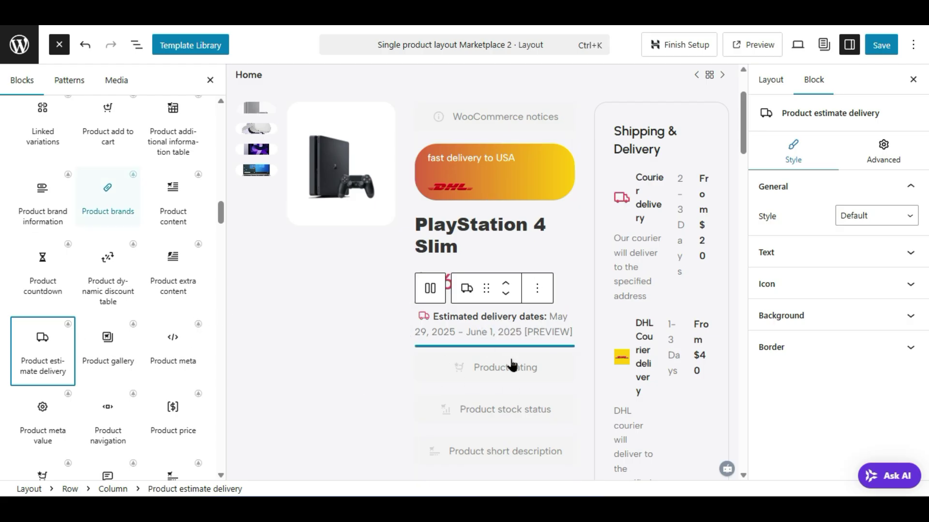
- Set the social share buttons below the wishlist link to size M with the Dark color scheme
{"action": "scroll", "coordinate": [514, 384], "scroll_direction": "down", "scroll_amount": 5}
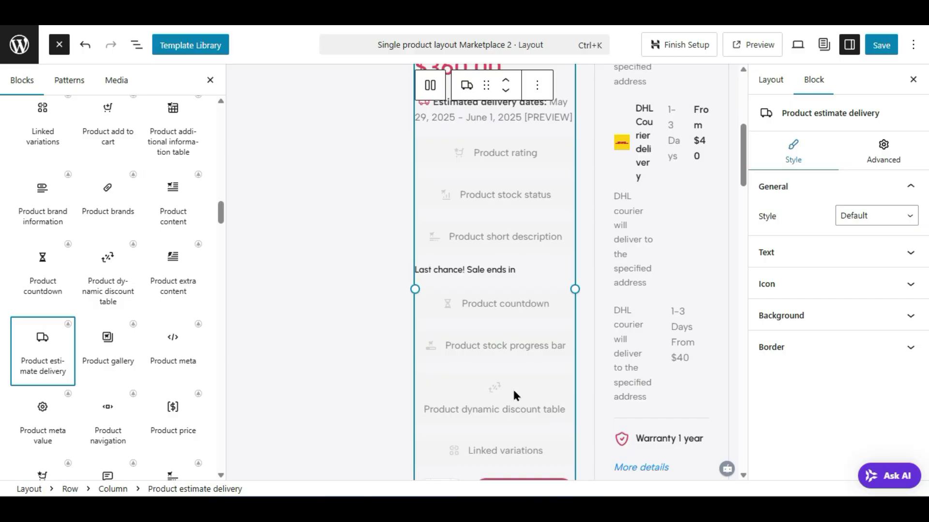
{"action": "scroll", "coordinate": [513, 395], "scroll_direction": "down", "scroll_amount": 5}
{"action": "scroll", "coordinate": [514, 395], "scroll_direction": "down", "scroll_amount": 5}
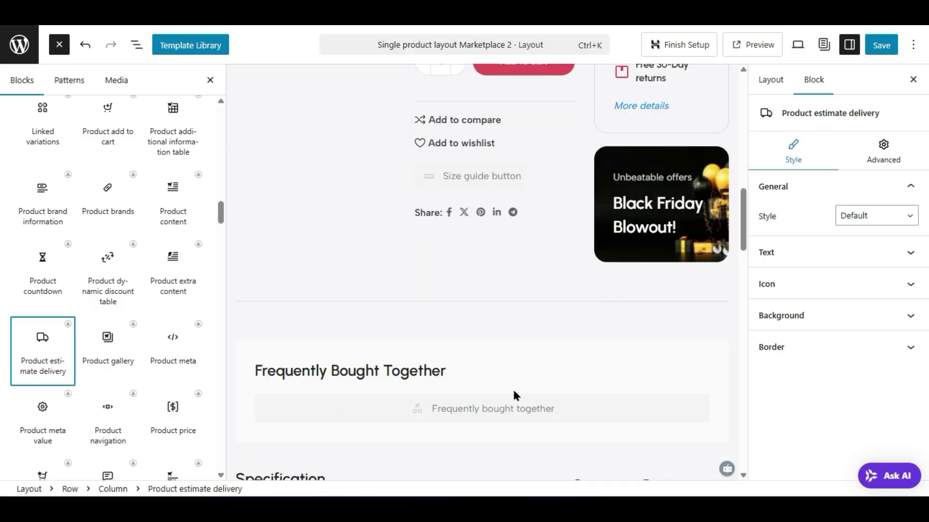
{"action": "scroll", "coordinate": [514, 394], "scroll_direction": "up", "scroll_amount": 3}
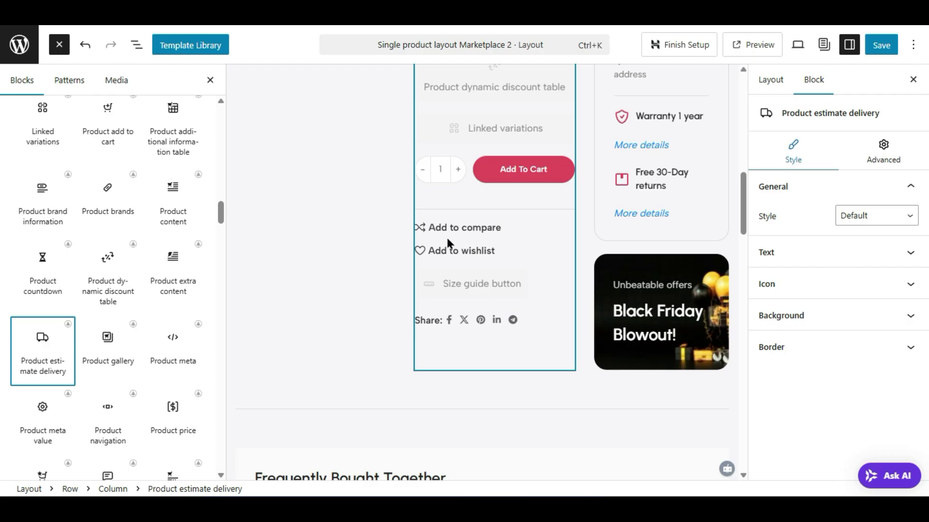
{"action": "left_click", "coordinate": [490, 320]}
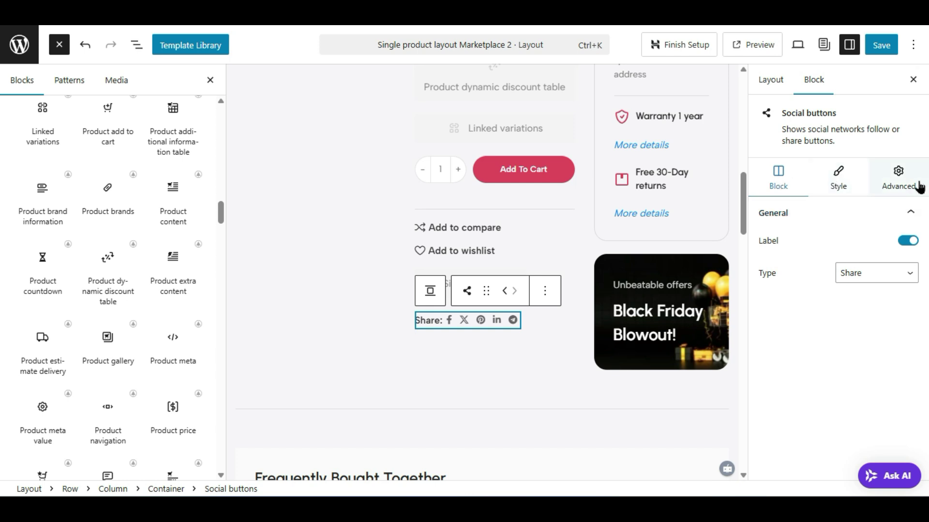
{"action": "left_click", "coordinate": [844, 188]}
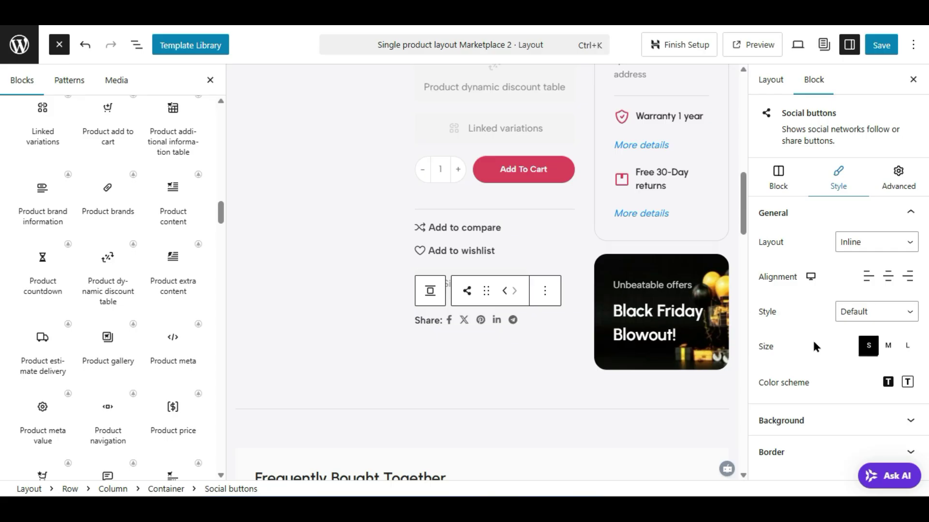
{"action": "left_click", "coordinate": [888, 346]}
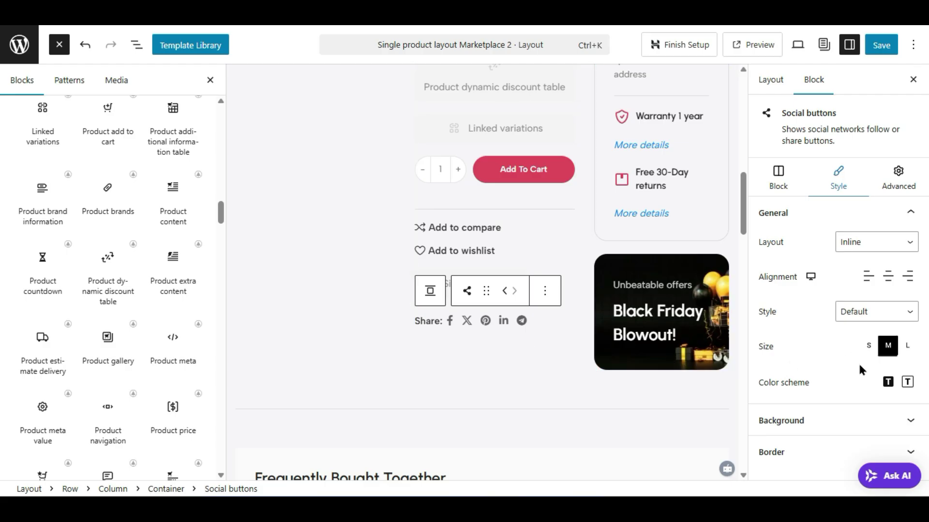
{"action": "left_click", "coordinate": [888, 382]}
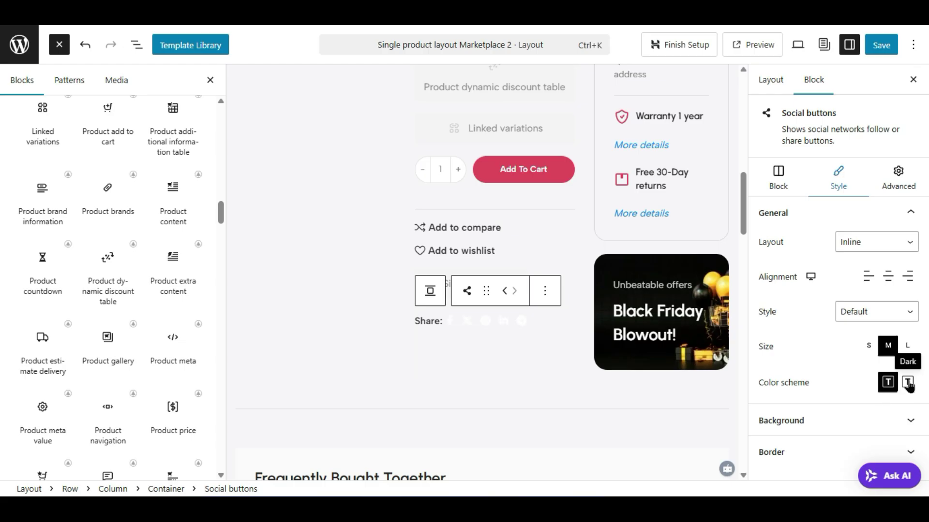
- Try grey and red background colors on the social share buttons, then reset the background color
{"action": "left_click", "coordinate": [901, 421]}
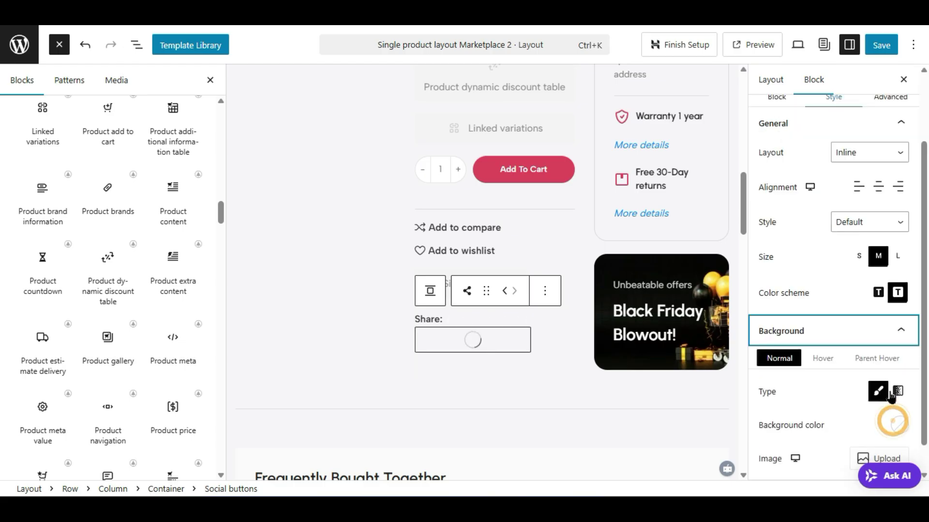
{"action": "left_click", "coordinate": [899, 425]}
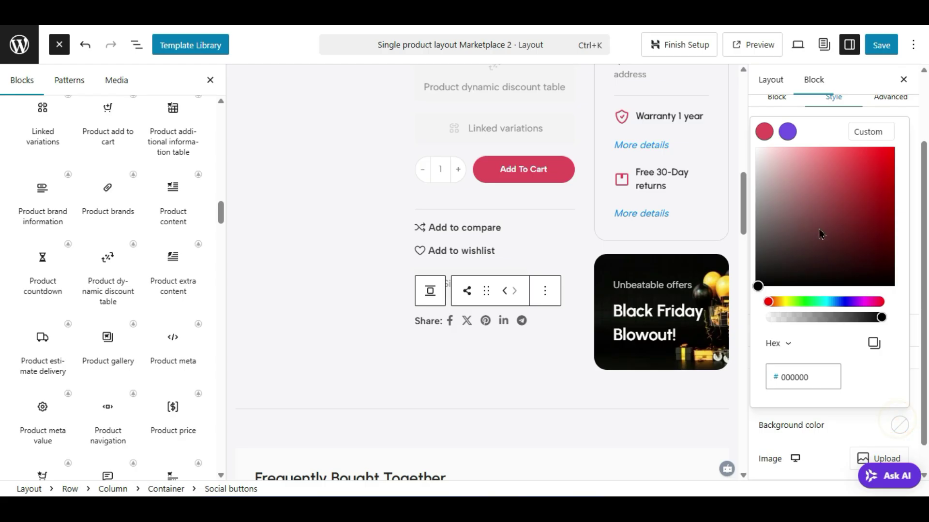
{"action": "left_click_drag", "start_coordinate": [783, 248], "coordinate": [757, 176]}
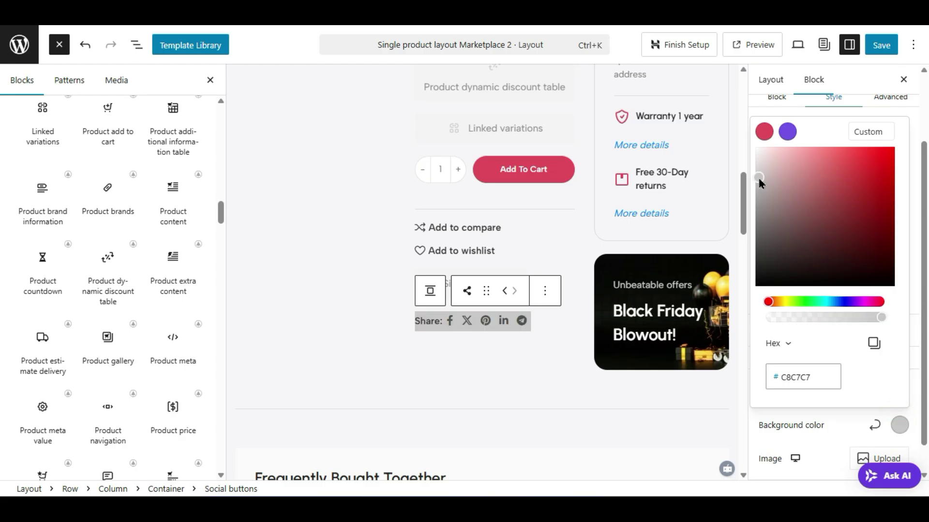
{"action": "left_click", "coordinate": [874, 148]}
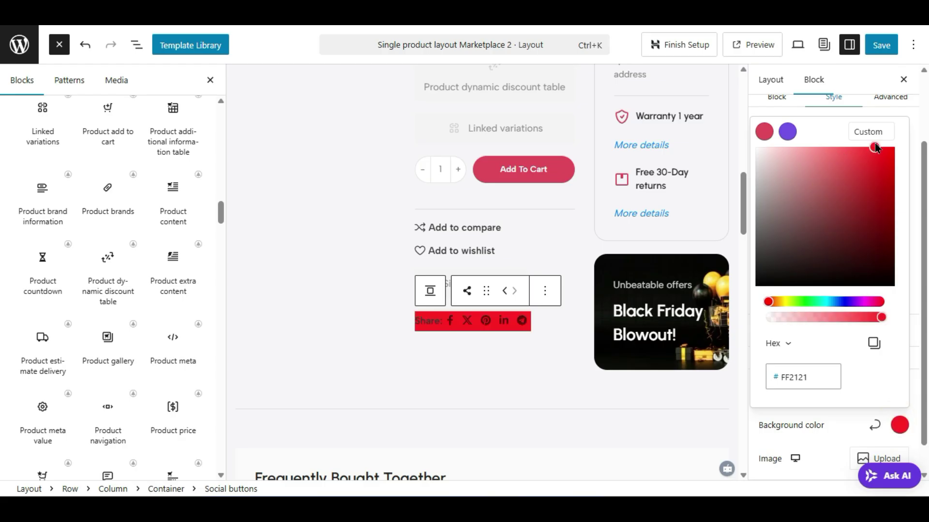
{"action": "left_click_drag", "start_coordinate": [876, 147], "coordinate": [752, 180]}
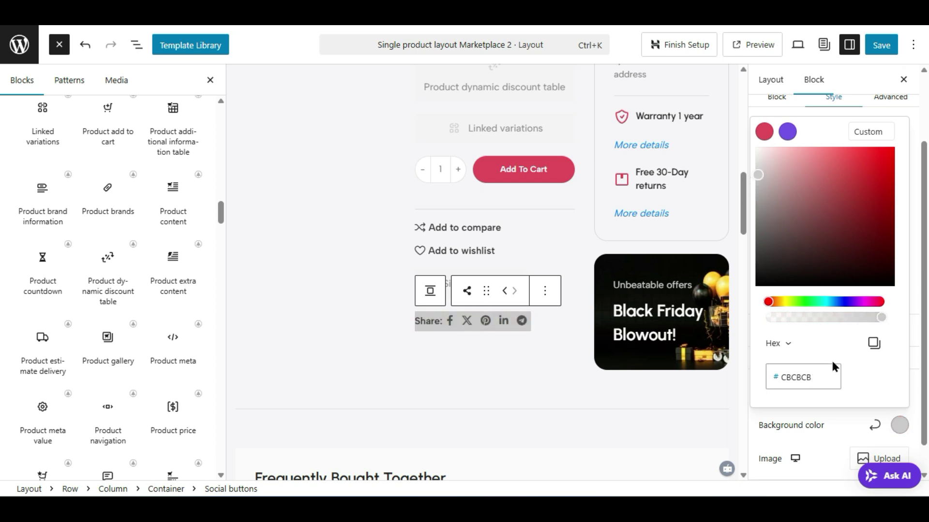
{"action": "left_click", "coordinate": [875, 426]}
{"action": "left_click", "coordinate": [875, 425]}
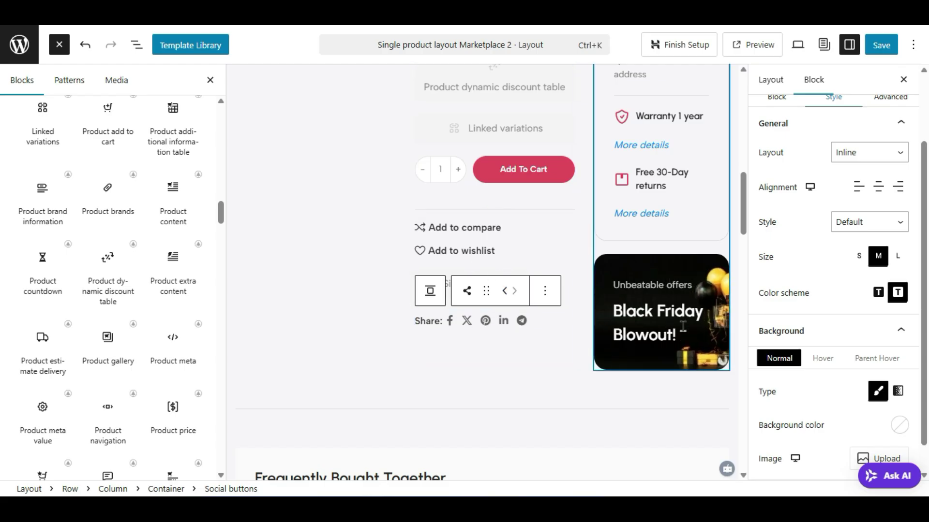
- Select the Black Friday banner in the delivery column and open its background settings
{"action": "left_click", "coordinate": [701, 335]}
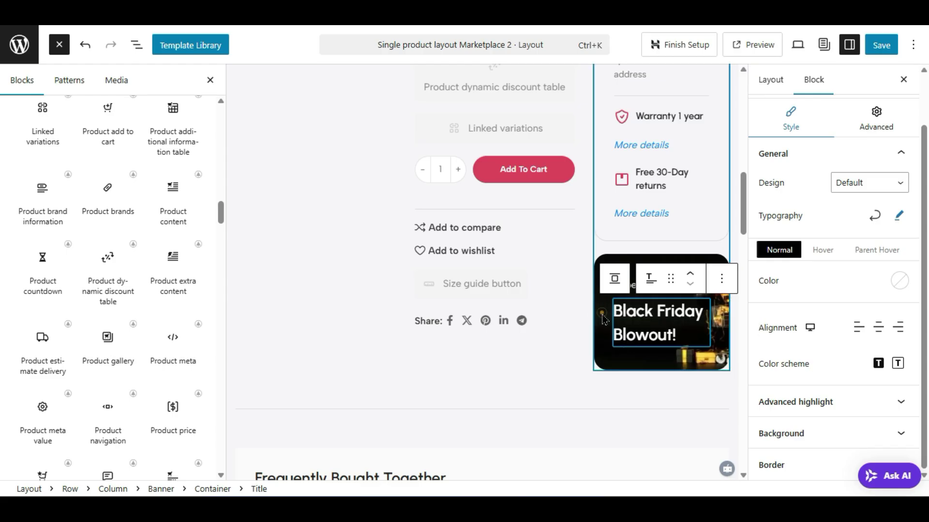
{"action": "left_click", "coordinate": [604, 320]}
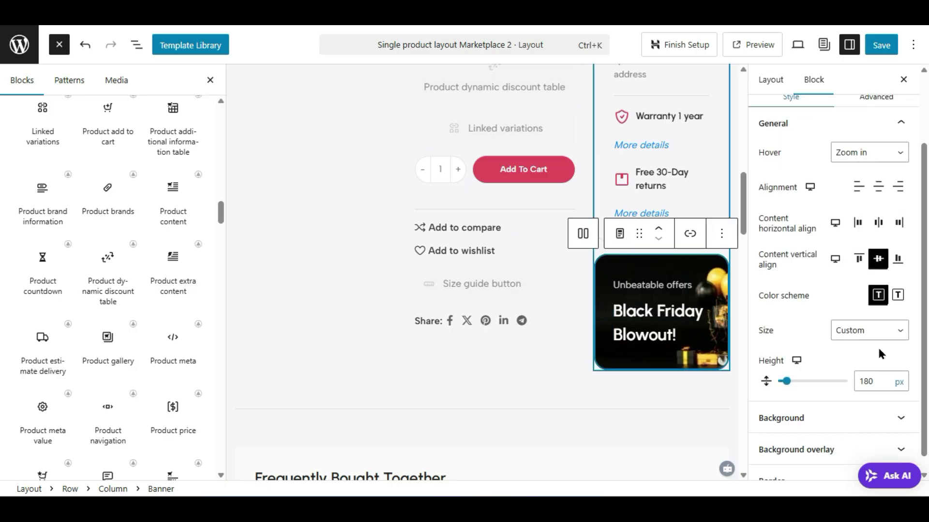
{"action": "scroll", "coordinate": [879, 353], "scroll_direction": "down", "scroll_amount": 1}
{"action": "left_click", "coordinate": [866, 403]}
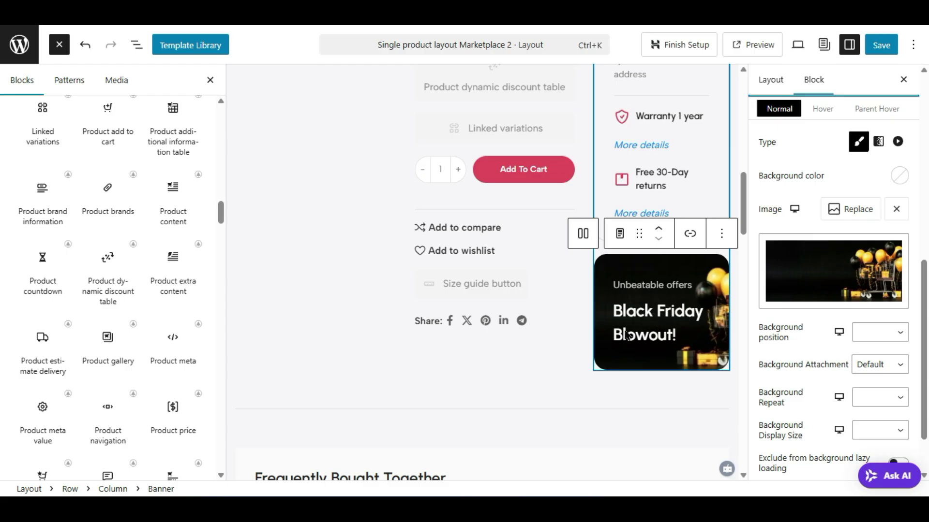
- Replace the banner's "Unbeatable offers" text with "New Product offer"
{"action": "mouse_move", "coordinate": [662, 294]}
{"action": "triple_click", "coordinate": [675, 293]}
{"action": "mouse_move", "coordinate": [661, 433]}
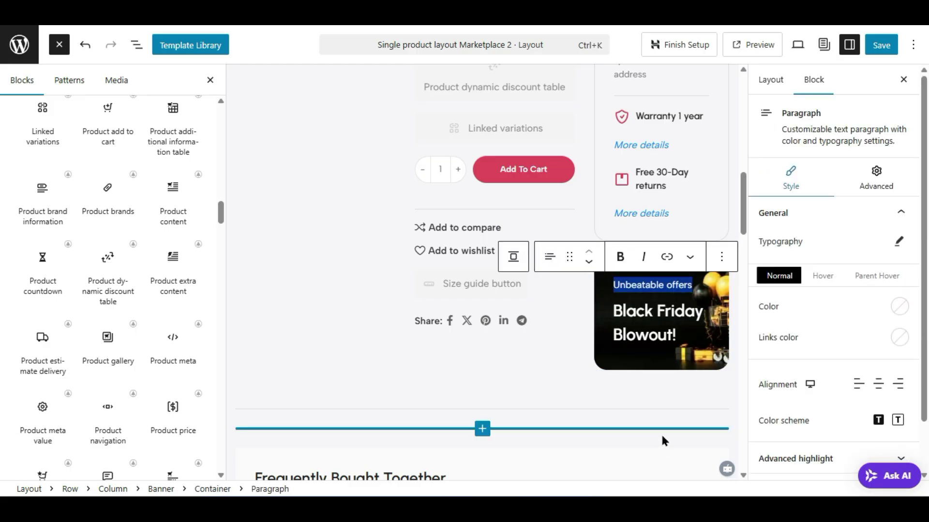
{"action": "type", "text": "N"}
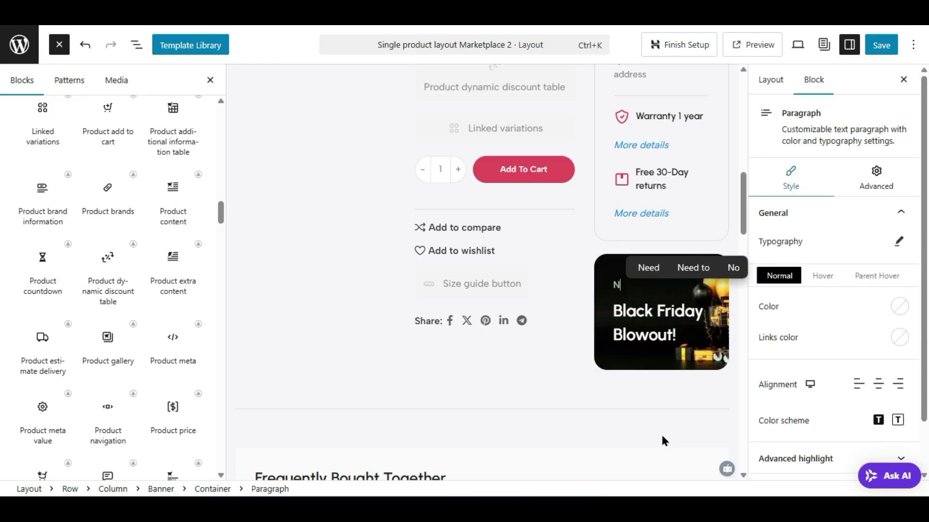
{"action": "type", "text": "ew Pro"}
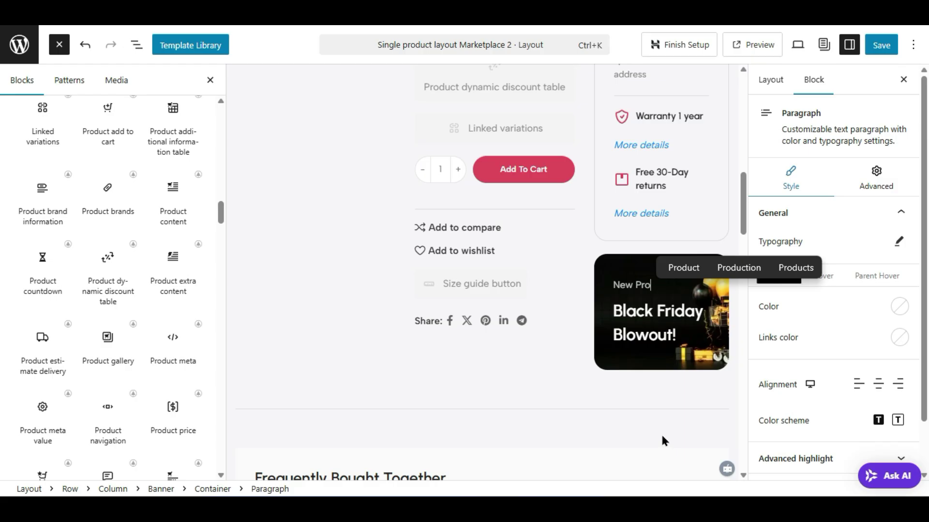
{"action": "type", "text": "duct offer"}
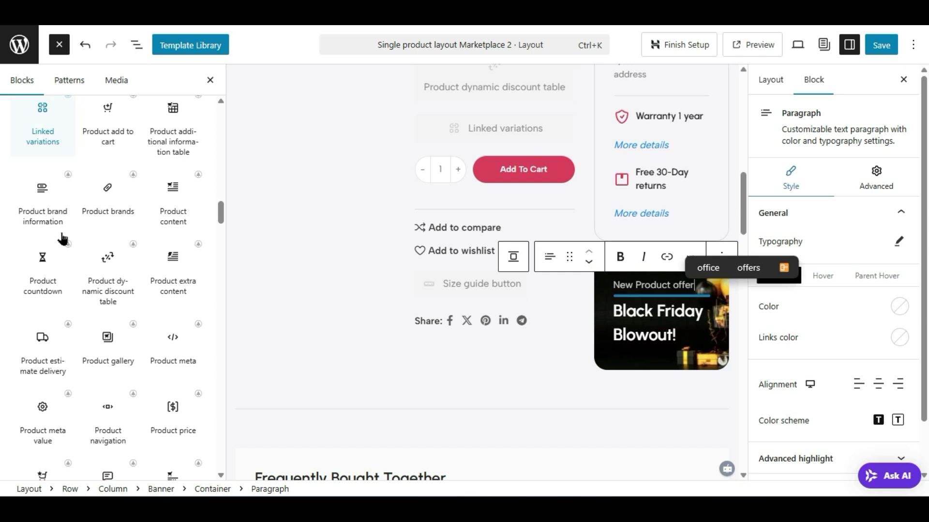
- Set the layout of the Product reviews block under Customer Reviews to Two columns and open its style settings
{"action": "mouse_move", "coordinate": [95, 242]}
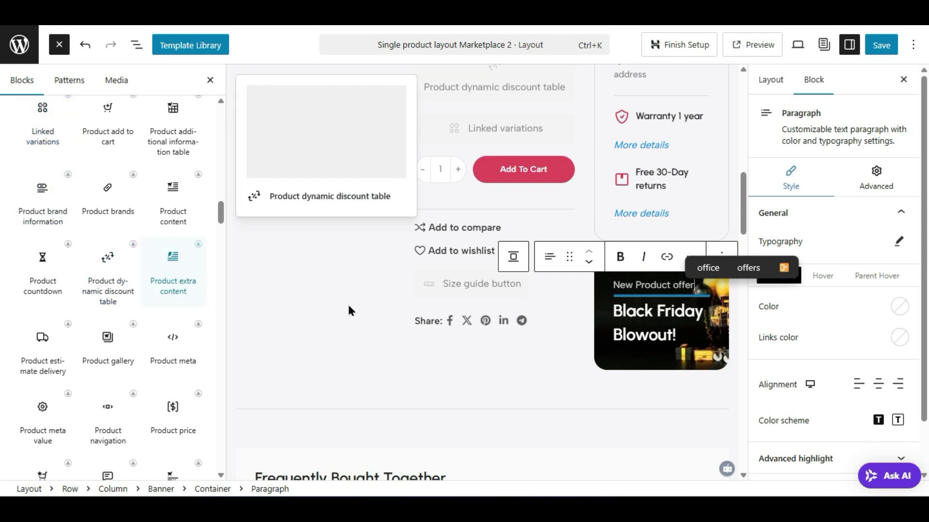
{"action": "scroll", "coordinate": [349, 309], "scroll_direction": "down", "scroll_amount": 2}
{"action": "scroll", "coordinate": [347, 303], "scroll_direction": "down", "scroll_amount": 4}
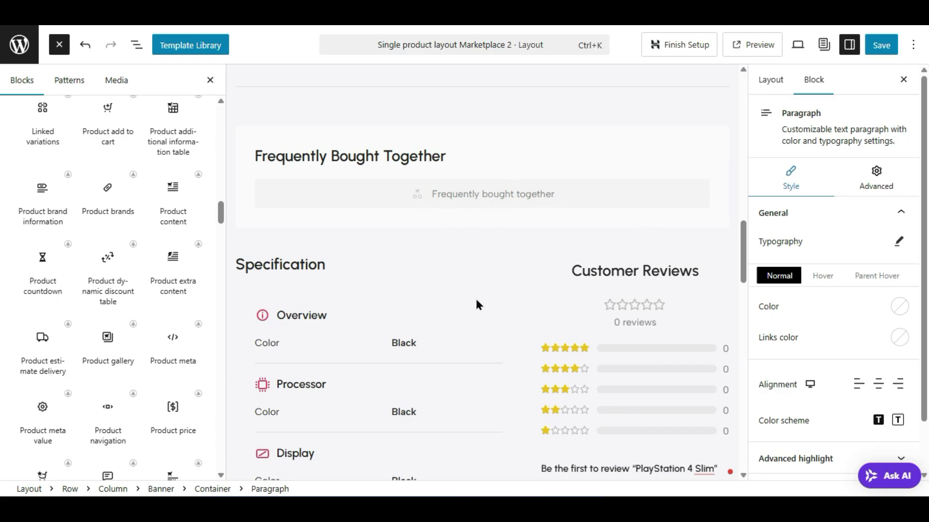
{"action": "scroll", "coordinate": [481, 315], "scroll_direction": "down", "scroll_amount": 2}
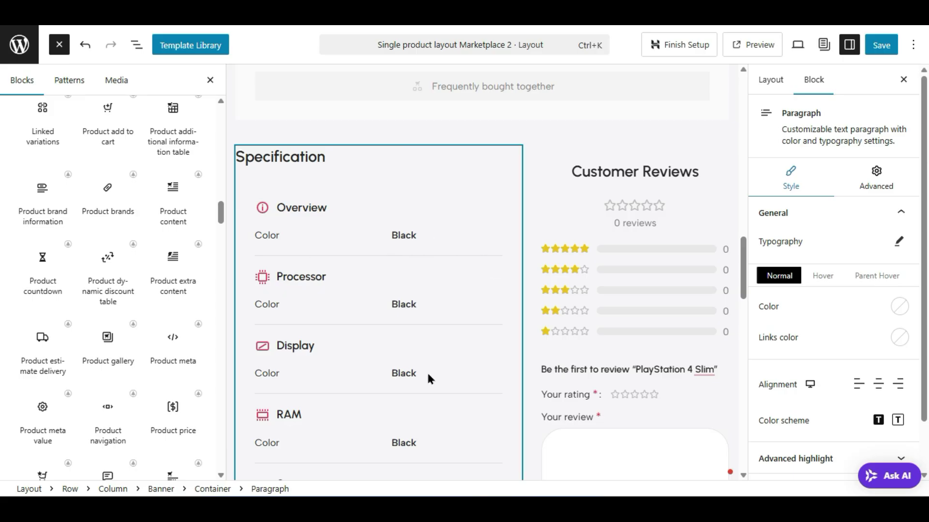
{"action": "left_click", "coordinate": [694, 197]}
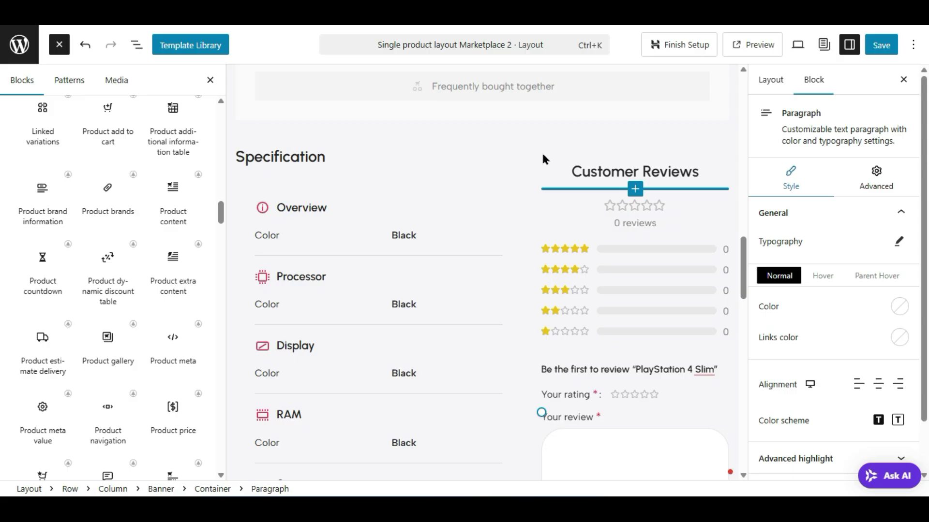
{"action": "left_click", "coordinate": [698, 227]}
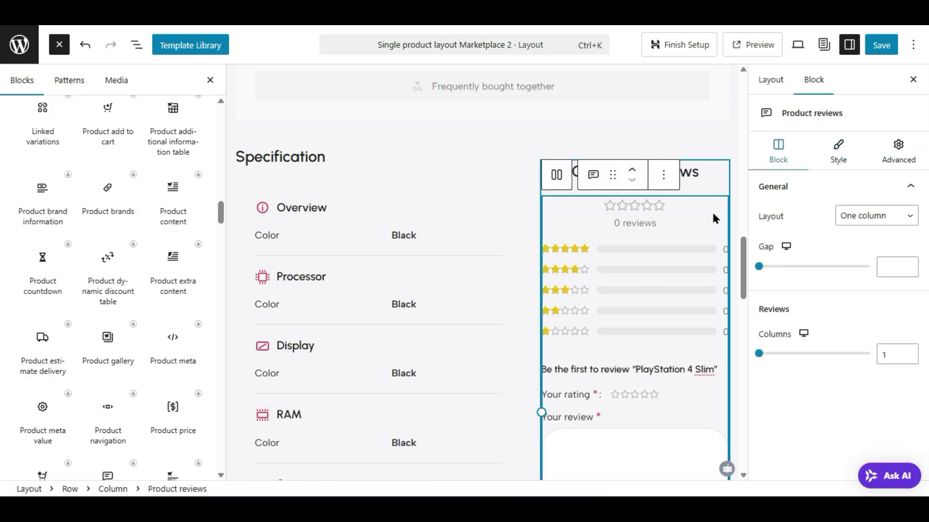
{"action": "left_click", "coordinate": [859, 220]}
{"action": "left_click", "coordinate": [851, 251]}
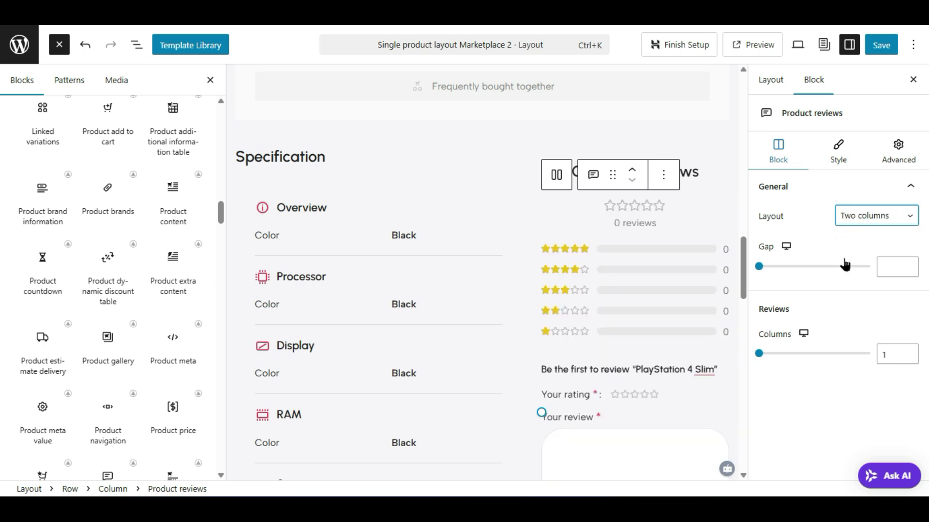
{"action": "left_click", "coordinate": [846, 158]}
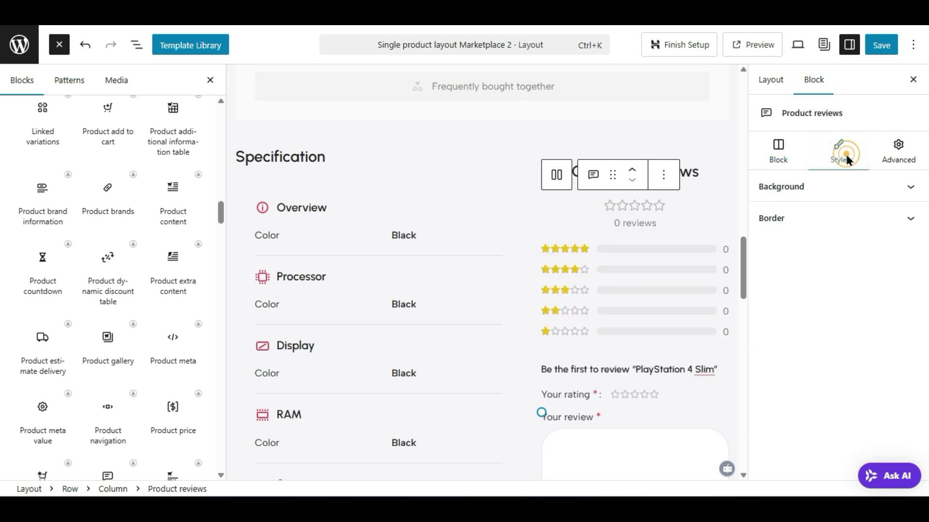
- Try a near-black background color on the Product reviews block, then reset the background color
{"action": "left_click", "coordinate": [845, 198]}
{"action": "left_click", "coordinate": [905, 282]}
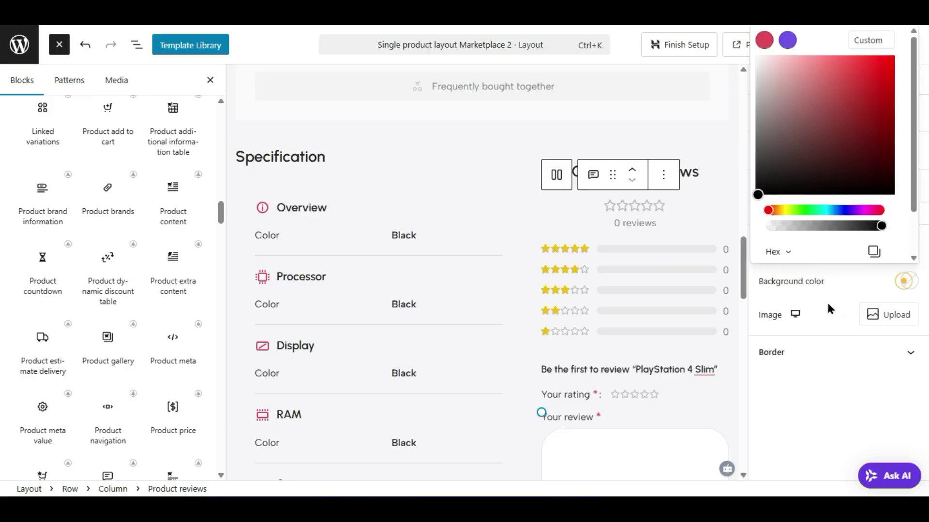
{"action": "left_click_drag", "start_coordinate": [792, 145], "coordinate": [777, 189]}
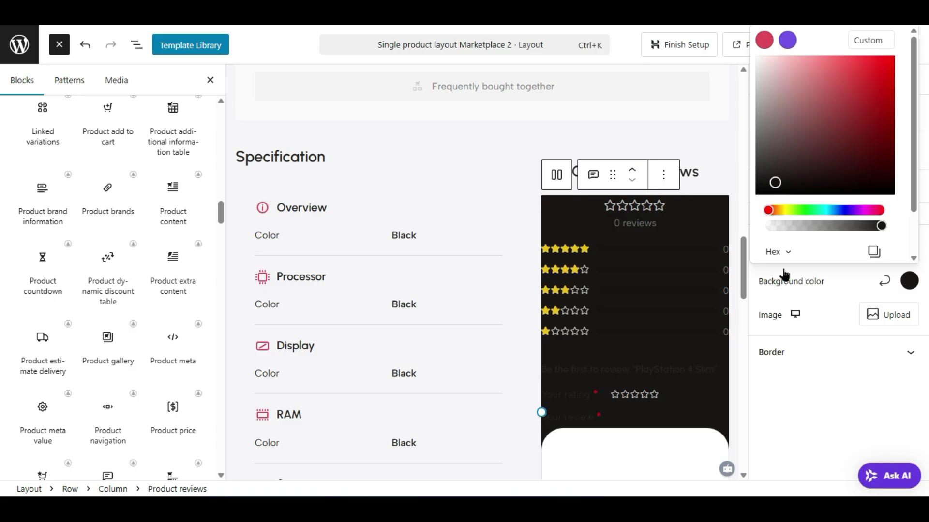
{"action": "left_click", "coordinate": [773, 374]}
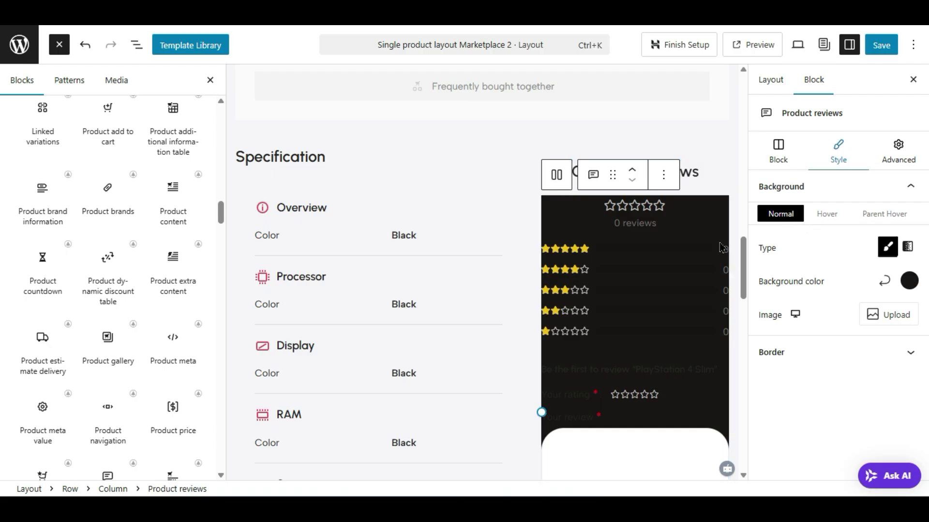
{"action": "left_click", "coordinate": [647, 228]}
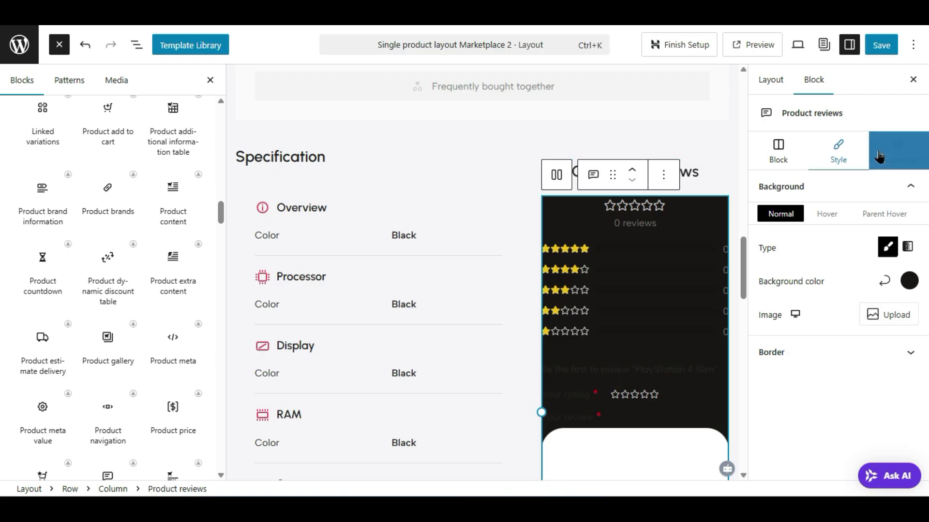
{"action": "left_click", "coordinate": [793, 157]}
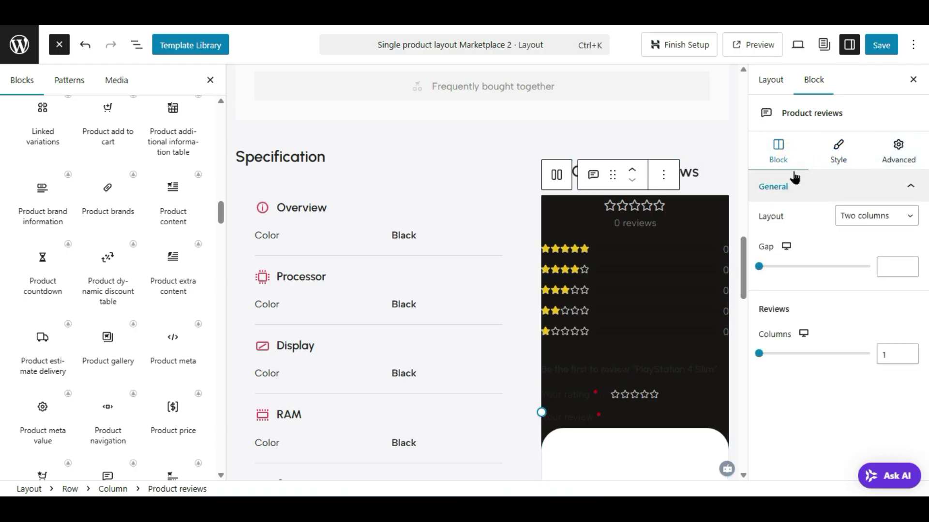
{"action": "left_click", "coordinate": [854, 213]}
{"action": "left_click", "coordinate": [852, 234]}
{"action": "left_click", "coordinate": [846, 162]}
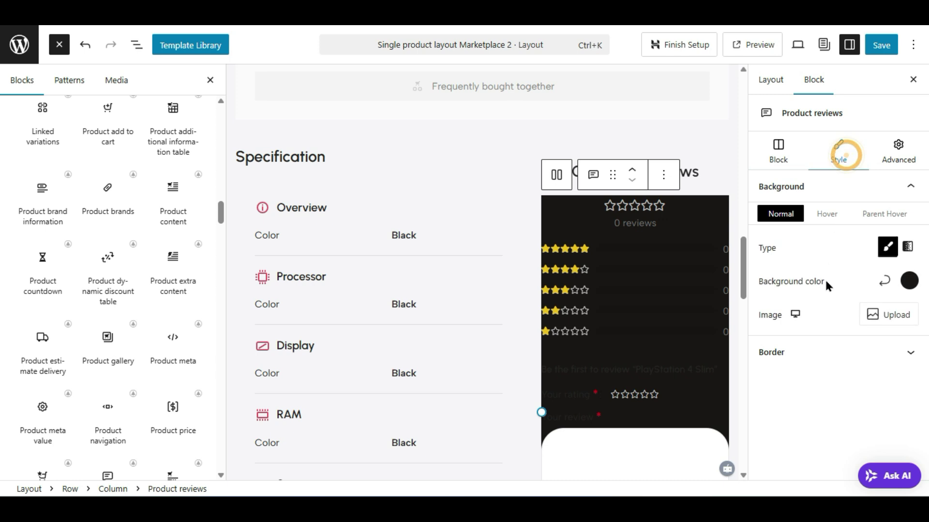
{"action": "left_click", "coordinate": [910, 280]}
{"action": "left_click", "coordinate": [884, 280]}
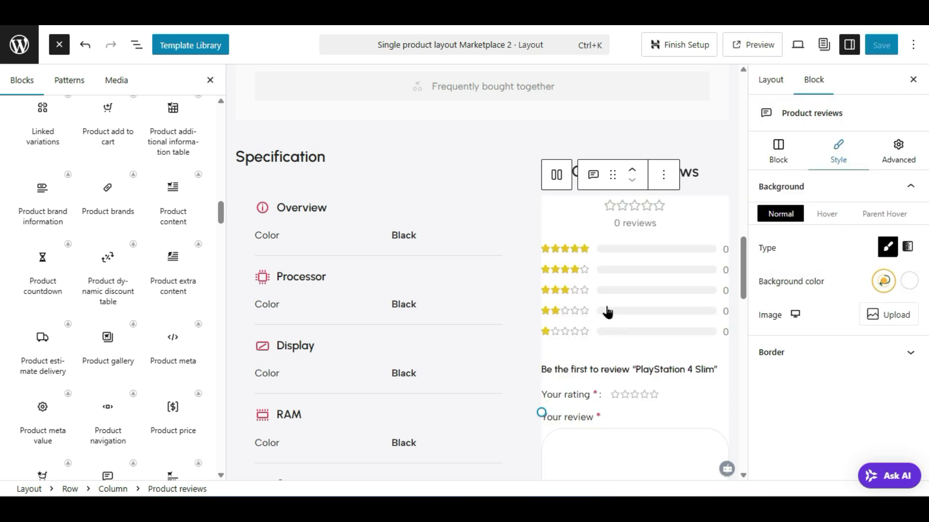
- Set the data source of the Products block under You may also like to Upsells (Single product)
{"action": "scroll", "coordinate": [514, 333], "scroll_direction": "down", "scroll_amount": 15}
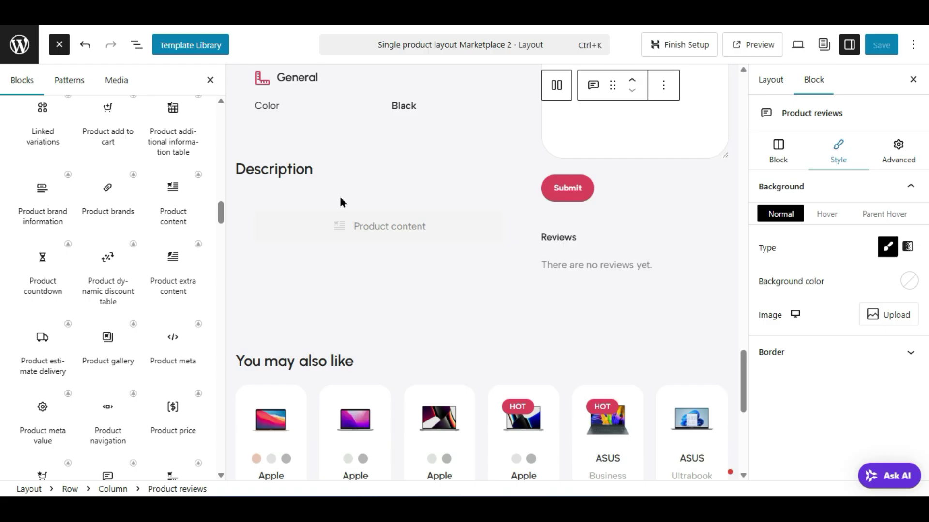
{"action": "scroll", "coordinate": [358, 297], "scroll_direction": "down", "scroll_amount": 2}
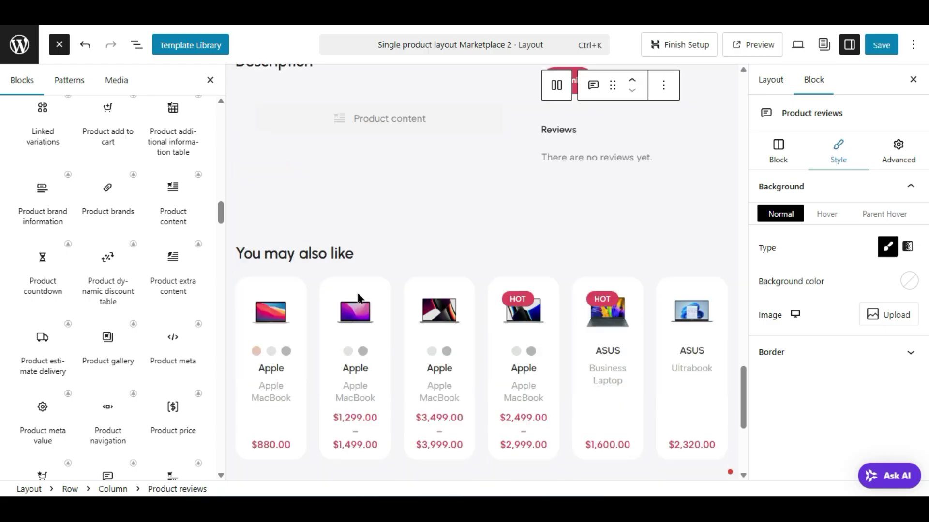
{"action": "scroll", "coordinate": [349, 260], "scroll_direction": "down", "scroll_amount": 2}
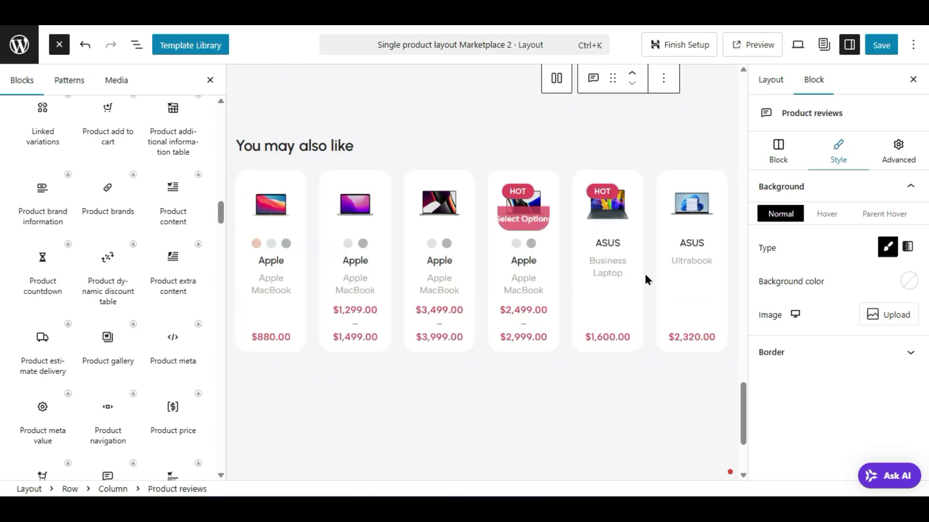
{"action": "left_click", "coordinate": [349, 235]}
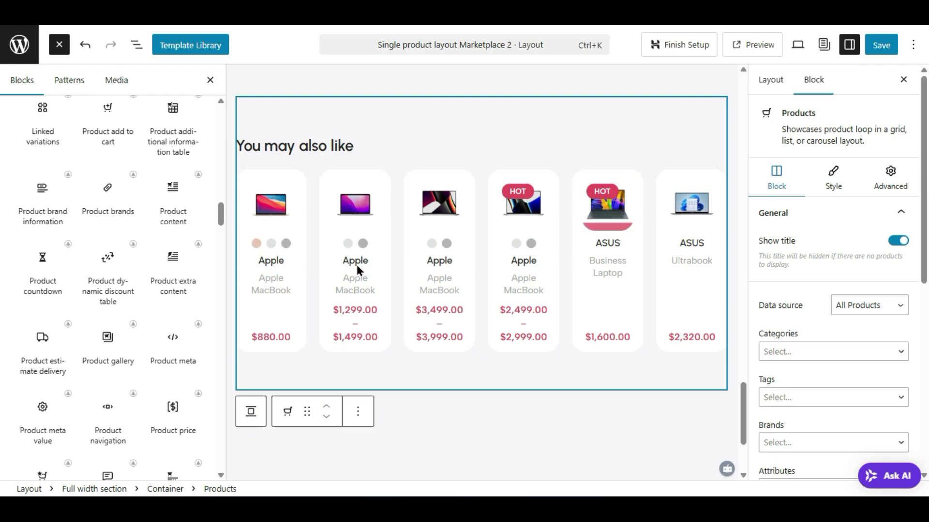
{"action": "scroll", "coordinate": [803, 285], "scroll_direction": "down", "scroll_amount": 2}
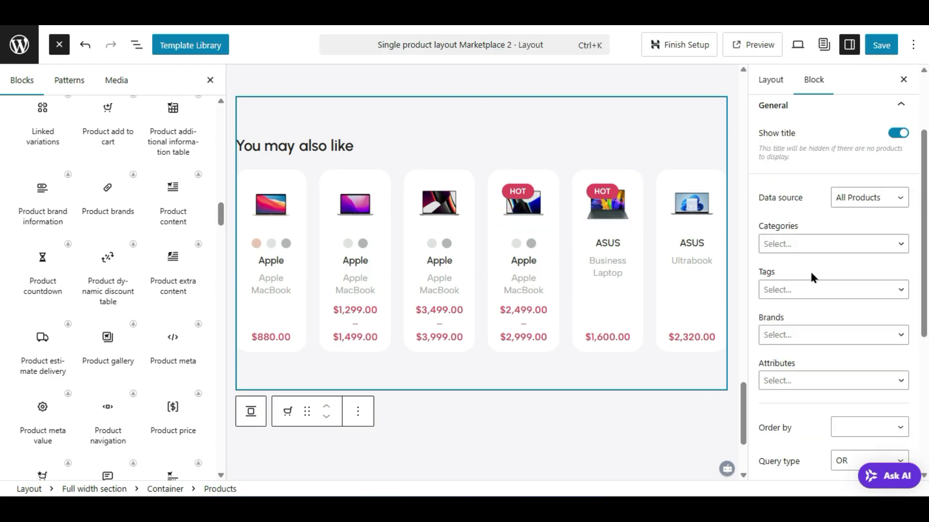
{"action": "left_click", "coordinate": [879, 207]}
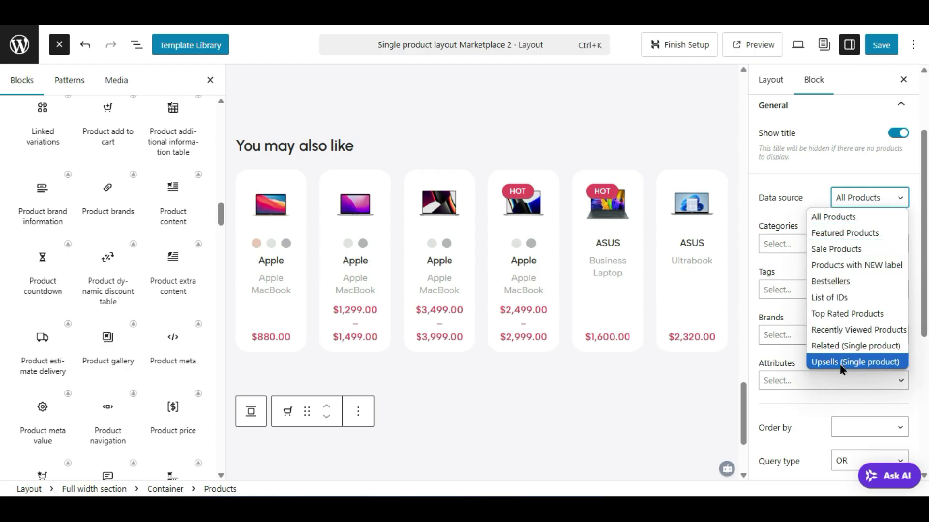
{"action": "left_click", "coordinate": [866, 360]}
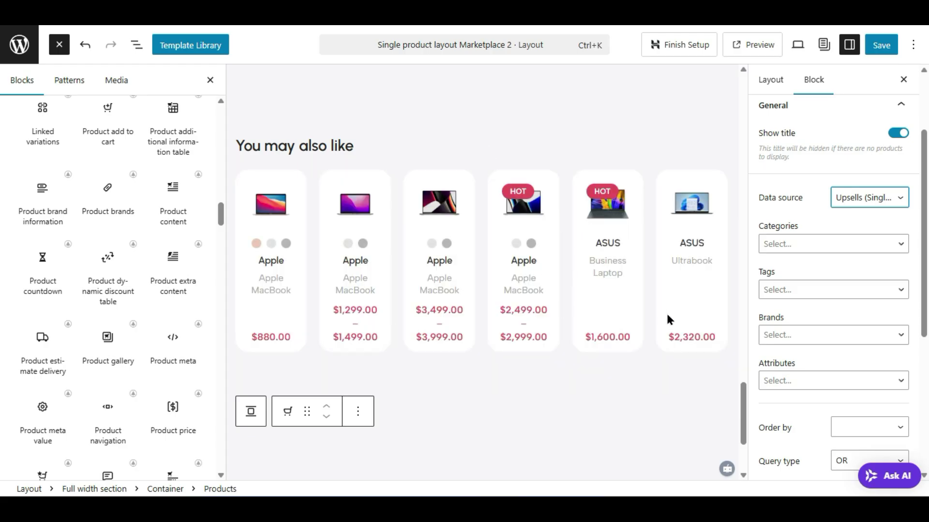
{"action": "mouse_move", "coordinate": [676, 308]}
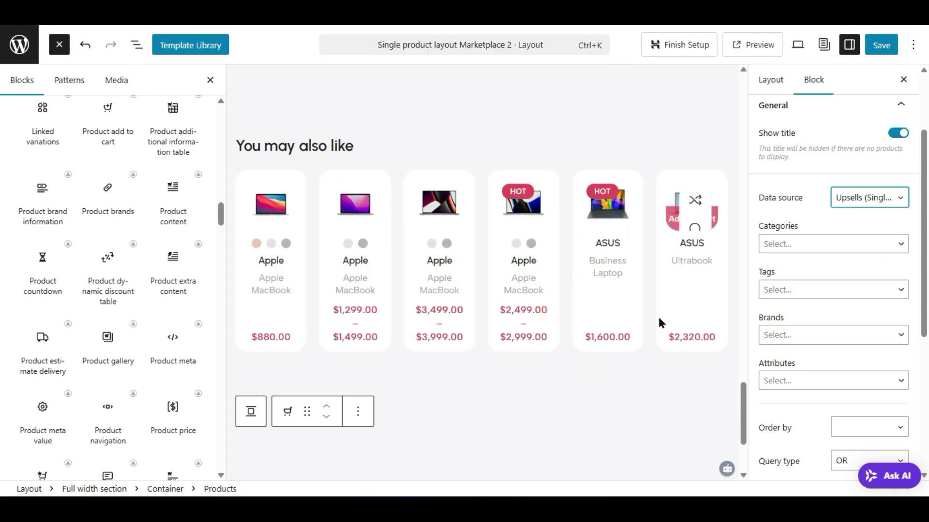
{"action": "mouse_move", "coordinate": [637, 316]}
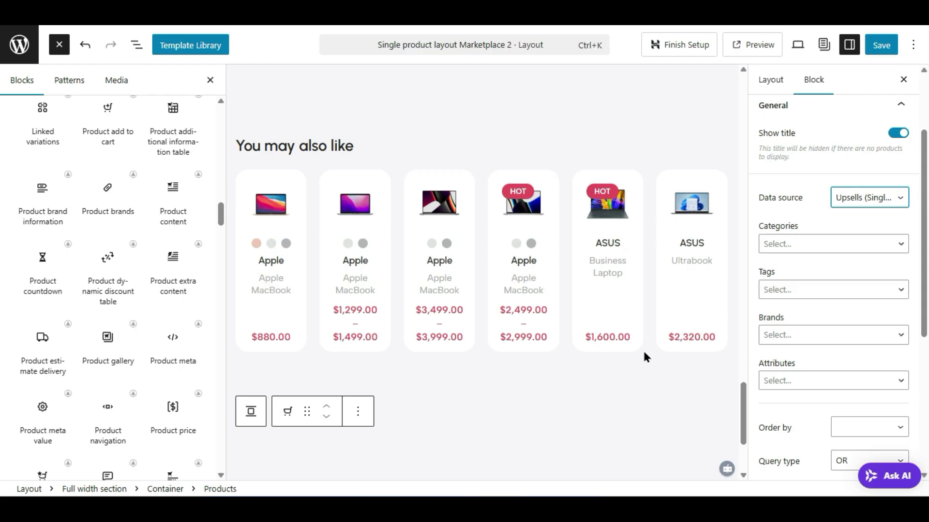
- Open the layout conditions and try changing the Include condition to Single product id, browsing the product choices
{"action": "scroll", "coordinate": [615, 363], "scroll_direction": "down", "scroll_amount": 3}
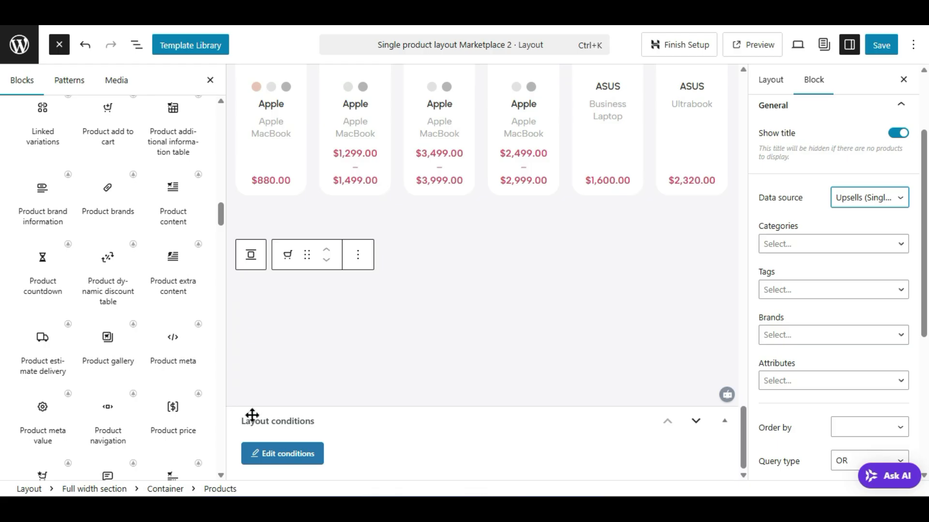
{"action": "left_click", "coordinate": [278, 454]}
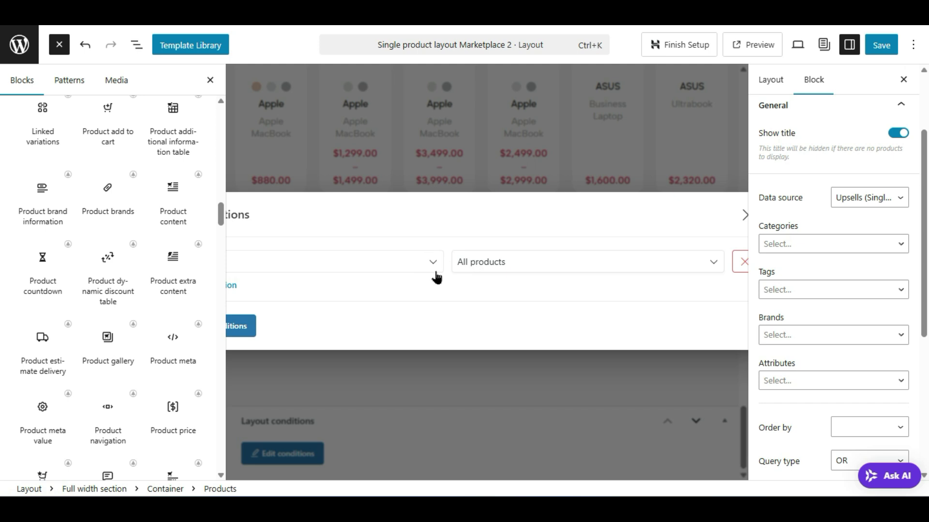
{"action": "left_click", "coordinate": [480, 263]}
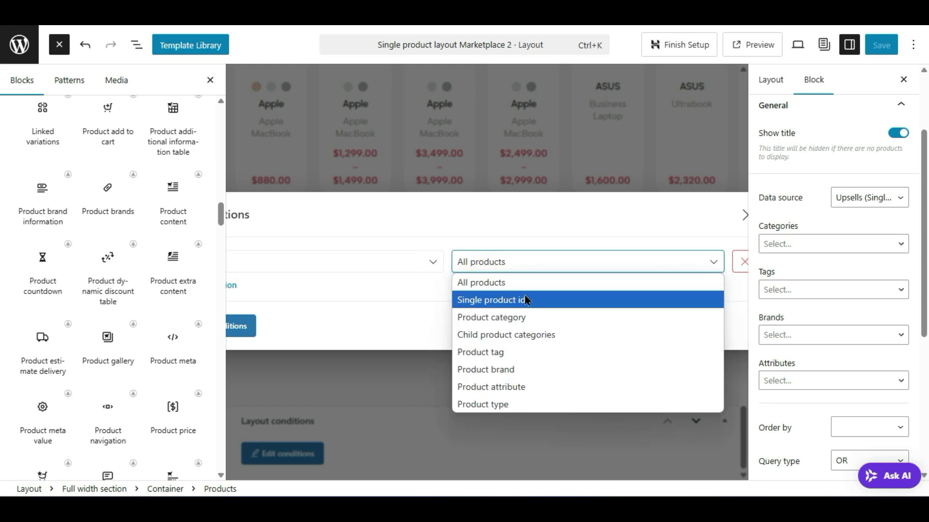
{"action": "left_click", "coordinate": [387, 265]}
{"action": "left_click", "coordinate": [385, 261]}
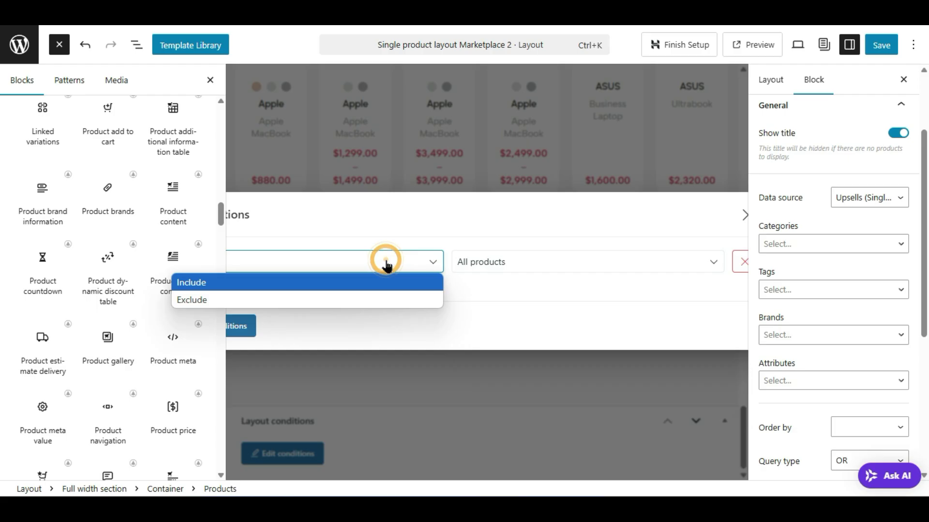
{"action": "left_click", "coordinate": [411, 222]}
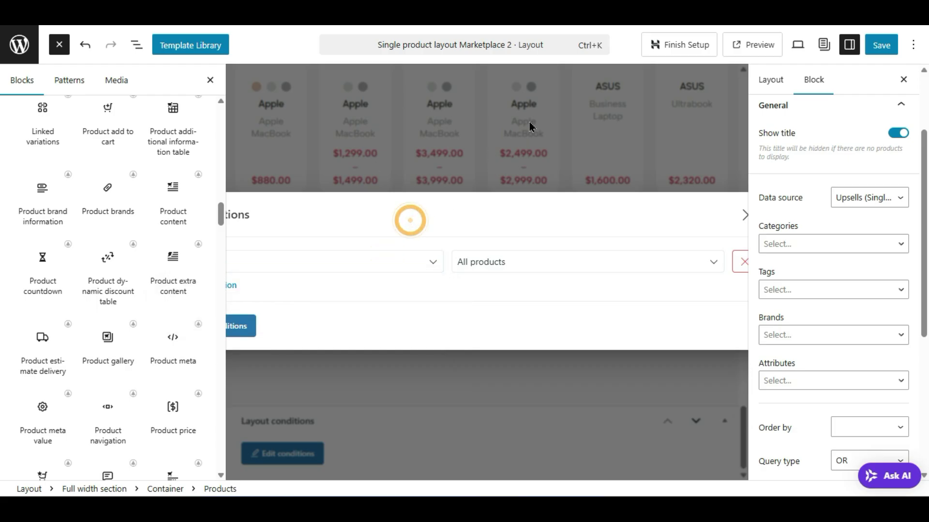
{"action": "left_click", "coordinate": [490, 266]}
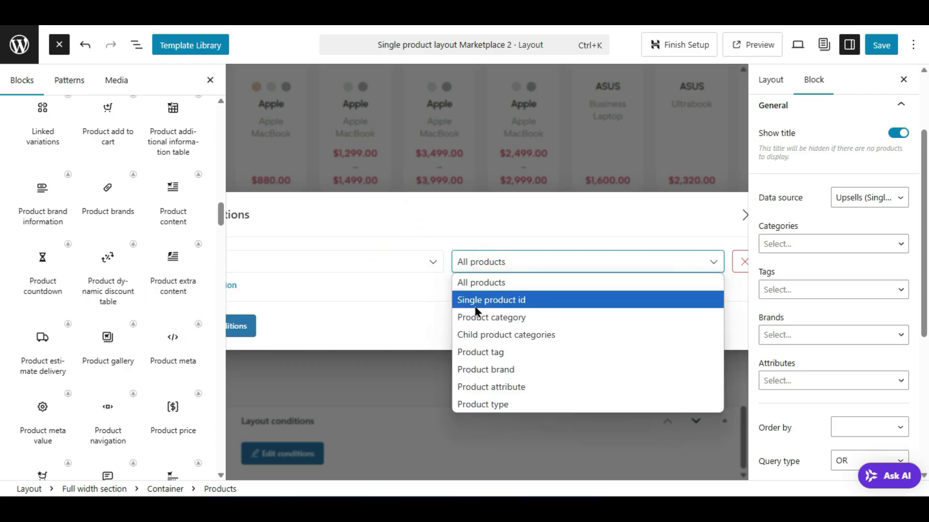
{"action": "left_click", "coordinate": [541, 301]}
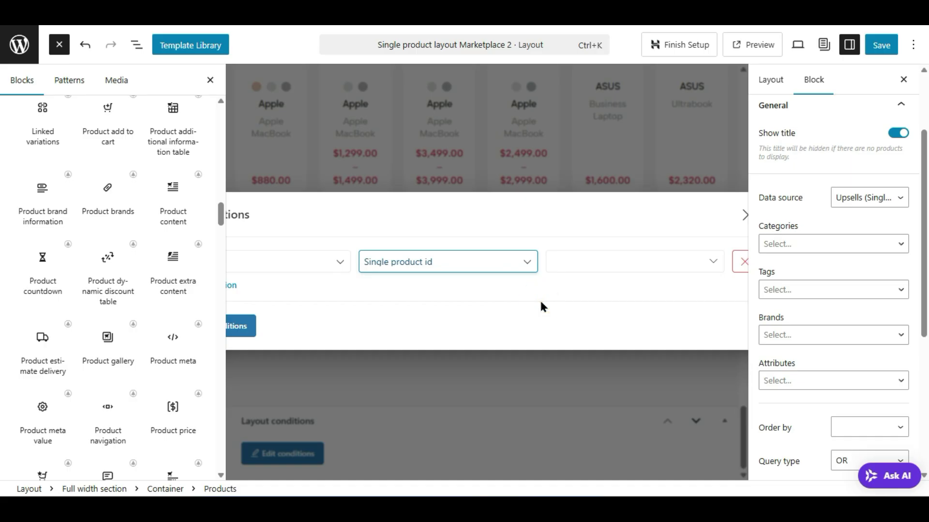
{"action": "left_click", "coordinate": [606, 266]}
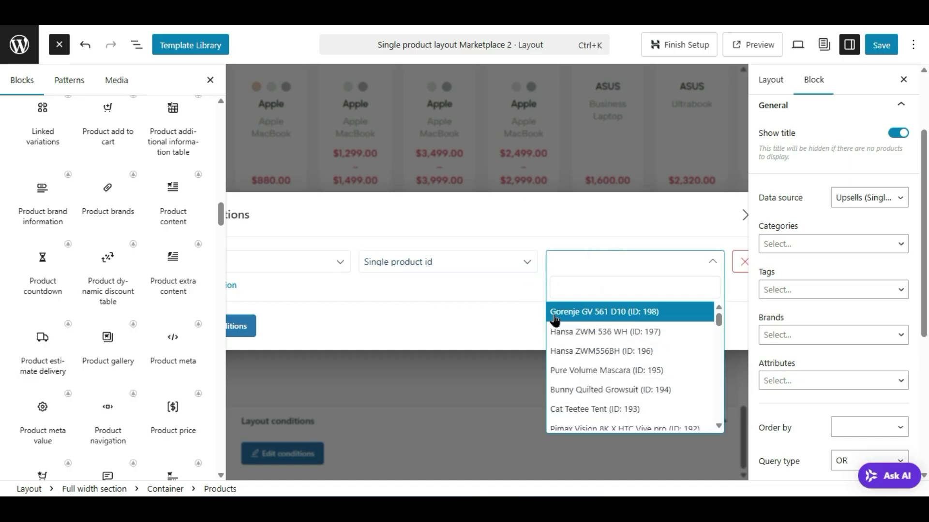
{"action": "left_click", "coordinate": [503, 325]}
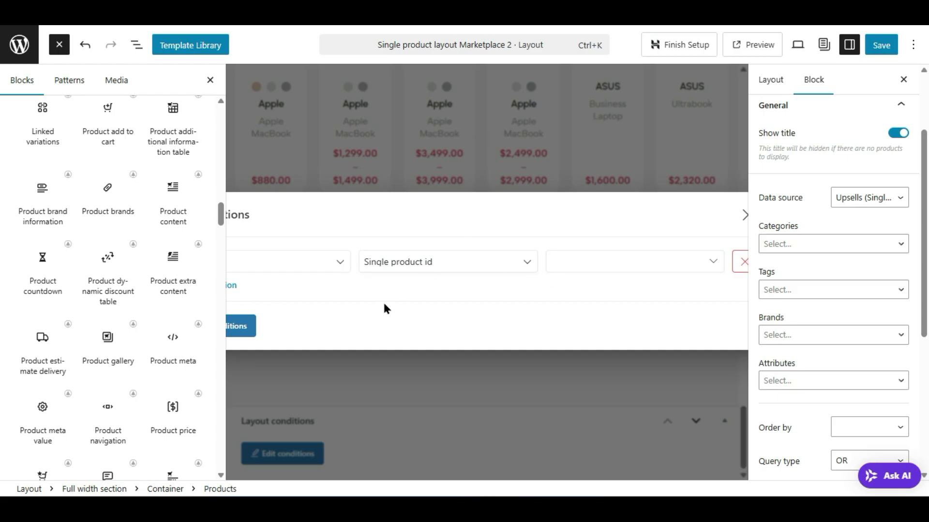
- Hide the block settings and the block inserter, and close the Edit conditions dialog without saving
{"action": "left_click", "coordinate": [903, 79]}
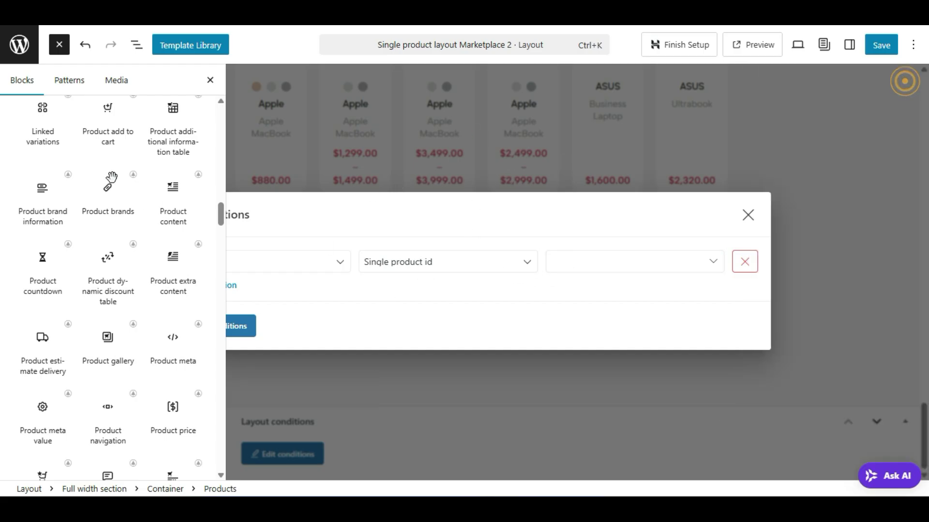
{"action": "left_click", "coordinate": [210, 80]}
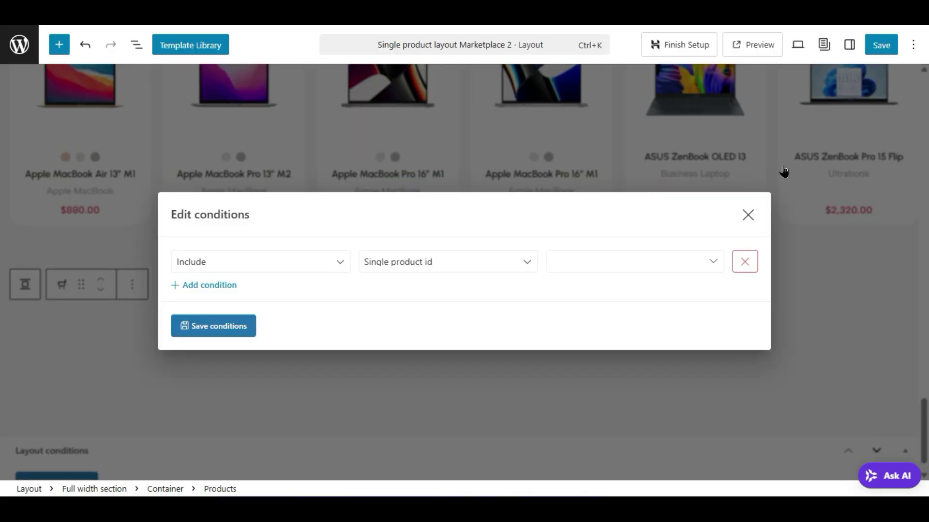
{"action": "left_click", "coordinate": [749, 216]}
- Select the Product gallery block beside the PlayStation 4 Slim details and show its block settings
{"action": "scroll", "coordinate": [499, 328], "scroll_direction": "up", "scroll_amount": 2}
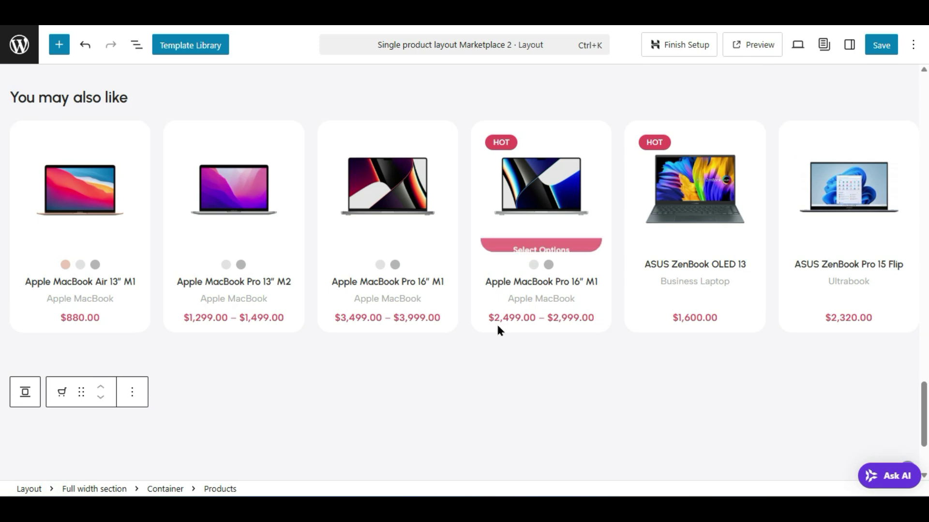
{"action": "scroll", "coordinate": [498, 328], "scroll_direction": "up", "scroll_amount": 6}
{"action": "scroll", "coordinate": [498, 328], "scroll_direction": "up", "scroll_amount": 15}
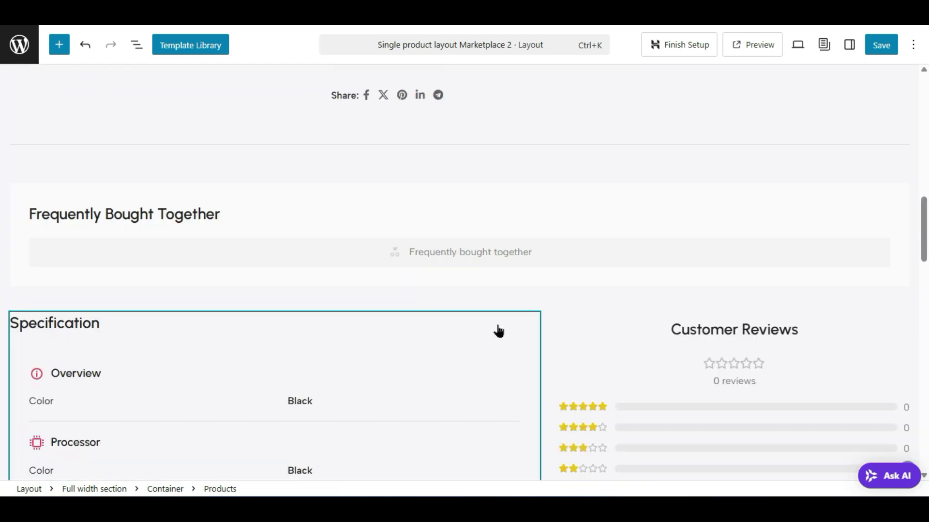
{"action": "scroll", "coordinate": [498, 328], "scroll_direction": "up", "scroll_amount": 1}
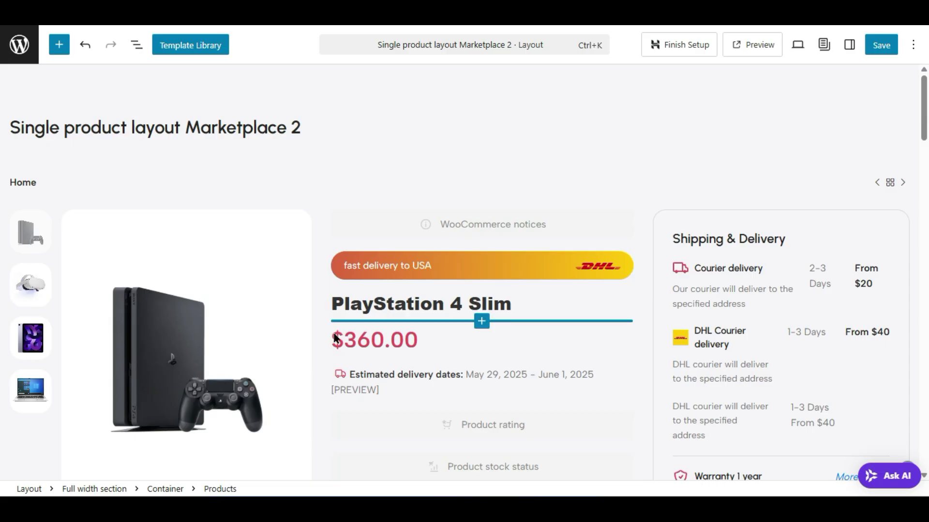
{"action": "left_click", "coordinate": [161, 306]}
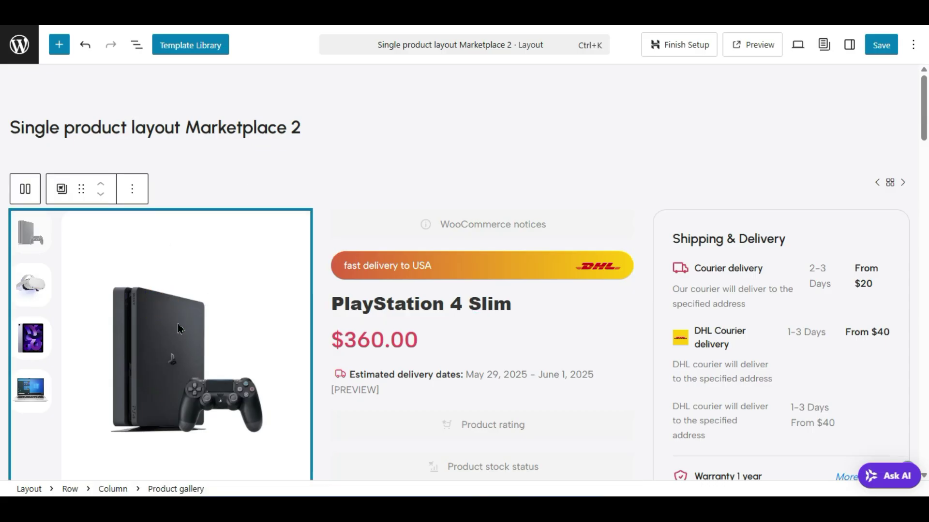
{"action": "left_click", "coordinate": [850, 46]}
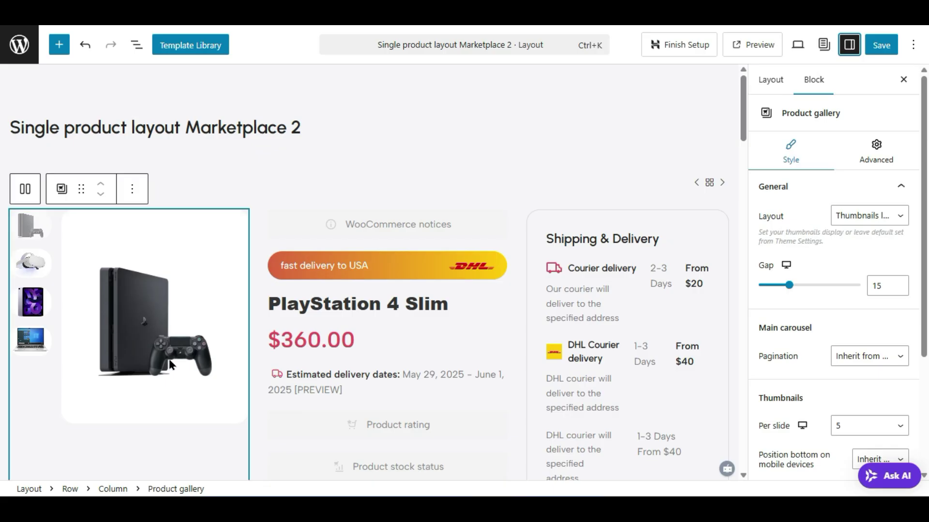
- Try the Carousel layout with 3 images per view on the Product gallery block
{"action": "left_click", "coordinate": [889, 217]}
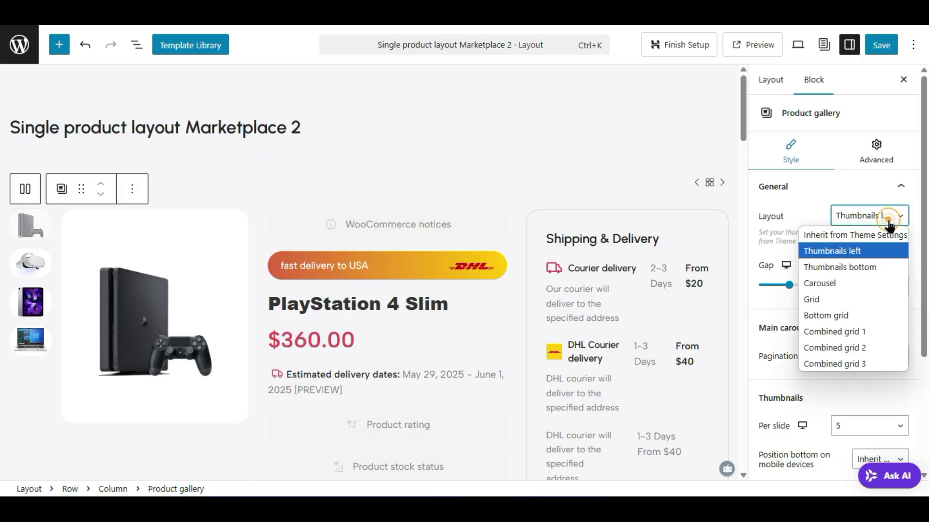
{"action": "left_click", "coordinate": [844, 290]}
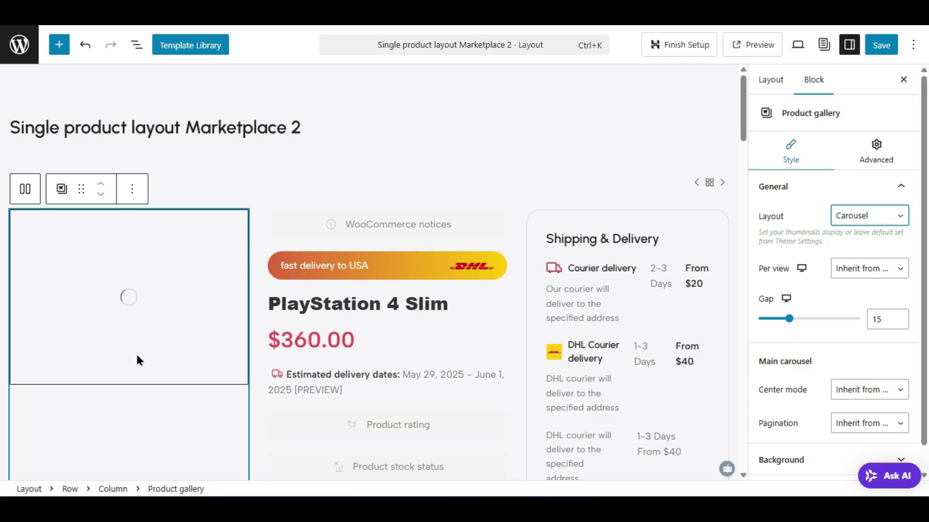
{"action": "left_click", "coordinate": [861, 269]}
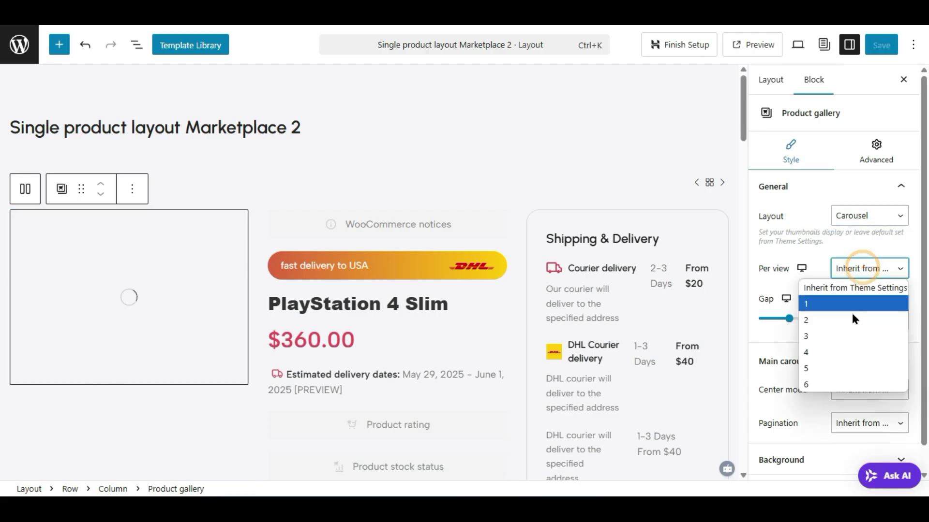
{"action": "left_click", "coordinate": [852, 340]}
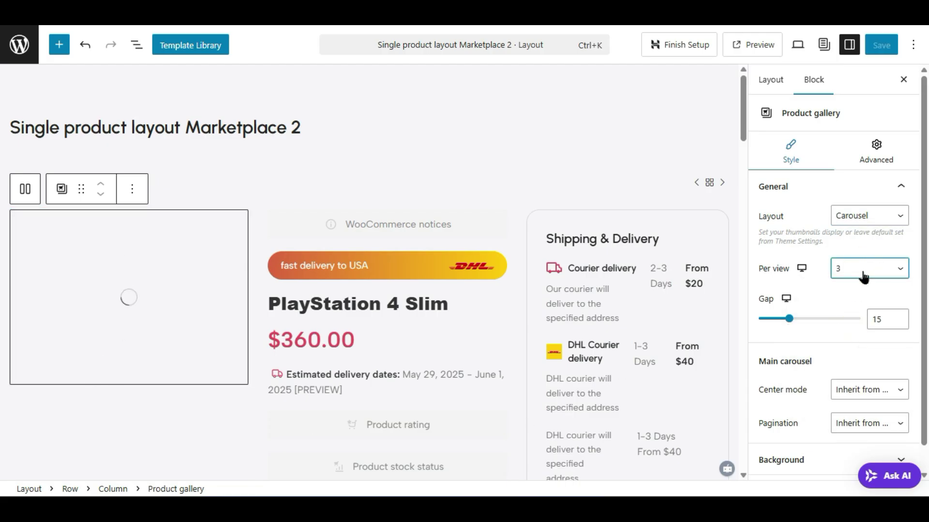
- Set the Product gallery layout to Bottom grid, check it on the page, and return to the WordPress Layouts list
{"action": "left_click", "coordinate": [858, 216]}
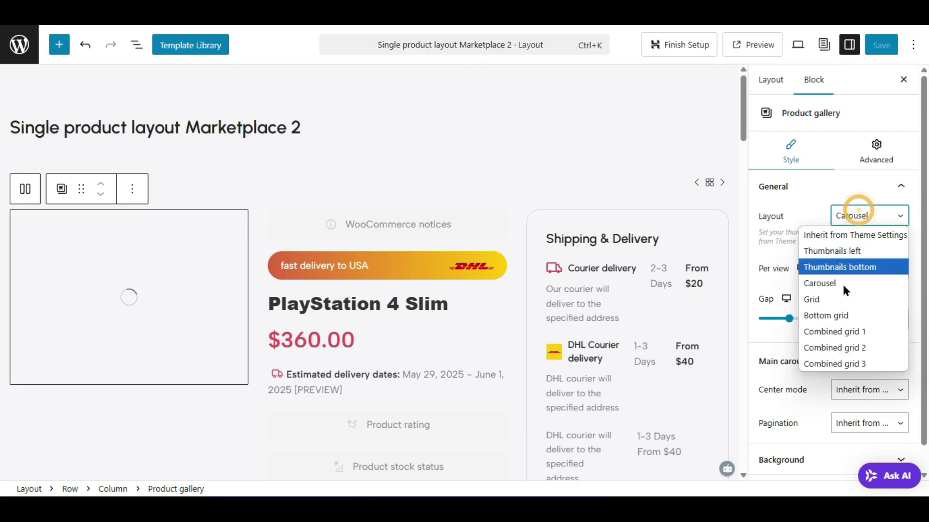
{"action": "left_click", "coordinate": [837, 315]}
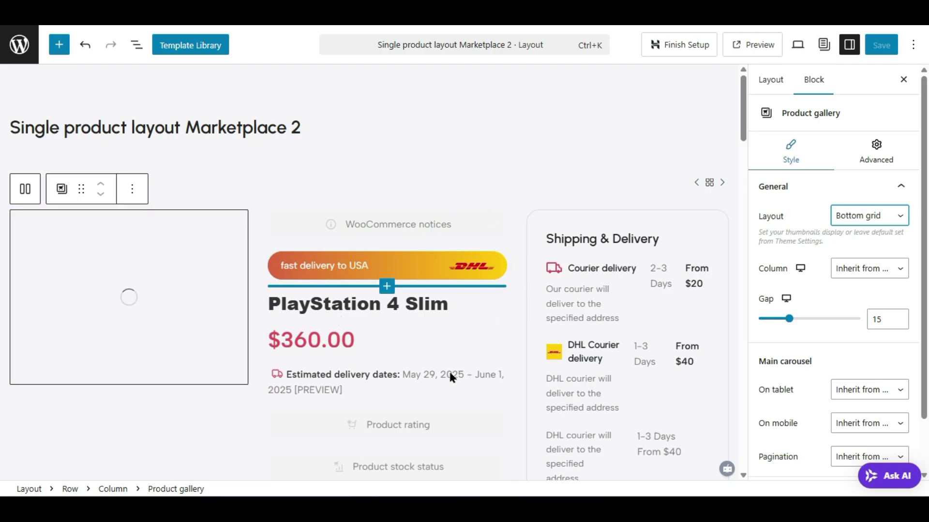
{"action": "scroll", "coordinate": [450, 377], "scroll_direction": "down", "scroll_amount": 2}
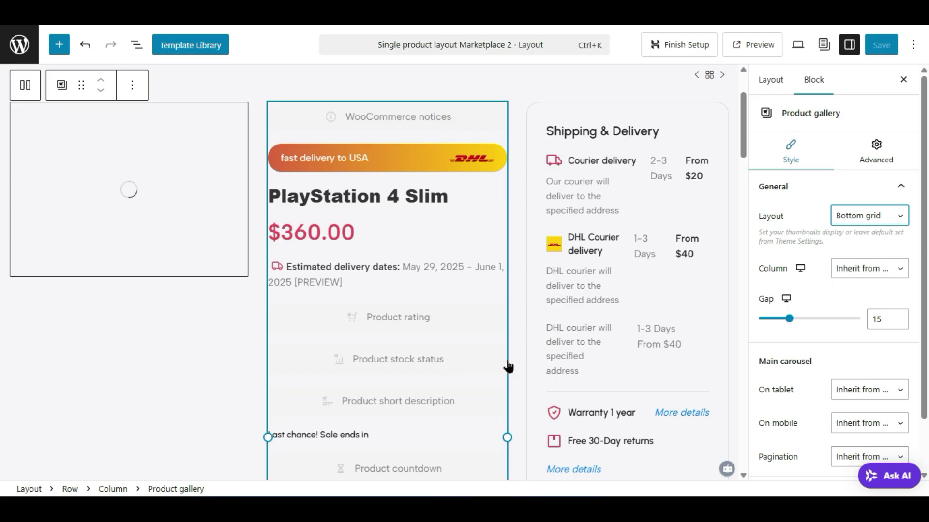
{"action": "scroll", "coordinate": [503, 367], "scroll_direction": "down", "scroll_amount": 2}
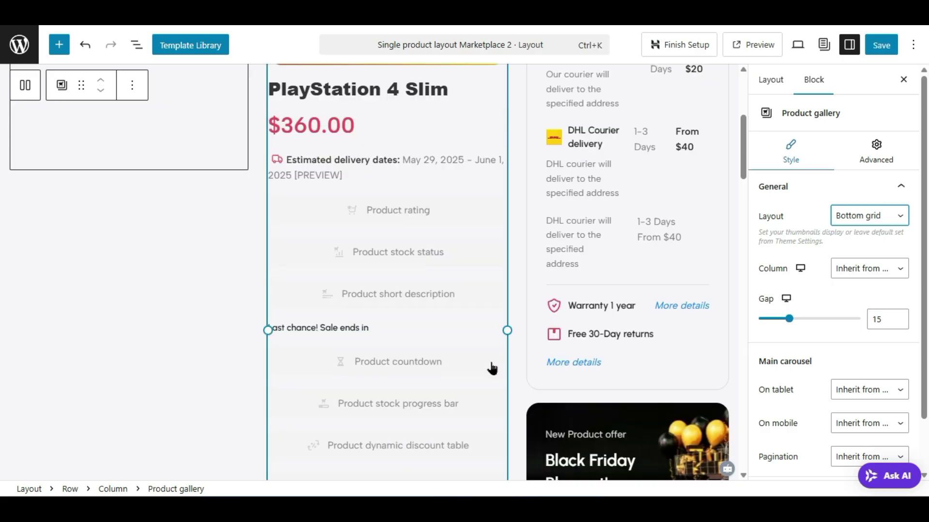
{"action": "scroll", "coordinate": [491, 369], "scroll_direction": "up", "scroll_amount": 2}
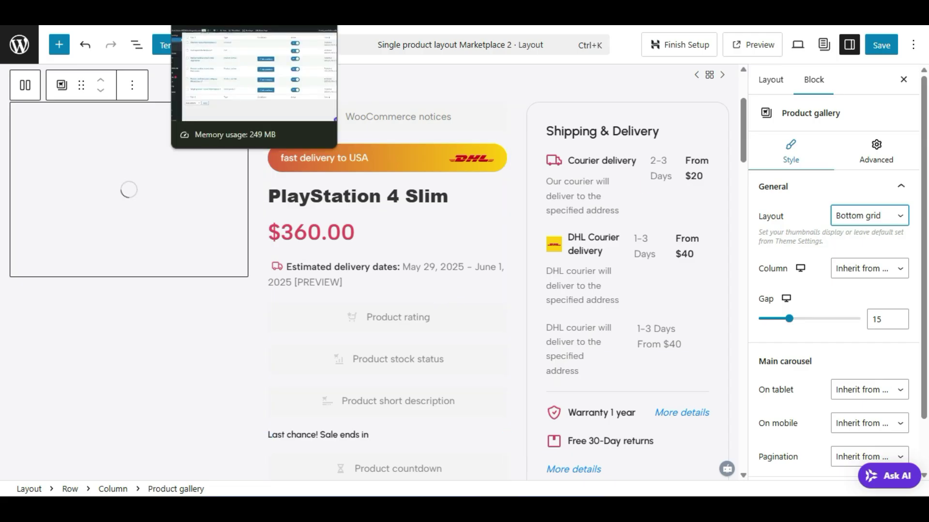
{"action": "left_click", "coordinate": [217, 19]}
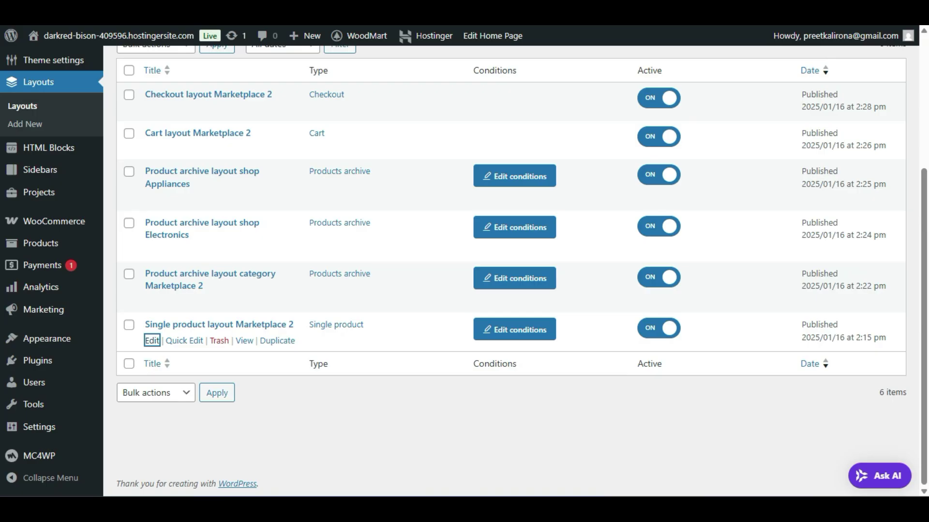